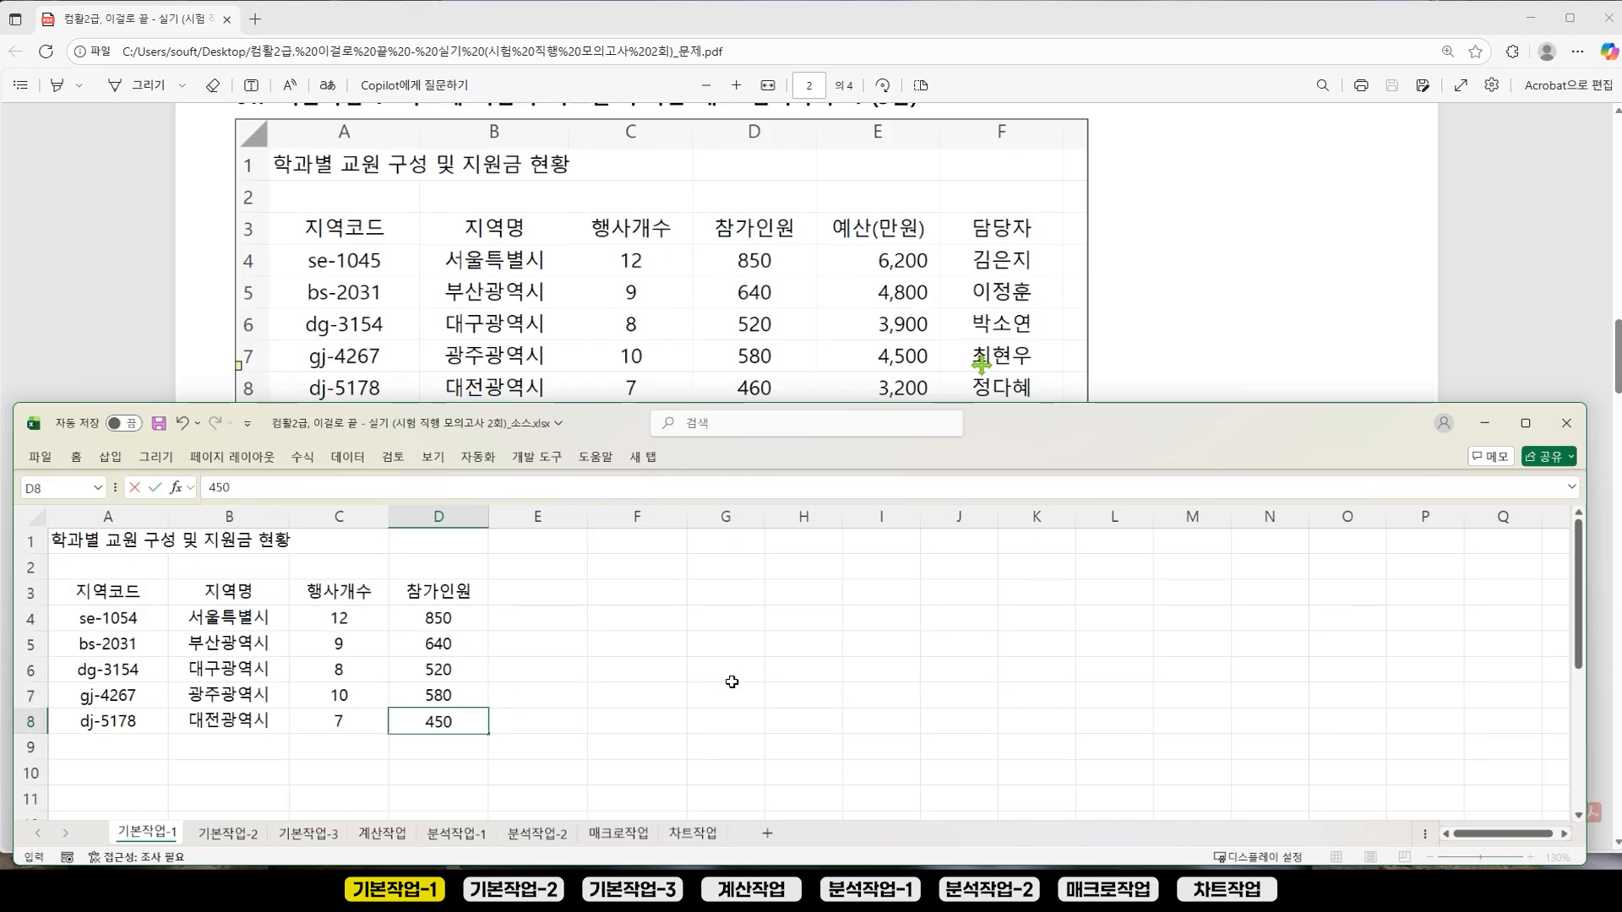
Step: Fill E3:E8 with the header 예산(만원) and the values 6200, 4800, 3900, 4500 and 3200
{"action": "key", "text": "ctrl+Up"}
{"action": "key", "text": "Right"}
{"action": "type", "text": "예산)(만원"}
{"action": "key", "text": "Return"}
{"action": "type", "text": "6200"}
{"action": "key", "text": "Return"}
{"action": "type", "text": "4800"}
{"action": "key", "text": "Return"}
{"action": "type", "text": "3900"}
{"action": "key", "text": "Return"}
{"action": "type", "text": "4500"}
{"action": "key", "text": "Return"}
{"action": "type", "text": "3200"}
{"action": "key", "text": "Return"}
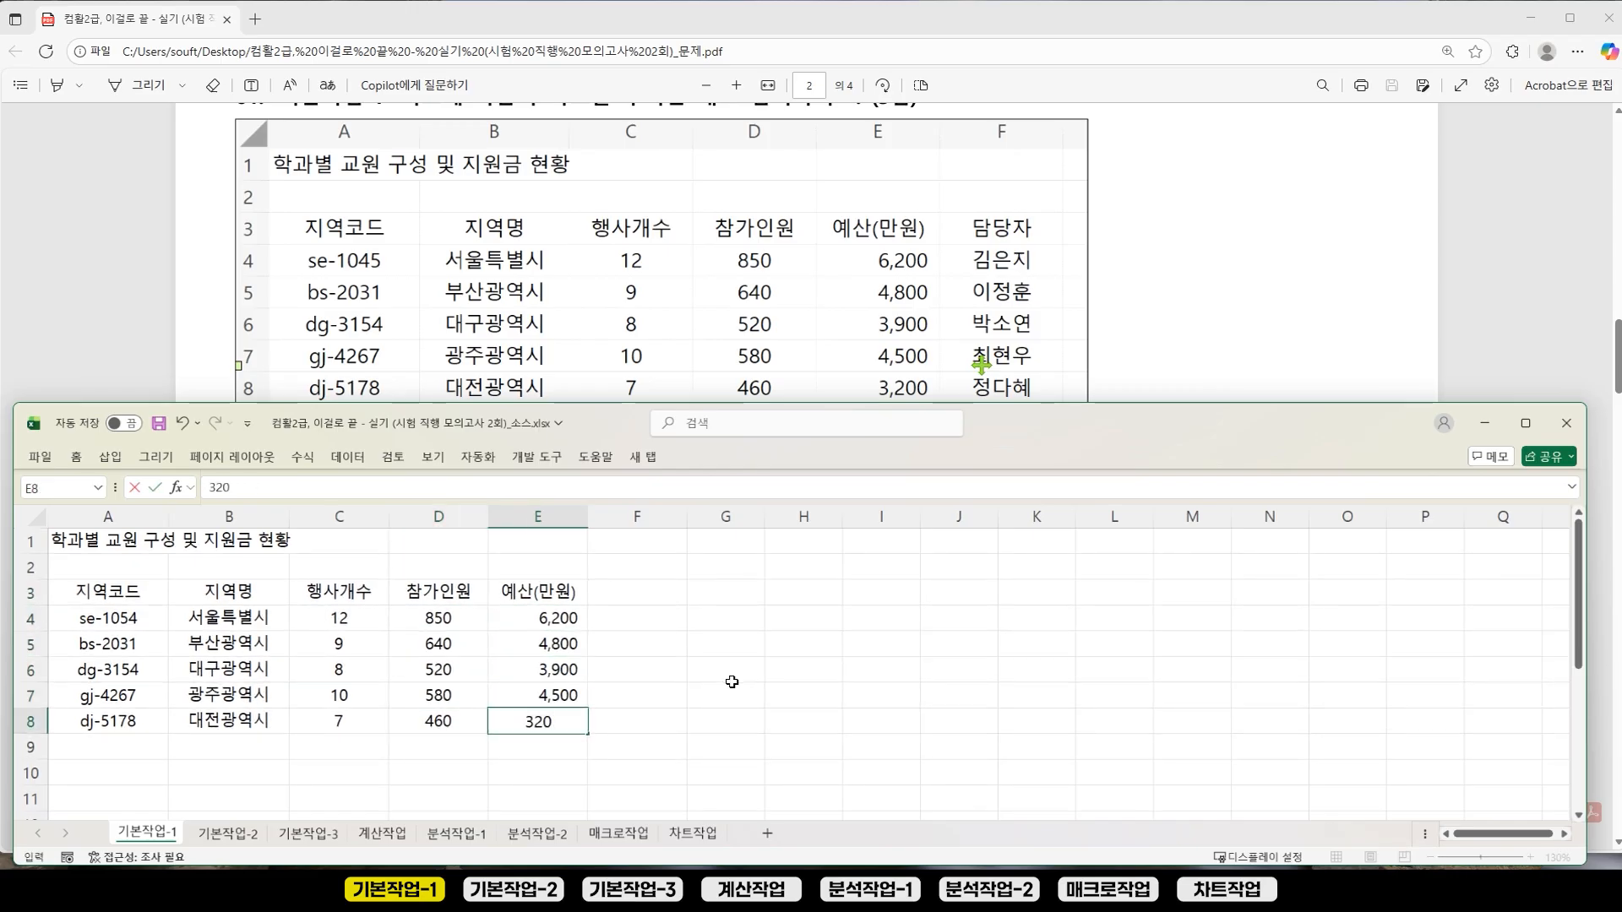
Step: Fill F3:F8 with the header 담당자 and the five managers' names from the exam sheet
{"action": "key", "text": "ctrl+Up"}
{"action": "key", "text": "Right"}
{"action": "type", "text": "담당자"}
{"action": "key", "text": "Return"}
{"action": "type", "text": "김은지"}
{"action": "key", "text": "Return"}
{"action": "type", "text": "이정훈"}
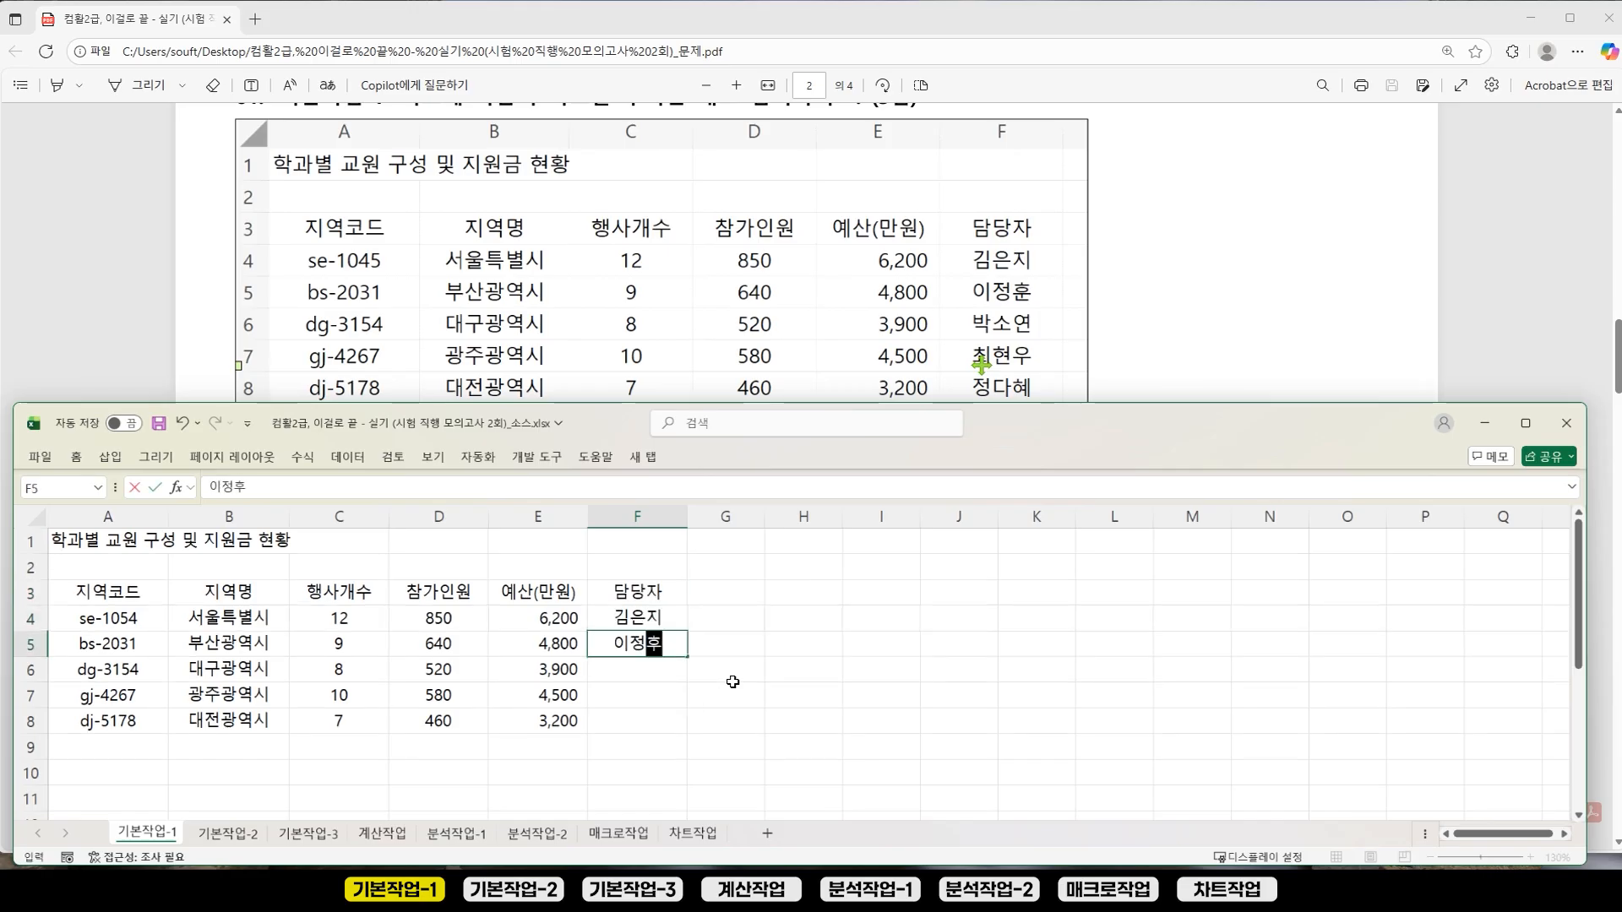
{"action": "key", "text": "Return"}
{"action": "type", "text": "박소연"}
{"action": "key", "text": "Return"}
{"action": "type", "text": "최현우 저ㅇ다혜"}
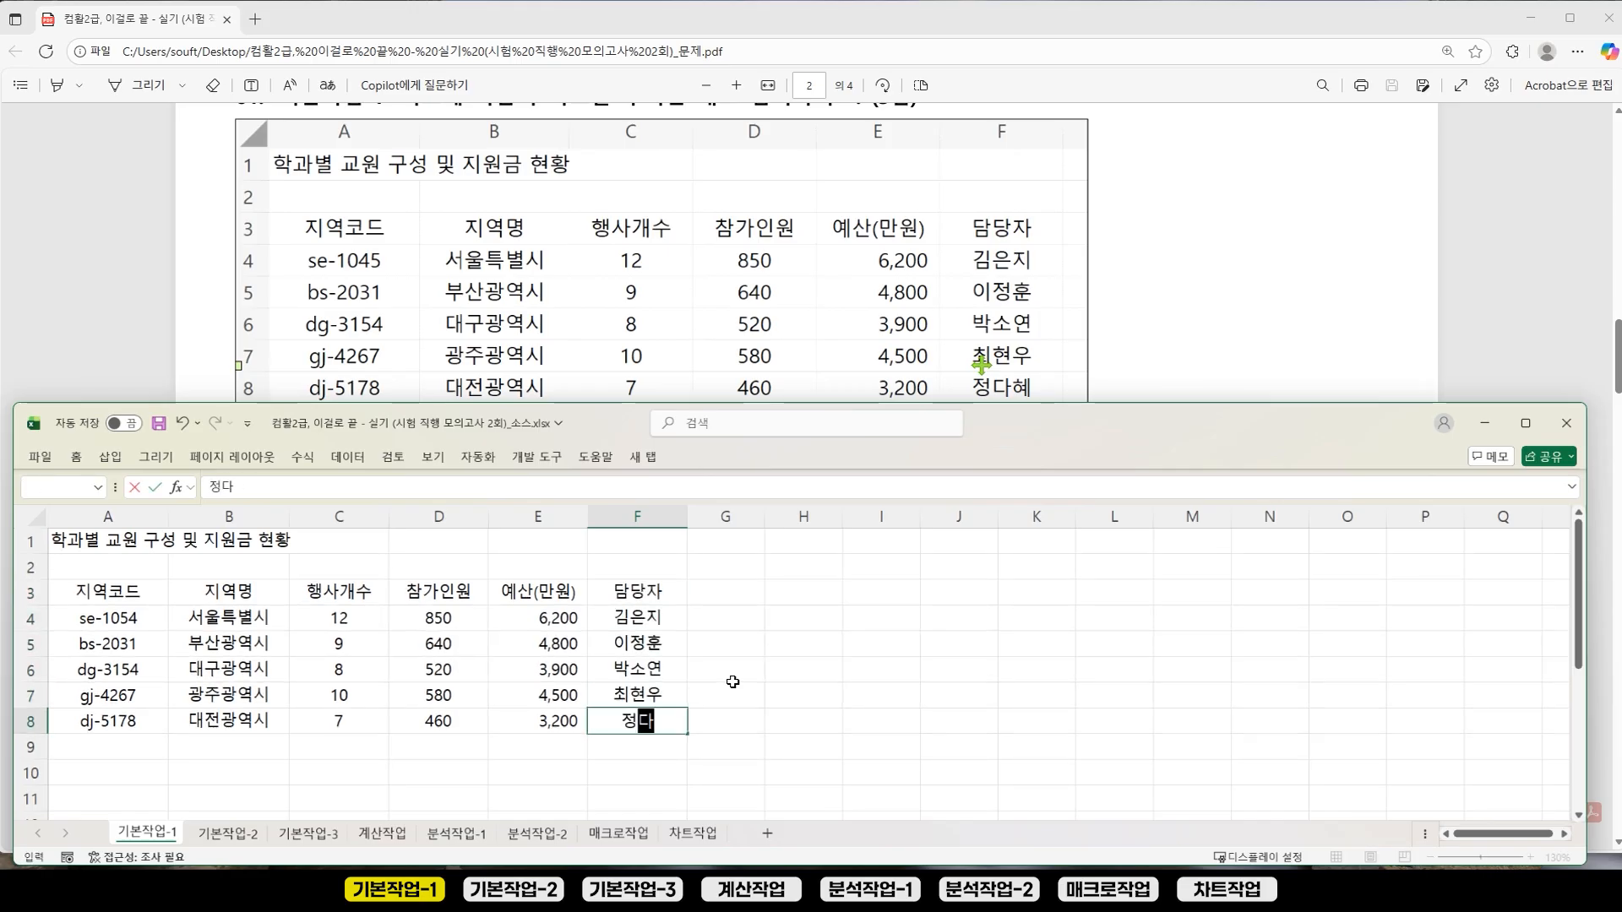
{"action": "key", "text": "Return"}
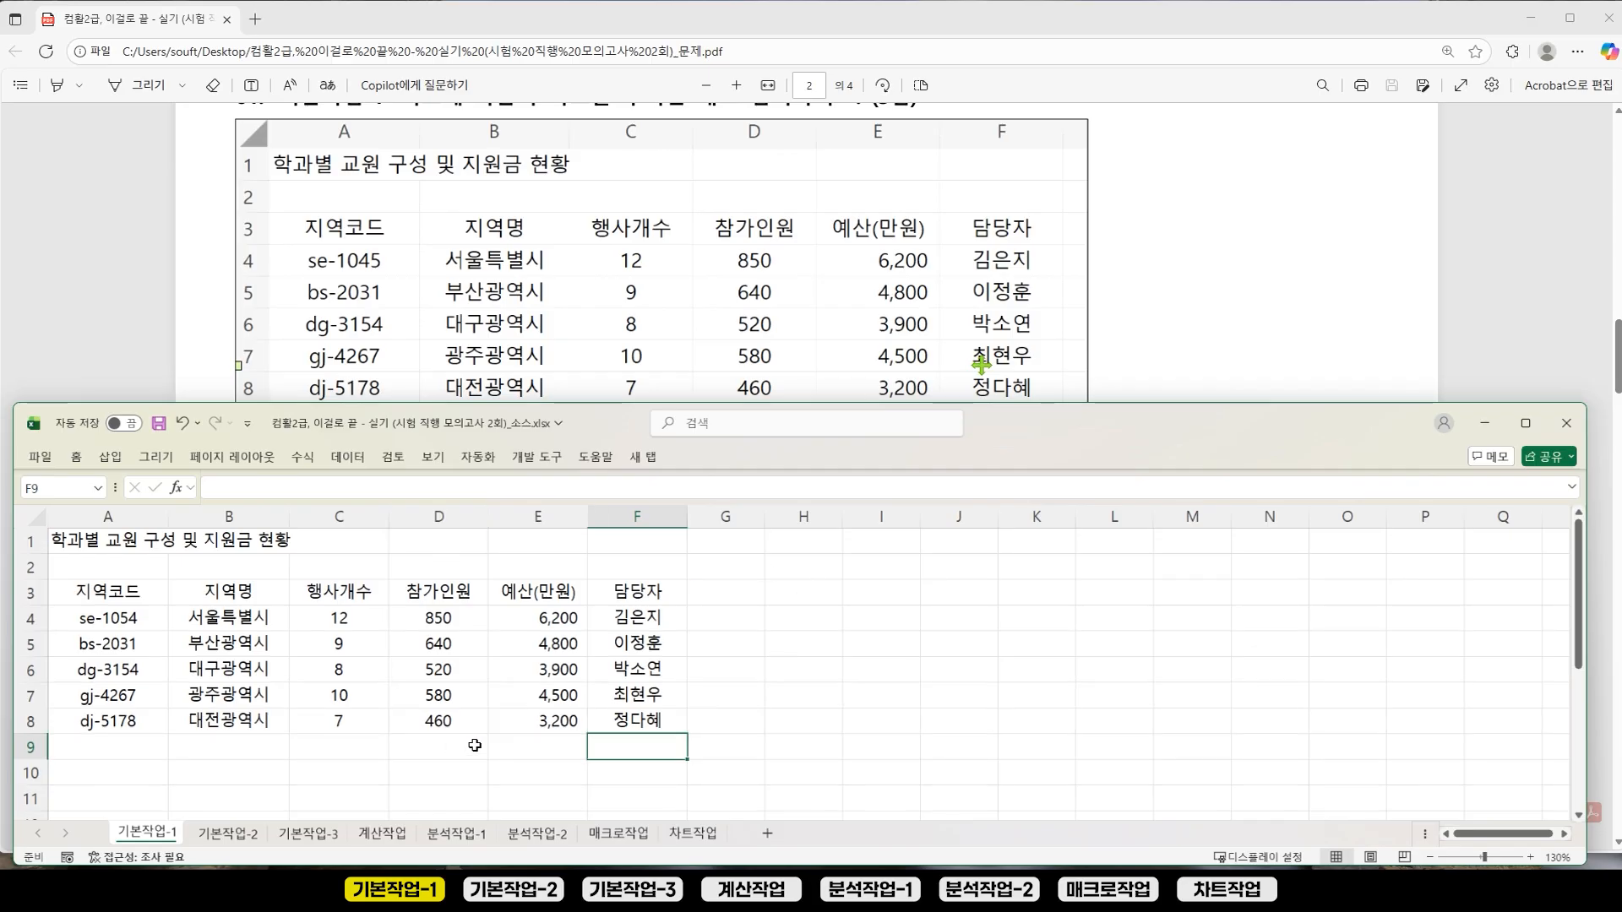
Step: Bring up question 02 in the exam PDF and open the 기본작업-2 sheet in the Excel workbook
{"action": "left_click", "coordinate": [1319, 299]}
{"action": "left_click_drag", "start_coordinate": [1619, 381], "coordinate": [1619, 423]}
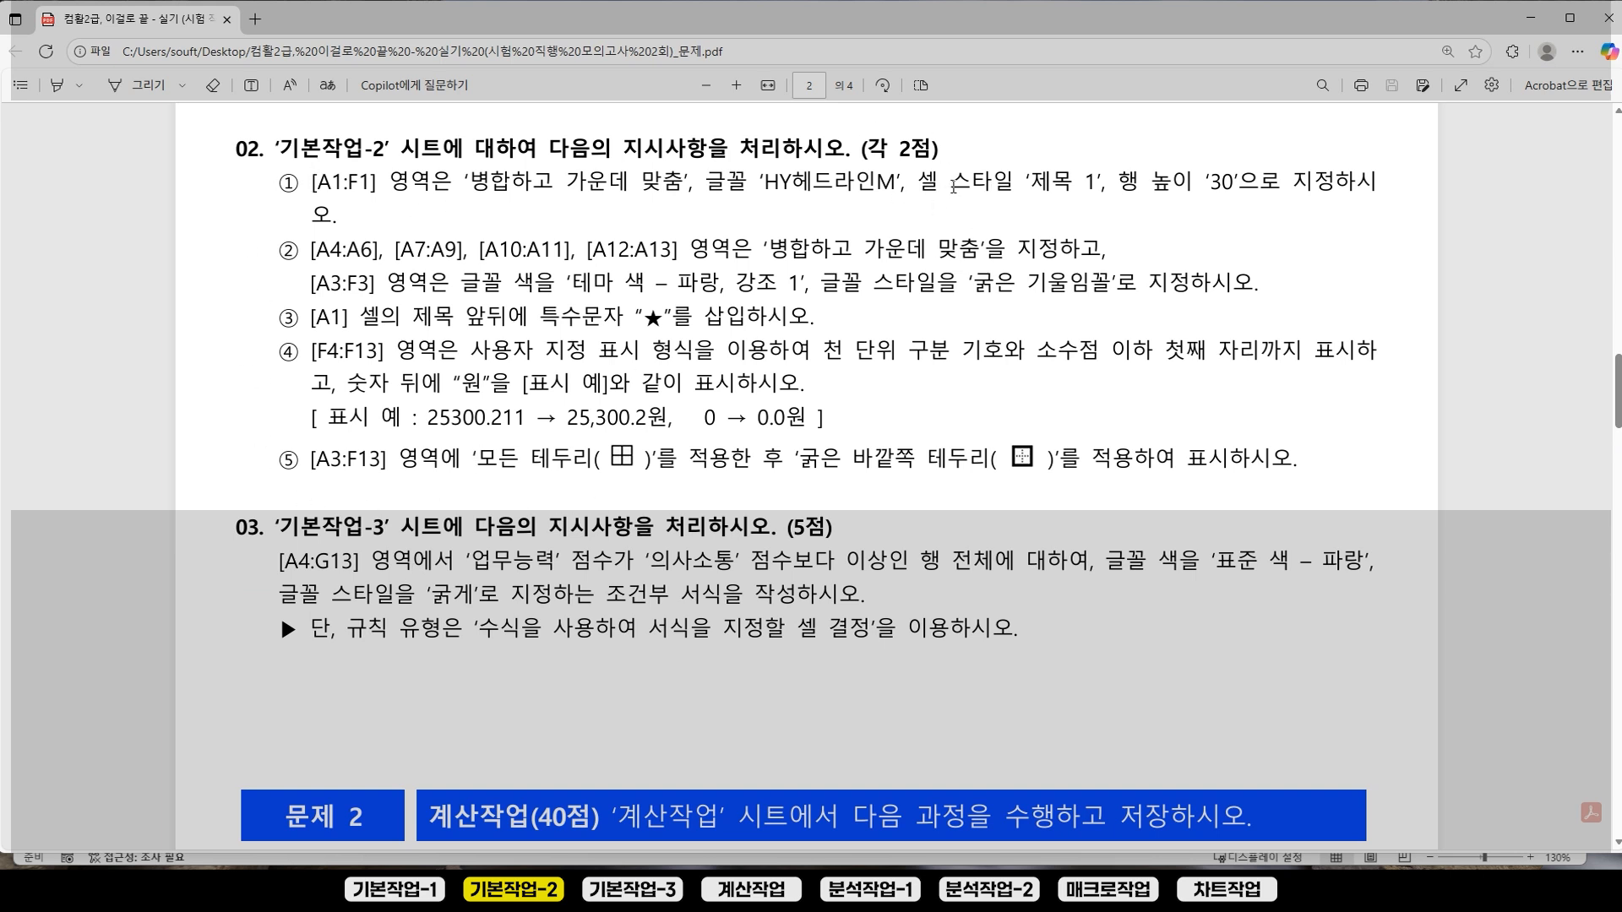
{"action": "key", "text": "alt+Tab"}
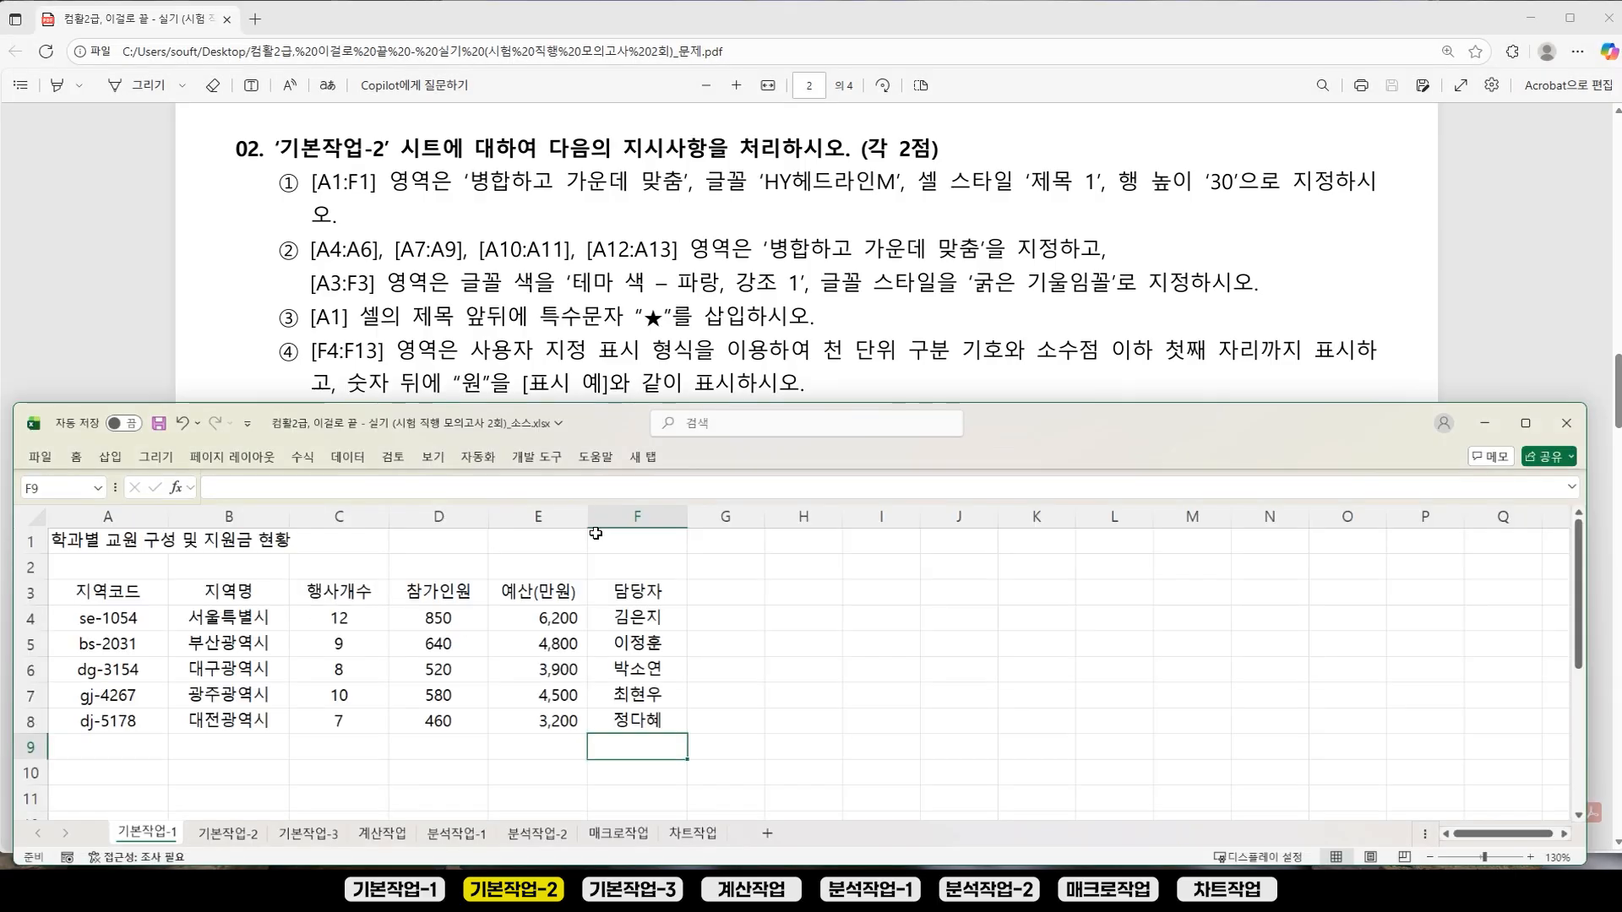
{"action": "left_click", "coordinate": [228, 833]}
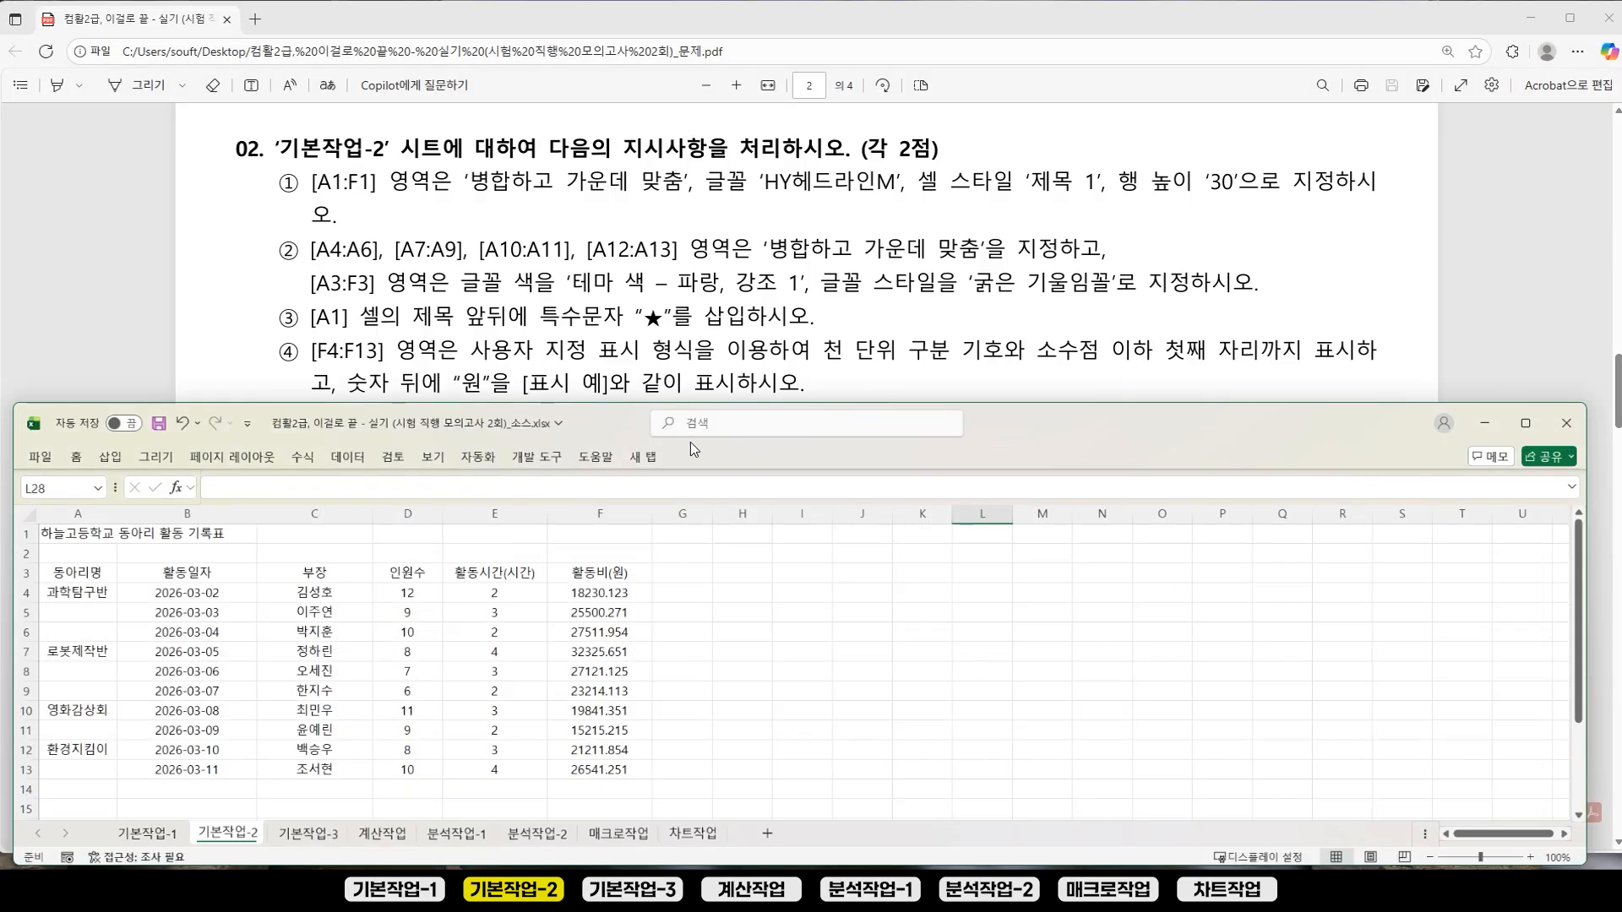
Step: Enlarge the Excel window with the Home ribbon kept expanded, and zoom the 기본작업-2 sheet to 130%
{"action": "left_click_drag", "start_coordinate": [655, 403], "coordinate": [655, 231]}
{"action": "left_click", "coordinate": [881, 561]}
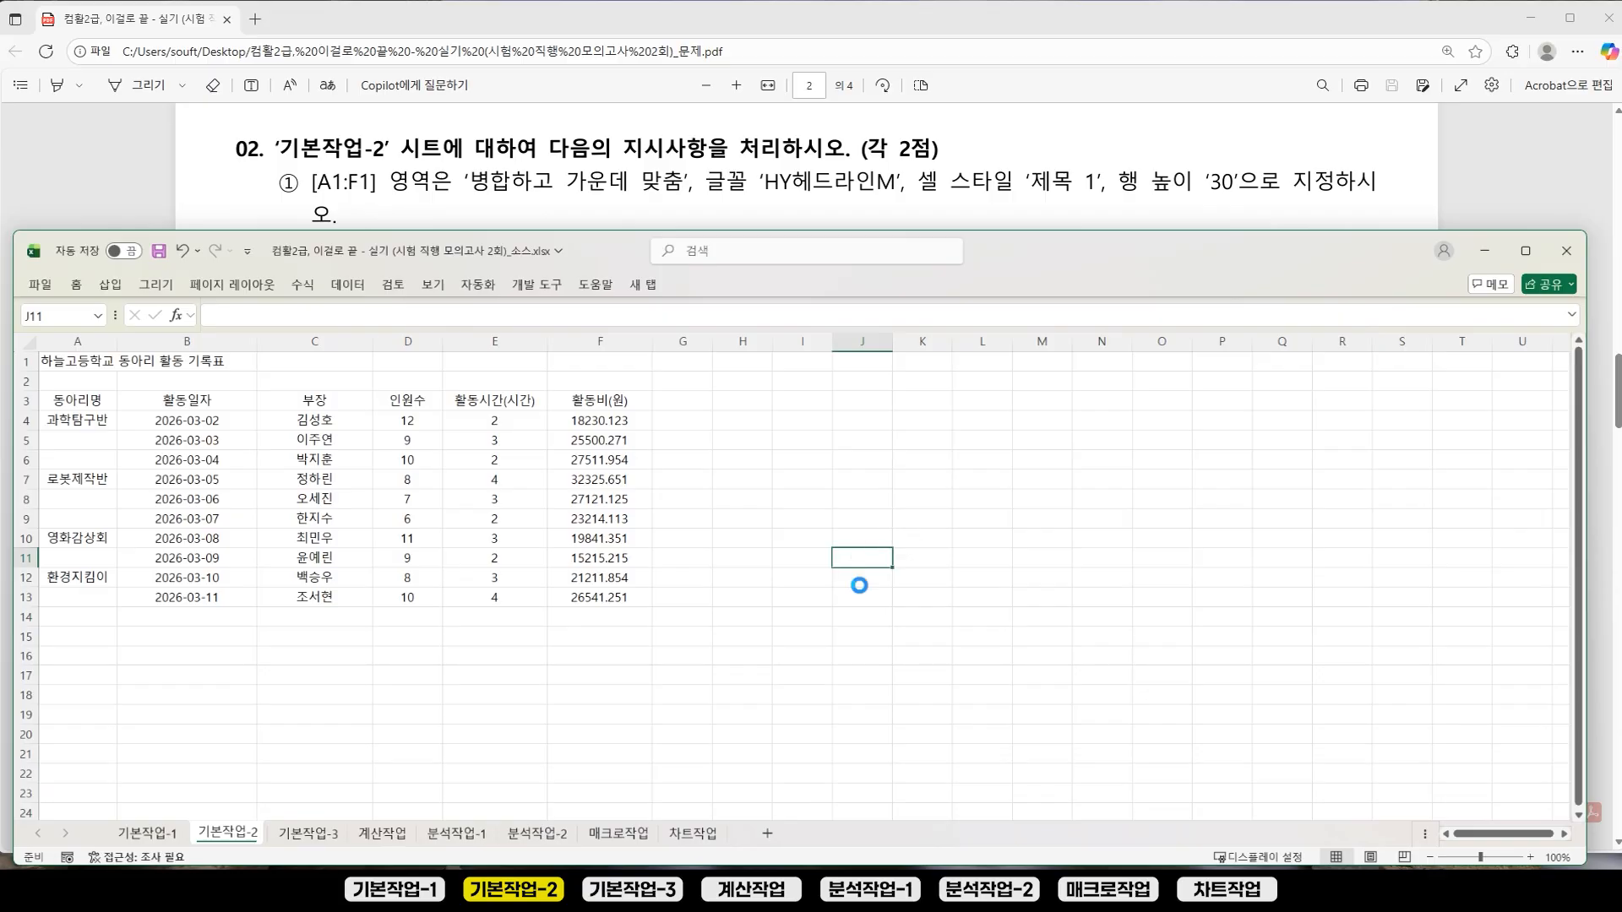
{"action": "scroll", "coordinate": [859, 583], "scroll_direction": "up", "scroll_amount": 3}
{"action": "double_click", "coordinate": [76, 288]}
{"action": "left_click", "coordinate": [463, 656]}
{"action": "scroll", "coordinate": [463, 656], "scroll_direction": "down", "scroll_amount": 1}
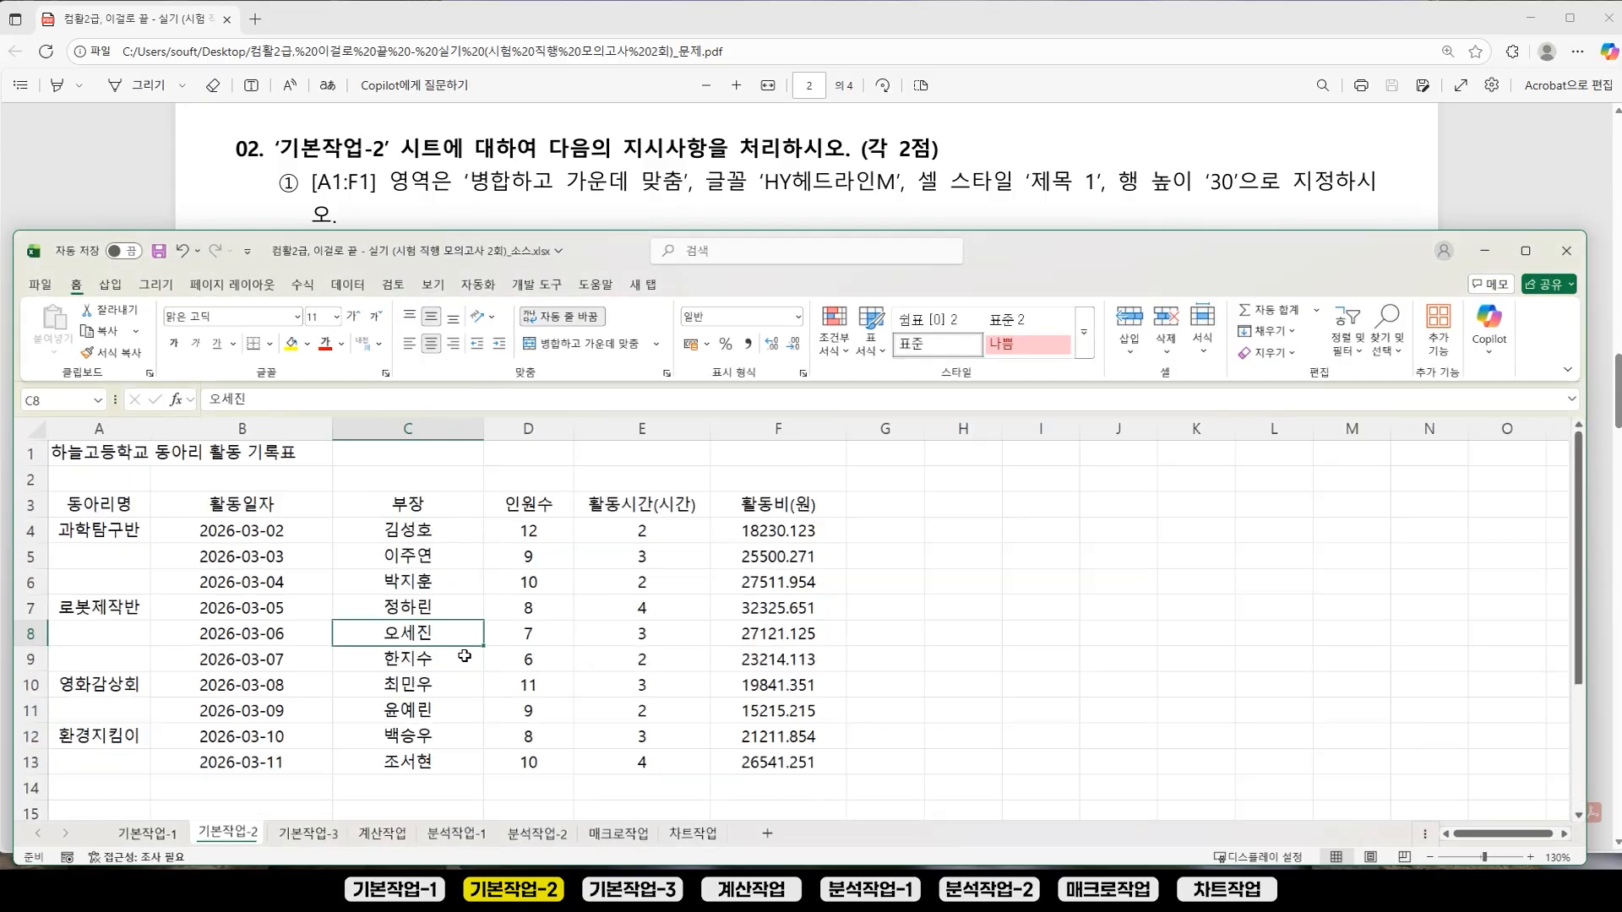
{"action": "left_click", "coordinate": [1007, 658]}
{"action": "left_click", "coordinate": [1030, 554]}
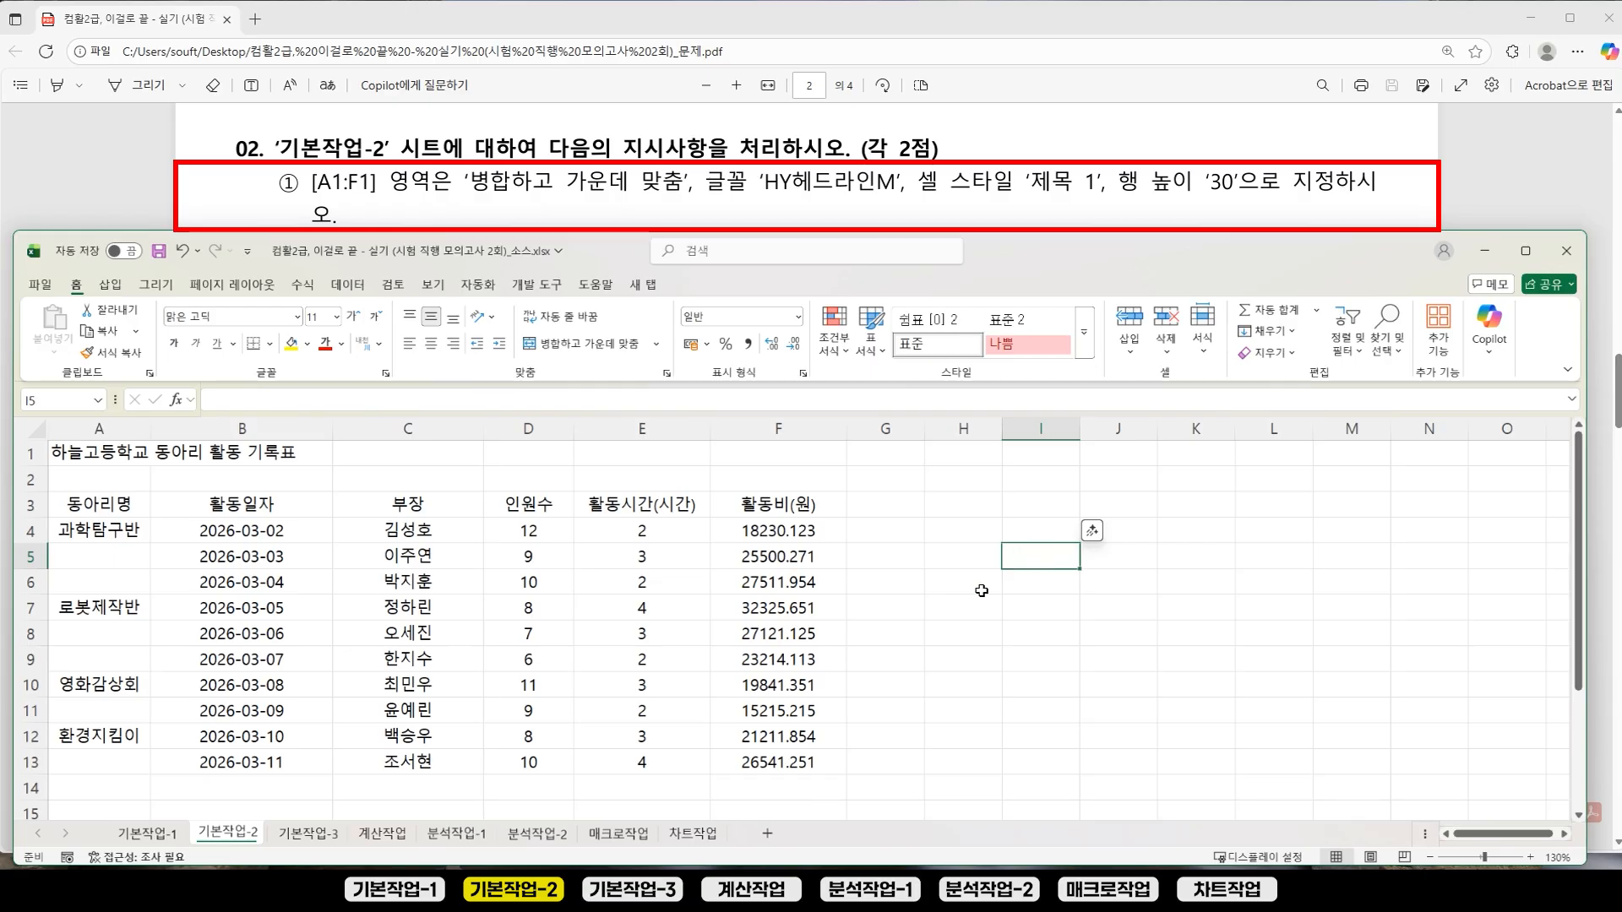
Step: Merge and center the title across A1:F1
{"action": "left_click", "coordinate": [74, 452]}
{"action": "left_click_drag", "start_coordinate": [75, 452], "coordinate": [760, 451]}
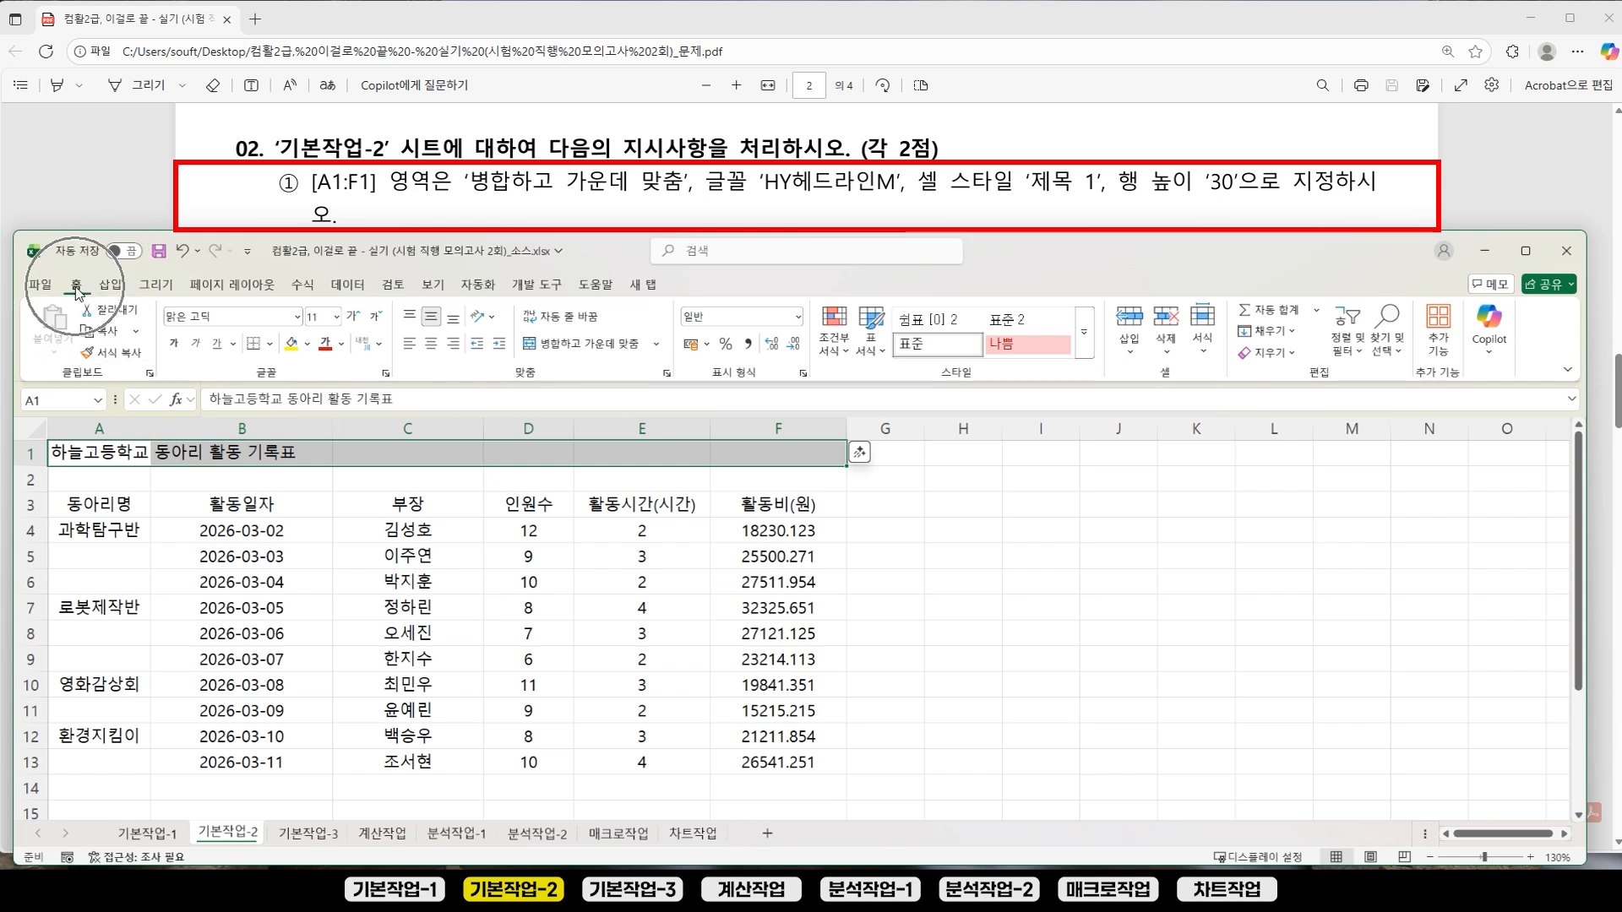
{"action": "left_click", "coordinate": [606, 354]}
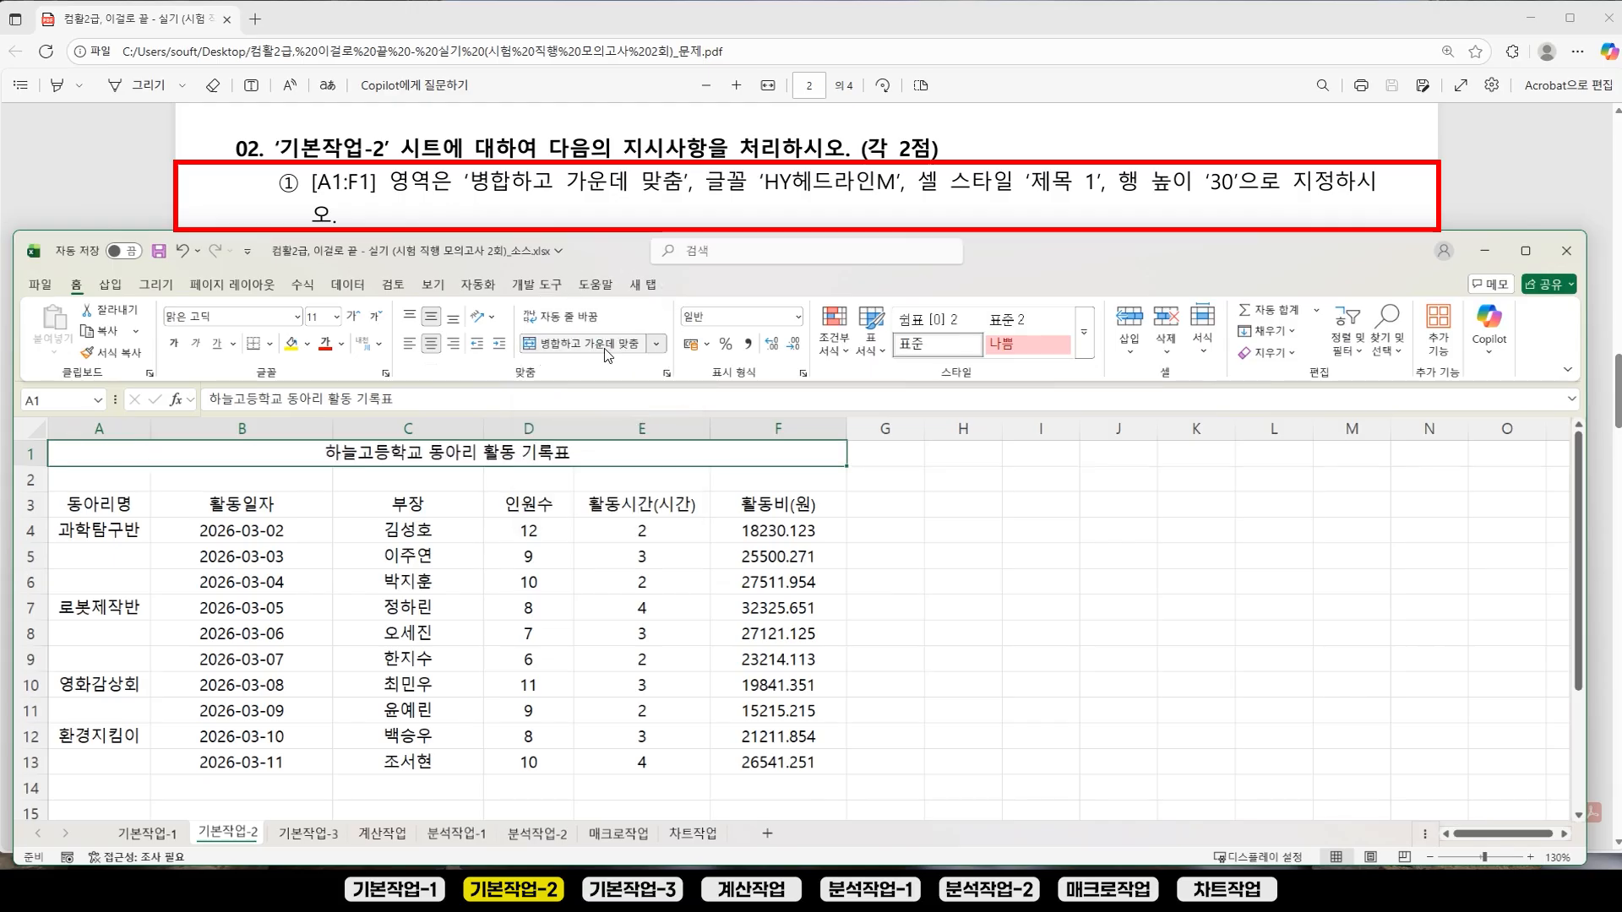
{"action": "left_click", "coordinate": [606, 354]}
{"action": "left_click", "coordinate": [606, 354]}
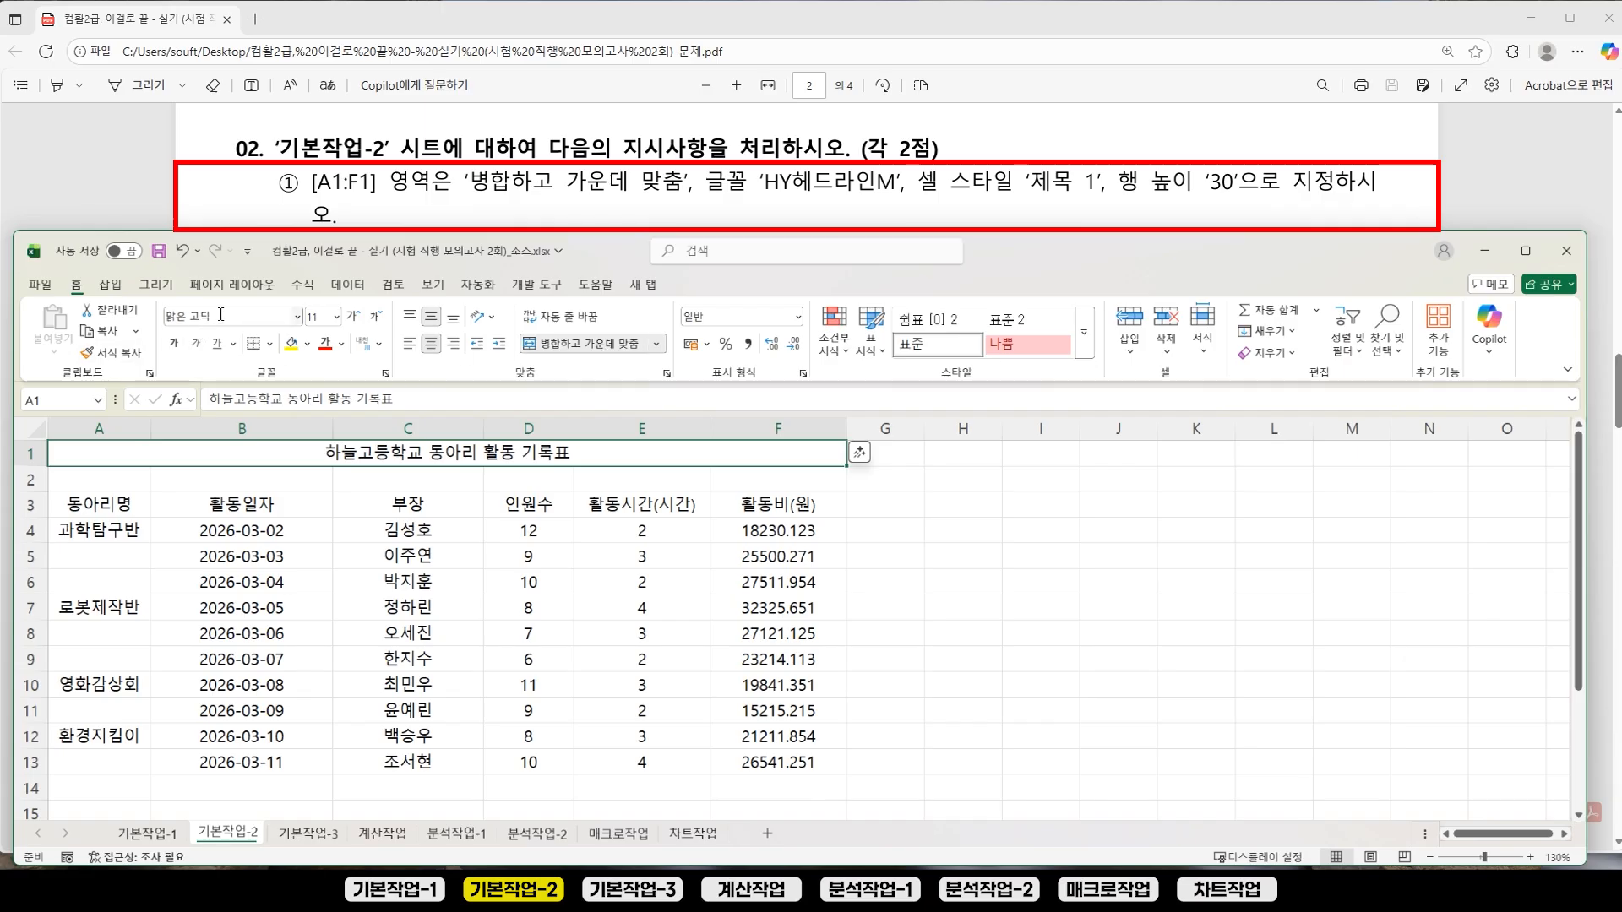
Step: Set the font of the merged title in A1 to HY헤드라인M
{"action": "left_click", "coordinate": [297, 325]}
{"action": "left_click_drag", "start_coordinate": [409, 353], "coordinate": [411, 369]}
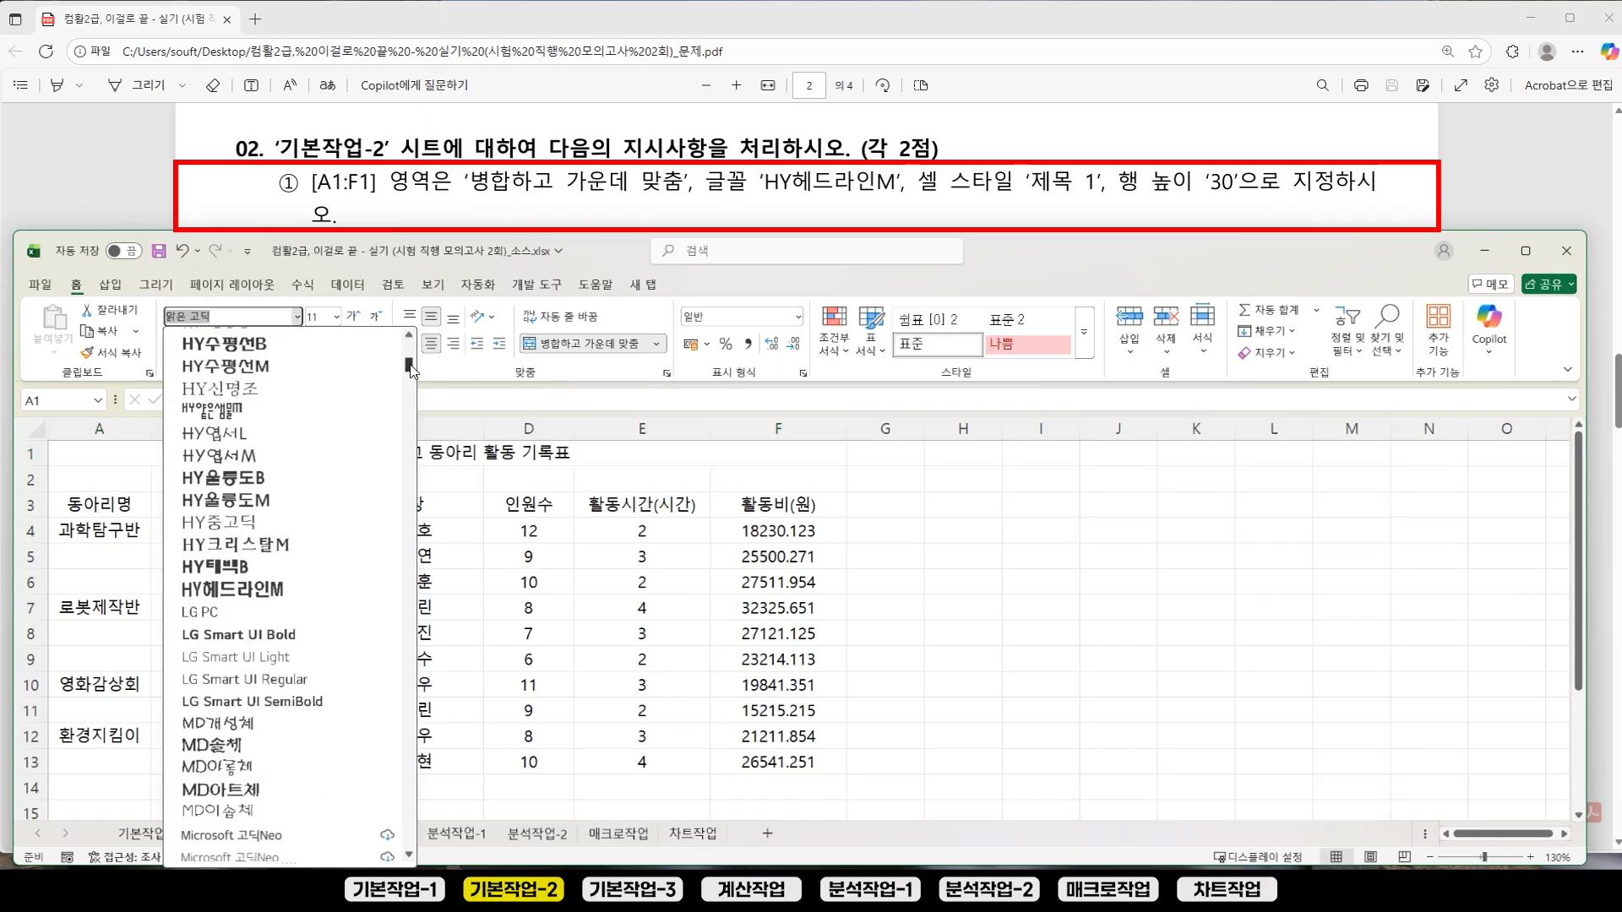
{"action": "left_click", "coordinate": [271, 590]}
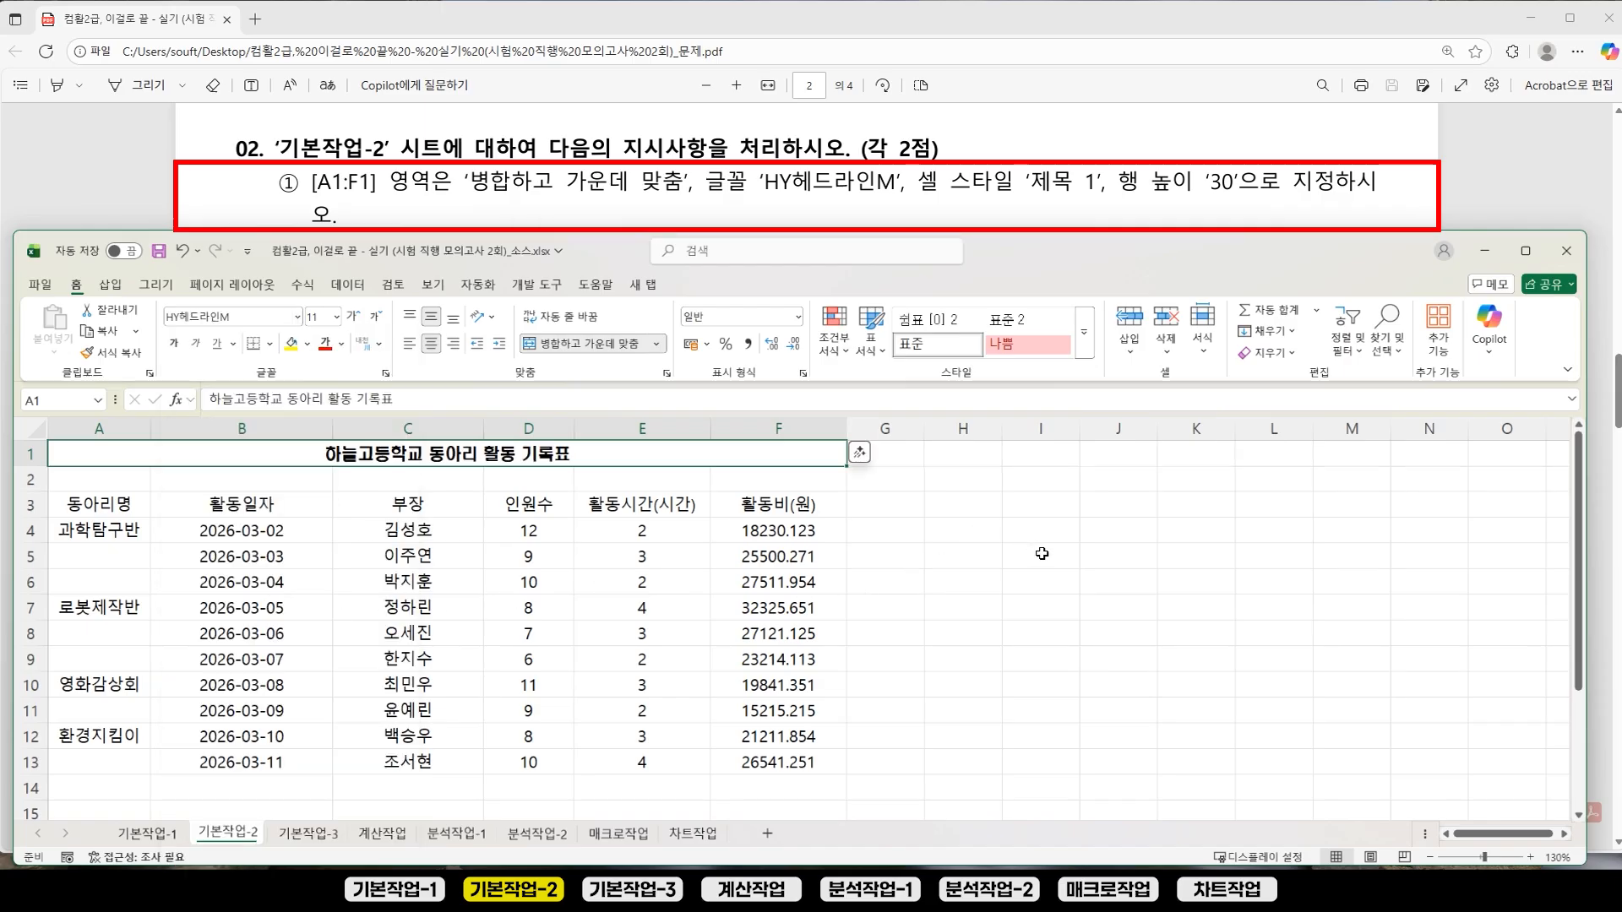
Step: Apply the 제목 1 cell style to the merged title in A1:F1
{"action": "key", "text": "ctrl"}
{"action": "left_click", "coordinate": [1084, 333]}
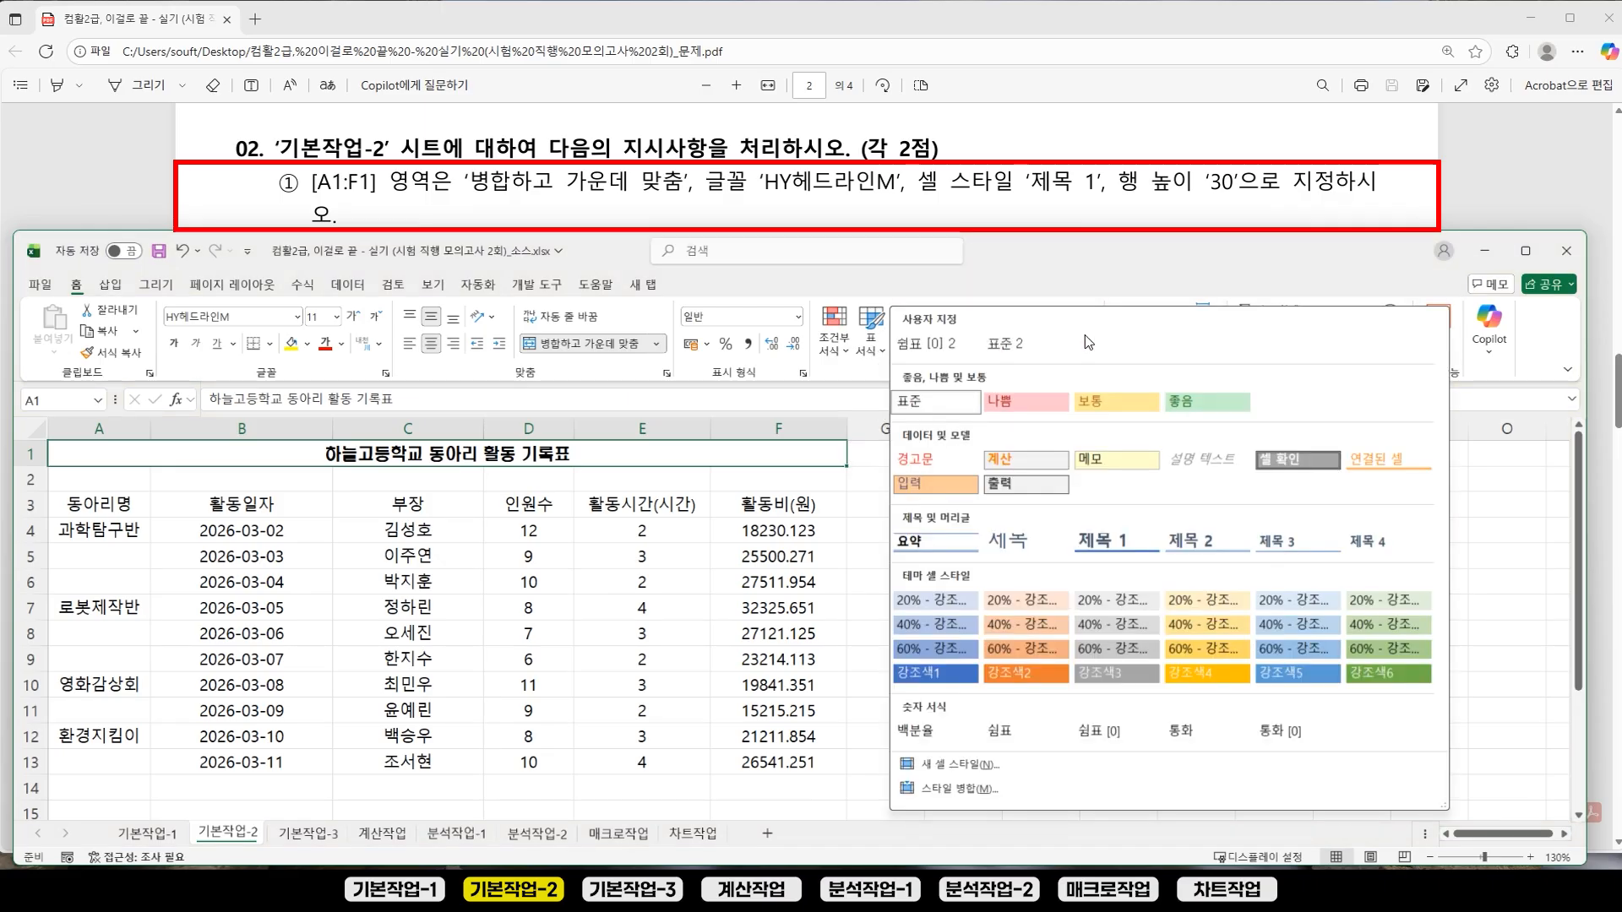
{"action": "left_click", "coordinate": [1103, 542]}
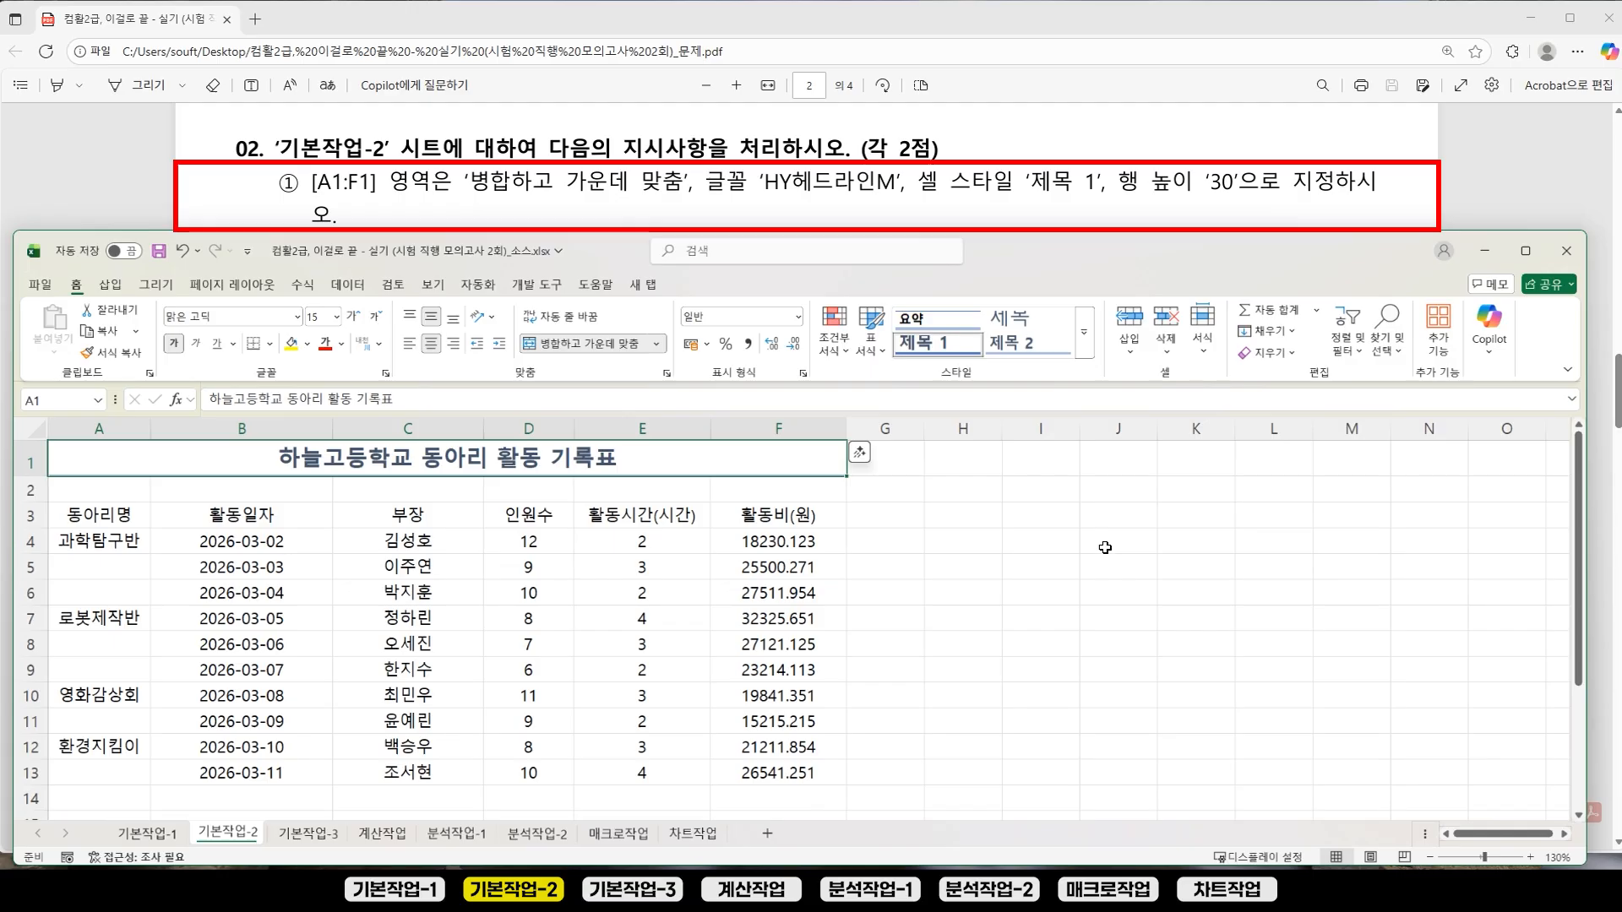
{"action": "left_click", "coordinate": [1094, 589]}
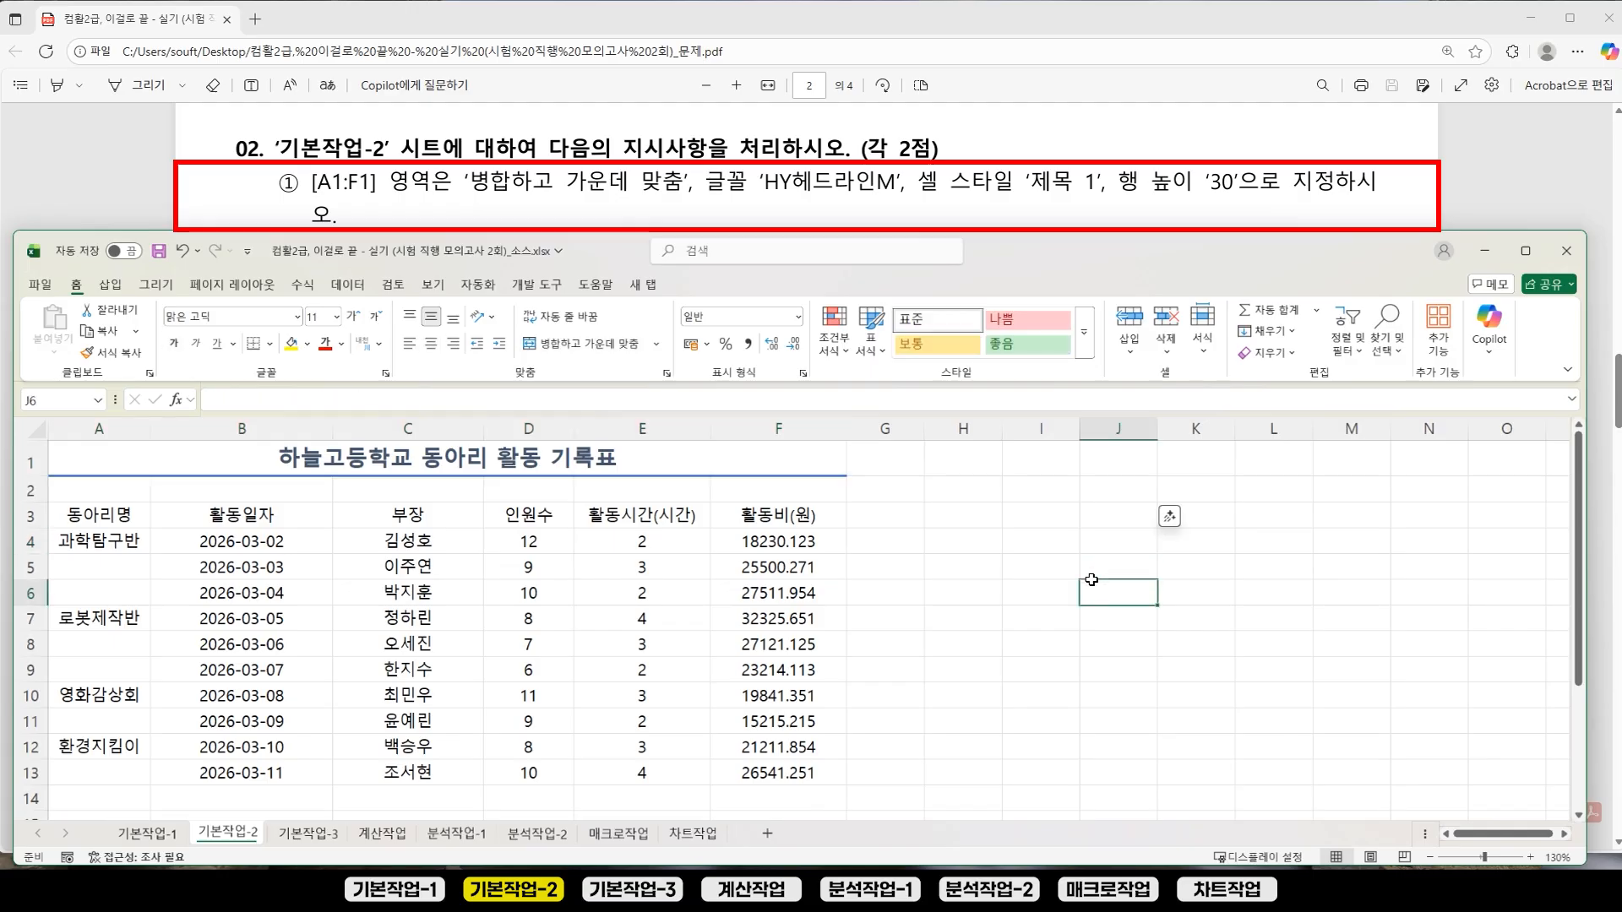
Step: Set the height of row 1 to 30
{"action": "right_click", "coordinate": [29, 461]}
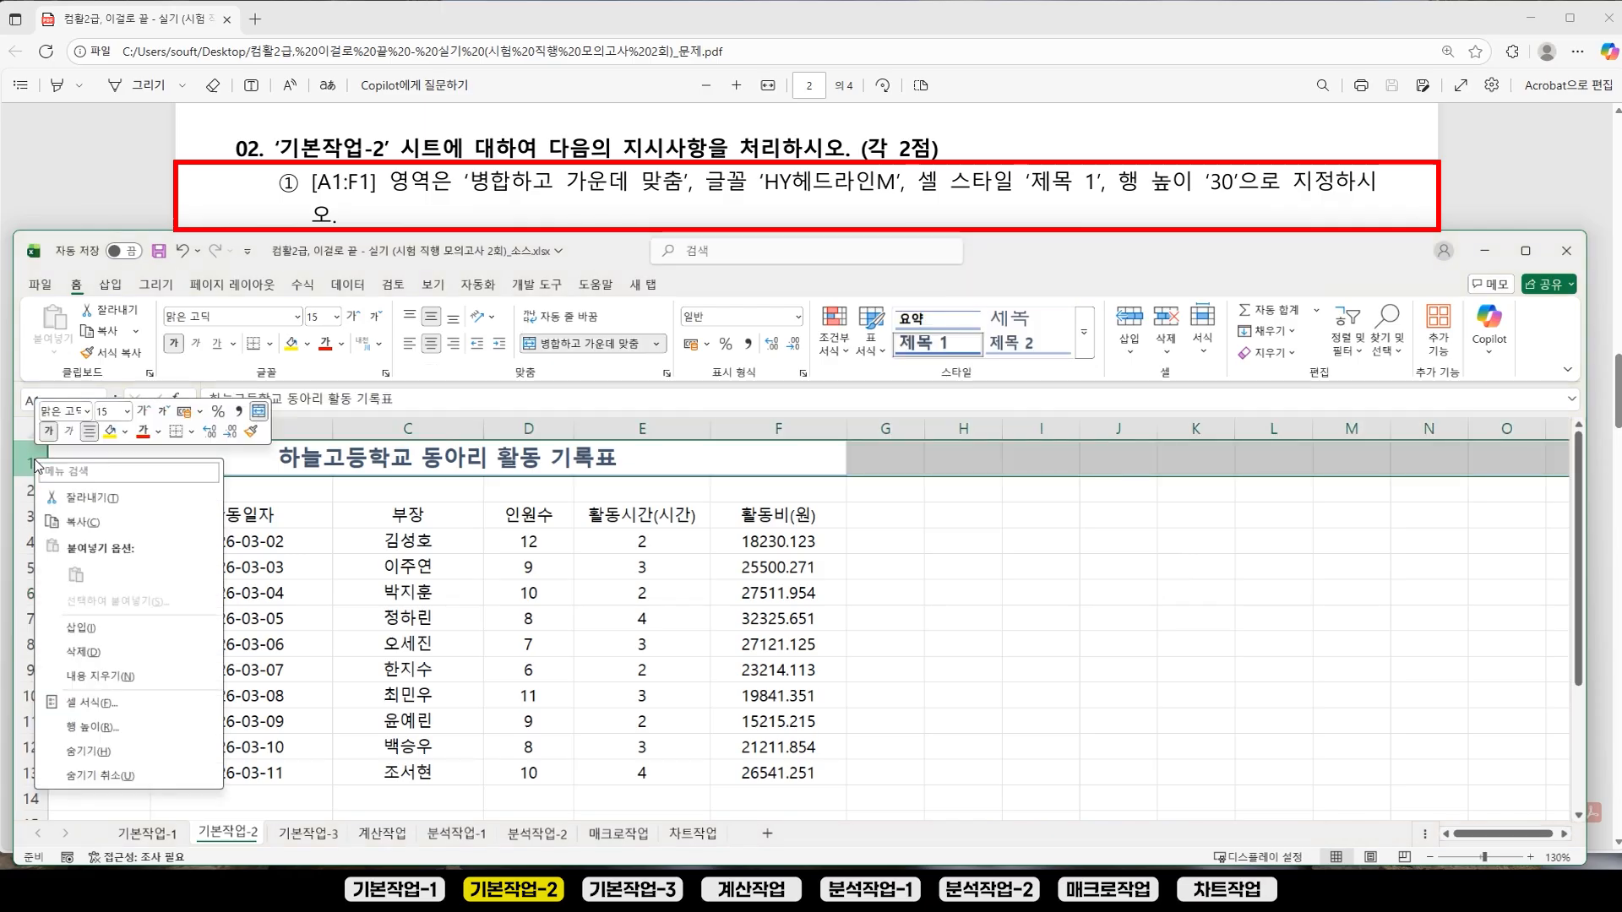
{"action": "left_click", "coordinate": [93, 727]}
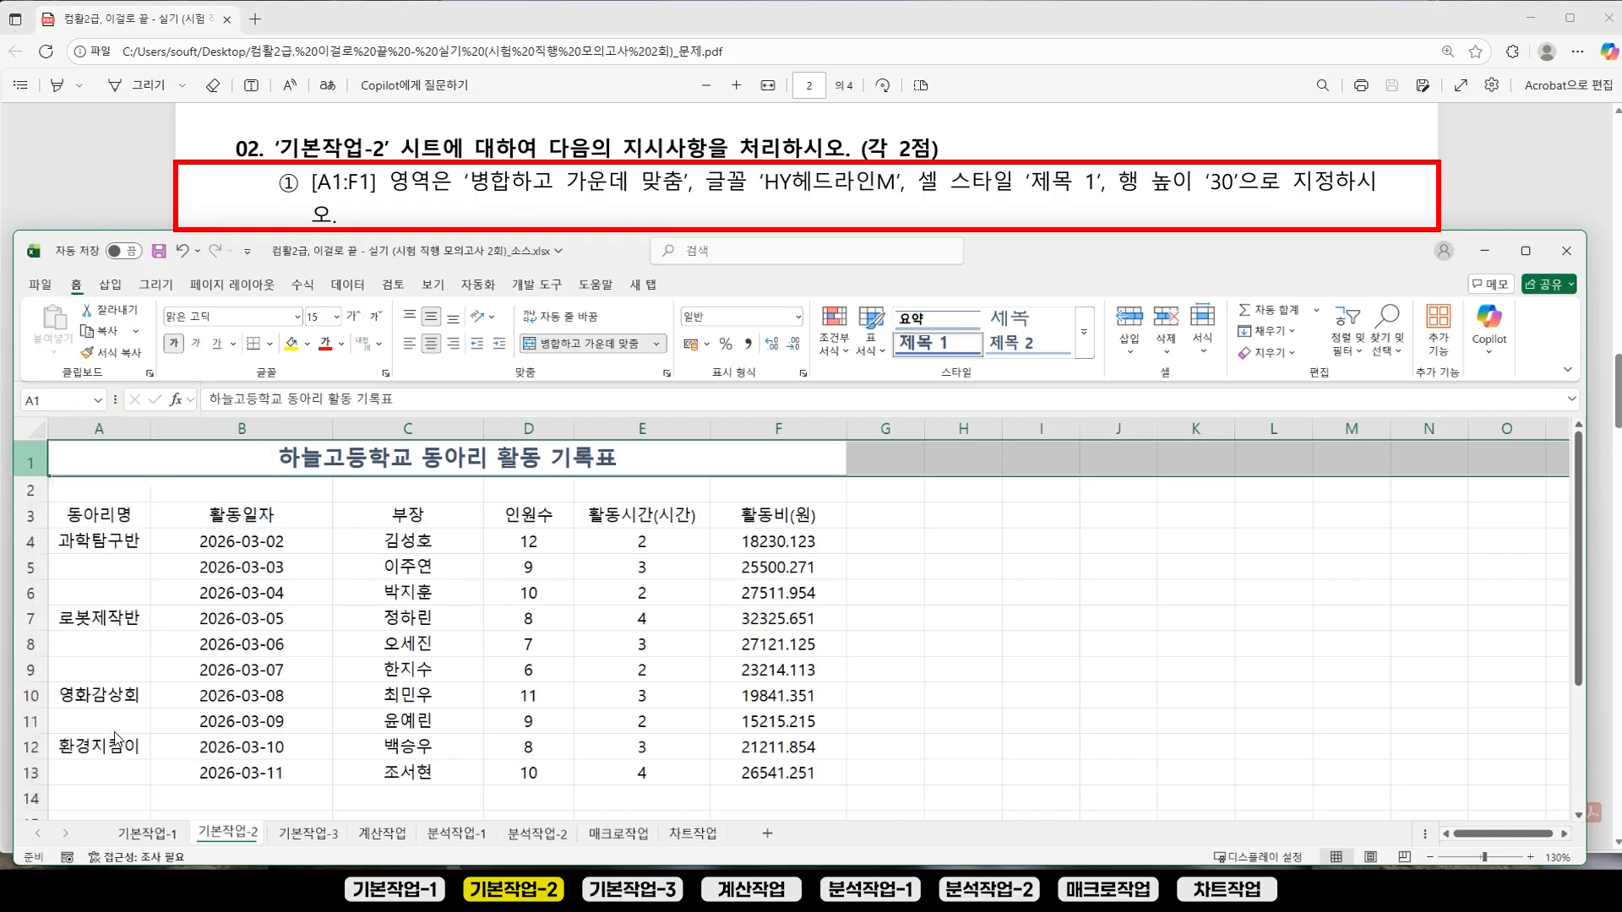
{"action": "left_click_drag", "start_coordinate": [82, 714], "coordinate": [468, 490]}
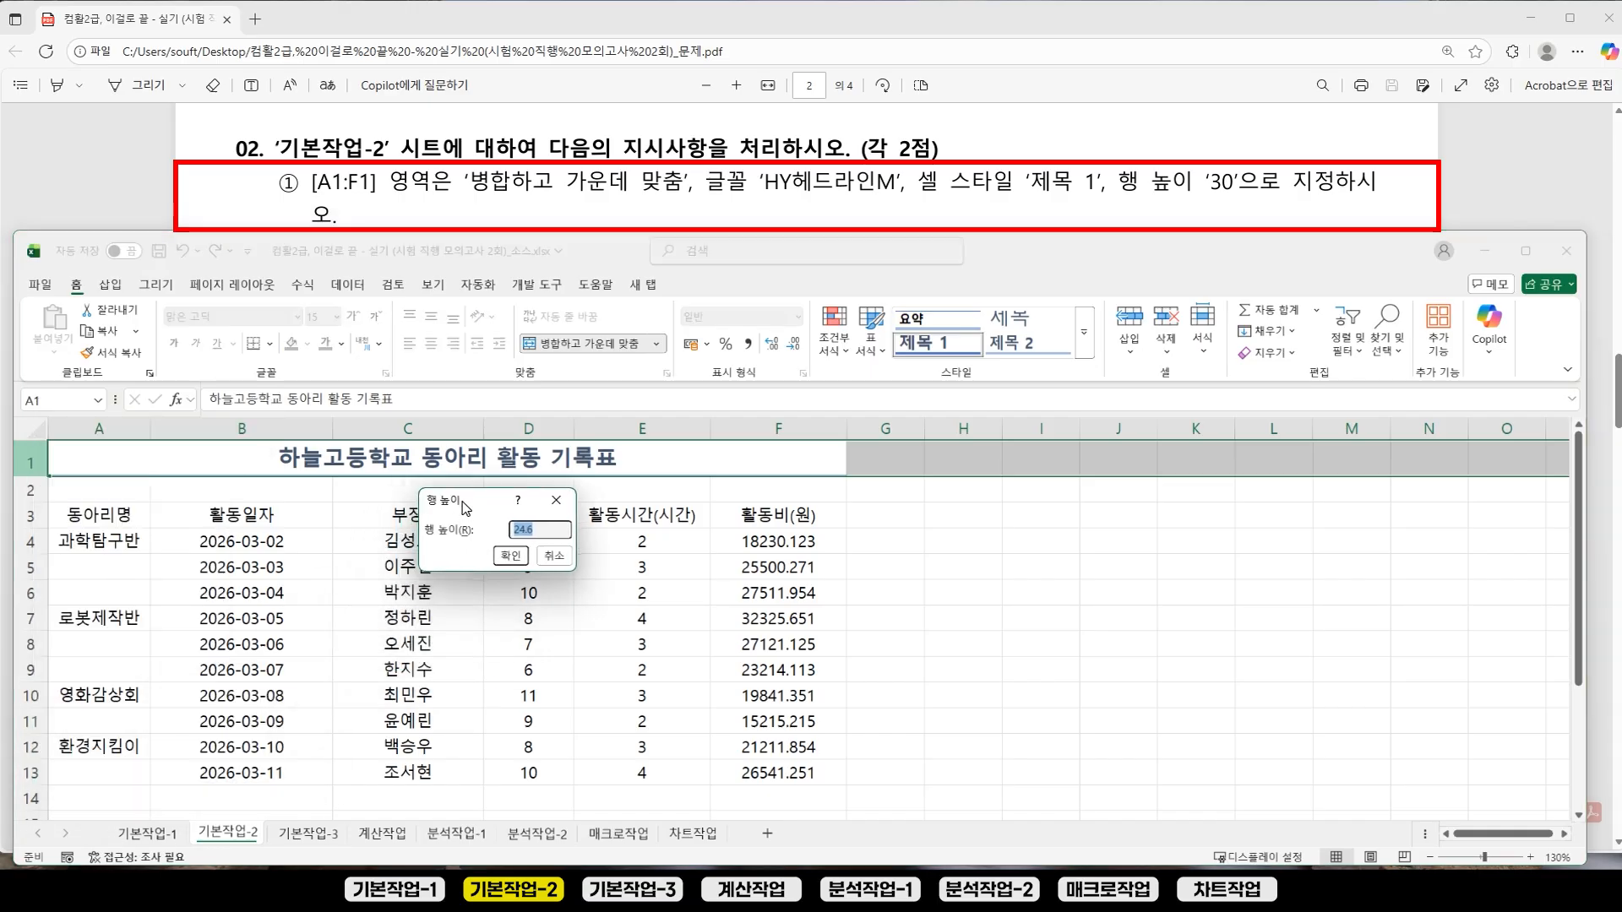
{"action": "type", "text": "30"}
{"action": "left_click", "coordinate": [506, 557]}
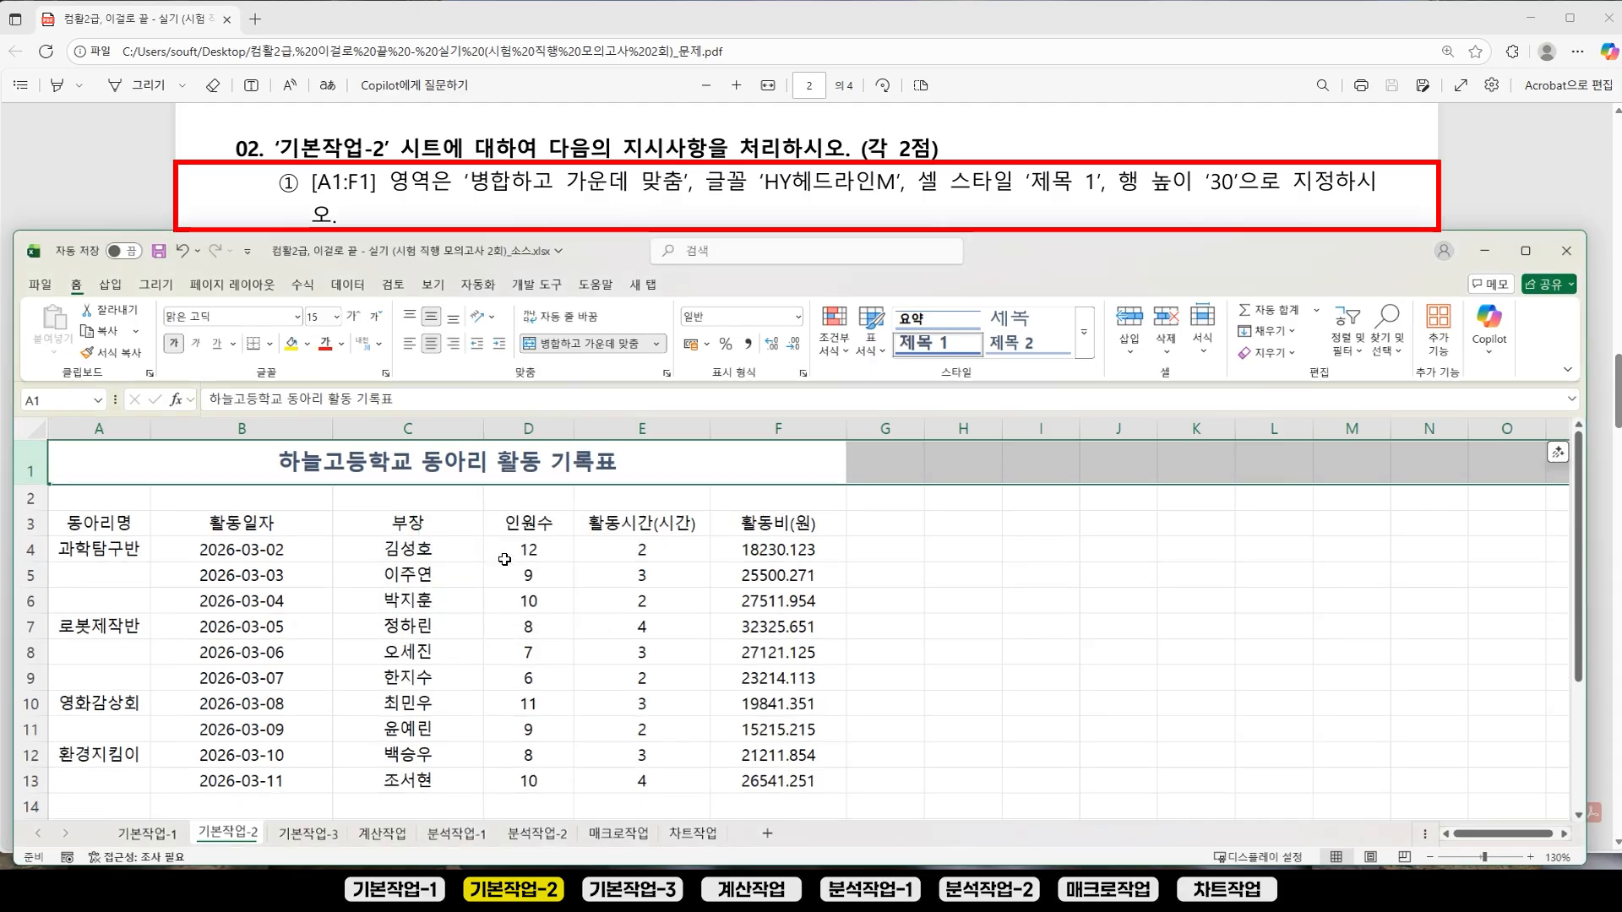
{"action": "left_click", "coordinate": [984, 621]}
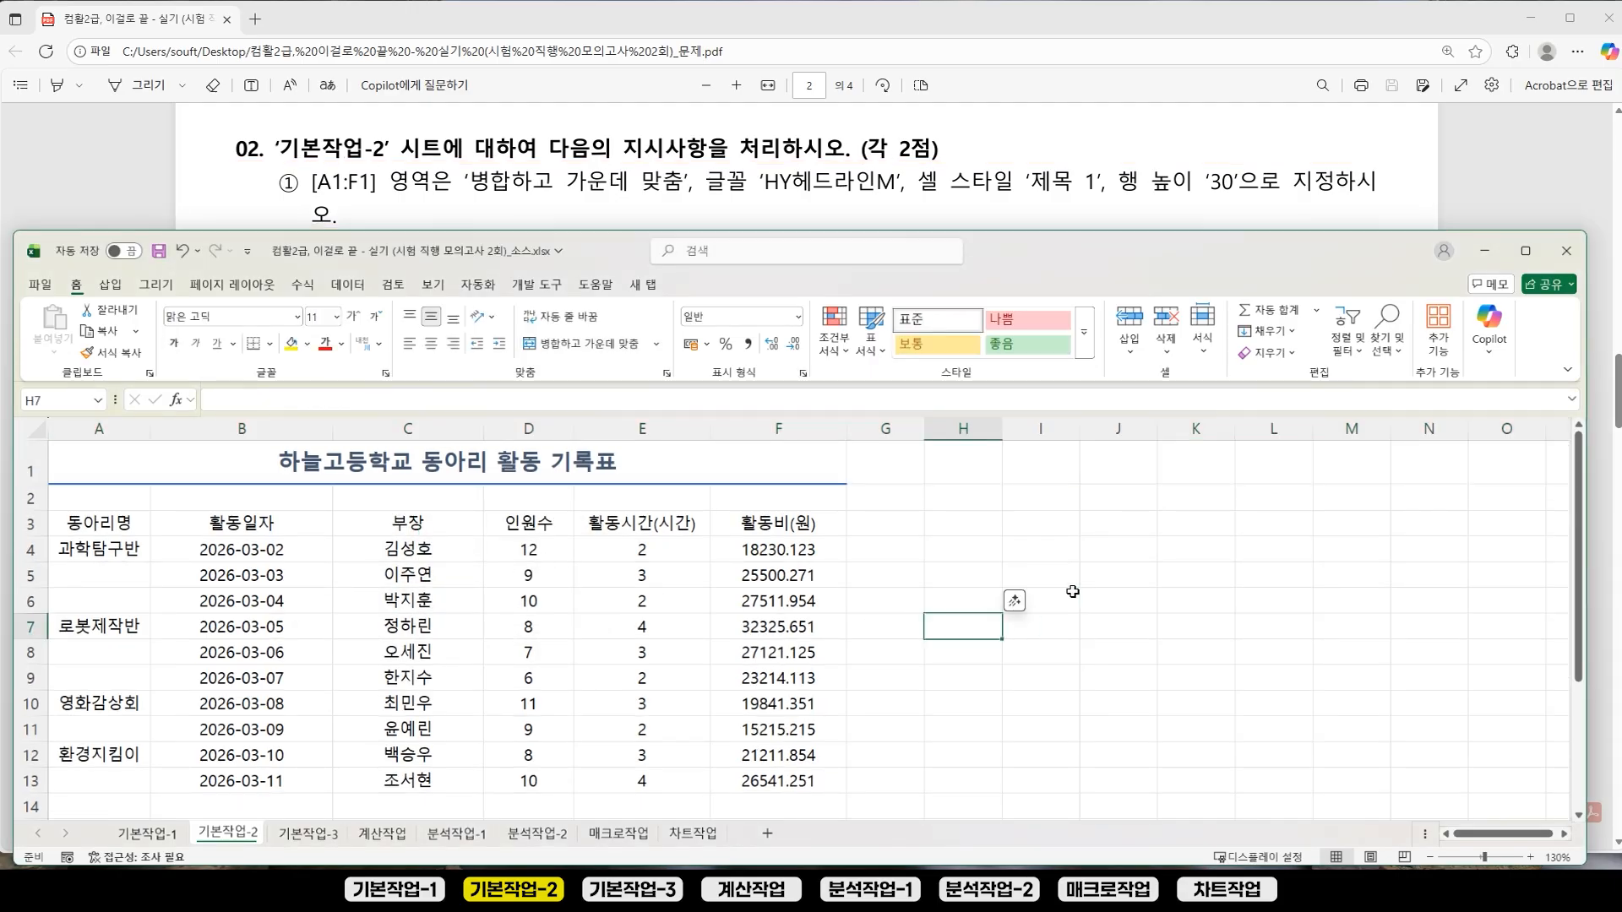
Step: Show instruction ② of question 02 in the exam PDF above an enlarged Excel window
{"action": "left_click", "coordinate": [1051, 219]}
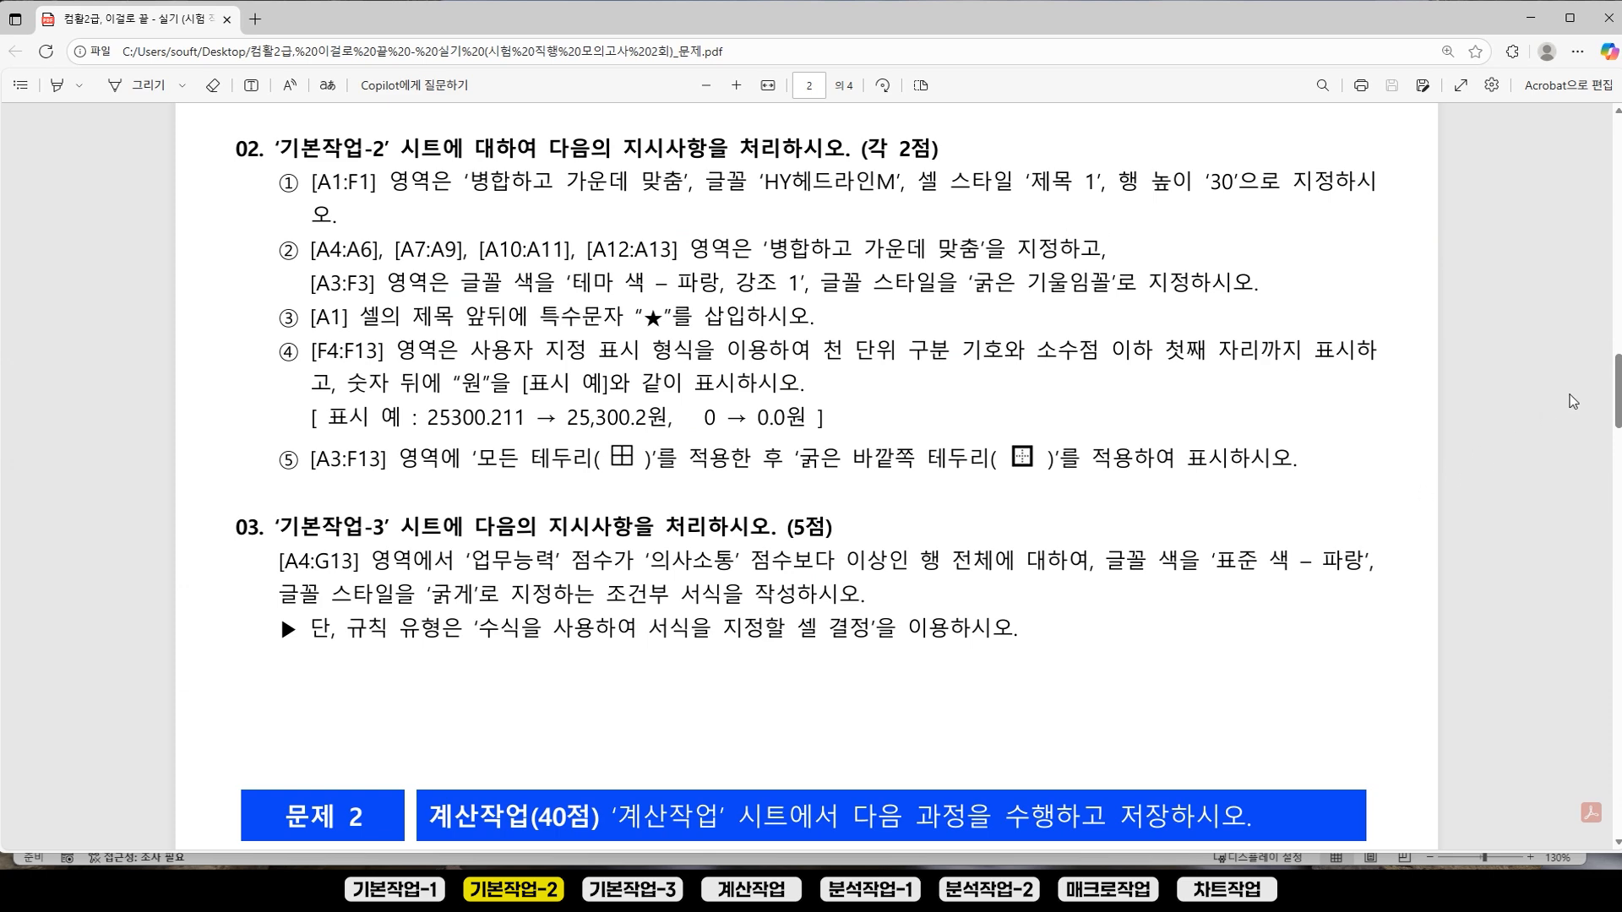
{"action": "scroll", "coordinate": [1615, 395], "scroll_direction": "down", "scroll_amount": 1}
{"action": "left_click_drag", "start_coordinate": [1620, 397], "coordinate": [1620, 404]}
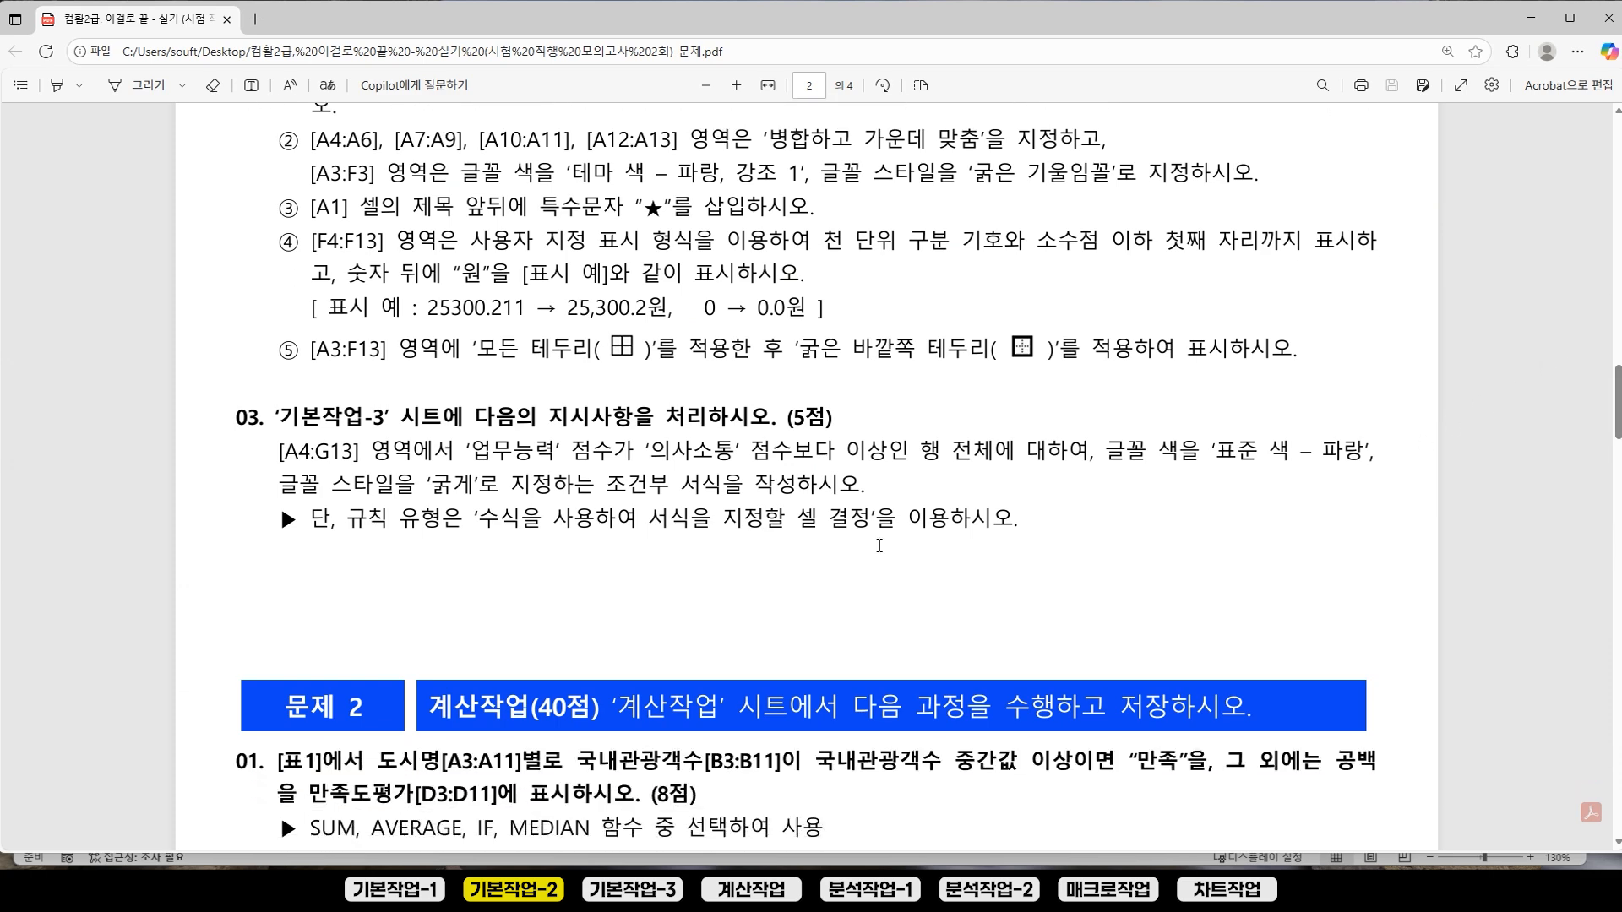
{"action": "key", "text": "alt+Tab"}
{"action": "left_click_drag", "start_coordinate": [644, 245], "coordinate": [643, 202]}
{"action": "left_click", "coordinate": [1142, 614]}
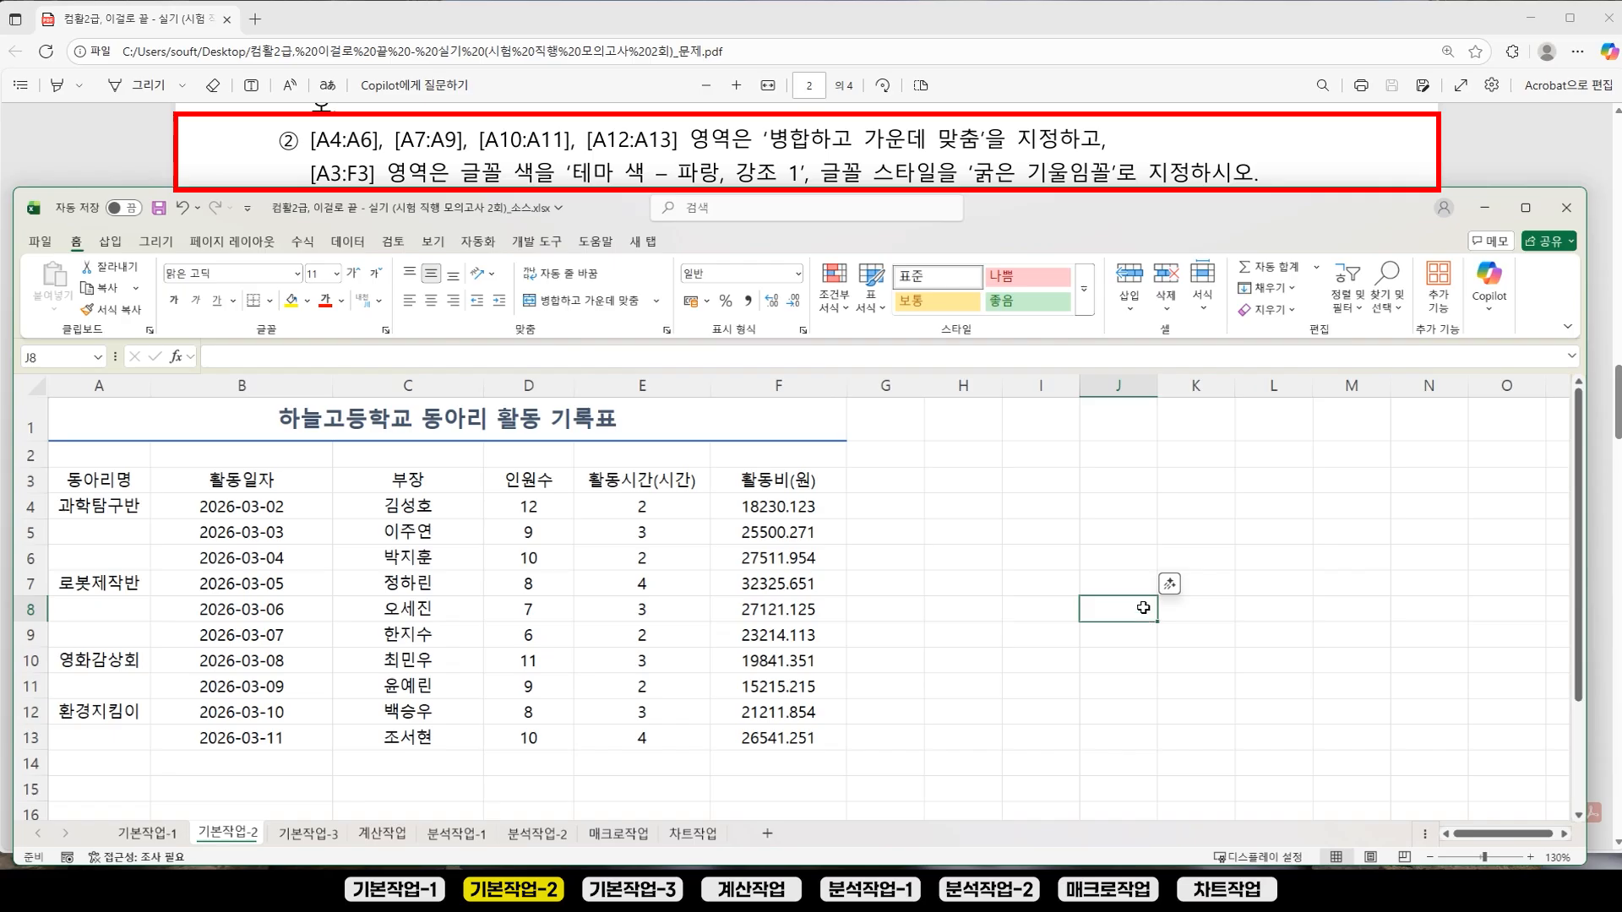
{"action": "left_click_drag", "start_coordinate": [96, 510], "coordinate": [88, 736]}
{"action": "left_click", "coordinate": [91, 668]}
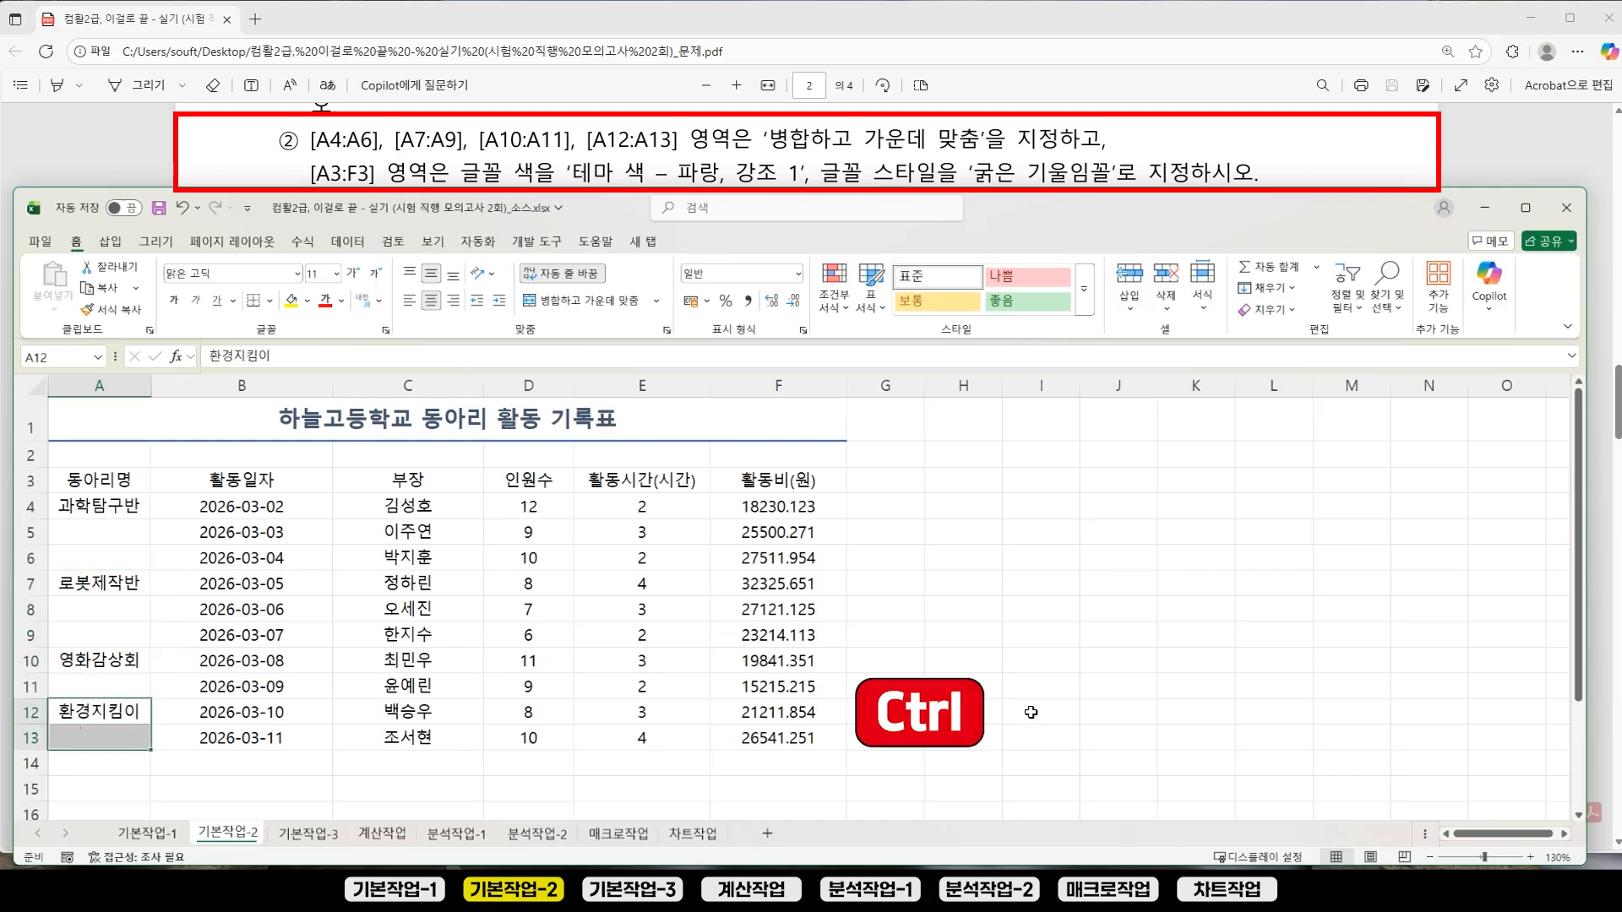
{"action": "left_click", "coordinate": [1045, 696]}
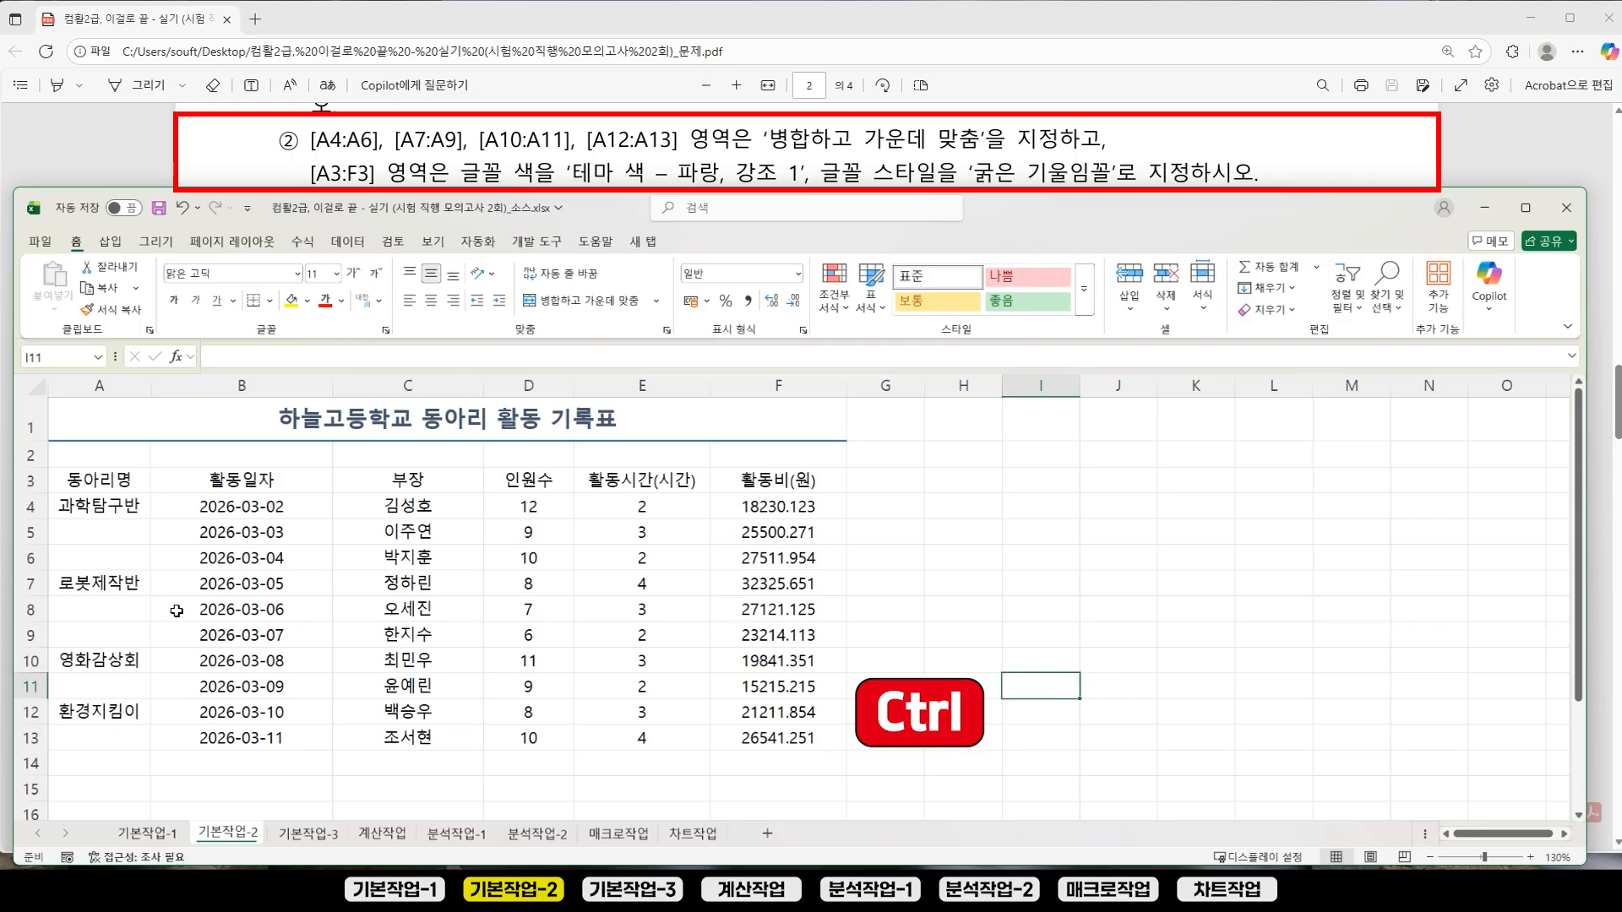
Step: Merge and center the club name ranges A4:A6, A7:A9, A10:A11 and A12:A13 together
{"action": "left_click", "coordinate": [83, 507]}
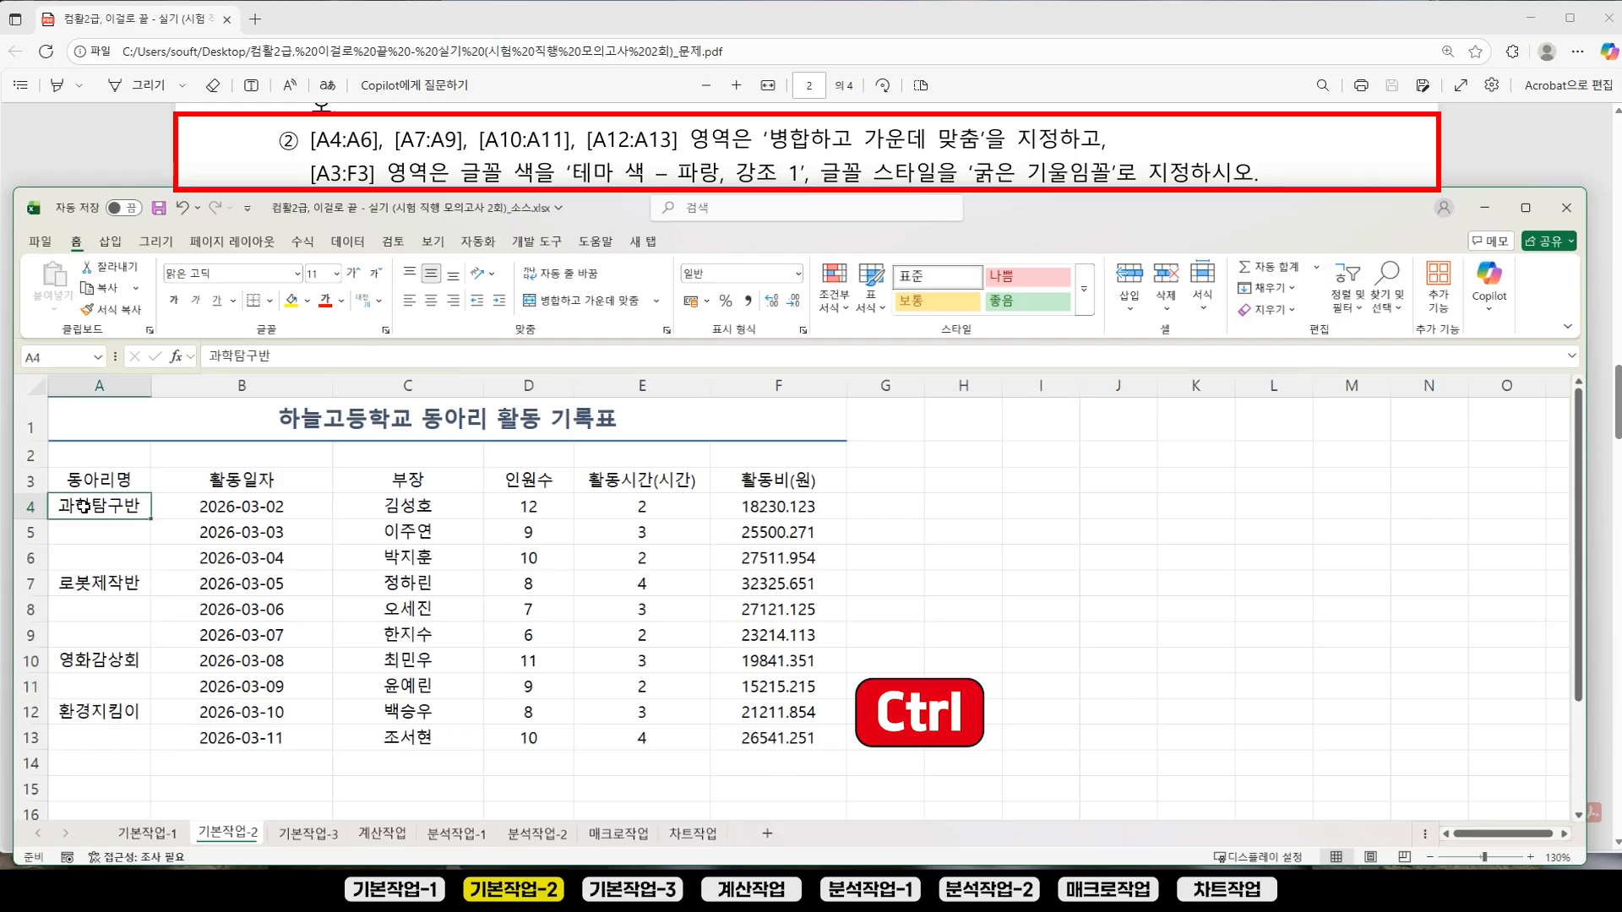
{"action": "left_click_drag", "start_coordinate": [84, 514], "coordinate": [95, 557]}
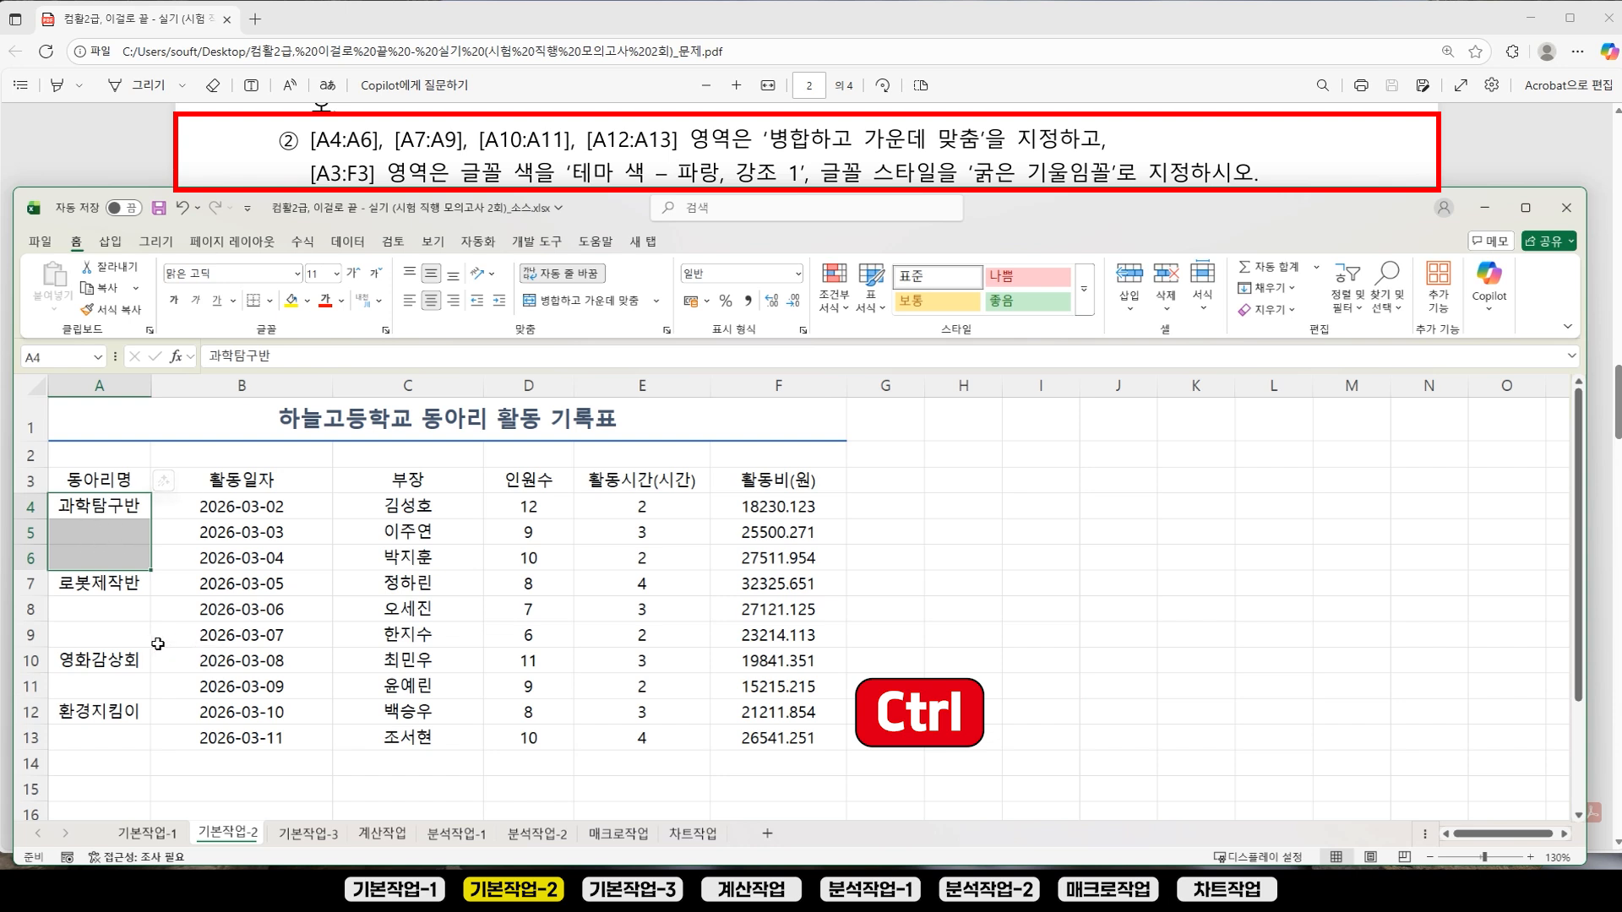
{"action": "left_click_drag", "start_coordinate": [76, 592], "coordinate": [88, 739], "text": "ctrl"}
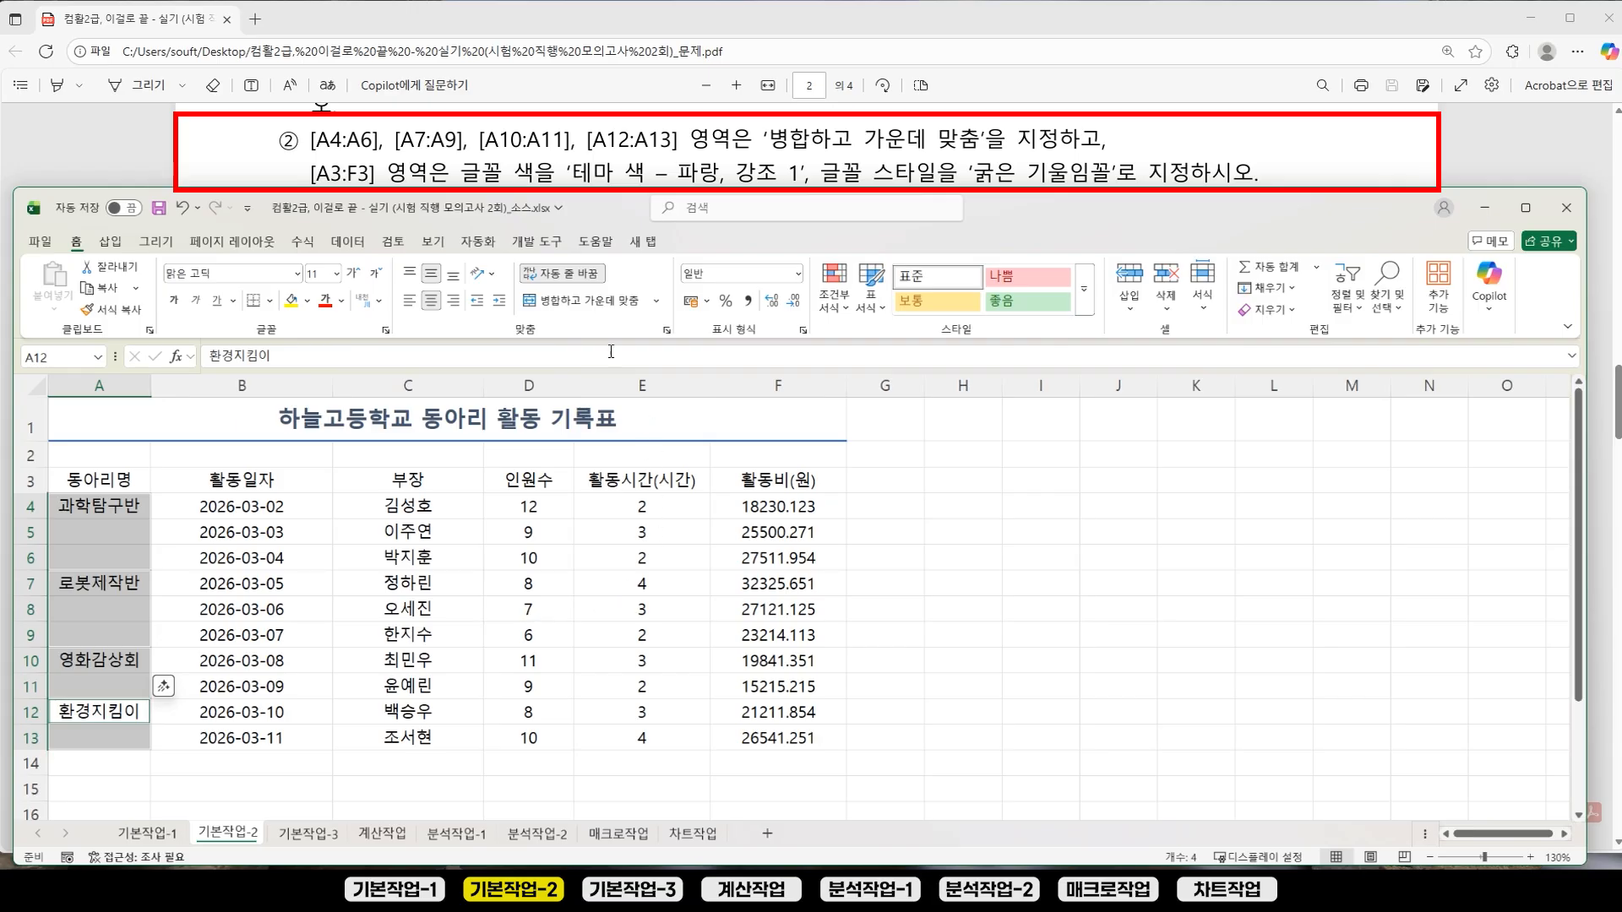
{"action": "left_click", "coordinate": [594, 303]}
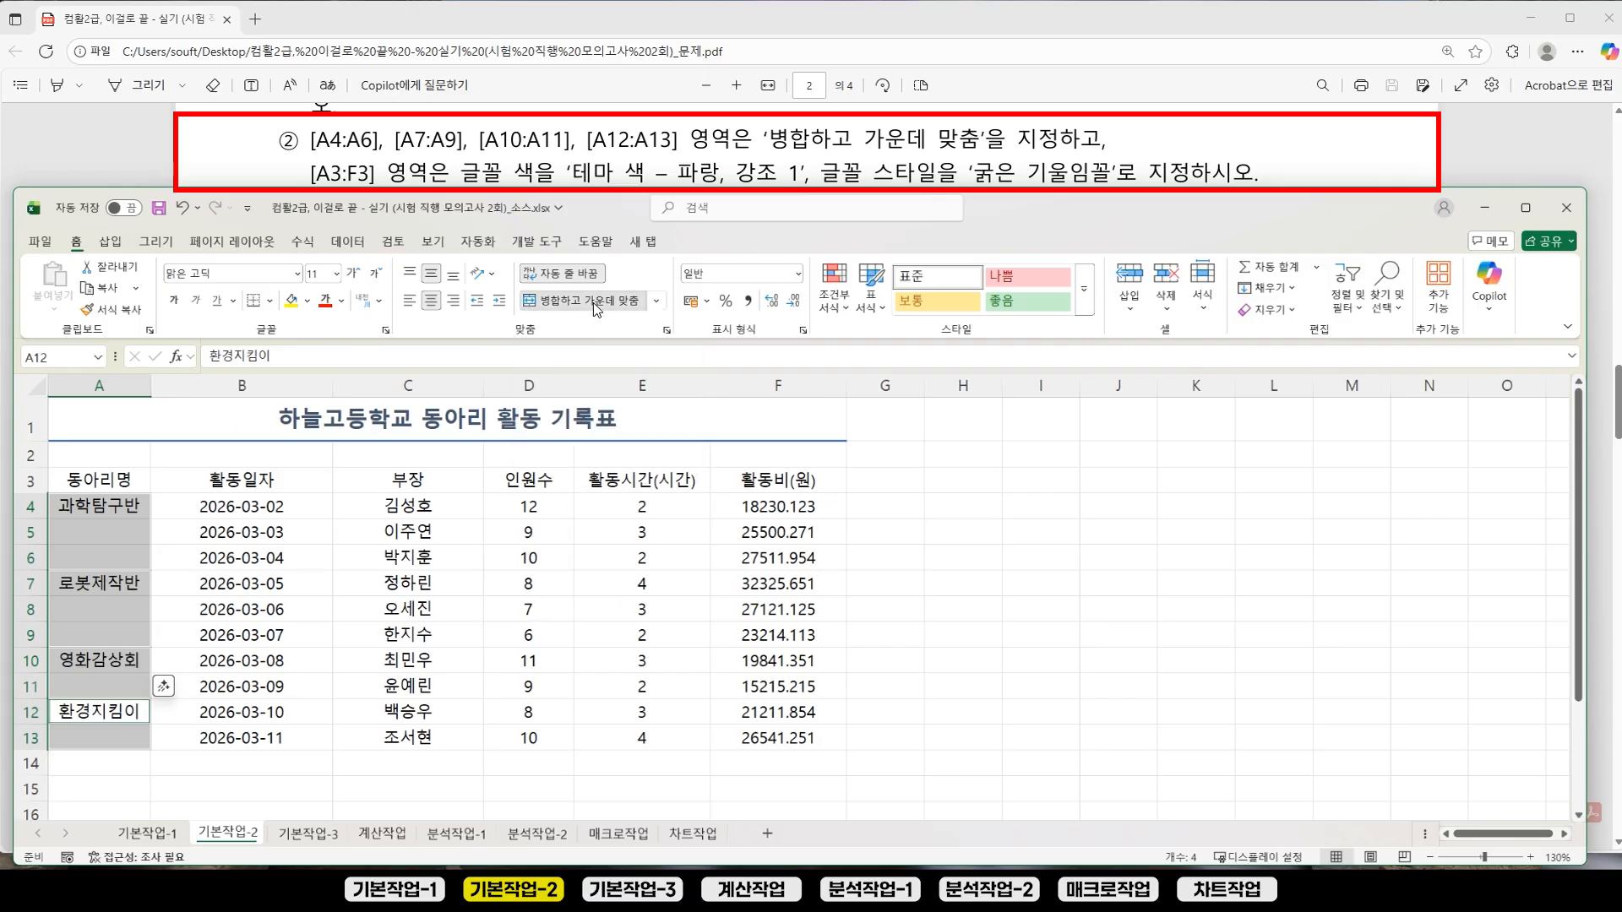
{"action": "left_click", "coordinate": [1181, 545]}
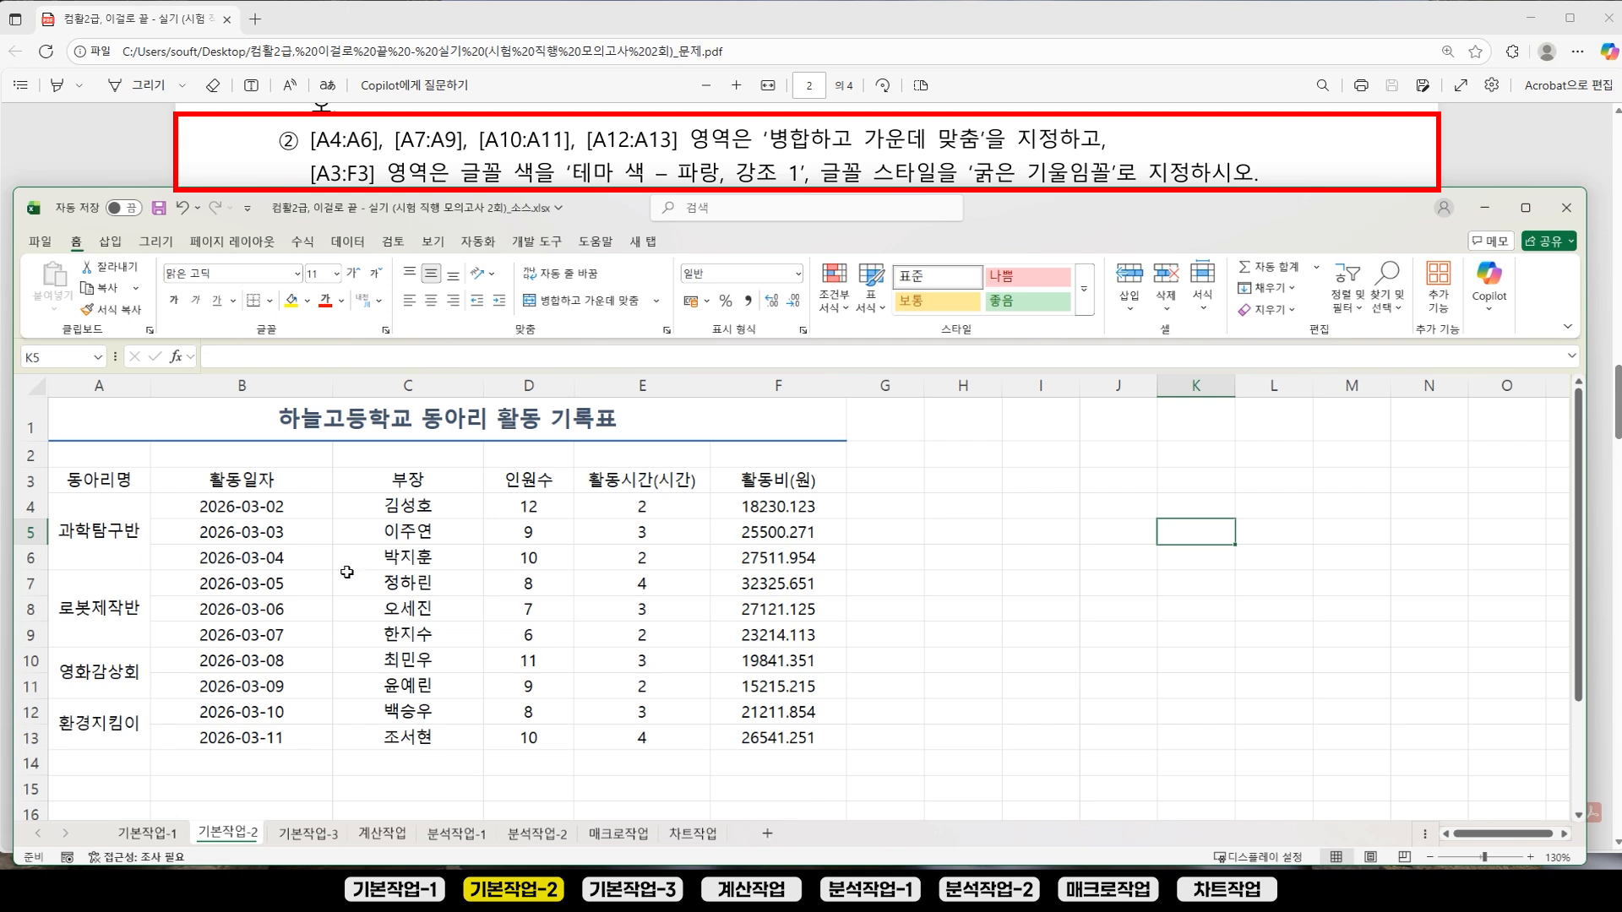
Step: Format the header cells A3:F3 with the theme font color 파랑, 강조 1 and bold italic style
{"action": "left_click", "coordinate": [82, 484]}
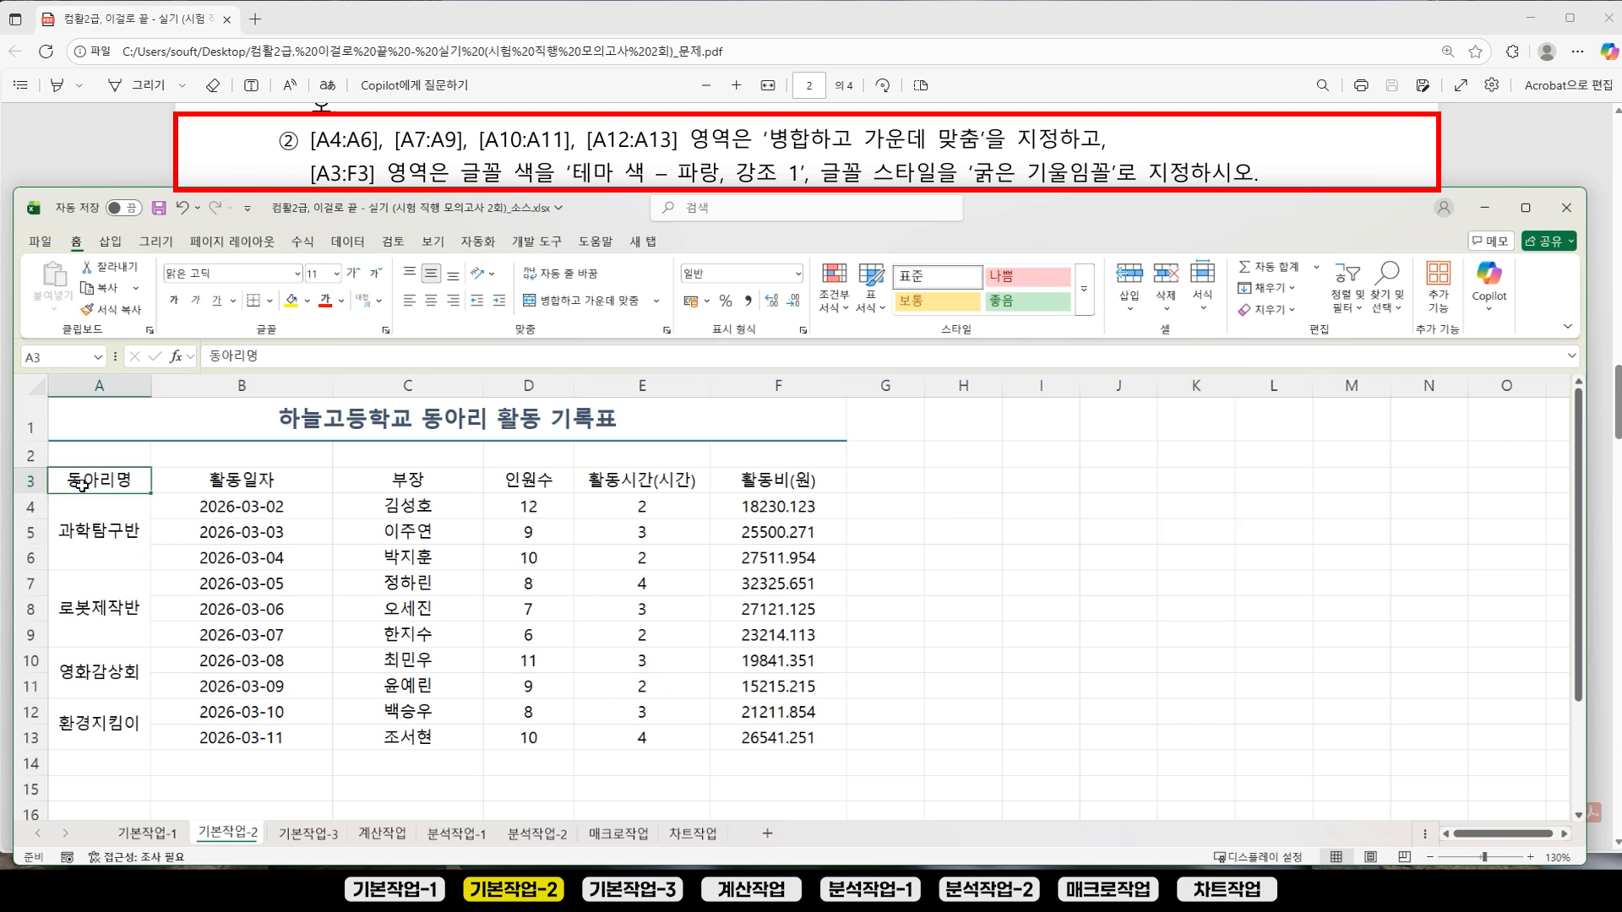
{"action": "left_click_drag", "start_coordinate": [81, 484], "coordinate": [743, 484]}
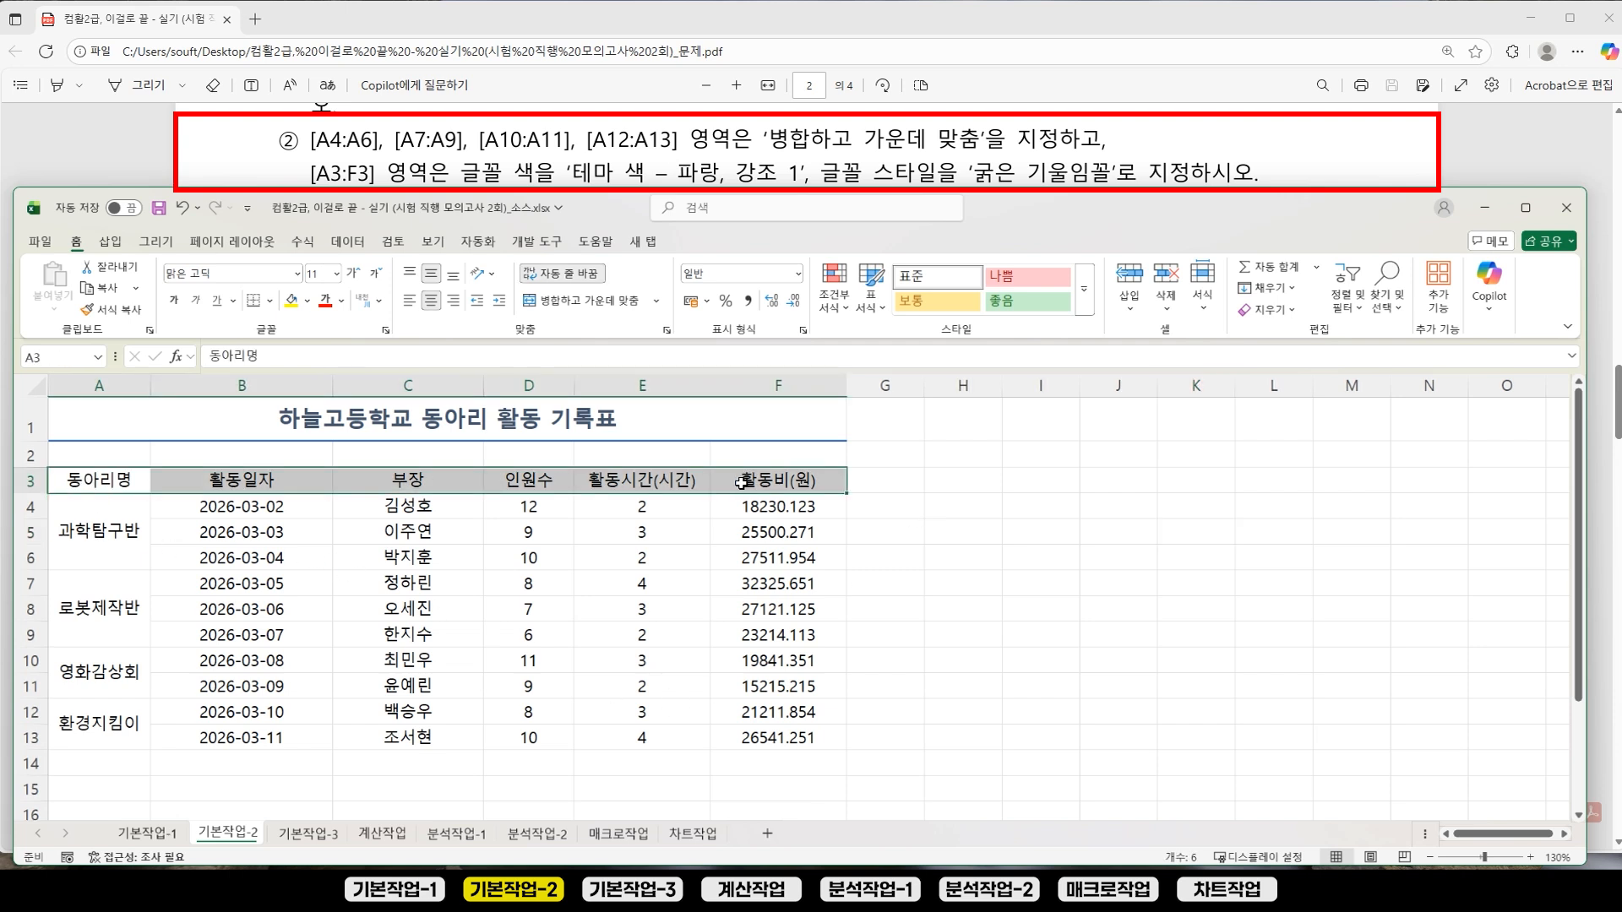
{"action": "left_click", "coordinate": [342, 301]}
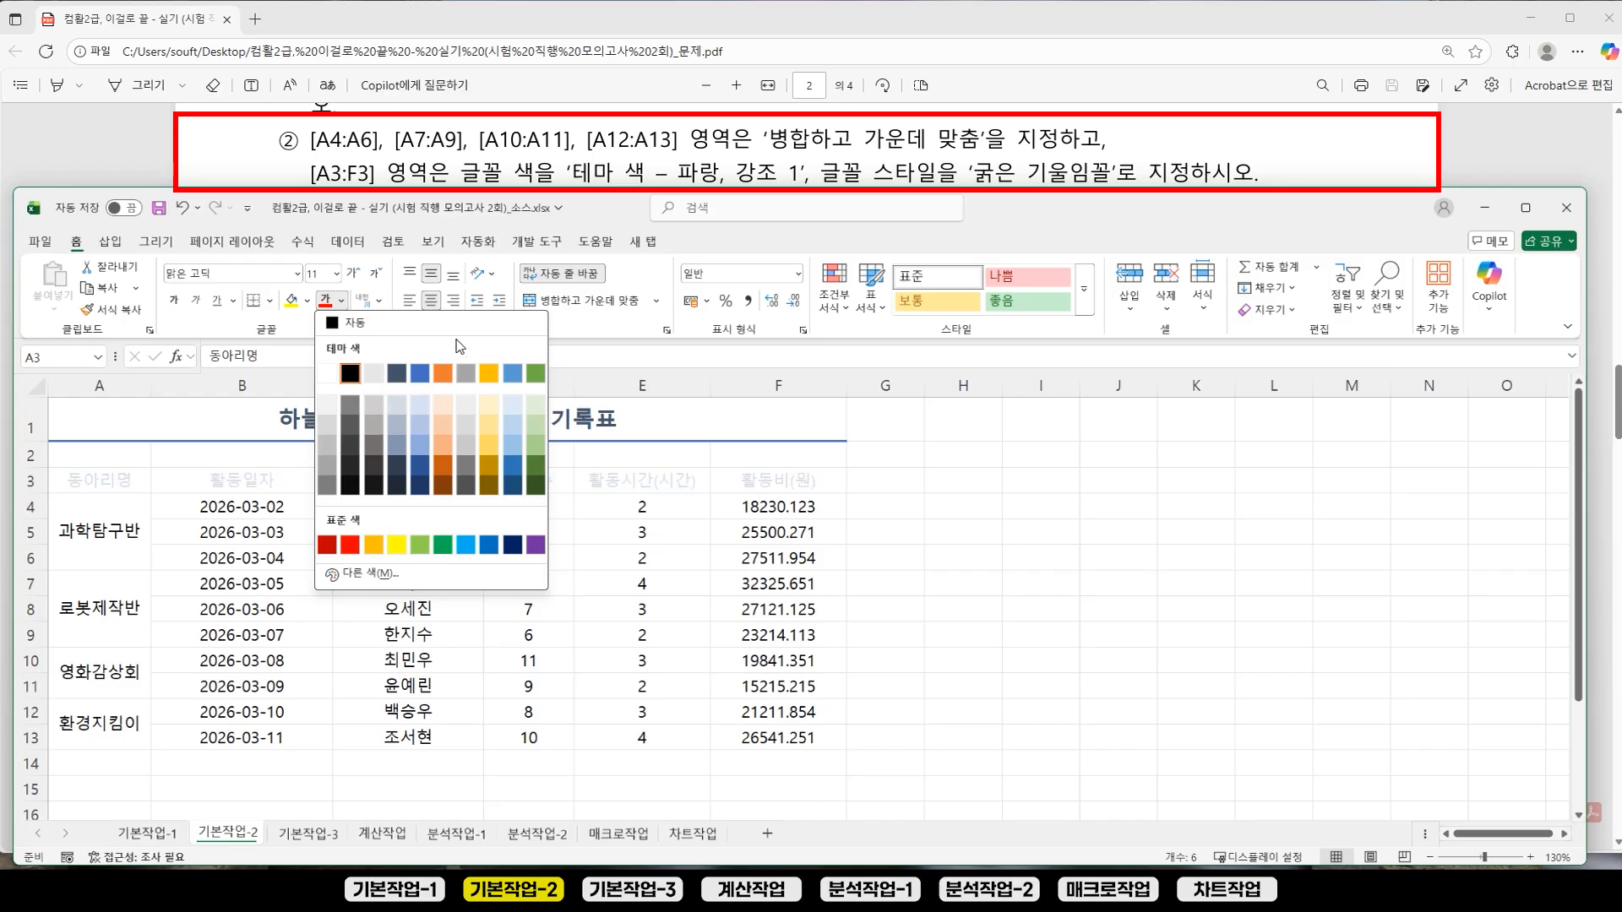
{"action": "left_click", "coordinate": [420, 376]}
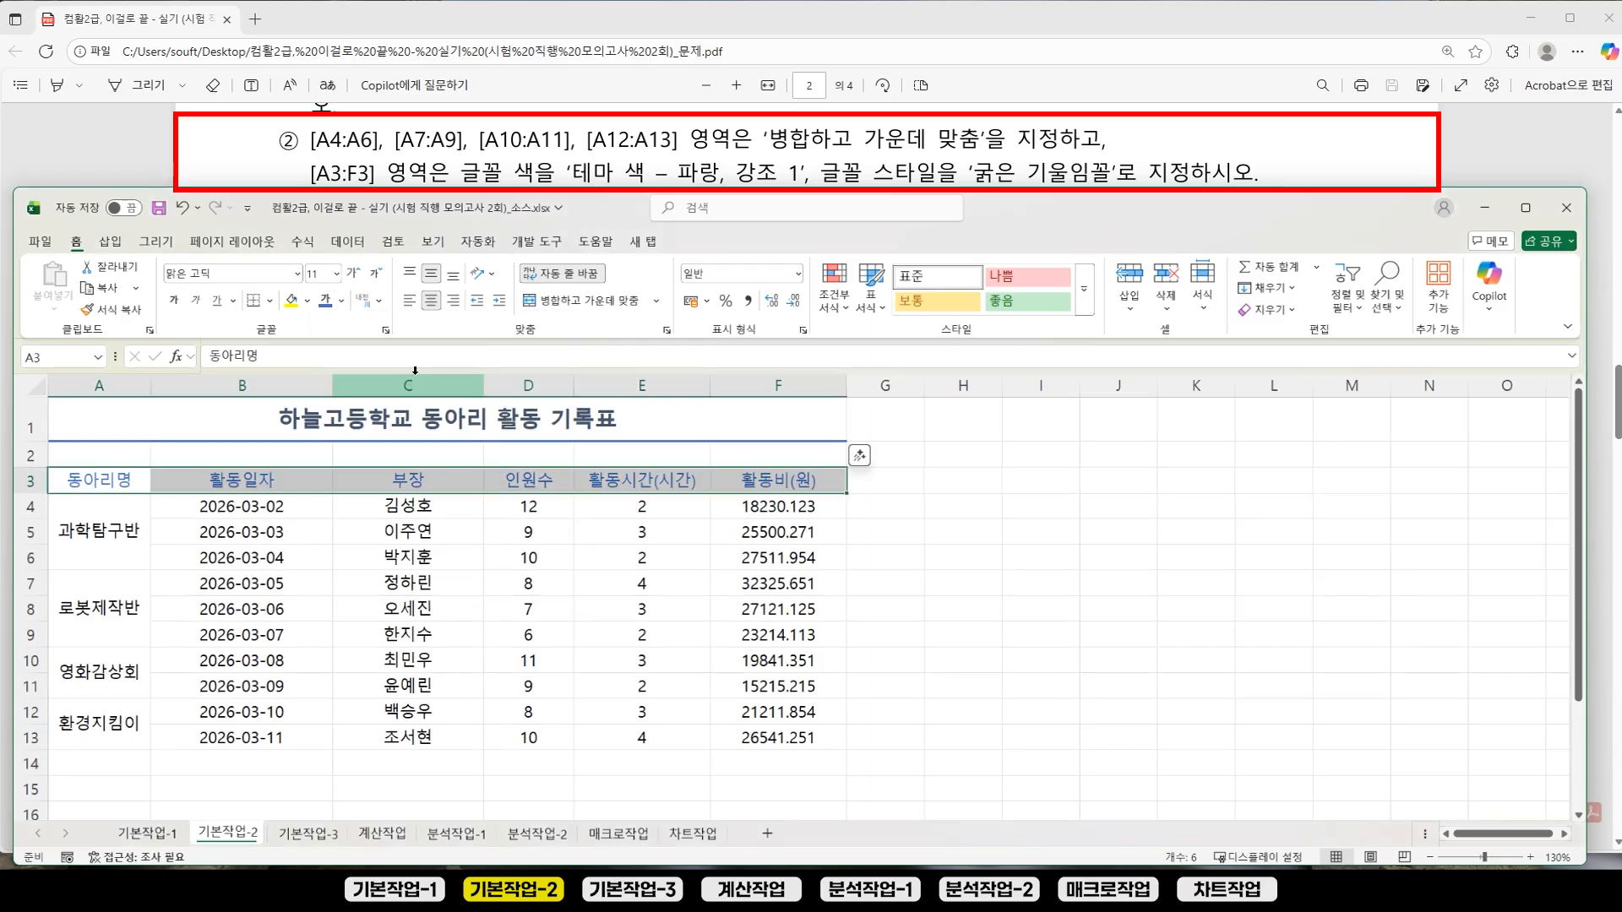
{"action": "left_click", "coordinate": [177, 305]}
{"action": "left_click", "coordinate": [200, 303]}
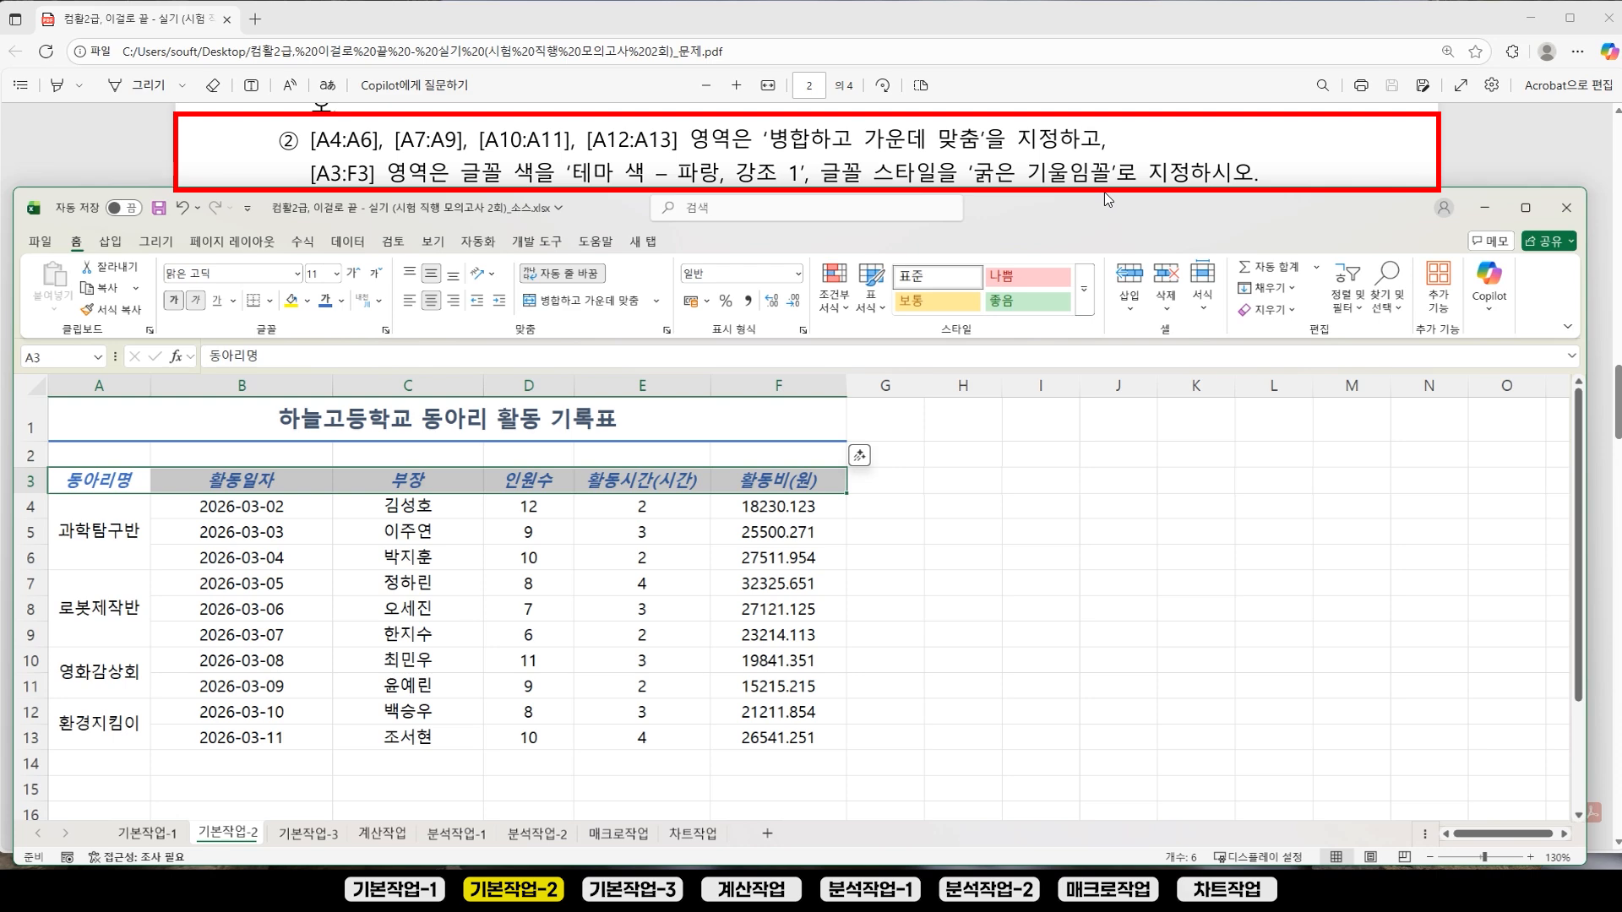
Step: Reveal instruction ③ in the exam PDF and insert the special character ★ before the title text in A1
{"action": "left_click_drag", "start_coordinate": [1103, 191], "coordinate": [1100, 243]}
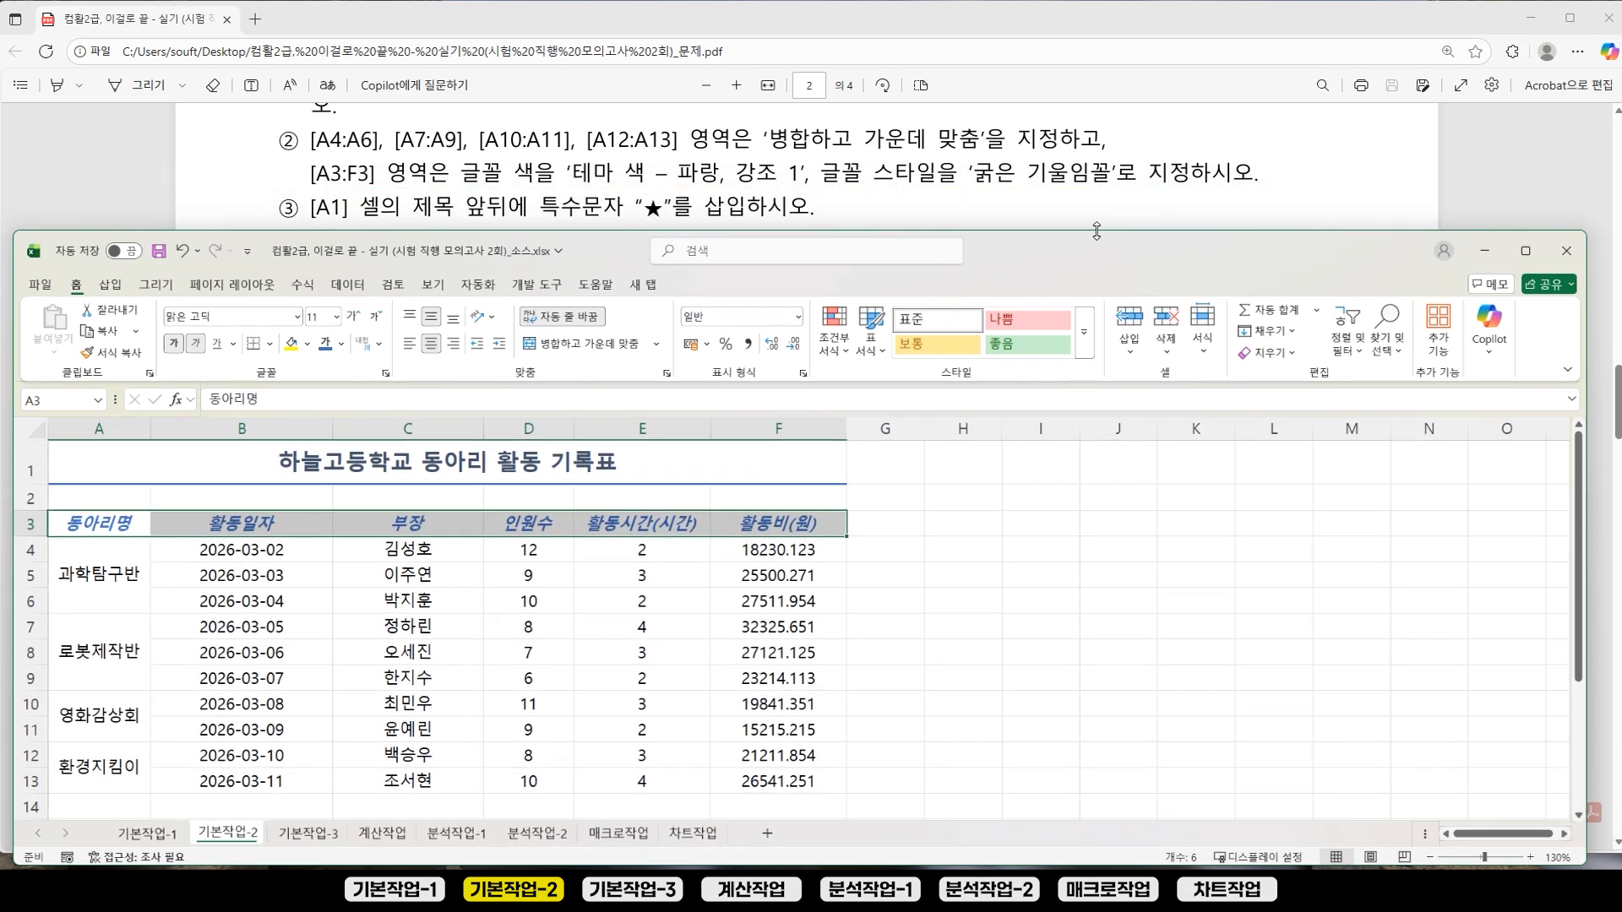
{"action": "left_click", "coordinate": [1269, 623]}
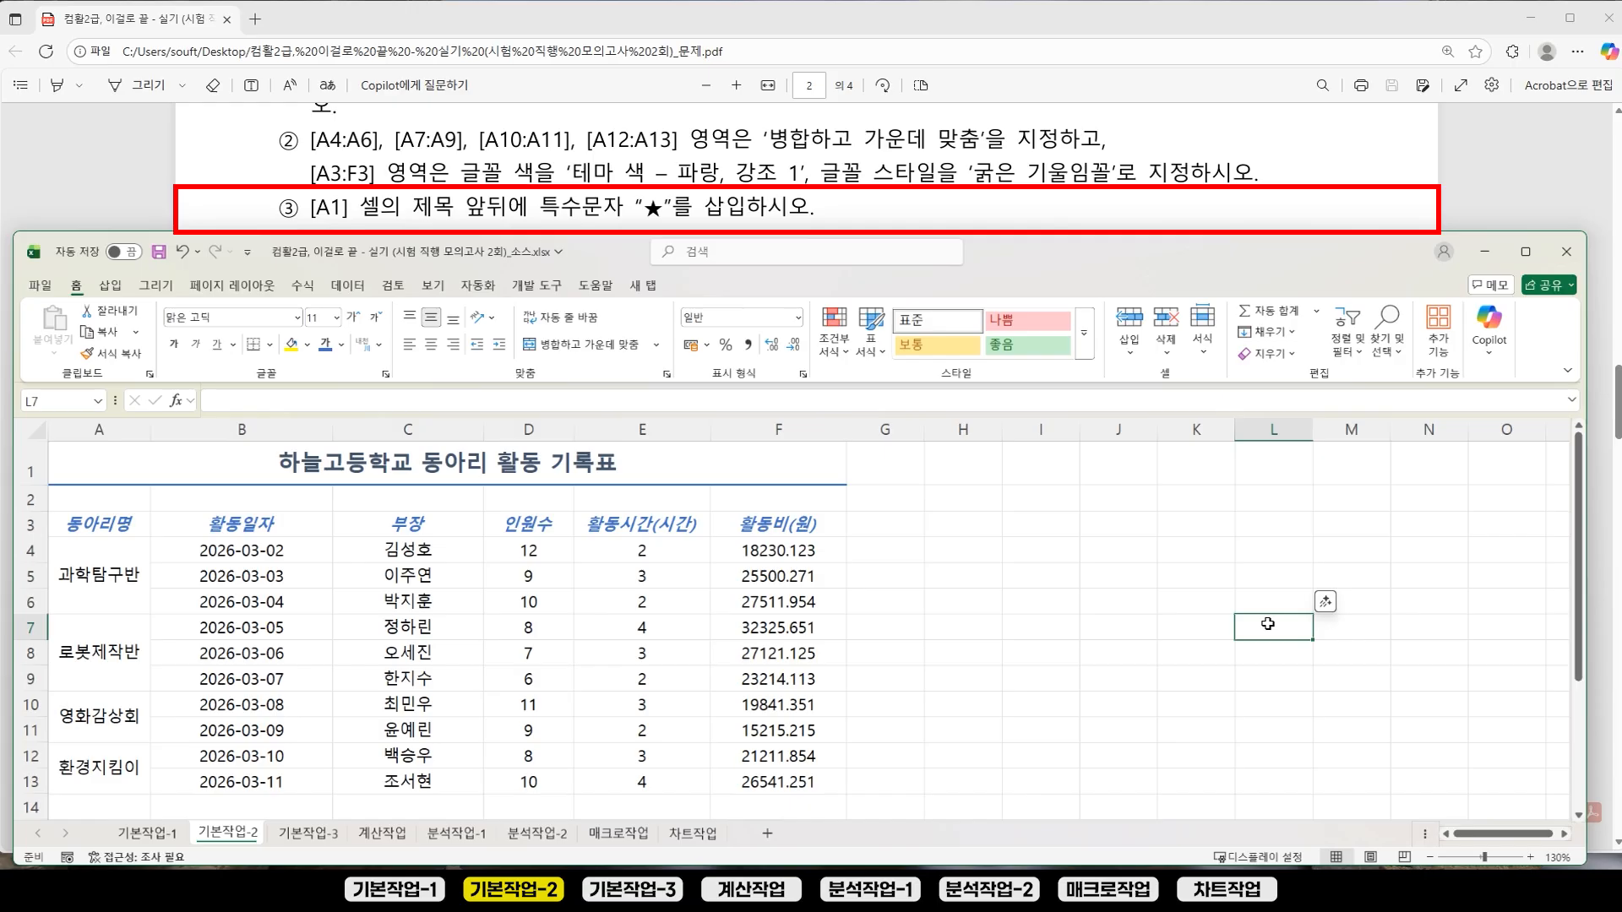
{"action": "double_click", "coordinate": [246, 459]}
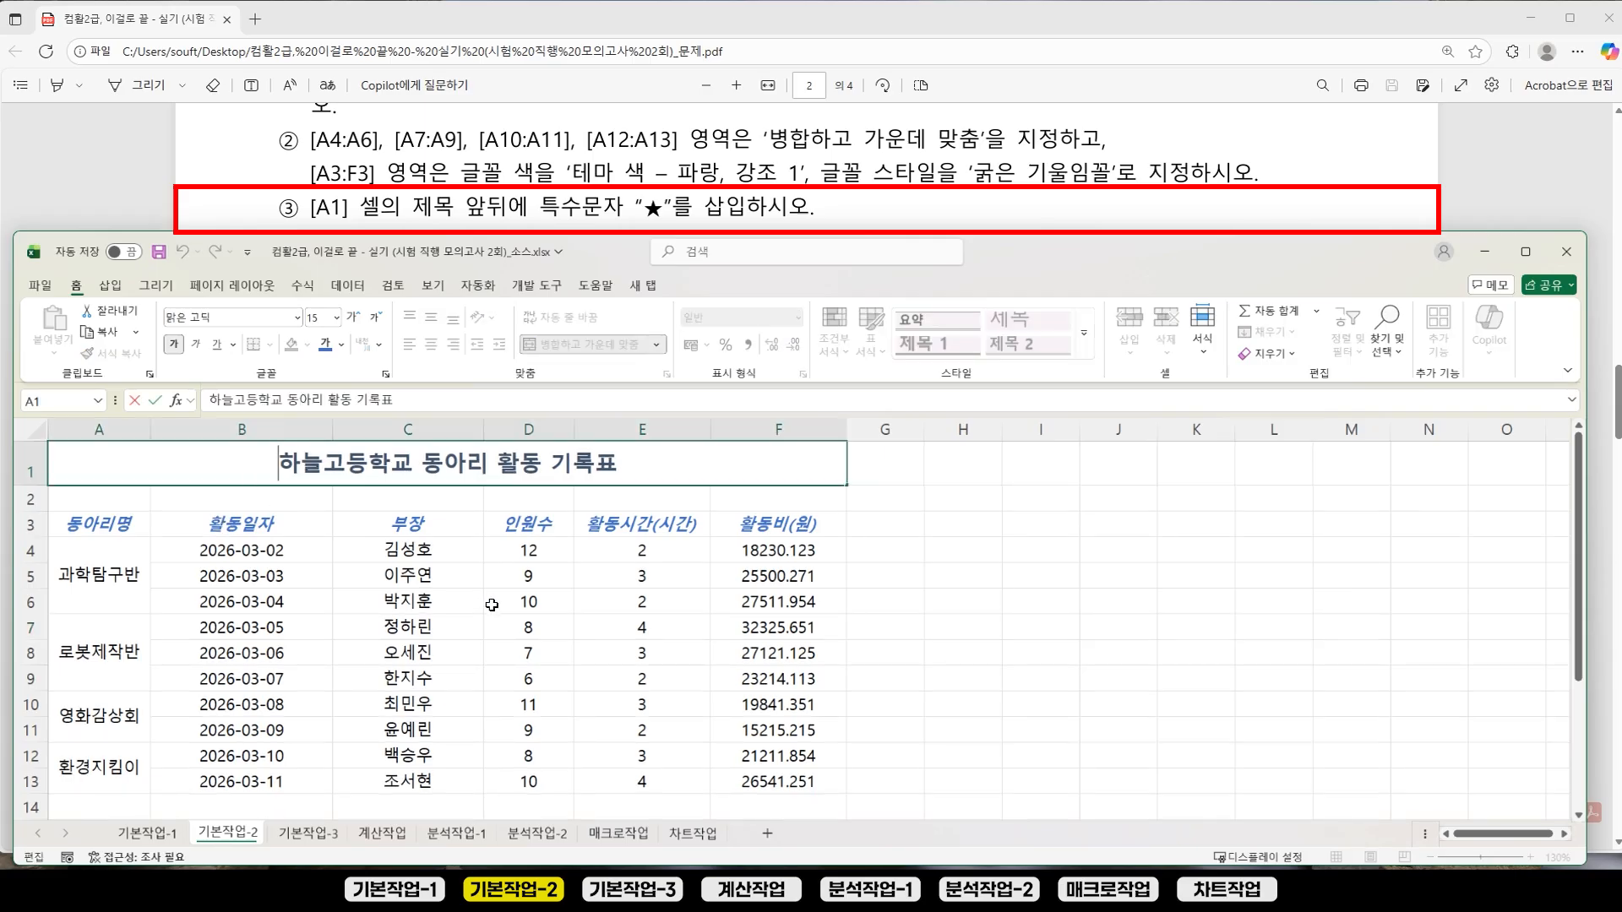
{"action": "type", "text": "ㅁ"}
{"action": "key", "text": "Hangul_Hanja"}
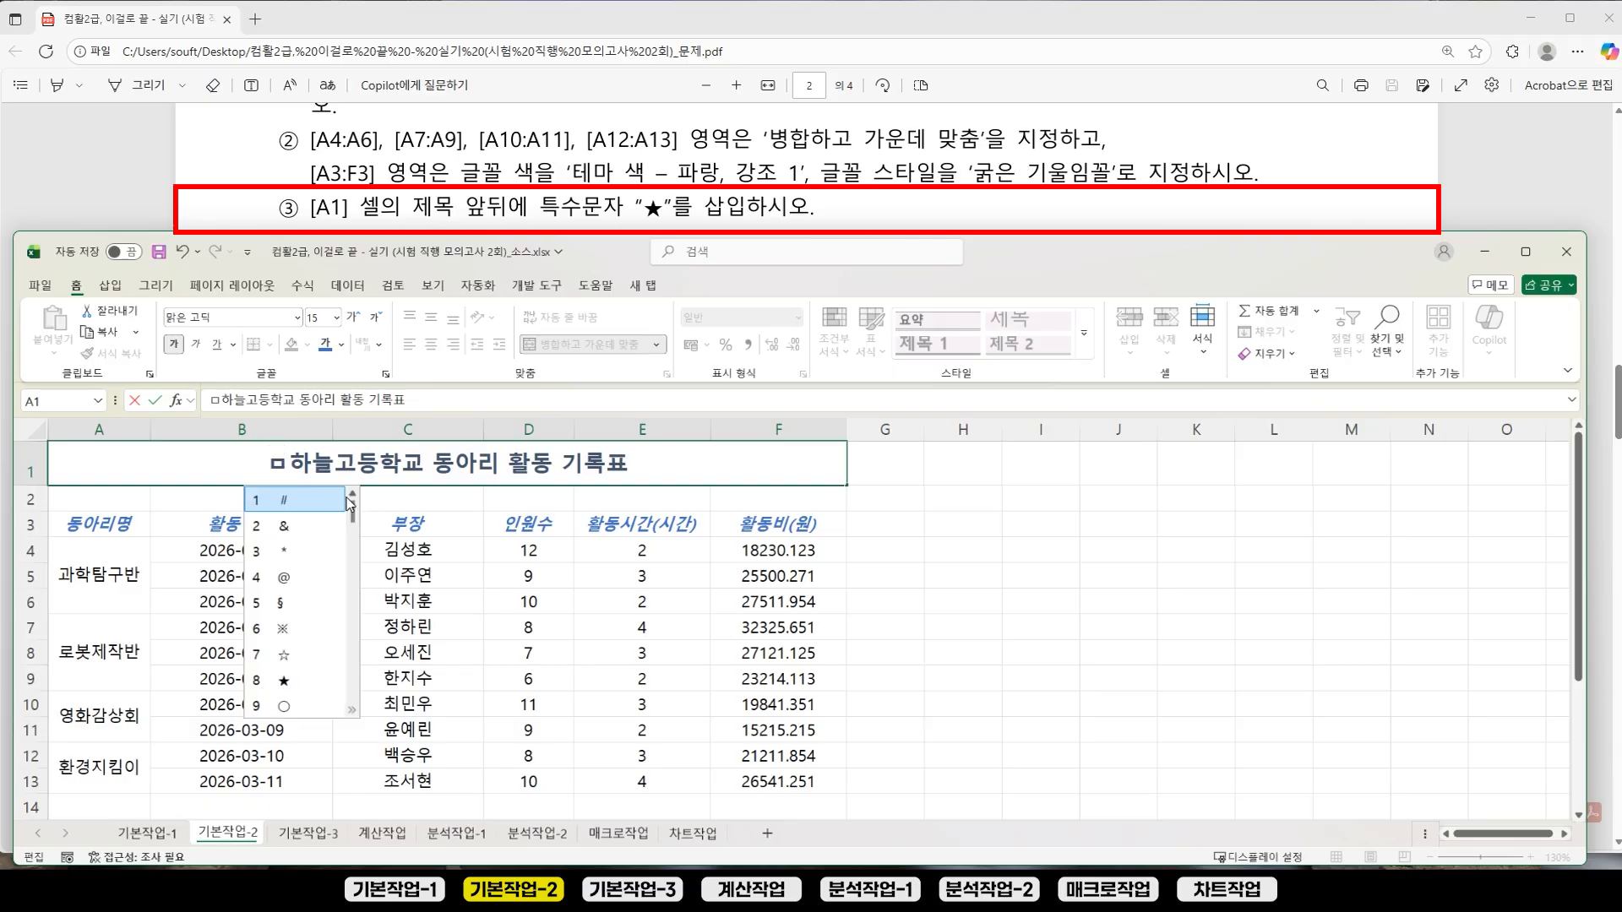
{"action": "left_click", "coordinate": [290, 471]}
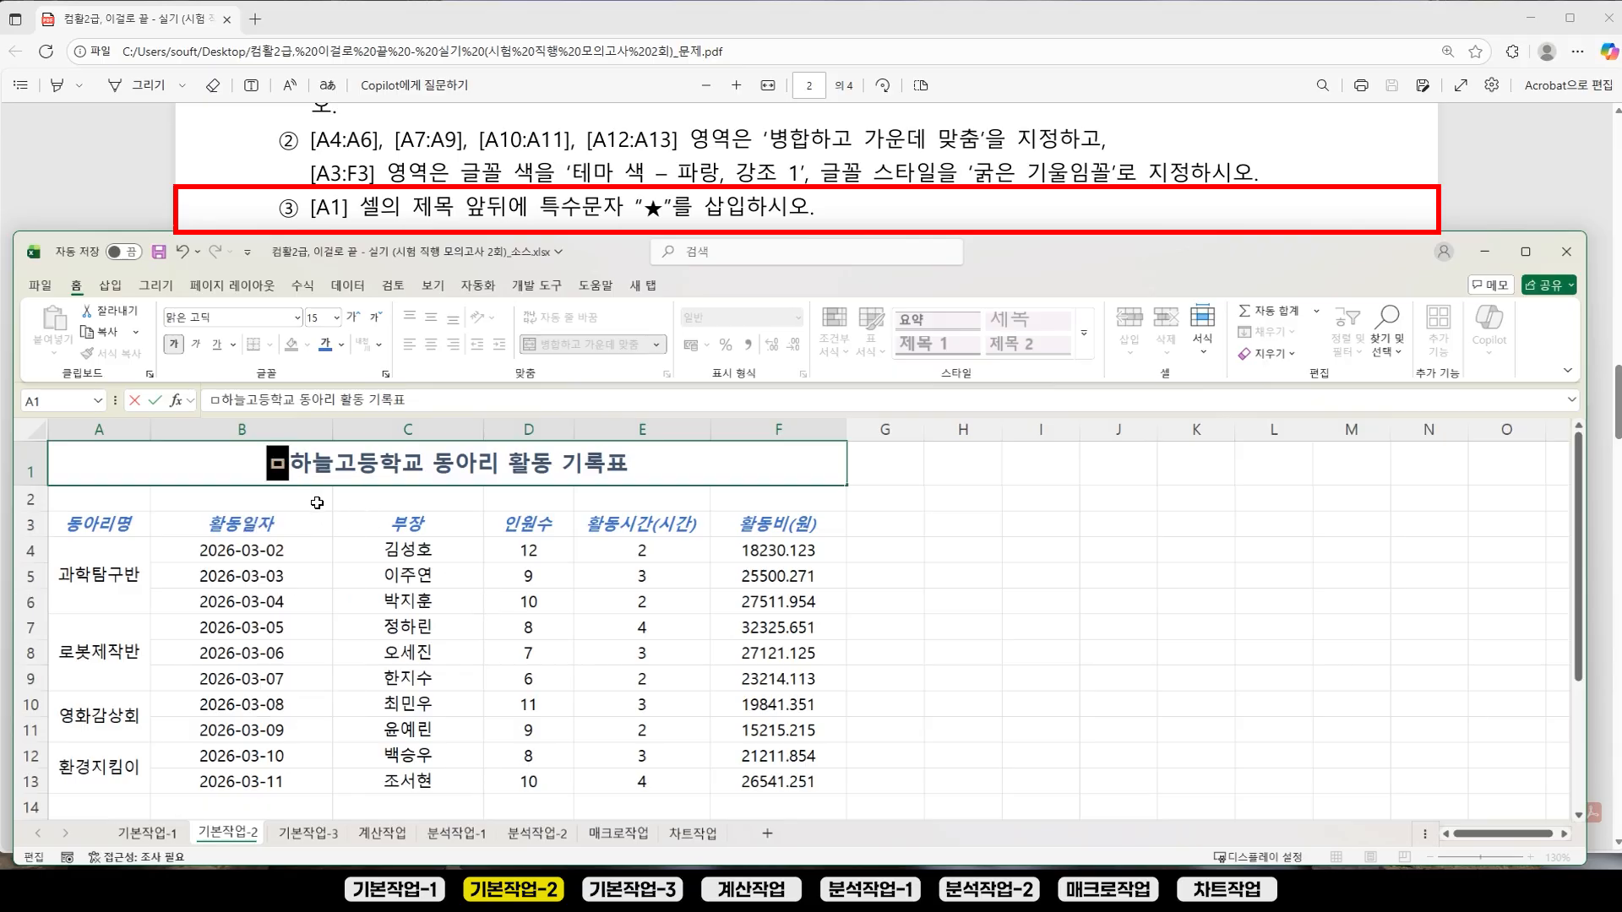
{"action": "key", "text": "Hangul_Hanja"}
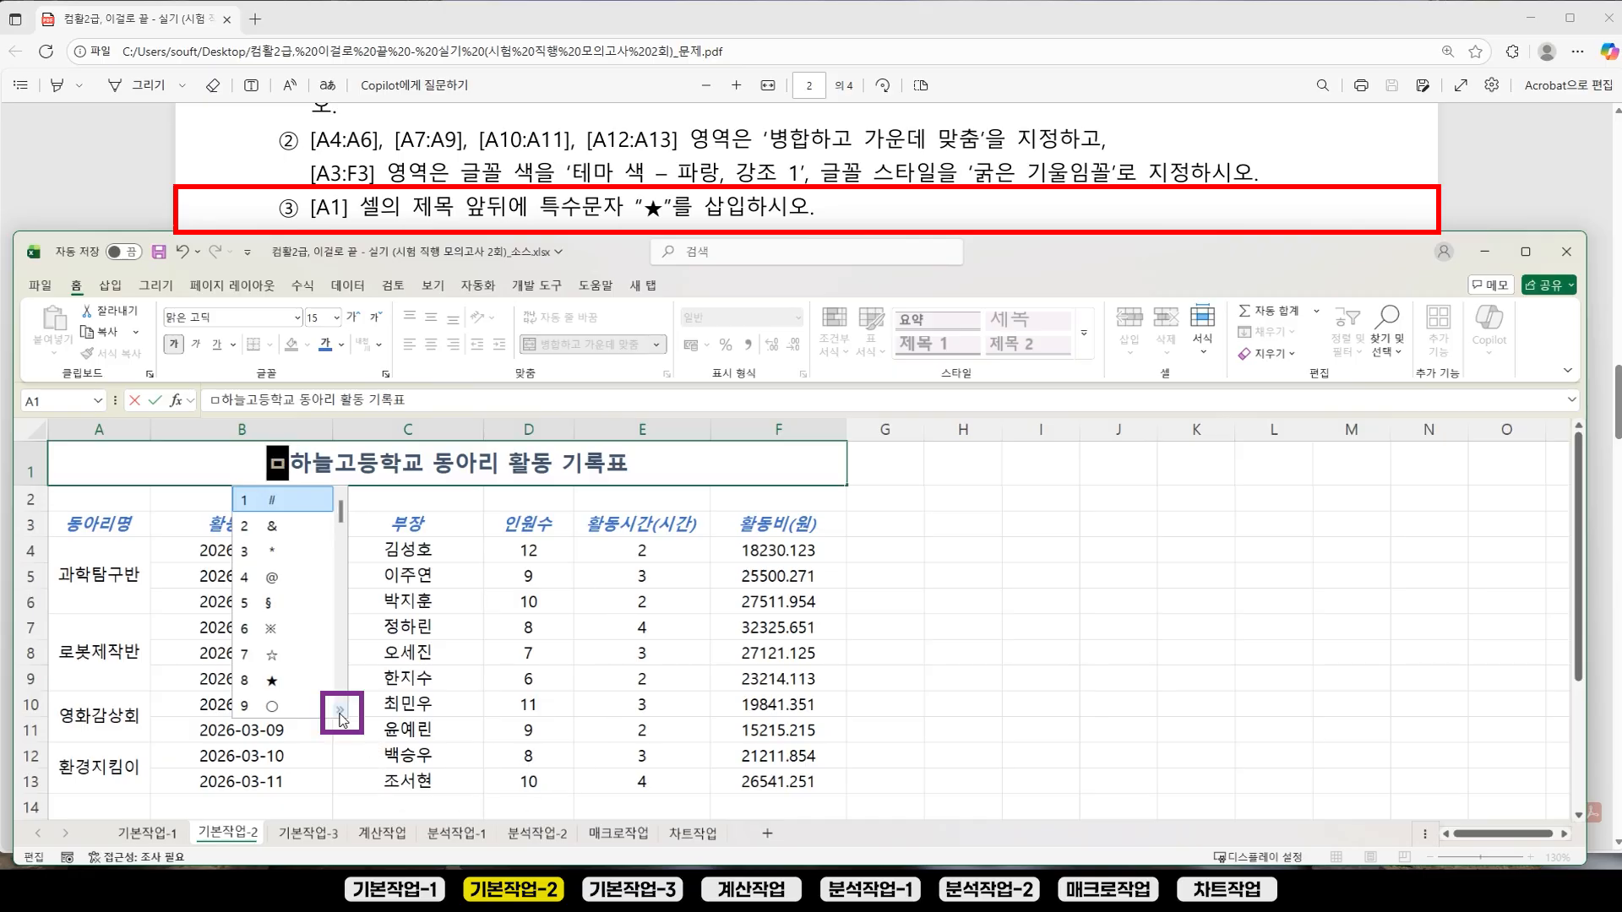
{"action": "key", "text": "Tab"}
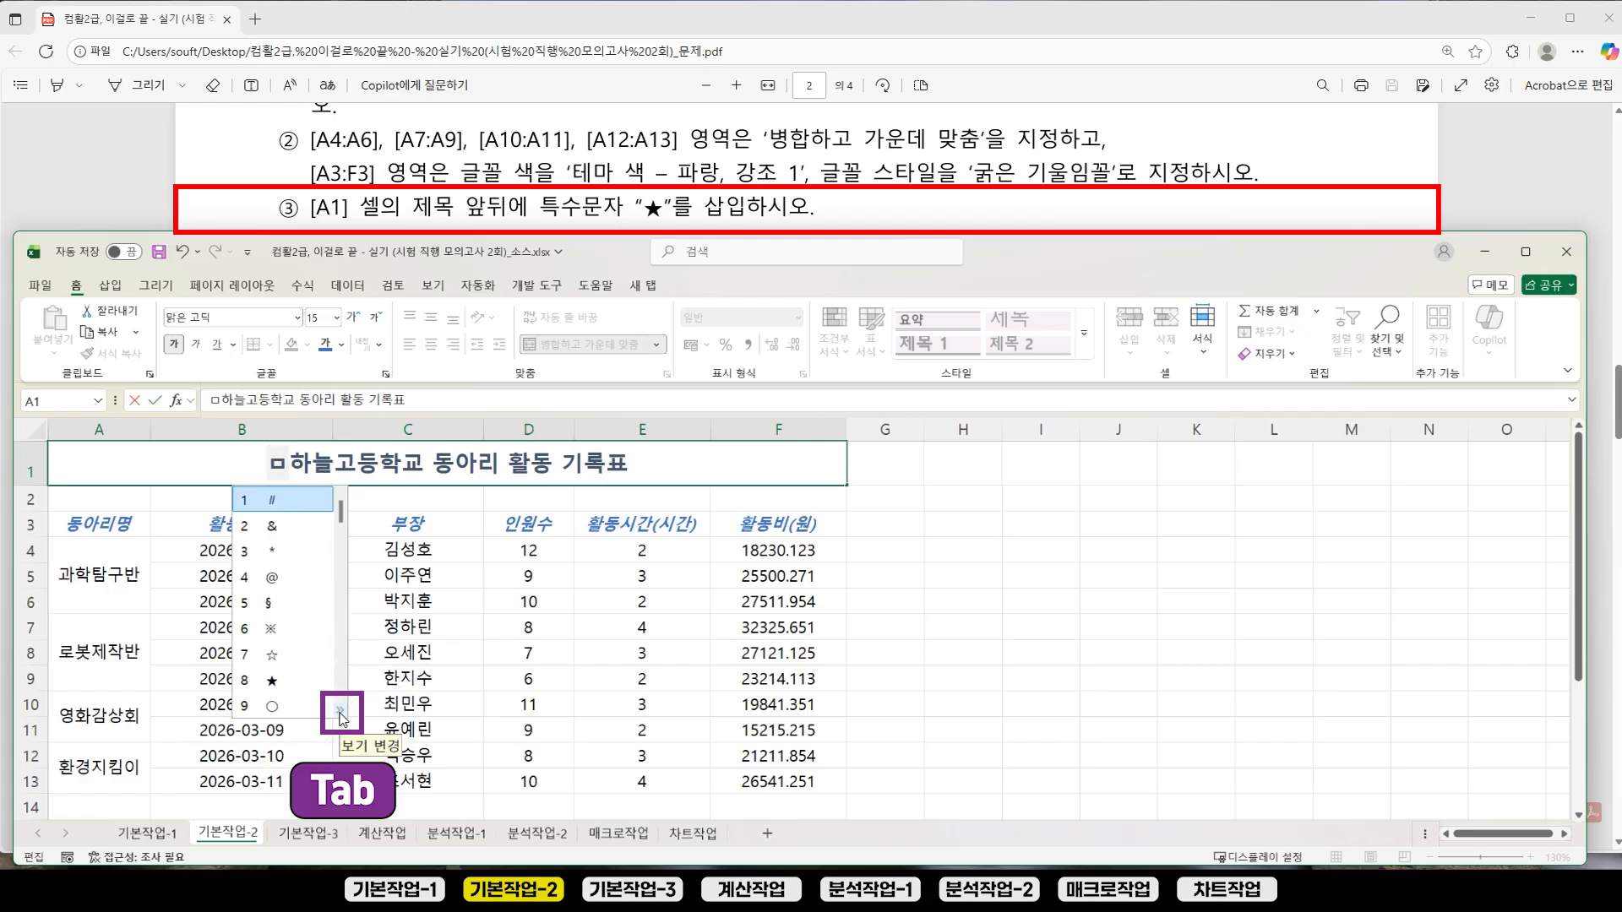
{"action": "left_click", "coordinate": [340, 712]}
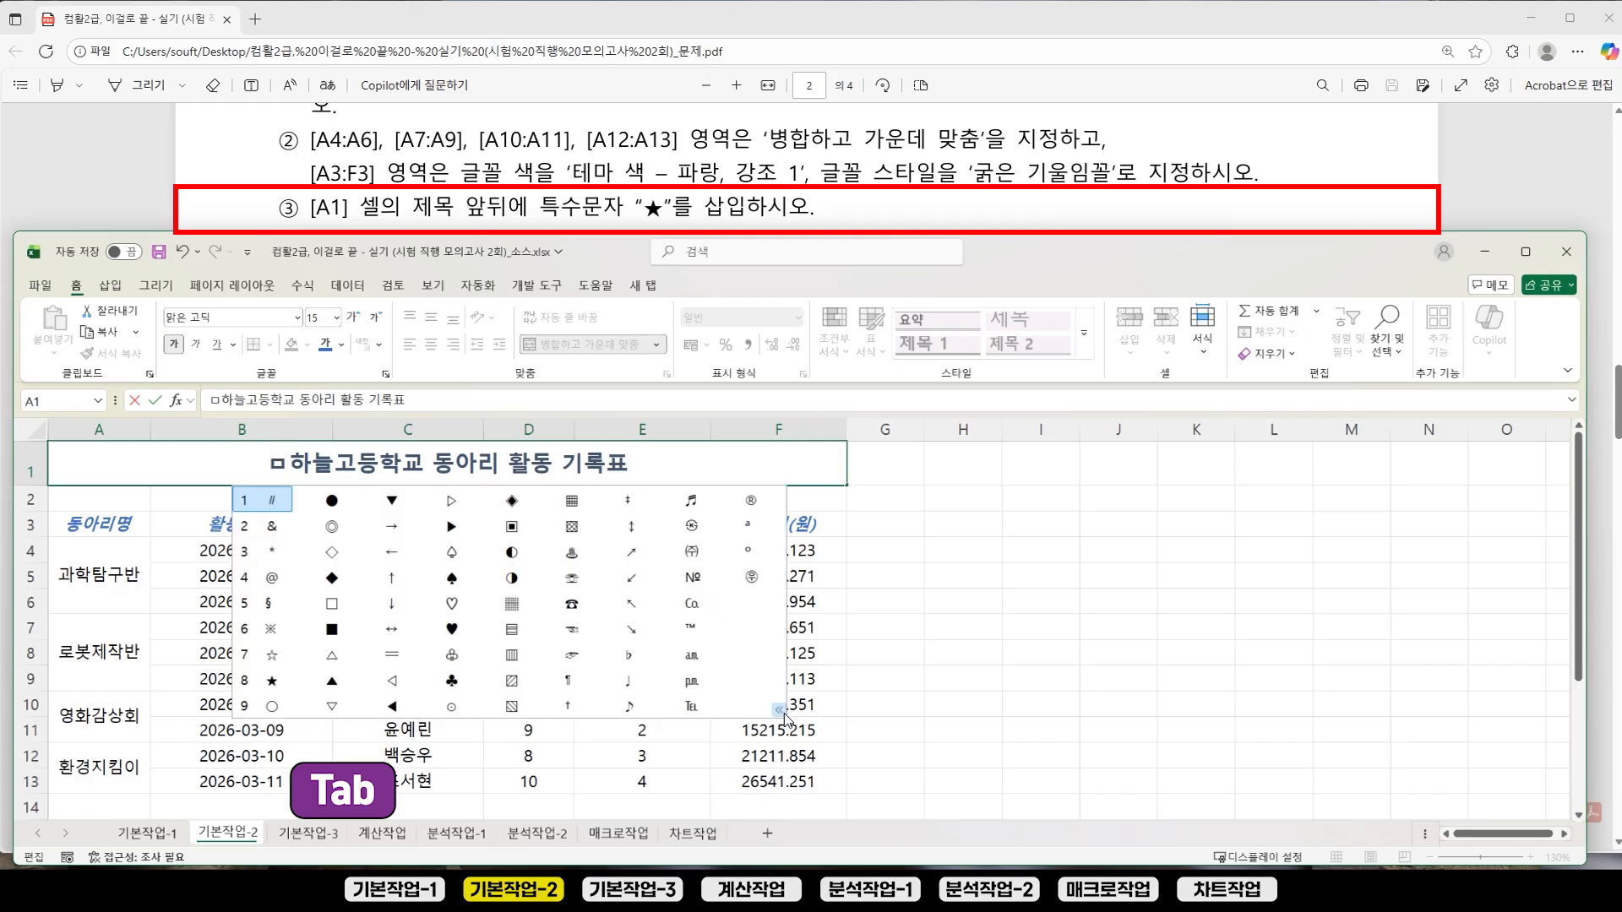
{"action": "left_click", "coordinate": [784, 714]}
{"action": "key", "text": "Tab"}
{"action": "key", "text": "Tab"}
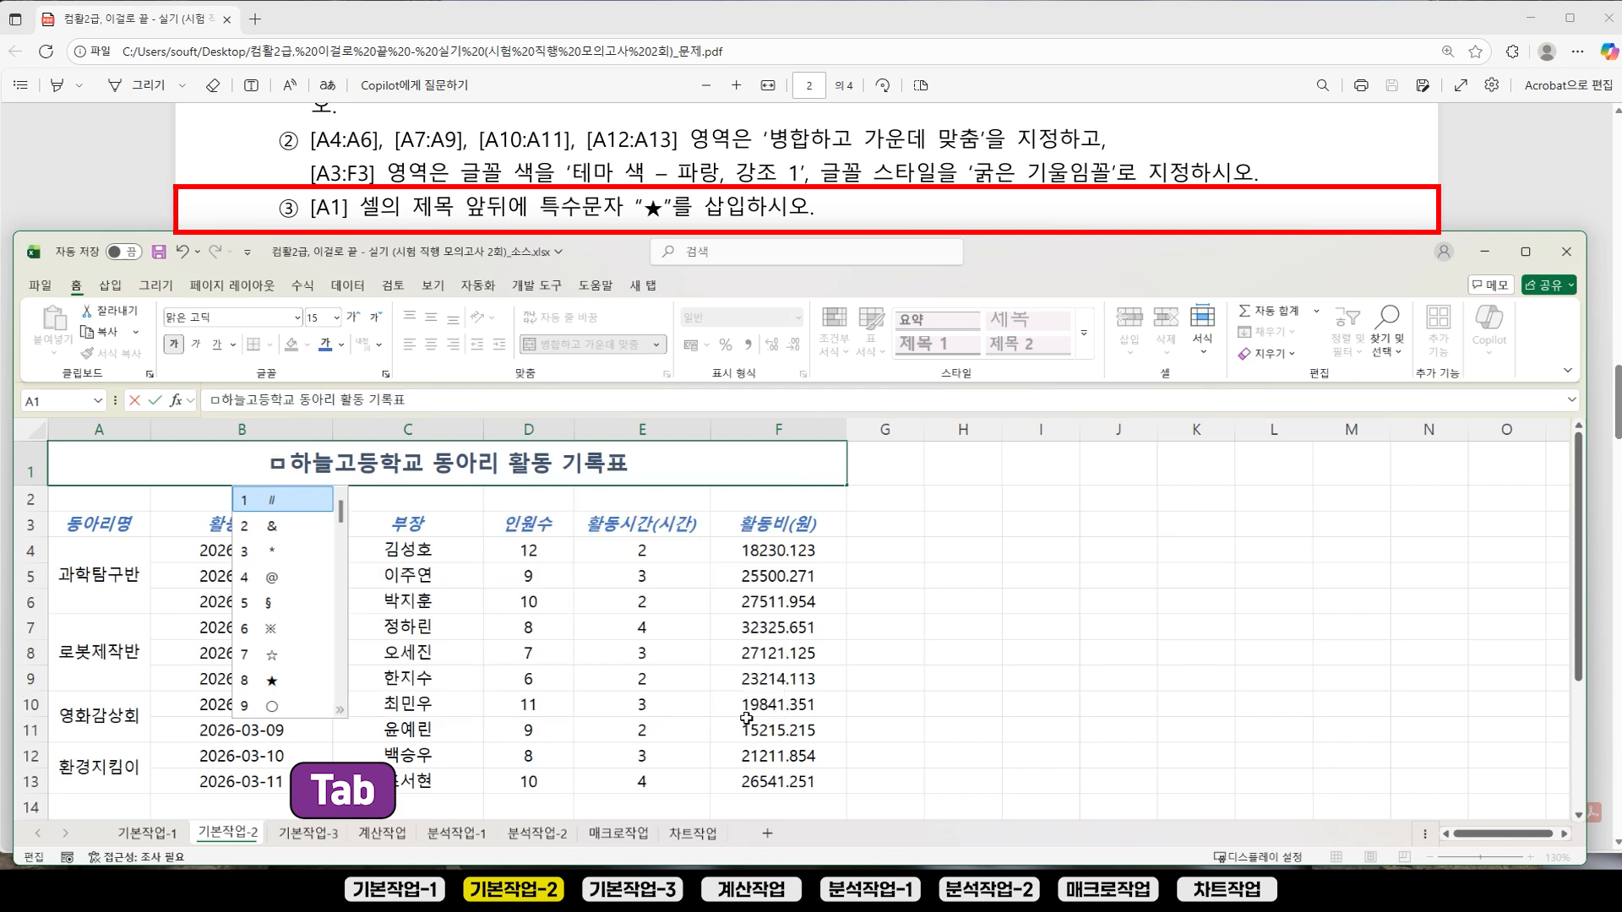
{"action": "key", "text": "Tab"}
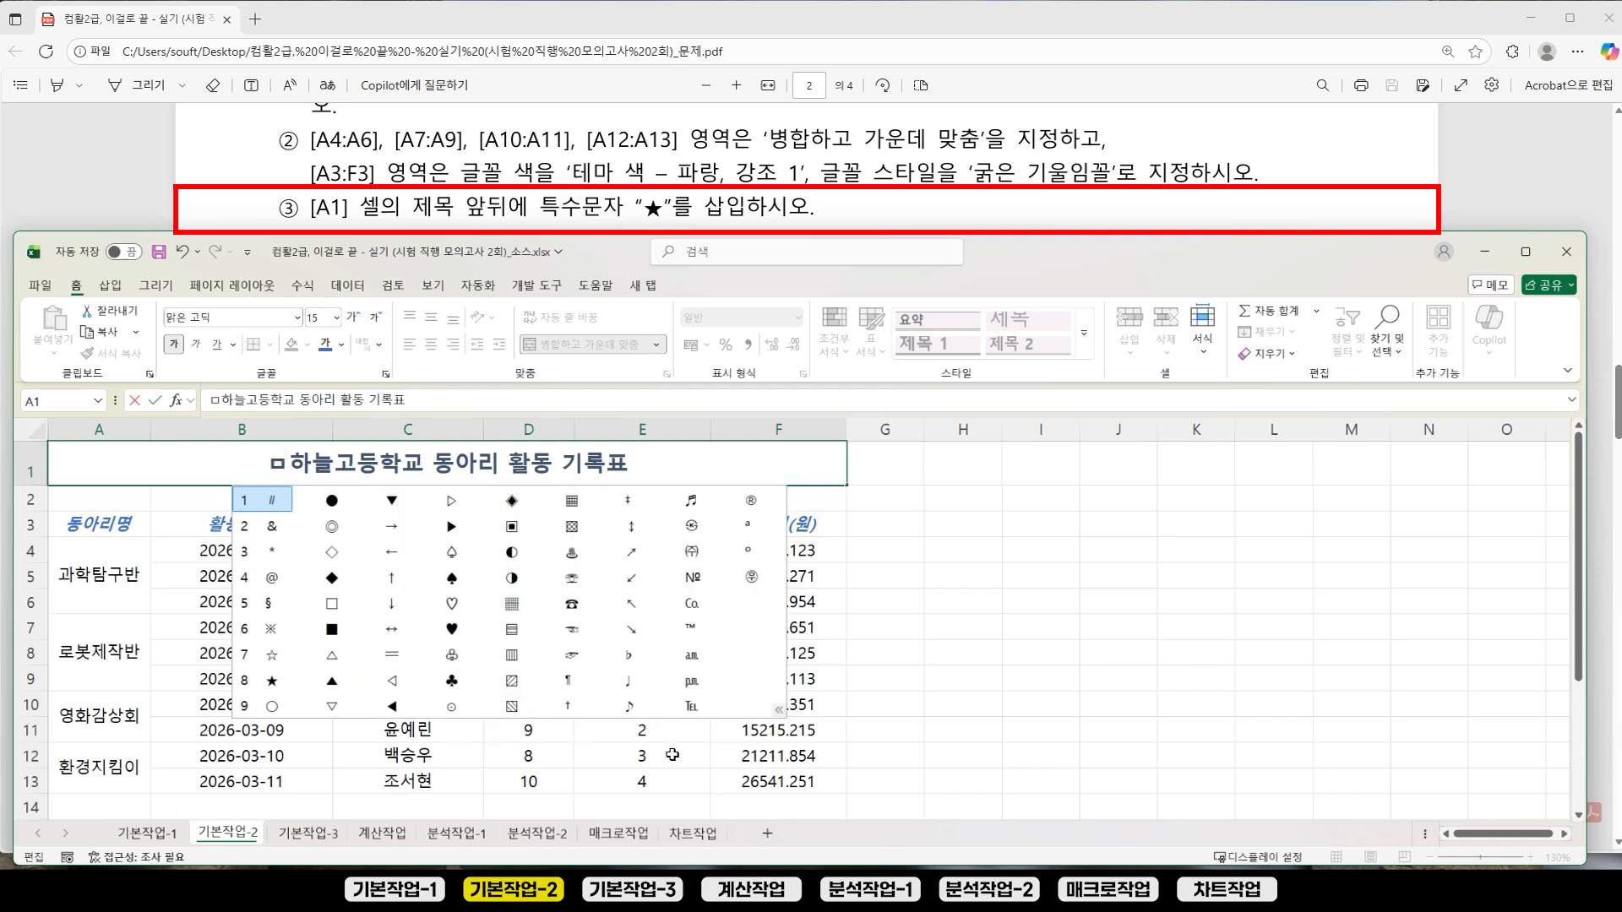
{"action": "left_click", "coordinate": [272, 682]}
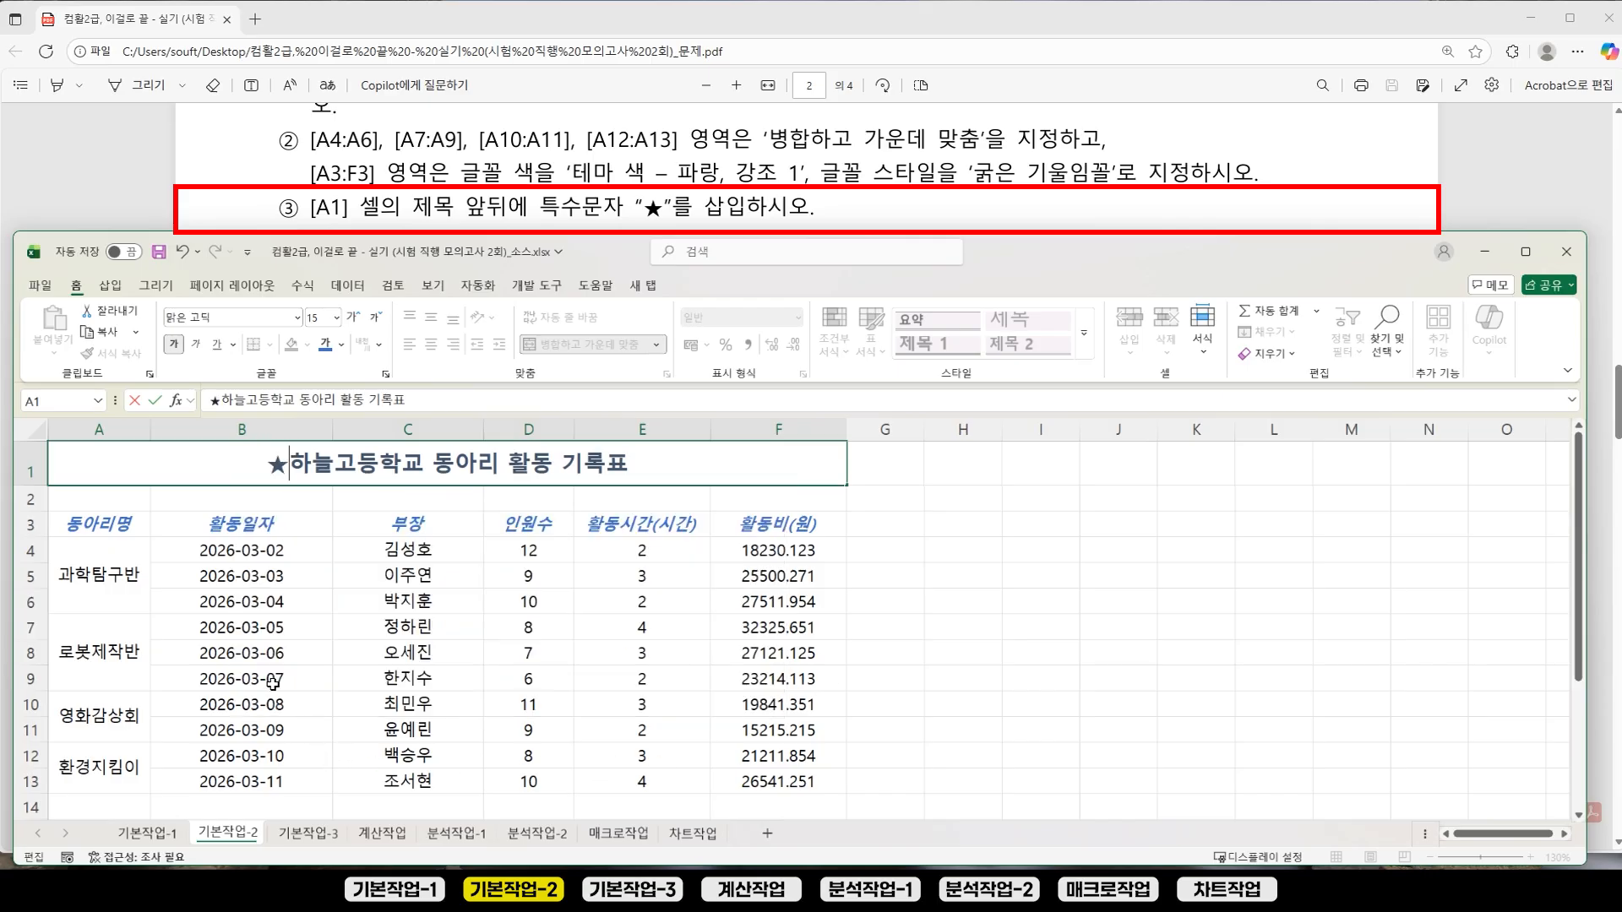
Step: Insert the special character ★ after the title text in A1 and finish editing the cell
{"action": "left_click", "coordinate": [660, 466]}
{"action": "type", "text": "ㅁ"}
{"action": "key", "text": "Hangul_Hanja"}
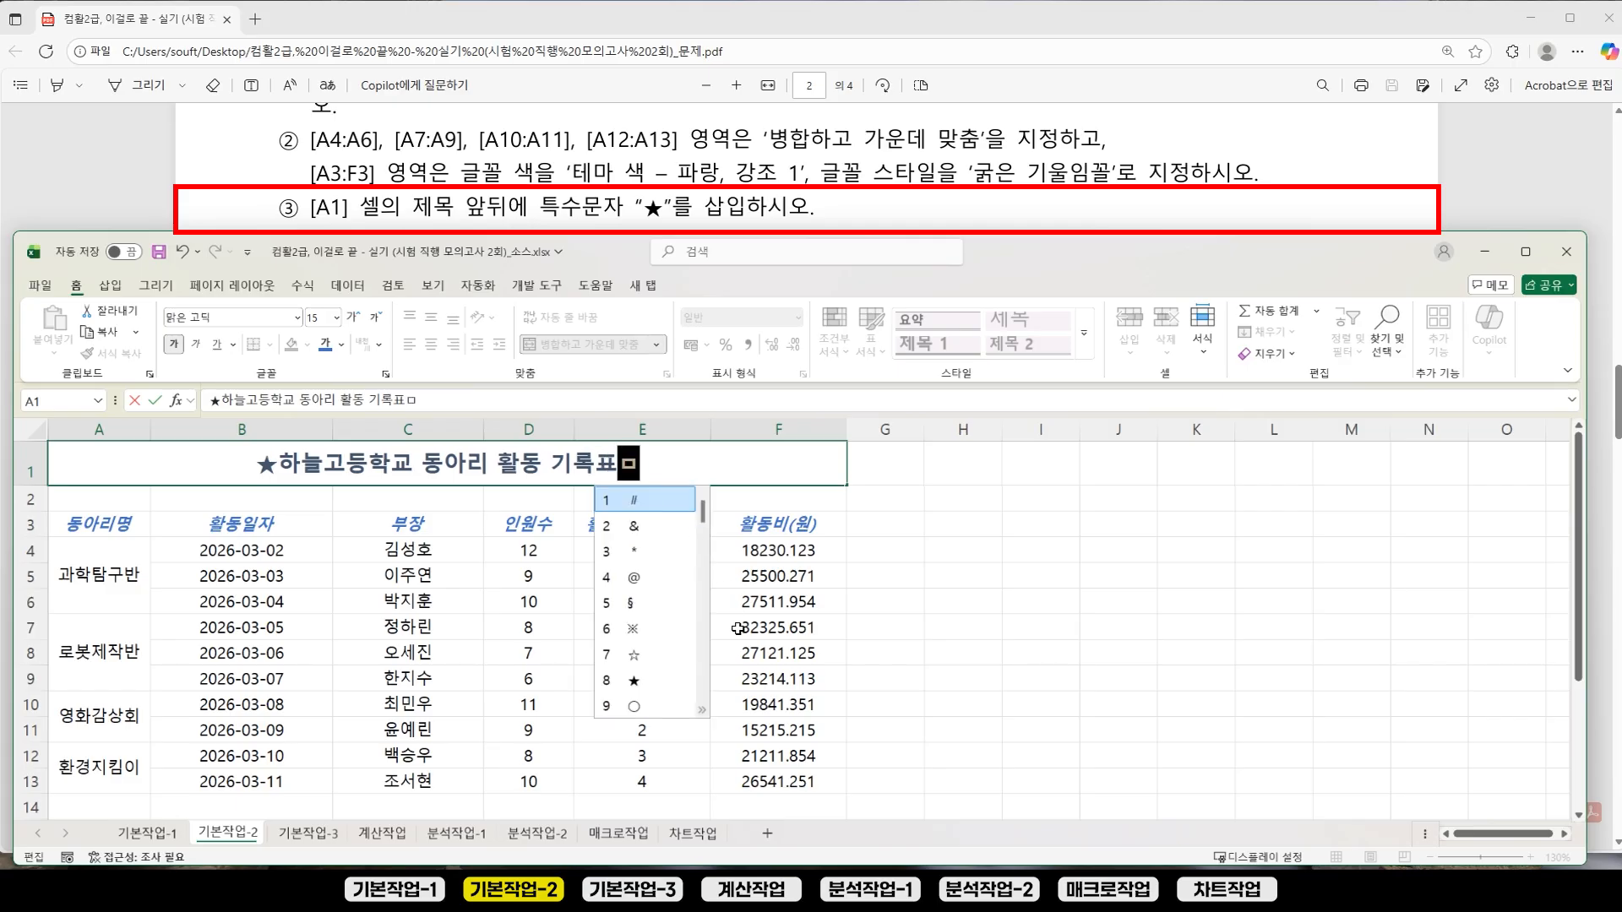
{"action": "left_click", "coordinate": [635, 681]}
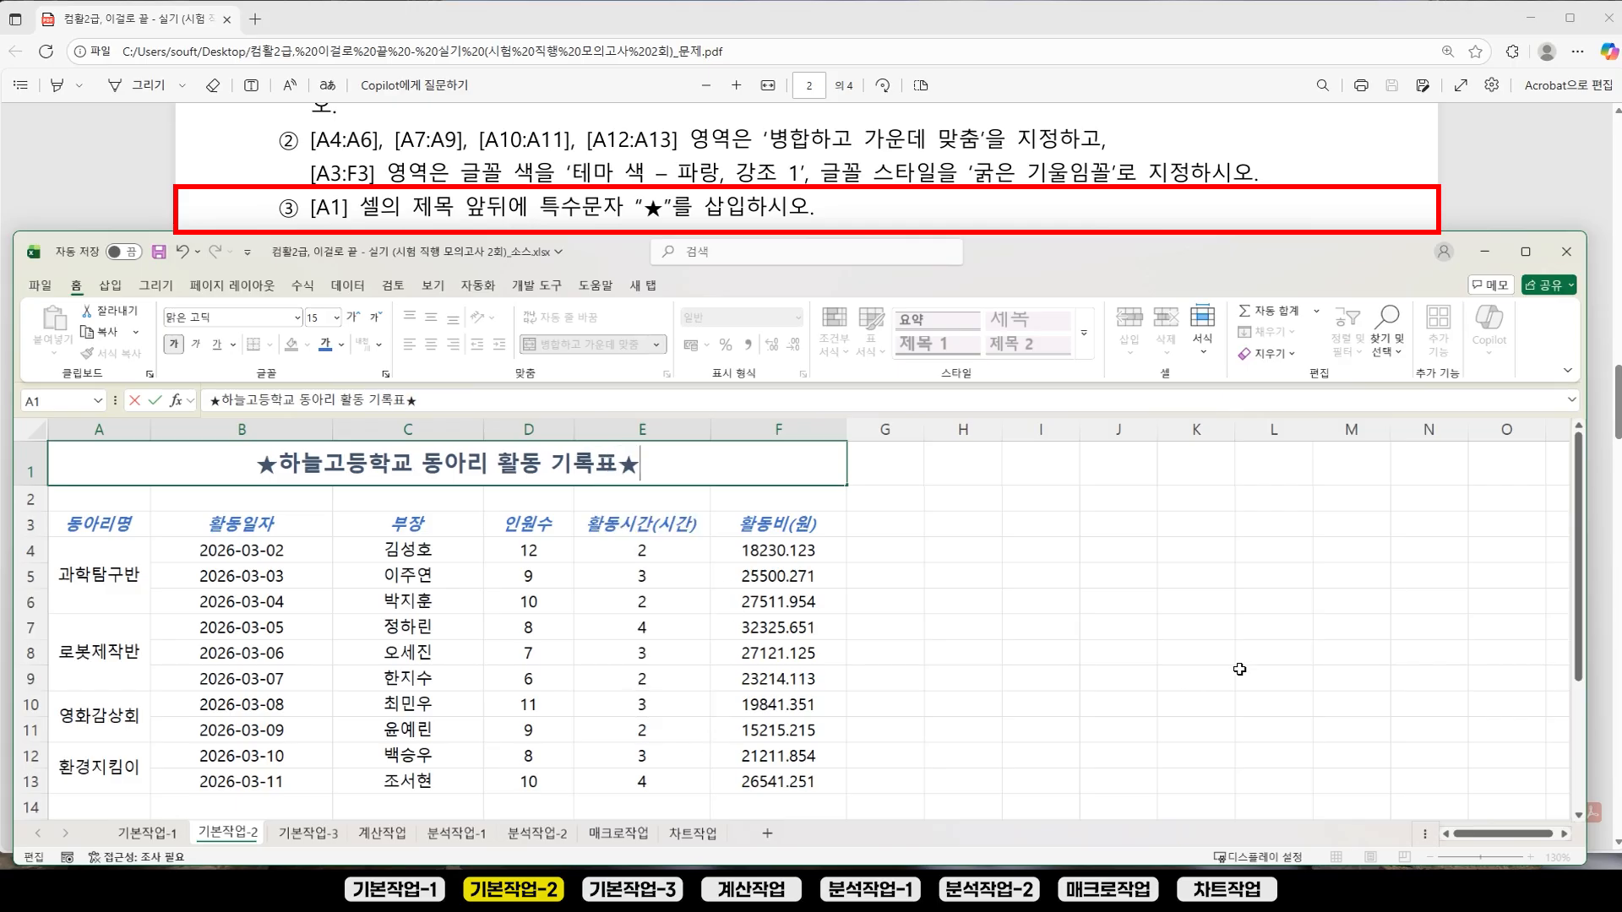
{"action": "left_click", "coordinate": [1141, 573]}
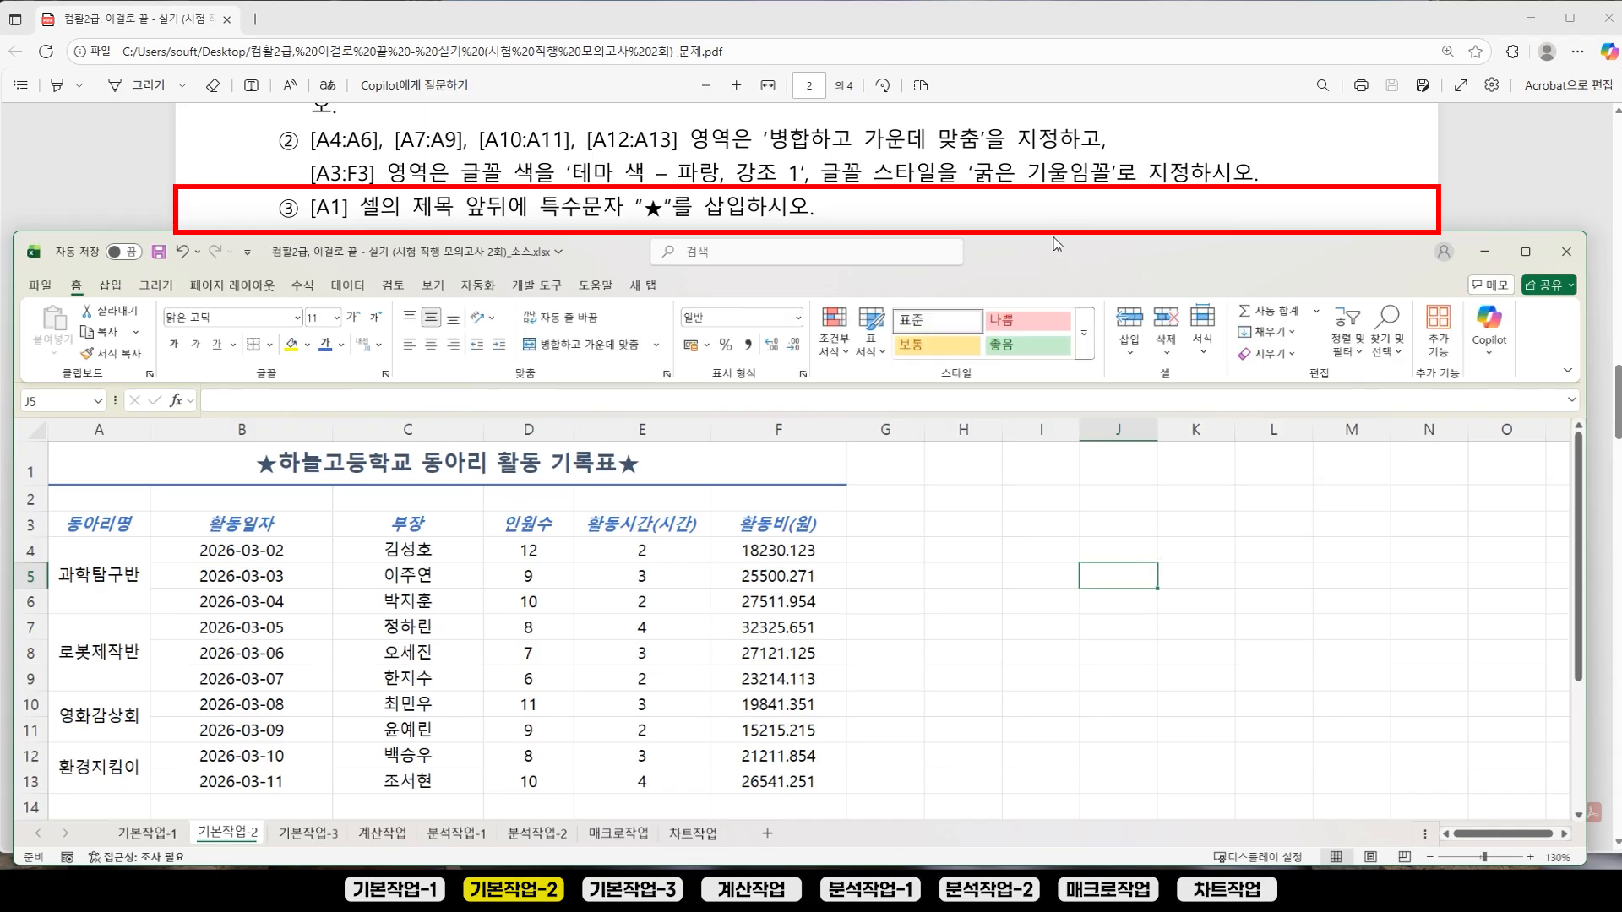
Step: Show instruction ④ of question 02 with its display example in the exam PDF above the Excel window
{"action": "left_click_drag", "start_coordinate": [1051, 233], "coordinate": [1050, 290]}
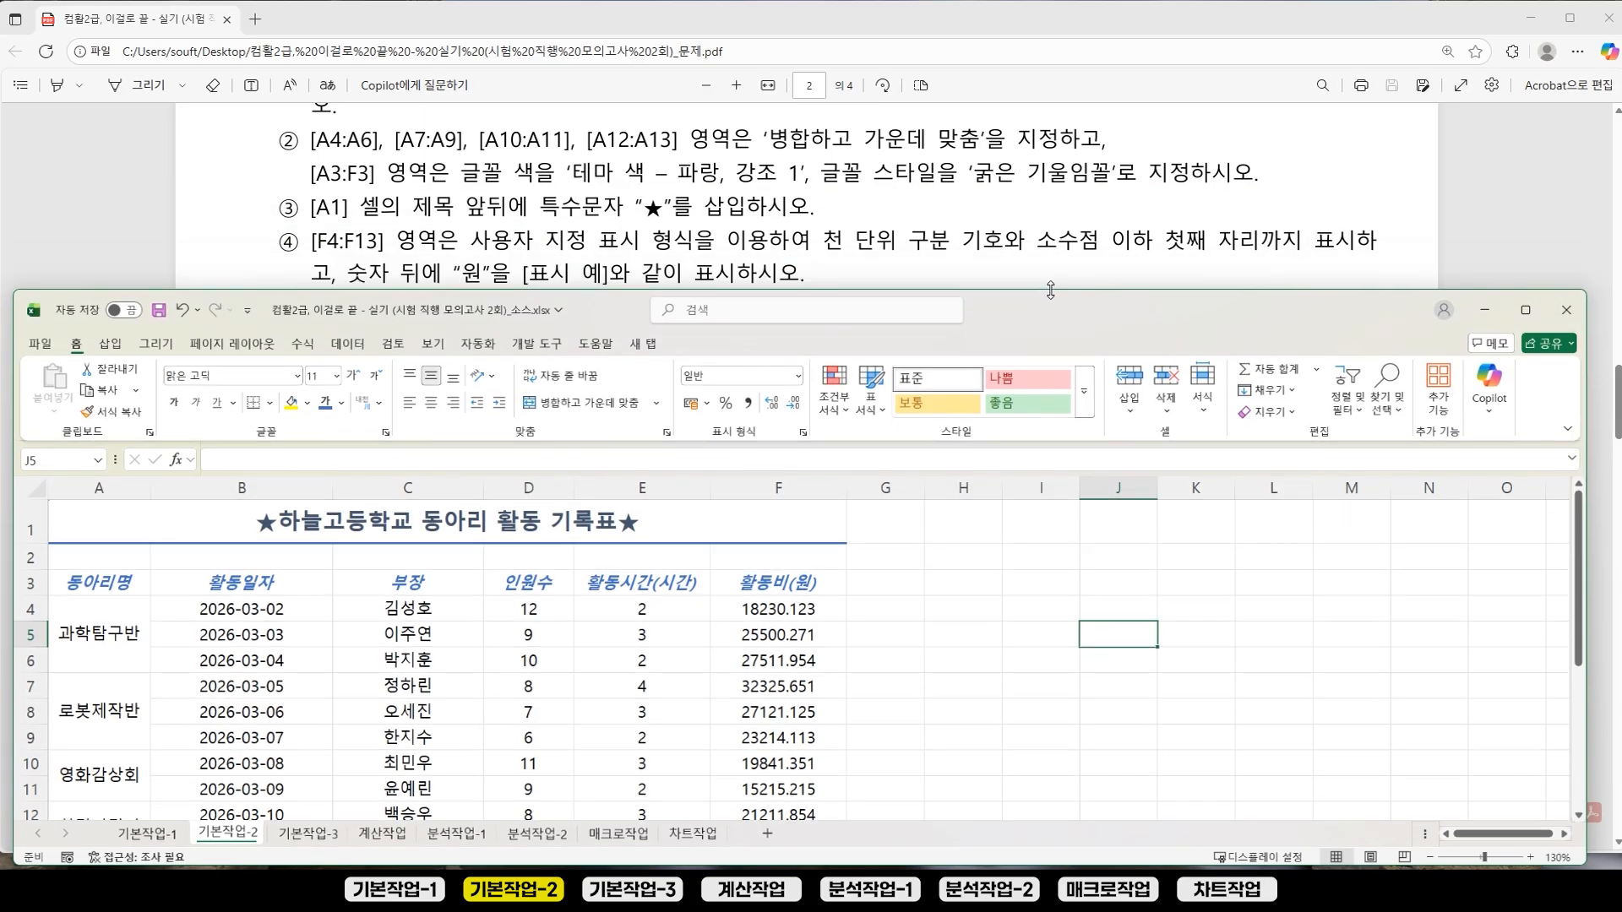
{"action": "left_click", "coordinate": [281, 505]}
{"action": "scroll", "coordinate": [281, 504], "scroll_direction": "down", "scroll_amount": 3}
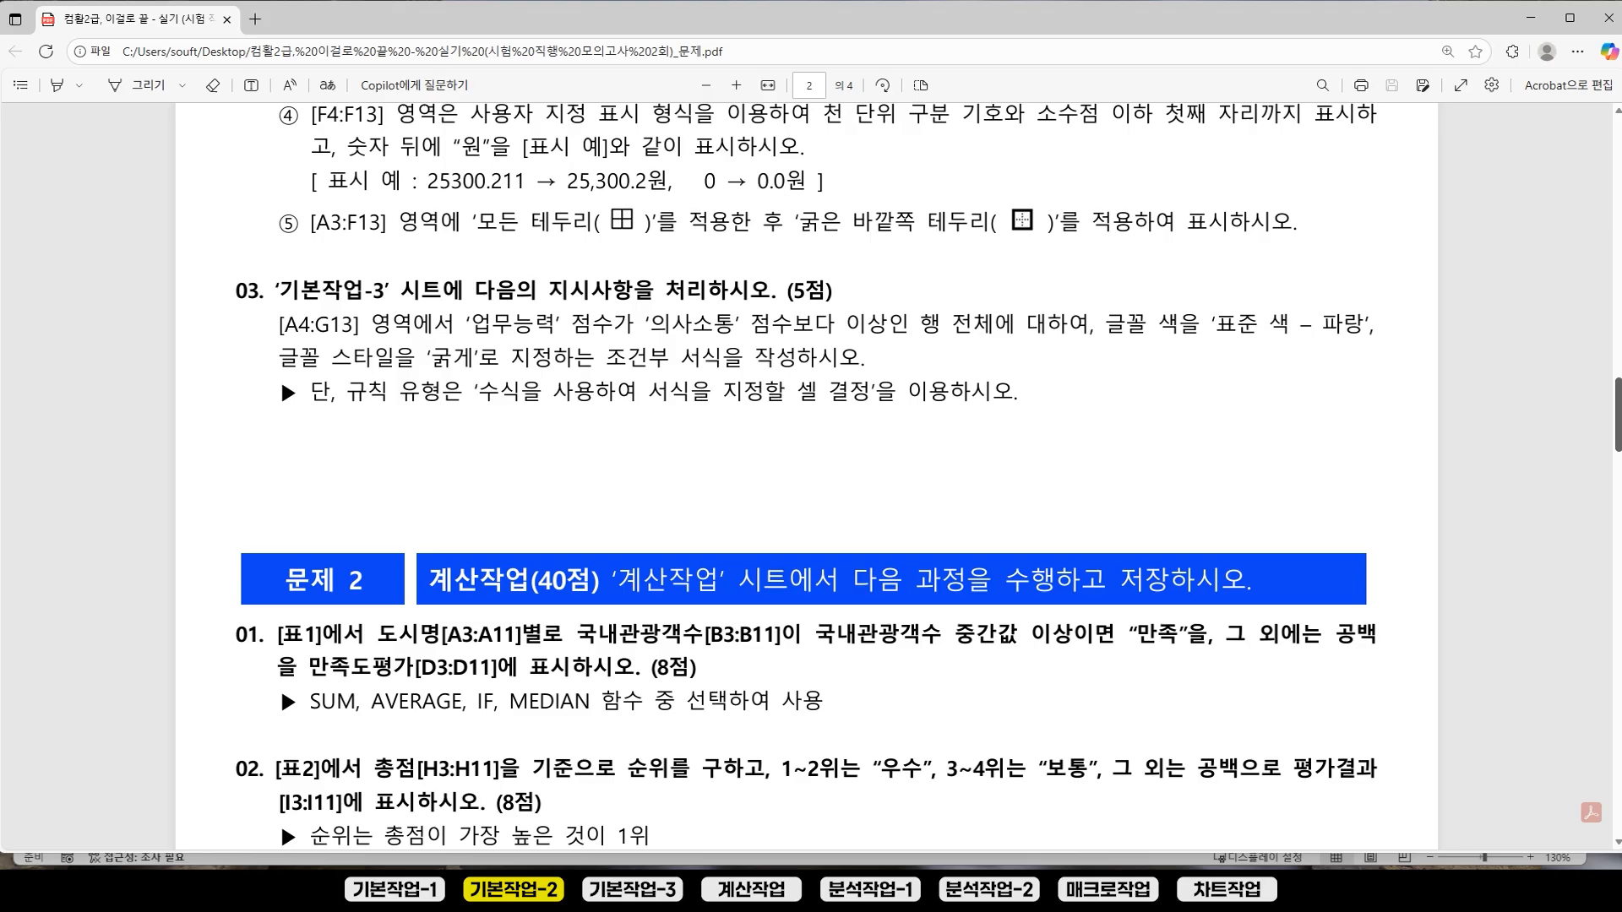
{"action": "left_click_drag", "start_coordinate": [1619, 414], "coordinate": [1619, 413]}
{"action": "left_click", "coordinate": [1029, 891]}
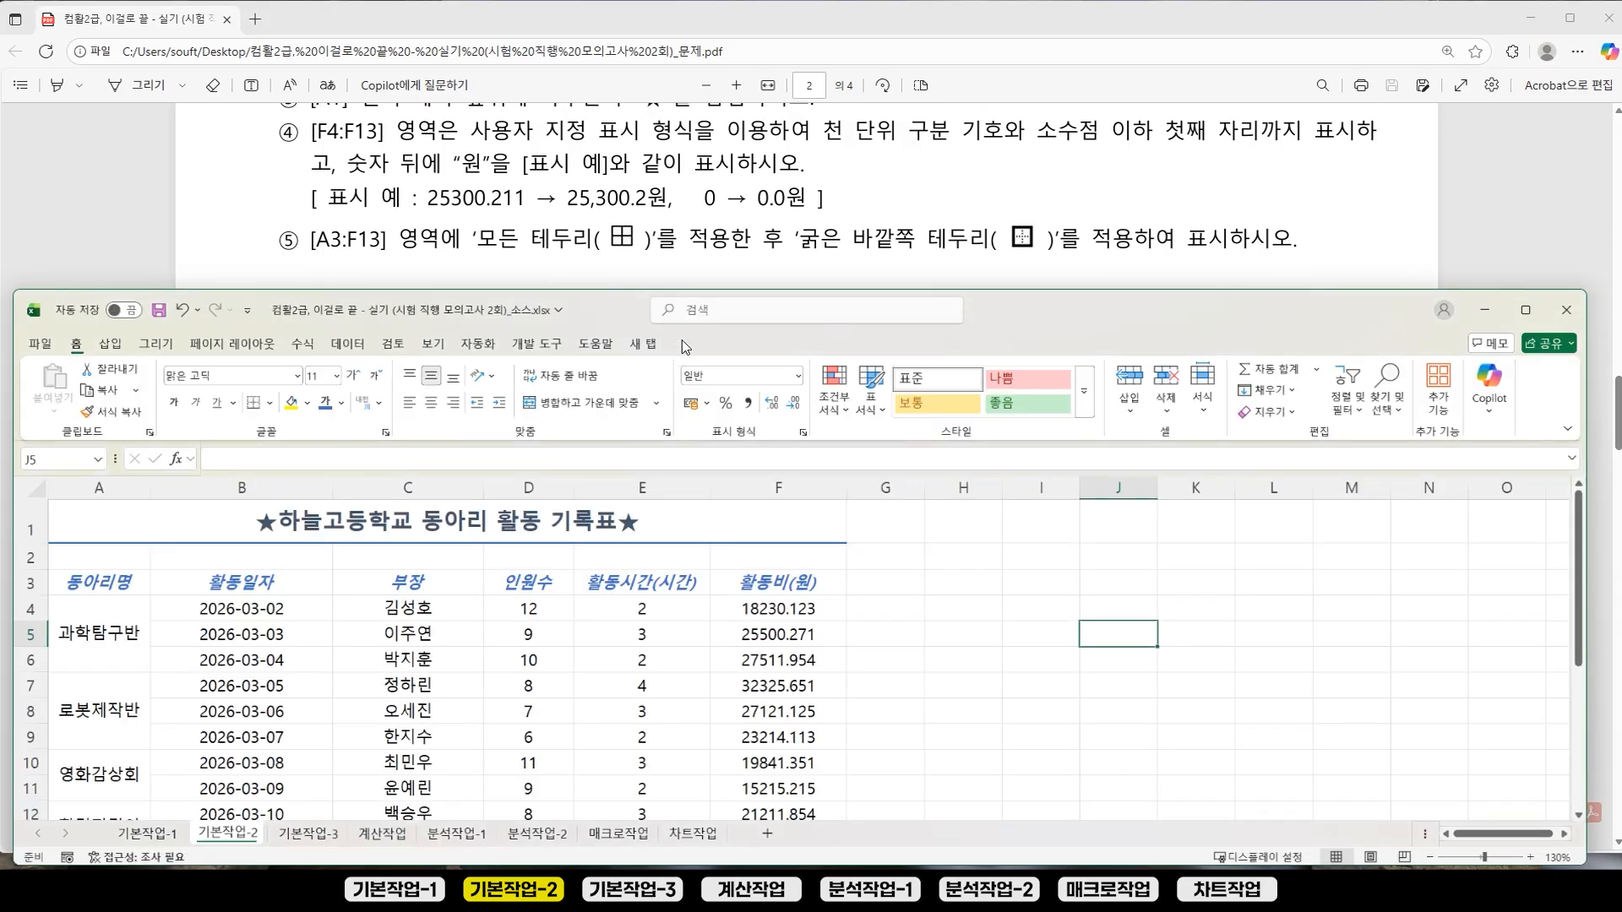
{"action": "left_click_drag", "start_coordinate": [685, 291], "coordinate": [685, 223]}
{"action": "left_click", "coordinate": [996, 566]}
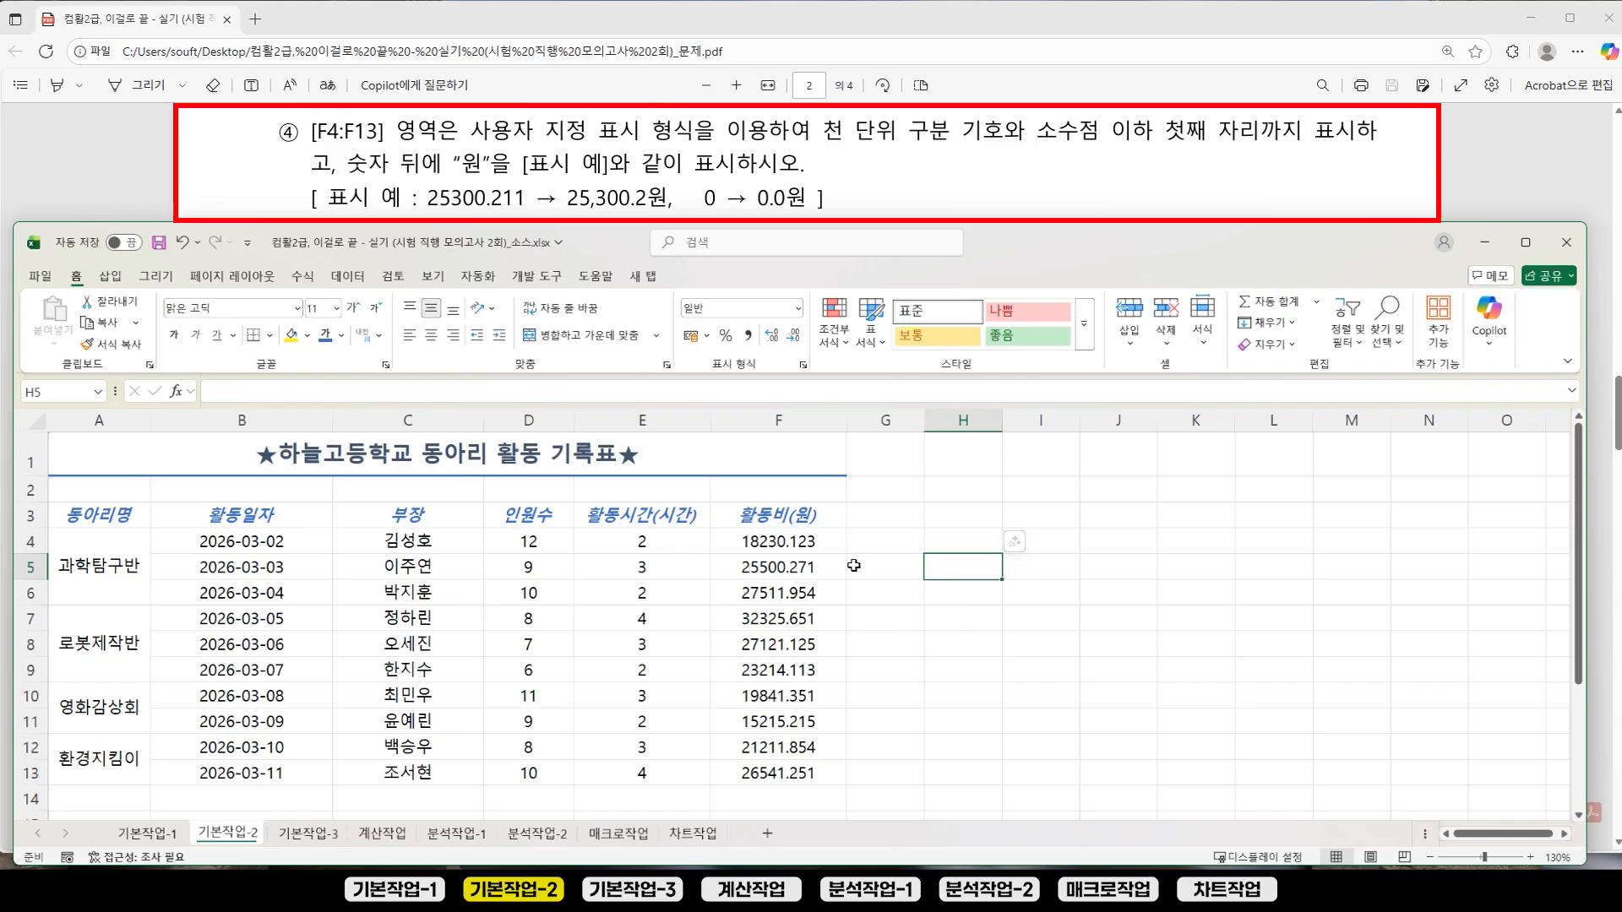
Step: Apply the custom number format #,##0 to the activity costs in F4:F13
{"action": "left_click", "coordinate": [789, 544]}
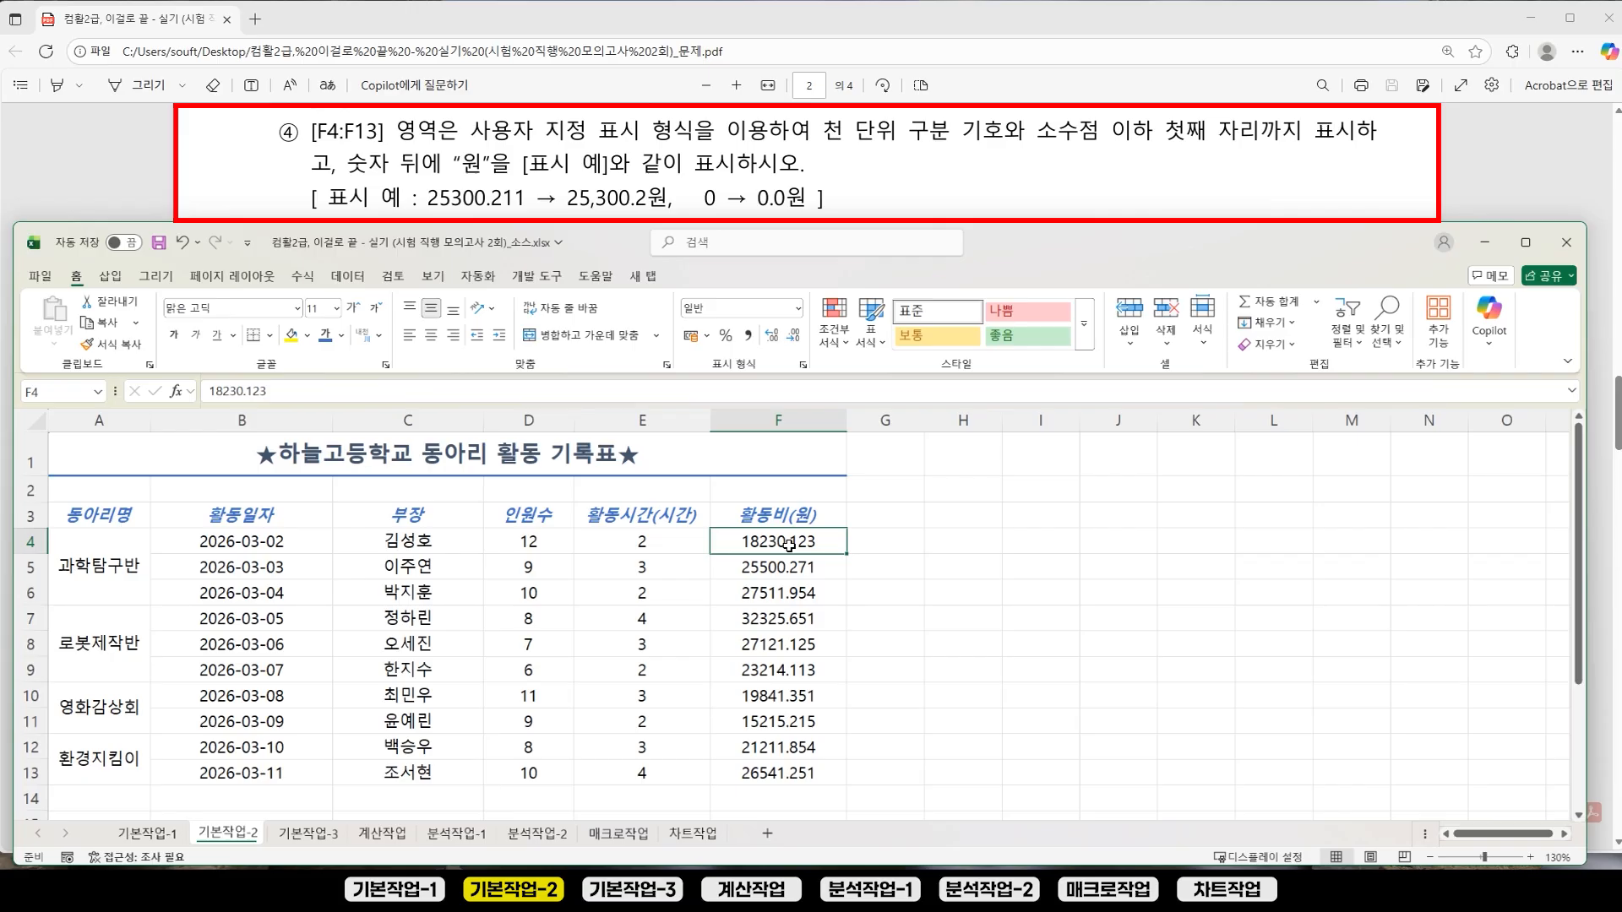
{"action": "left_click_drag", "start_coordinate": [788, 544], "coordinate": [783, 769]}
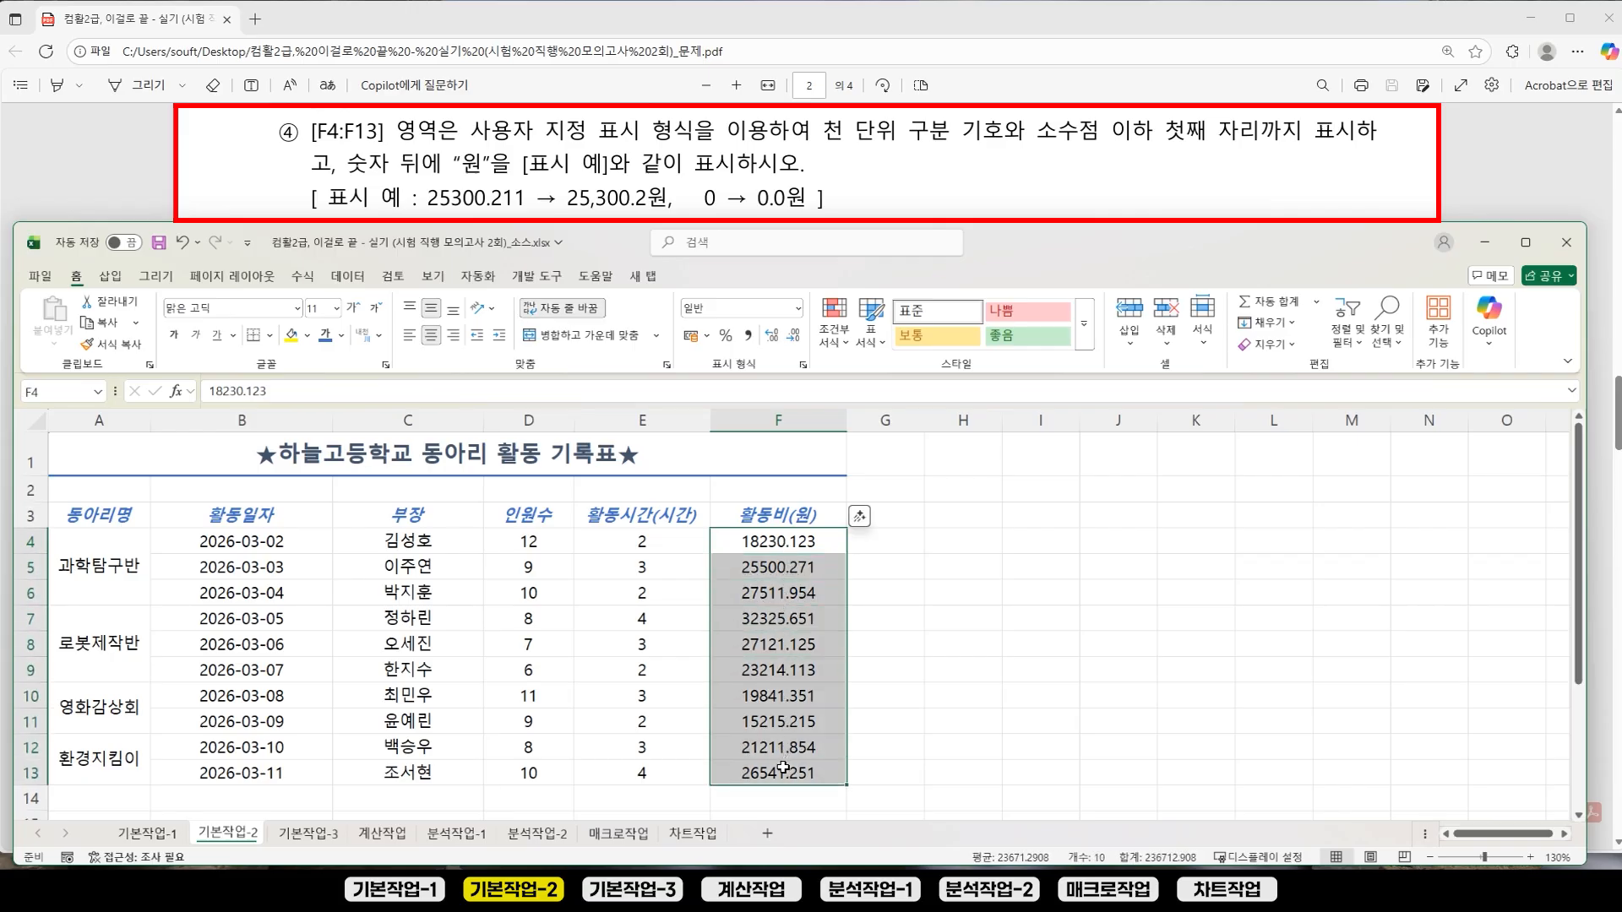
{"action": "right_click", "coordinate": [773, 625]}
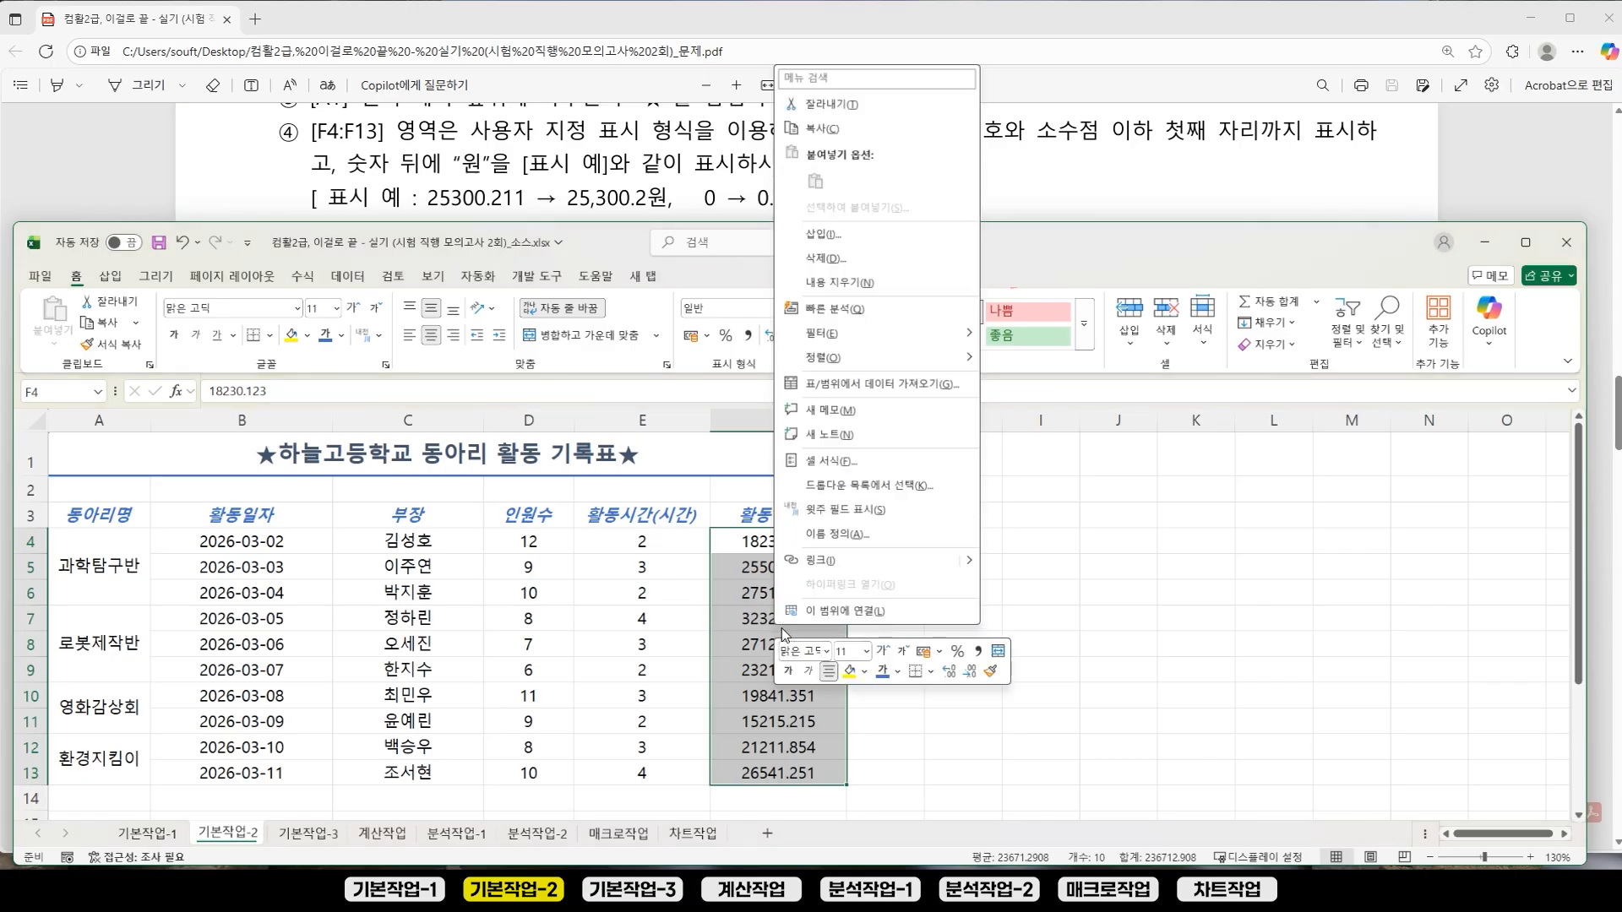
{"action": "left_click", "coordinate": [852, 466]}
{"action": "left_click_drag", "start_coordinate": [789, 298], "coordinate": [1057, 234]}
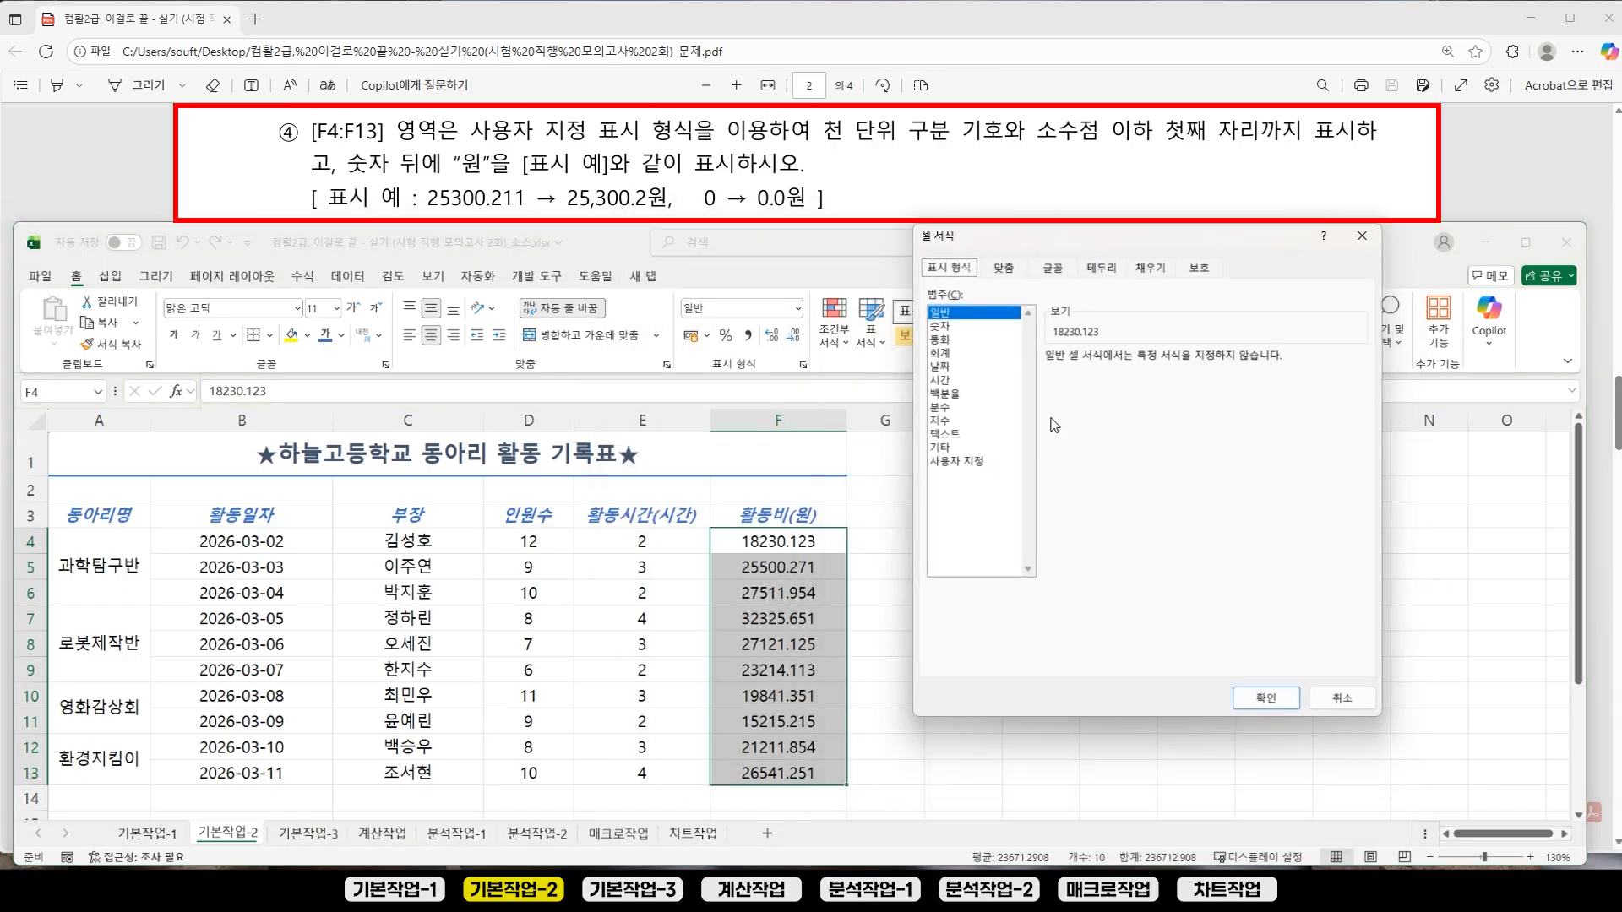
{"action": "left_click", "coordinate": [963, 463]}
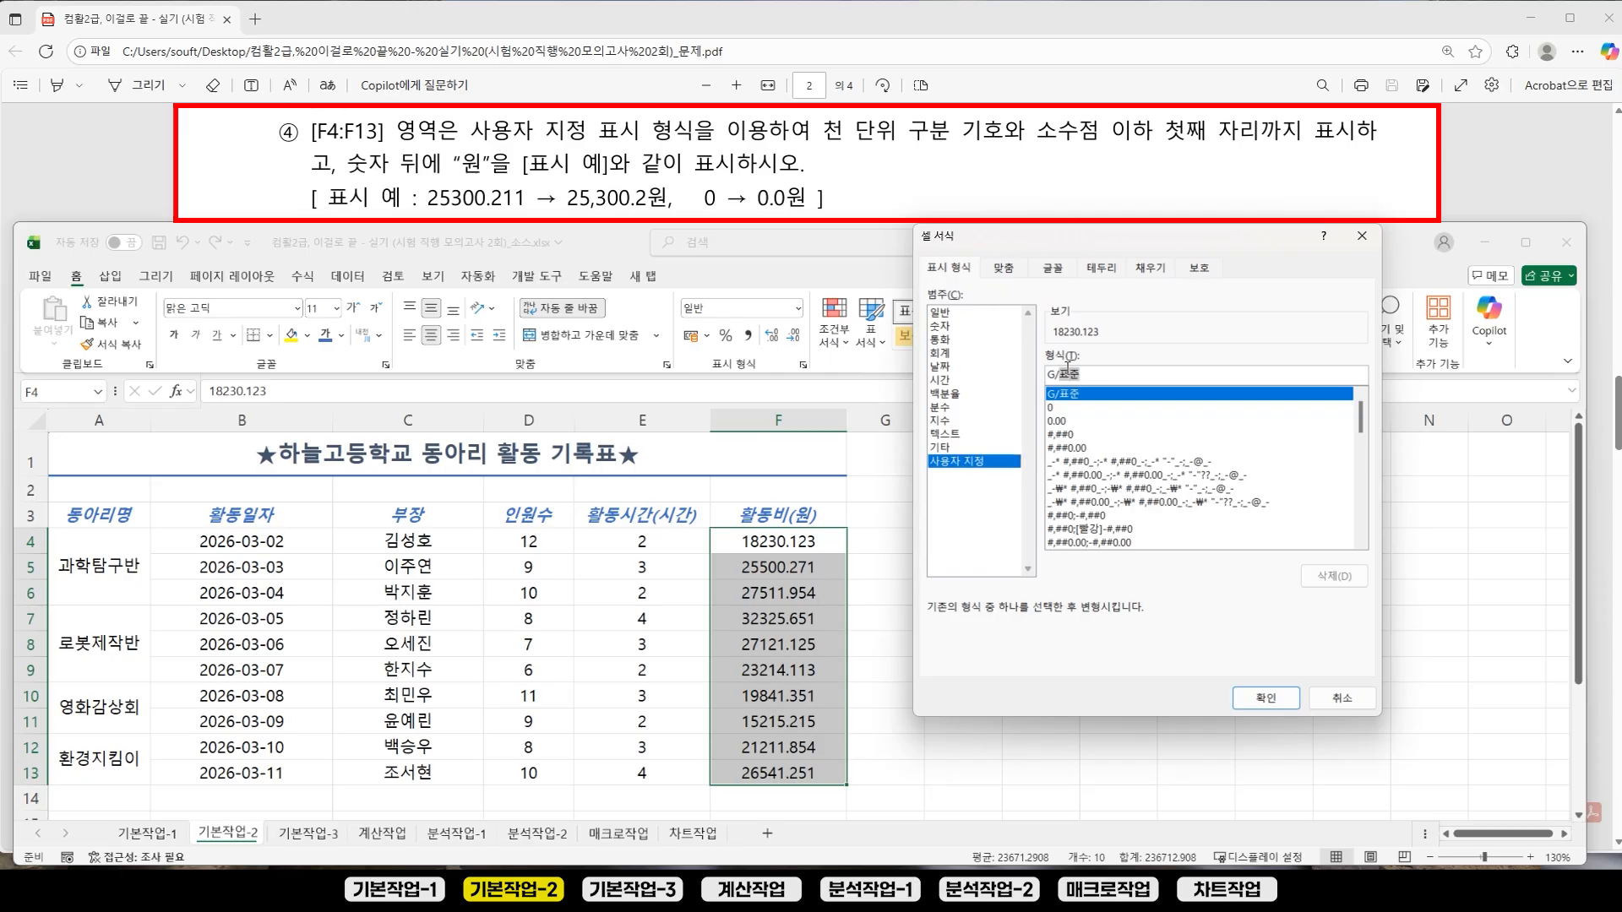
{"action": "key", "text": "Delete"}
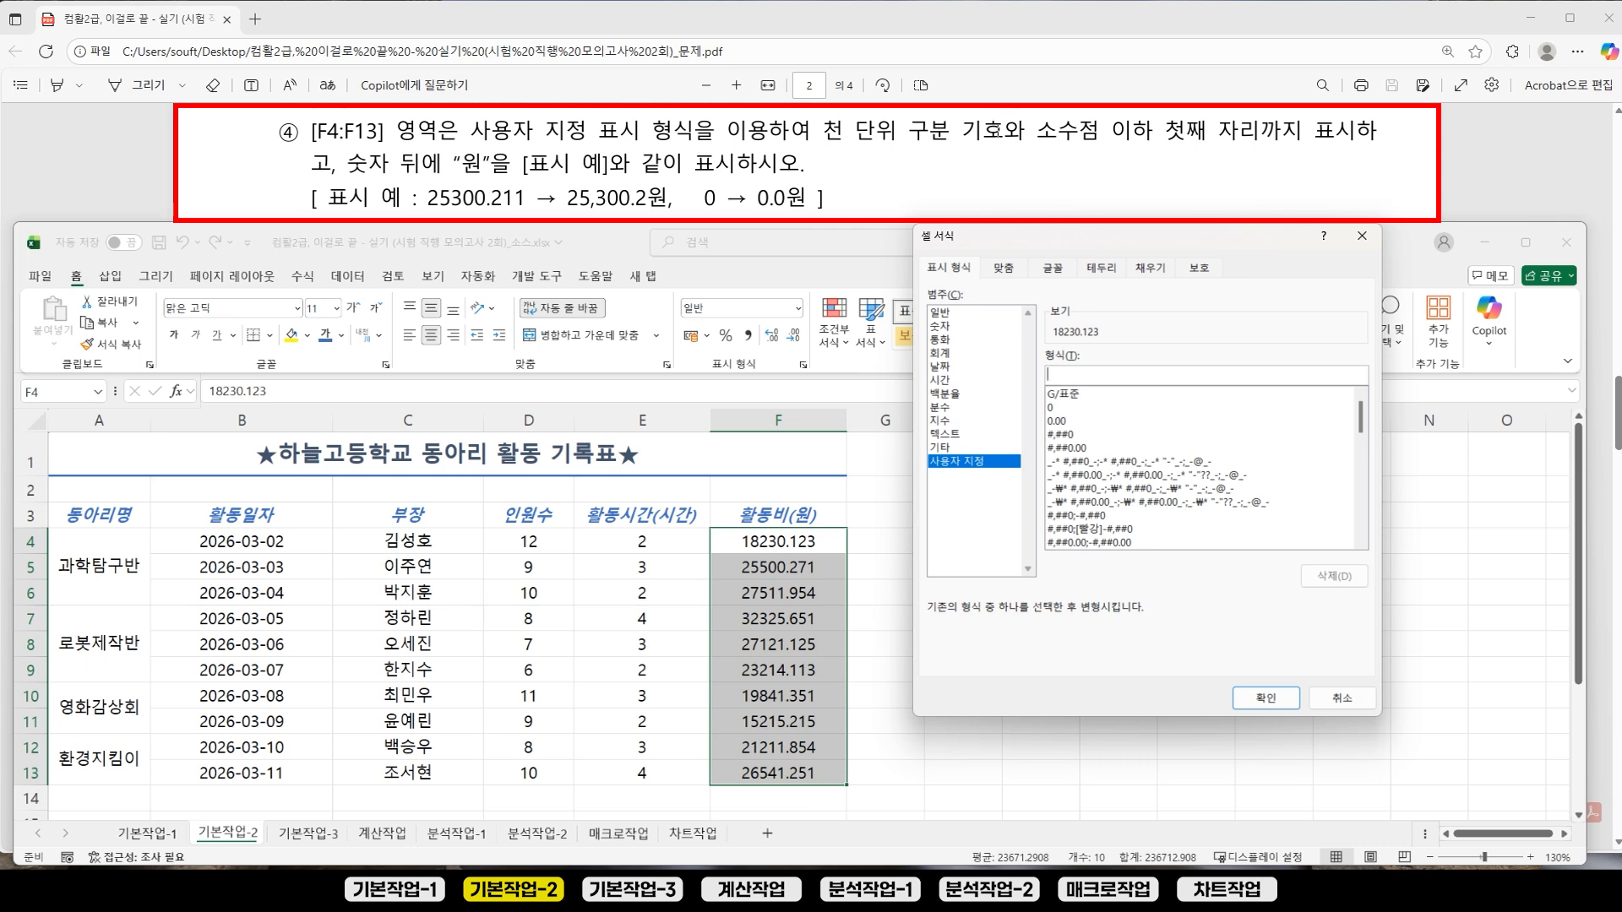
{"action": "left_click_drag", "start_coordinate": [1069, 245], "coordinate": [1054, 279]}
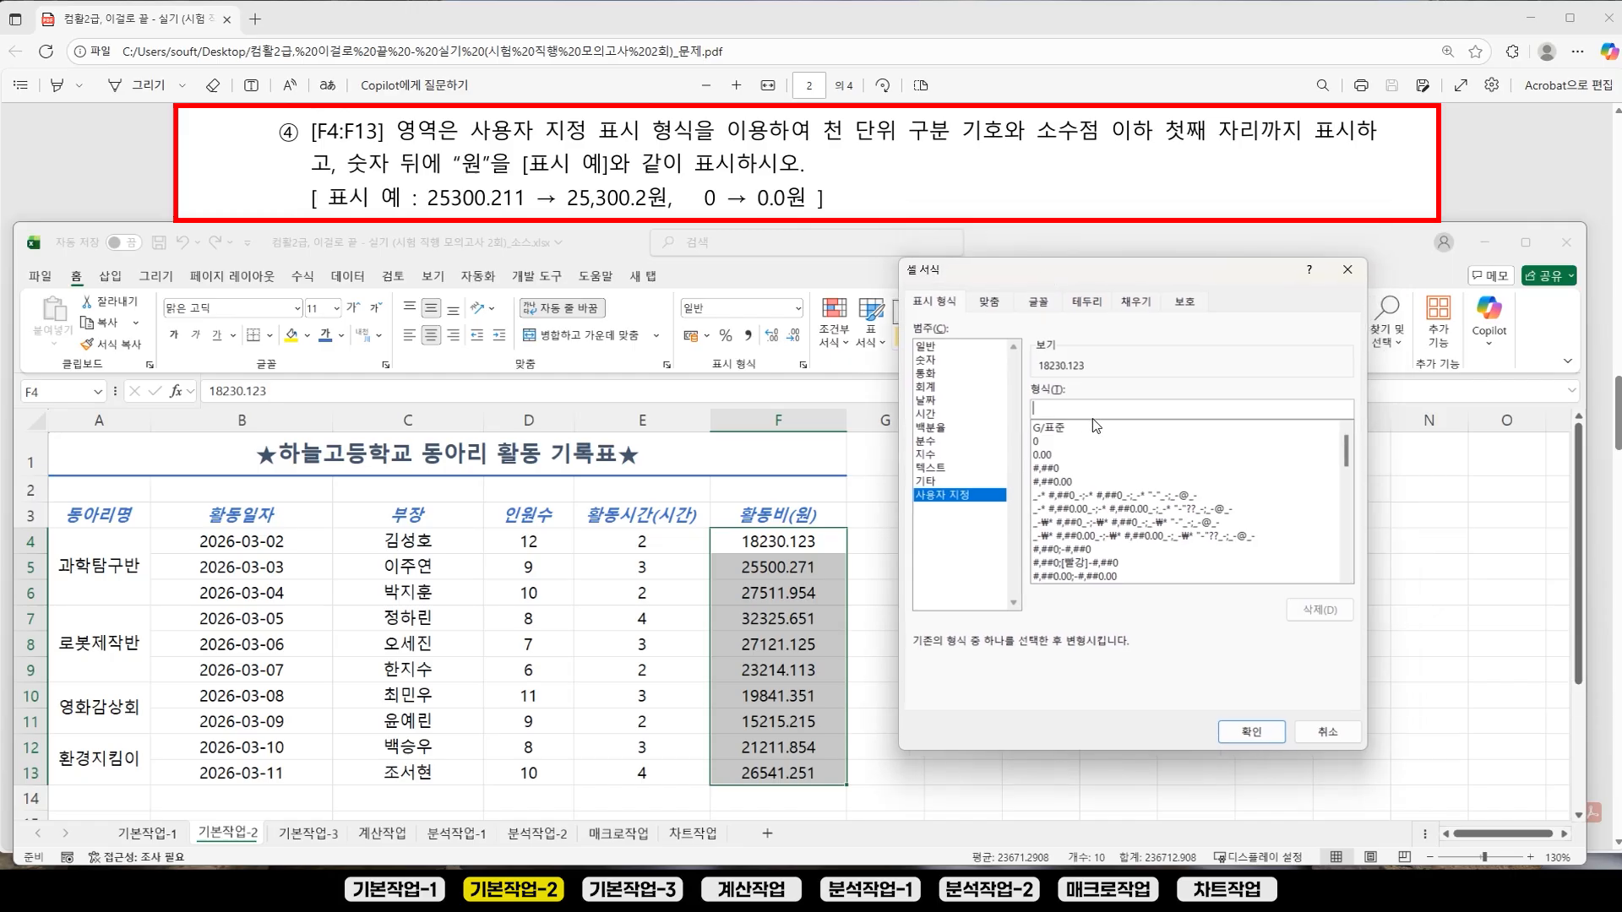
{"action": "type", "text": "#,##0"}
{"action": "left_click_drag", "start_coordinate": [1061, 410], "coordinate": [1036, 415]}
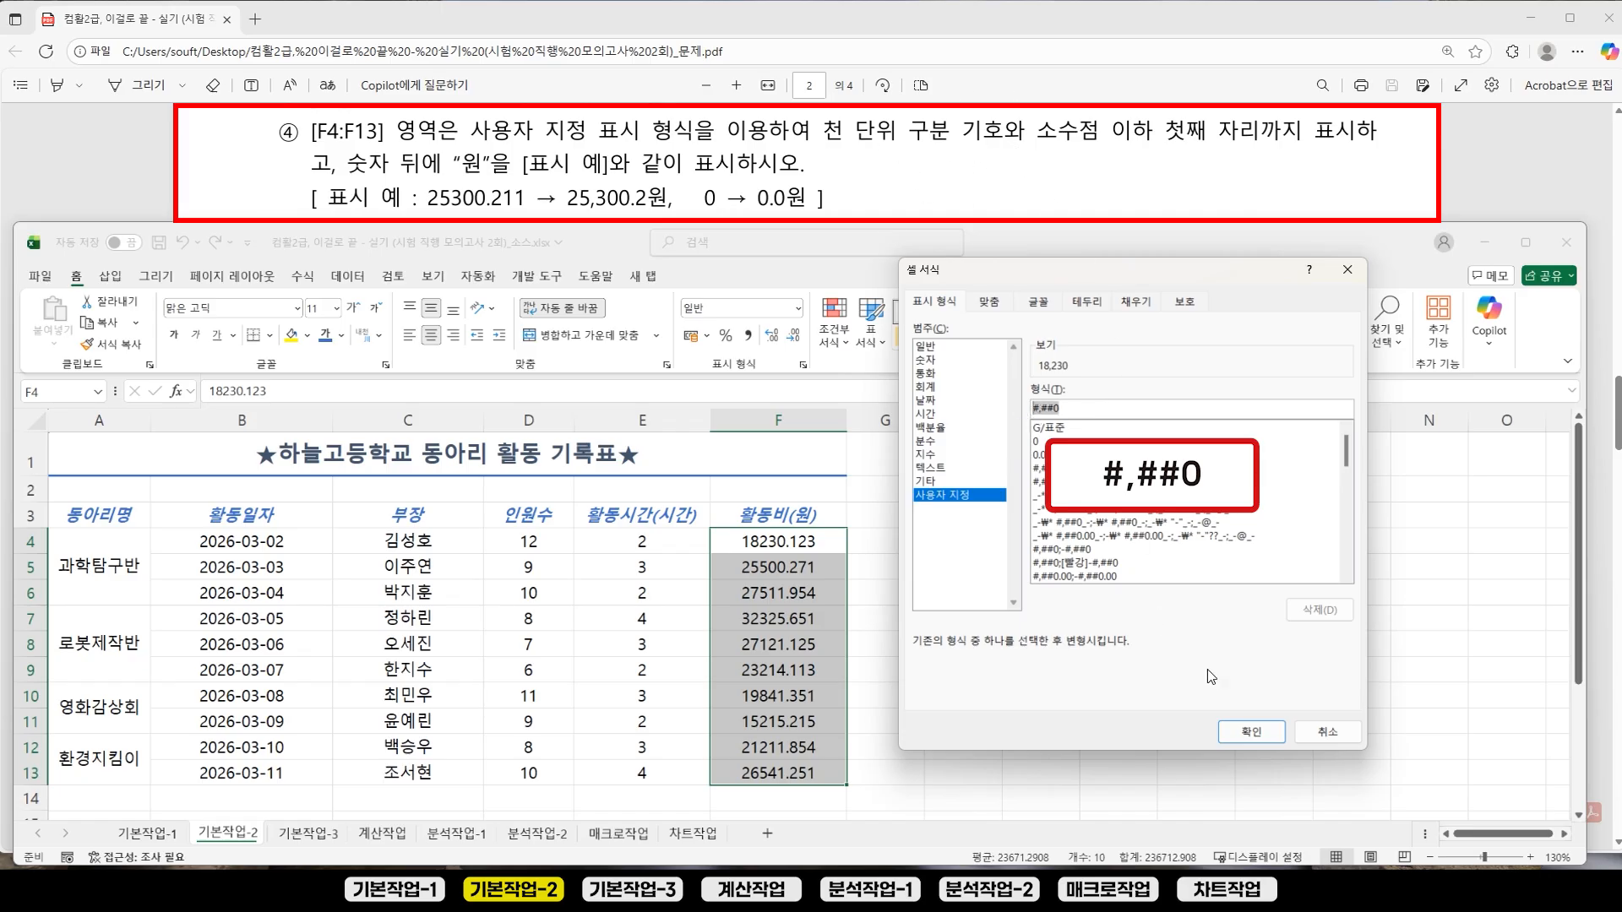
{"action": "left_click", "coordinate": [1239, 735]}
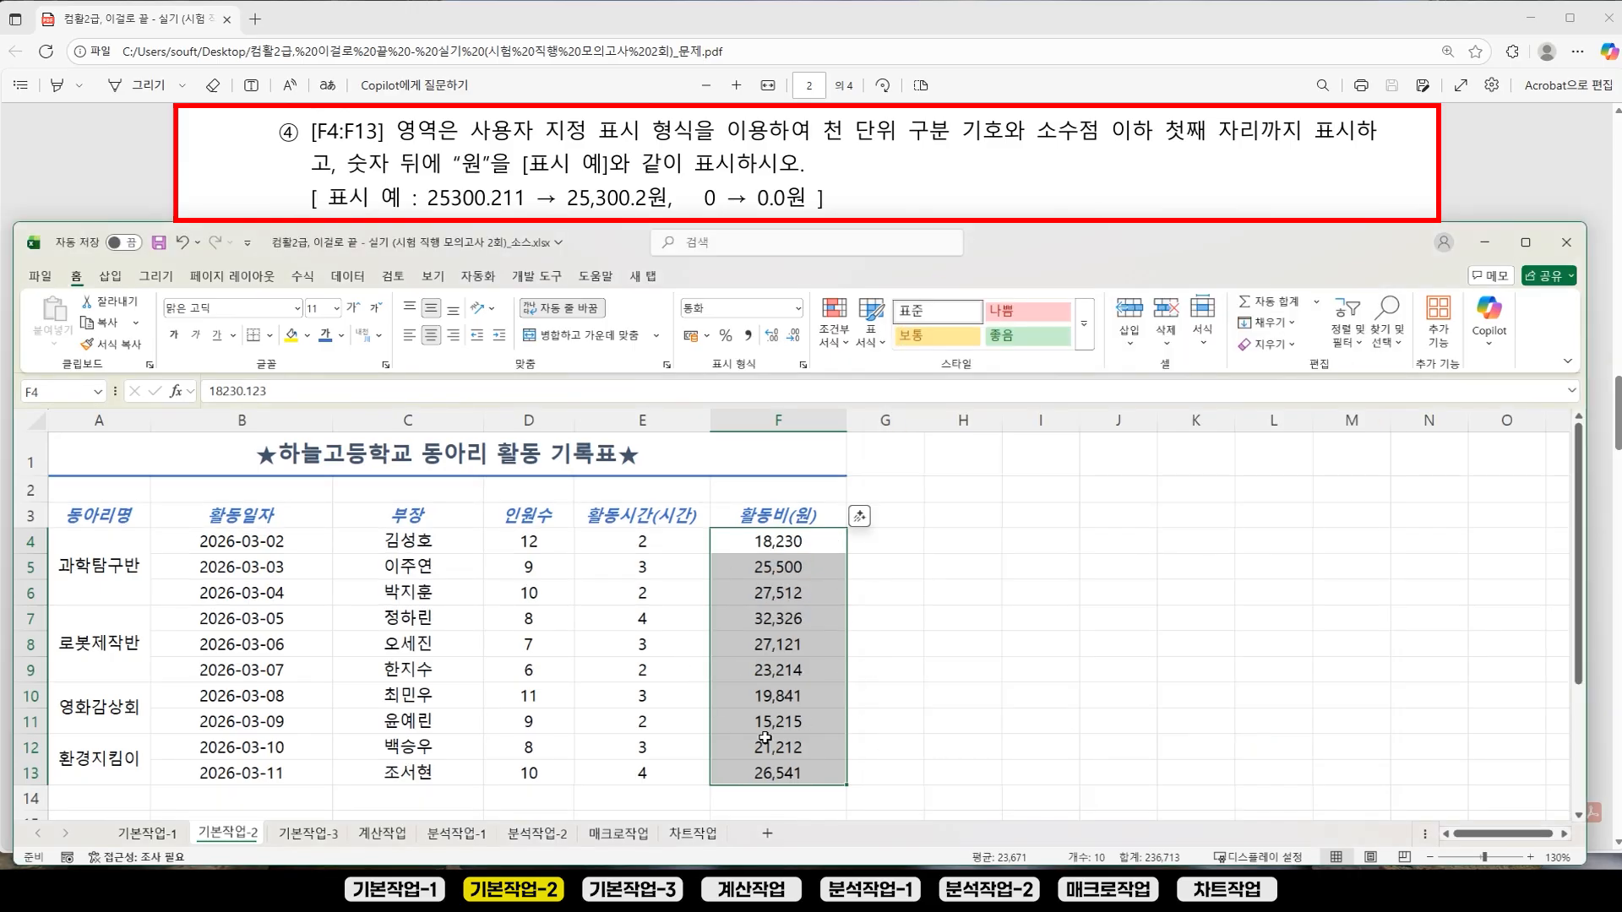
Step: Extend the custom number format of F4:F13 to #,##0.0 so the costs show one decimal place
{"action": "key", "text": "ctrl+1"}
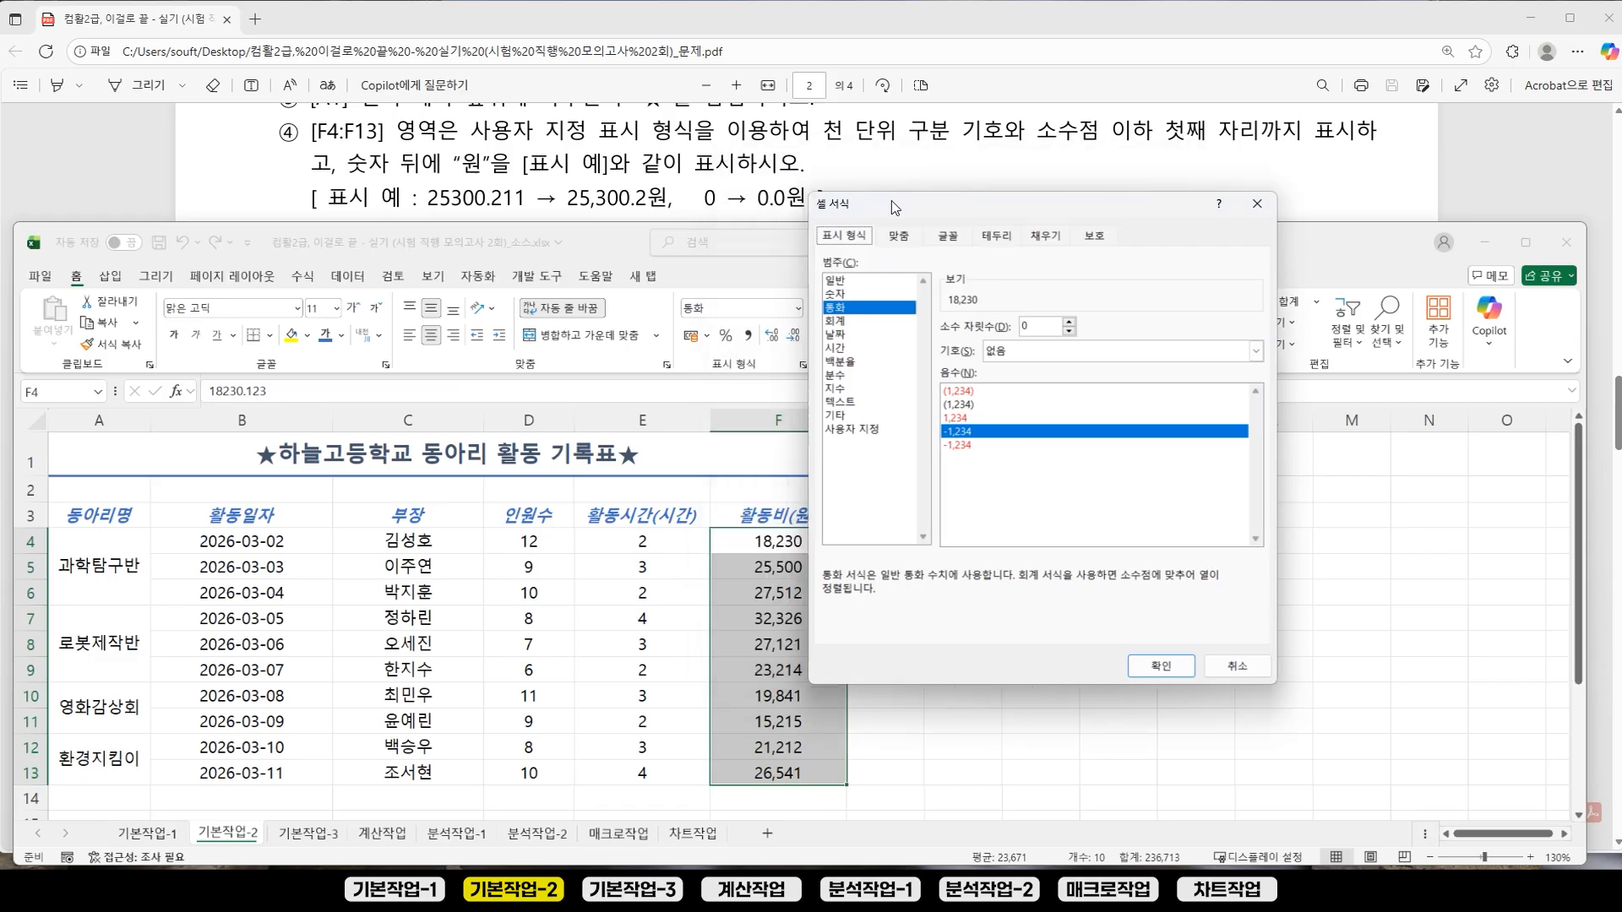
{"action": "left_click", "coordinate": [1022, 435]}
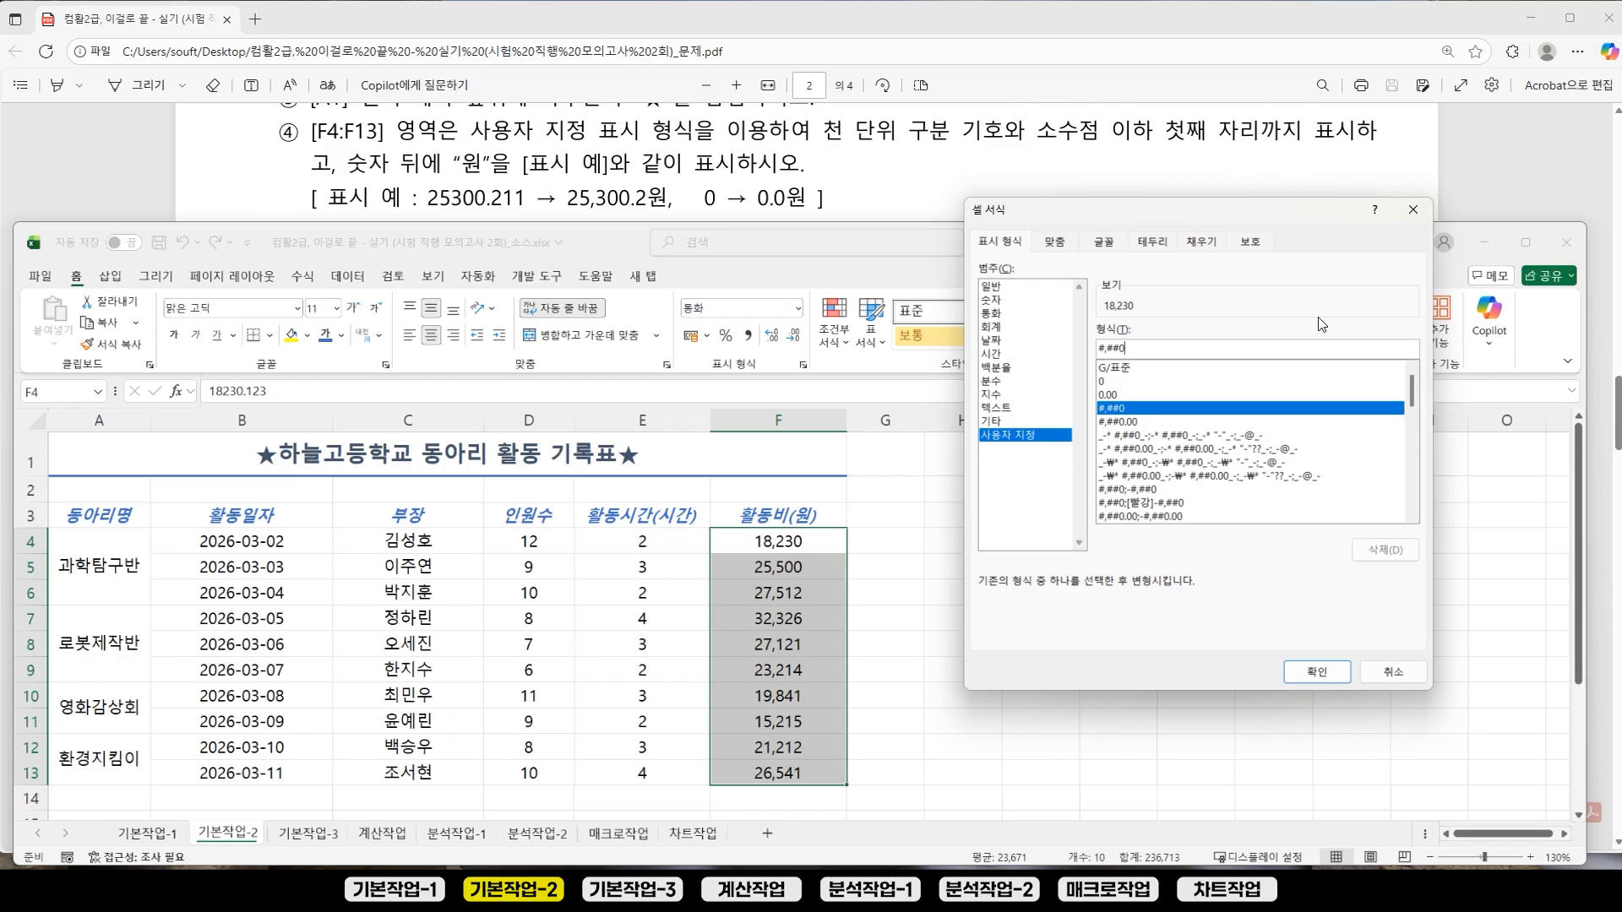
{"action": "type", "text": "."}
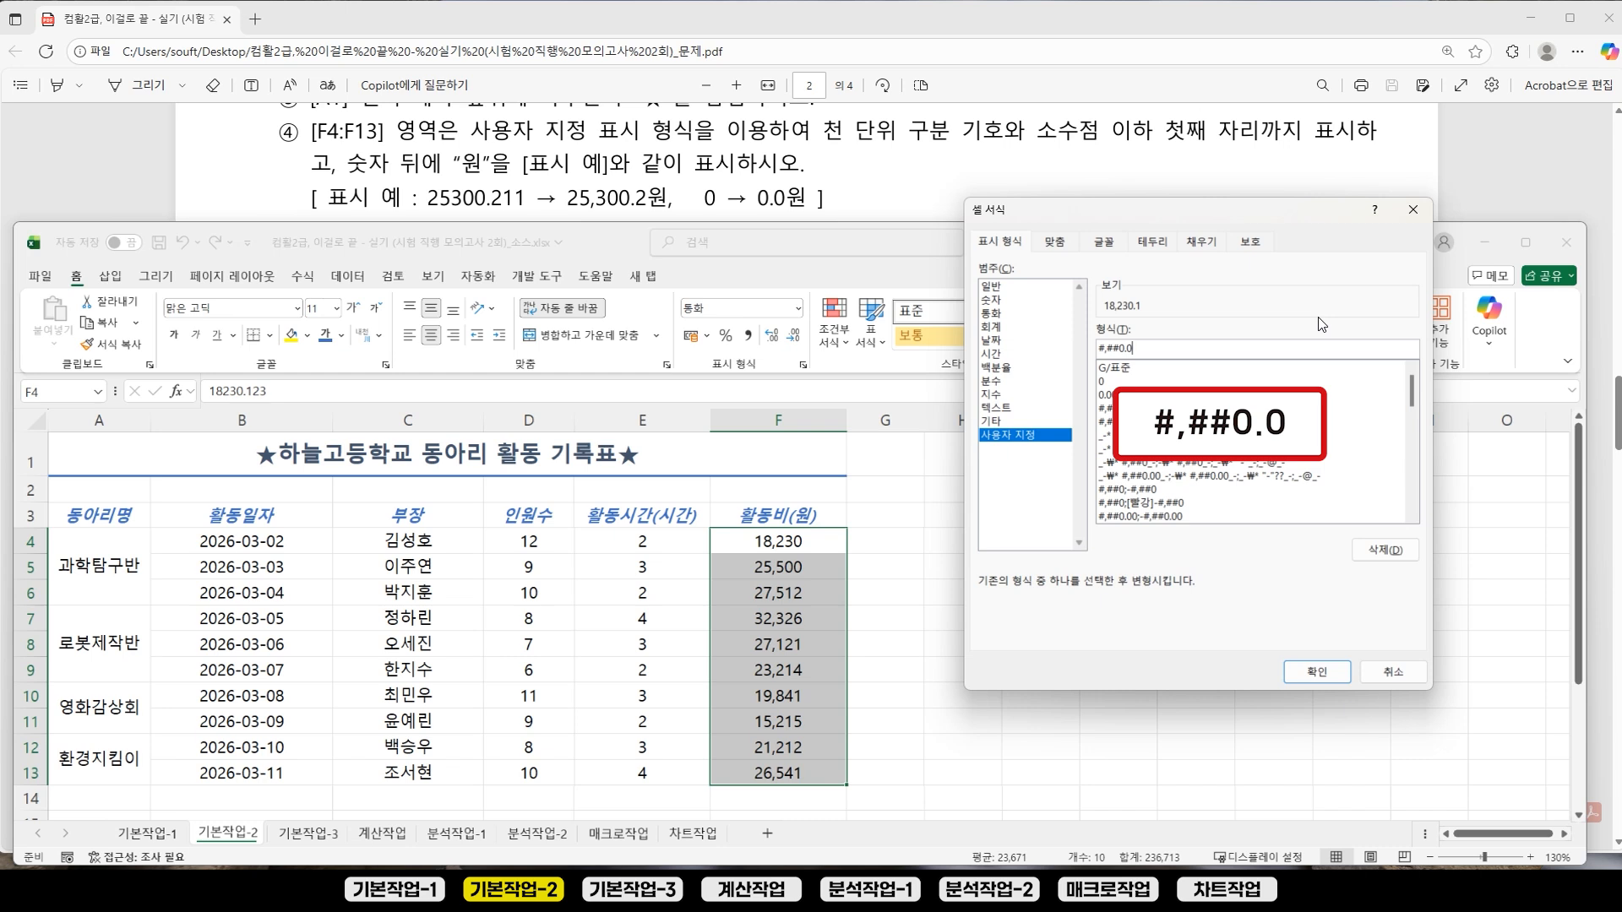
{"action": "left_click_drag", "start_coordinate": [1126, 348], "coordinate": [1141, 349]}
{"action": "type", "text": "0"}
{"action": "key", "text": "BackSpace"}
{"action": "left_click", "coordinate": [1315, 672]}
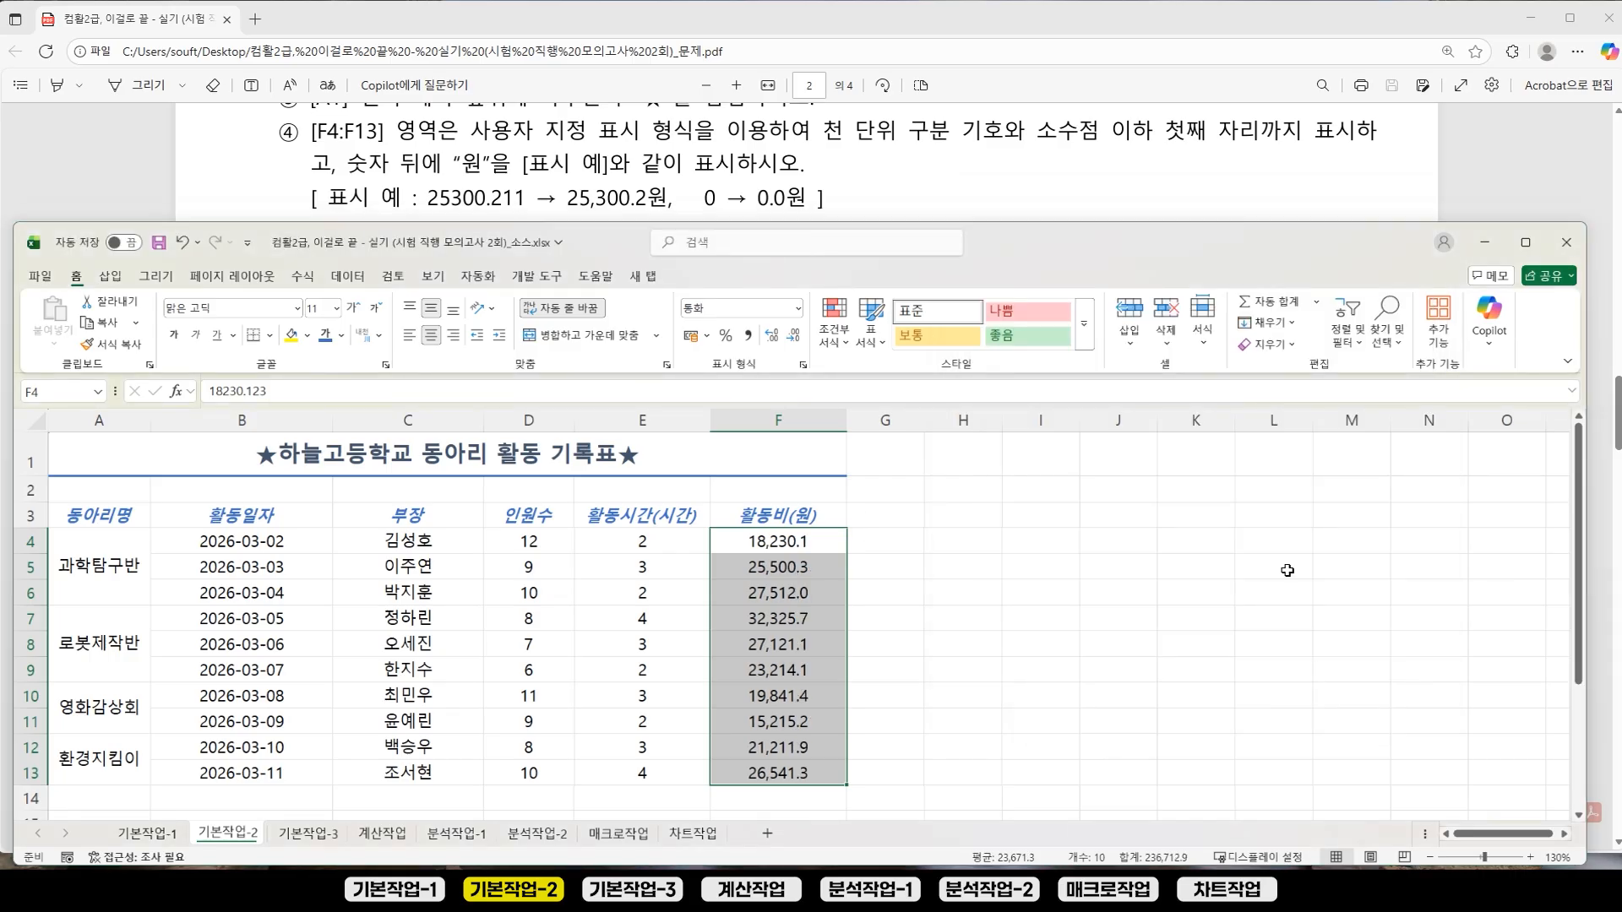
Step: Append the unit text to the custom number format of F4:F13, making it #,##0.0"원"
{"action": "key", "text": "ctrl+1"}
{"action": "left_click_drag", "start_coordinate": [1082, 221], "coordinate": [1039, 279]}
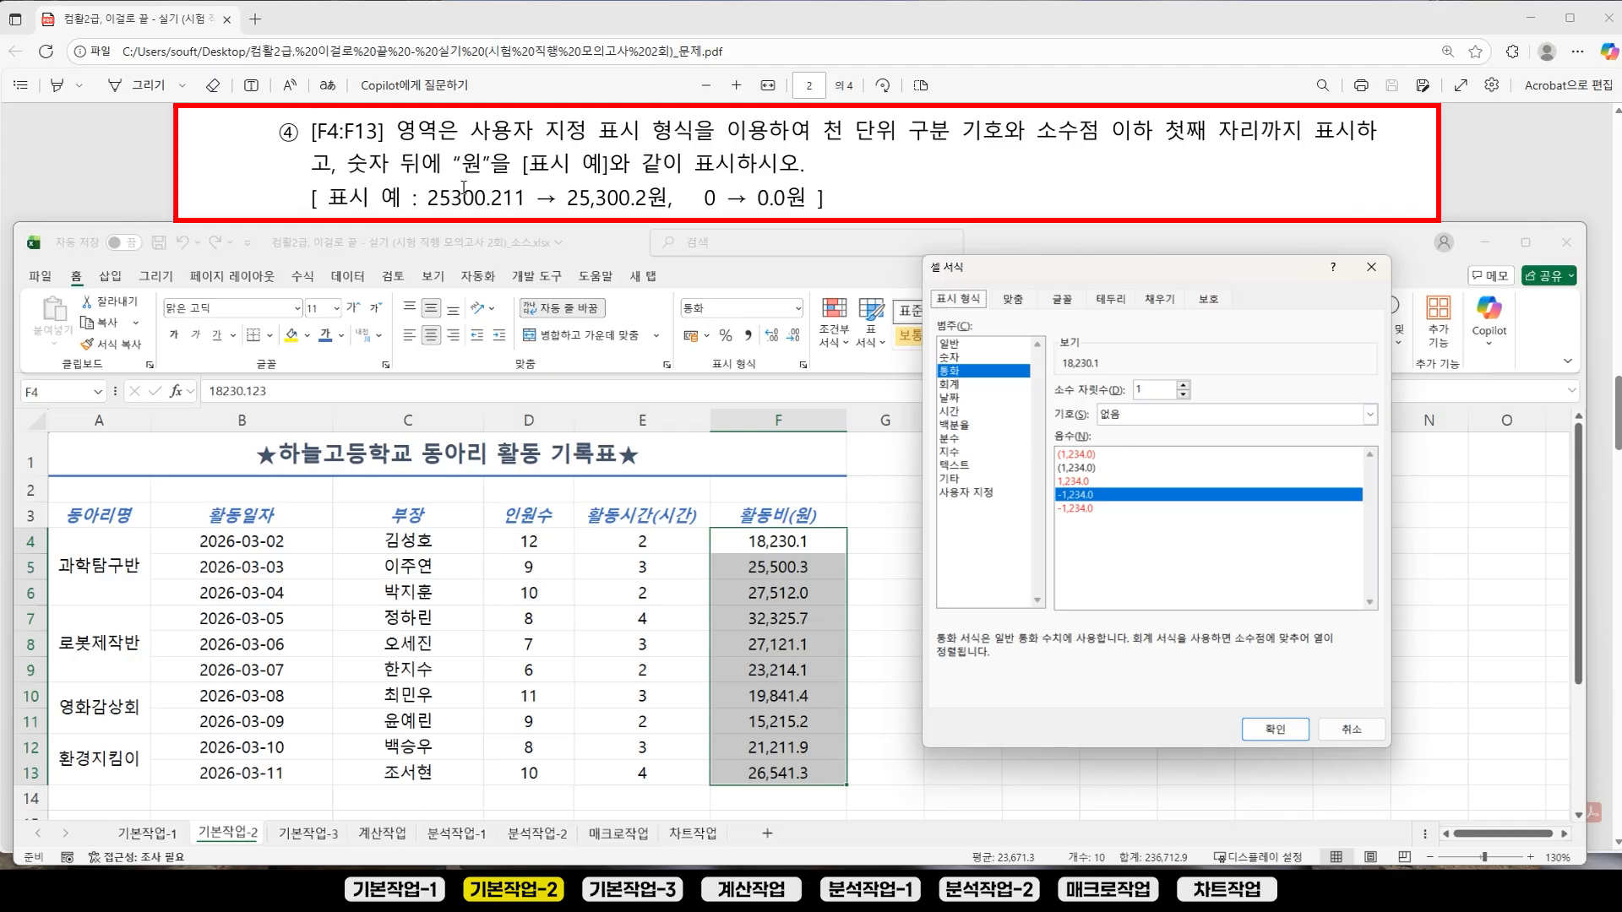
{"action": "left_click", "coordinate": [964, 493]}
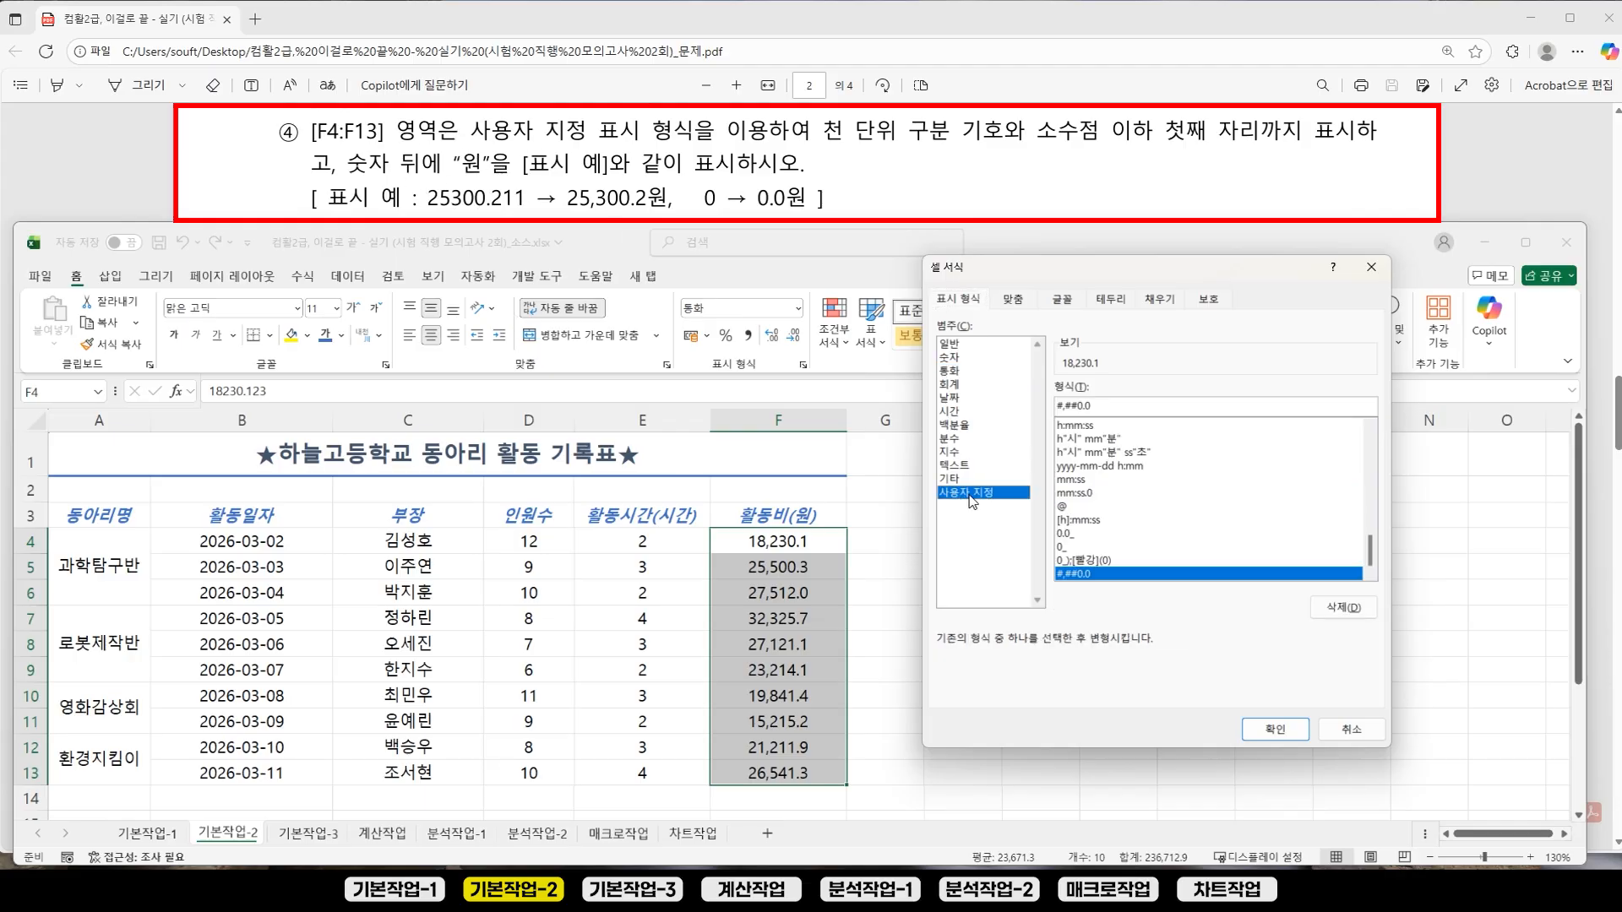
{"action": "type", "text": "원"}
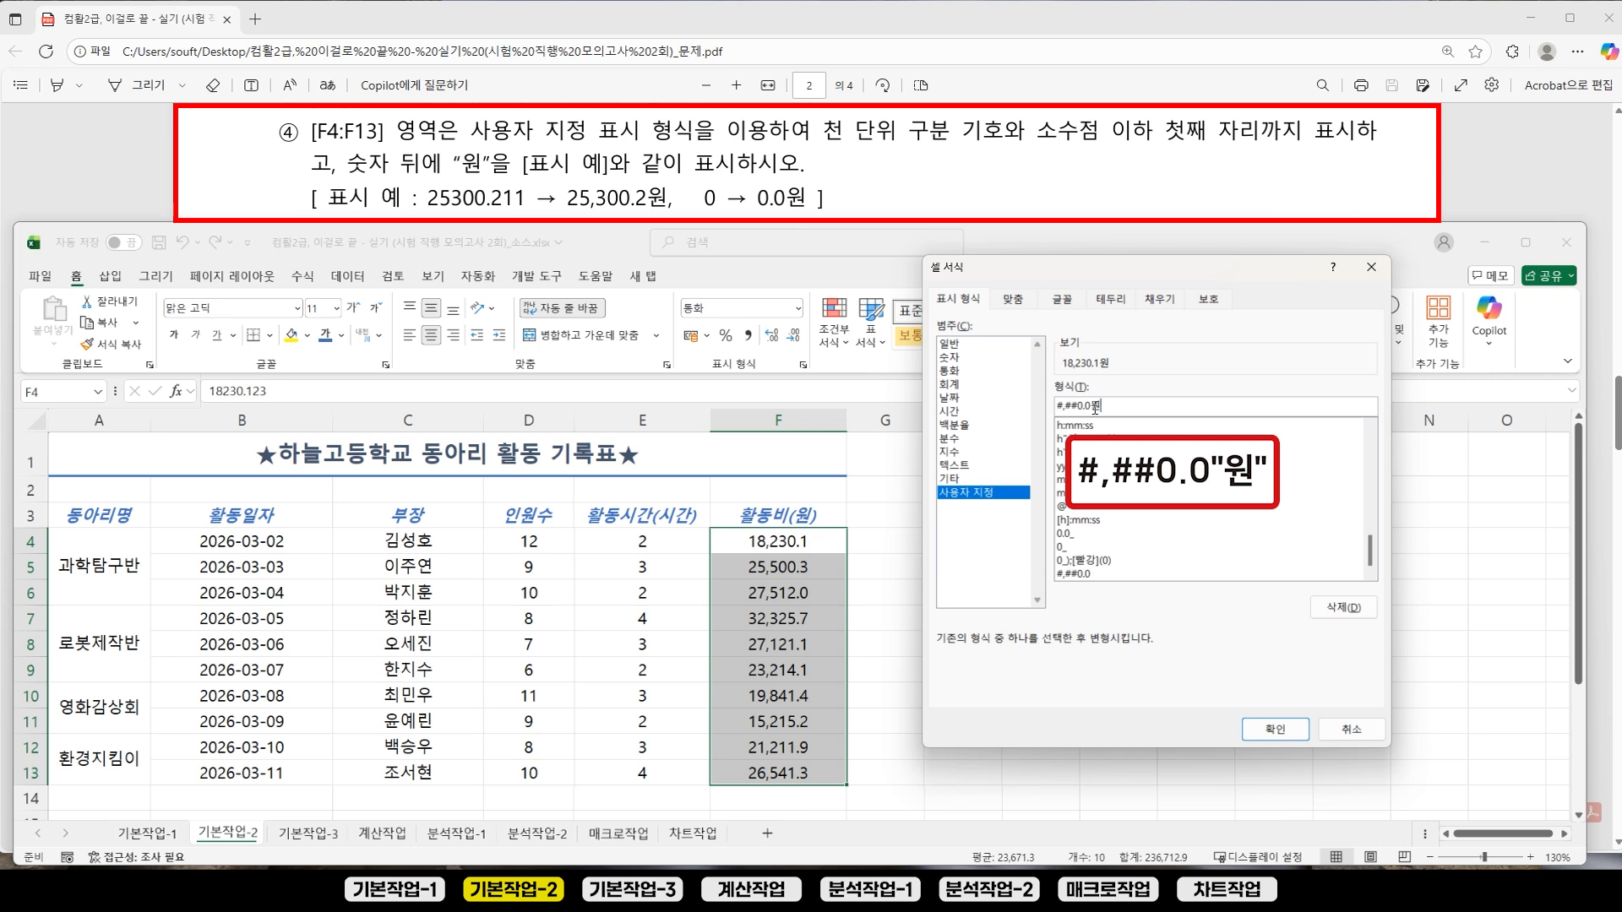
{"action": "type", "text": "\"원\""}
{"action": "left_click_drag", "start_coordinate": [1059, 406], "coordinate": [1082, 405]}
{"action": "left_click", "coordinate": [1089, 409]}
{"action": "left_click_drag", "start_coordinate": [1092, 406], "coordinate": [1103, 406]}
{"action": "left_click", "coordinate": [1276, 730]}
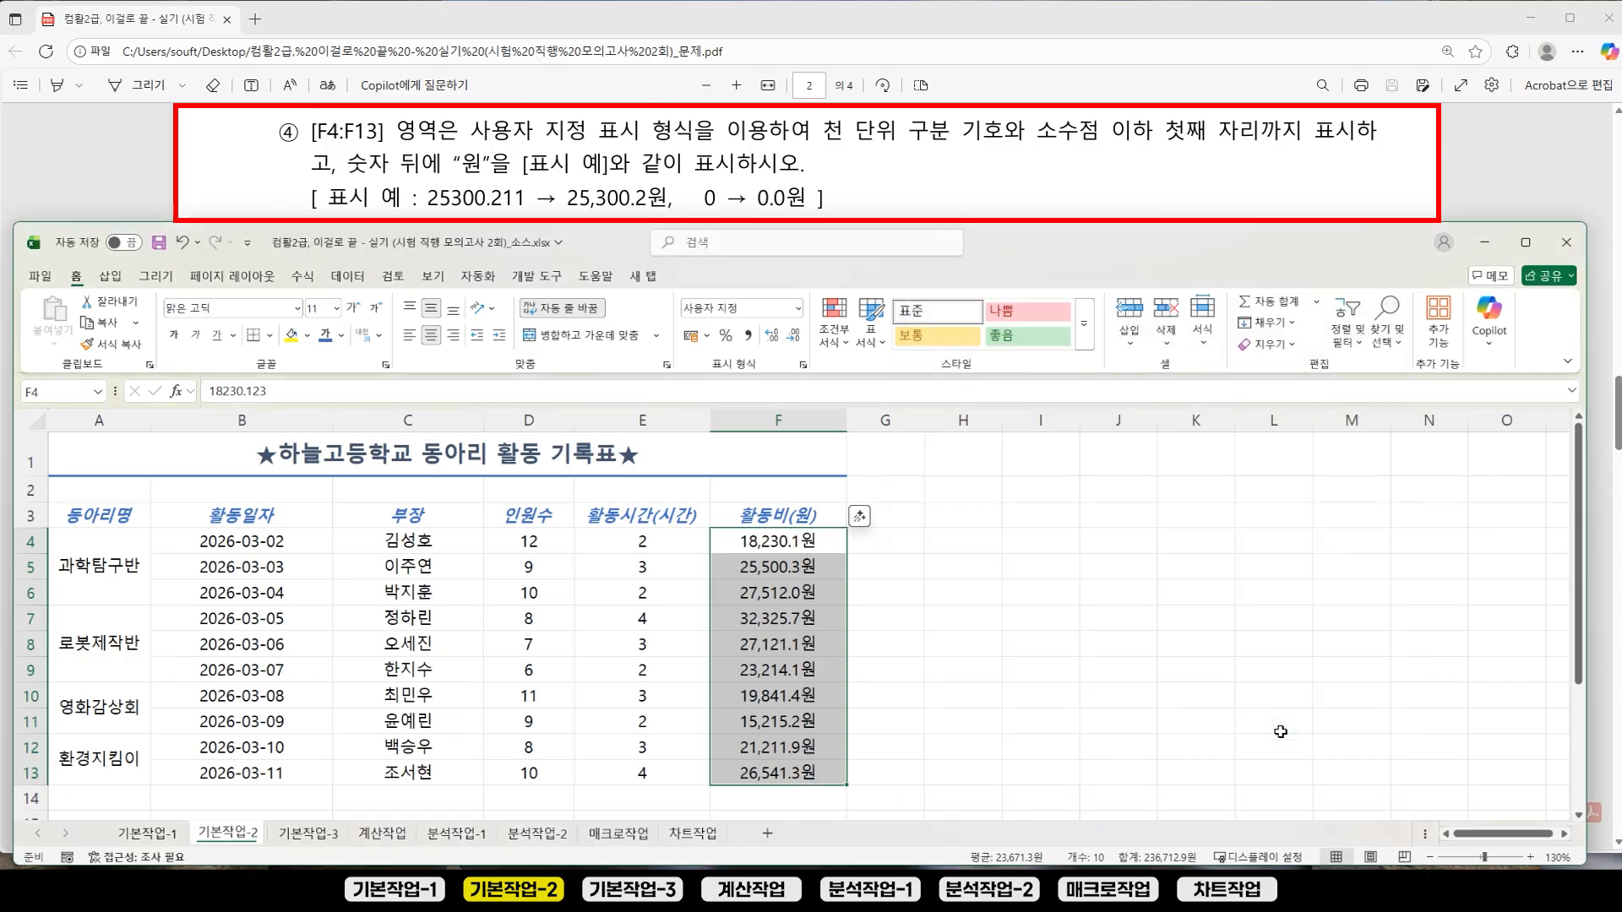
Step: Show instruction ⑤ about the table borders in the exam PDF above the Excel window
{"action": "left_click", "coordinate": [1145, 585]}
{"action": "left_click", "coordinate": [1021, 198]}
{"action": "left_click_drag", "start_coordinate": [1618, 417], "coordinate": [1618, 434]}
{"action": "left_click", "coordinate": [1192, 860]}
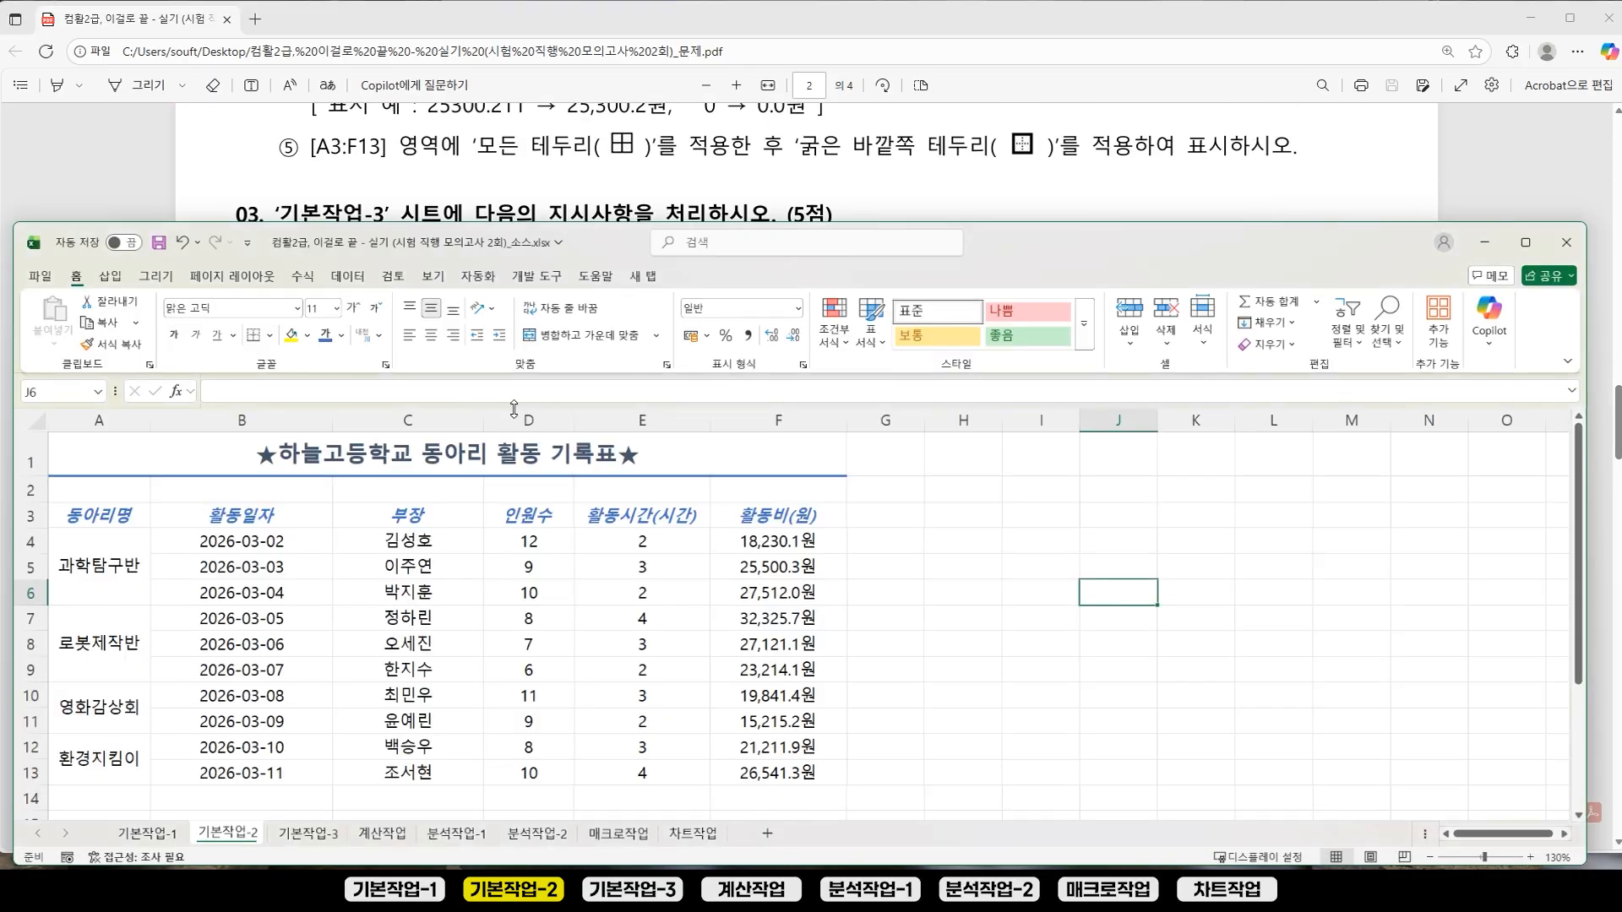
{"action": "left_click_drag", "start_coordinate": [625, 225], "coordinate": [625, 182]}
{"action": "left_click", "coordinate": [1086, 631]}
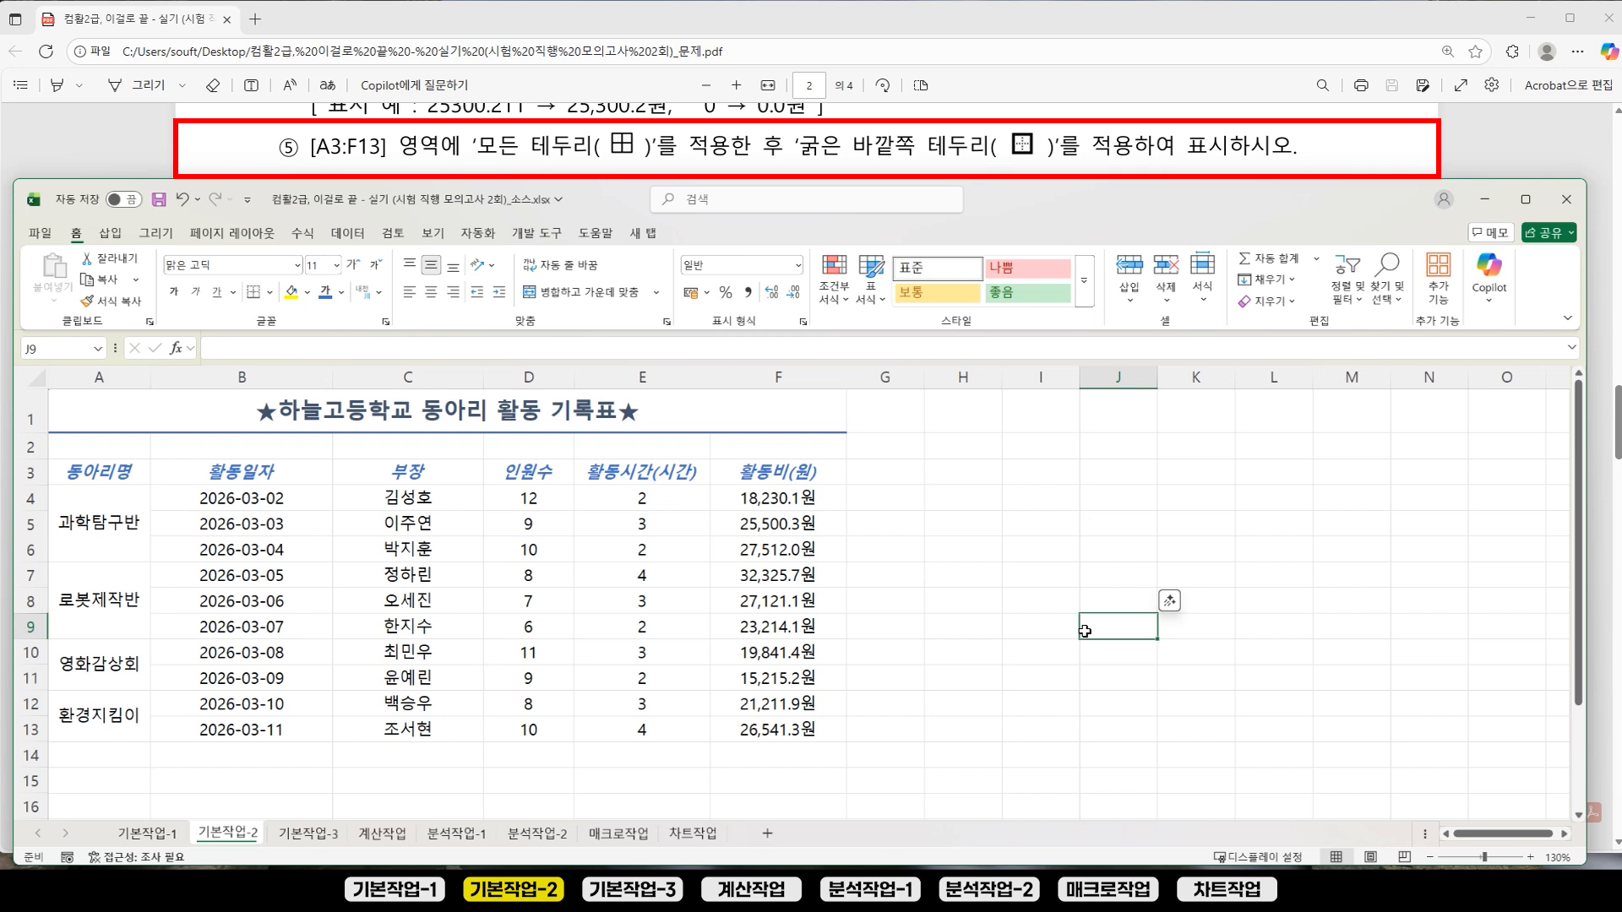
Step: Apply 모든 테두리 (all borders) and 굵은 바깥쪽 테두리 (thick outside border) to A3:F13
{"action": "left_click", "coordinate": [87, 472]}
{"action": "left_click_drag", "start_coordinate": [88, 472], "coordinate": [762, 723]}
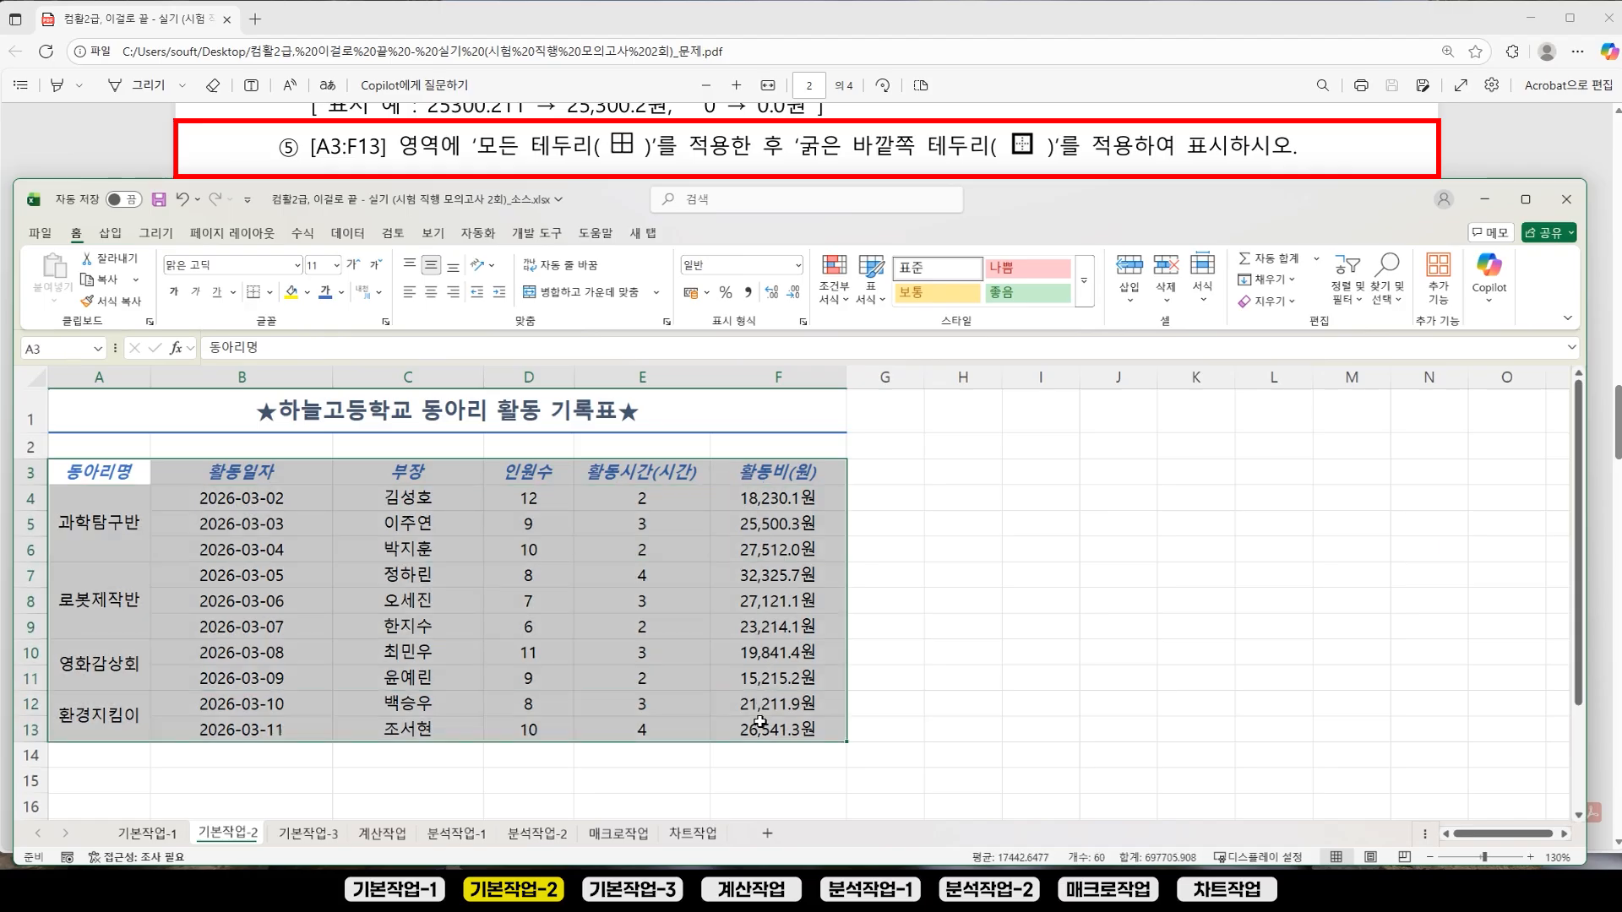
{"action": "left_click", "coordinate": [271, 293]}
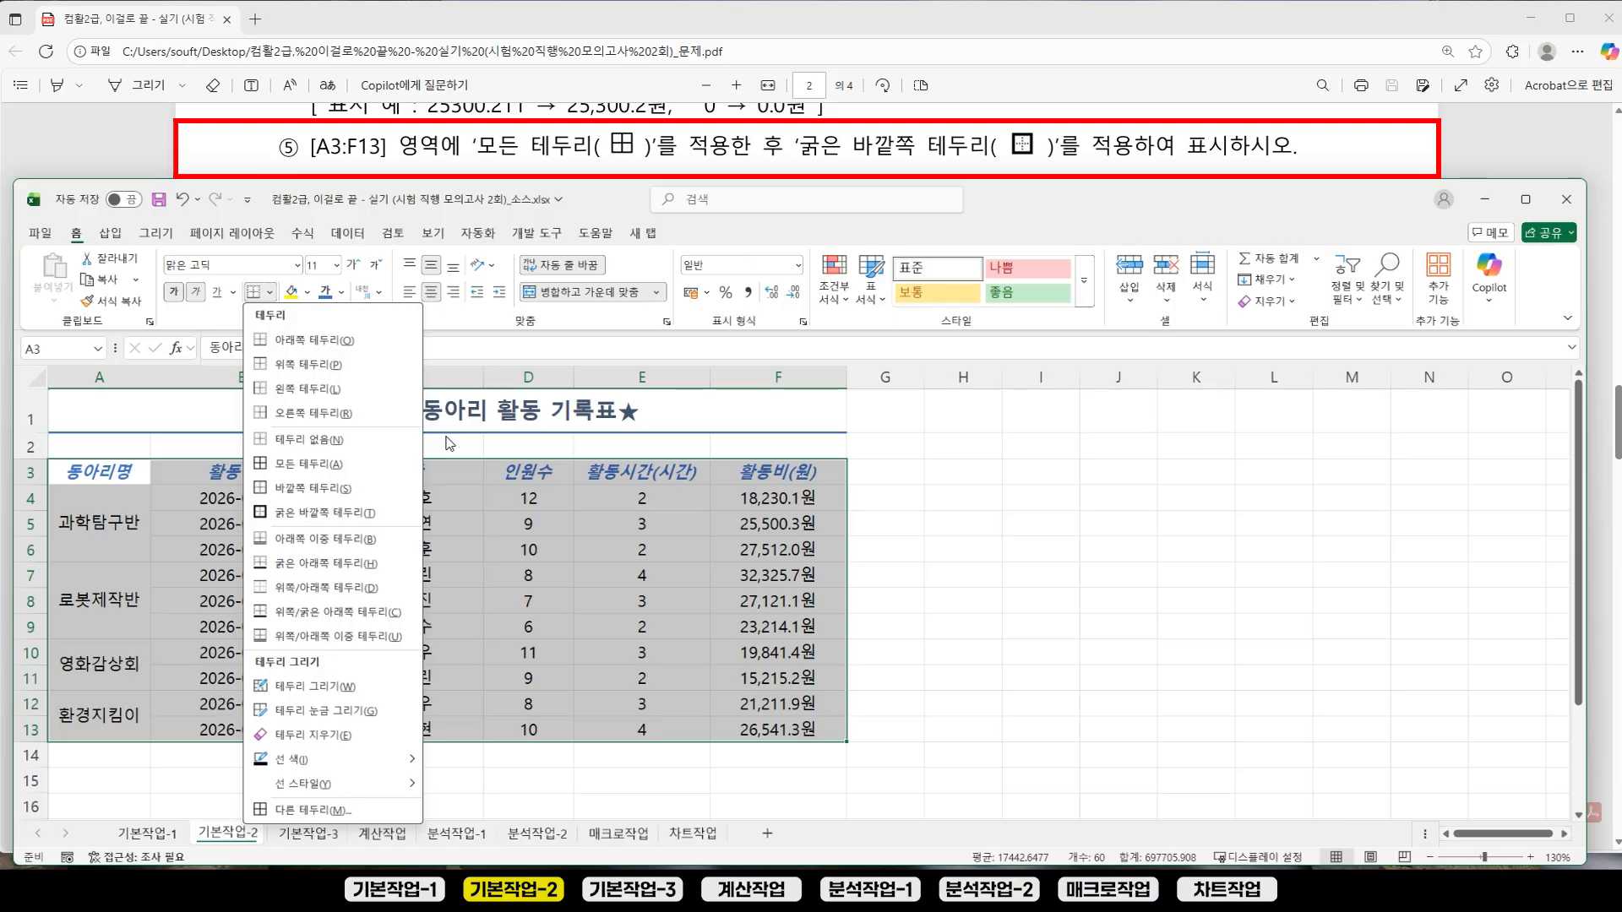
{"action": "left_click", "coordinate": [294, 467]}
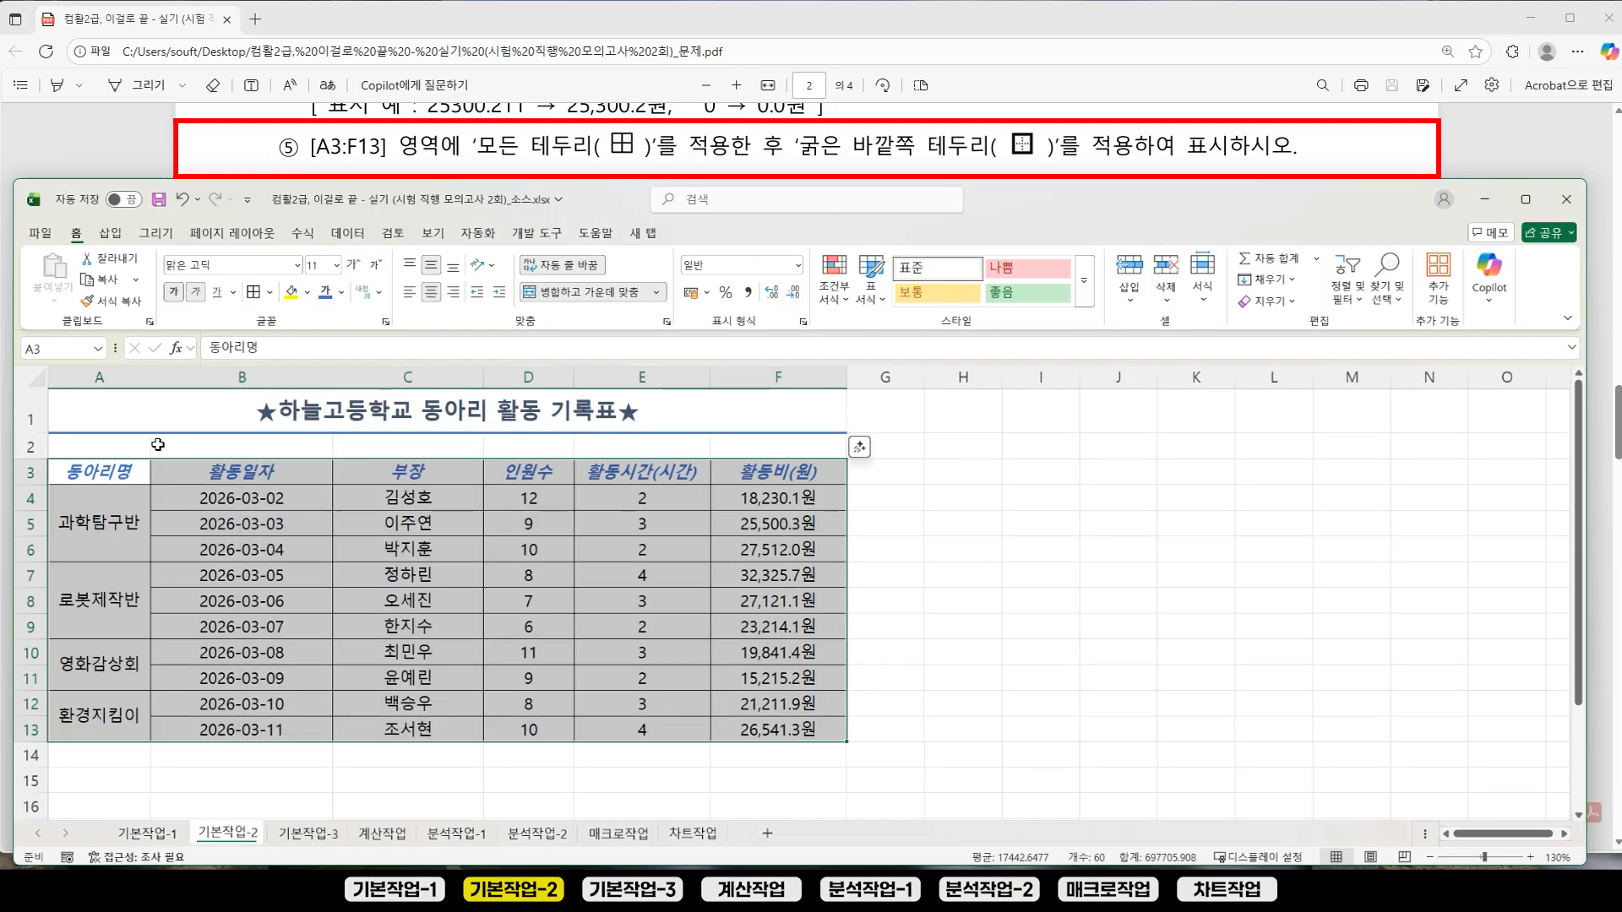
{"action": "left_click", "coordinate": [272, 296]}
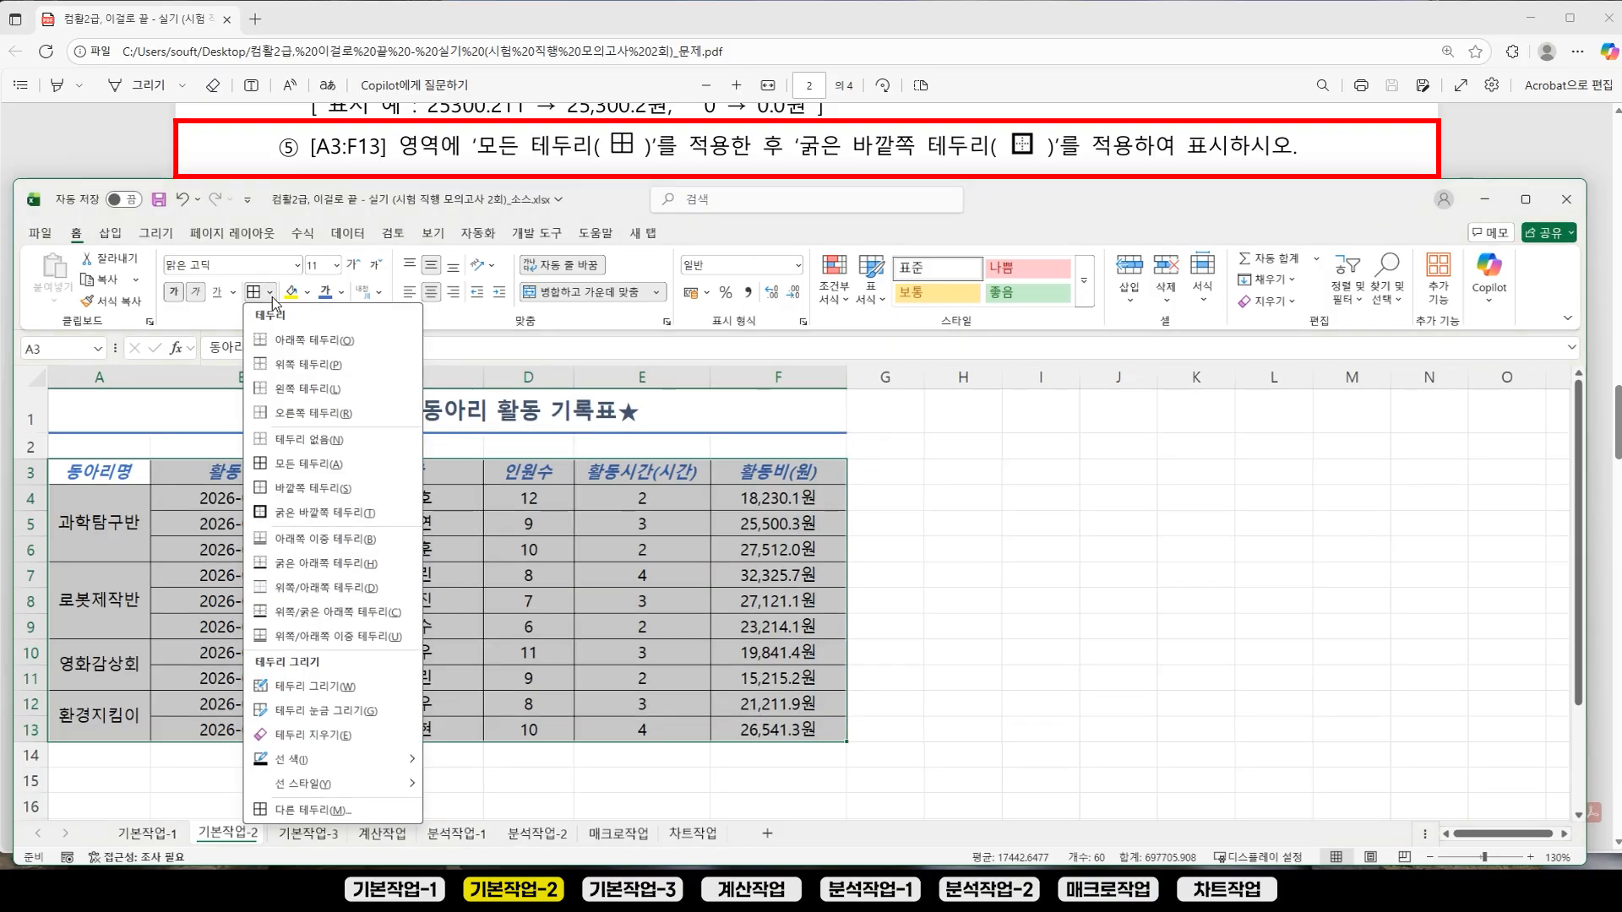
{"action": "left_click", "coordinate": [328, 517]}
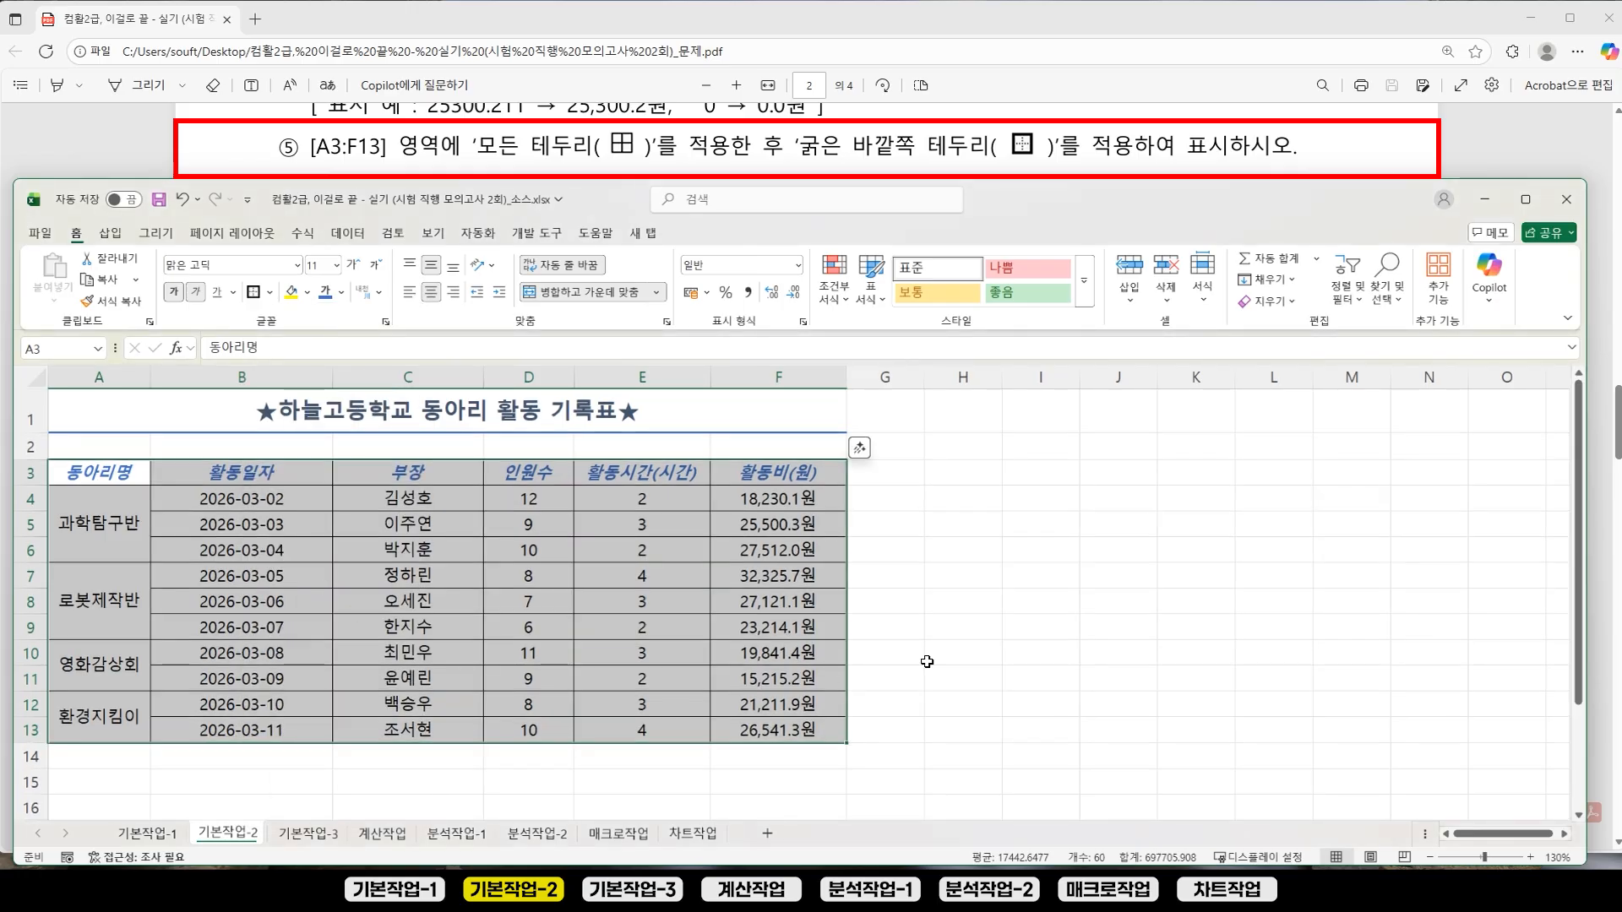
{"action": "left_click", "coordinate": [1052, 503]}
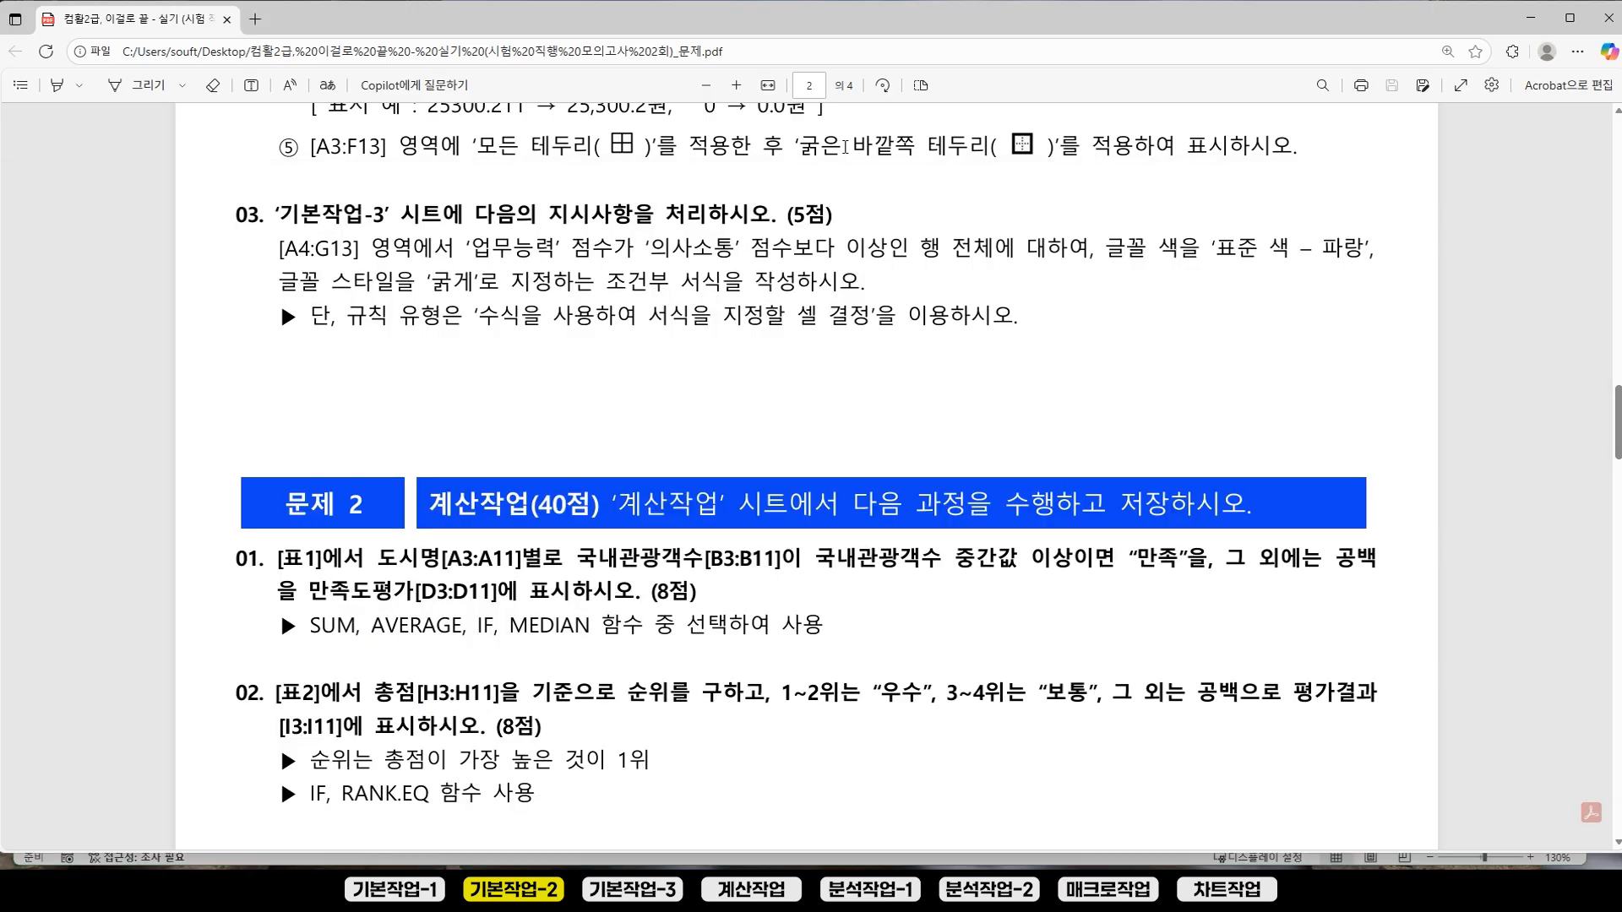
Step: Read question 03 for the 기본작업-3 sheet in the exam PDF
{"action": "left_click", "coordinate": [842, 147]}
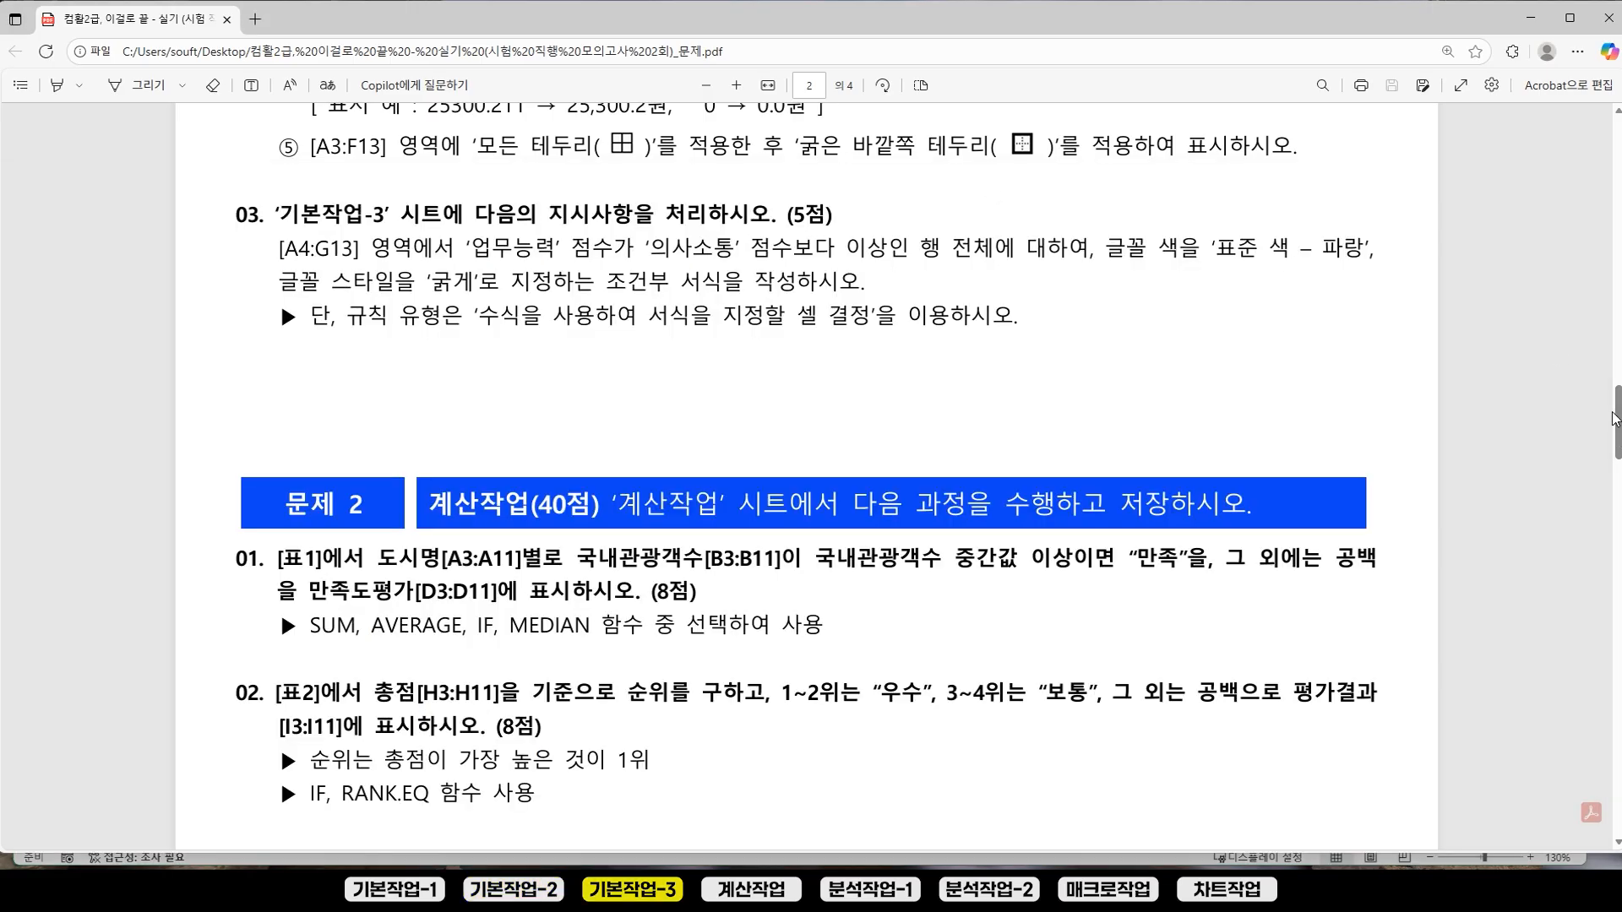
{"action": "scroll", "coordinate": [1617, 422], "scroll_direction": "down", "scroll_amount": 1}
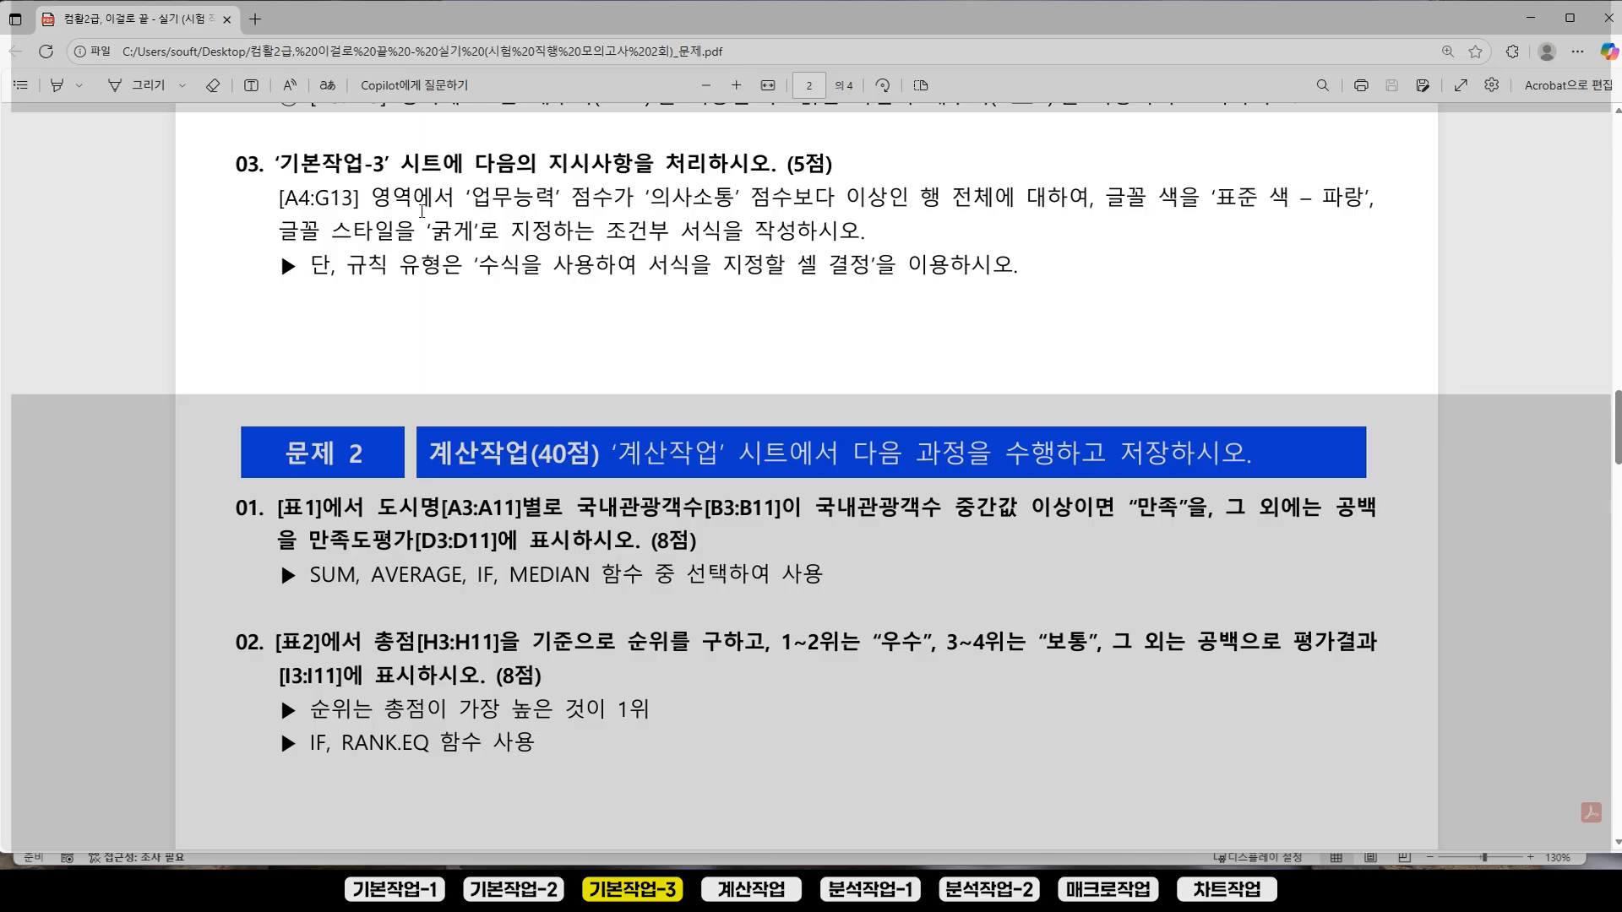
{"action": "left_click_drag", "start_coordinate": [574, 231], "coordinate": [744, 232]}
{"action": "left_click", "coordinate": [714, 327]}
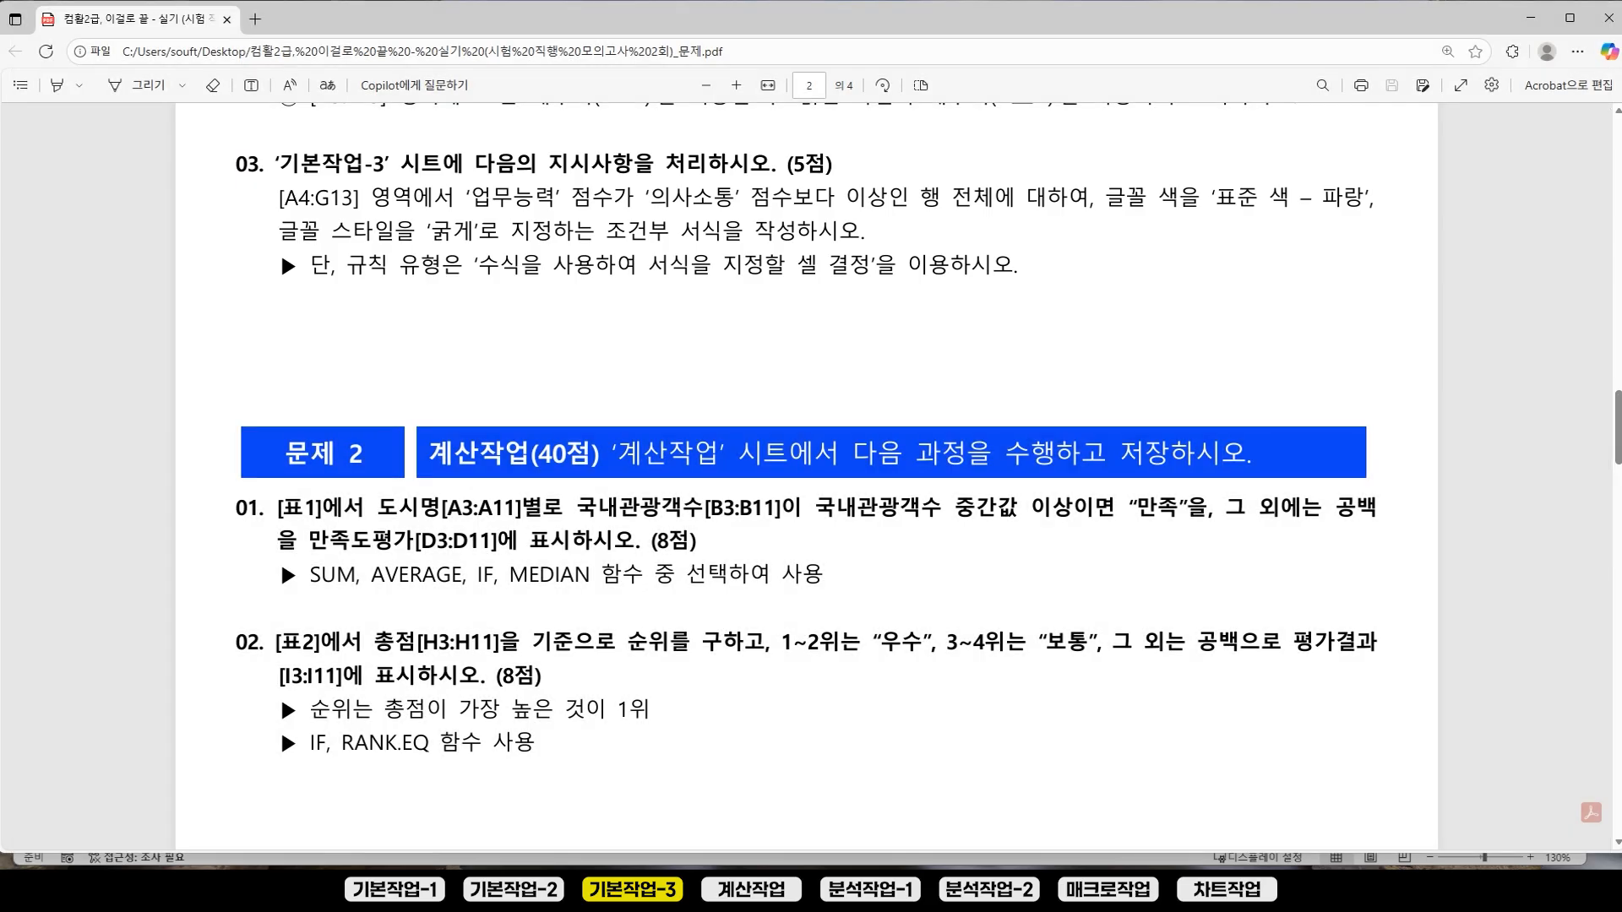
Step: Switch back to Excel, open the 기본작업-3 sheet and enlarge its table beneath the exam question
{"action": "left_click", "coordinate": [1124, 859]}
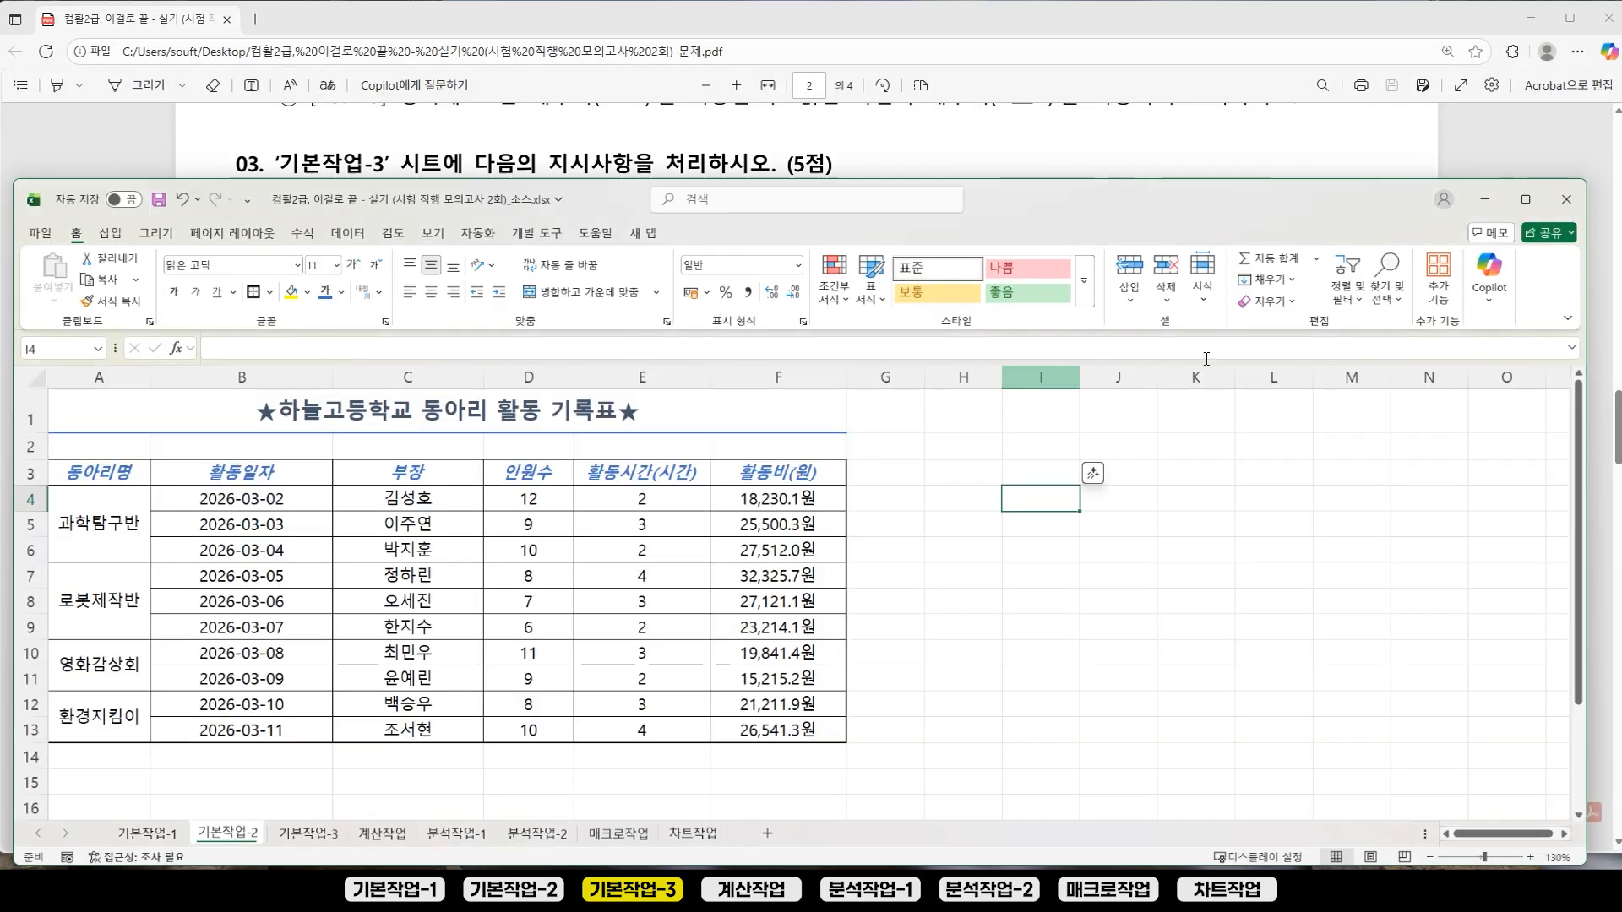
{"action": "left_click", "coordinate": [308, 833]}
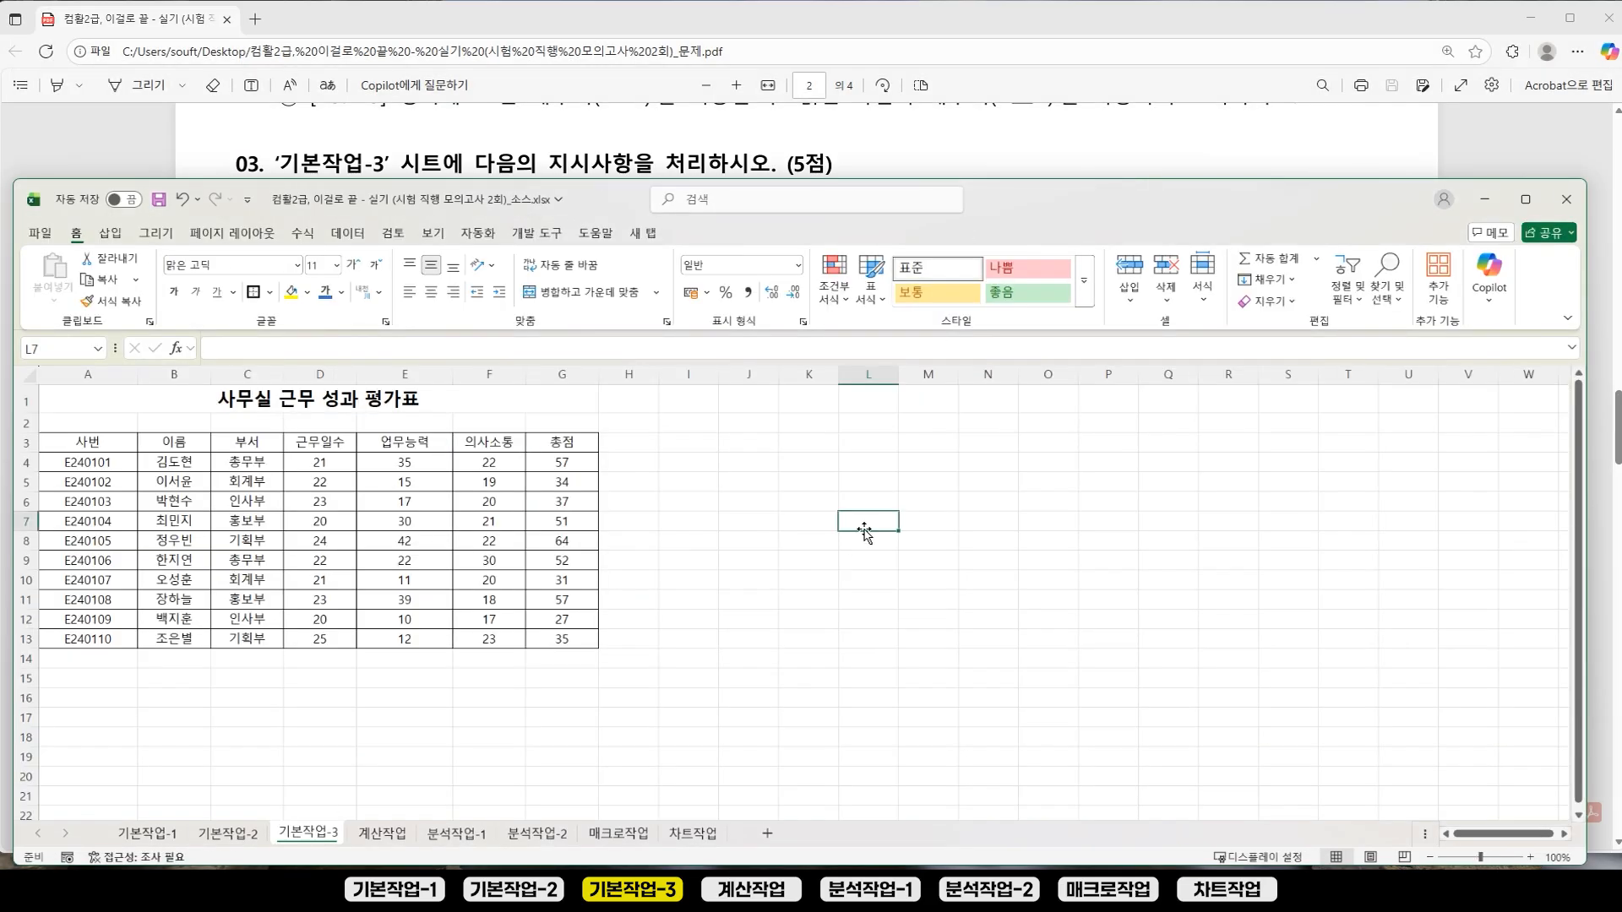
{"action": "scroll", "coordinate": [868, 588], "scroll_direction": "up", "scroll_amount": 3}
{"action": "left_click_drag", "start_coordinate": [990, 180], "coordinate": [1006, 217]}
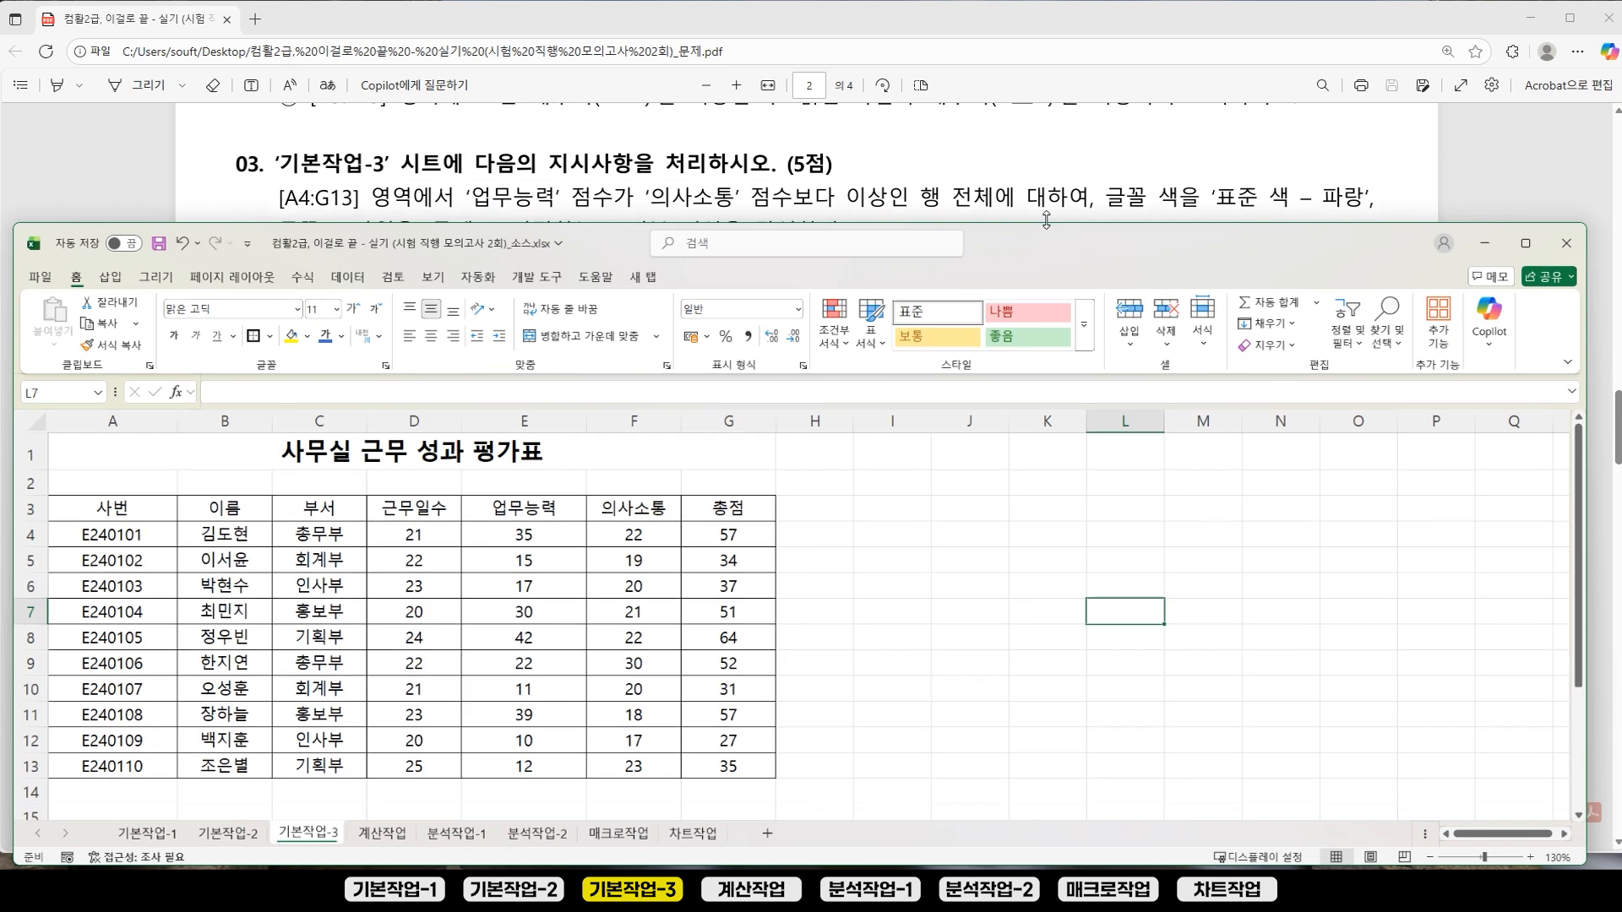
{"action": "left_click", "coordinate": [1022, 613]}
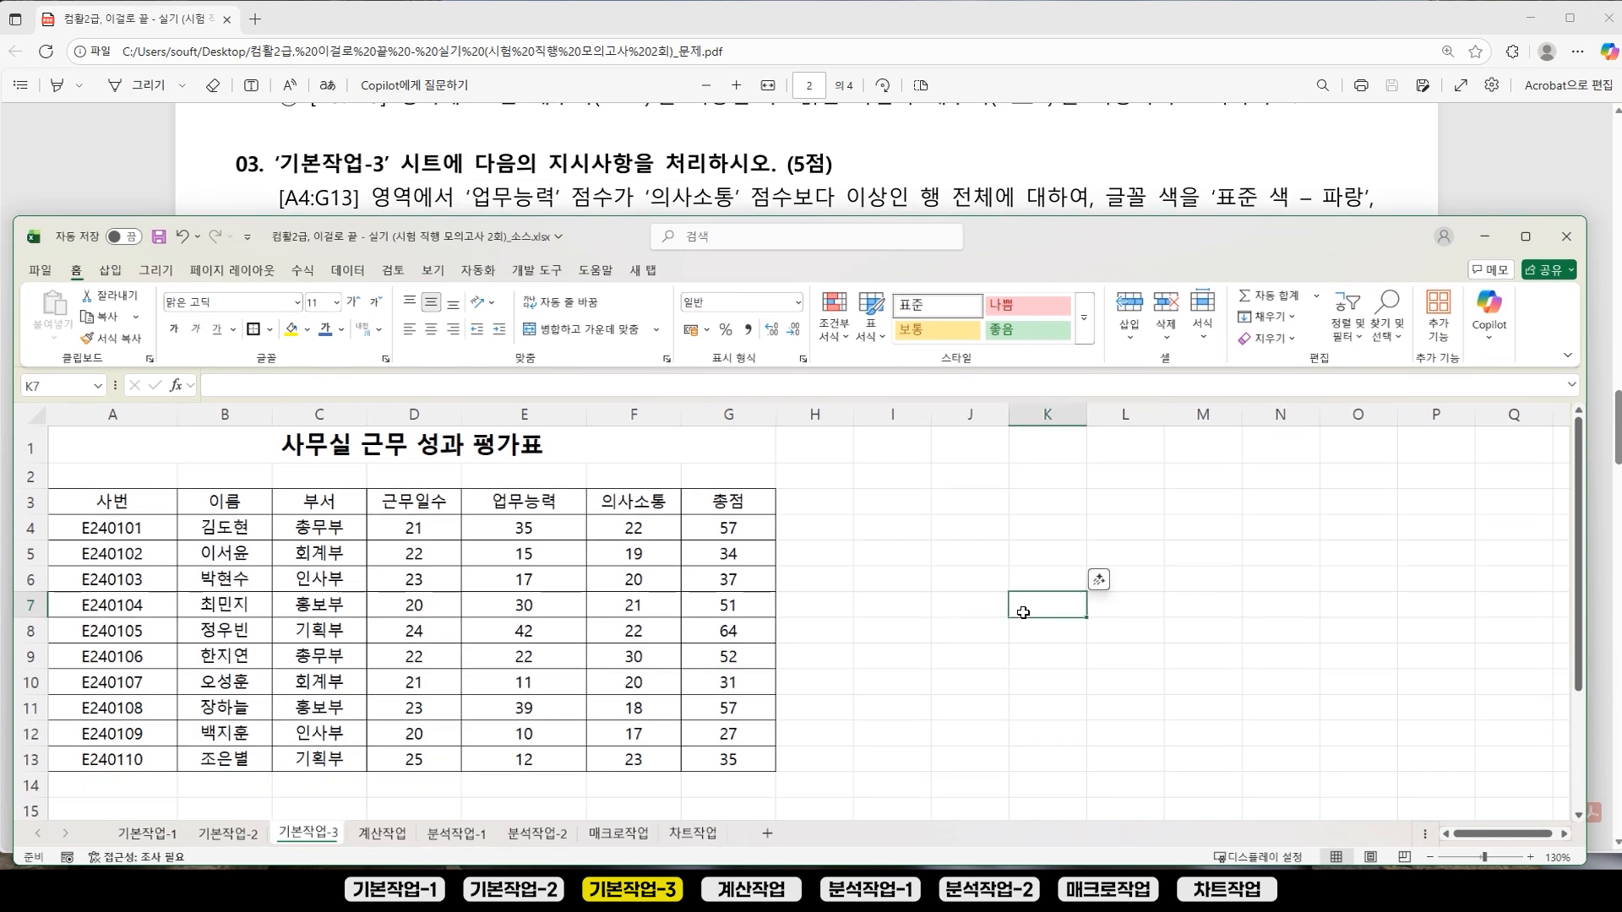
Step: Examine the 업무능력 and 의사소통 columns and compare their scores row by row
{"action": "left_click", "coordinate": [534, 408]}
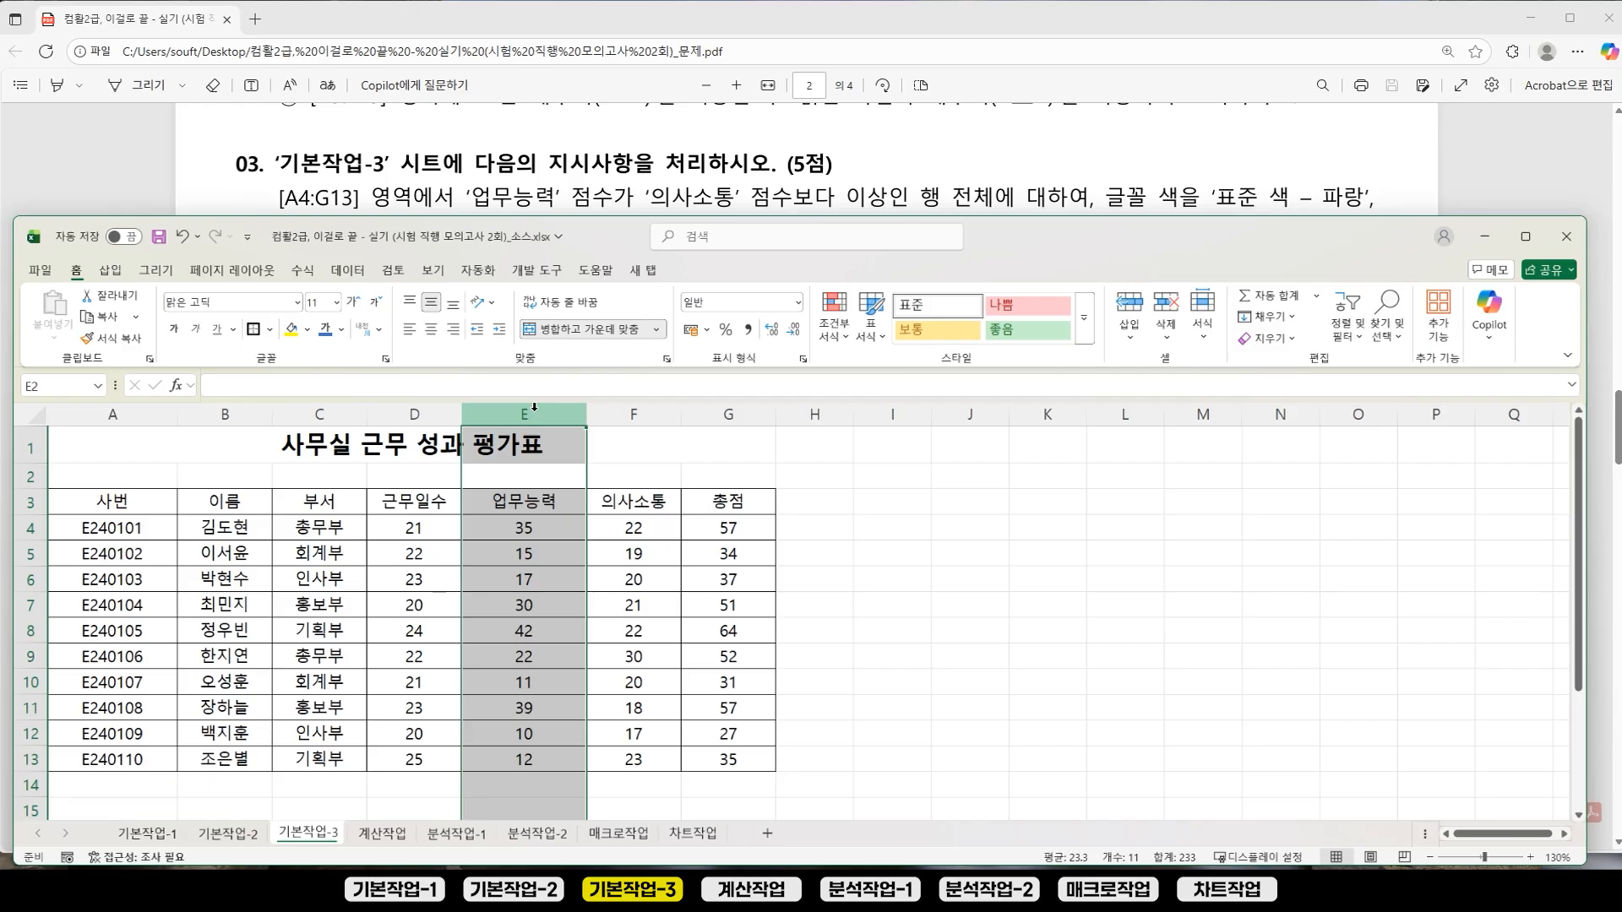
{"action": "left_click", "coordinate": [626, 420]}
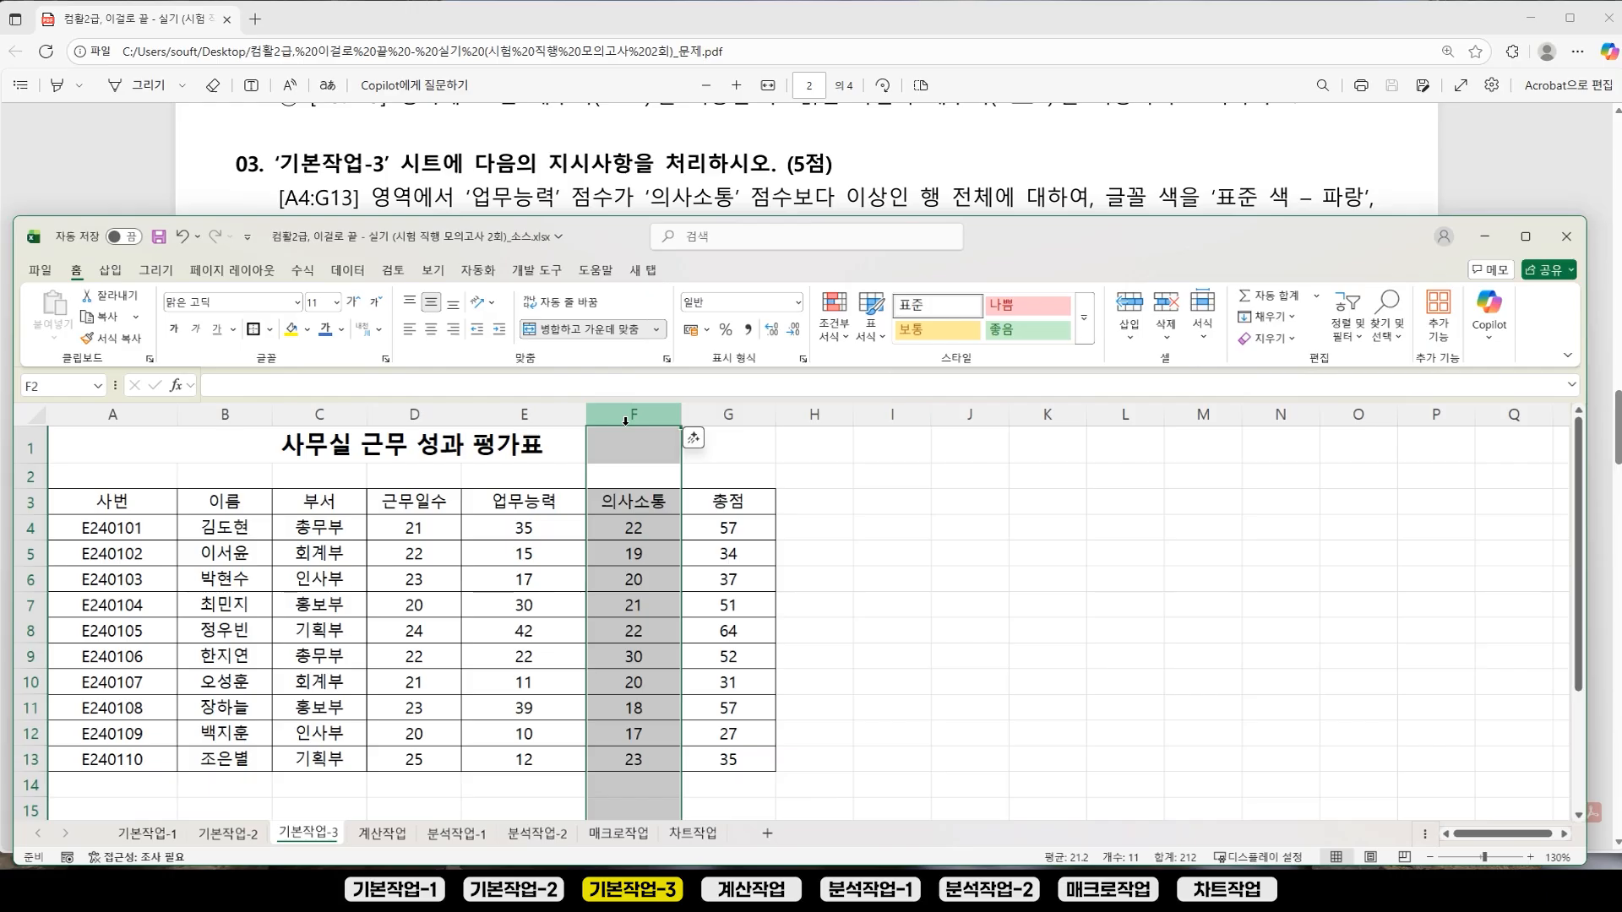
{"action": "left_click", "coordinate": [525, 414]}
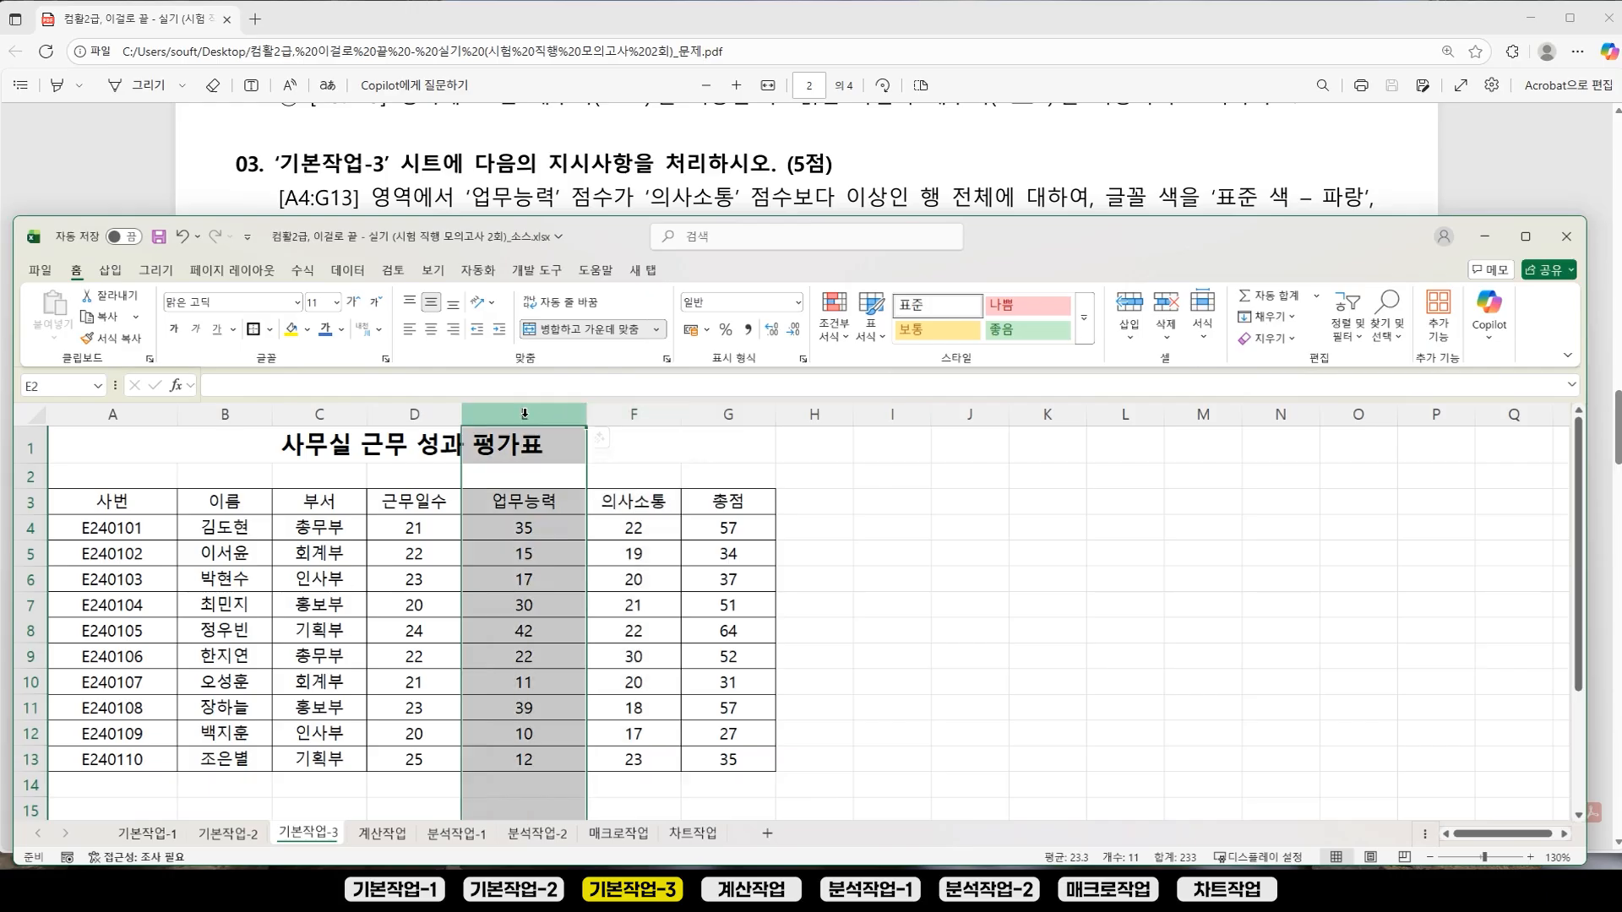
{"action": "left_click", "coordinate": [625, 417]}
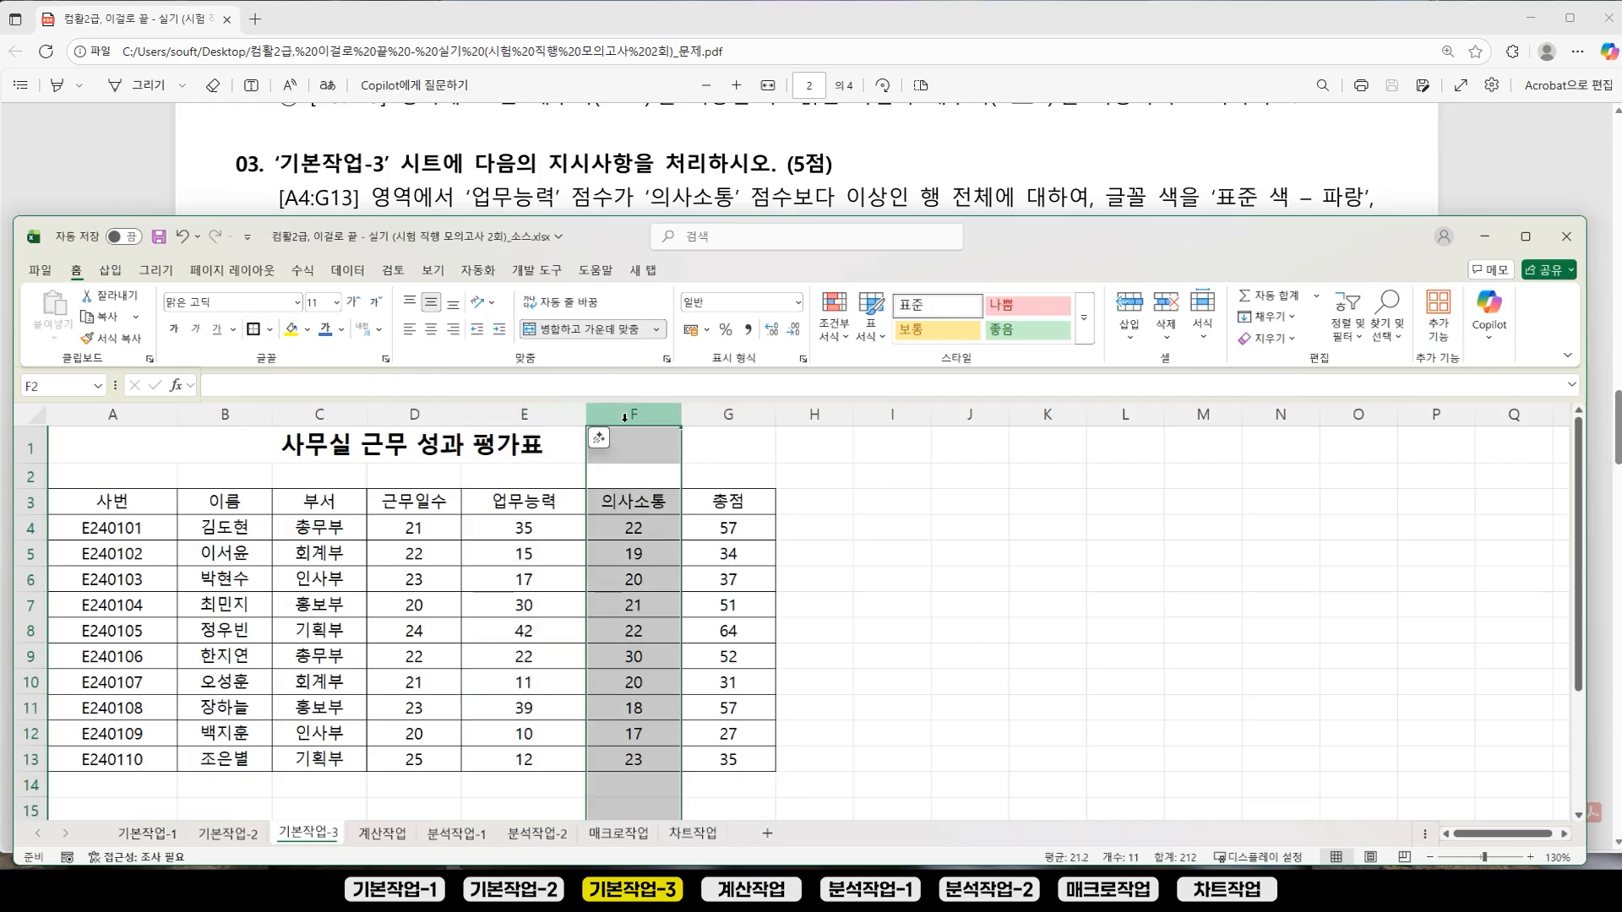
{"action": "left_click_drag", "start_coordinate": [127, 560], "coordinate": [703, 561]}
{"action": "left_click", "coordinate": [710, 633]}
{"action": "left_click_drag", "start_coordinate": [127, 658], "coordinate": [674, 686]}
{"action": "left_click", "coordinate": [706, 687]}
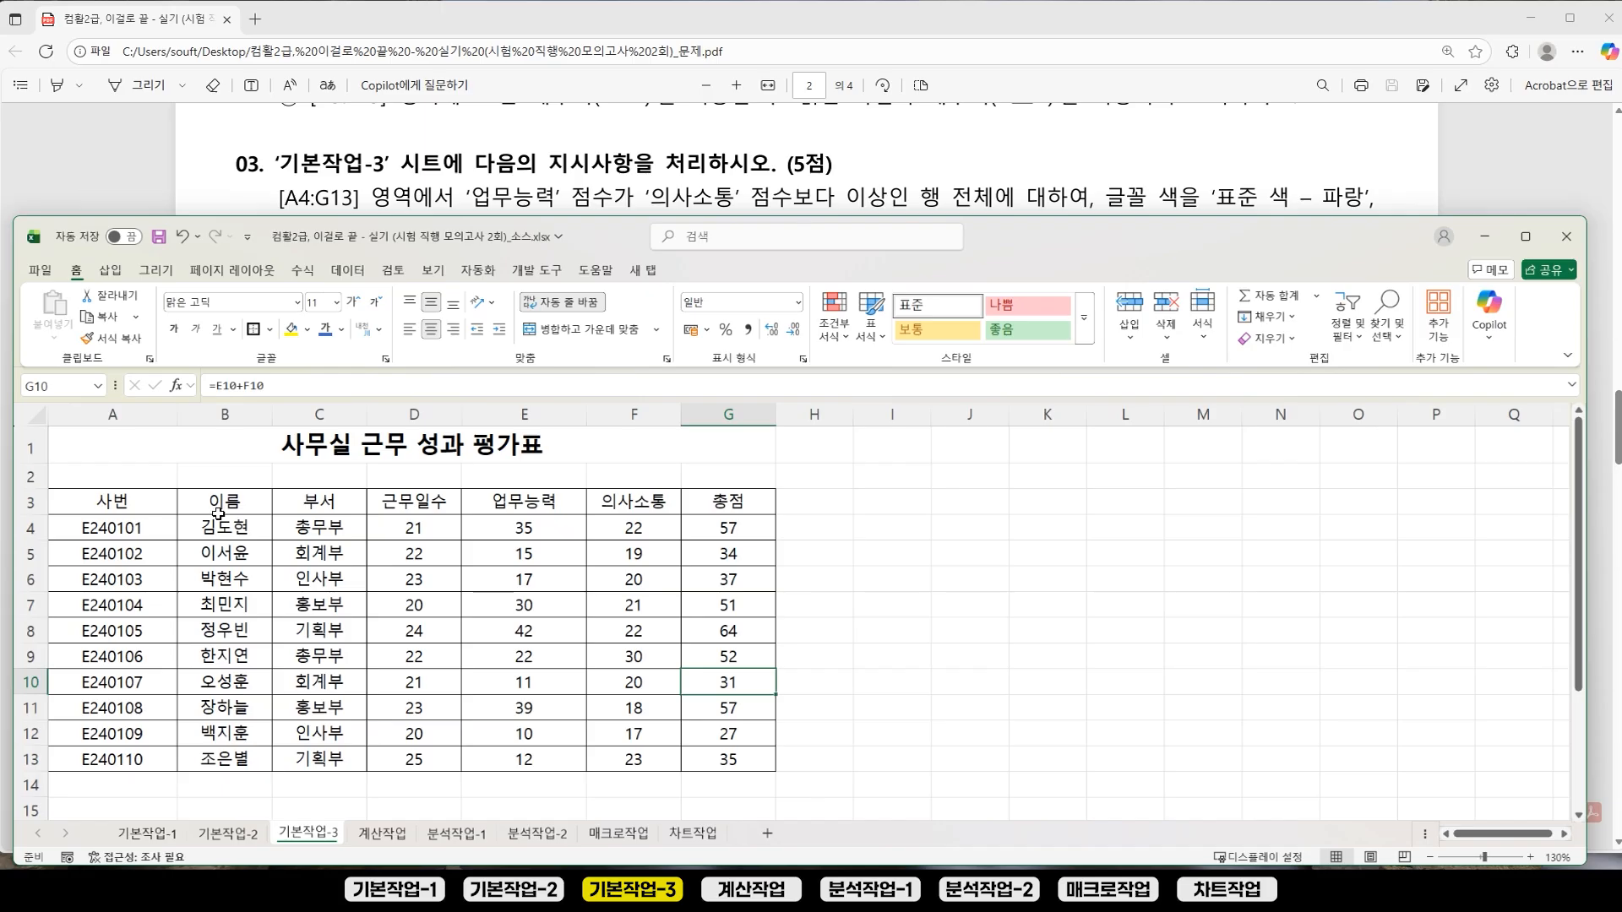
Step: Show the full instructions of question 03, including the rule type condition, above the Excel window
{"action": "left_click", "coordinate": [1081, 207]}
{"action": "scroll", "coordinate": [1088, 207], "scroll_direction": "down", "scroll_amount": 1}
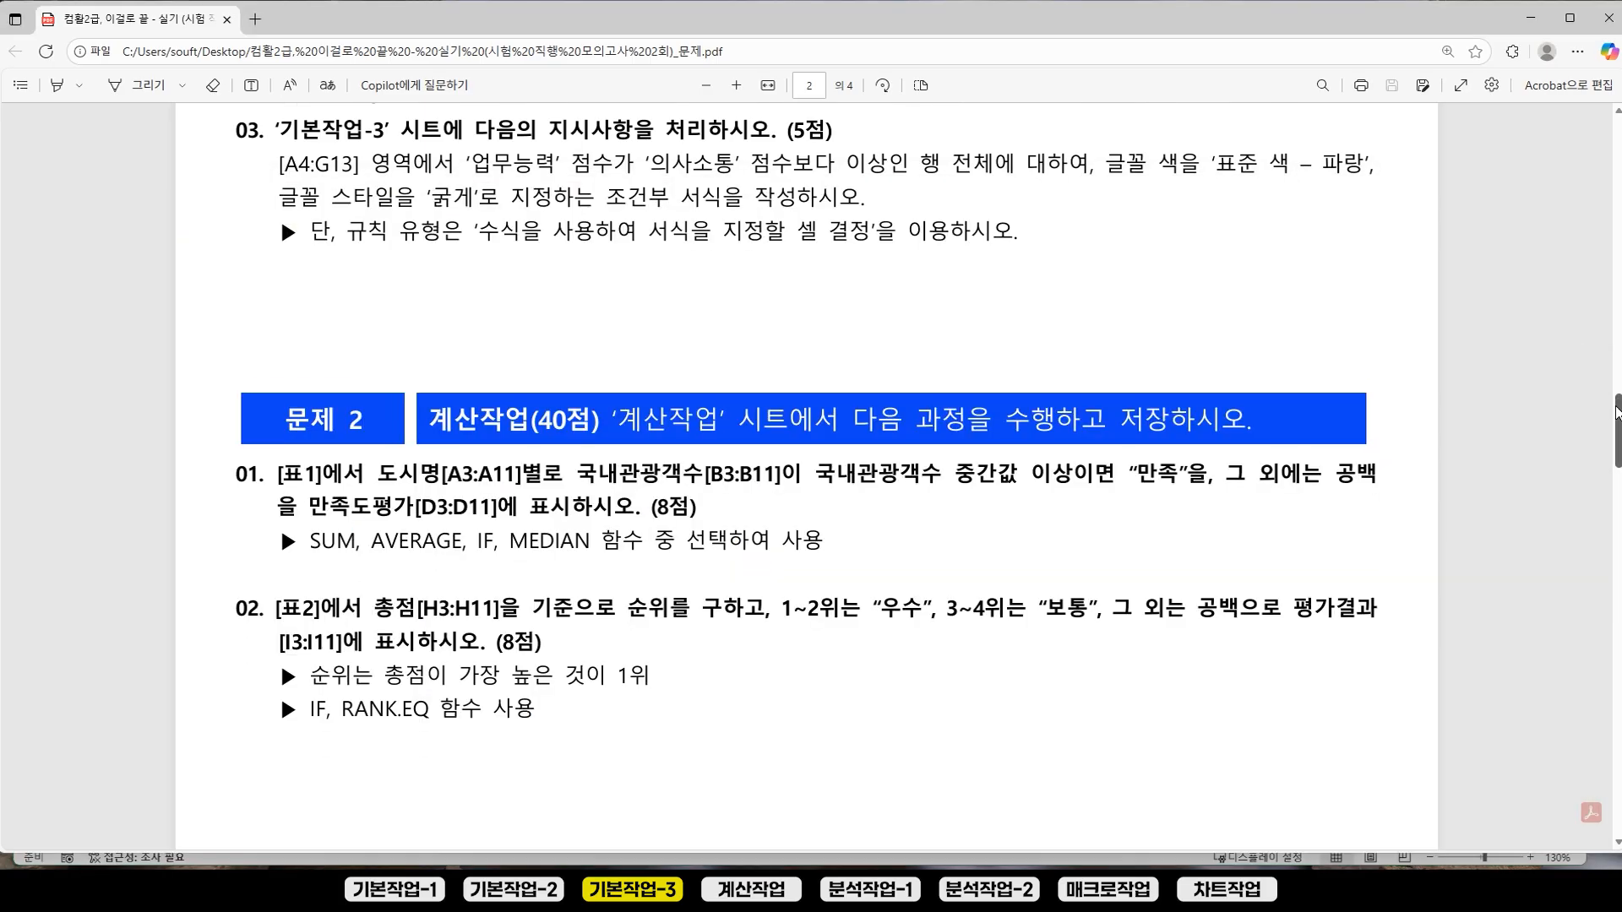
{"action": "left_click", "coordinate": [909, 892]}
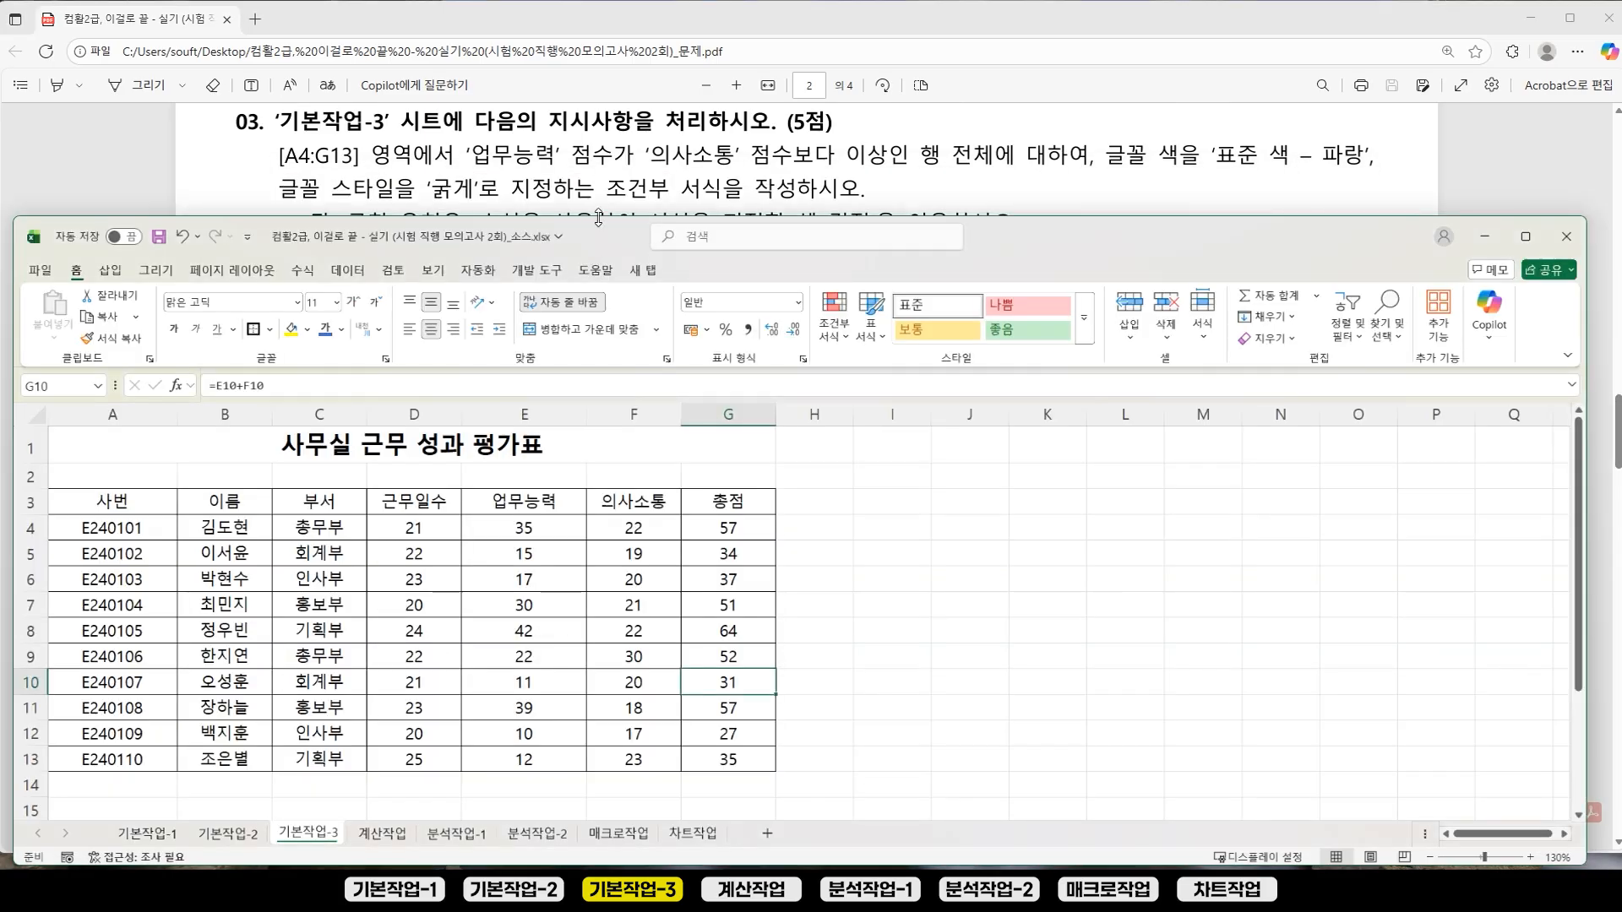
{"action": "left_click_drag", "start_coordinate": [597, 219], "coordinate": [597, 243]}
{"action": "left_click", "coordinate": [1046, 554]}
{"action": "left_click", "coordinate": [995, 532]}
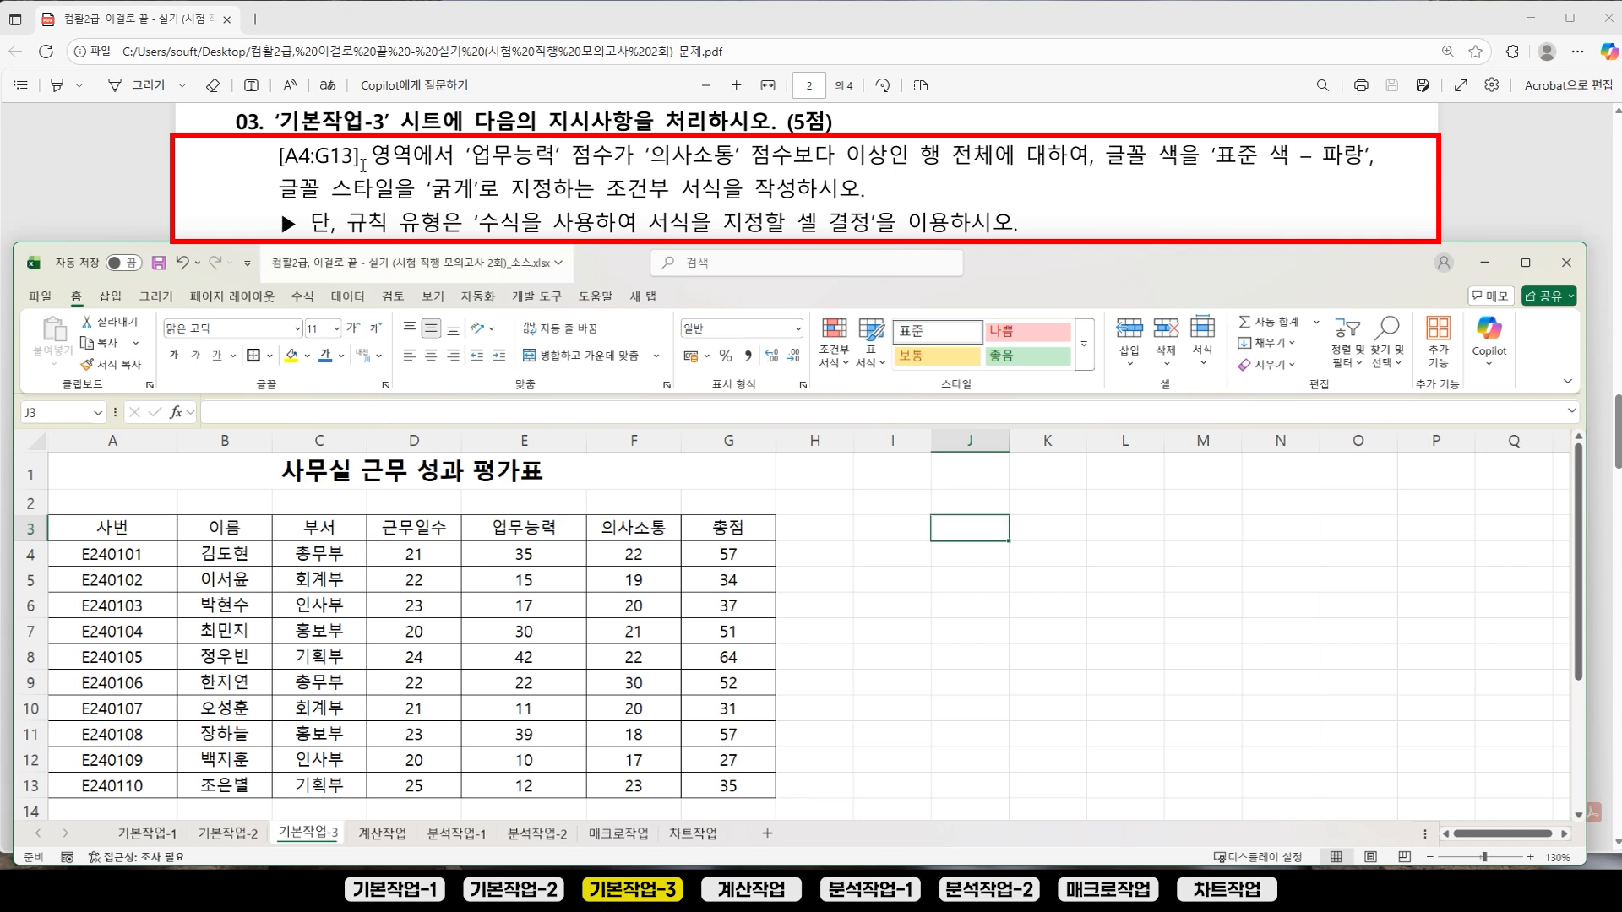
Step: Start a new conditional formatting rule for A4:G13 using the rule type '수식을 사용하여 서식을 지정할 셀 결정'
{"action": "left_click", "coordinate": [38, 530]}
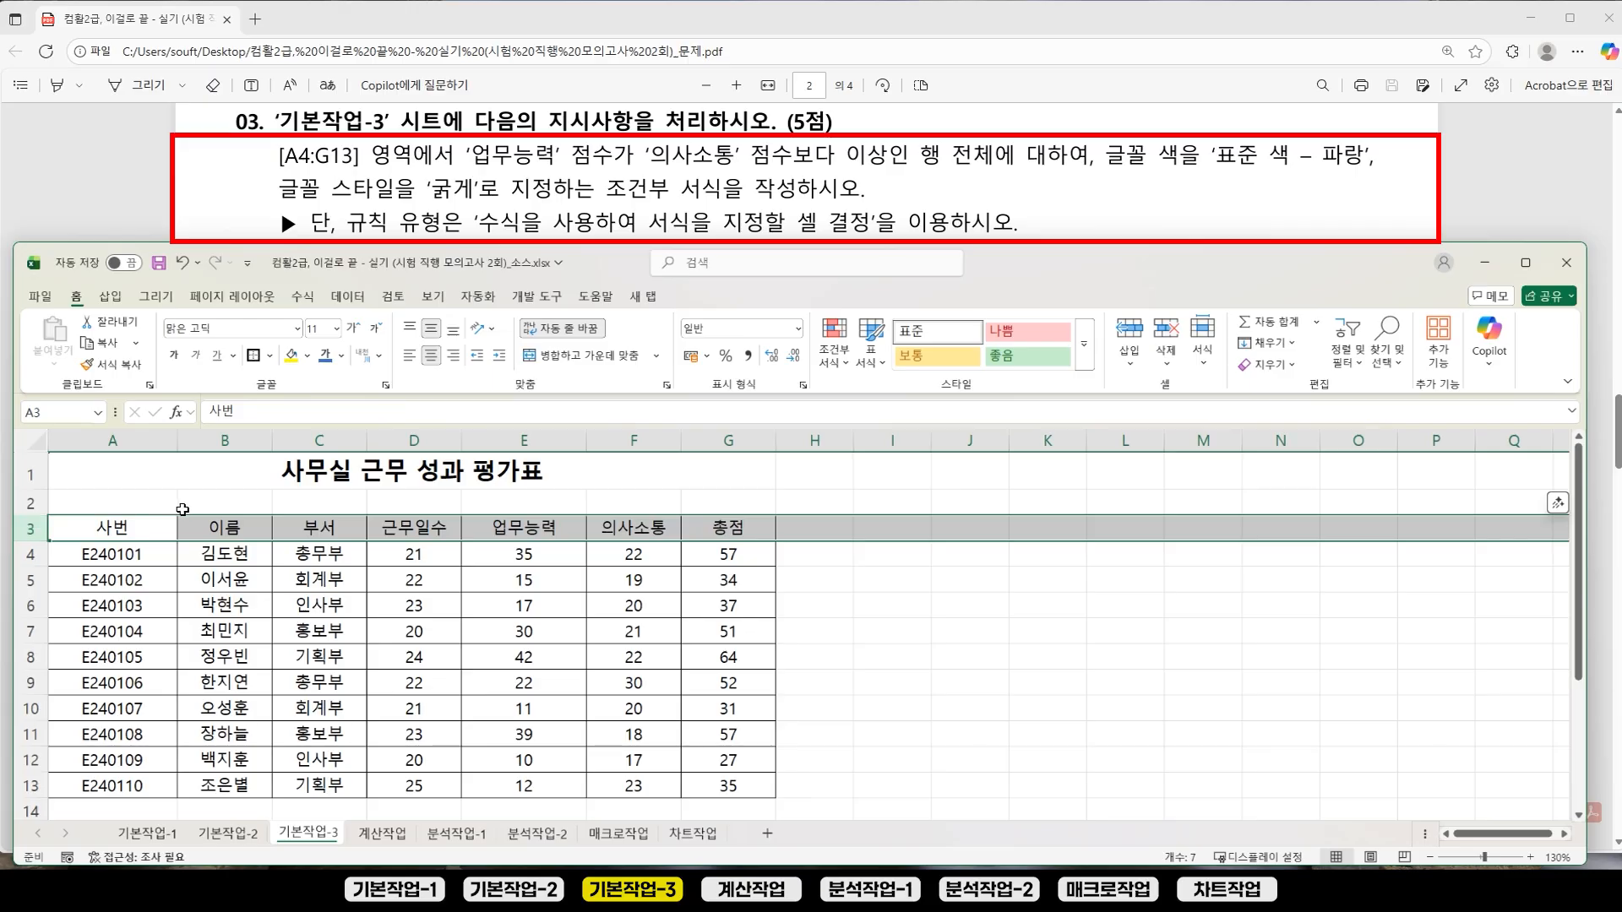
{"action": "left_click_drag", "start_coordinate": [147, 532], "coordinate": [731, 781]}
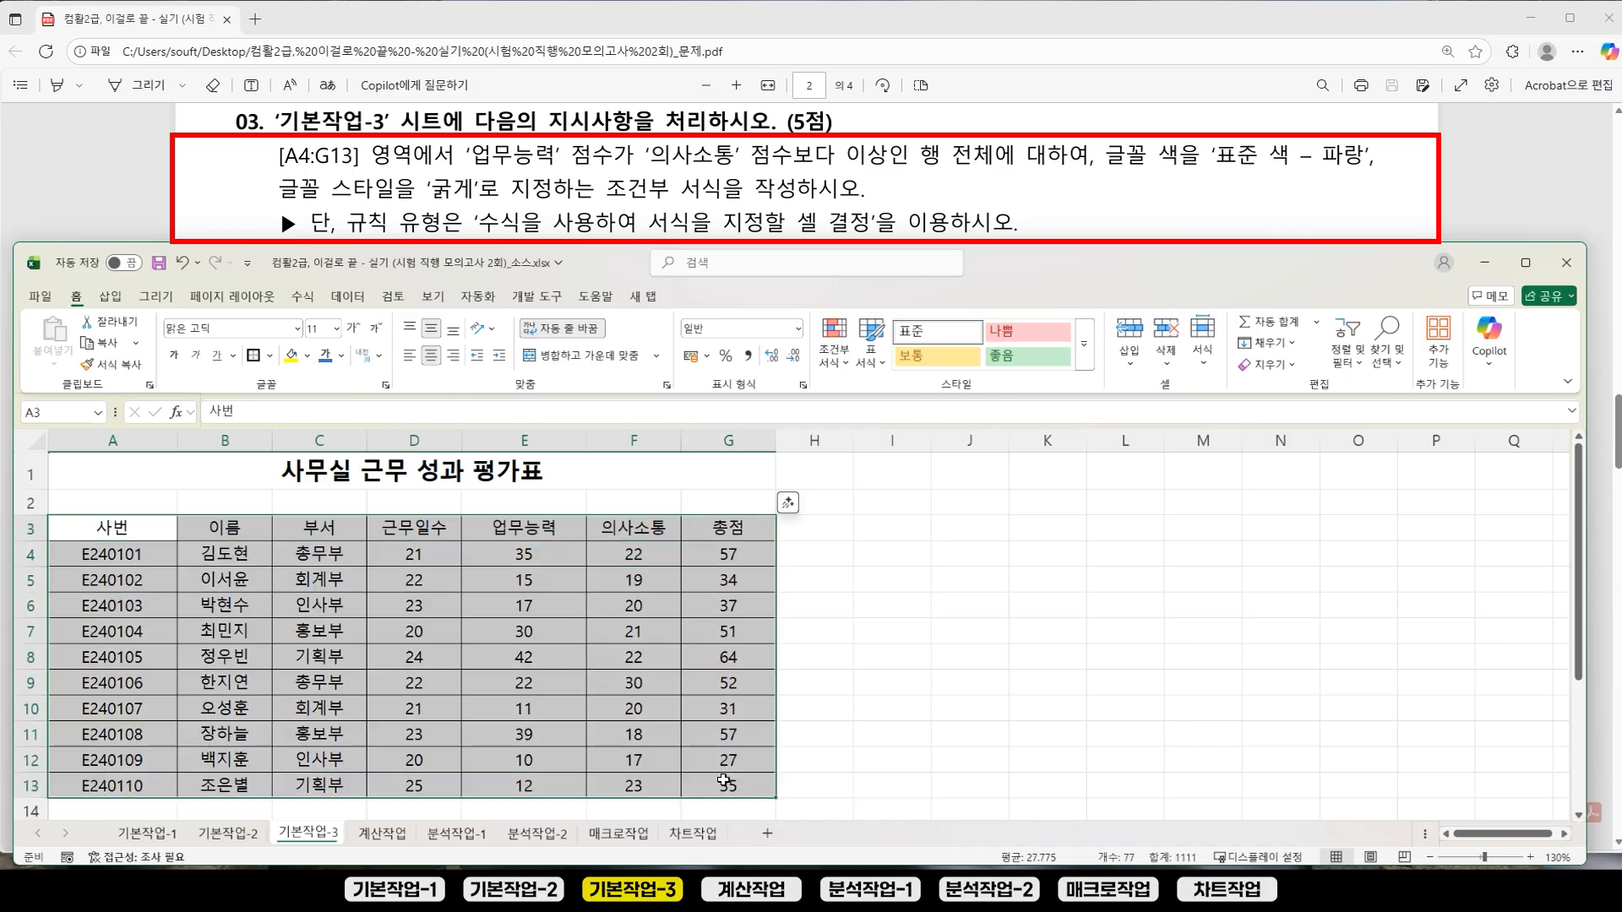
{"action": "left_click", "coordinate": [32, 554]}
{"action": "left_click_drag", "start_coordinate": [89, 556], "coordinate": [740, 780]}
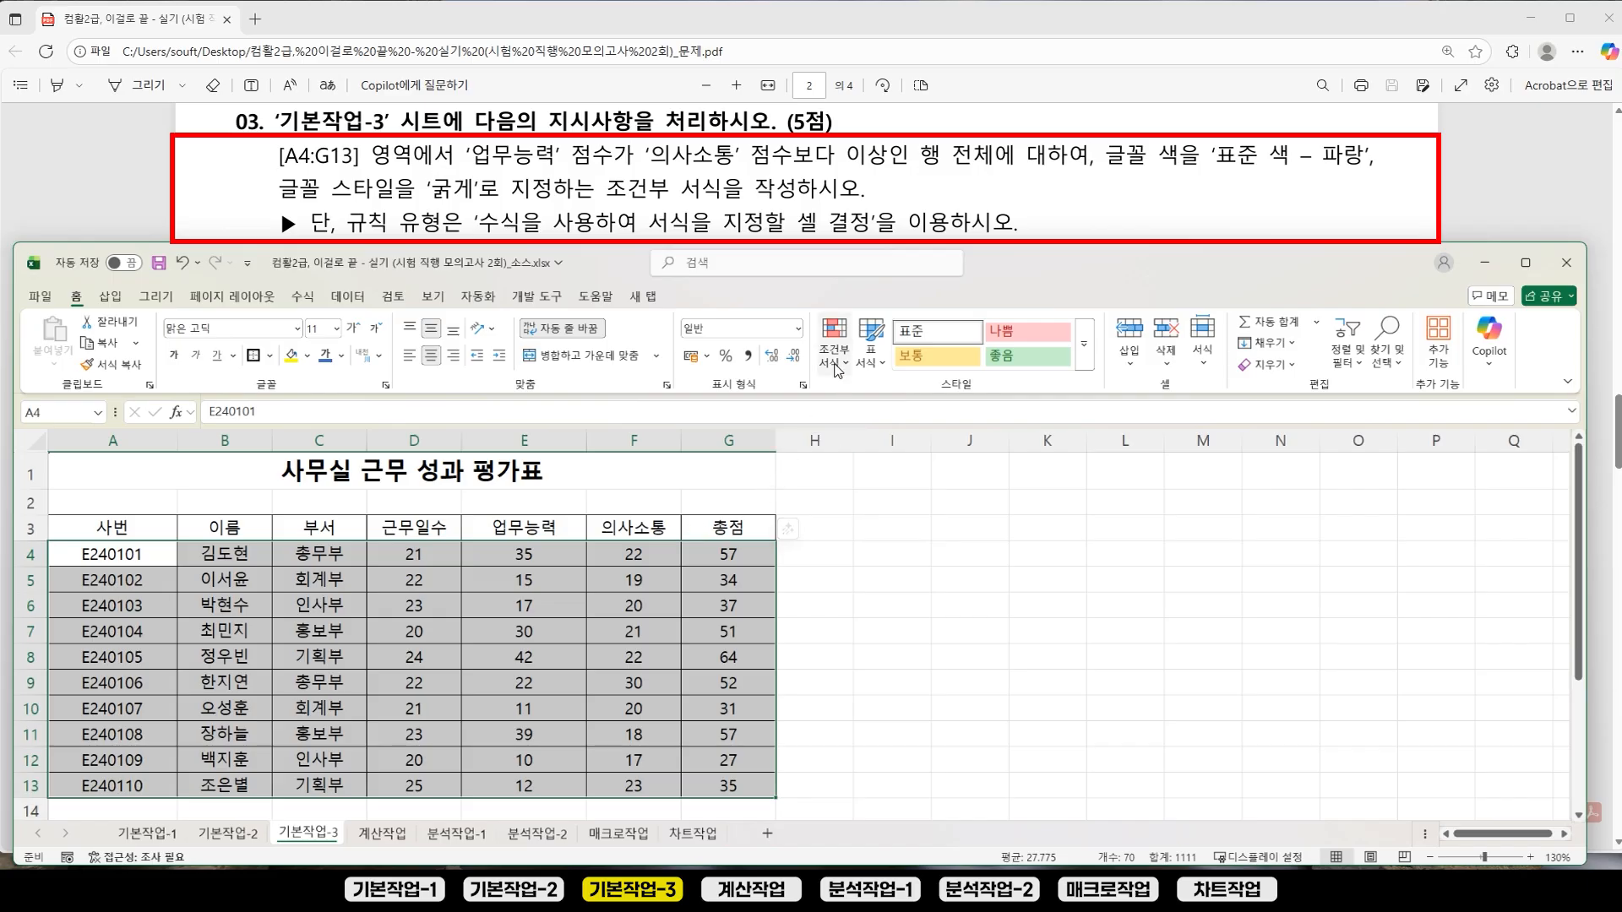
{"action": "left_click", "coordinate": [835, 369]}
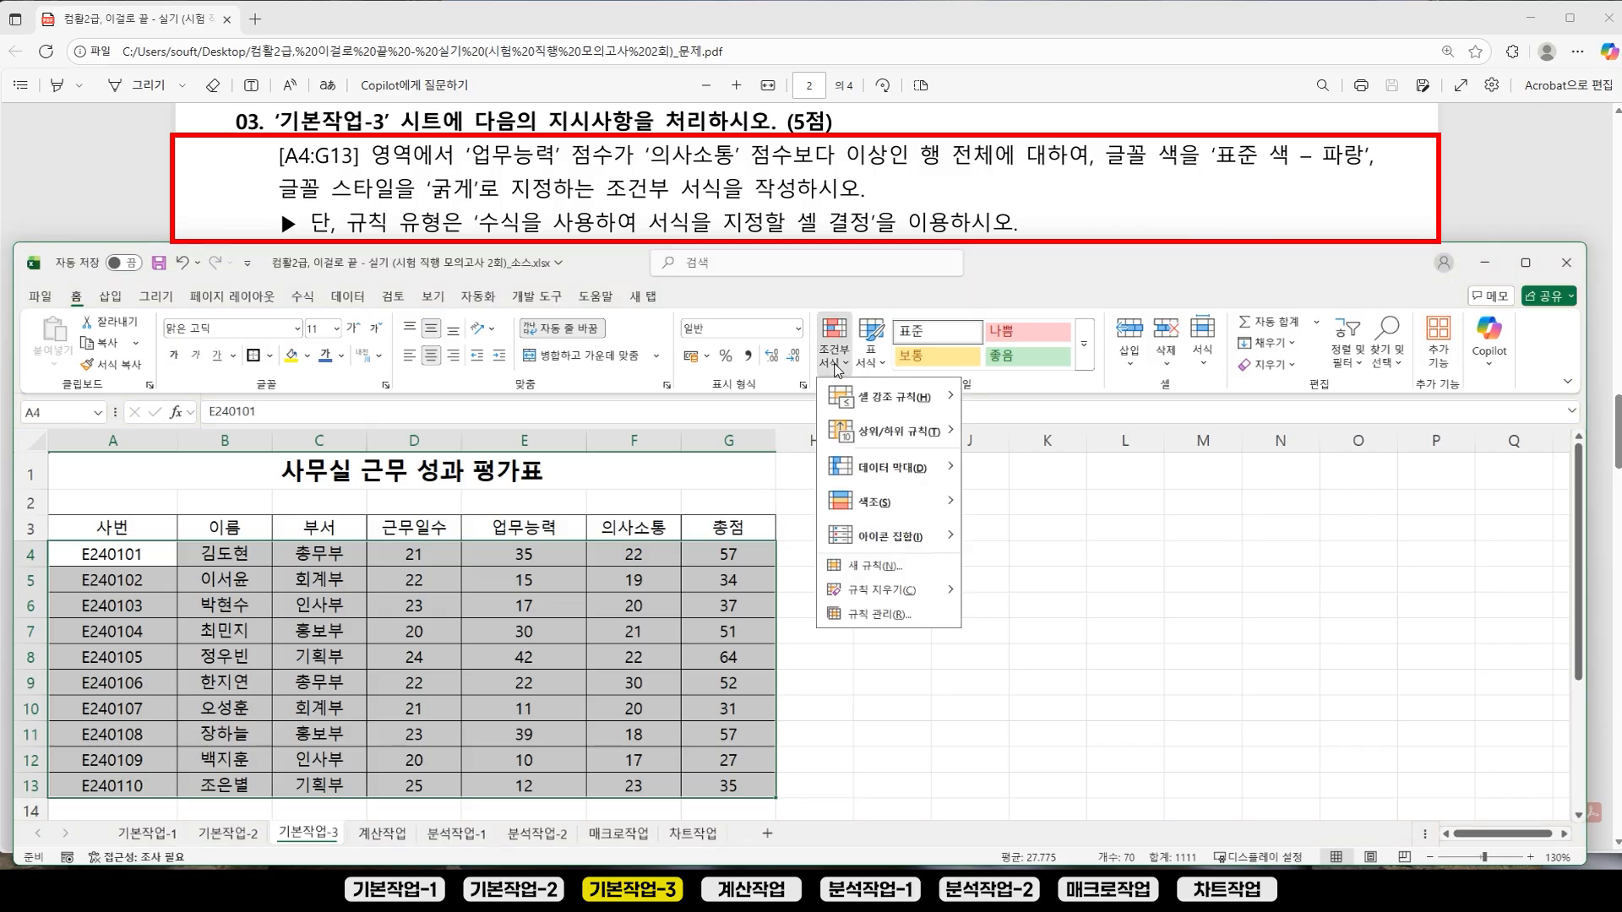
{"action": "left_click", "coordinate": [919, 576]}
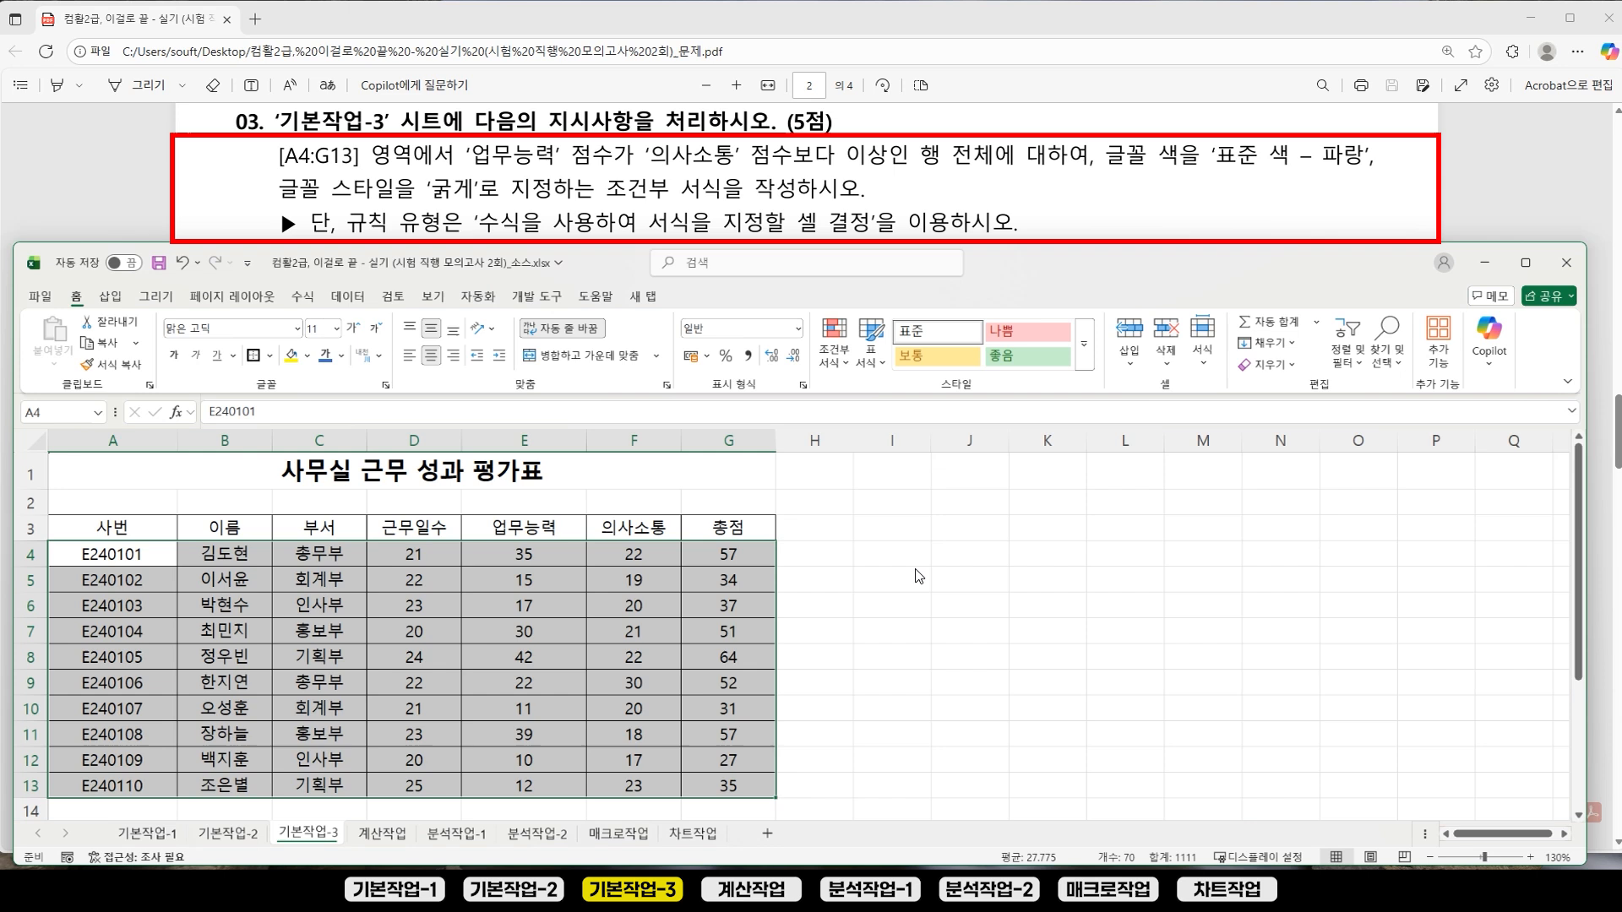
{"action": "left_click_drag", "start_coordinate": [1000, 374], "coordinate": [938, 286]}
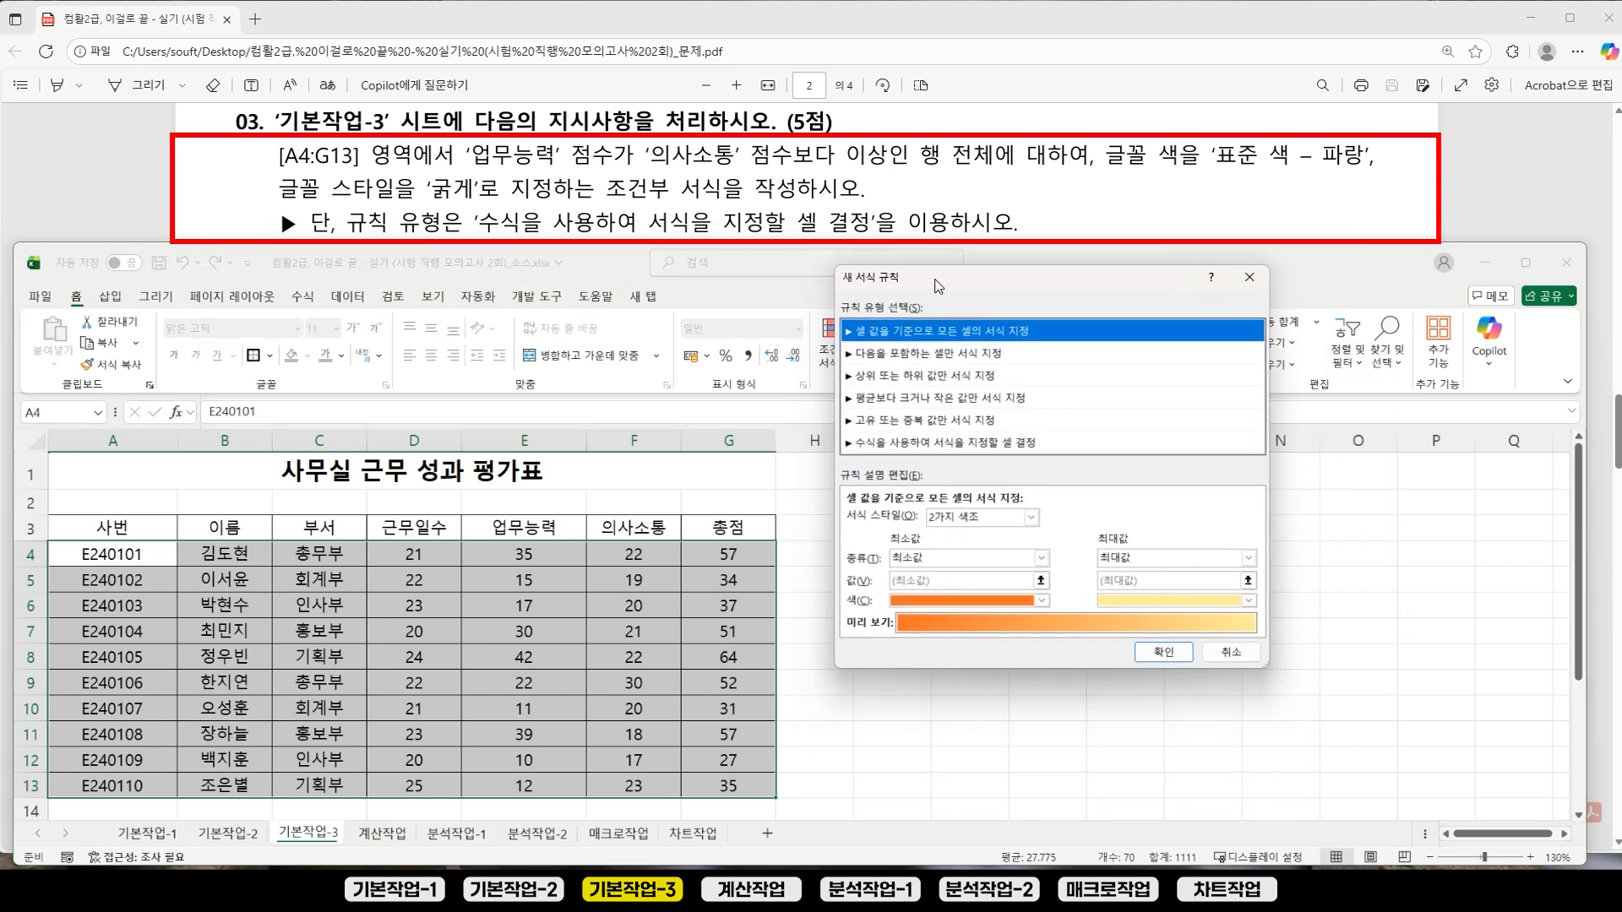
{"action": "left_click", "coordinate": [884, 446]}
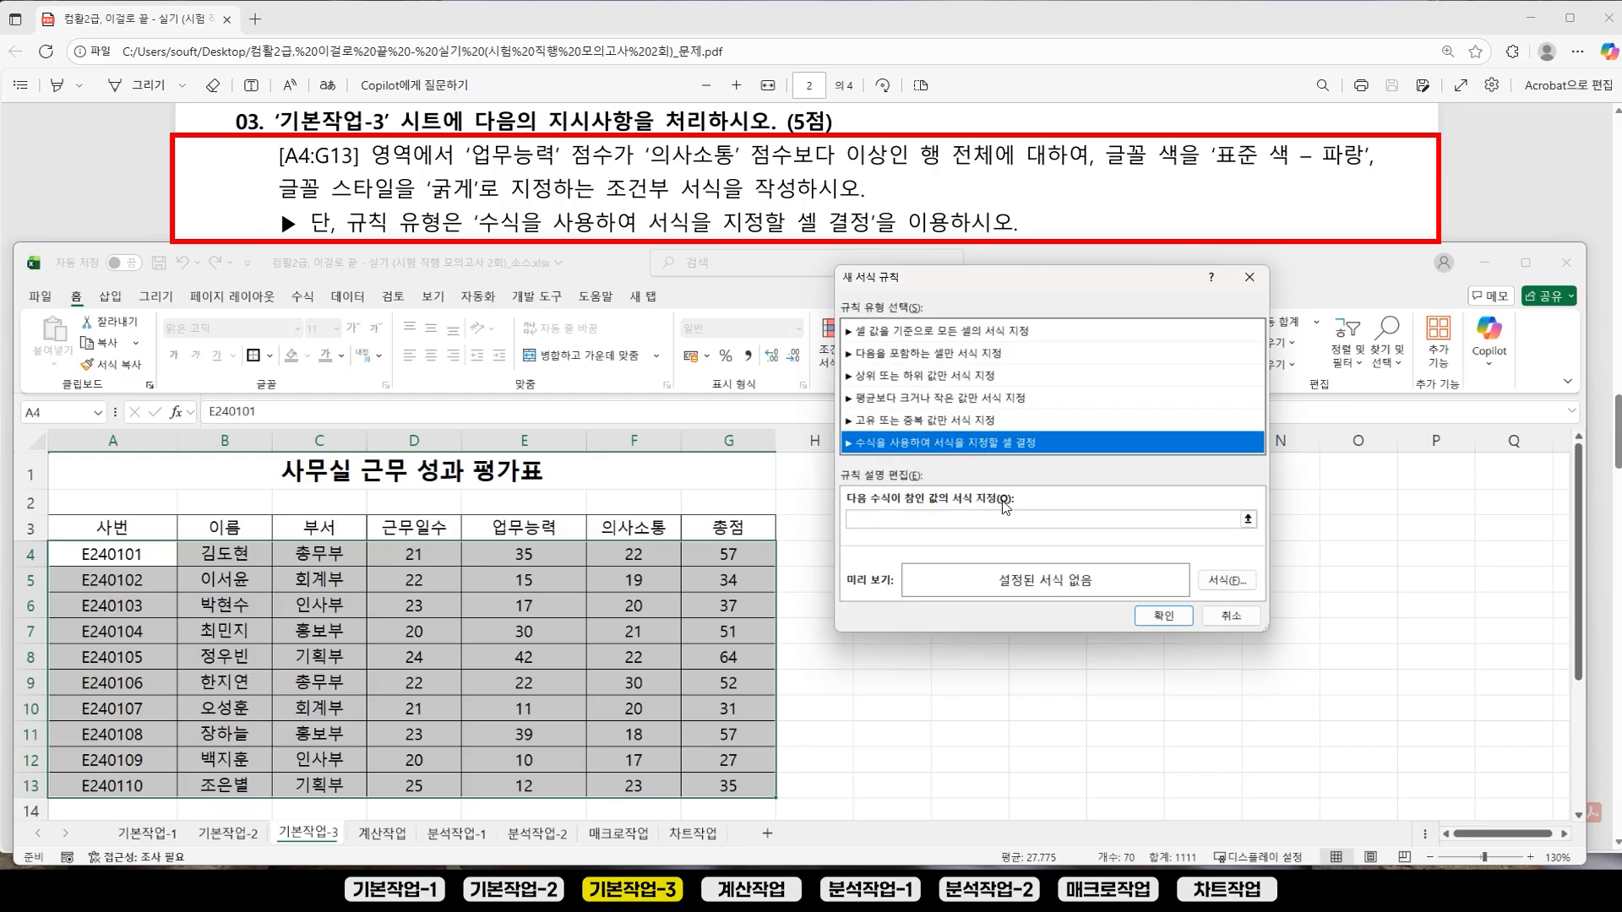
Step: Enter the rule formula =$E4>=$F4, fixing only the columns of the 업무능력 and 의사소통 references
{"action": "left_click", "coordinate": [875, 521]}
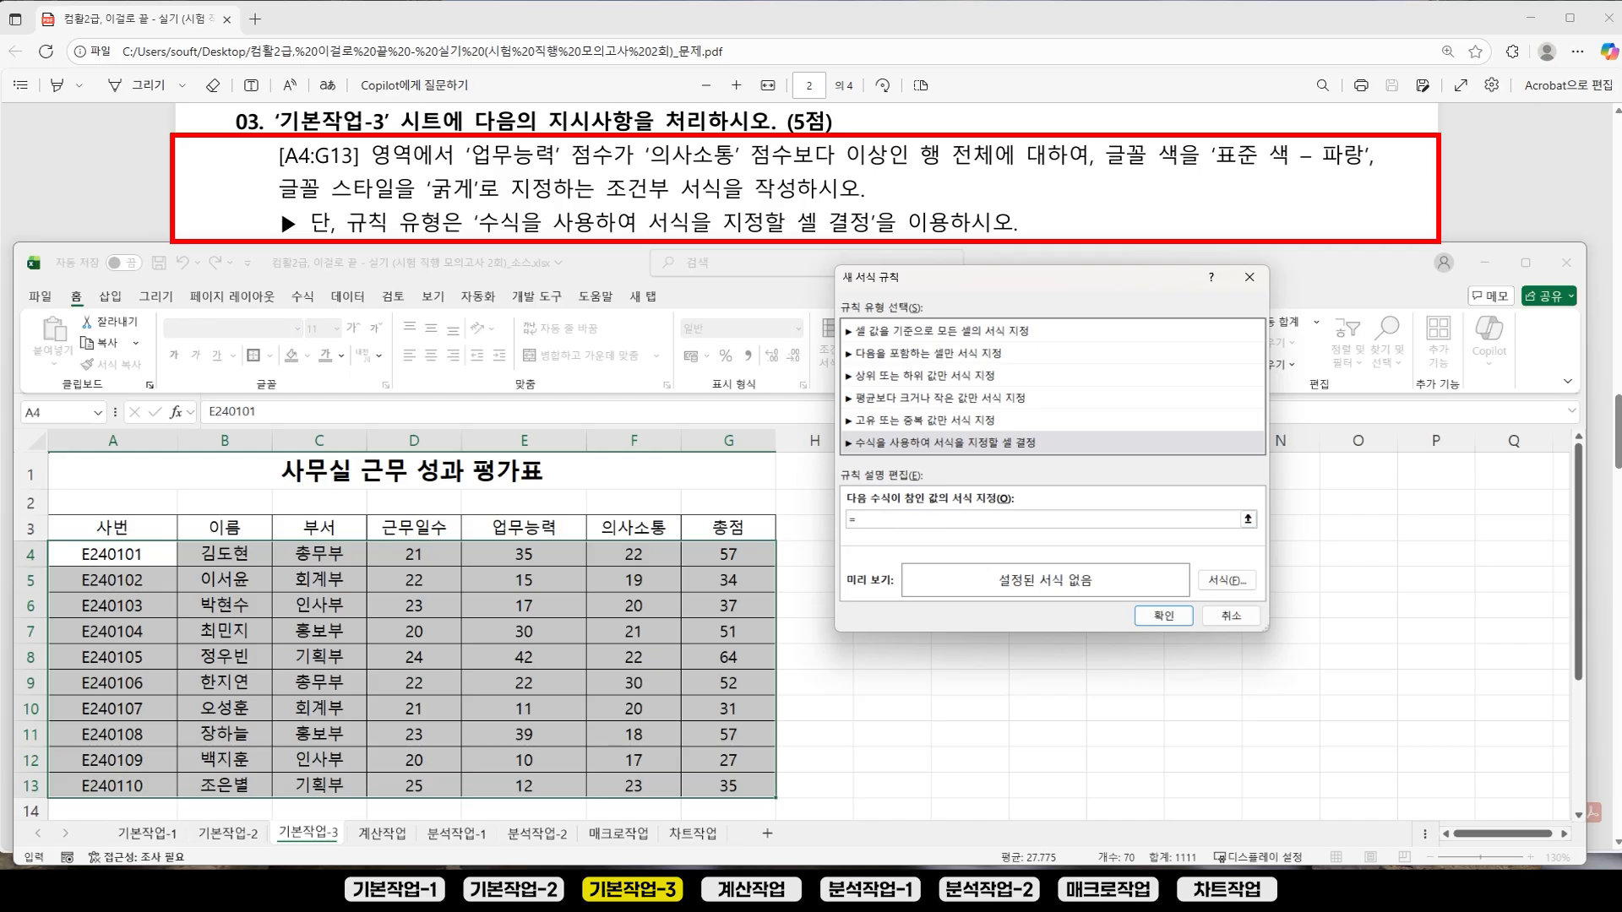
{"action": "left_click_drag", "start_coordinate": [1006, 276], "coordinate": [968, 270]}
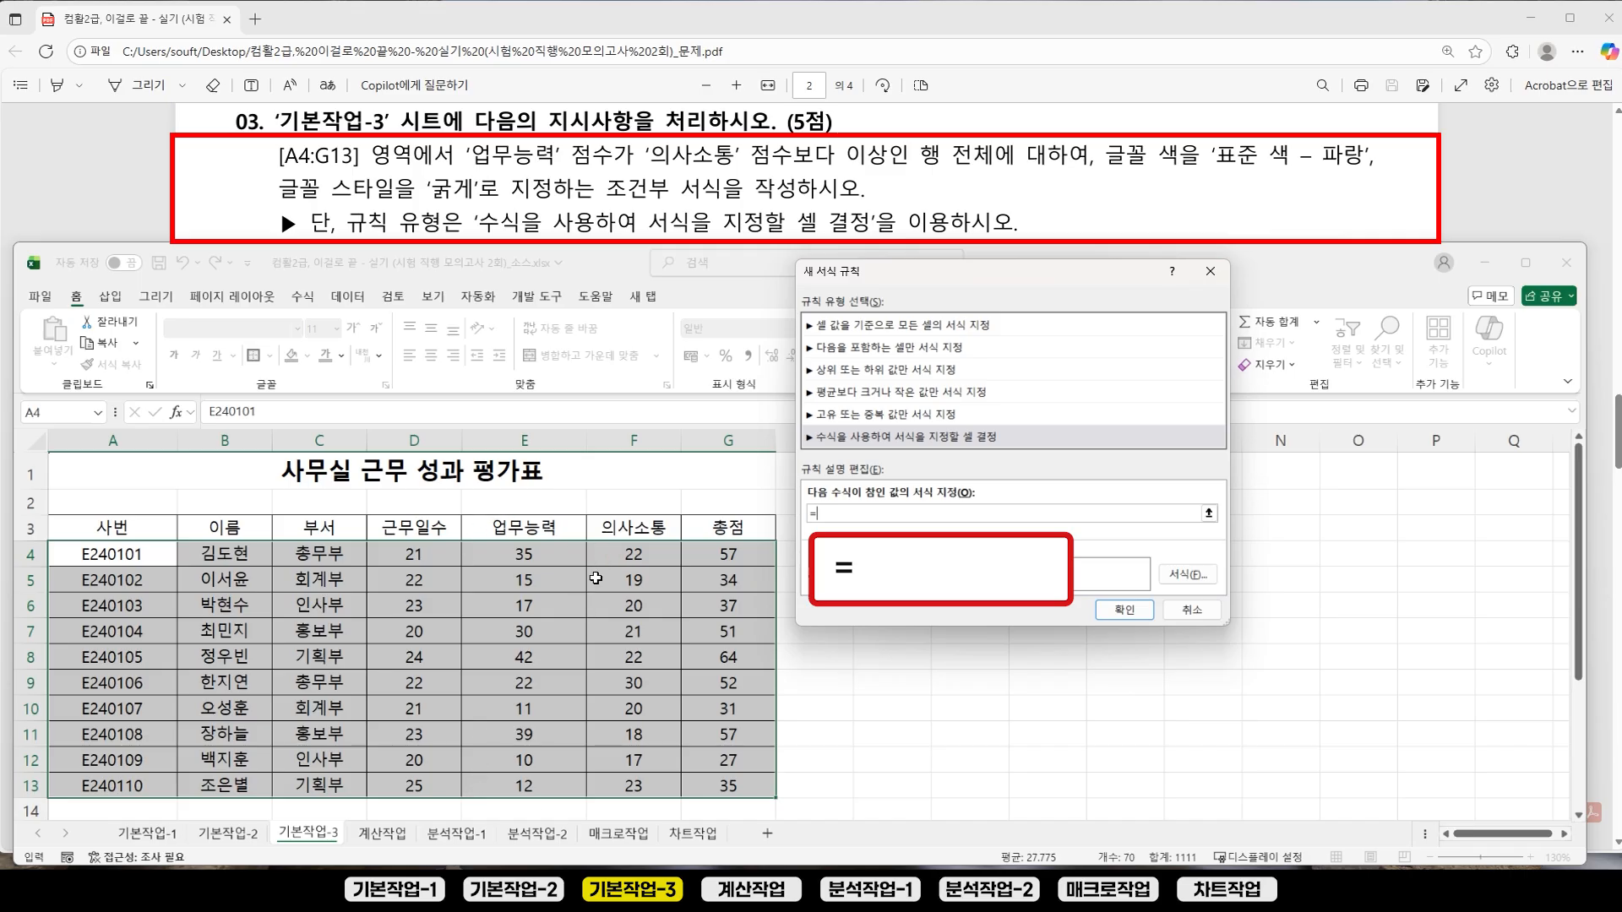
{"action": "left_click", "coordinate": [524, 555]}
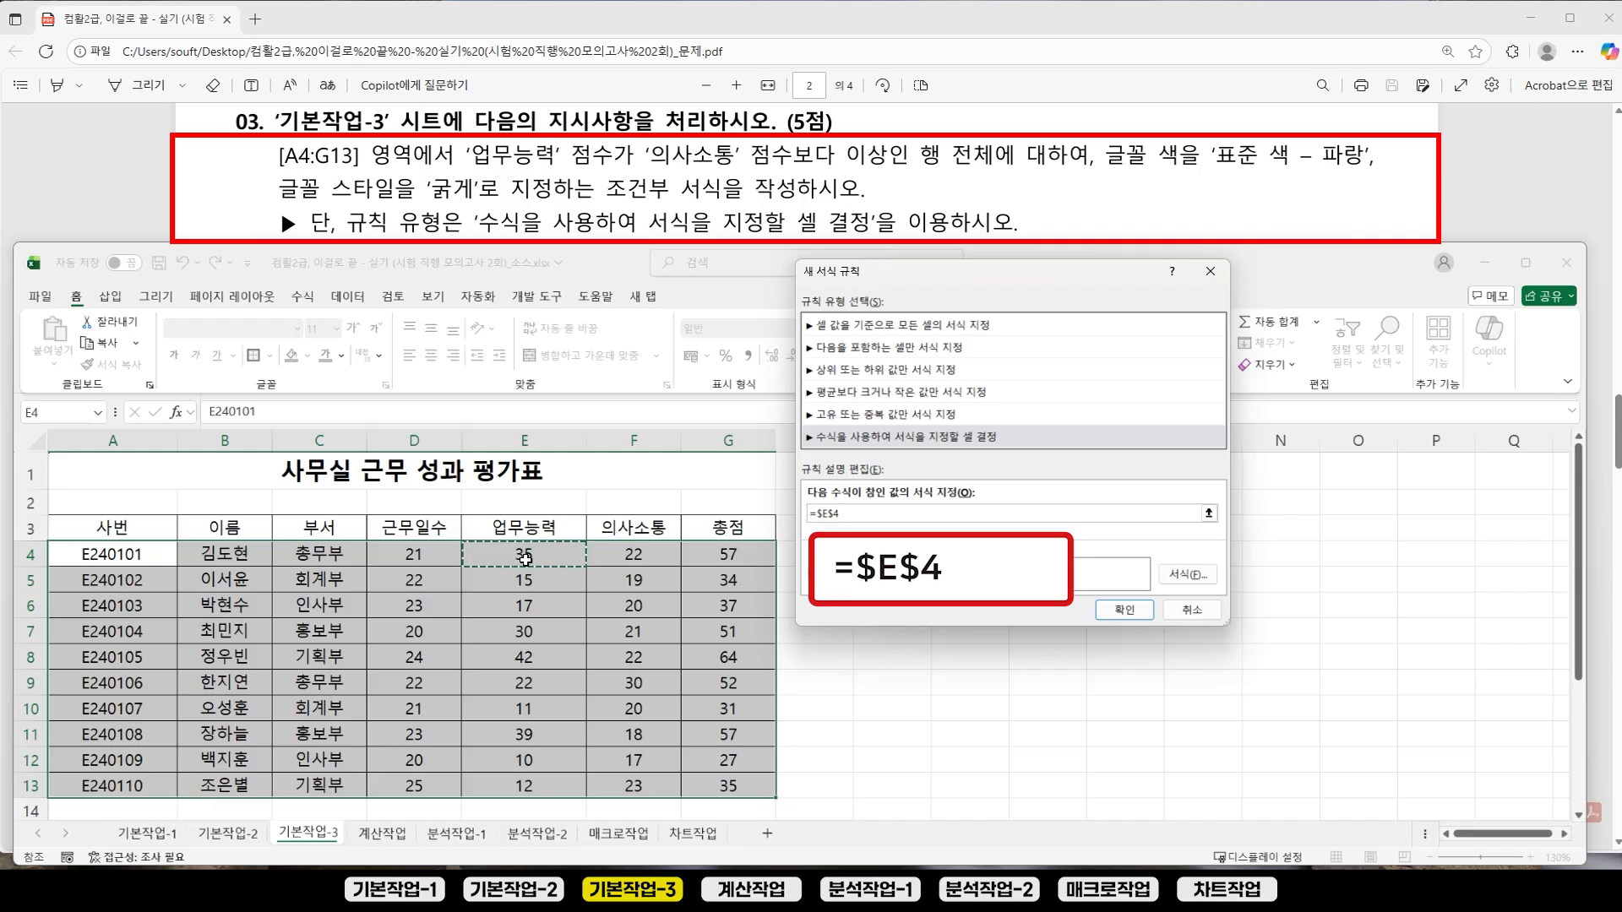
{"action": "key", "text": "F4"}
{"action": "key", "text": "F4"}
{"action": "type", "text": ">="}
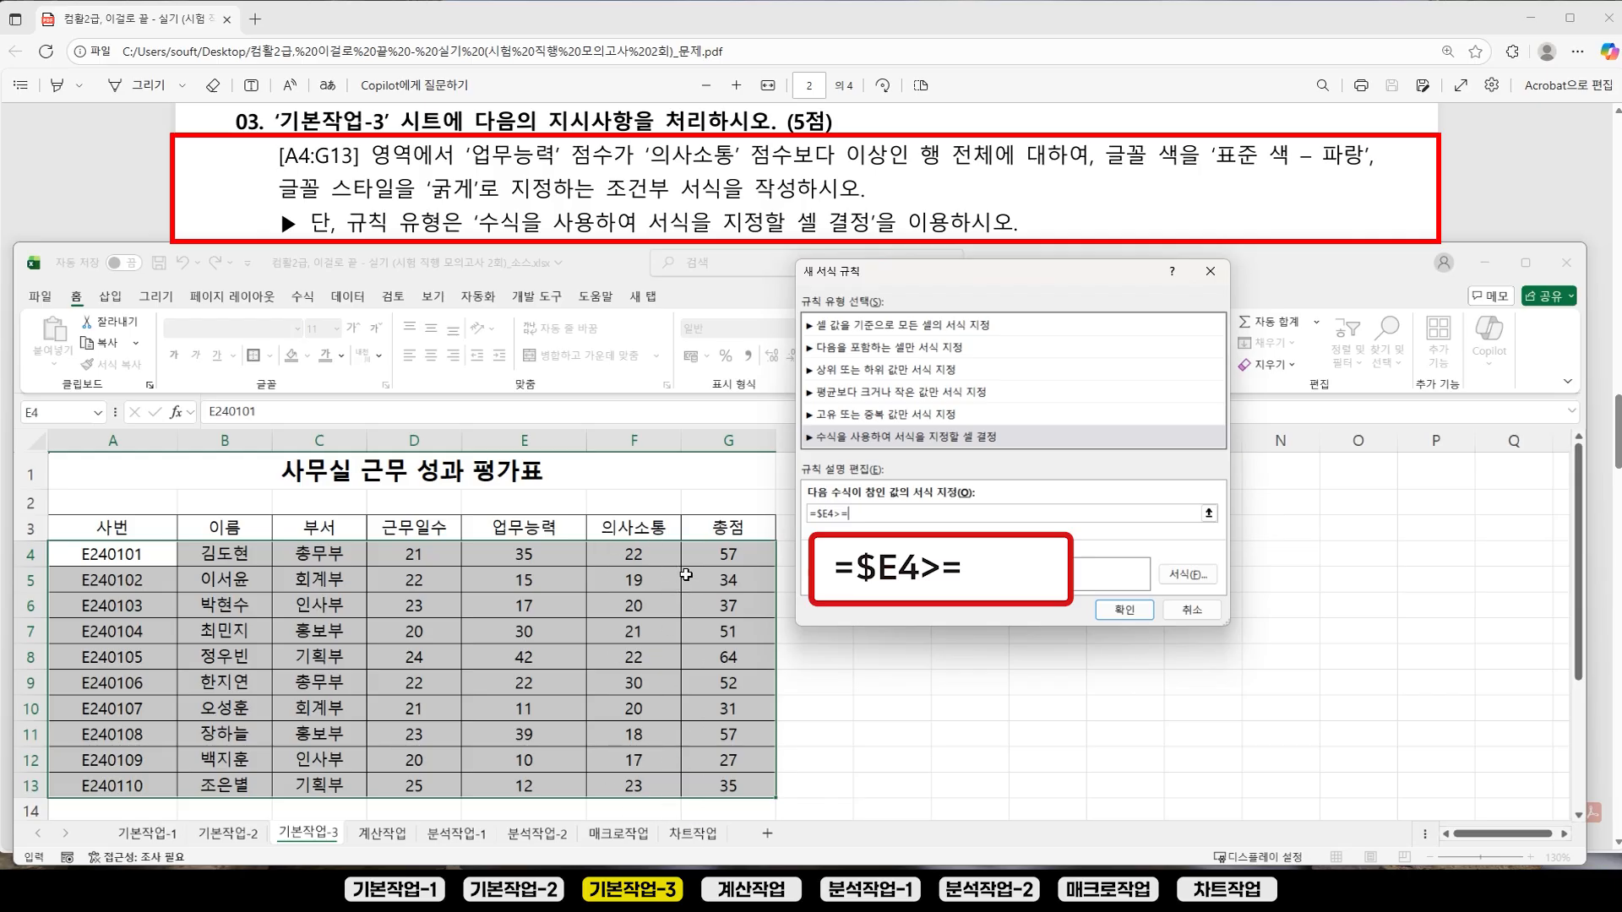
{"action": "left_click", "coordinate": [643, 559]}
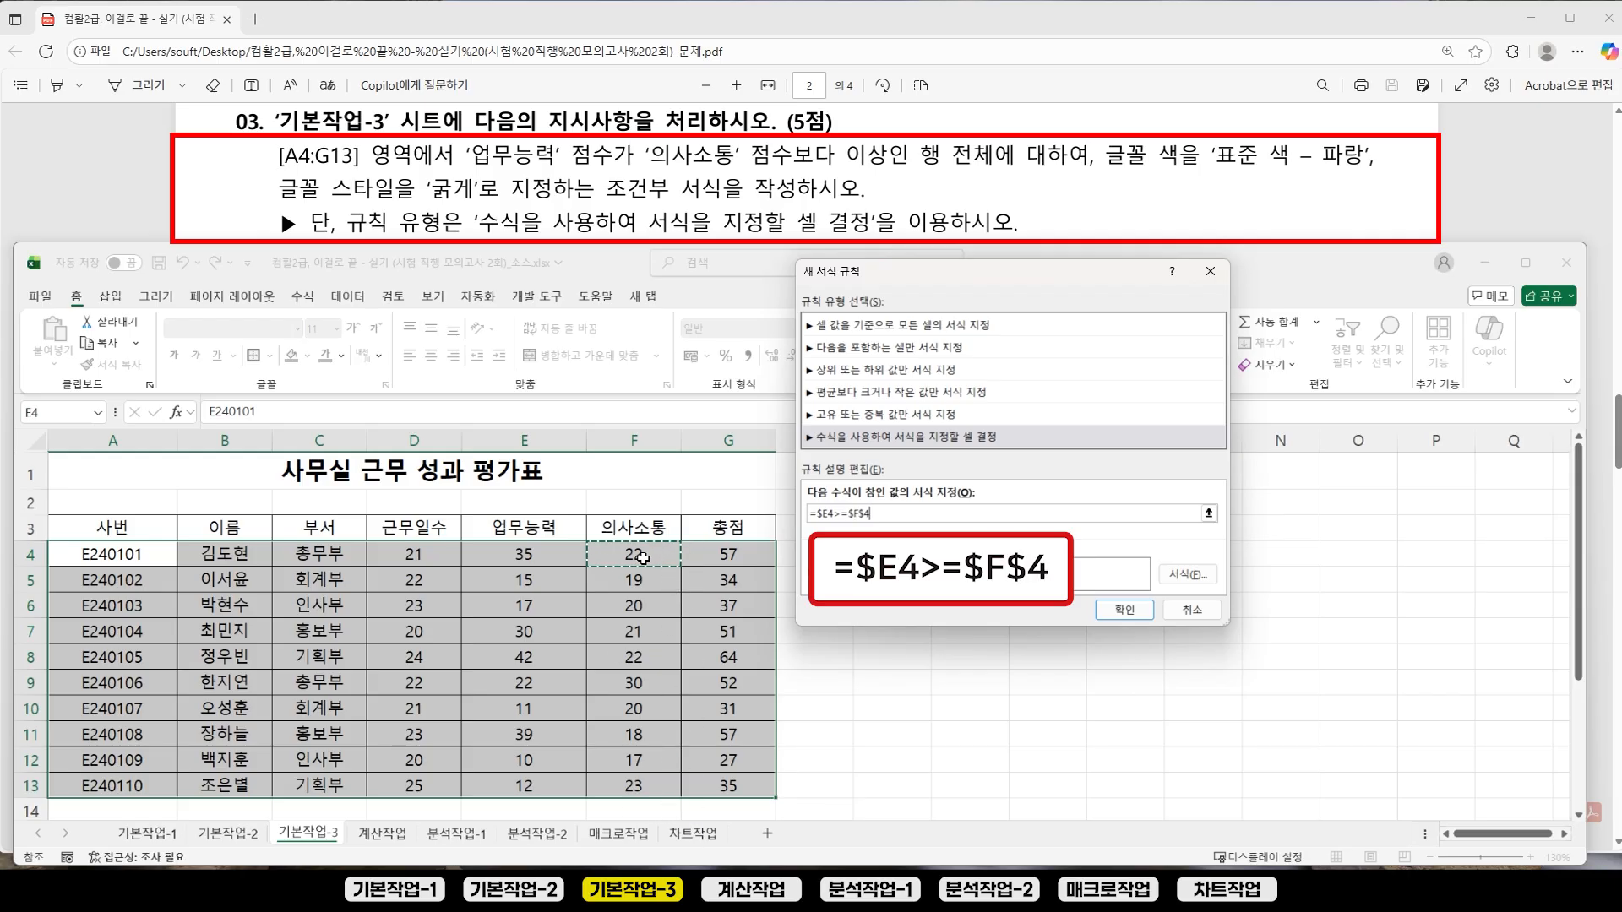
{"action": "key", "text": "F4"}
{"action": "key", "text": "F4"}
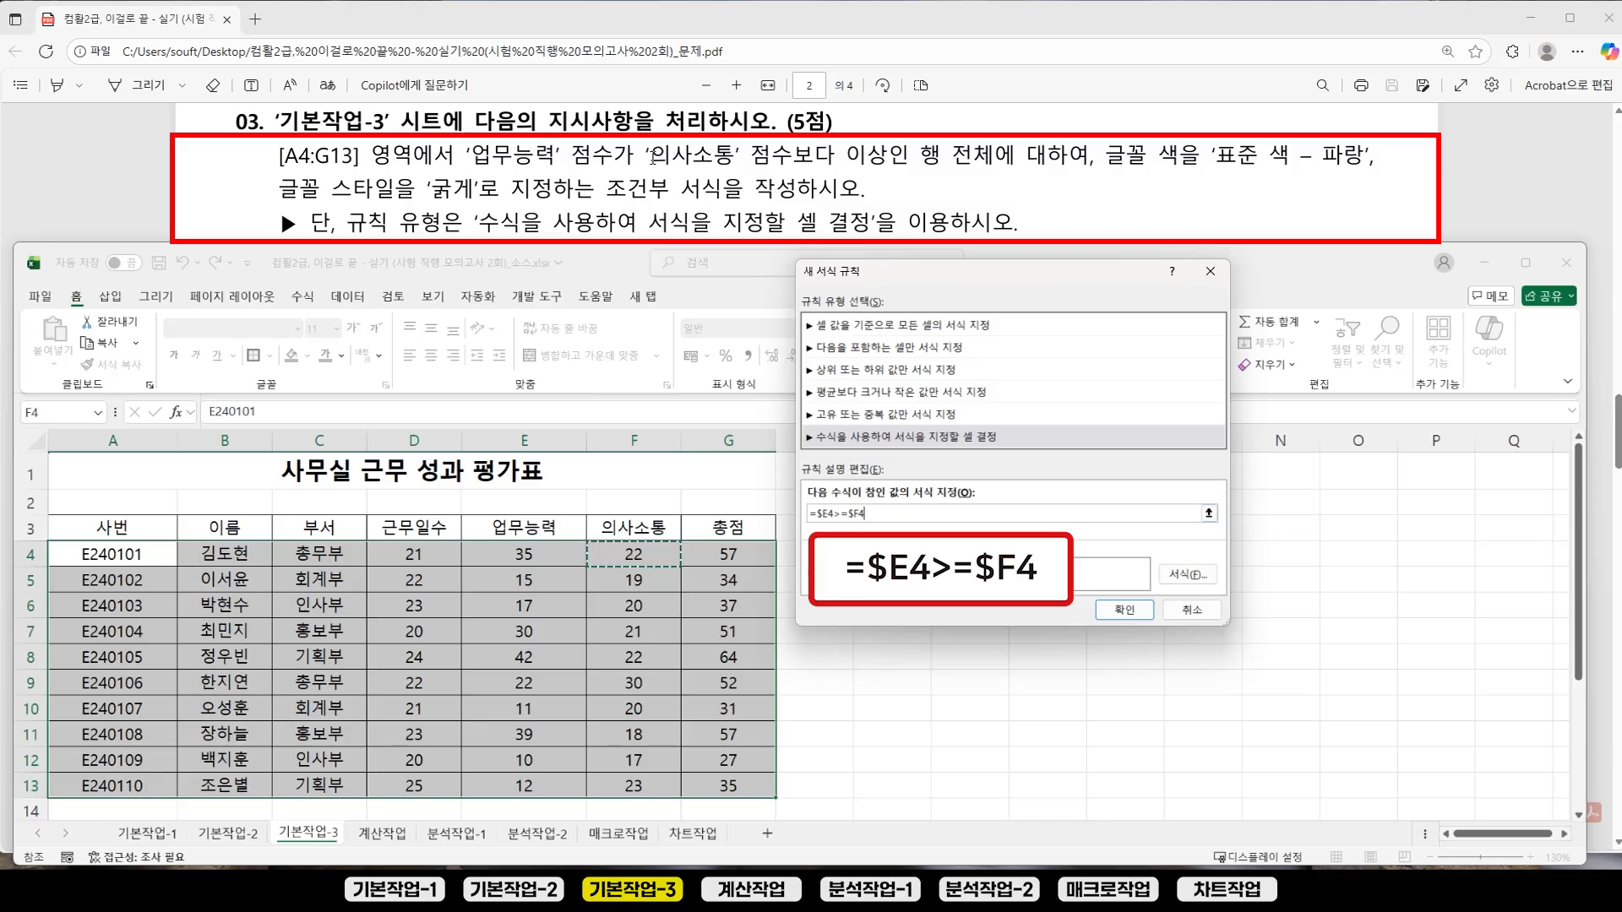
{"action": "left_click_drag", "start_coordinate": [900, 276], "coordinate": [902, 274]}
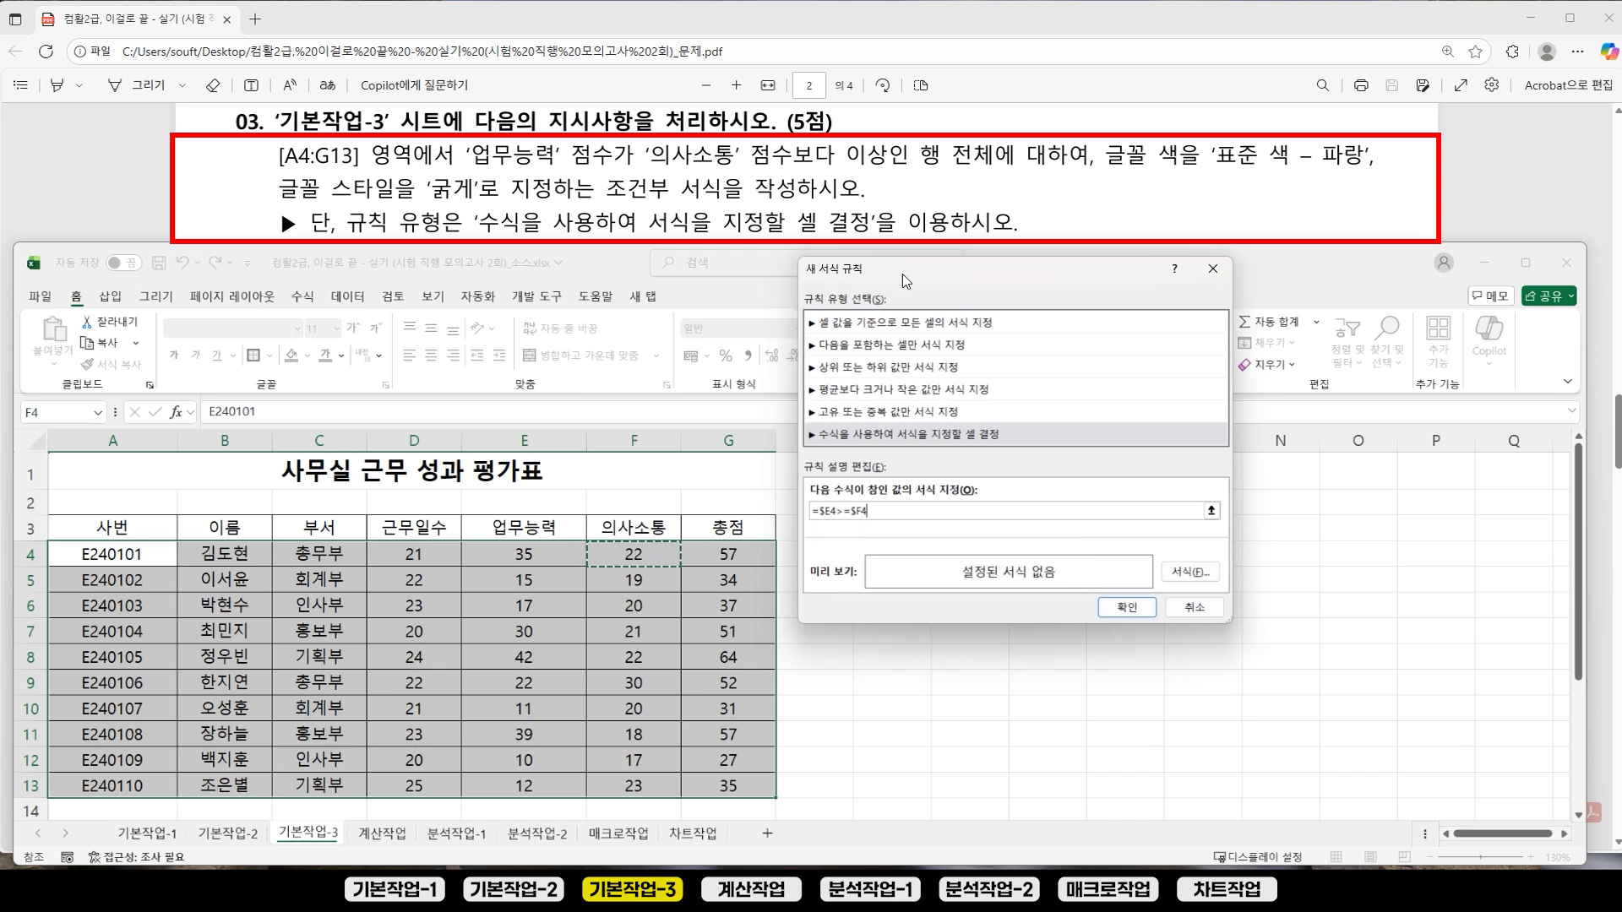
Step: Set the rule's font to the standard color 파랑 with the style 굵게, and apply the rule to the range
{"action": "left_click", "coordinate": [1205, 582]}
{"action": "left_click_drag", "start_coordinate": [1054, 274], "coordinate": [1174, 234]}
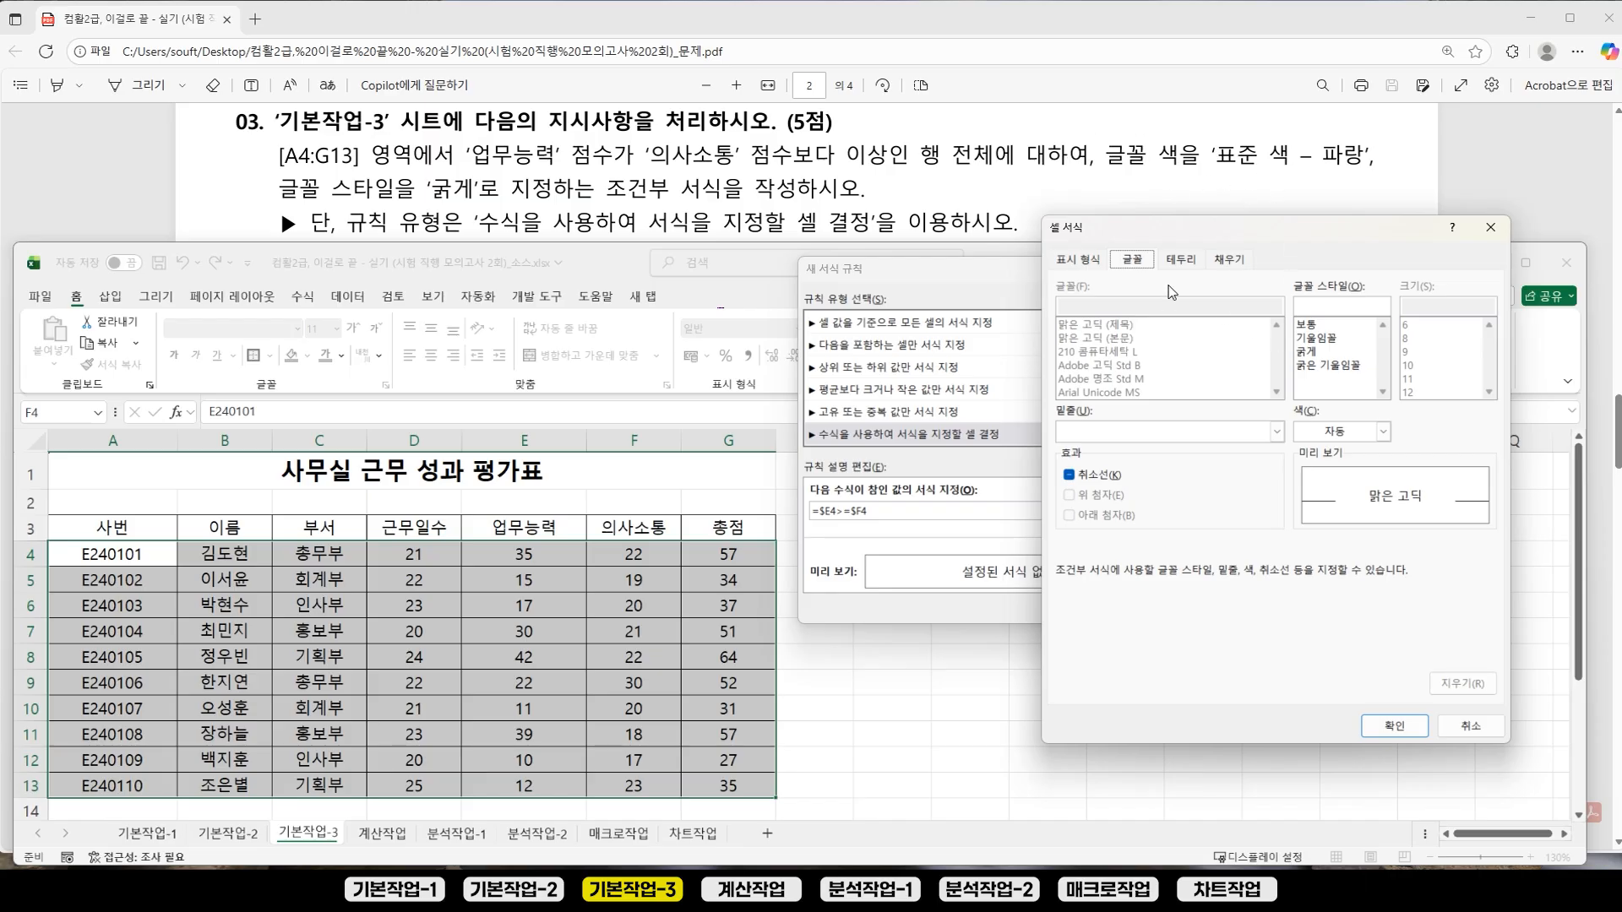
{"action": "left_click", "coordinate": [1382, 431]}
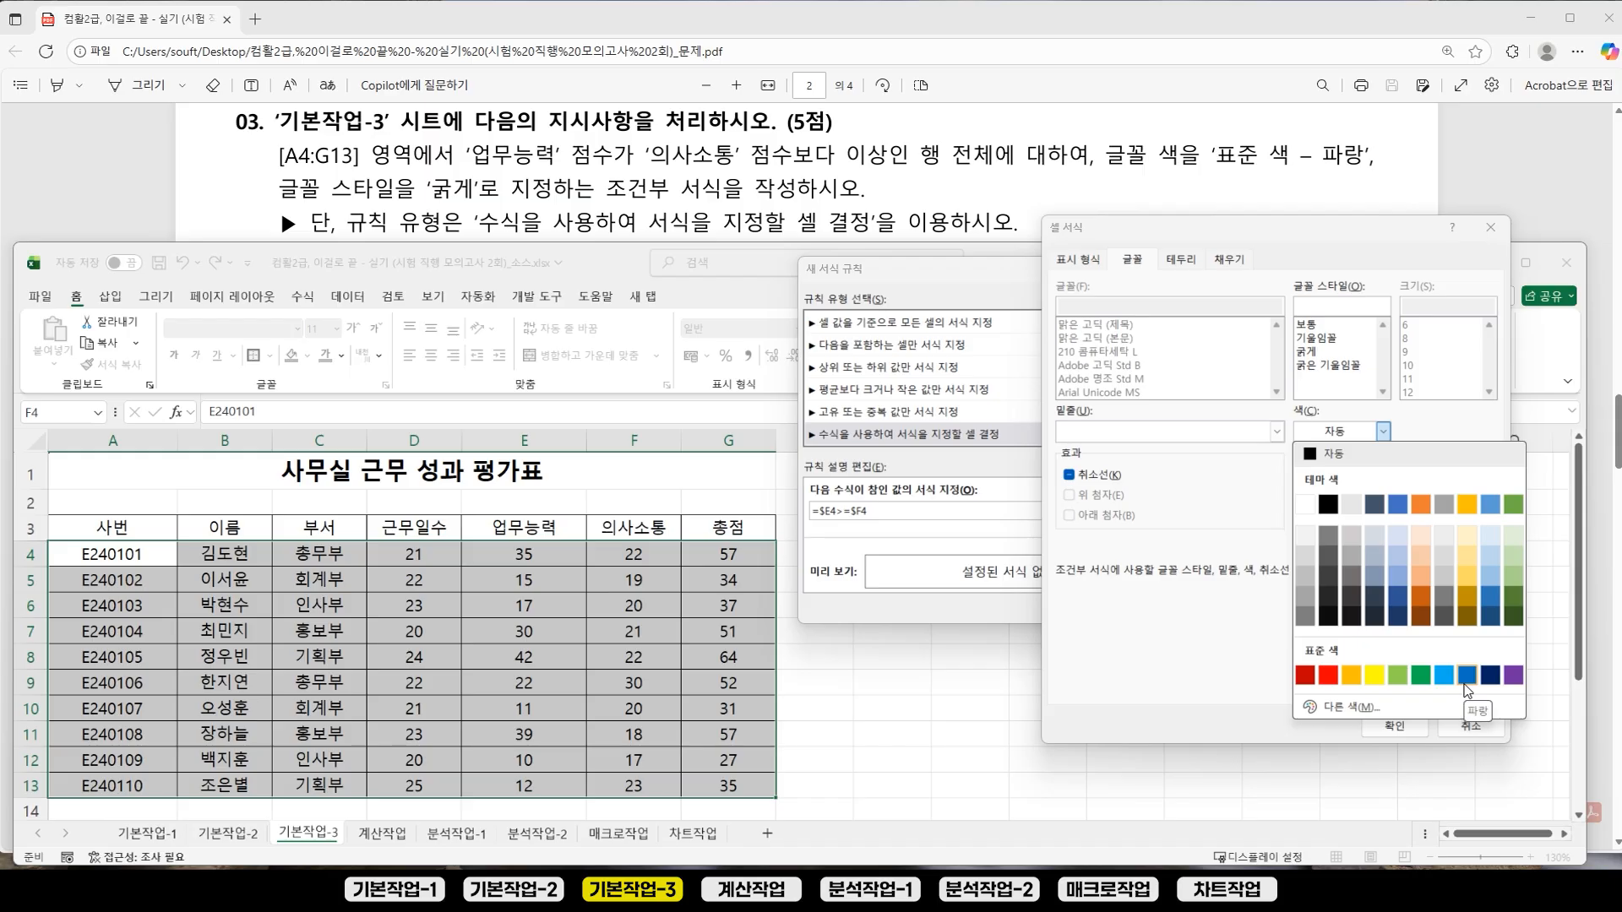
{"action": "left_click", "coordinate": [1467, 678]}
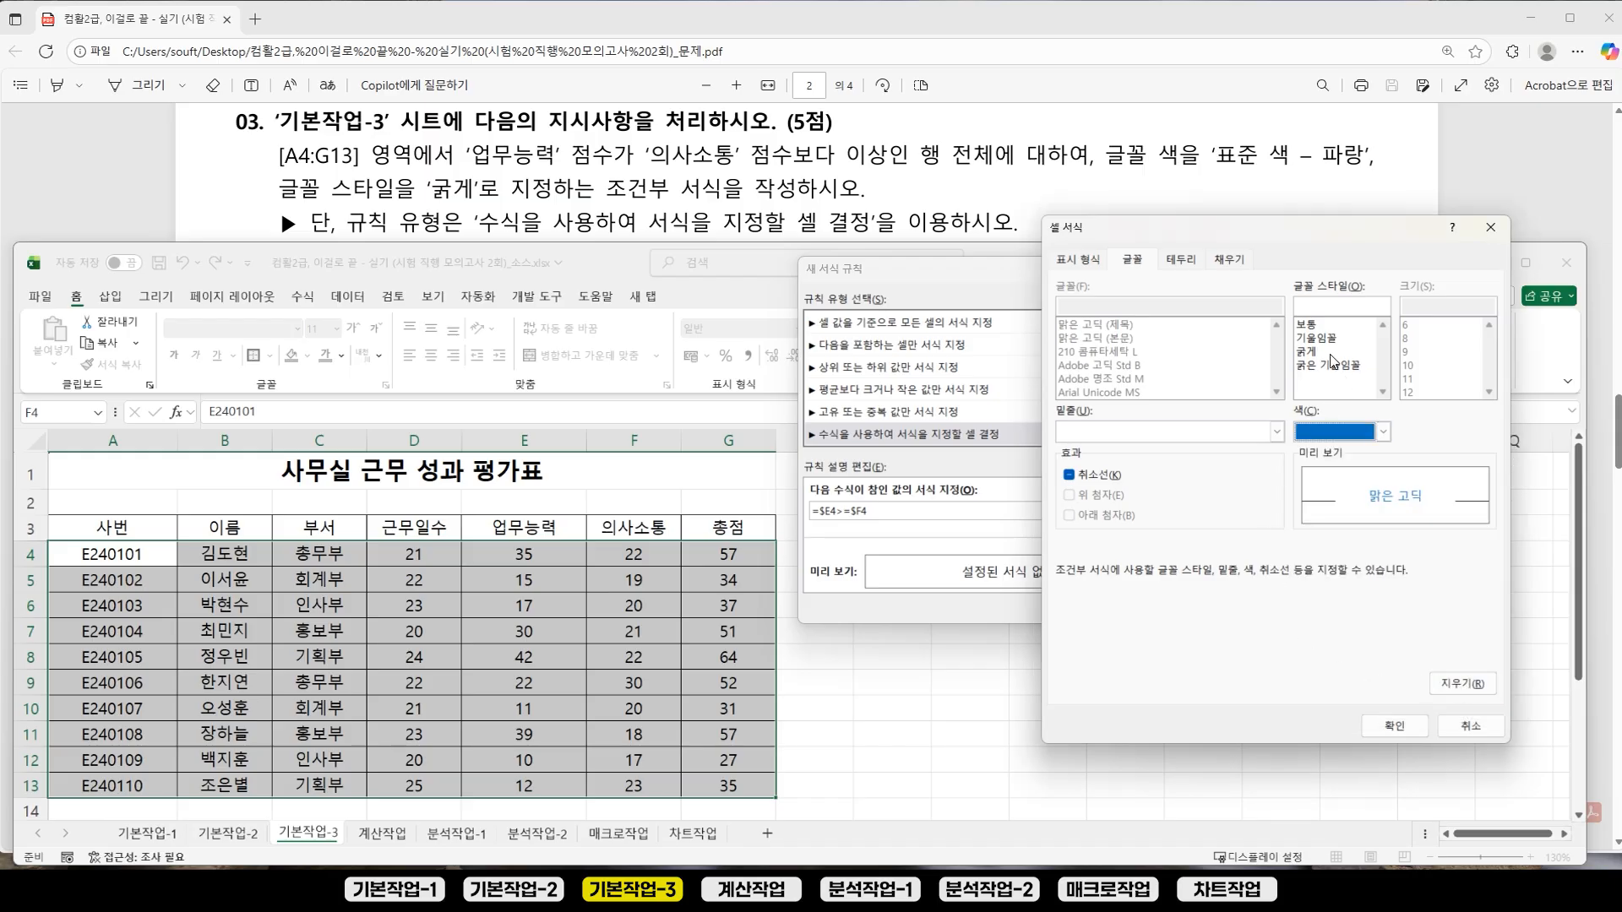
{"action": "left_click", "coordinate": [1331, 351]}
{"action": "left_click_drag", "start_coordinate": [1178, 234], "coordinate": [1182, 219]}
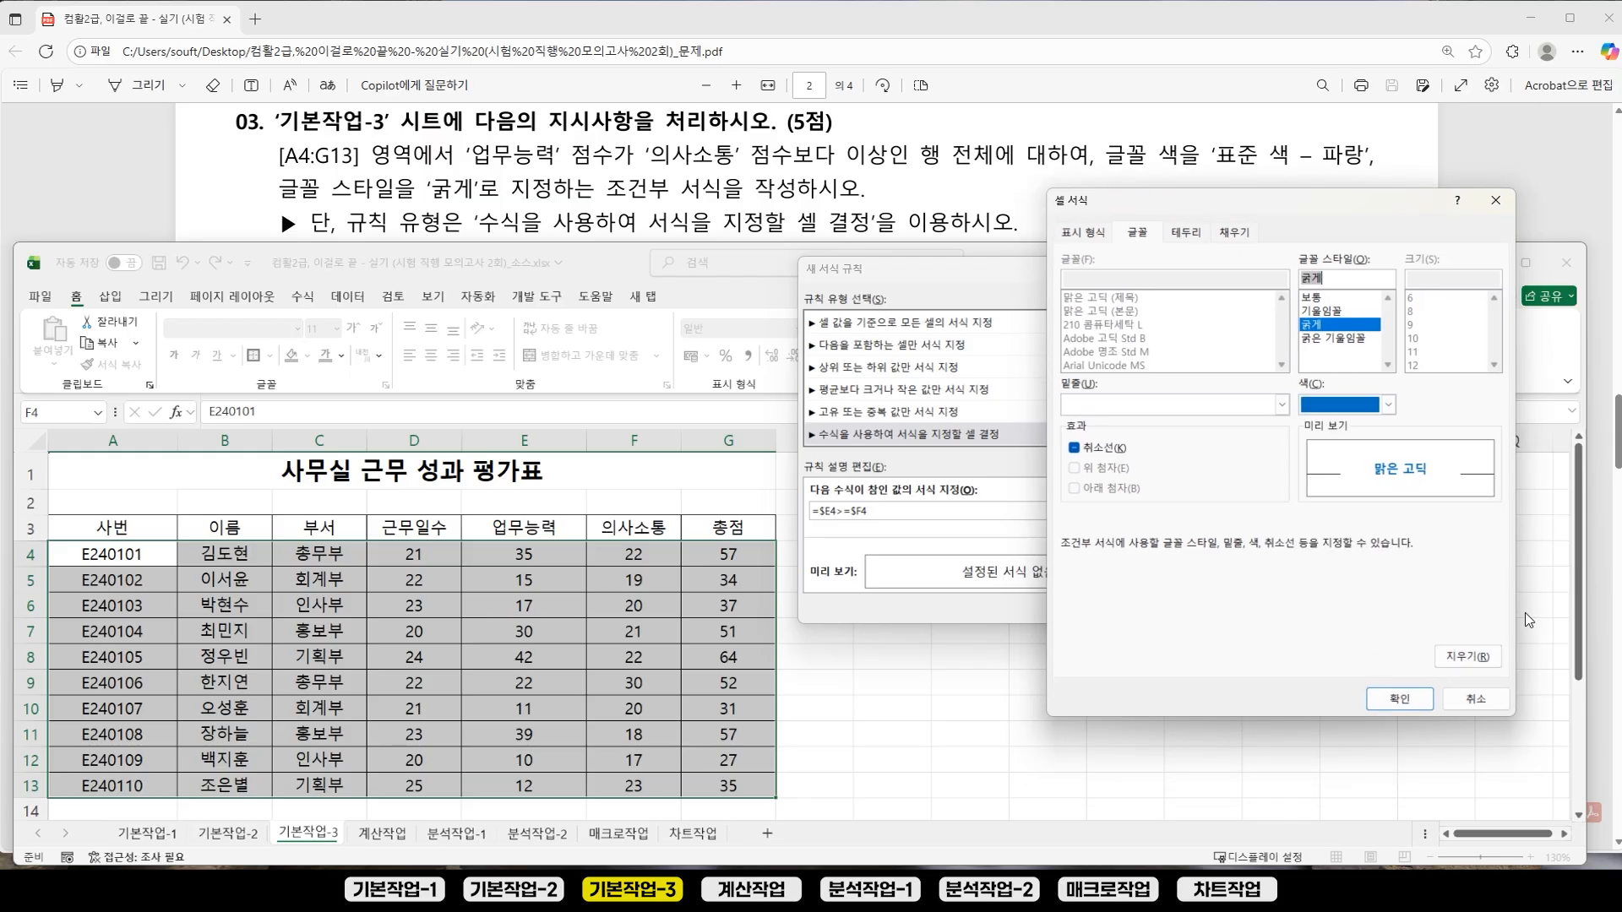
{"action": "left_click", "coordinate": [1393, 710]}
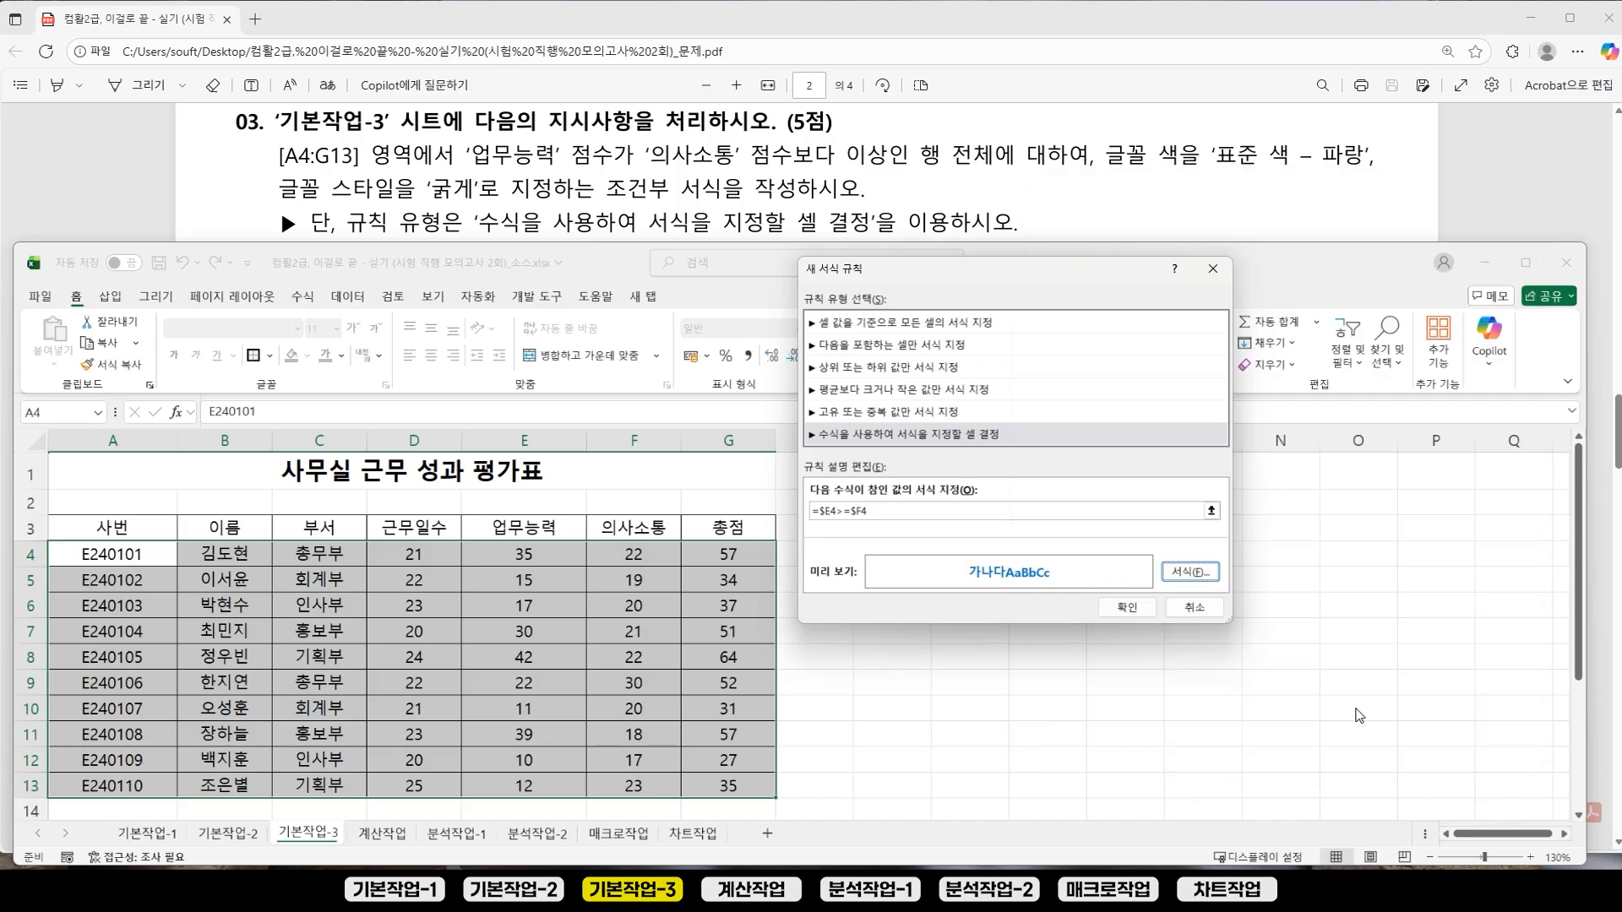
{"action": "left_click", "coordinate": [1132, 614]}
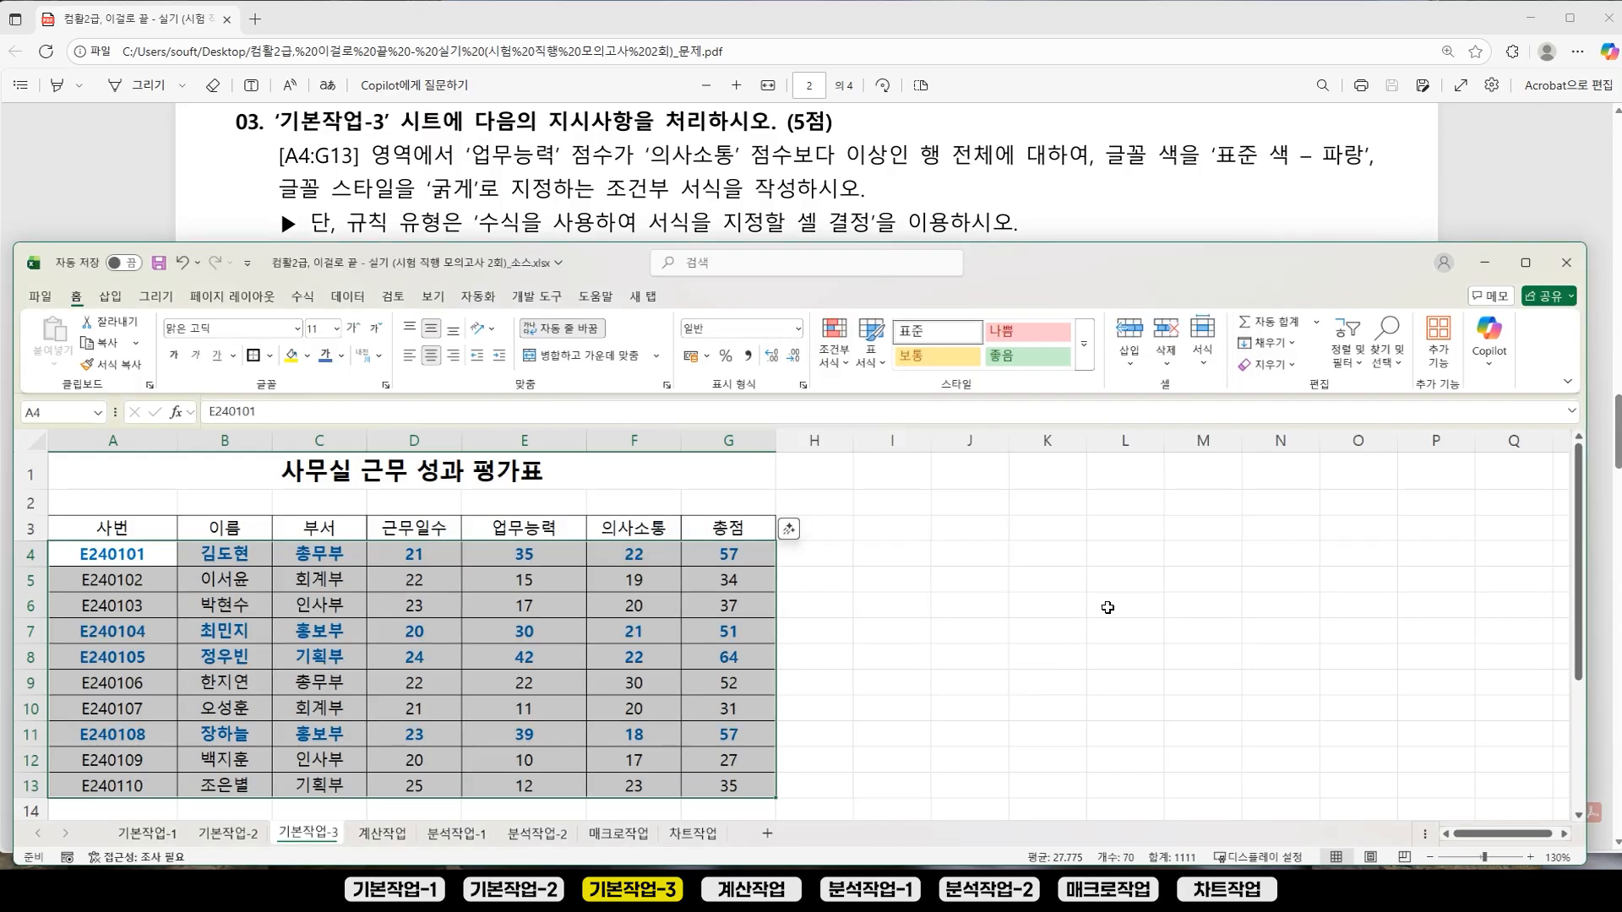
Step: Compare the 업무능력 and 의사소통 scores in the blue rows against the rule's condition
{"action": "left_click", "coordinate": [1107, 607]}
{"action": "left_click", "coordinate": [526, 556]}
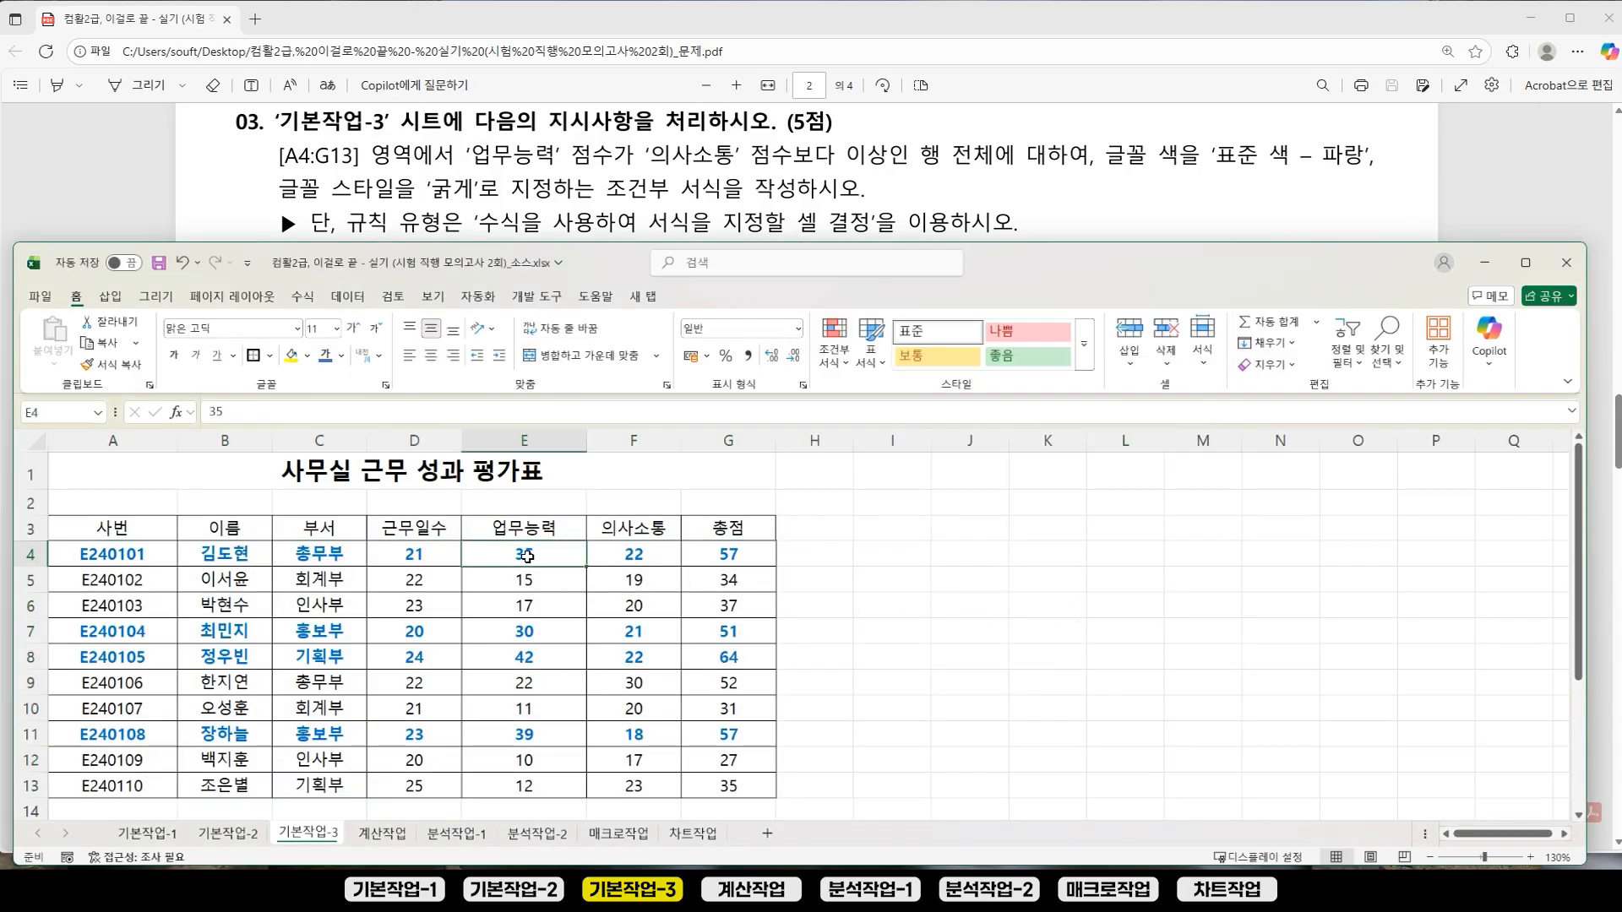
{"action": "left_click_drag", "start_coordinate": [527, 556], "coordinate": [629, 556]}
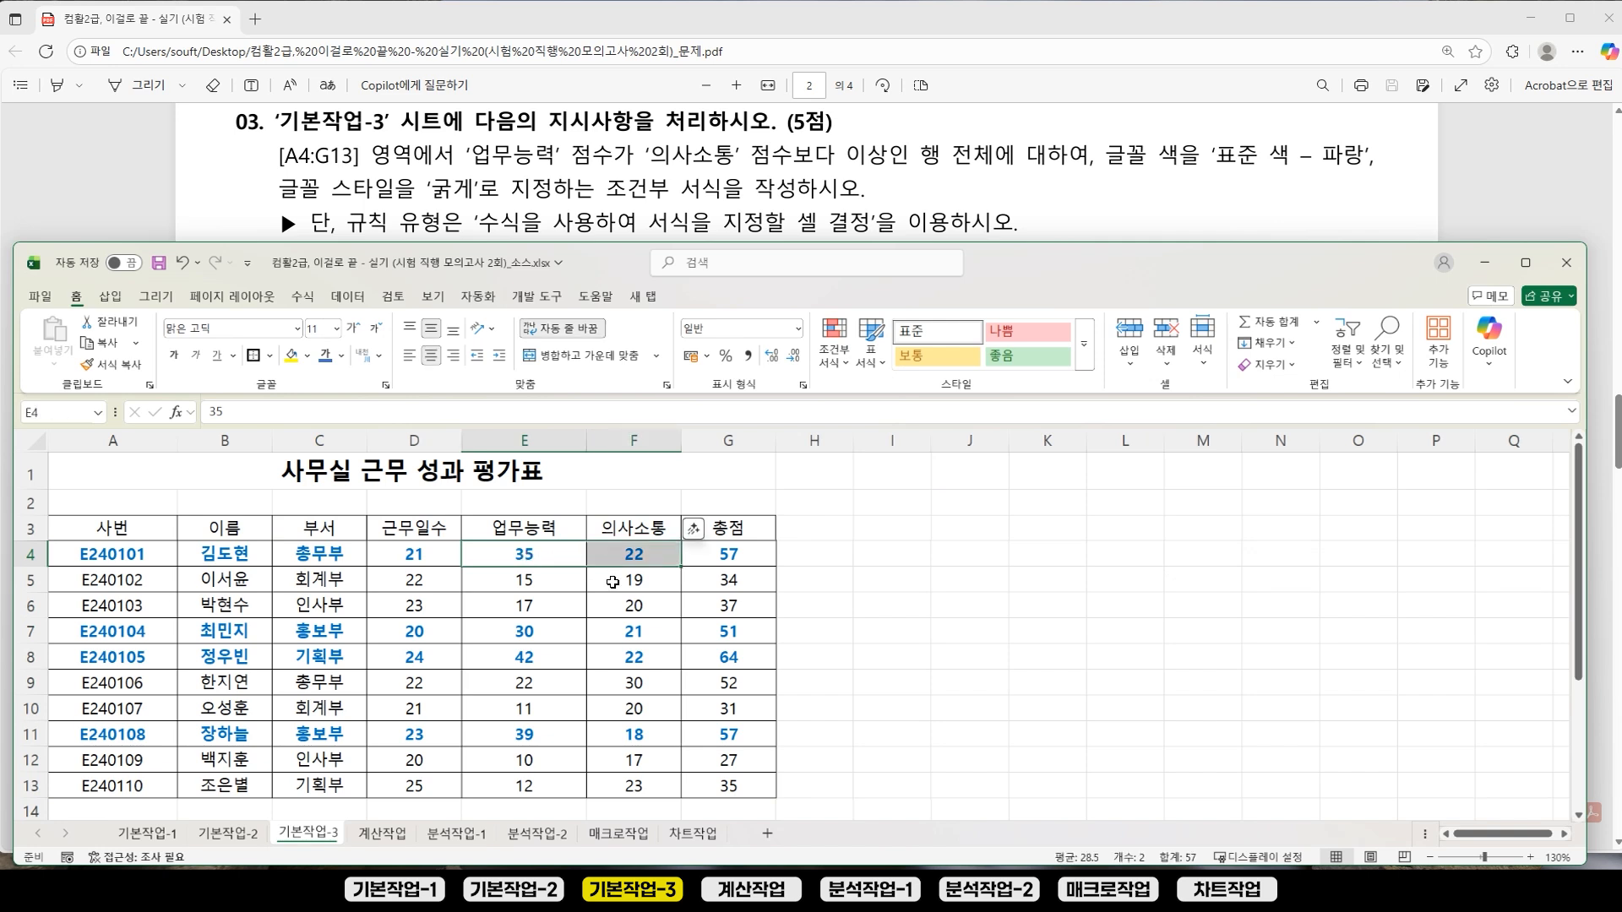
{"action": "left_click_drag", "start_coordinate": [549, 632], "coordinate": [634, 658]}
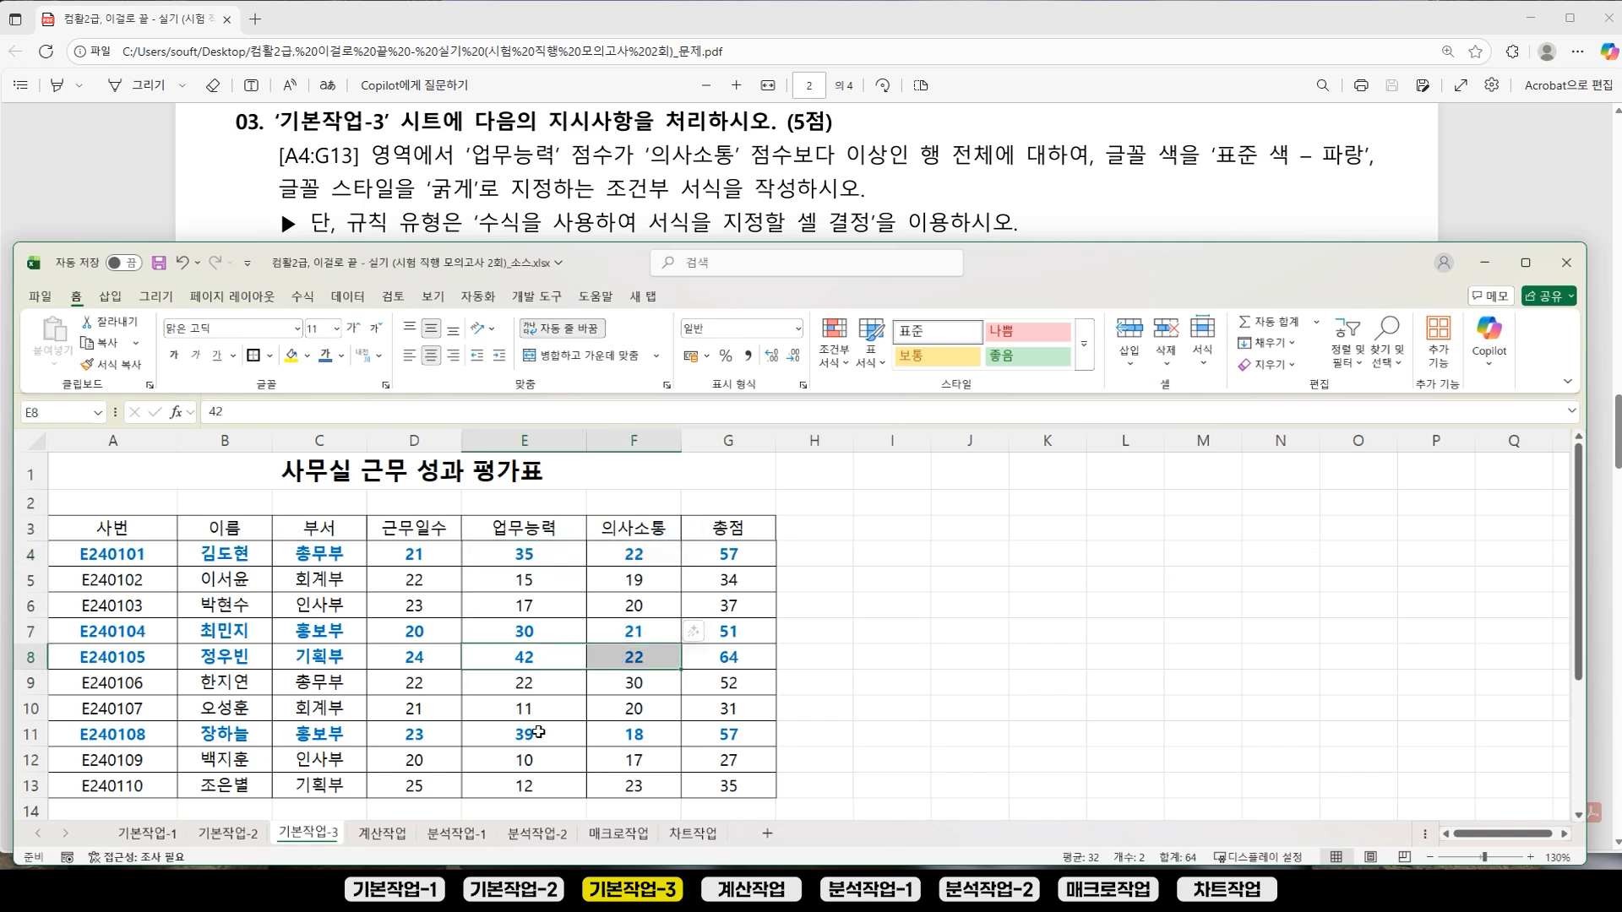
{"action": "left_click_drag", "start_coordinate": [524, 734], "coordinate": [634, 734]}
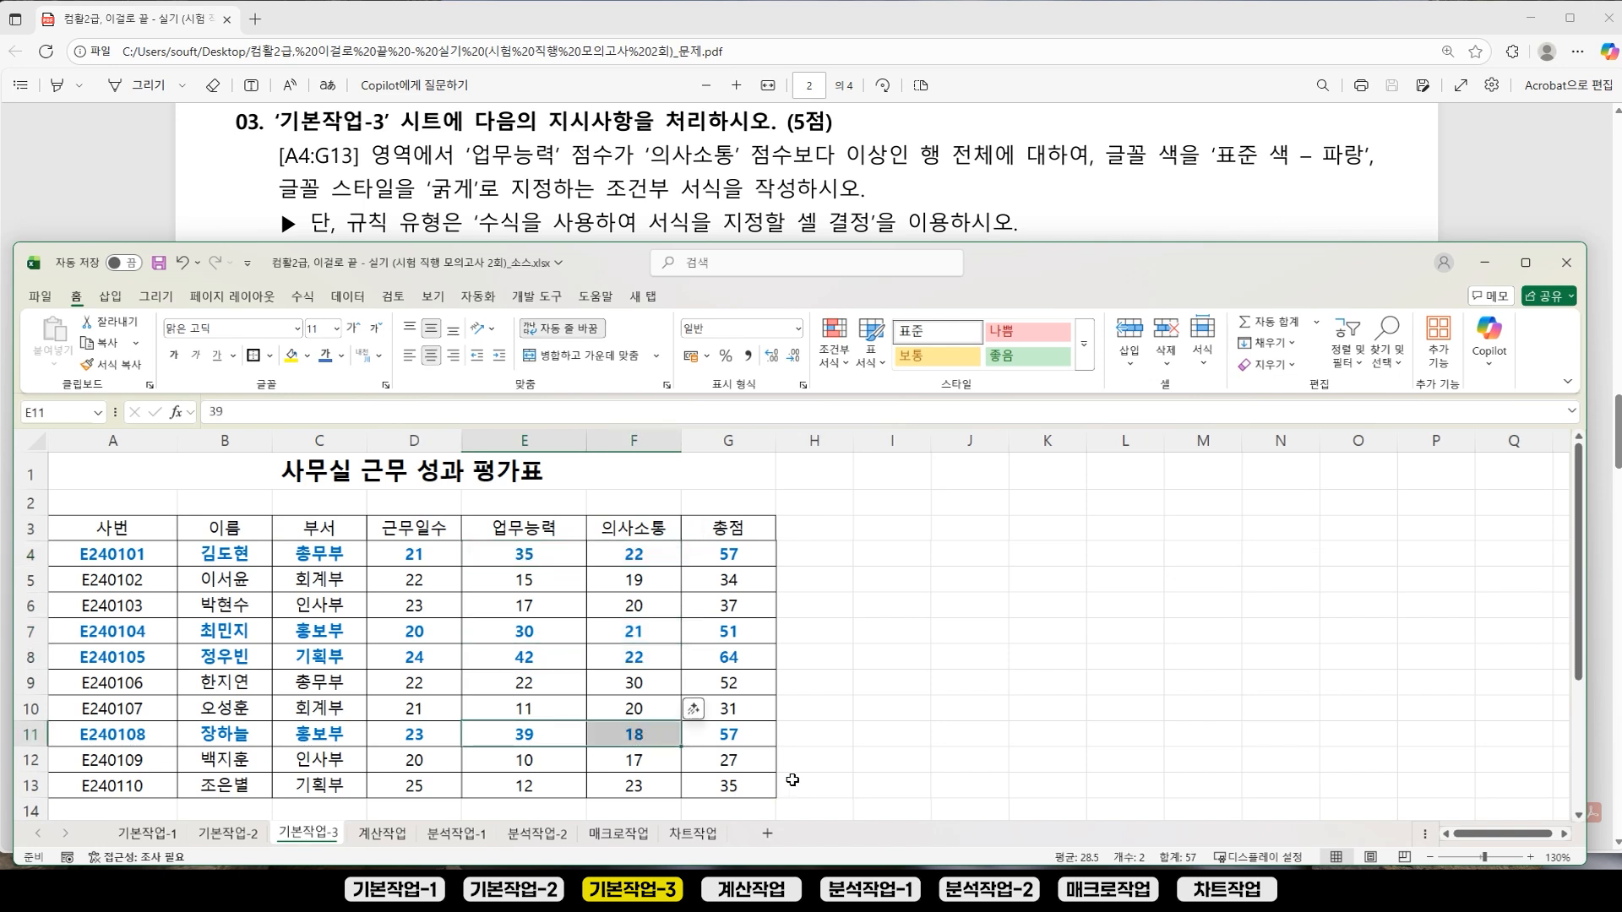
{"action": "left_click", "coordinate": [1073, 733]}
Step: Maximize the workbook window and review the A4:G13 rule in the conditional formatting rules manager and its edit dialog without changing it
{"action": "double_click", "coordinate": [1129, 271]}
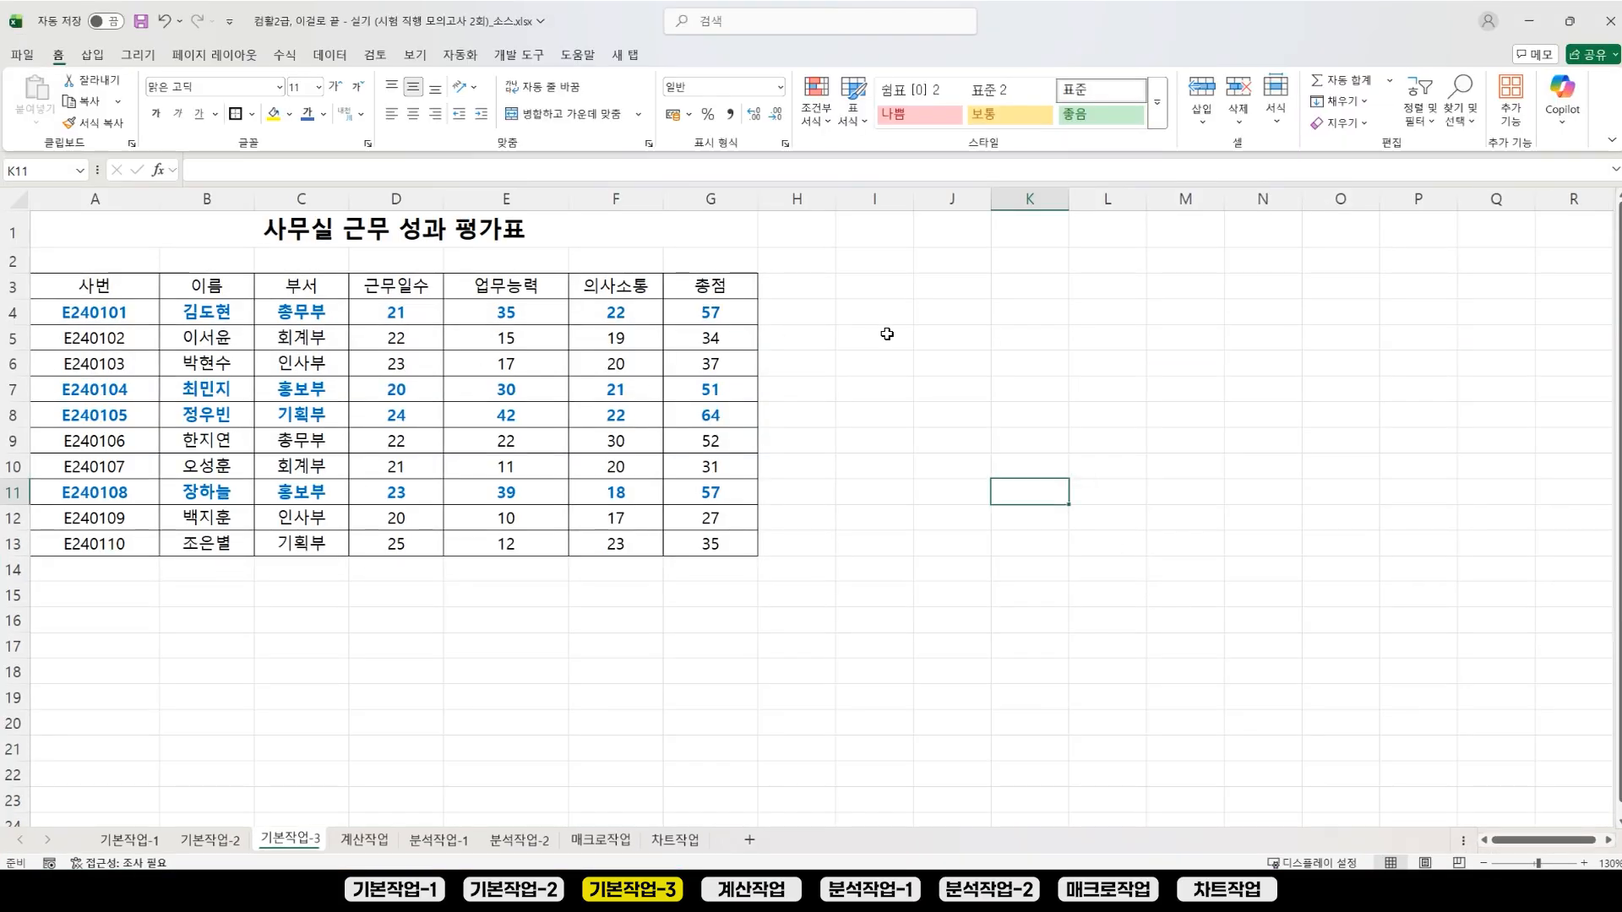
{"action": "left_click_drag", "start_coordinate": [61, 314], "coordinate": [687, 542]}
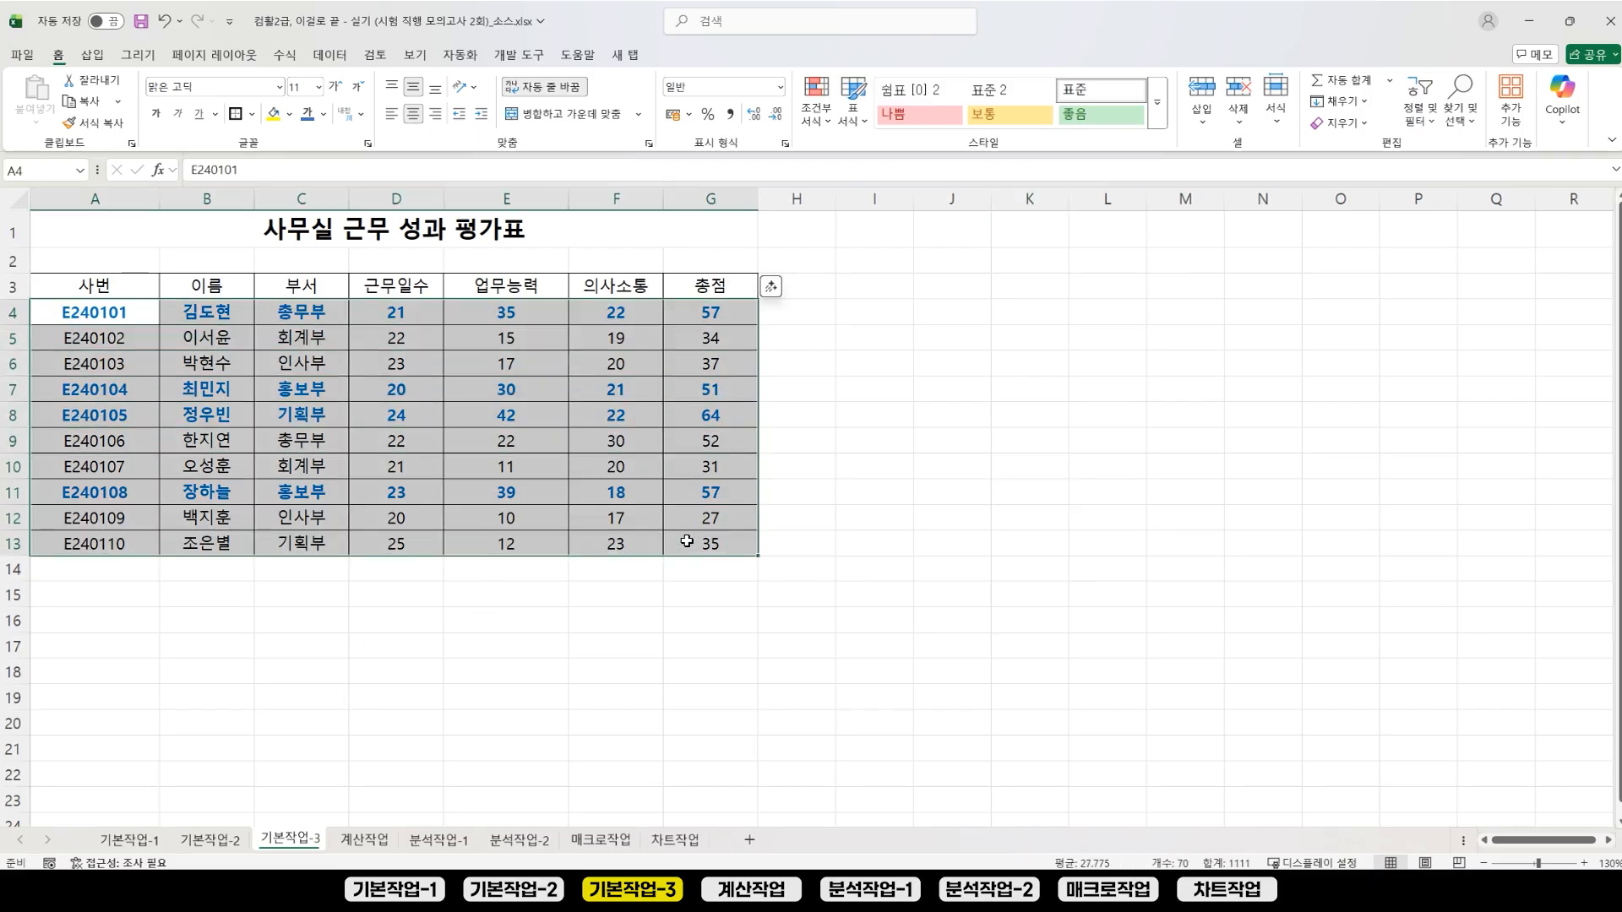
{"action": "left_click", "coordinate": [827, 118]}
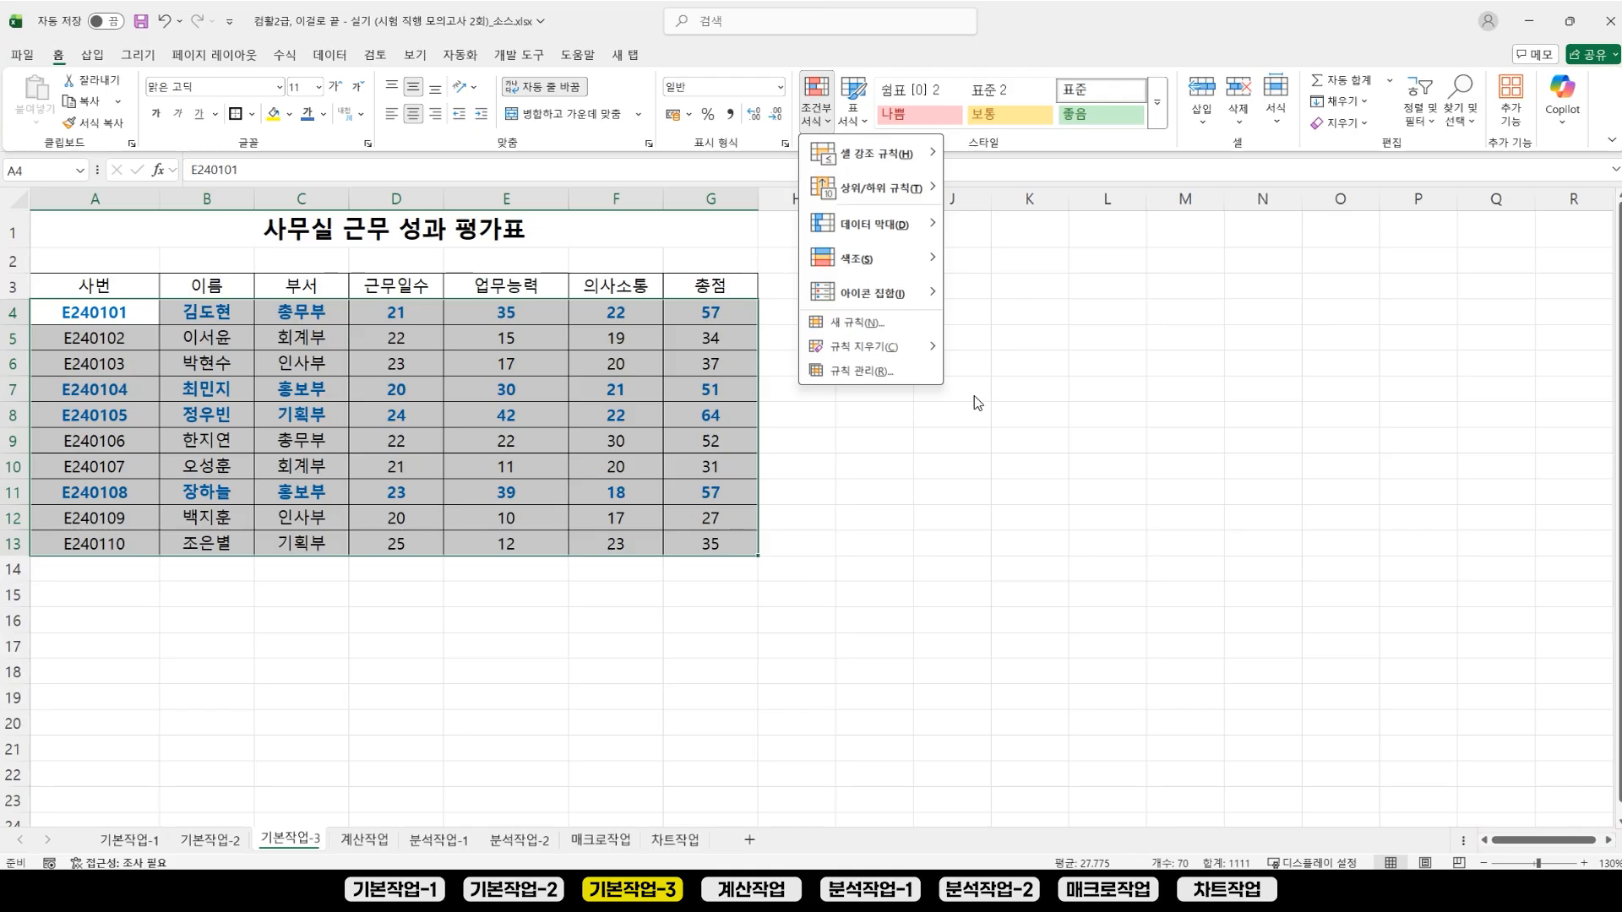
{"action": "left_click", "coordinate": [875, 372]}
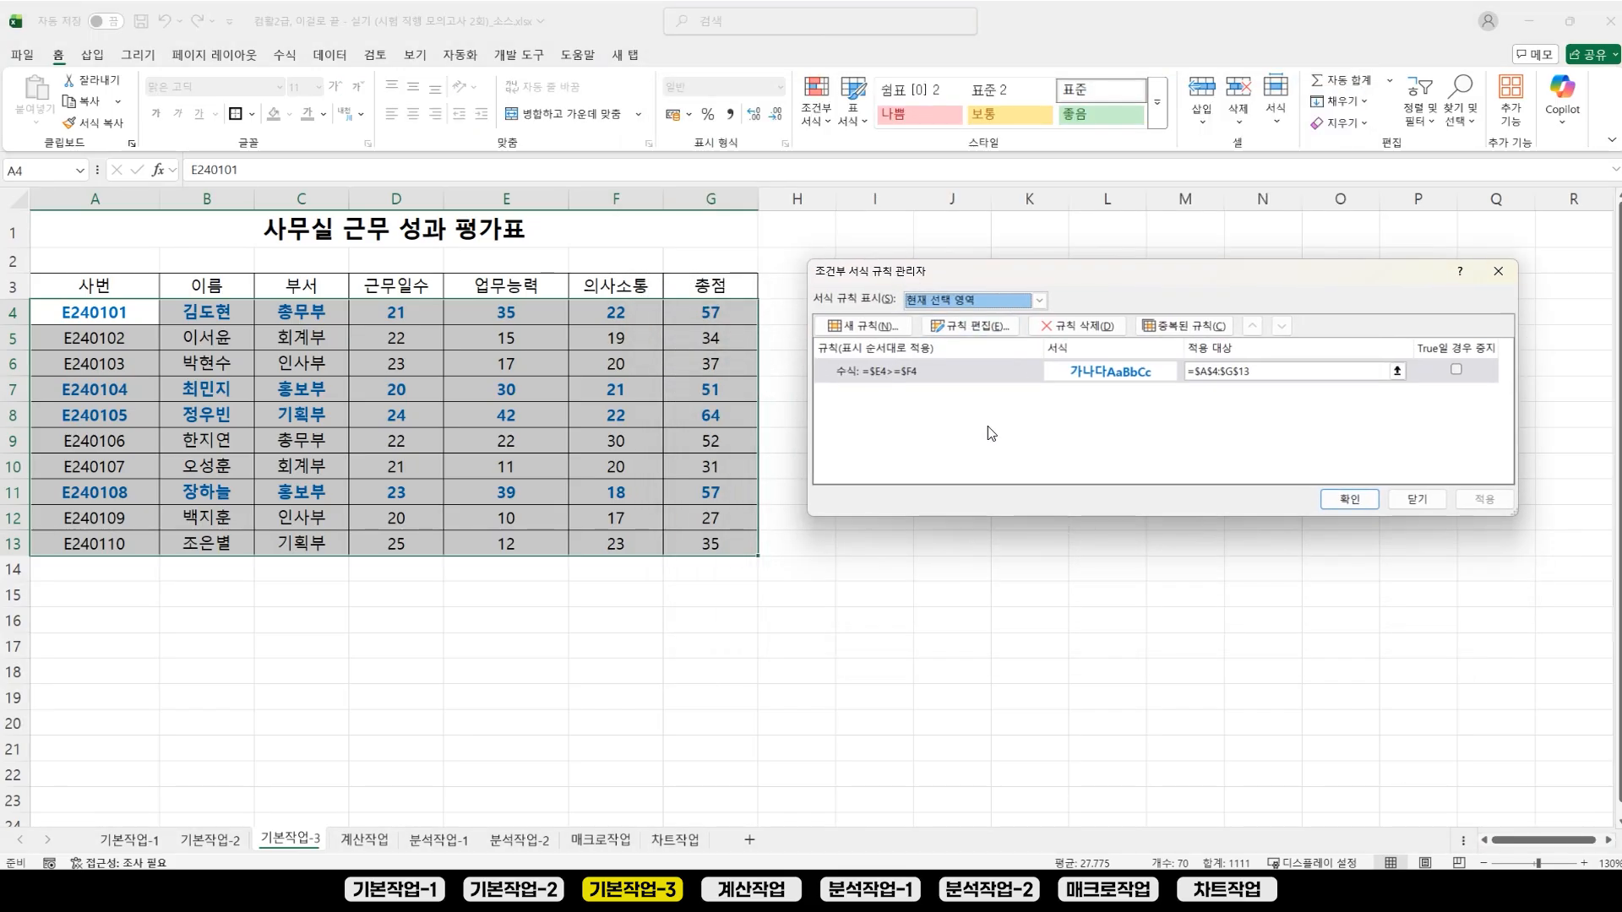
{"action": "left_click", "coordinate": [871, 379]}
{"action": "left_click", "coordinate": [991, 327]}
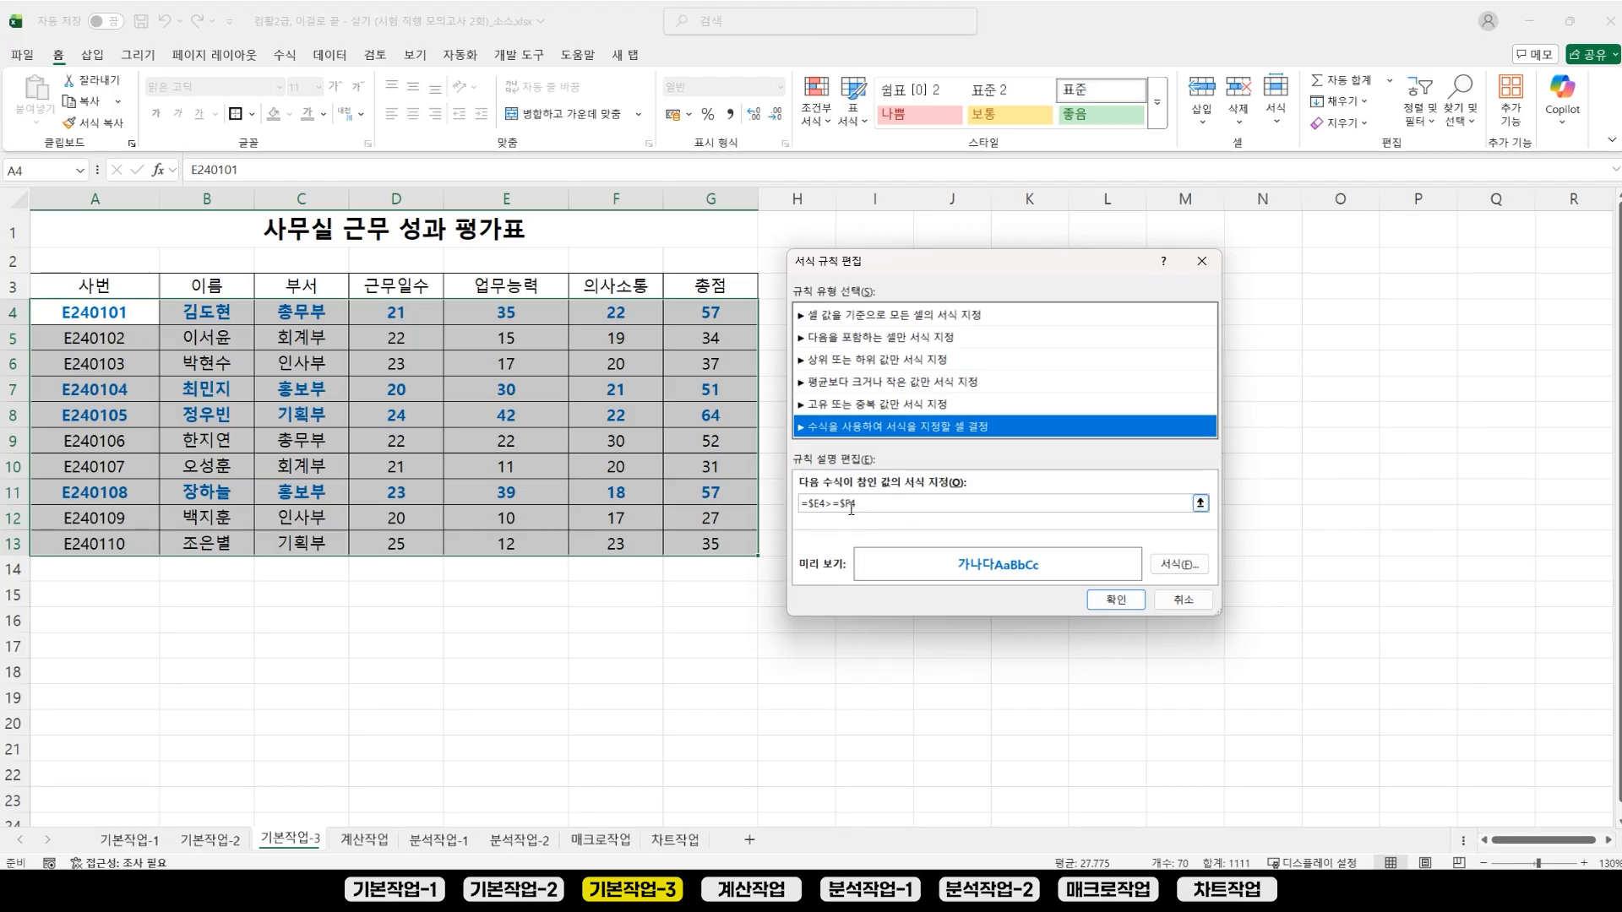
{"action": "left_click", "coordinate": [1203, 606]}
{"action": "left_click", "coordinate": [1427, 501]}
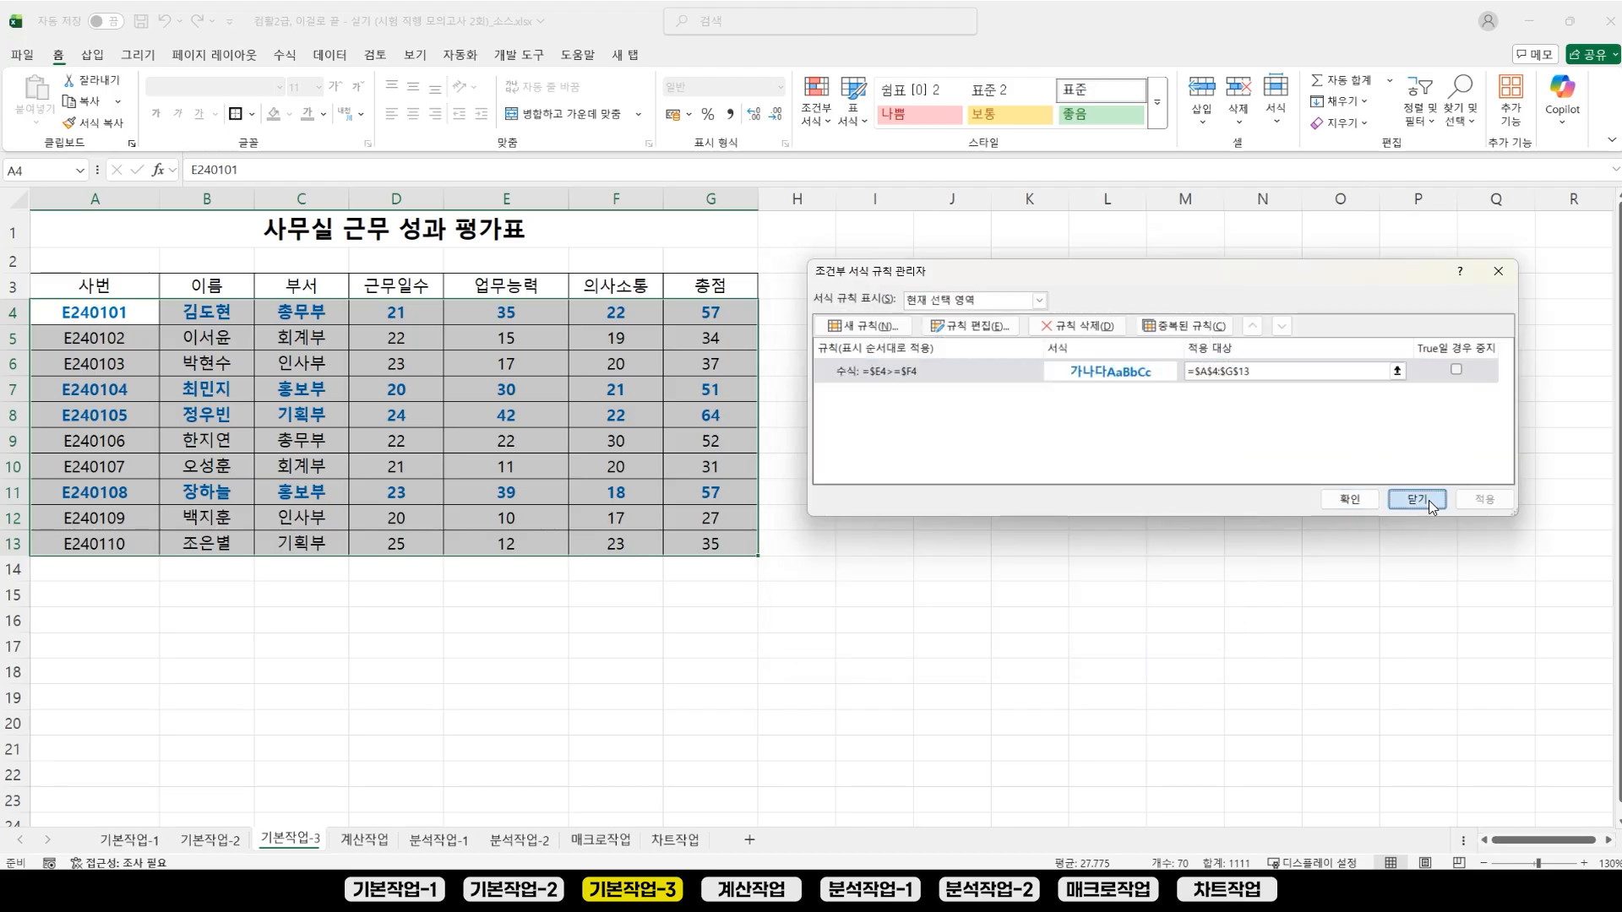
Step: Clear the conditional formatting rules from the entire sheet, and undo the clearing
{"action": "left_click", "coordinate": [816, 106]}
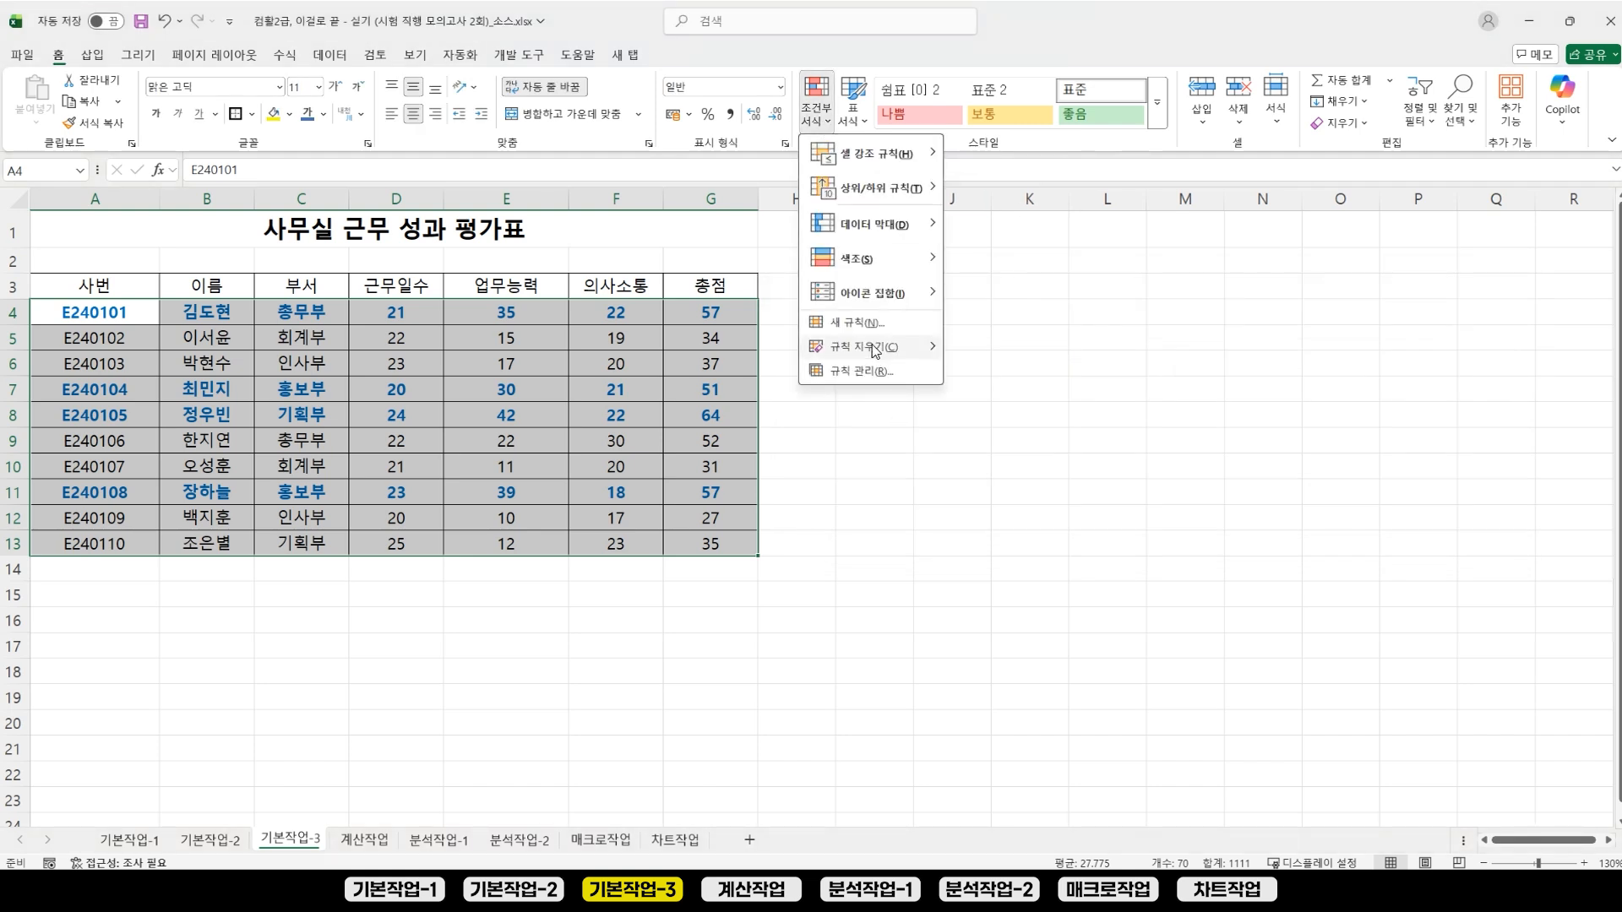
{"action": "mouse_move", "coordinate": [876, 351]}
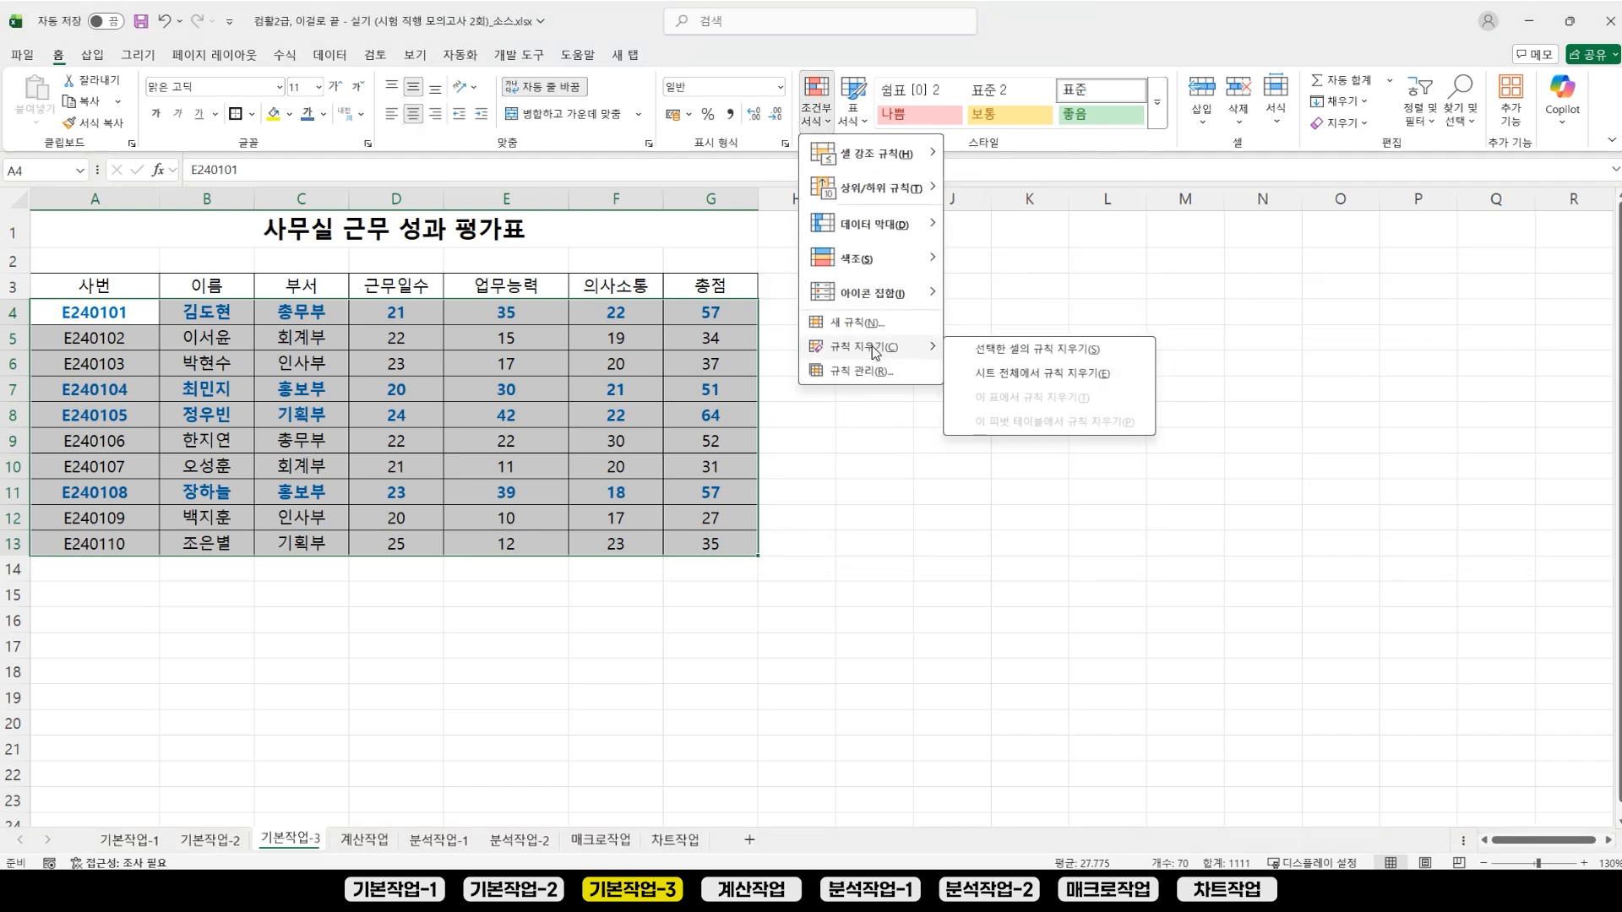
{"action": "left_click", "coordinate": [1058, 385]}
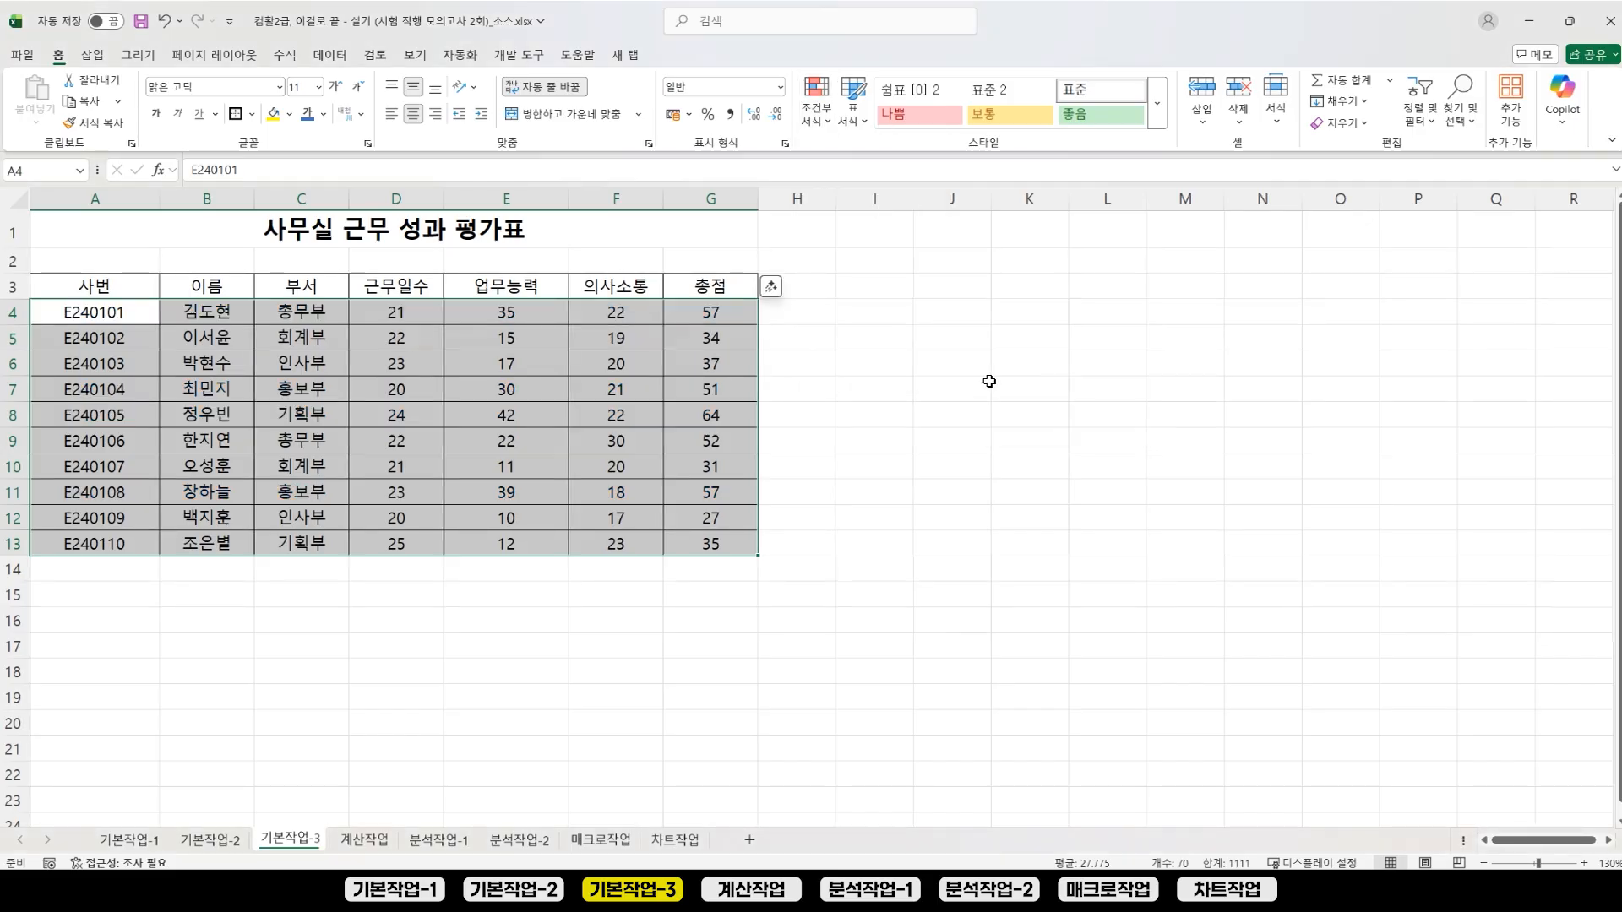
{"action": "left_click", "coordinate": [1234, 470]}
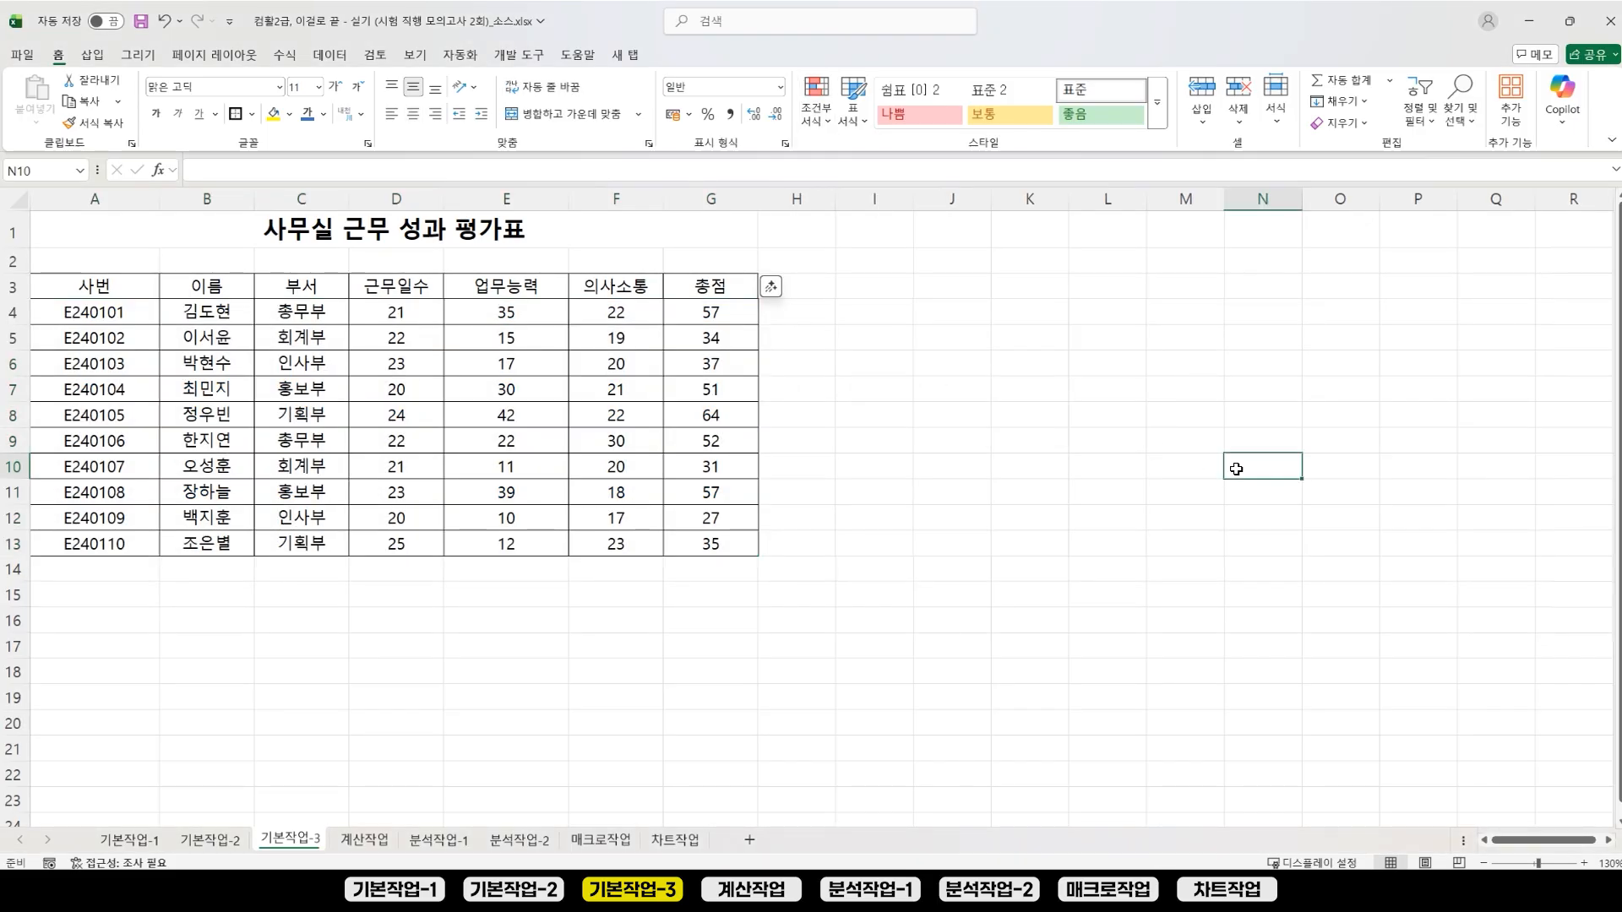
{"action": "left_click", "coordinate": [168, 22]}
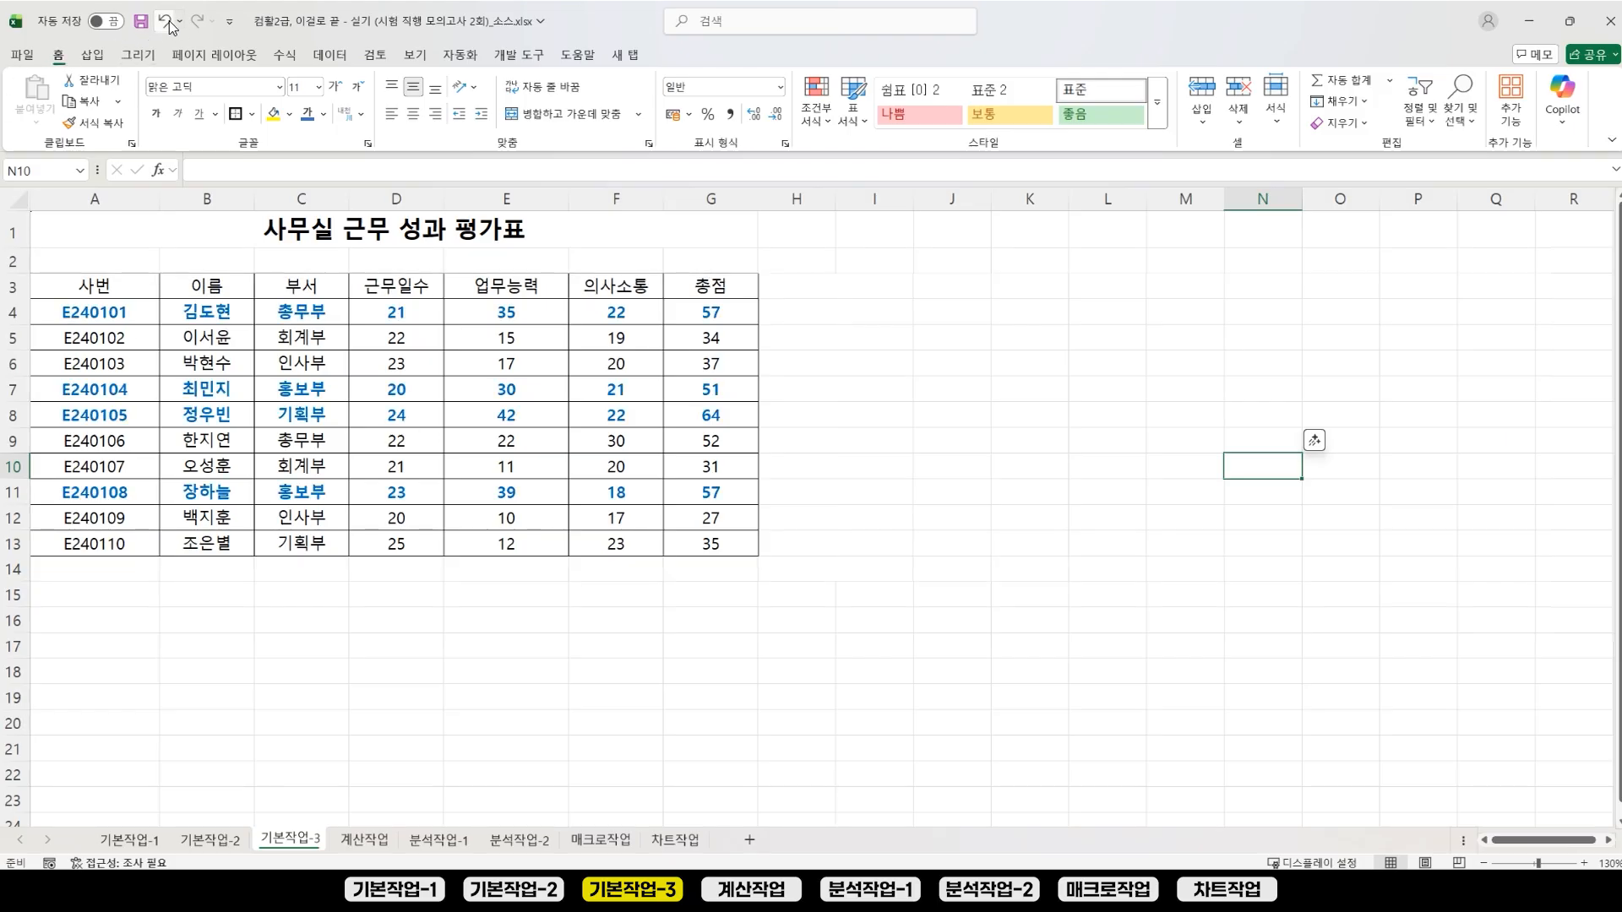
Step: Open the 계산작업 sheet, switch to the exam PDF in the browser and read the 문제 2 questions
{"action": "left_click", "coordinate": [1149, 465]}
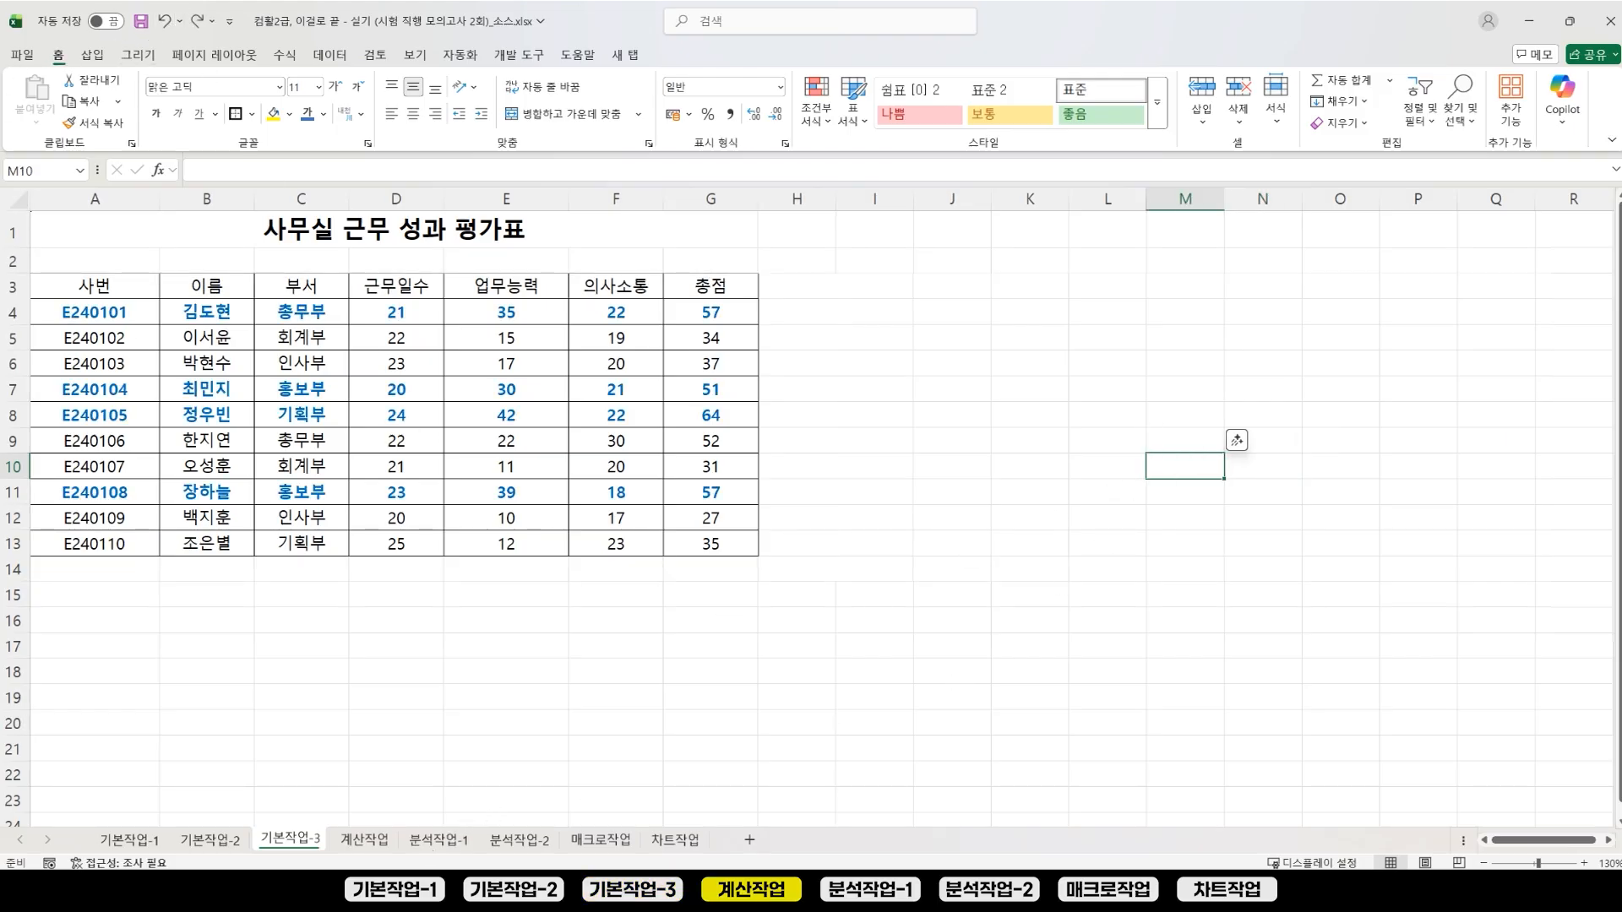
{"action": "left_click", "coordinate": [365, 842]}
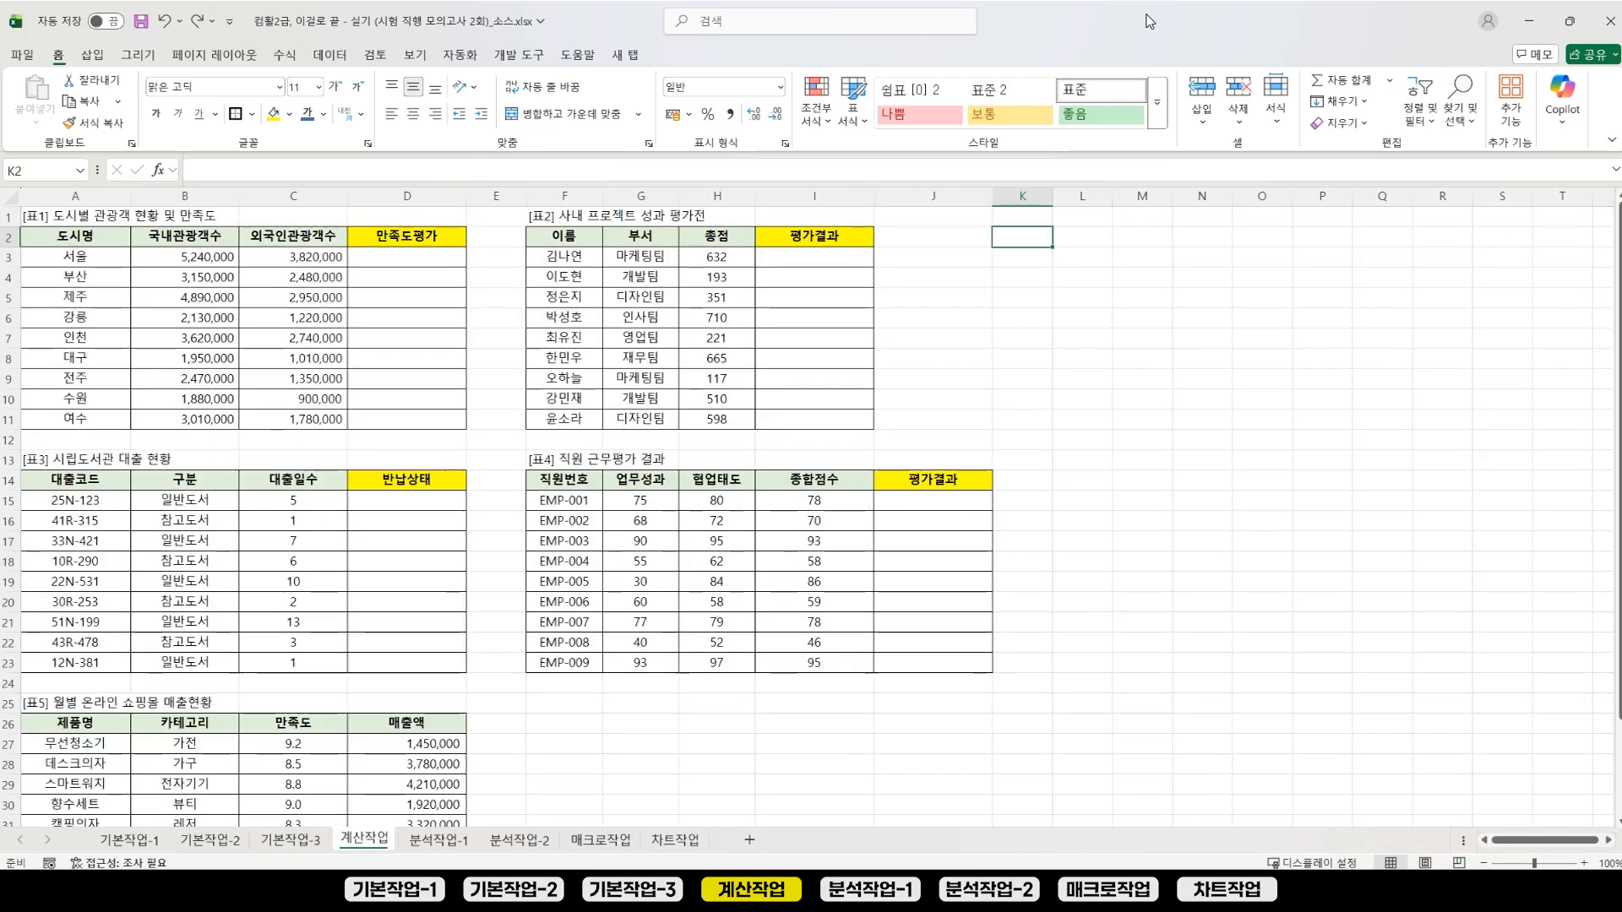
{"action": "key", "text": "alt+Tab"}
{"action": "scroll", "coordinate": [991, 363], "scroll_direction": "down", "scroll_amount": 1}
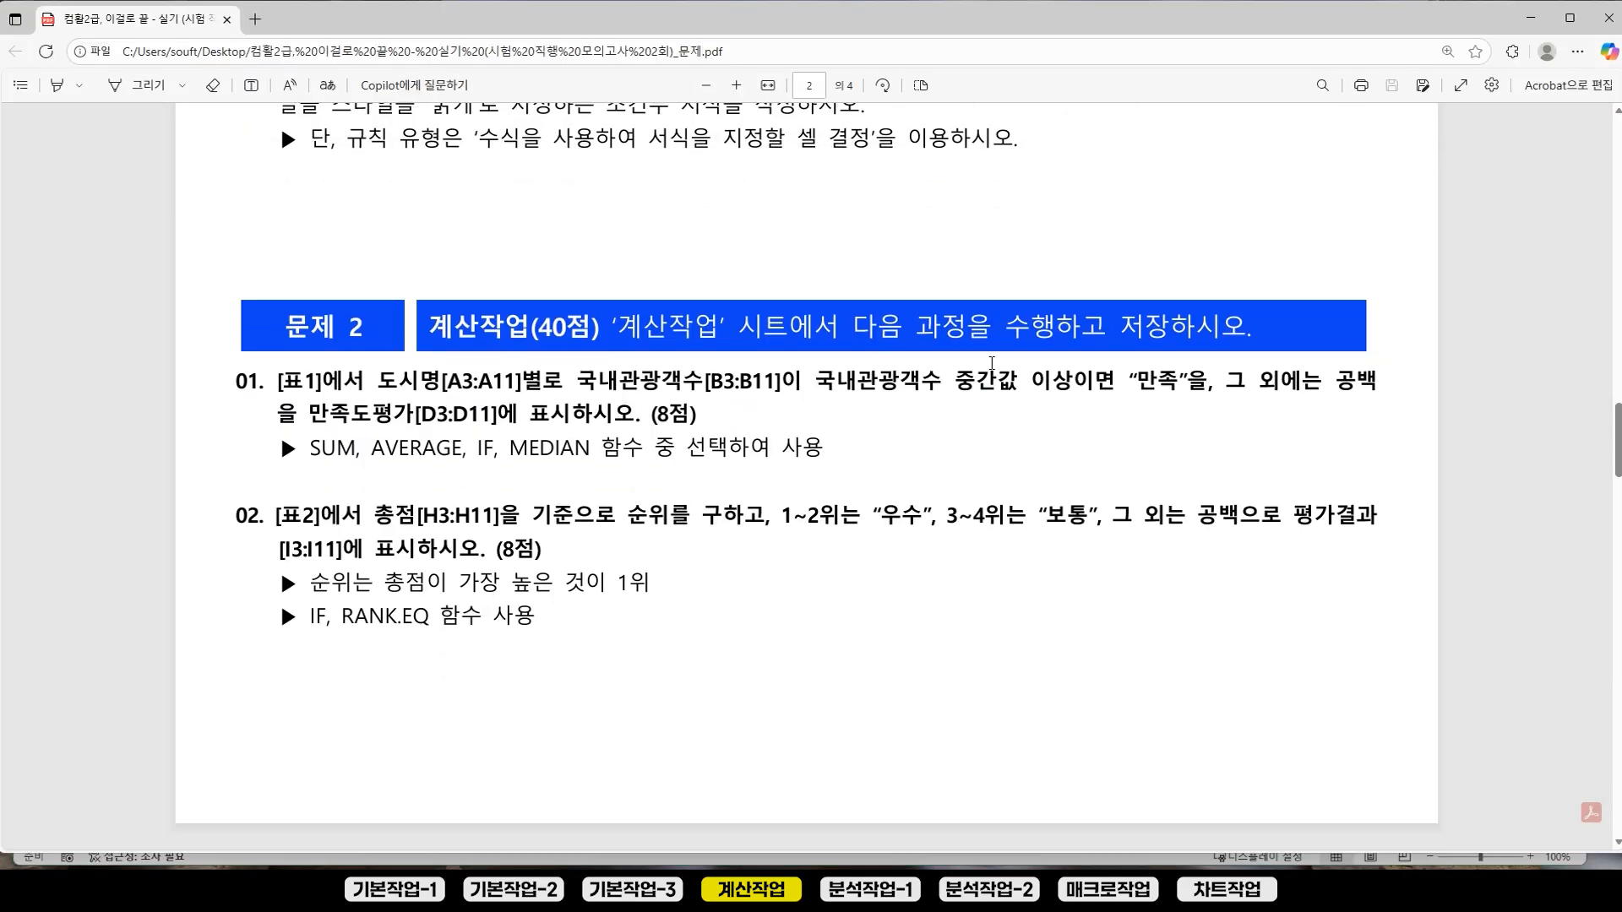
{"action": "scroll", "coordinate": [1618, 438], "scroll_direction": "down", "scroll_amount": 10}
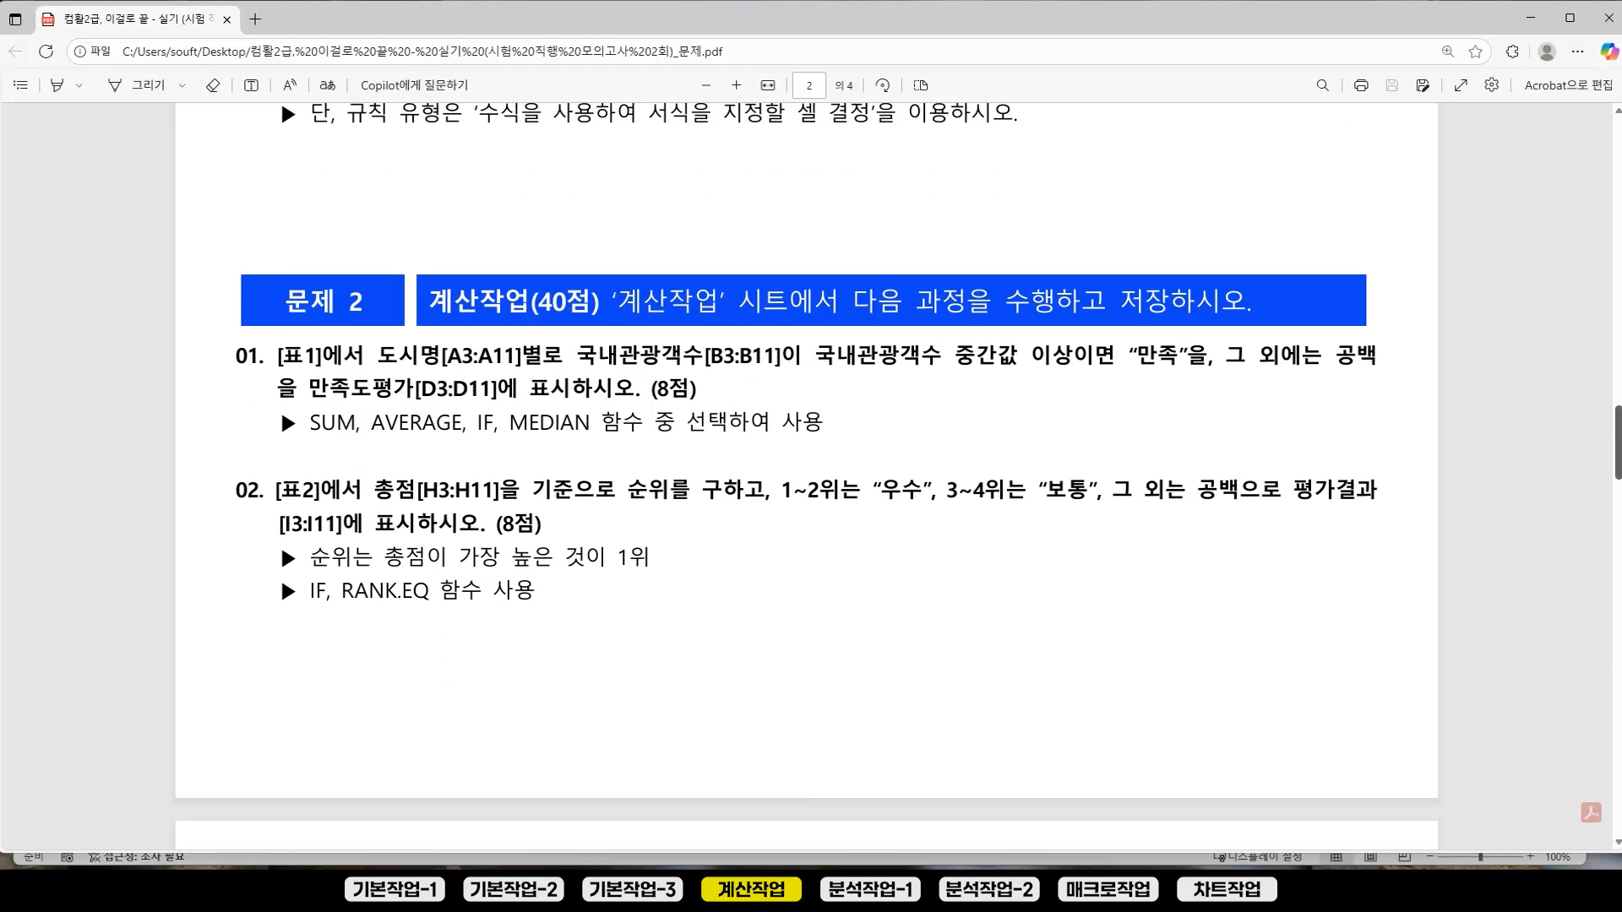
{"action": "scroll", "coordinate": [1618, 438], "scroll_direction": "down", "scroll_amount": 2}
{"action": "scroll", "coordinate": [1618, 438], "scroll_direction": "up", "scroll_amount": 5}
{"action": "scroll", "coordinate": [1618, 438], "scroll_direction": "up", "scroll_amount": 4}
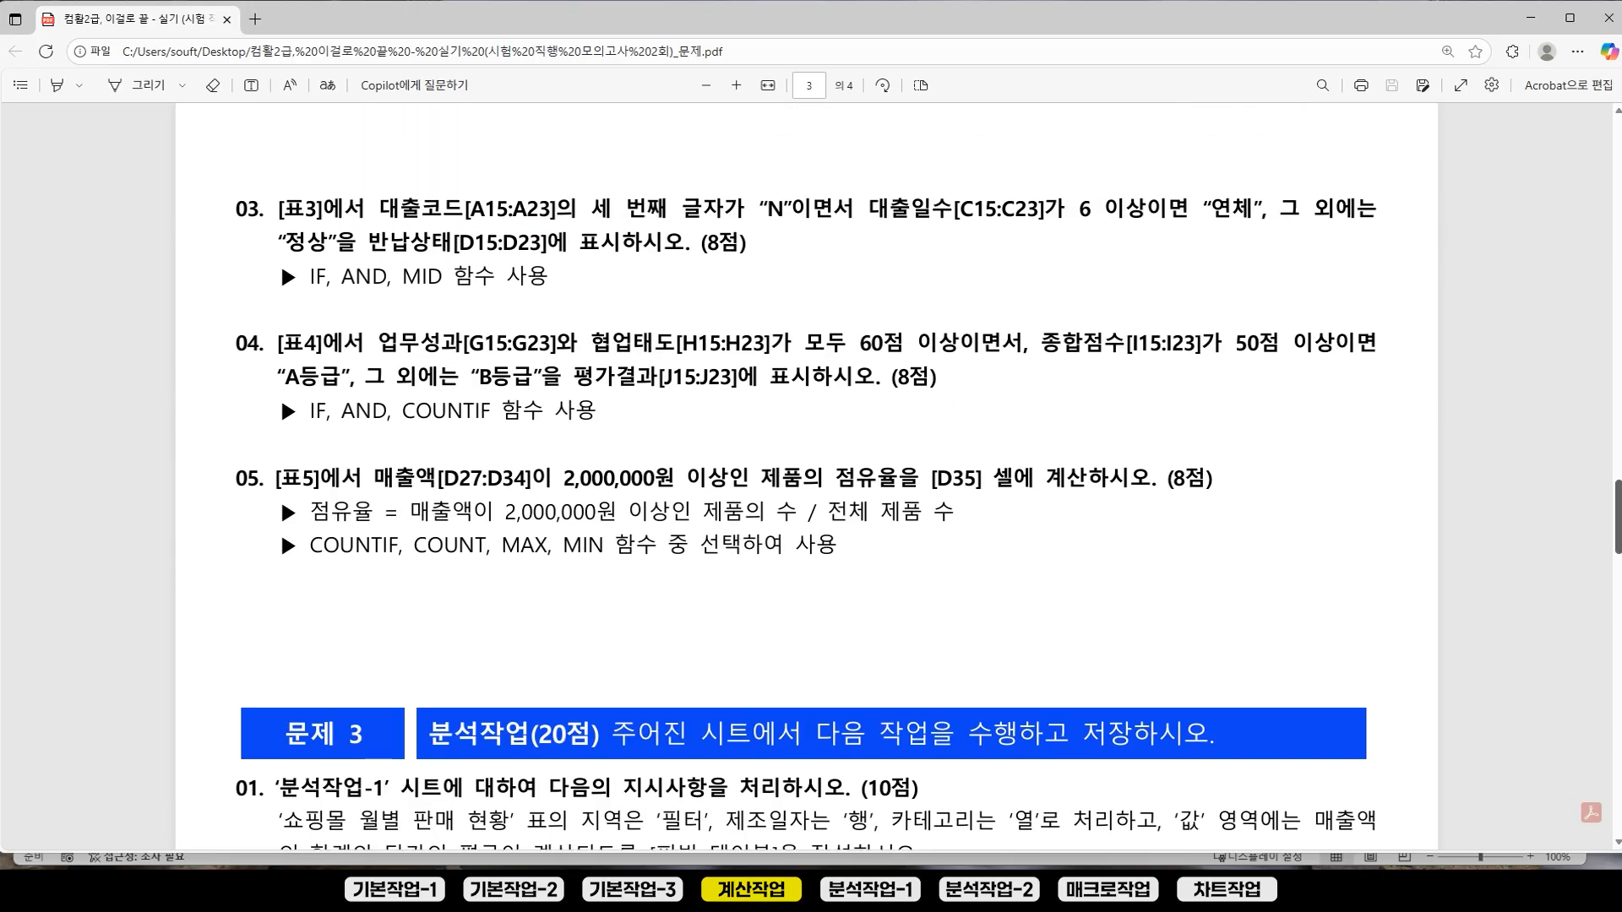
{"action": "scroll", "coordinate": [656, 330], "scroll_direction": "up", "scroll_amount": 6}
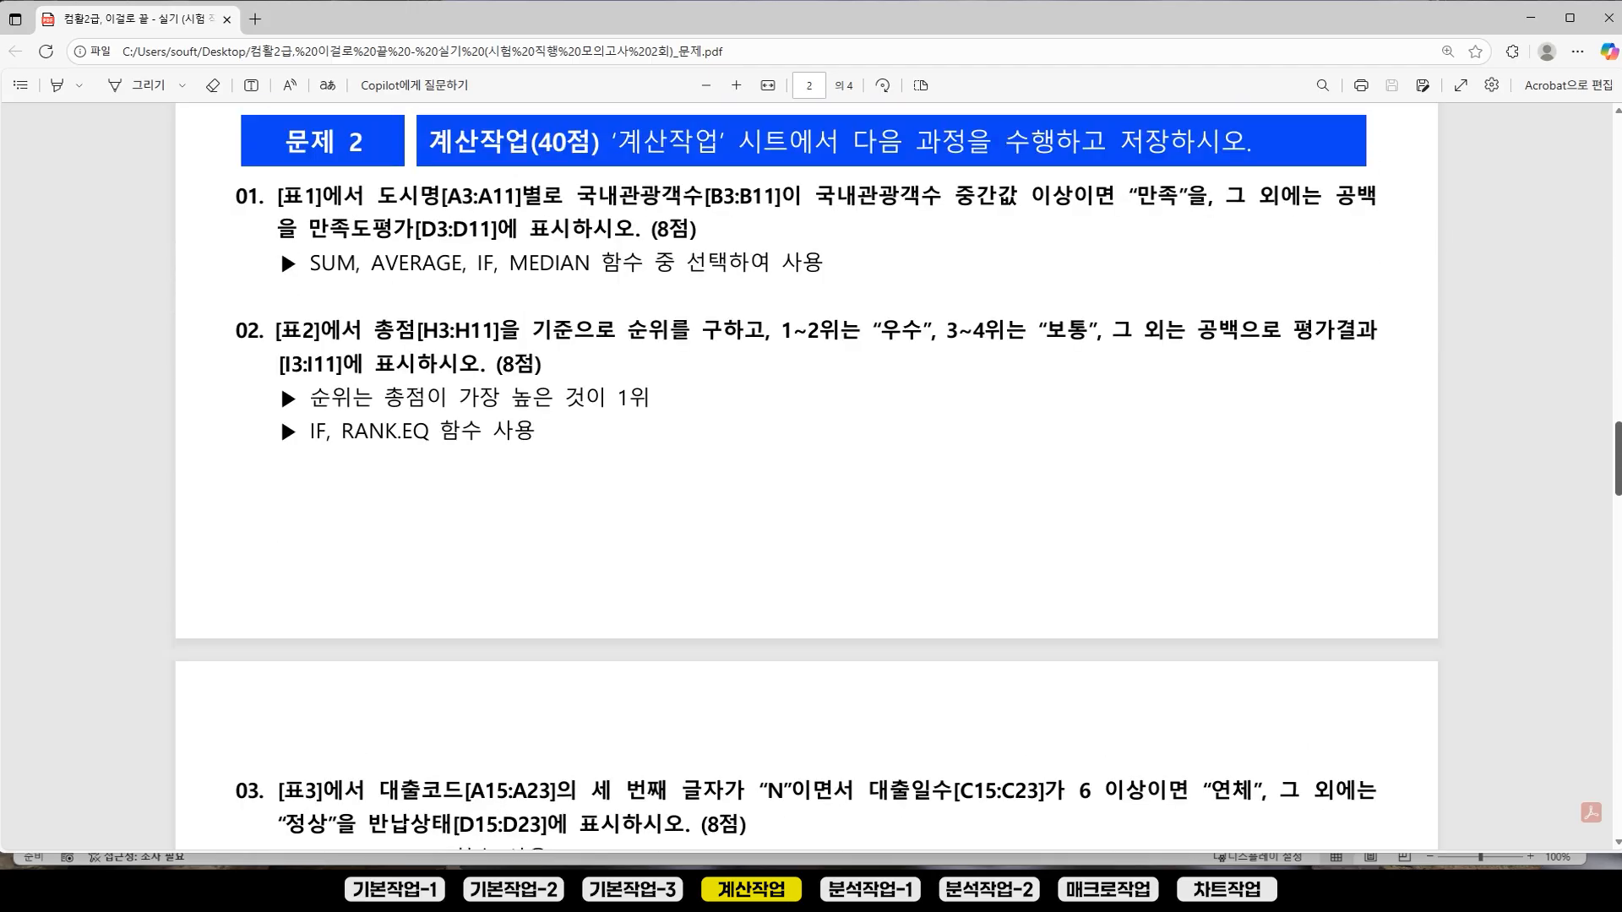
{"action": "scroll", "coordinate": [656, 330], "scroll_direction": "down", "scroll_amount": 2}
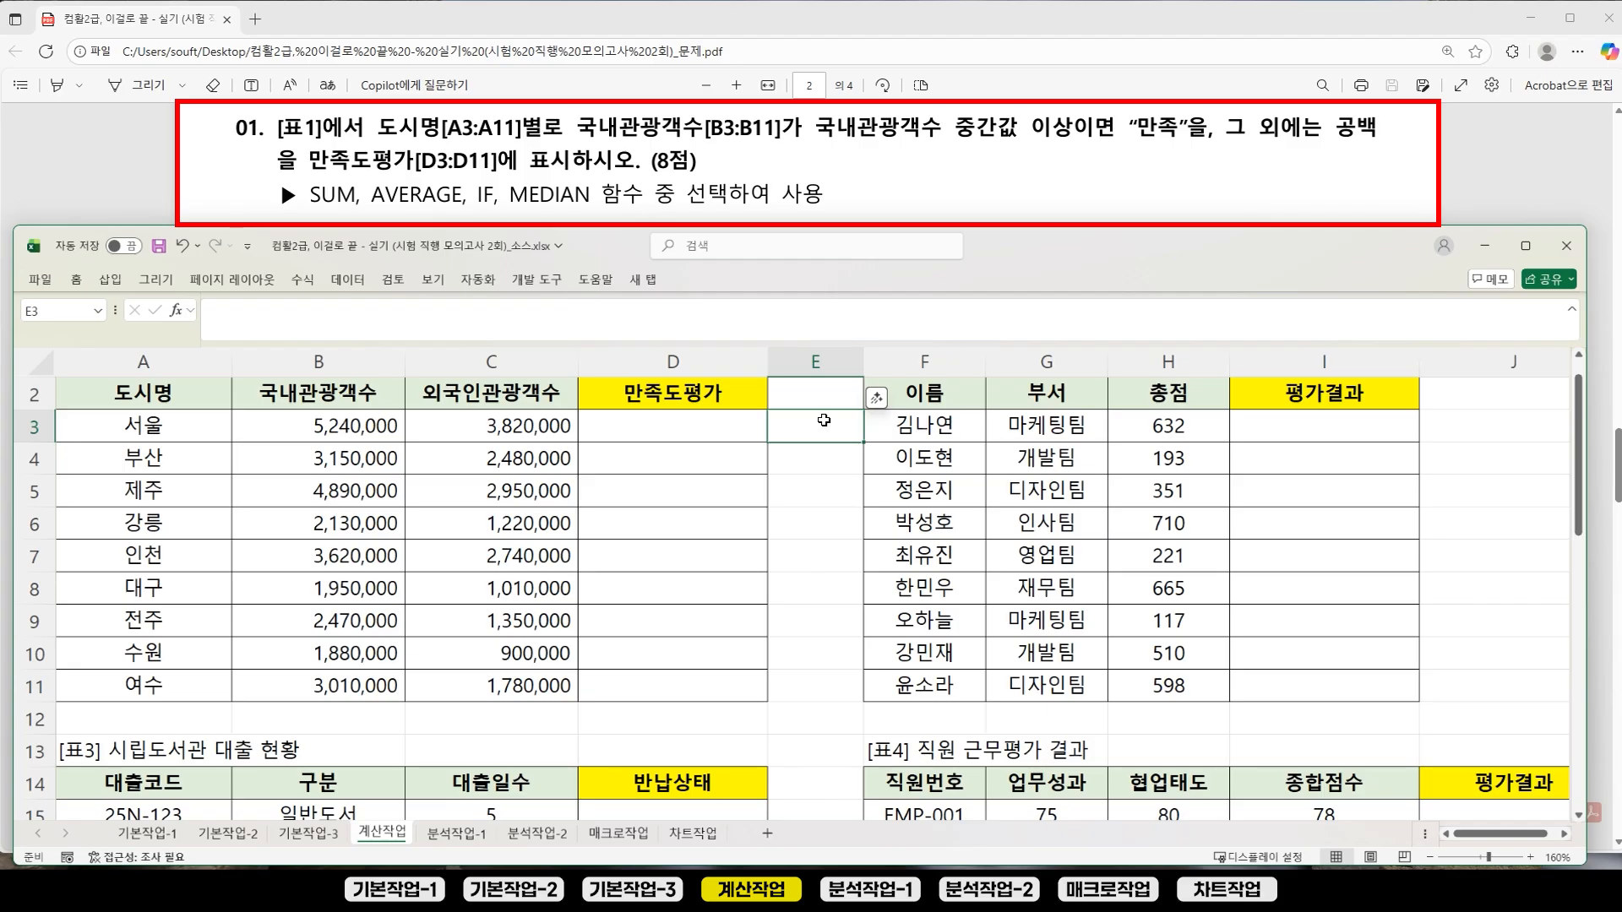
Step: Mark the 만족도평가 range D3:D11 on the 계산작업 sheet and show the Office clipboard pane
{"action": "left_click_drag", "start_coordinate": [703, 433], "coordinate": [684, 693]}
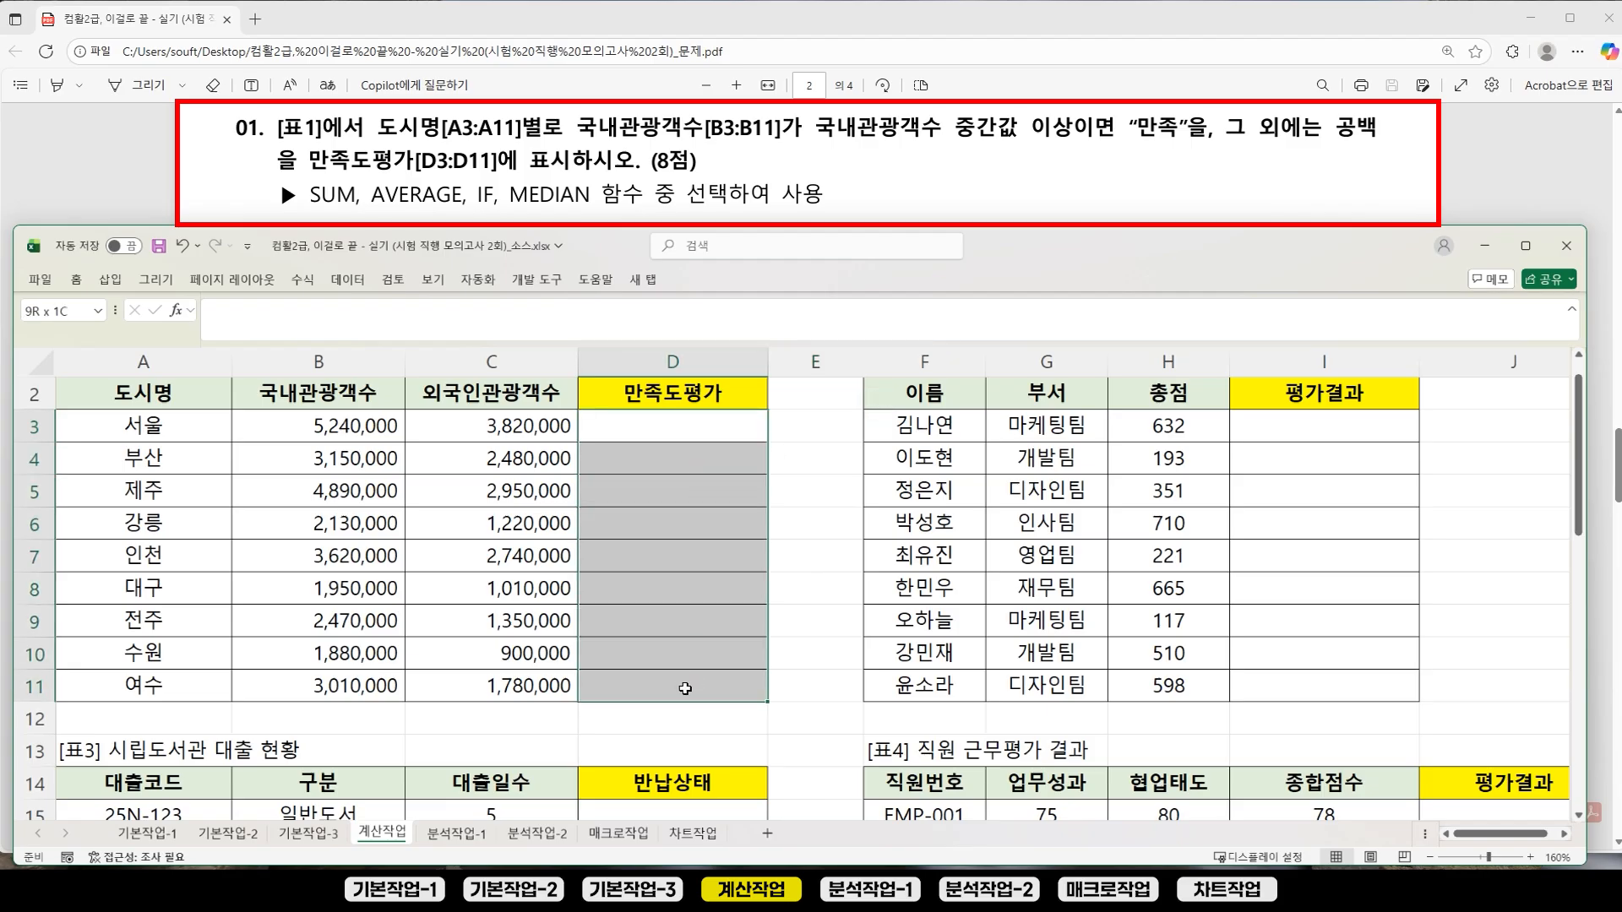
{"action": "left_click", "coordinate": [812, 421]}
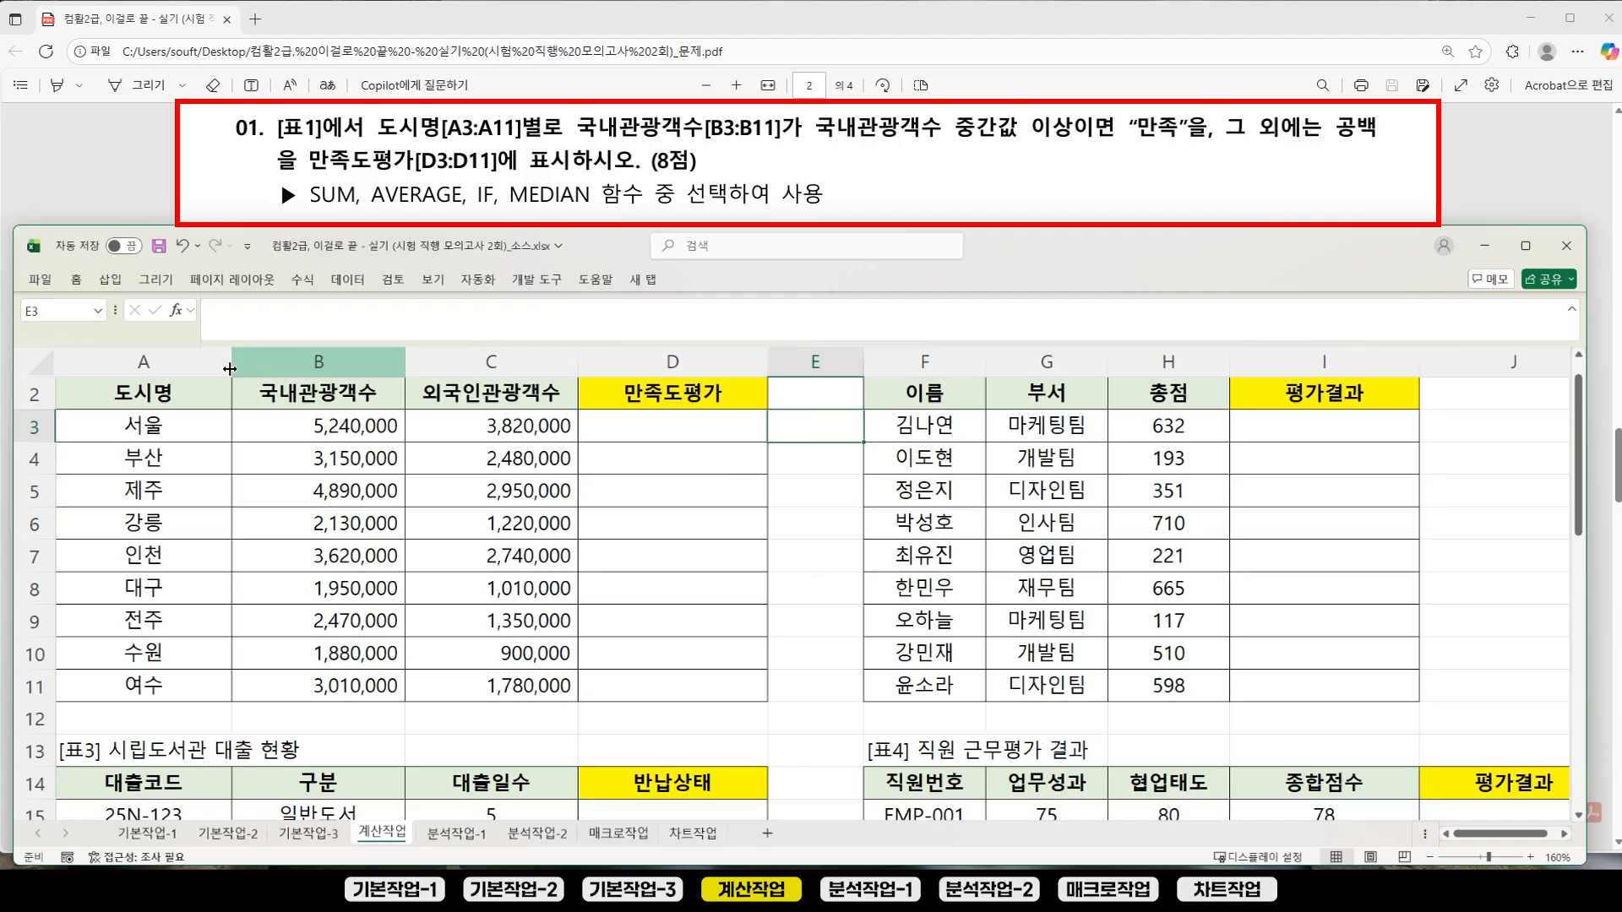
{"action": "left_click", "coordinate": [76, 281]}
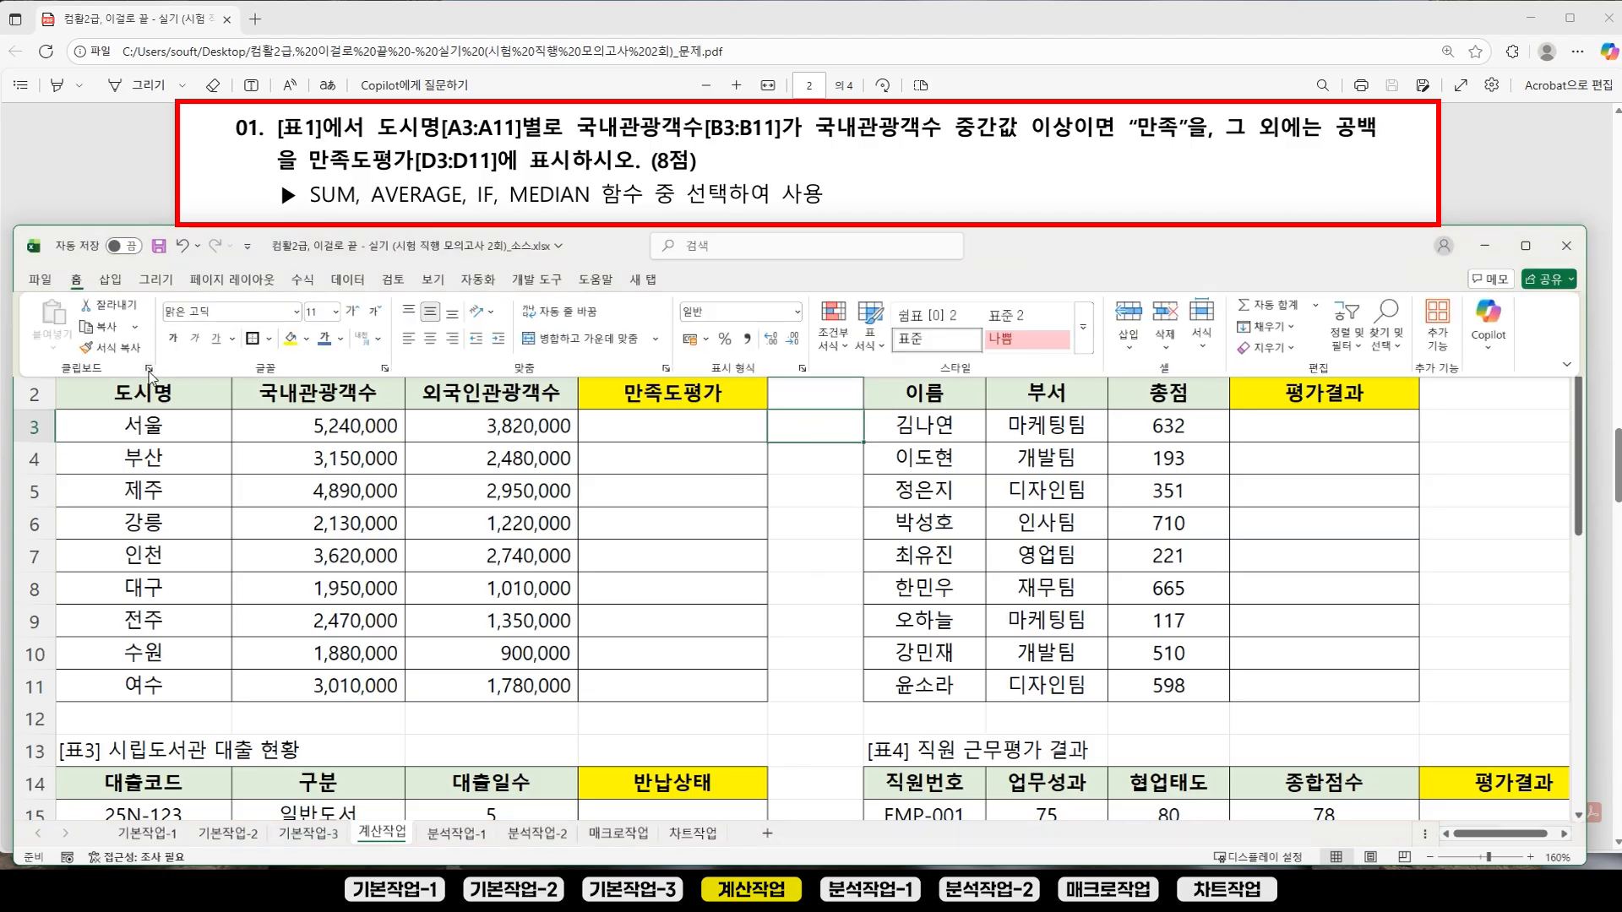
{"action": "left_click", "coordinate": [149, 372]}
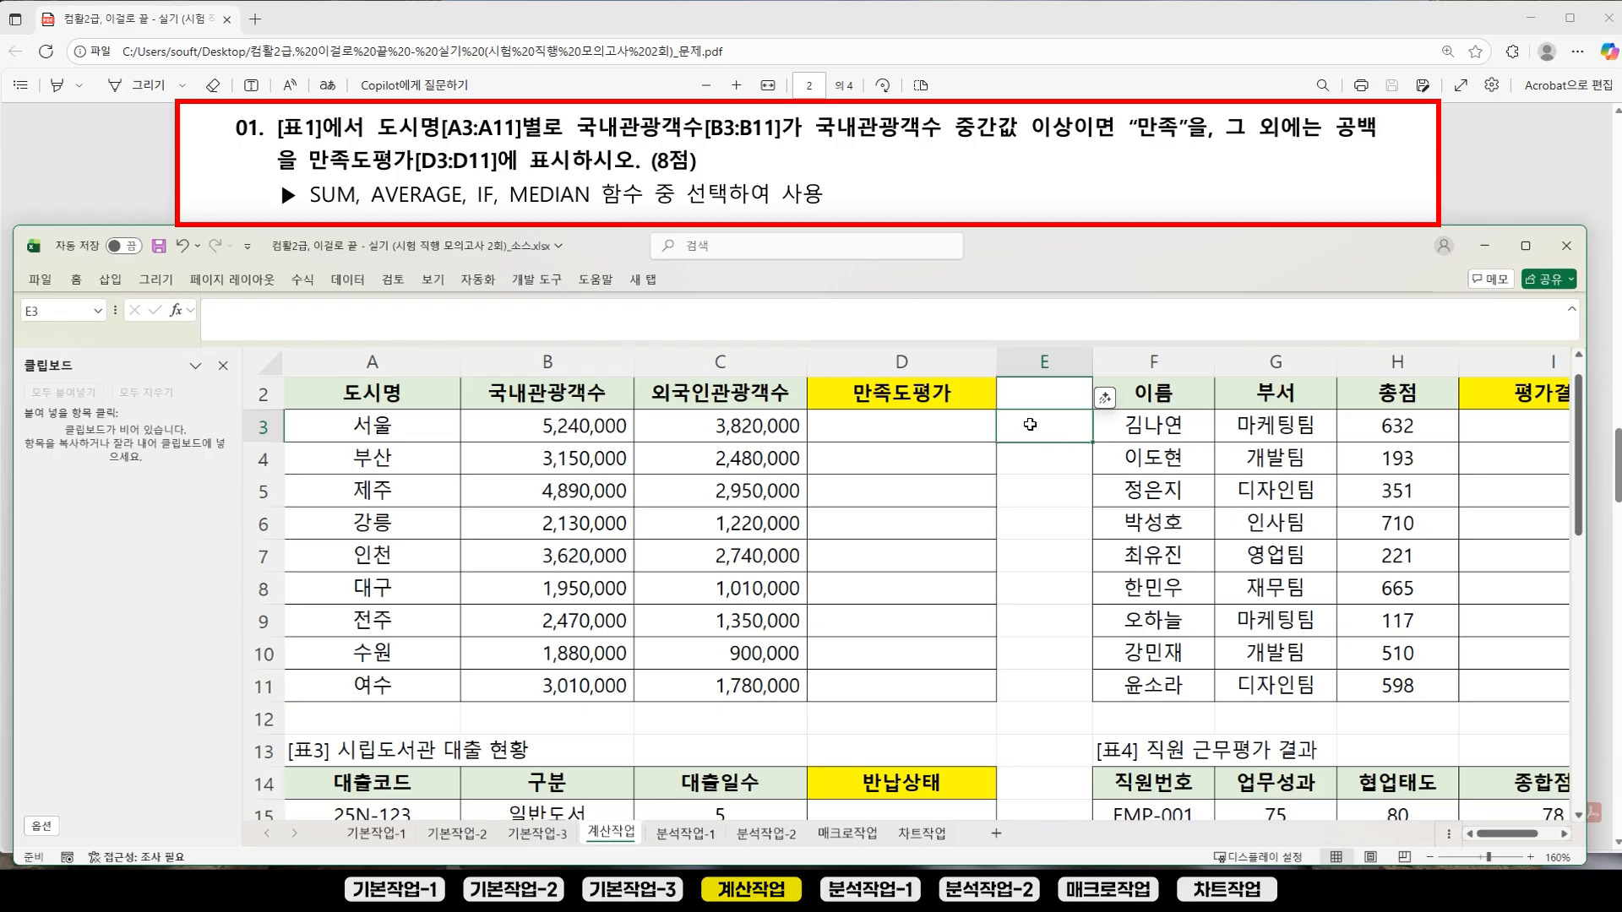
Step: Begin a MEDIAN formula in the first 만족도평가 cell, D3
{"action": "left_click", "coordinate": [887, 433]}
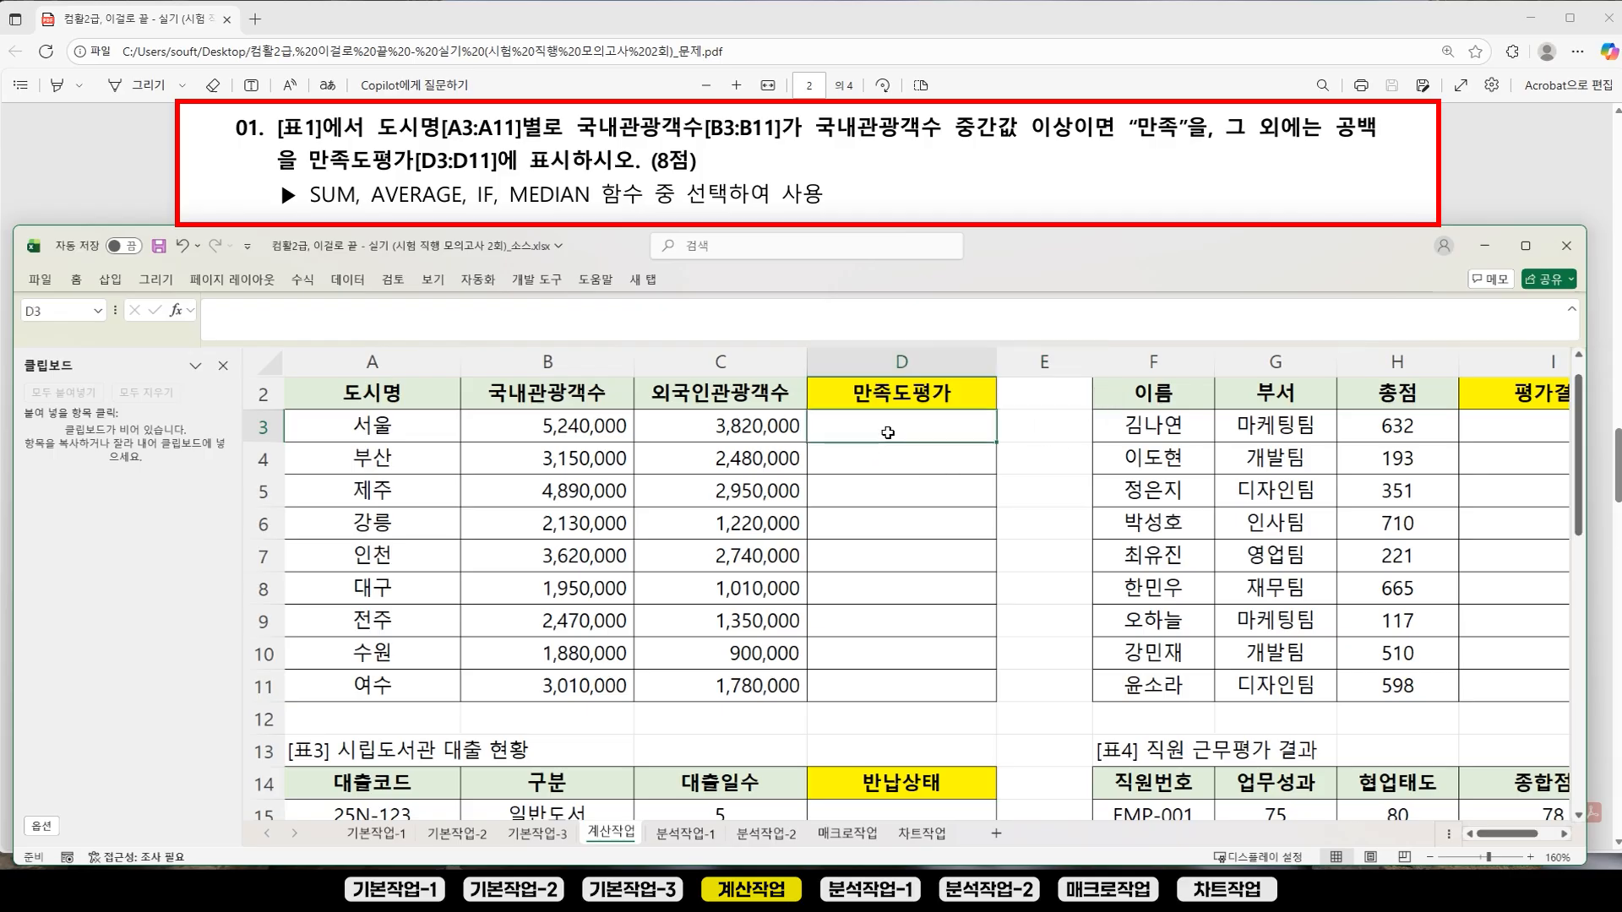
{"action": "left_click", "coordinate": [249, 313]}
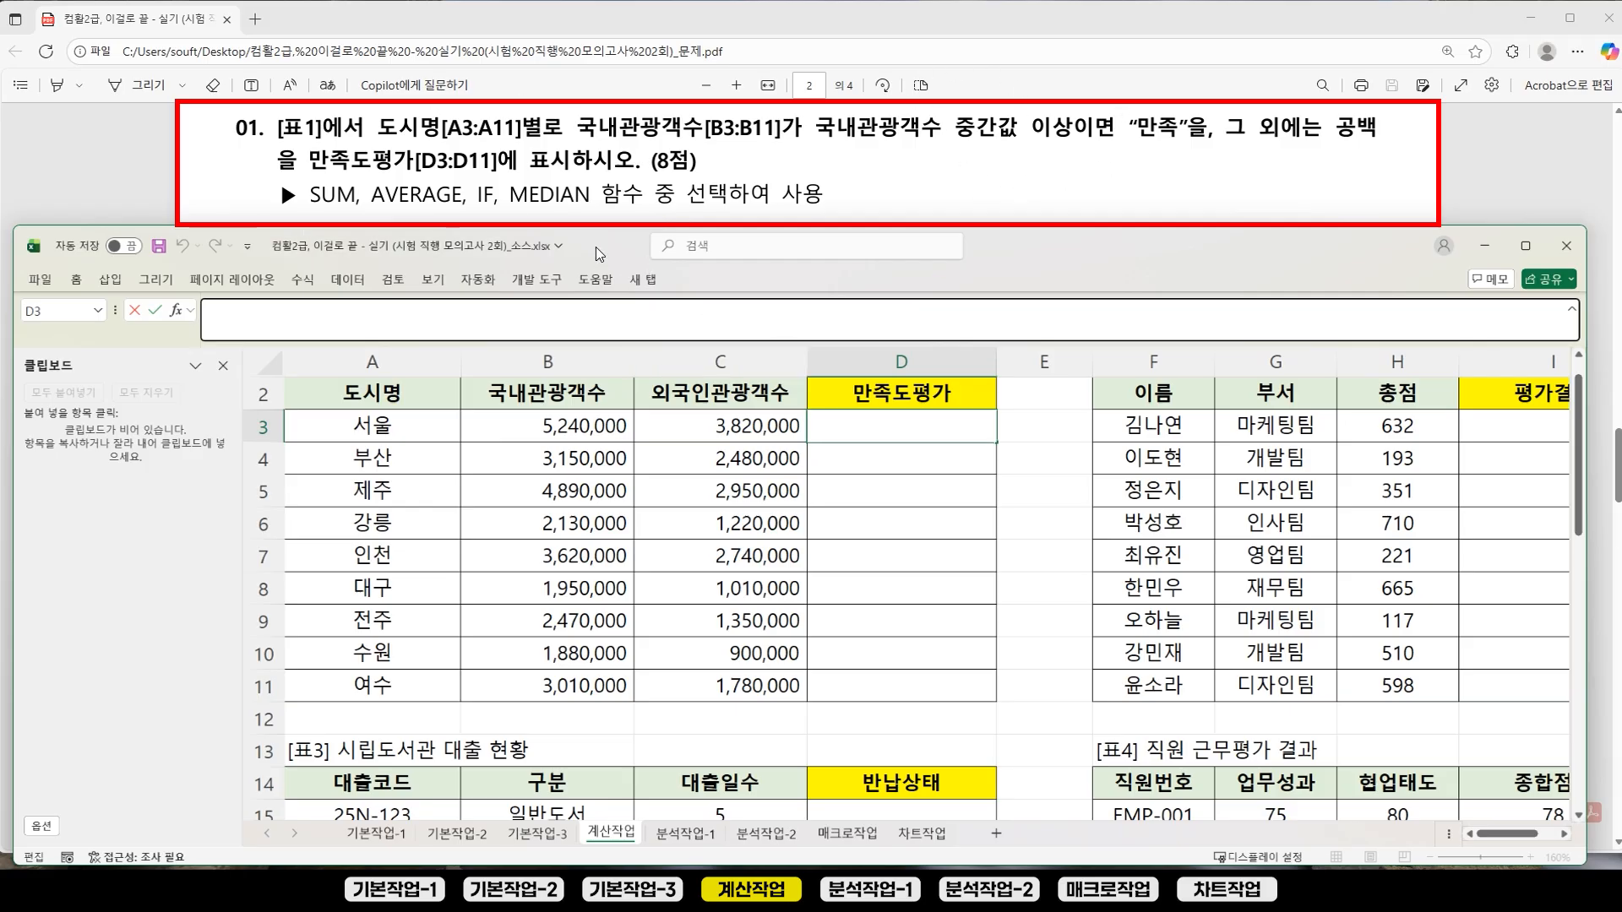
{"action": "type", "text": "="}
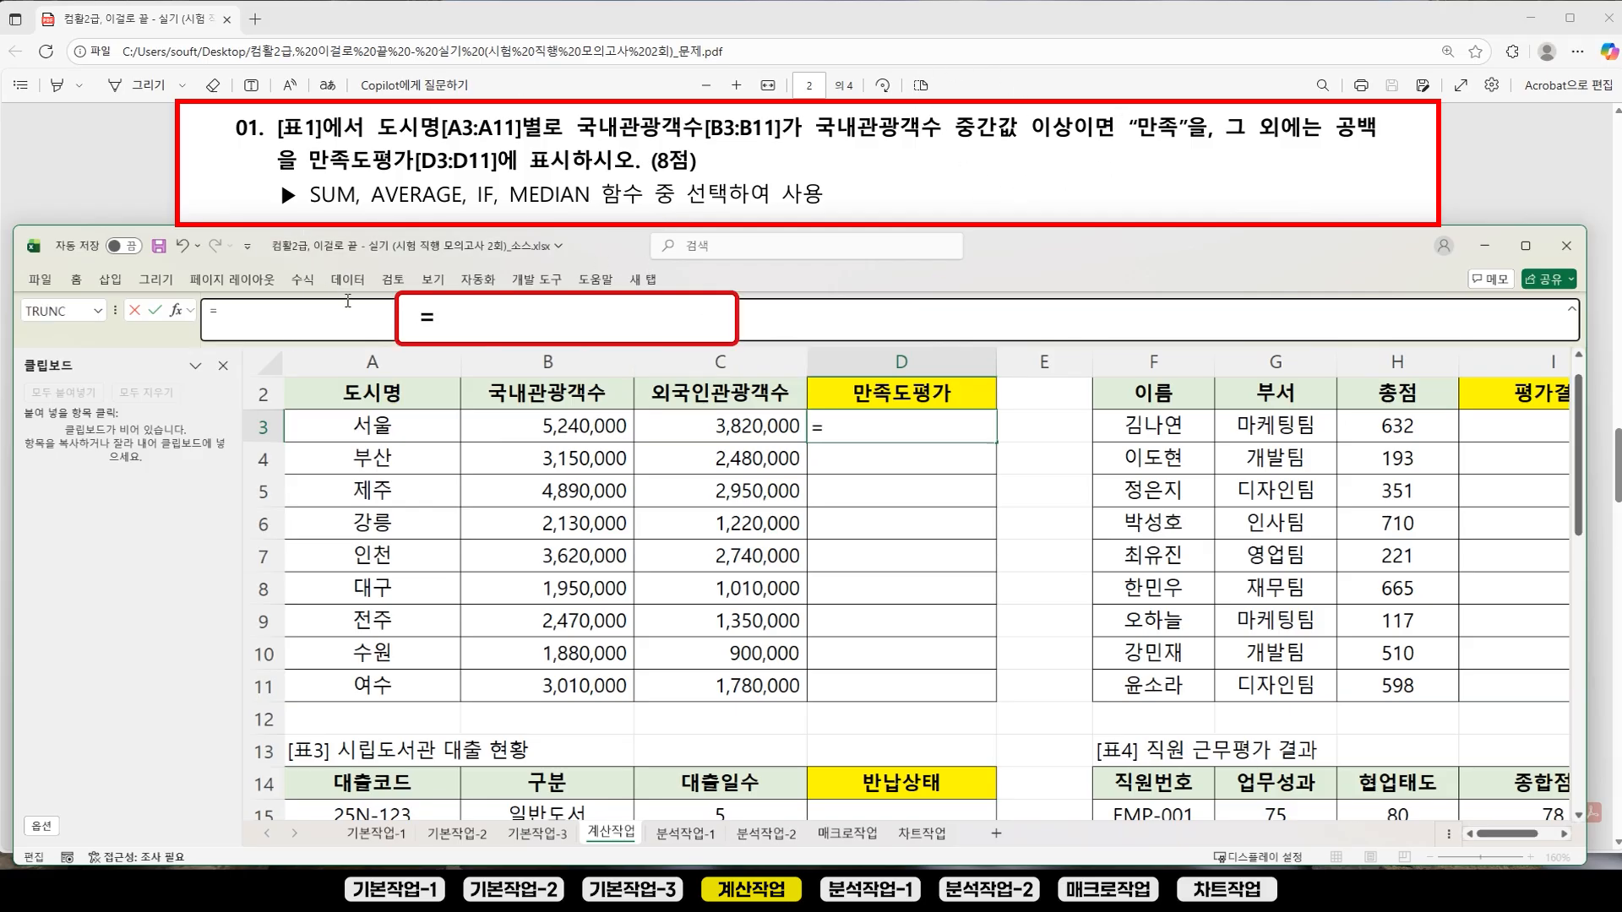
{"action": "type", "text": "MEDIAN"}
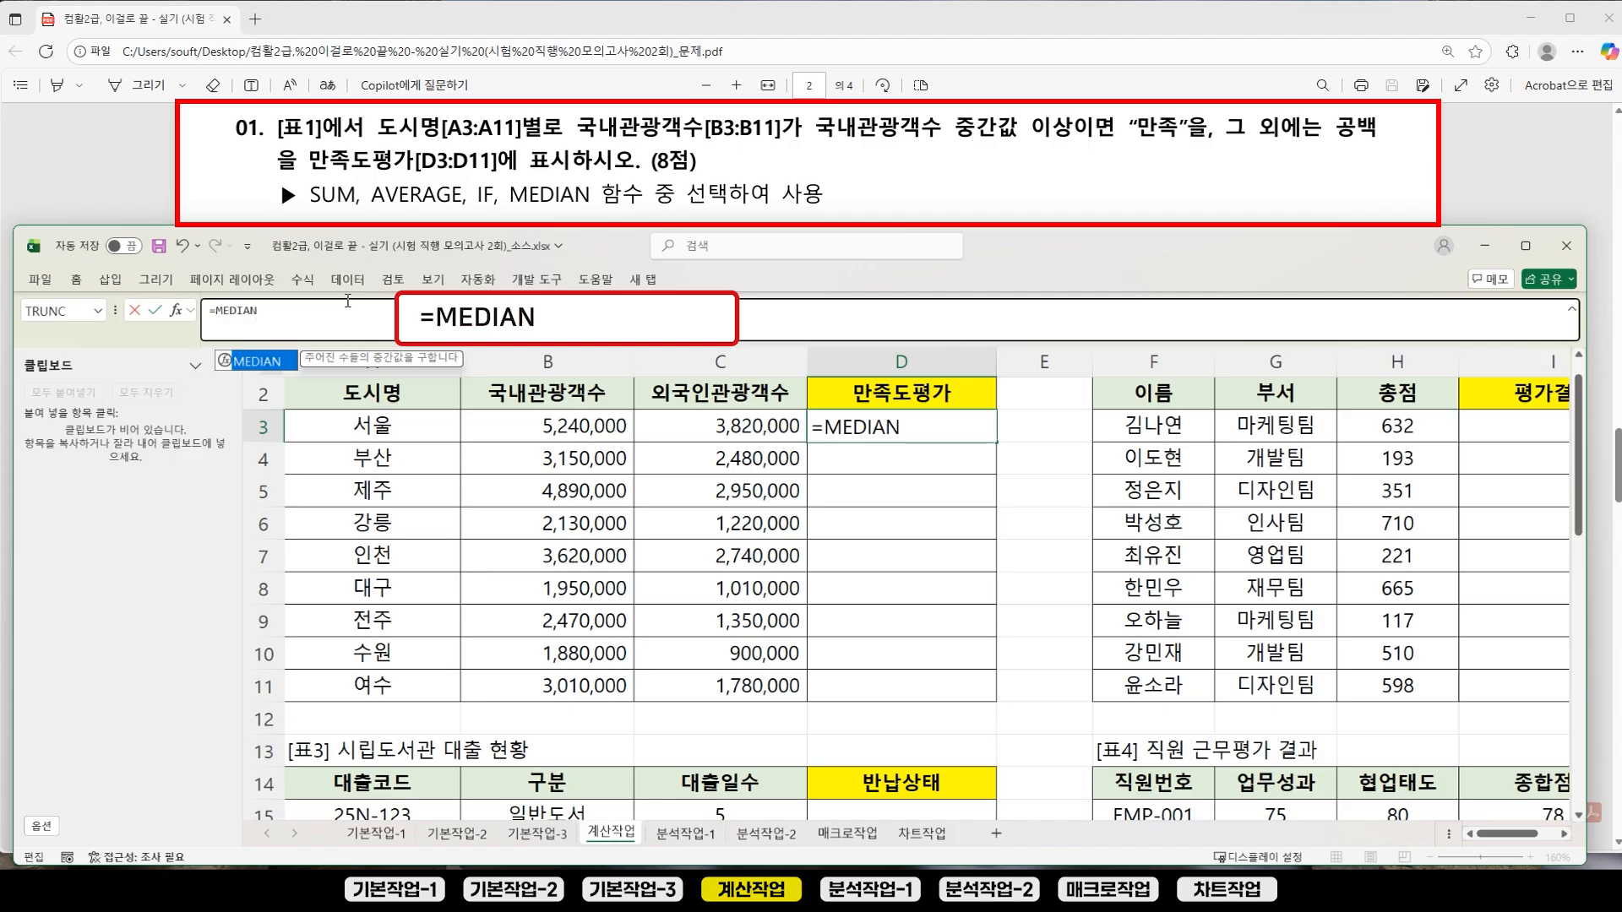
{"action": "type", "text": "("}
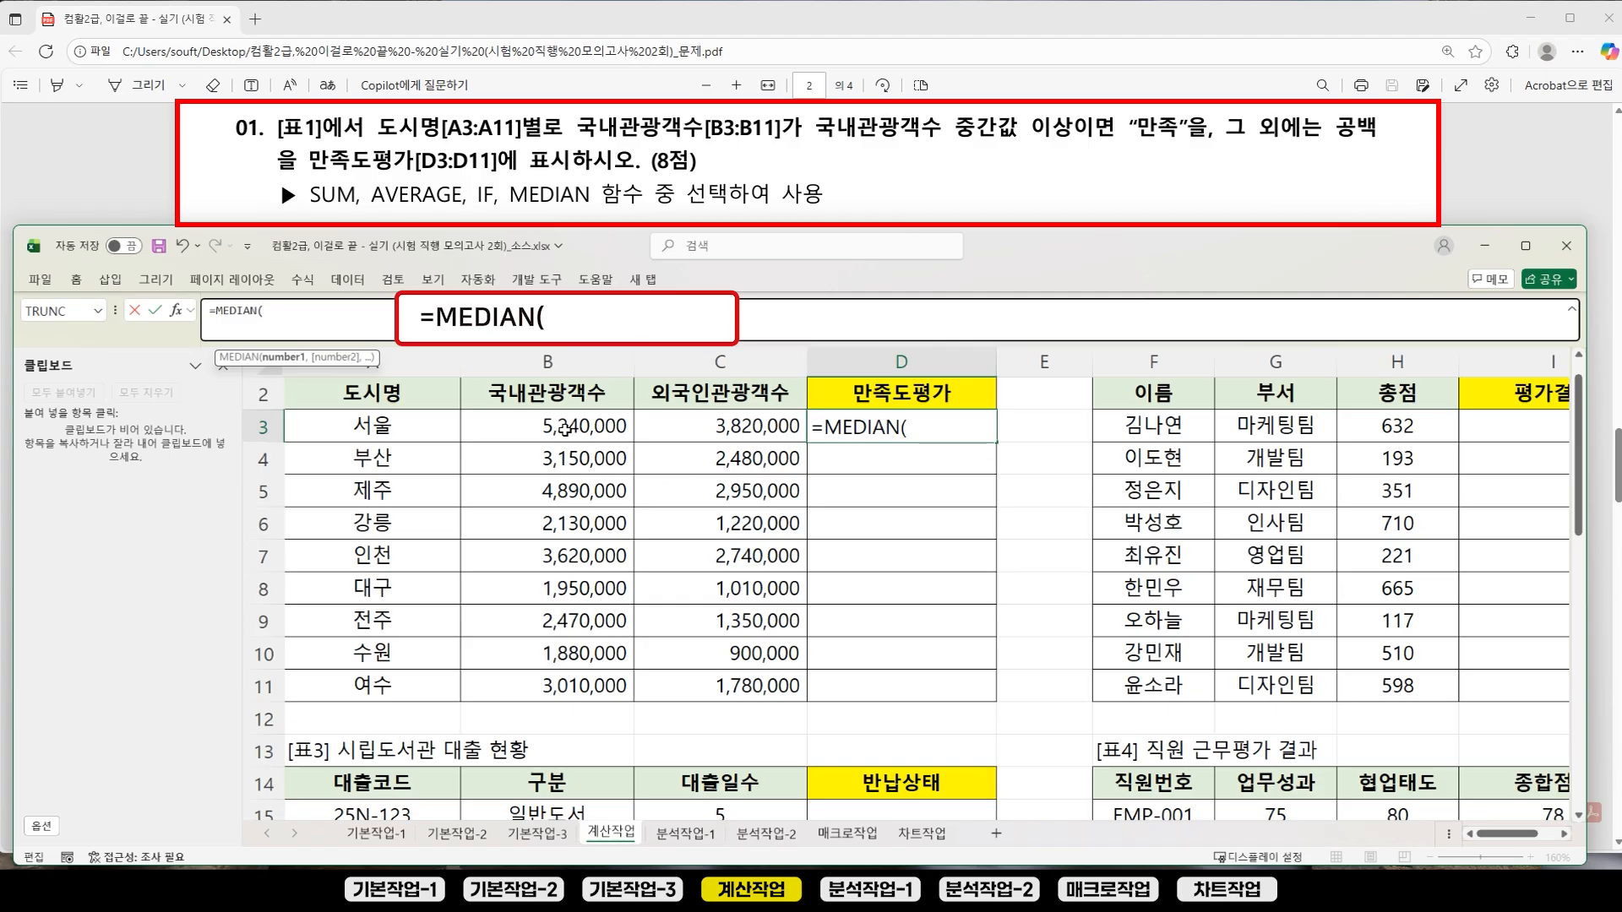
{"action": "left_click_drag", "start_coordinate": [564, 427], "coordinate": [546, 693]}
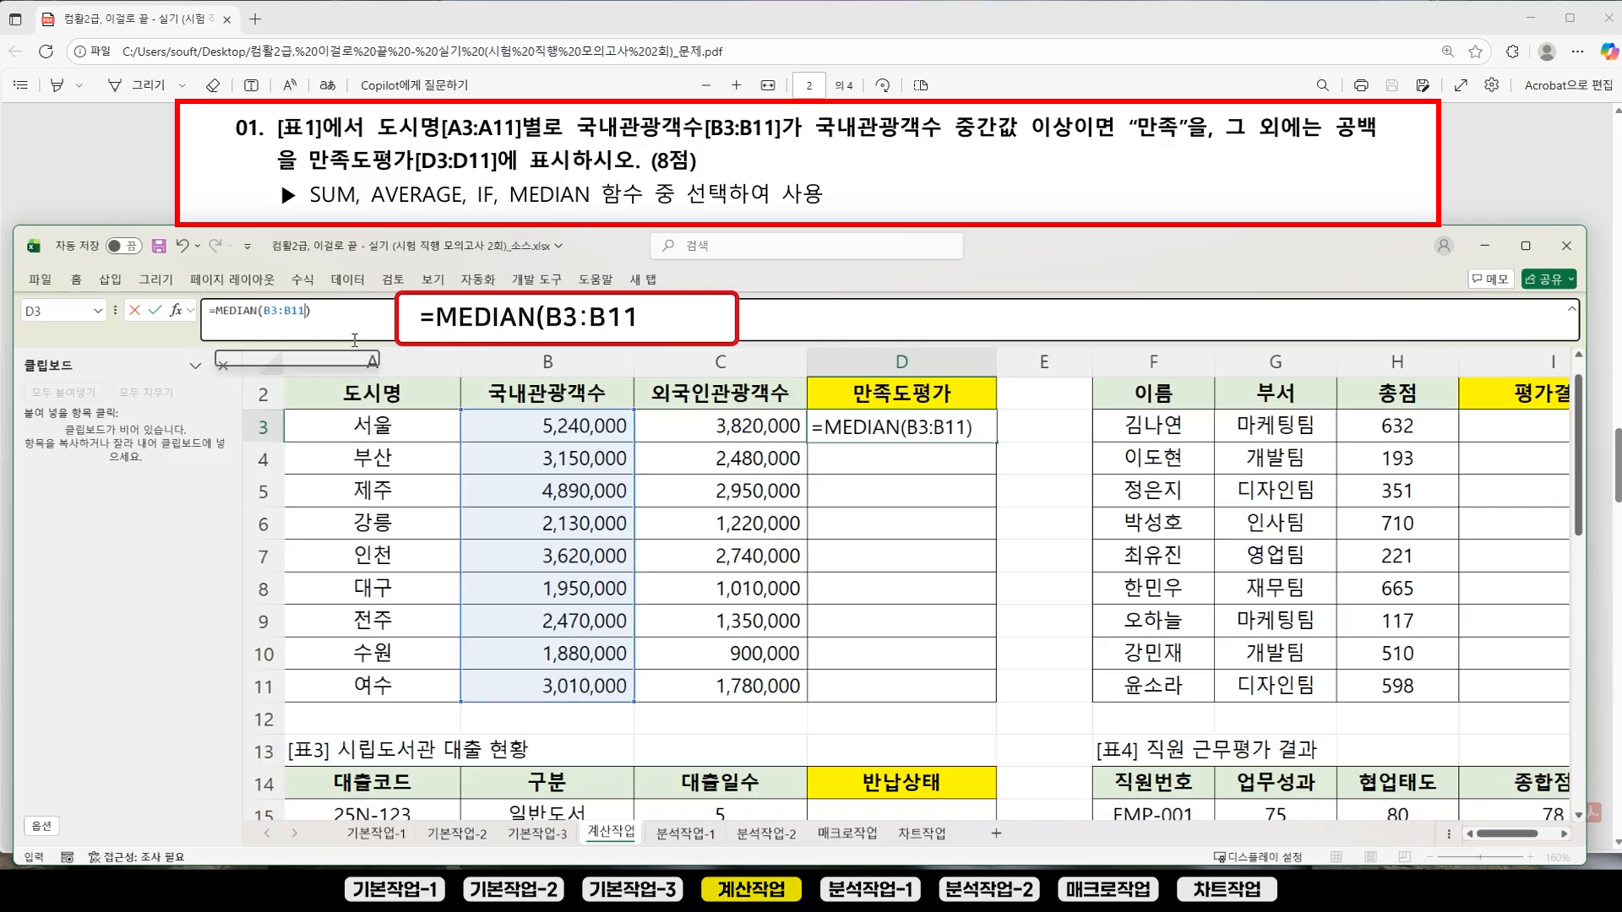
{"action": "key", "text": "BackSpace"}
{"action": "left_click_drag", "start_coordinate": [263, 311], "coordinate": [322, 311]}
{"action": "key", "text": "BackSpace"}
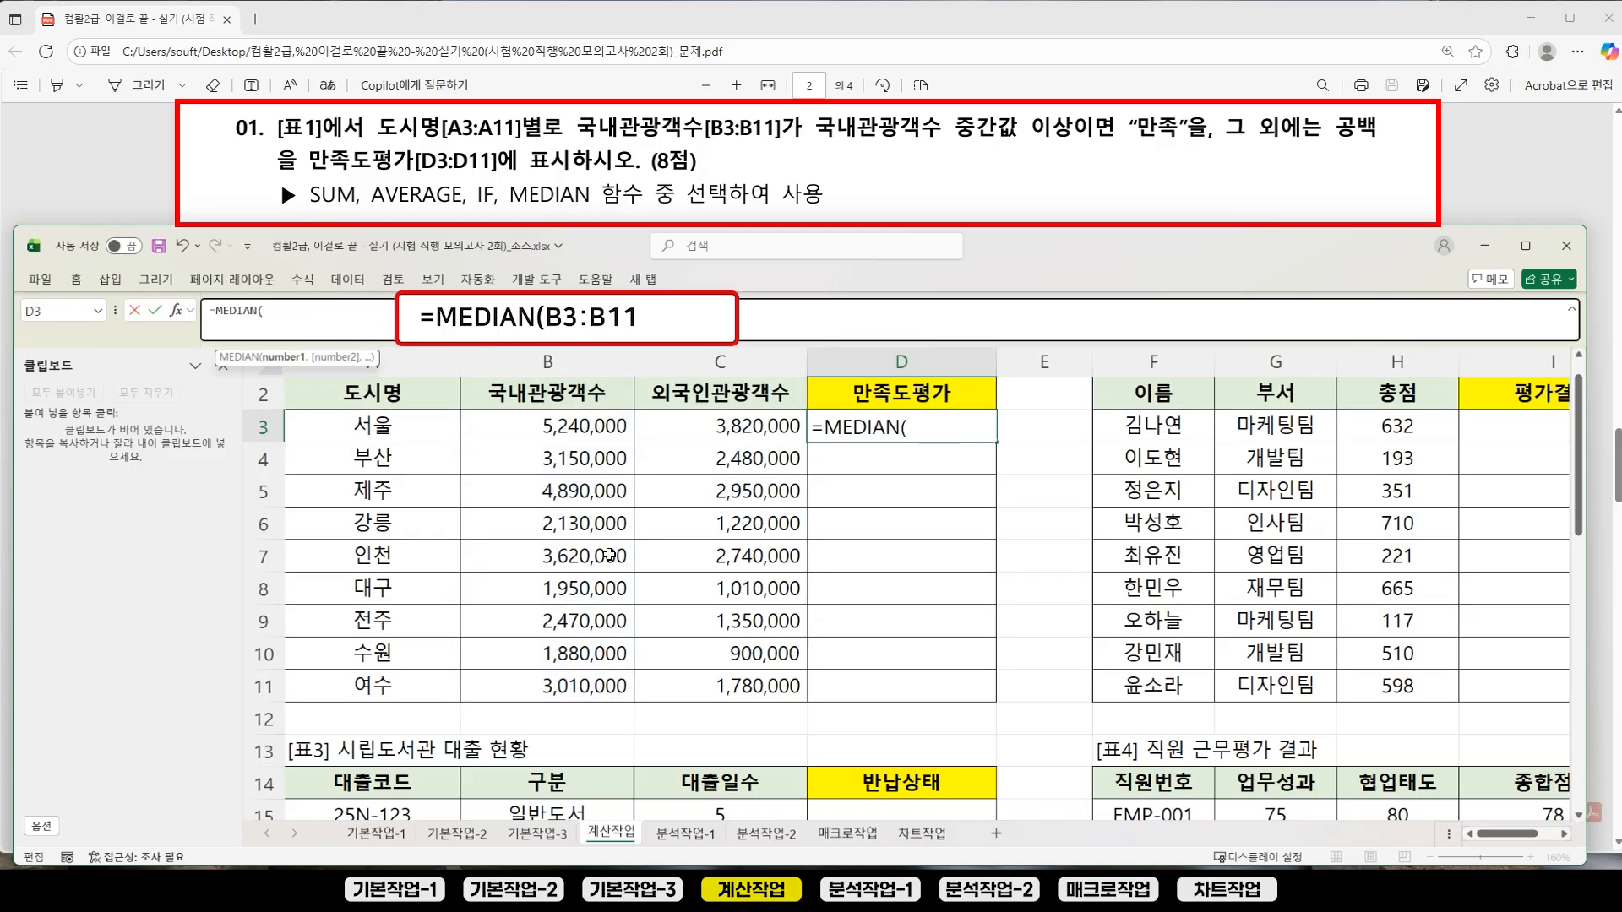
Step: Complete the D3 formula as =MEDIAN($B$3:$B$11), with the 국내관광객수 range as an absolute reference
{"action": "left_click_drag", "start_coordinate": [585, 429], "coordinate": [583, 686]}
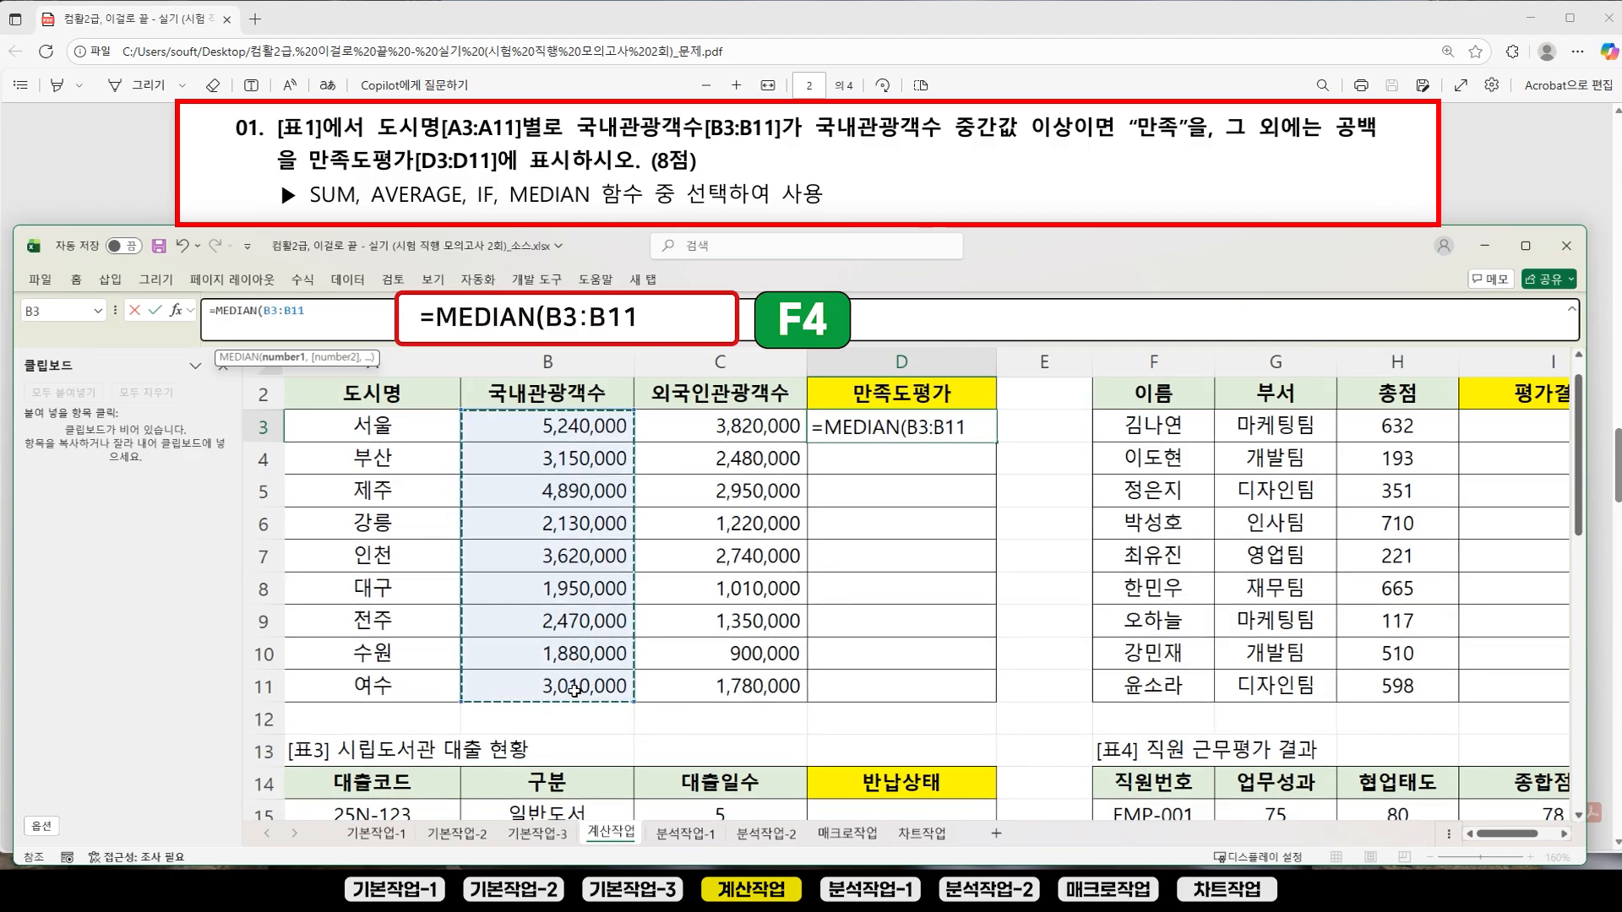
{"action": "key", "text": "F4"}
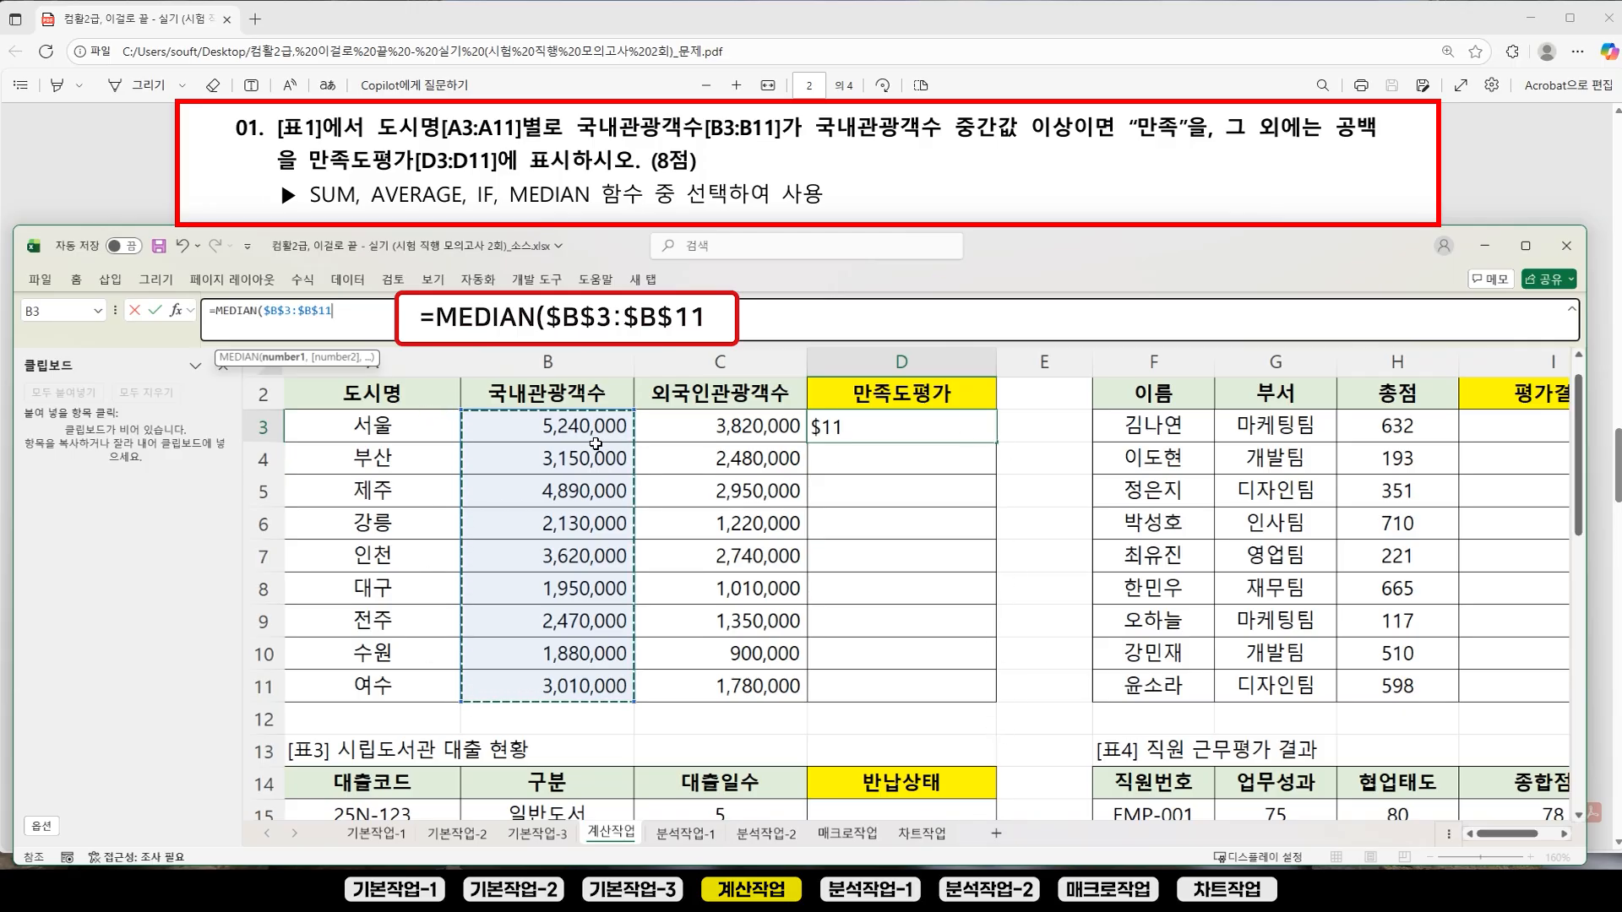
{"action": "left_click_drag", "start_coordinate": [495, 428], "coordinate": [541, 680]}
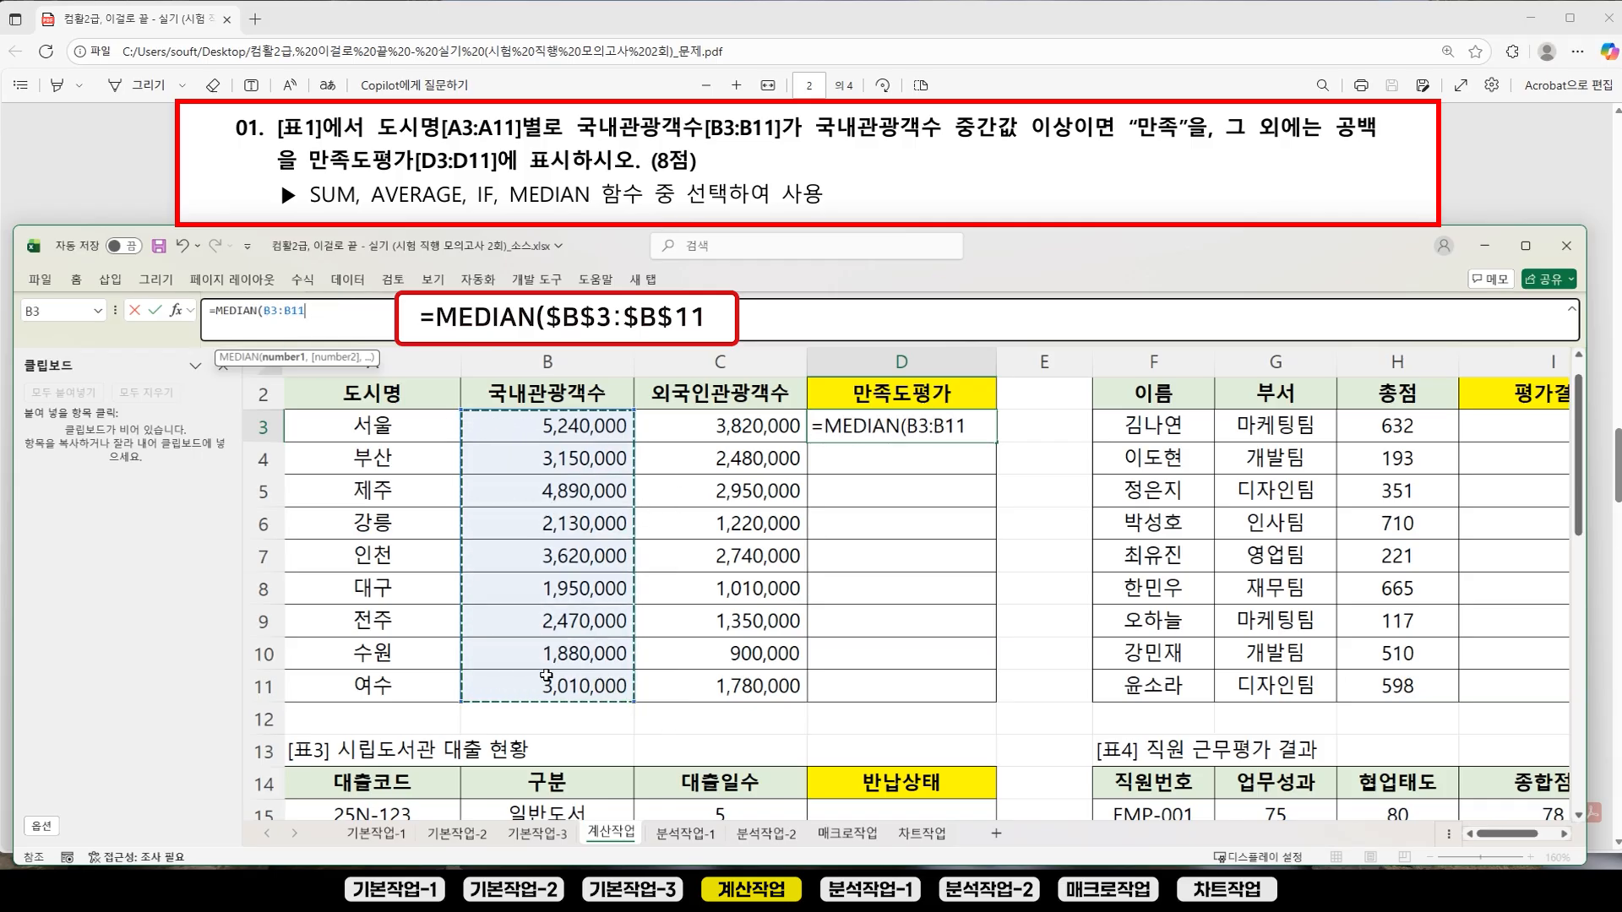
{"action": "key", "text": "F4"}
{"action": "type", "text": ")"}
{"action": "key", "text": "Return"}
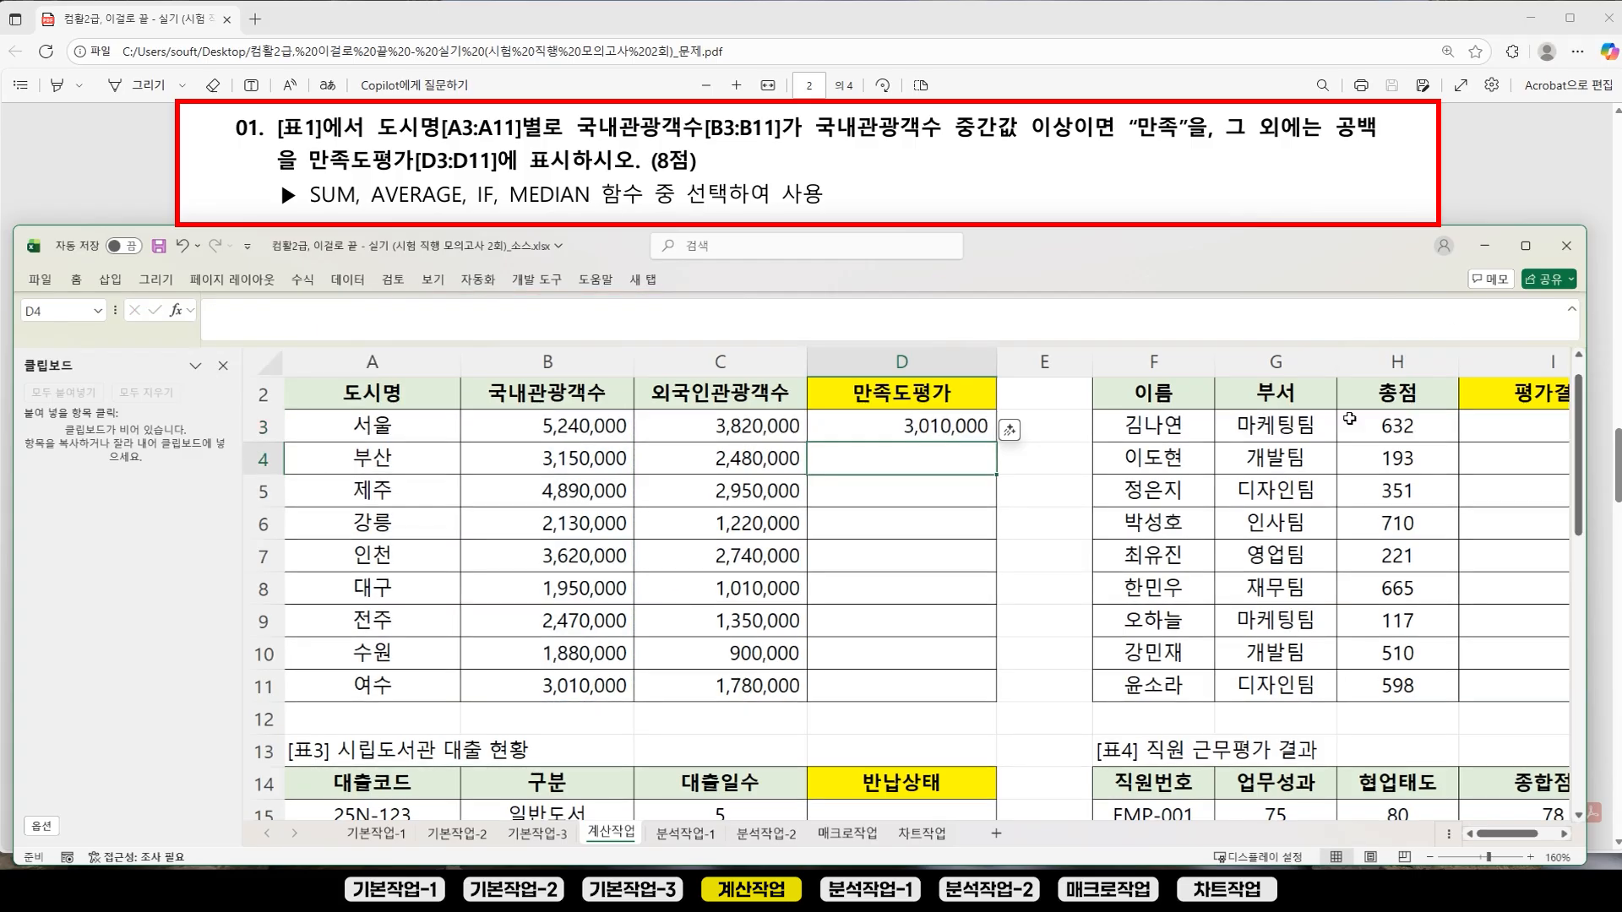
Step: Fill the median formula from D3 down through D11
{"action": "left_click", "coordinate": [982, 435]}
{"action": "left_click_drag", "start_coordinate": [1004, 624], "coordinate": [1001, 701]}
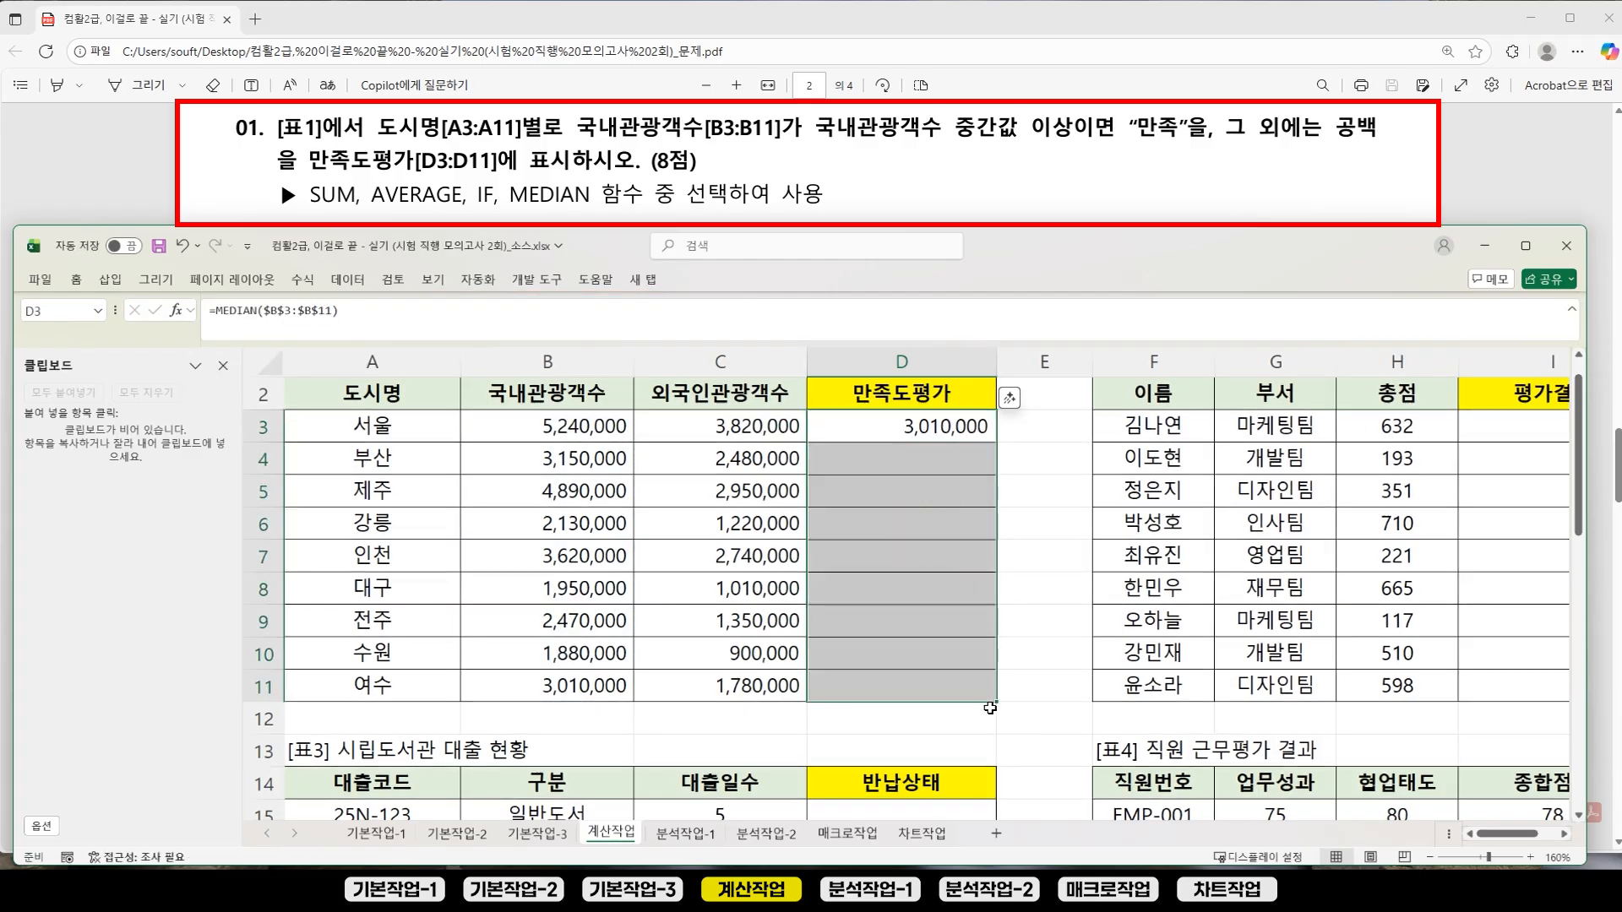
{"action": "left_click", "coordinate": [1179, 488]}
Step: Check the formulas in D3, D5, D8 and D11 to see whether their ranges stay fixed
{"action": "double_click", "coordinate": [947, 427]}
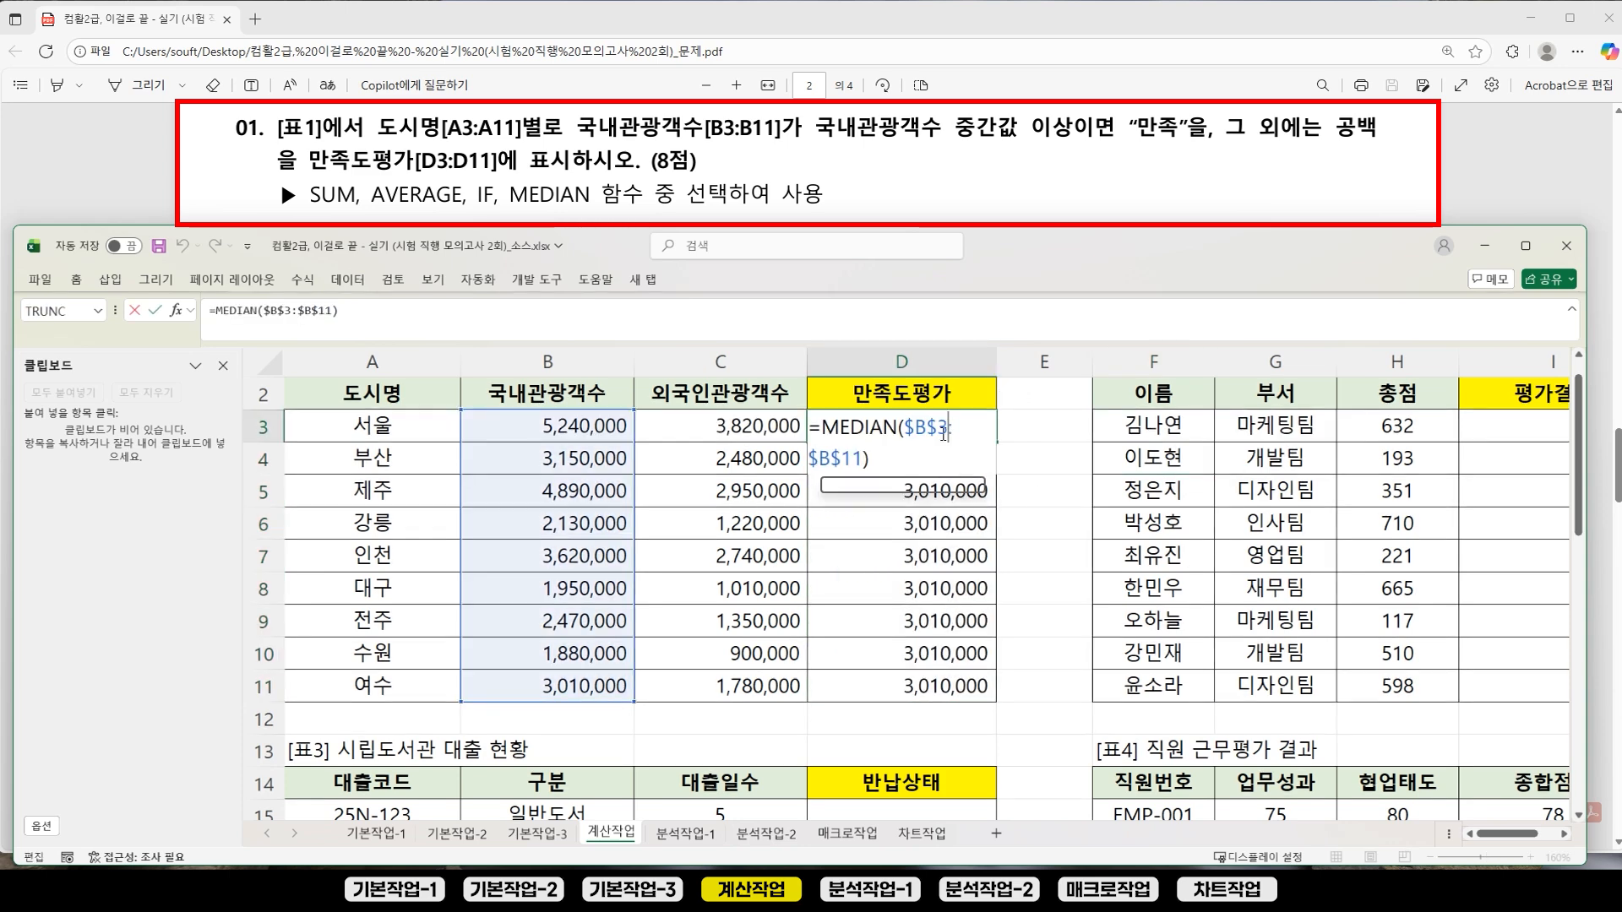
{"action": "key", "text": "Return"}
{"action": "double_click", "coordinate": [910, 494]}
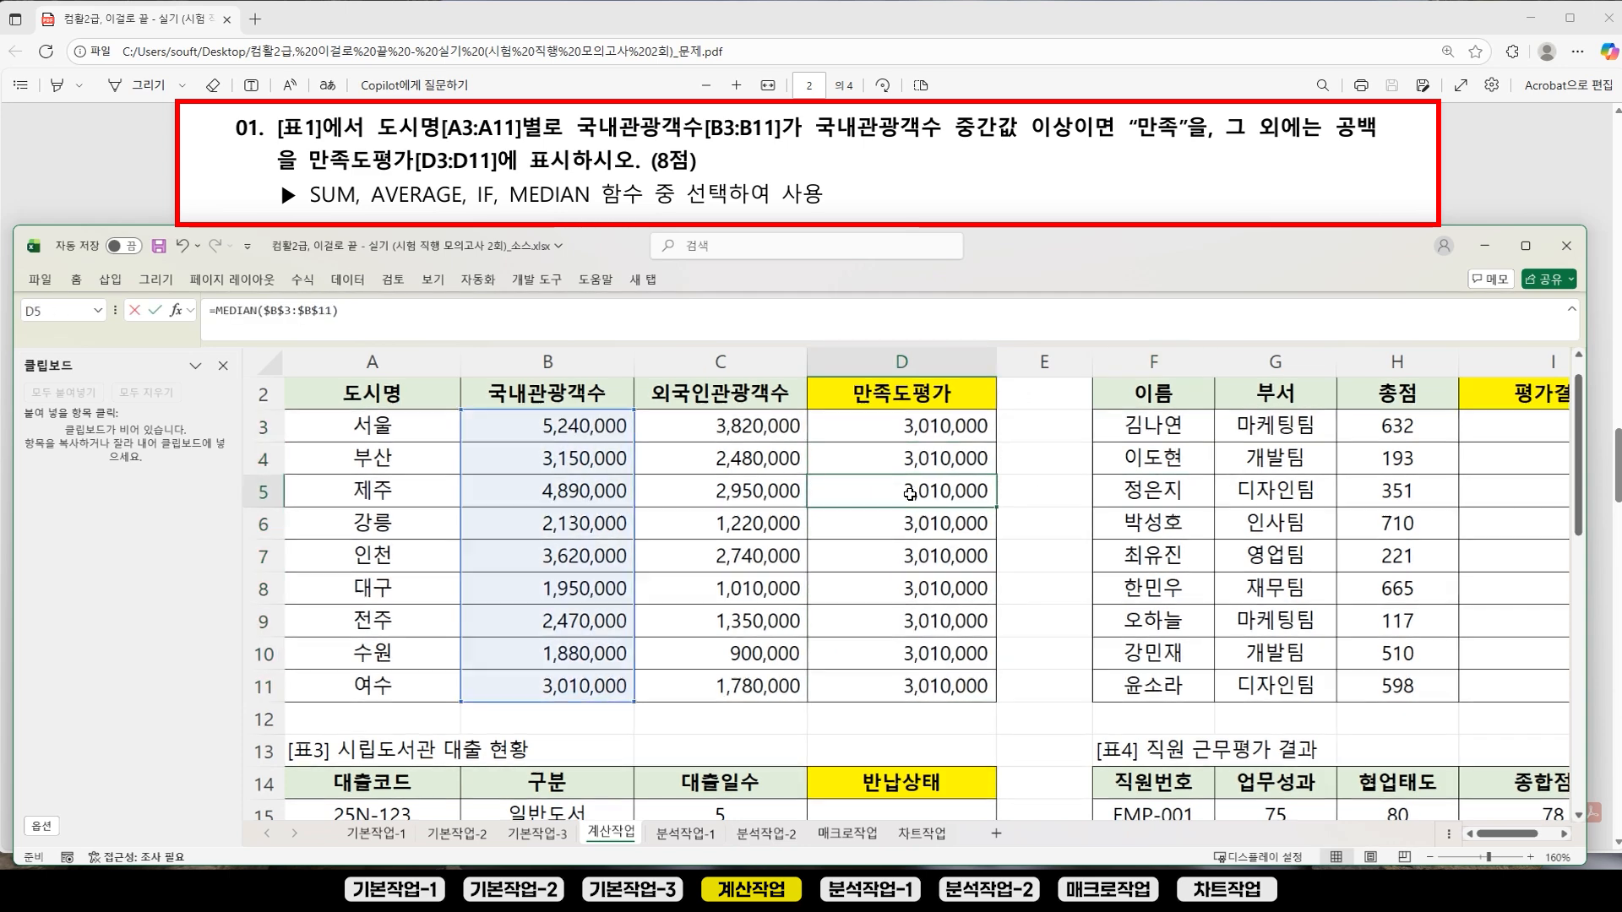
{"action": "key", "text": "Return"}
{"action": "double_click", "coordinate": [924, 590]}
{"action": "key", "text": "Return"}
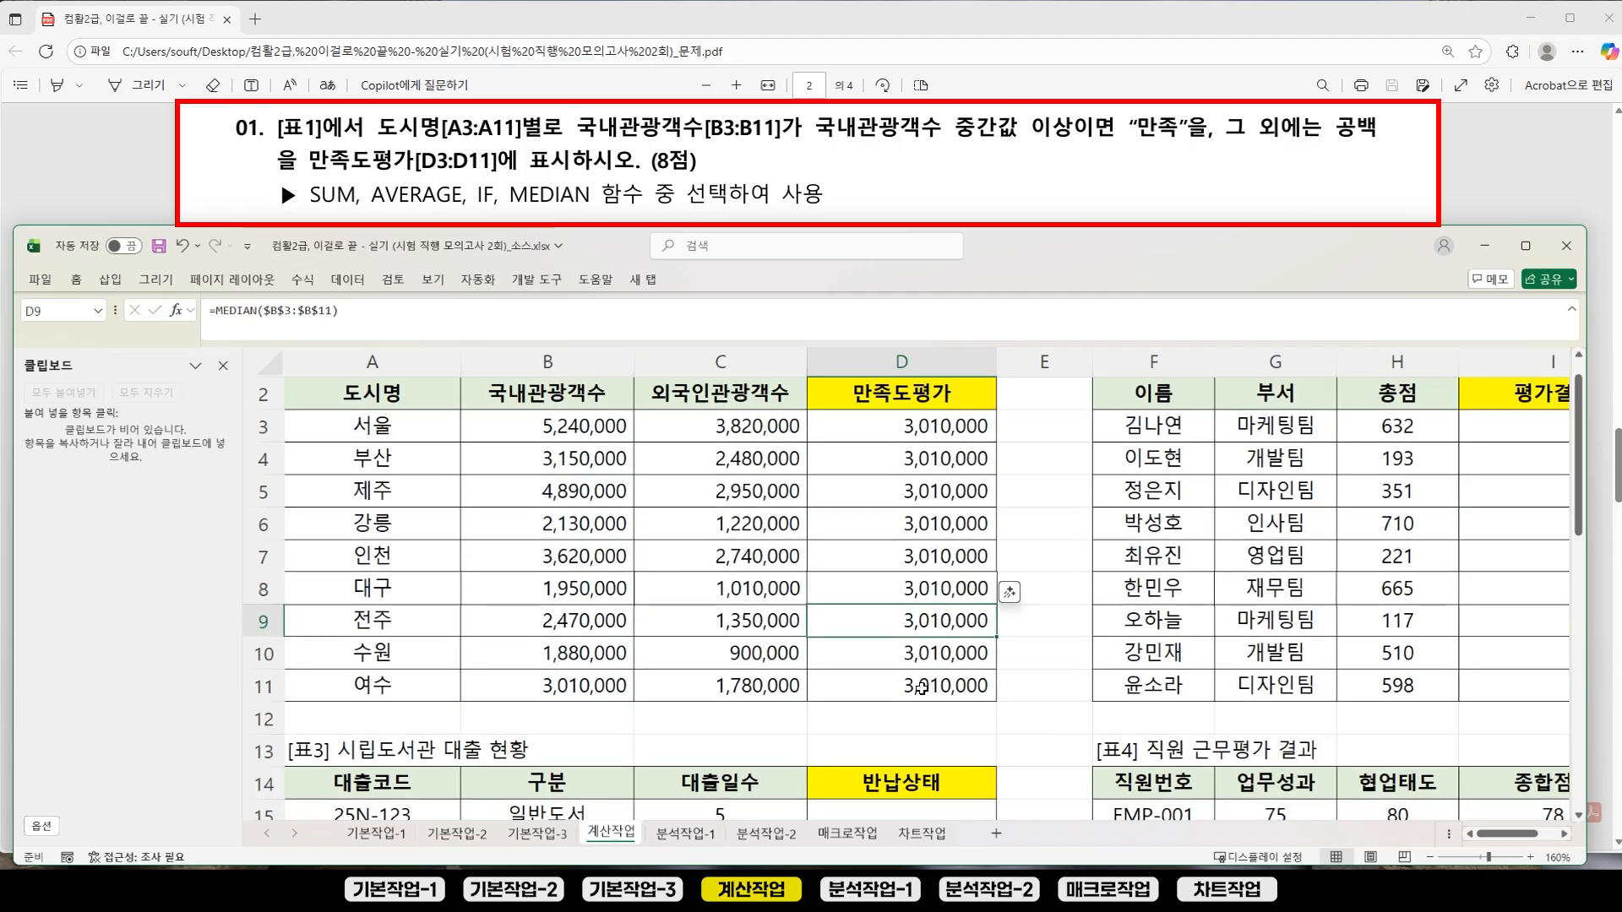
{"action": "double_click", "coordinate": [921, 688]}
{"action": "key", "text": "Return"}
{"action": "double_click", "coordinate": [929, 426]}
{"action": "double_click", "coordinate": [930, 426]}
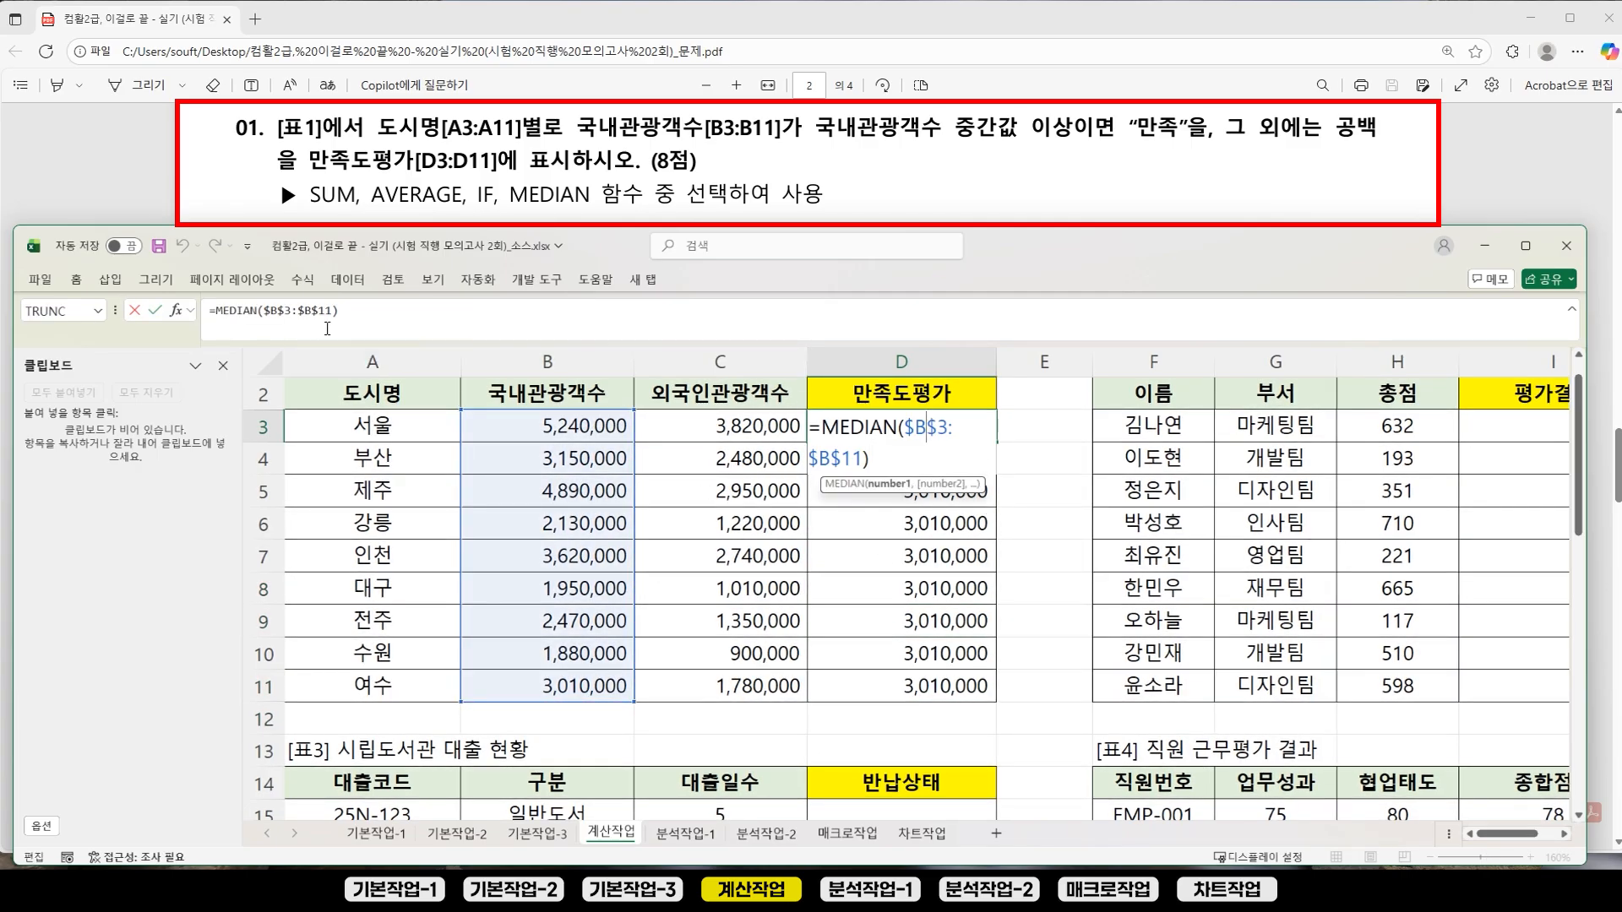
{"action": "left_click", "coordinate": [358, 314]}
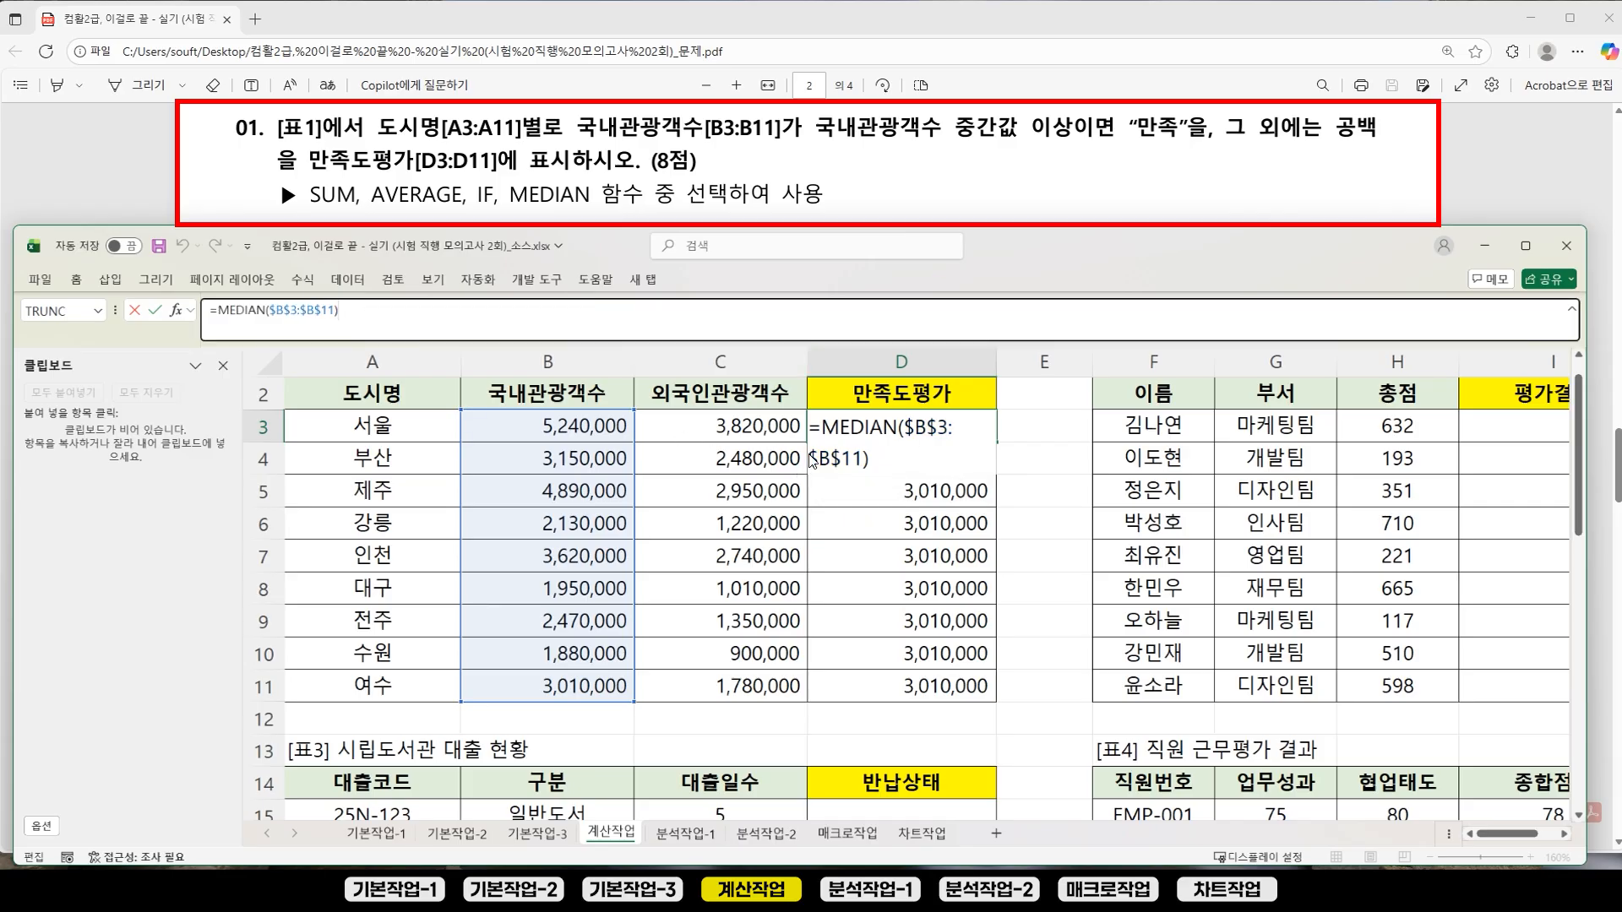
{"action": "key", "text": "Return"}
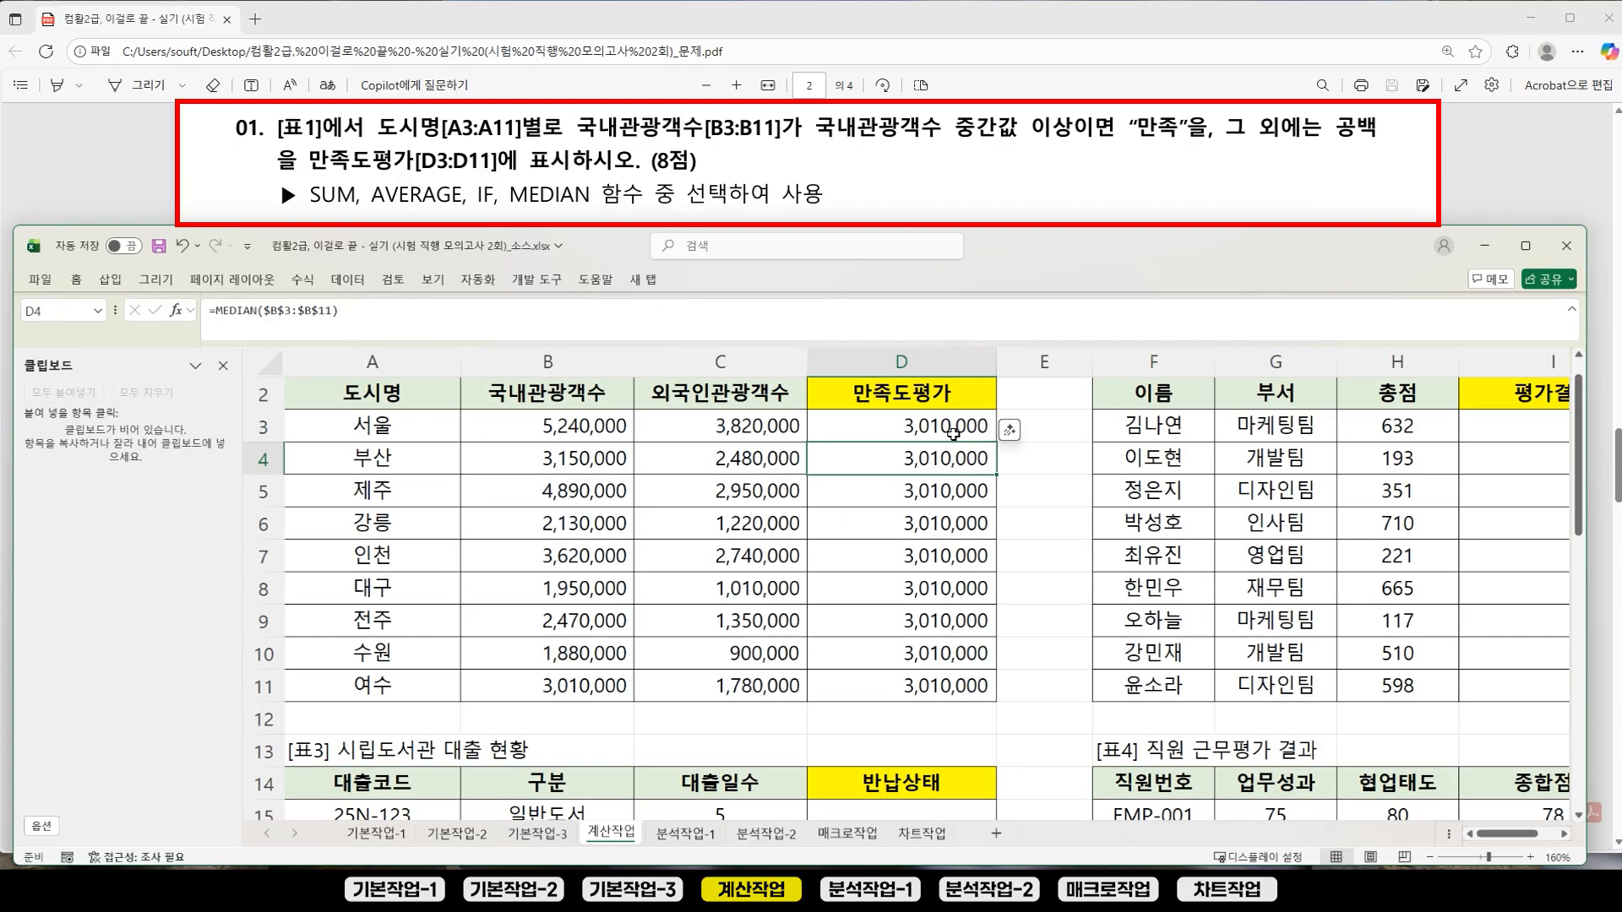
Step: Go through rows 3 to 5 to compare each city's 국내관광객수 with the median
{"action": "left_click", "coordinate": [850, 420]}
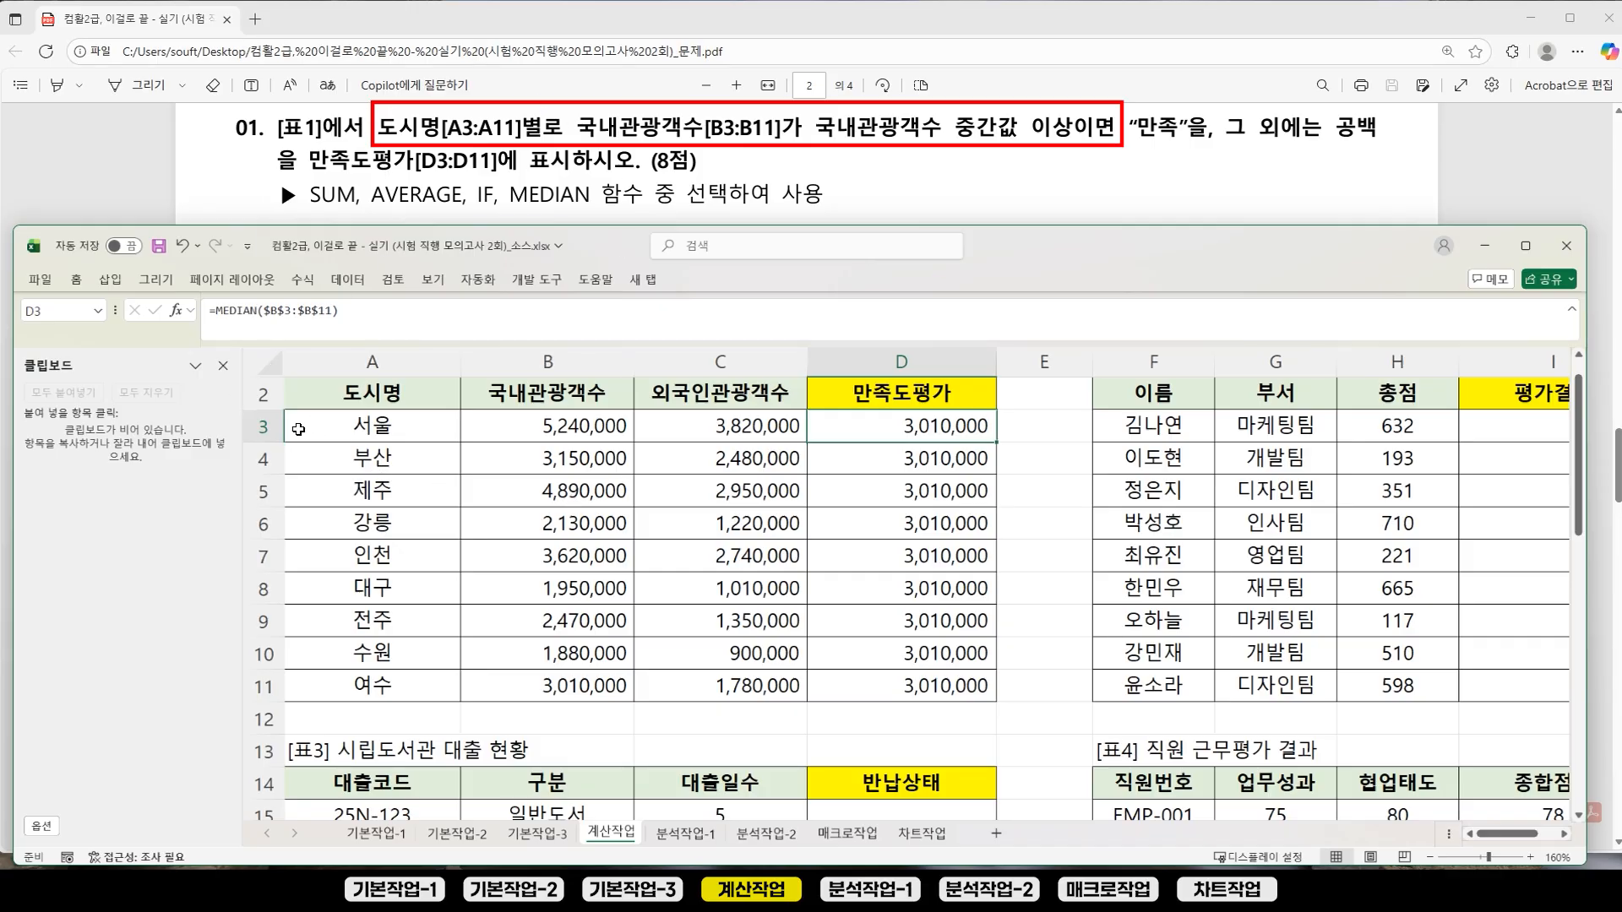
{"action": "left_click", "coordinate": [263, 426]}
{"action": "left_click", "coordinate": [262, 457]}
{"action": "left_click", "coordinate": [262, 490]}
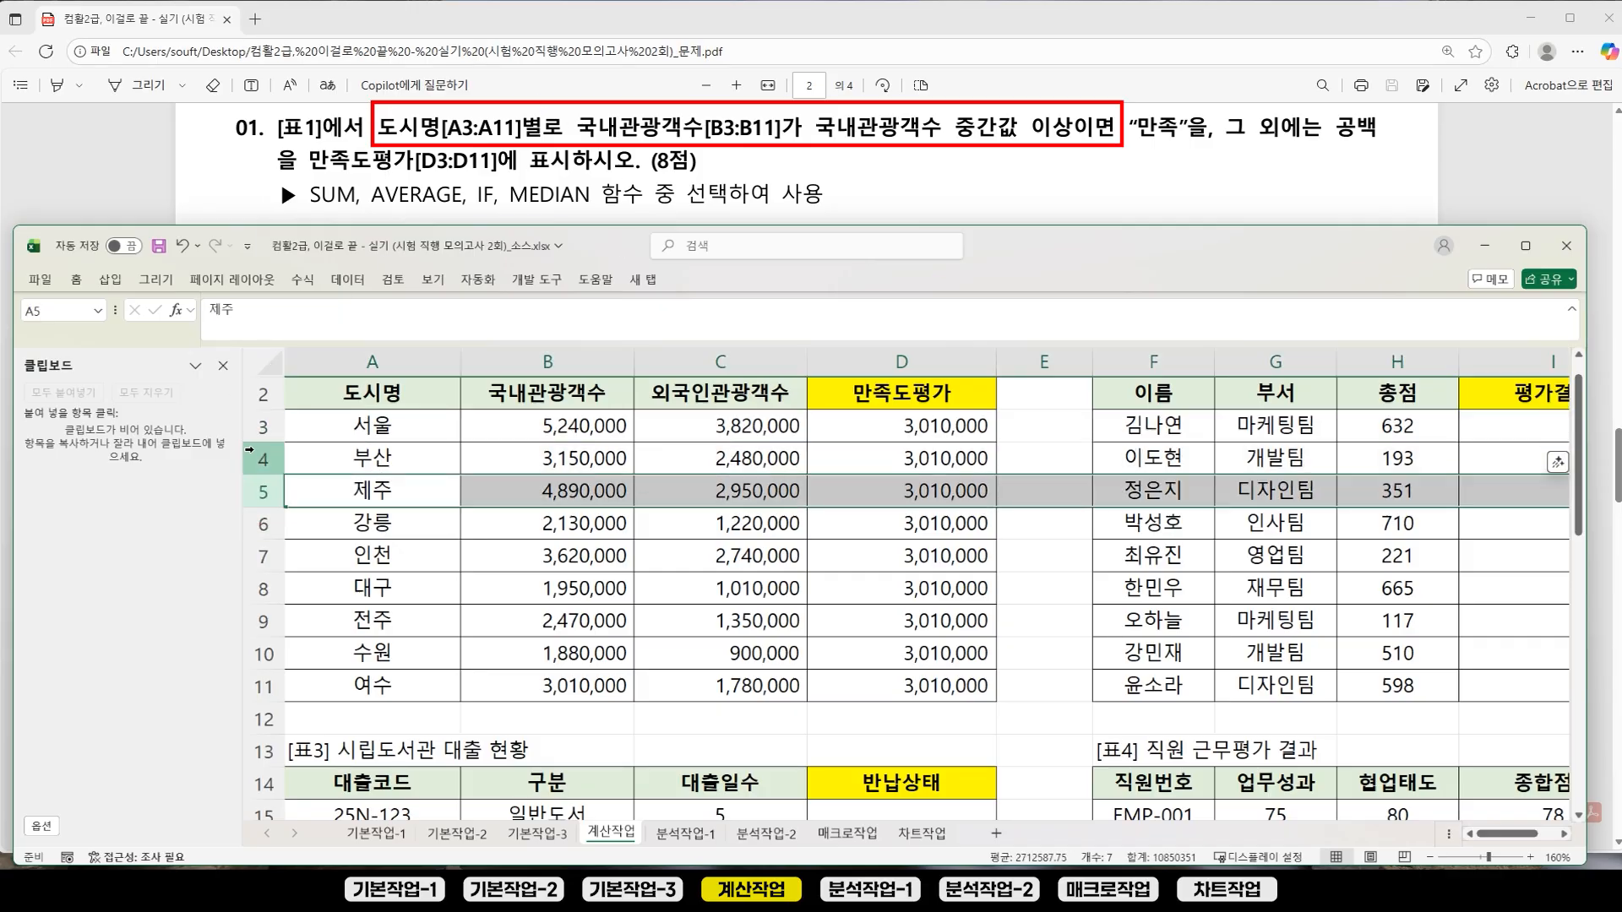
{"action": "left_click", "coordinate": [263, 426]}
{"action": "left_click", "coordinate": [266, 461]}
{"action": "left_click", "coordinate": [268, 492]}
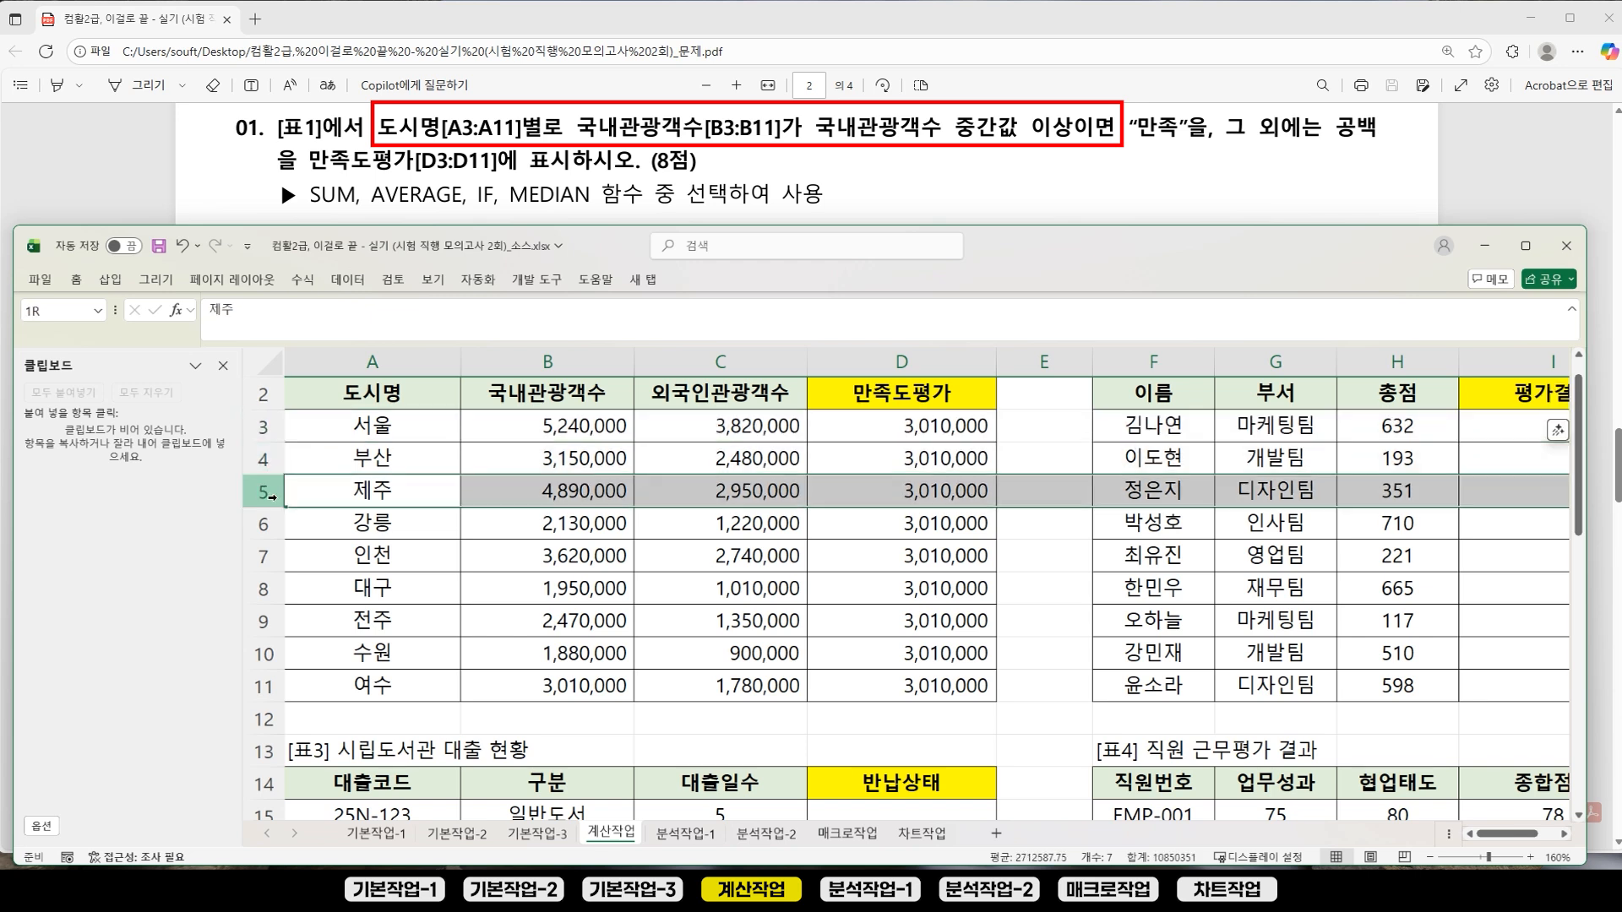
{"action": "left_click", "coordinate": [263, 427]}
{"action": "left_click", "coordinate": [263, 459]}
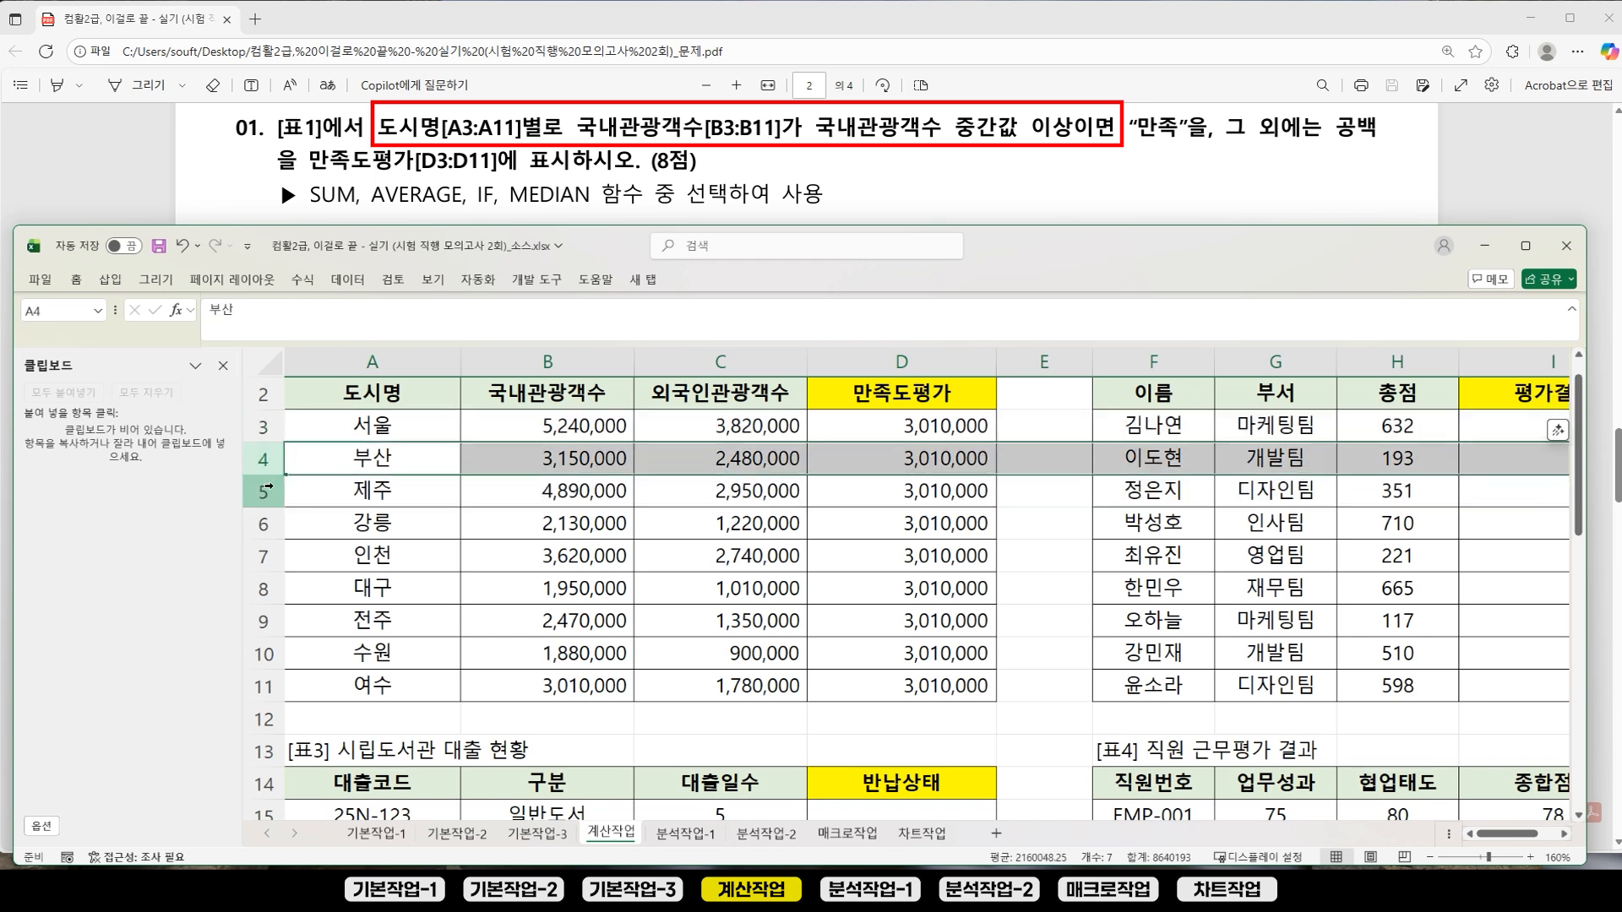
{"action": "left_click", "coordinate": [263, 490]}
Step: Cut MEDIAN($B$3:$B$11) out of the D3 formula to the clipboard, keeping only the equals sign
{"action": "left_click", "coordinate": [894, 426]}
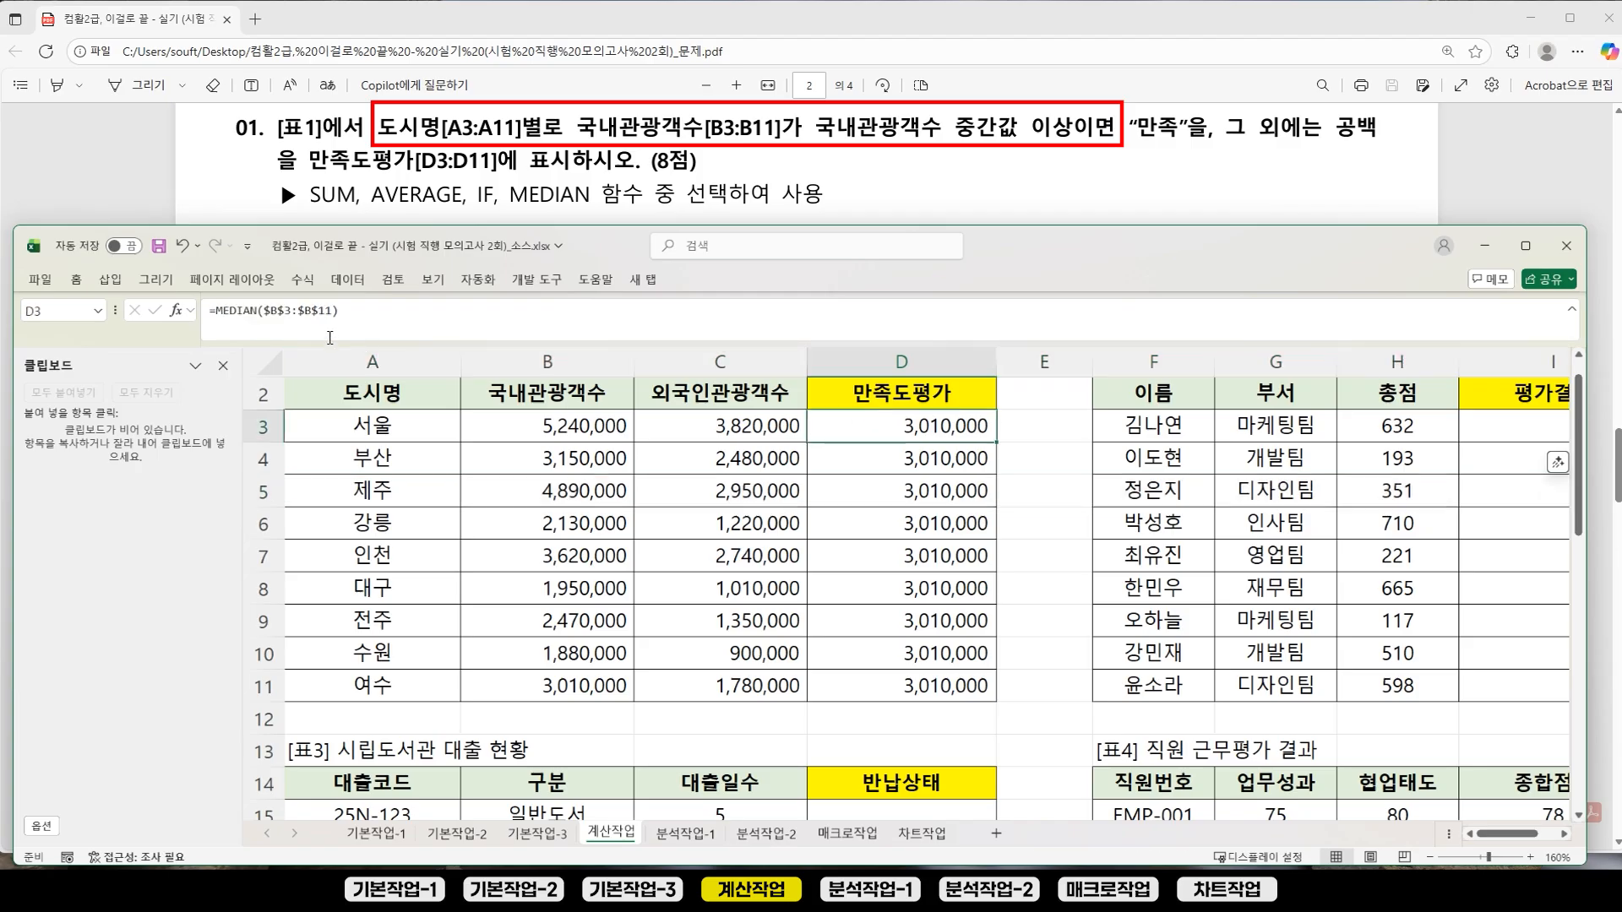
{"action": "left_click", "coordinate": [217, 314]}
{"action": "left_click_drag", "start_coordinate": [217, 313], "coordinate": [340, 311]}
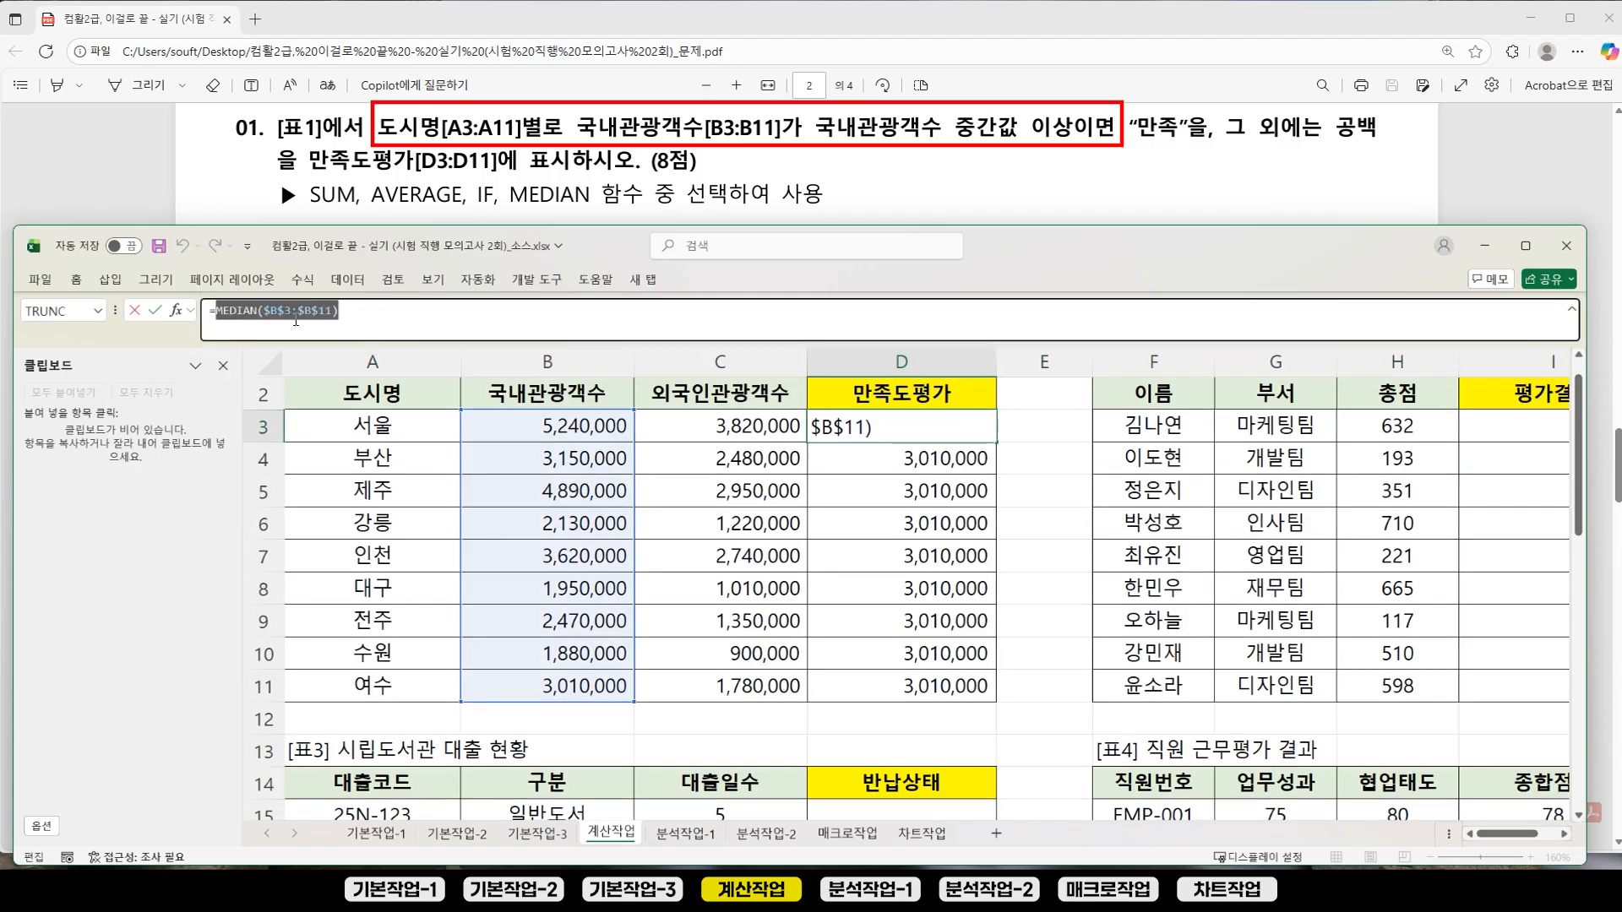
{"action": "mouse_move", "coordinate": [209, 312]}
{"action": "left_mouse_down"}
{"action": "mouse_move", "coordinate": [339, 311]}
{"action": "mouse_move", "coordinate": [218, 315]}
{"action": "left_mouse_up"}
{"action": "key", "text": "ctrl+x"}
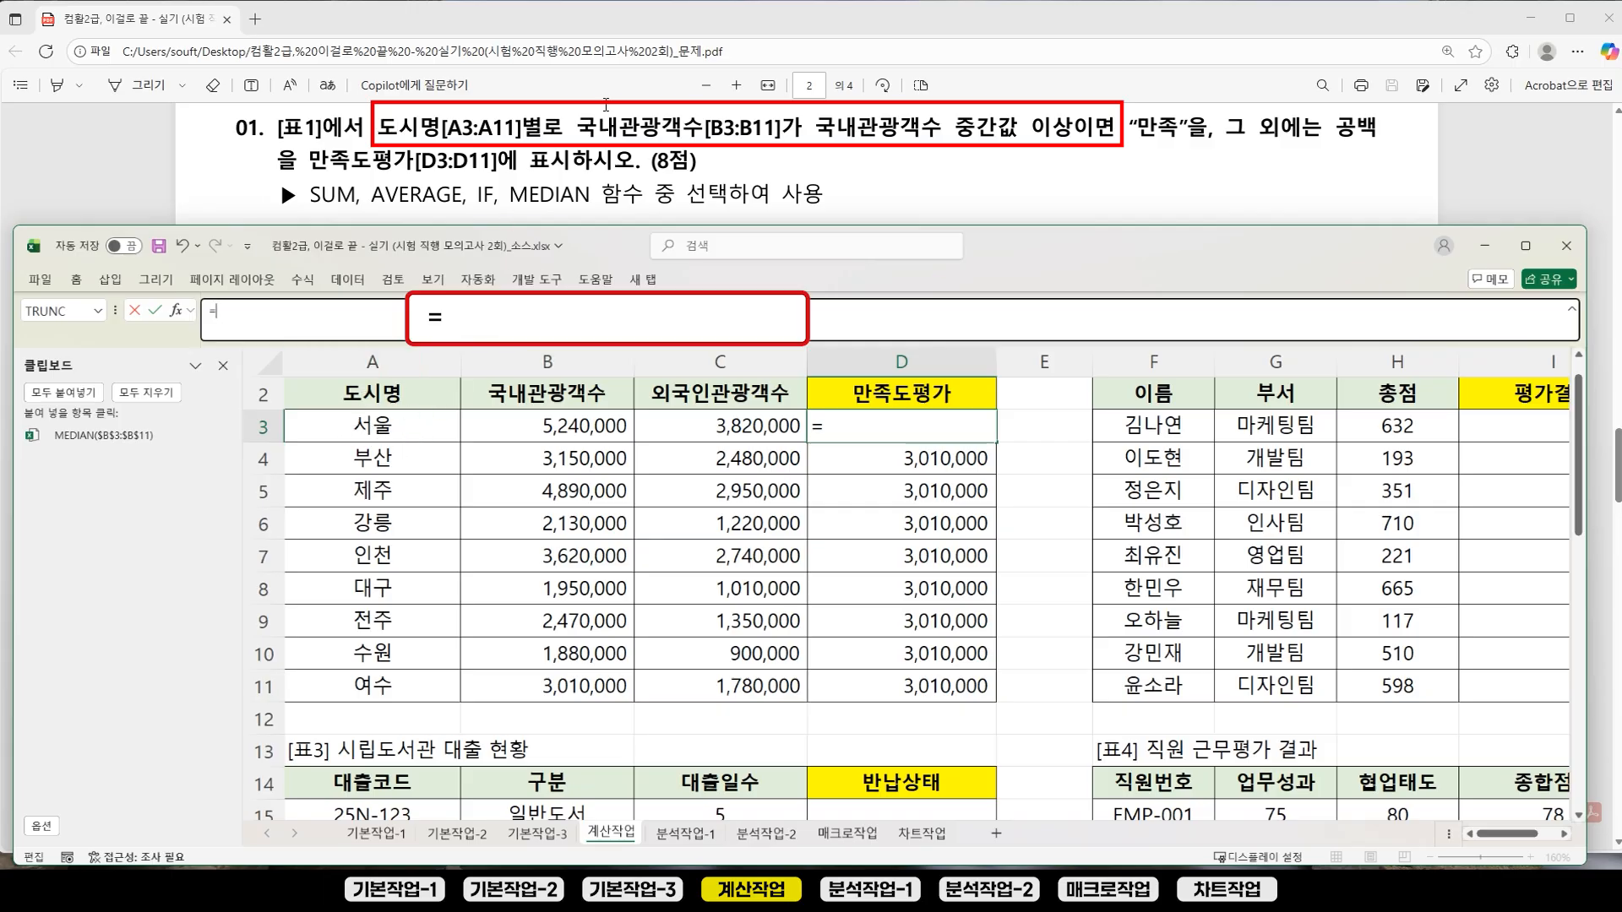
Step: Enter the comparison =B3>=MEDIAN($B$3:$B$11) in D3, reusing the cut MEDIAN expression from the clipboard
{"action": "left_click", "coordinate": [570, 425]}
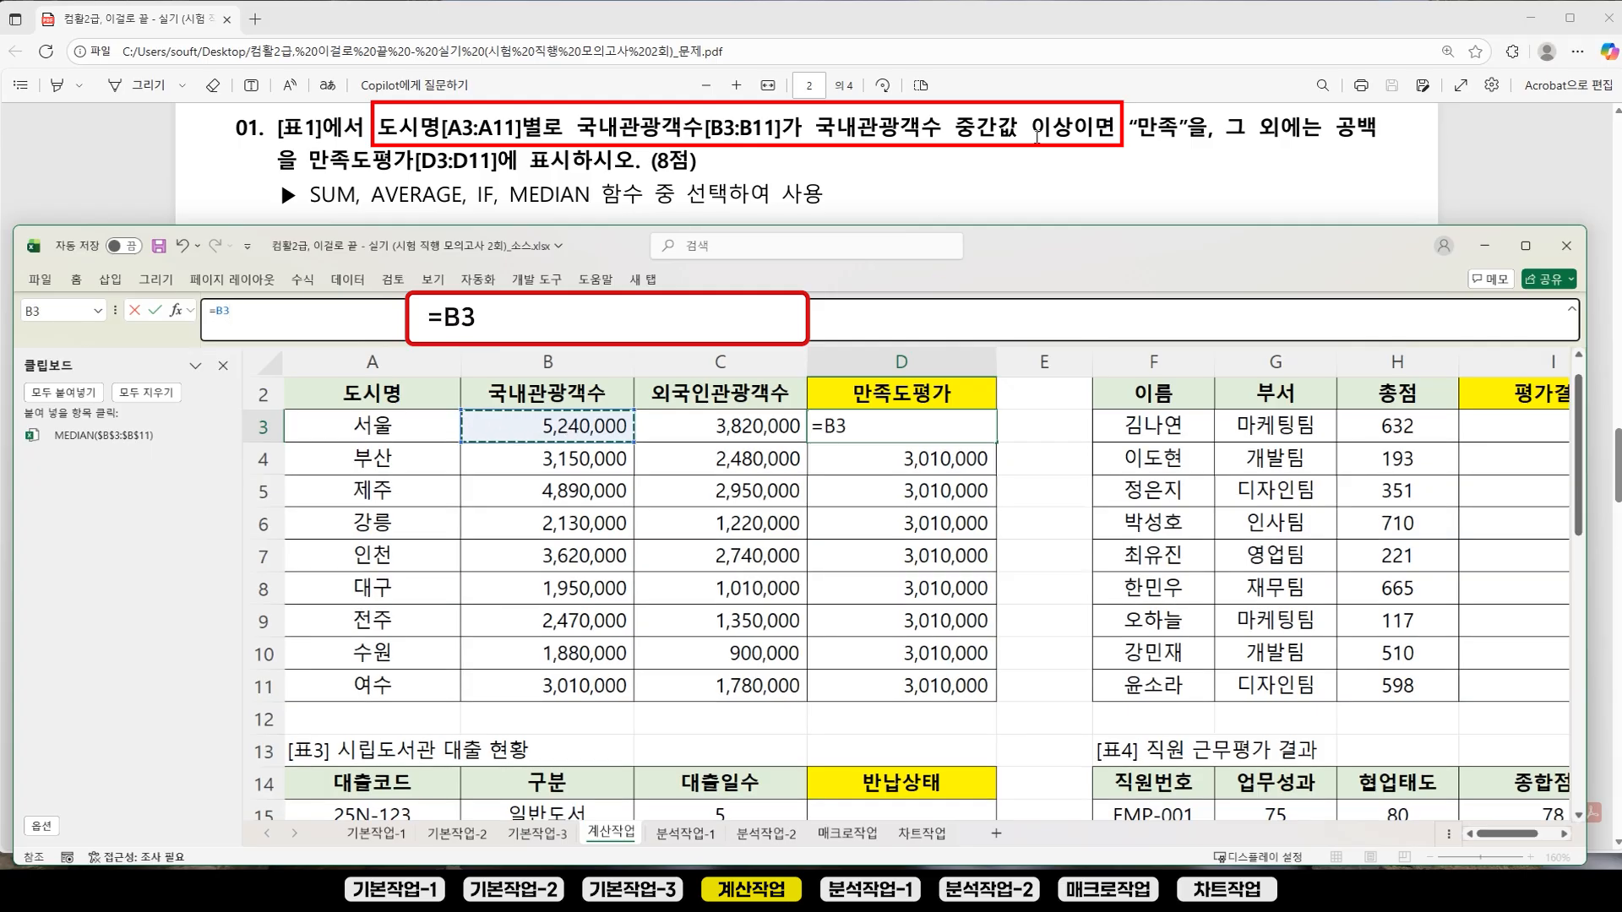
{"action": "type", "text": ">="}
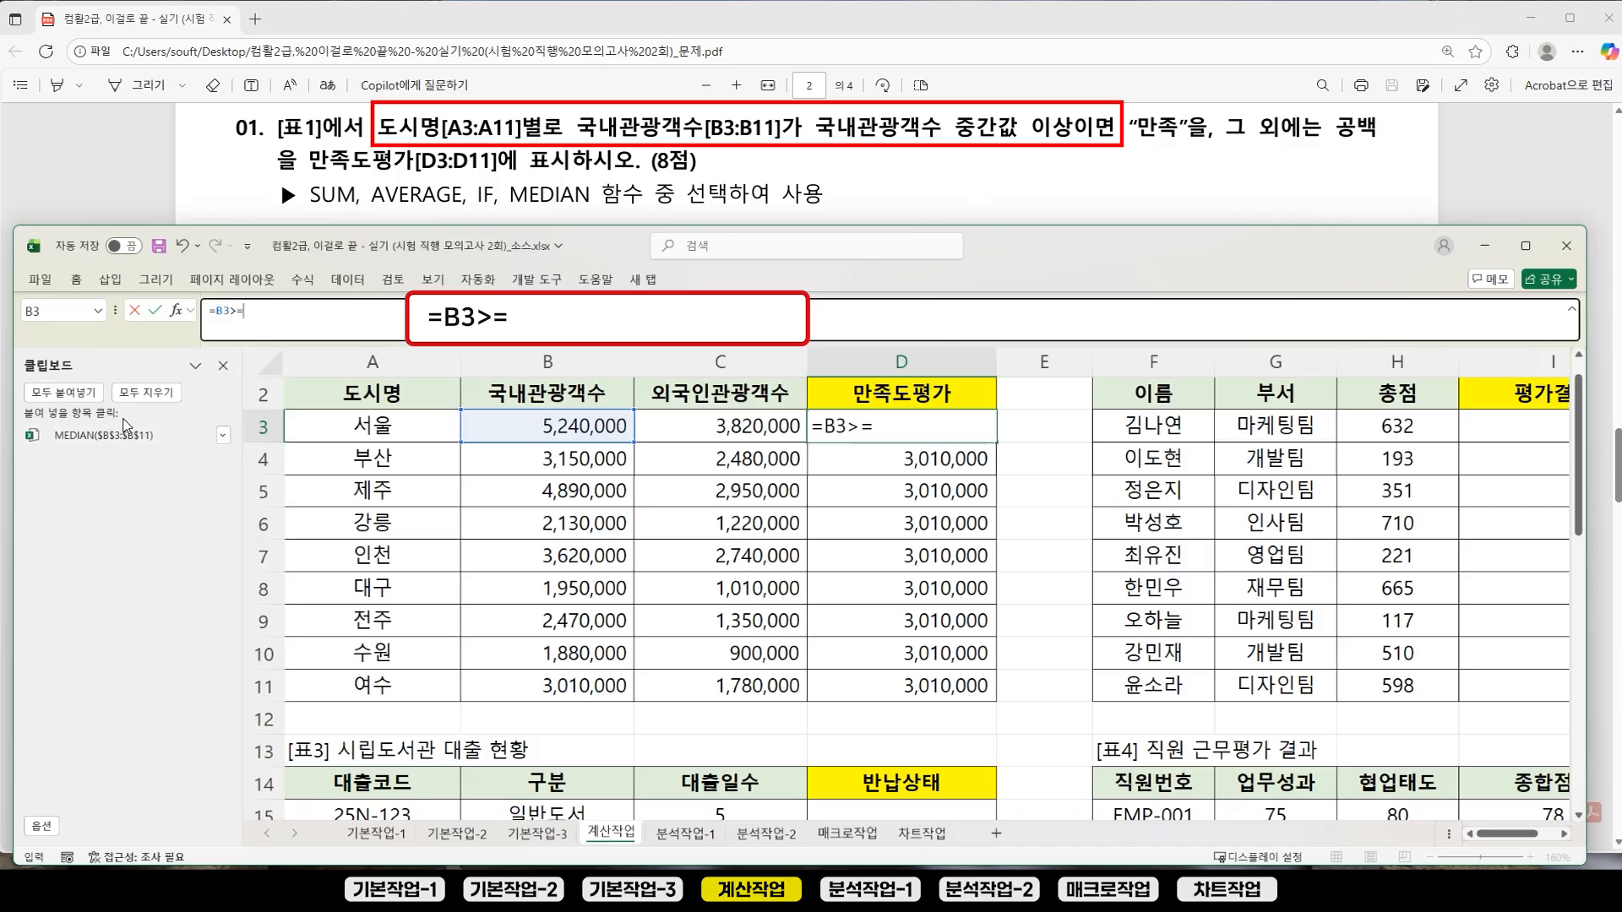
{"action": "left_click", "coordinate": [85, 439]}
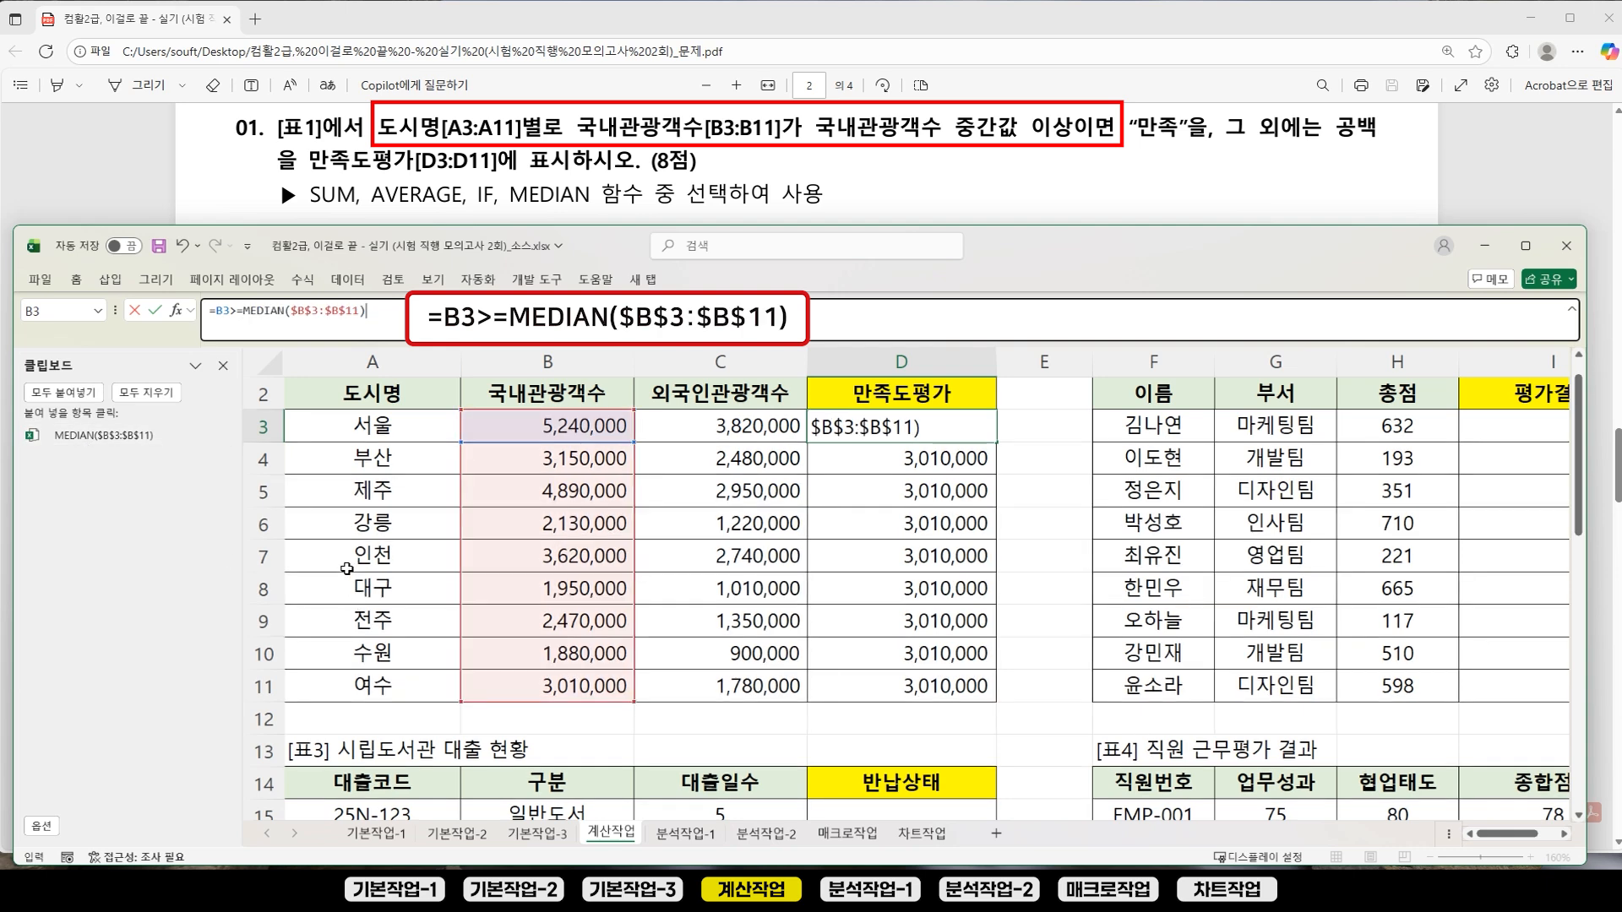
{"action": "left_click_drag", "start_coordinate": [218, 313], "coordinate": [229, 321]}
{"action": "left_click_drag", "start_coordinate": [233, 316], "coordinate": [243, 316]}
{"action": "left_click", "coordinate": [243, 314]}
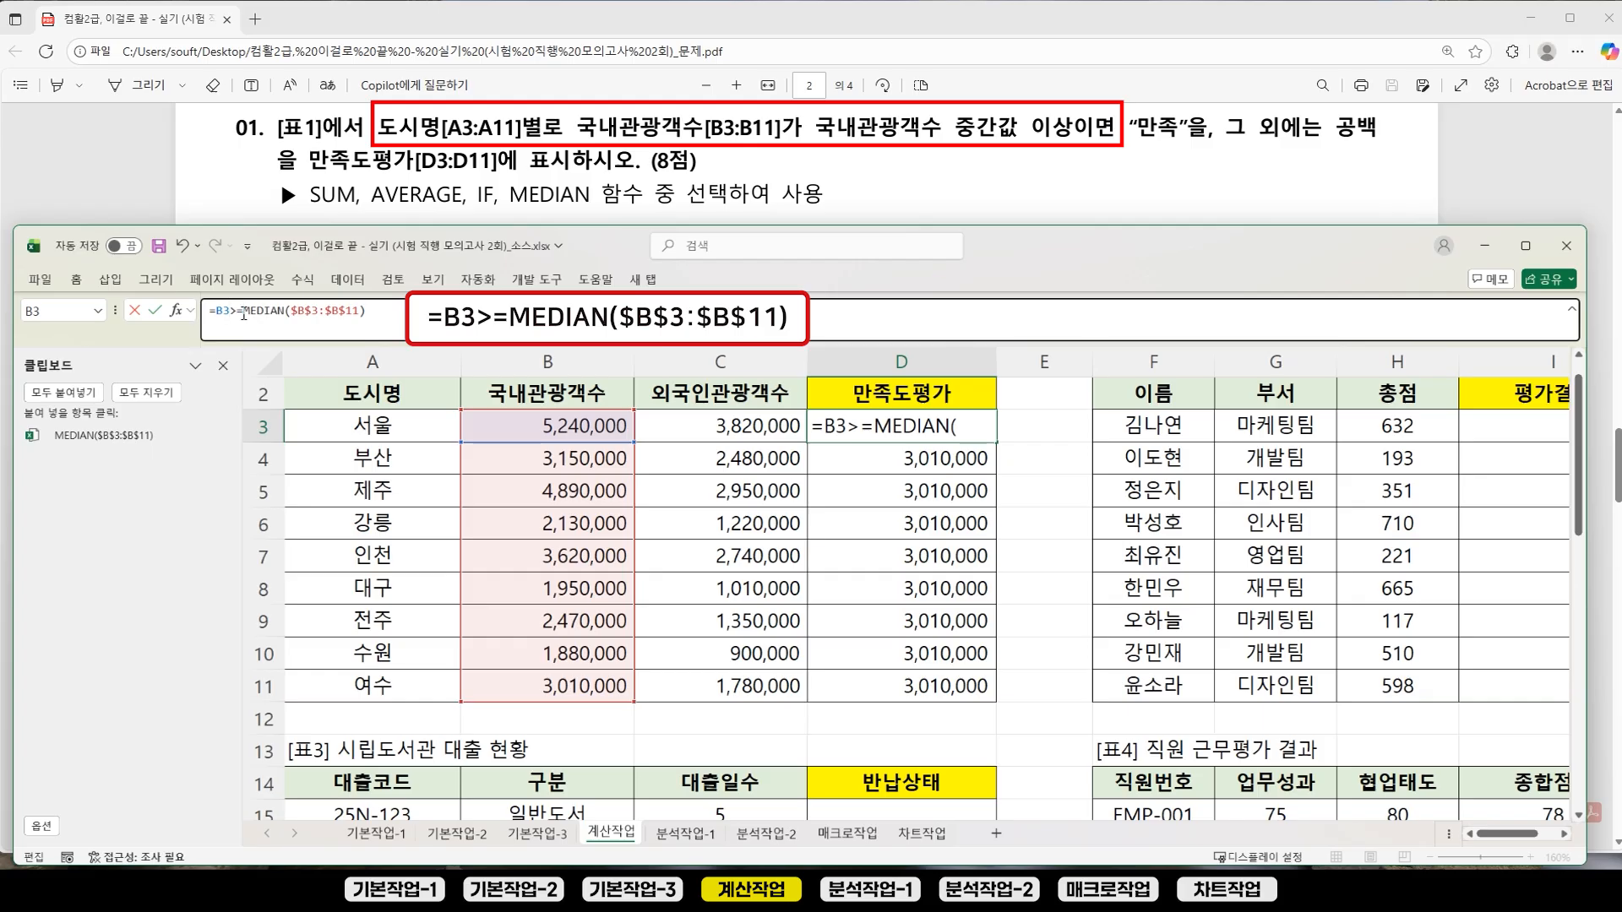
{"action": "left_click", "coordinate": [364, 315]}
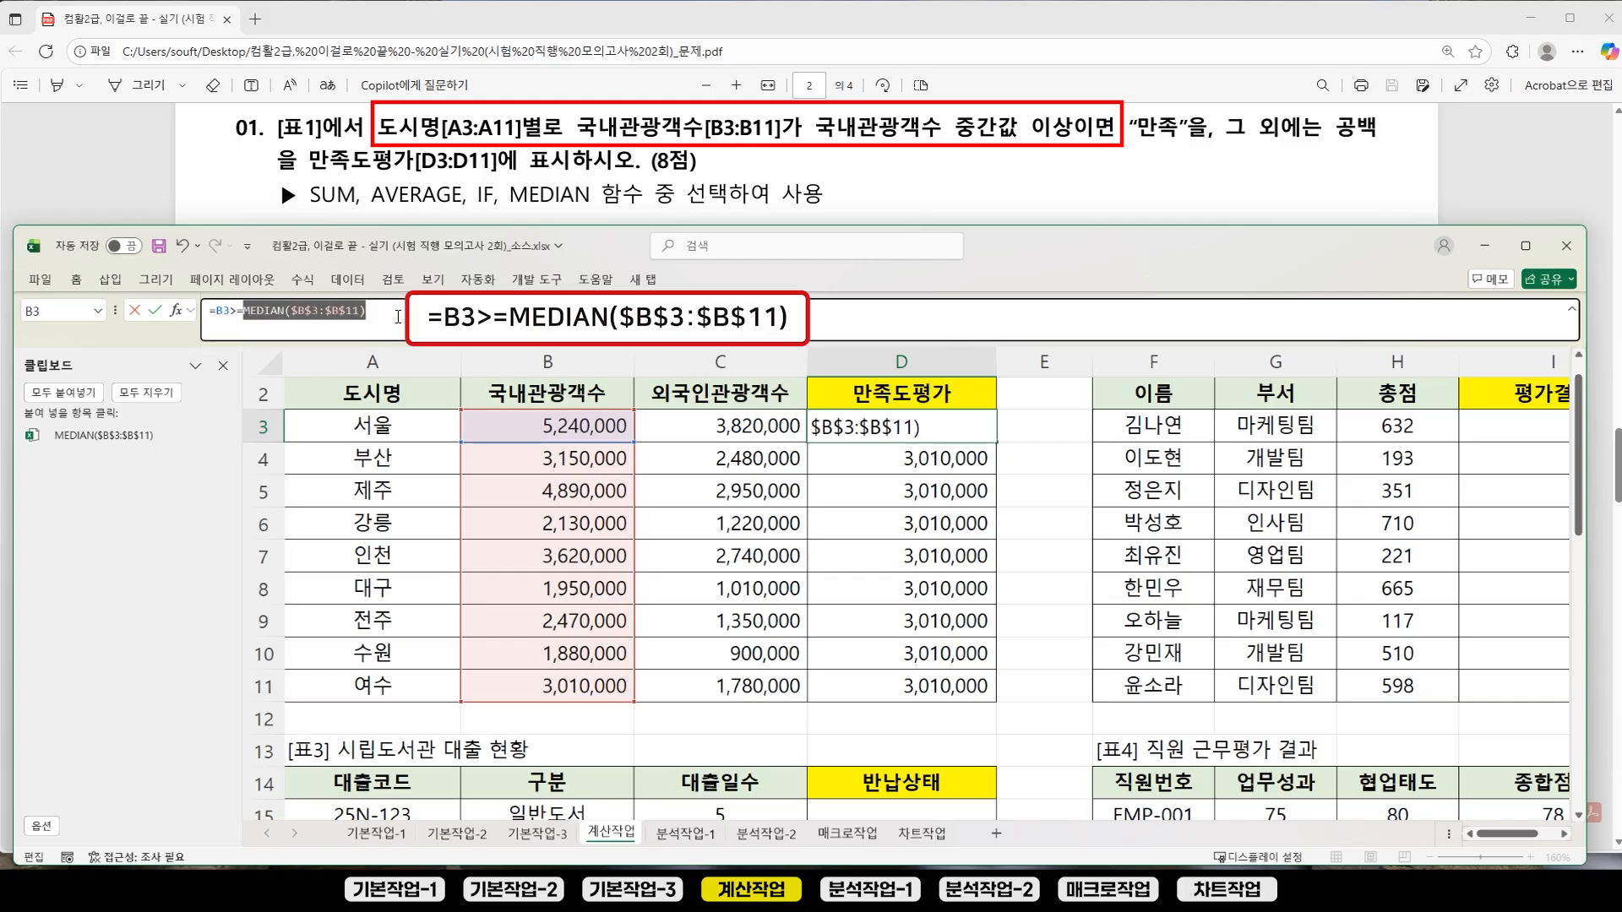
{"action": "key", "text": "Return"}
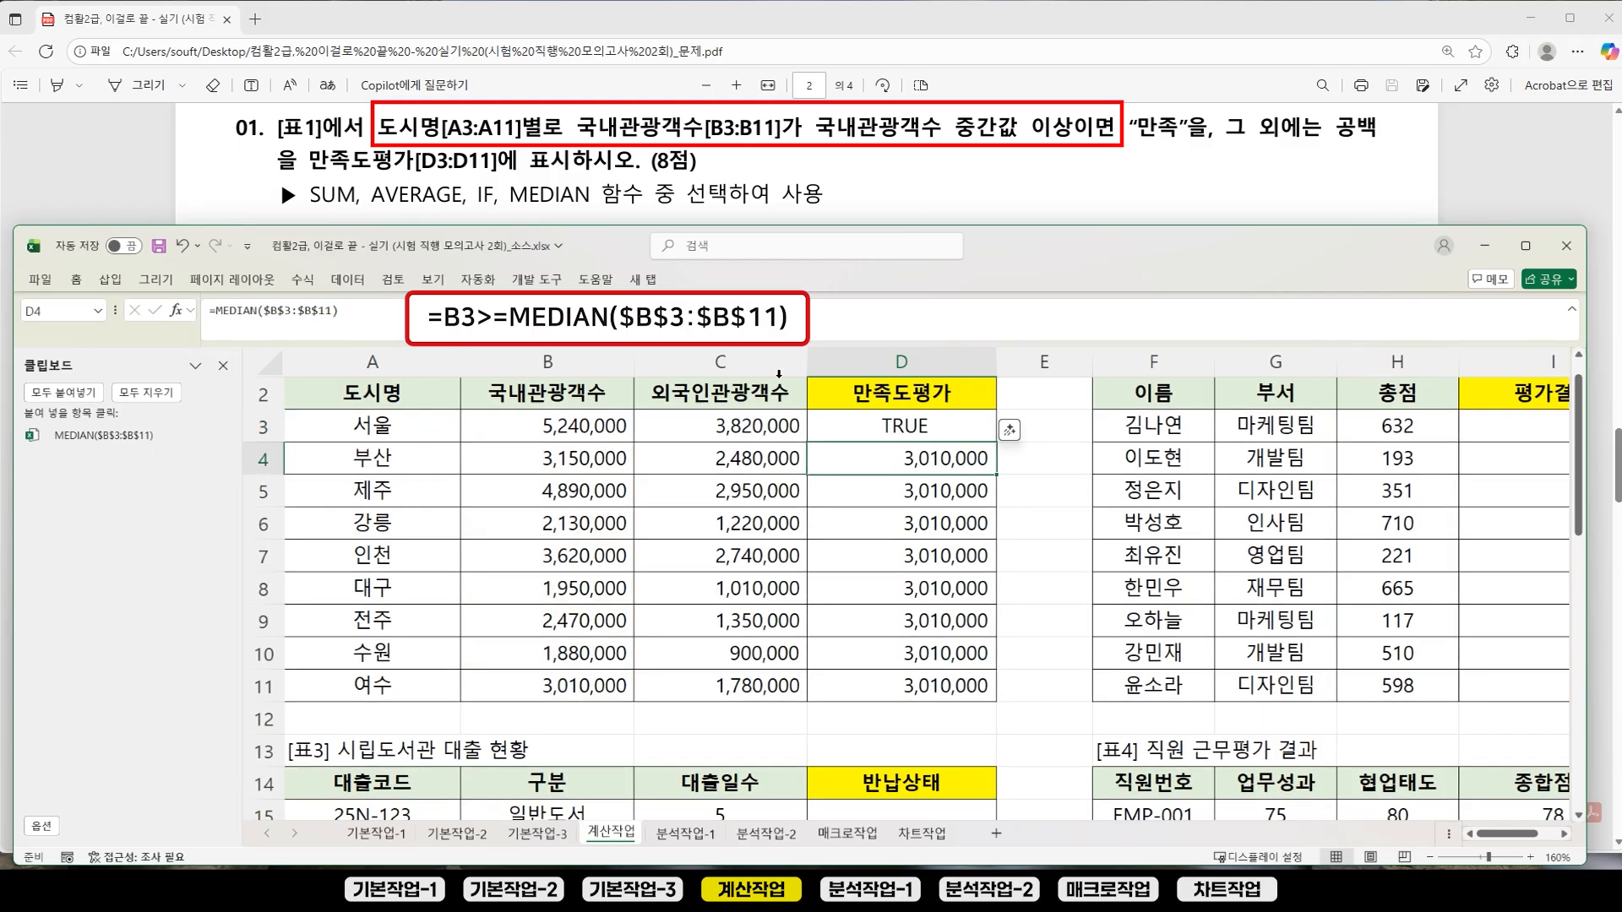
Step: Fill the median comparison formula from D3 down through D11
{"action": "left_click", "coordinate": [976, 432]}
{"action": "left_click_drag", "start_coordinate": [997, 442], "coordinate": [1005, 701]}
{"action": "left_click", "coordinate": [1083, 575]}
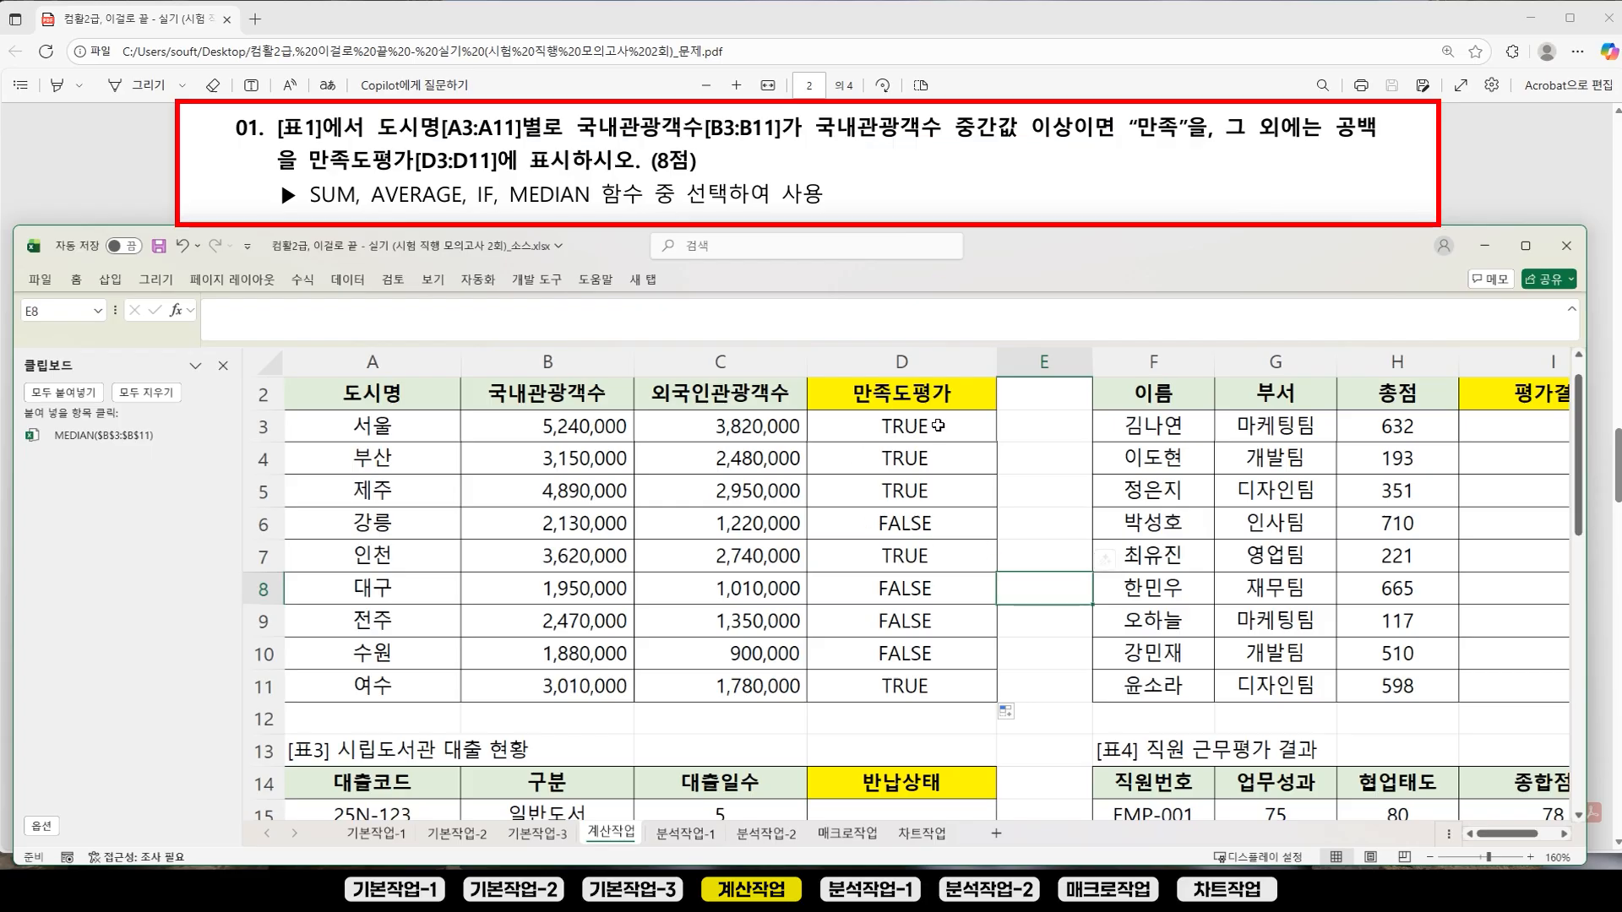
Step: Examine the TRUE and FALSE results in D3:D11 against the question's rule for "만족" or a blank
{"action": "left_click_drag", "start_coordinate": [929, 427], "coordinate": [938, 476]}
{"action": "left_click", "coordinate": [936, 562]}
{"action": "left_click", "coordinate": [934, 677]}
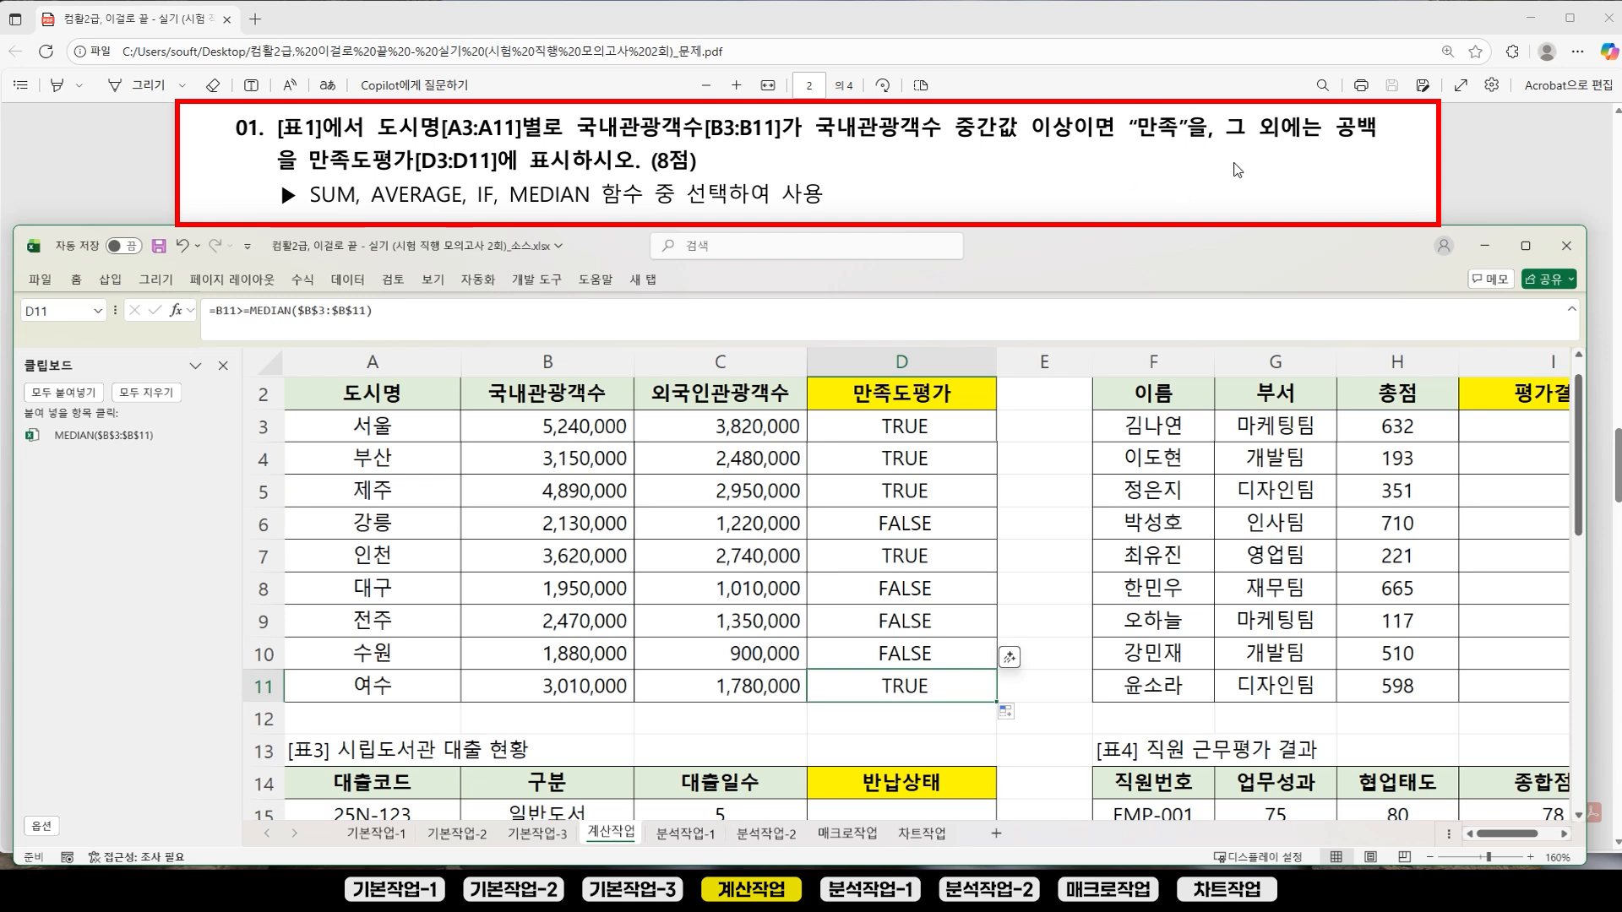
{"action": "left_click", "coordinate": [904, 525]}
{"action": "left_click", "coordinate": [904, 591]}
{"action": "left_click", "coordinate": [905, 634]}
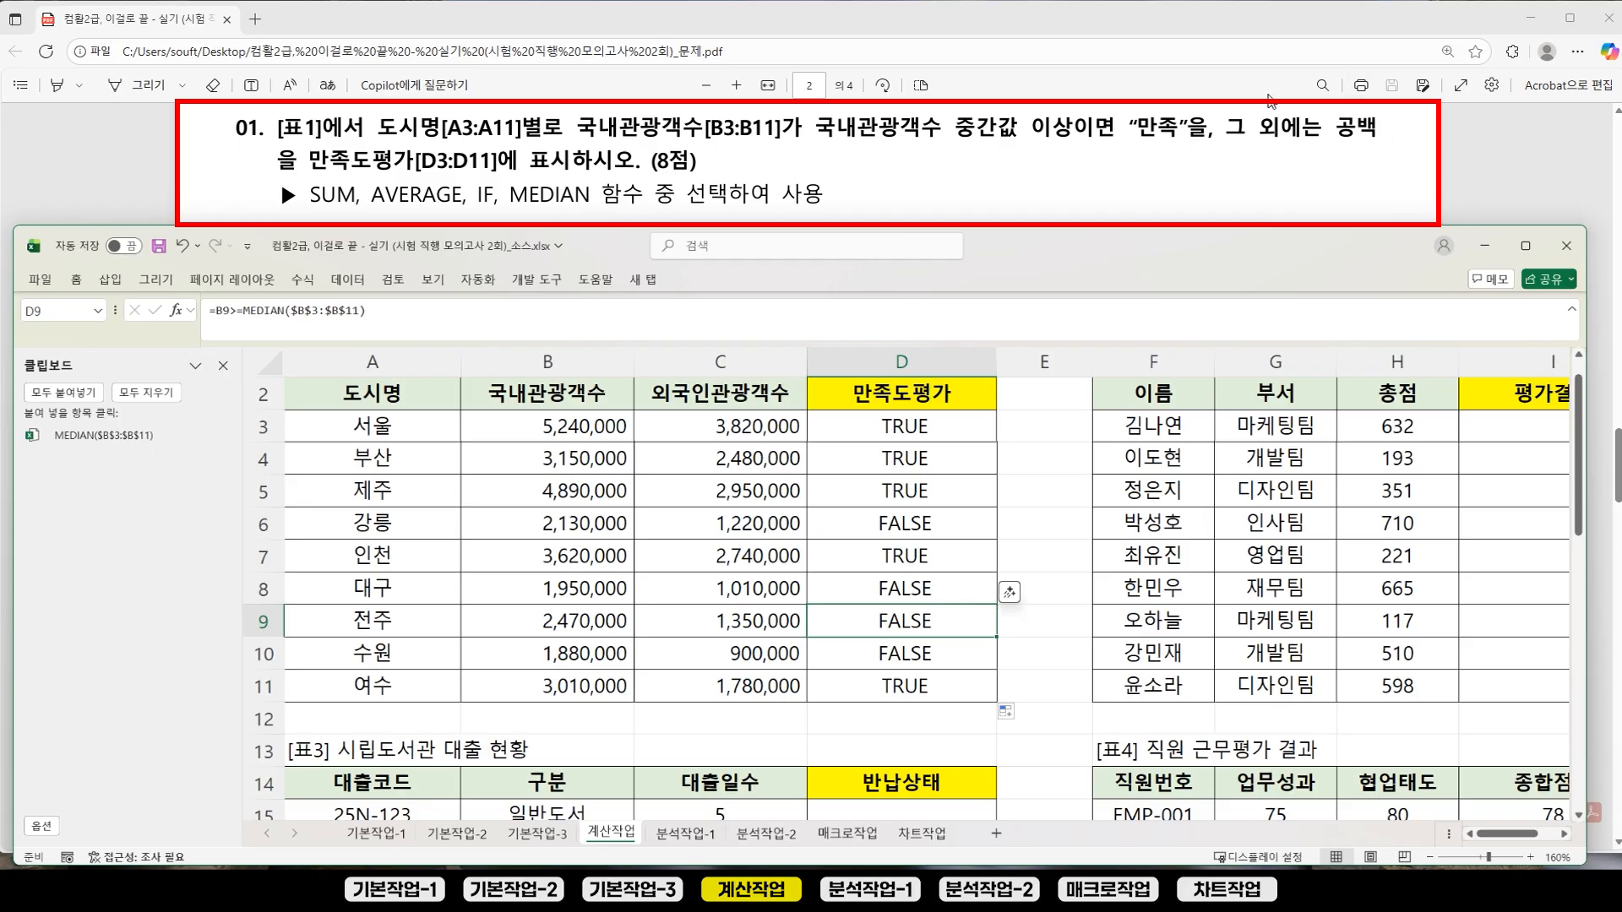
{"action": "left_click", "coordinate": [932, 434]}
{"action": "left_click", "coordinate": [925, 526]}
{"action": "left_click", "coordinate": [941, 615]}
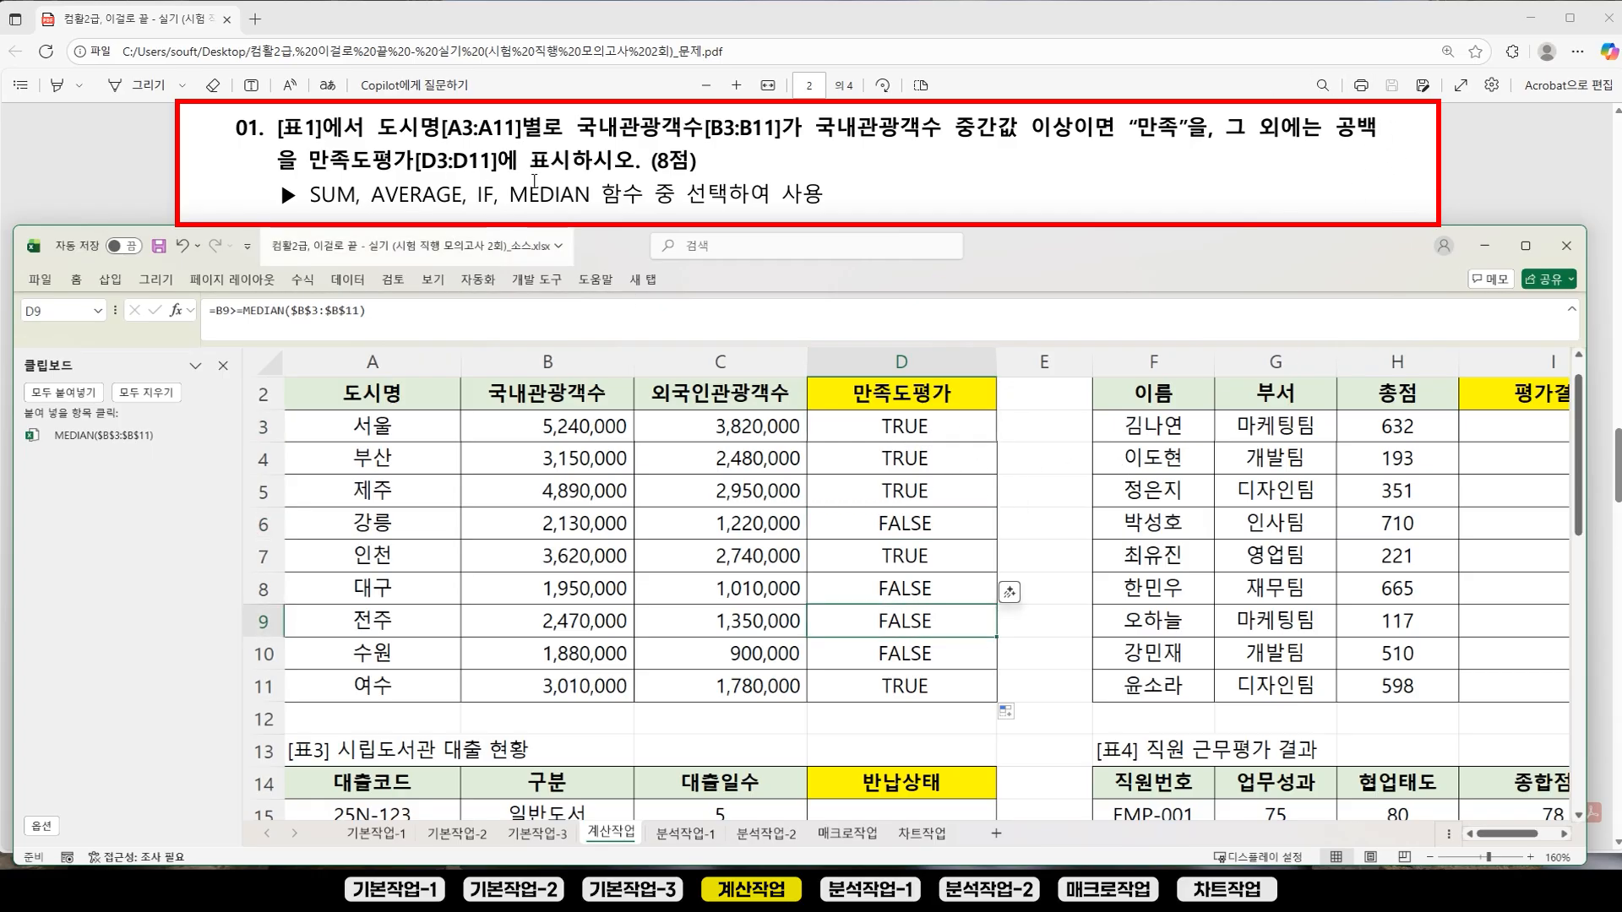
{"action": "left_click", "coordinate": [1080, 422]}
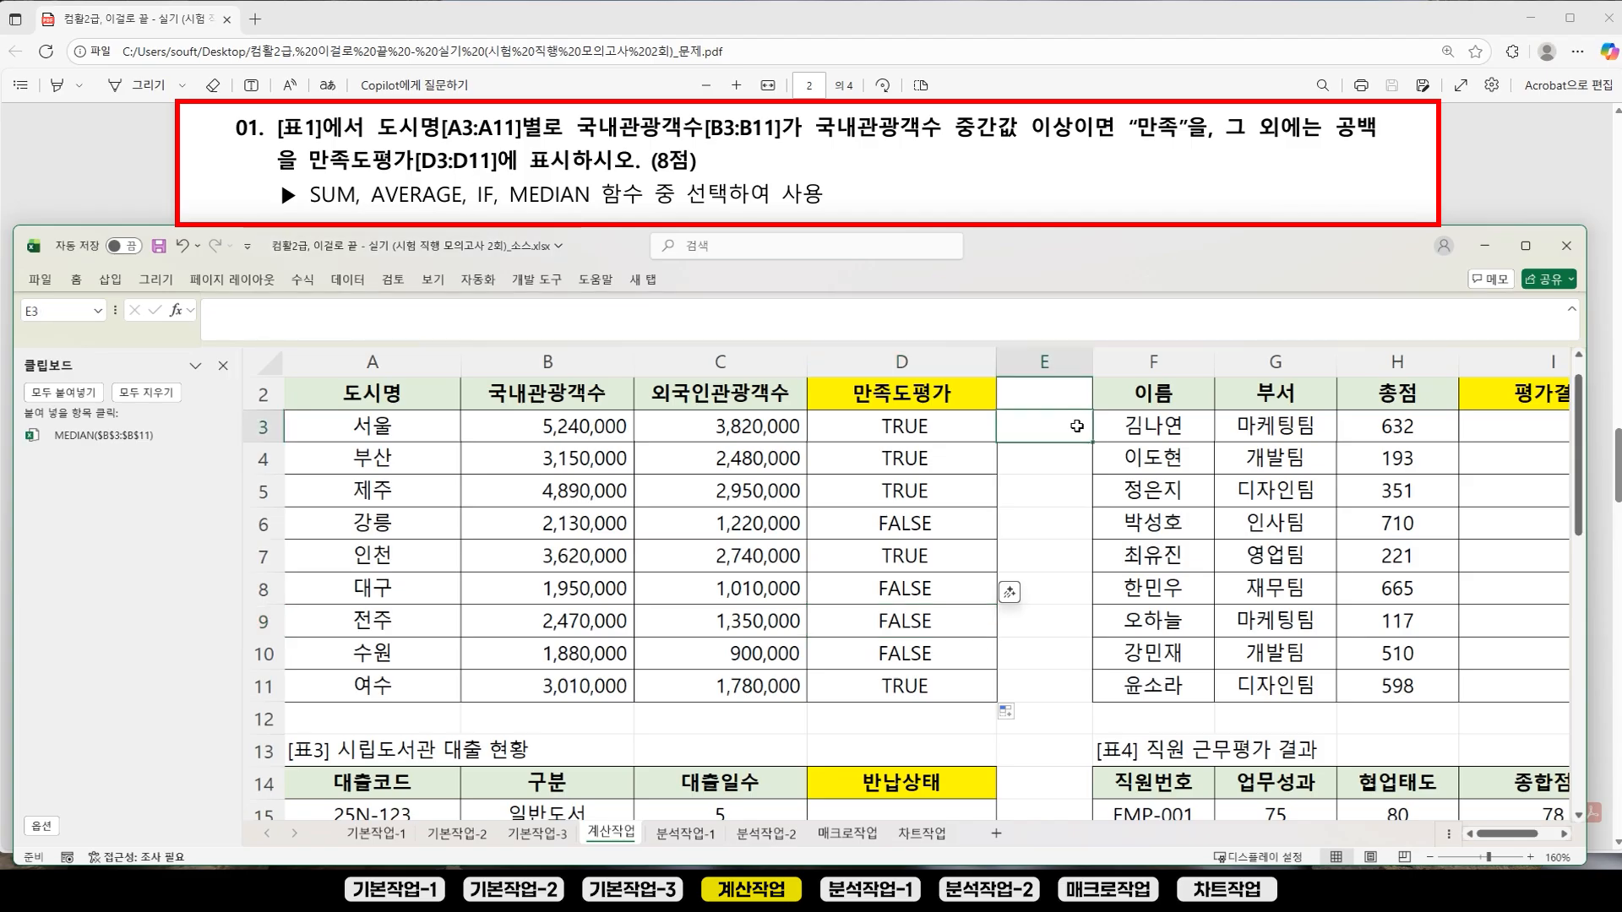
{"action": "left_click", "coordinate": [938, 434]}
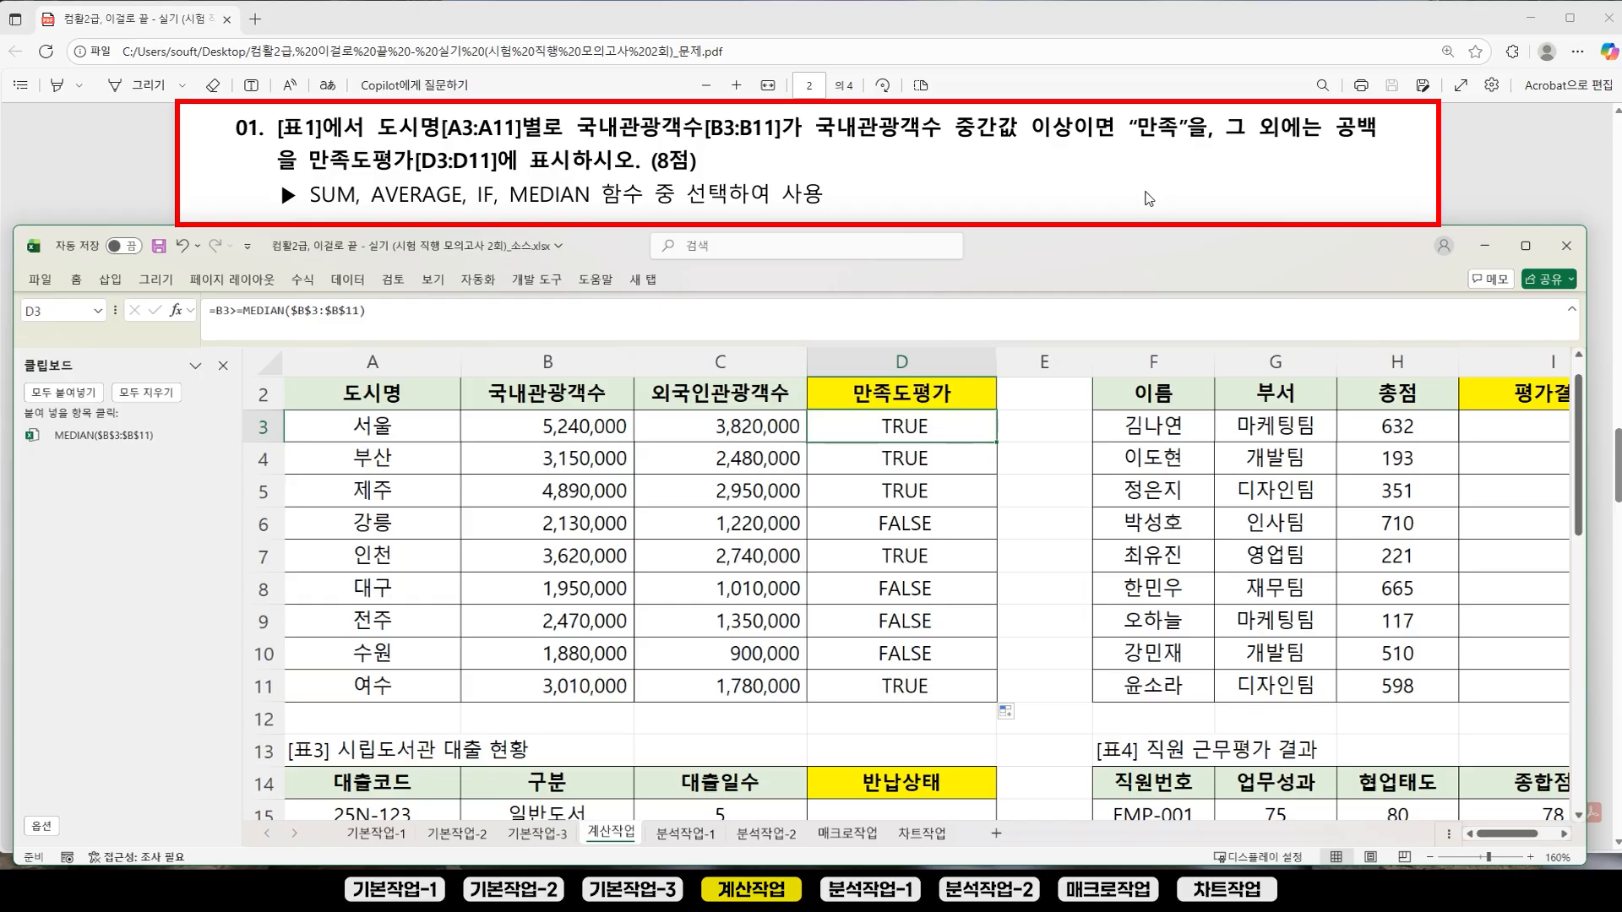
{"action": "left_click", "coordinate": [954, 533]}
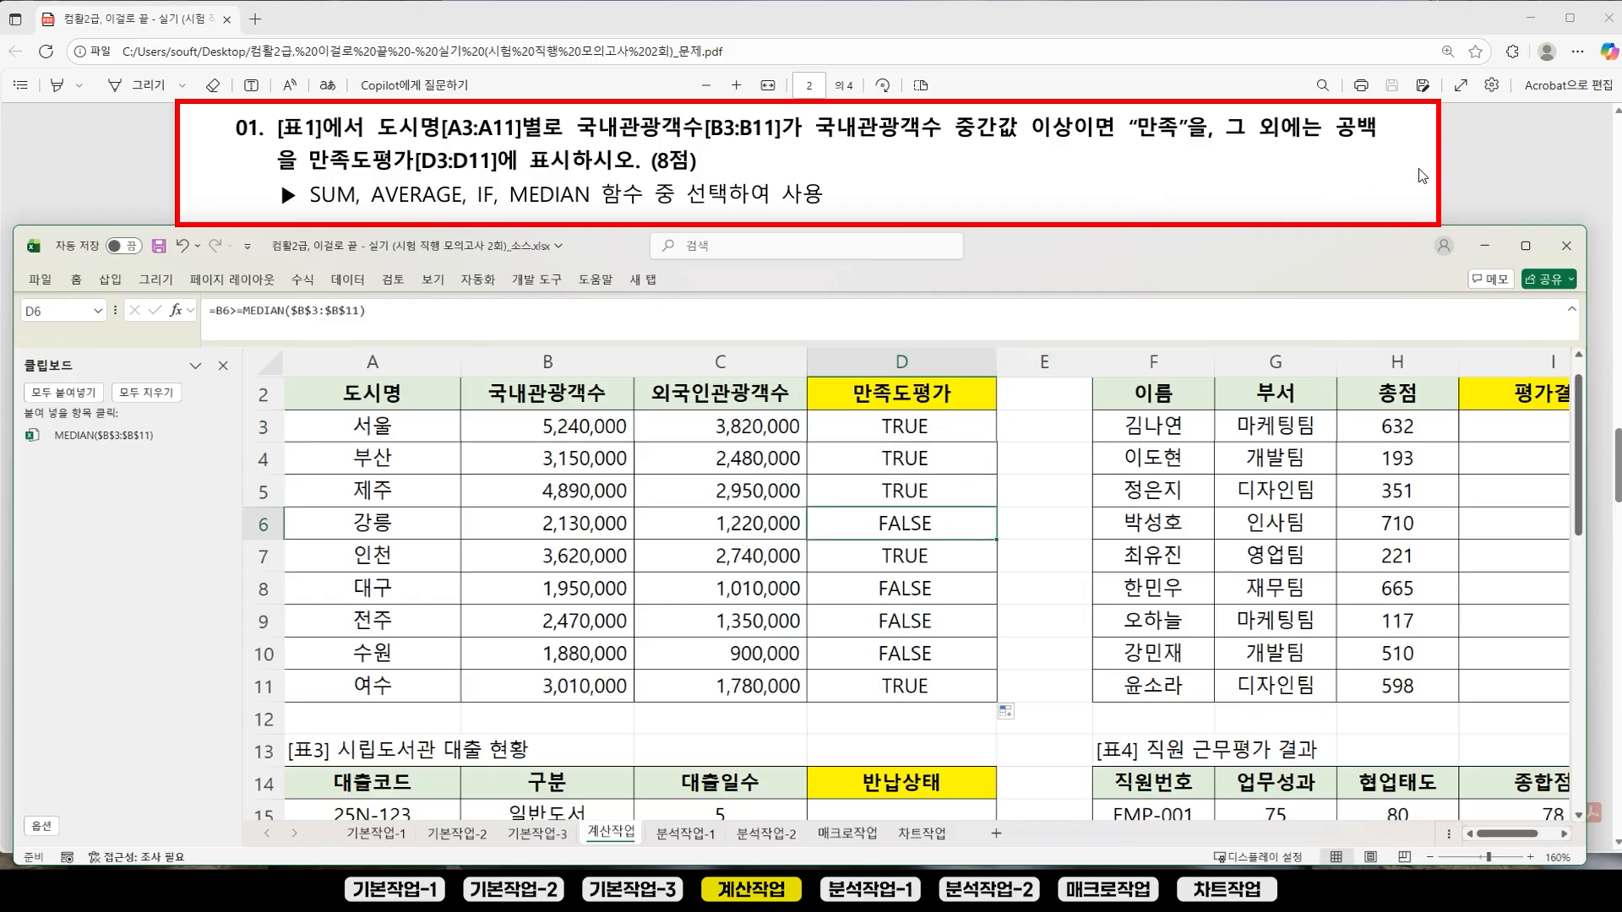
Step: Cut the comparison from the D3 formula and reuse it as an IF logical test: =IF(B3>=MEDIAN($B$3:$B$11)
{"action": "left_click", "coordinate": [929, 419]}
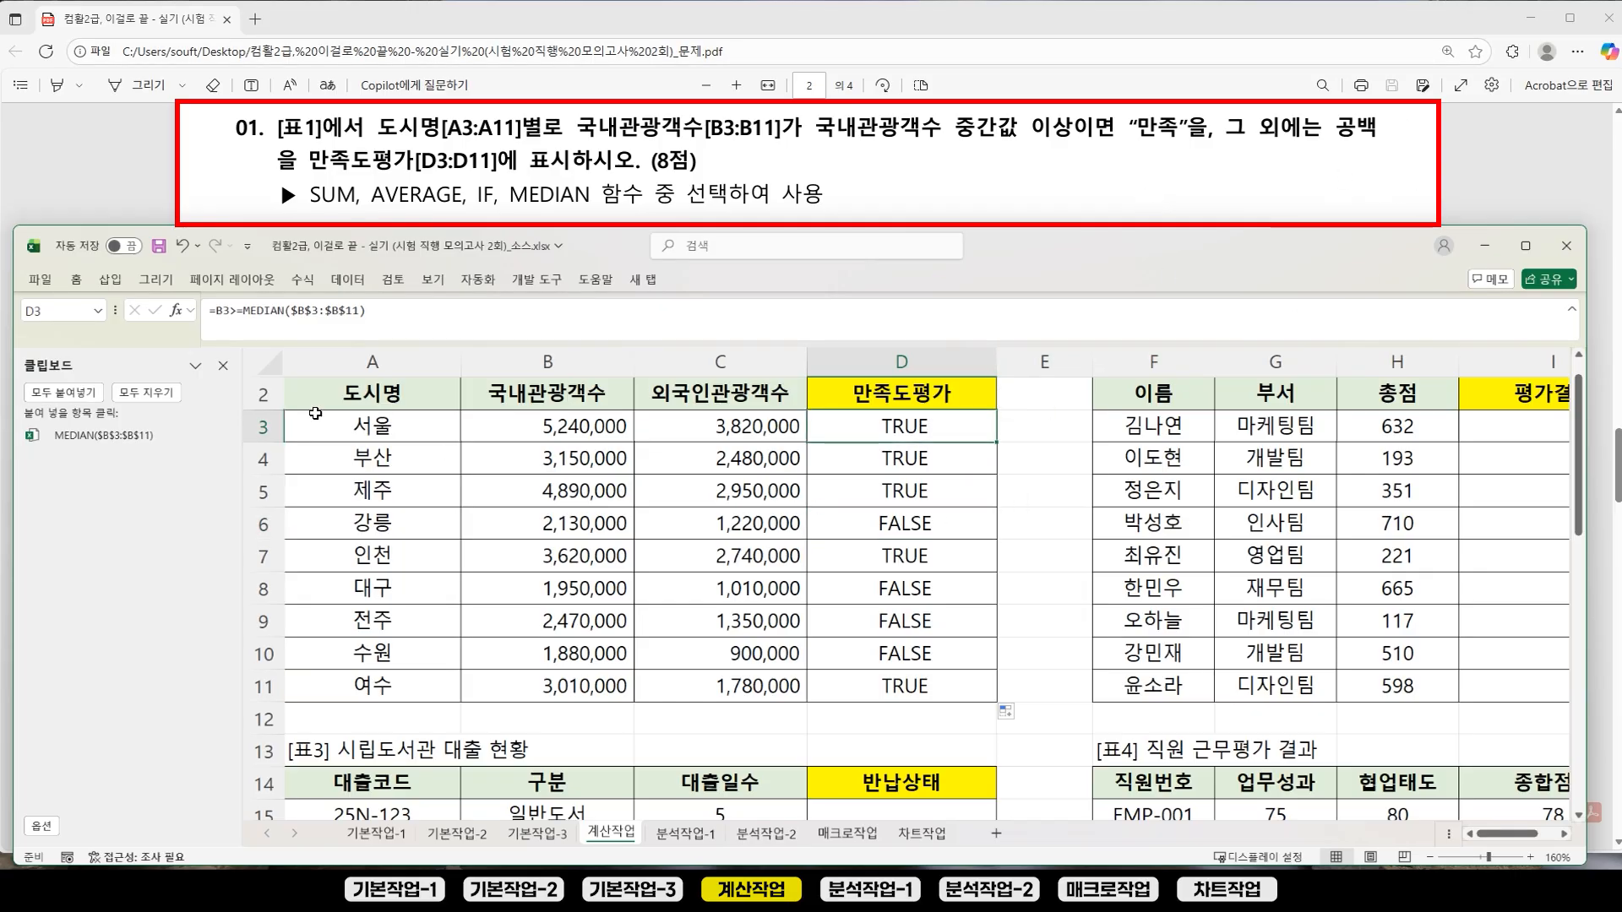
{"action": "left_click_drag", "start_coordinate": [216, 311], "coordinate": [423, 313]}
{"action": "key", "text": "ctrl+x"}
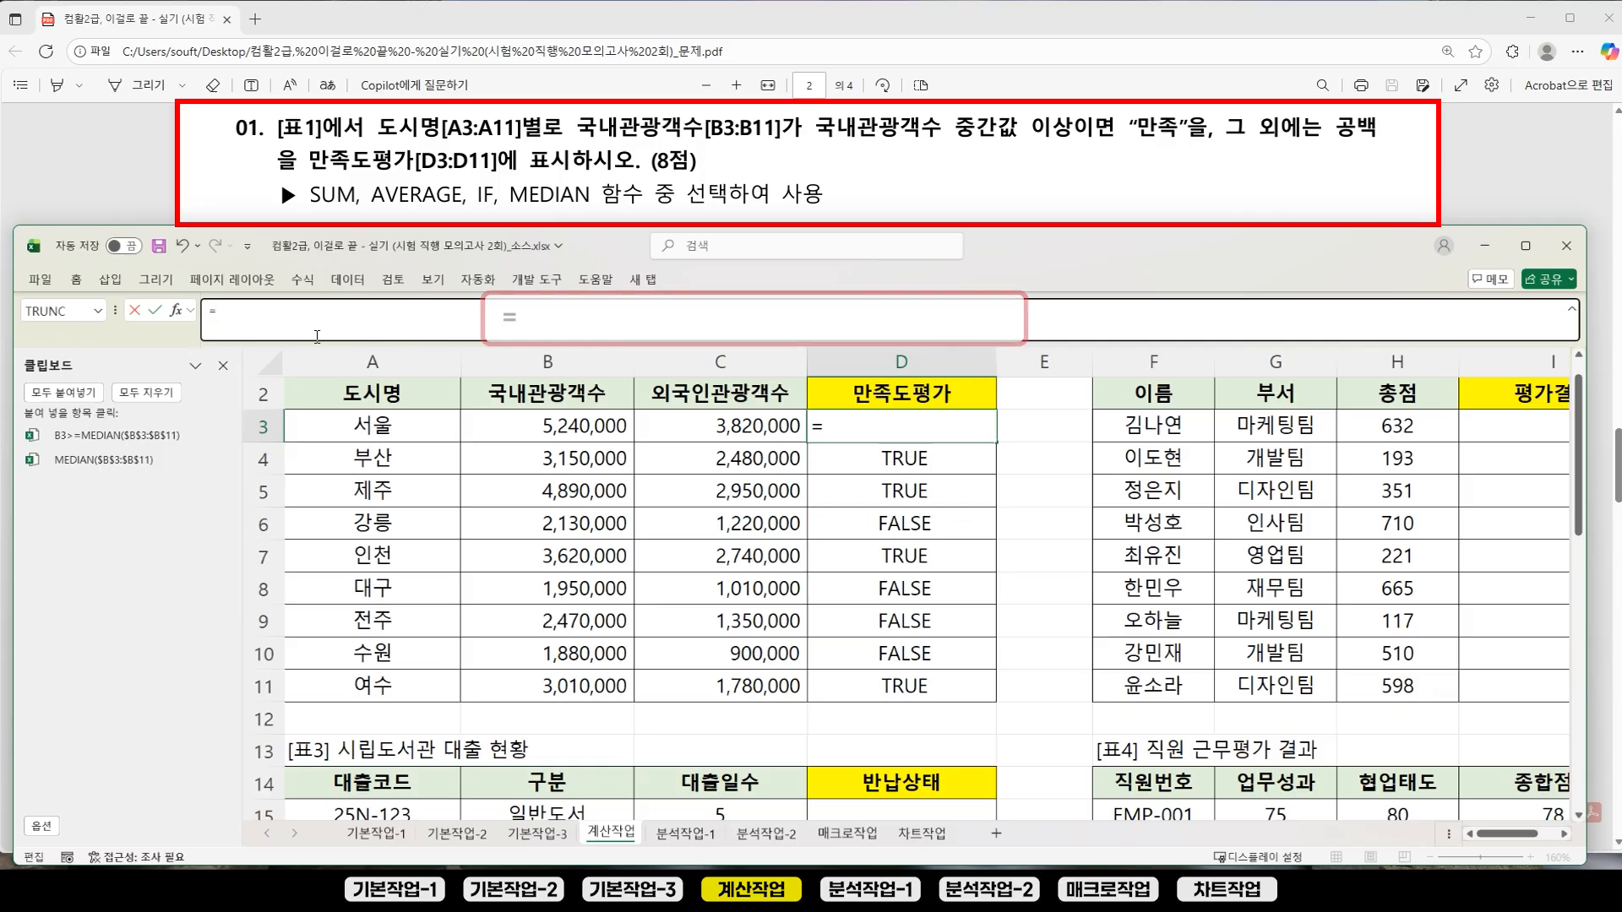
{"action": "type", "text": "IF("}
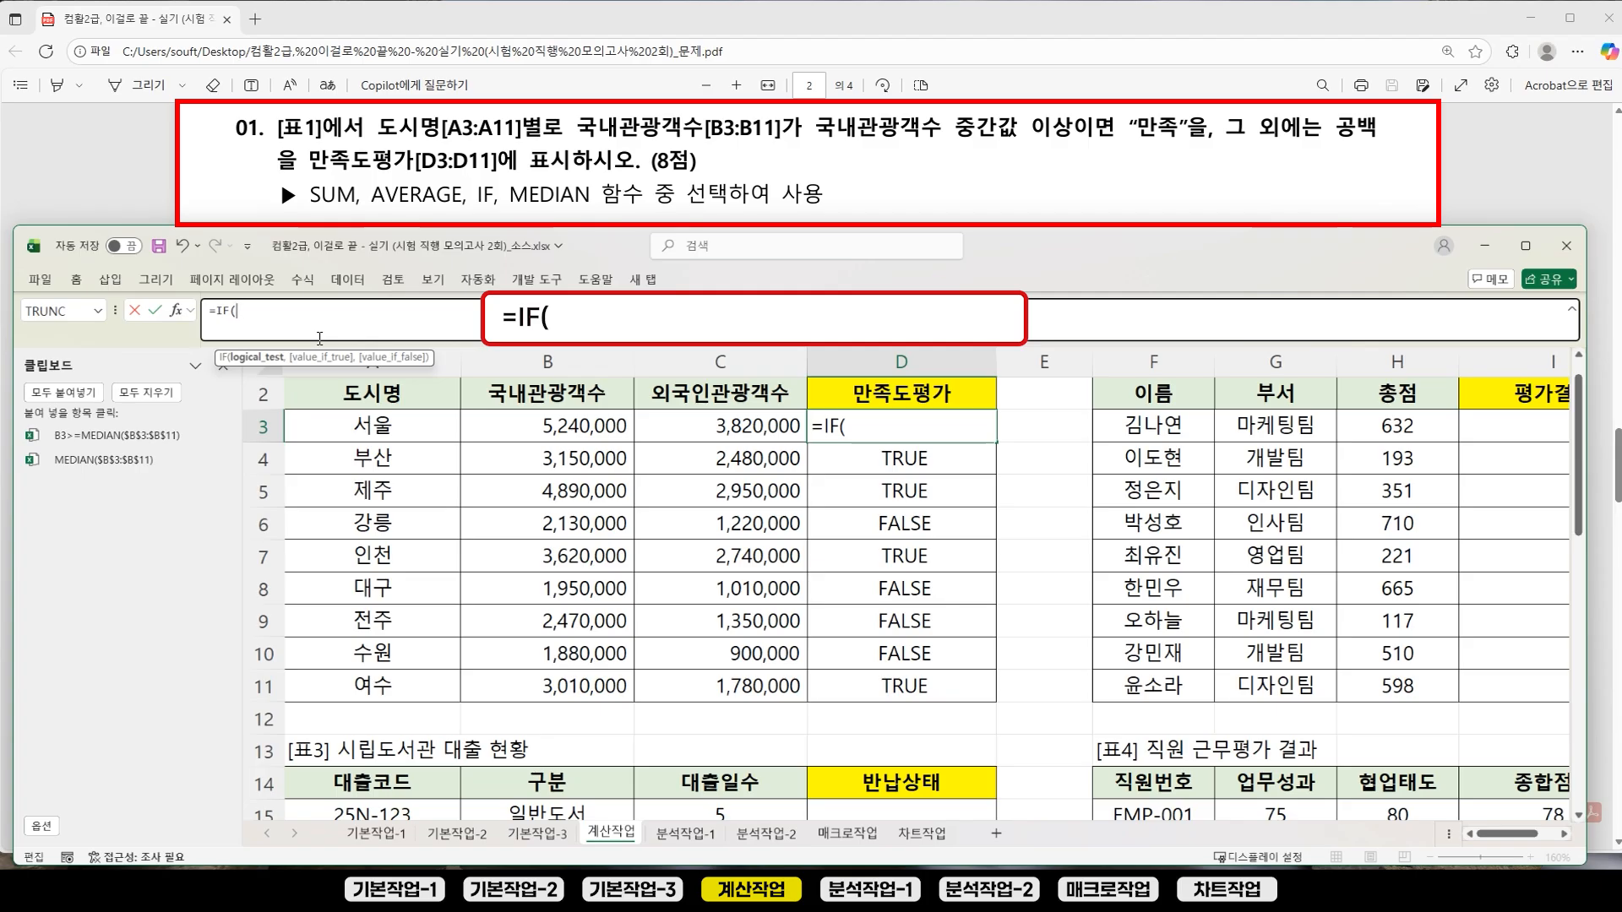
{"action": "left_click", "coordinate": [82, 436]}
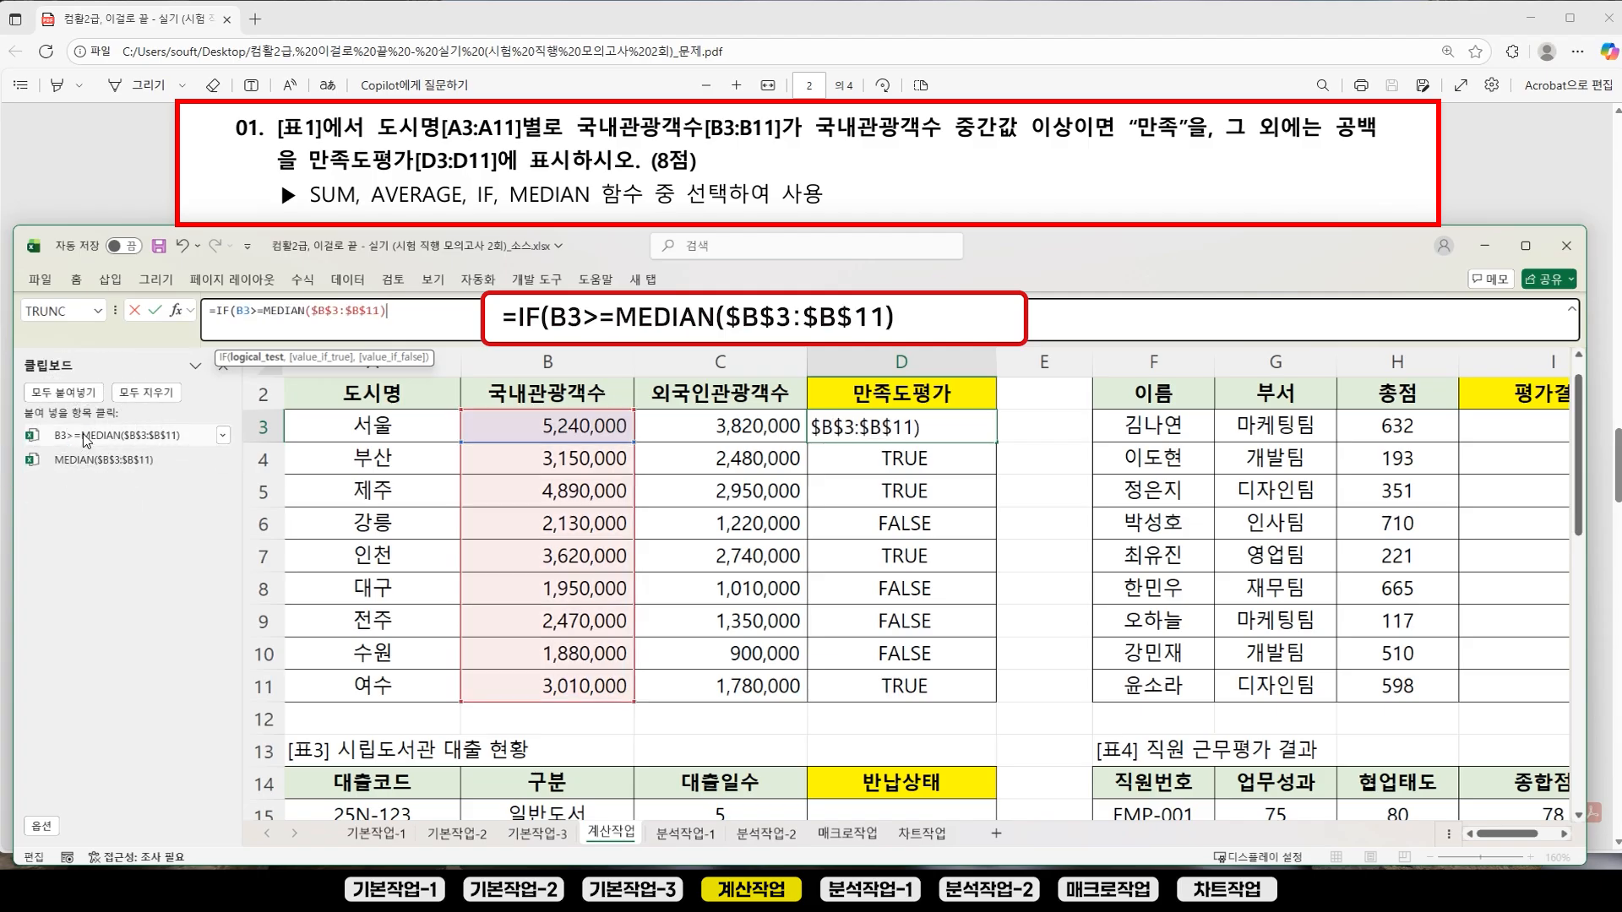
Step: Complete D3's IF formula with "만족" as the true value and "" as the false value, checking each argument
{"action": "type", "text": ","}
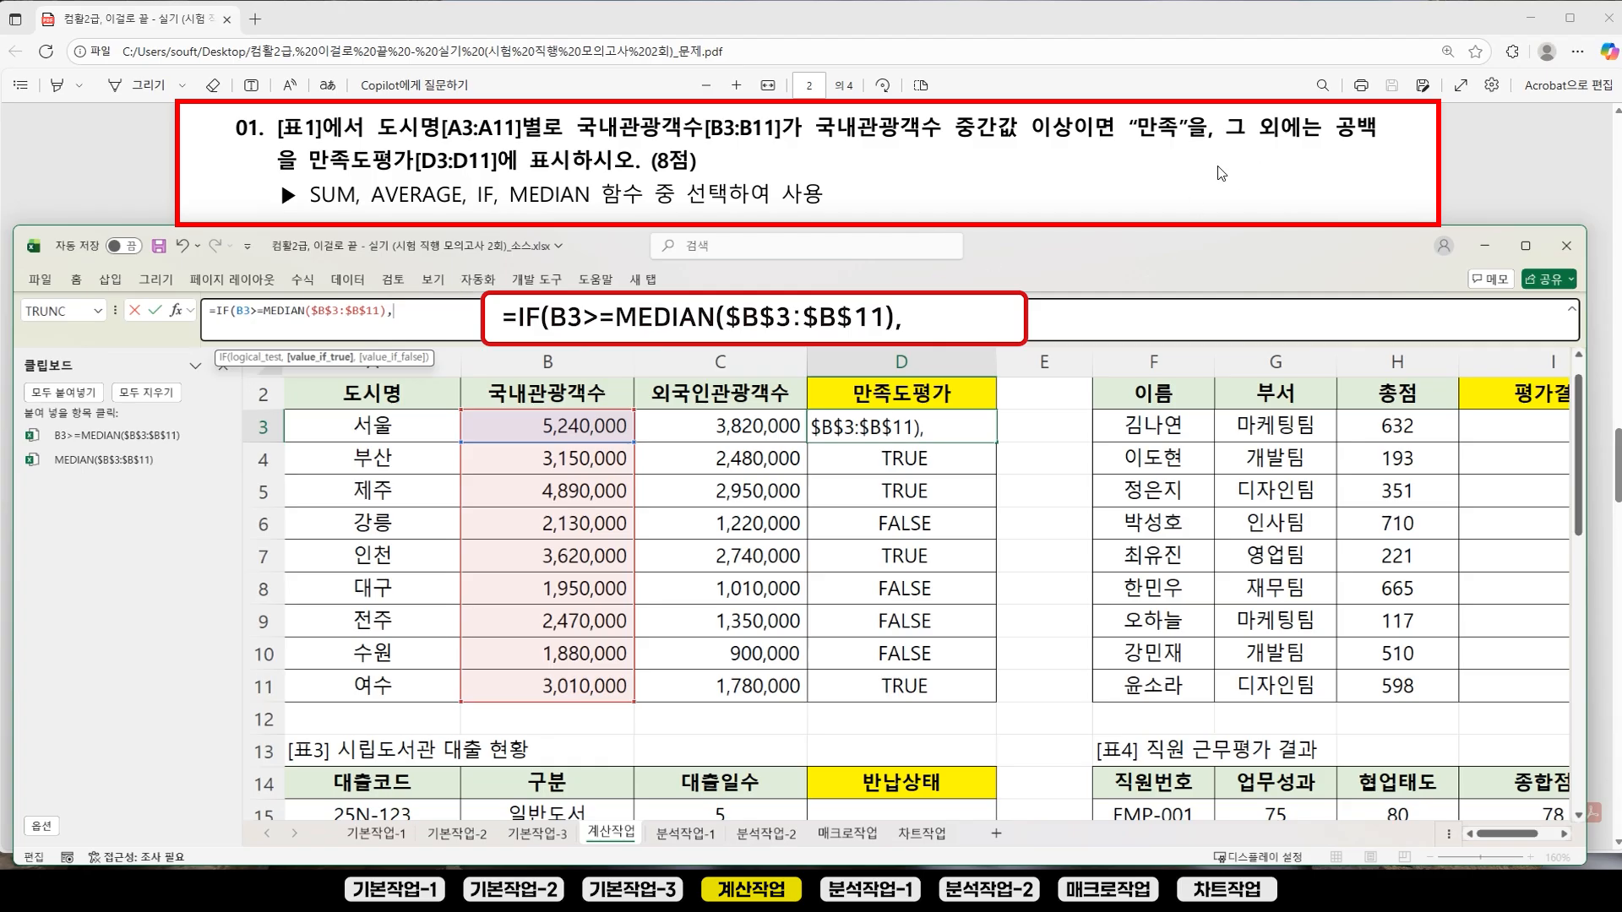
{"action": "type", "text": "\"만족\","}
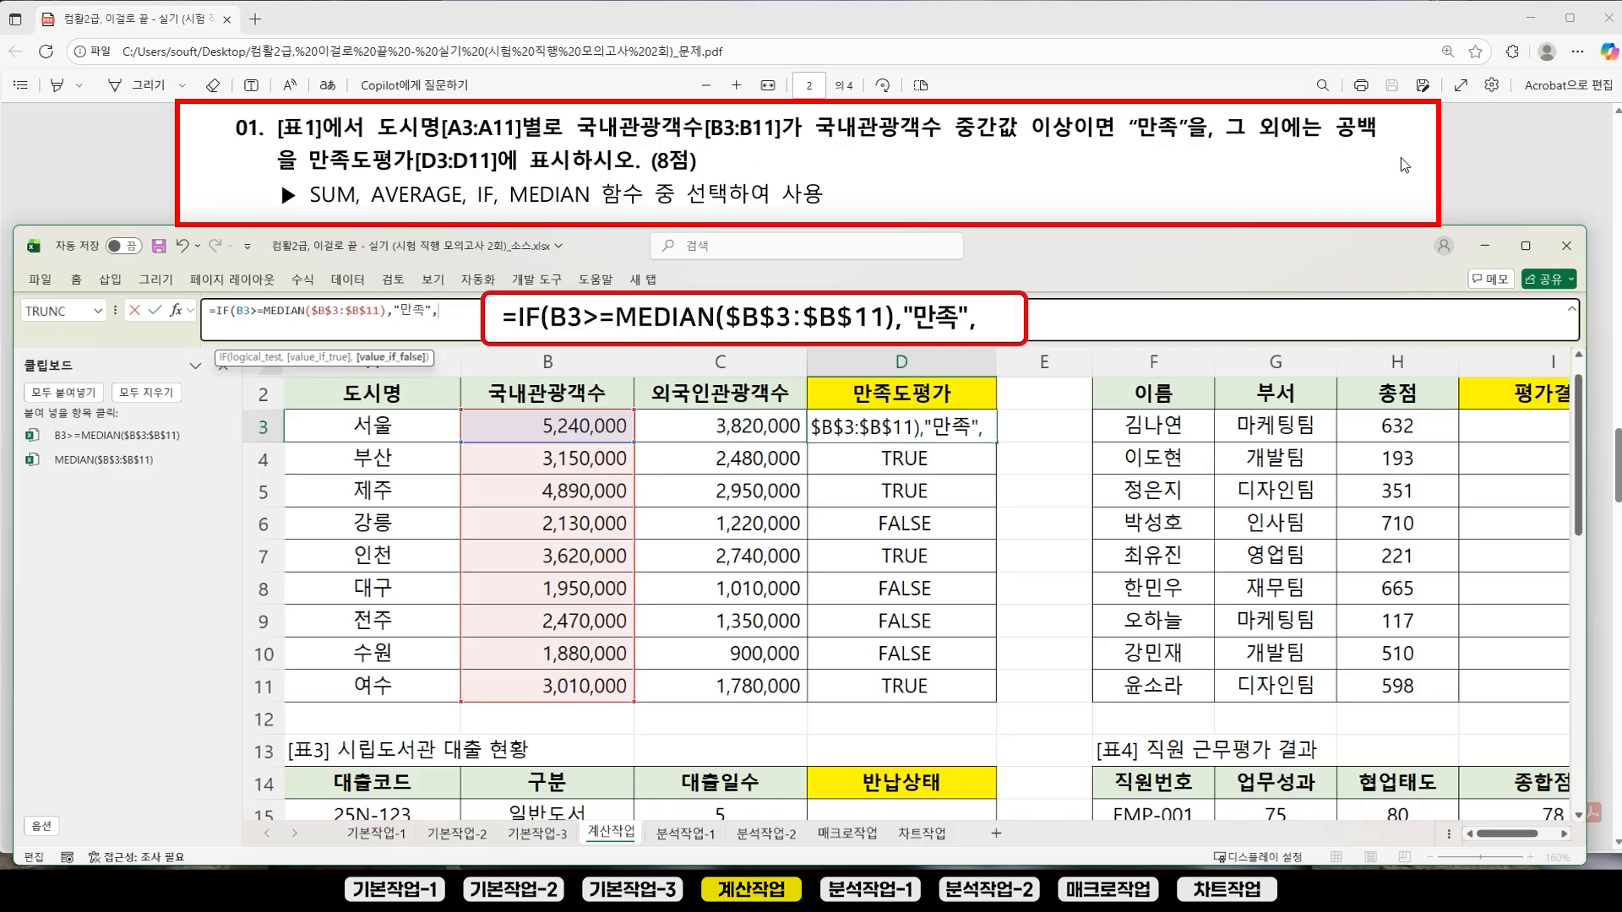
{"action": "type", "text": "\"\""}
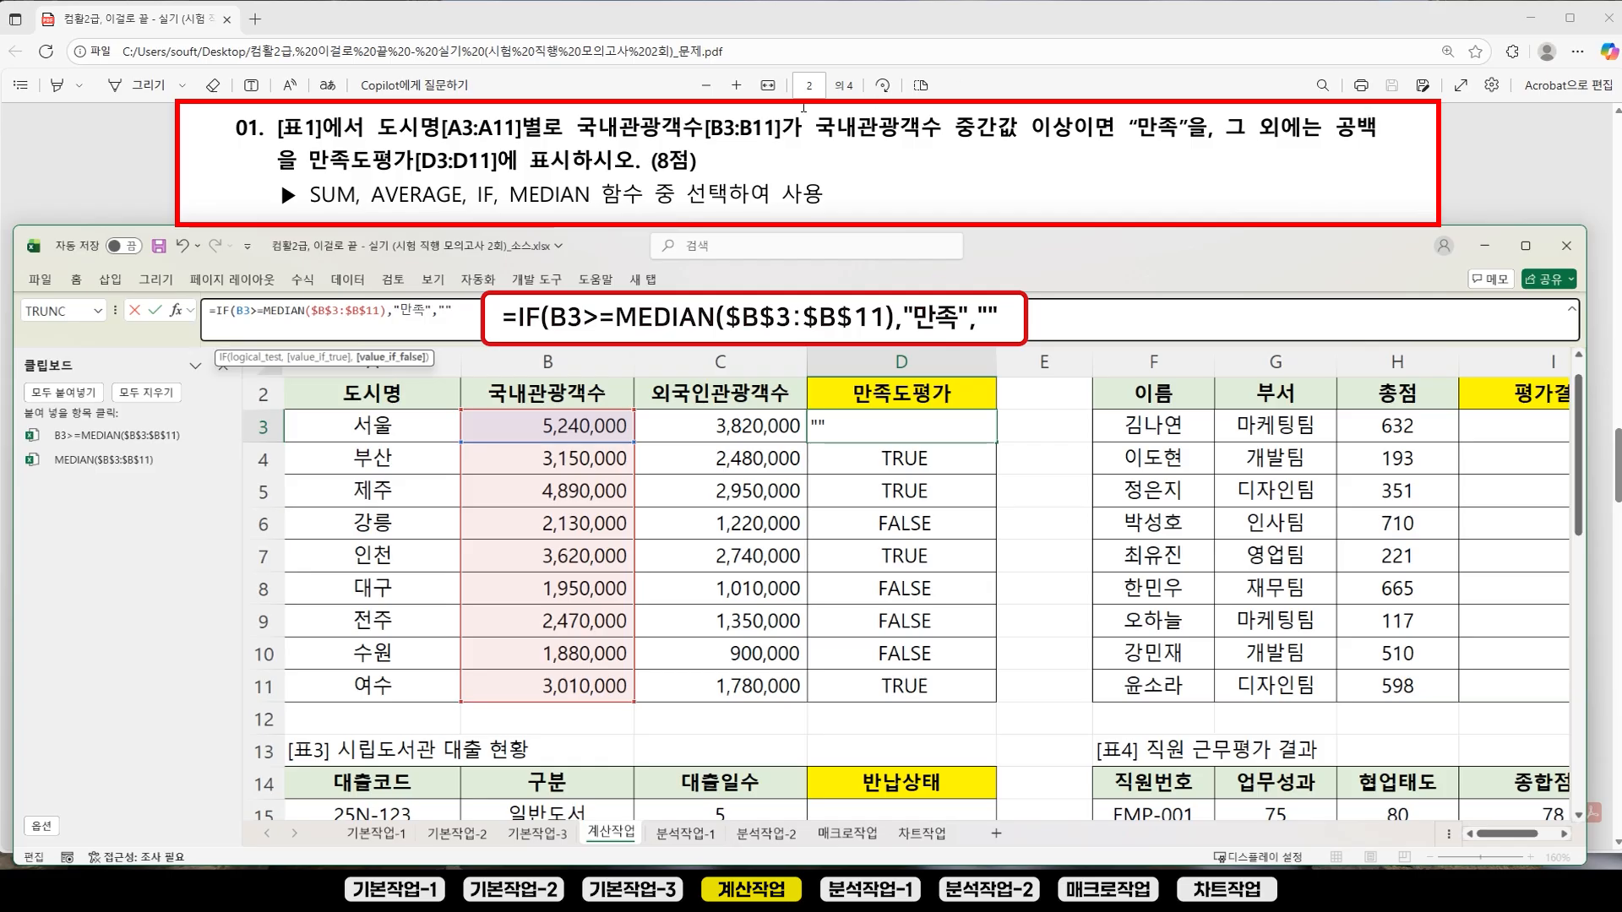
{"action": "left_click", "coordinate": [256, 357]}
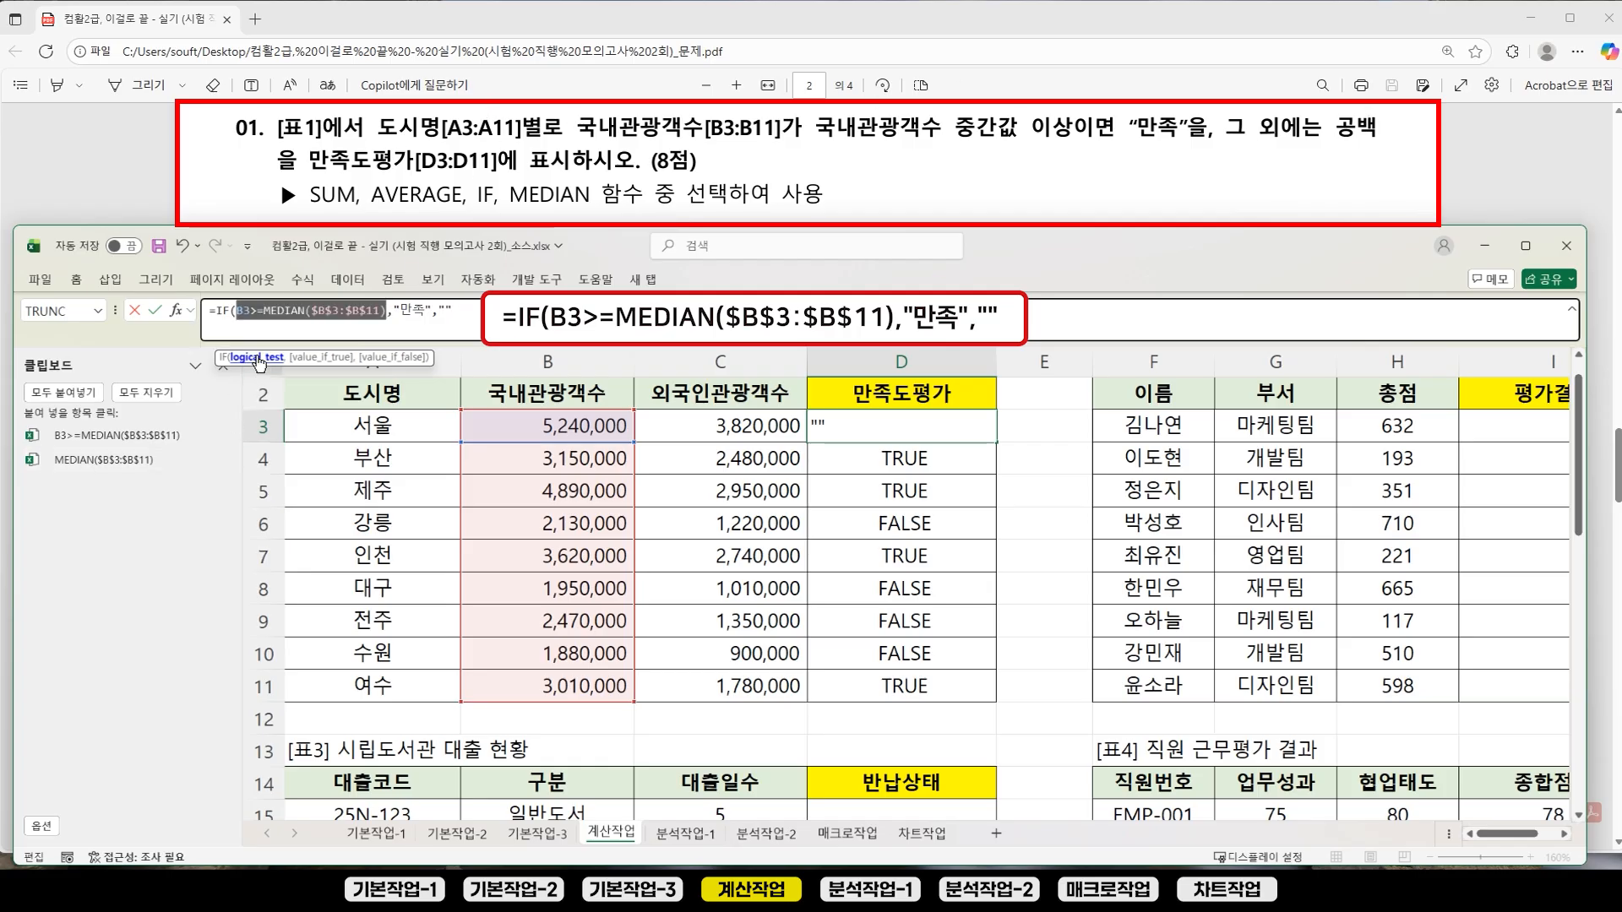
{"action": "left_click", "coordinate": [323, 357]}
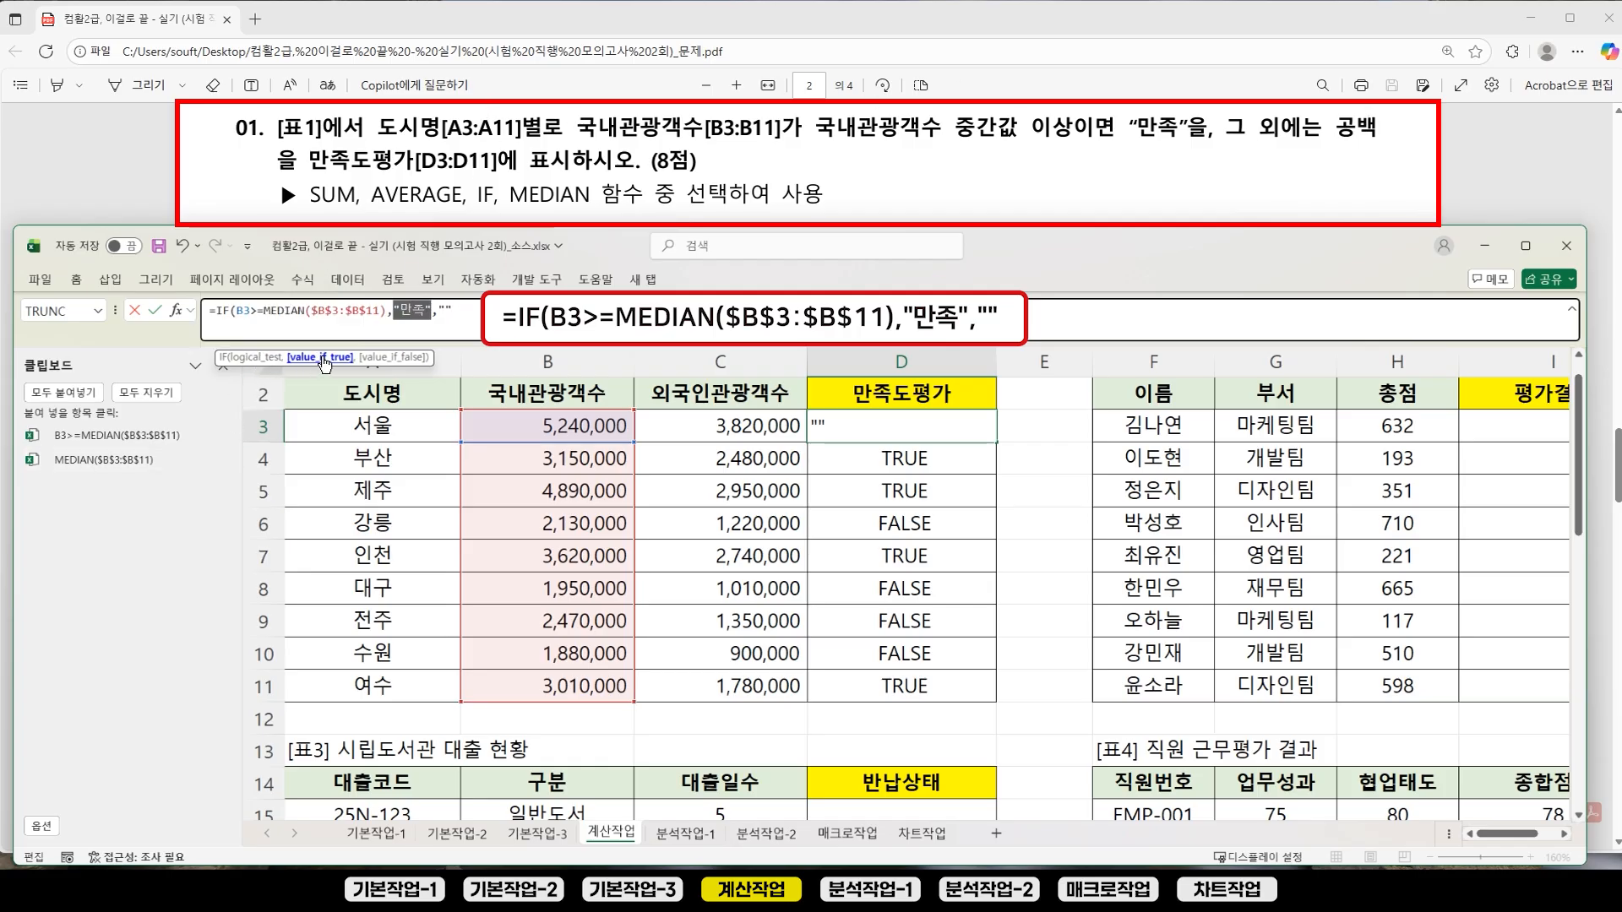
{"action": "left_click", "coordinate": [390, 357]}
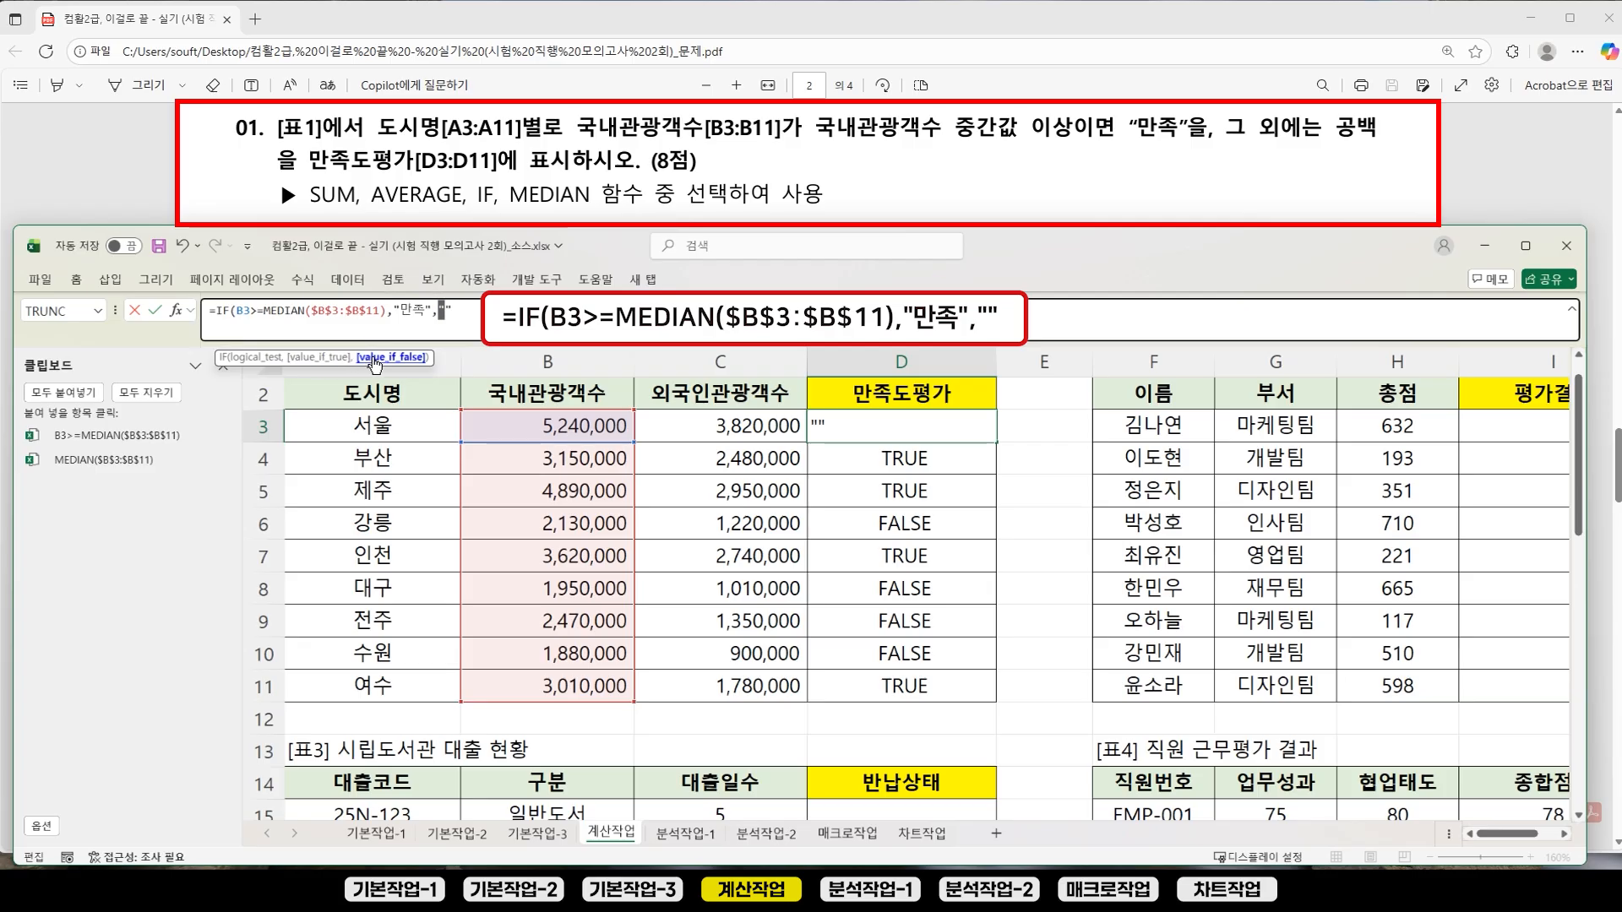
{"action": "left_click", "coordinate": [500, 323]}
{"action": "type", "text": ")"}
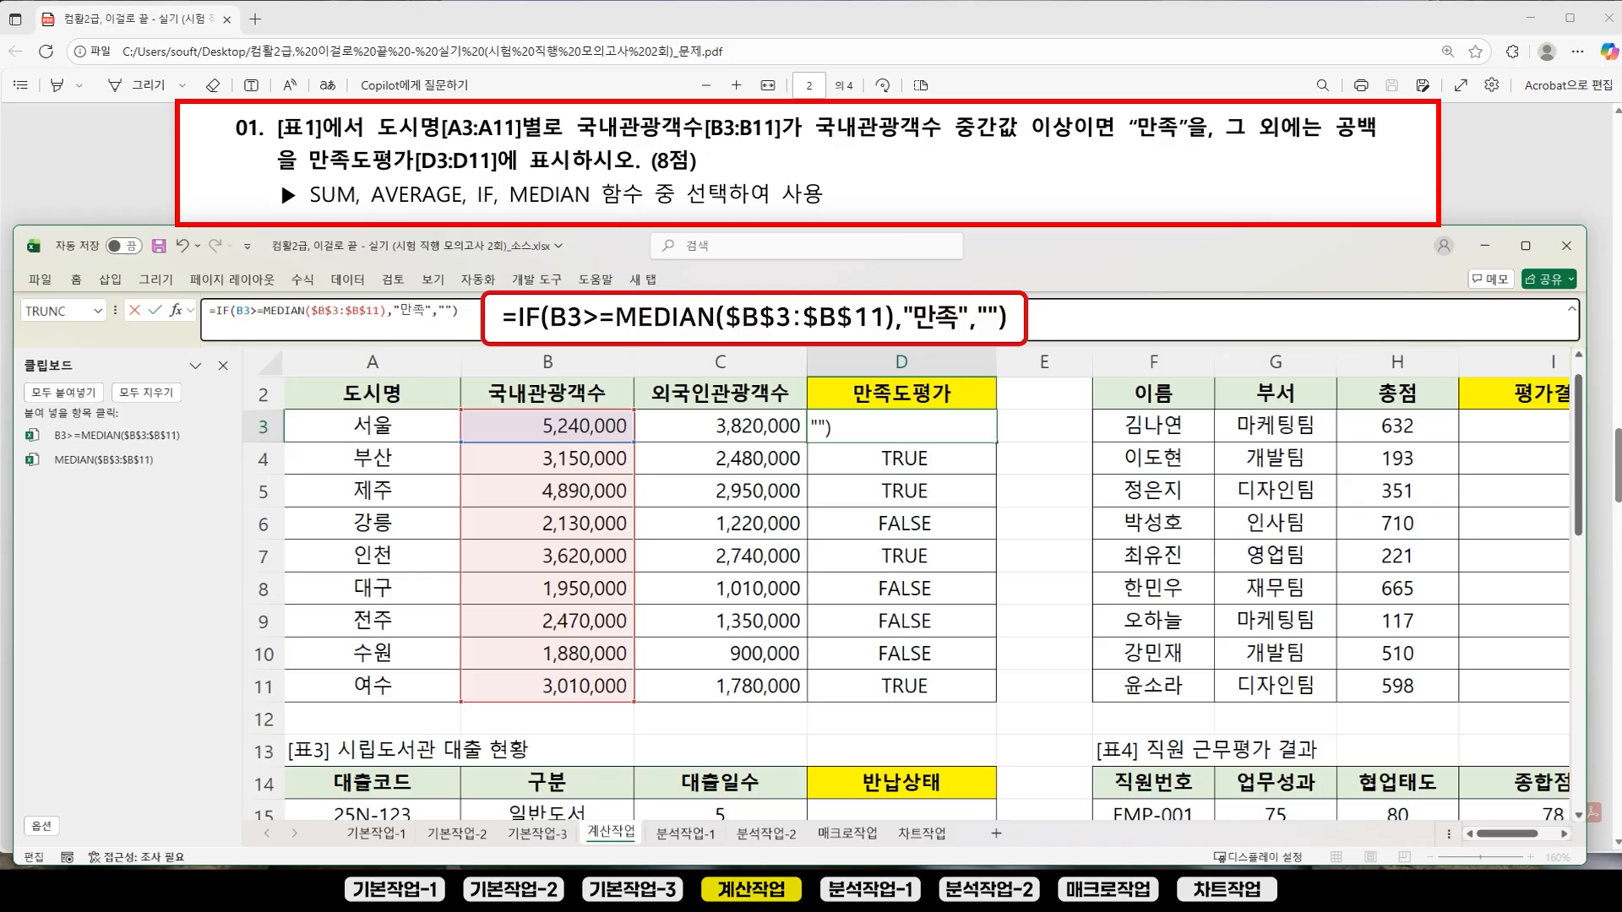
{"action": "key", "text": "Return"}
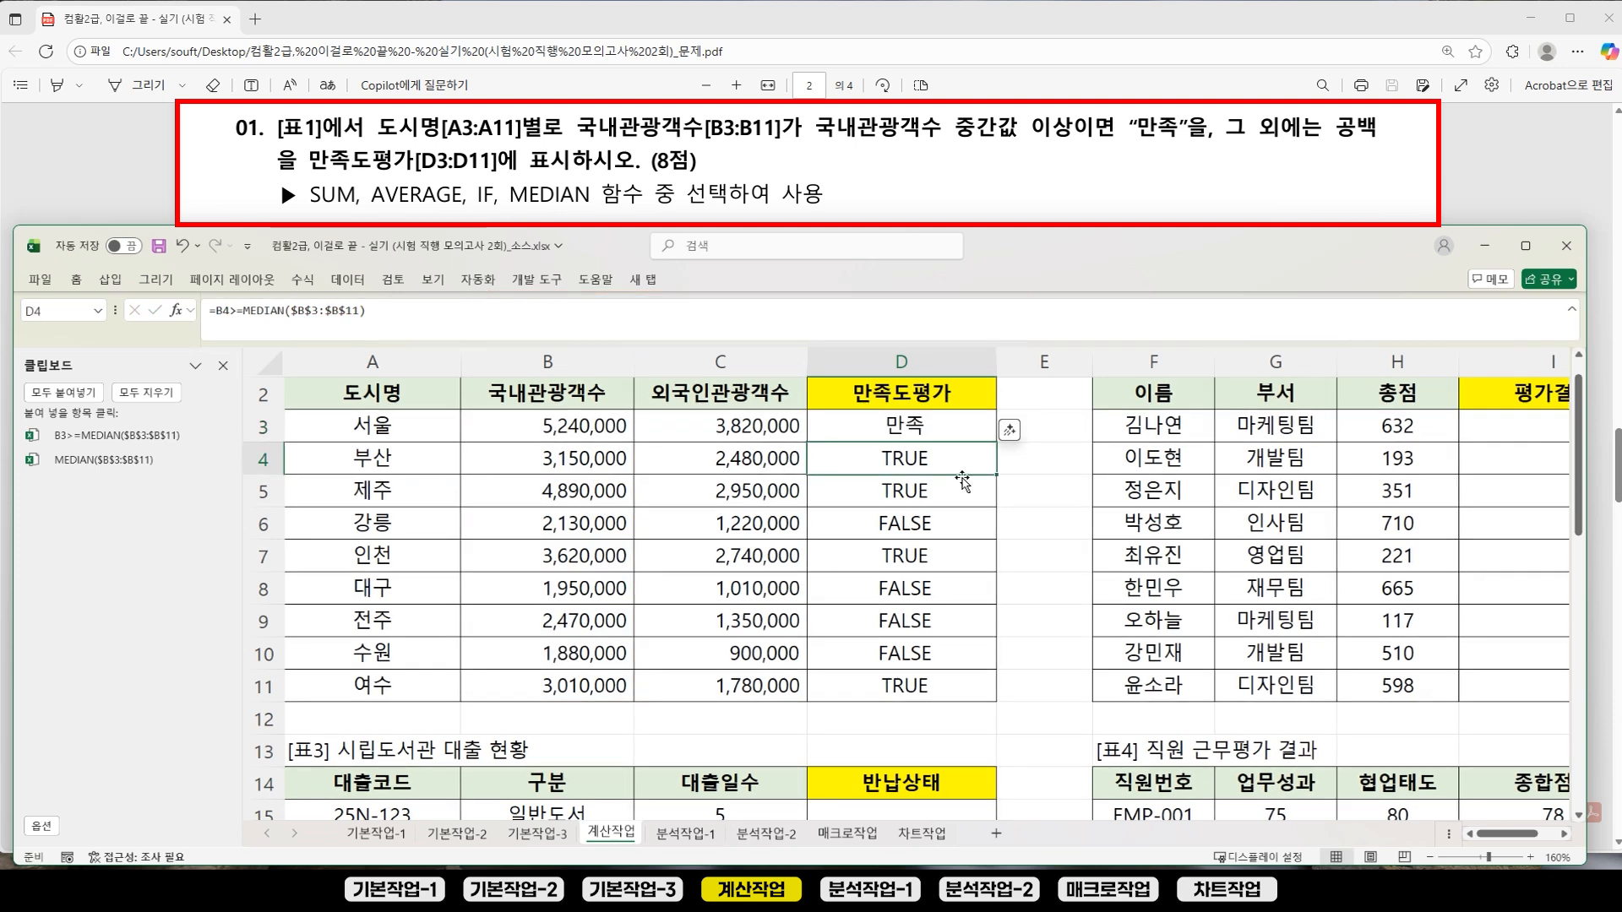
Step: Fill the finished IF formula from D3 down through D11 and clear all collected clipboard items
{"action": "left_click", "coordinate": [987, 435]}
{"action": "left_click_drag", "start_coordinate": [997, 441], "coordinate": [1000, 700]}
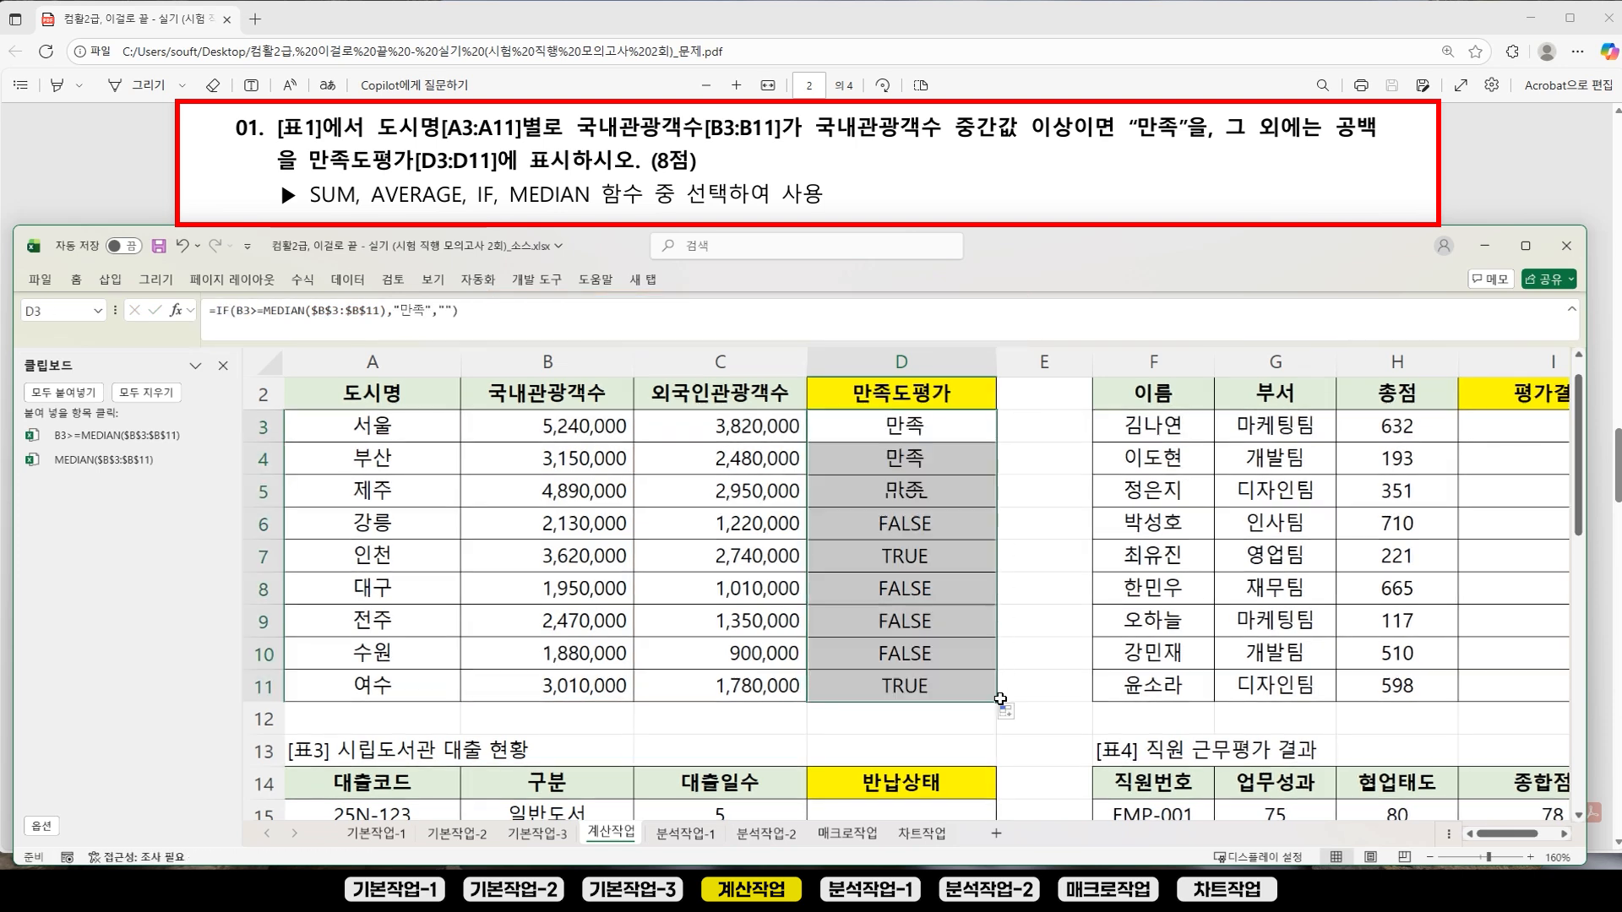
{"action": "left_click", "coordinate": [1033, 425]}
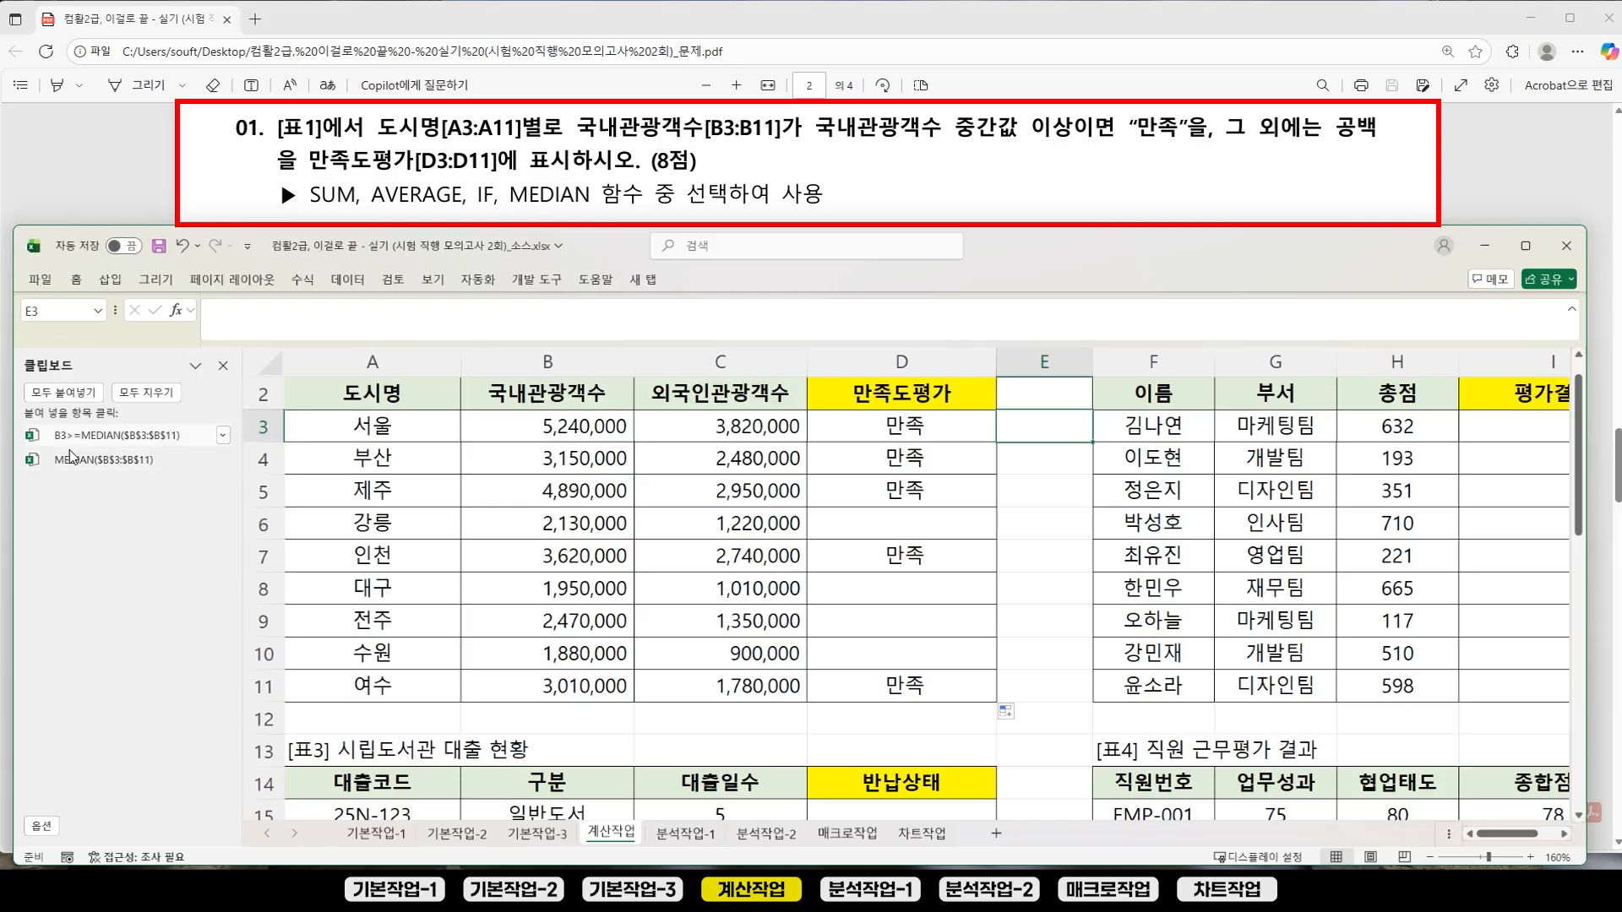
{"action": "left_click", "coordinate": [146, 394]}
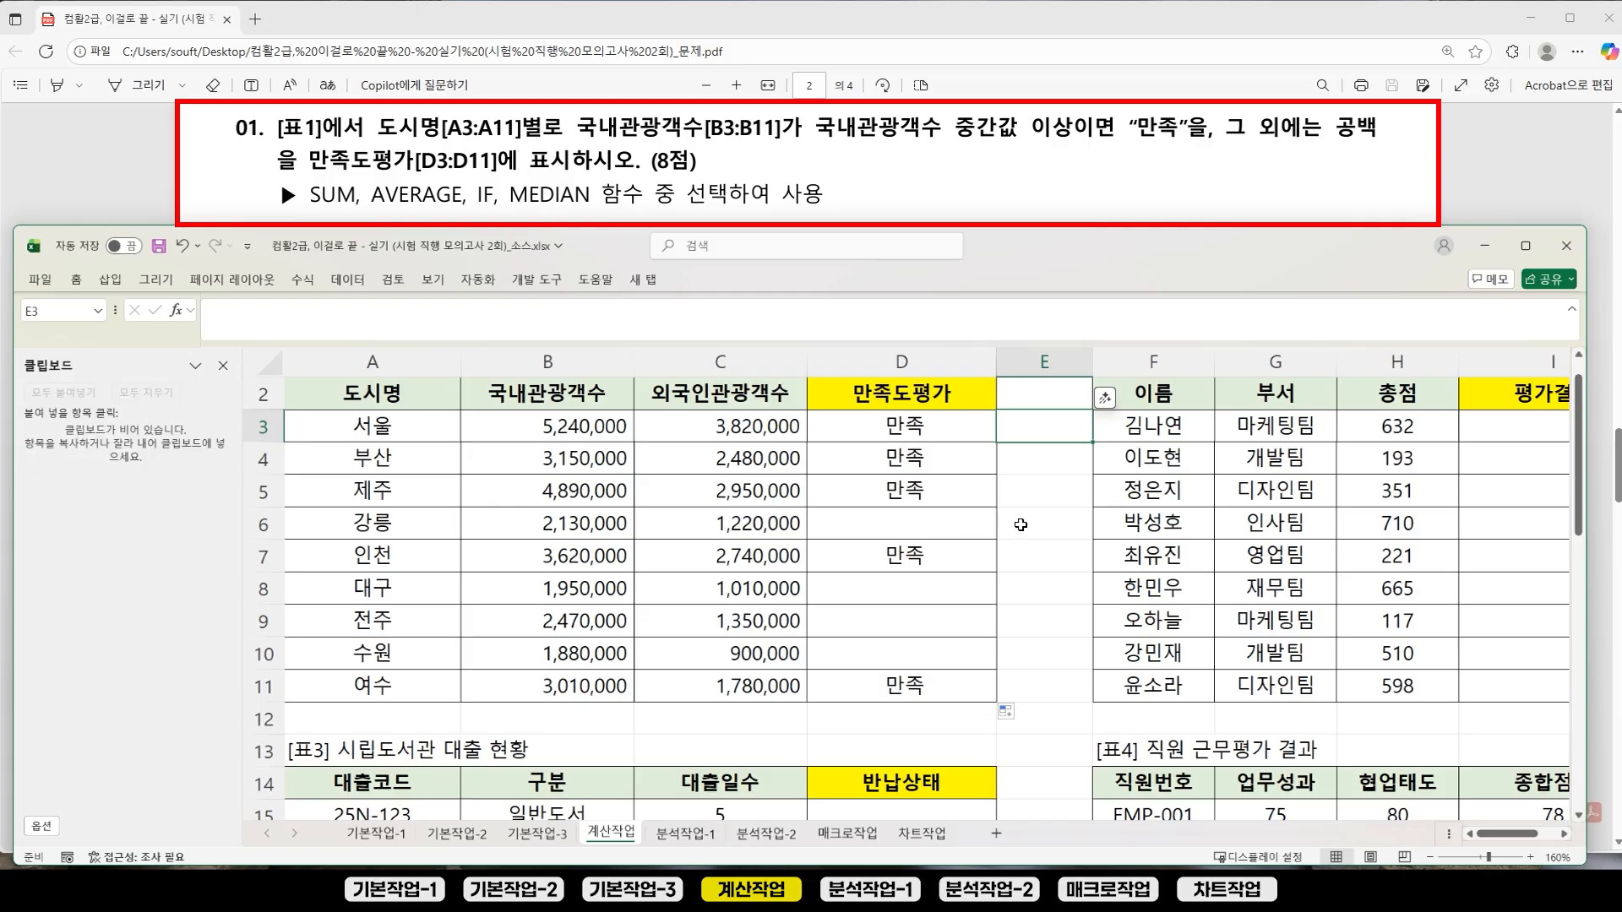
Step: Read question 02 in the exam PDF and place the workbook beneath it with 표2's 평가결과 column in view
{"action": "scroll", "coordinate": [1051, 428], "scroll_direction": "right", "scroll_amount": 5}
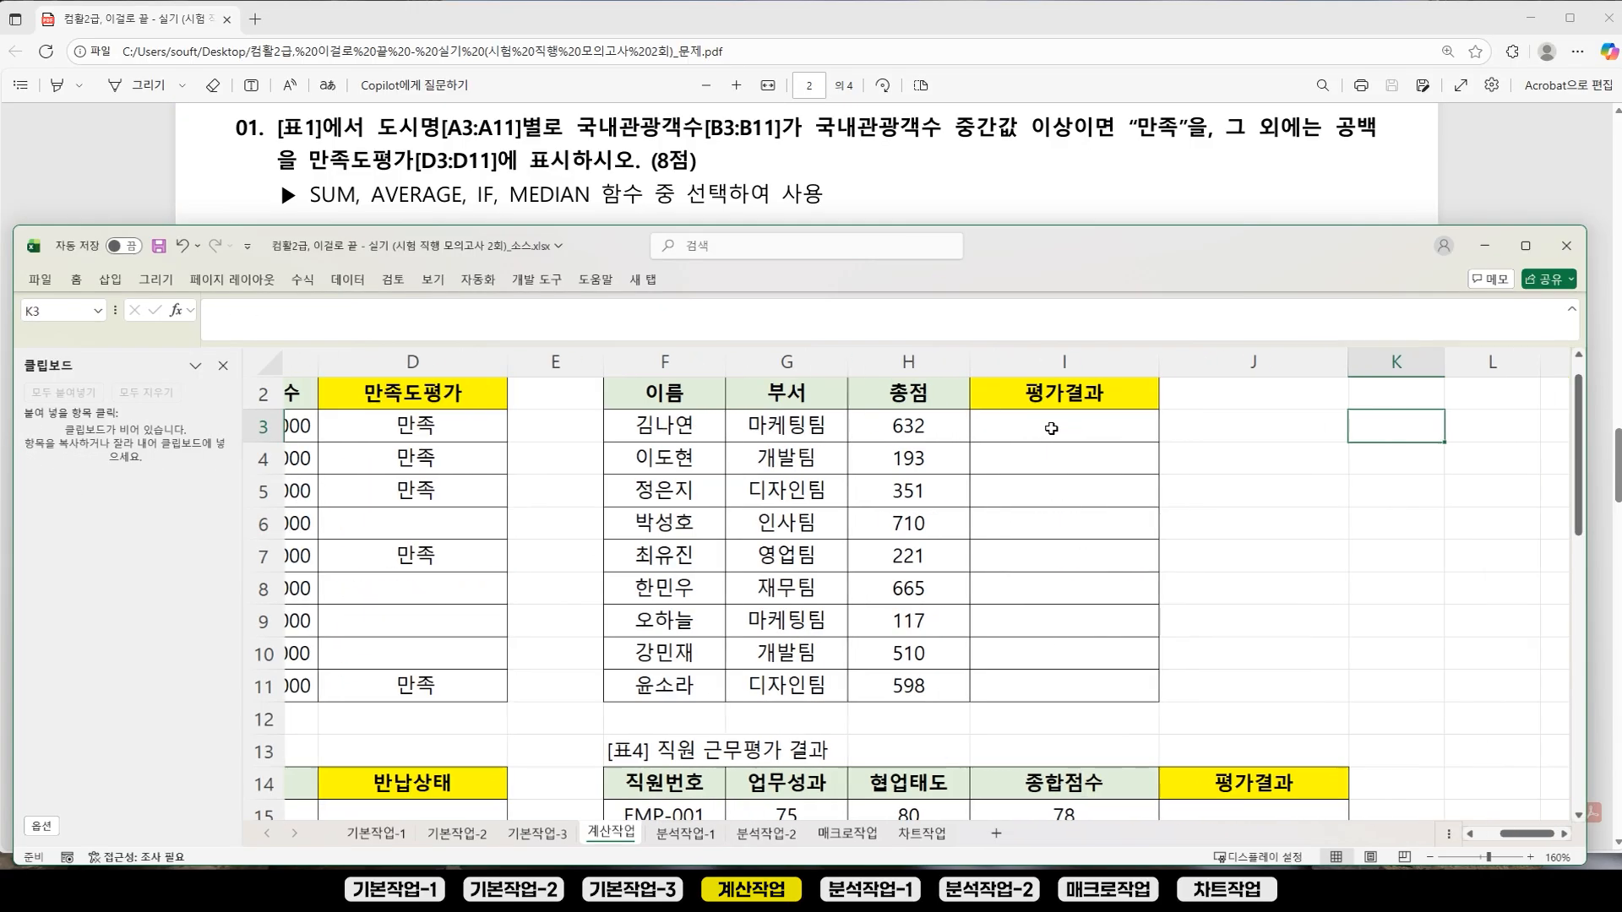
{"action": "left_click", "coordinate": [1099, 450]}
{"action": "left_click", "coordinate": [875, 210]}
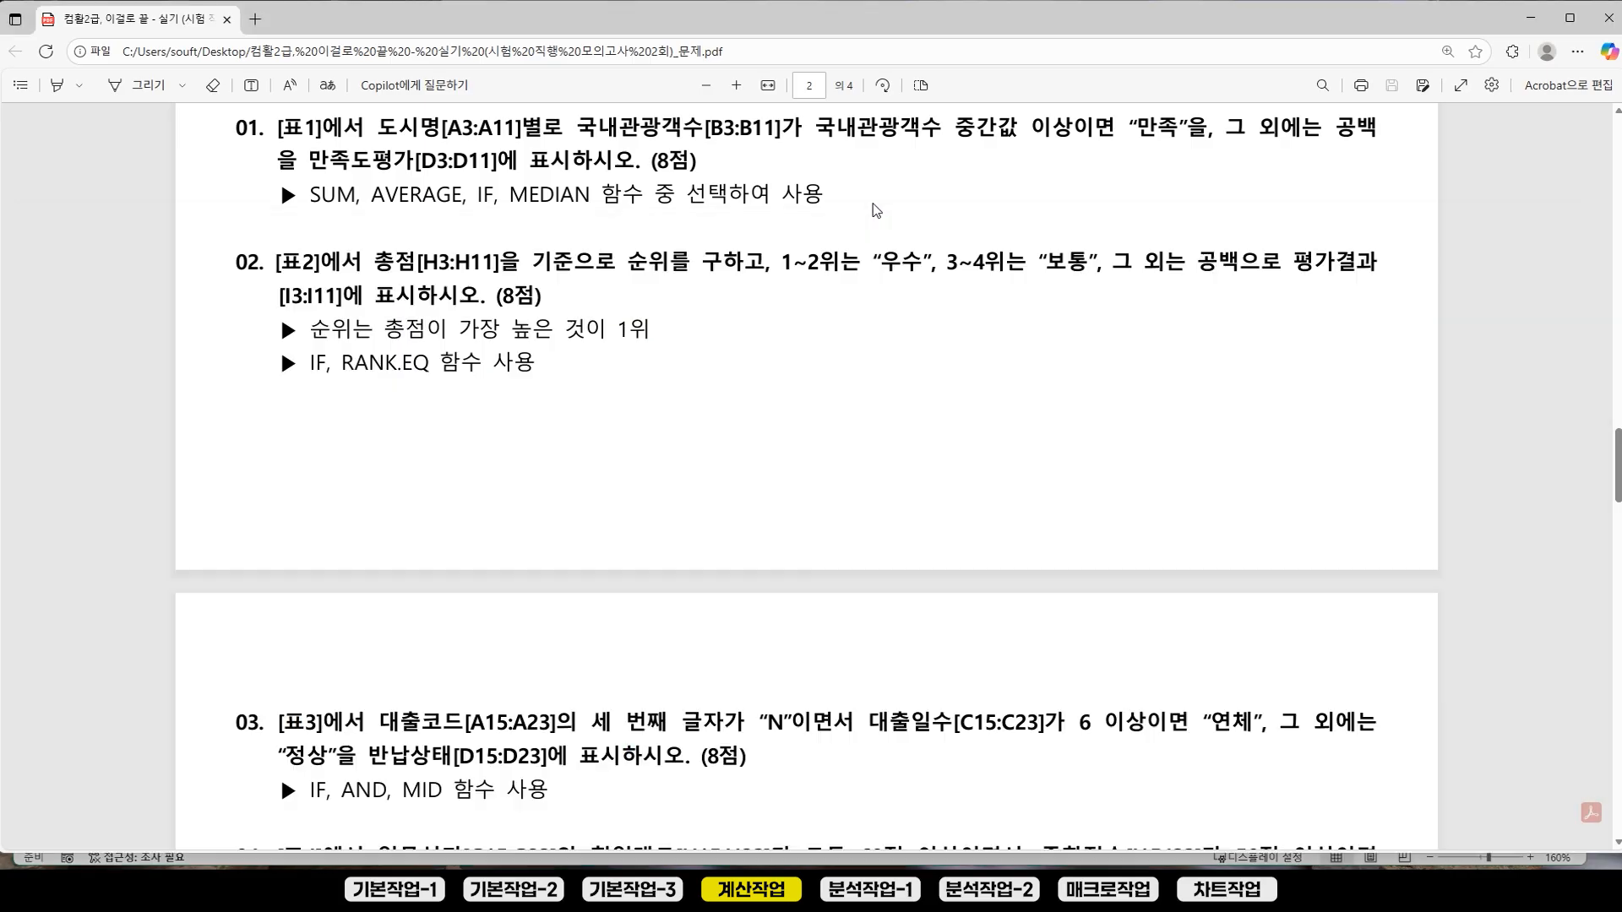
{"action": "left_click_drag", "start_coordinate": [1619, 468], "coordinate": [1621, 478]}
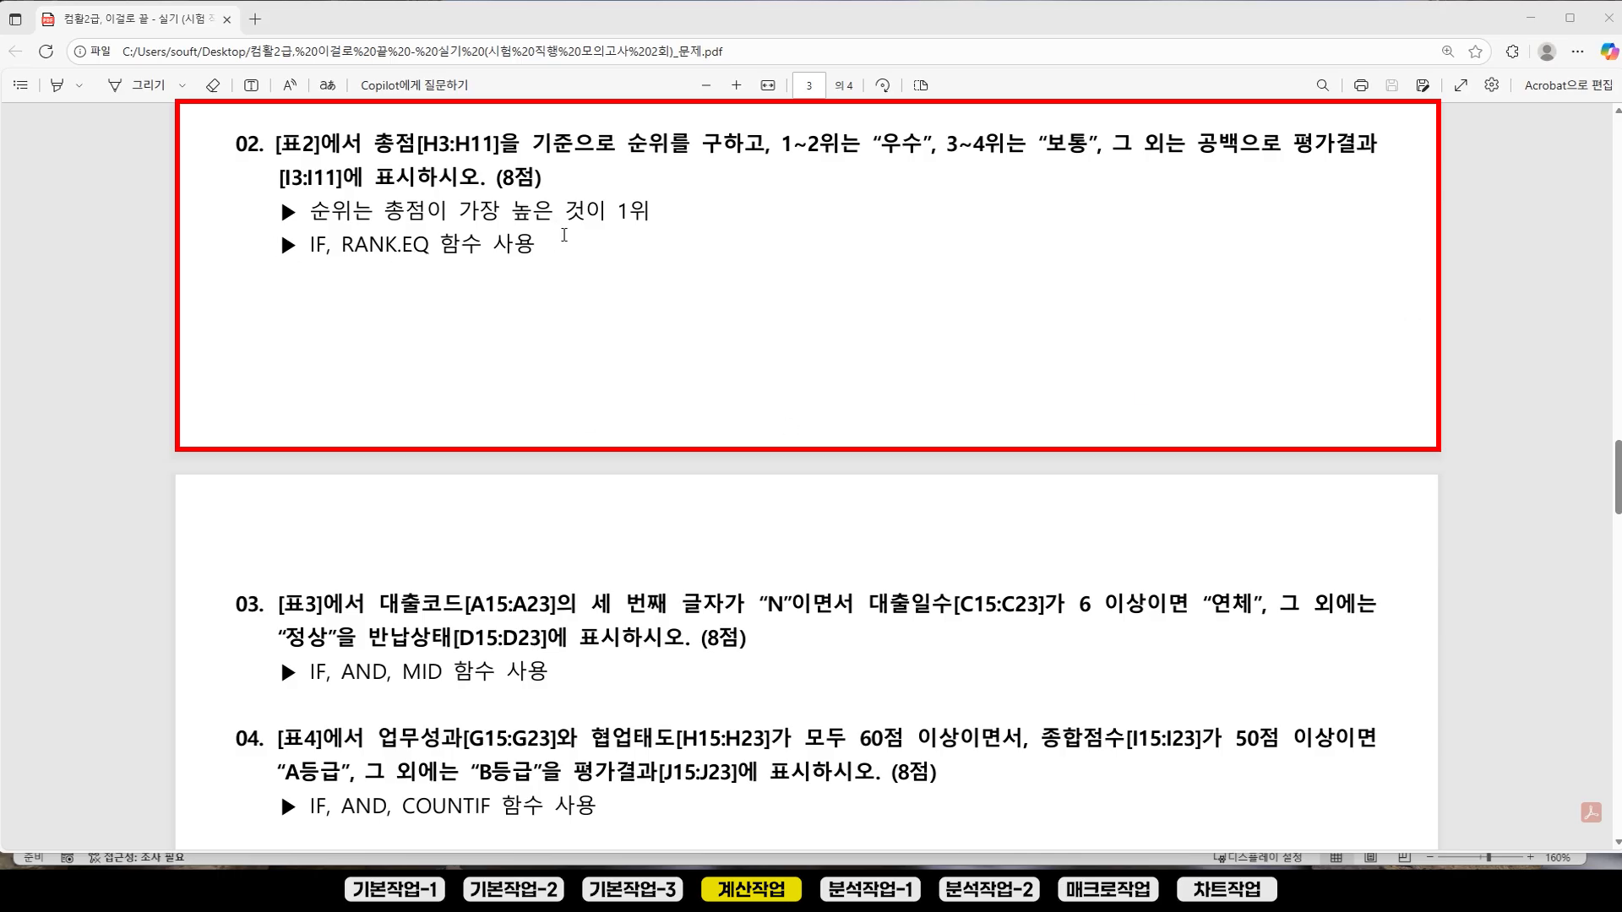
{"action": "key", "text": "alt+Tab"}
{"action": "left_click_drag", "start_coordinate": [1058, 236], "coordinate": [1051, 281]}
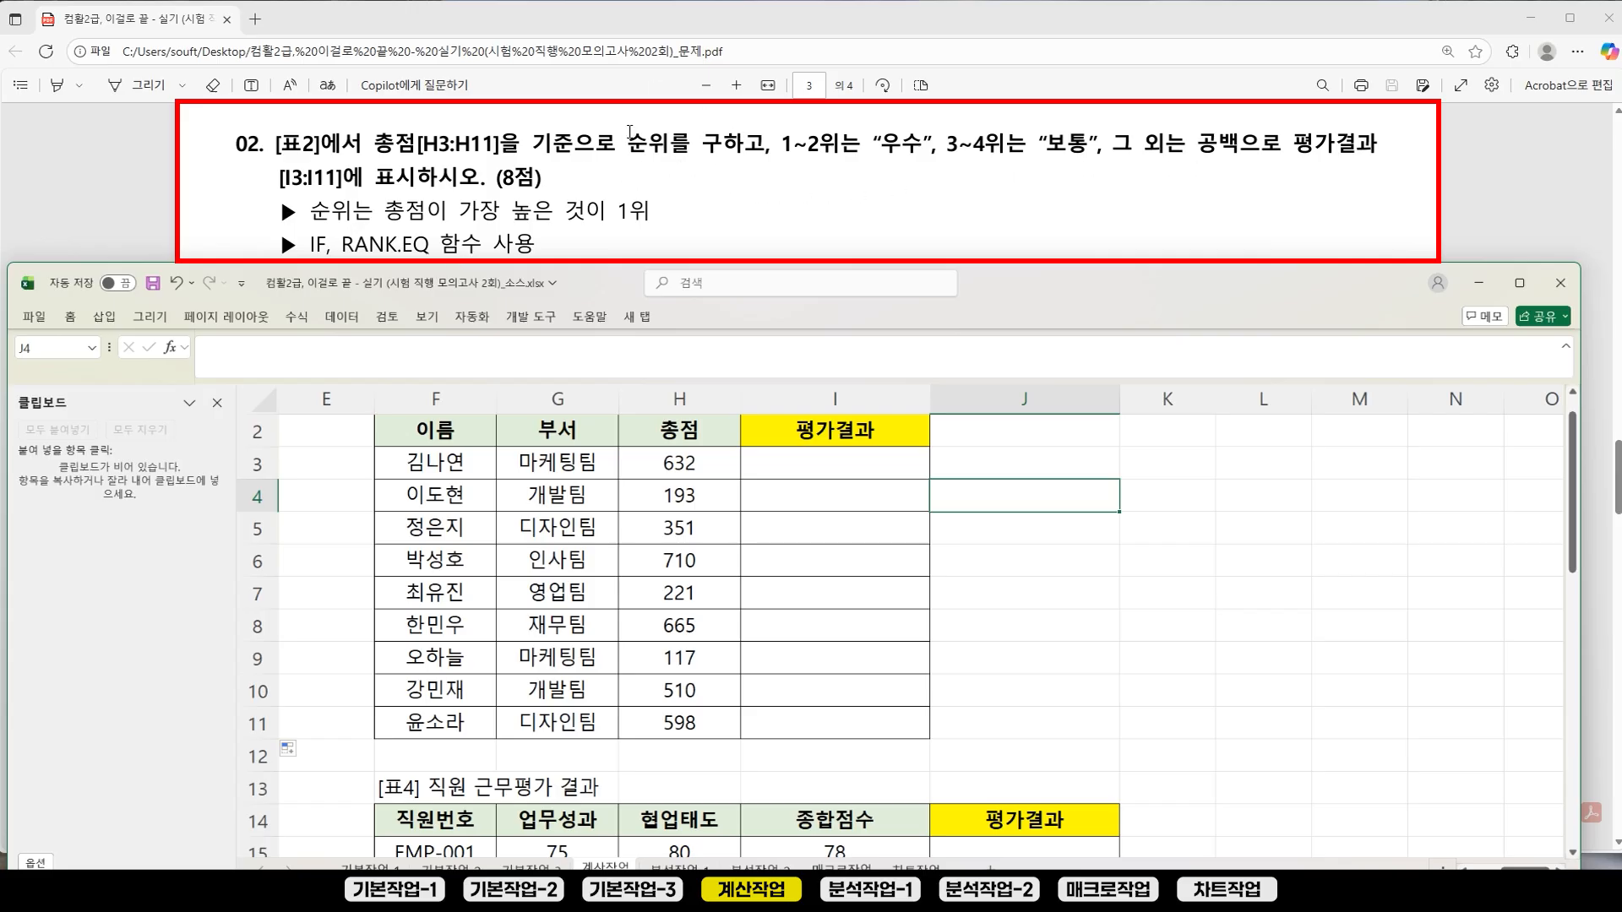
Step: Start a RANK.EQ formula in I3 that ranks H3 within the absolute range $H$3:$H$11
{"action": "left_click", "coordinate": [793, 456]}
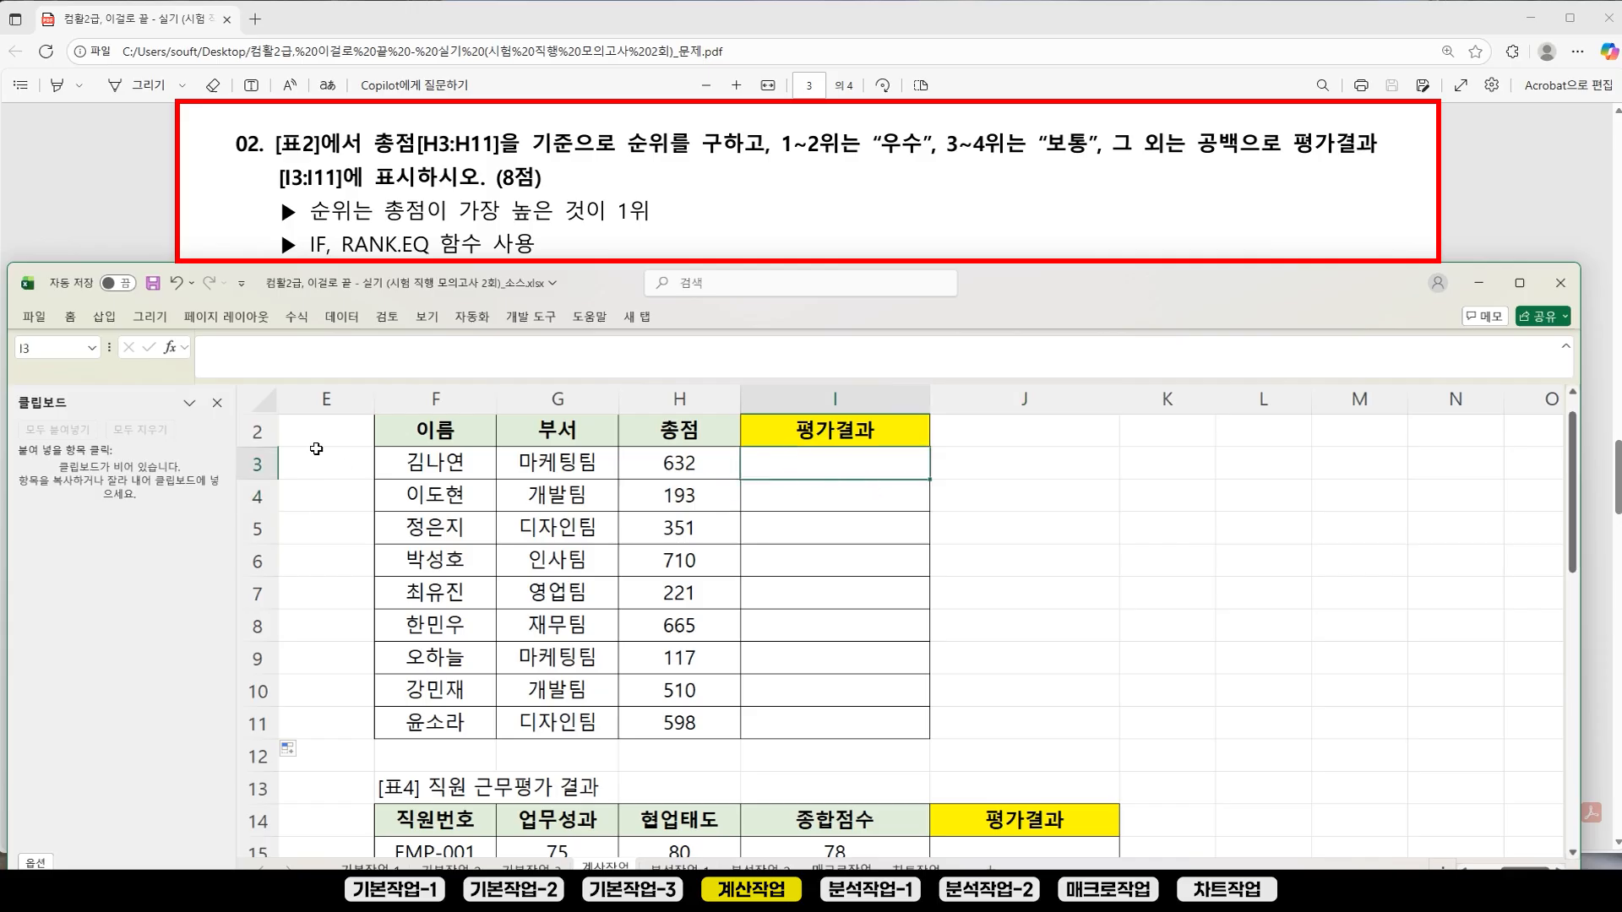
{"action": "left_click", "coordinate": [297, 356]}
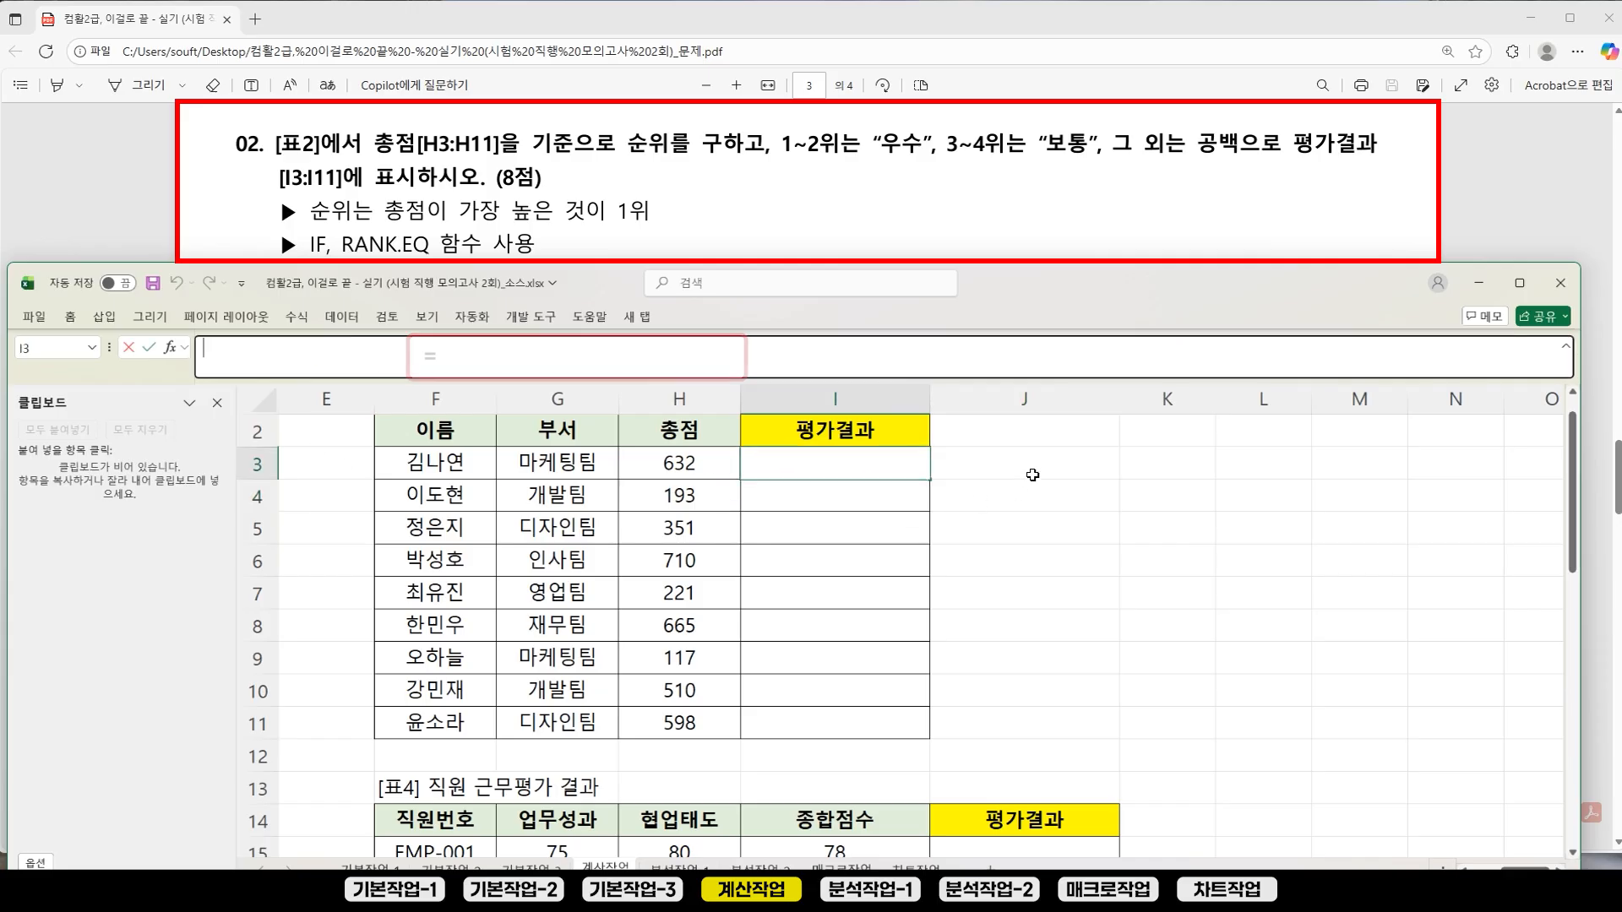
{"action": "type", "text": "="}
{"action": "type", "text": "RA"}
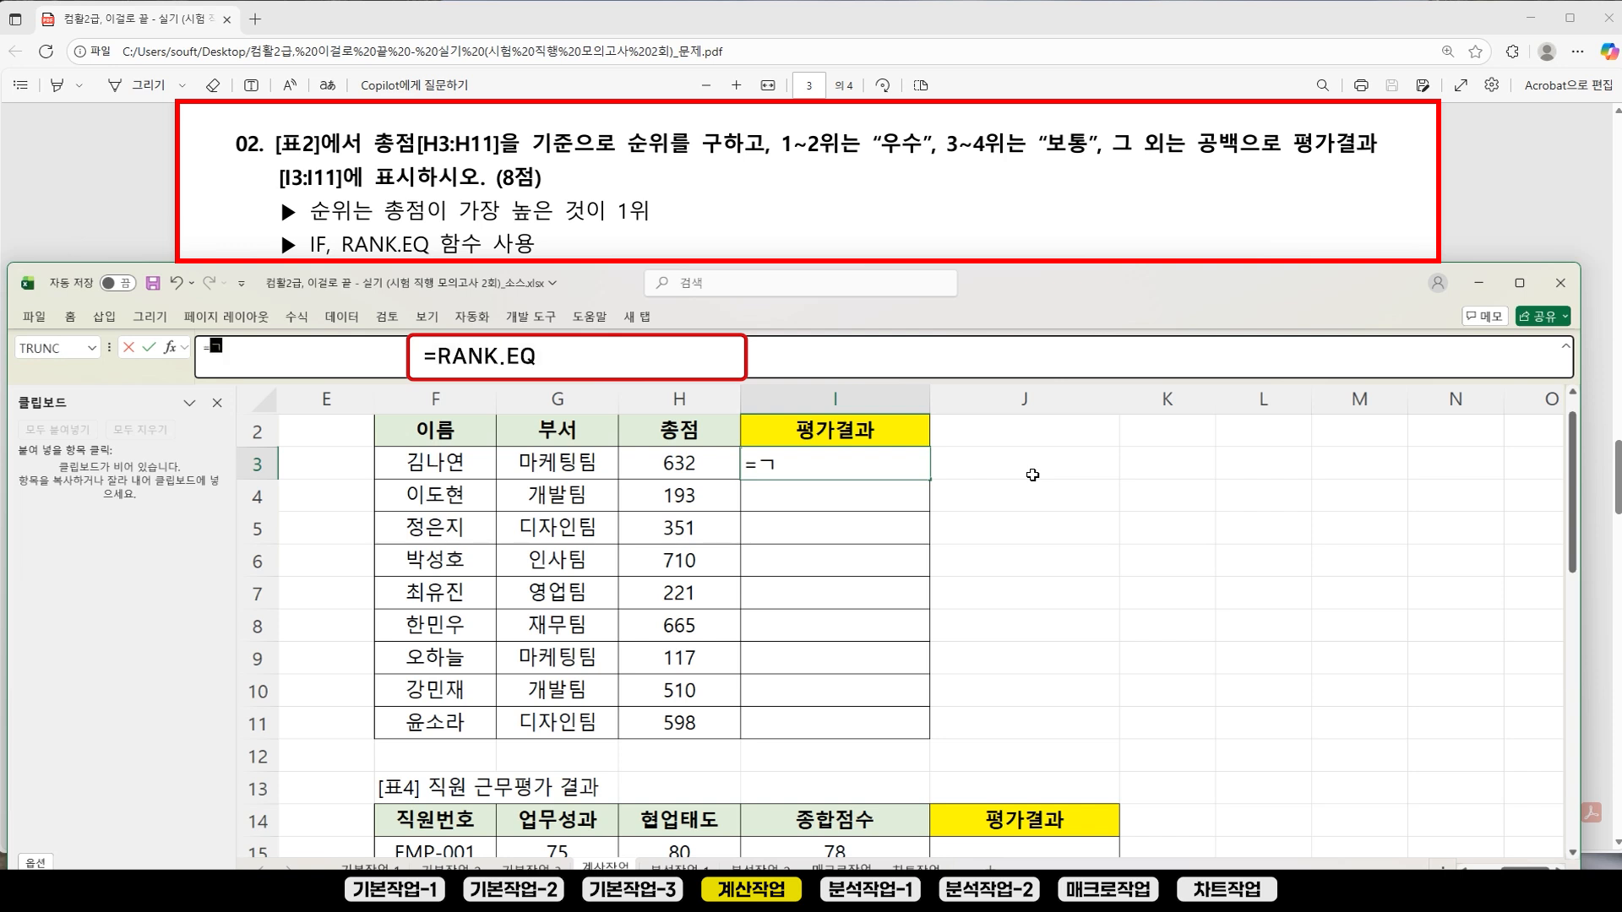
{"action": "type", "text": "NK.EQ"}
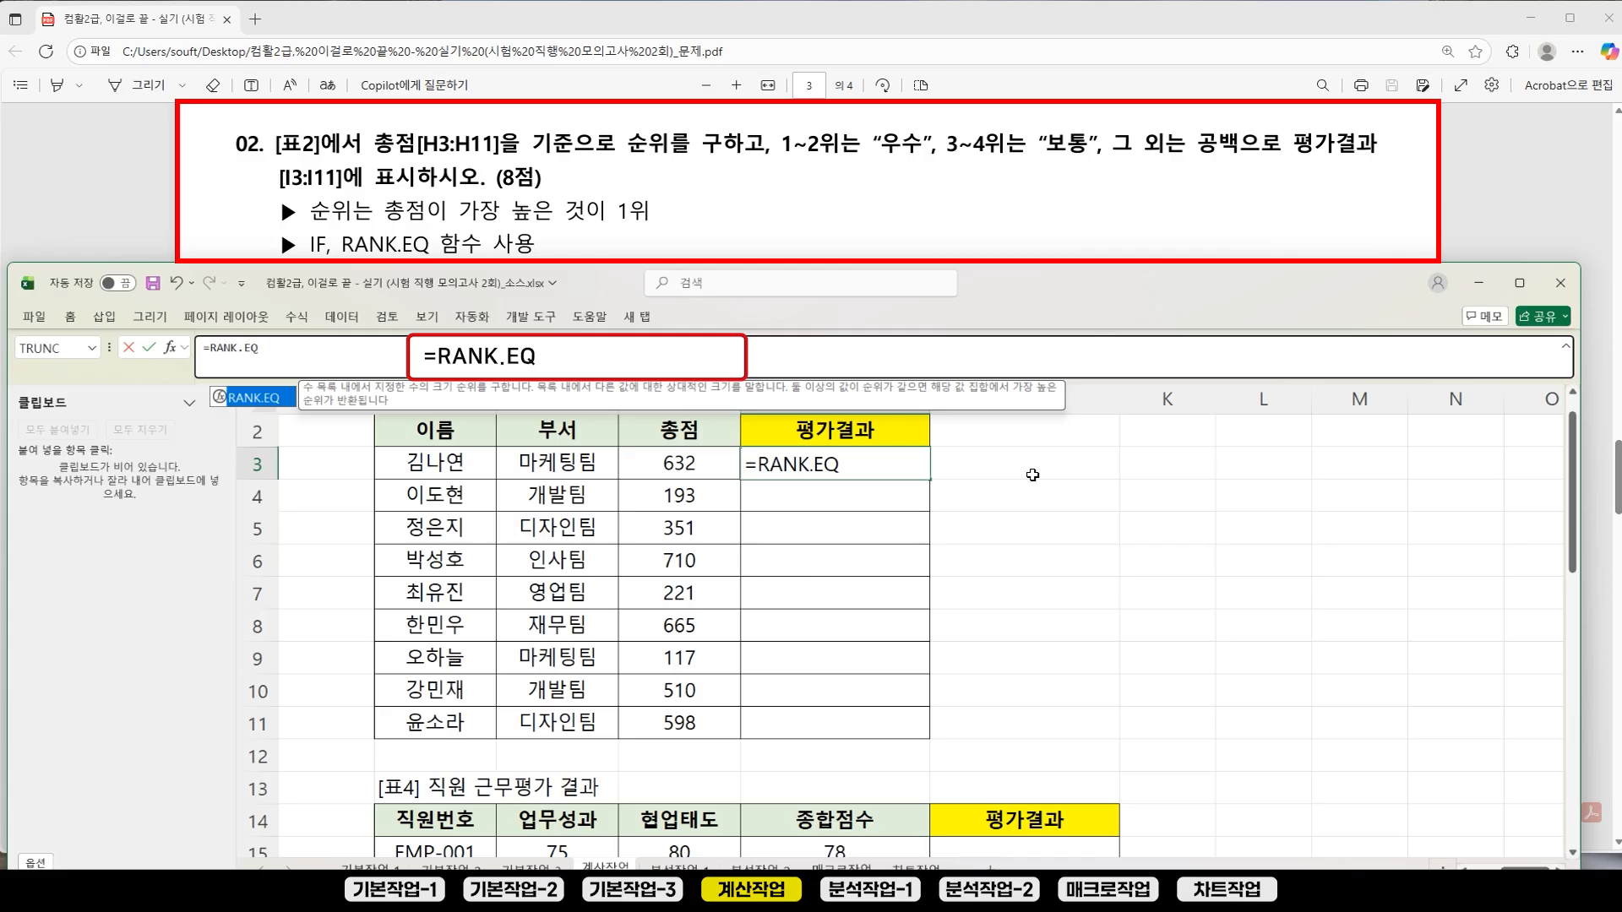
{"action": "type", "text": "("}
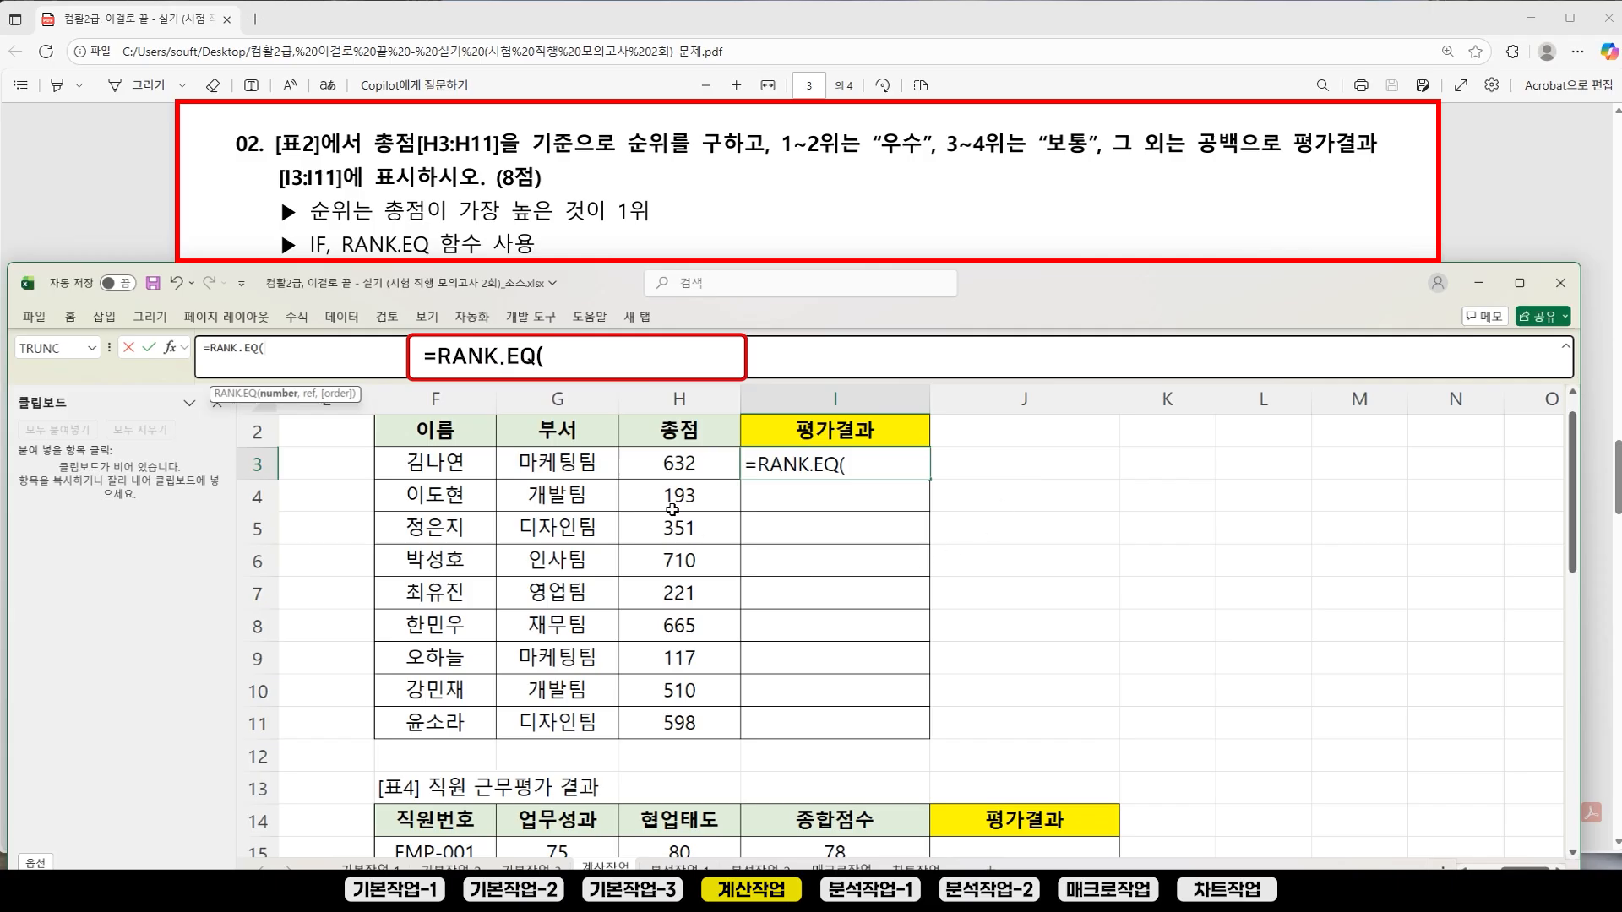
{"action": "left_click", "coordinate": [693, 463]}
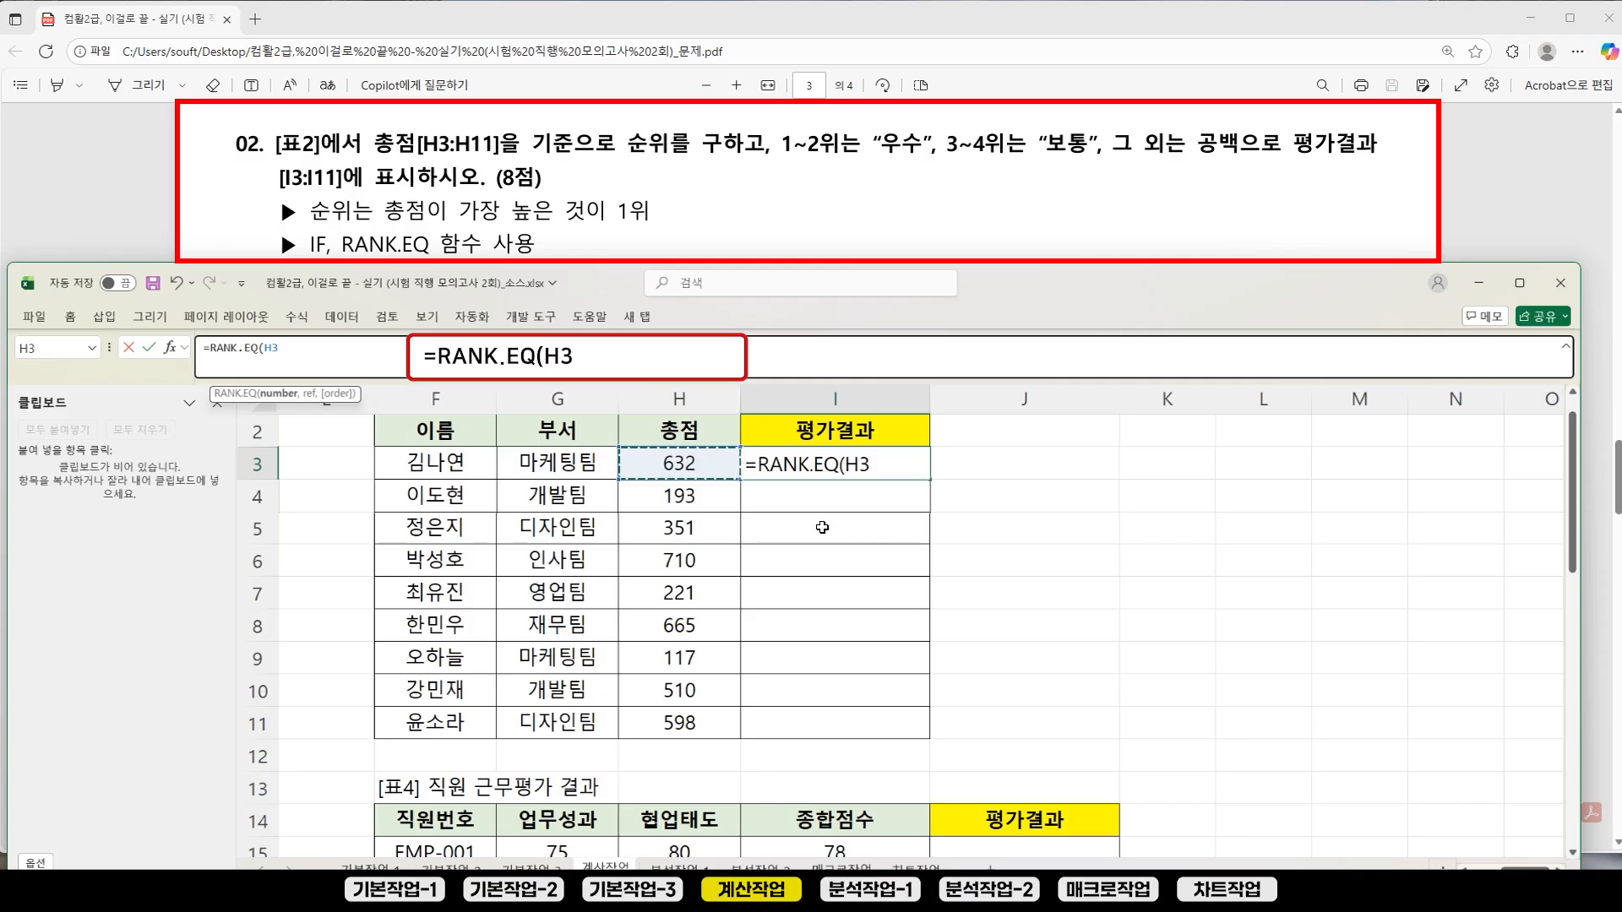
{"action": "type", "text": ","}
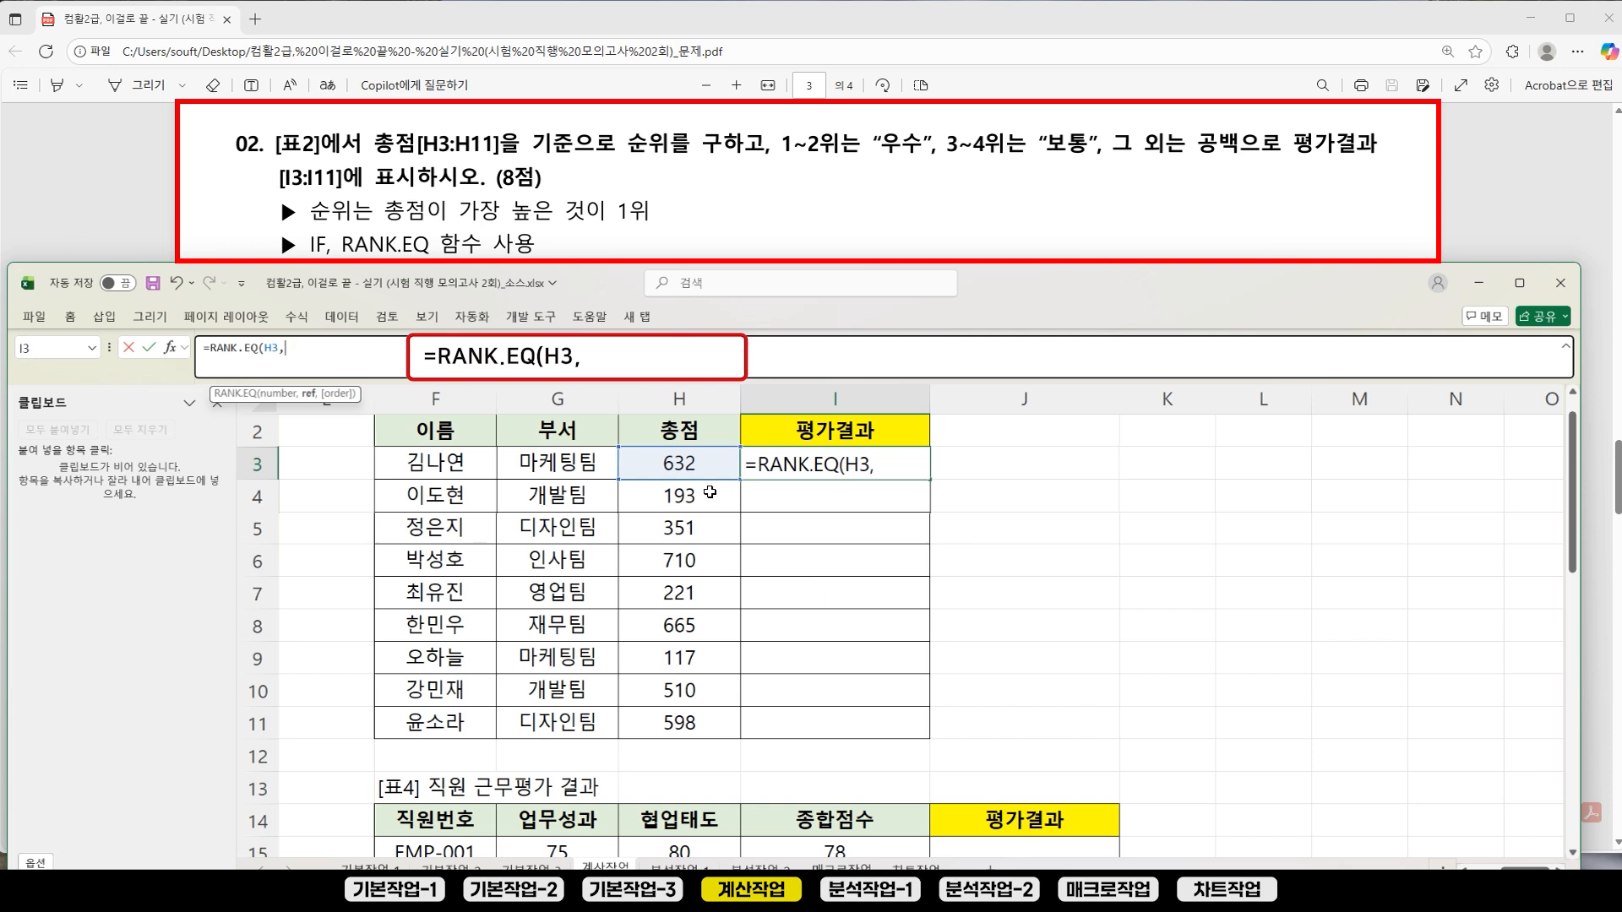
{"action": "mouse_move", "coordinate": [683, 464]}
{"action": "left_mouse_down"}
{"action": "mouse_move", "coordinate": [695, 496]}
{"action": "mouse_move", "coordinate": [667, 724]}
{"action": "mouse_move", "coordinate": [677, 464]}
{"action": "left_mouse_up"}
{"action": "left_click", "coordinate": [667, 724]}
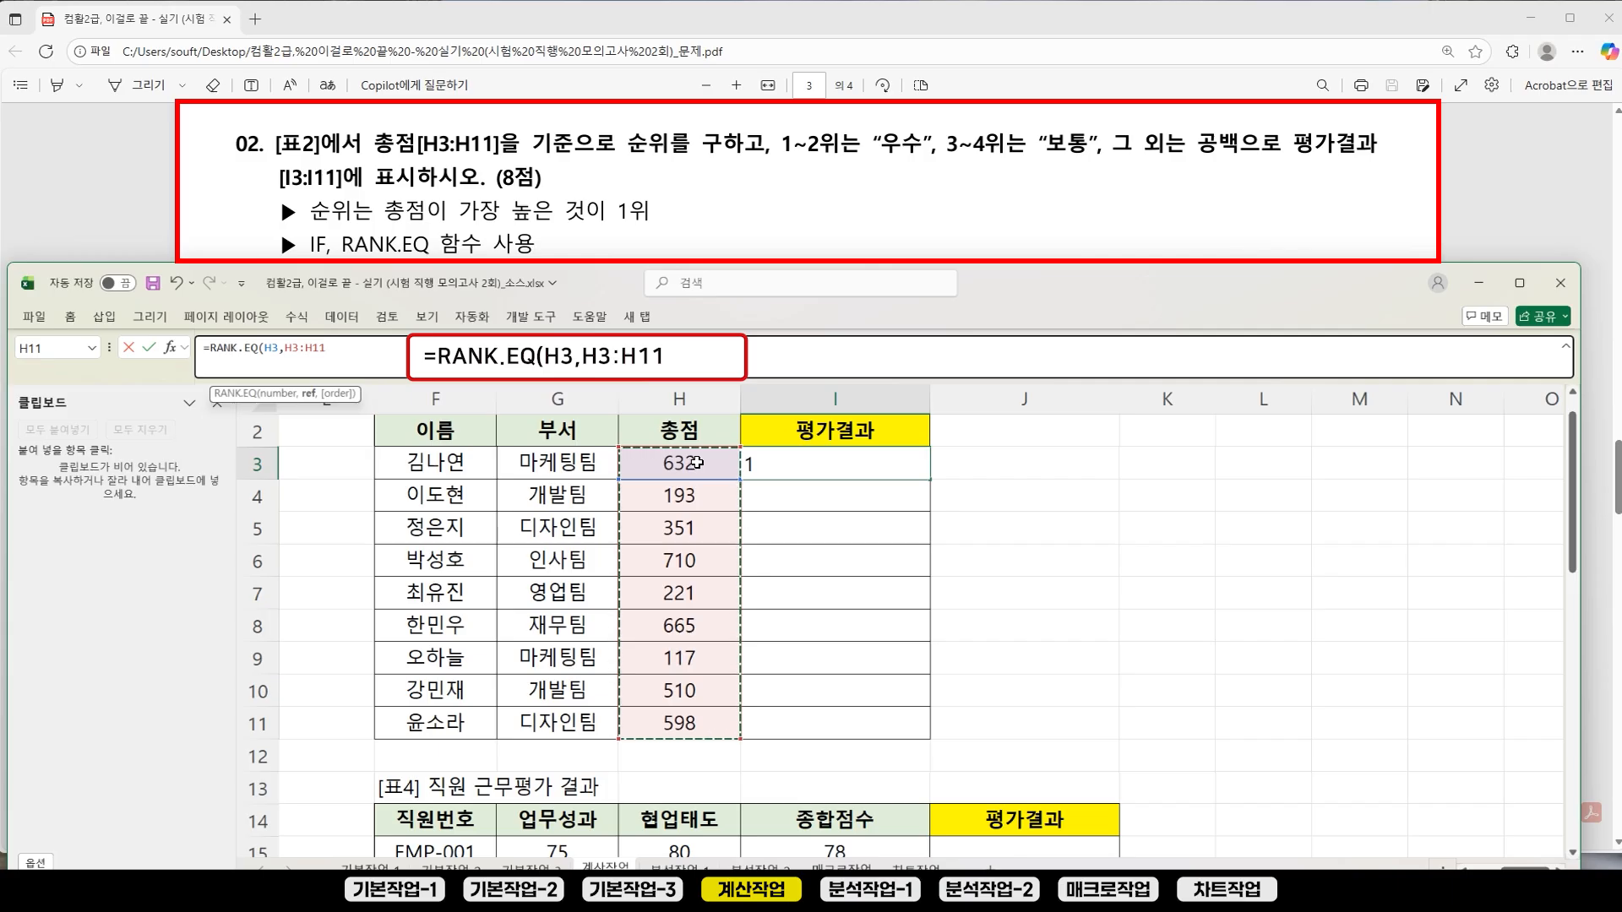
{"action": "key", "text": "F4"}
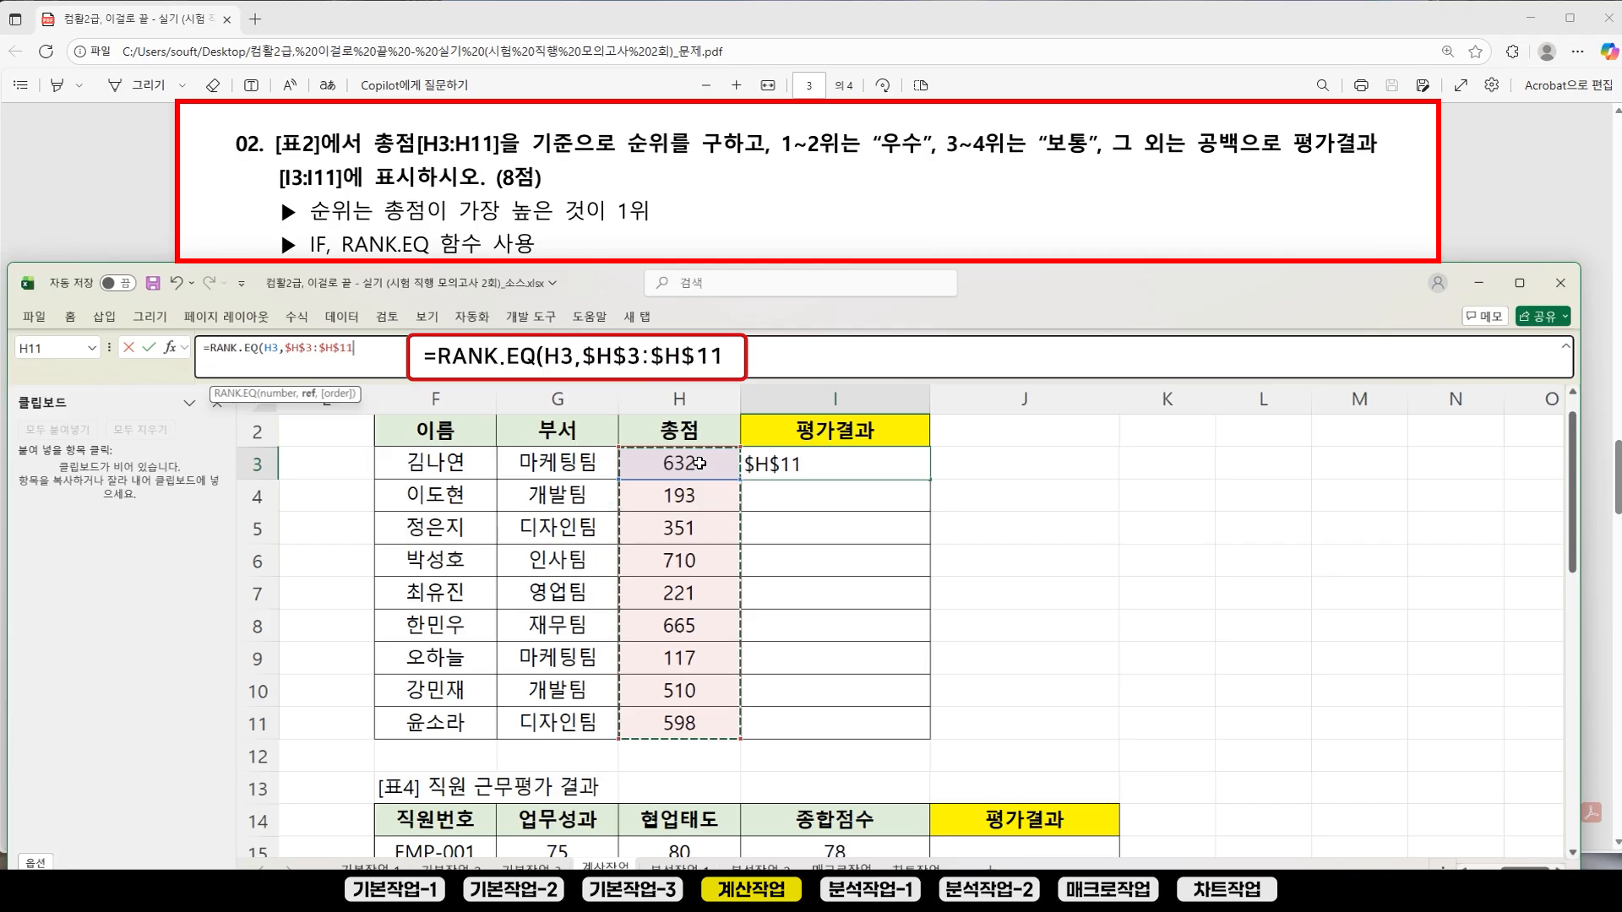
Step: Close I3's RANK.EQ formula without an order argument, check its number and ref arguments, and enter it
{"action": "type", "text": ","}
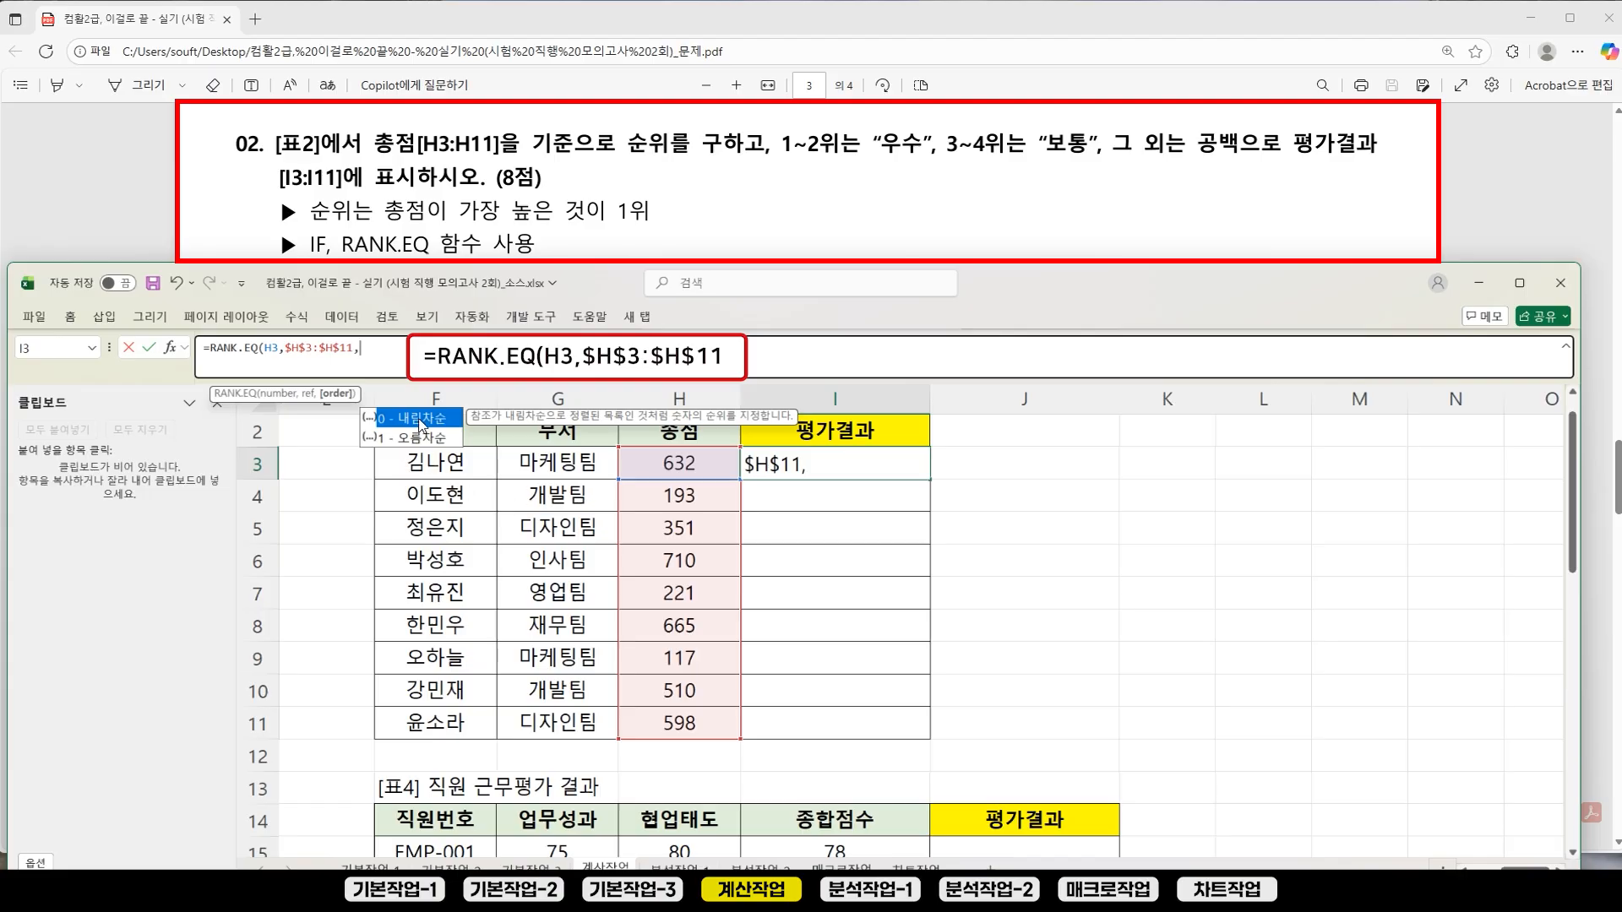
{"action": "type", "text": "0"}
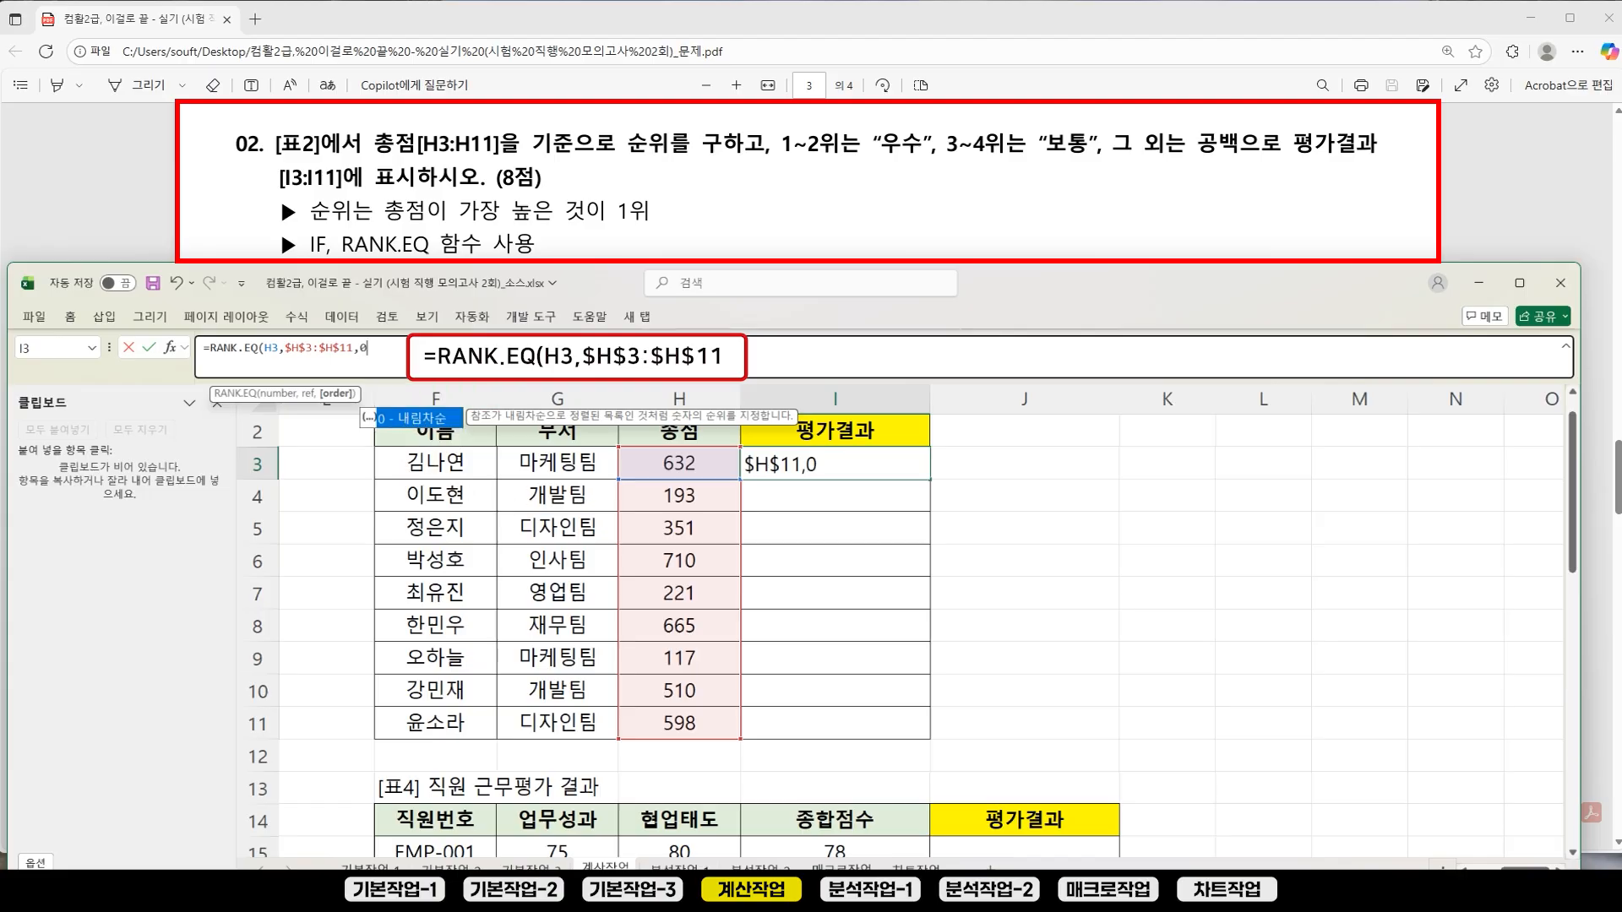
{"action": "key", "text": "BackSpace"}
{"action": "key", "text": "BackSpace"}
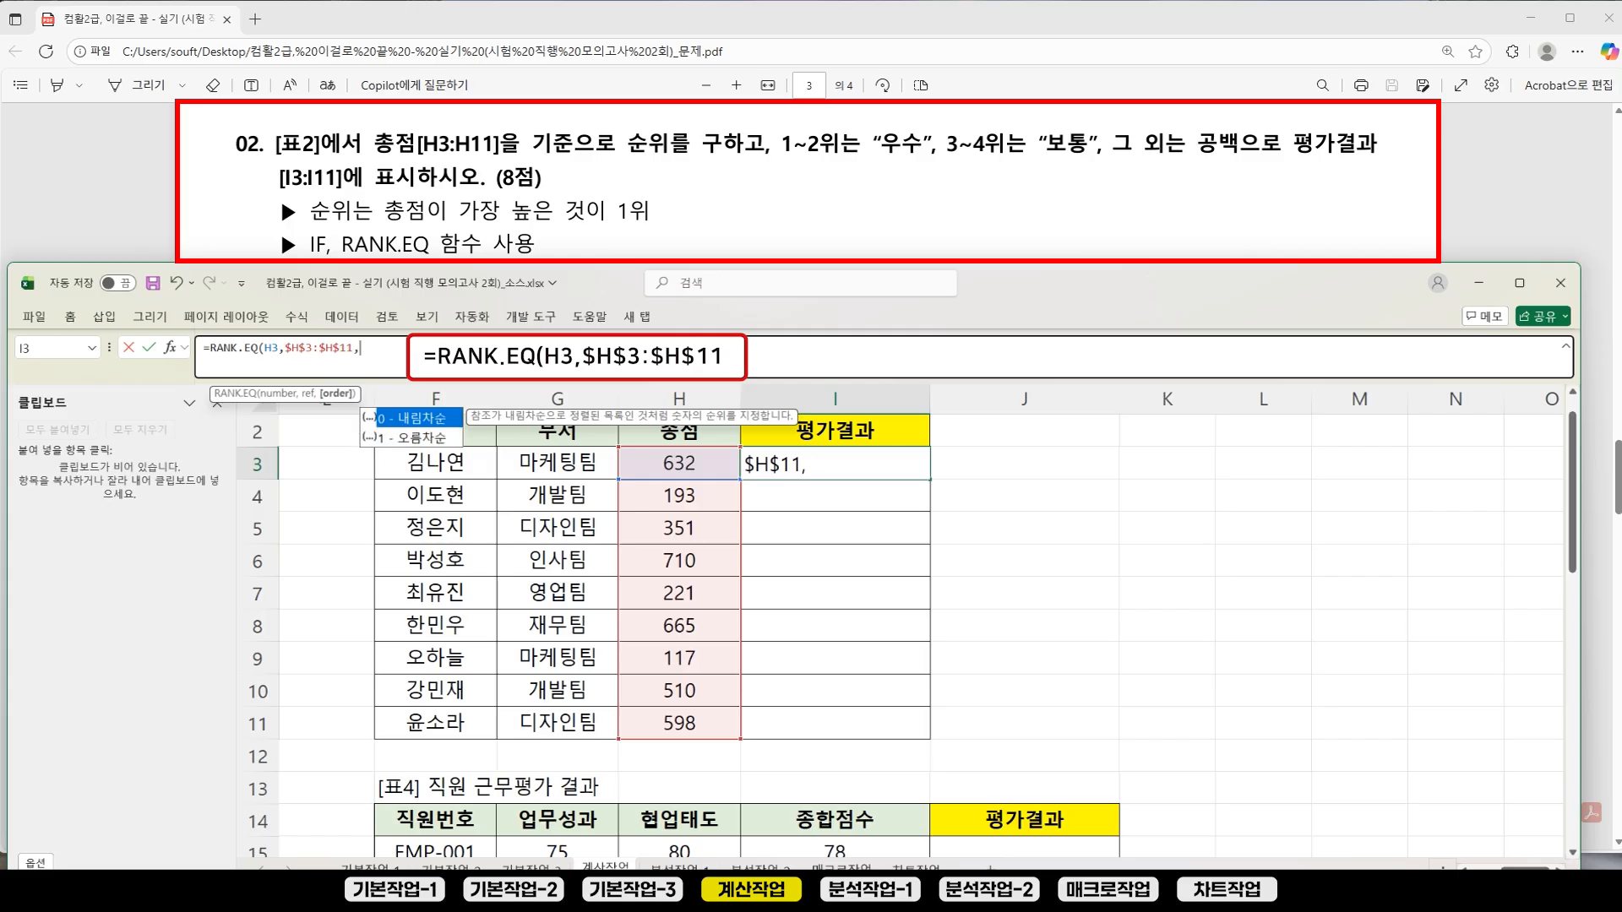
{"action": "type", "text": ")"}
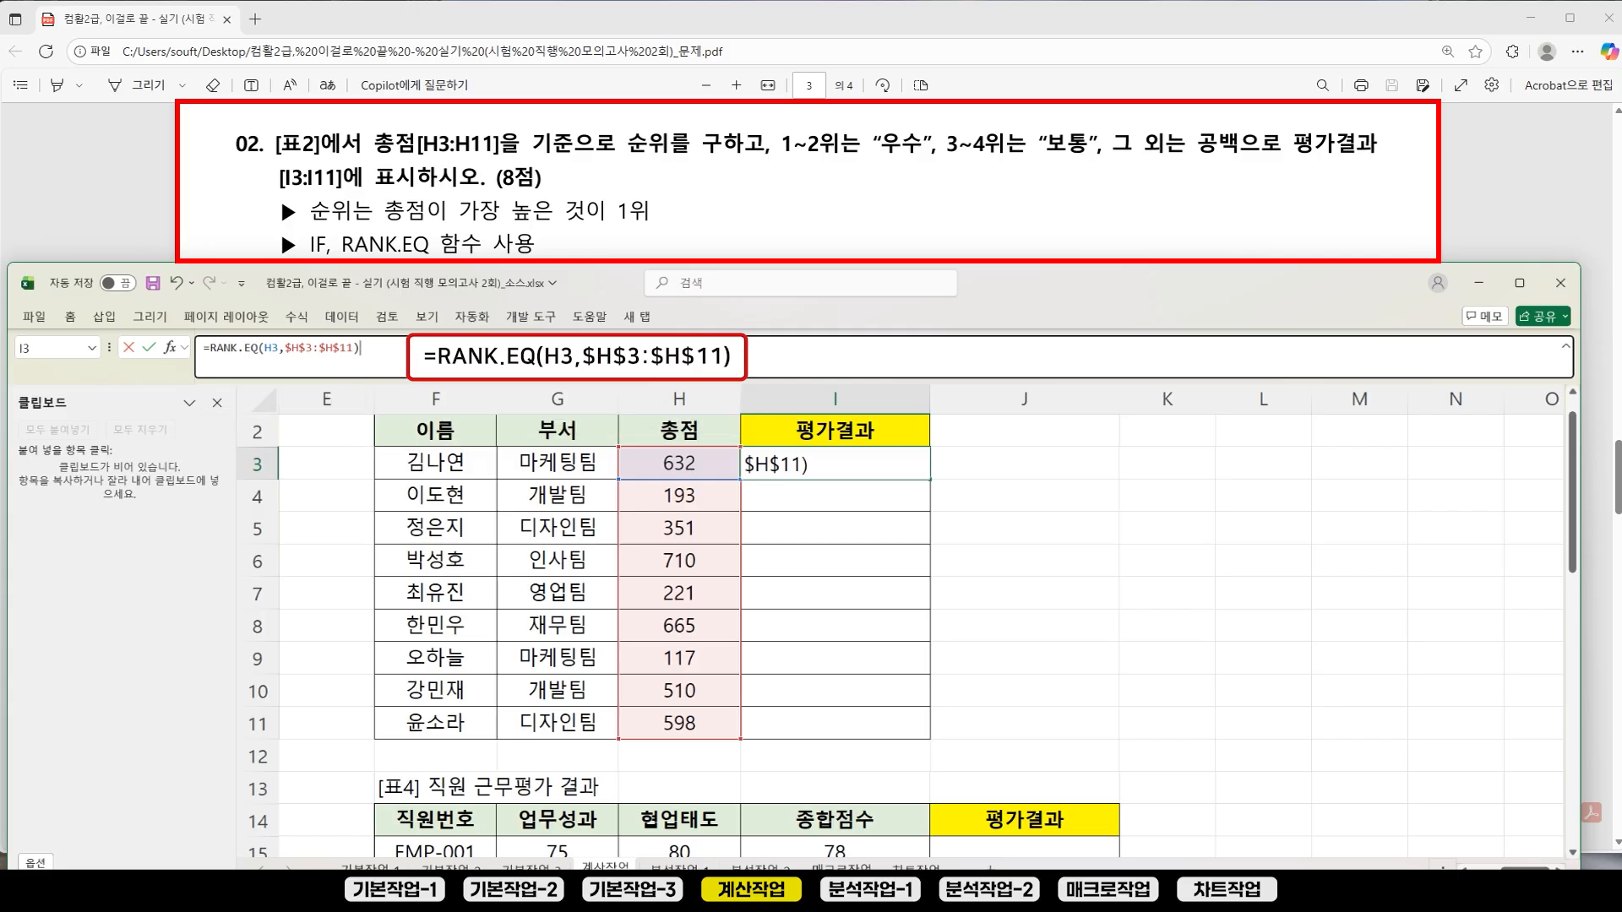
{"action": "left_click", "coordinate": [271, 350]}
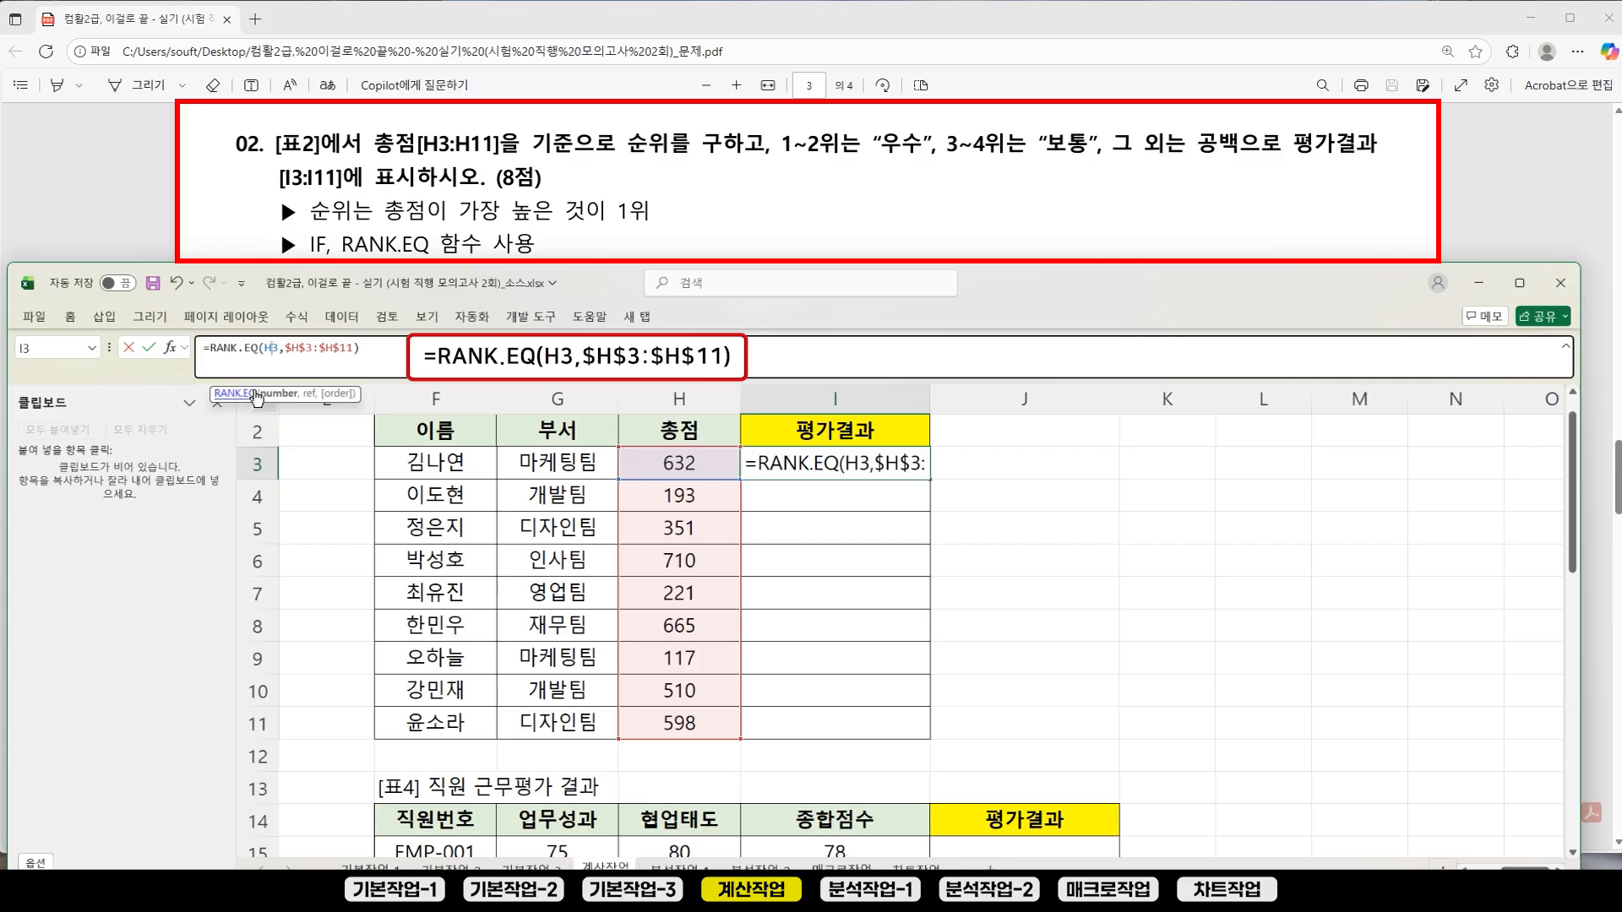
{"action": "left_click", "coordinate": [278, 394]}
{"action": "left_click", "coordinate": [311, 393]}
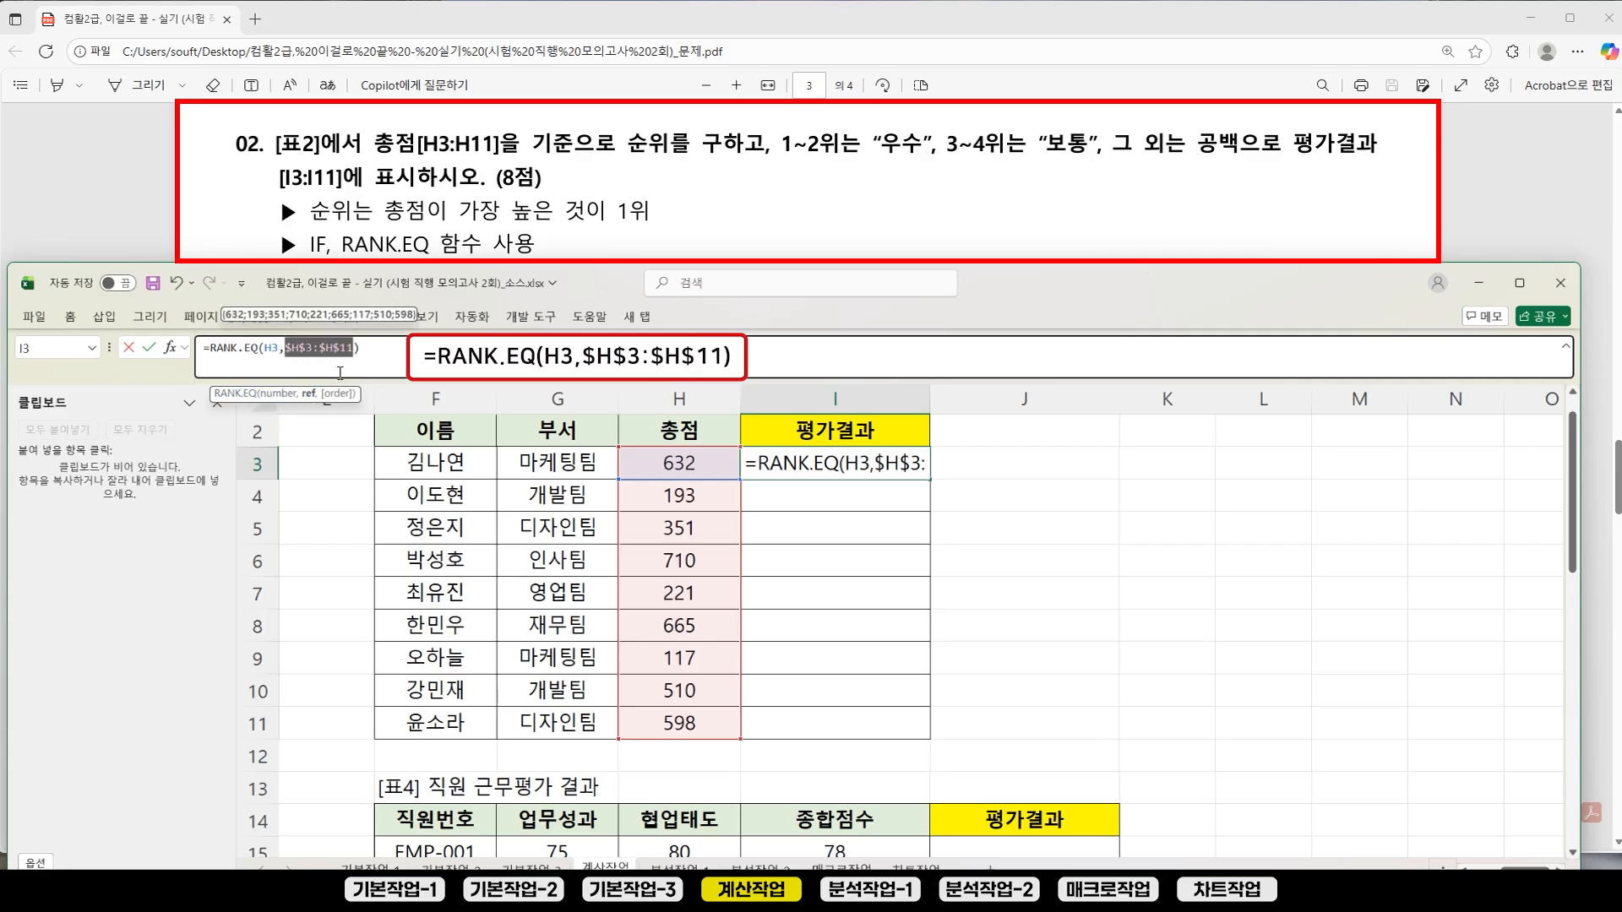
{"action": "left_click", "coordinate": [392, 373]}
{"action": "key", "text": "Return"}
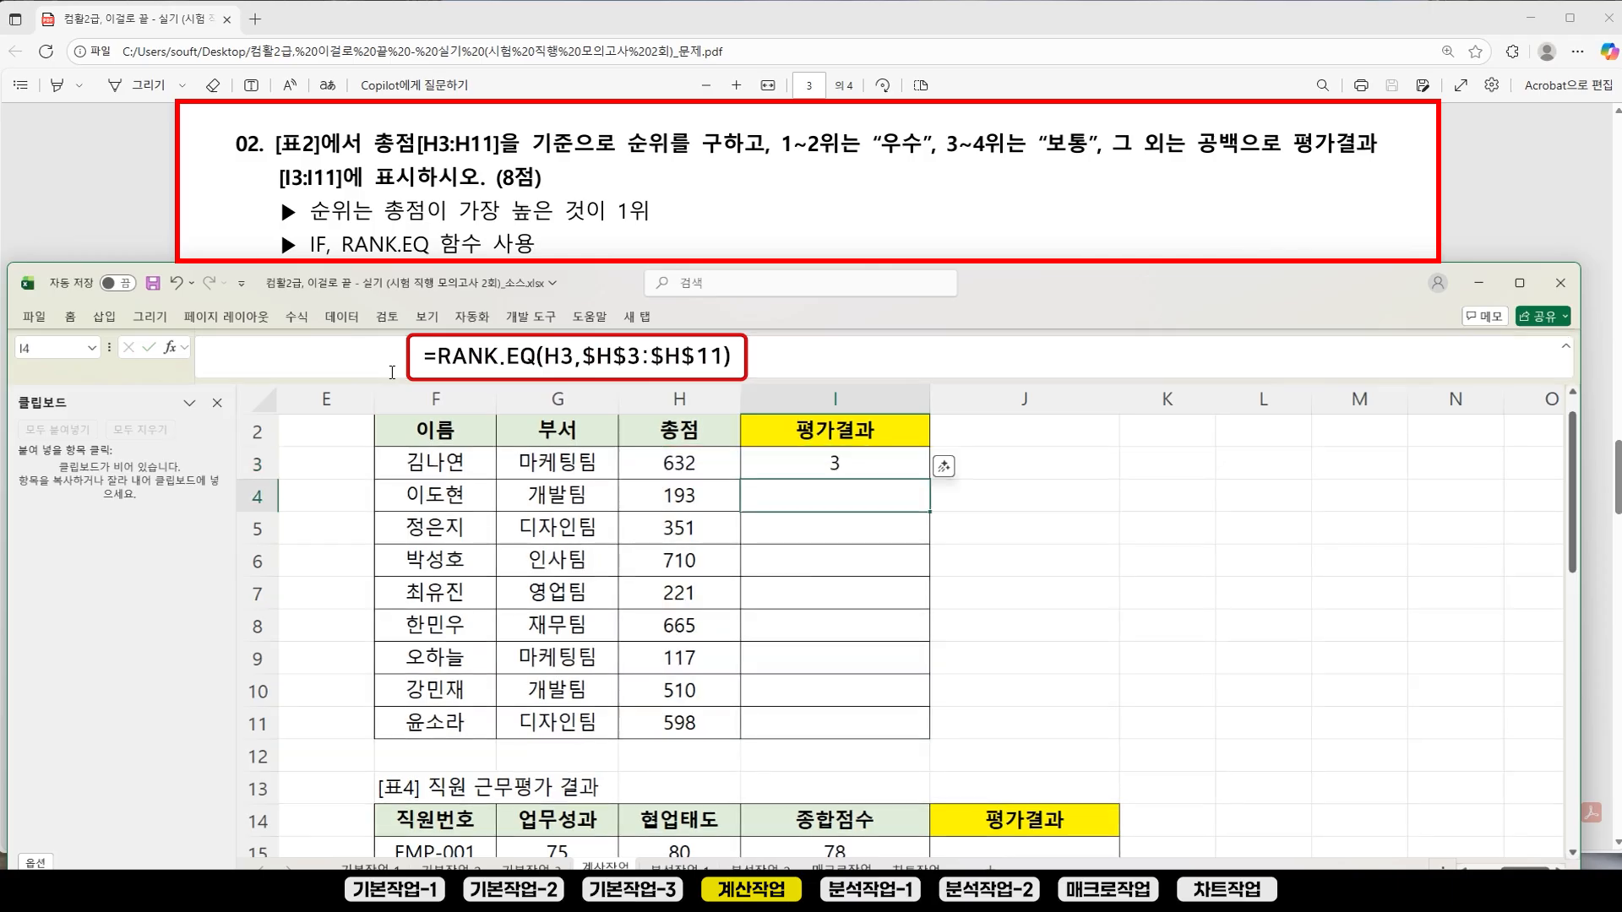
Step: Fill the RANK.EQ formula from I3 down through I11
{"action": "left_click", "coordinate": [839, 463]}
{"action": "left_click_drag", "start_coordinate": [927, 480], "coordinate": [928, 737]}
{"action": "left_click", "coordinate": [1344, 636]}
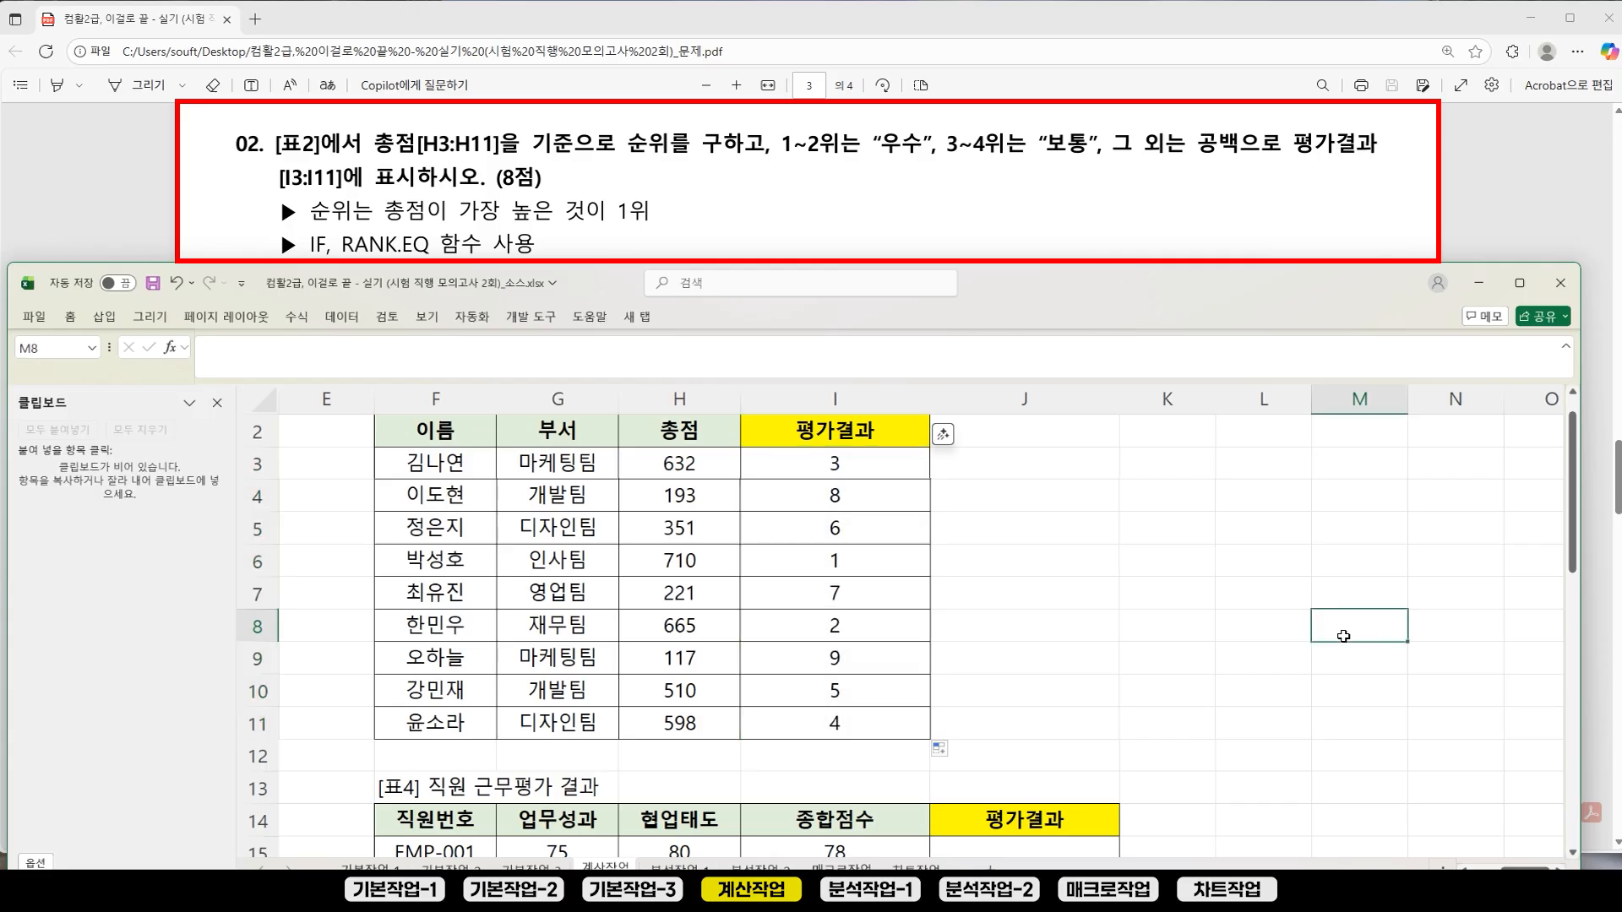
Step: Compare the ranks in 표2 with the 총점 values and with the 1~2위 and 3~4위 conditions of question 02
{"action": "left_click_drag", "start_coordinate": [436, 563], "coordinate": [762, 556]}
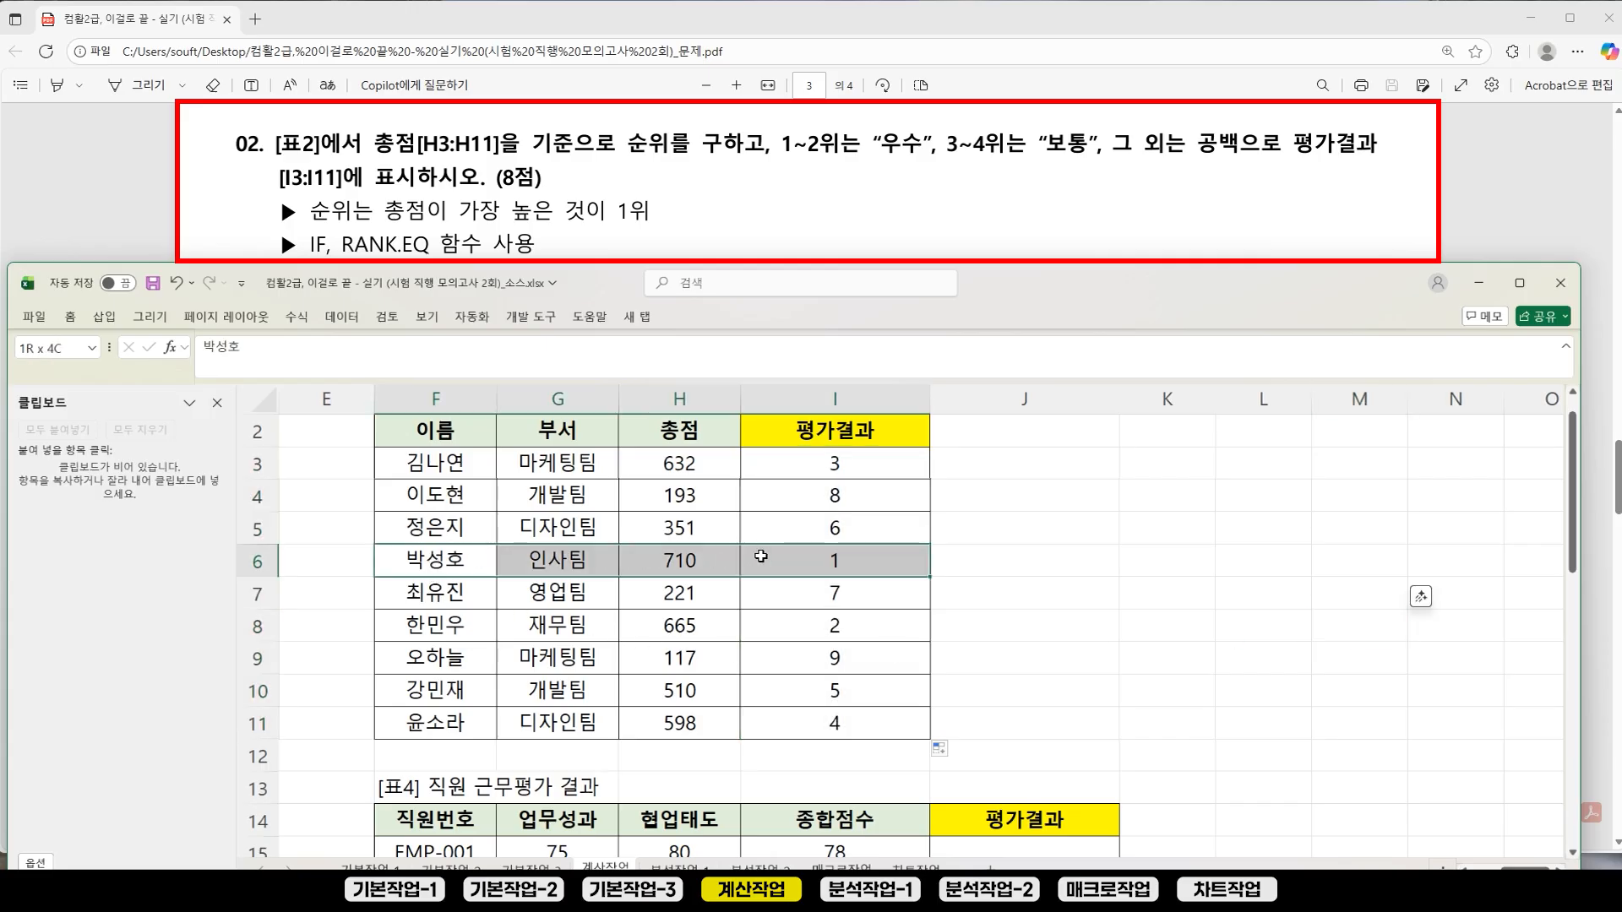
{"action": "left_click_drag", "start_coordinate": [474, 465], "coordinate": [775, 462]}
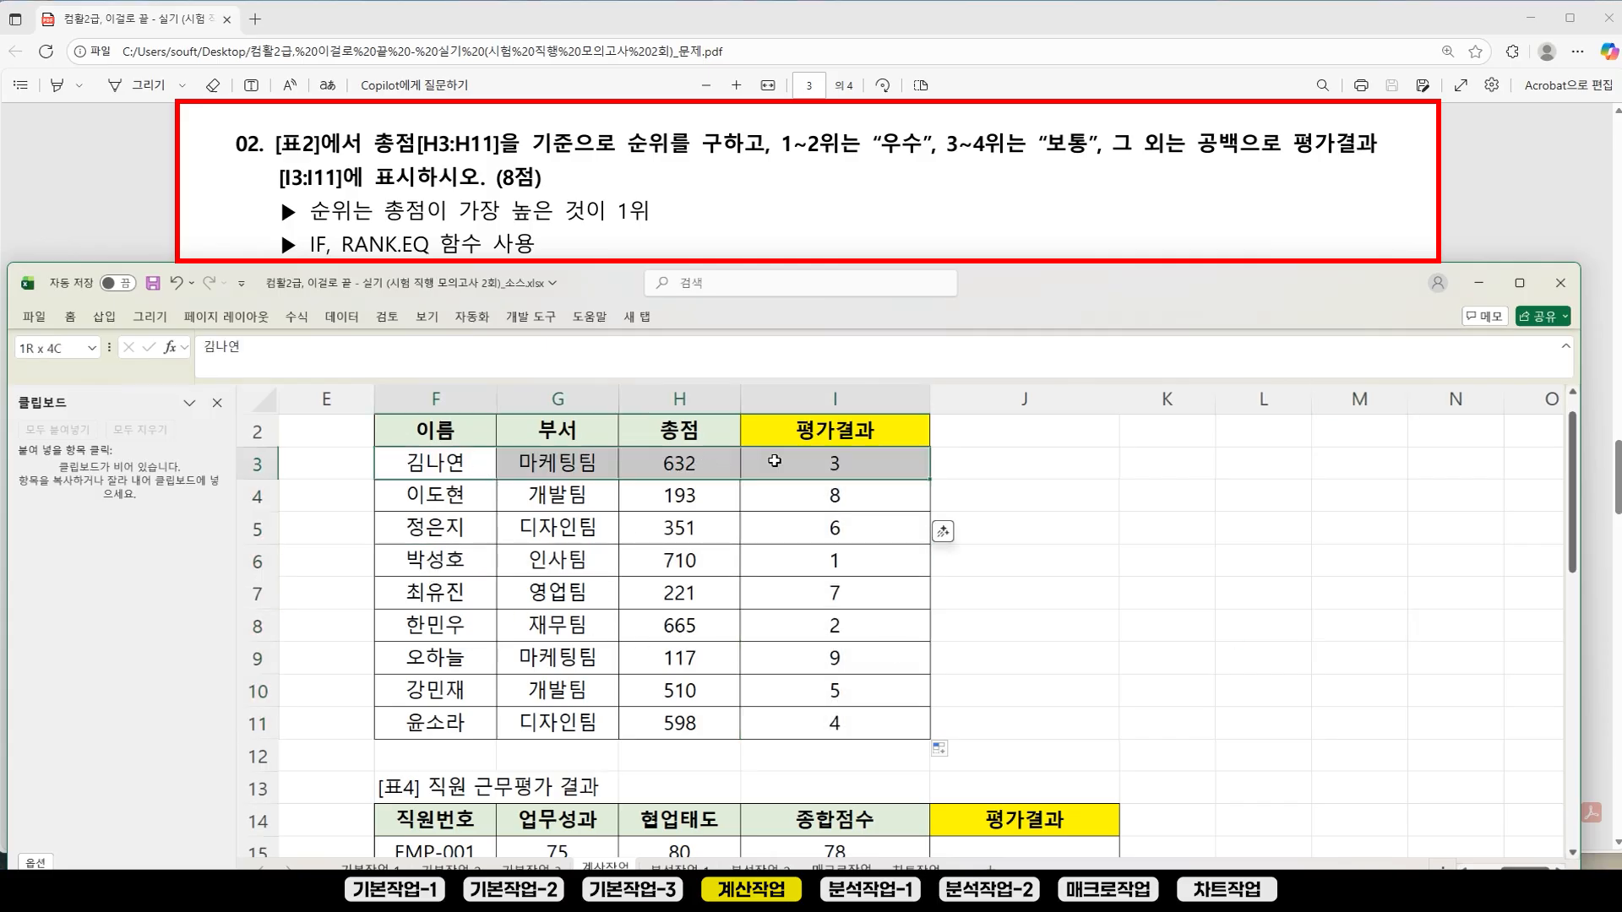
{"action": "left_click_drag", "start_coordinate": [464, 664], "coordinate": [811, 659]}
{"action": "left_click", "coordinate": [1100, 644]}
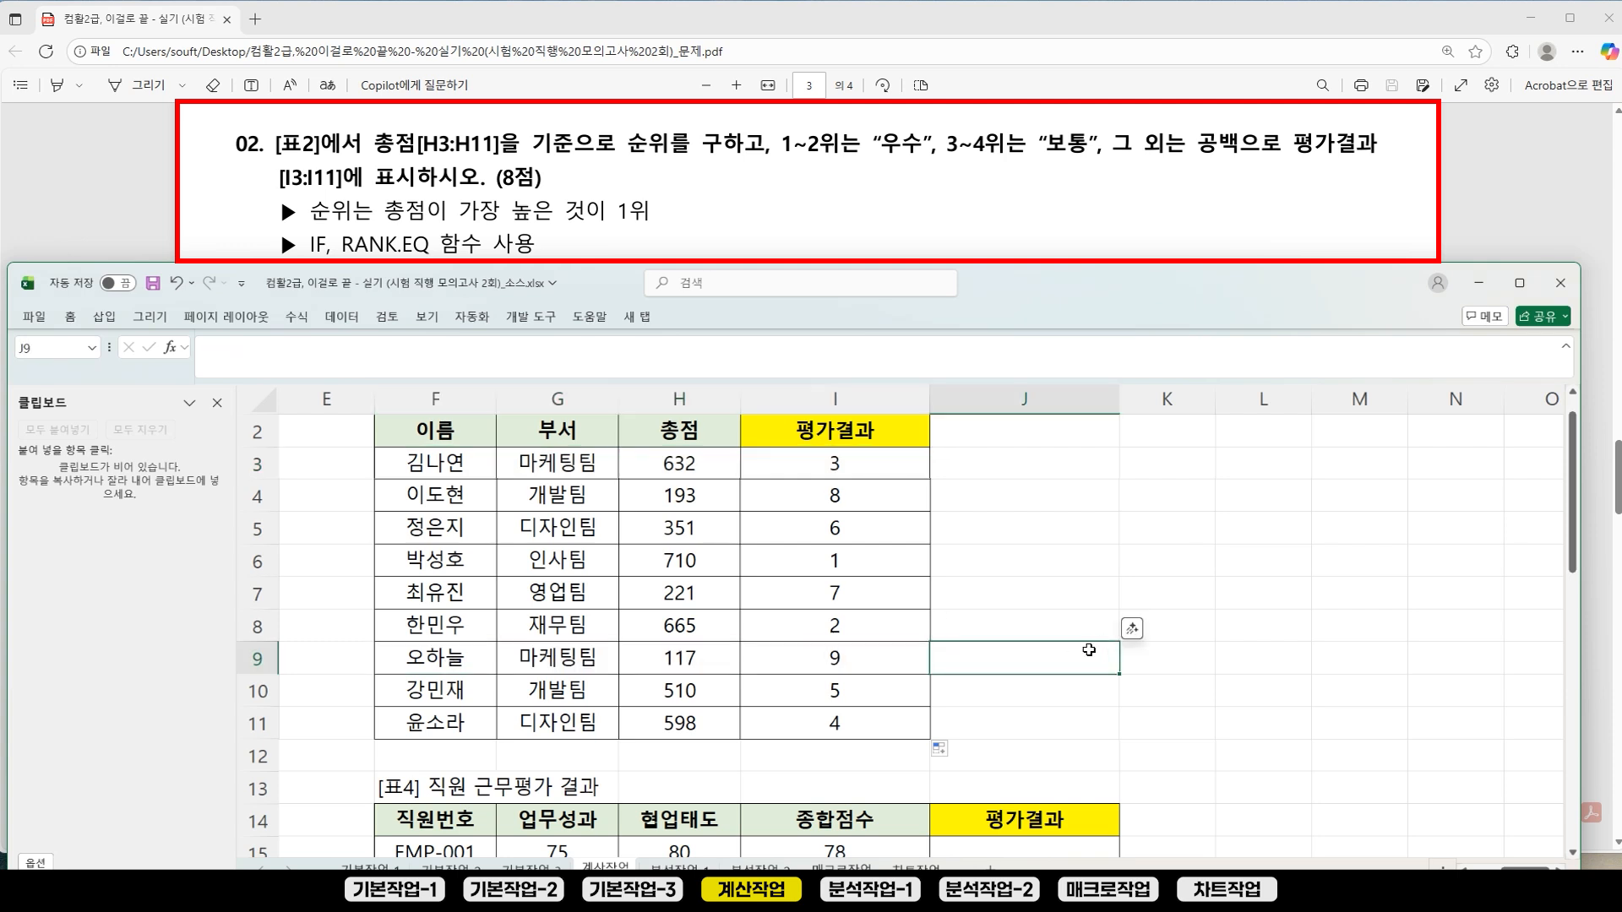
{"action": "left_click", "coordinate": [892, 558]}
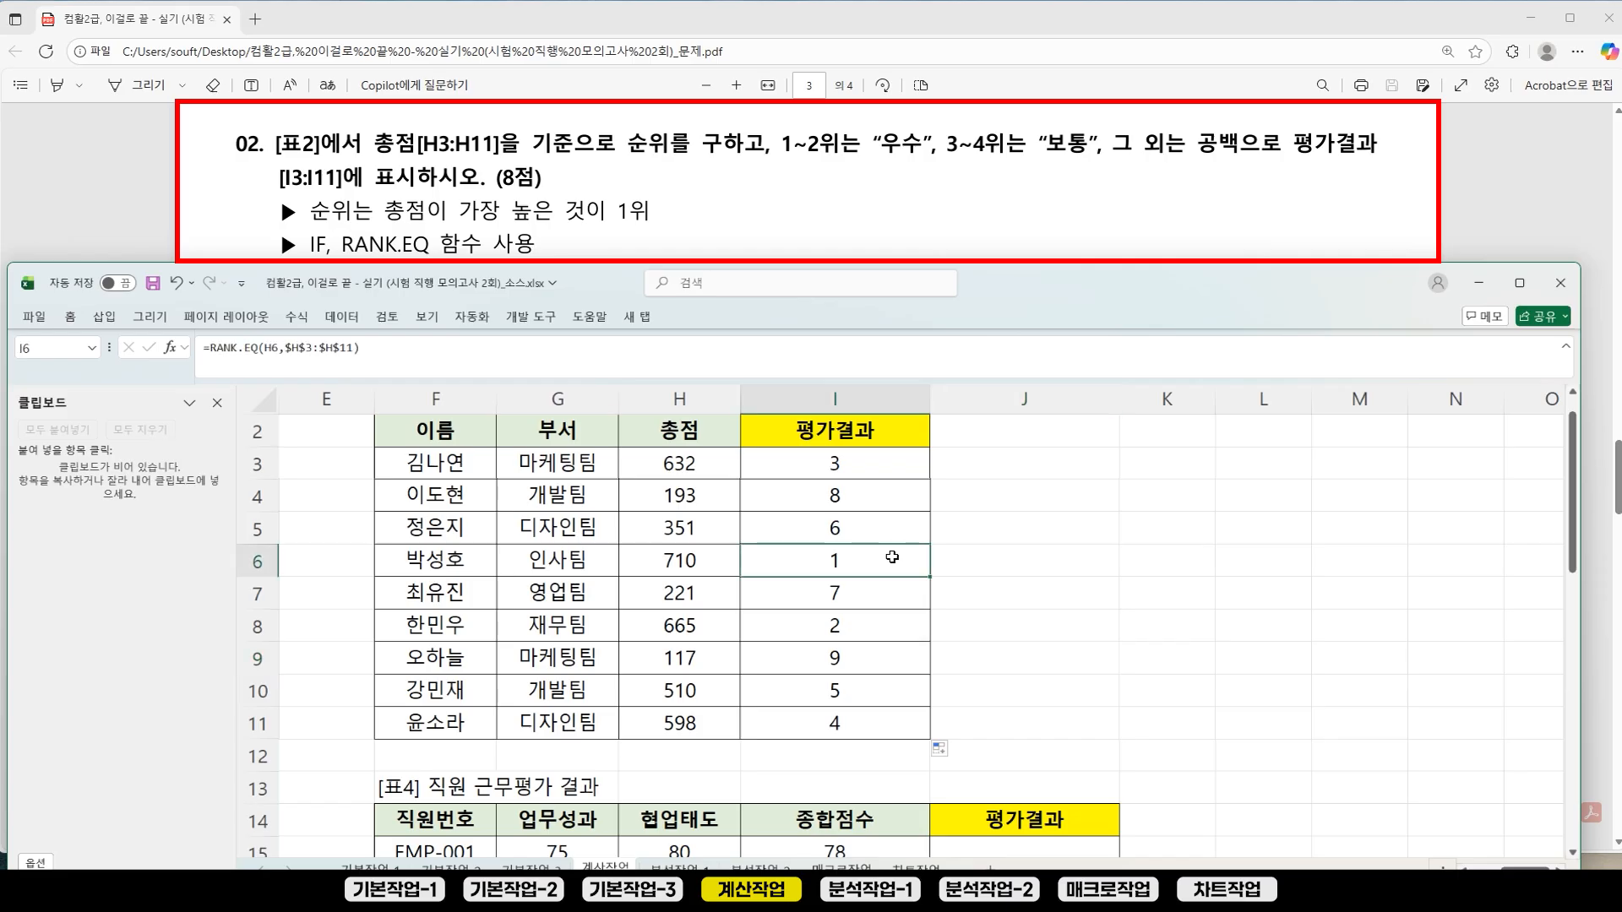
{"action": "left_click", "coordinate": [875, 628]}
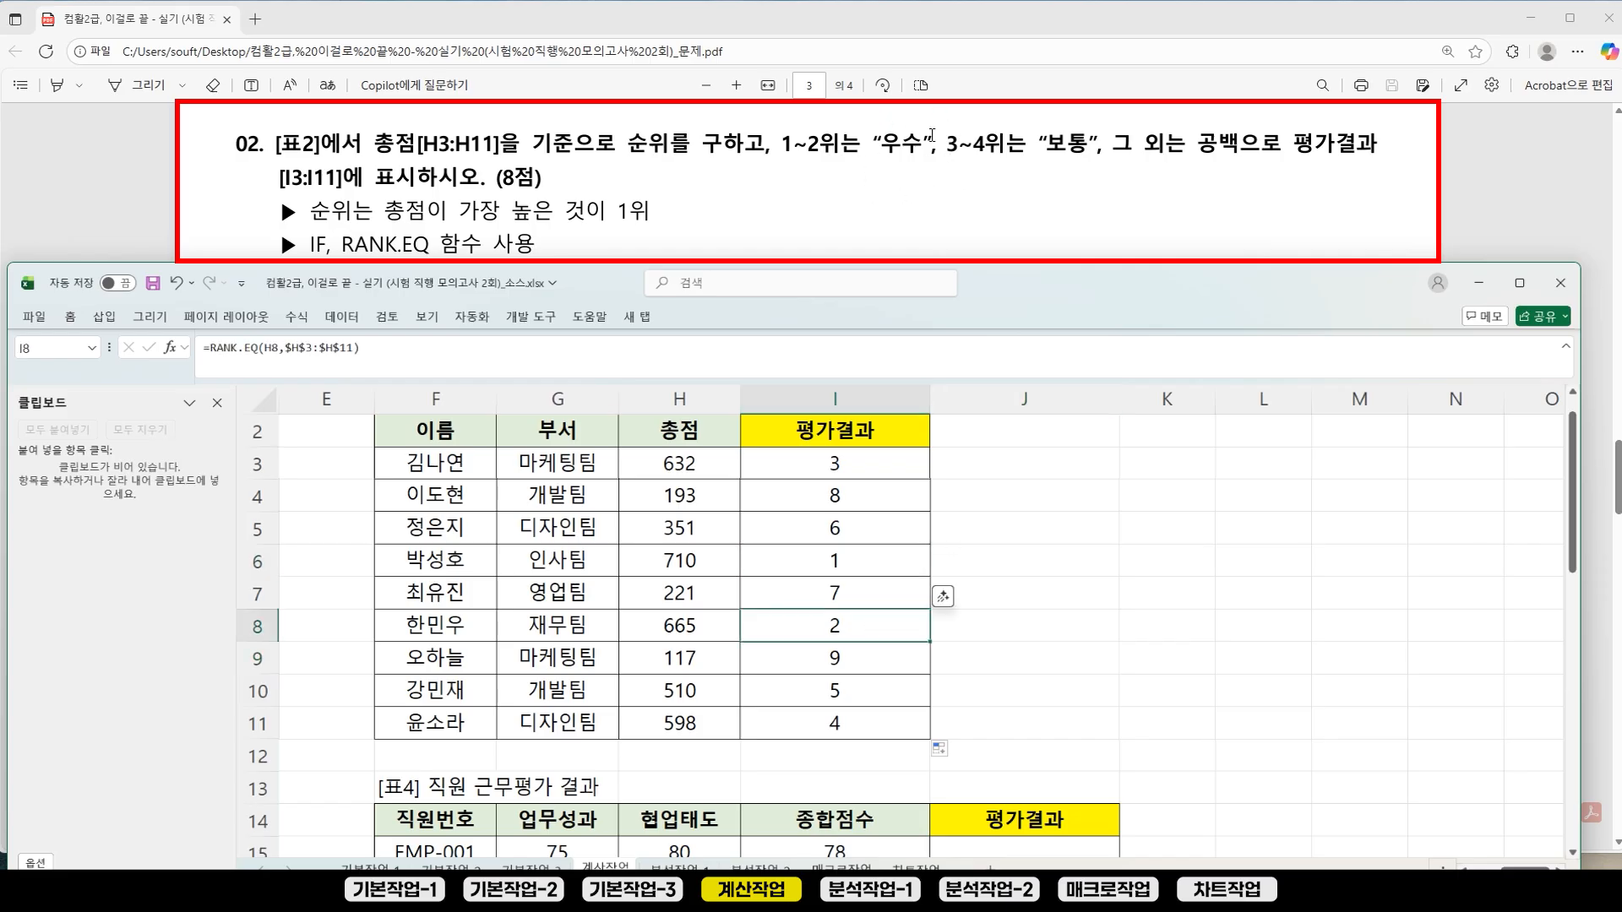
{"action": "left_click", "coordinate": [835, 463]}
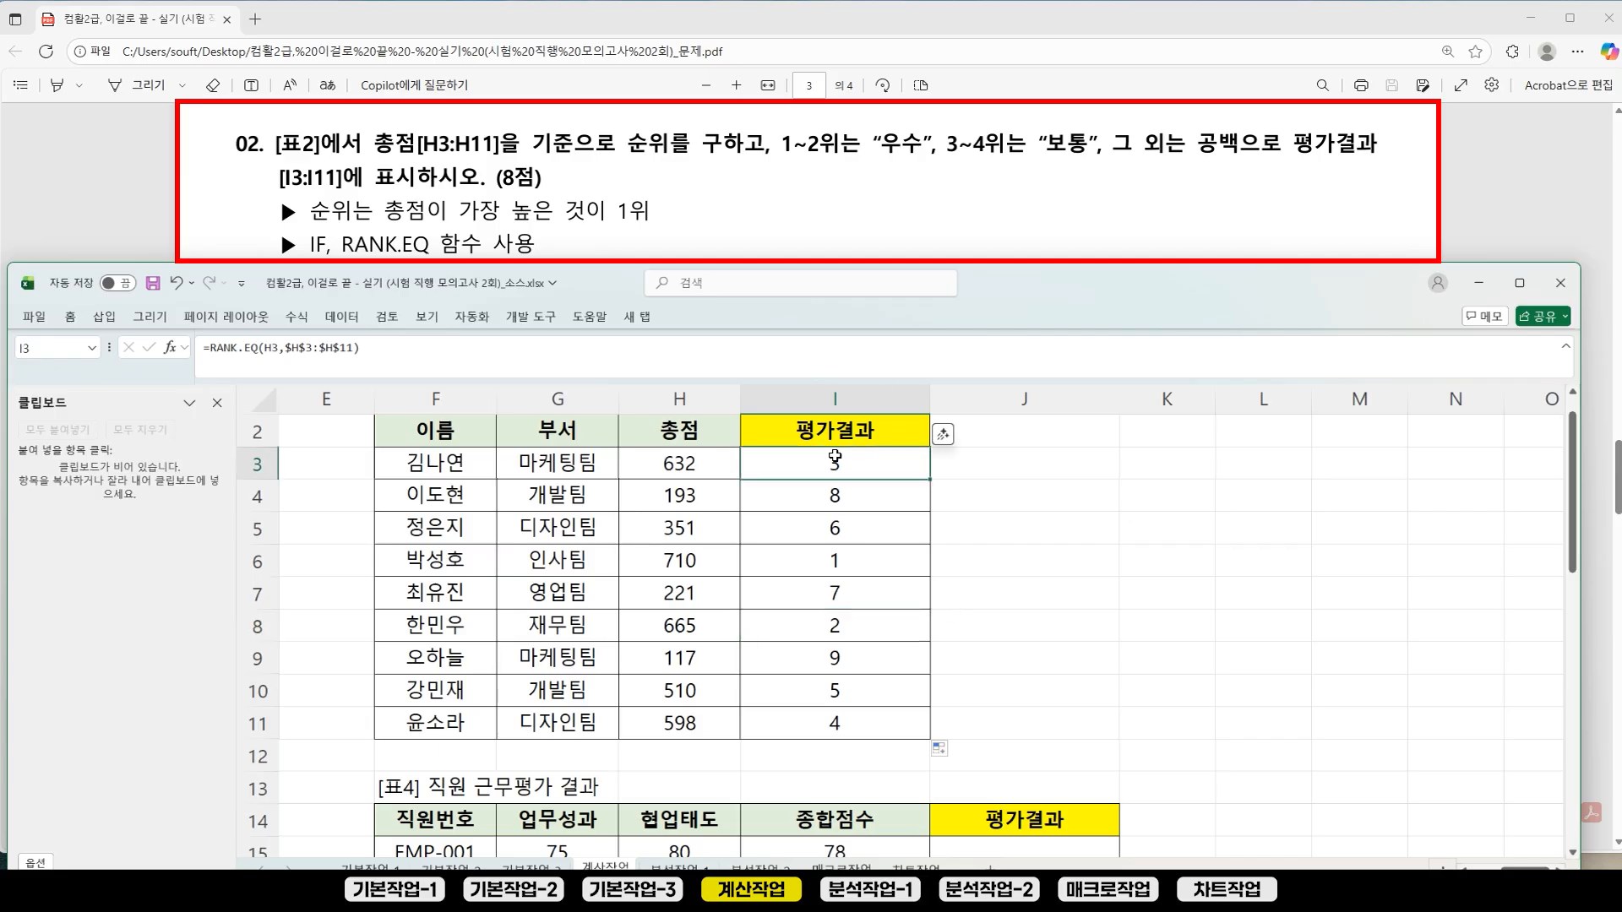
{"action": "left_click", "coordinate": [833, 725]}
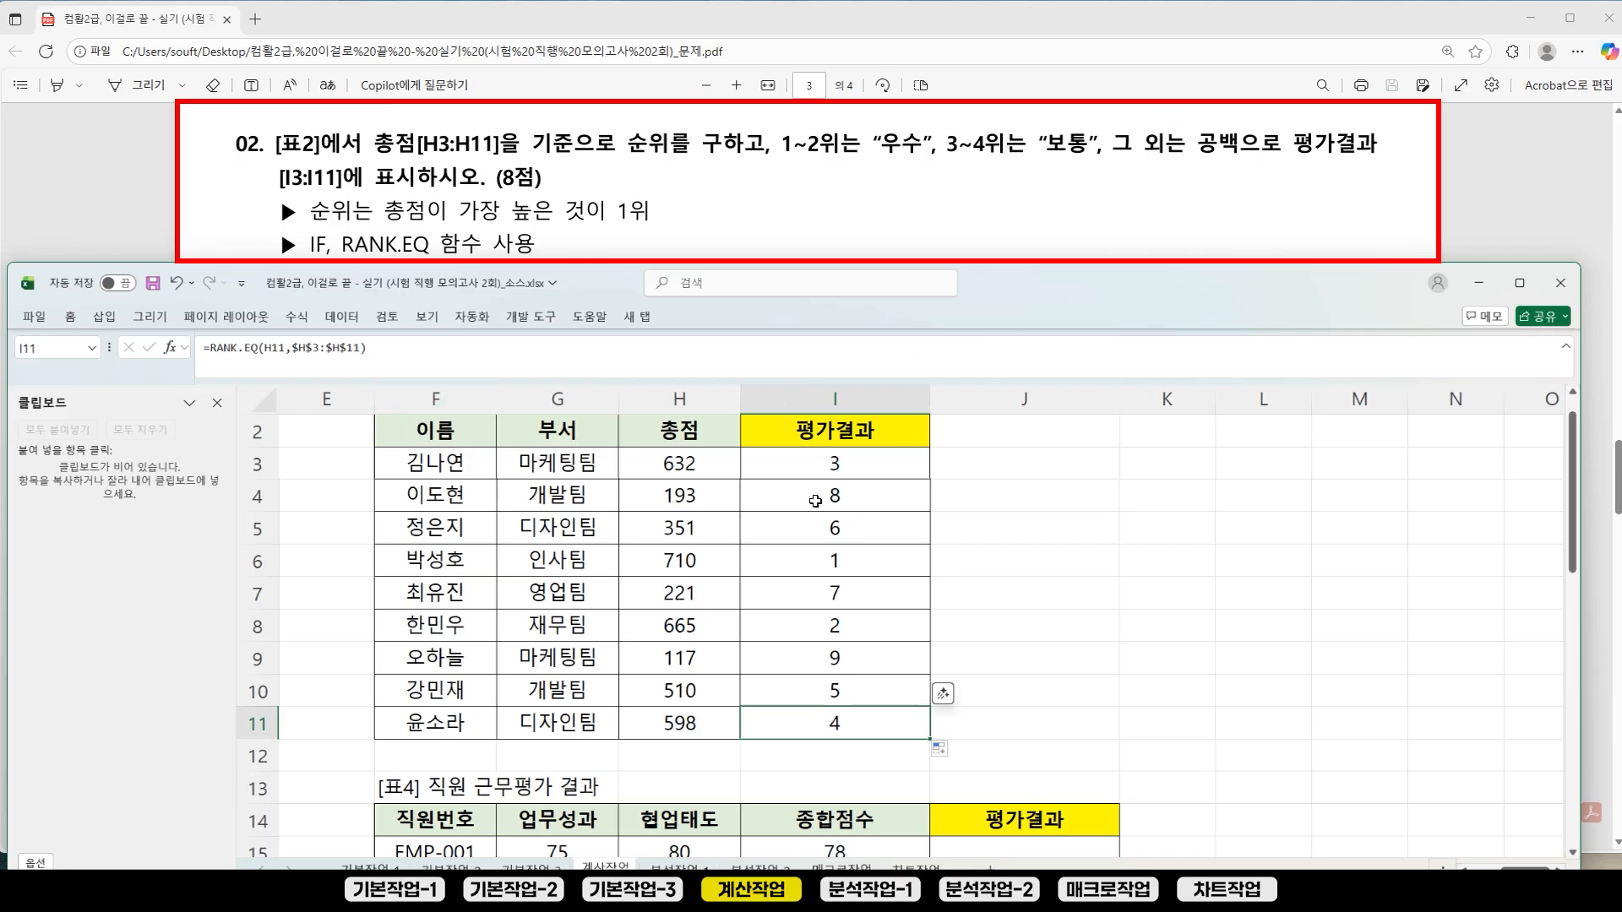
Step: Cut the RANK.EQ expression from I3's formula and reinsert it inside a new IF function: =IF(RANK.EQ(H3,$H$3:$H$11)
{"action": "left_click", "coordinate": [810, 461]}
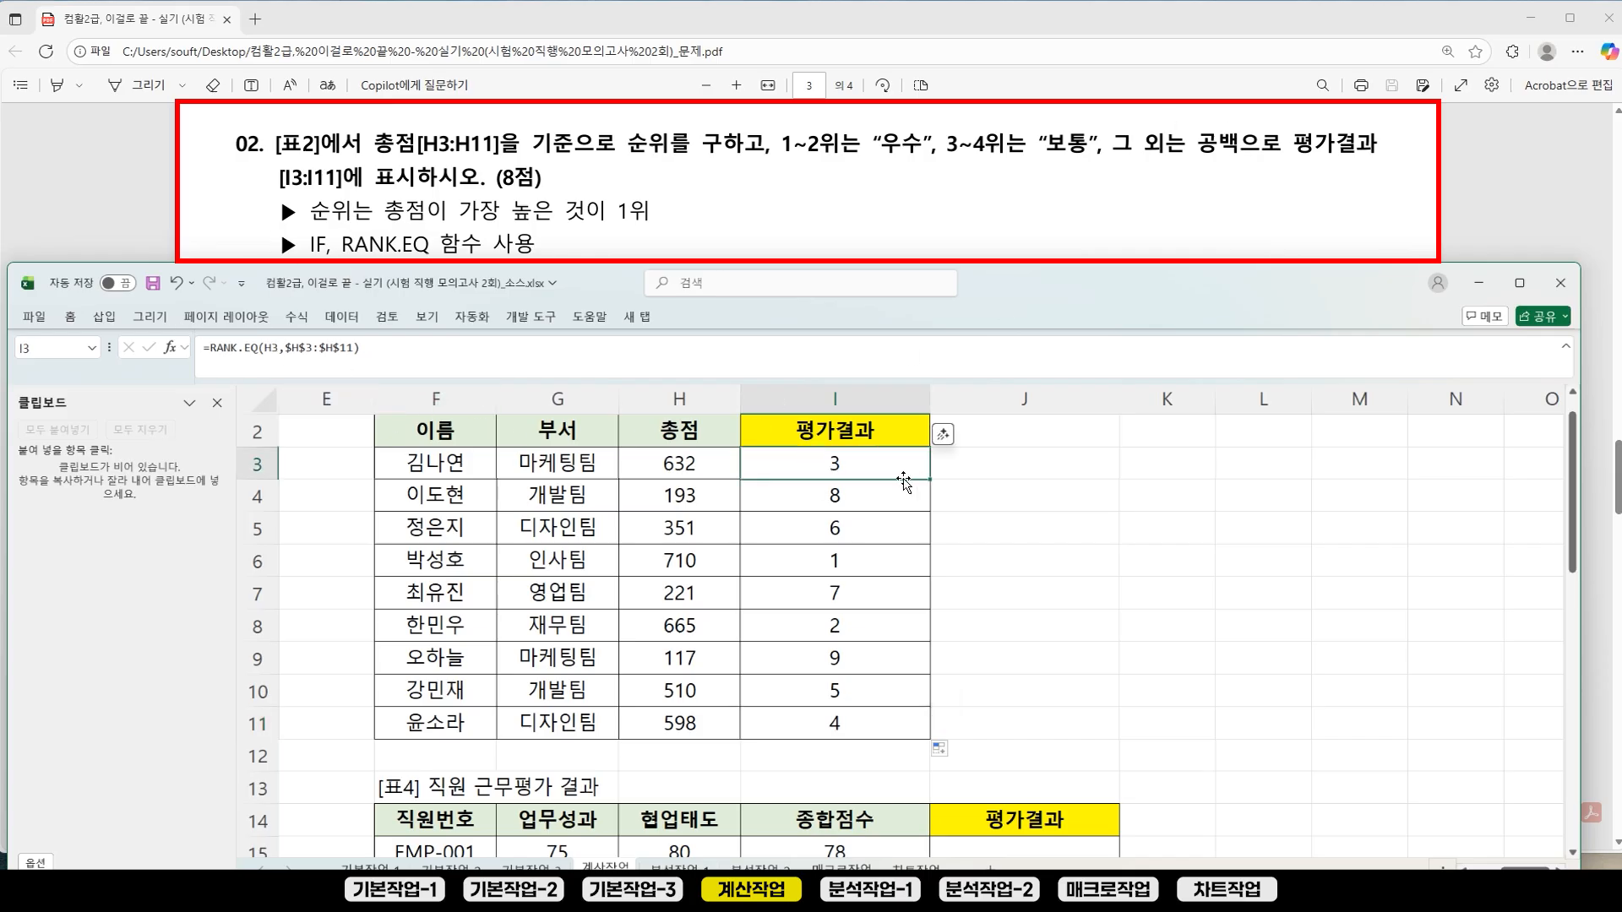
{"action": "left_click_drag", "start_coordinate": [211, 348], "coordinate": [415, 349]}
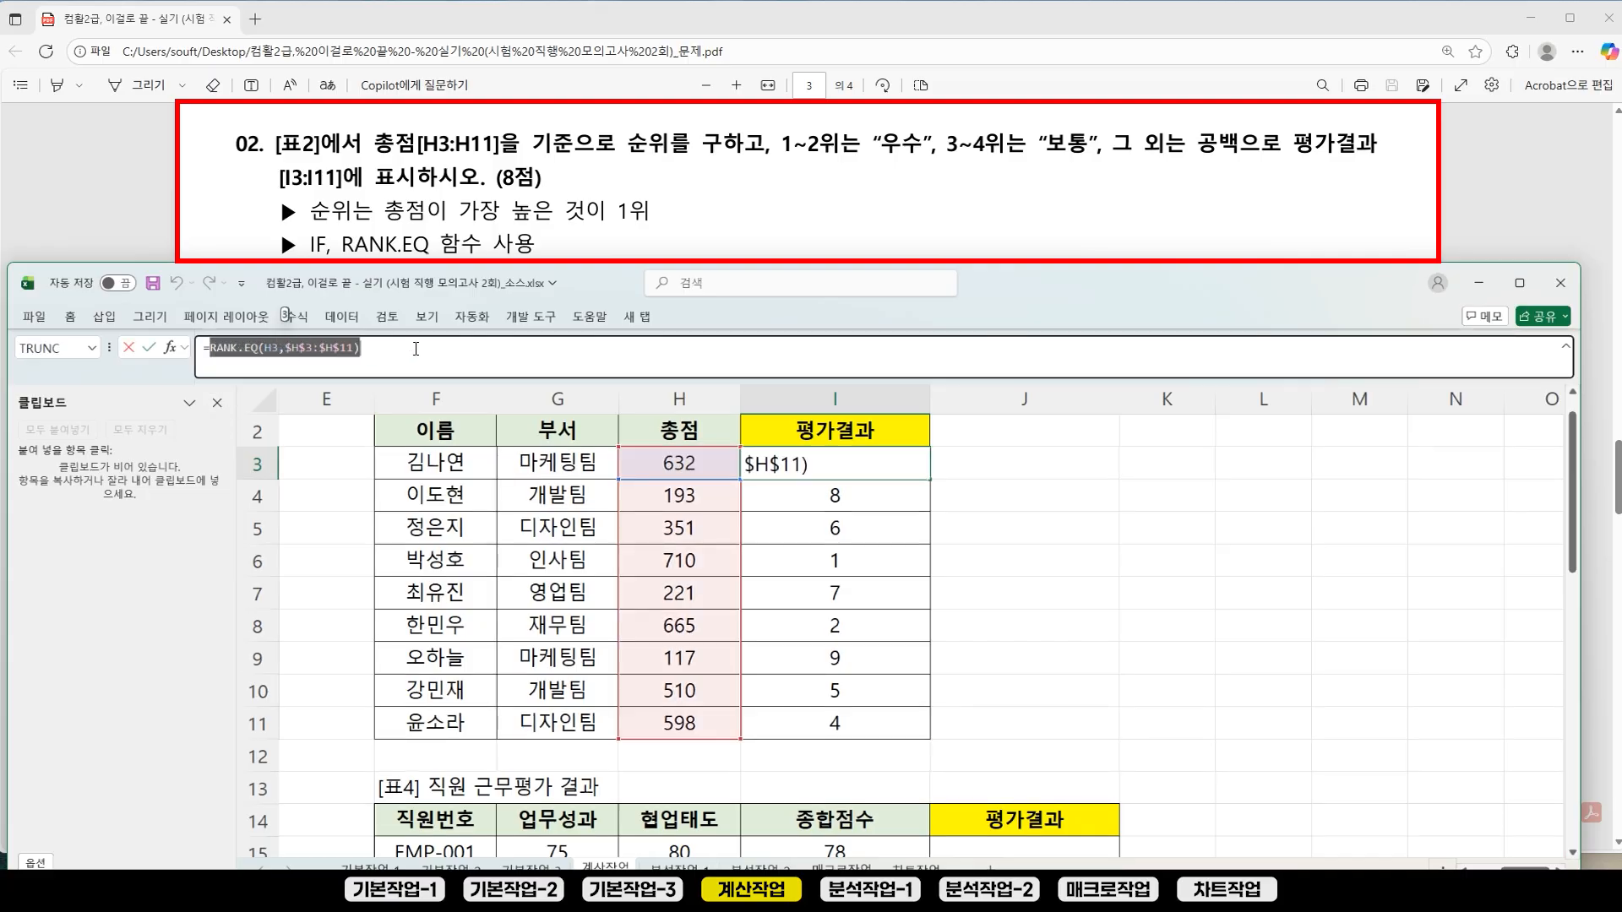
{"action": "key", "text": "ctrl+x"}
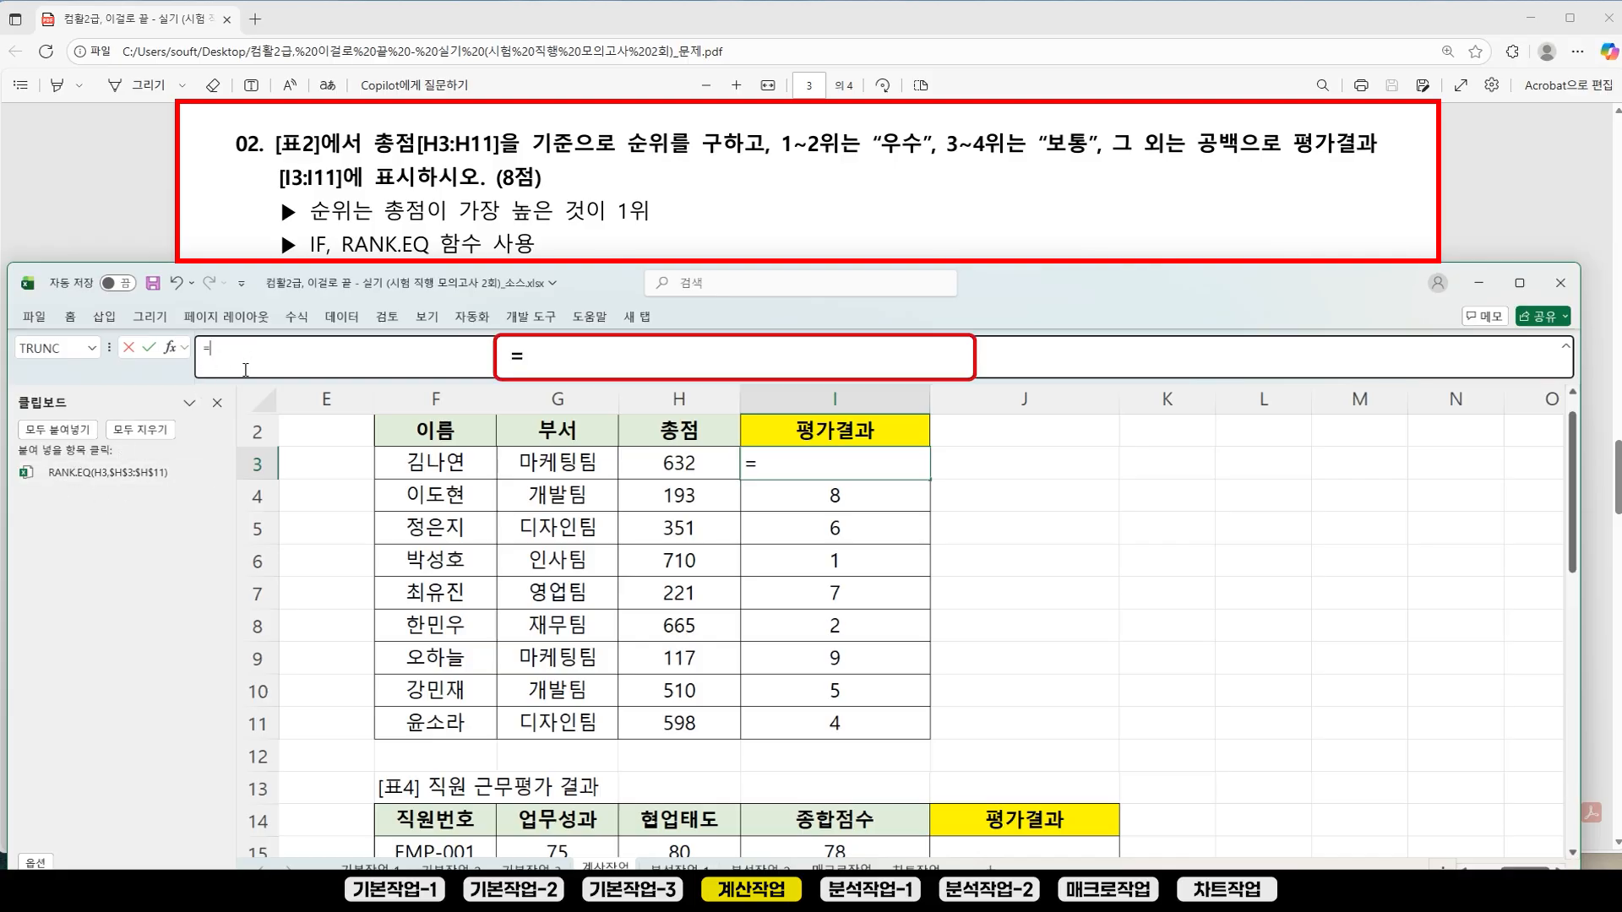
{"action": "type", "text": "IF("}
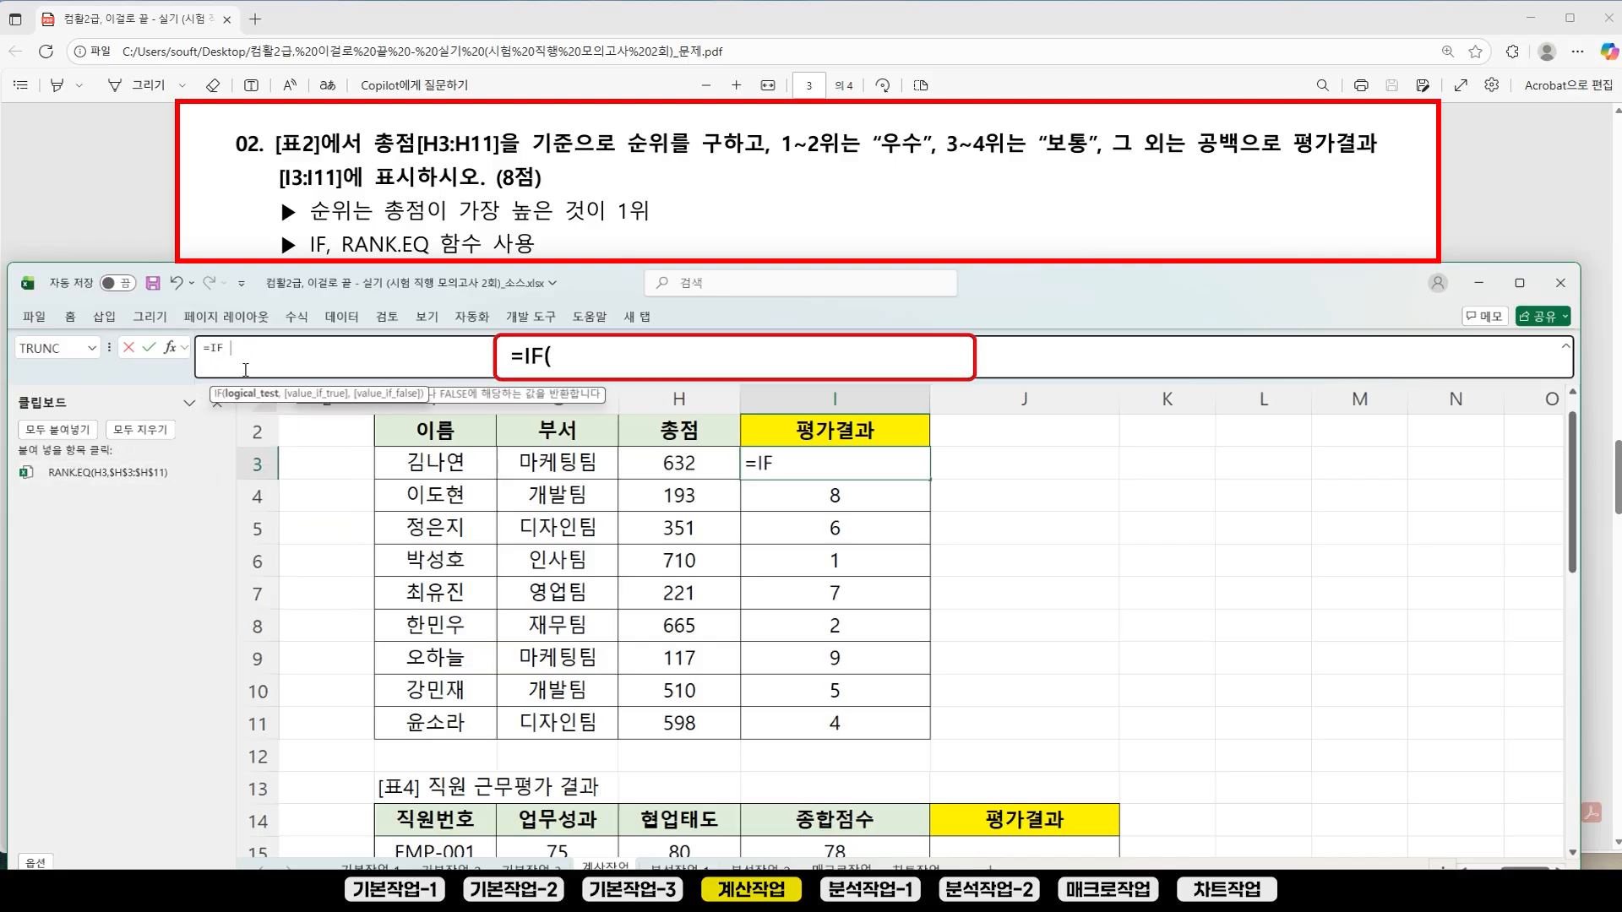
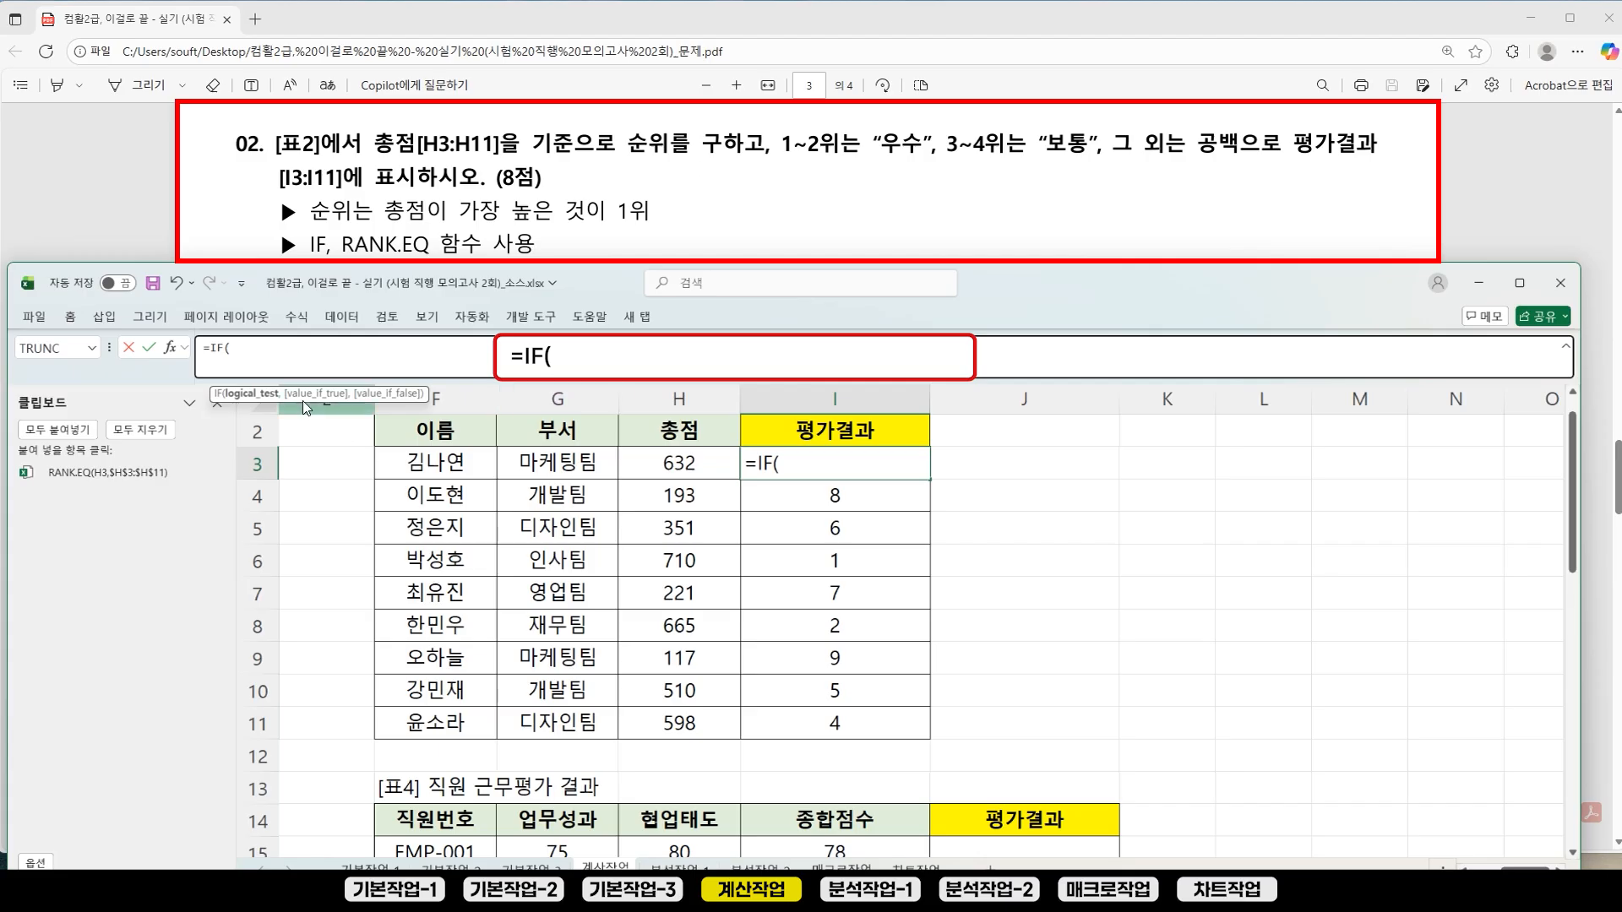
{"action": "mouse_move", "coordinate": [84, 480]}
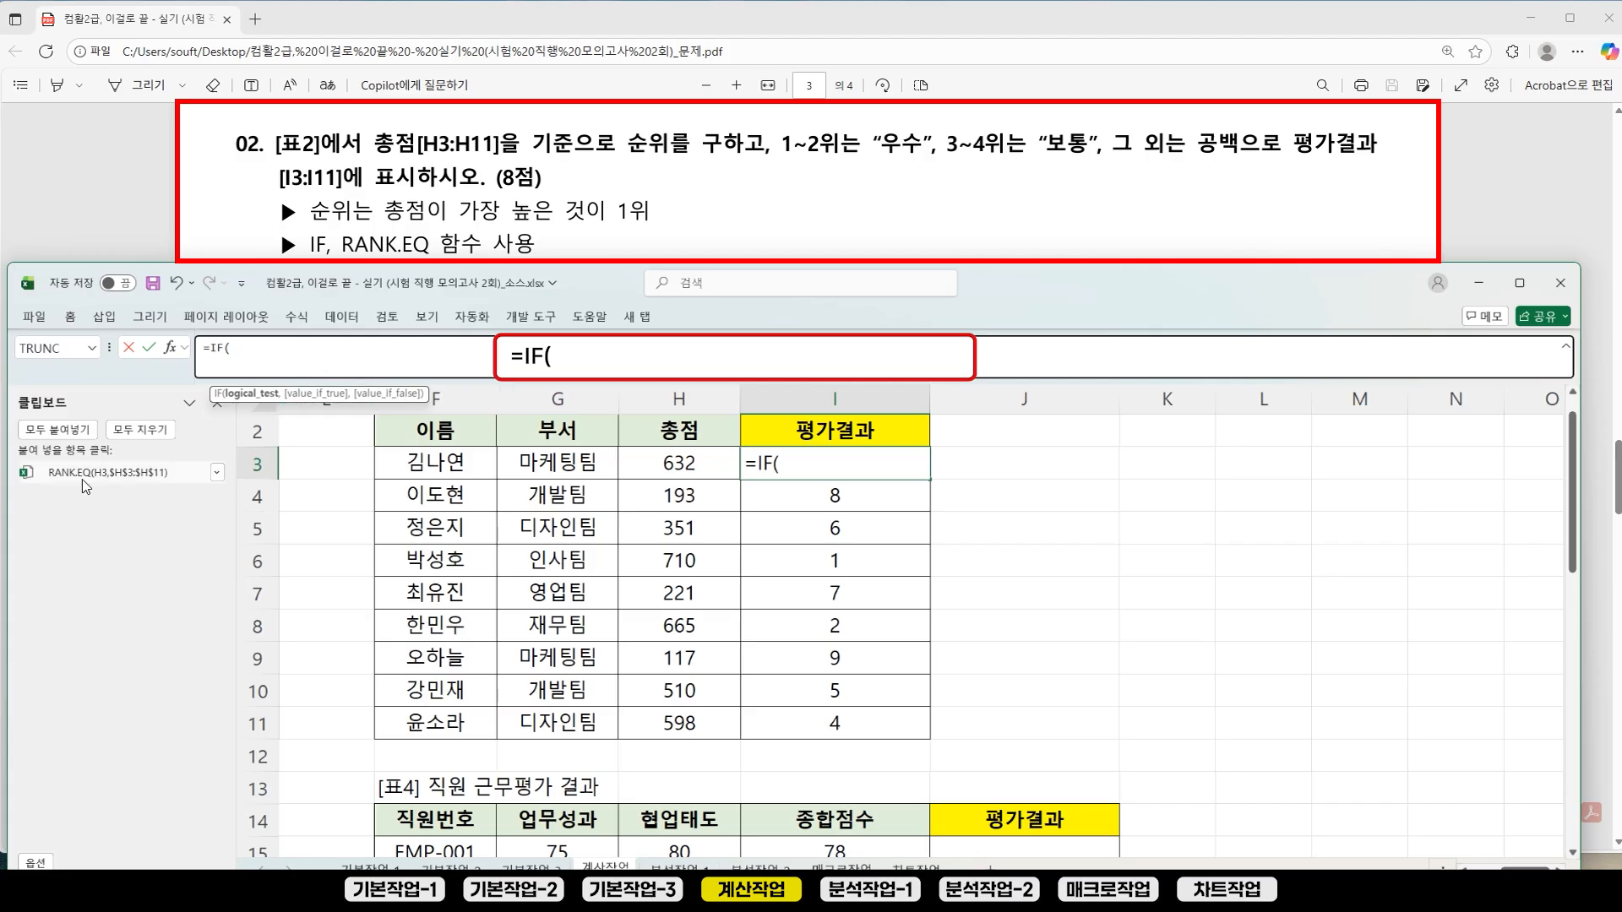
{"action": "left_click", "coordinate": [89, 473]}
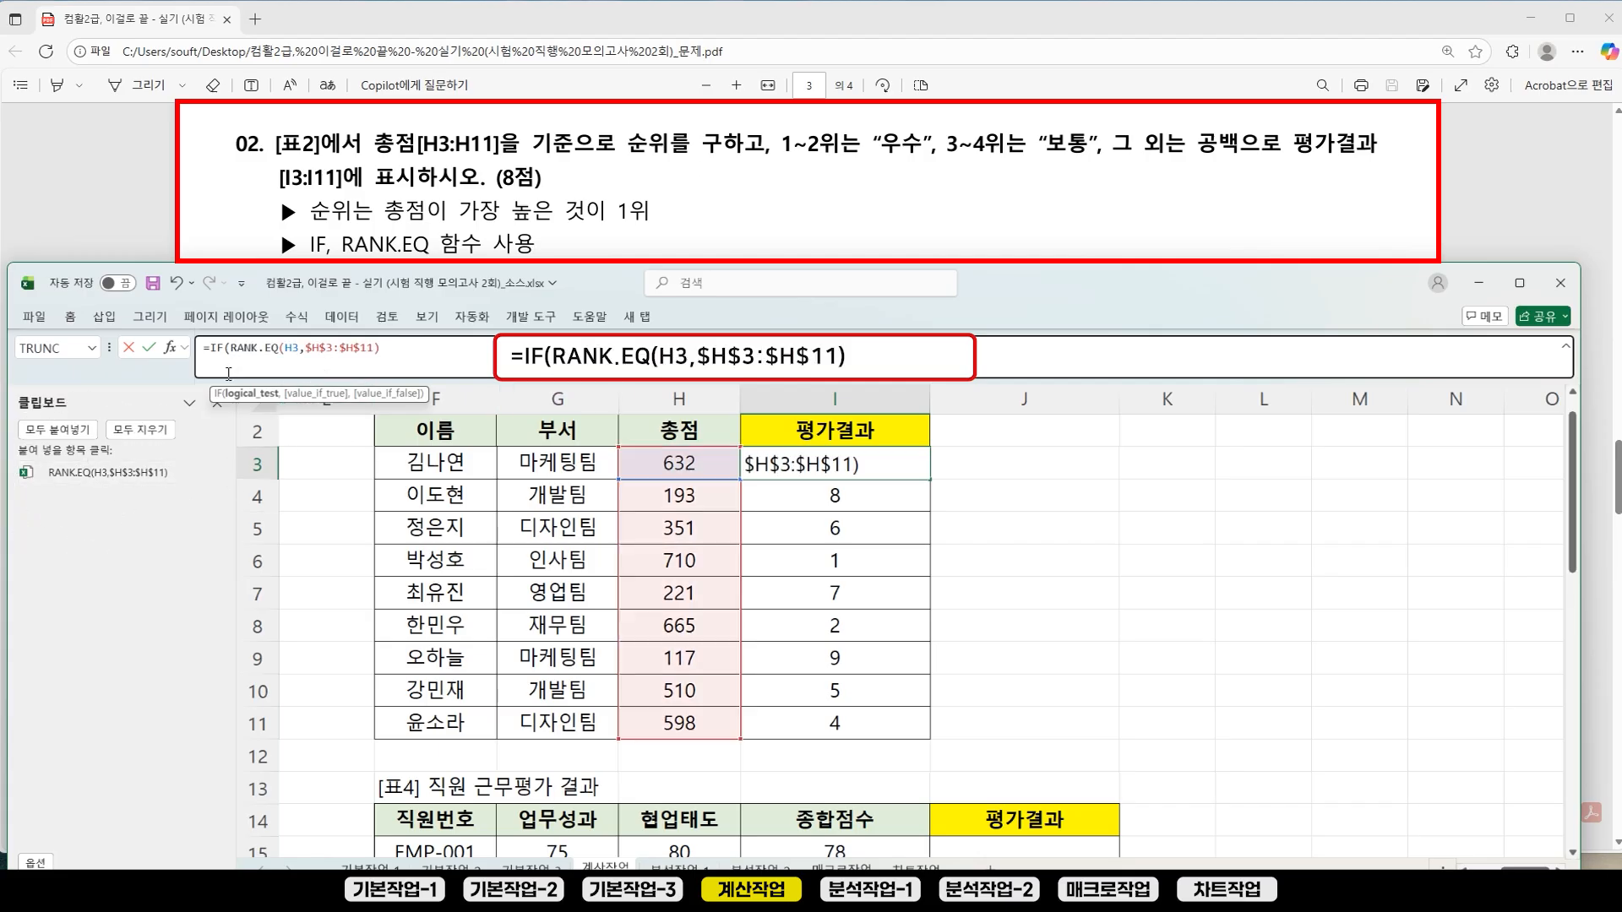
Step: Complete the IF logical test in I3 by adding <=2 after the RANK.EQ expression, and check the whole condition
{"action": "left_click_drag", "start_coordinate": [243, 355], "coordinate": [402, 351]}
{"action": "left_click", "coordinate": [427, 349]}
{"action": "type", "text": "<=2"}
{"action": "left_click_drag", "start_coordinate": [234, 353], "coordinate": [420, 350]}
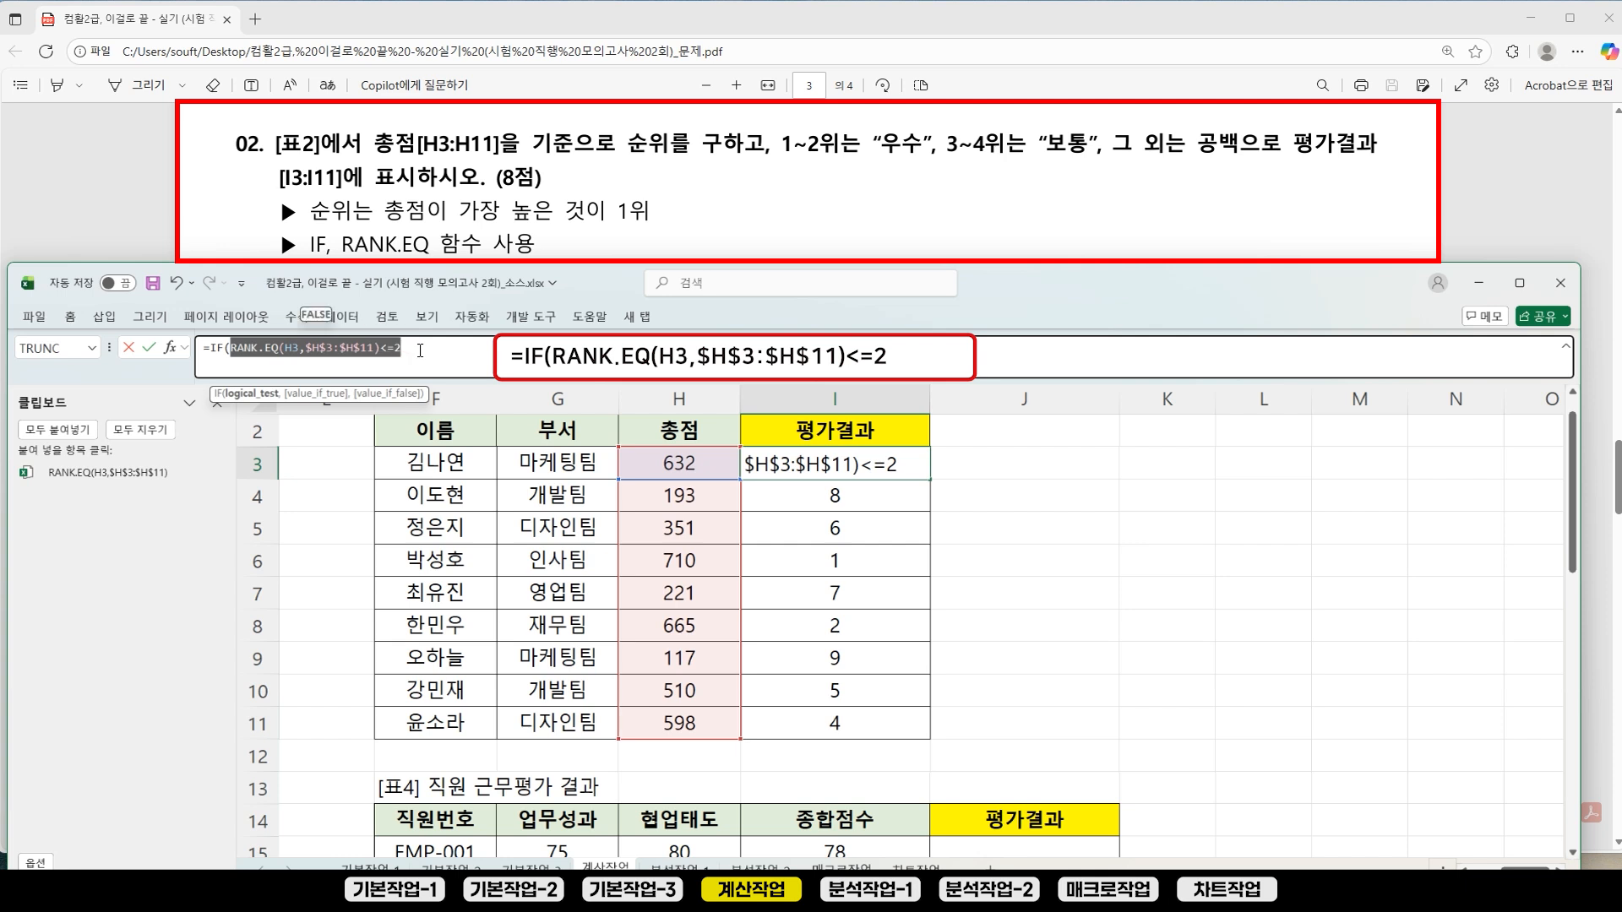
{"action": "left_click", "coordinate": [420, 350]}
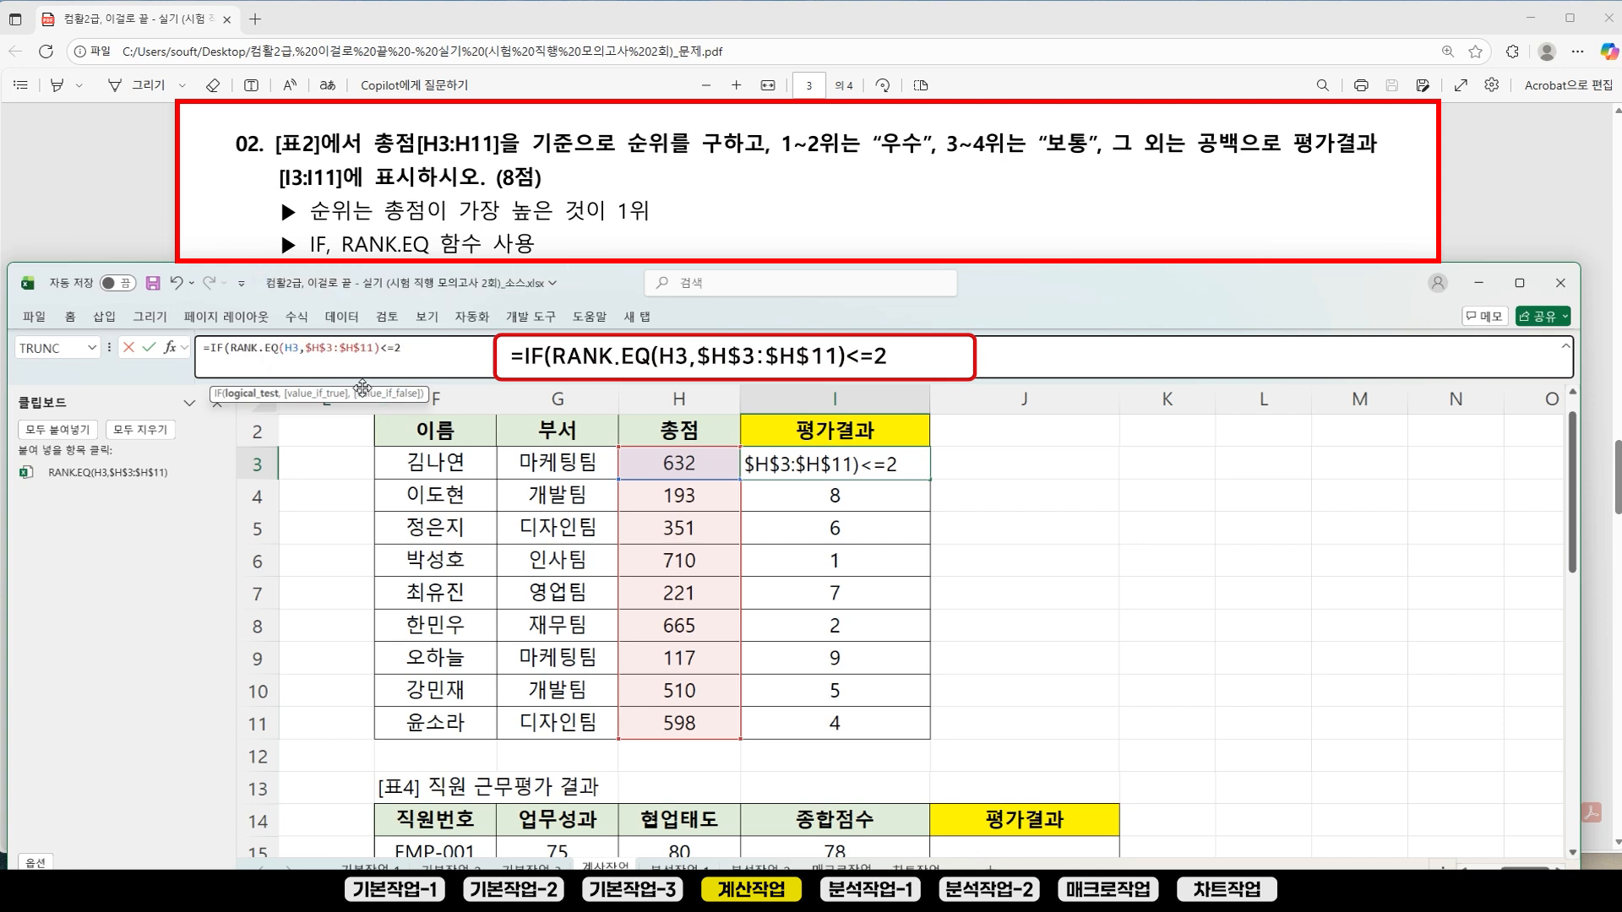
Step: Add "우수" as the true value of I3's IF formula
{"action": "type", "text": ".,"}
{"action": "type", "text": "\"우수"}
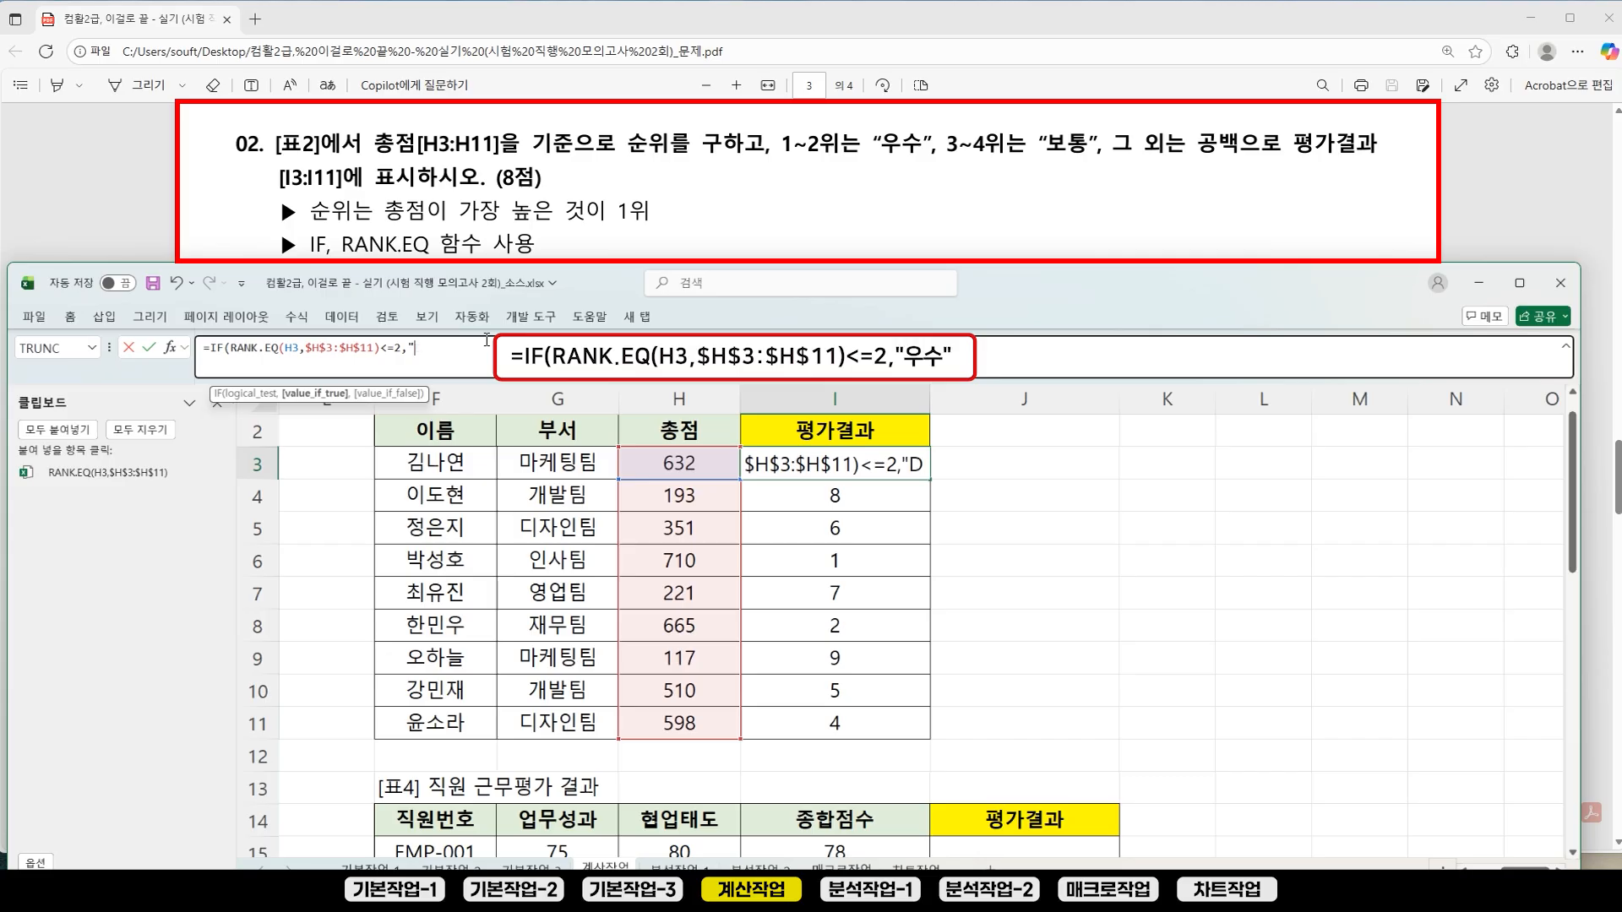
{"action": "type", "text": "\""}
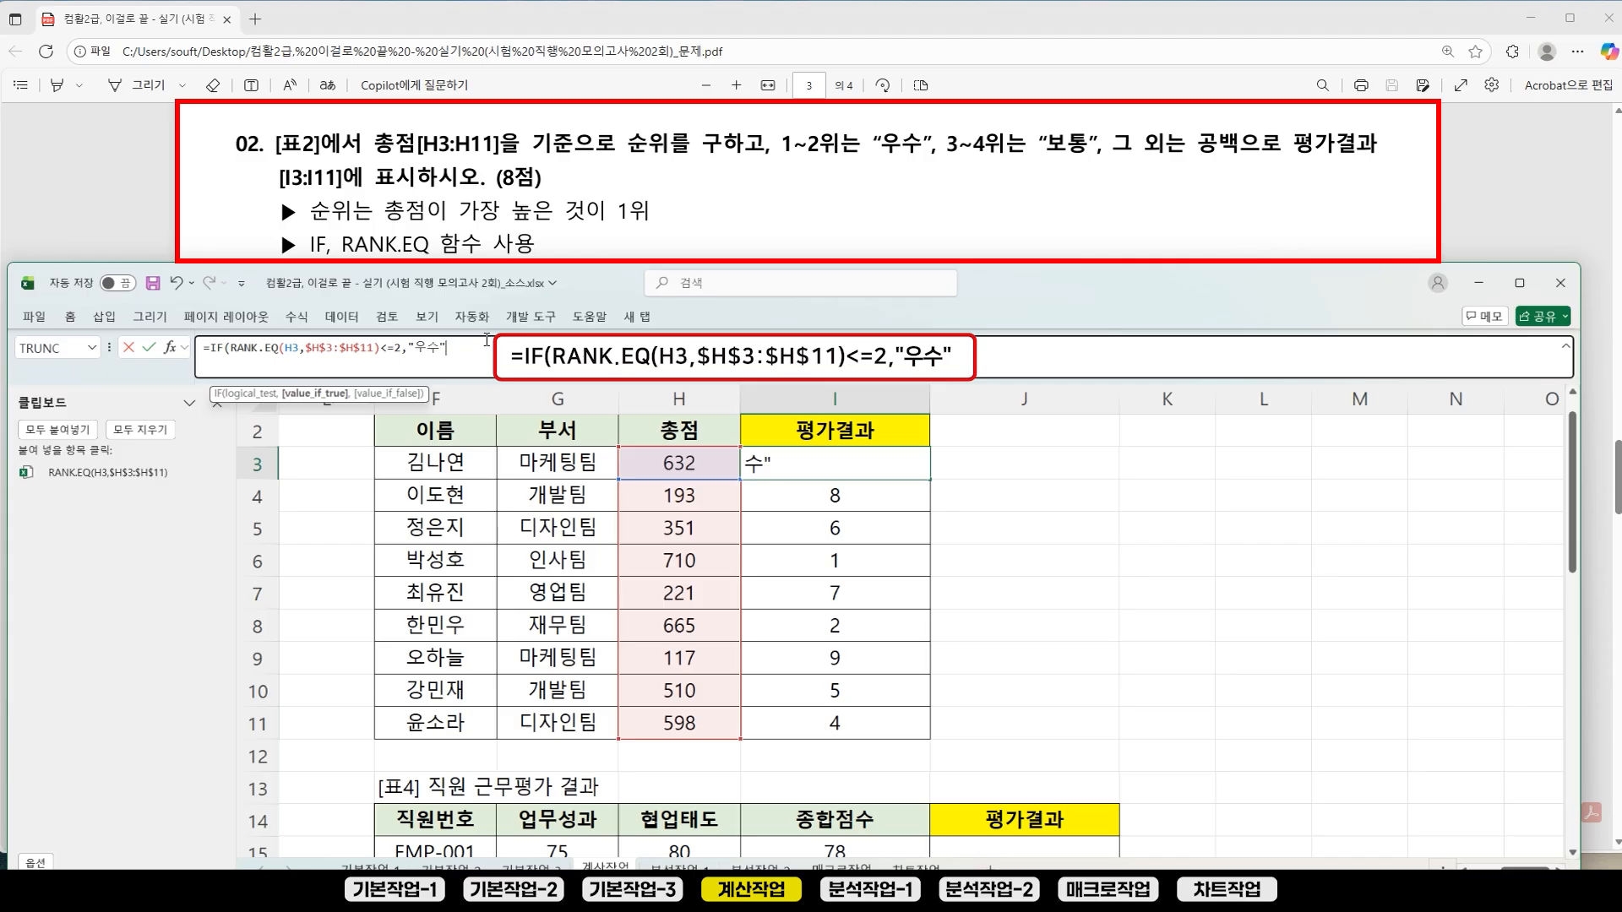
Step: Close I3's formula as =IF(RANK.EQ(H3,$H$3:$H$11)<=2,"우수") and fill it down through I11
{"action": "type", "text": ")"}
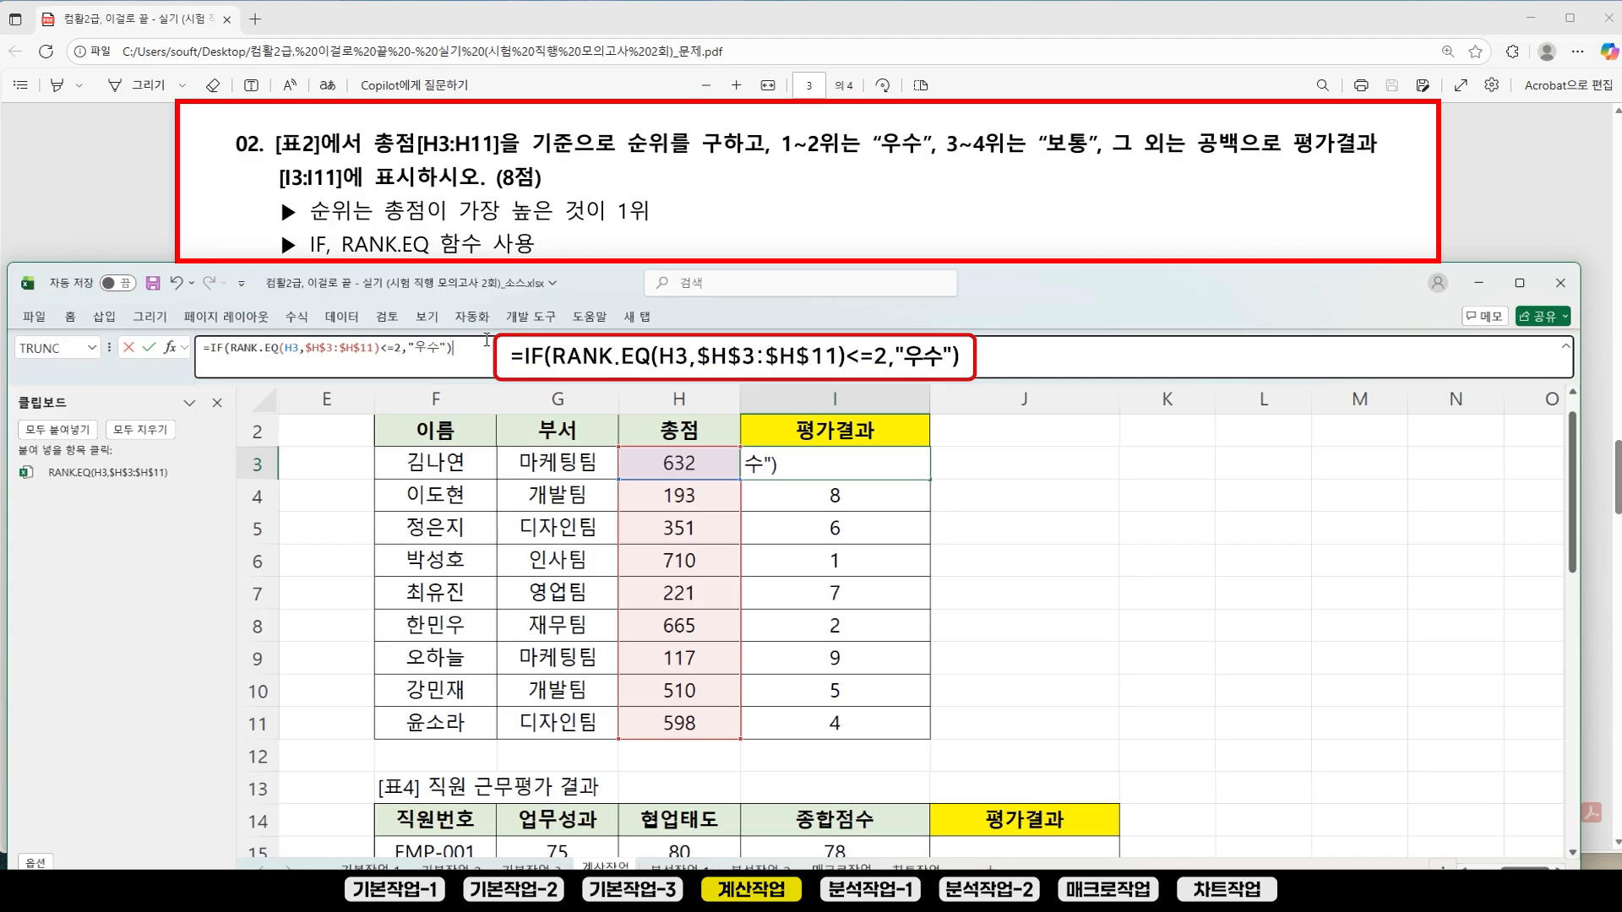
{"action": "key", "text": "ctrl+Return"}
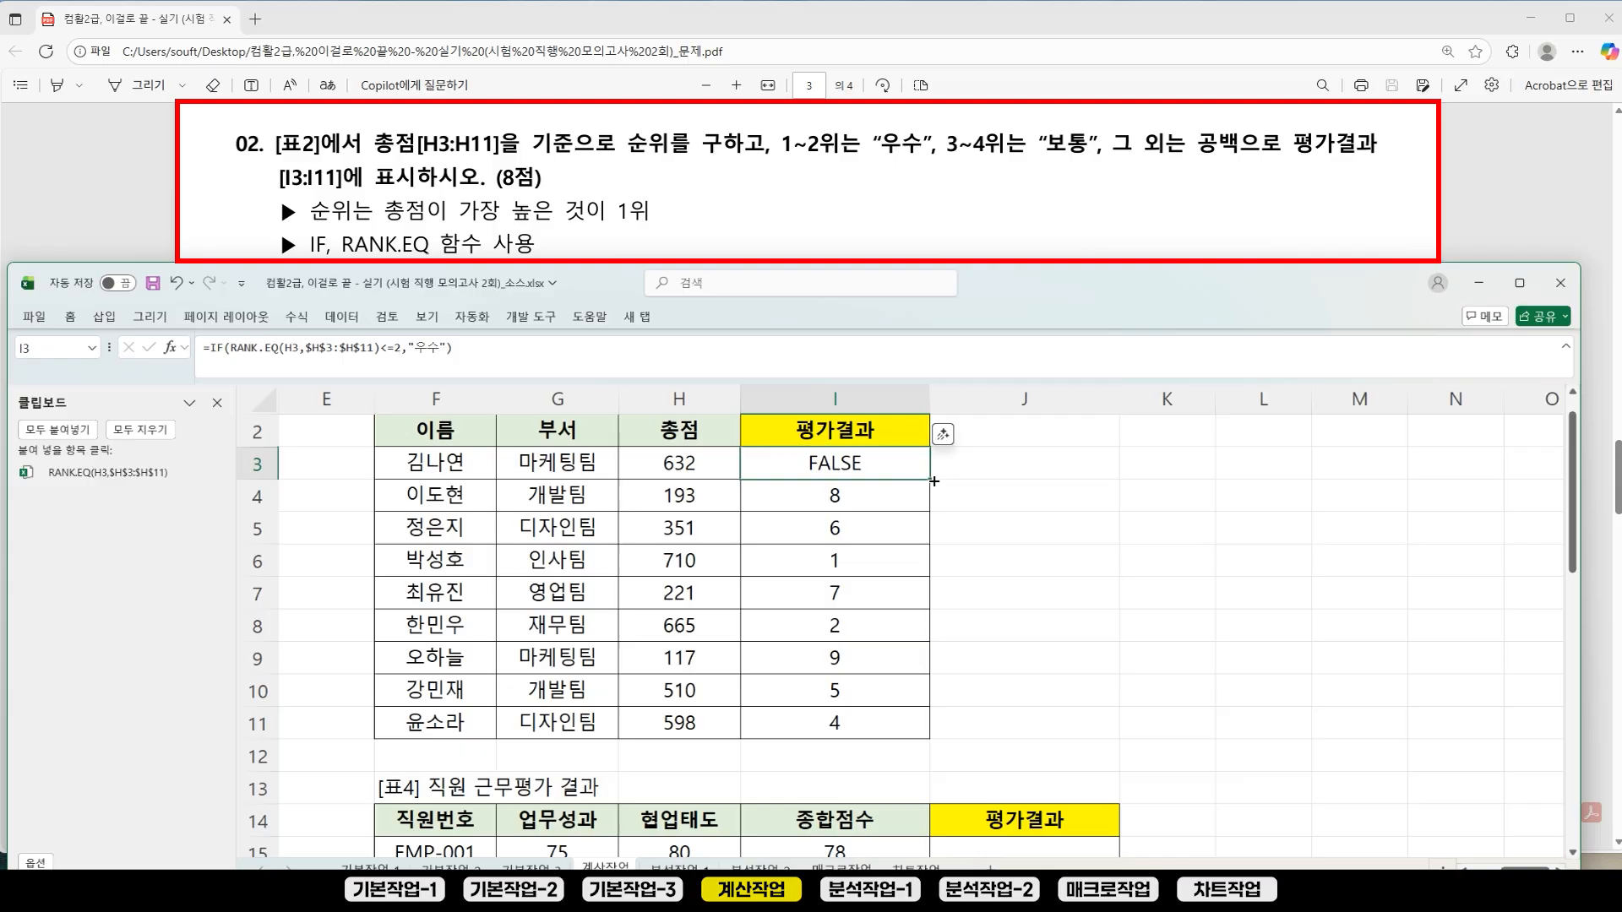
{"action": "left_click_drag", "start_coordinate": [925, 526], "coordinate": [927, 732]}
{"action": "left_click", "coordinate": [1021, 651]}
Step: Compare the 평가결과 results in I6 and I8 with the rest of the column
{"action": "left_click", "coordinate": [835, 560]}
{"action": "left_click", "coordinate": [842, 624]}
{"action": "left_click", "coordinate": [833, 567]}
{"action": "left_click", "coordinate": [850, 635]}
{"action": "left_click", "coordinate": [860, 561]}
{"action": "left_click", "coordinate": [850, 629]}
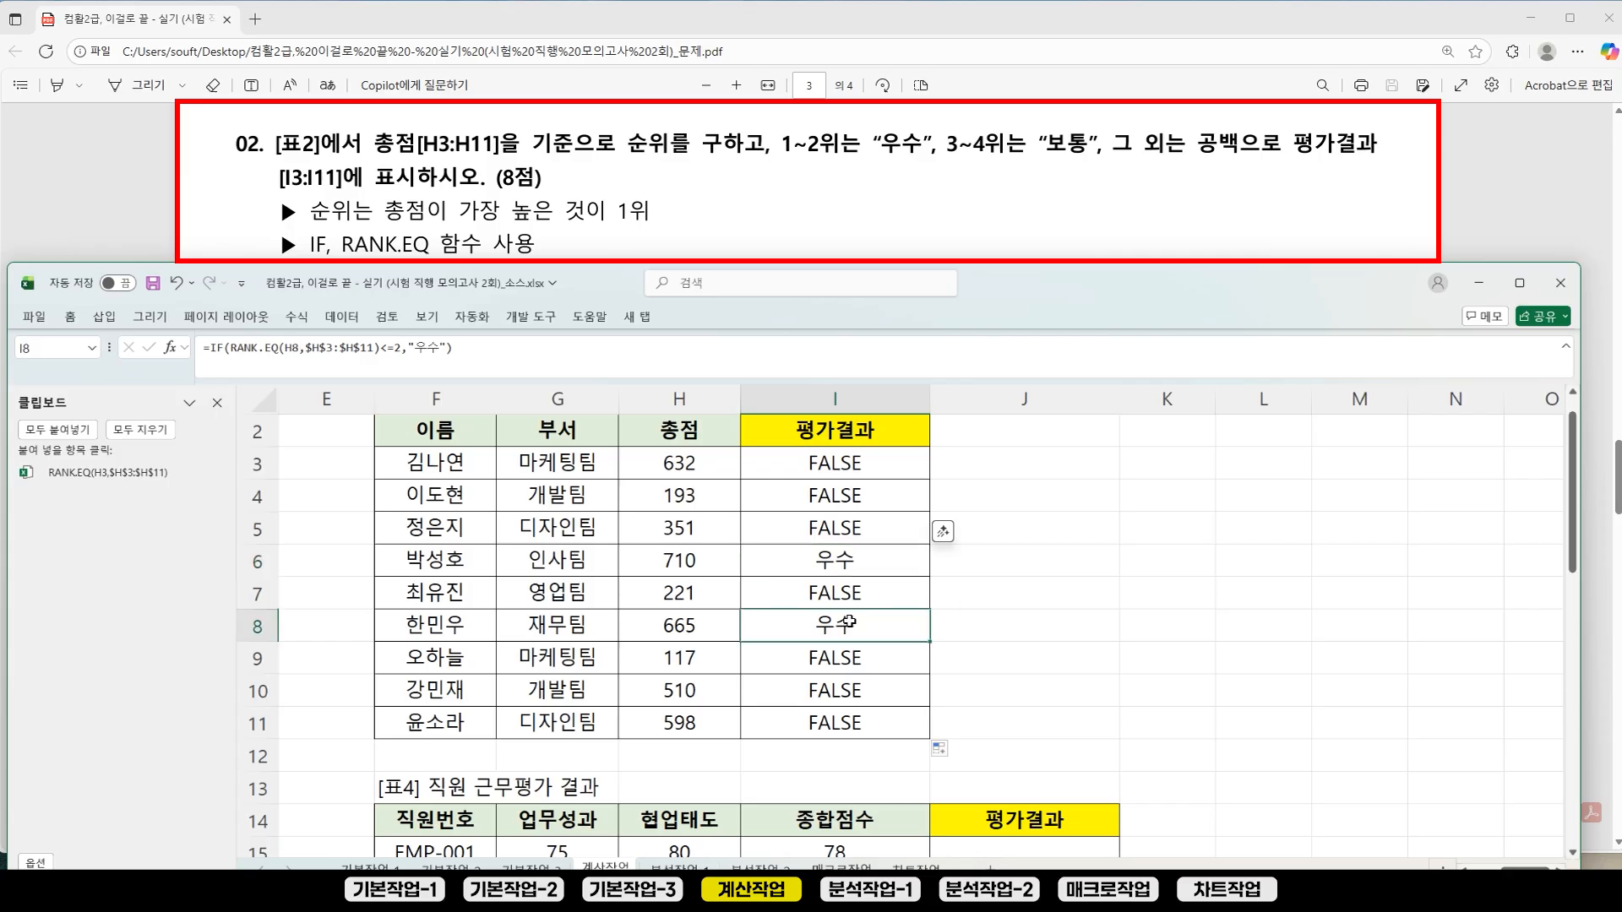
{"action": "left_click", "coordinate": [1050, 621]}
{"action": "left_click", "coordinate": [882, 561]}
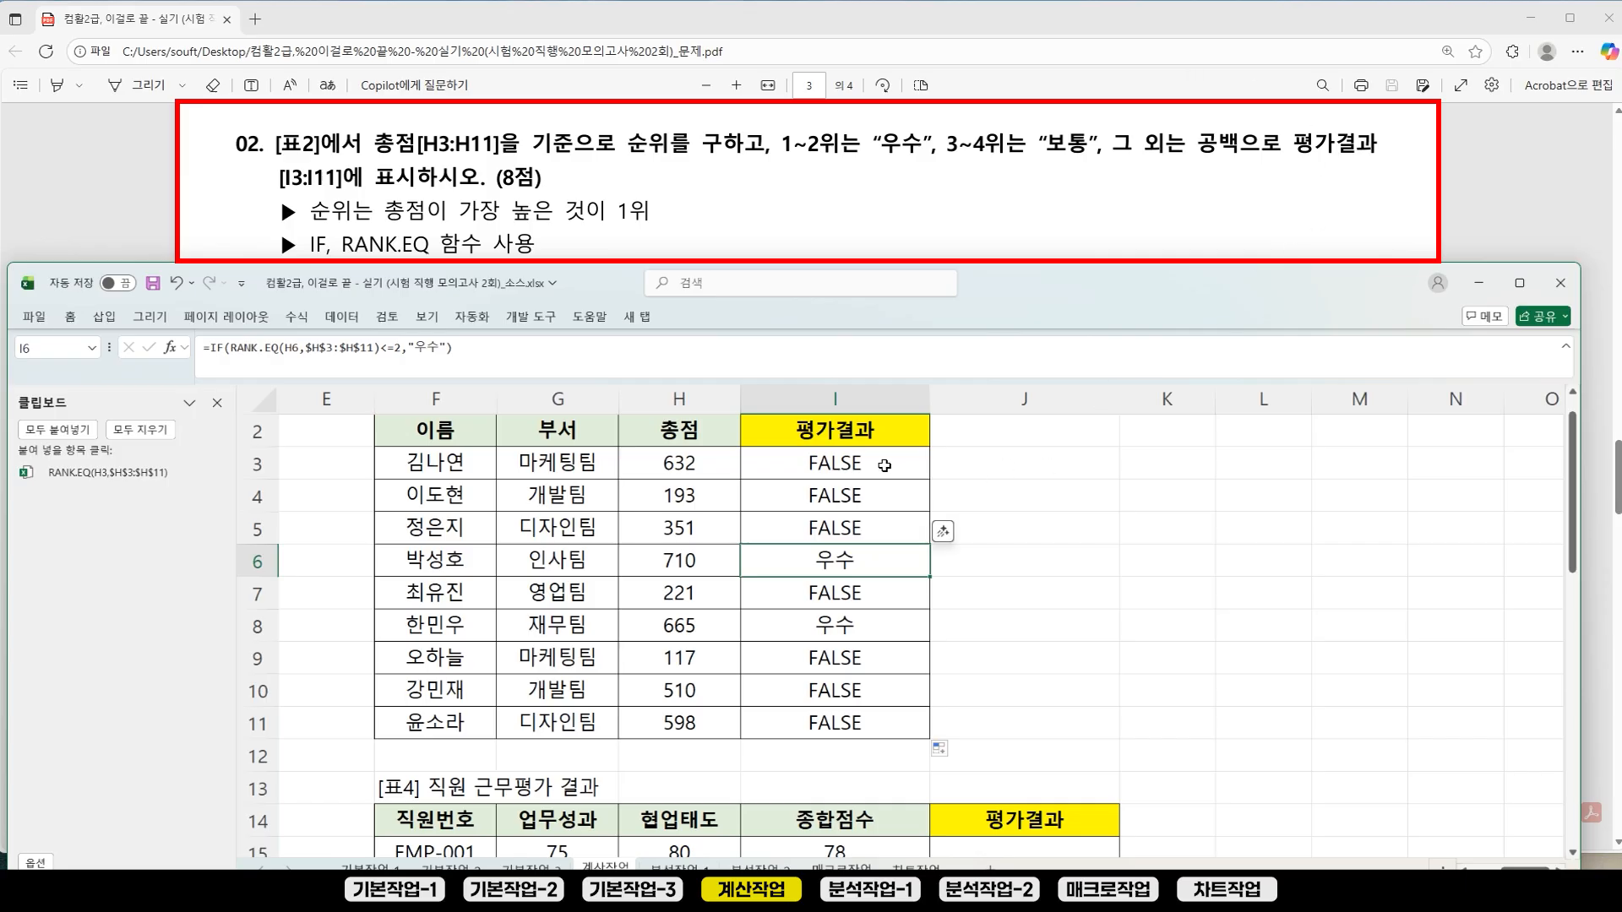
Step: Replace the closing parenthesis of I3's formula with a comma for the false value, and check each IF argument
{"action": "left_click", "coordinate": [853, 466]}
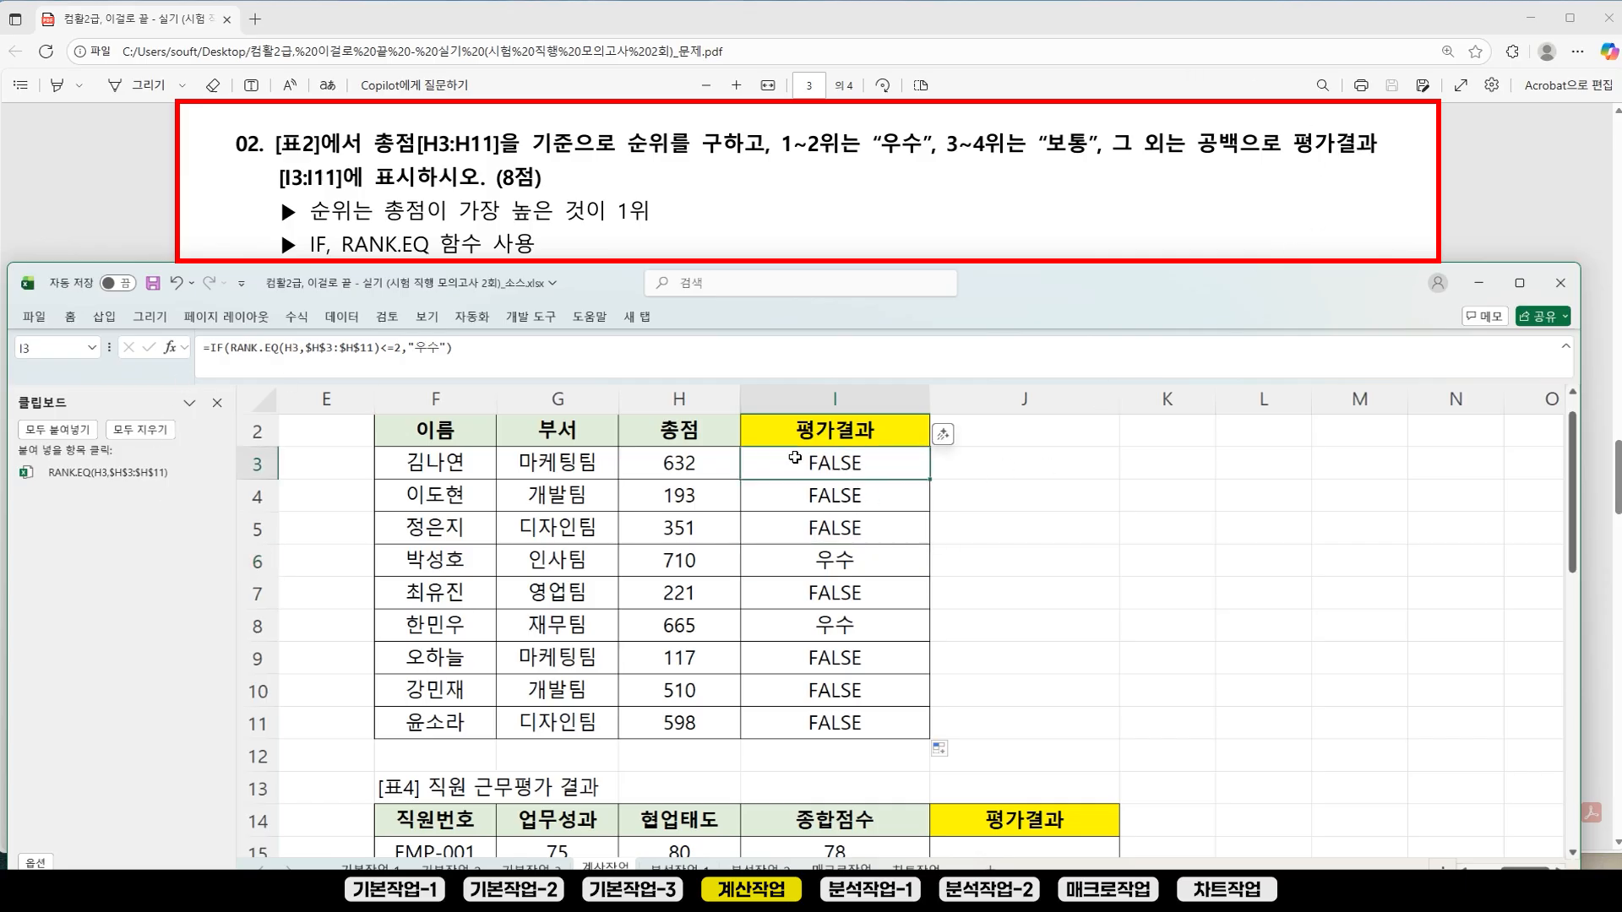
{"action": "left_click", "coordinate": [497, 349]}
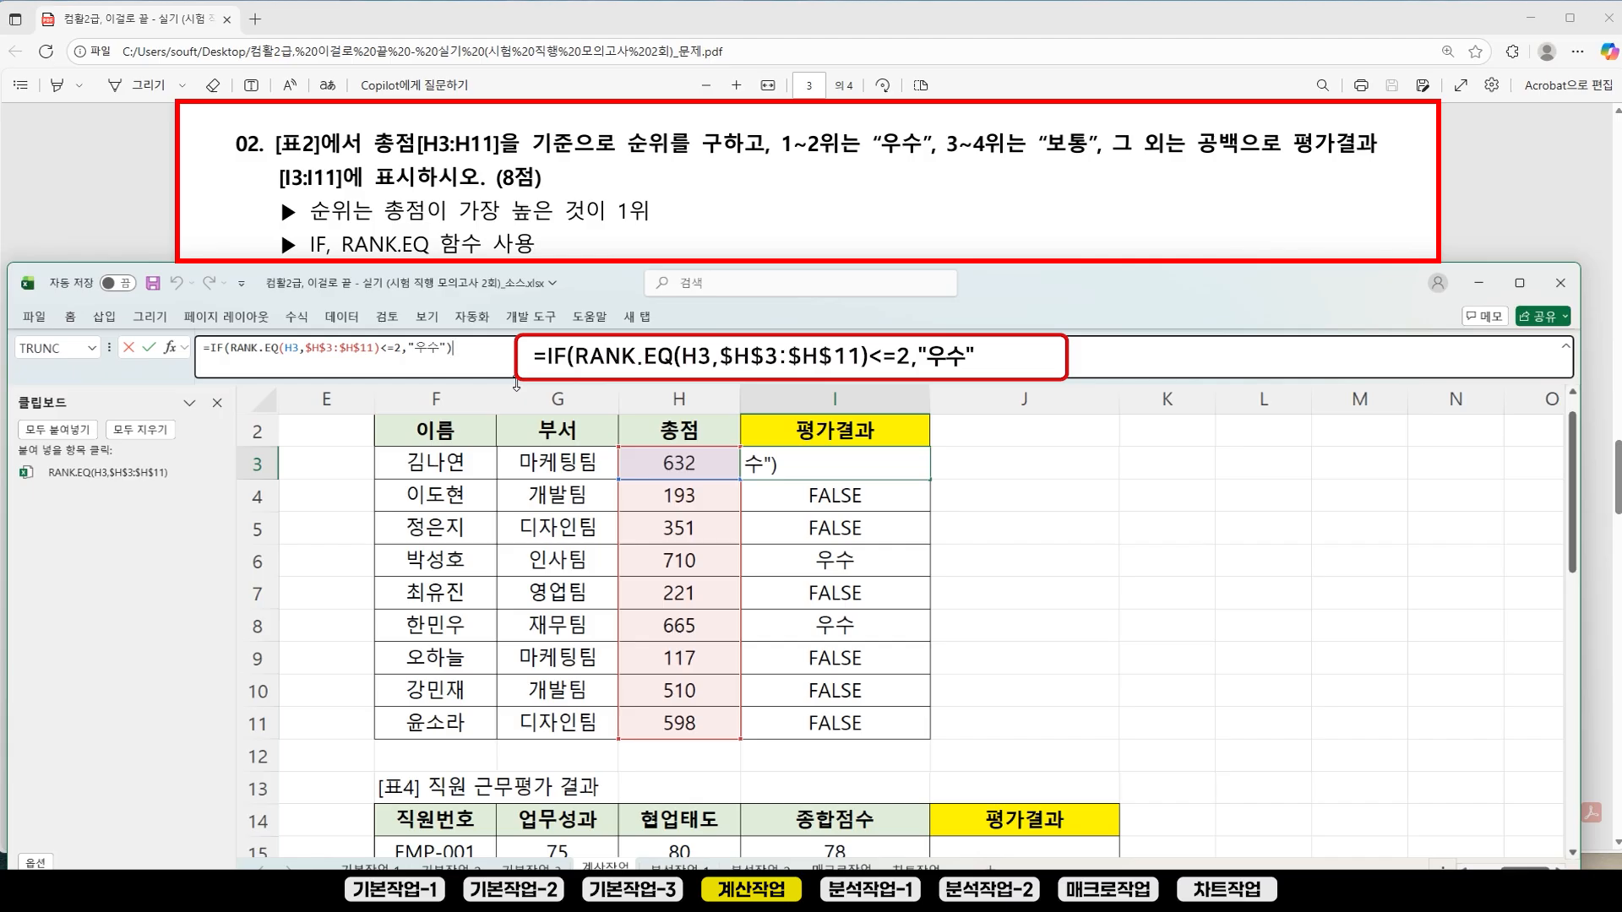
{"action": "key", "text": "BackSpace"}
{"action": "type", "text": ","}
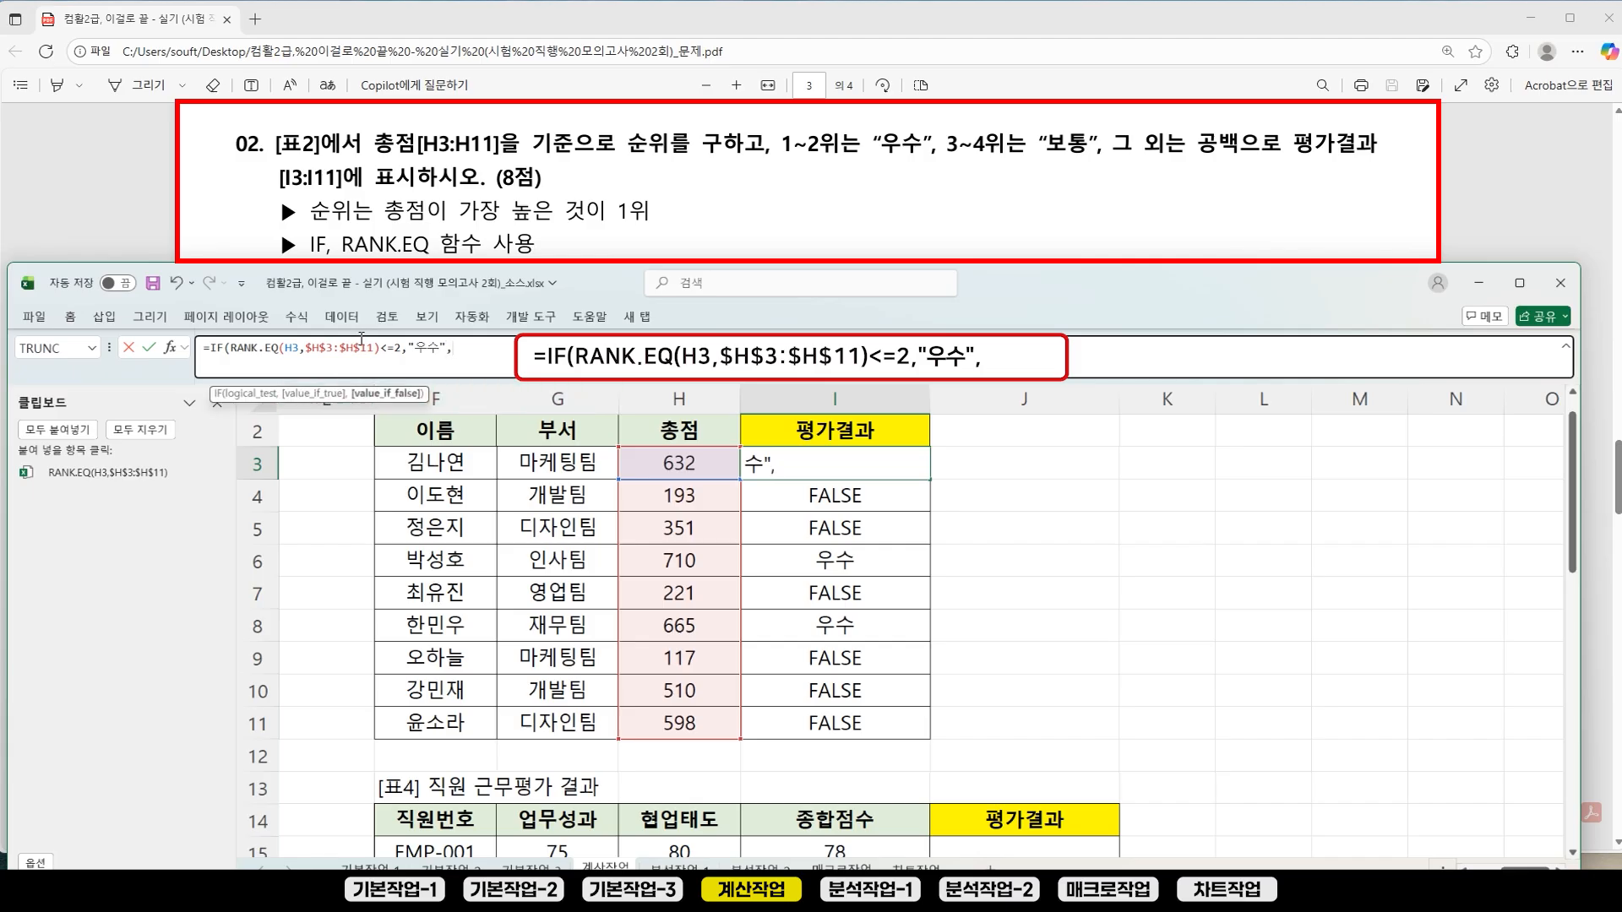
{"action": "left_click", "coordinate": [251, 397]}
{"action": "key", "text": "ctrl+c"}
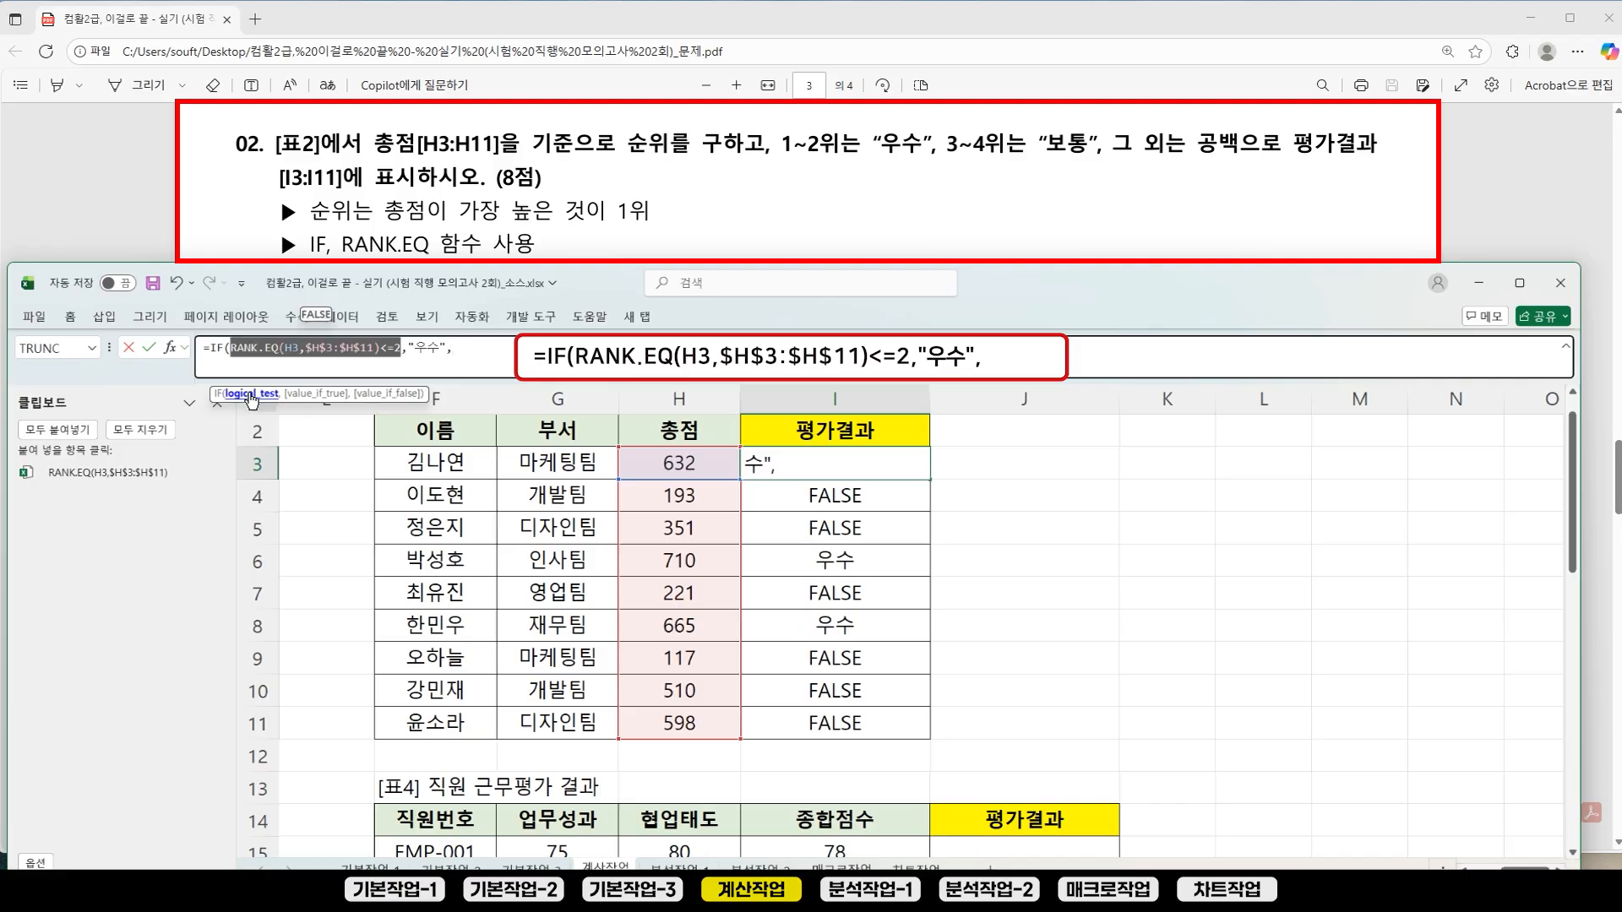
{"action": "left_click", "coordinate": [319, 395]}
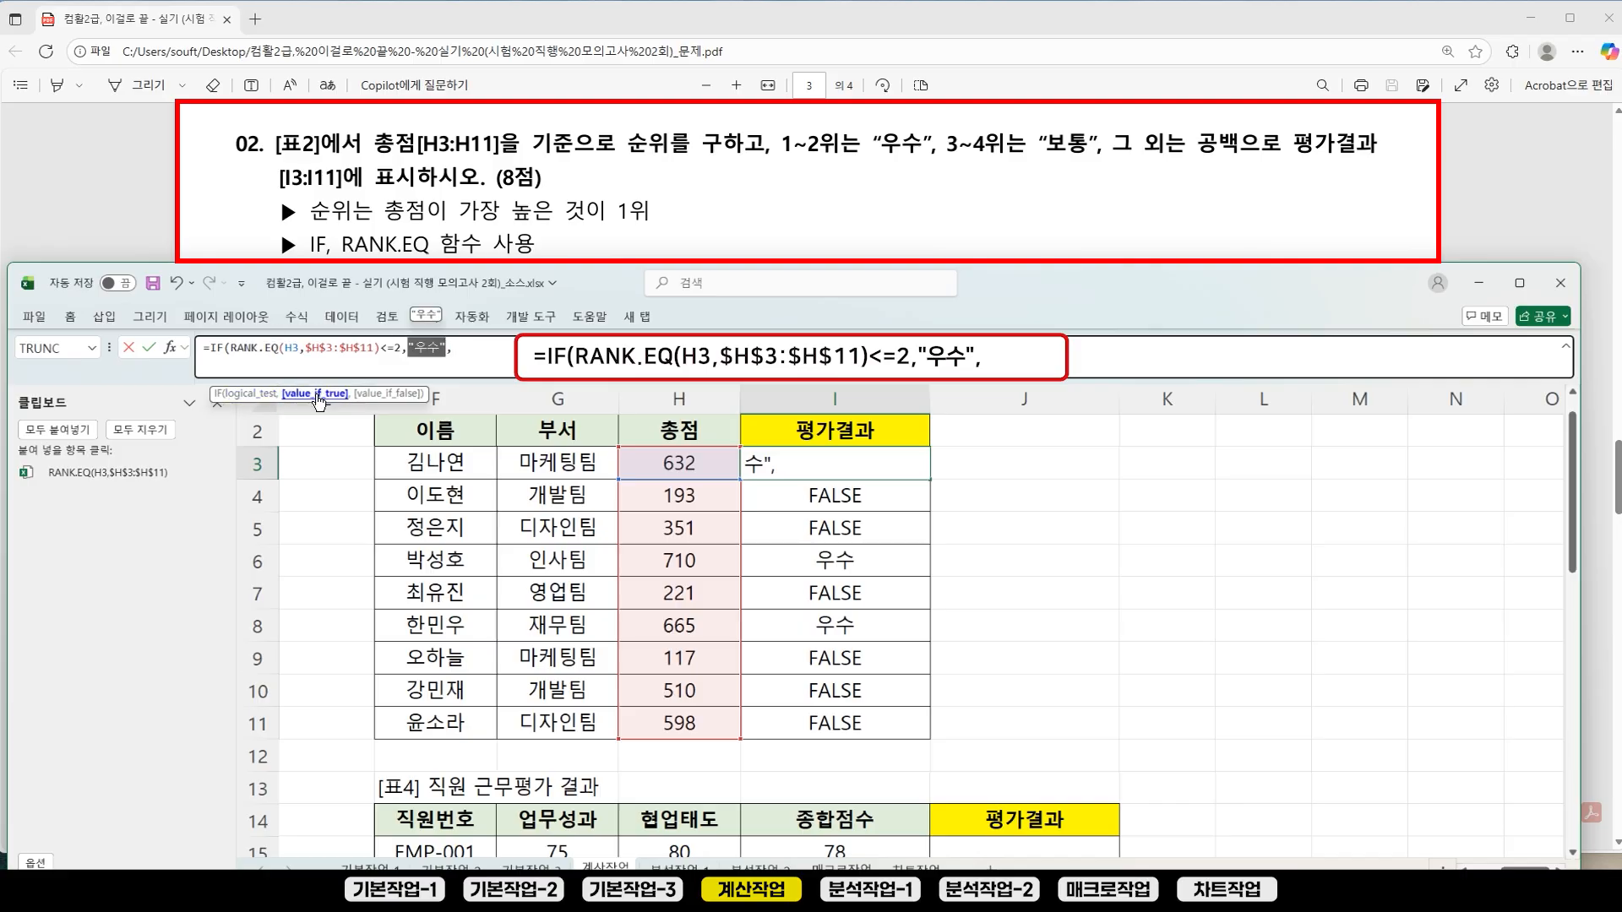
{"action": "left_click", "coordinate": [387, 395]}
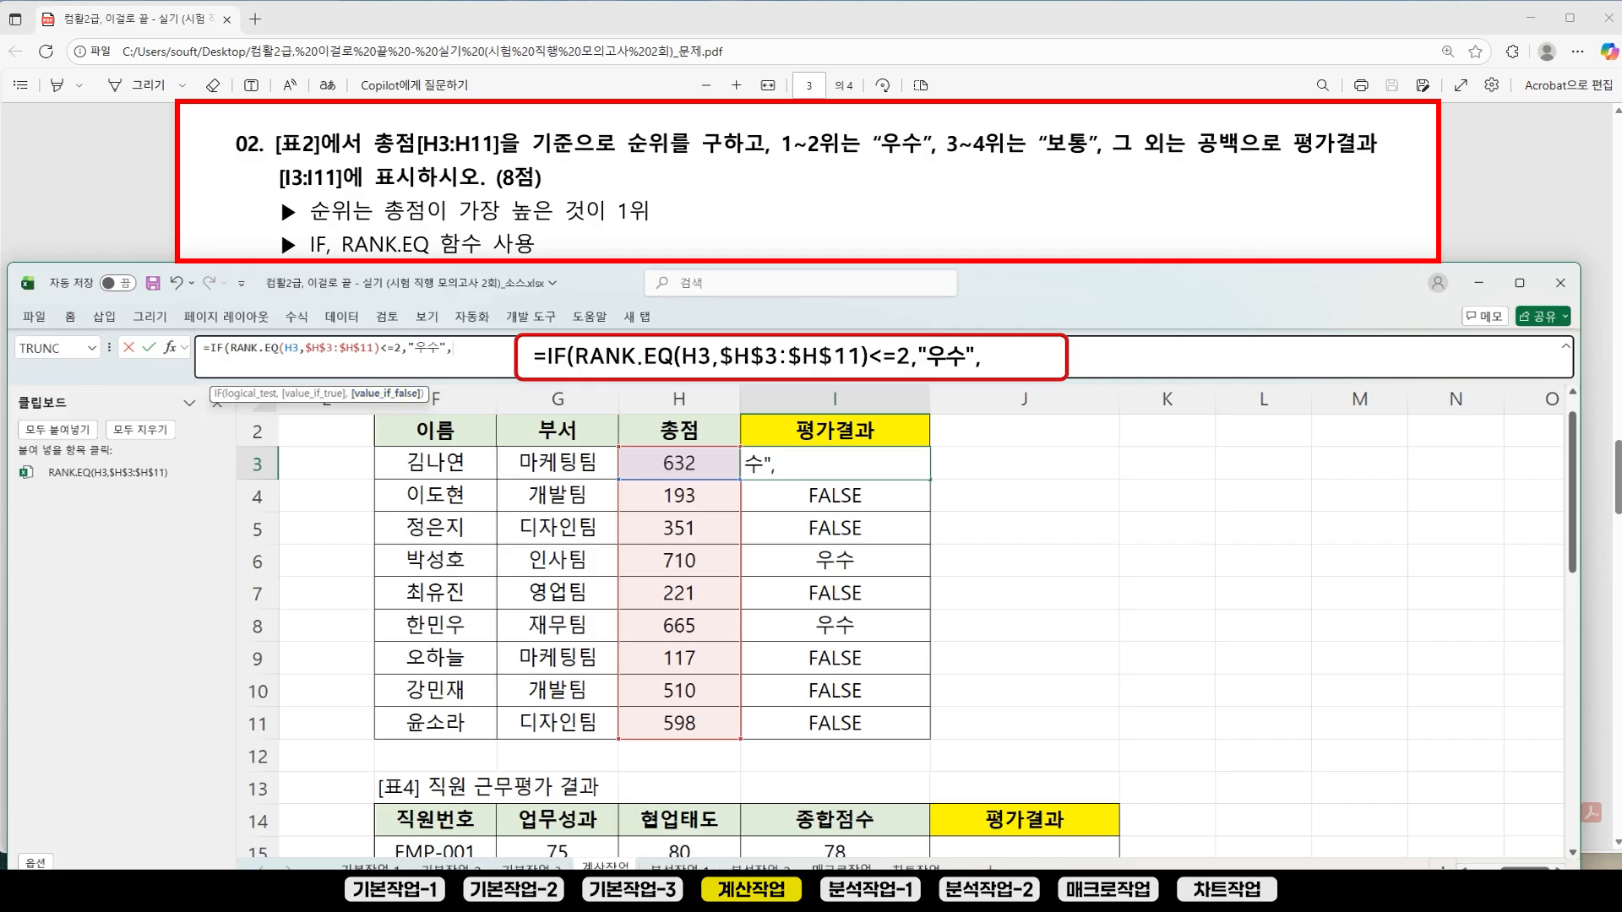
Step: Enter "보통" as the false value of I3's IF formula and fill the formula down through I11
{"action": "type", "text": "\",\"보통\")"}
{"action": "key", "text": "Return"}
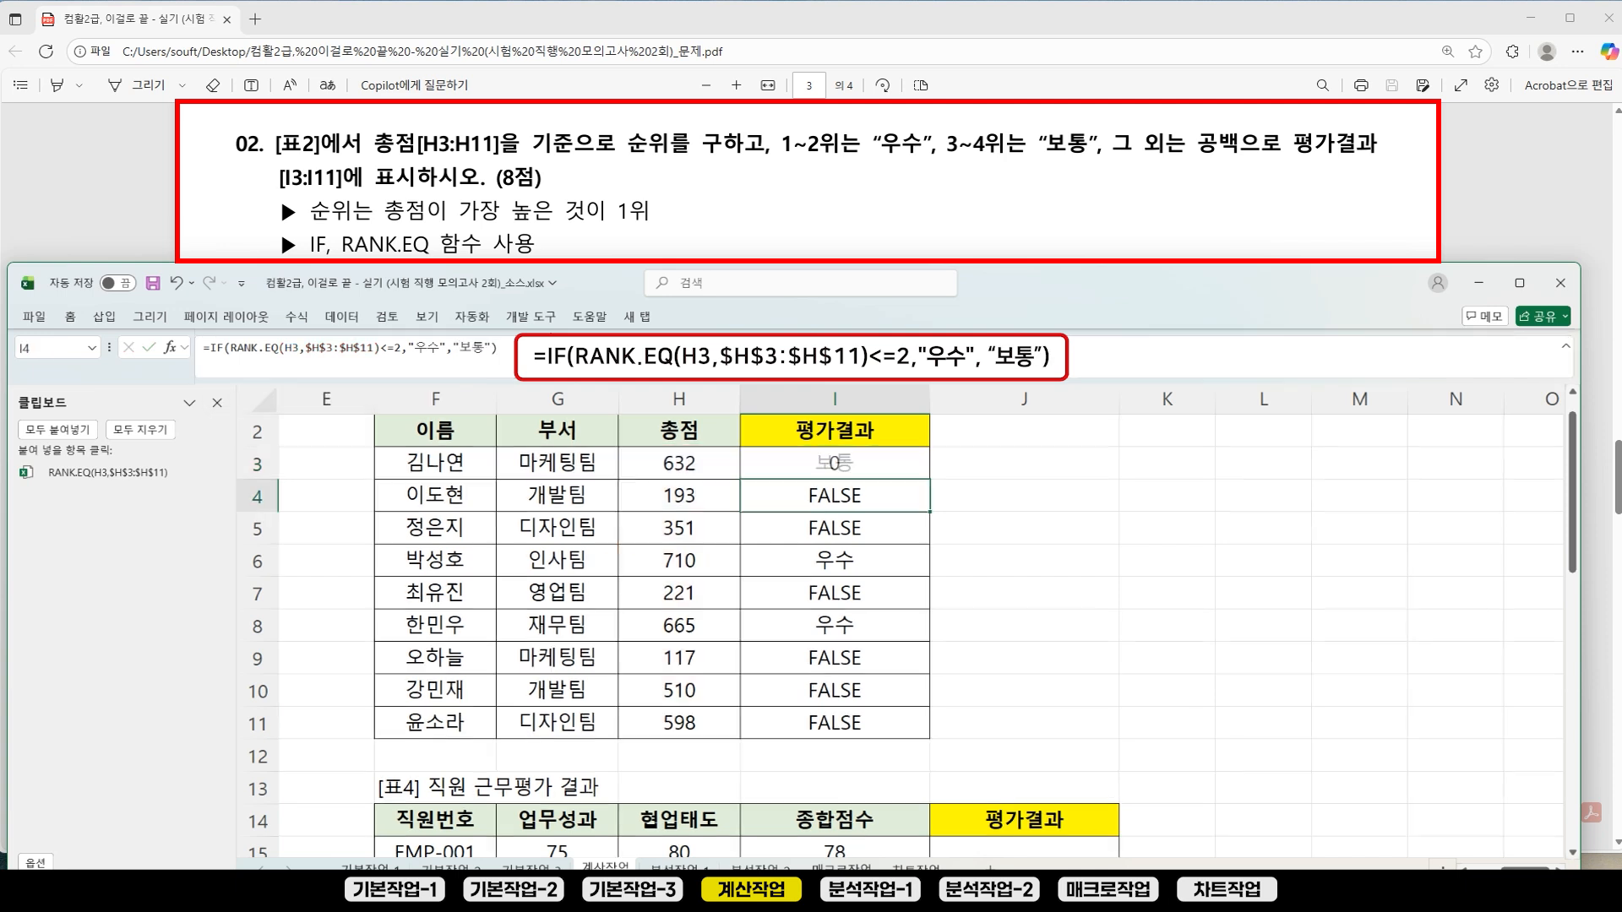
{"action": "key", "text": "Up"}
{"action": "left_click_drag", "start_coordinate": [930, 480], "coordinate": [929, 737]}
{"action": "left_click", "coordinate": [1100, 562]}
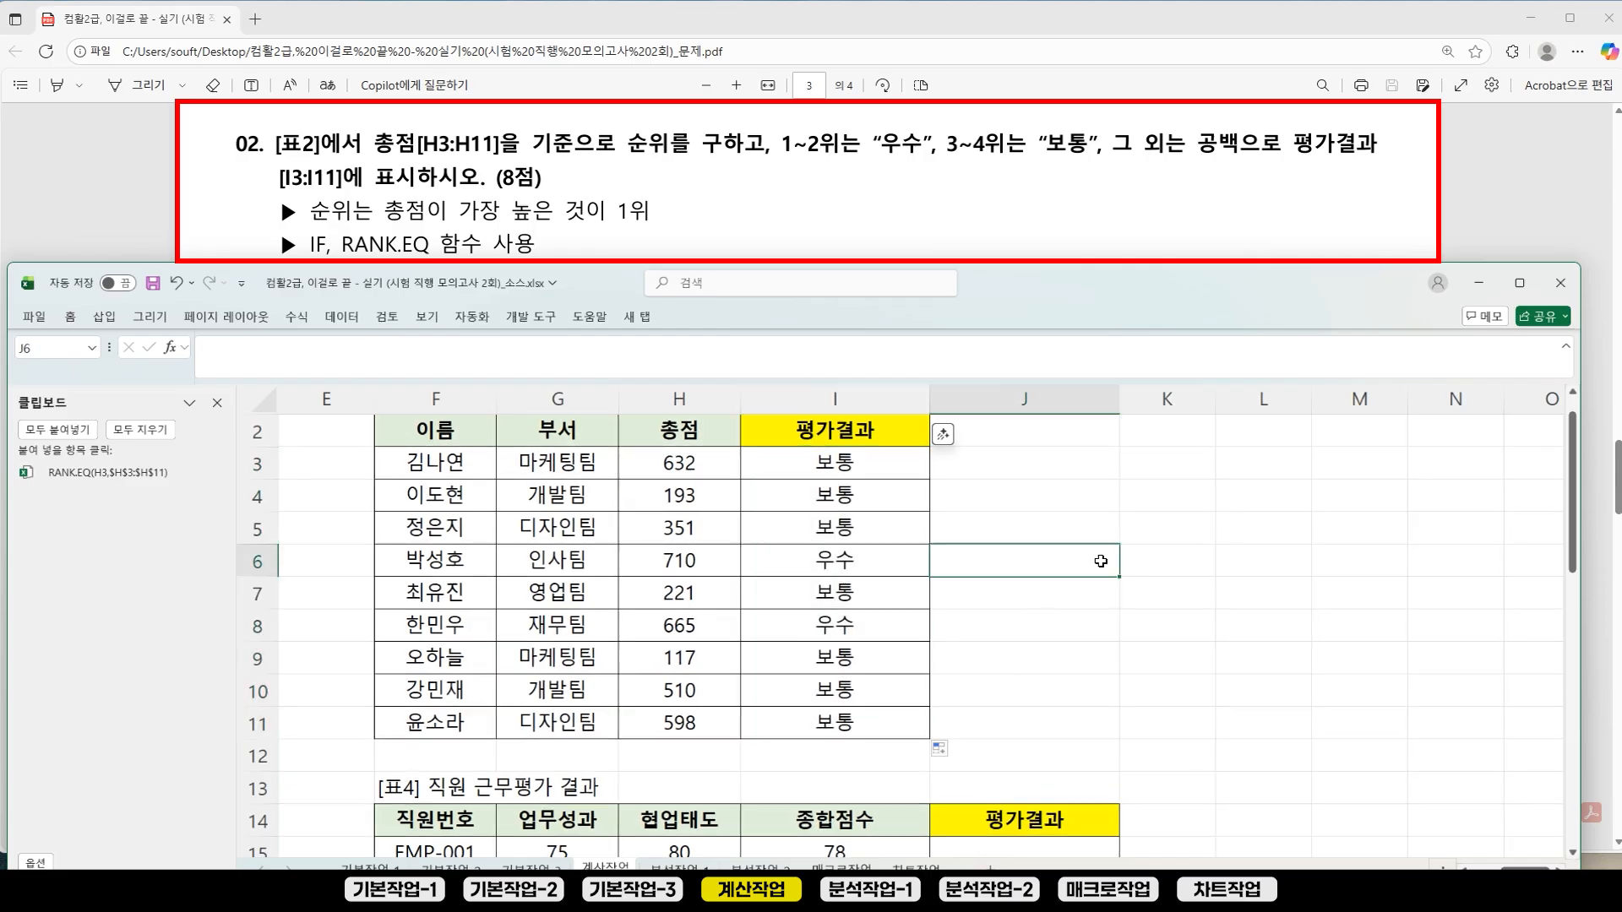
Step: Recheck question 02's 3~4위 and blank conditions, and remove the "보통" false value from I3's formula
{"action": "left_click", "coordinate": [889, 475]}
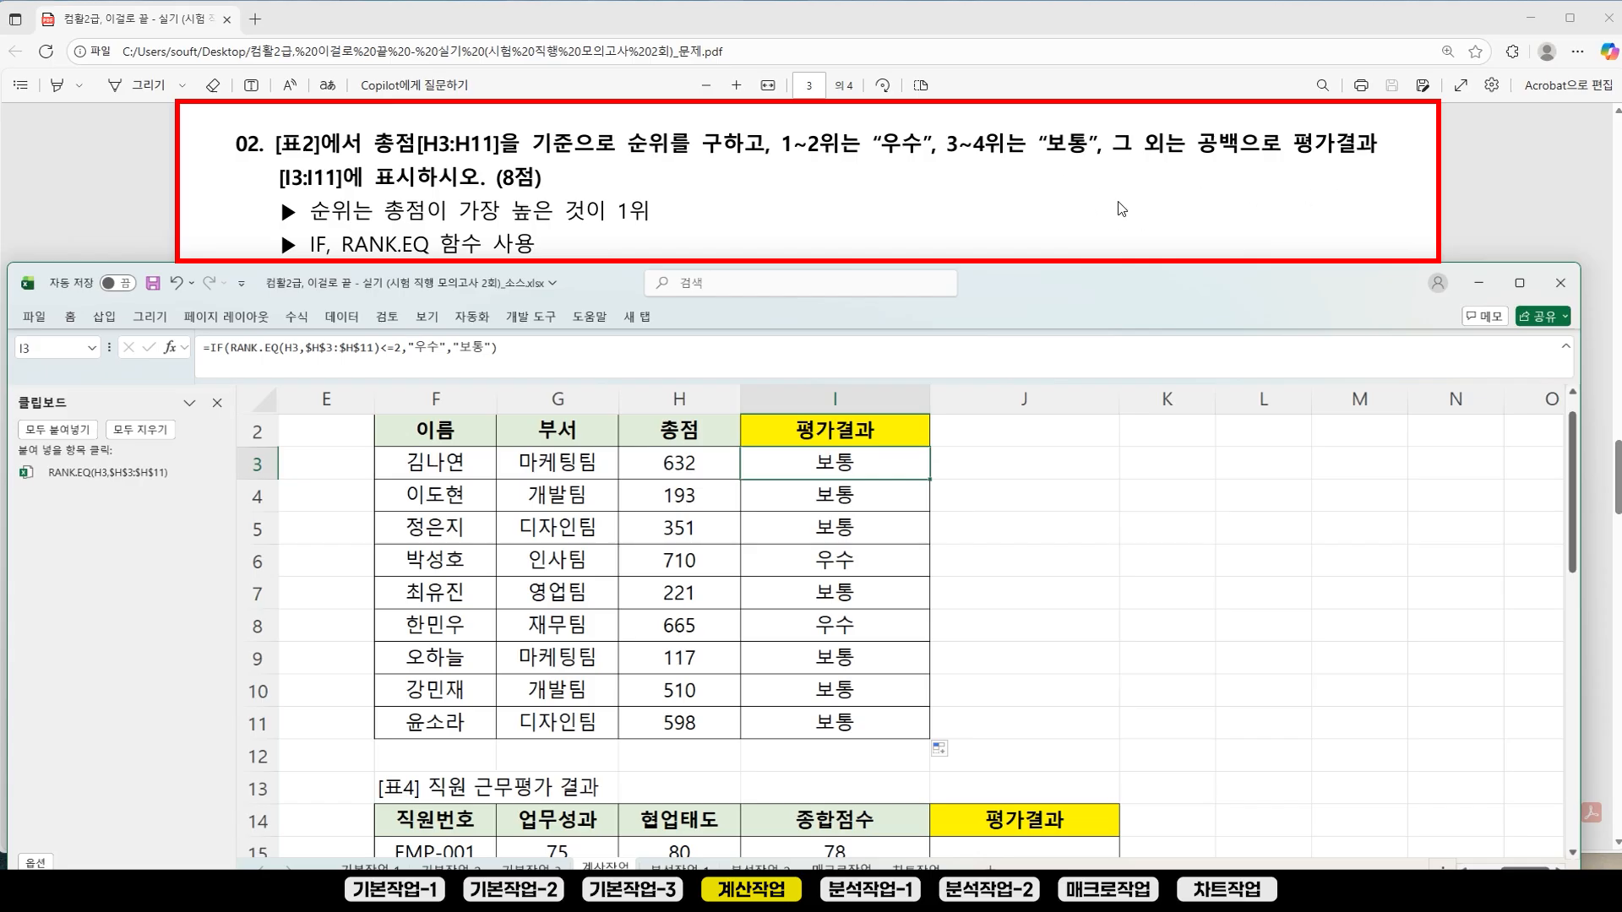
{"action": "left_click", "coordinate": [1085, 456]}
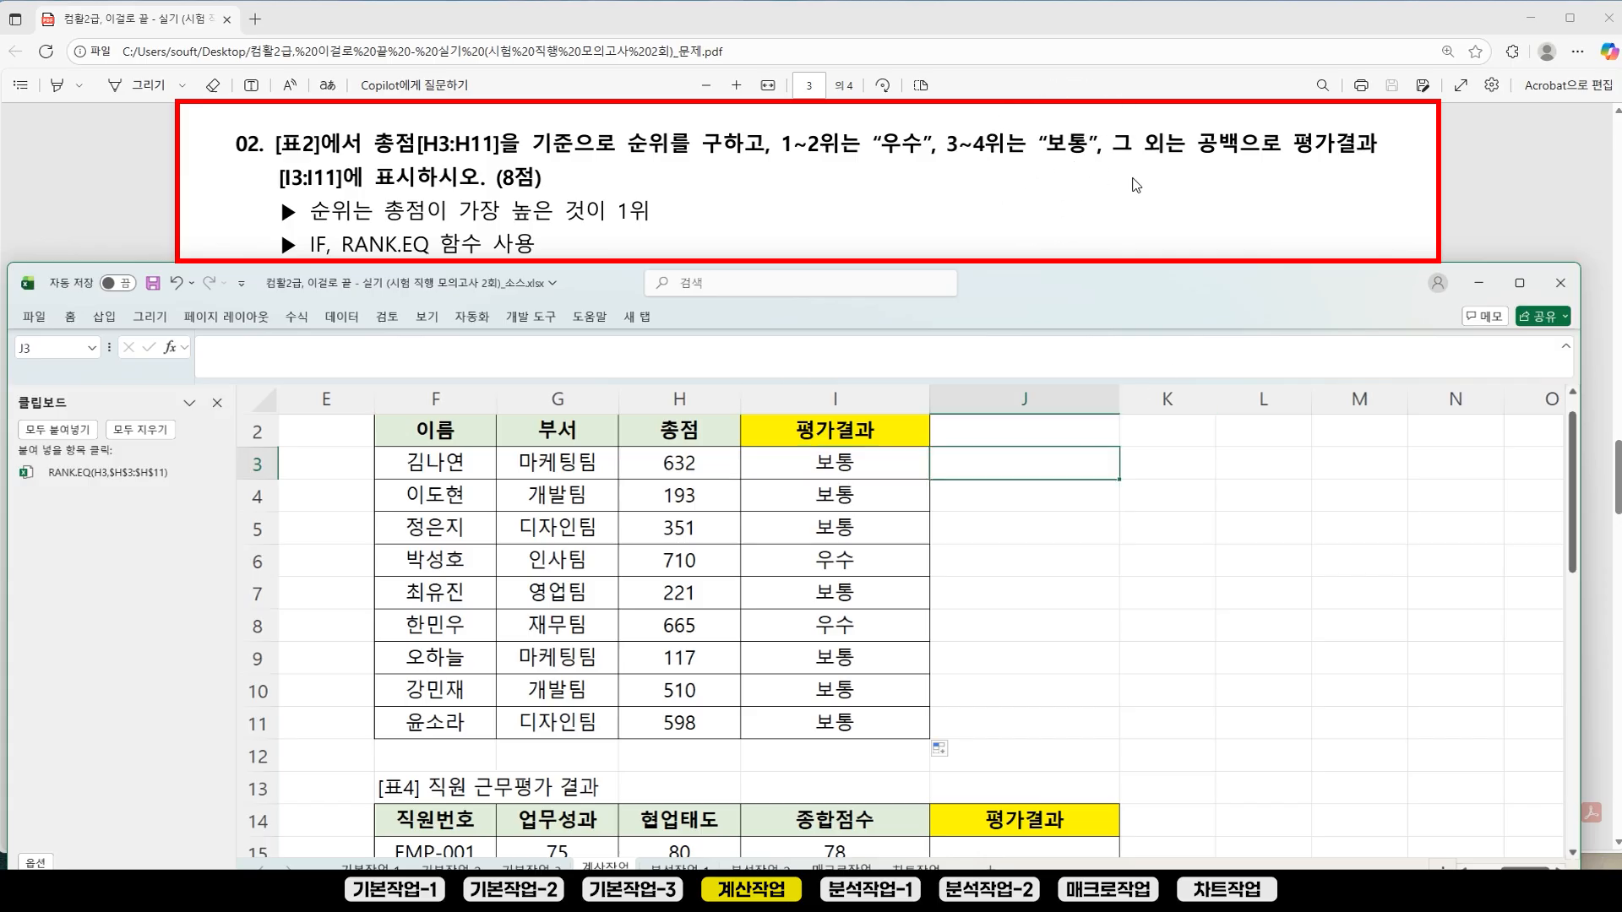
{"action": "key", "text": "ctrl"}
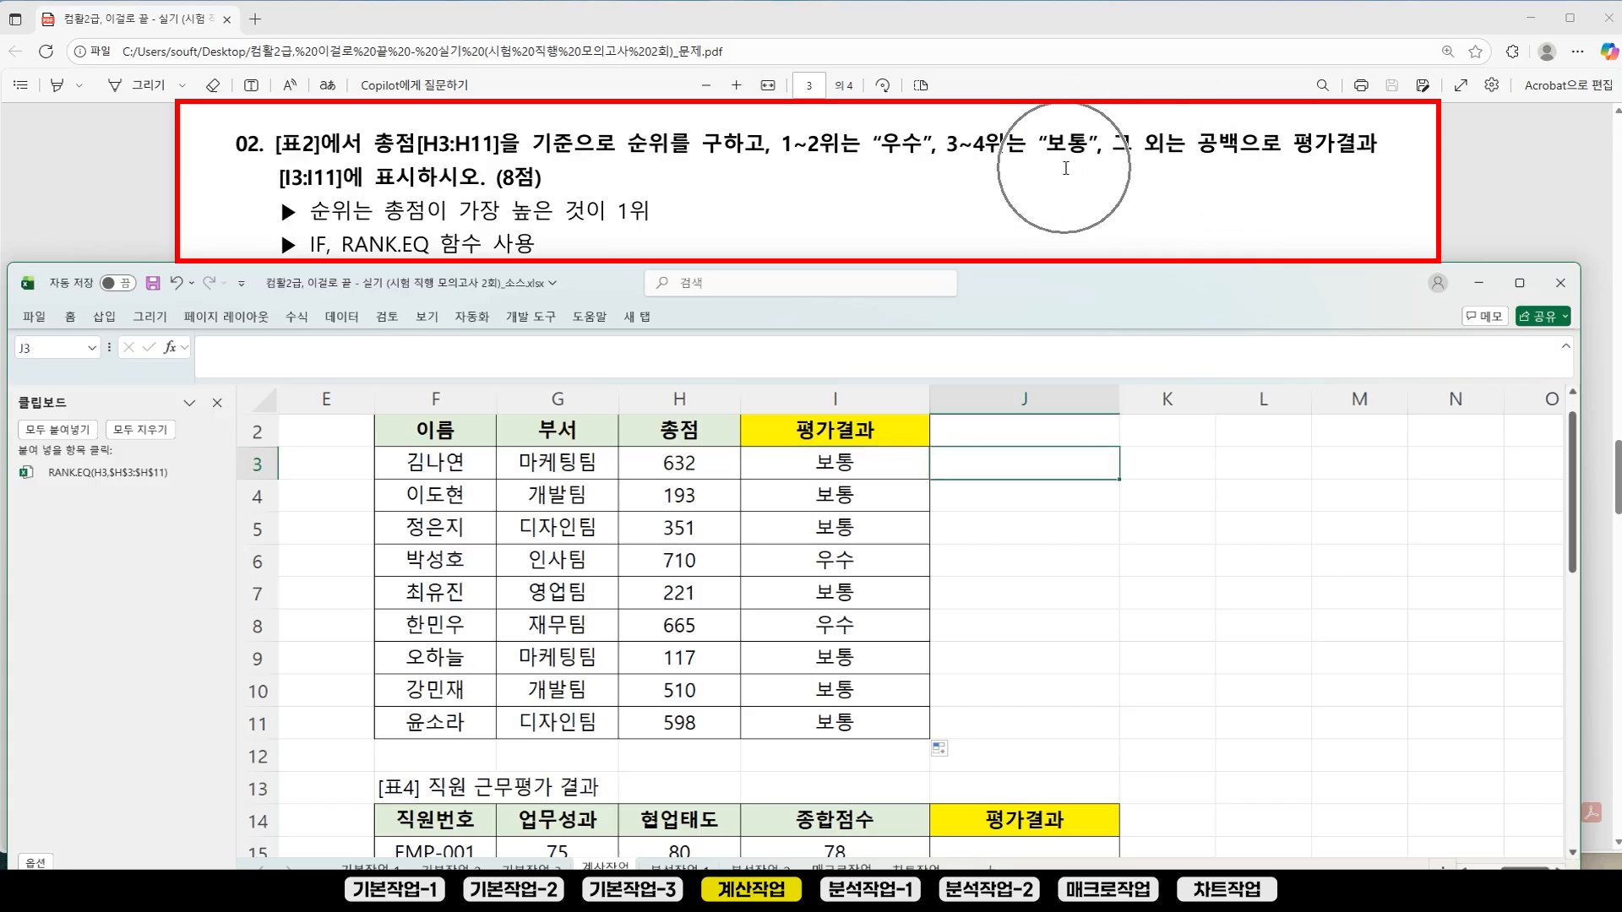
{"action": "key", "text": "ctrl"}
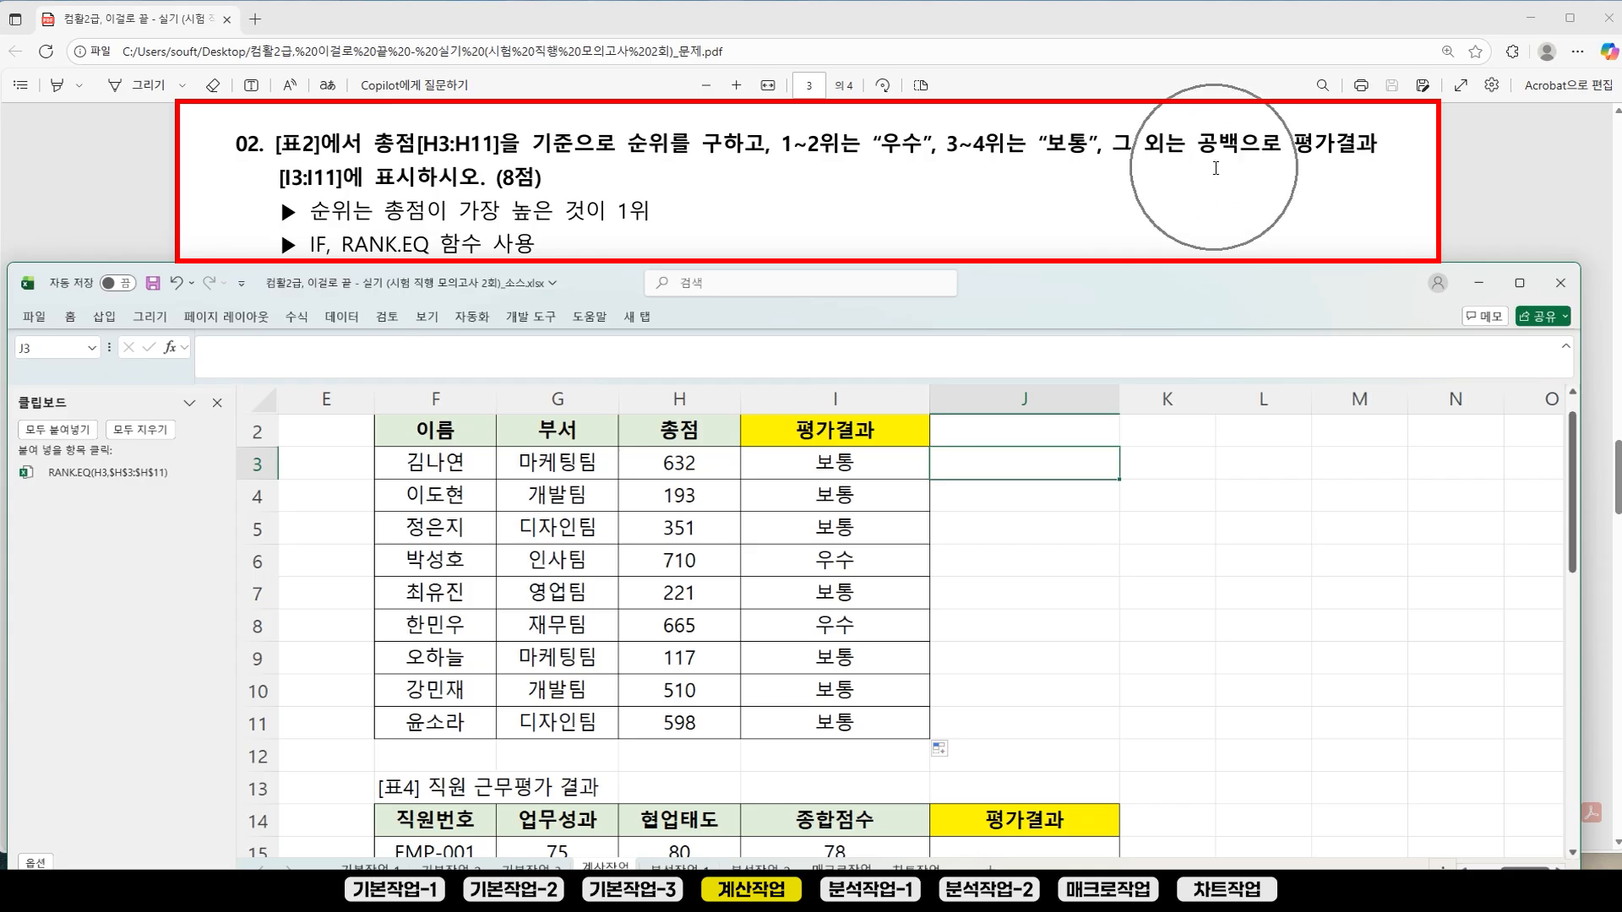
{"action": "left_click", "coordinate": [858, 457]}
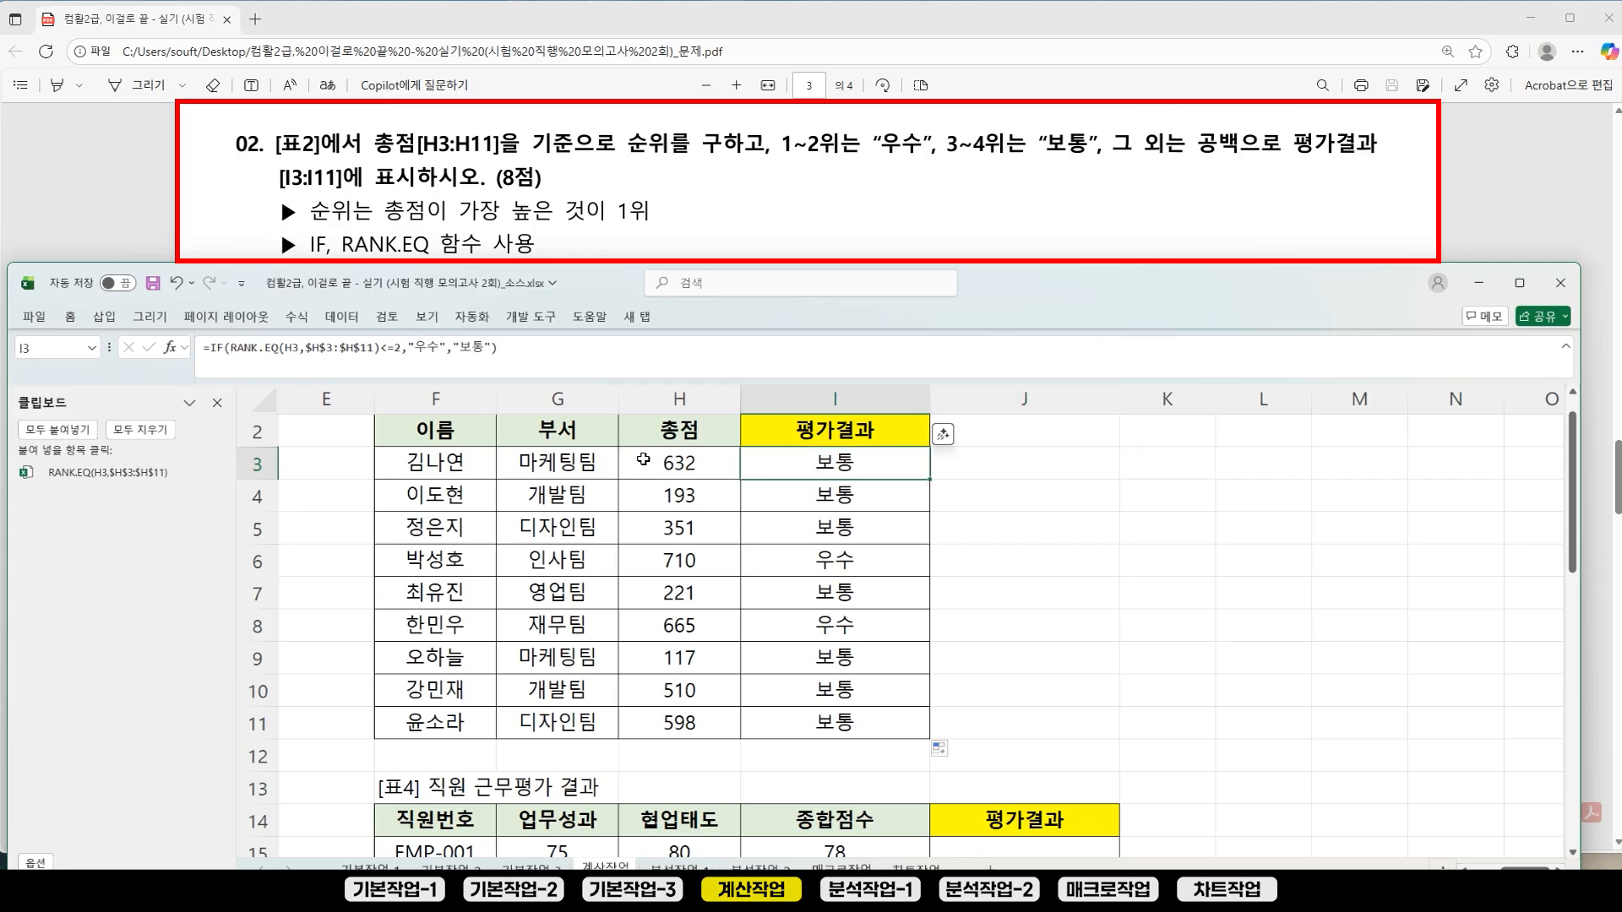
{"action": "left_click", "coordinate": [532, 355]}
{"action": "key", "text": "BackSpace"}
{"action": "key", "text": "BackSpace"}
{"action": "key", "text": "BackSpace"}
{"action": "key", "text": "BackSpace"}
{"action": "key", "text": "BackSpace"}
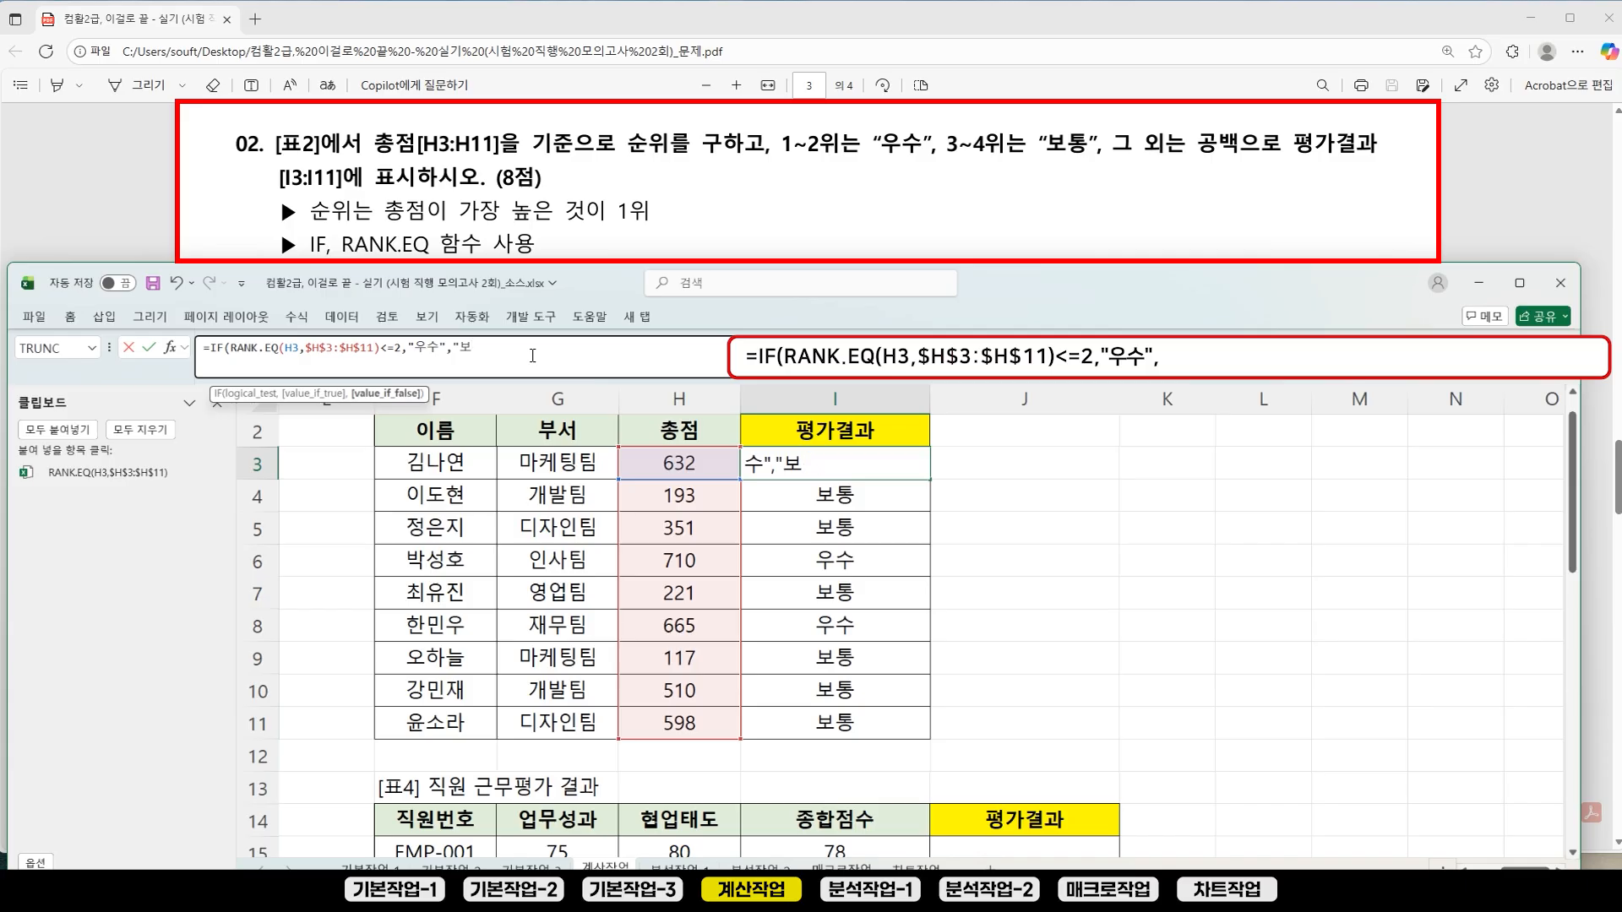
Step: Start a nested IF( function as the false value of I3's formula
{"action": "type", "text": "ㅓ"}
{"action": "key", "text": "BackSpace"}
{"action": "type", "text": "ㅑ"}
{"action": "key", "text": "BackSpace"}
{"action": "type", "text": "IF"}
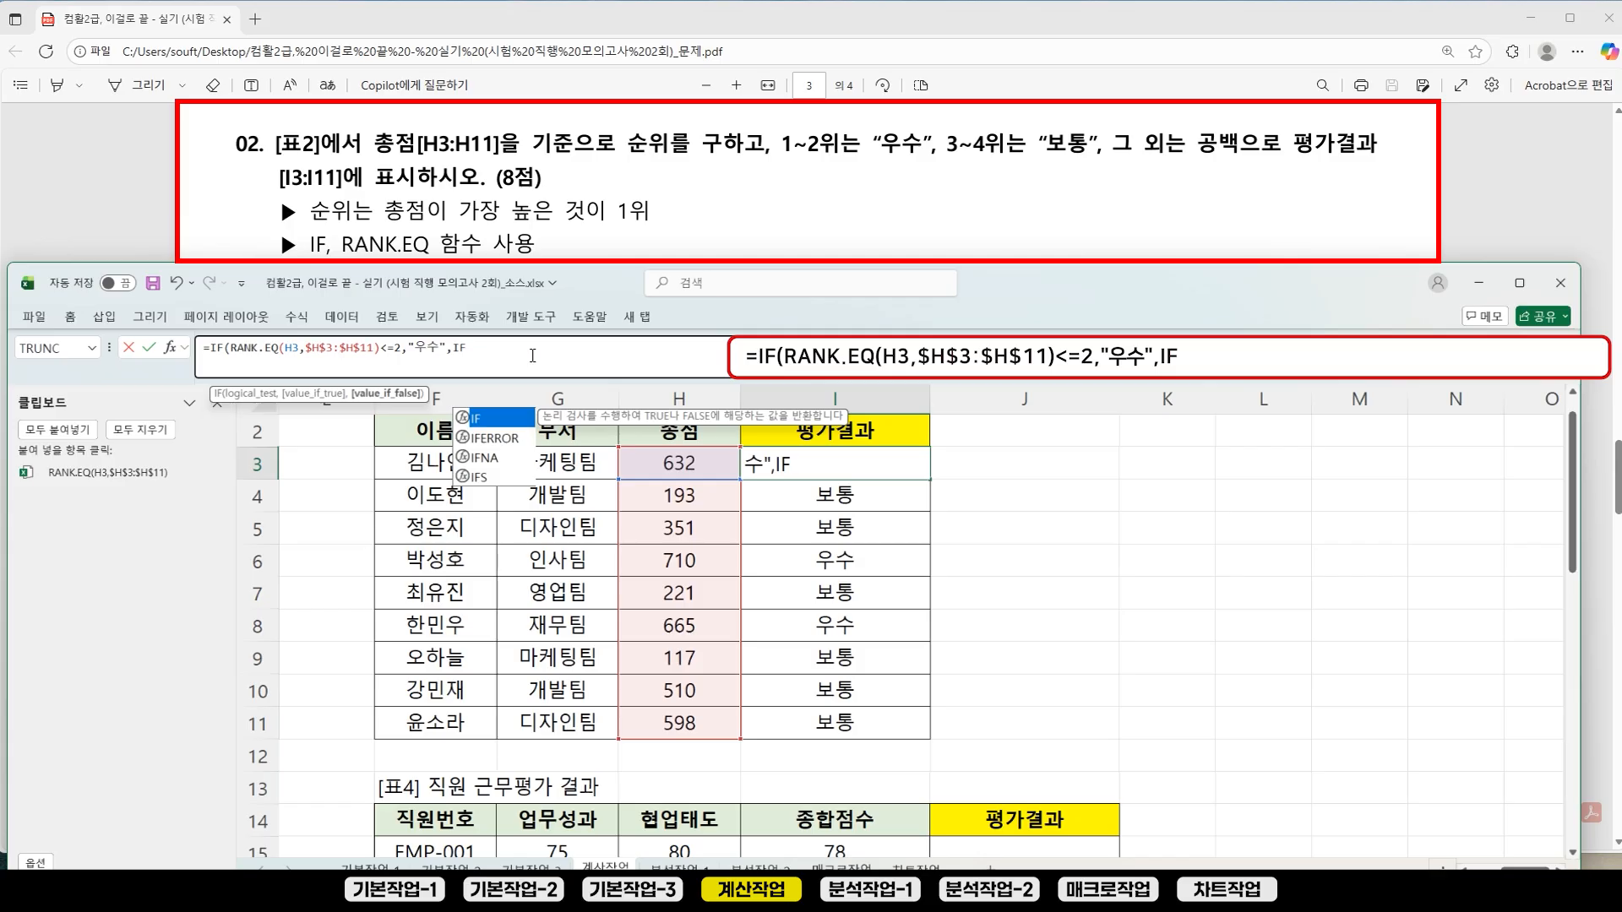
{"action": "type", "text": "("}
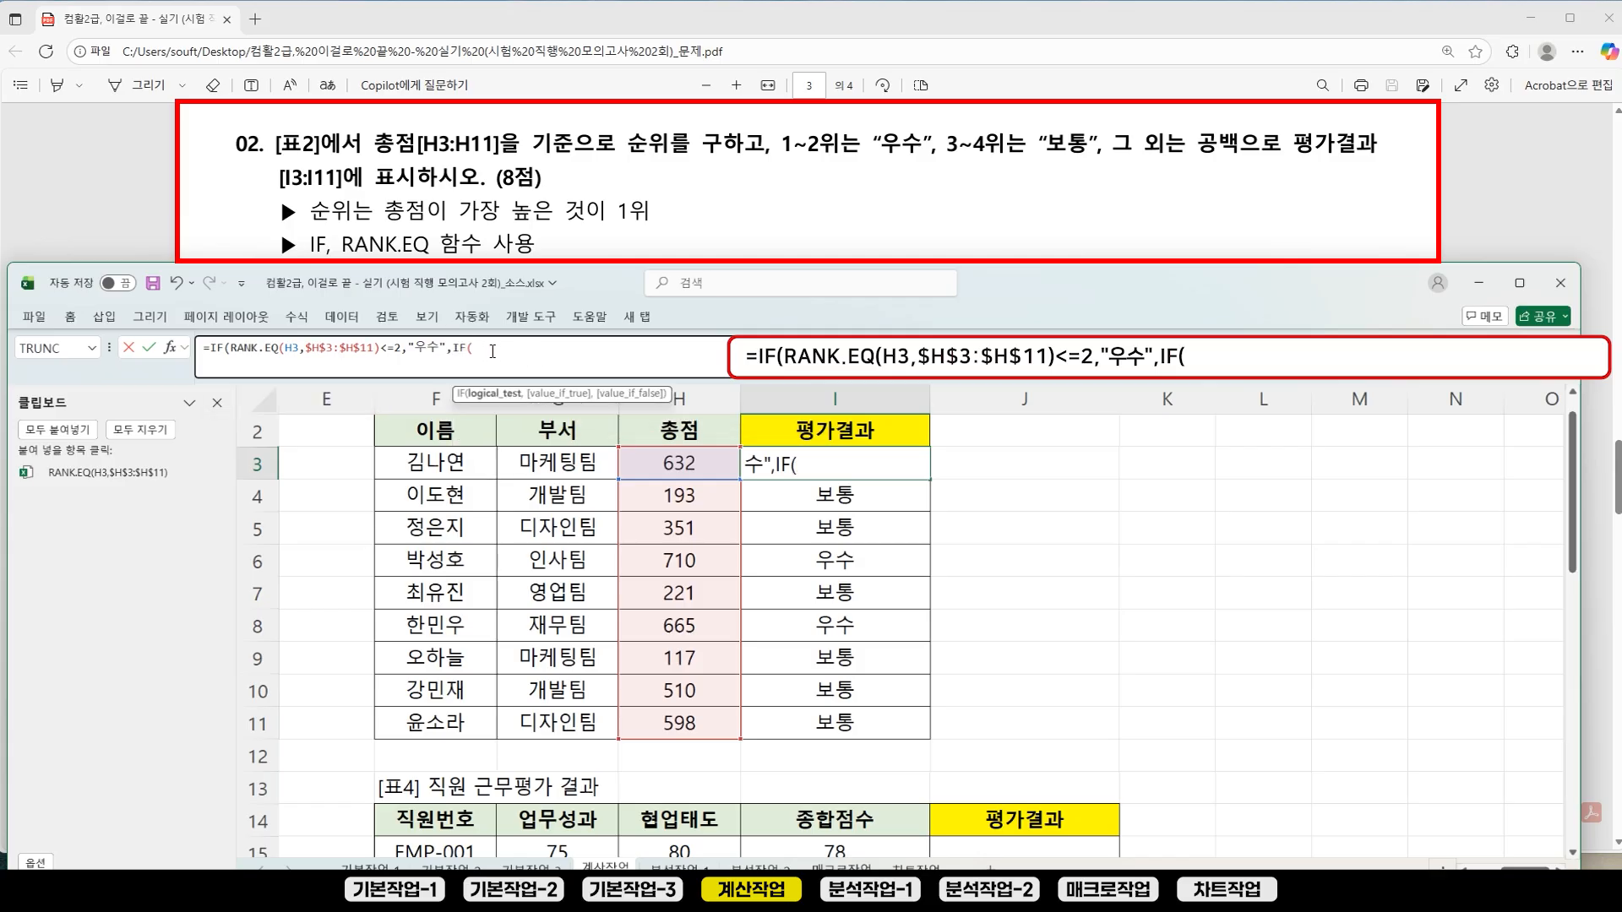
Step: Insert the copied RANK.EQ(H3,$H$3:$H$11) expression from the clipboard history into the nested IF in I3
{"action": "left_click_drag", "start_coordinate": [213, 357], "coordinate": [185, 355]}
{"action": "left_click", "coordinate": [526, 346]}
{"action": "left_click_drag", "start_coordinate": [452, 350], "coordinate": [474, 349]}
{"action": "left_click", "coordinate": [492, 352]}
{"action": "left_click", "coordinate": [80, 474]}
{"action": "left_click_drag", "start_coordinate": [473, 348], "coordinate": [636, 352]}
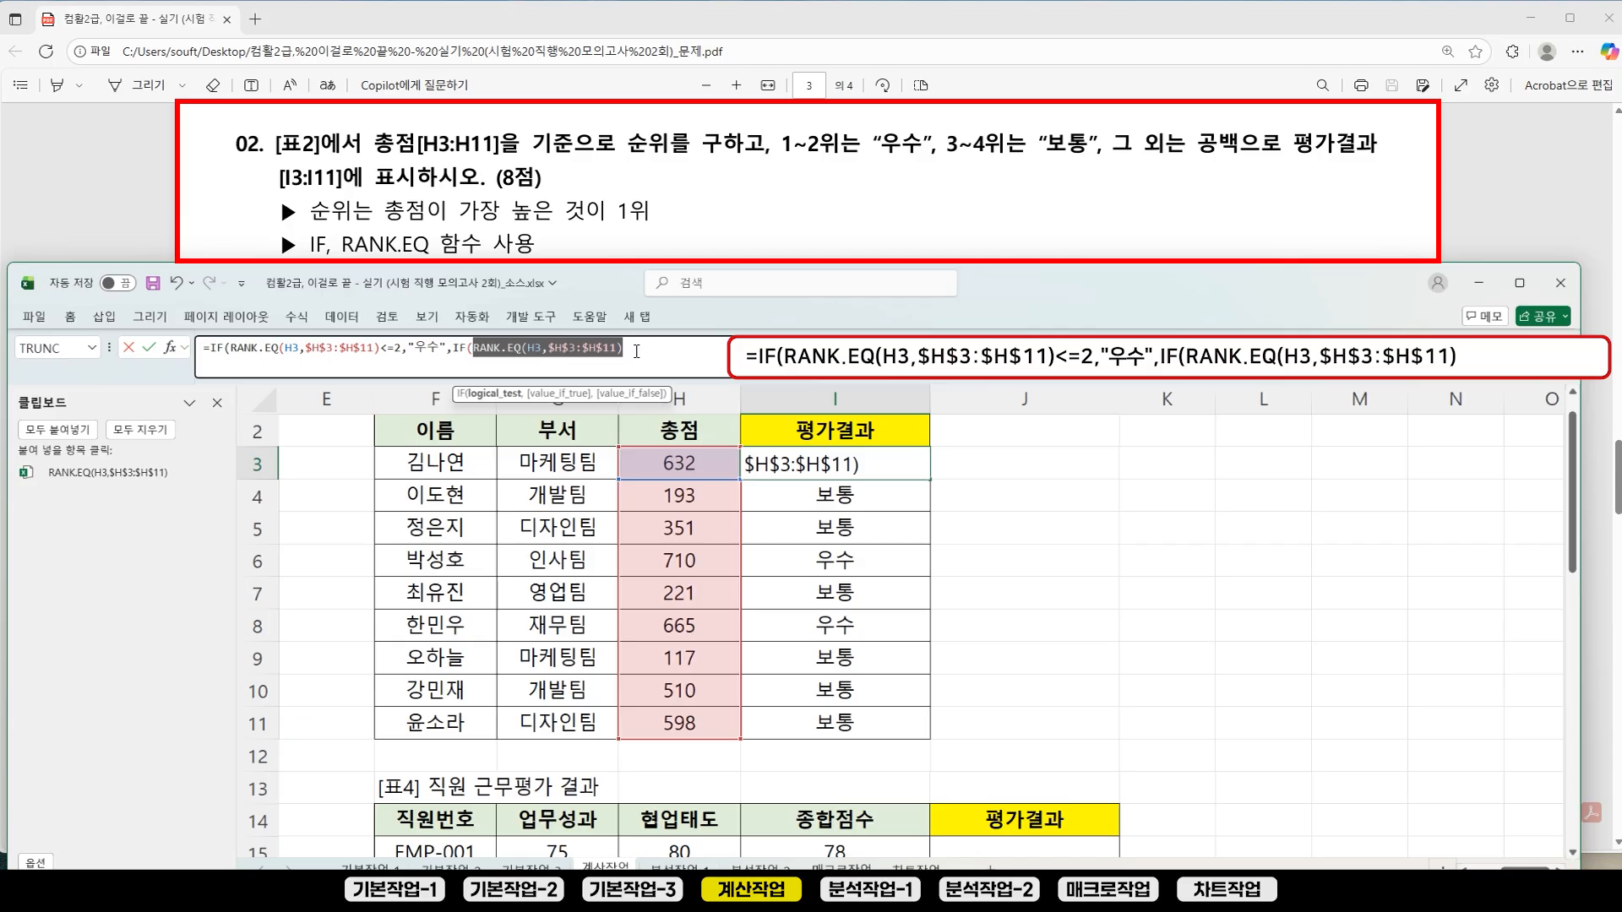
Step: Complete the nested IF's logical test with <=4 and compare it with the outer <=2 condition
{"action": "left_click", "coordinate": [676, 353]}
{"action": "type", "text": "<="}
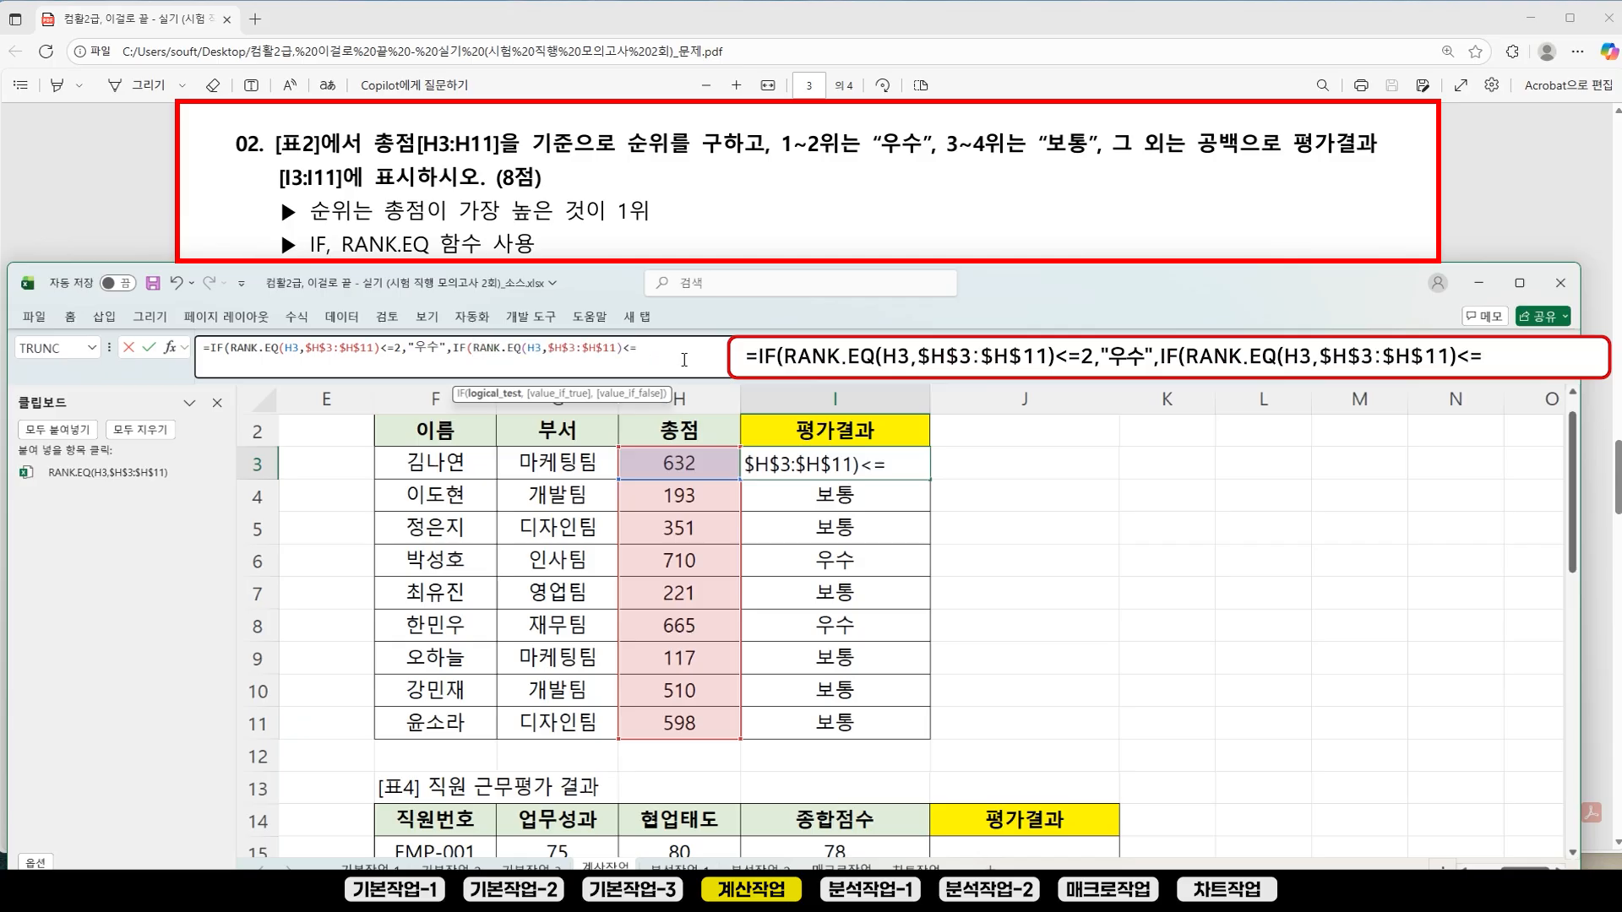
{"action": "type", "text": "4"}
{"action": "left_click_drag", "start_coordinate": [381, 350], "coordinate": [426, 355]}
{"action": "left_click_drag", "start_coordinate": [624, 350], "coordinate": [670, 351]}
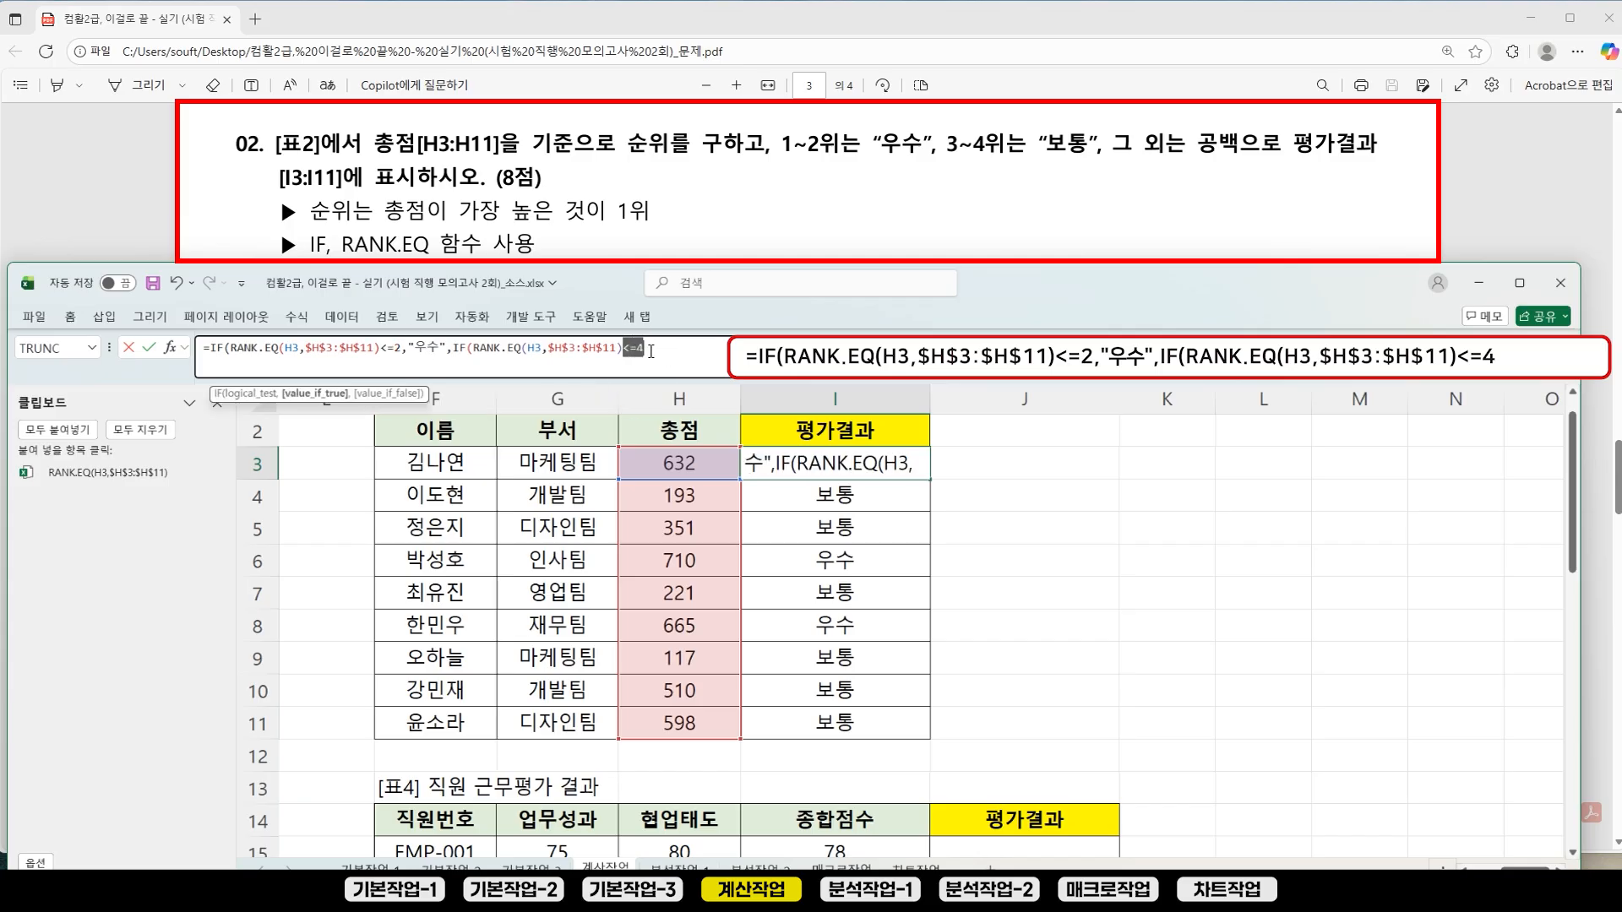
{"action": "left_click", "coordinate": [670, 351]}
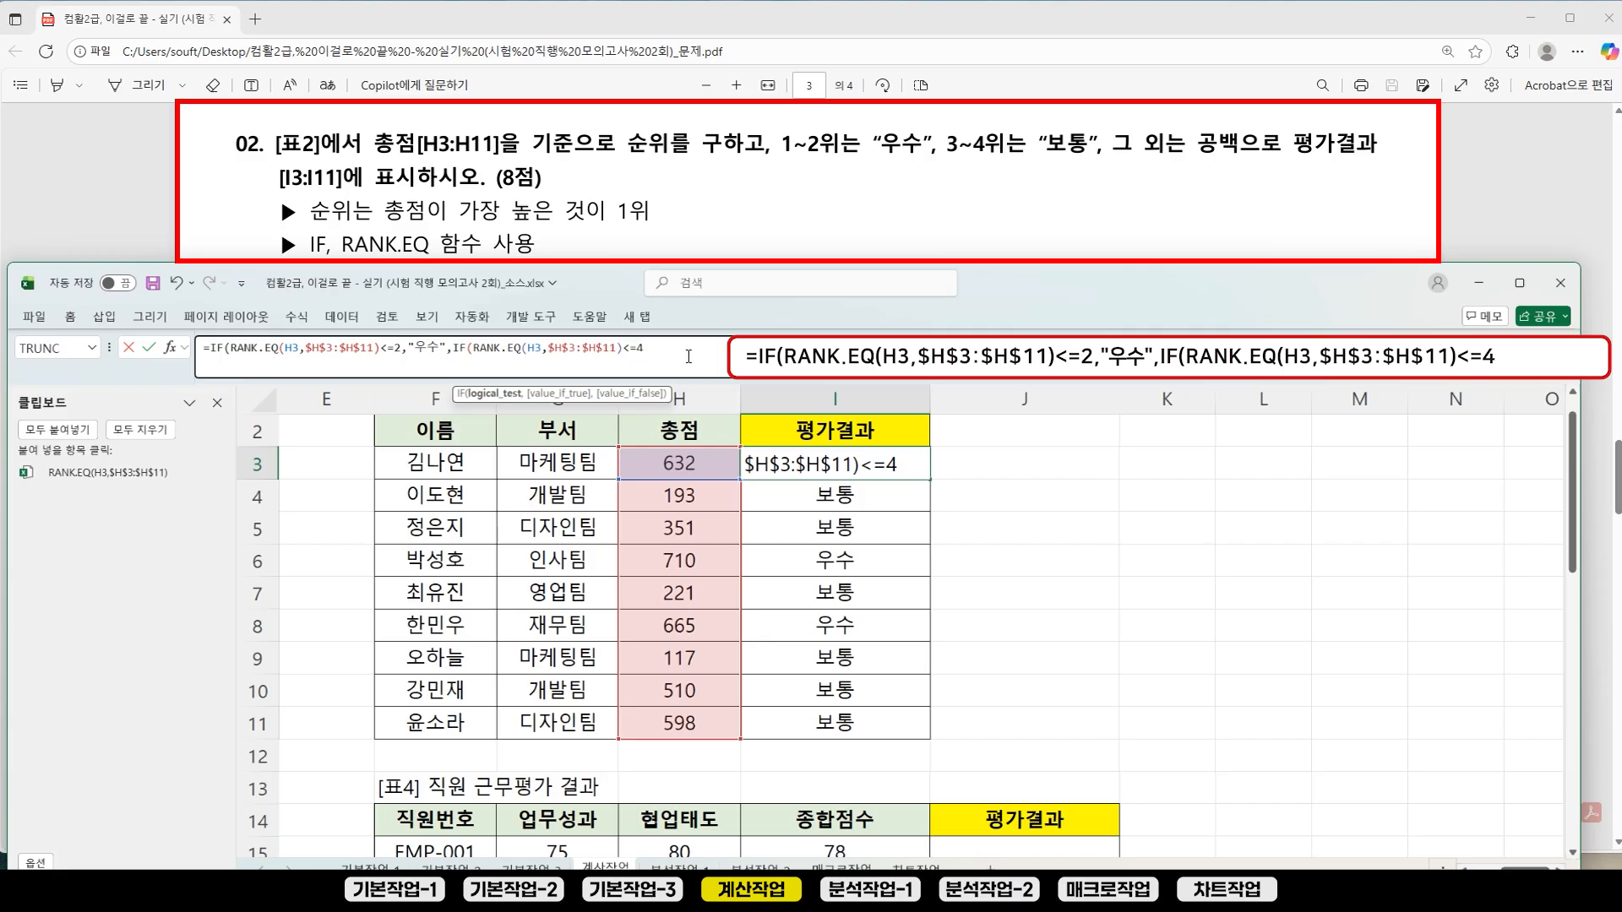
Step: Add "보통" as the true value and an empty text "" as the false value of the nested IF
{"action": "type", "text": ","}
{"action": "type", "text": "\"보통"}
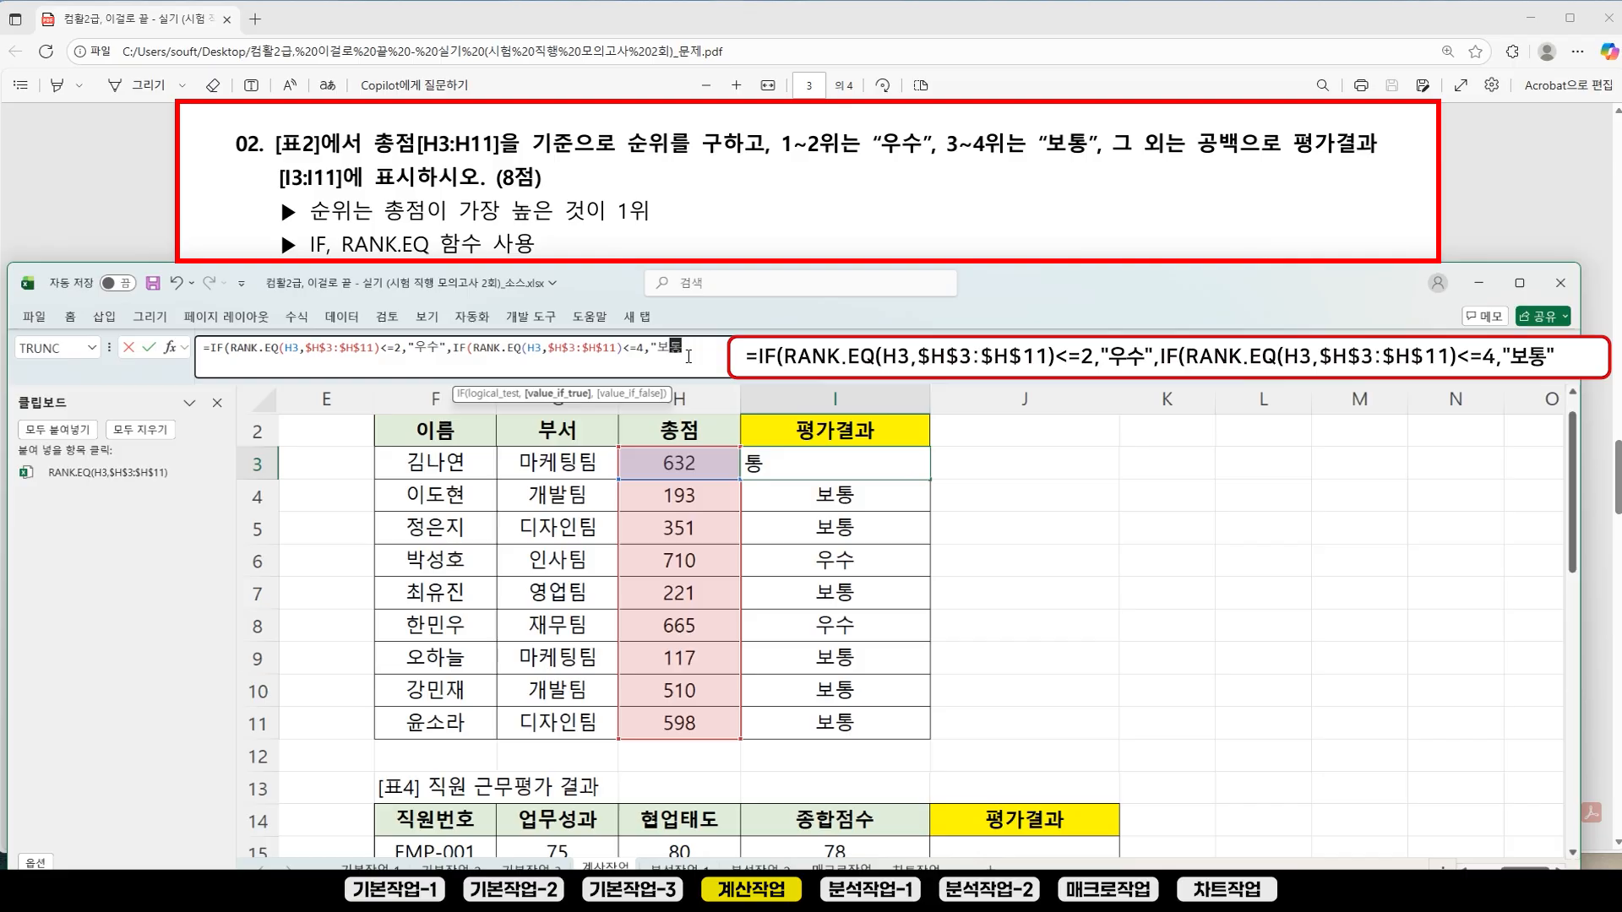
{"action": "type", "text": "\","}
{"action": "type", "text": "\""}
Step: Check the logical test and value arguments of both the outer and the nested IF in I3's formula
{"action": "left_click", "coordinate": [221, 348]}
{"action": "left_click", "coordinate": [250, 395]}
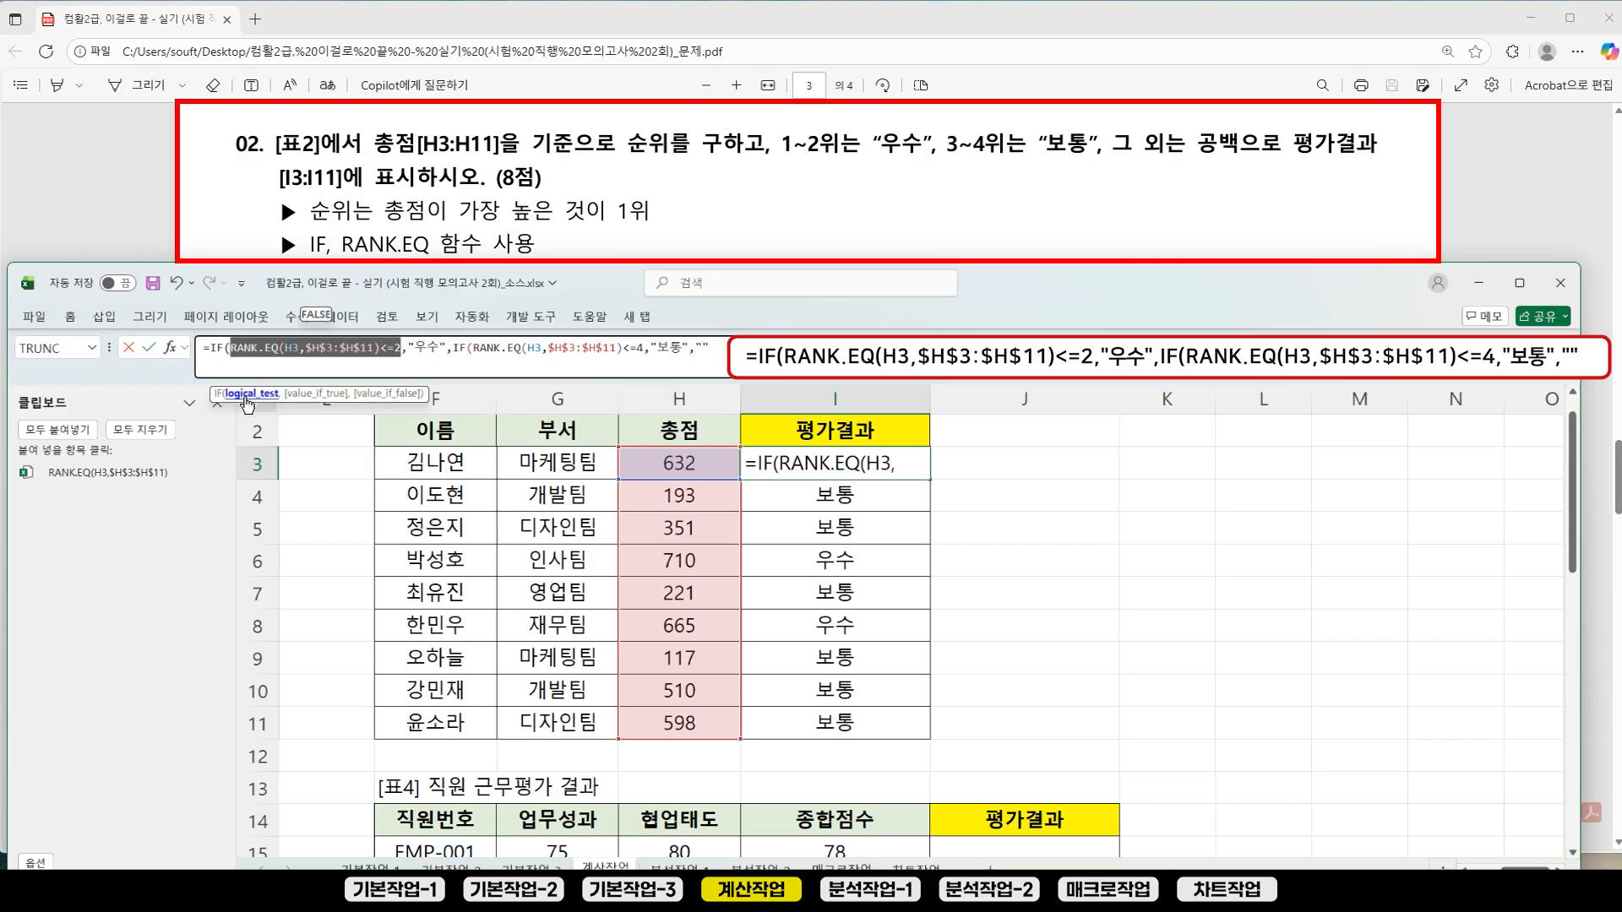
{"action": "left_click", "coordinate": [306, 393]}
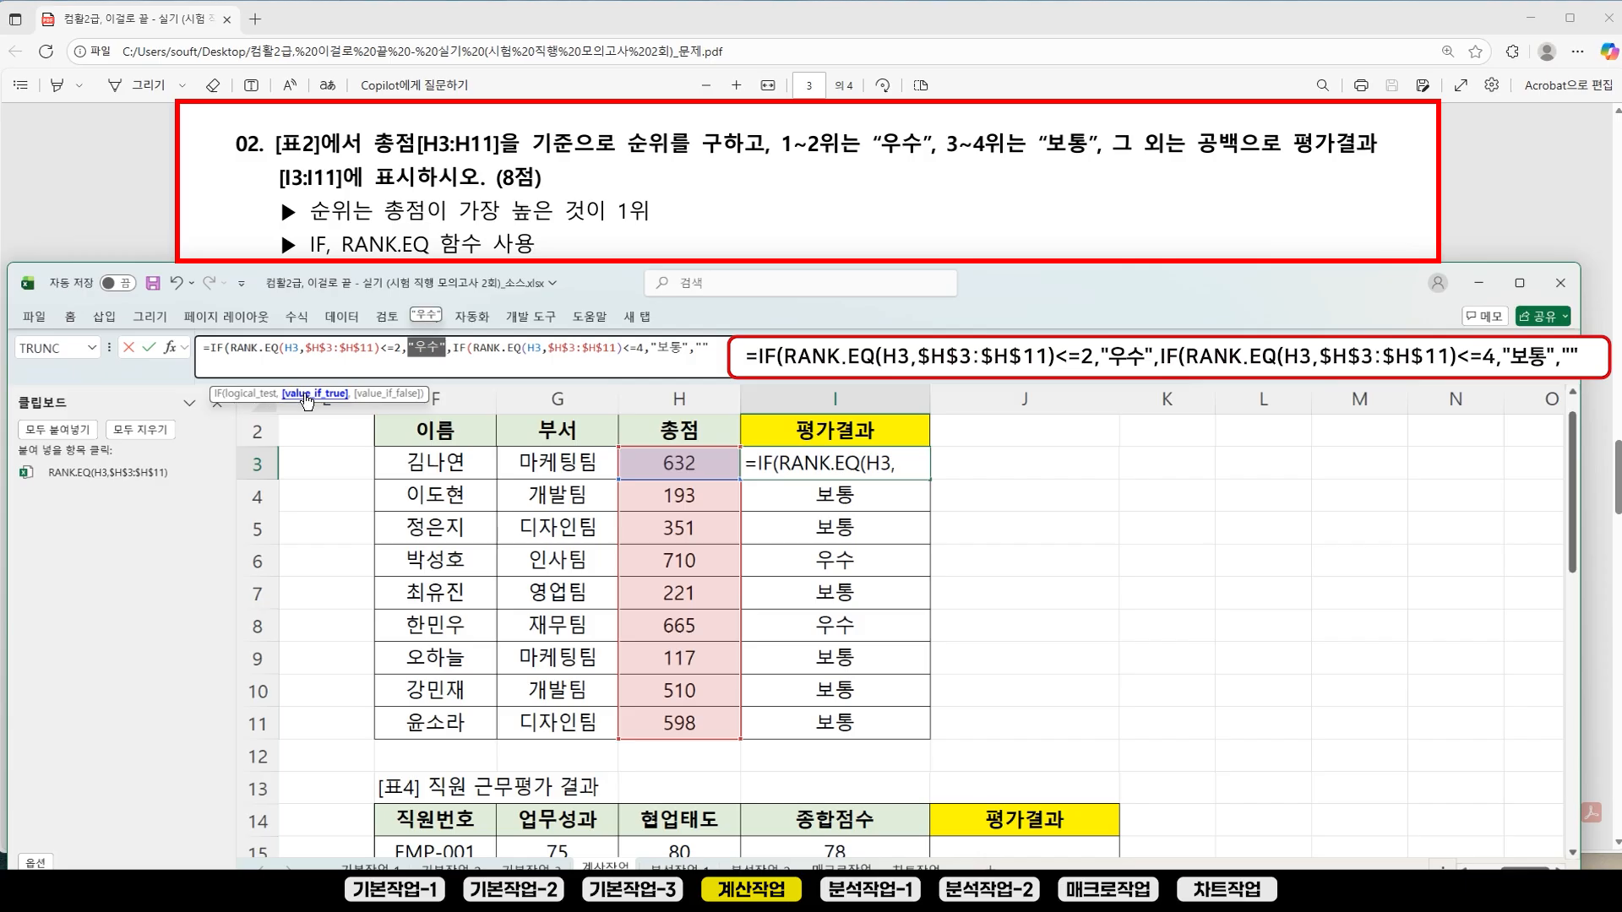
{"action": "left_click", "coordinate": [495, 348]}
{"action": "left_click", "coordinate": [480, 395]}
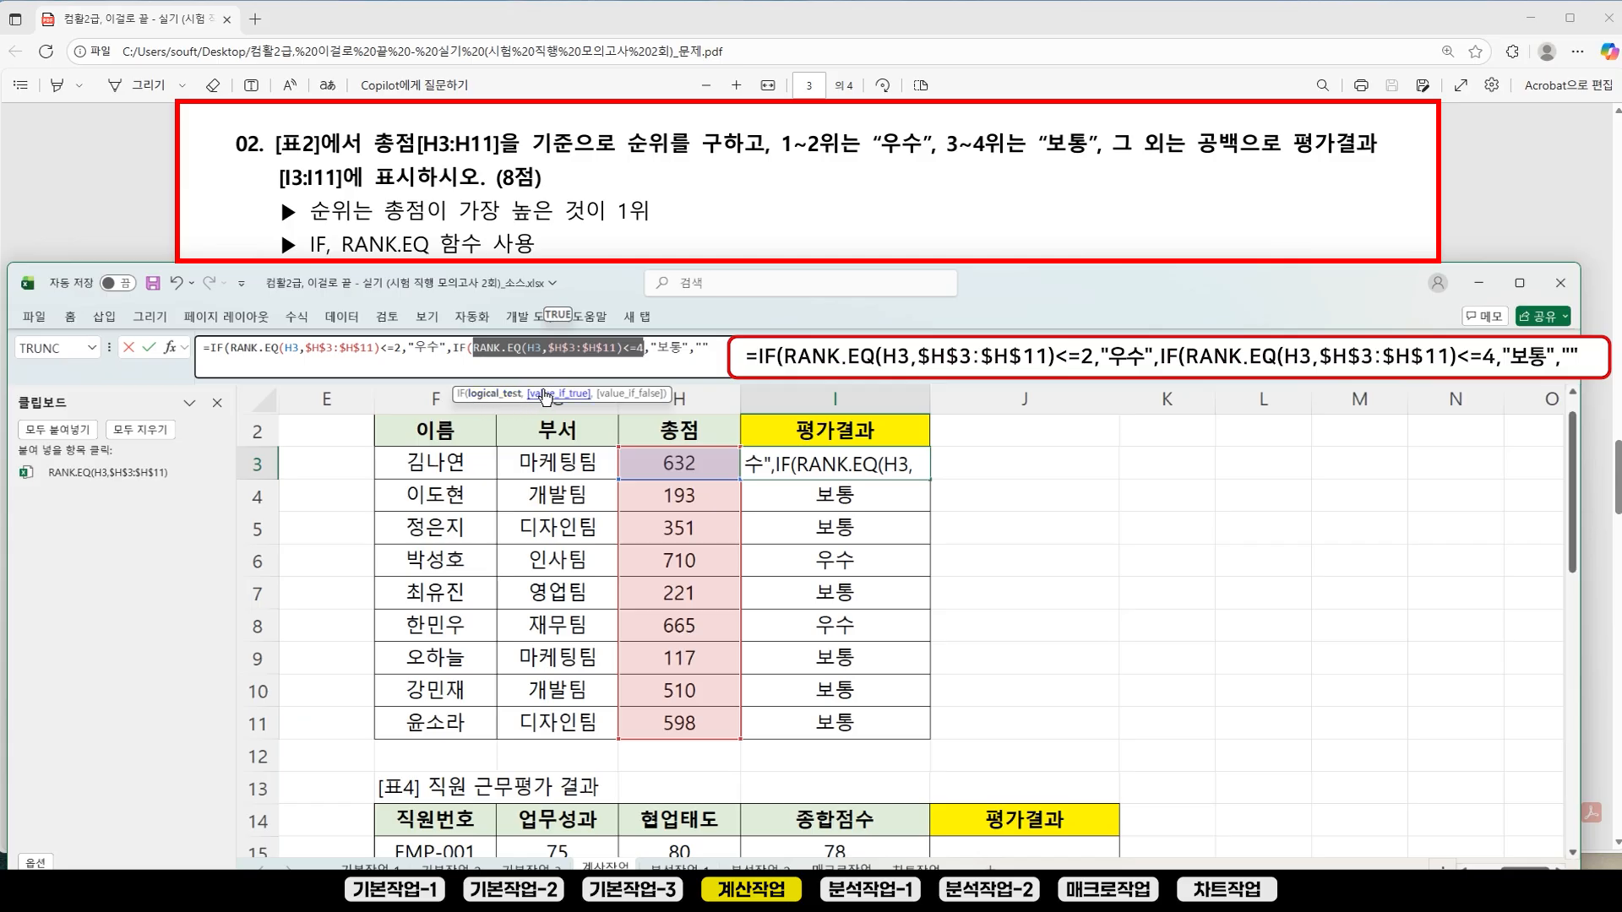
{"action": "left_click", "coordinate": [547, 395]}
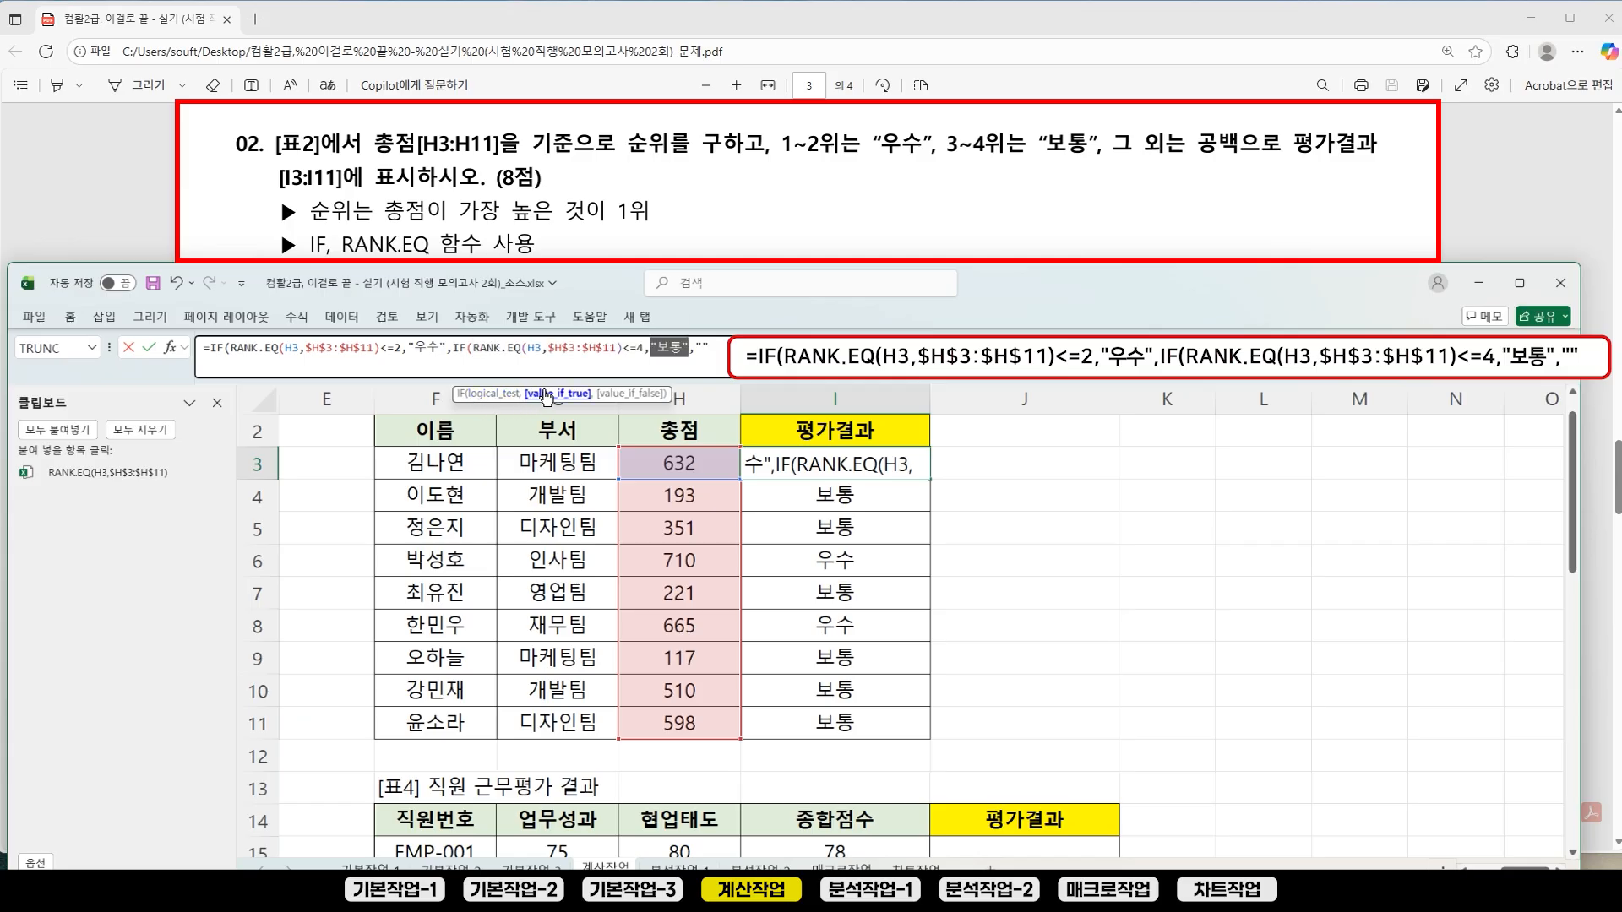
{"action": "left_click", "coordinate": [632, 394]}
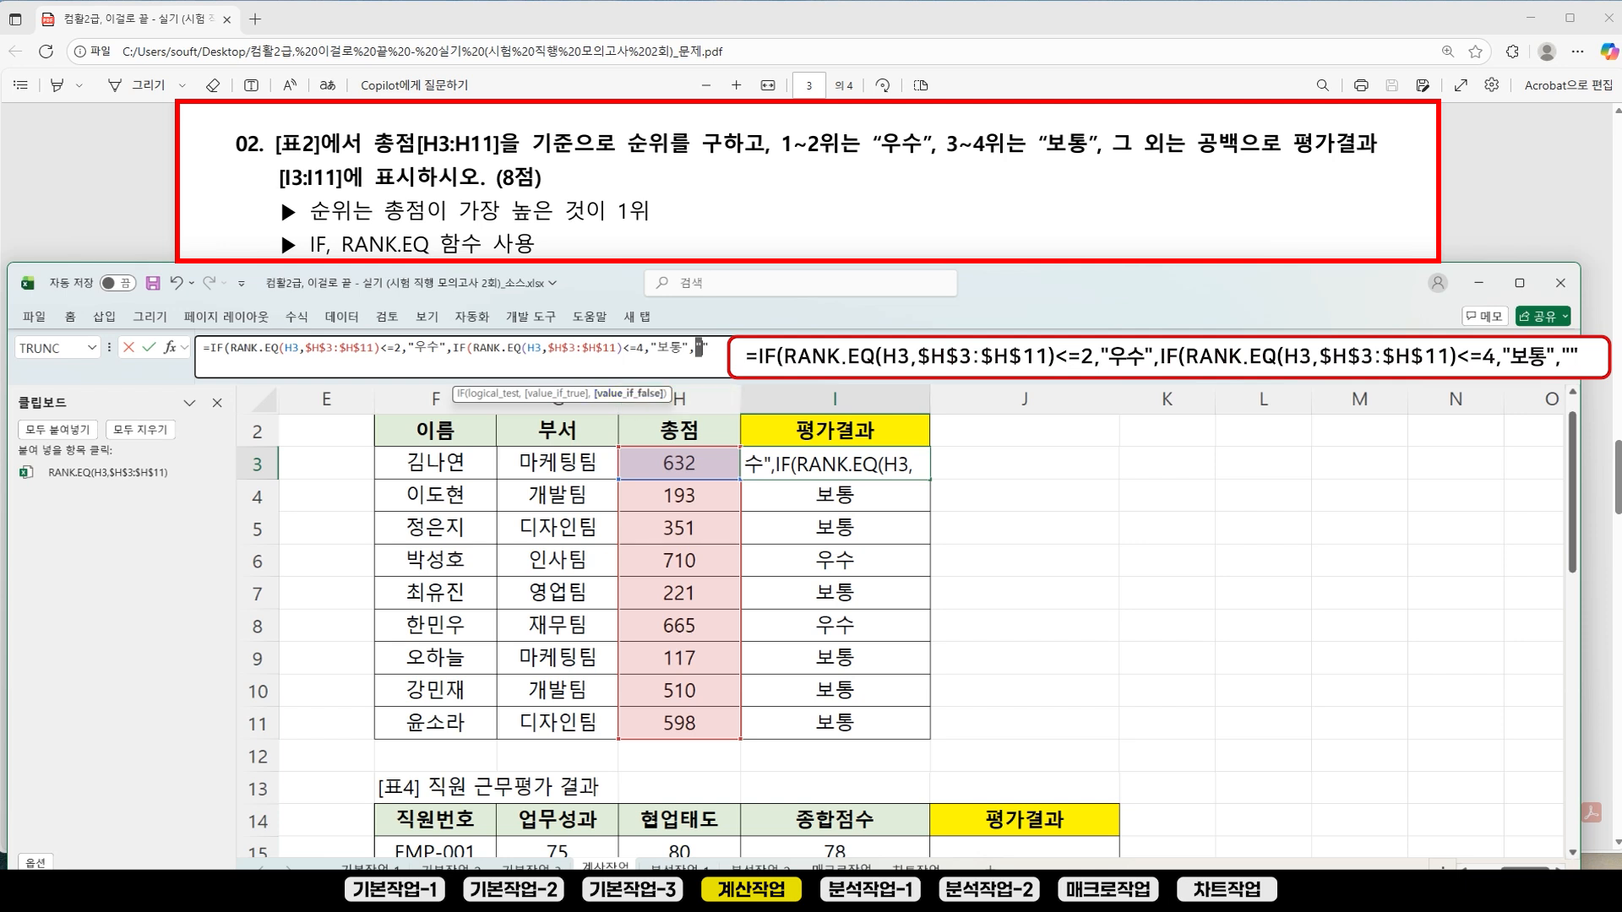
{"action": "left_click", "coordinate": [712, 348]}
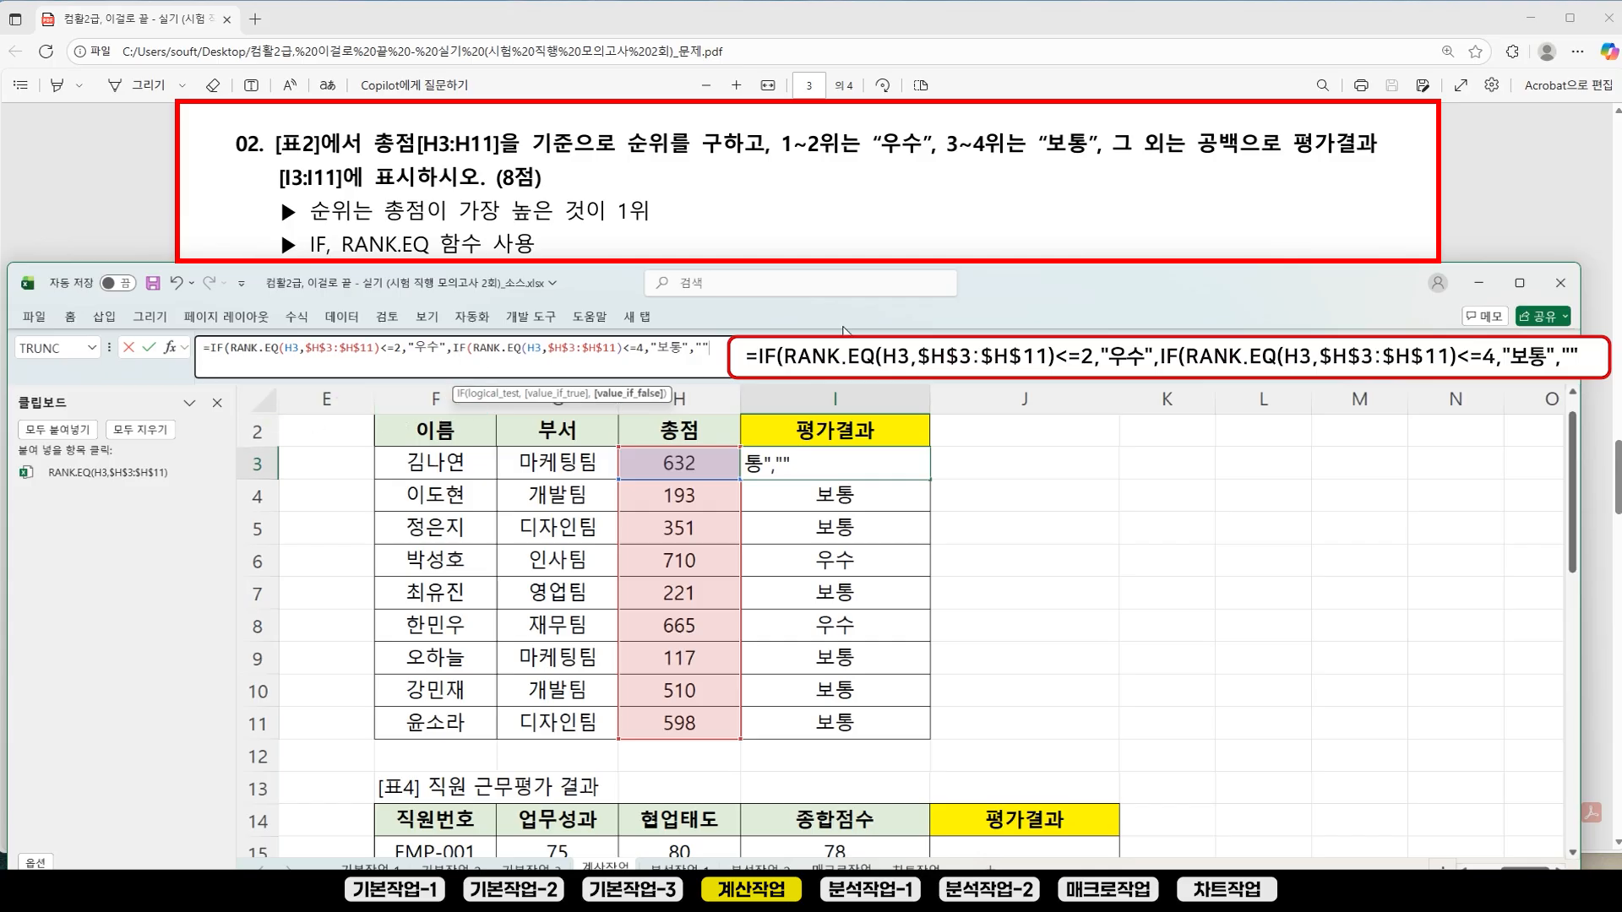
Step: Close both IF functions in I3, confirm the formula and fill it down through I11
{"action": "type", "text": "))"}
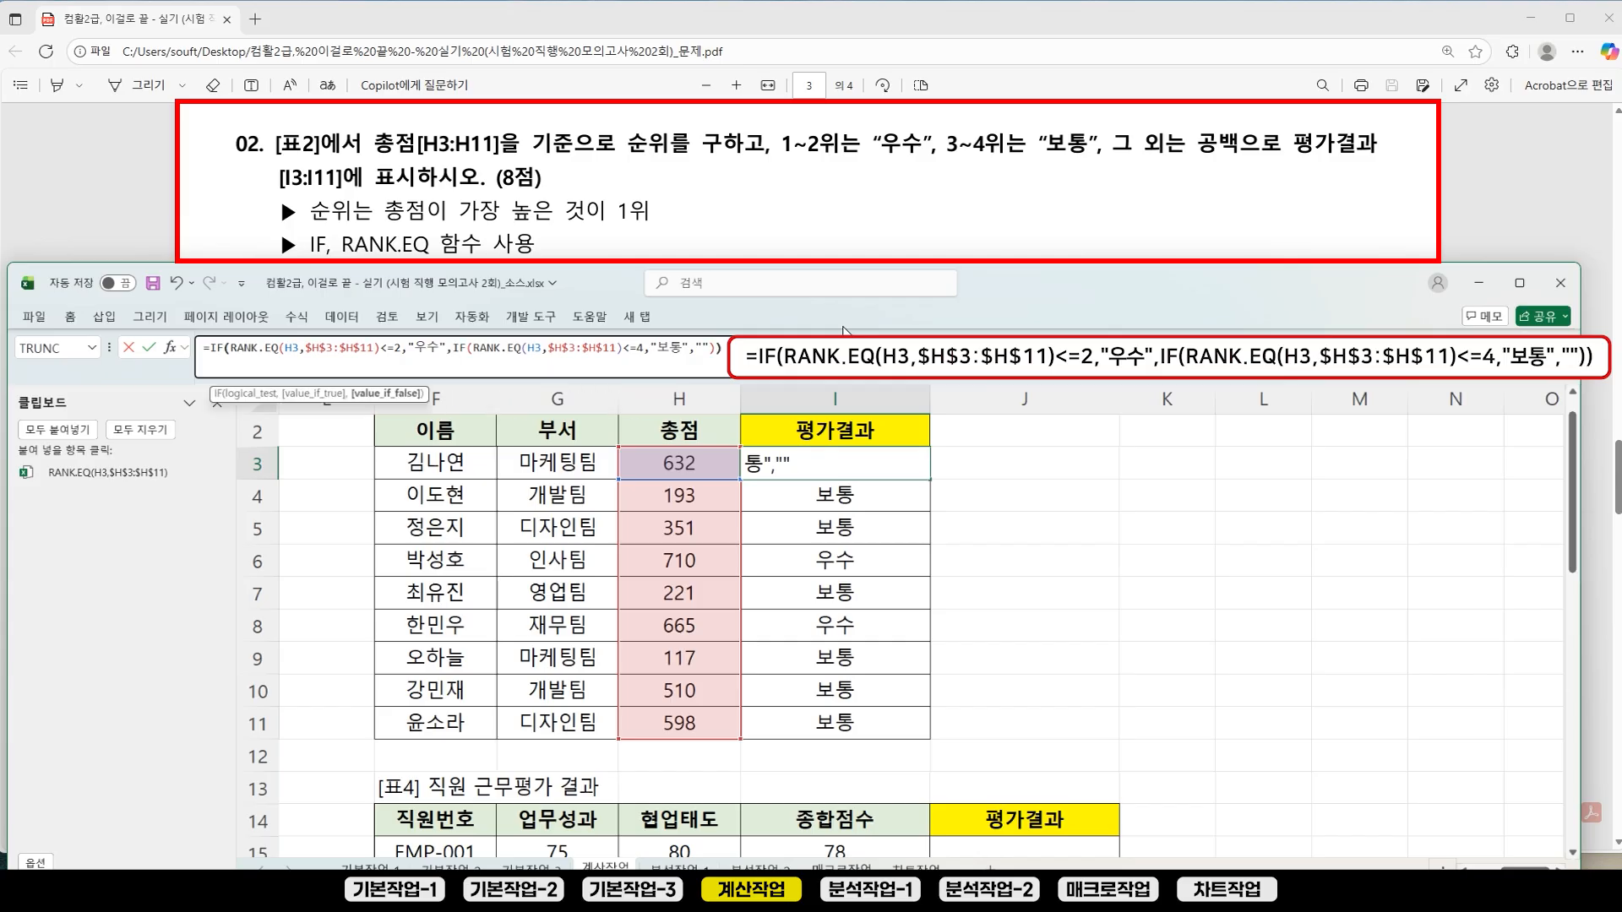
{"action": "key", "text": "Return"}
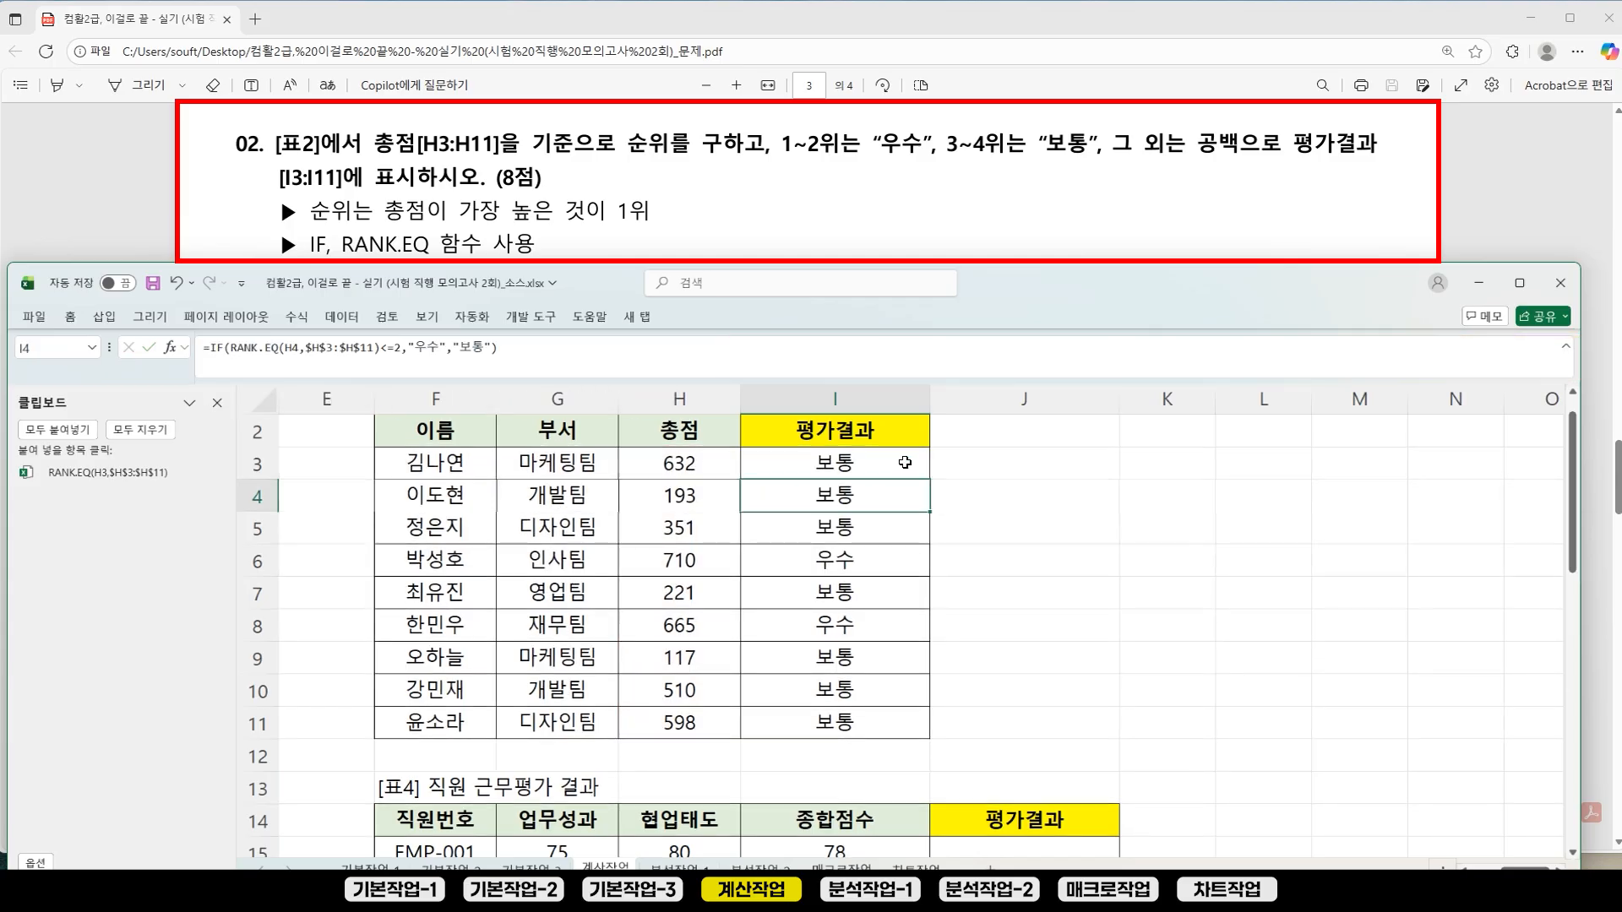
{"action": "left_click", "coordinate": [905, 462]}
{"action": "left_click_drag", "start_coordinate": [931, 479], "coordinate": [932, 734]}
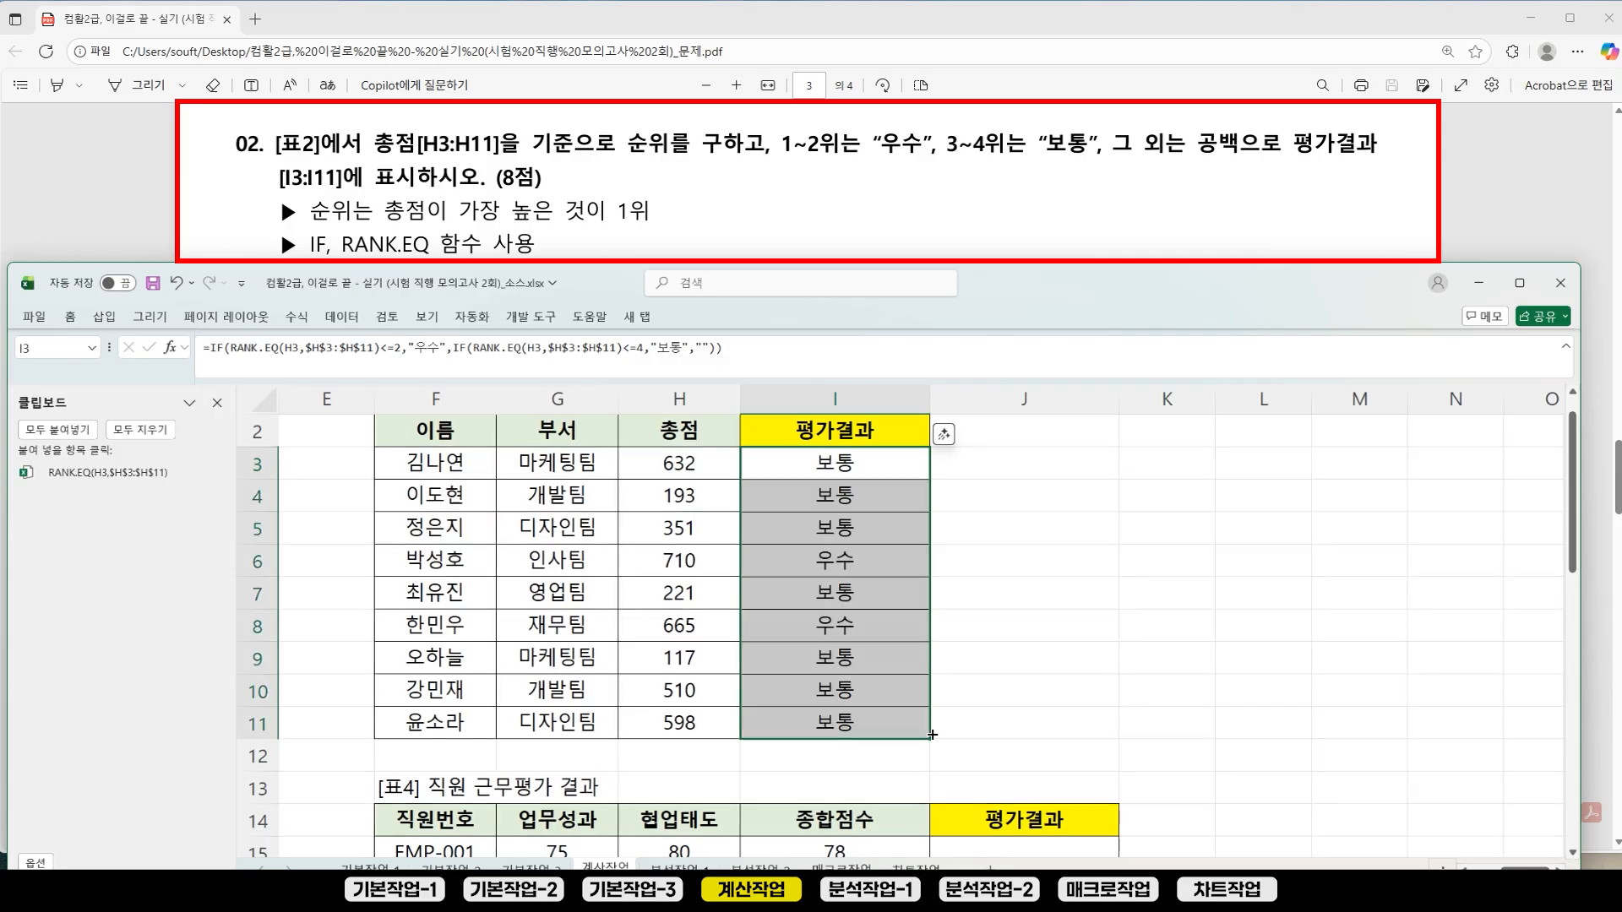
{"action": "left_click", "coordinate": [1140, 490]}
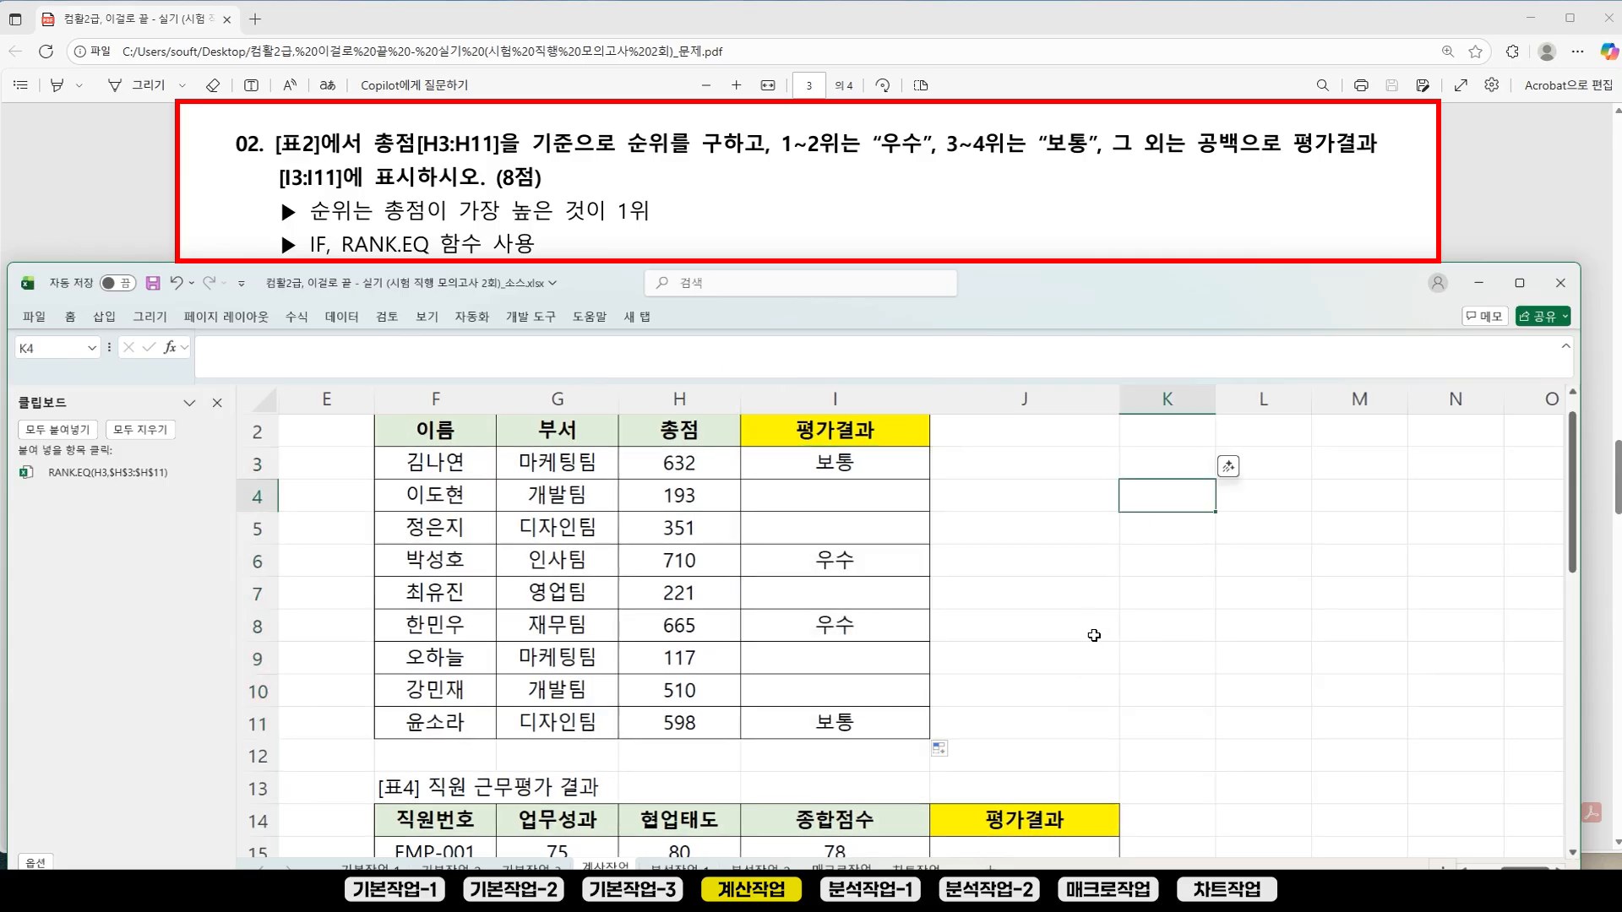
Step: Check the 평가결과 results and their formulas in several cells of I3:I11 against question 02
{"action": "left_click", "coordinate": [821, 562]}
{"action": "left_click", "coordinate": [849, 629]}
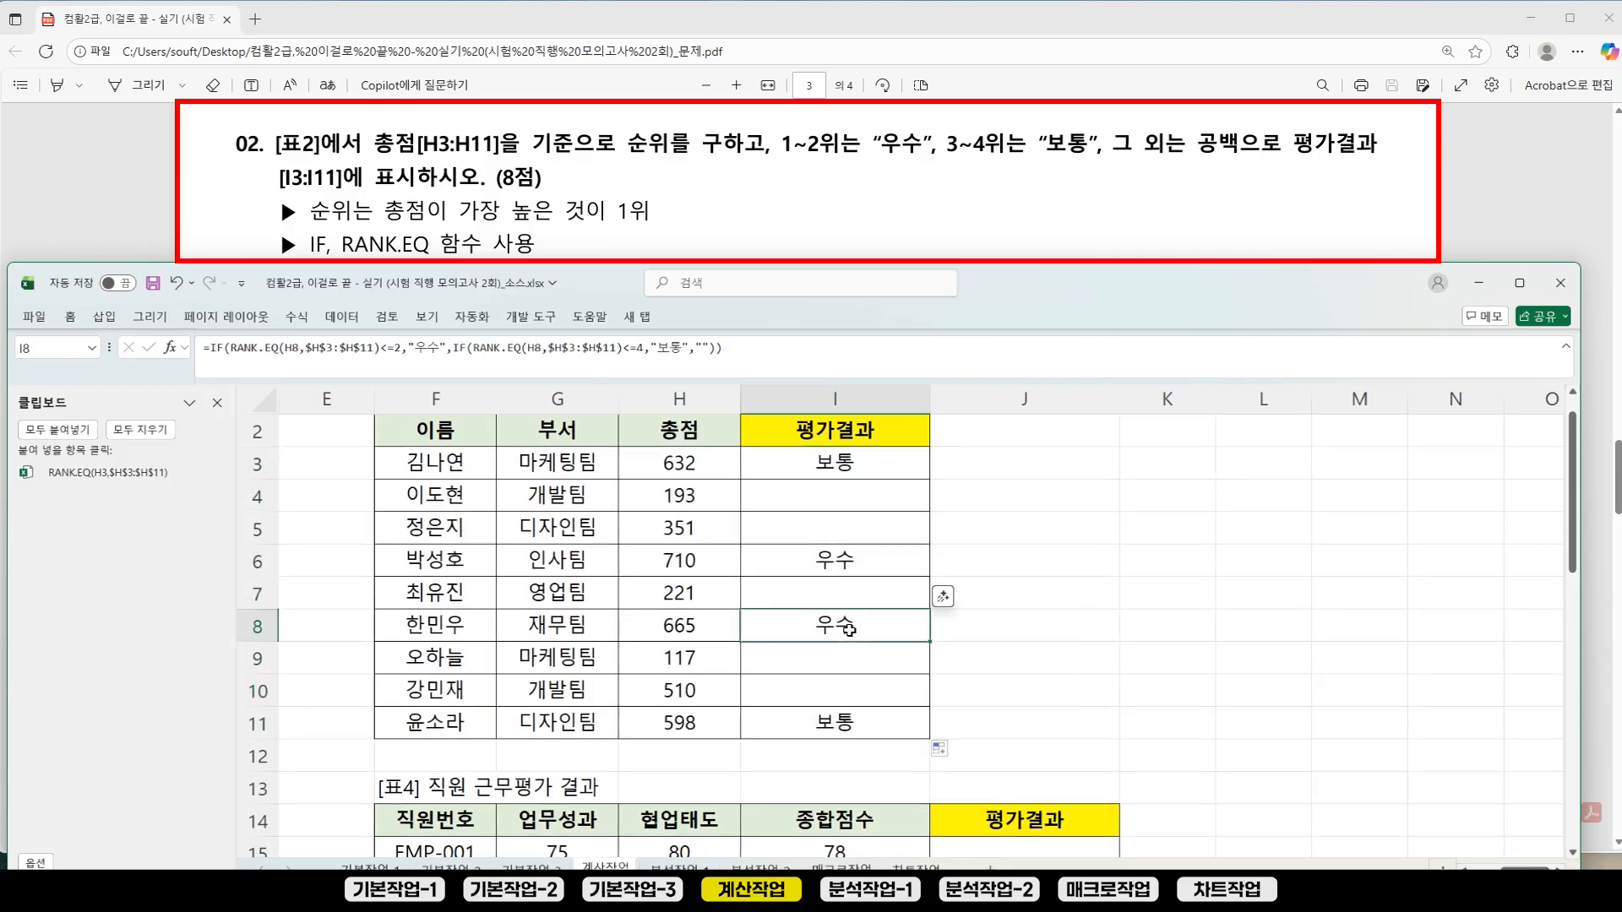
{"action": "left_click", "coordinate": [852, 460]}
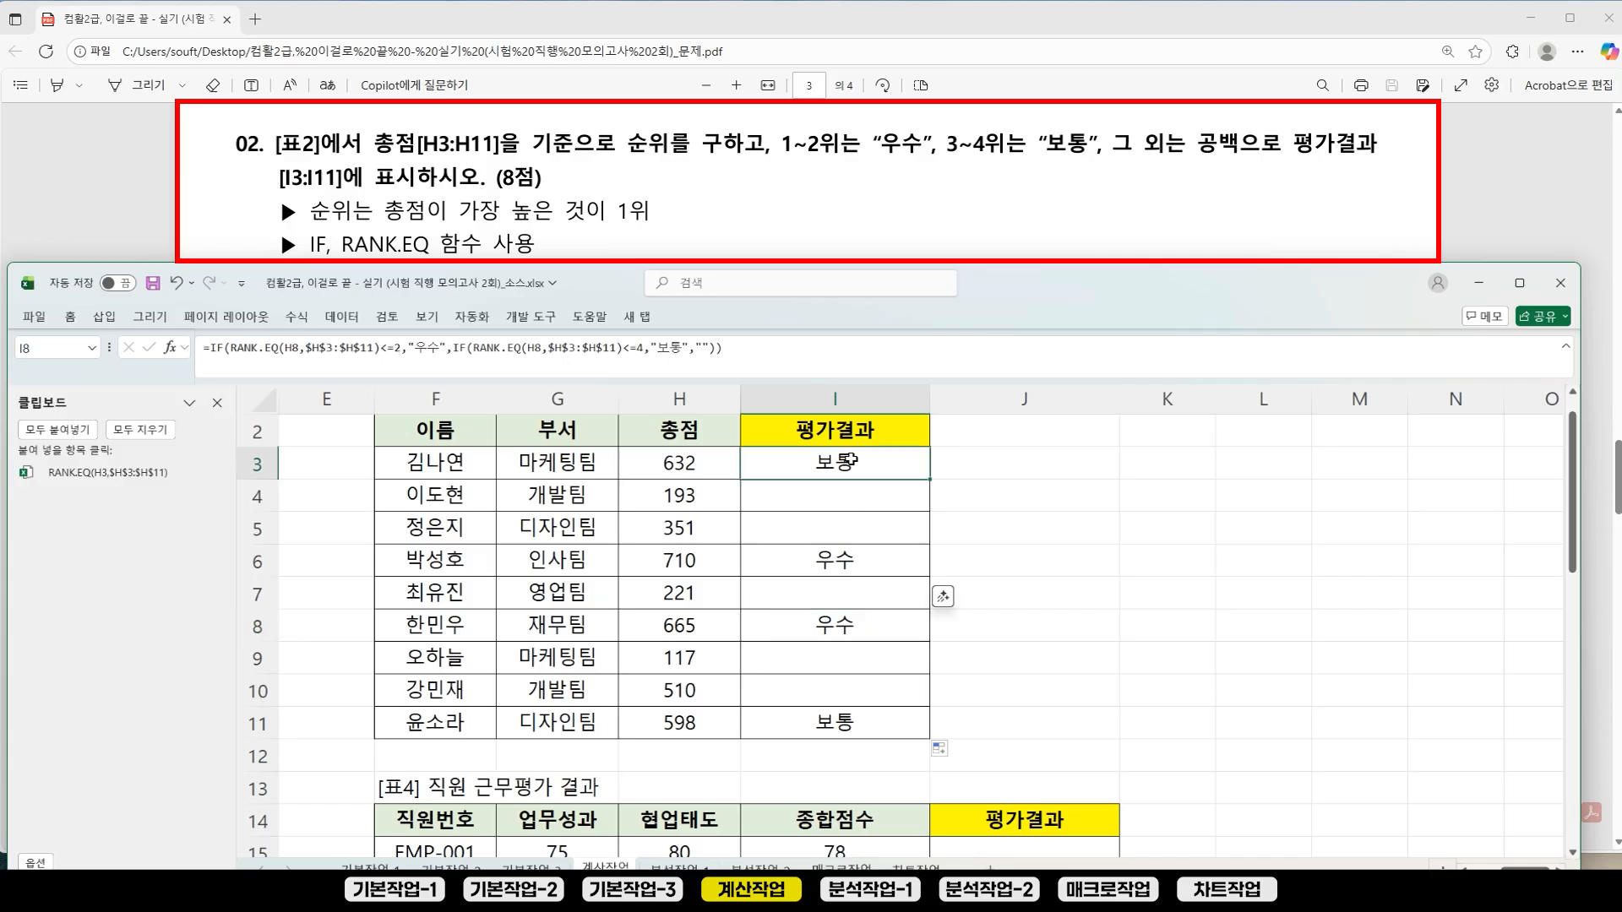
{"action": "left_click", "coordinate": [867, 715]}
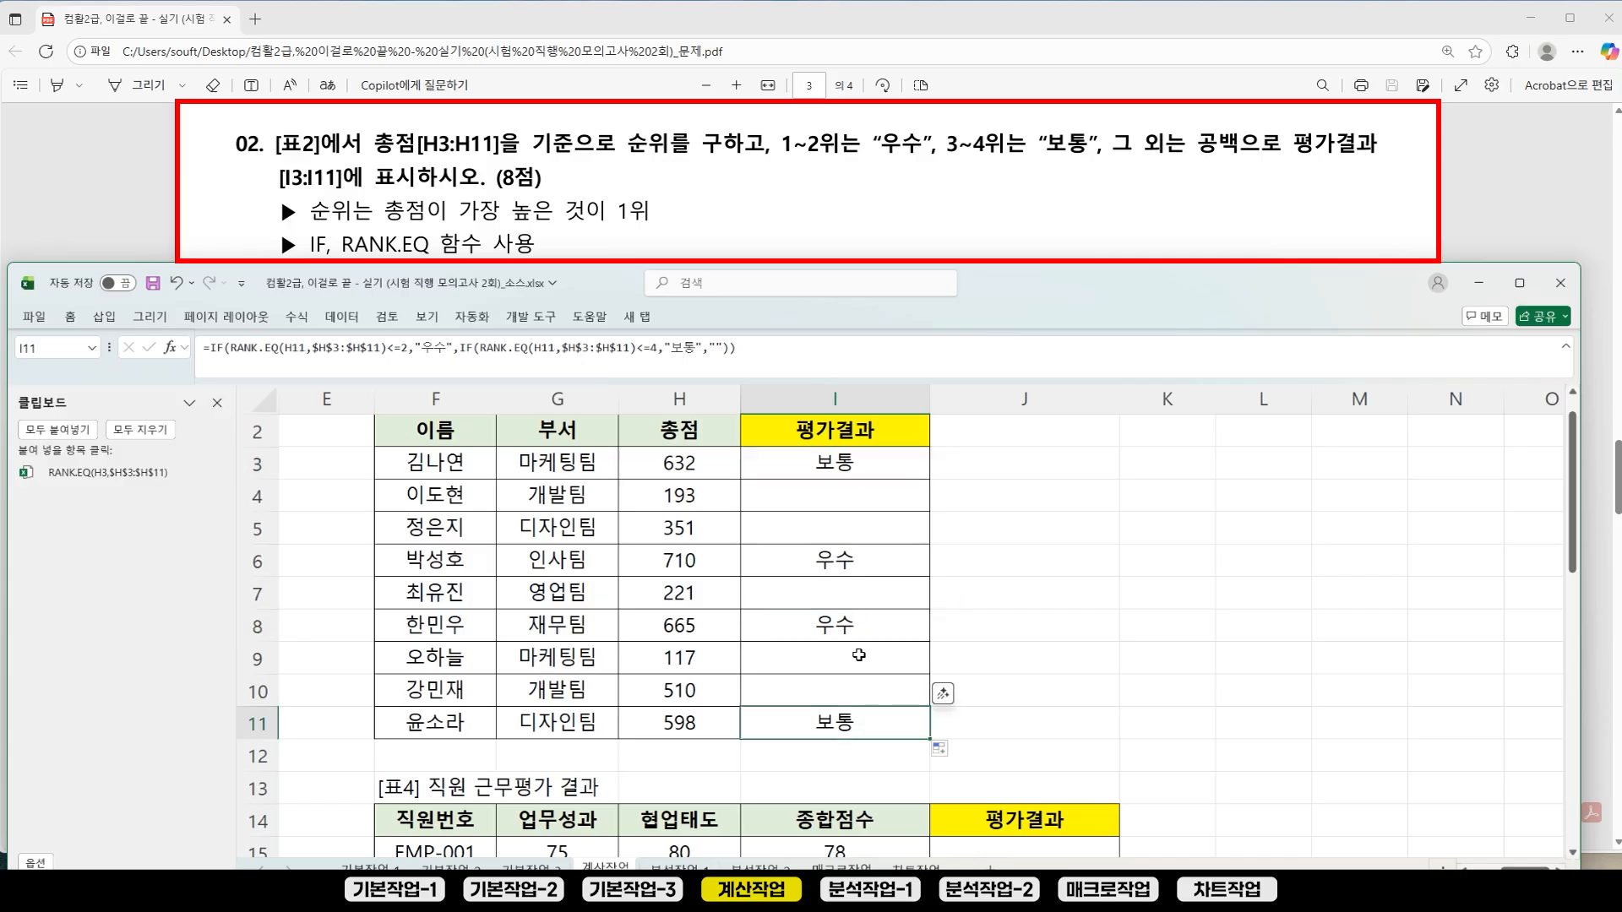
{"action": "left_click", "coordinate": [860, 529]}
{"action": "left_click", "coordinate": [859, 667]}
{"action": "left_click", "coordinate": [864, 695]}
{"action": "left_click", "coordinate": [1171, 635]}
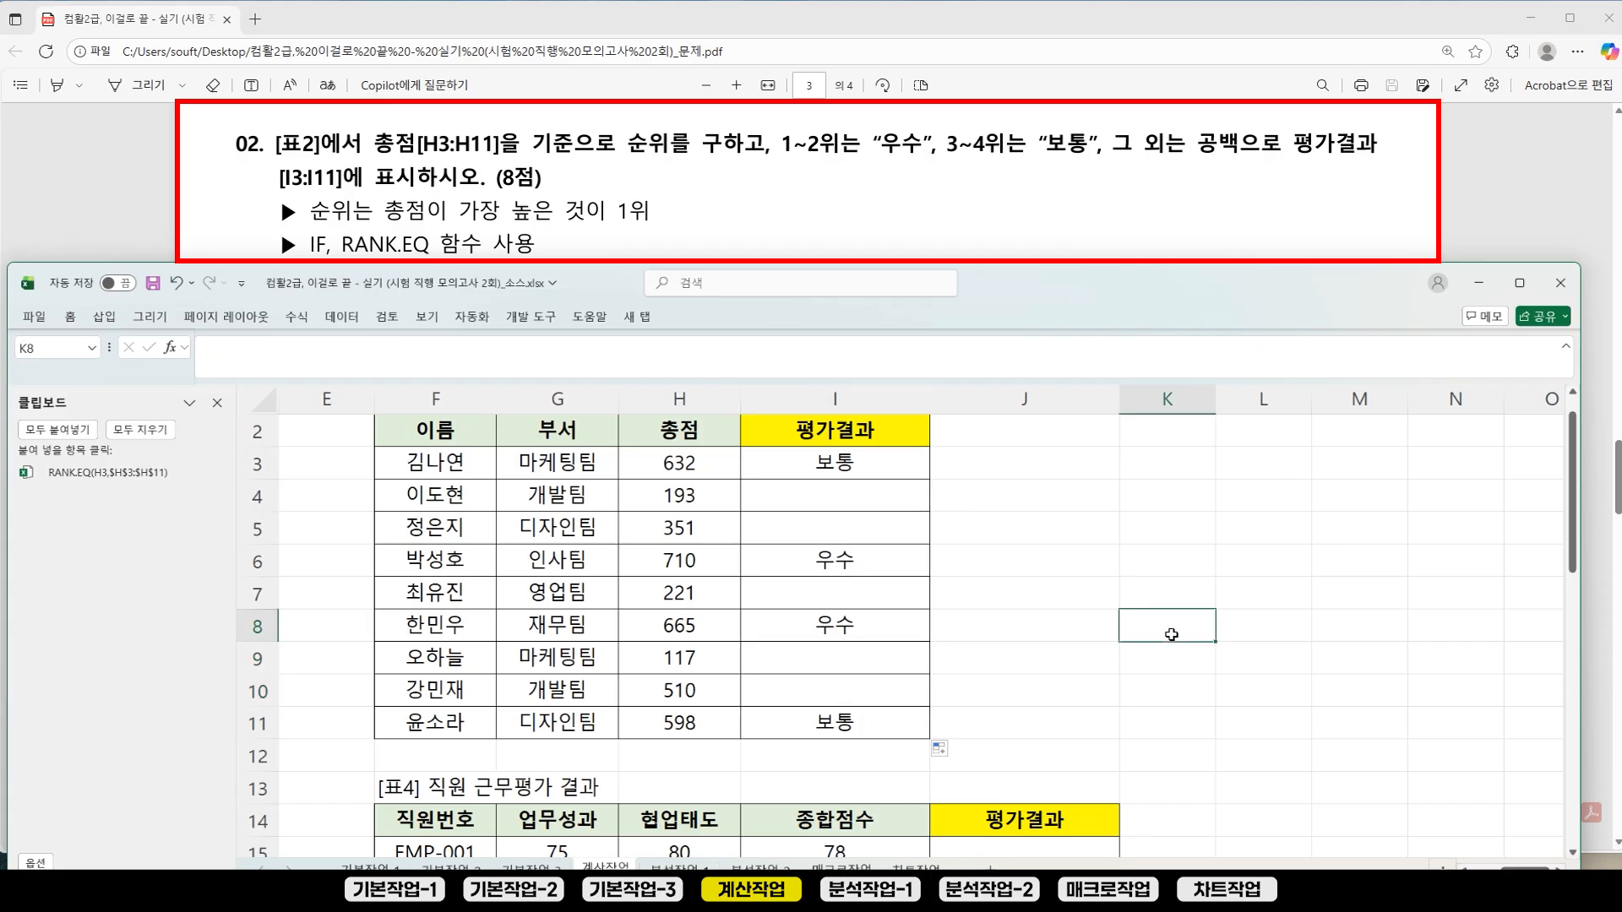
Step: Bring question 03 into view in the exam PDF and switch back to the Excel workbook
{"action": "left_click", "coordinate": [723, 200]}
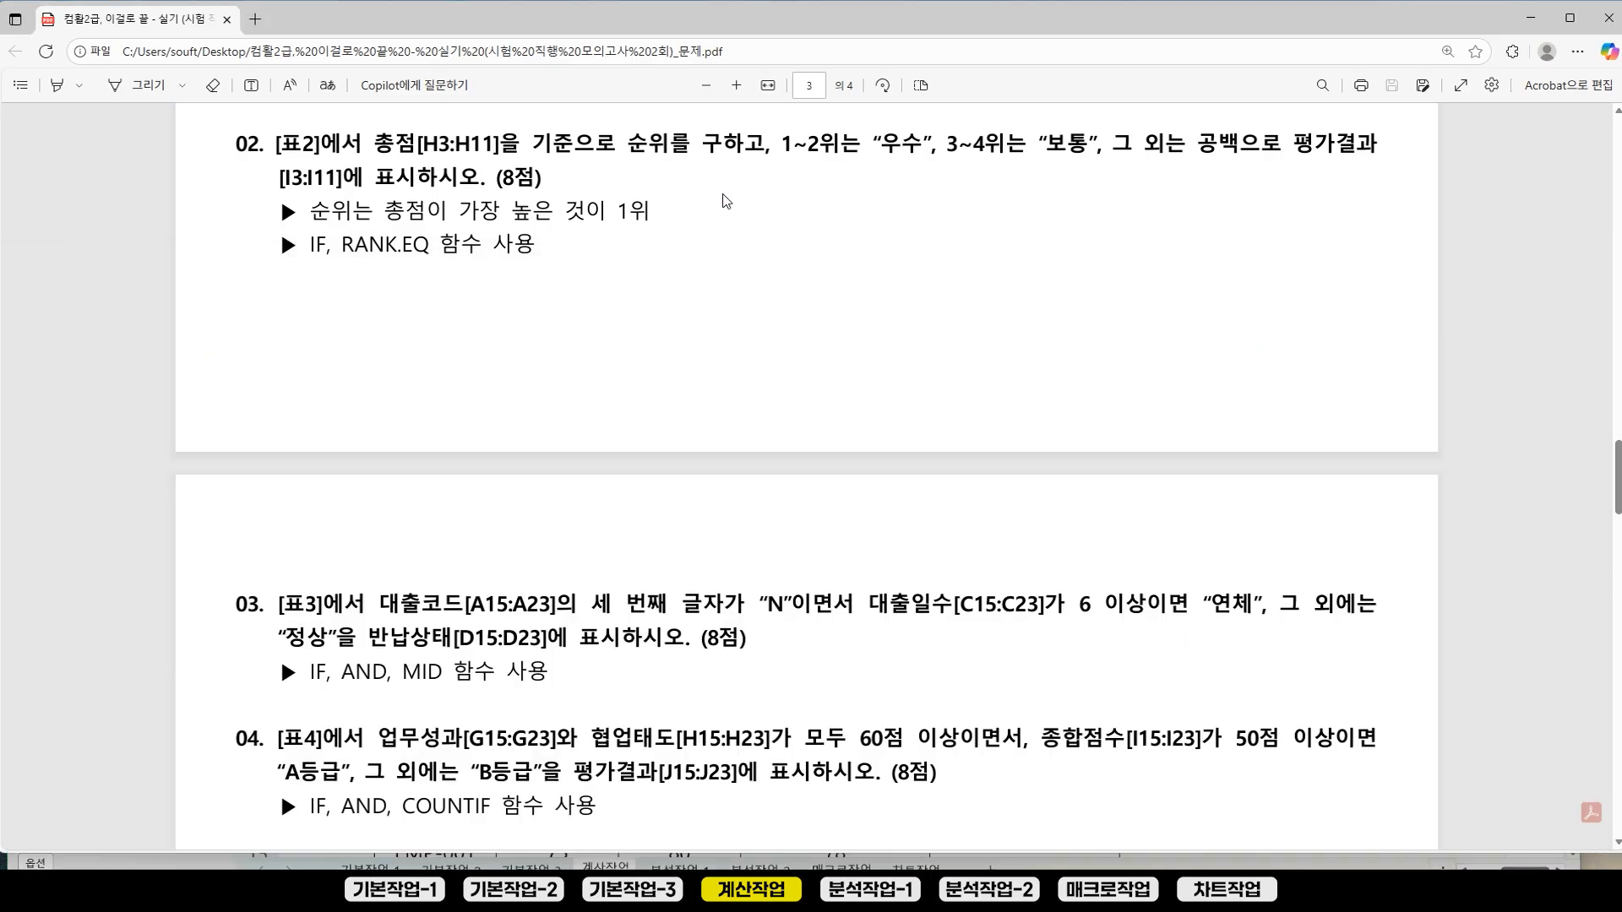
{"action": "scroll", "coordinate": [1618, 516], "scroll_direction": "down", "scroll_amount": 5}
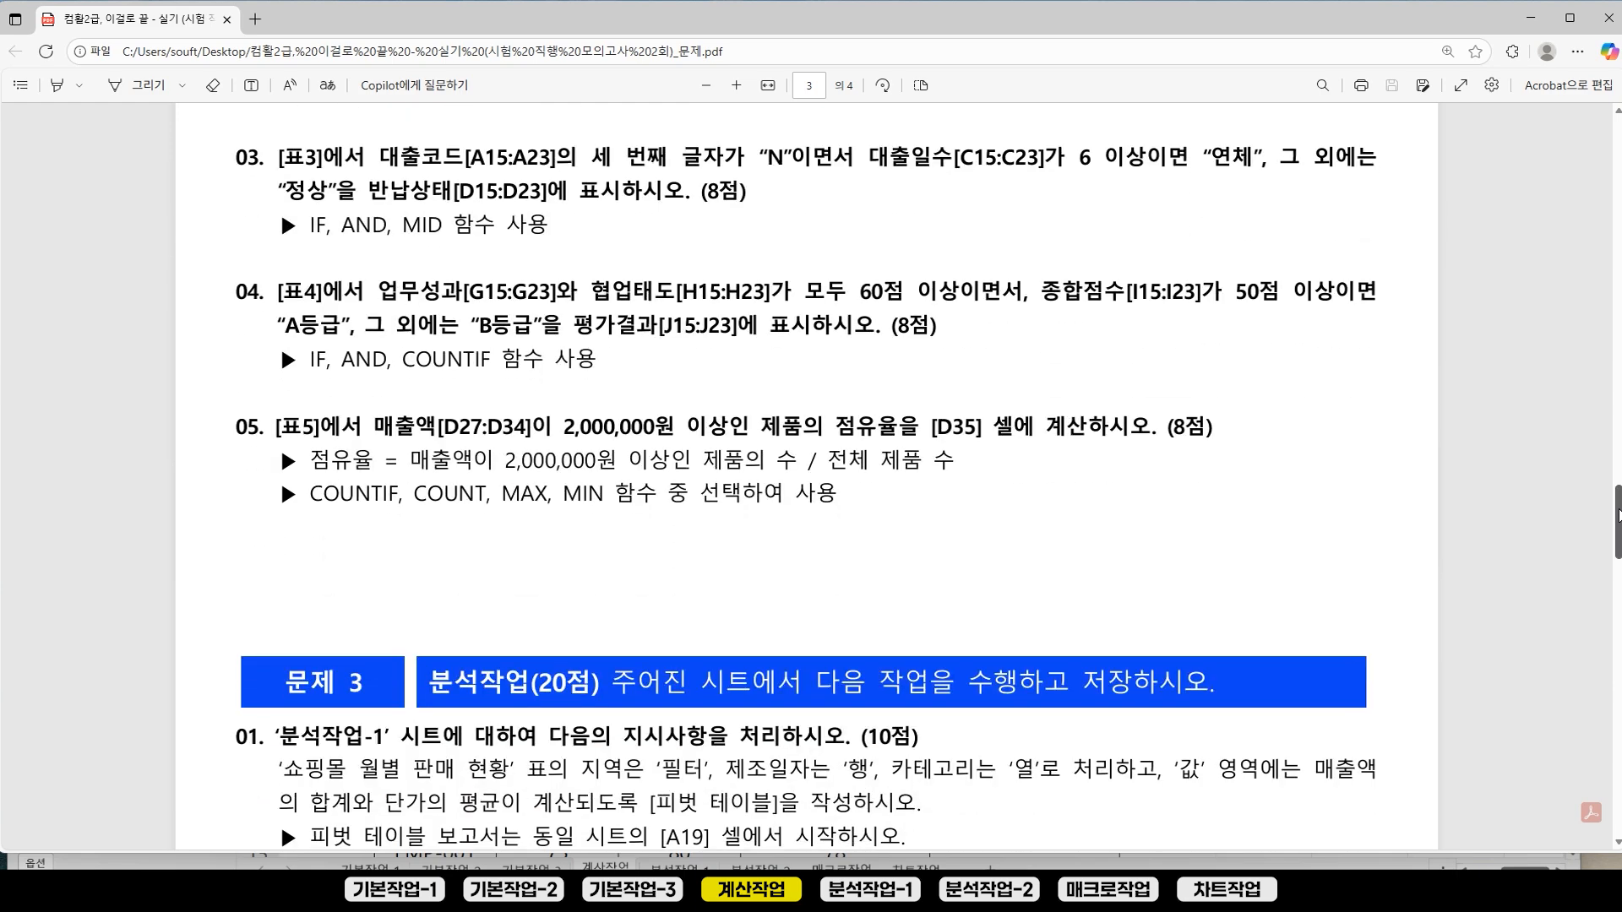
{"action": "left_click_drag", "start_coordinate": [1619, 515], "coordinate": [1619, 517]}
{"action": "left_click", "coordinate": [862, 880]}
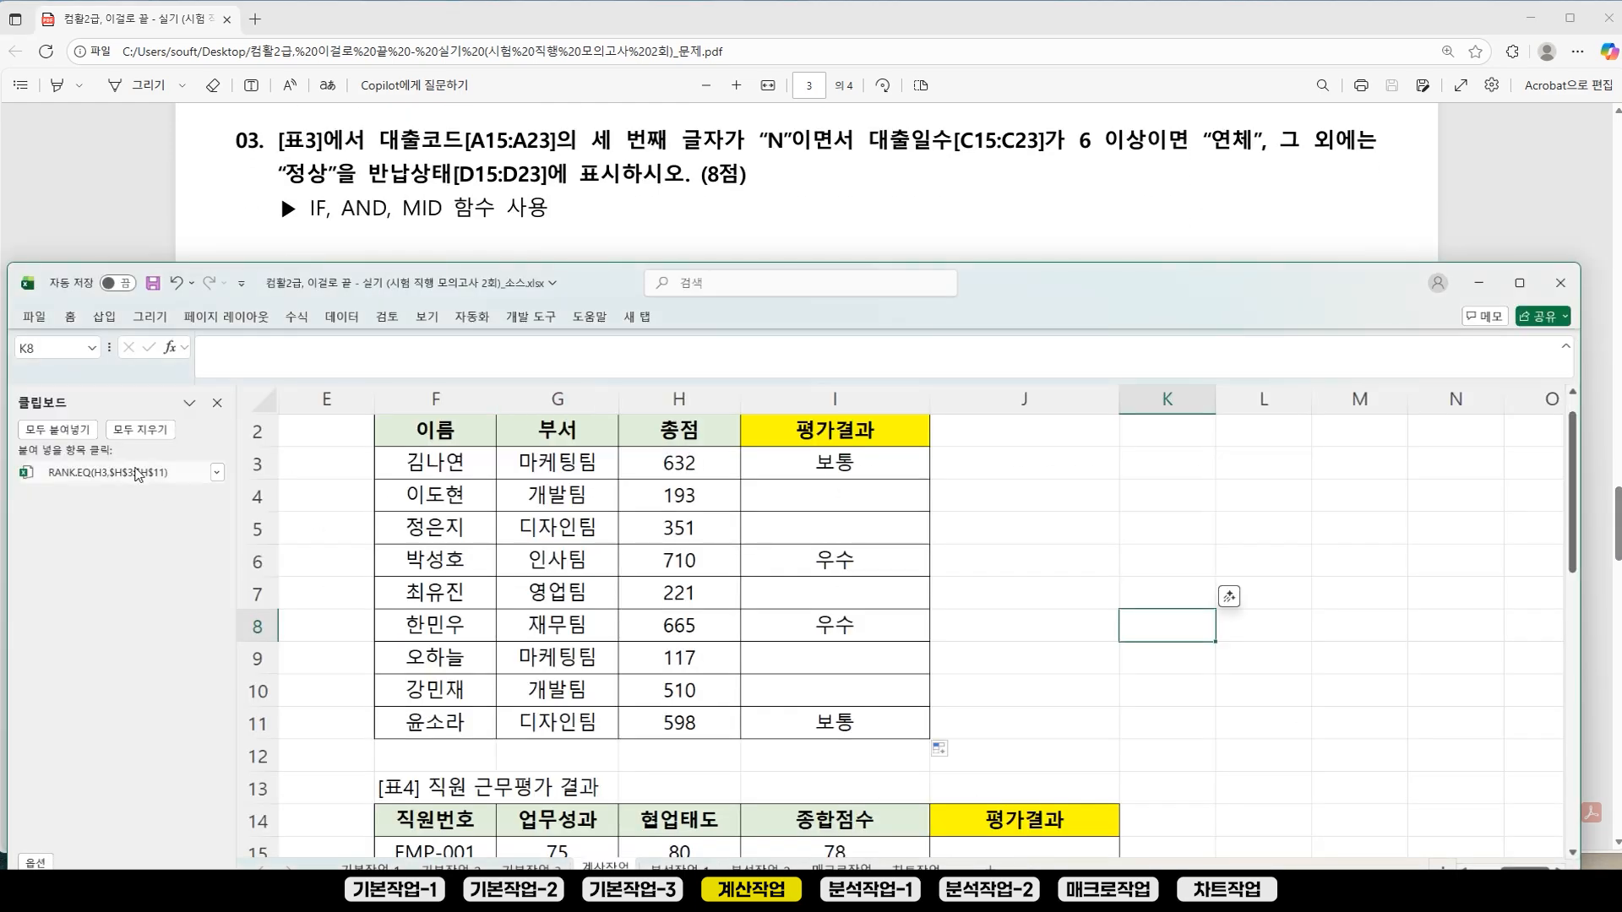
Step: Clear all items from the Office clipboard and bring [표3] 시립도서관 대출 현황 into view
{"action": "left_click", "coordinate": [140, 429]}
{"action": "left_click", "coordinate": [573, 607]}
{"action": "key", "text": "Left"}
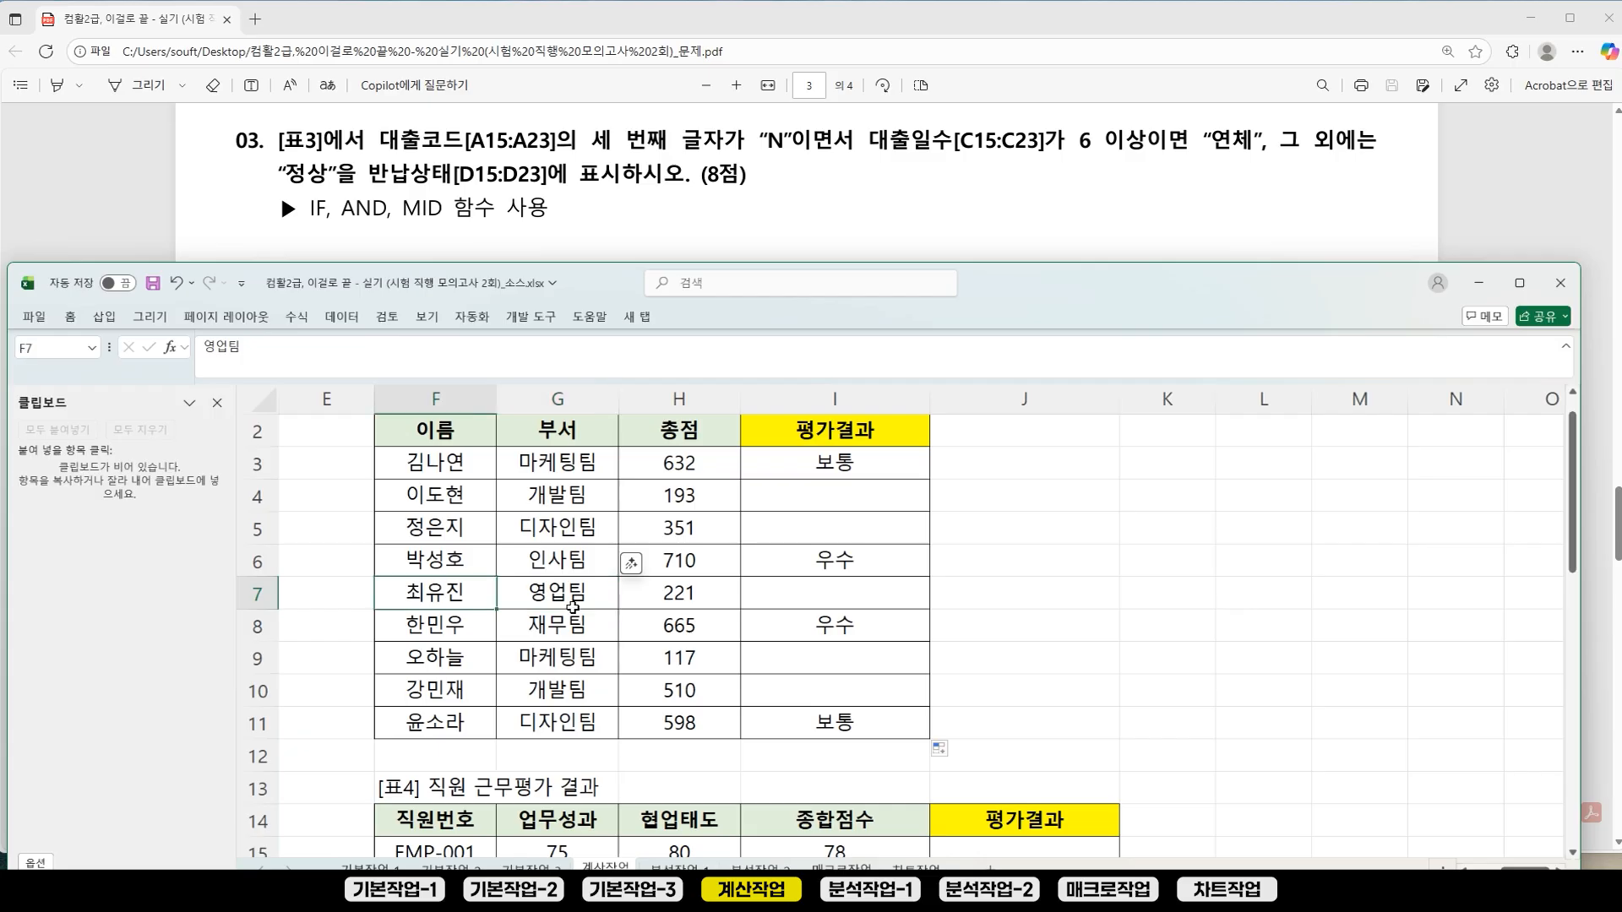
{"action": "key", "text": "Home"}
{"action": "scroll", "coordinate": [994, 505], "scroll_direction": "down", "scroll_amount": 4}
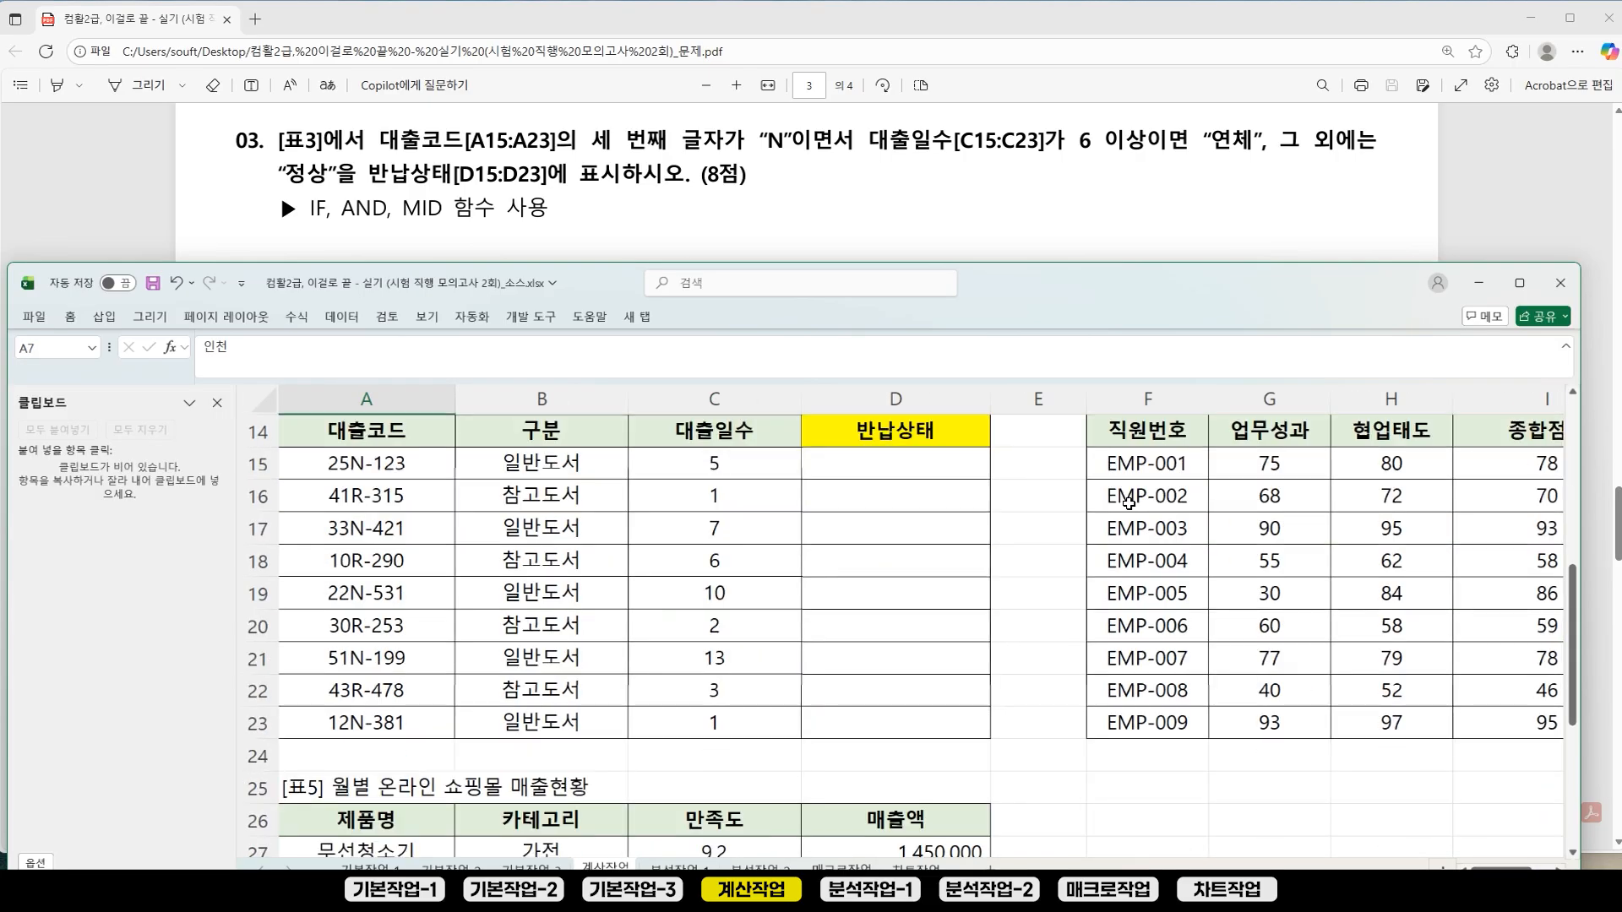
{"action": "scroll", "coordinate": [993, 505], "scroll_direction": "up", "scroll_amount": 1}
{"action": "left_click", "coordinate": [1047, 495]}
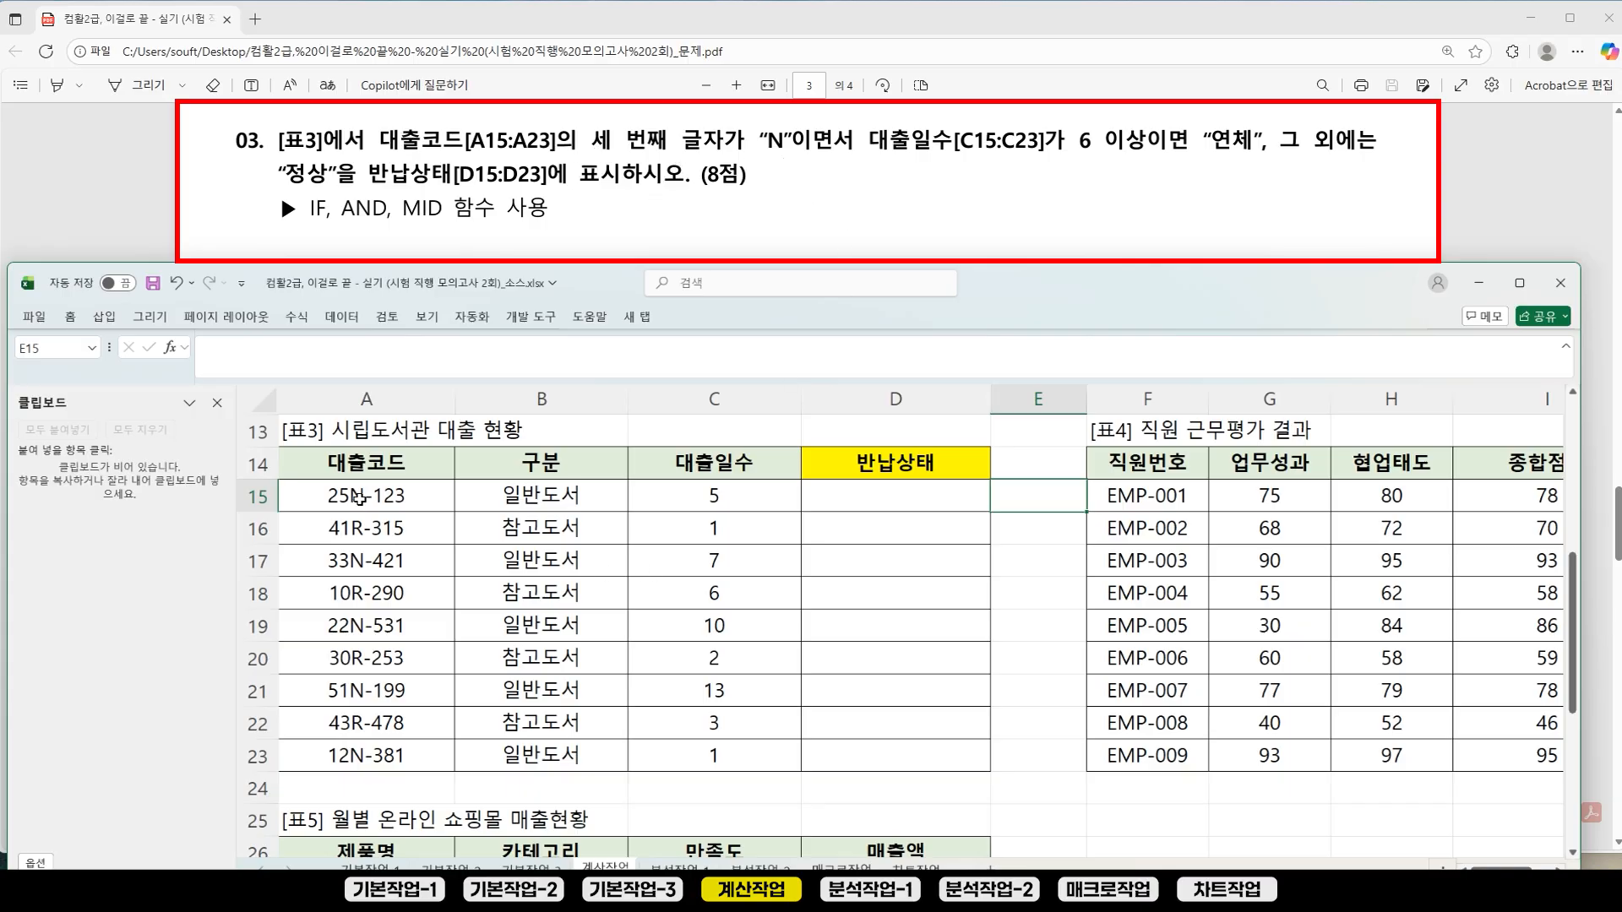
Step: Examine the third character of the 대출코드 values in A15:A18
{"action": "double_click", "coordinate": [359, 497]}
{"action": "key", "text": "shift+Left"}
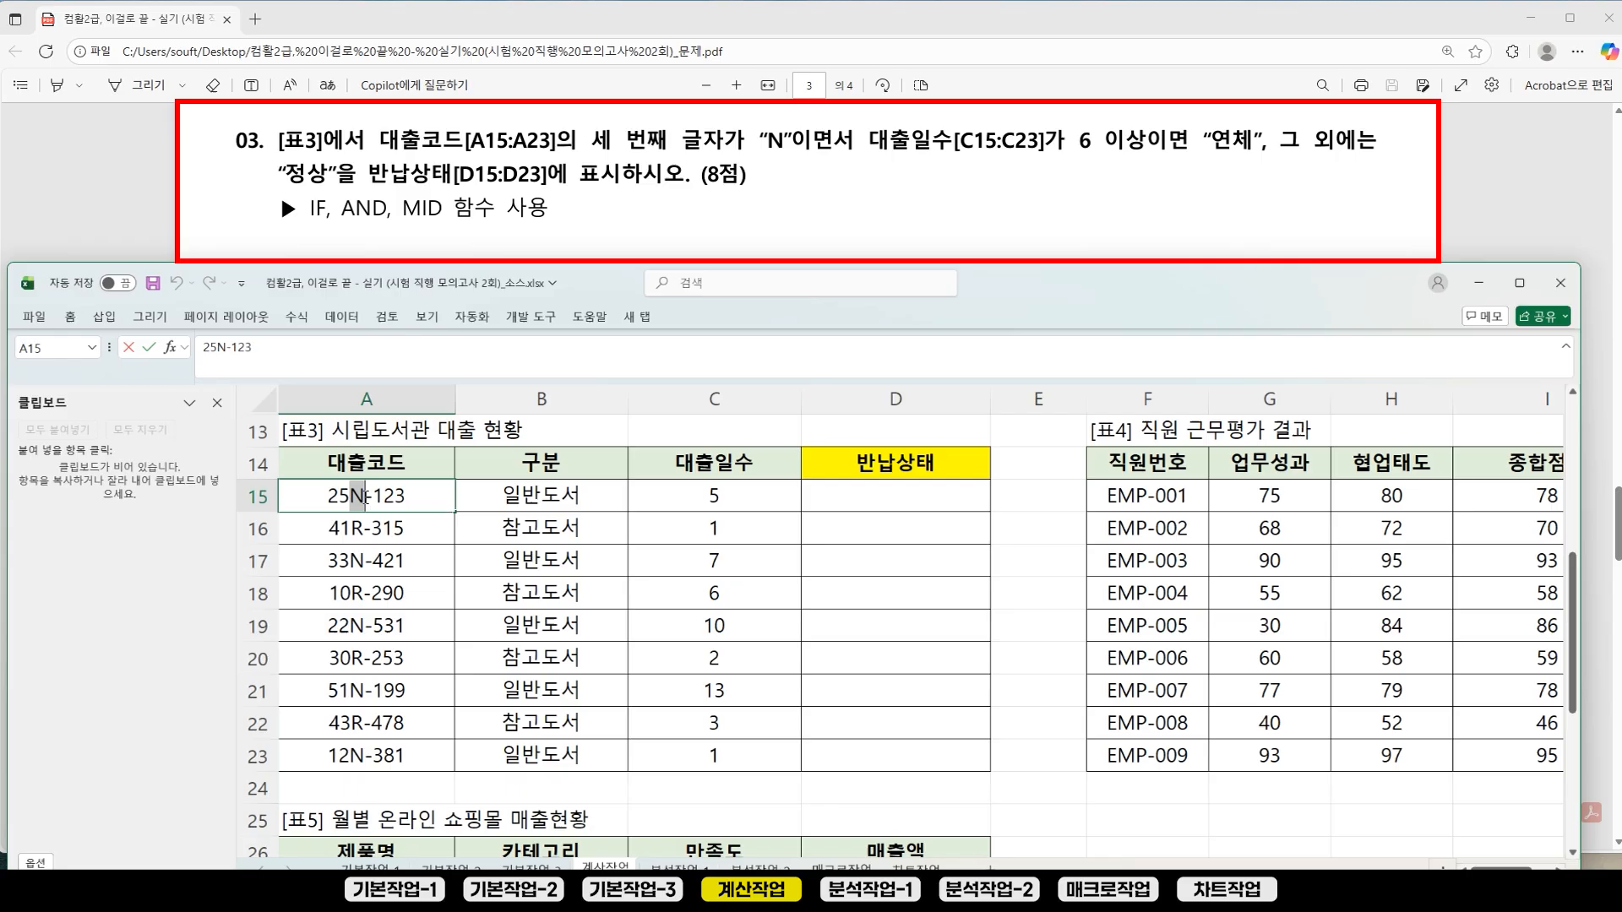
{"action": "double_click", "coordinate": [363, 530]}
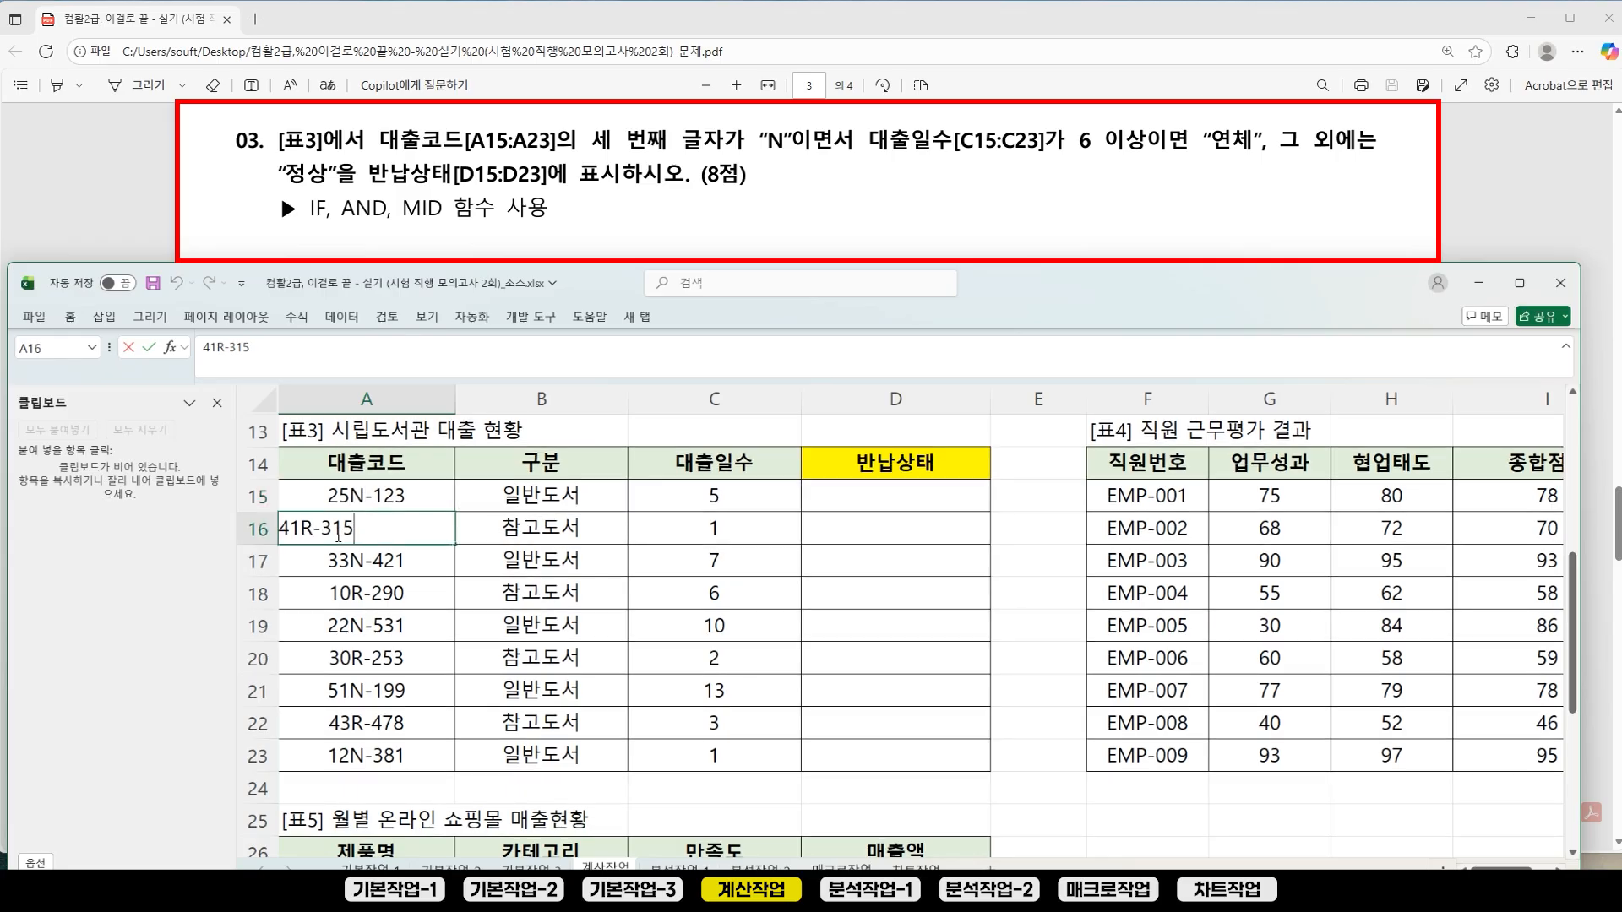
{"action": "left_click_drag", "start_coordinate": [301, 532], "coordinate": [301, 594]}
{"action": "double_click", "coordinate": [334, 562]}
{"action": "double_click", "coordinate": [372, 594]}
{"action": "key", "text": "Return"}
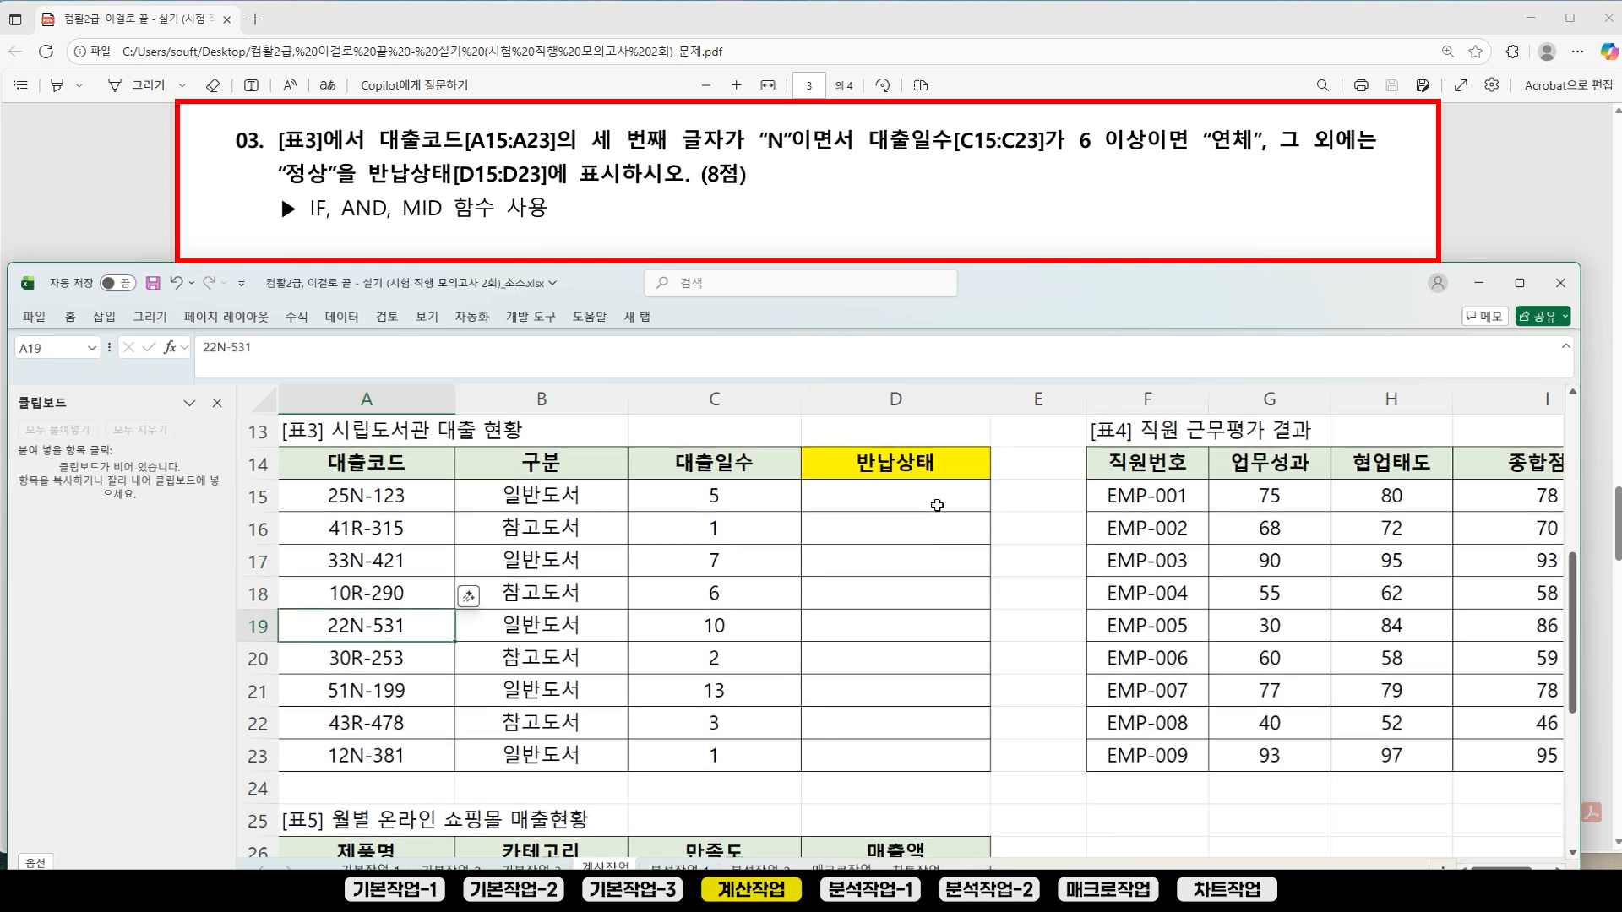
Step: Enter the formula =MID(A15,3,1) in D15 to extract the third character of the loan code
{"action": "left_click", "coordinate": [884, 498]}
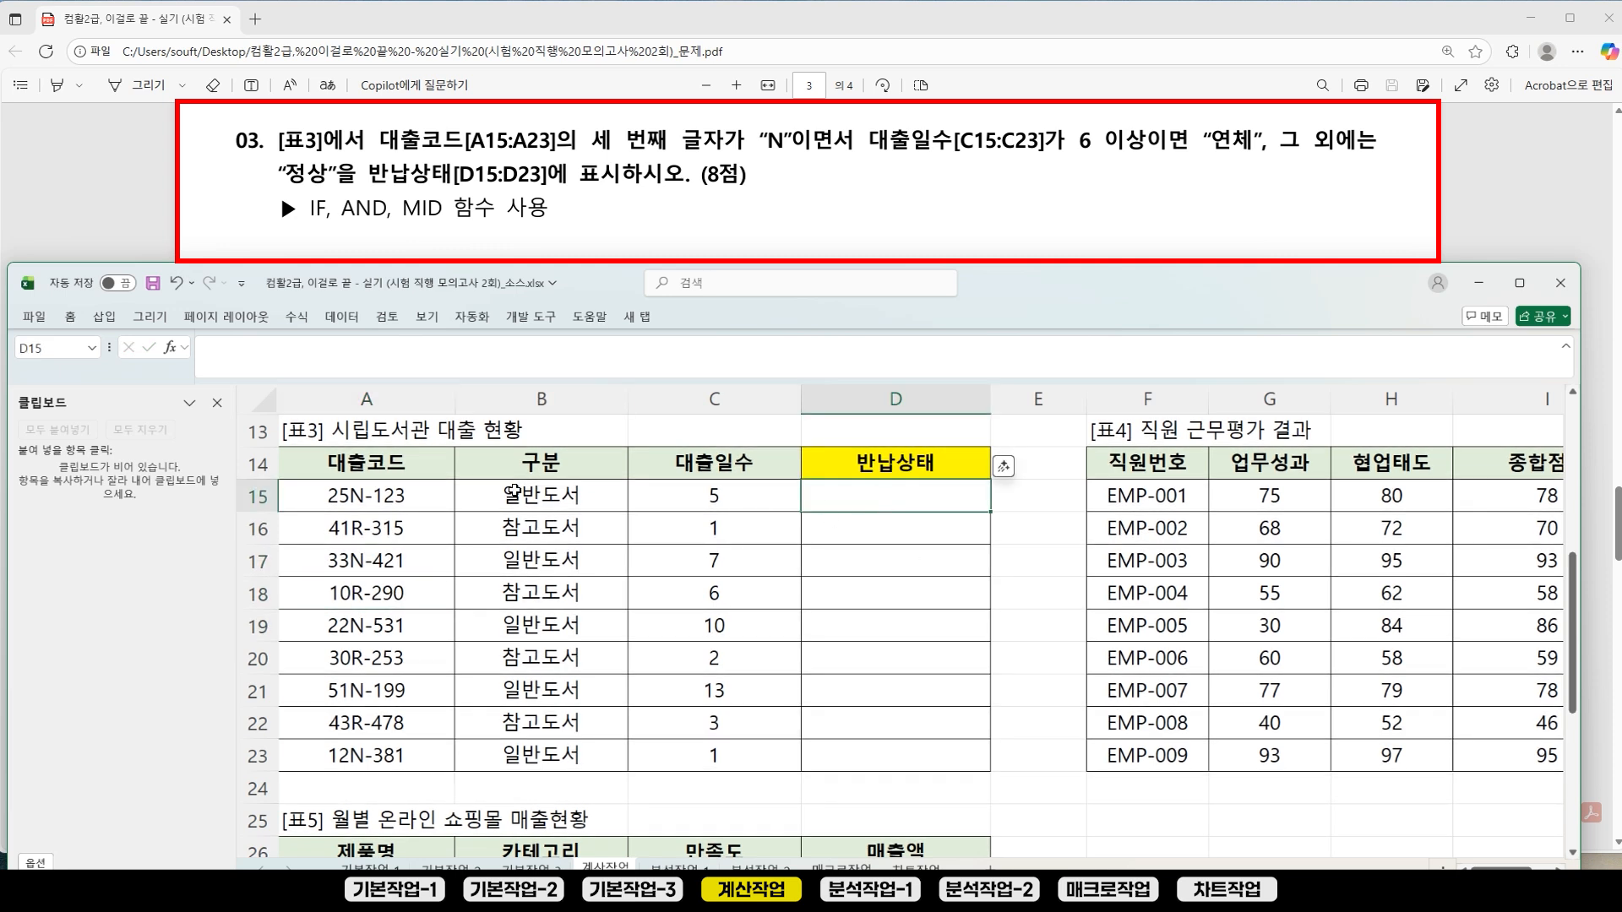
{"action": "left_click", "coordinate": [264, 351]}
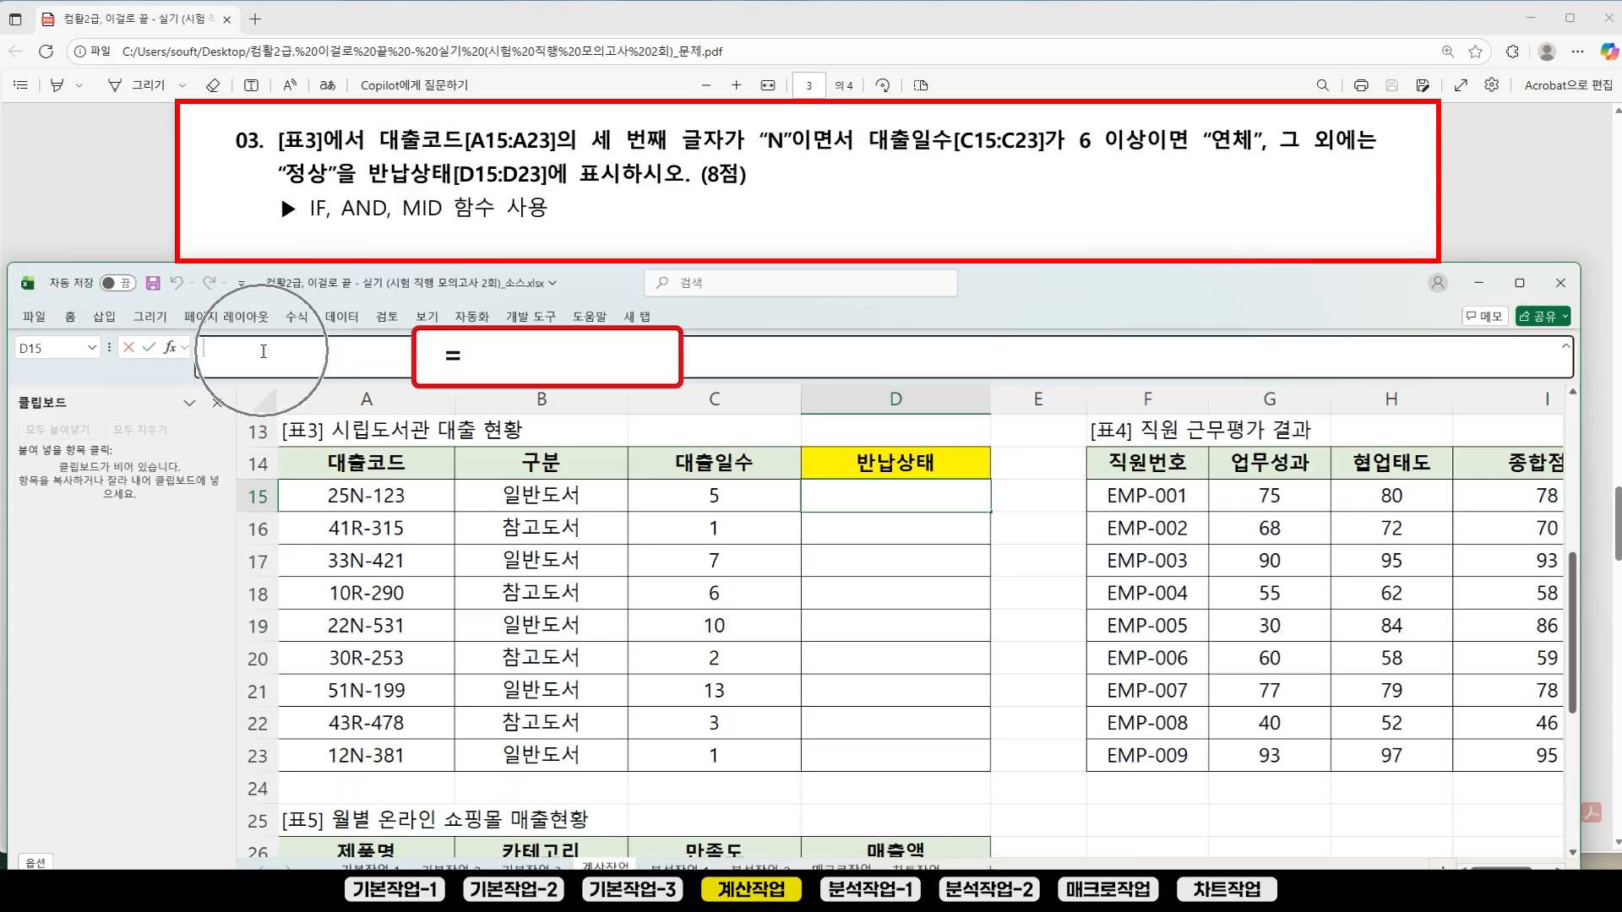
{"action": "type", "text": "="}
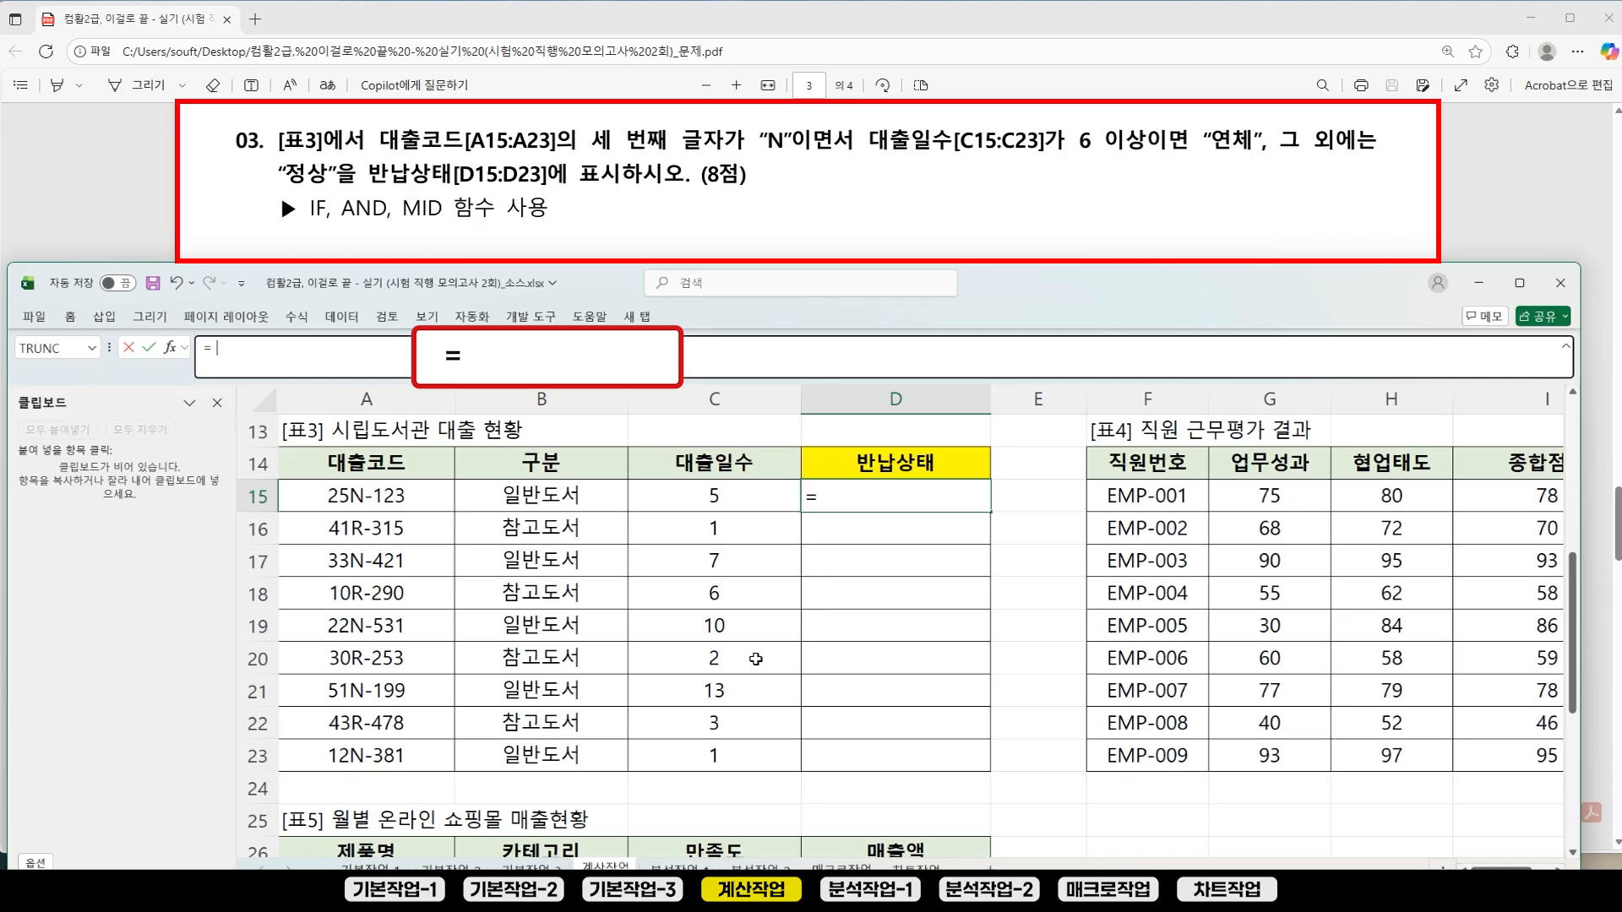
{"action": "type", "text": "MID"}
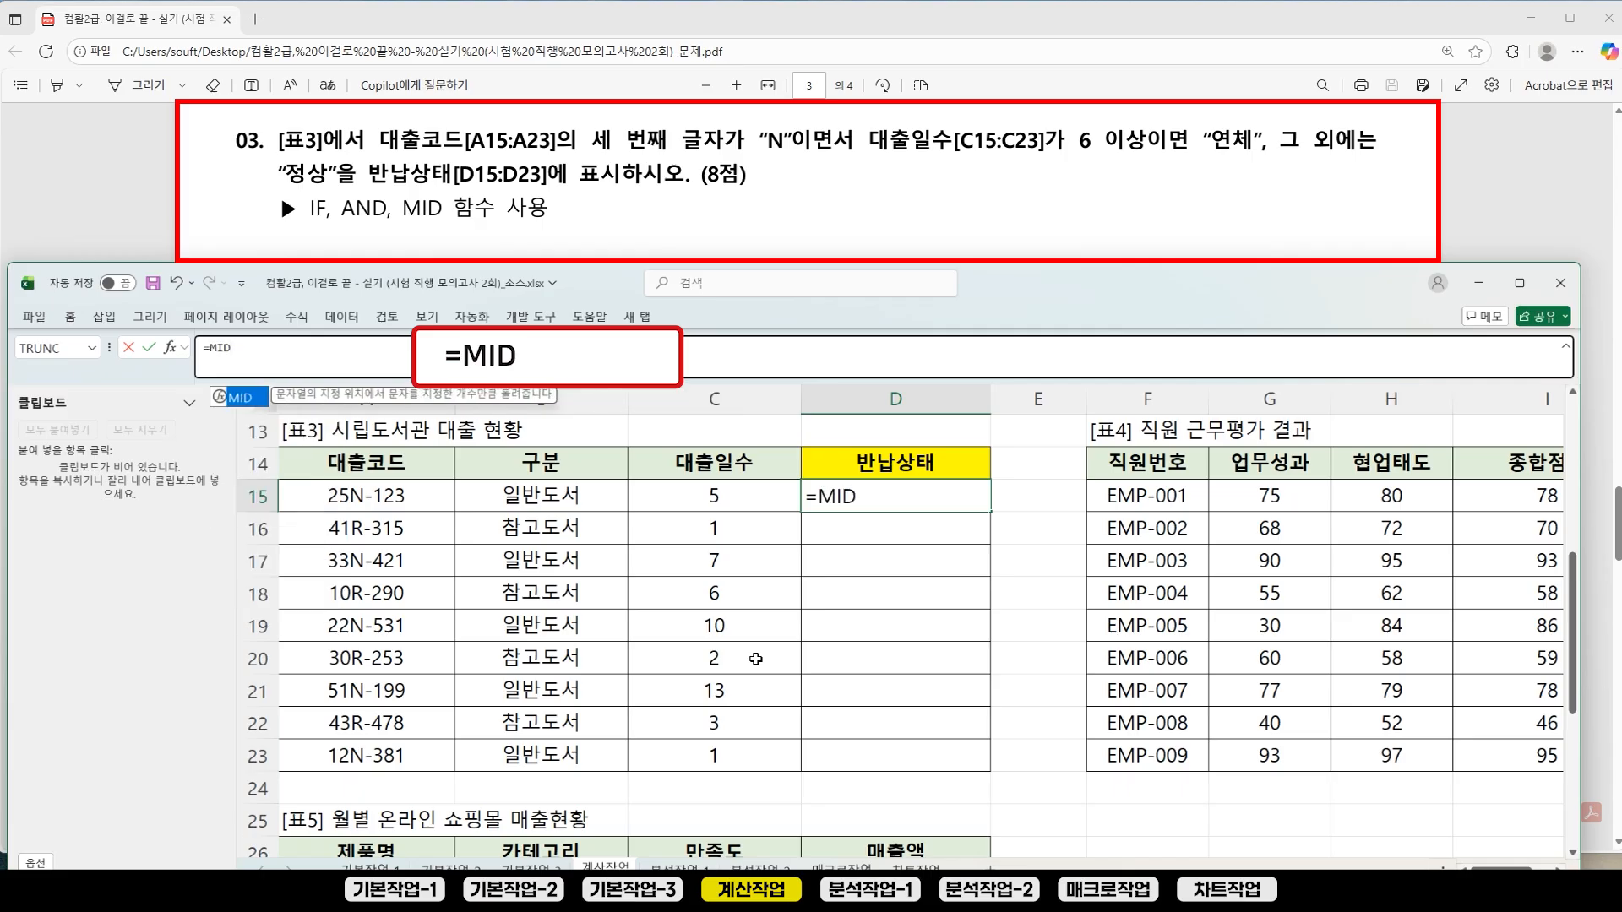
{"action": "type", "text": "("}
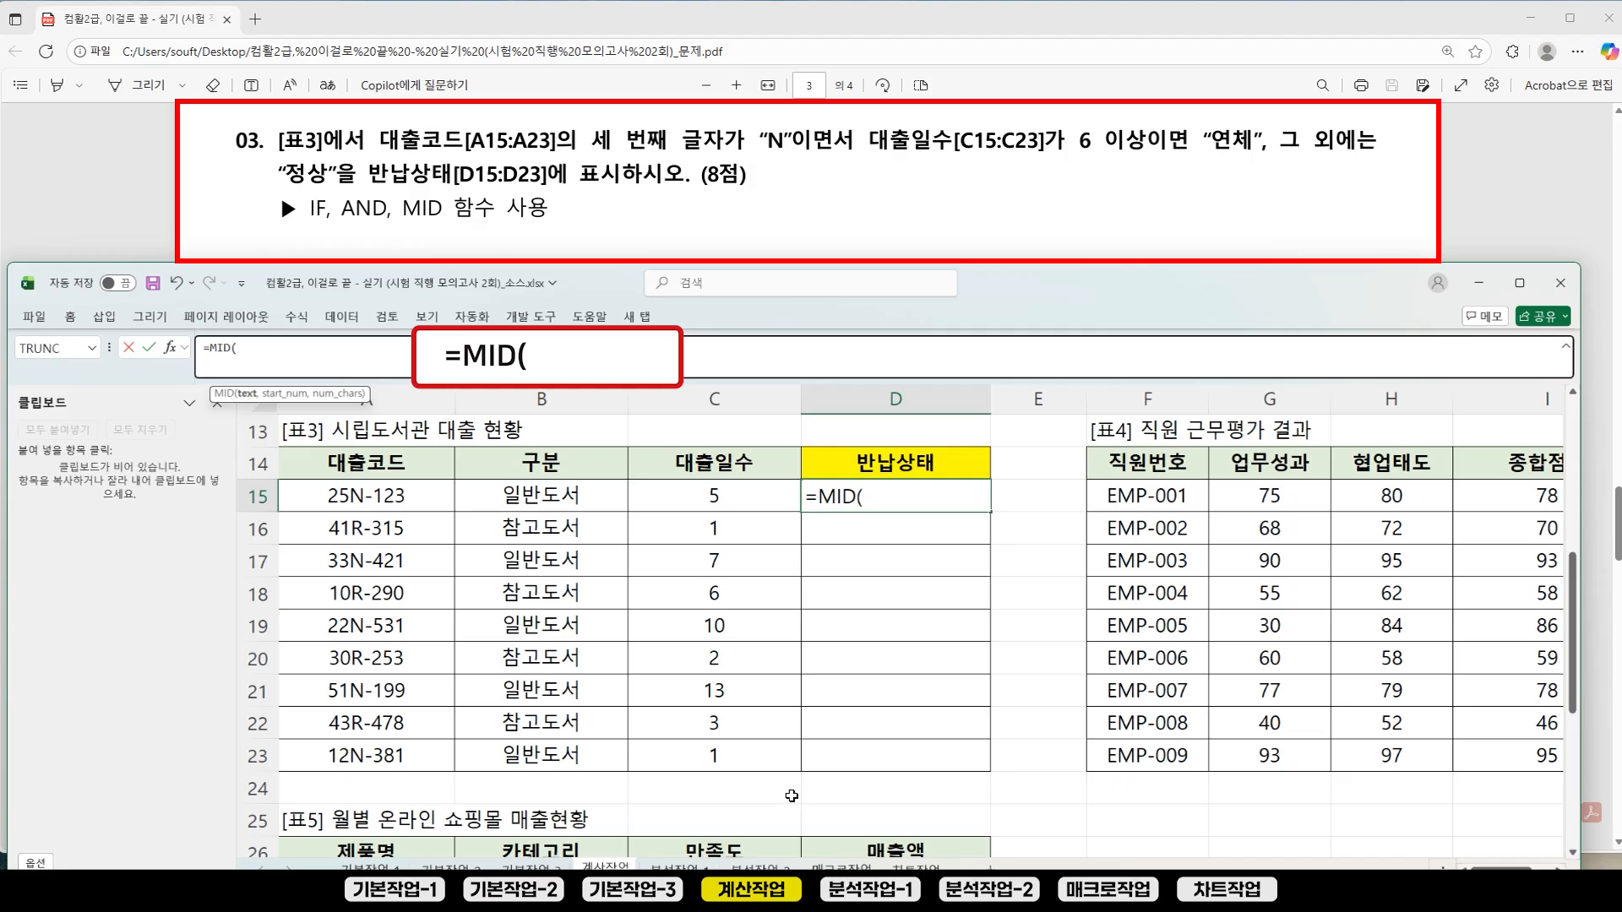
{"action": "left_click", "coordinate": [357, 498]}
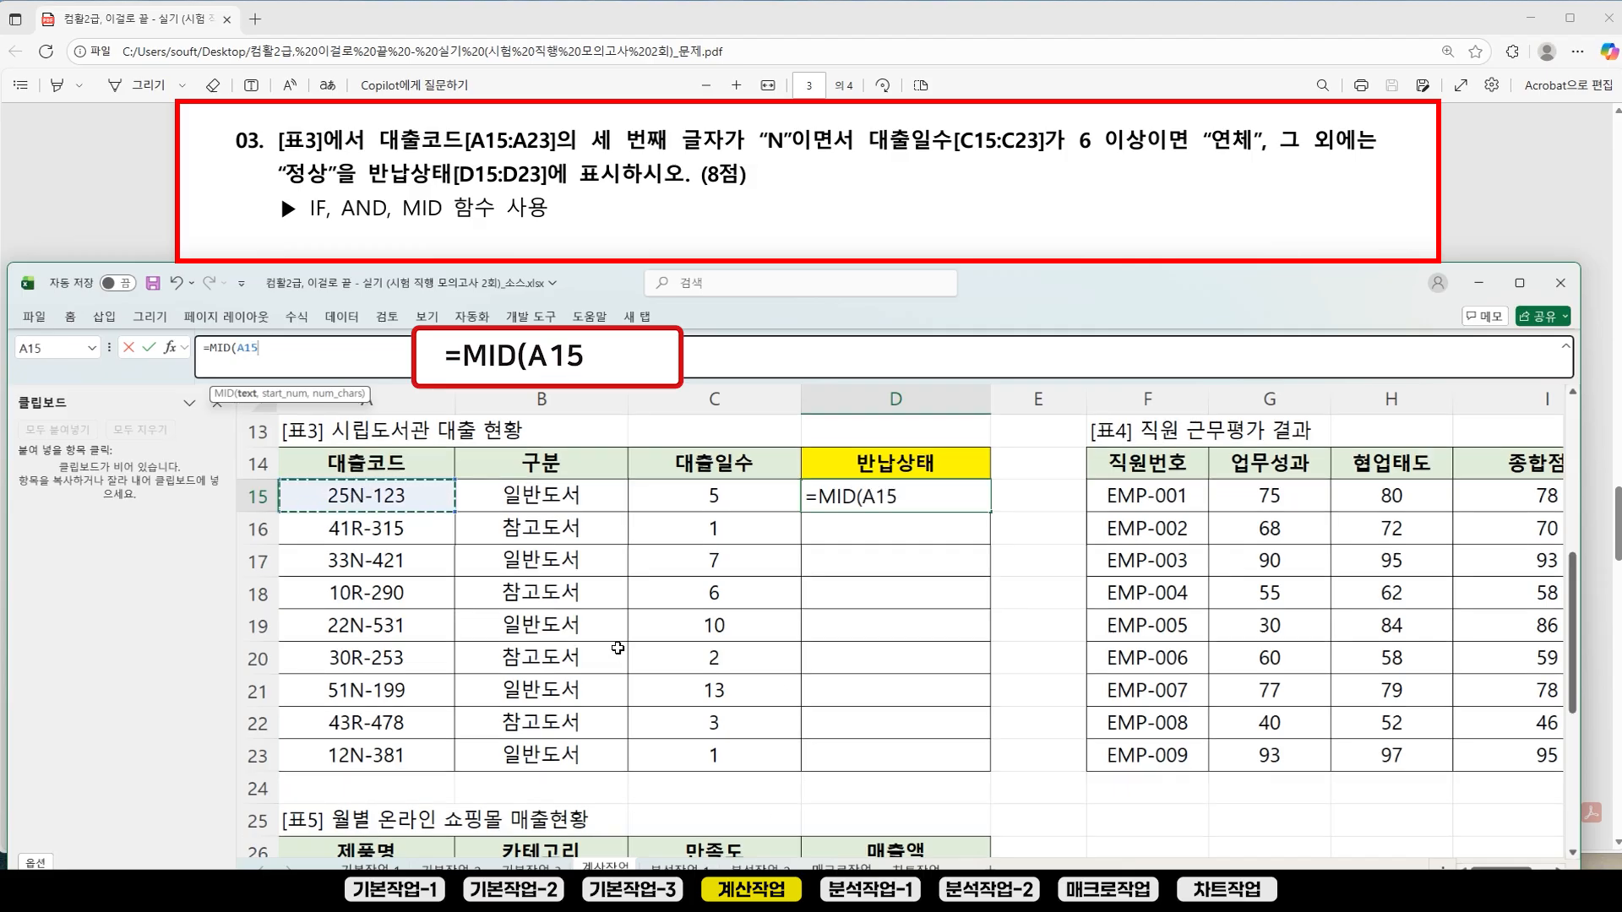
{"action": "type", "text": ","}
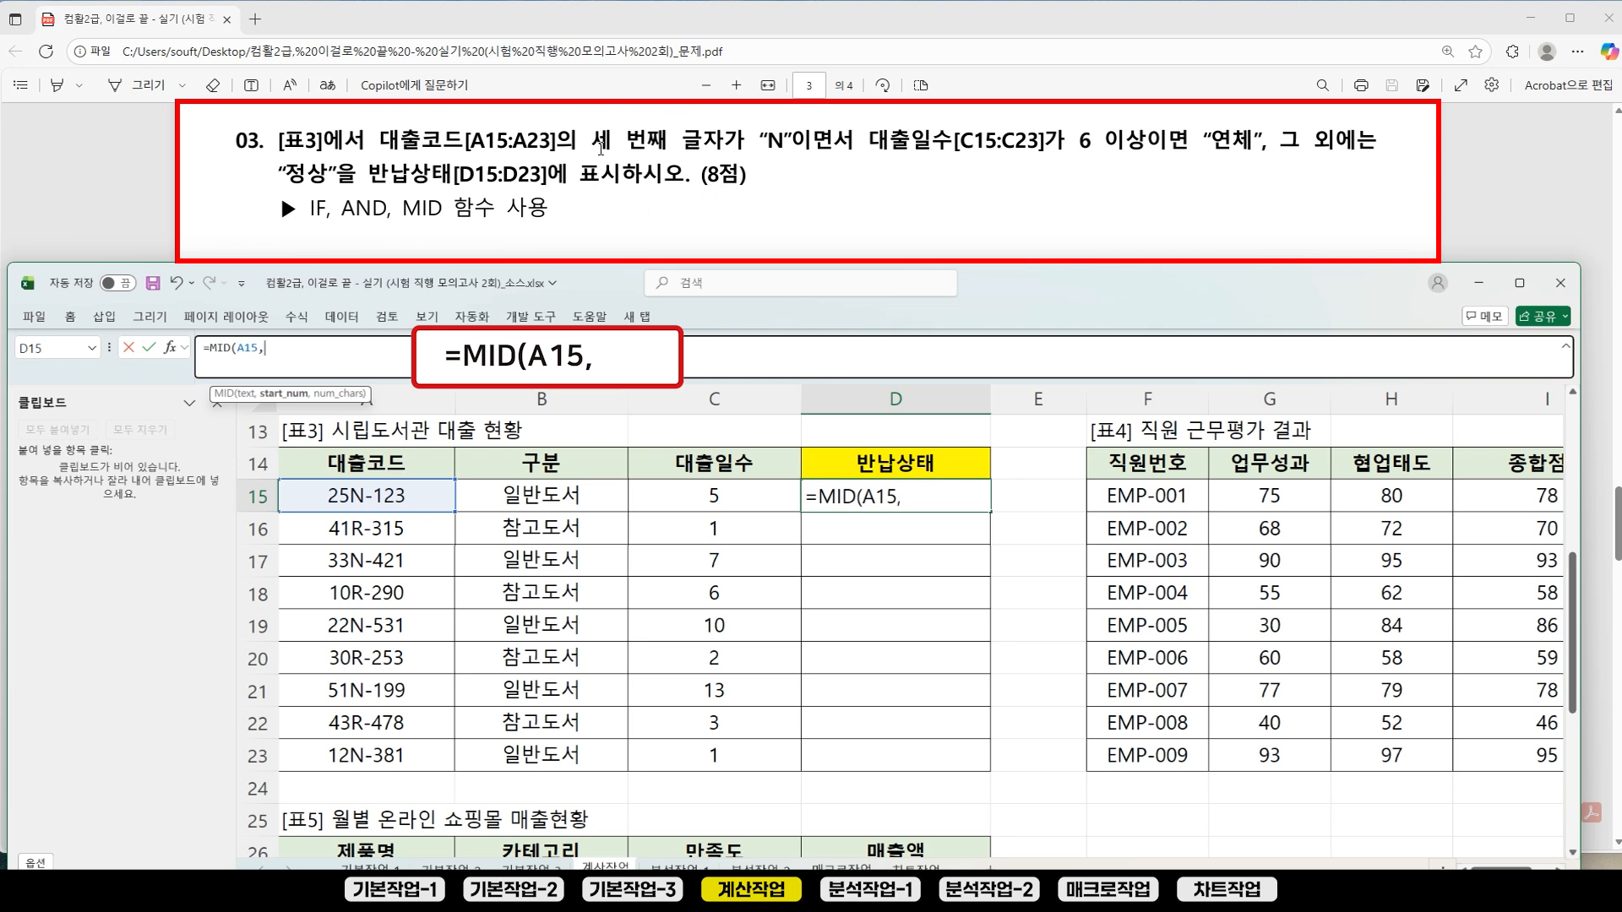
{"action": "type", "text": "3,"}
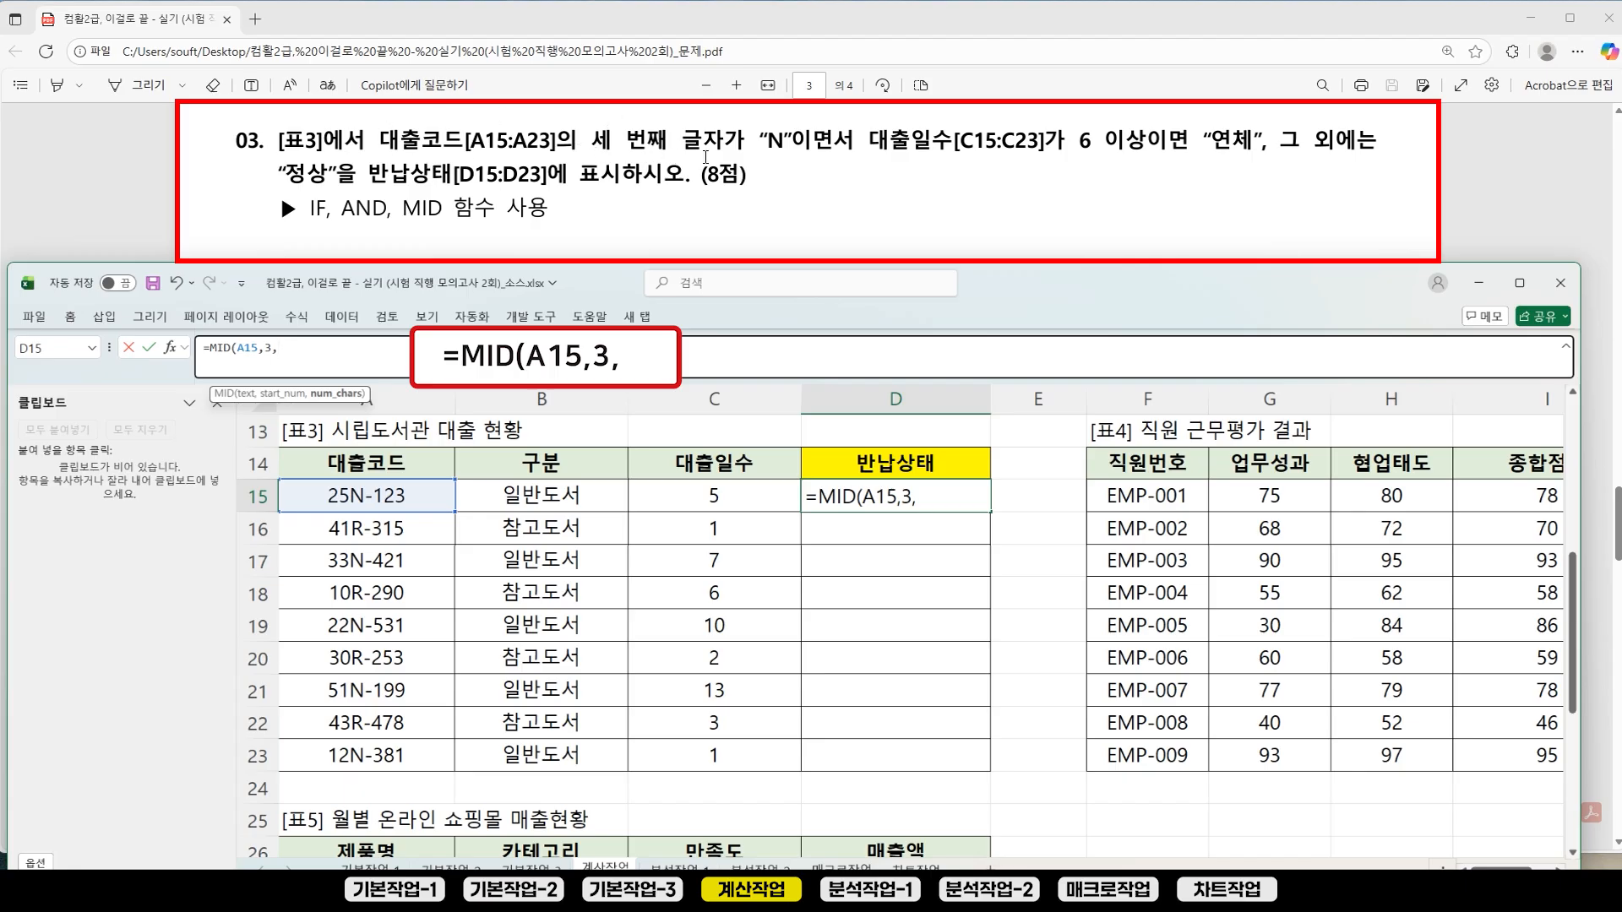
{"action": "type", "text": "1)"}
Step: Check the MID function's three arguments, confirm D15's formula and fill it down through D23
{"action": "left_click", "coordinate": [246, 393]}
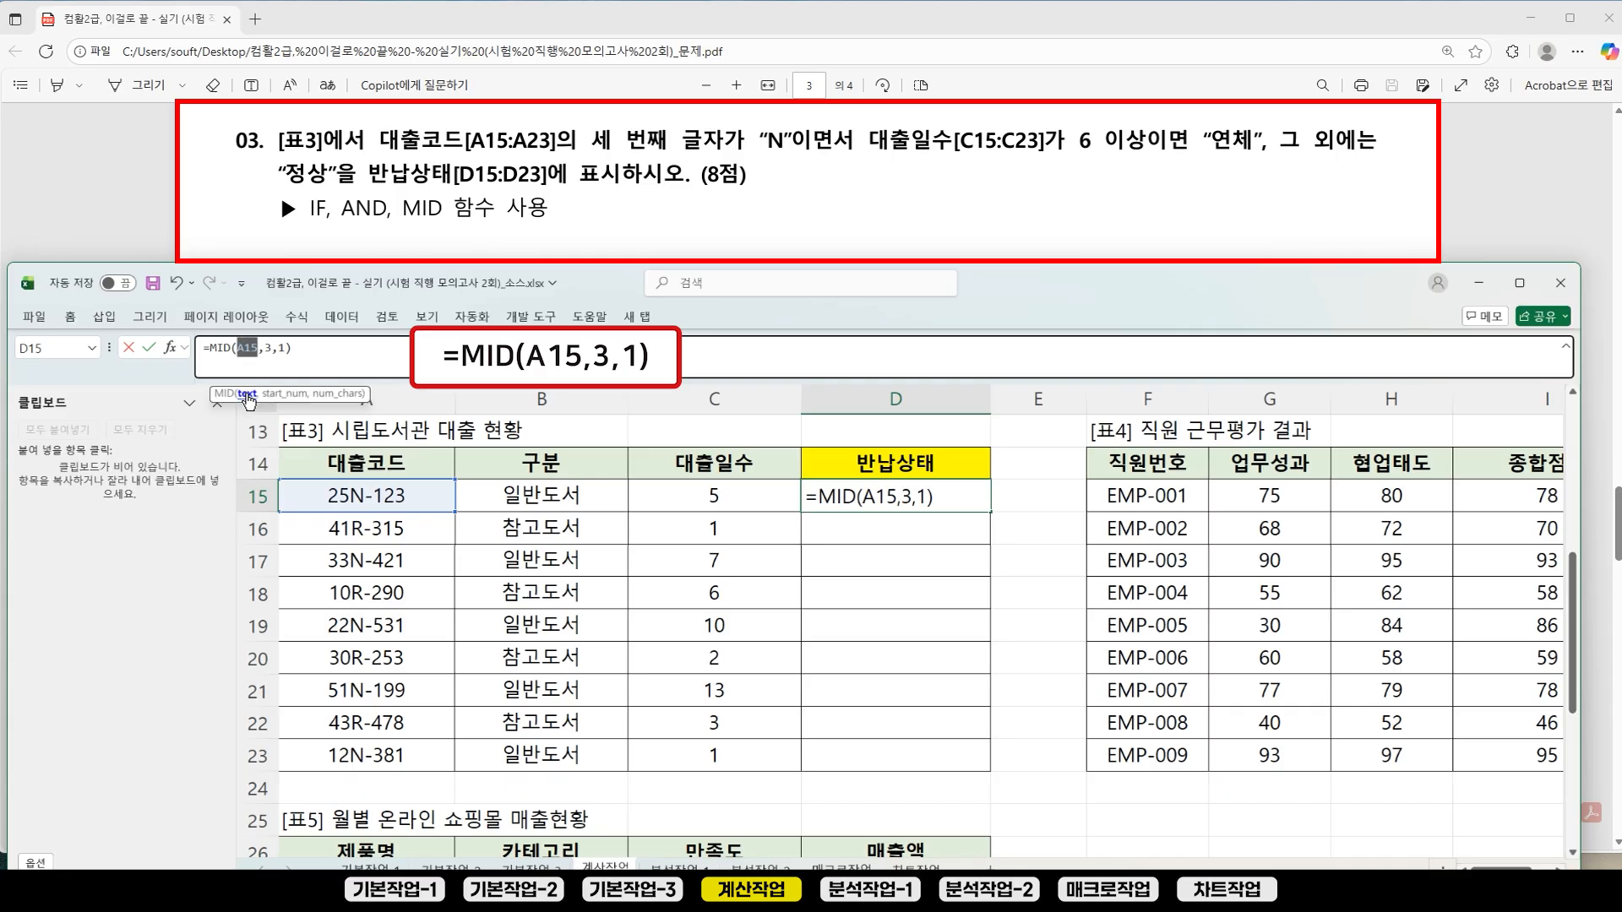
{"action": "left_click", "coordinate": [277, 395]}
{"action": "left_click", "coordinate": [331, 395]}
{"action": "left_click", "coordinate": [357, 353]}
{"action": "key", "text": "Return"}
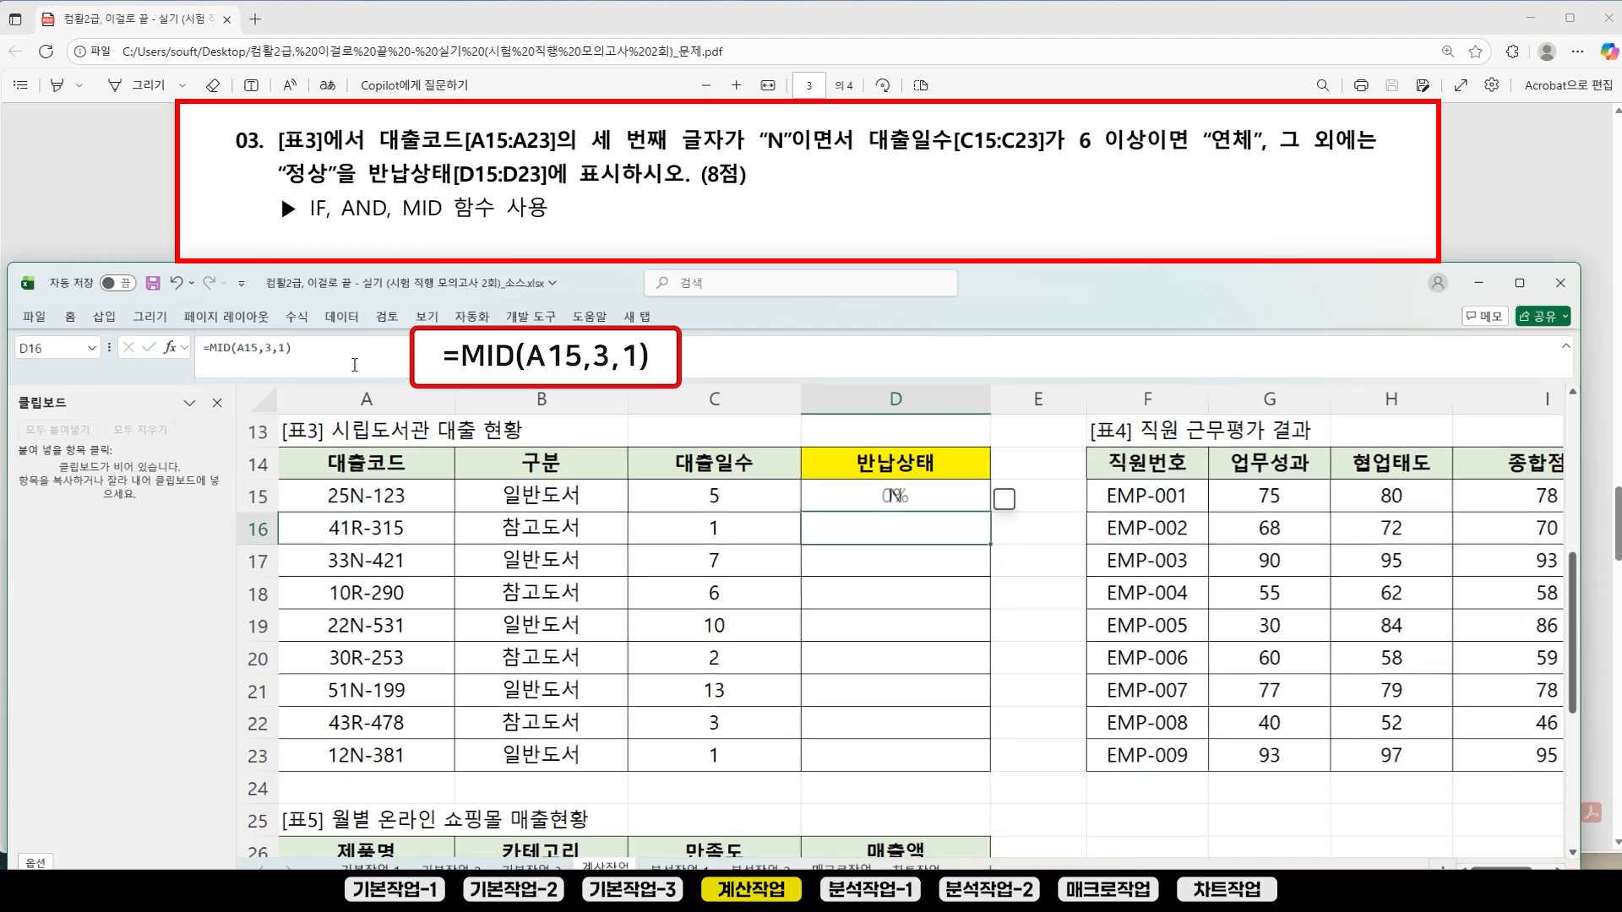
{"action": "left_click", "coordinate": [929, 507]}
{"action": "left_click", "coordinate": [987, 515]}
{"action": "left_click_drag", "start_coordinate": [987, 504], "coordinate": [982, 775]}
{"action": "left_click", "coordinate": [1080, 648]}
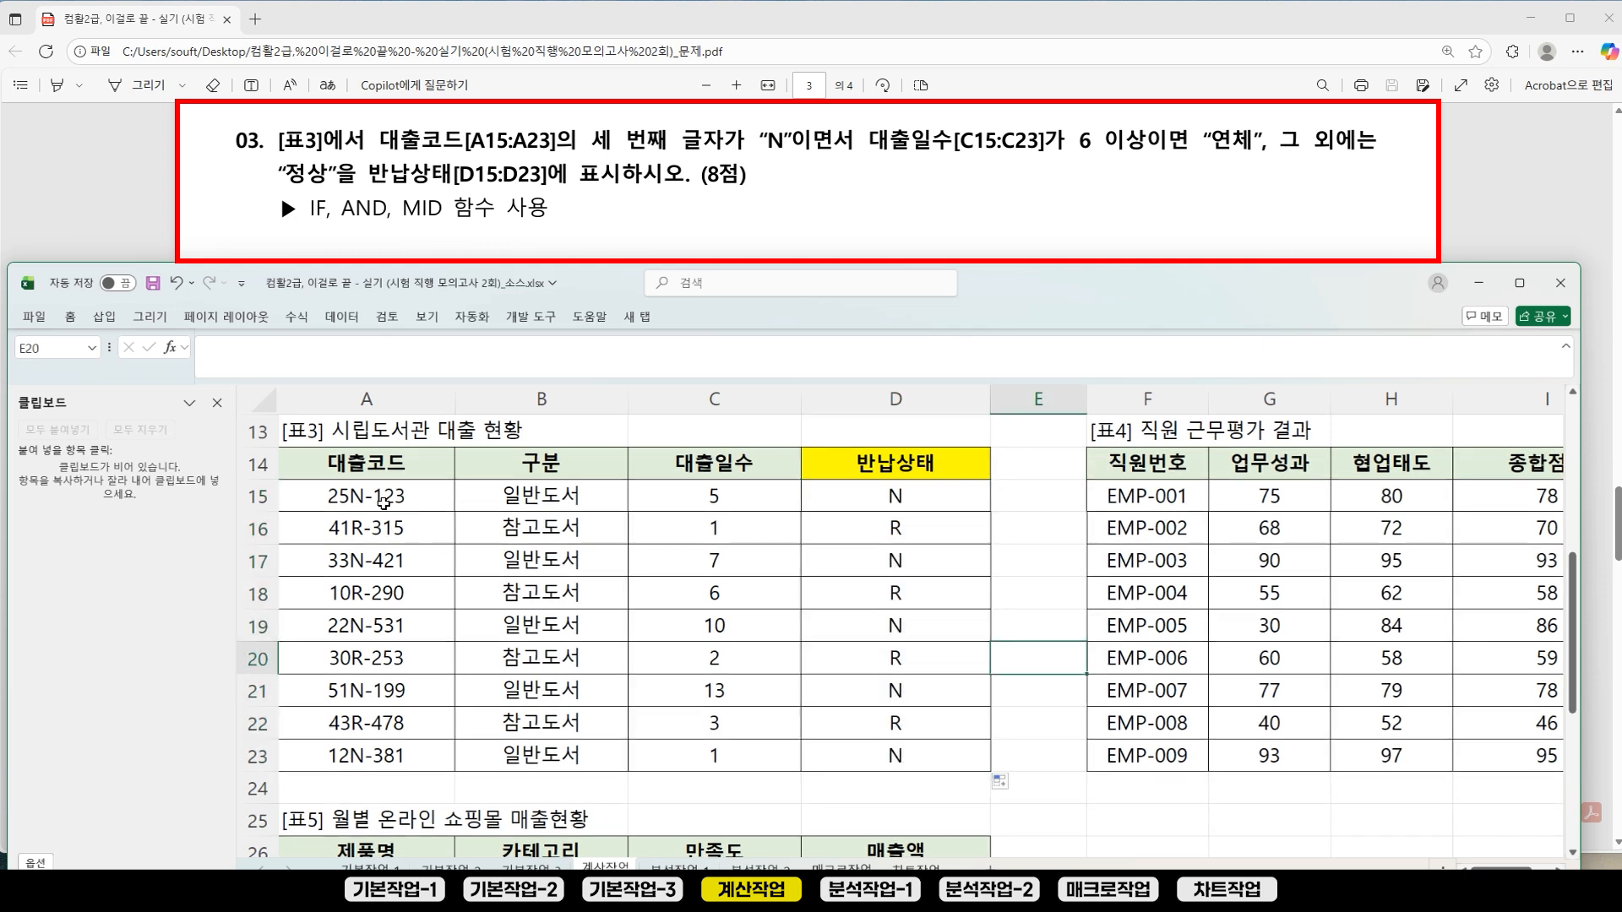
Step: Compare the extracted characters in the 반납상태 column with the loan codes in column A
{"action": "left_click", "coordinate": [384, 503]}
{"action": "left_click_drag", "start_coordinate": [879, 519], "coordinate": [854, 507]}
{"action": "left_click_drag", "start_coordinate": [411, 536], "coordinate": [482, 530]}
{"action": "left_click", "coordinate": [853, 526]}
{"action": "left_click", "coordinate": [884, 594]}
Step: Cut MID(A15,3,1) out of D15's formula and paste it as the first argument of a new AND function
{"action": "left_click", "coordinate": [891, 501]}
{"action": "left_click_drag", "start_coordinate": [209, 347], "coordinate": [333, 349]}
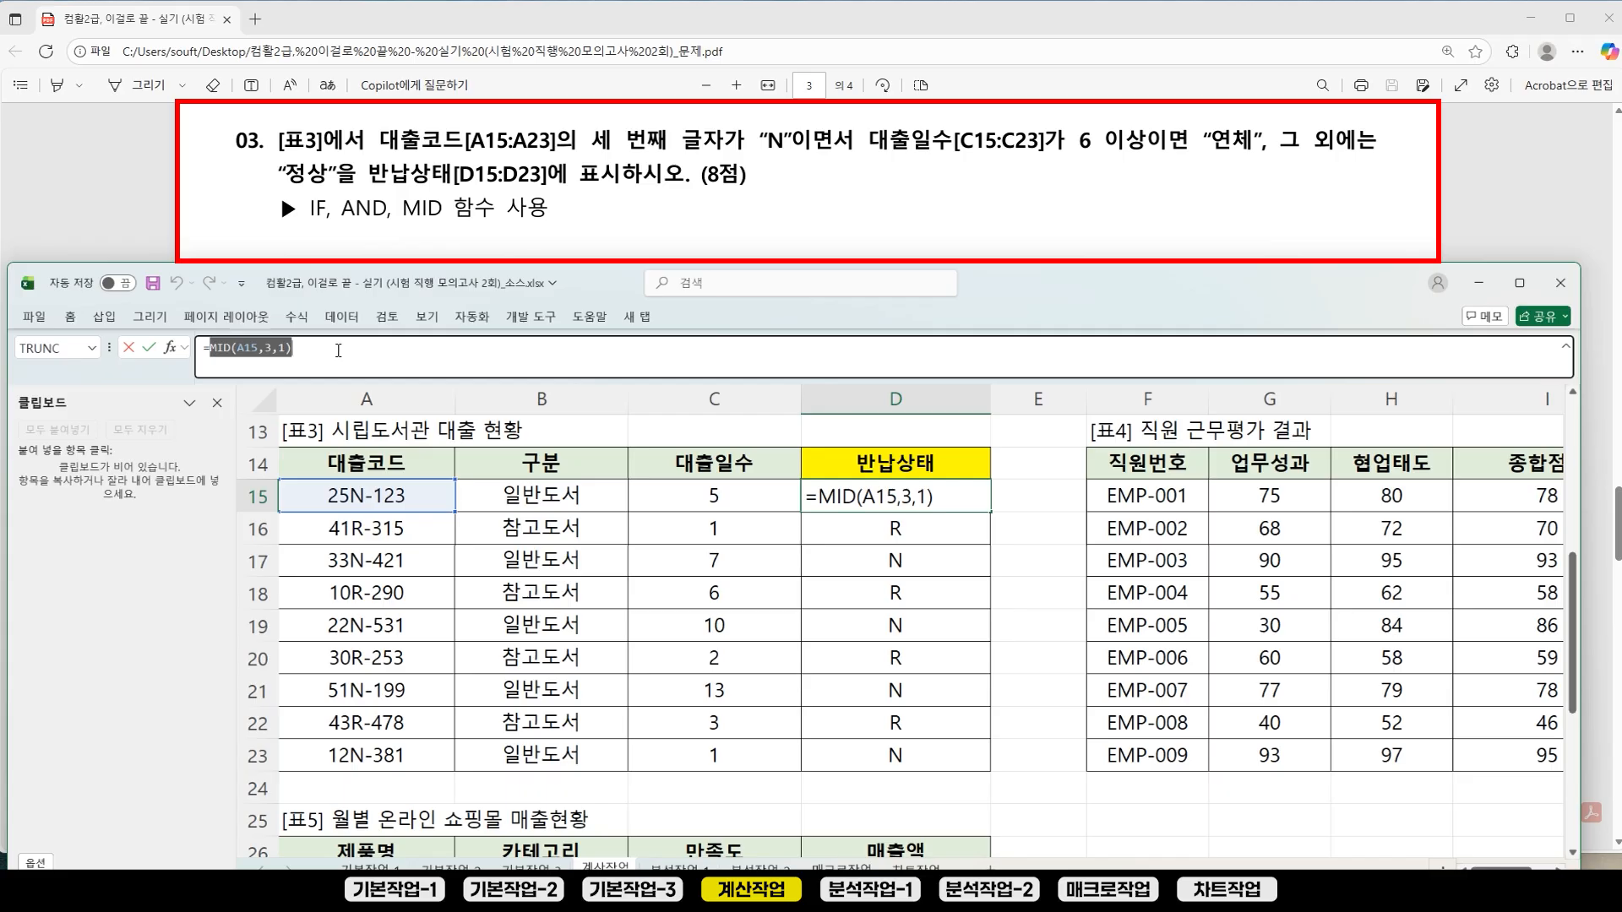
{"action": "key", "text": "ctrl+x"}
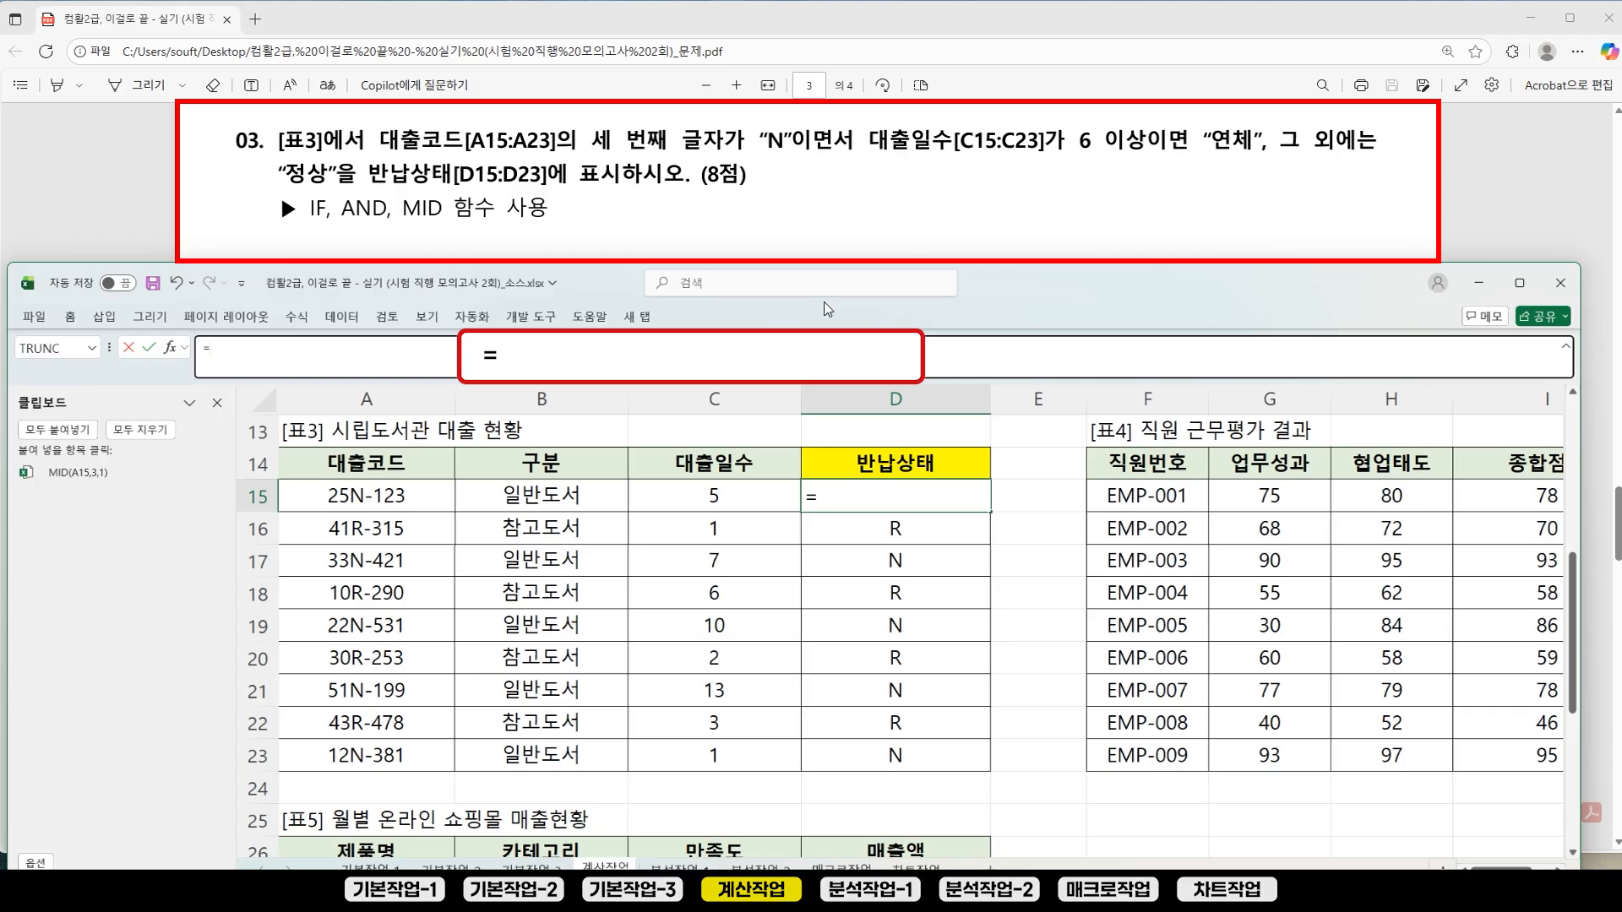
{"action": "type", "text": "AND"}
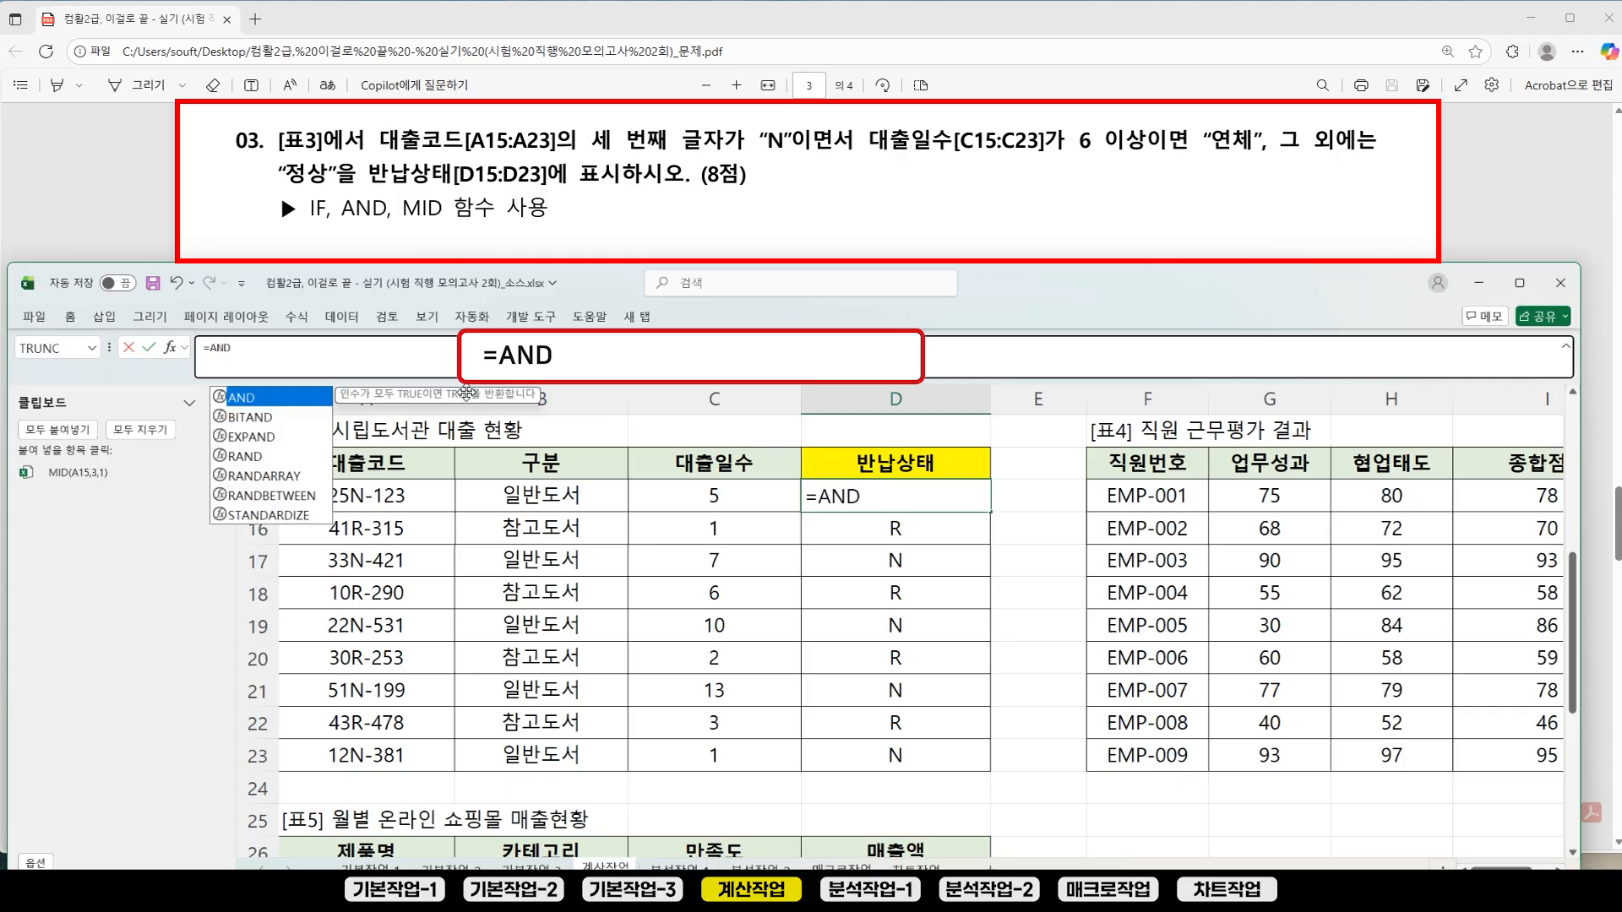
{"action": "type", "text": "("}
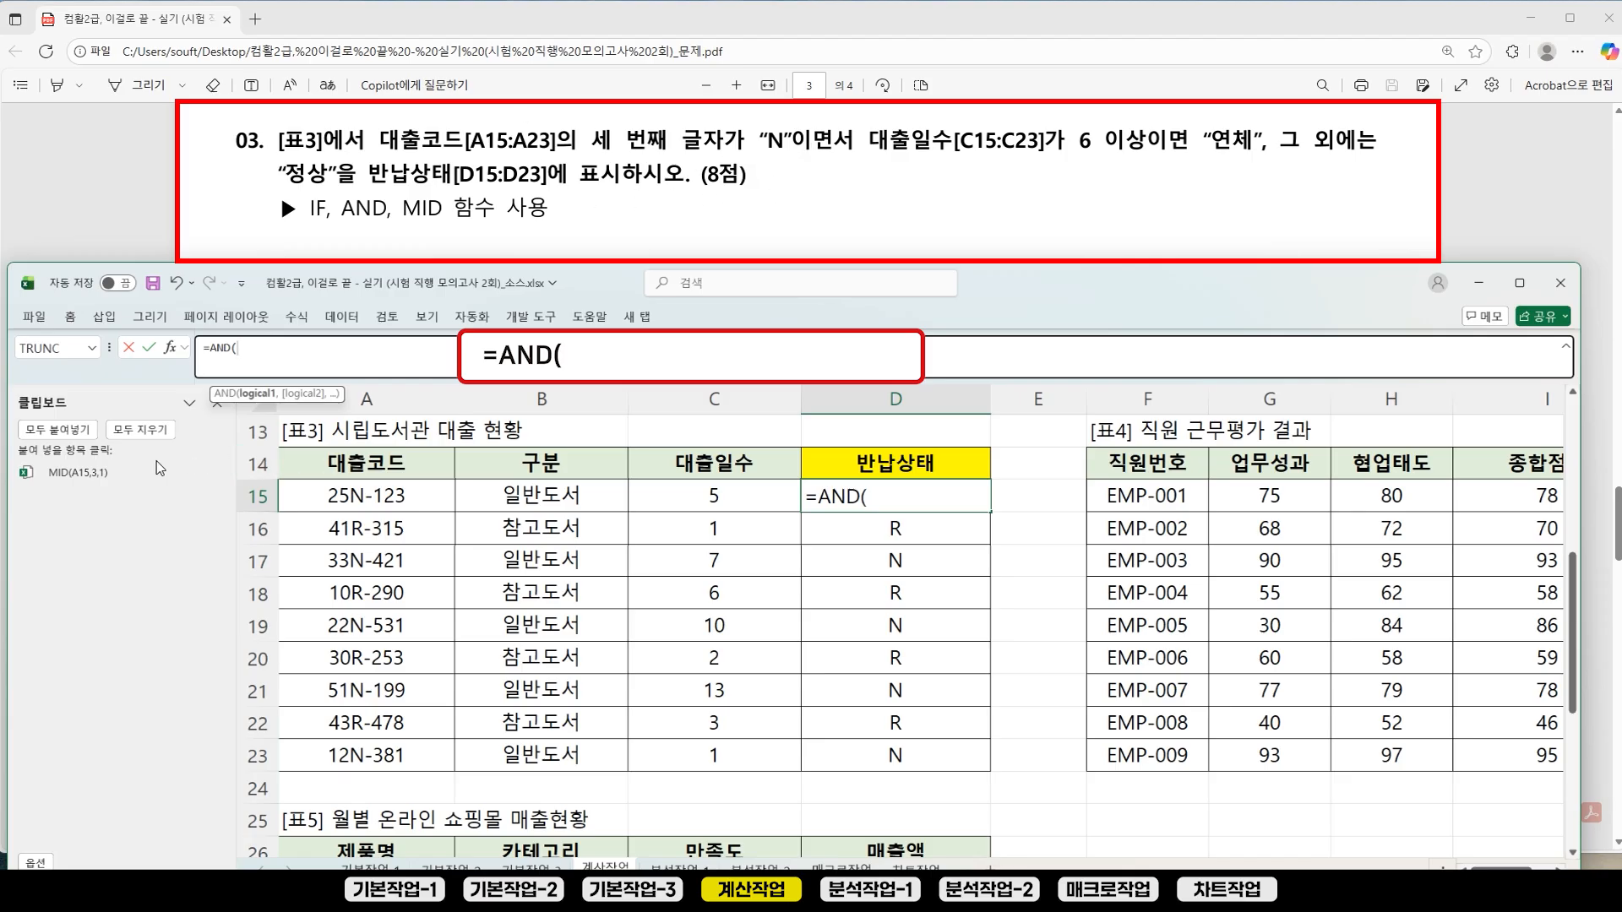
{"action": "left_click", "coordinate": [67, 473]}
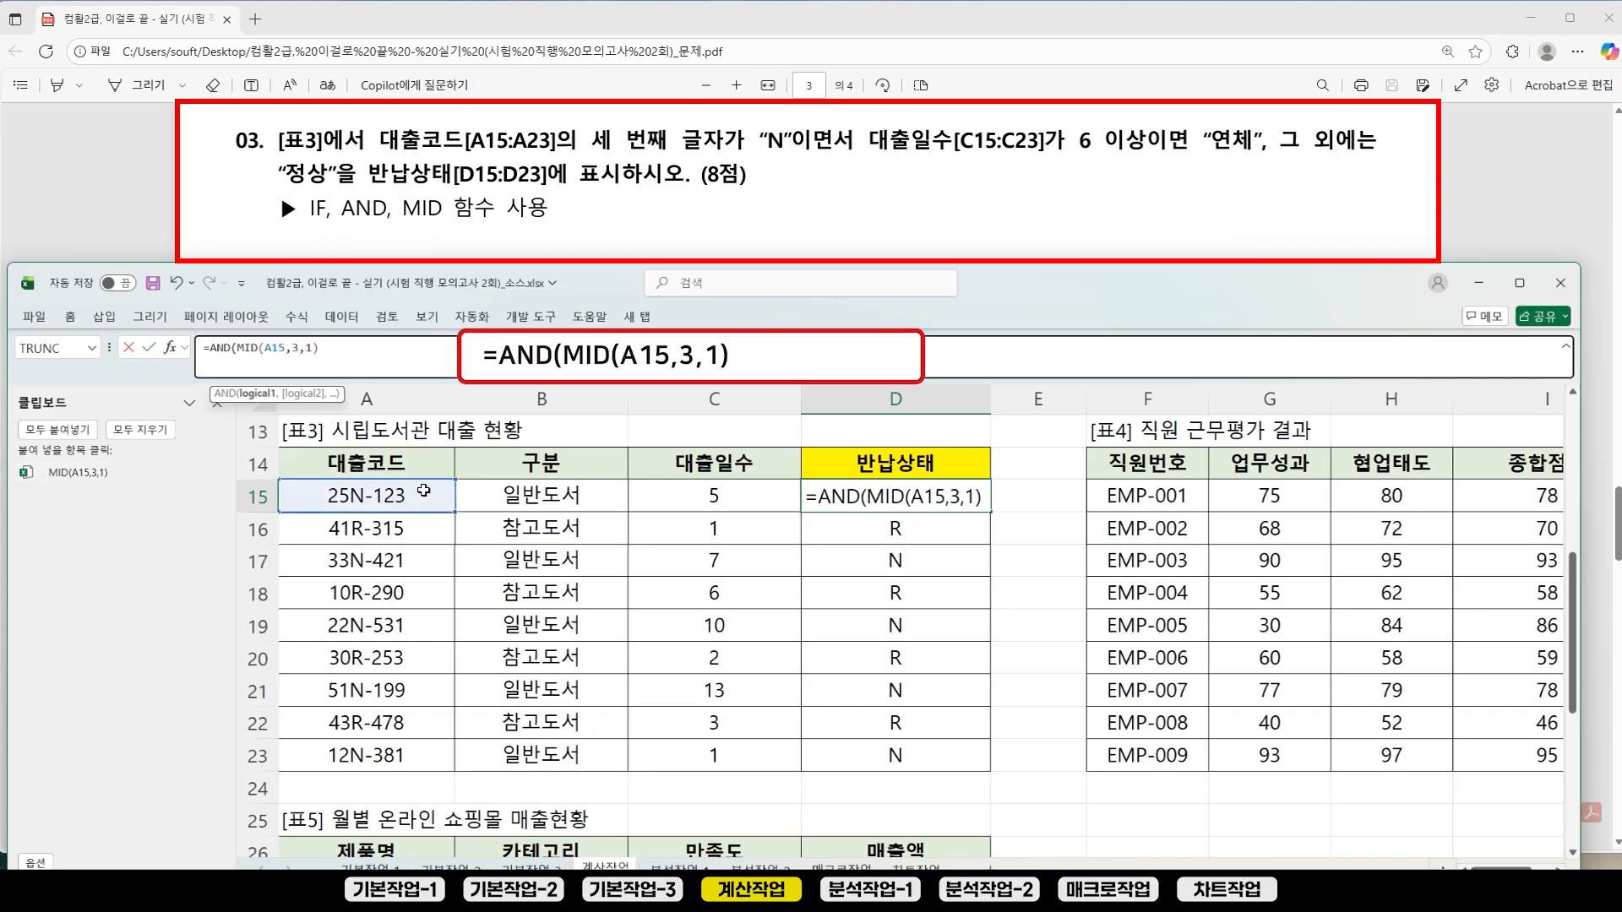
Step: Complete the first AND condition in D15 by comparing MID(A15,3,1) with "N", and review the condition
{"action": "left_click_drag", "start_coordinate": [232, 349], "coordinate": [320, 350]}
{"action": "left_click", "coordinate": [321, 350]}
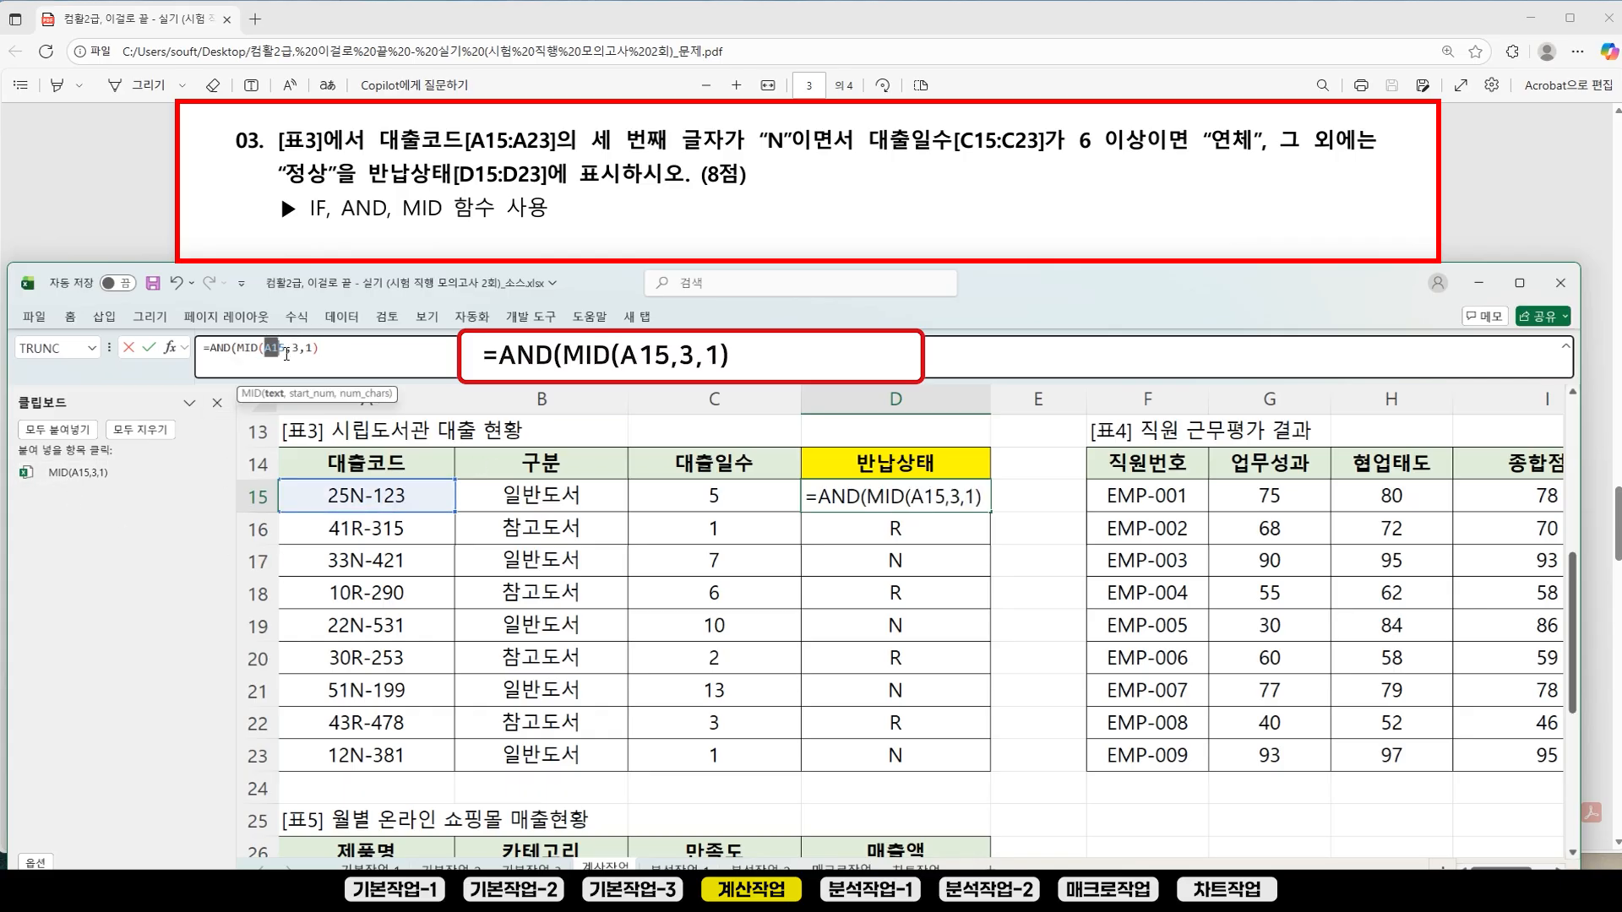
{"action": "left_click_drag", "start_coordinate": [292, 349], "coordinate": [301, 349]}
{"action": "left_click", "coordinate": [319, 349]}
{"action": "type", "text": "=\""}
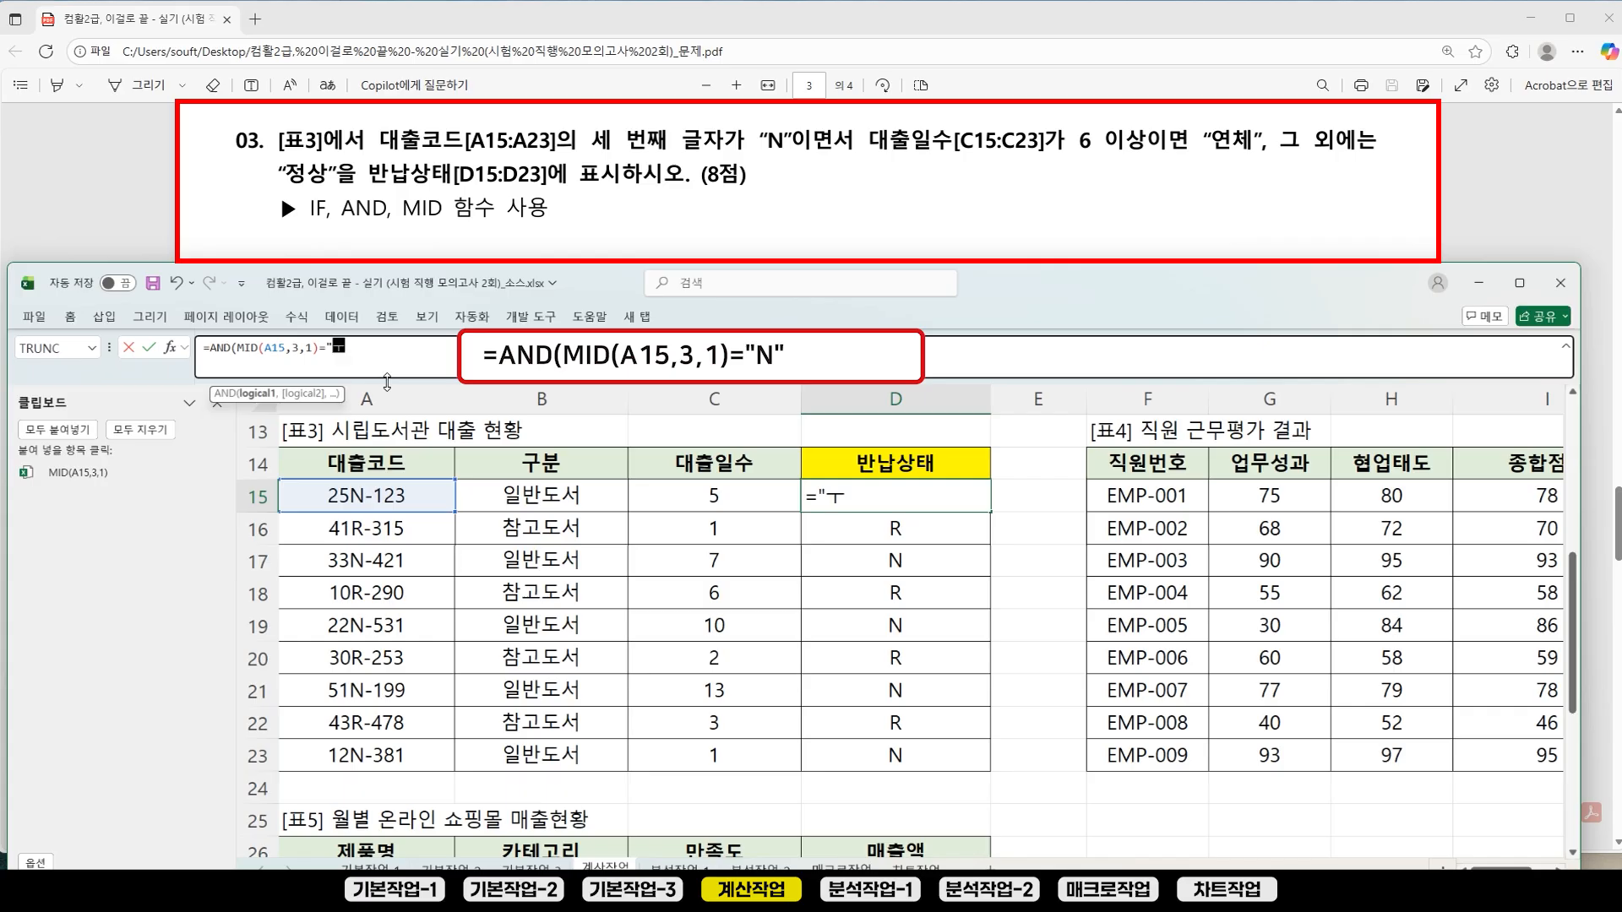
{"action": "type", "text": "N\""}
{"action": "left_click_drag", "start_coordinate": [237, 348], "coordinate": [349, 349]}
{"action": "left_click", "coordinate": [387, 349]}
Step: Add C15>=6 as the second AND condition and check both logical arguments
{"action": "type", "text": ","}
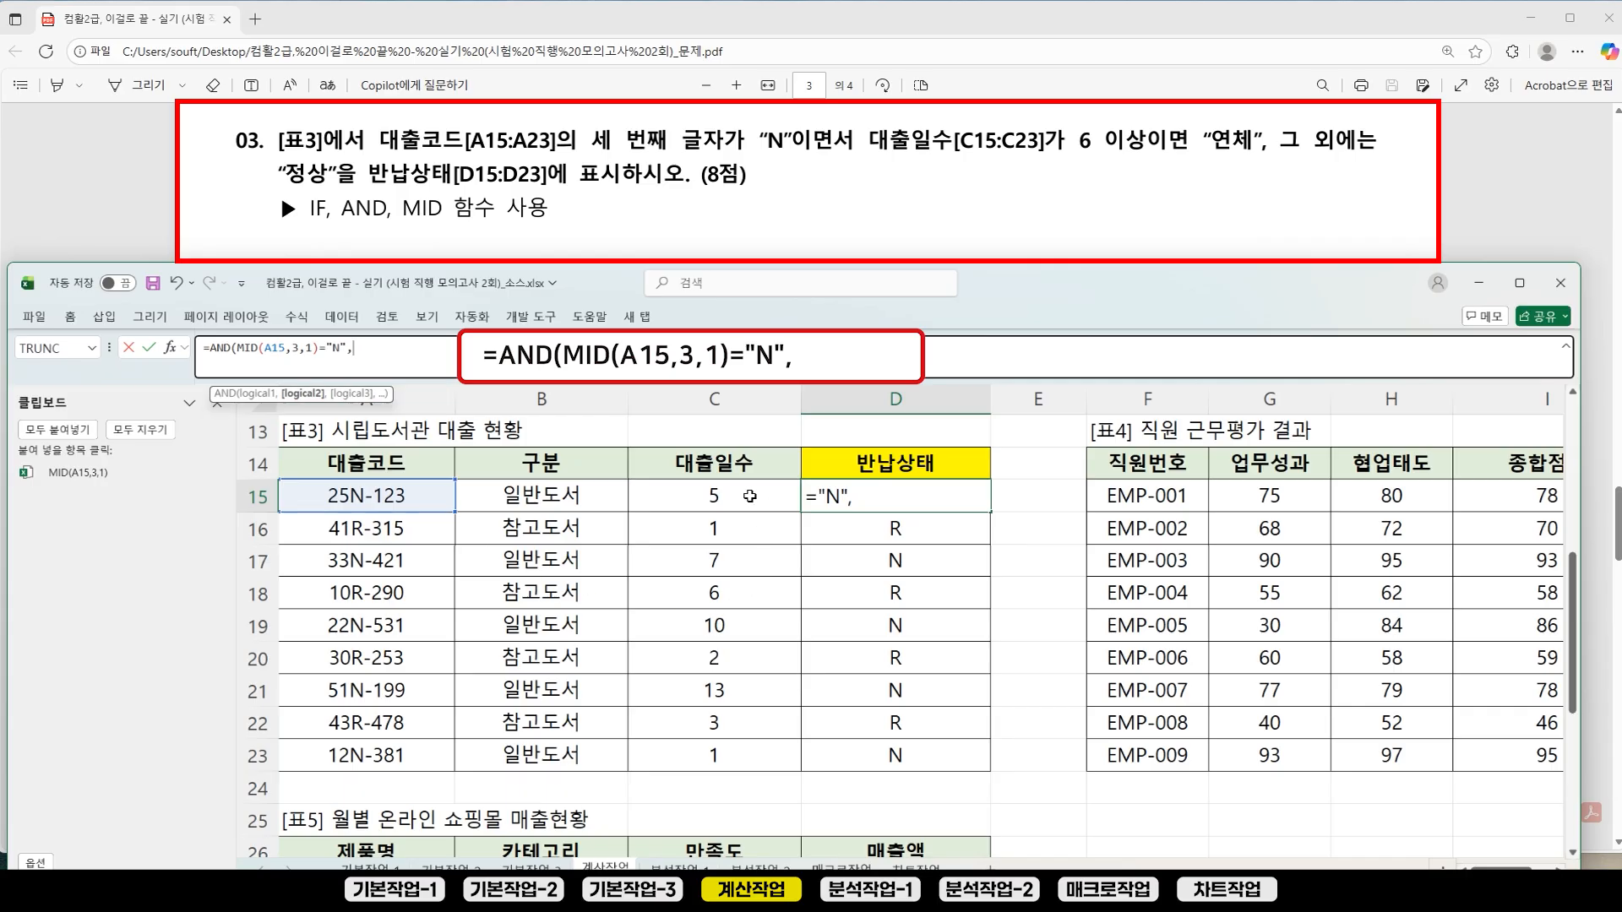
{"action": "left_click", "coordinate": [748, 499]}
{"action": "type", "text": ">="}
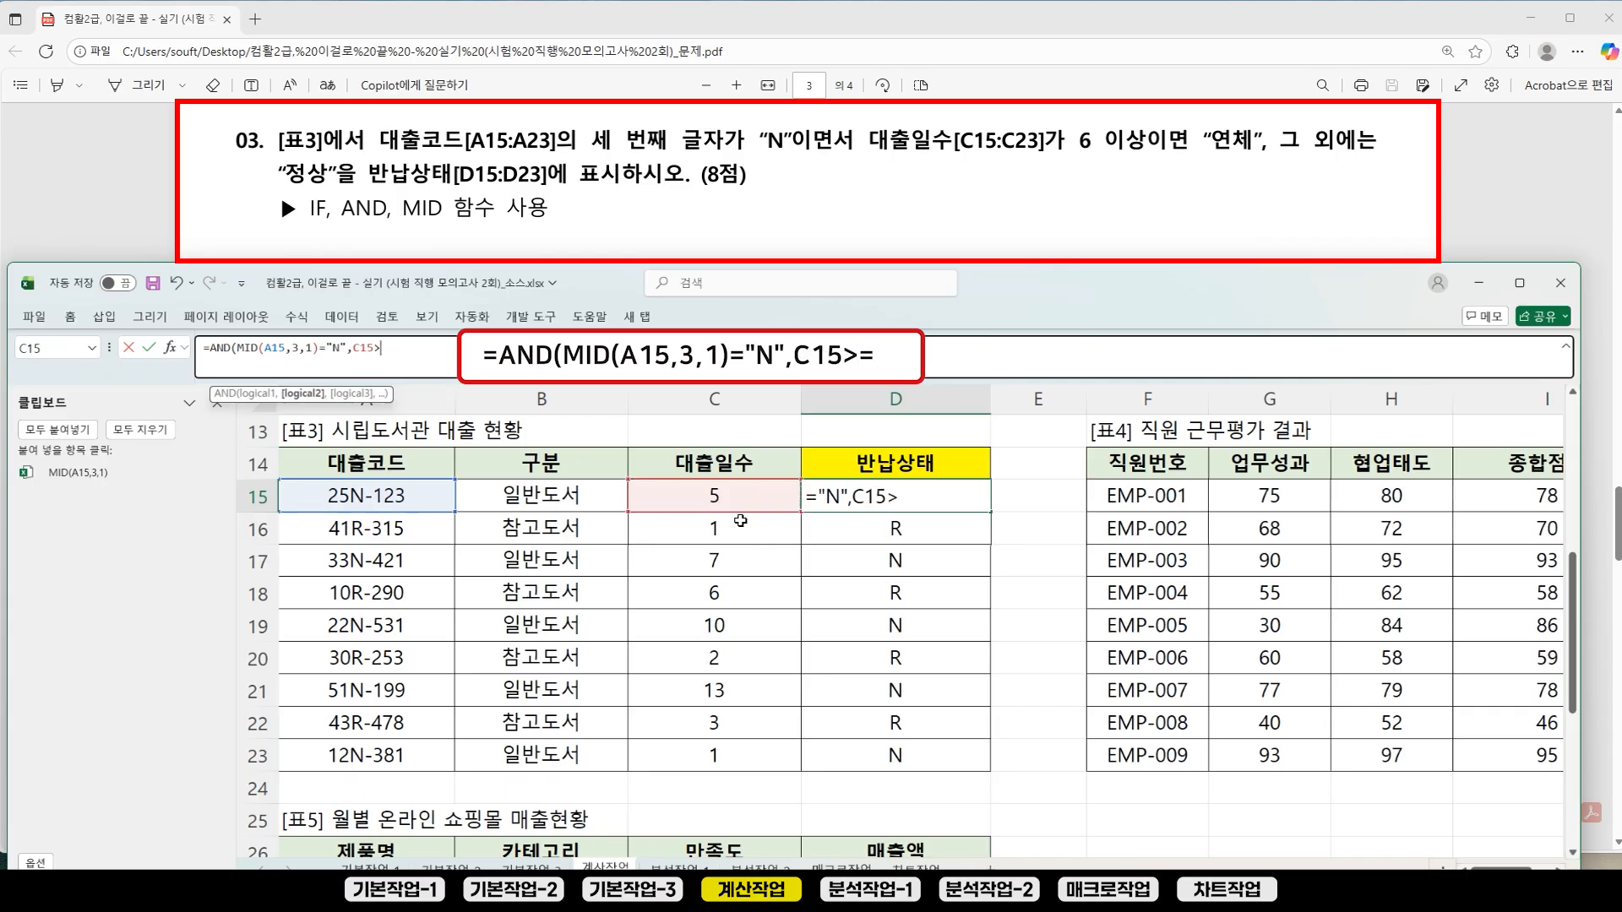
{"action": "type", "text": "6"}
{"action": "left_click", "coordinate": [255, 395]}
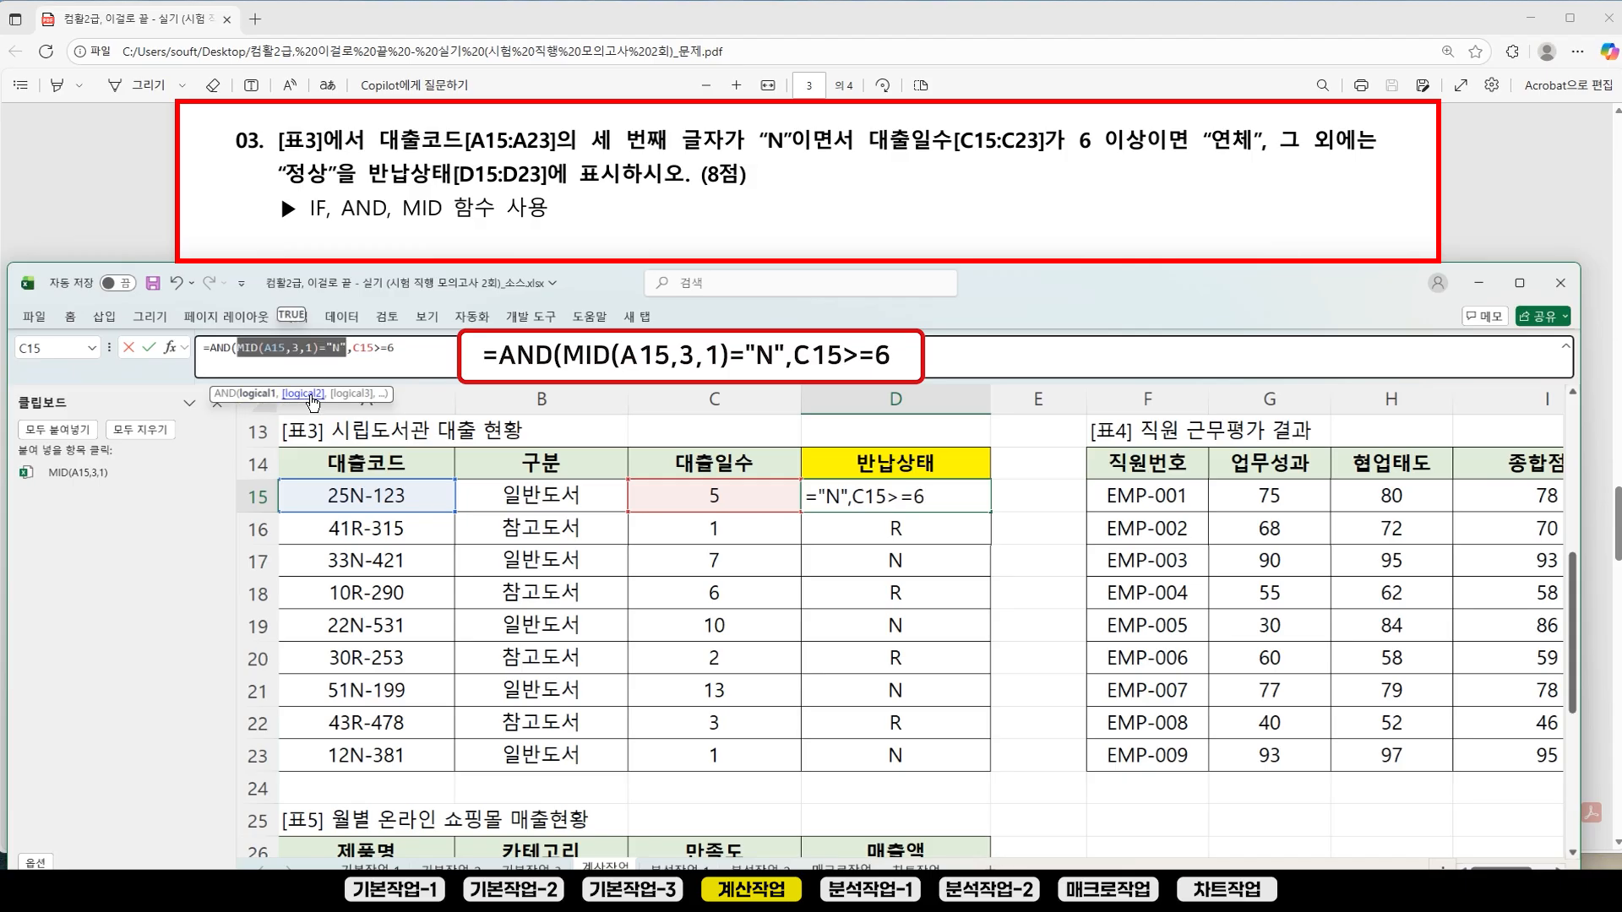
{"action": "left_click", "coordinate": [304, 394]}
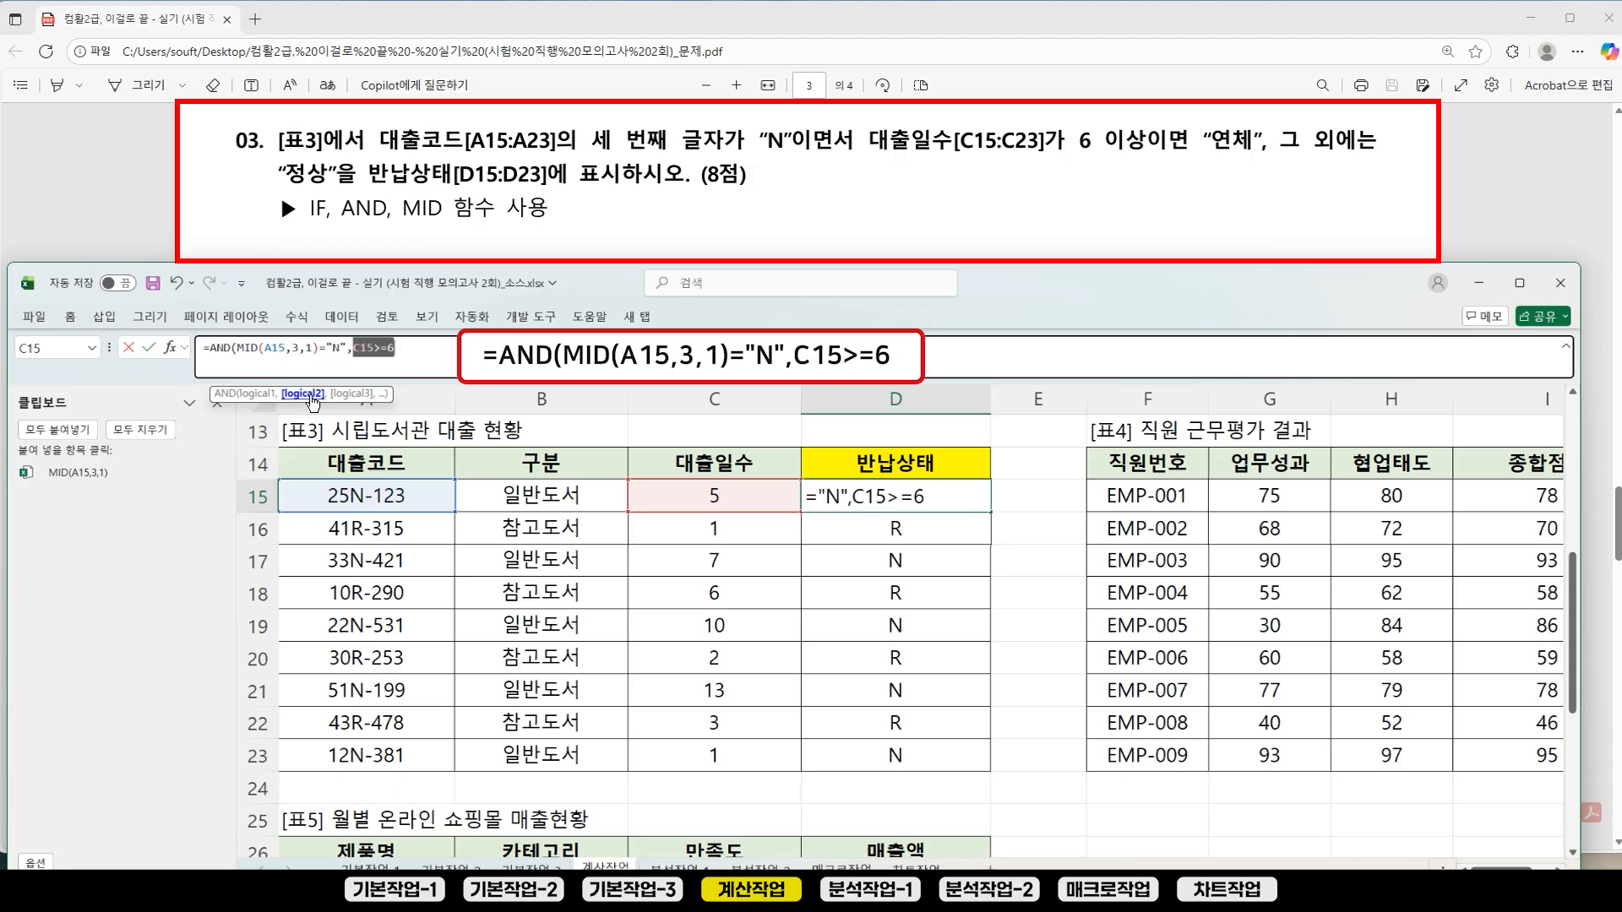
Step: Close the AND formula in D15, confirm it and fill it down the 반납상태 column through D23
{"action": "left_click", "coordinate": [444, 353]}
{"action": "type", "text": ")\\"}
{"action": "key", "text": "BackSpace"}
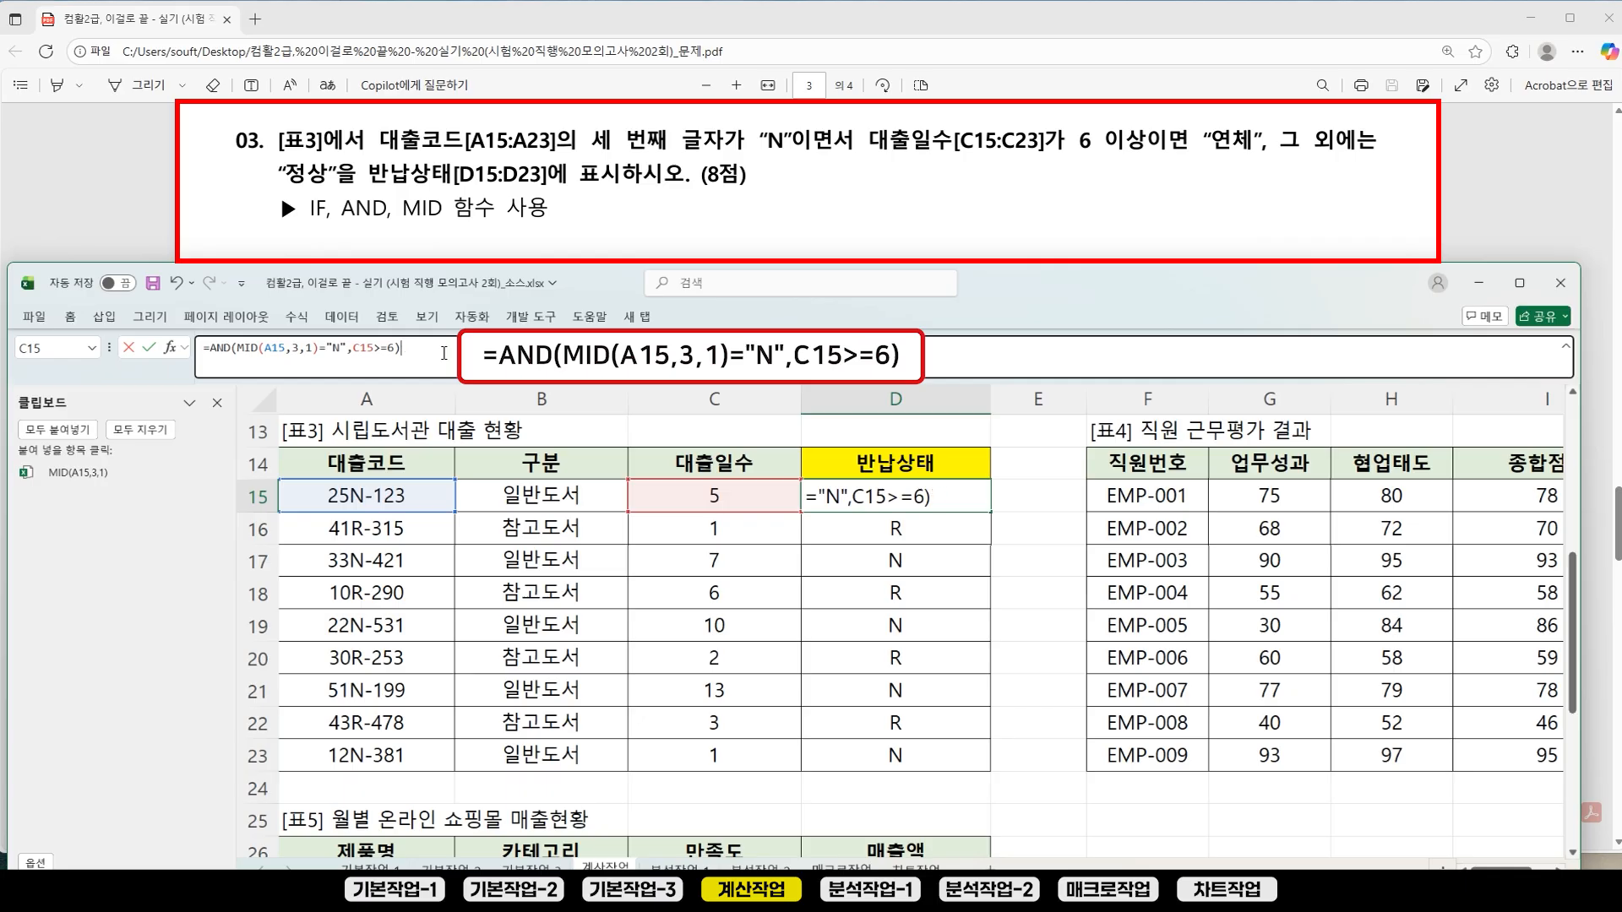
{"action": "key", "text": "ctrl+Return"}
{"action": "left_click_drag", "start_coordinate": [979, 513], "coordinate": [980, 769]}
{"action": "left_click", "coordinate": [1054, 500]}
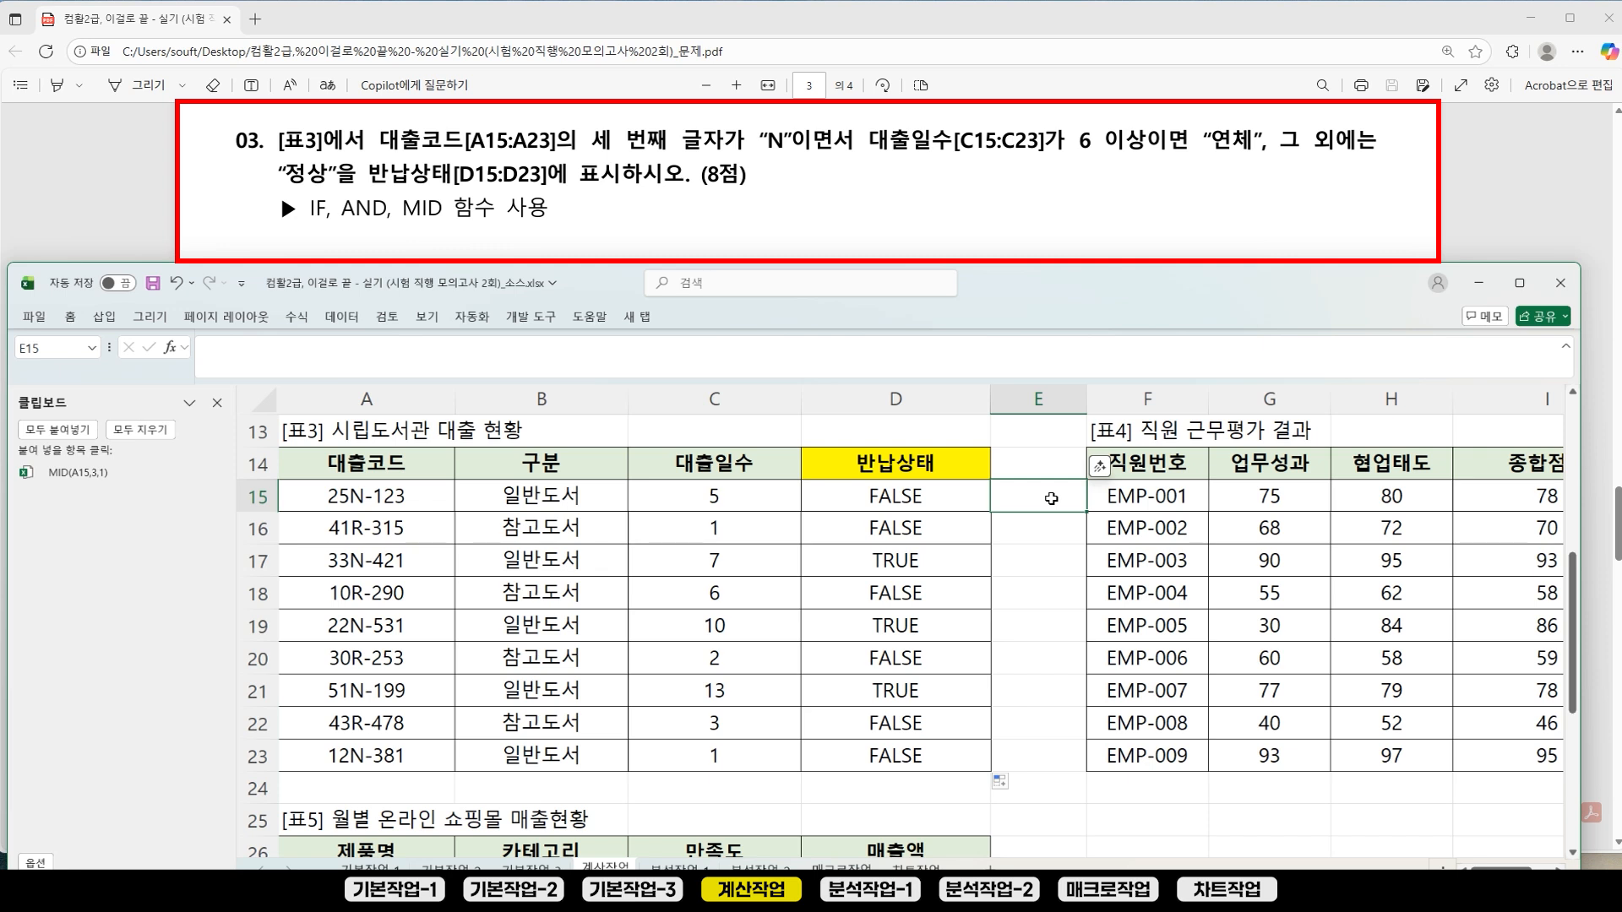
Step: Check the TRUE and FALSE results in the 반납상태 column against the conditions in question 03
{"action": "left_click", "coordinate": [900, 557]}
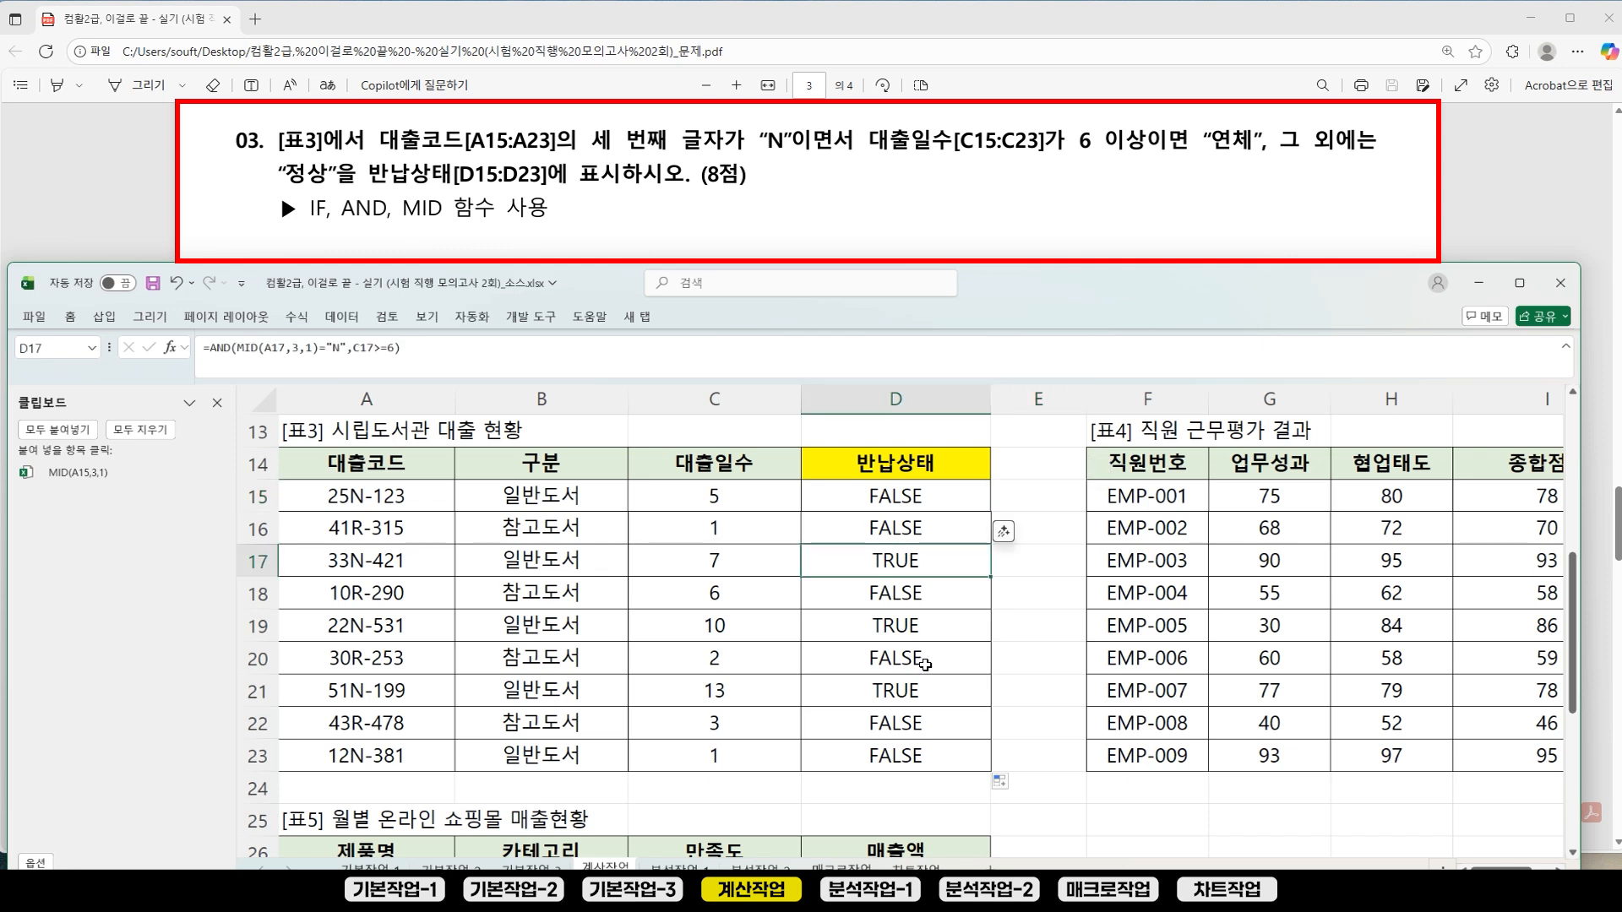
{"action": "left_click", "coordinate": [925, 692]}
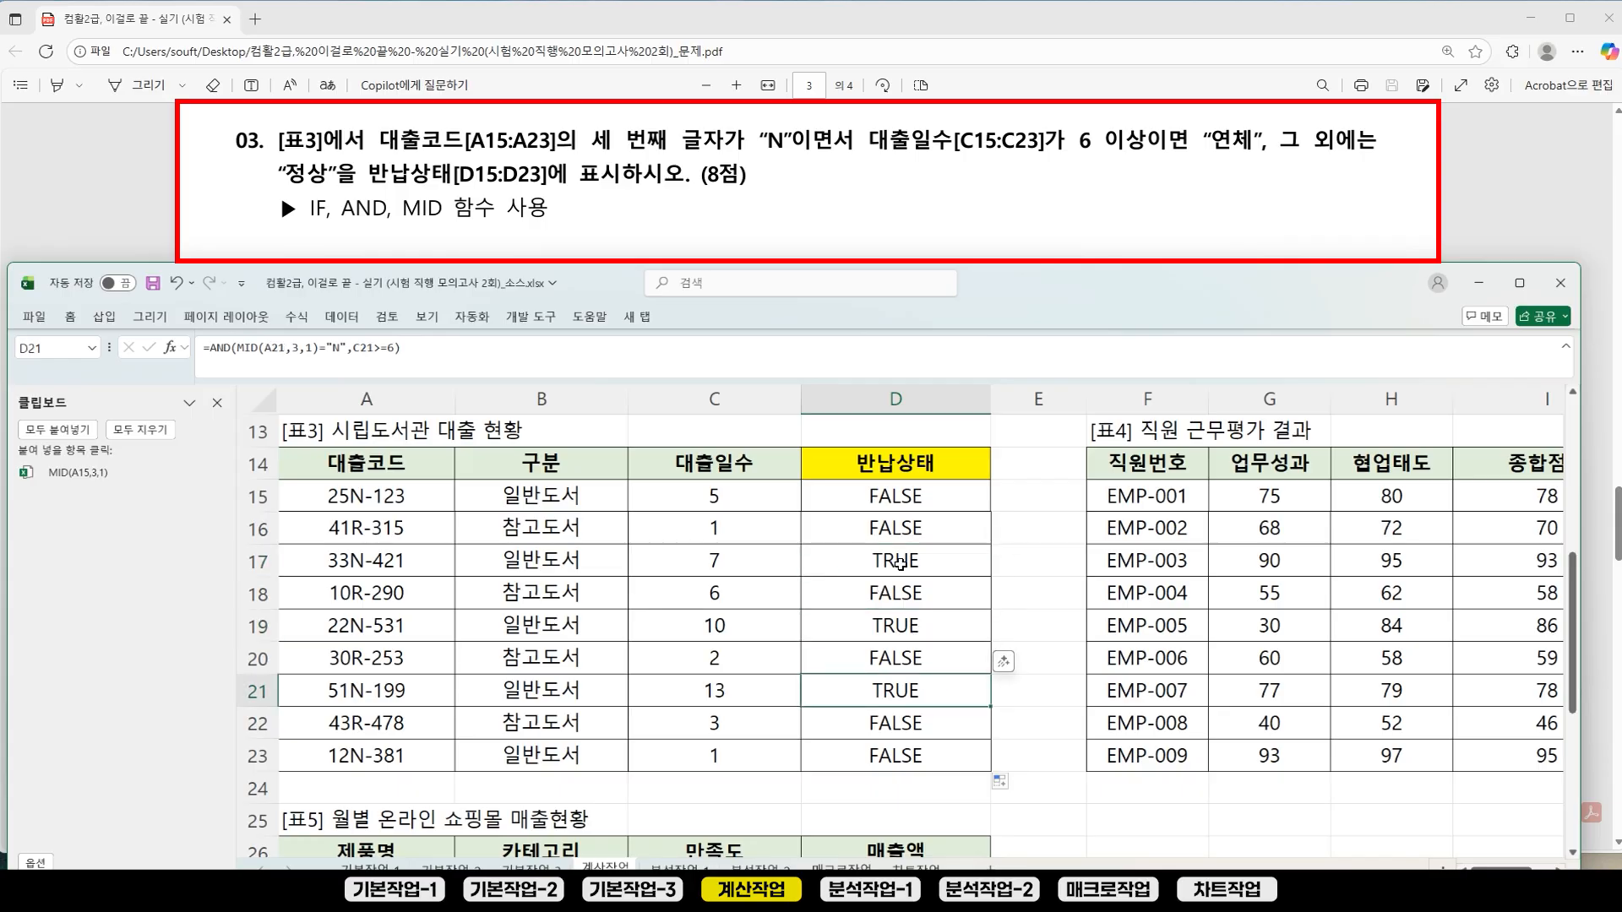
{"action": "left_click", "coordinate": [904, 562]}
{"action": "left_click", "coordinate": [923, 635]}
{"action": "left_click", "coordinate": [940, 685]}
{"action": "left_click", "coordinate": [913, 507]}
{"action": "left_click", "coordinate": [908, 535]}
{"action": "left_click", "coordinate": [933, 634]}
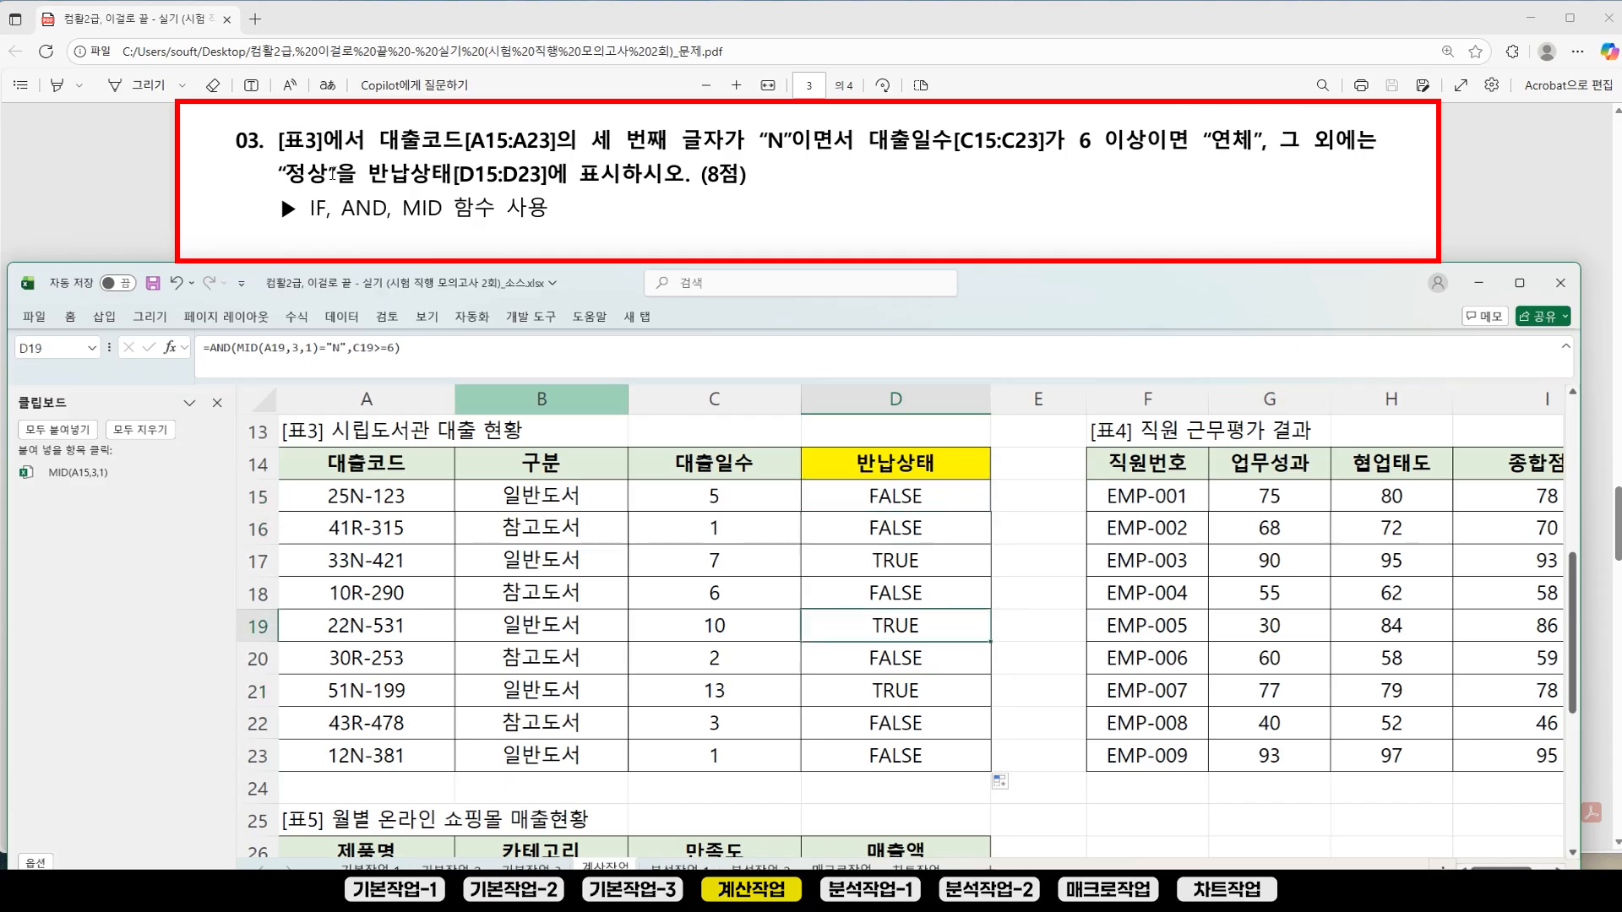
{"action": "left_click", "coordinate": [883, 500]}
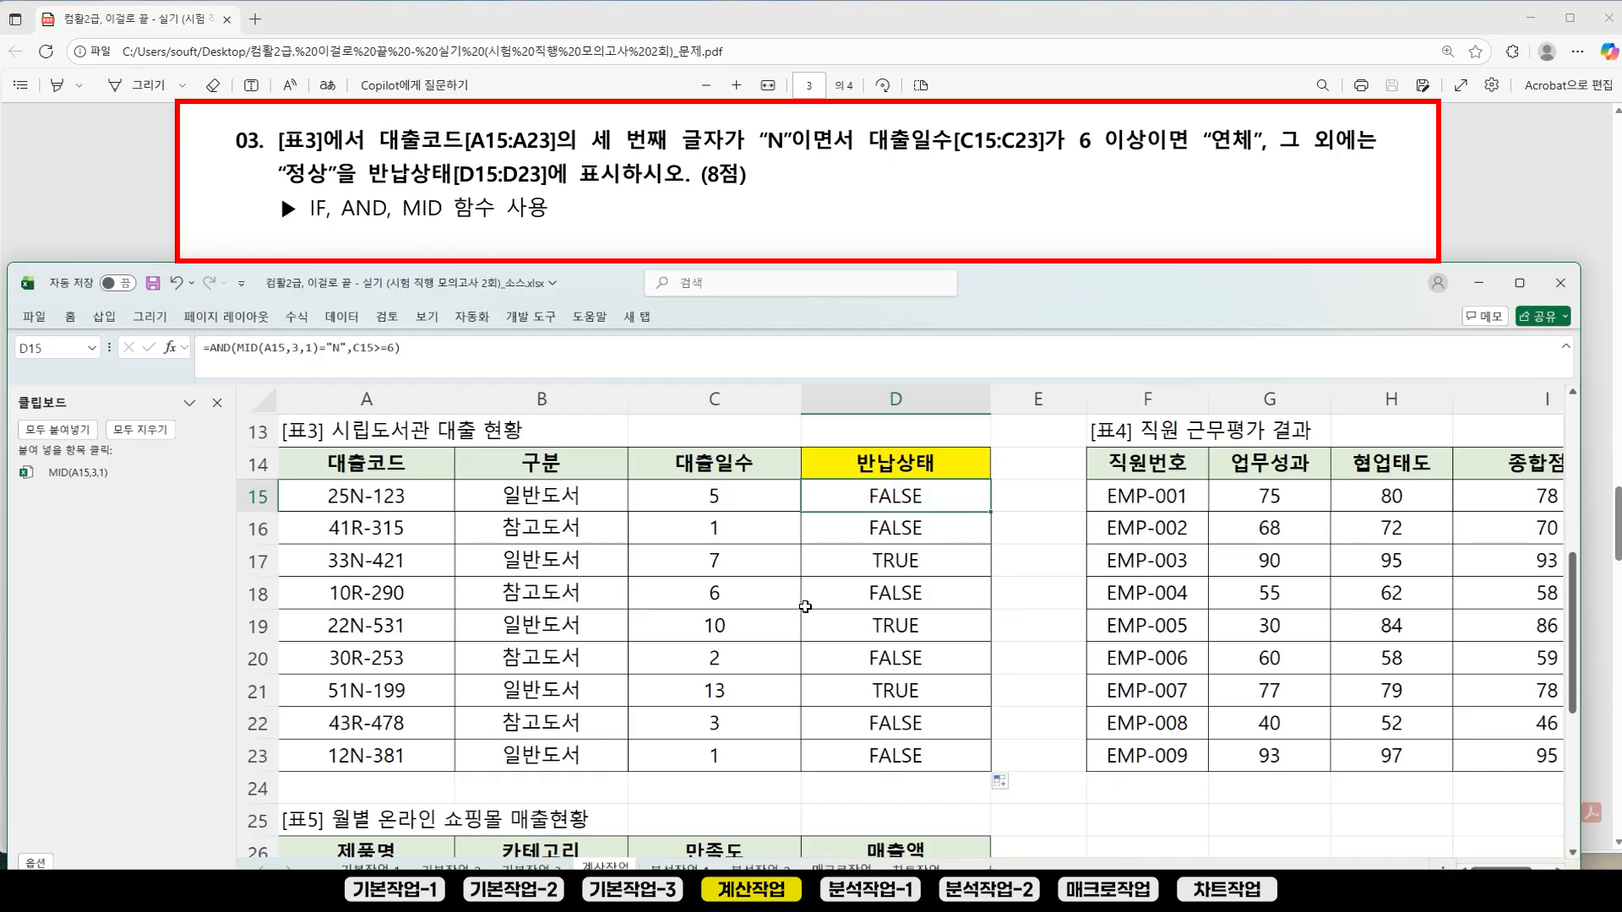
{"action": "left_click", "coordinate": [906, 558]}
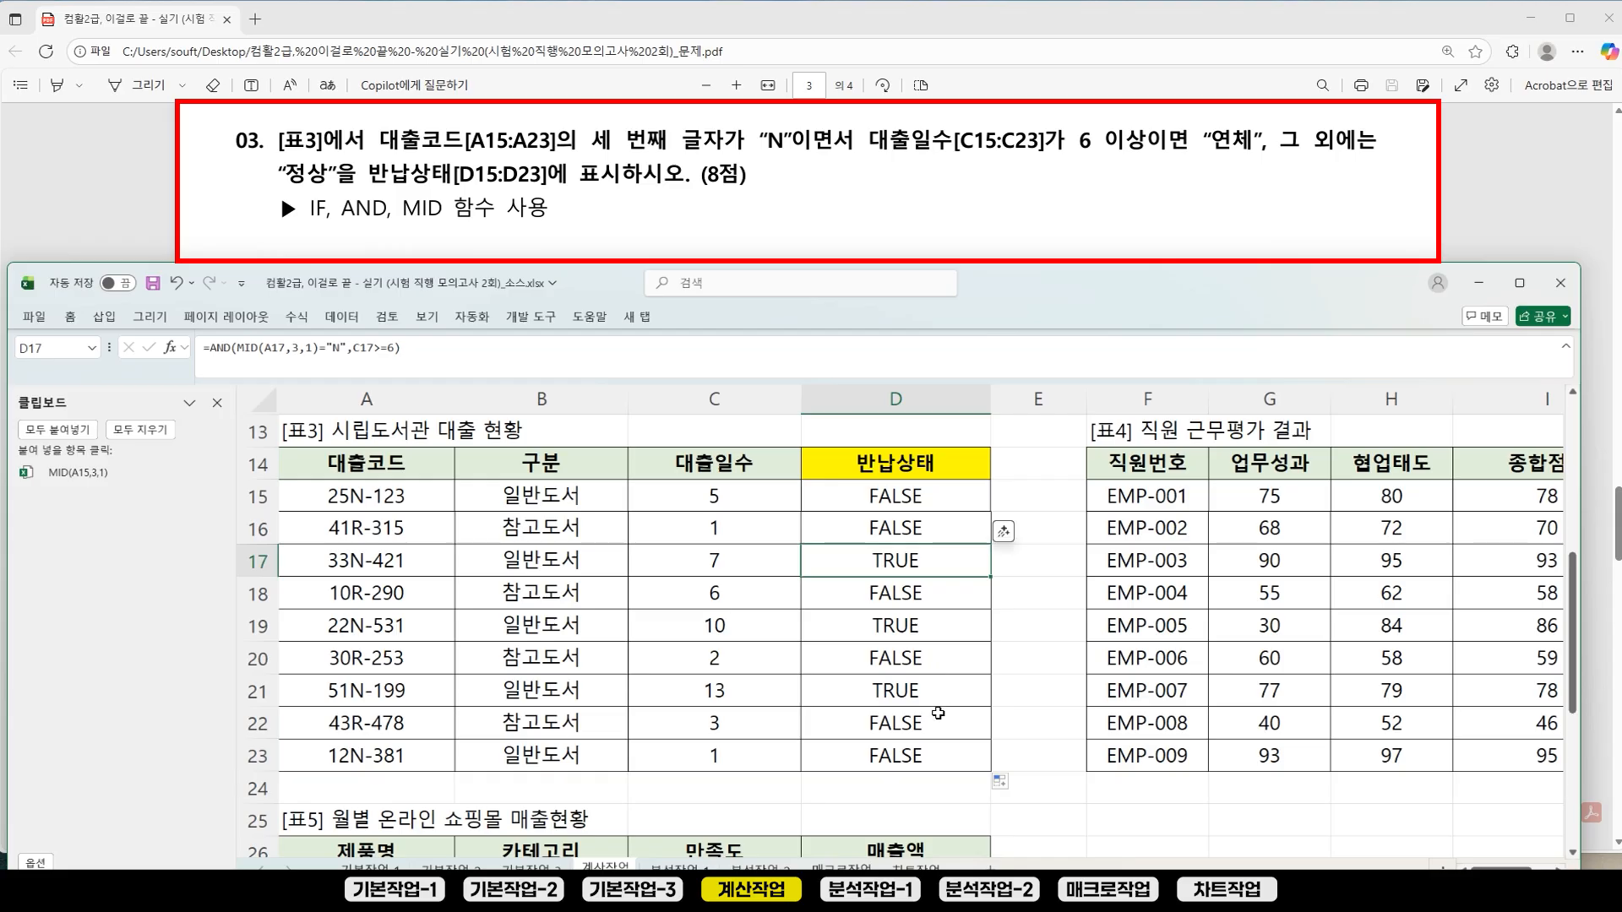
Step: Replace D15's formula with an IF function that uses the copied AND(MID(A15,3,1)="N",C15>=6) expression as its logical test
{"action": "left_click", "coordinate": [955, 504]}
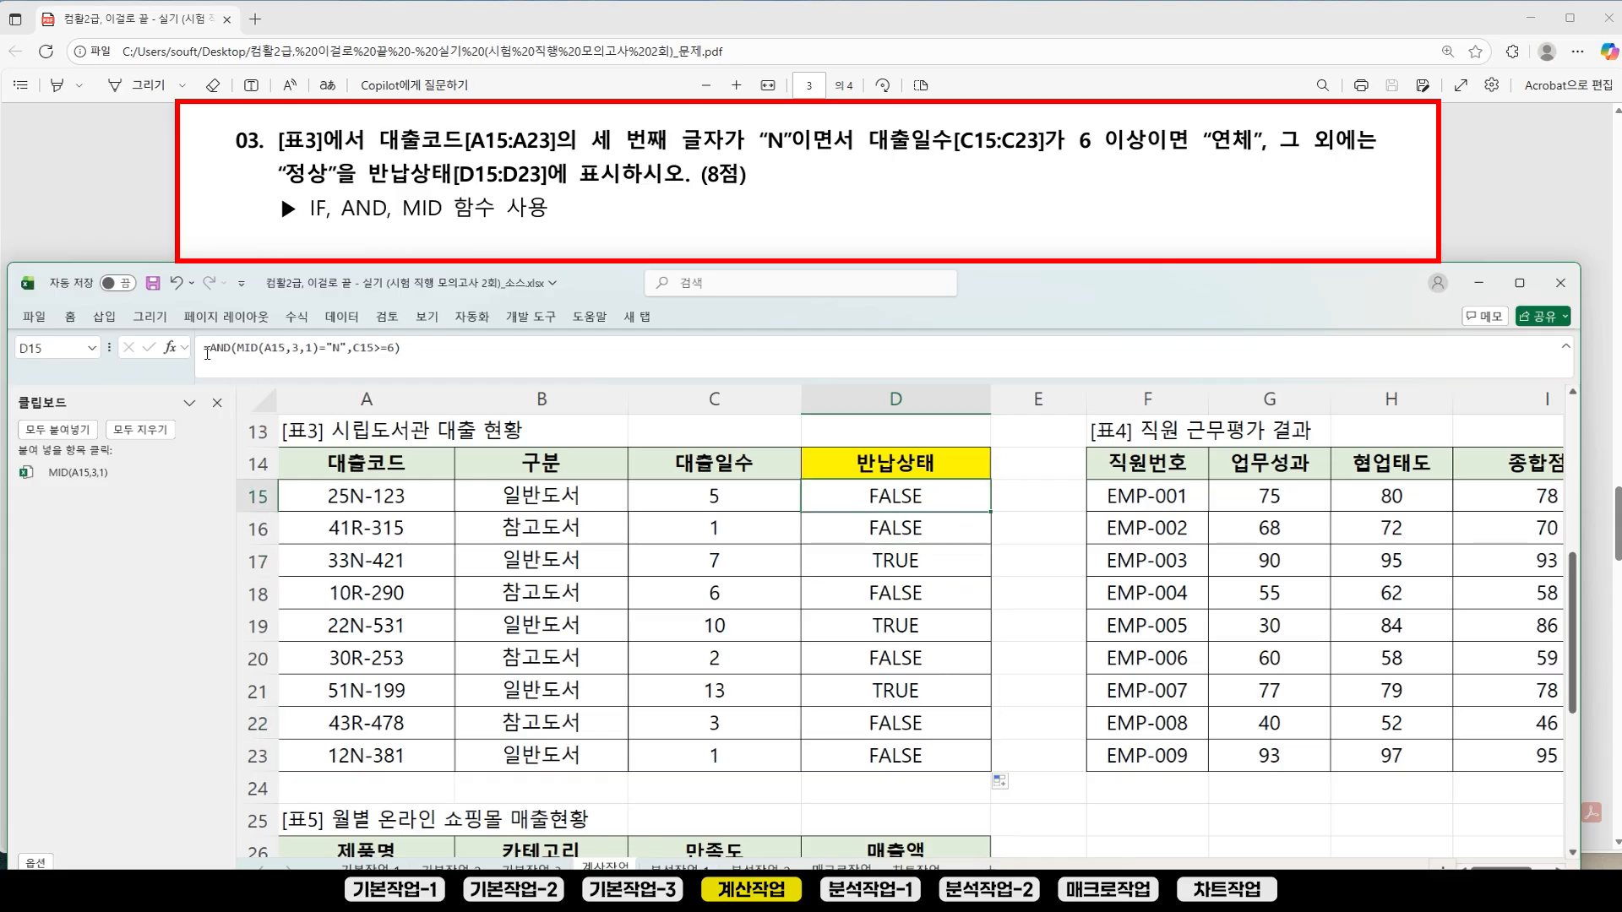
{"action": "left_click_drag", "start_coordinate": [214, 349], "coordinate": [403, 349]}
{"action": "key", "text": "ctrl+c"}
{"action": "key", "text": "BackSpace"}
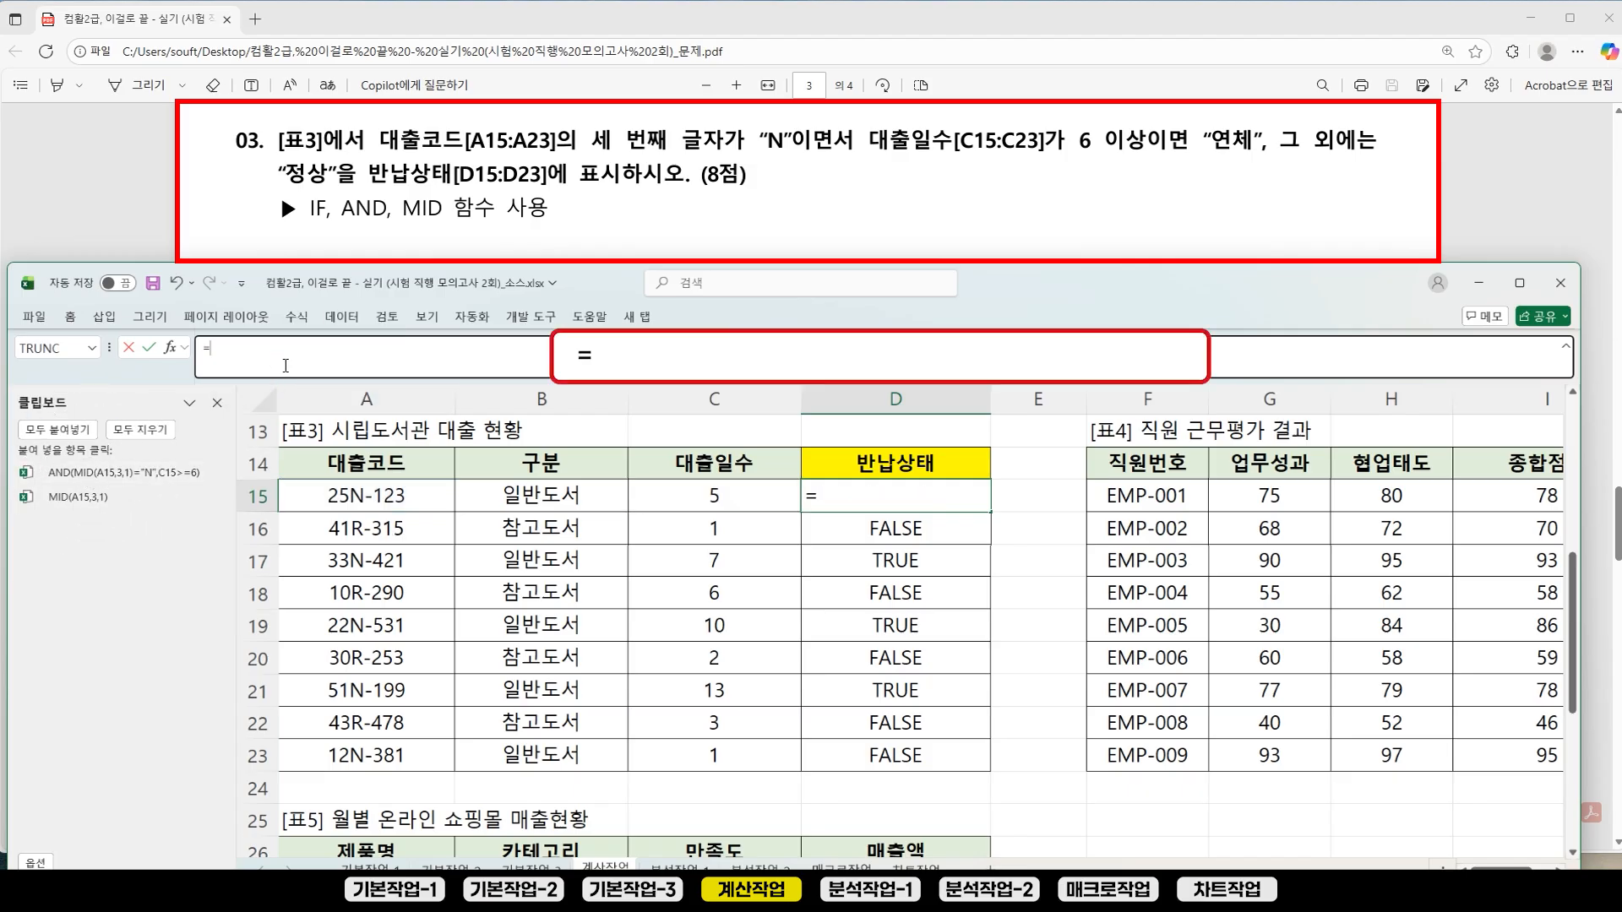
{"action": "type", "text": "IF("}
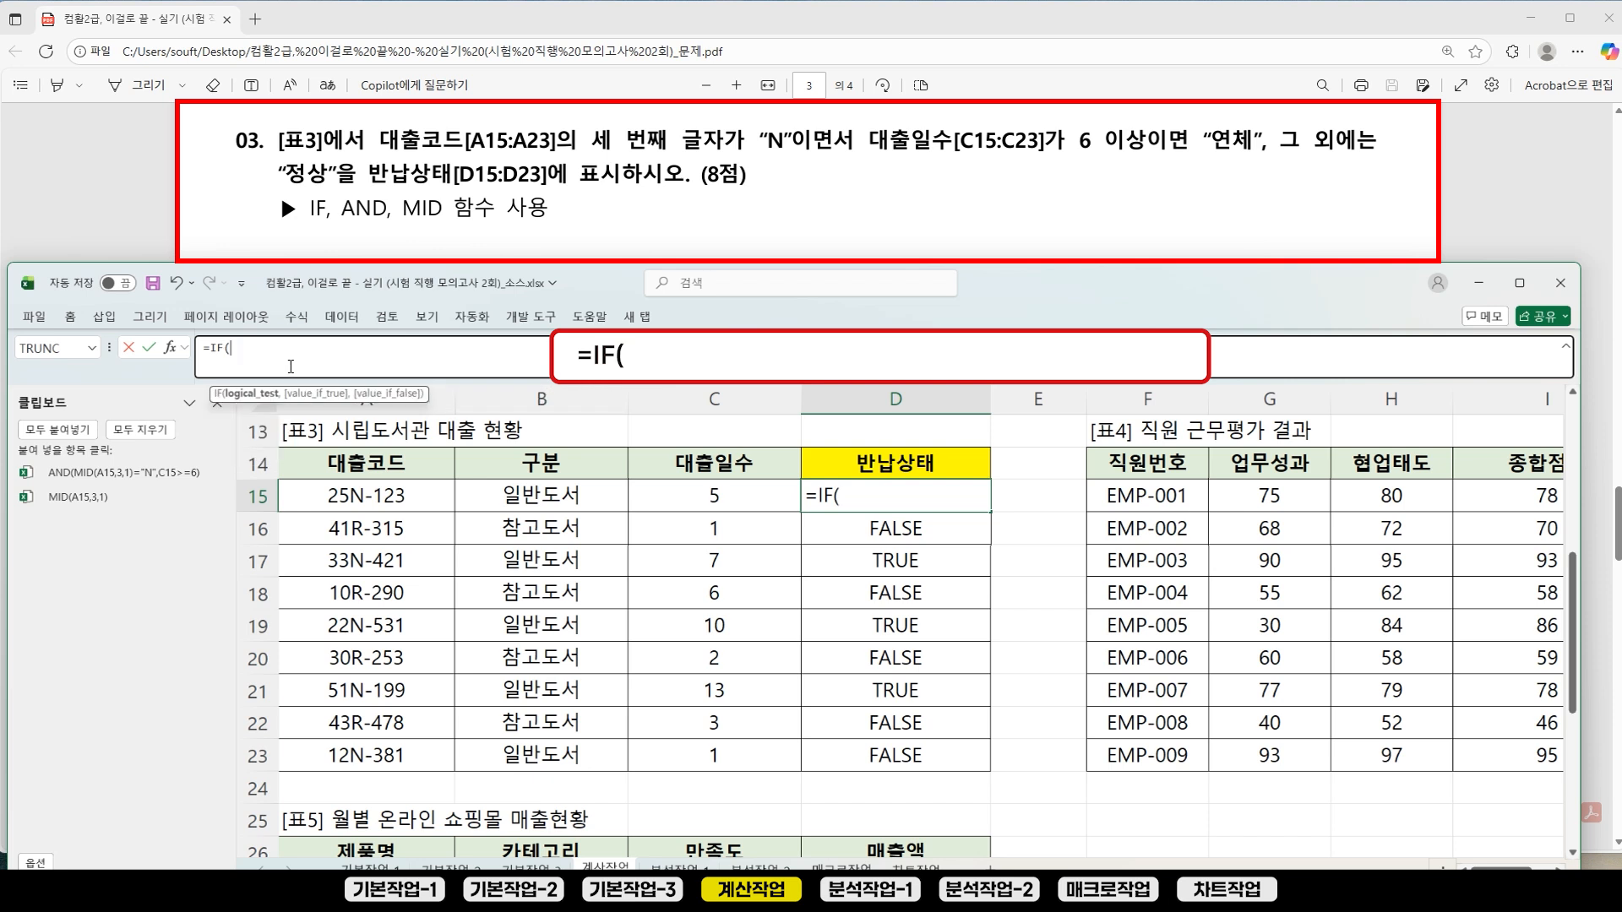
{"action": "left_click", "coordinate": [93, 474]}
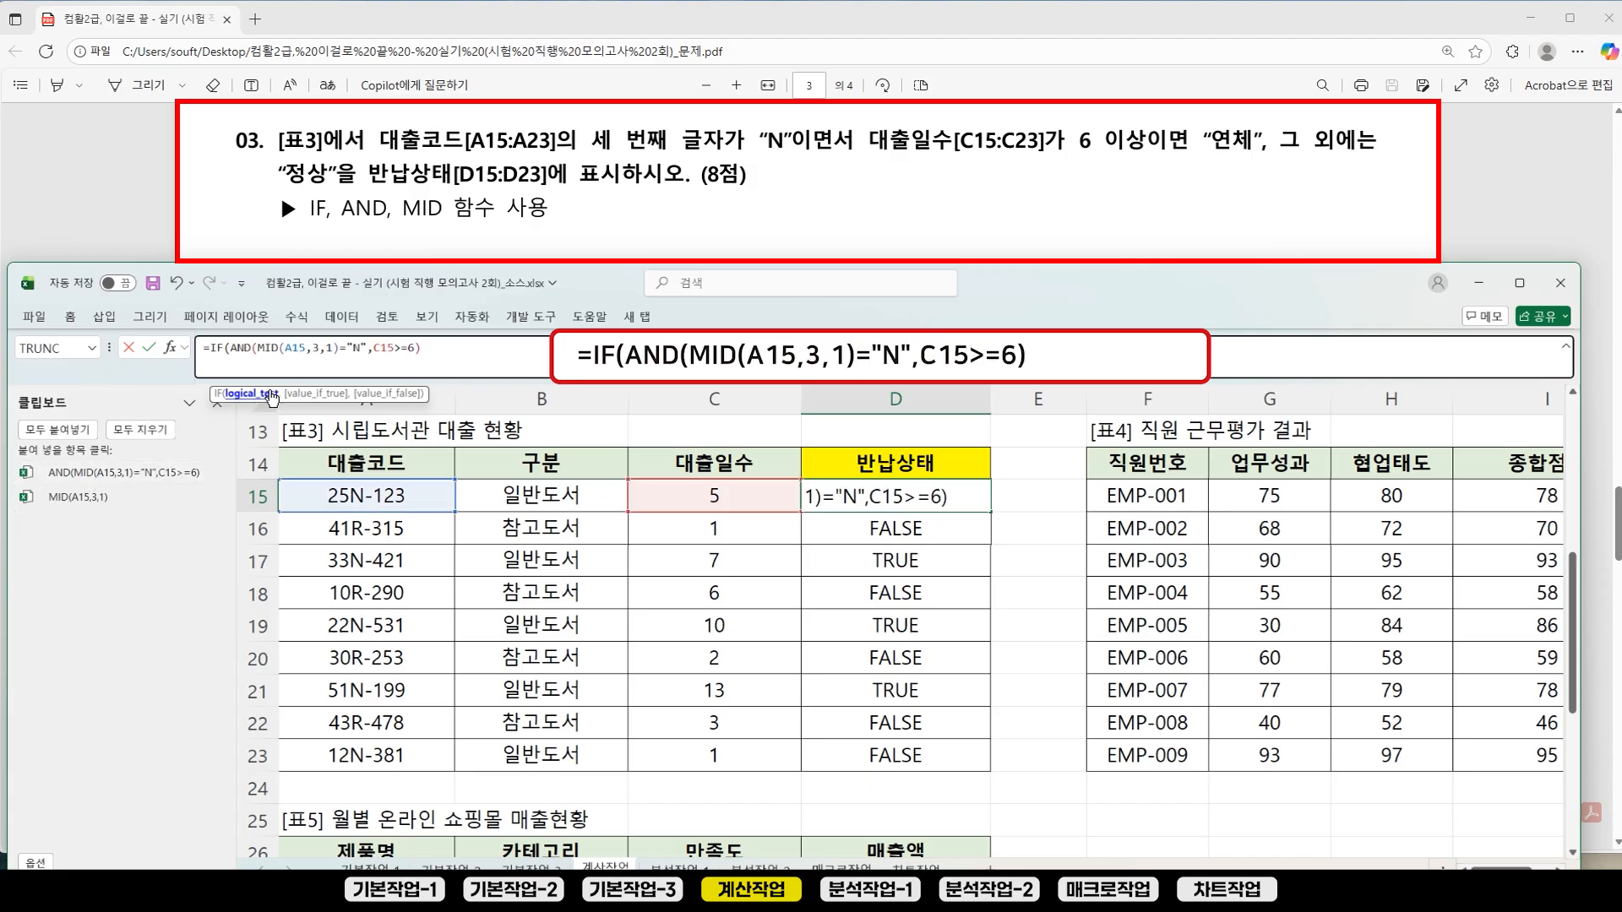
Step: Add "연체" as the value-if-true argument of the IF function in D15
{"action": "type", "text": ","}
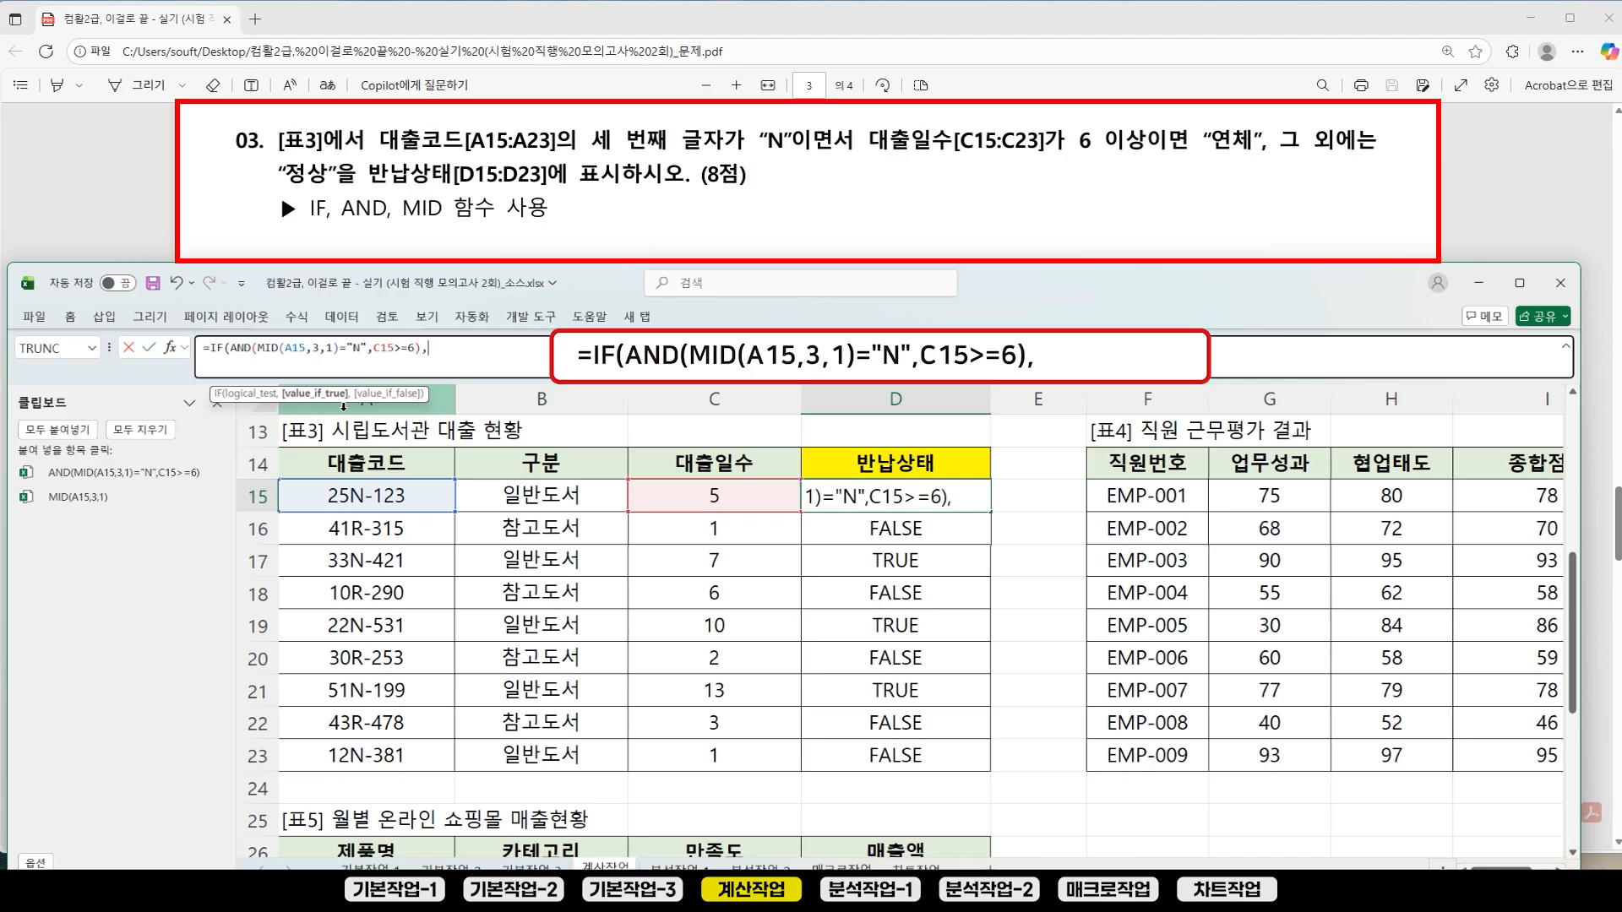
{"action": "type", "text": "\"DU"}
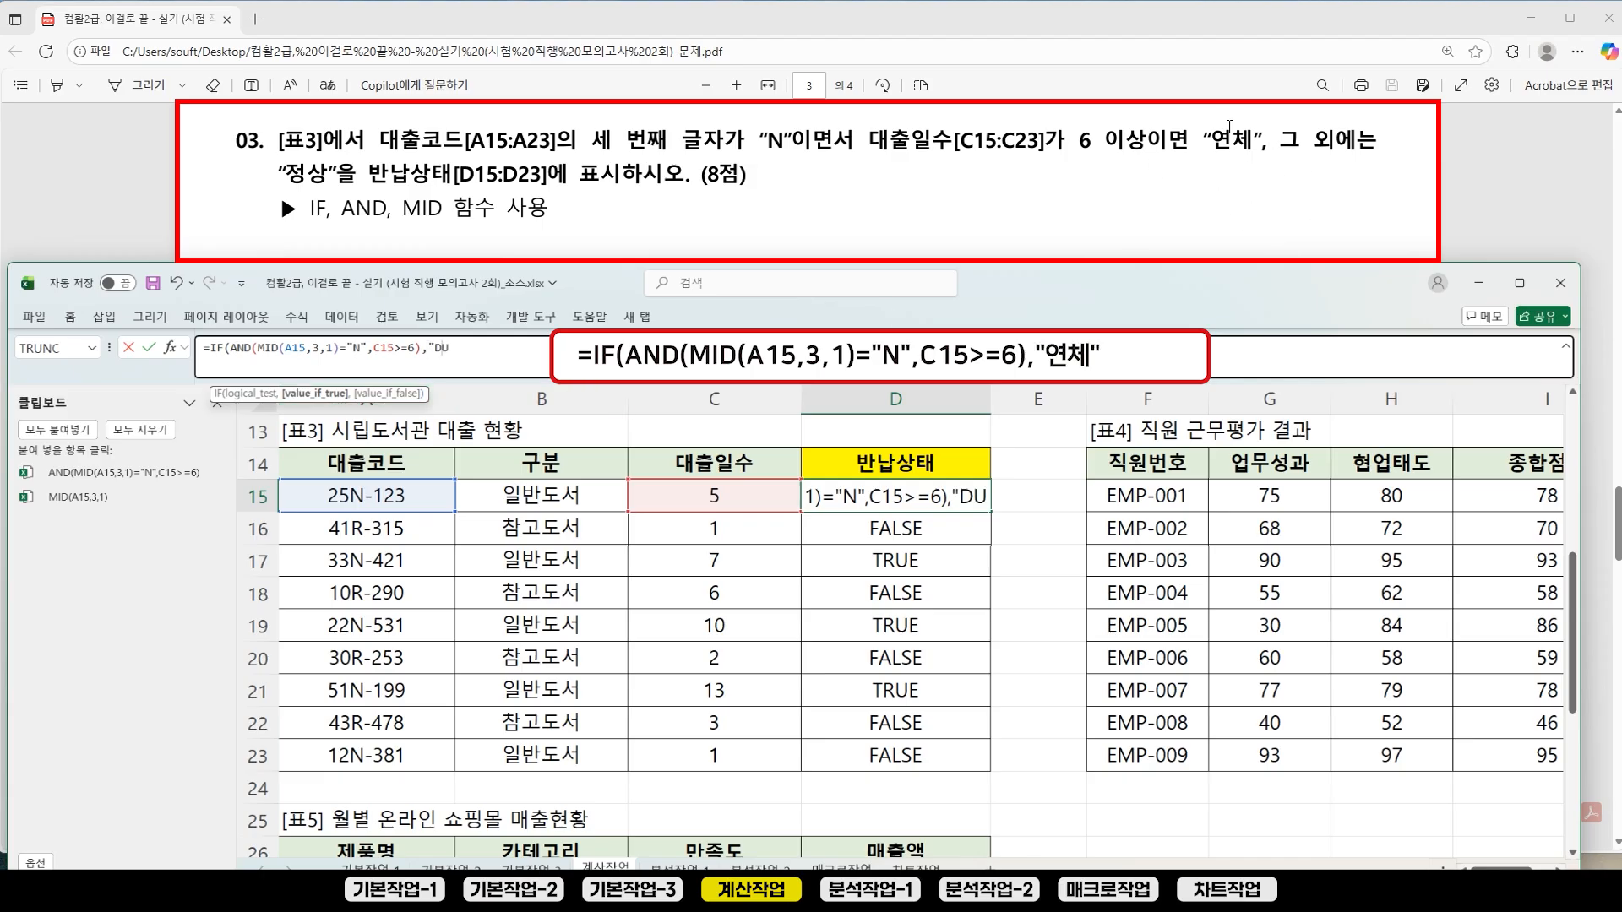
{"action": "key", "text": "BackSpace"}
{"action": "type", "text": "여연체\""}
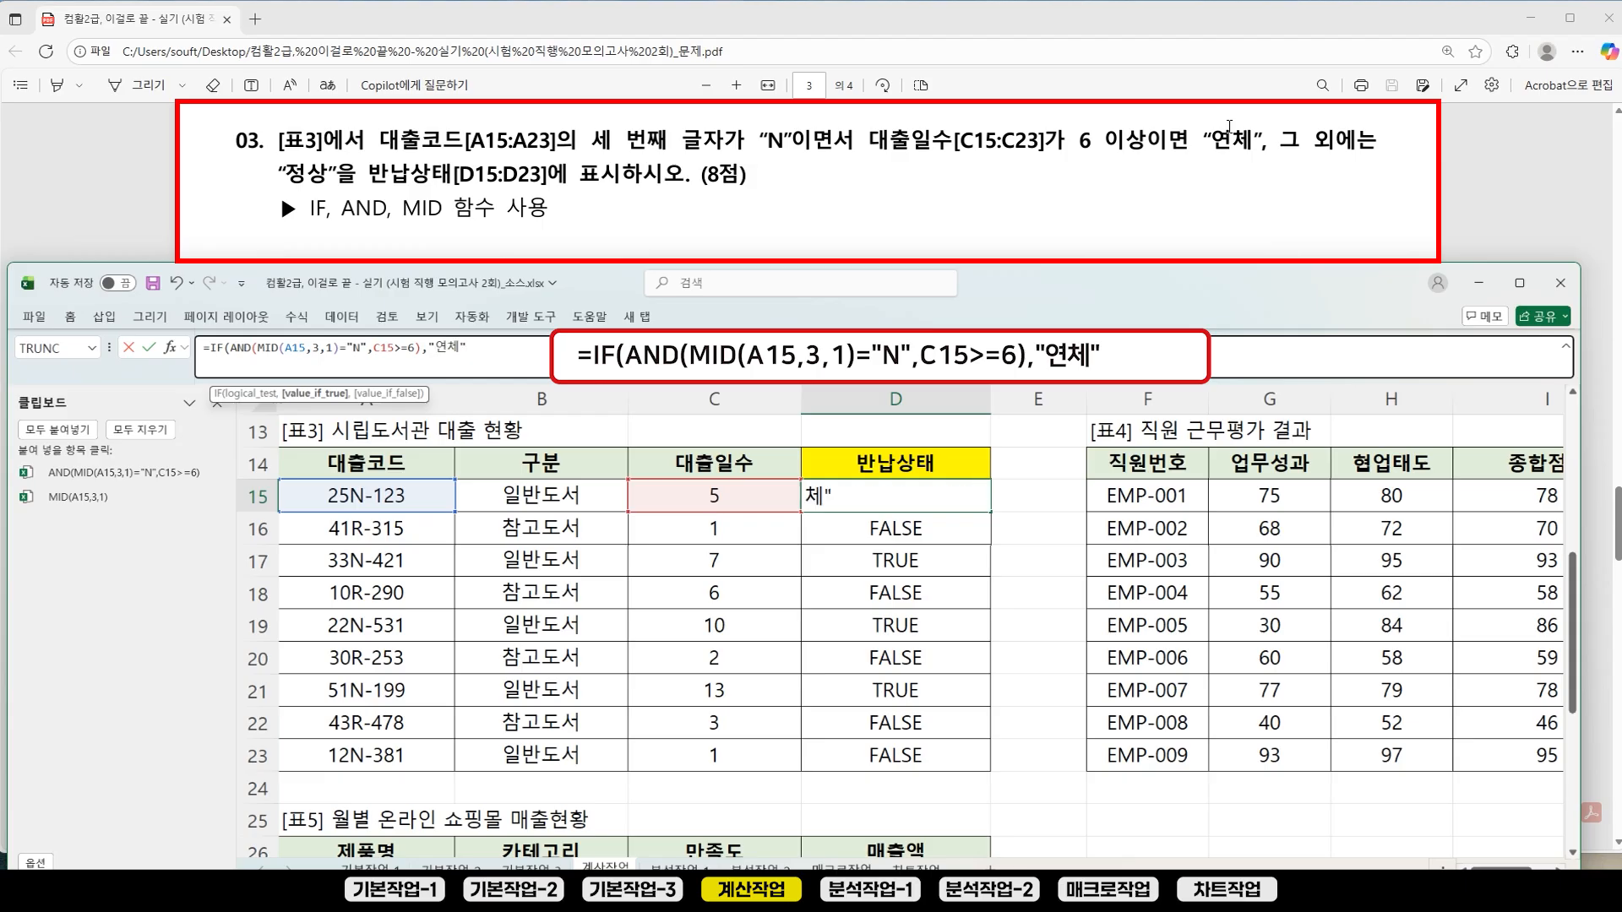
Step: Add "정상" as the value-if-false argument in D15, close the parenthesis and review all three IF arguments
{"action": "type", "text": ","}
{"action": "type", "text": "\"정상"}
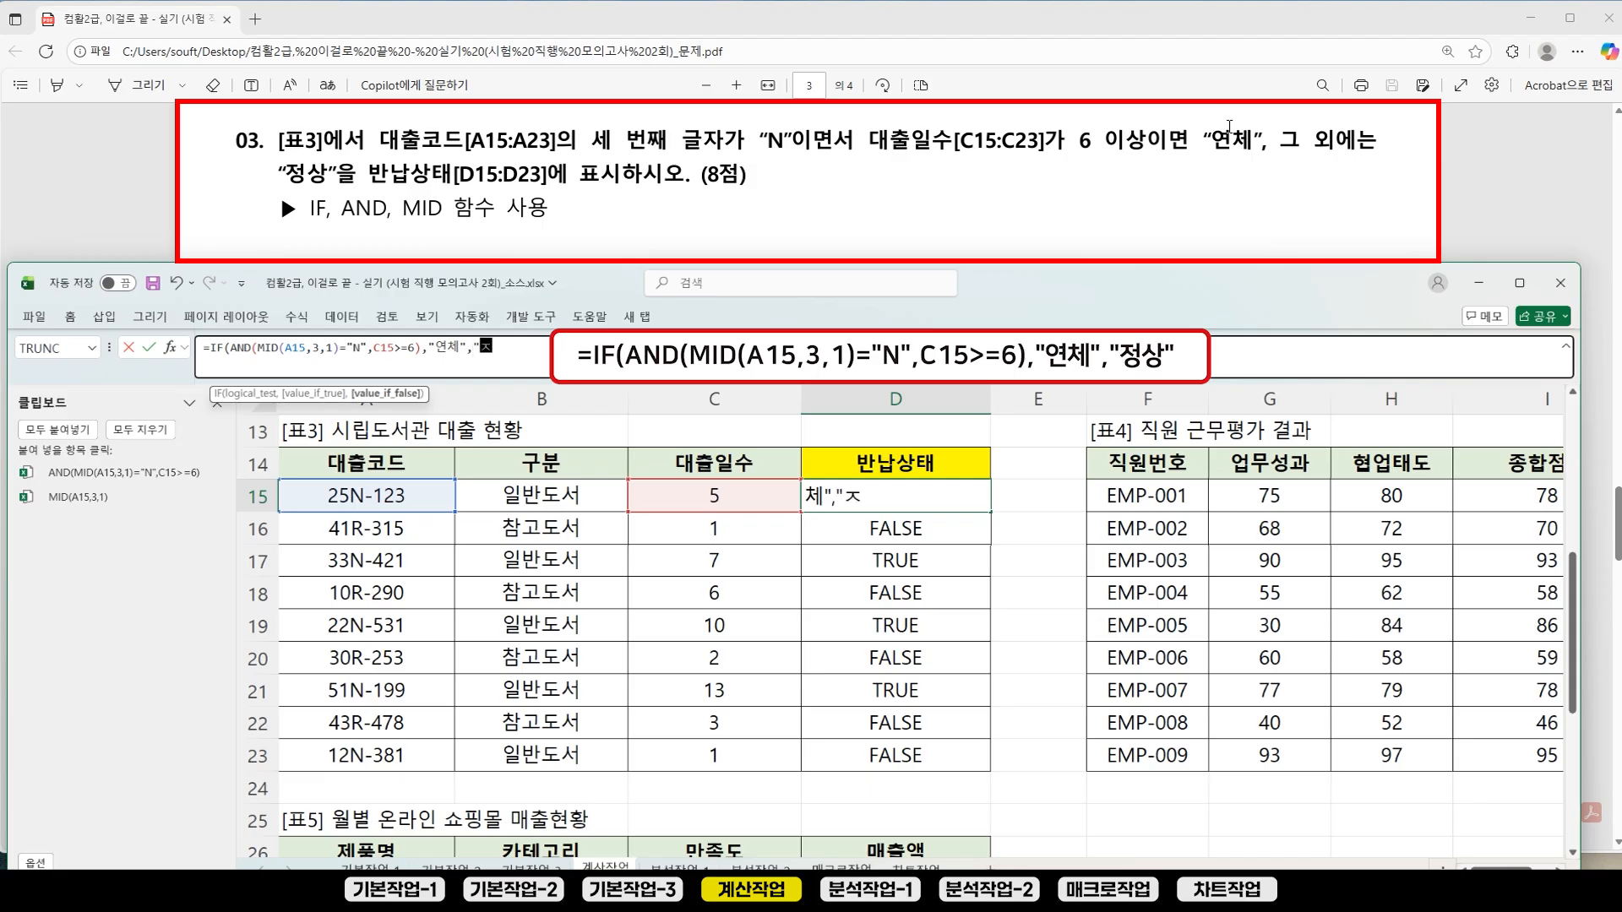
{"action": "key", "text": "Return"}
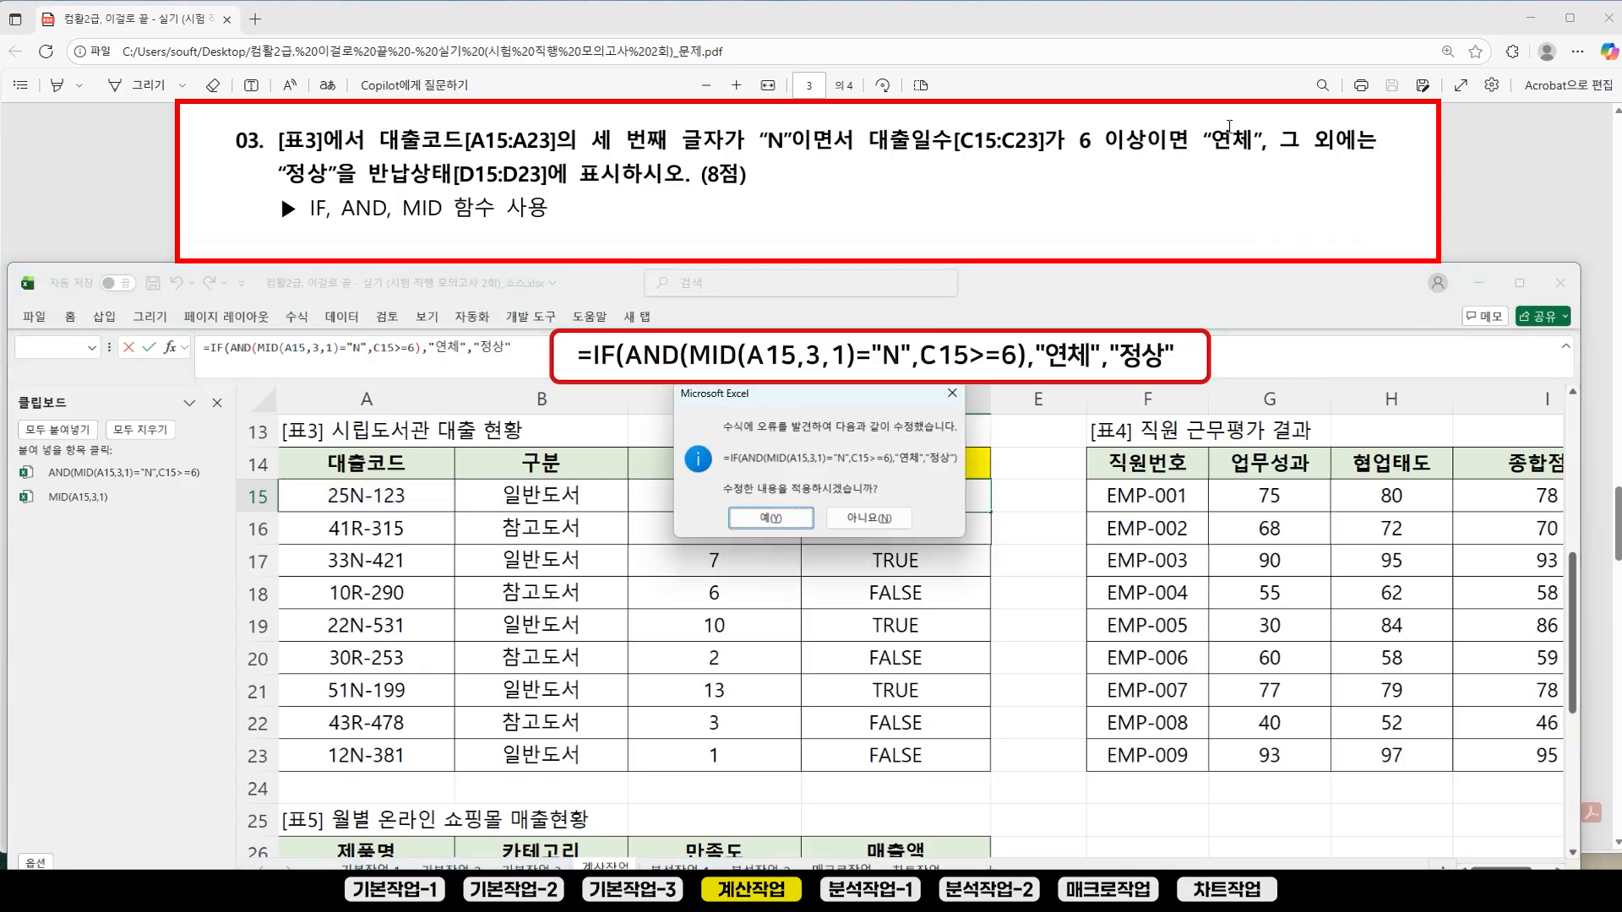
{"action": "left_click", "coordinate": [952, 393]}
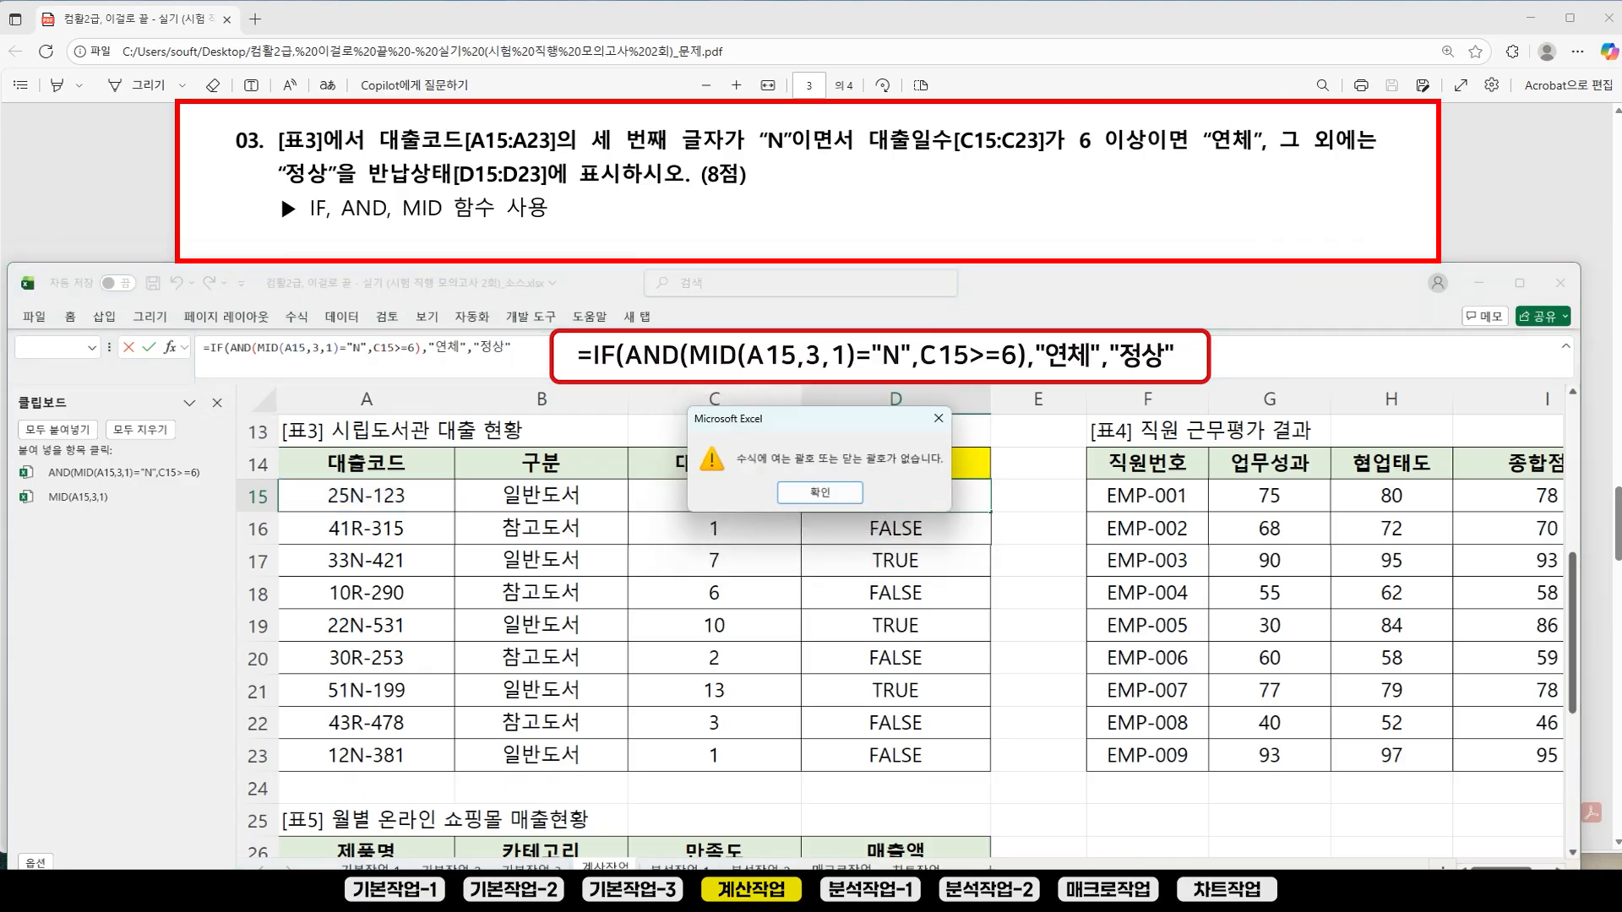
{"action": "left_click", "coordinate": [819, 491]}
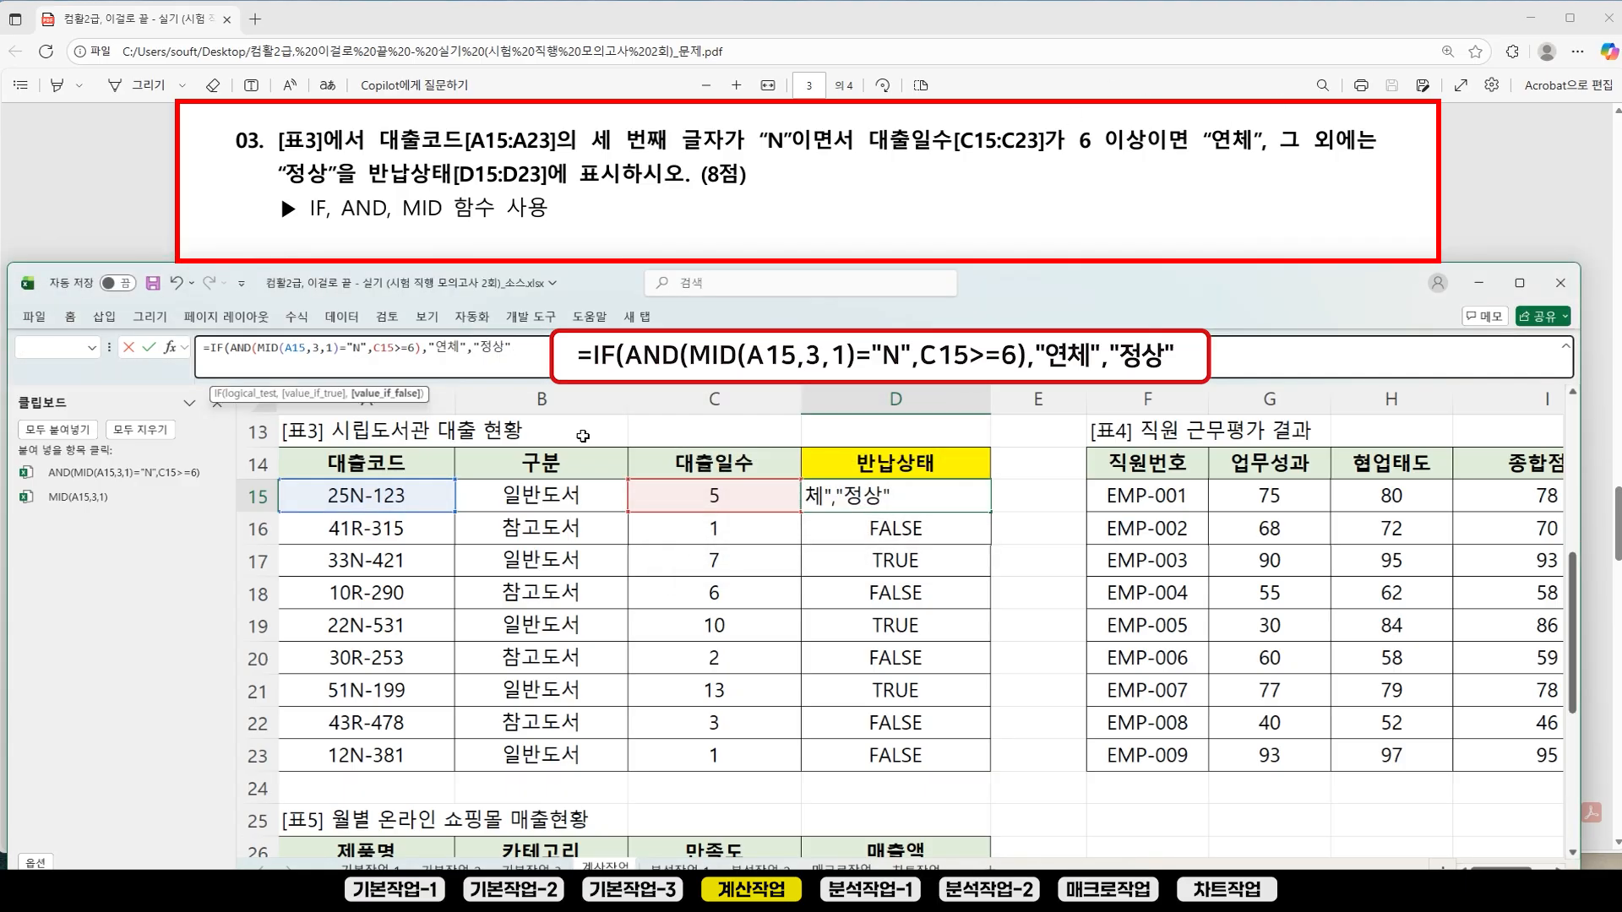
{"action": "type", "text": ")"}
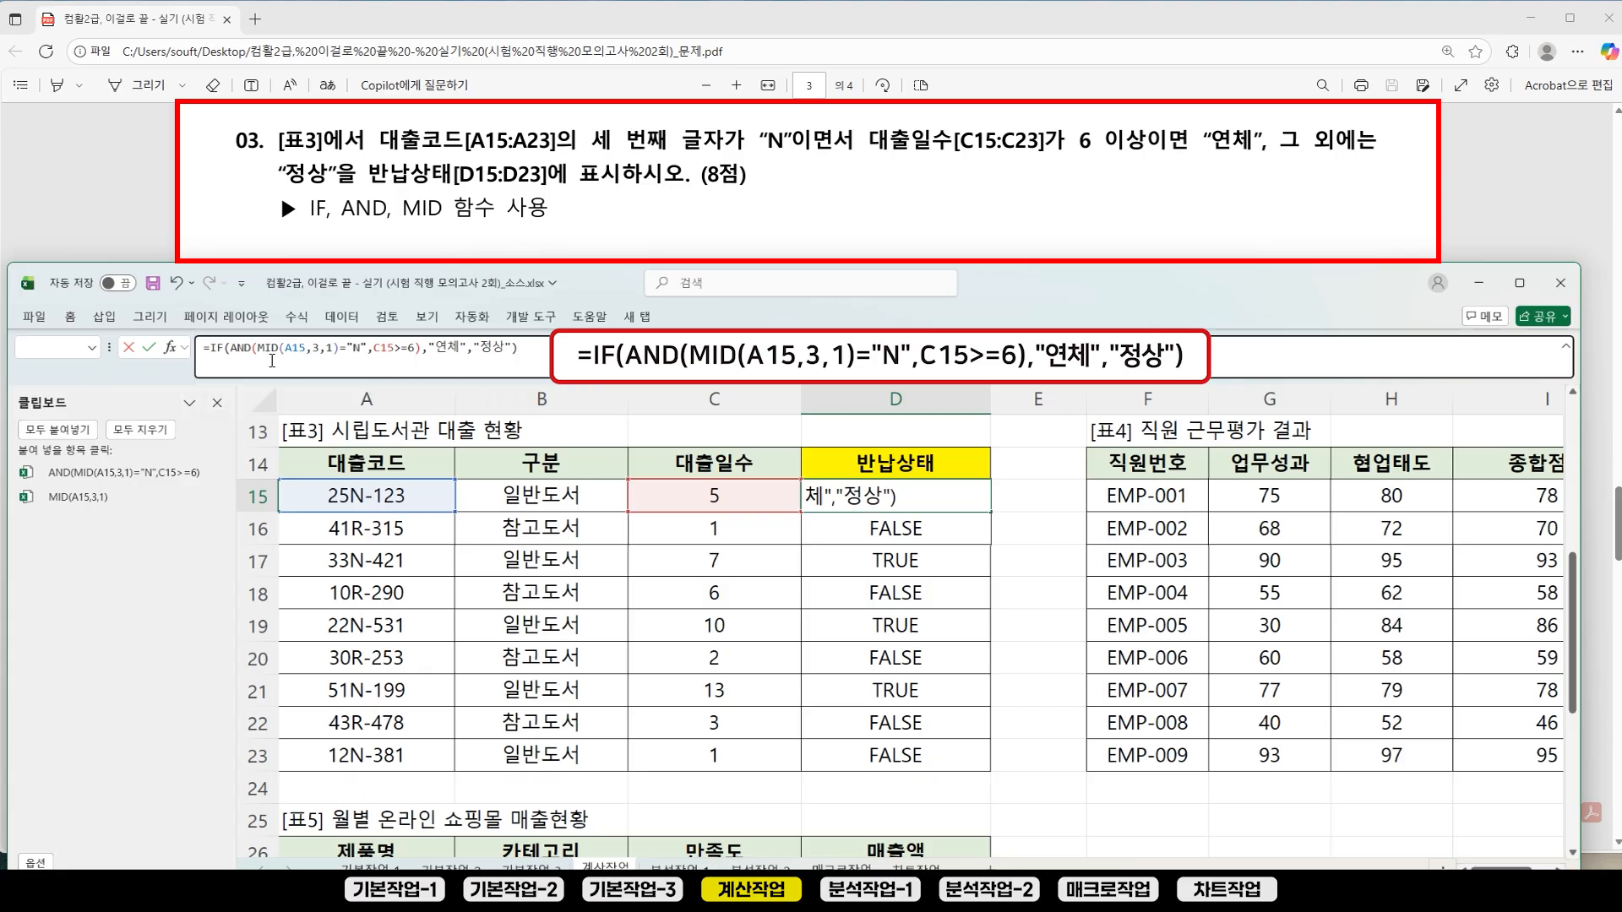
{"action": "left_click", "coordinate": [247, 357]}
{"action": "left_click", "coordinate": [249, 394]}
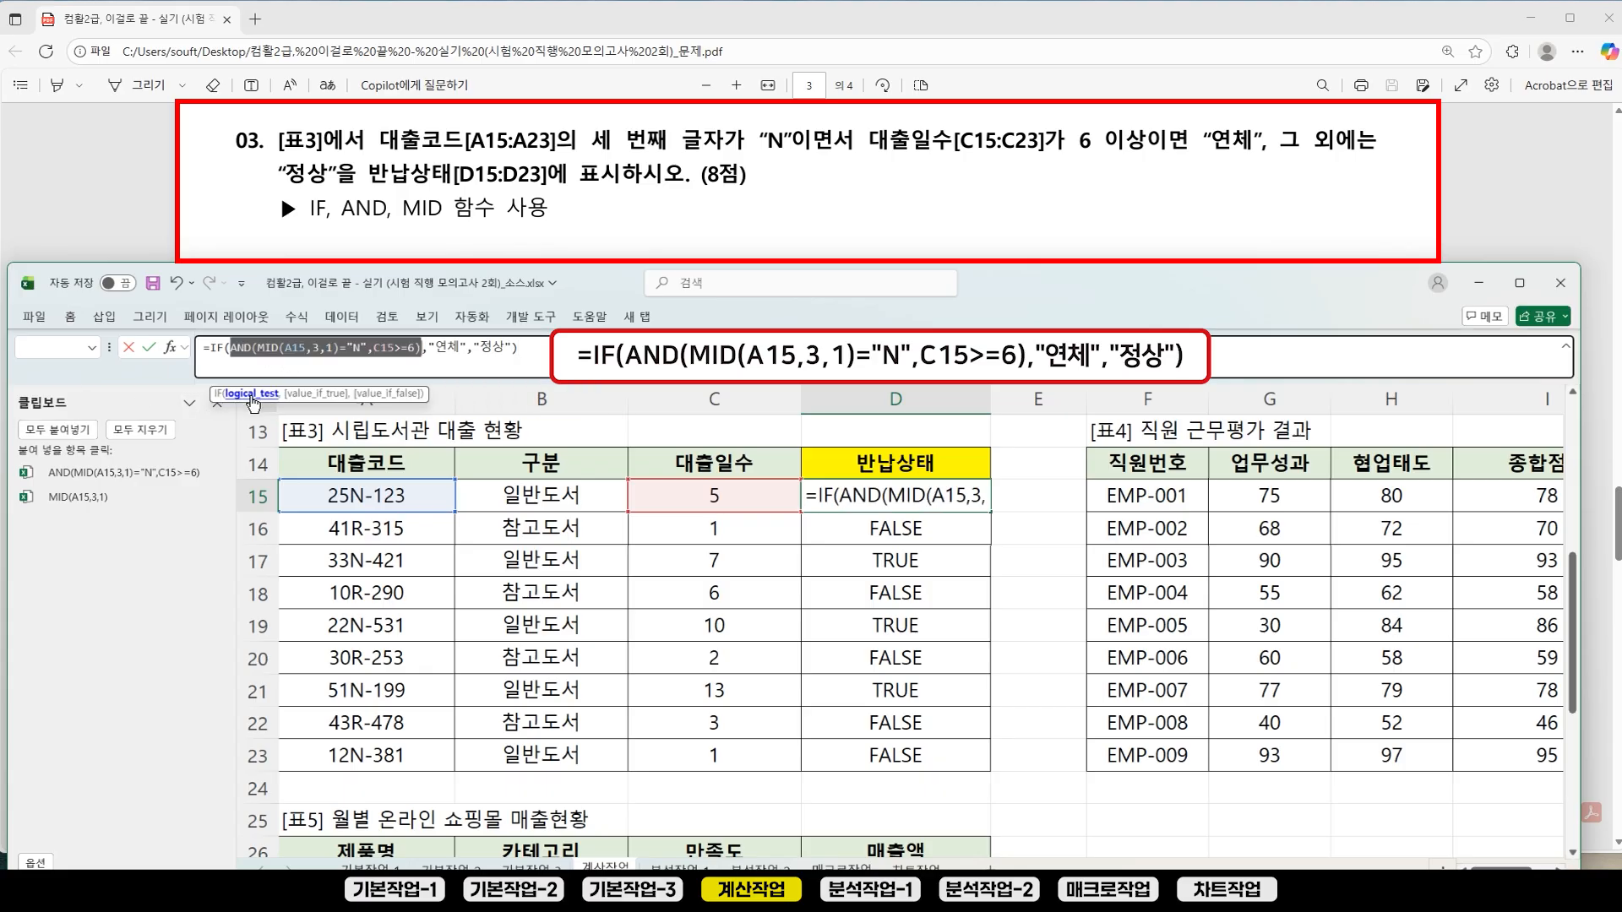
{"action": "left_click", "coordinate": [309, 394]}
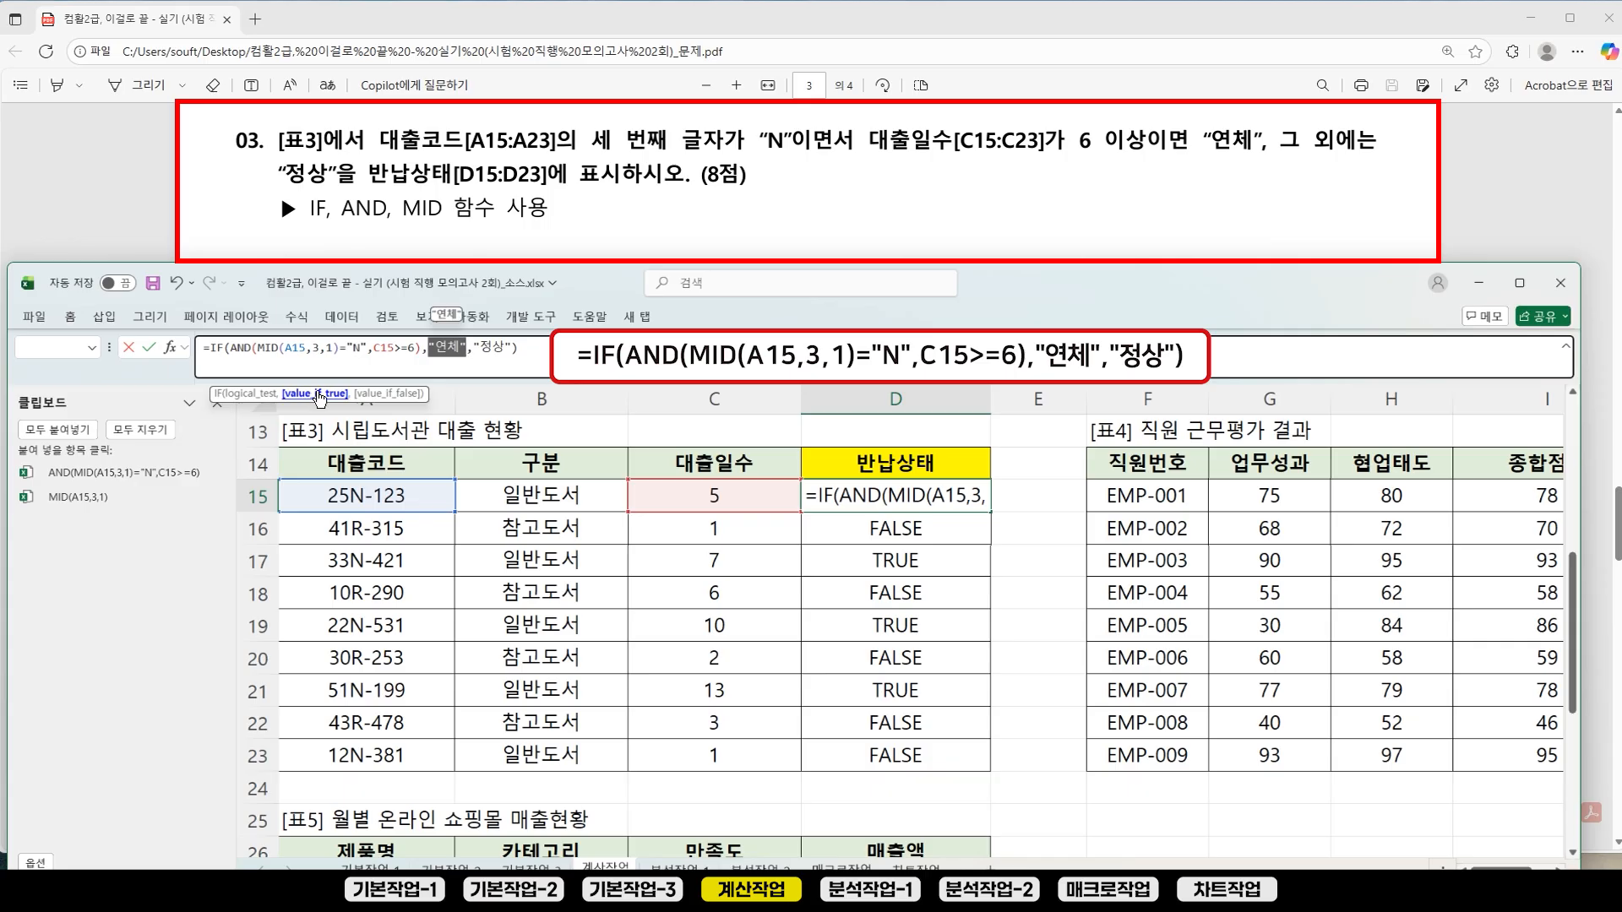
{"action": "left_click", "coordinate": [382, 396]}
{"action": "key", "text": "Right"}
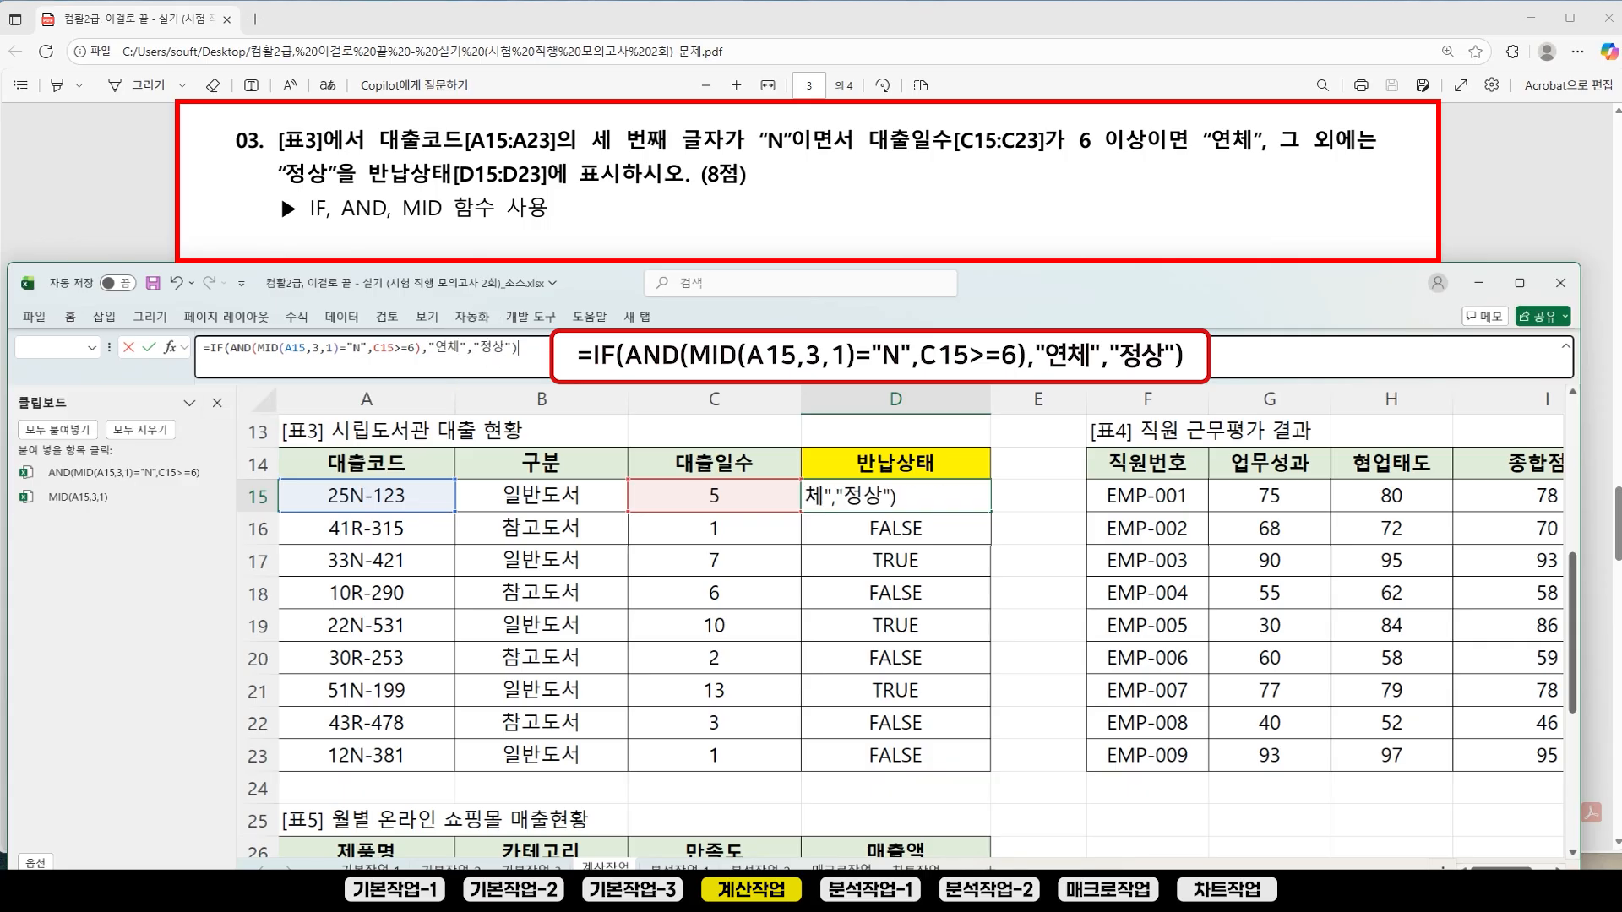
Step: Confirm D15's IF formula, fill it down through D23 and clear all items from the clipboard
{"action": "key", "text": "Return"}
{"action": "left_click", "coordinate": [962, 495]}
{"action": "left_click_drag", "start_coordinate": [990, 512], "coordinate": [1026, 769]}
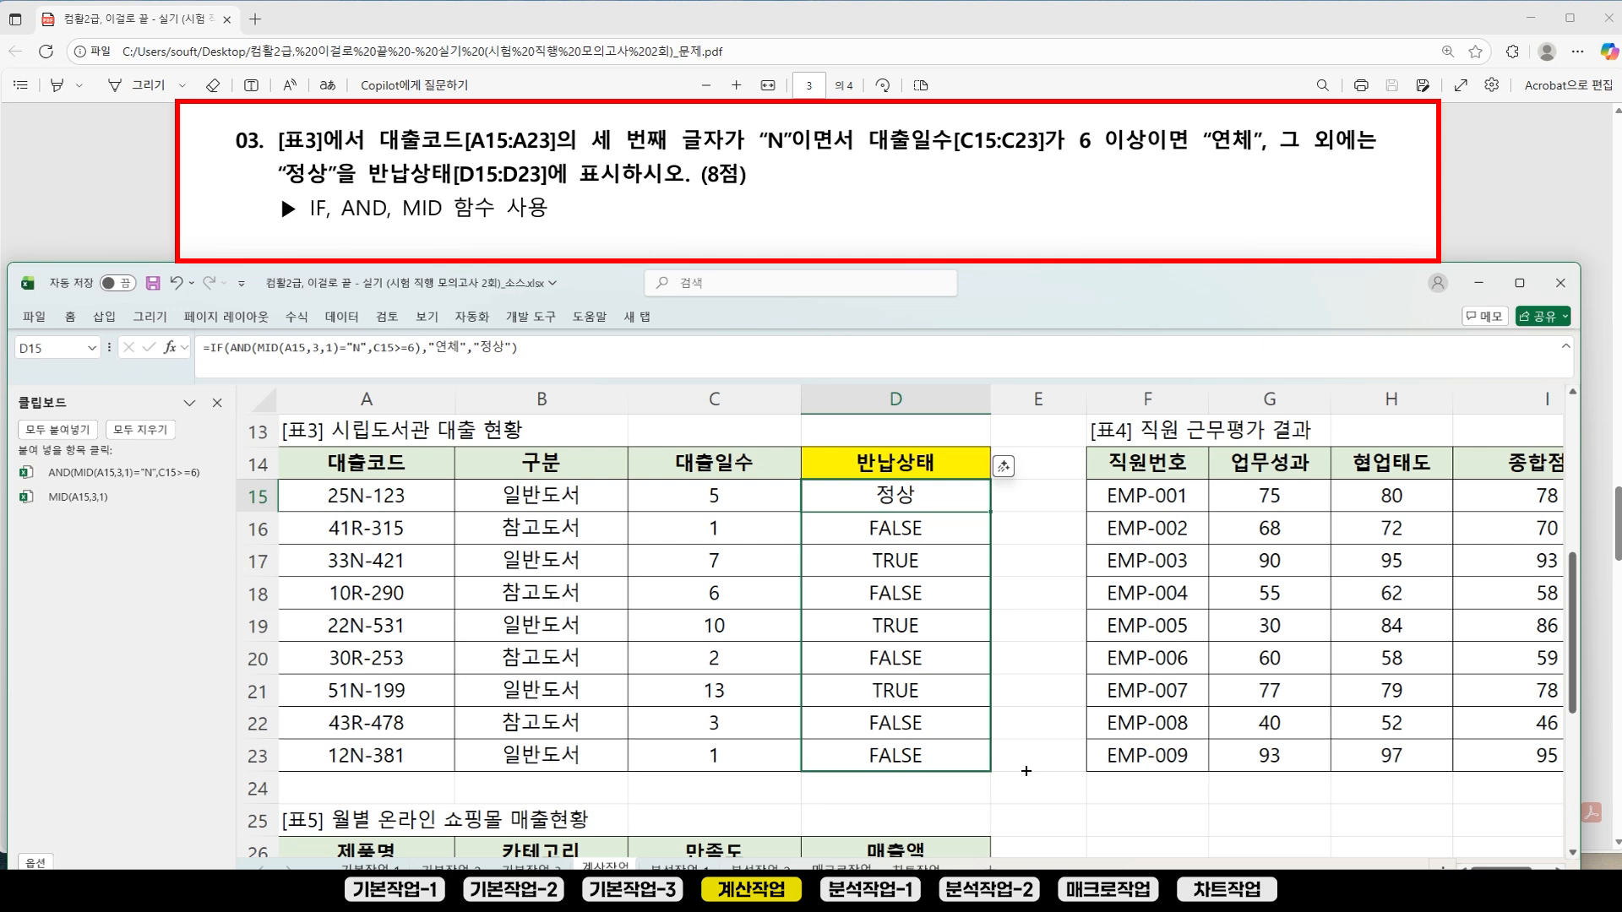
{"action": "left_click_drag", "start_coordinate": [1026, 769], "coordinate": [1027, 770]}
{"action": "left_click", "coordinate": [1039, 500]}
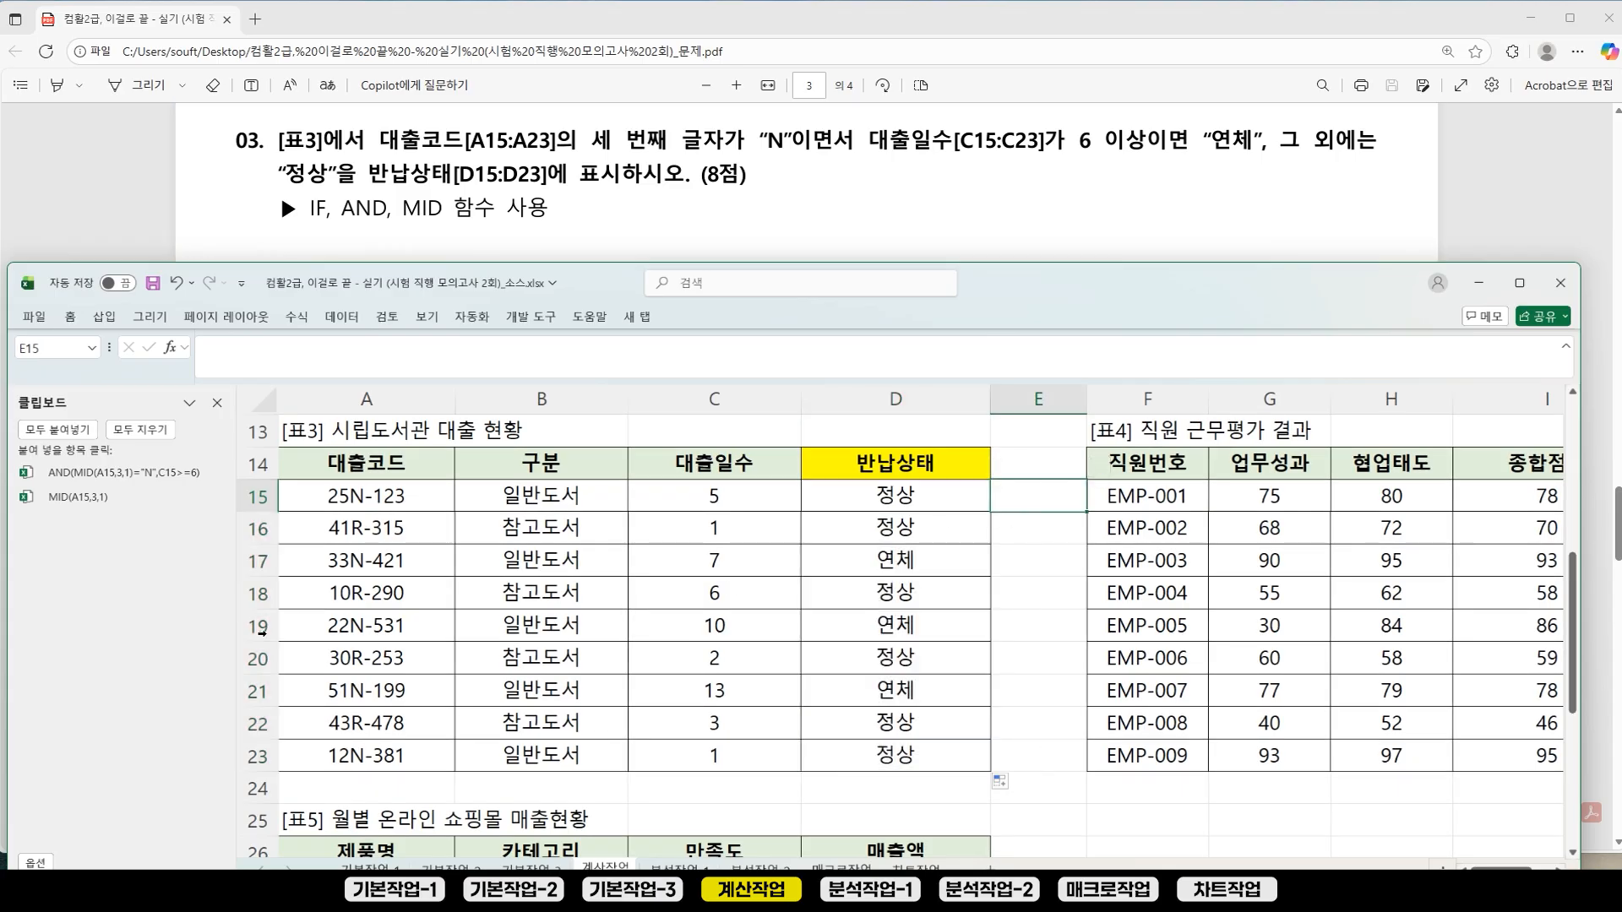
{"action": "left_click", "coordinate": [140, 429]}
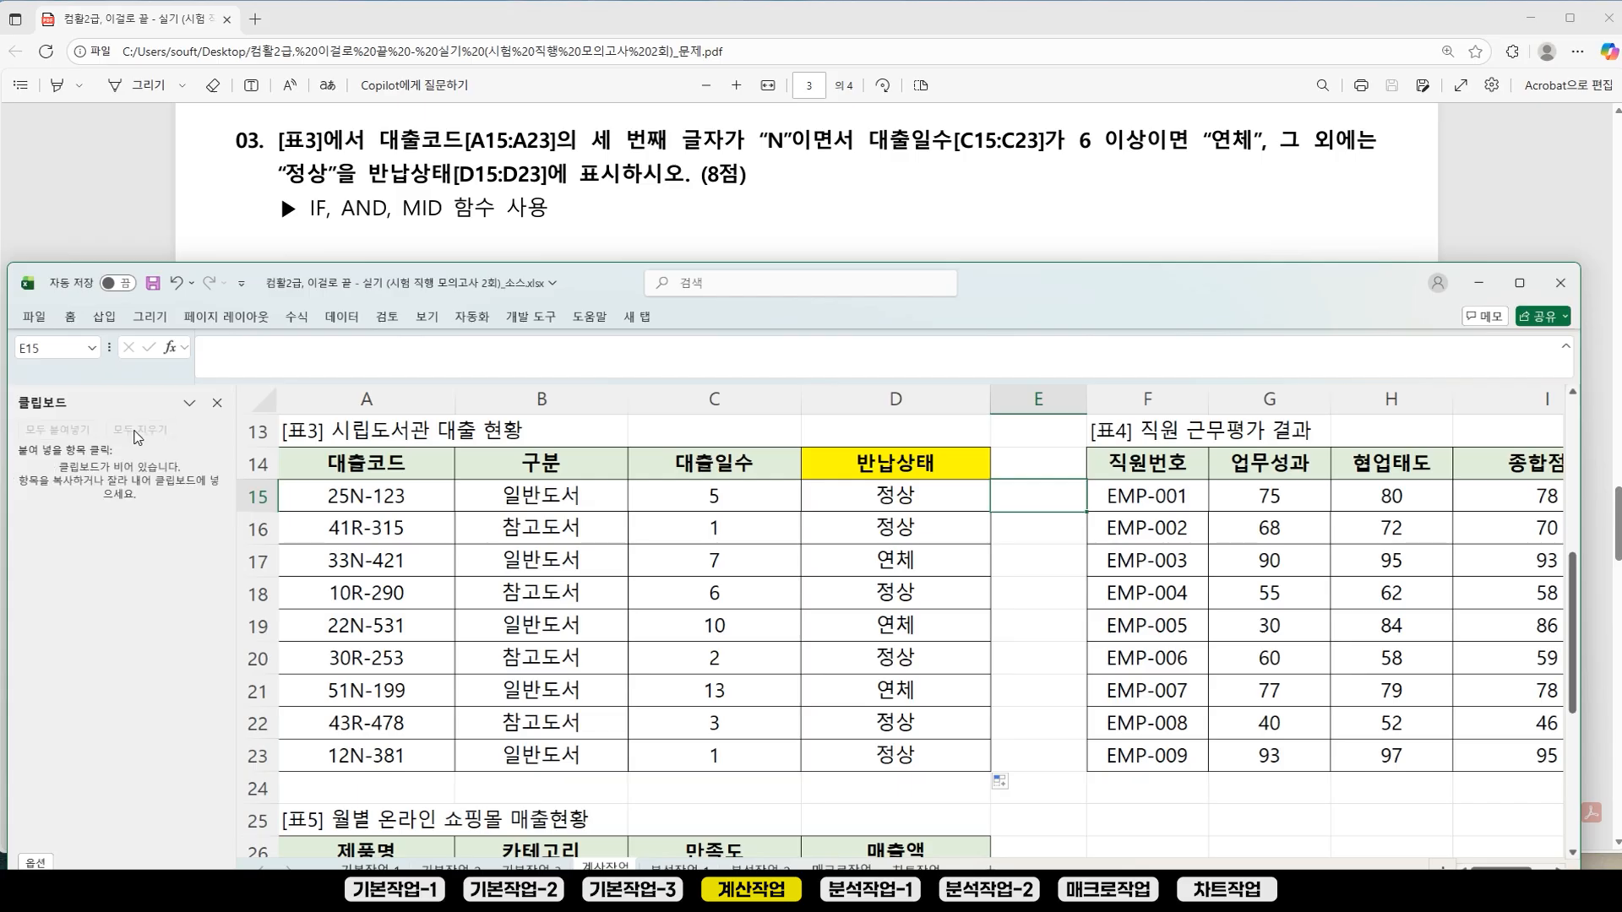
Step: Bring question 04 in the PDF and the [표4] 직원 근무평가 결과 table into view, with the worksheet window clear of the question text
{"action": "left_click", "coordinate": [1027, 574]}
{"action": "key", "text": "Right"}
{"action": "key", "text": "Right"}
{"action": "key", "text": "Right"}
{"action": "key", "text": "Right"}
{"action": "key", "text": "Right"}
{"action": "key", "text": "Right"}
{"action": "key", "text": "Right"}
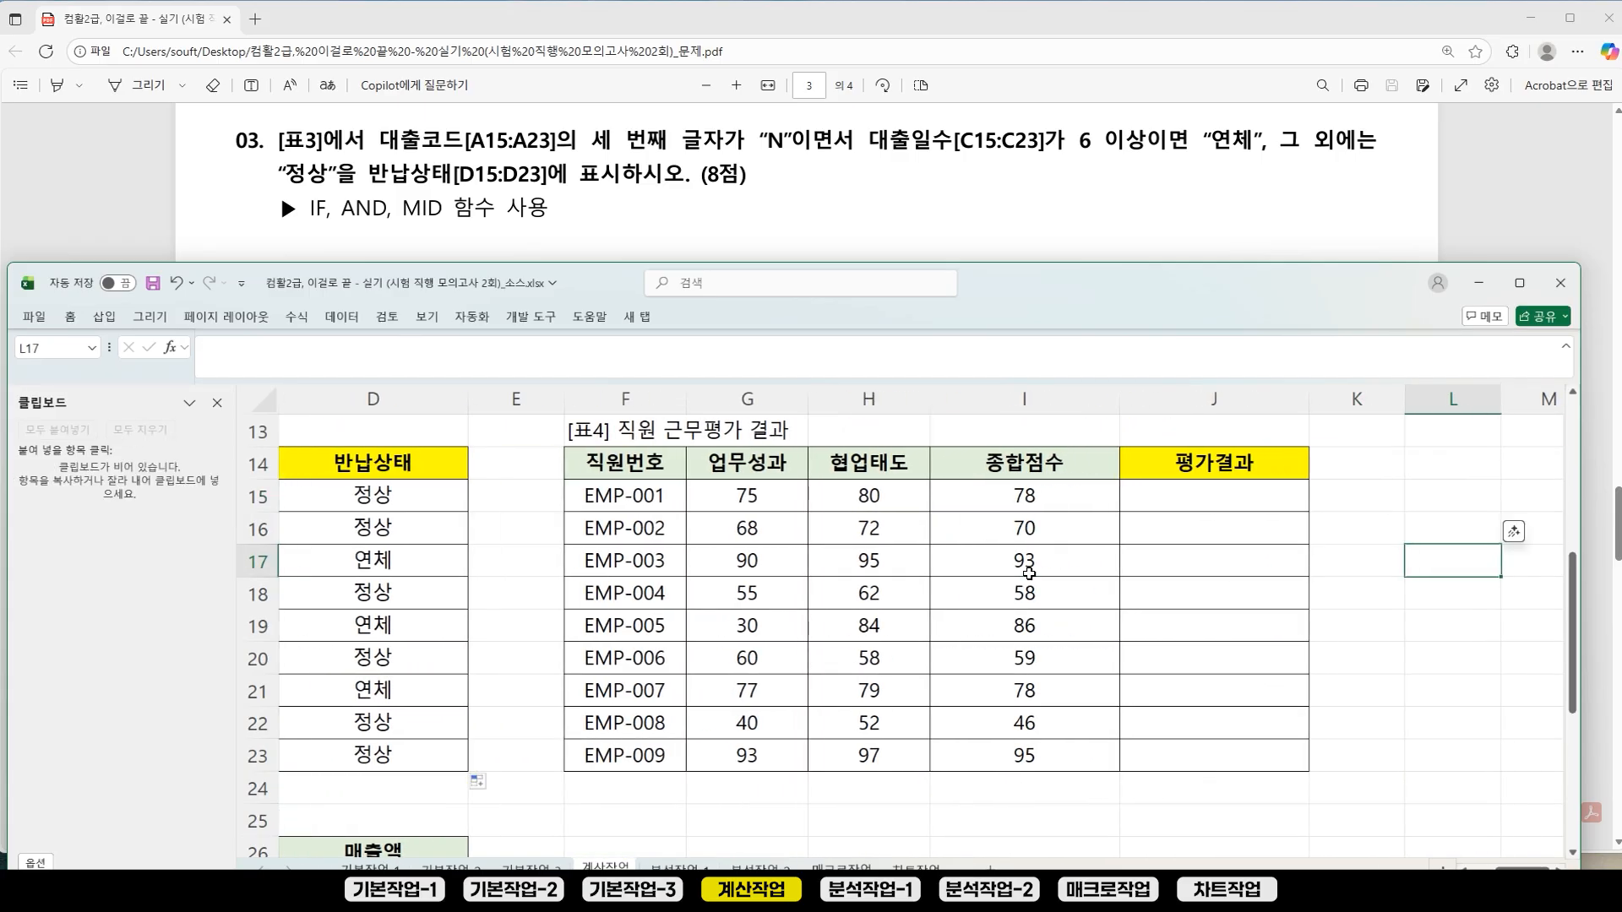
{"action": "key", "text": "Right"}
{"action": "key", "text": "Right"}
{"action": "left_click", "coordinate": [796, 184]}
{"action": "left_click_drag", "start_coordinate": [1618, 516], "coordinate": [1618, 531]}
{"action": "left_click", "coordinate": [947, 879]}
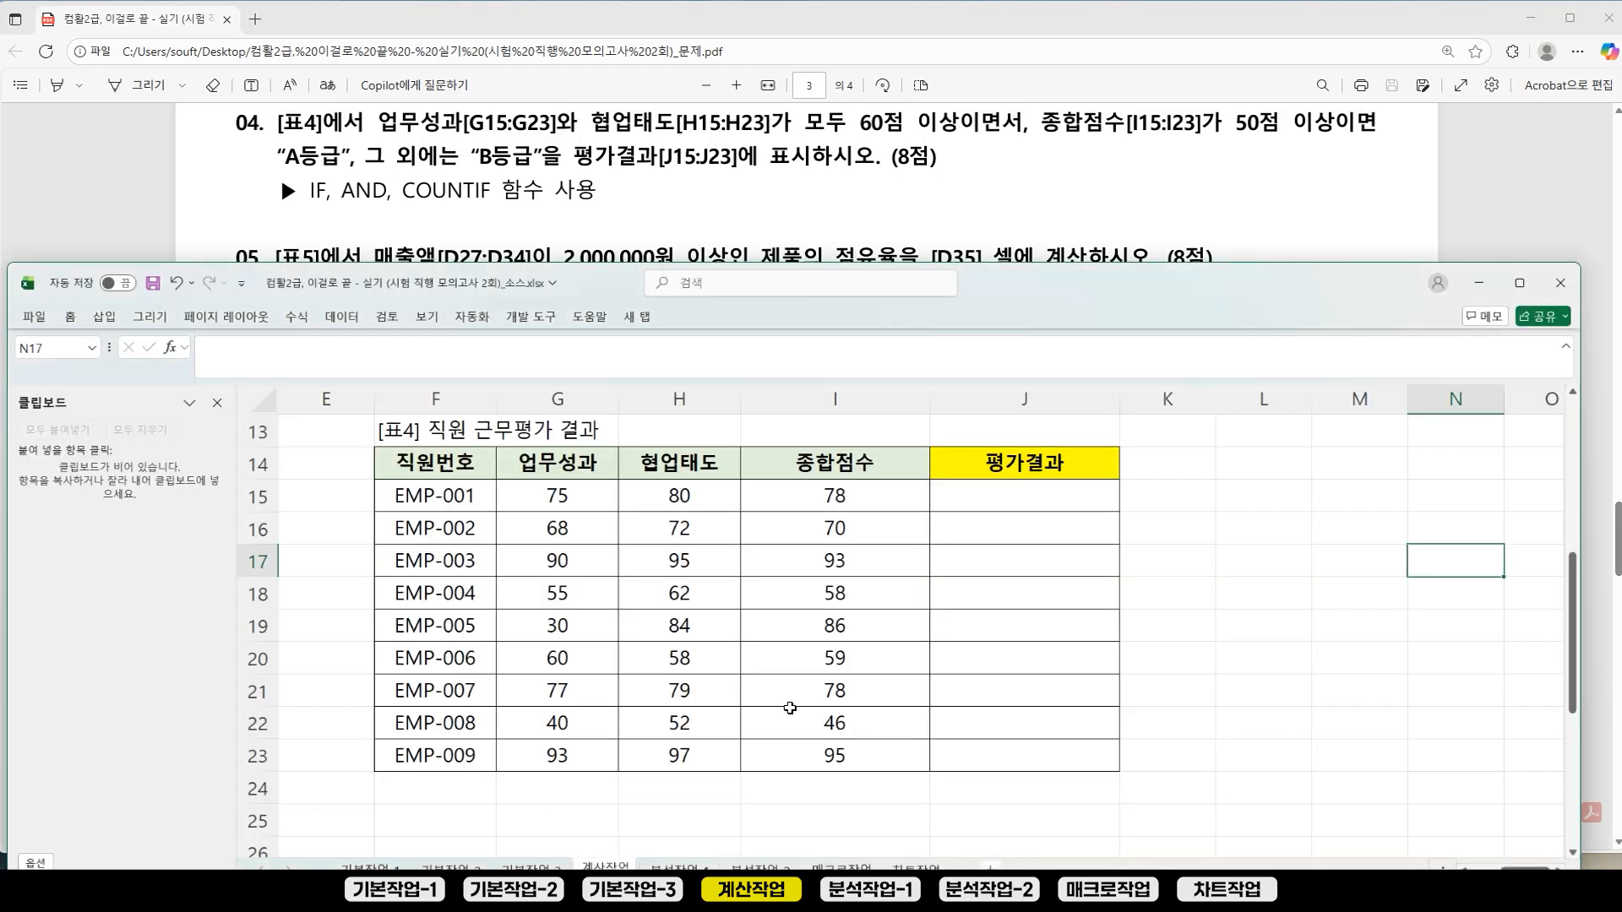
{"action": "left_click_drag", "start_coordinate": [591, 264], "coordinate": [591, 226]}
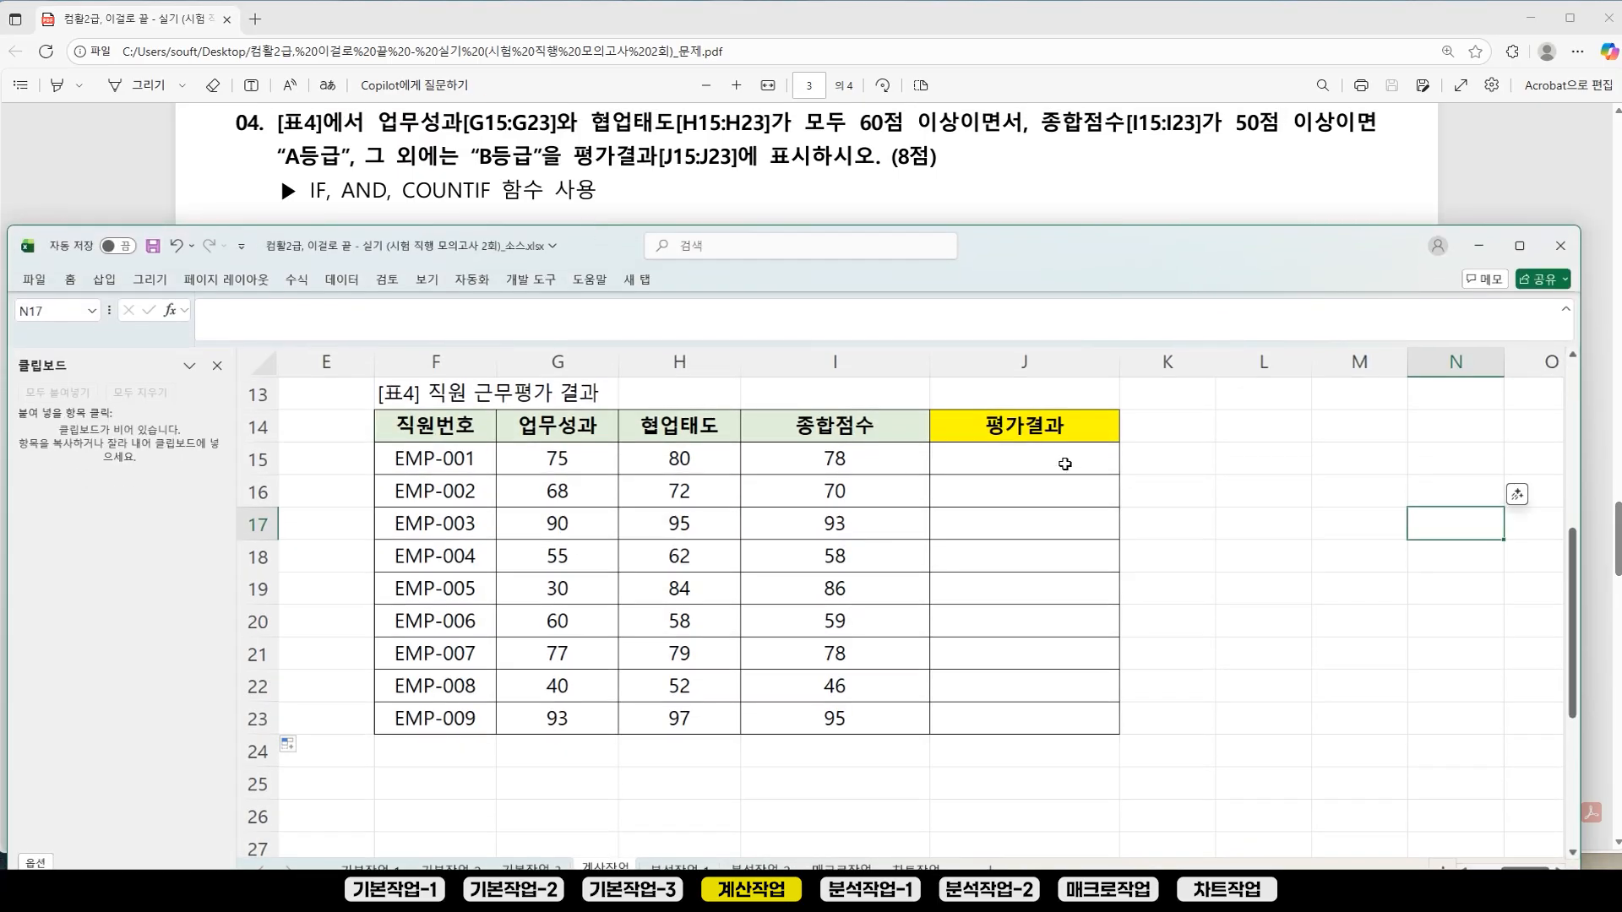
Step: Start a COUNTIF function in J15, the first 평가결과 cell of the [표4] table
{"action": "left_click", "coordinate": [1082, 468]}
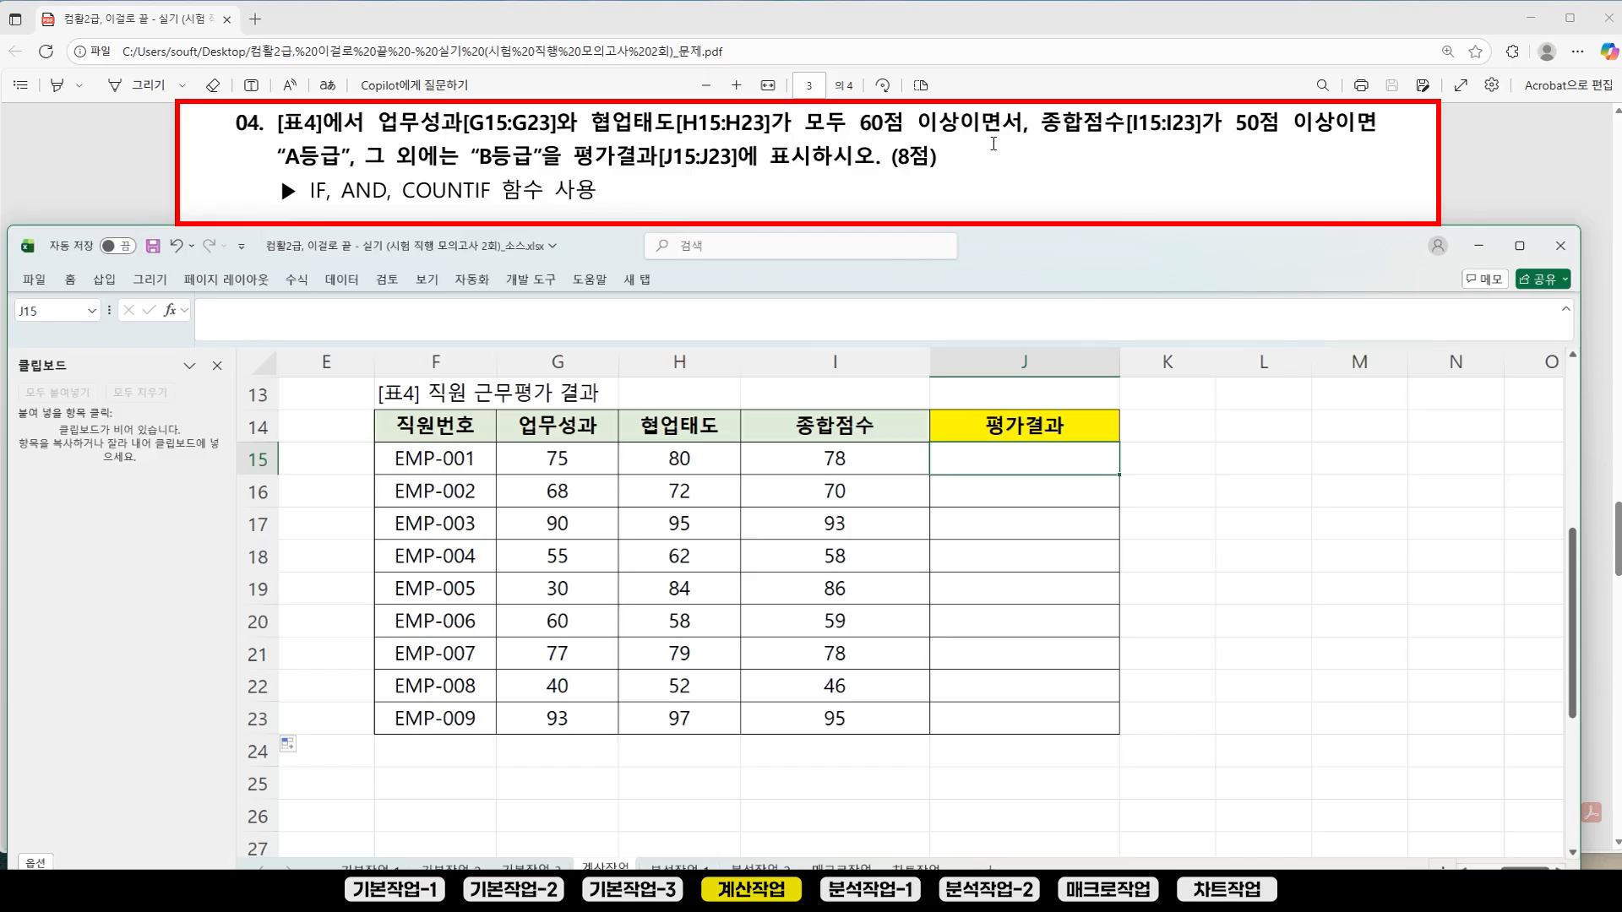
{"action": "left_click", "coordinate": [566, 472]}
{"action": "left_click_drag", "start_coordinate": [566, 473], "coordinate": [678, 462]}
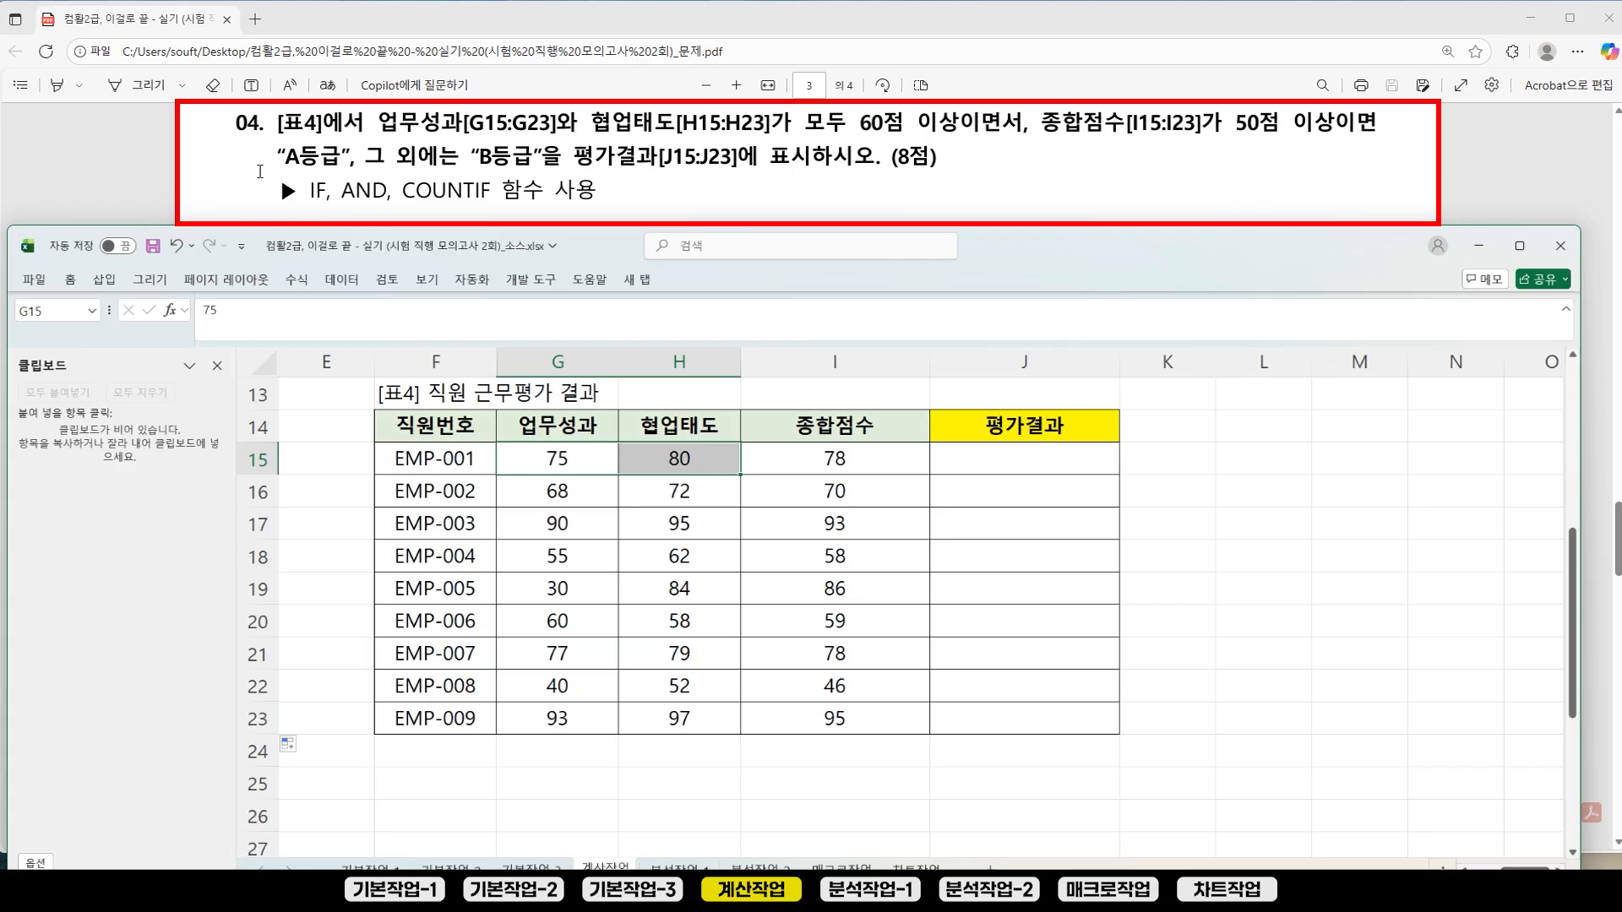
{"action": "left_click", "coordinate": [1046, 469]}
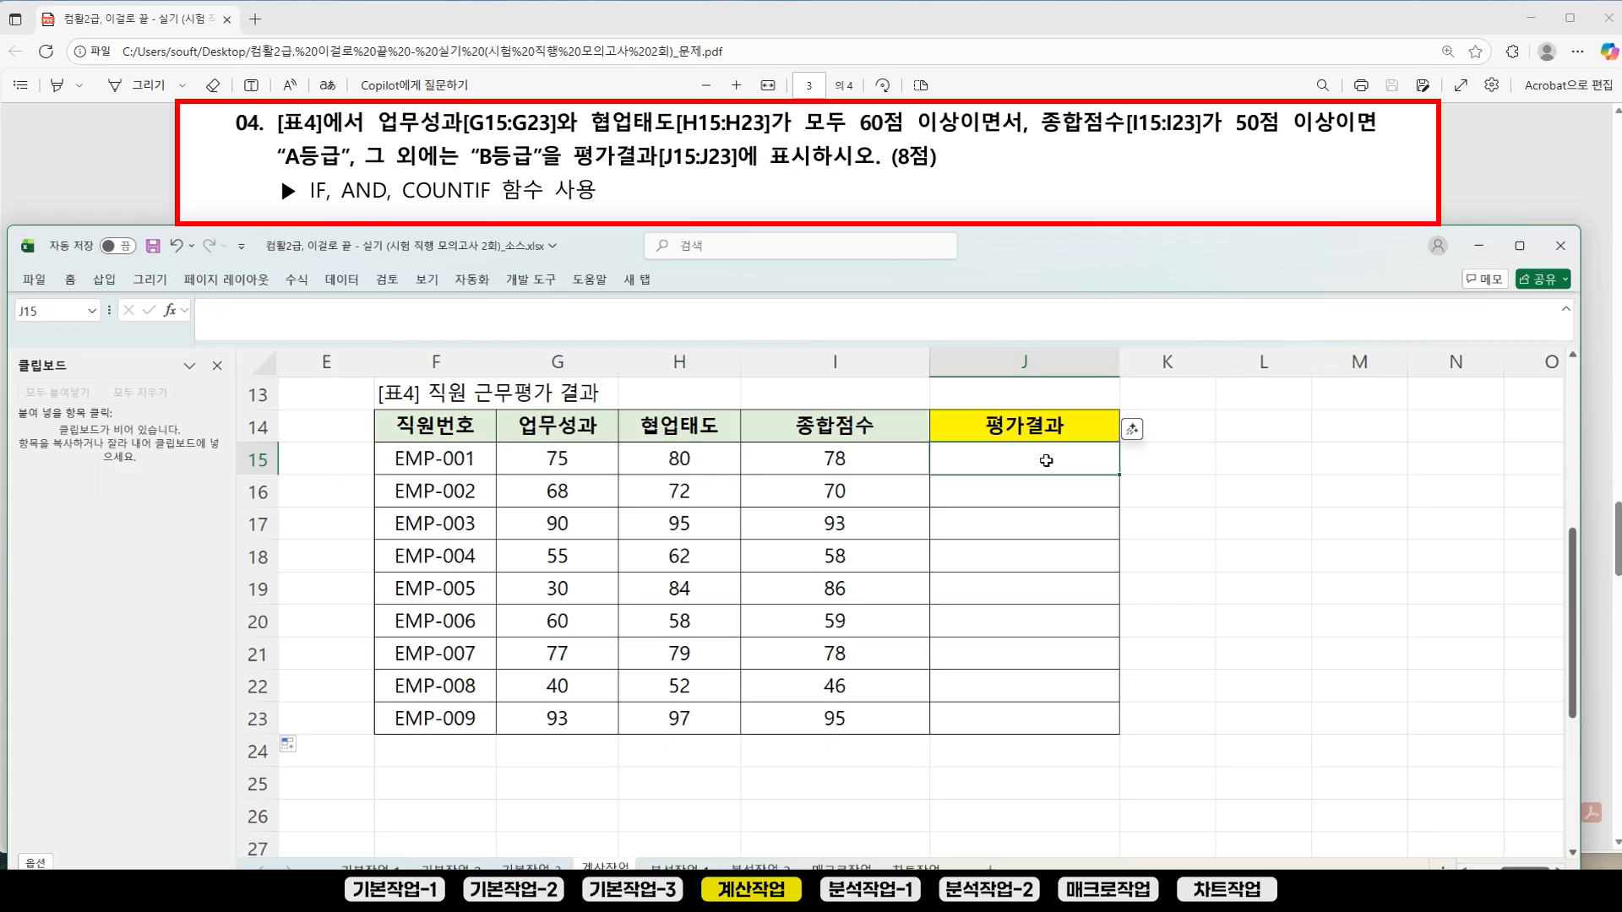
{"action": "left_click", "coordinate": [427, 330]}
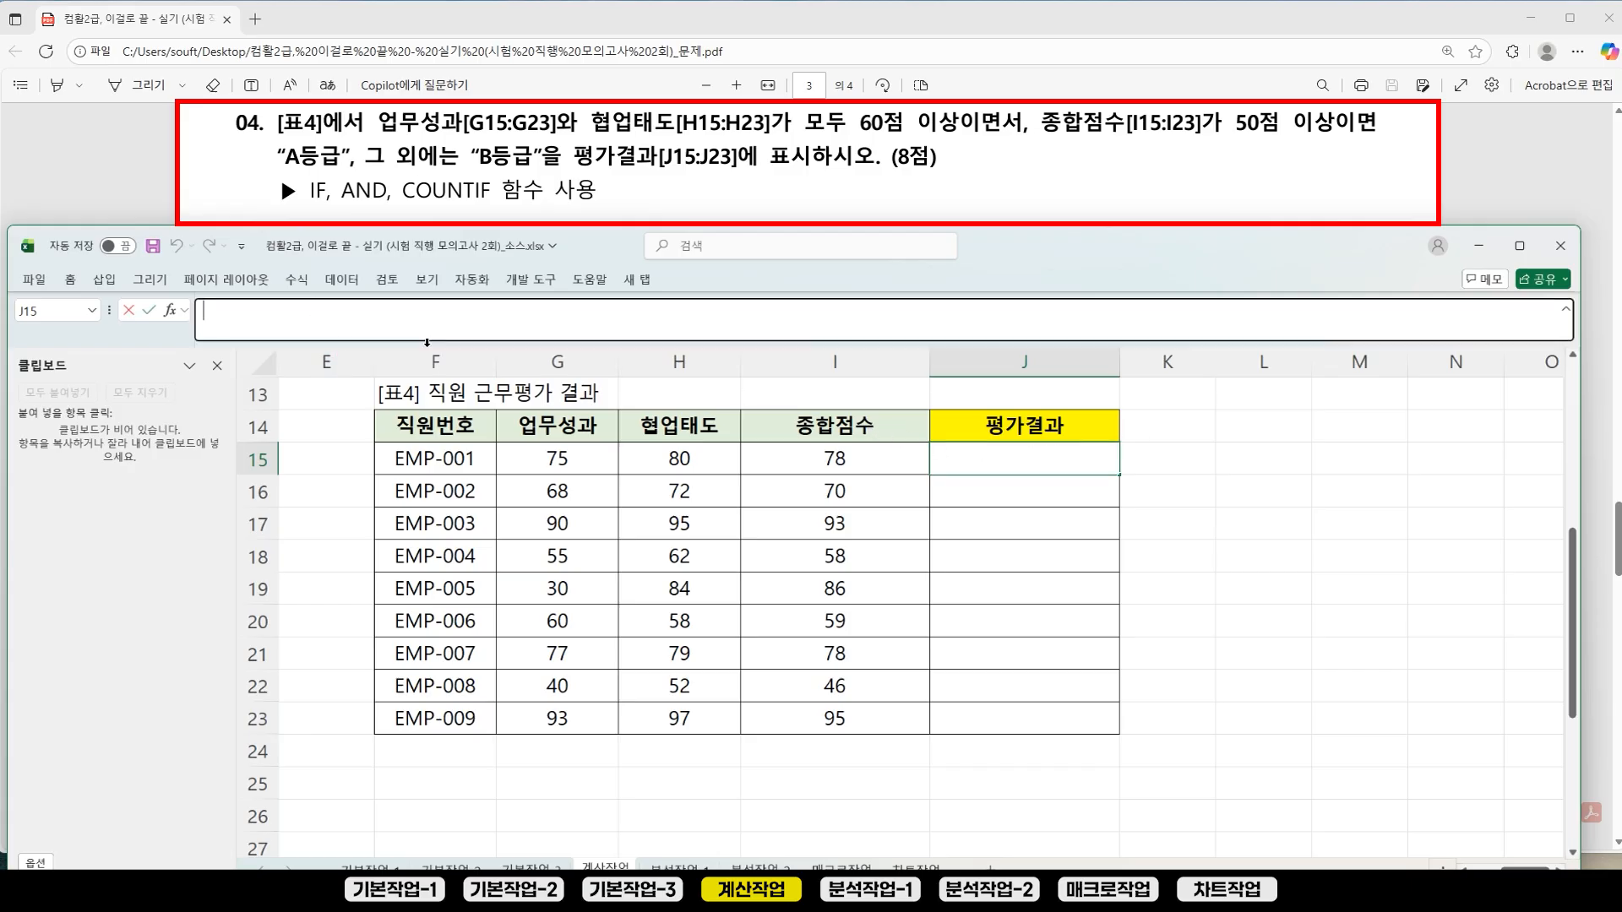
{"action": "type", "text": "="}
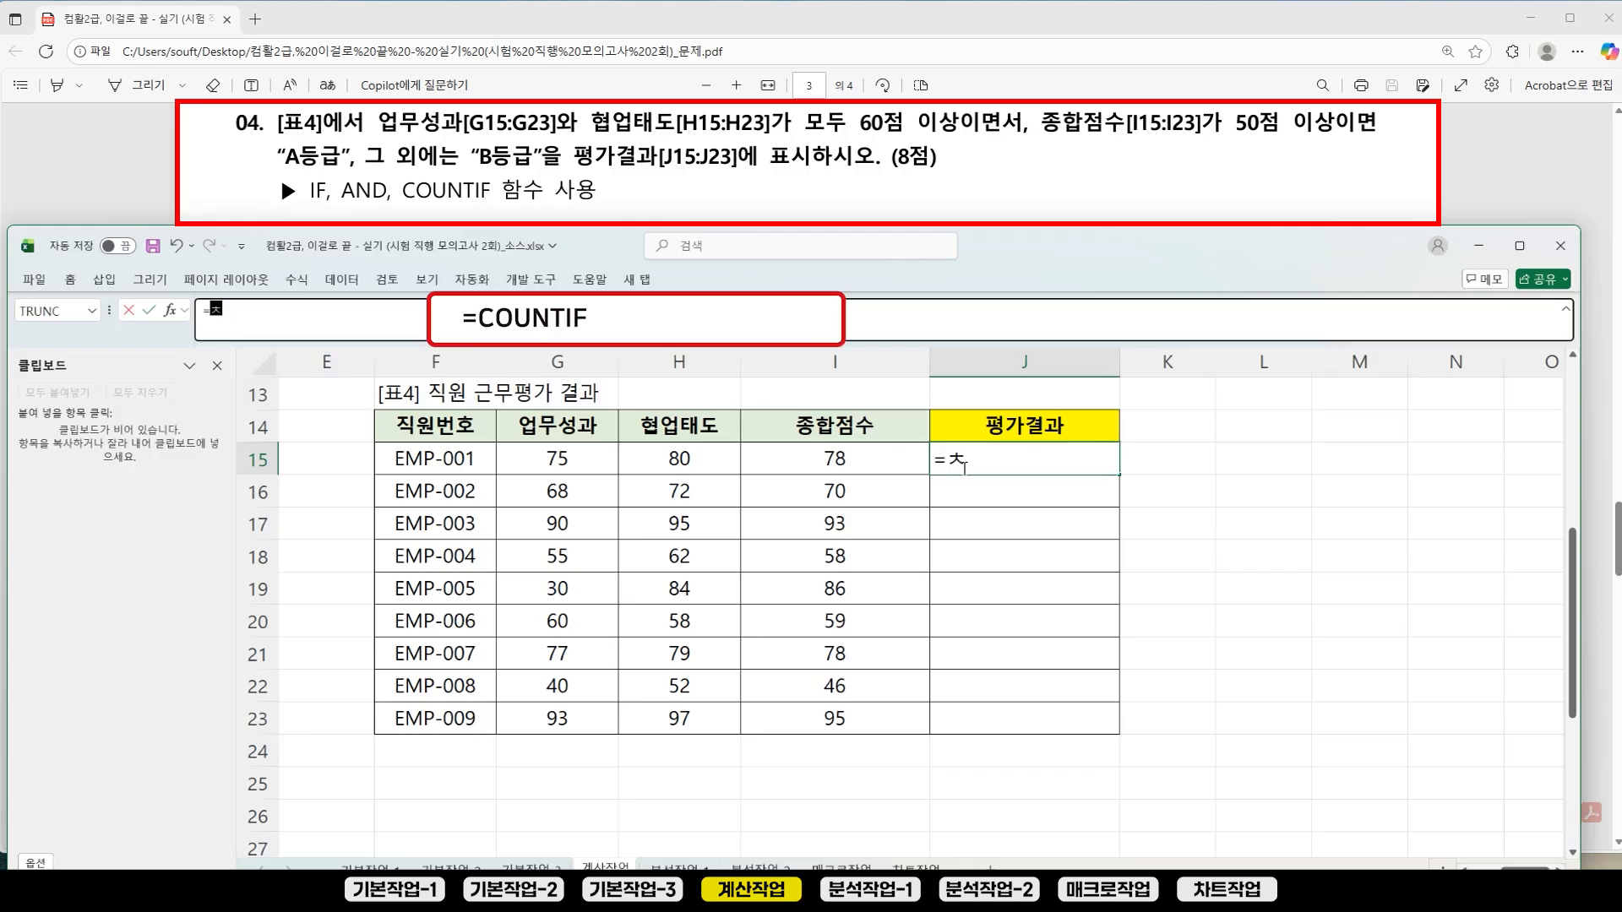
{"action": "type", "text": "COUNT"}
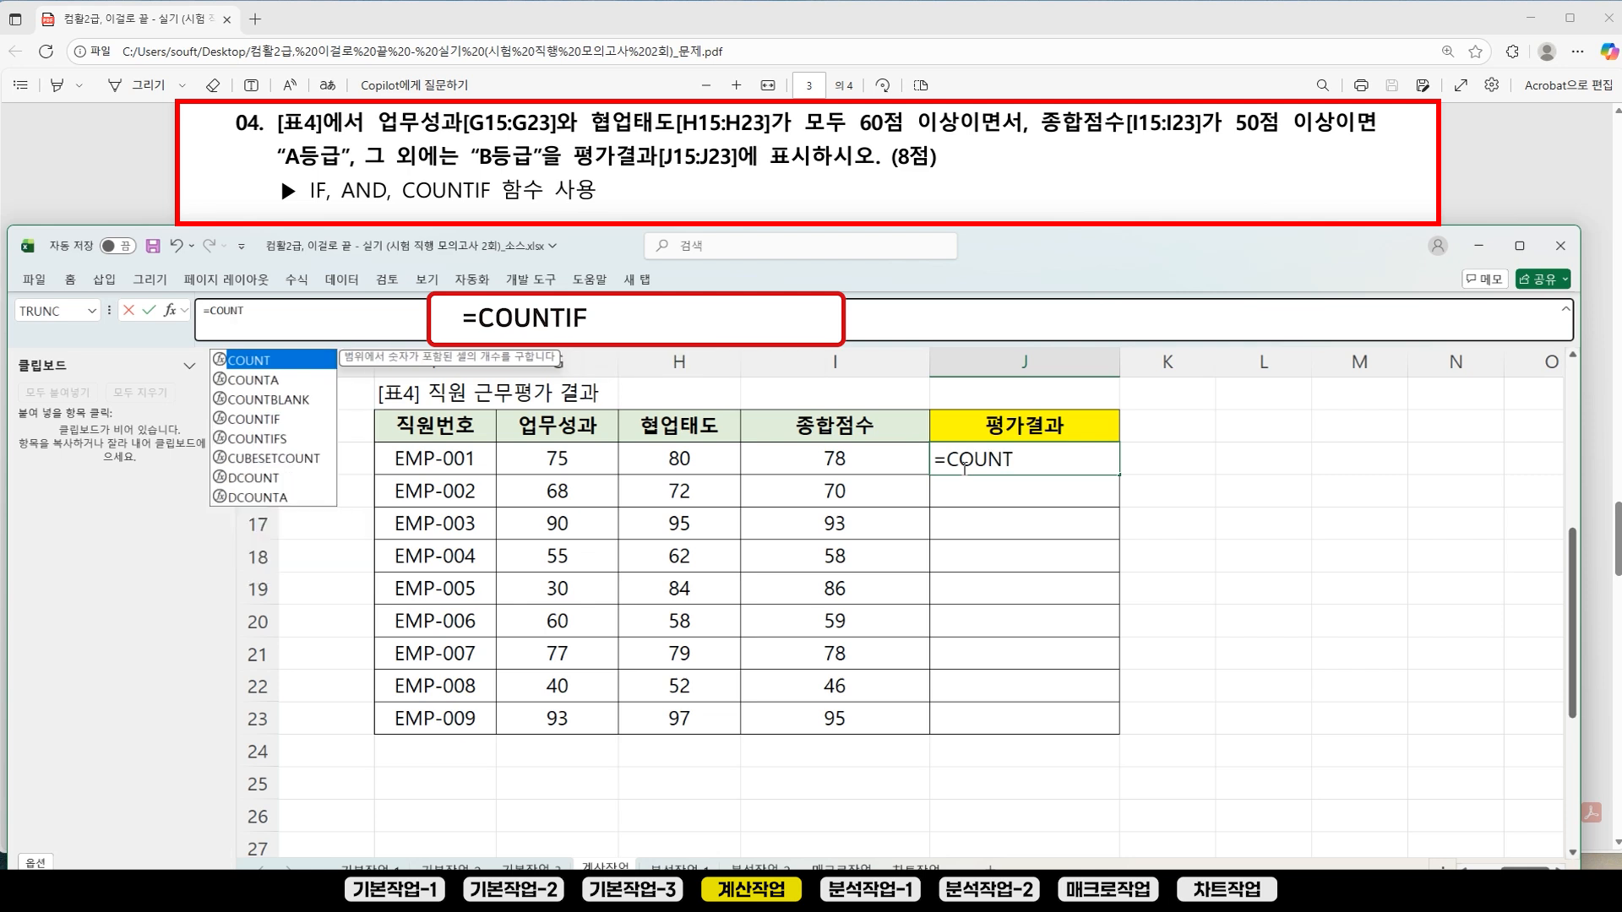
{"action": "type", "text": "IF"}
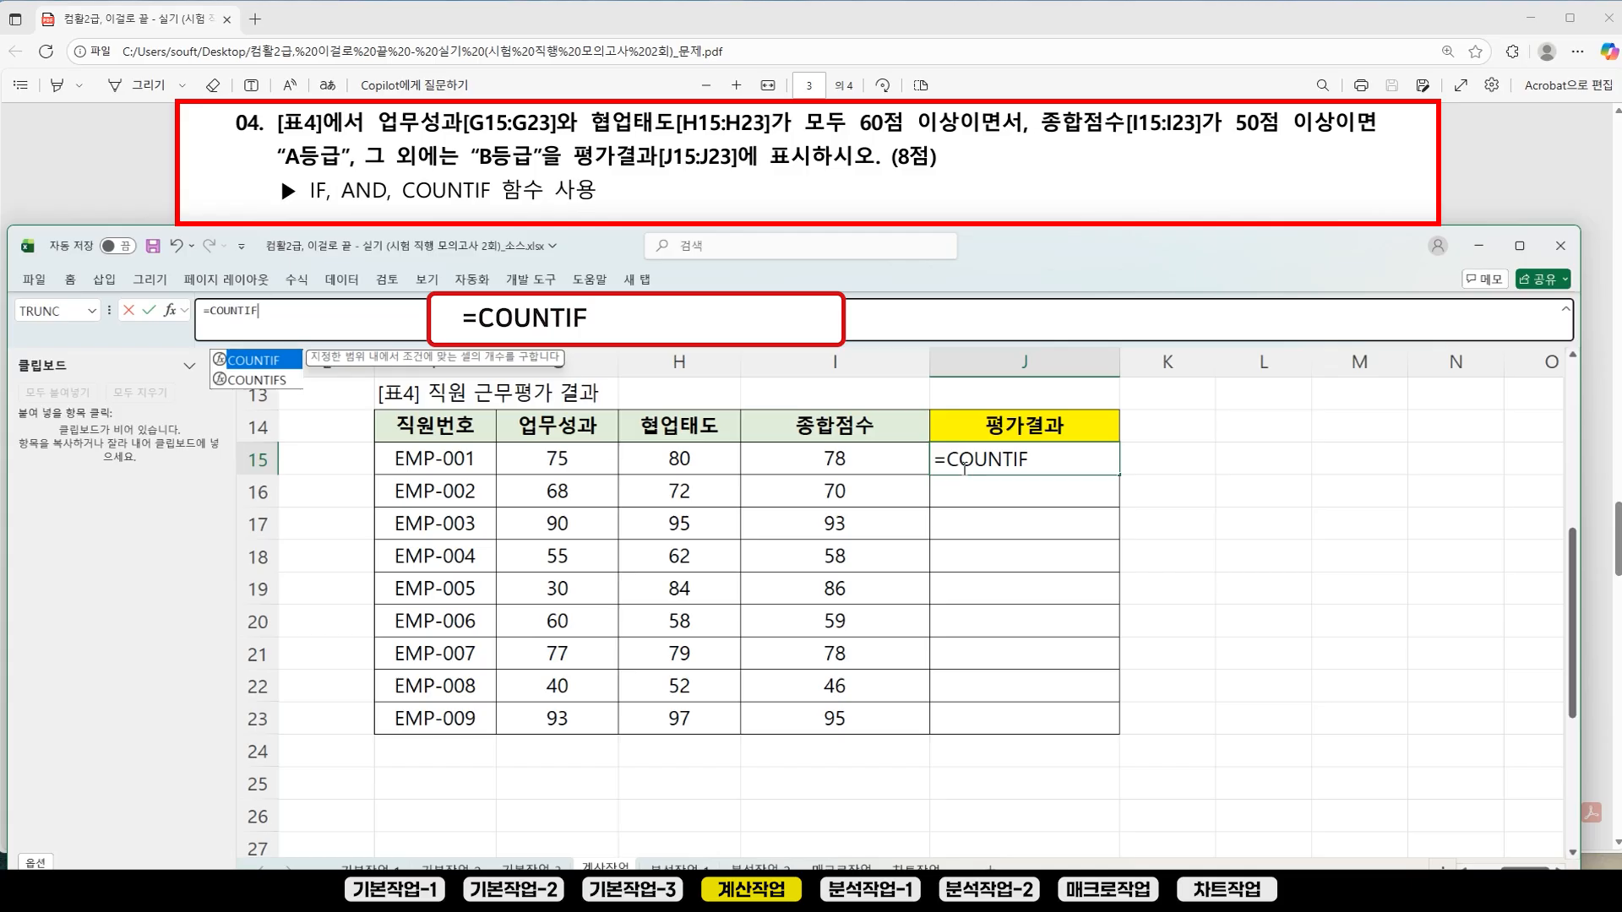
{"action": "type", "text": "("}
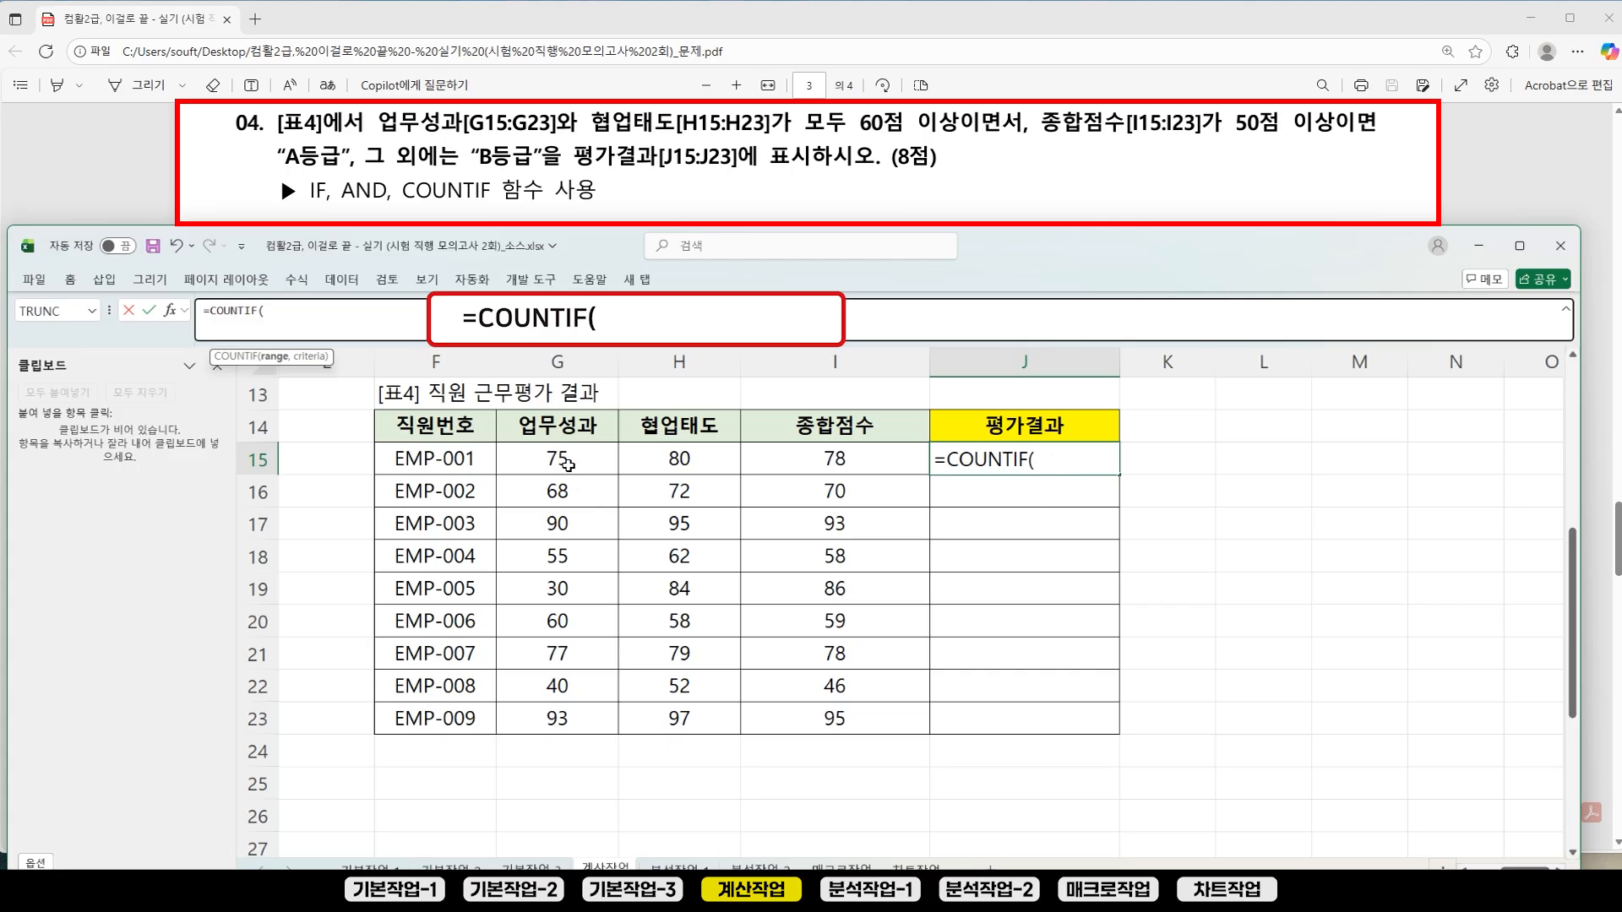
Step: Give J15's COUNTIF the range G15:H15 and the criterion ">=60", and close the parenthesis
{"action": "left_click", "coordinate": [567, 463]}
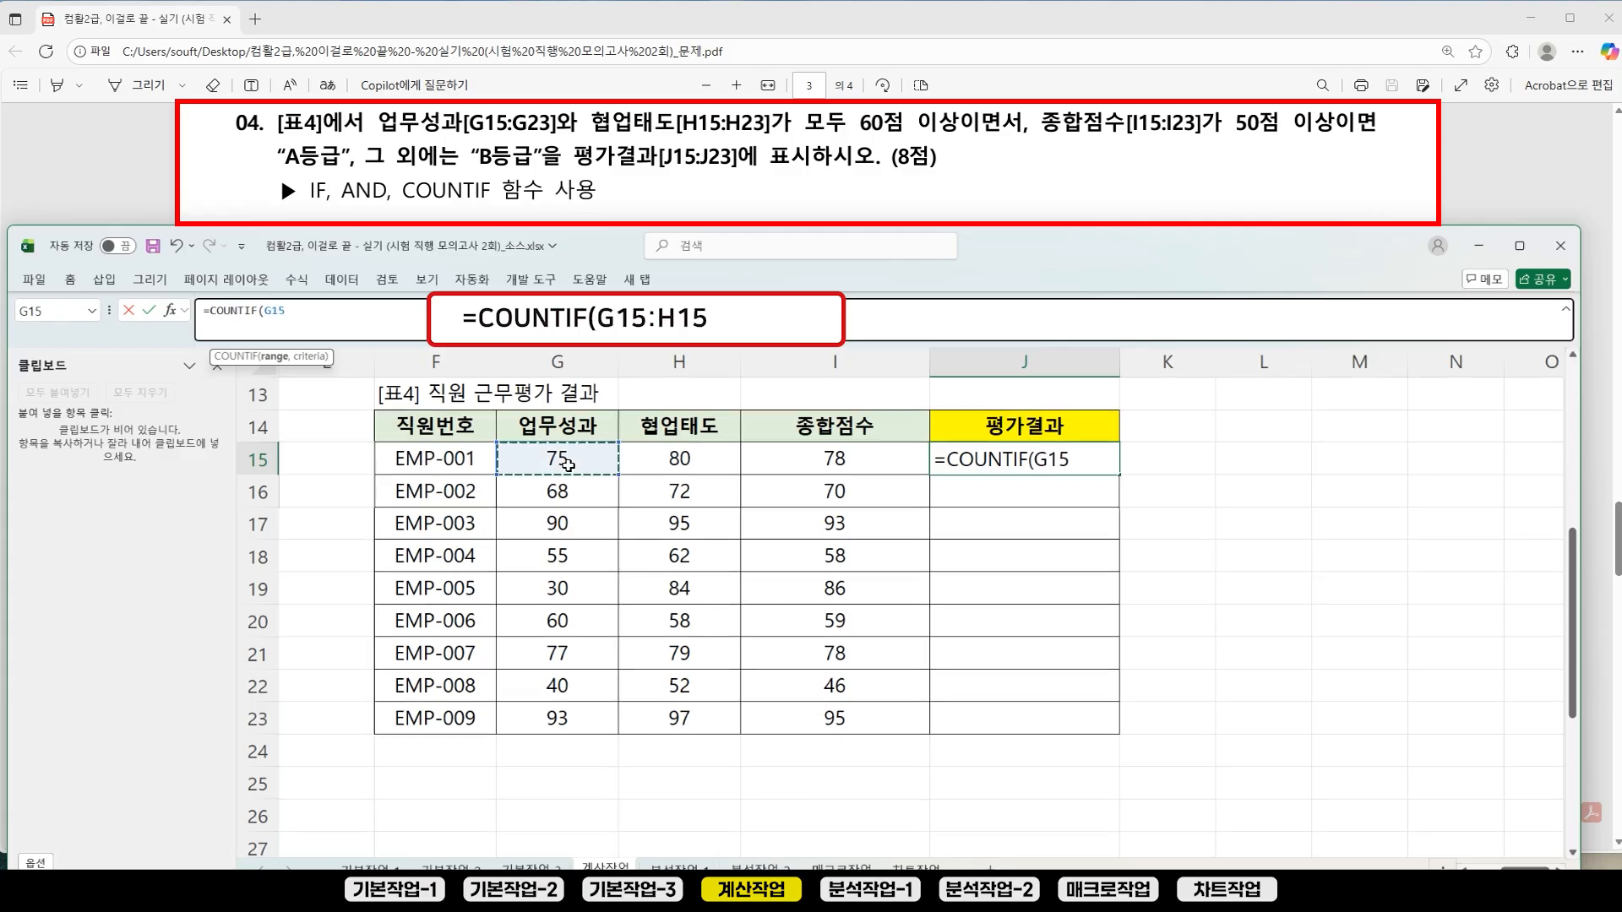
{"action": "left_click_drag", "start_coordinate": [567, 463], "coordinate": [670, 464]}
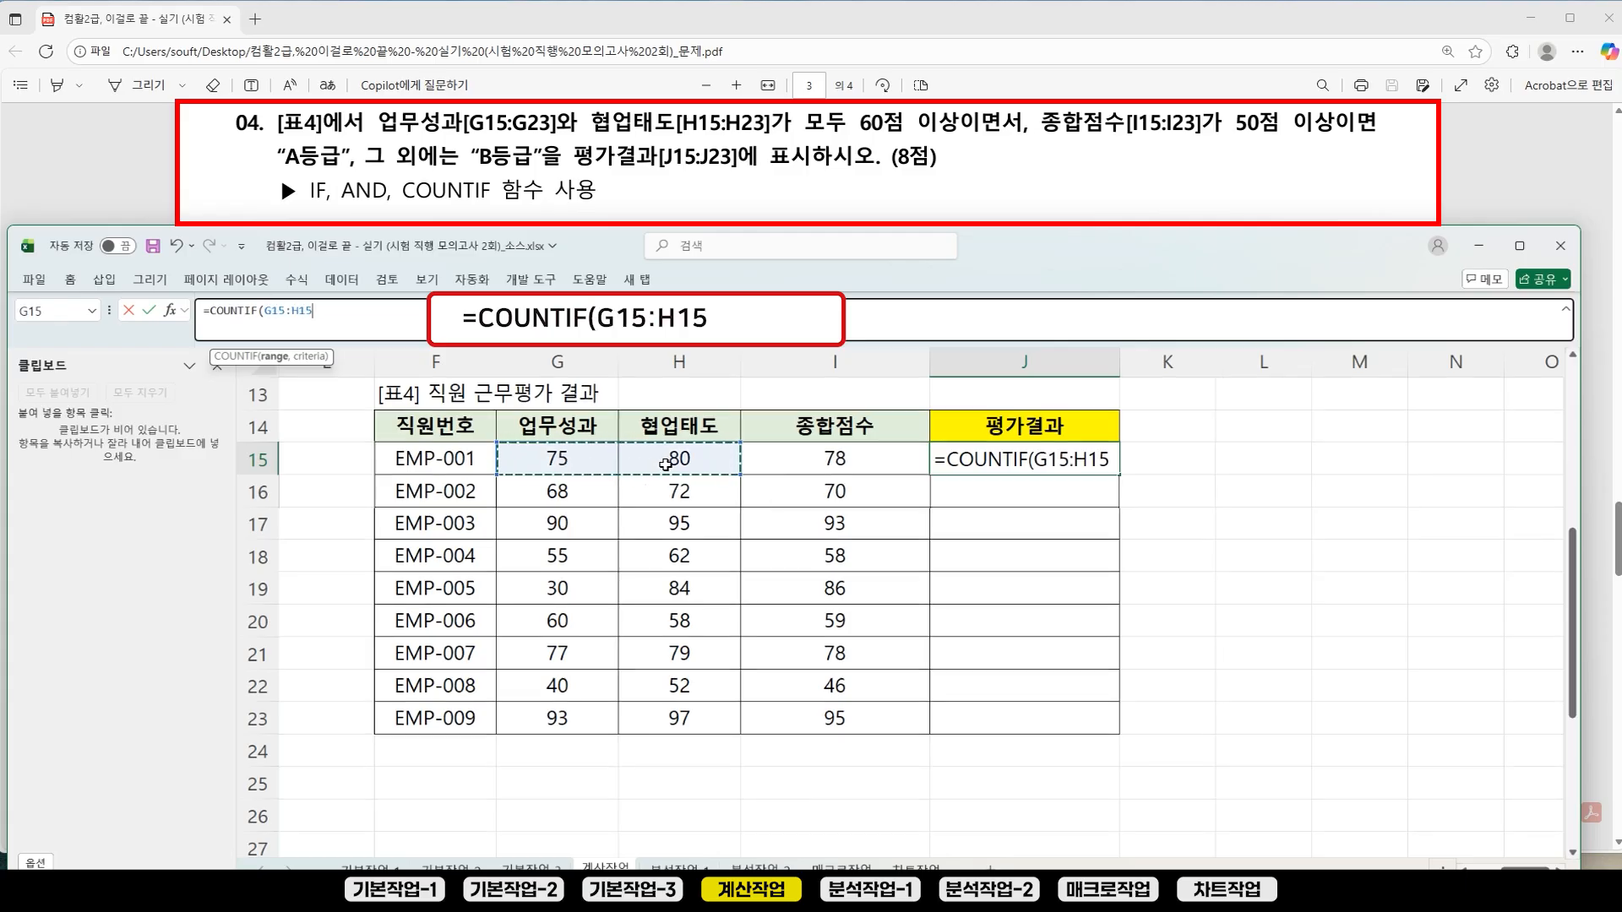
{"action": "type", "text": ","}
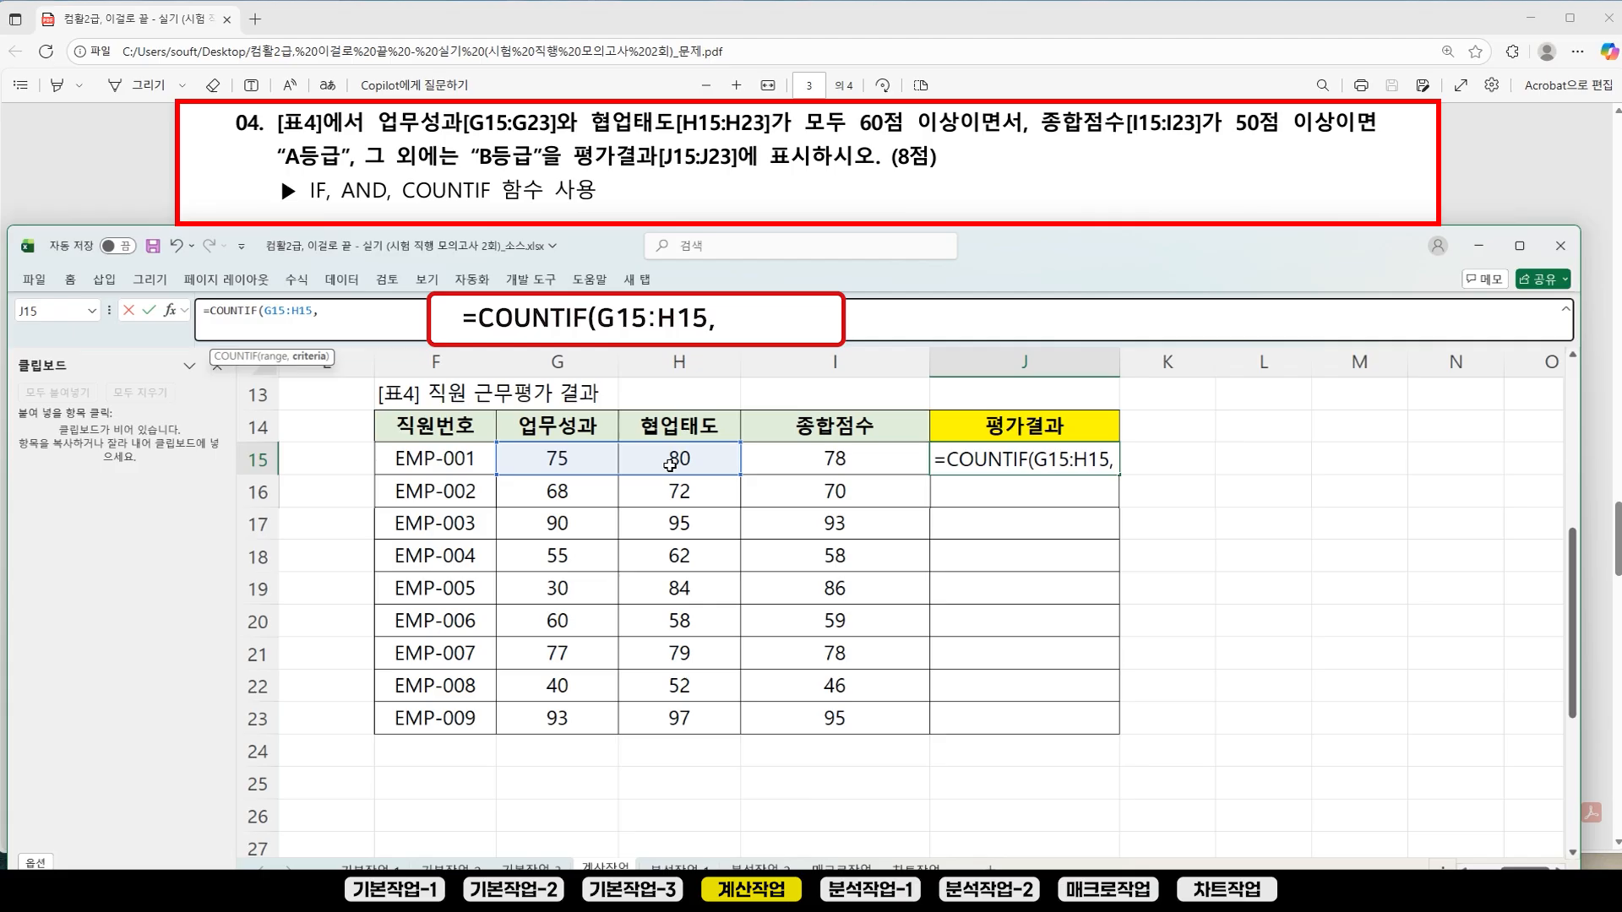
{"action": "type", "text": "\""}
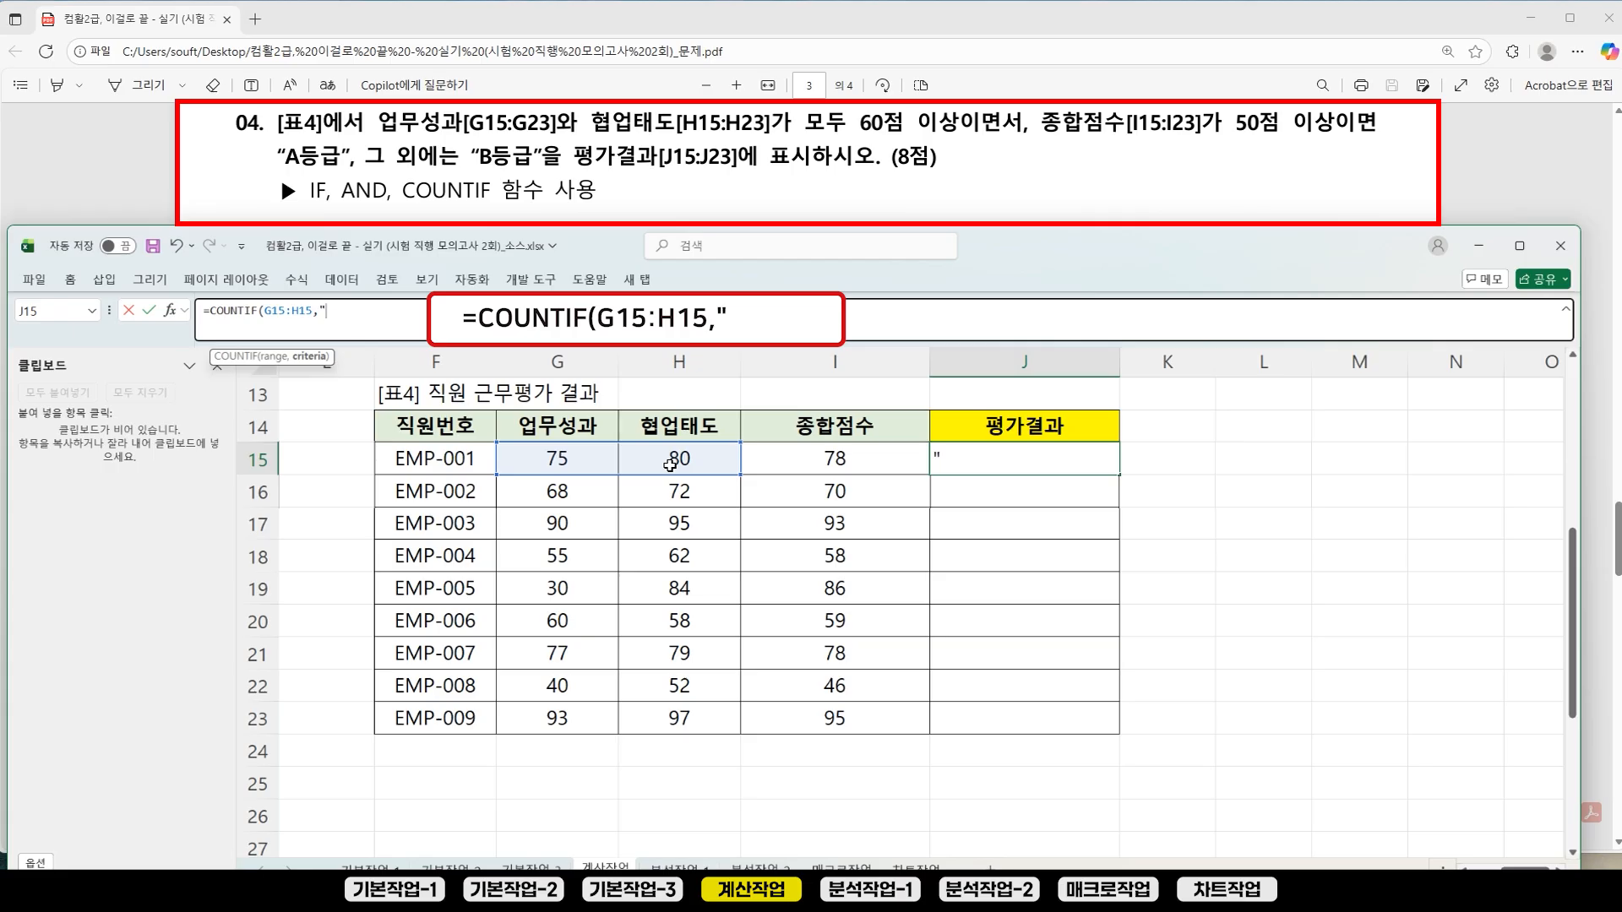
{"action": "type", "text": ">=60\")"}
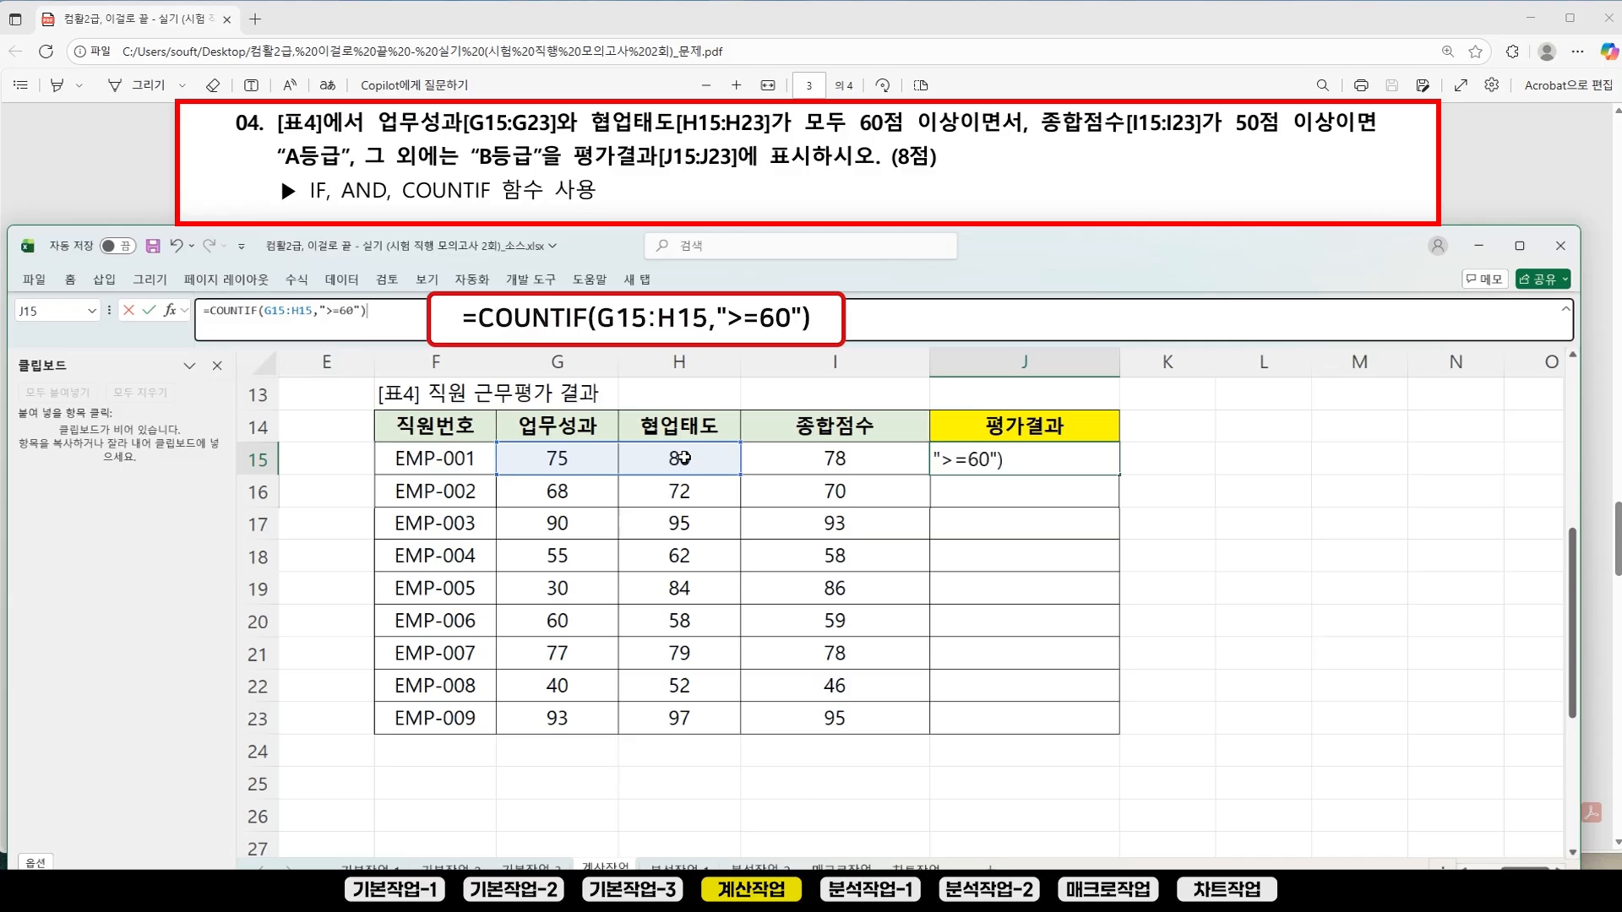
Step: Review the range and criteria arguments of J15's COUNTIF and confirm the formula
{"action": "left_click", "coordinate": [284, 323]}
{"action": "left_click", "coordinate": [272, 357]}
{"action": "left_click", "coordinate": [307, 357]}
{"action": "left_click", "coordinate": [398, 311]}
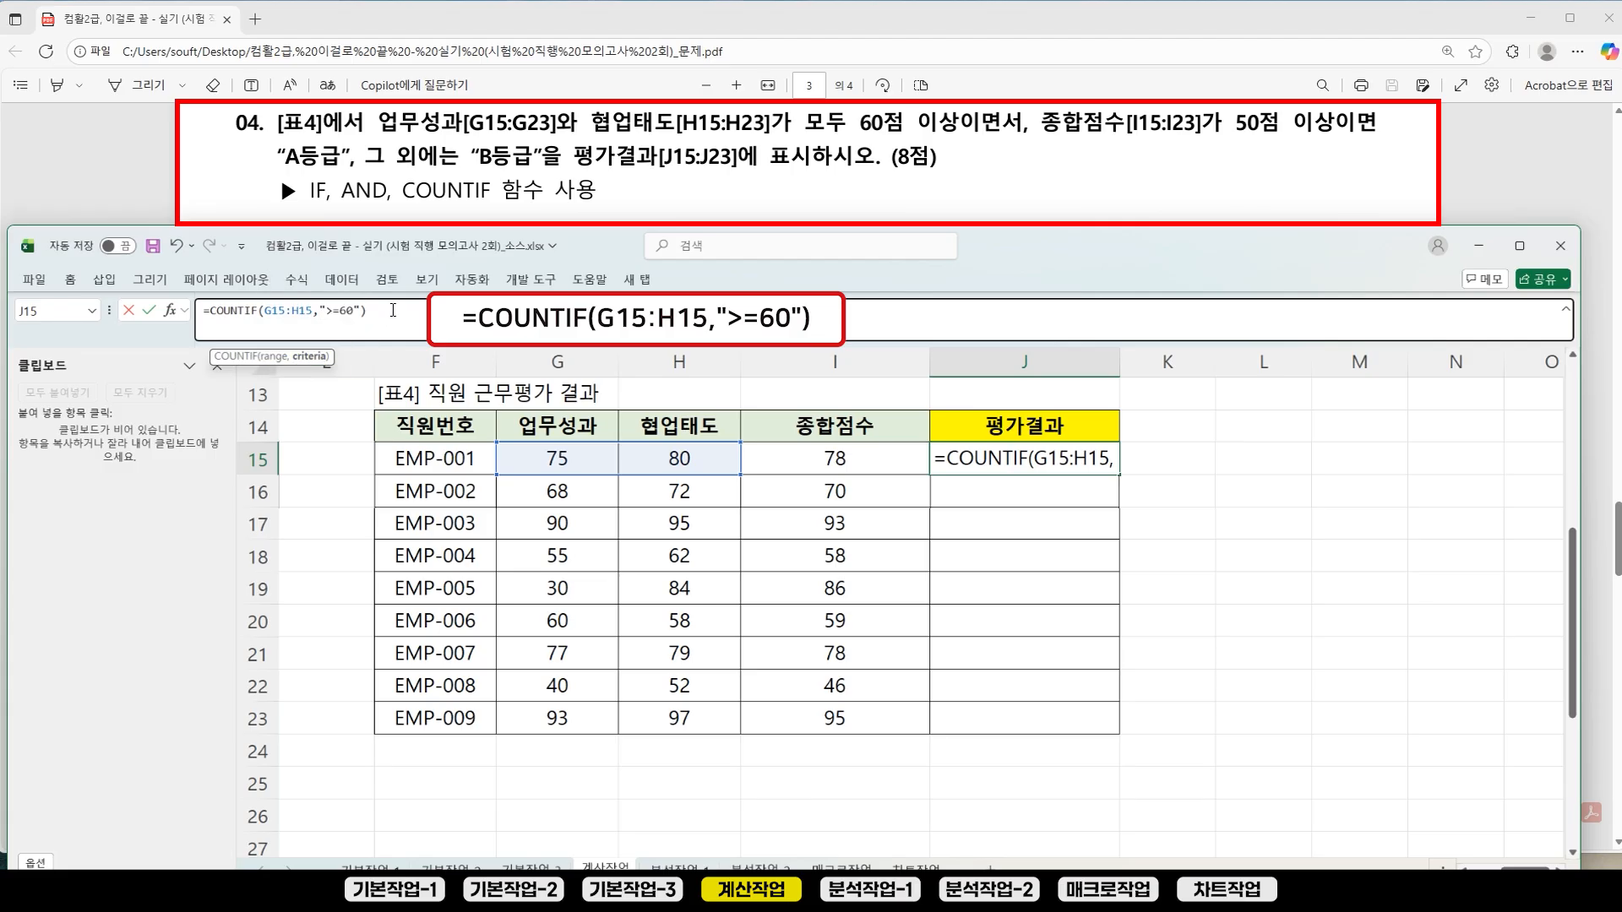
{"action": "key", "text": "Return"}
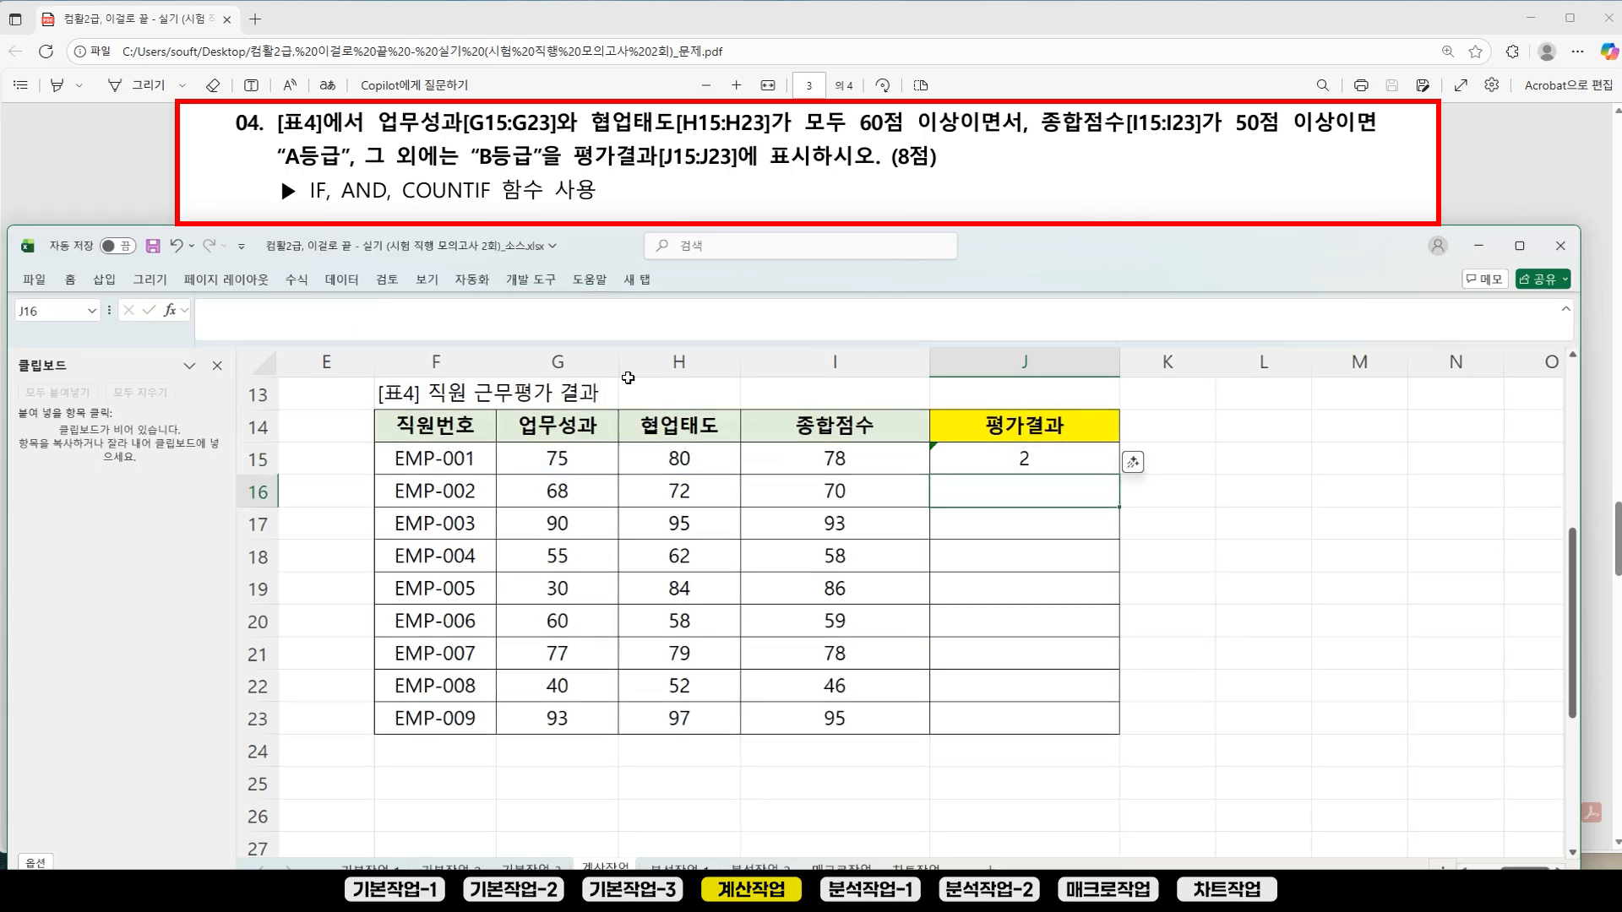
Step: Check J15's count against G15:H15 and fill the COUNTIF formula down through J23
{"action": "left_click", "coordinate": [1037, 465]}
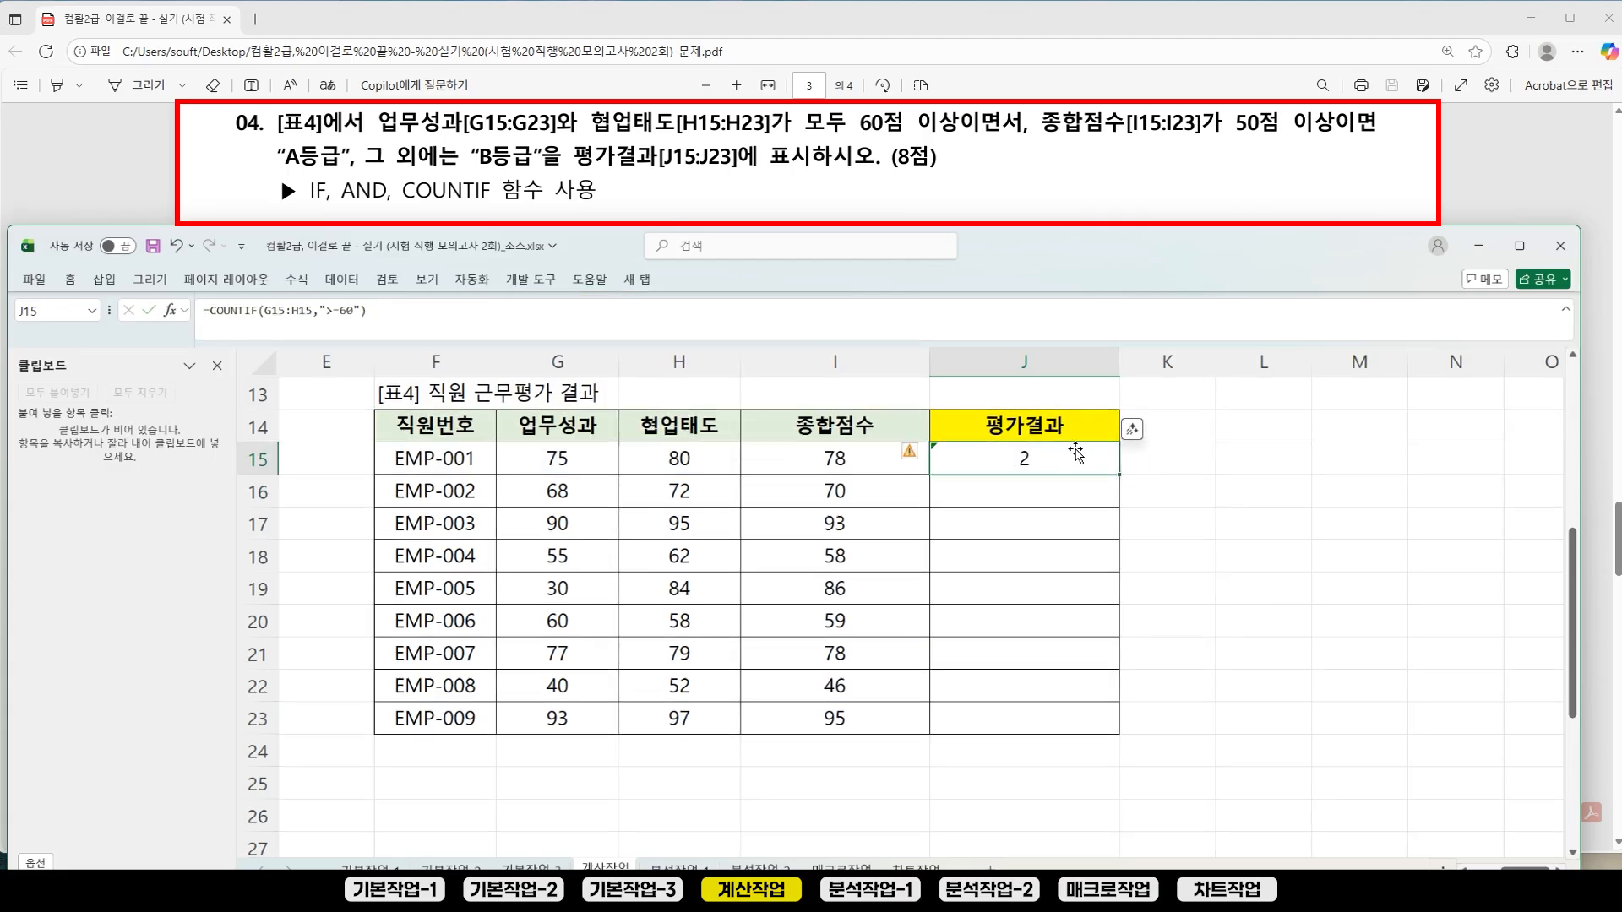
{"action": "left_click_drag", "start_coordinate": [579, 464], "coordinate": [677, 460]}
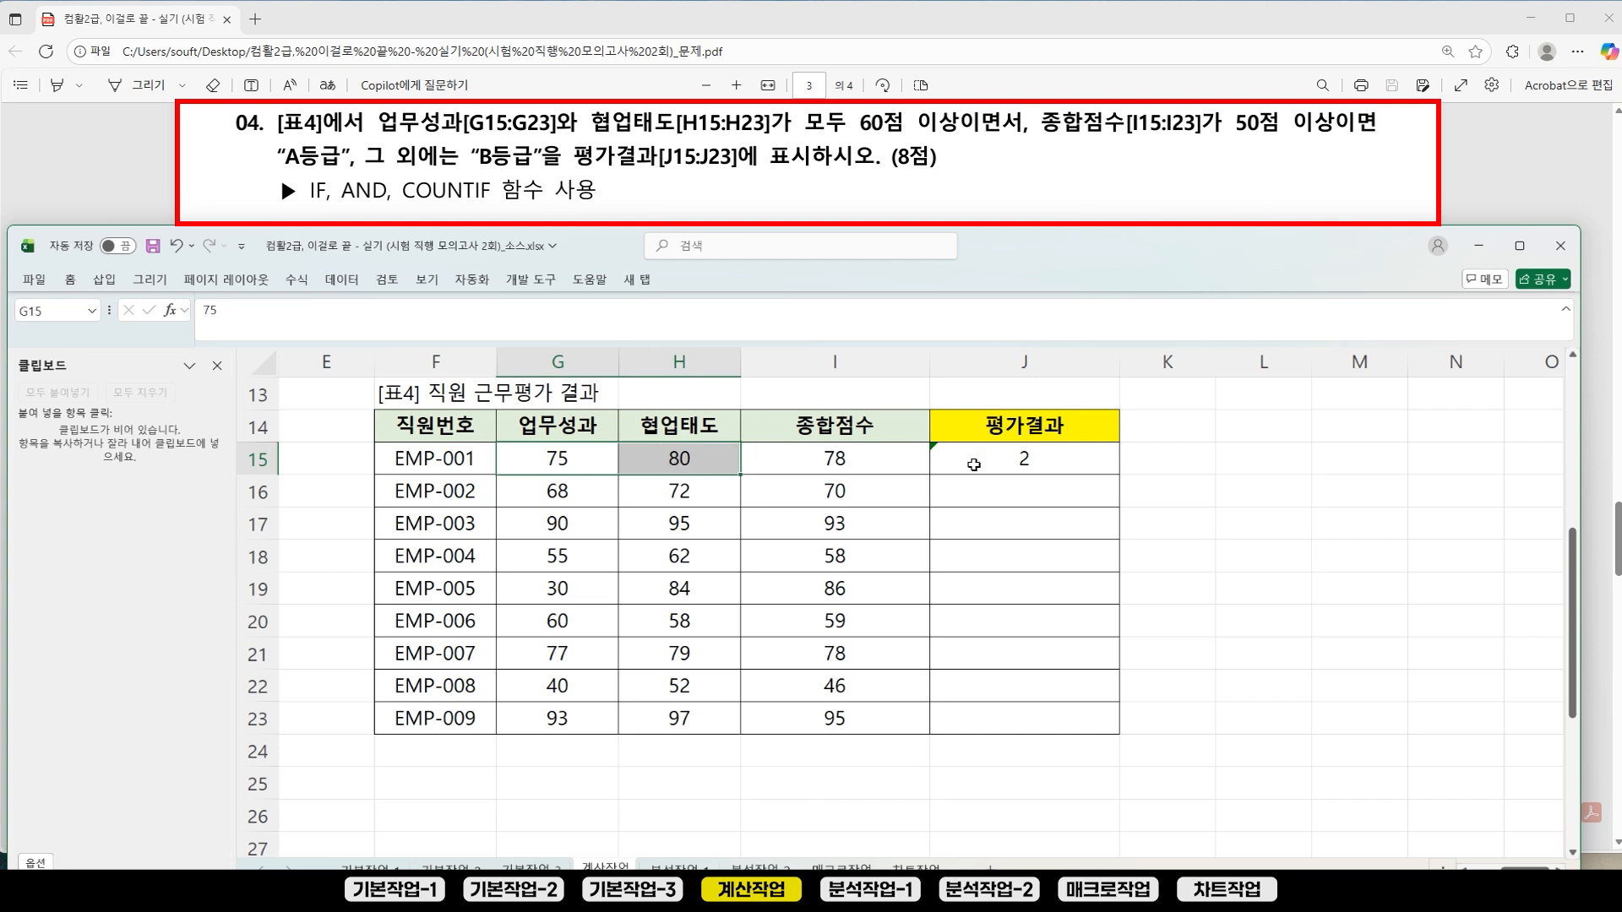
{"action": "left_click", "coordinate": [1008, 461]}
{"action": "left_click_drag", "start_coordinate": [1118, 479], "coordinate": [1118, 727]}
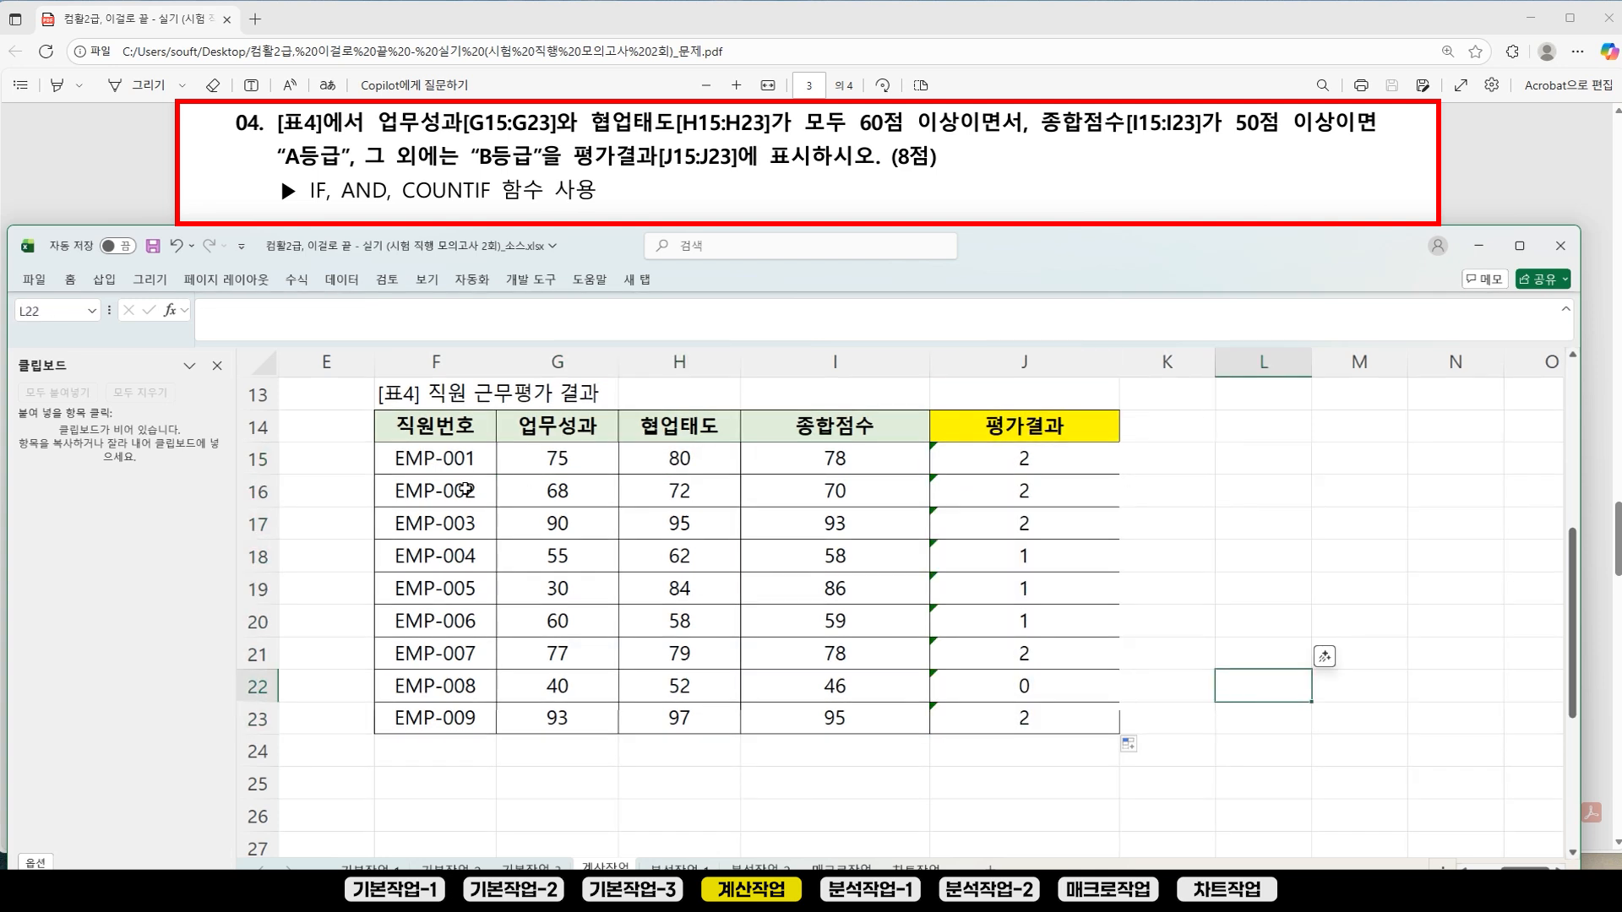
Step: Compare the COUNTIF results in J15:J23 with the 업무성과 and 협업태도 scores, row by row
{"action": "left_click", "coordinate": [271, 495]}
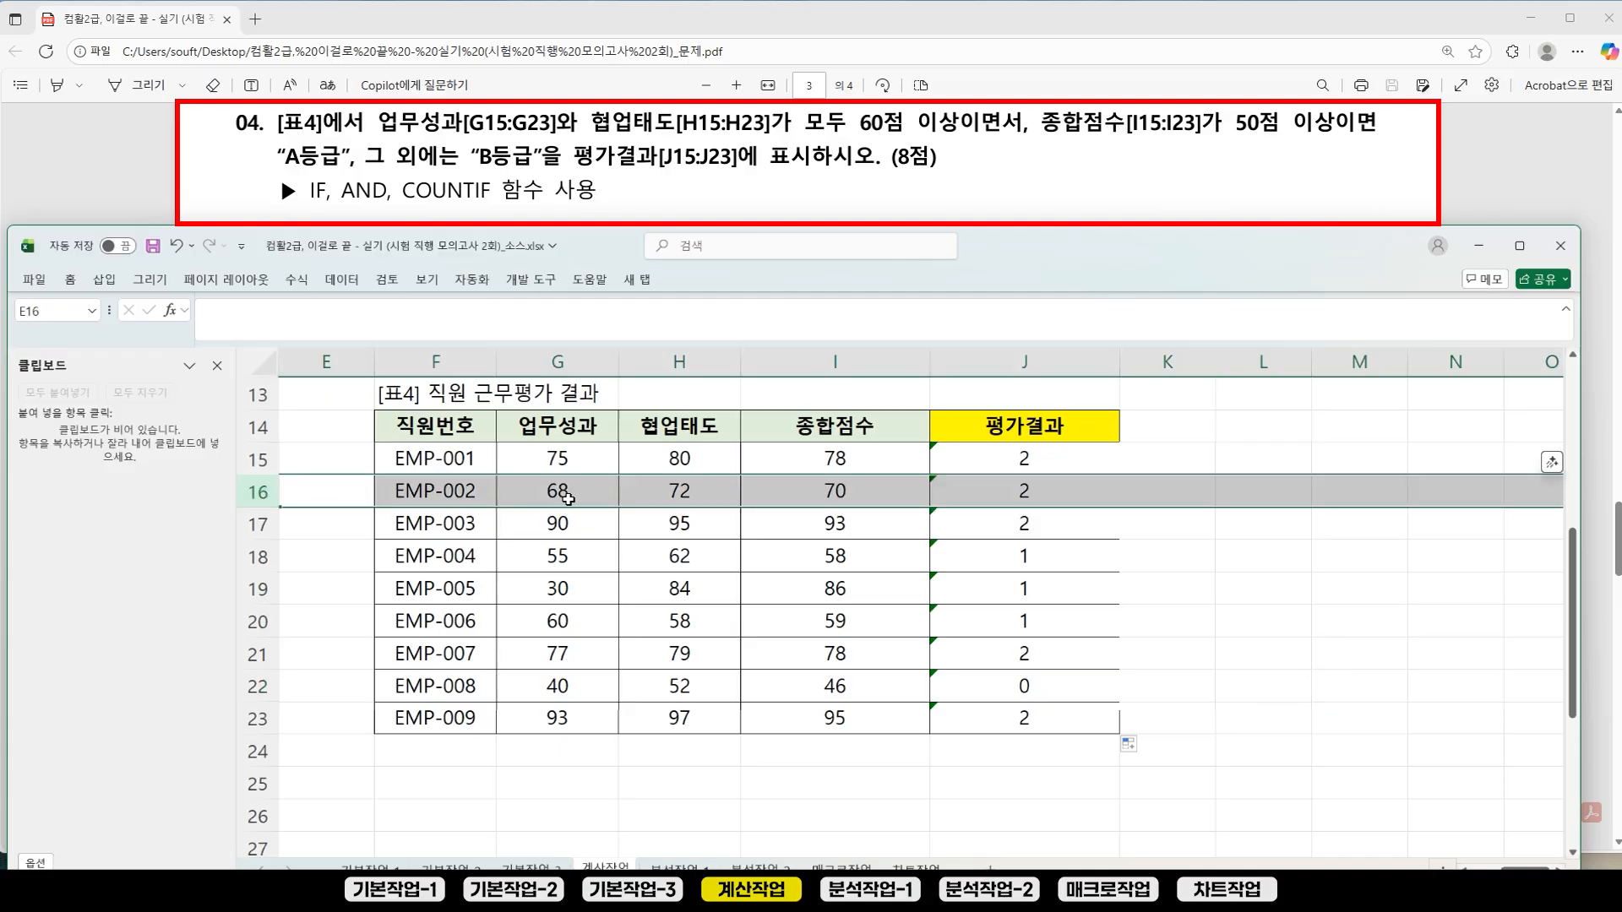
{"action": "left_click", "coordinate": [248, 524]}
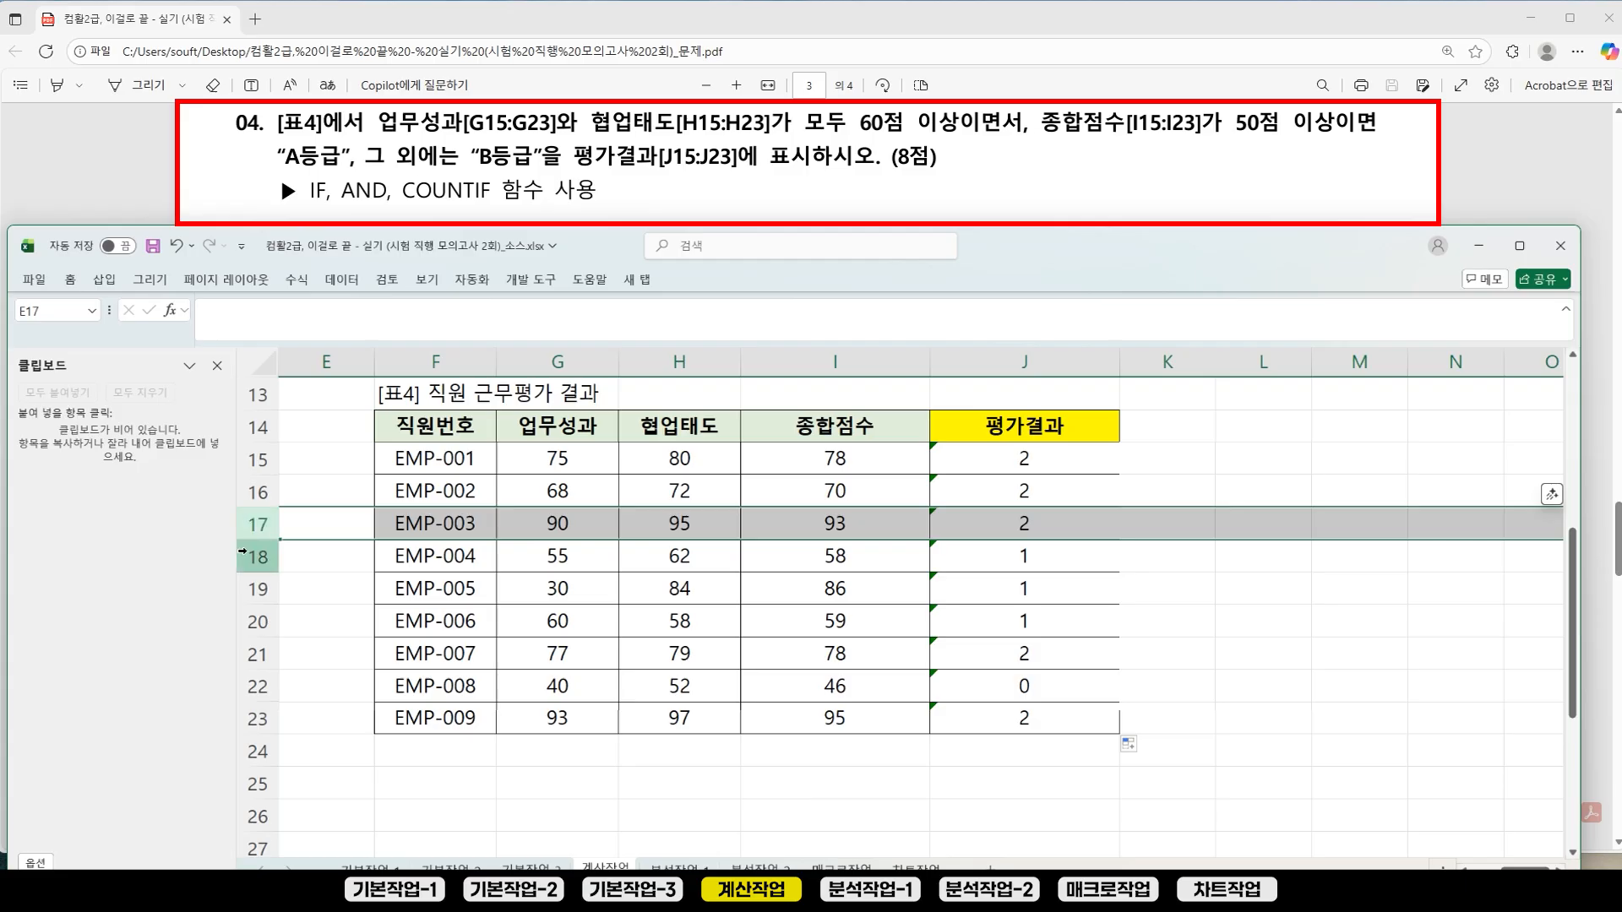
{"action": "left_click", "coordinate": [246, 557]}
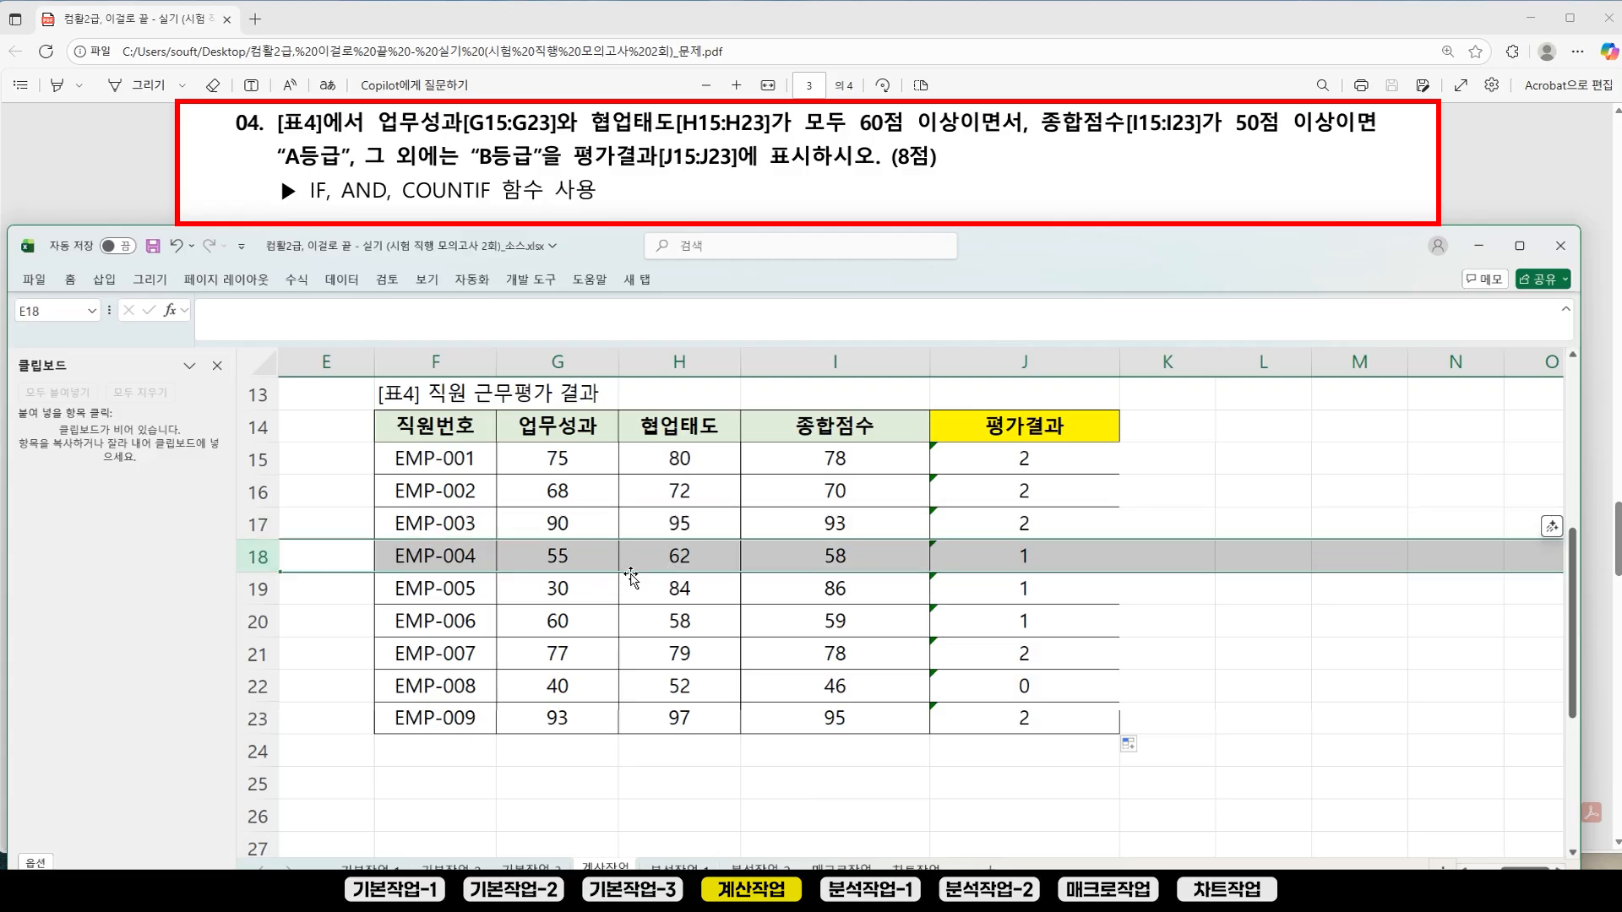
{"action": "left_click", "coordinate": [260, 587]}
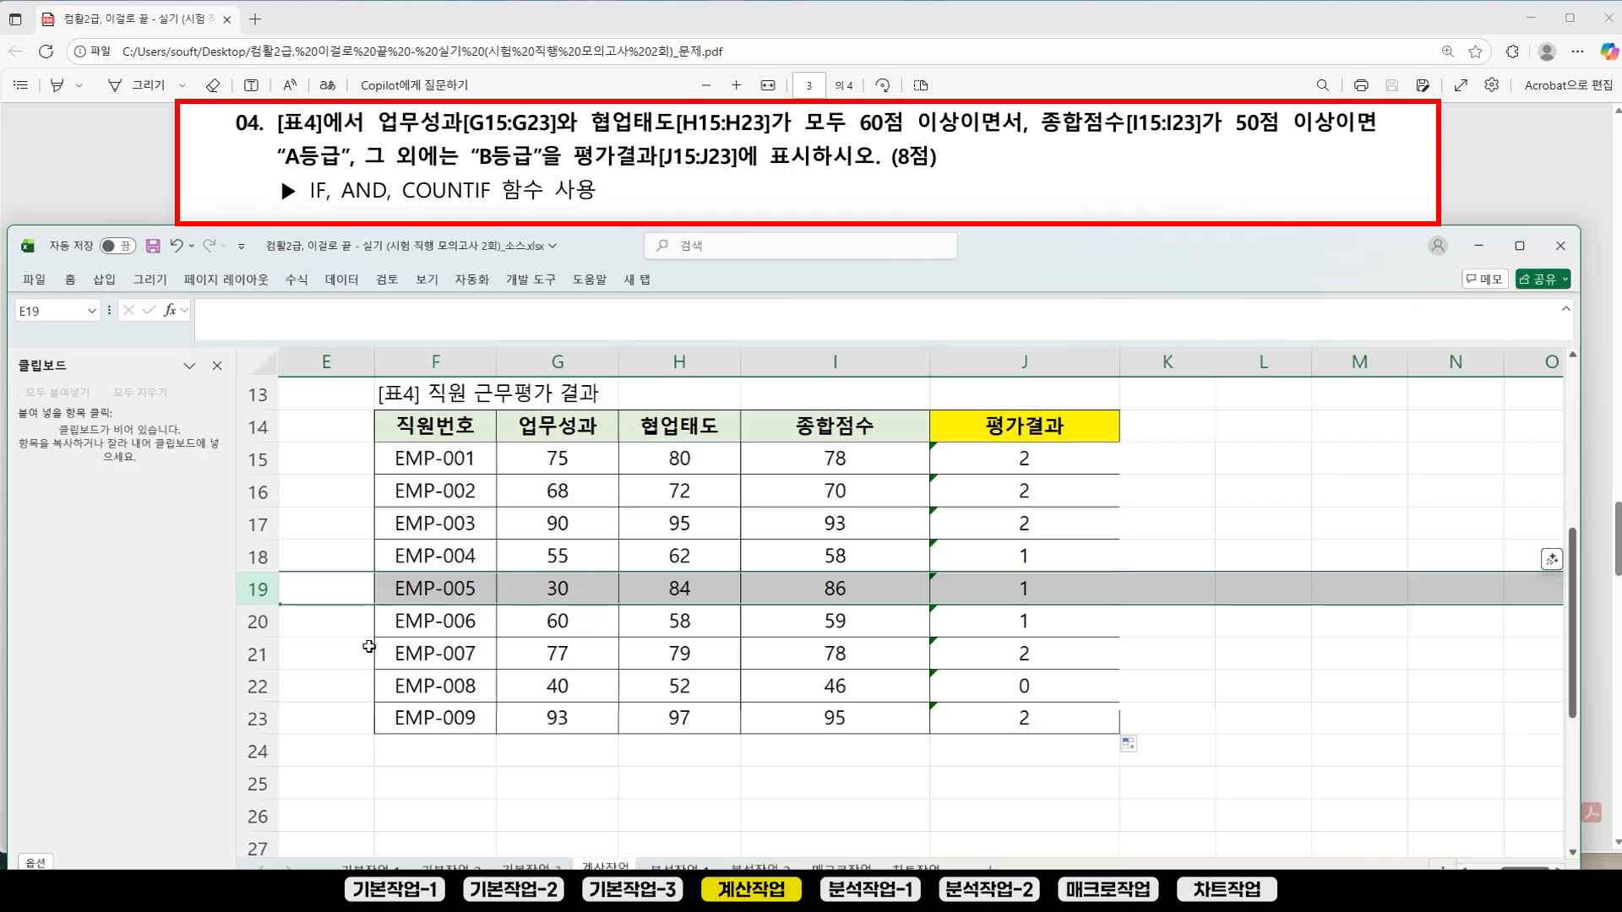
{"action": "left_click", "coordinate": [256, 622]}
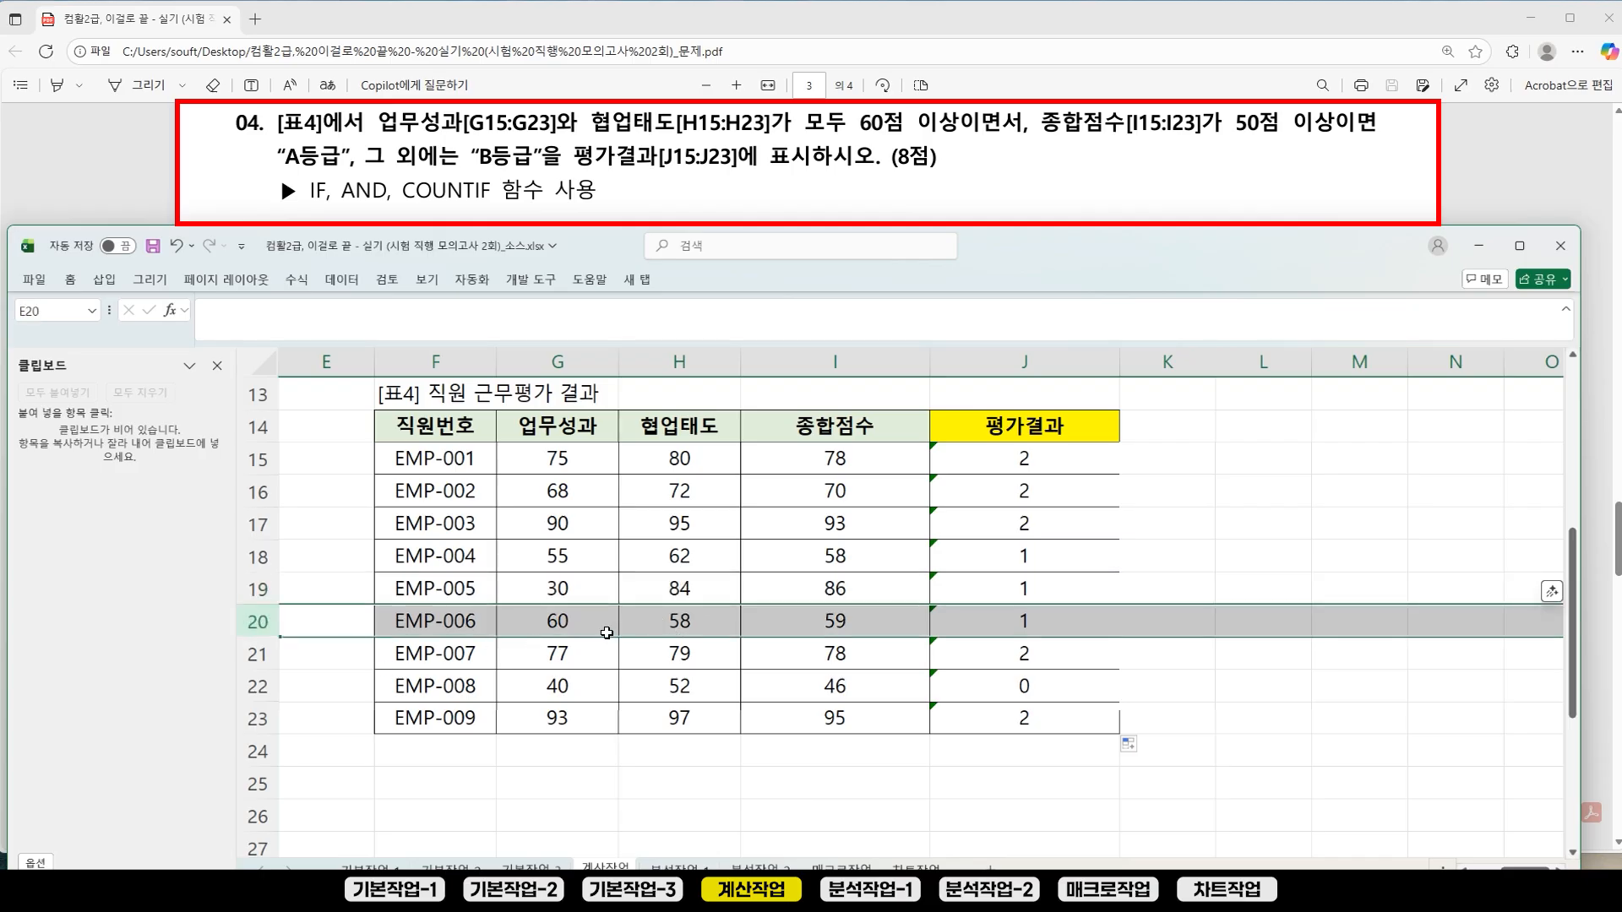
{"action": "left_click", "coordinate": [1055, 461]}
{"action": "left_click_drag", "start_coordinate": [1054, 461], "coordinate": [1054, 721]}
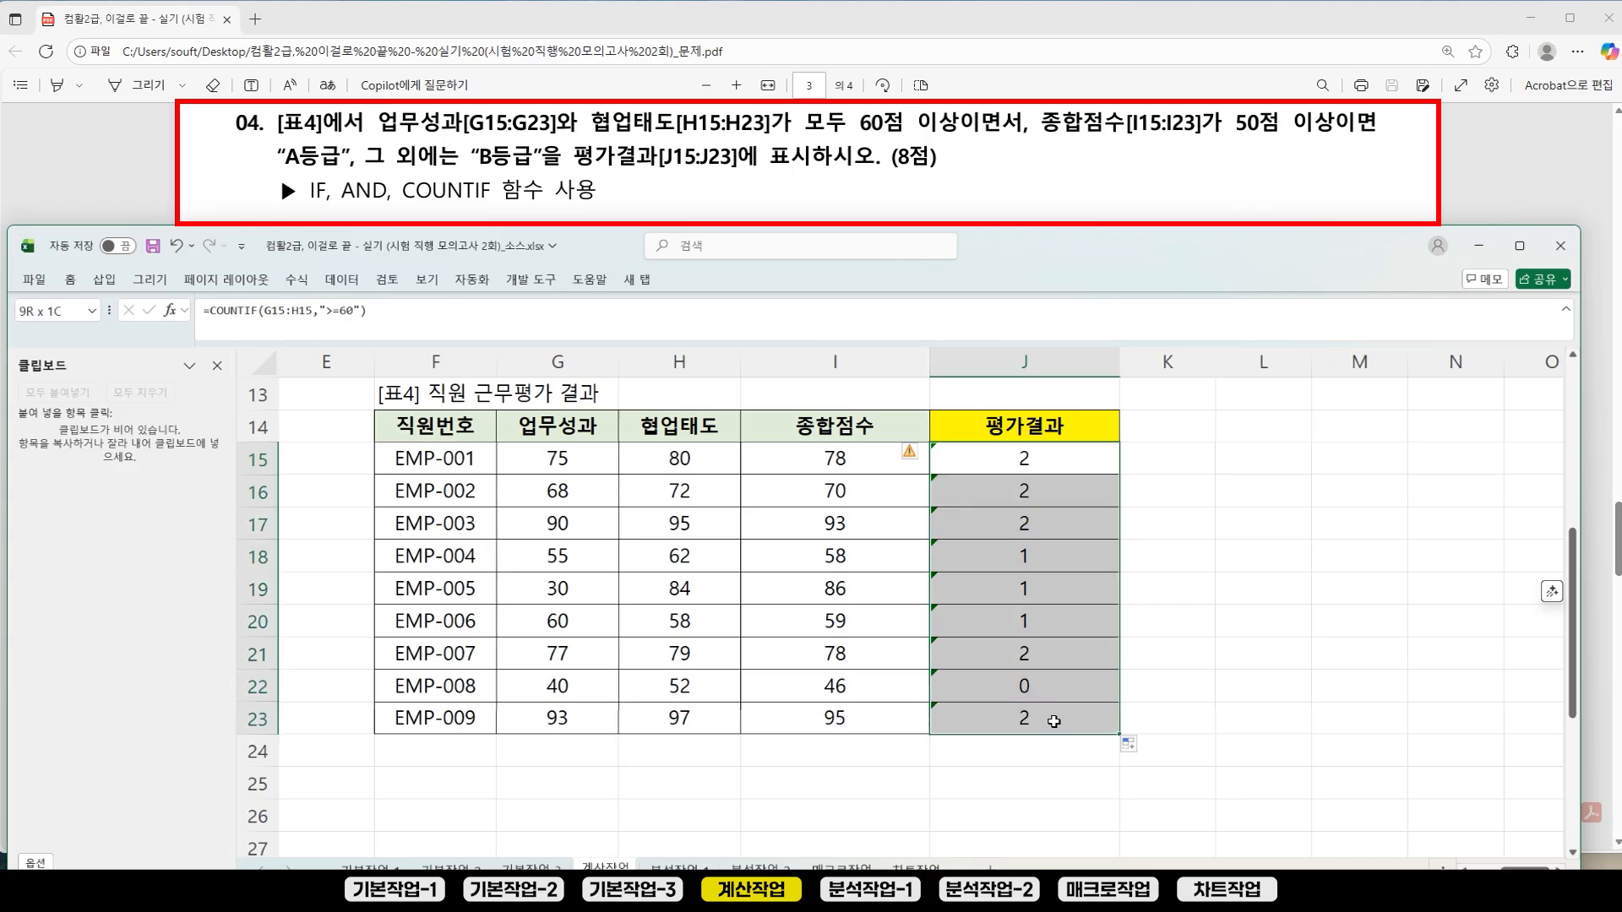
{"action": "left_click", "coordinate": [1307, 633]}
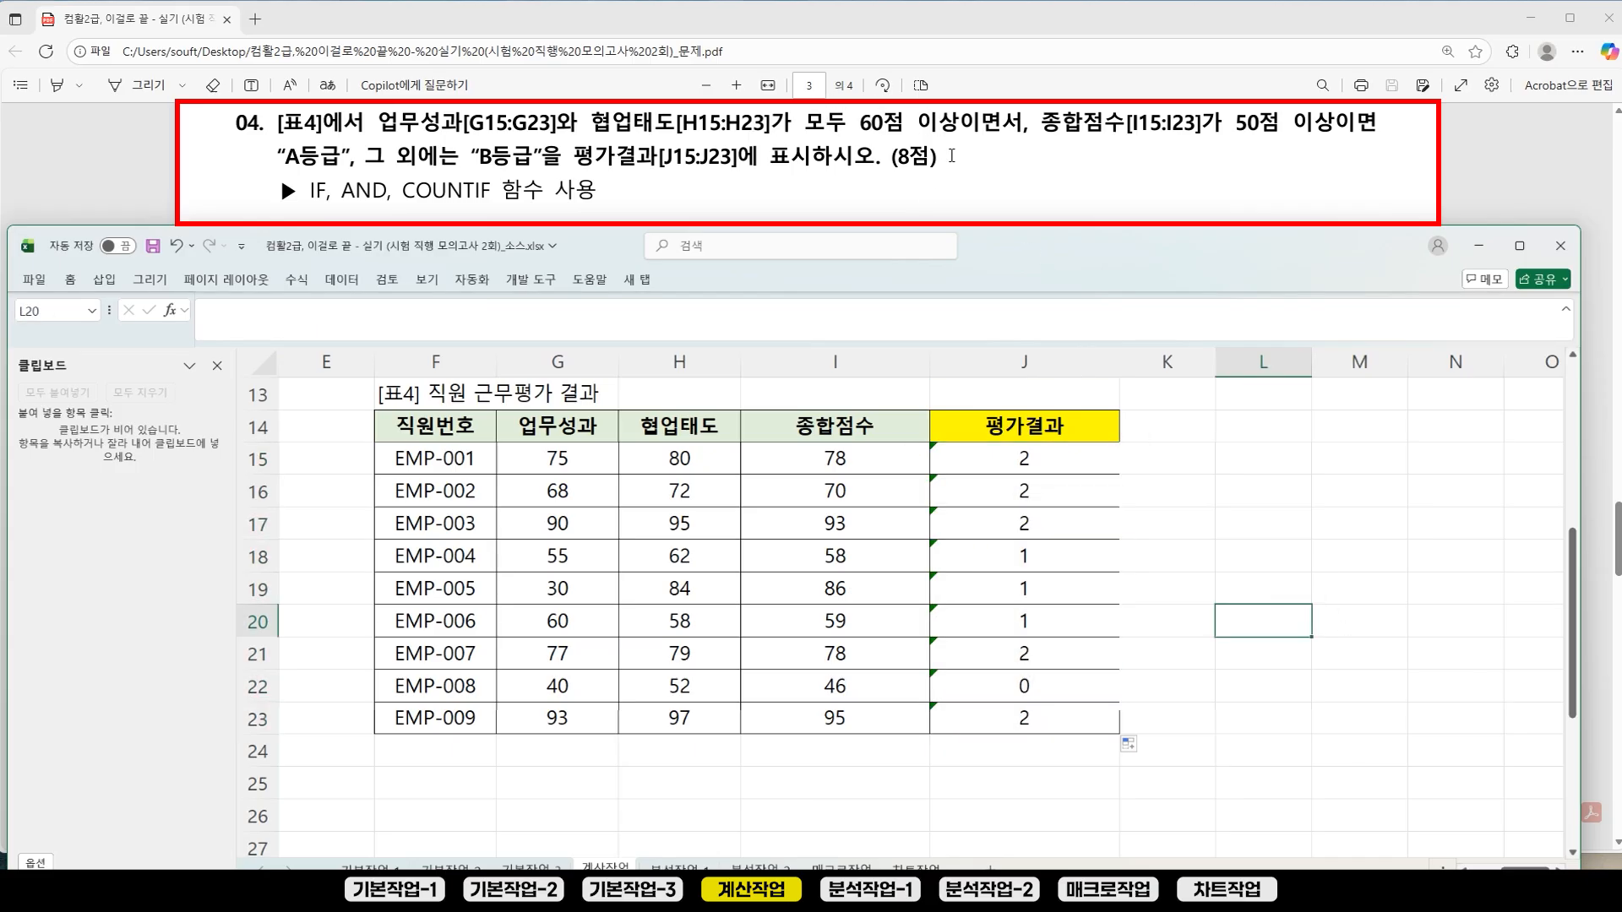
{"action": "left_click", "coordinate": [564, 470]}
{"action": "left_click", "coordinate": [655, 470]}
{"action": "left_click", "coordinate": [581, 467]}
{"action": "left_click", "coordinate": [667, 466]}
{"action": "left_click", "coordinate": [602, 465]}
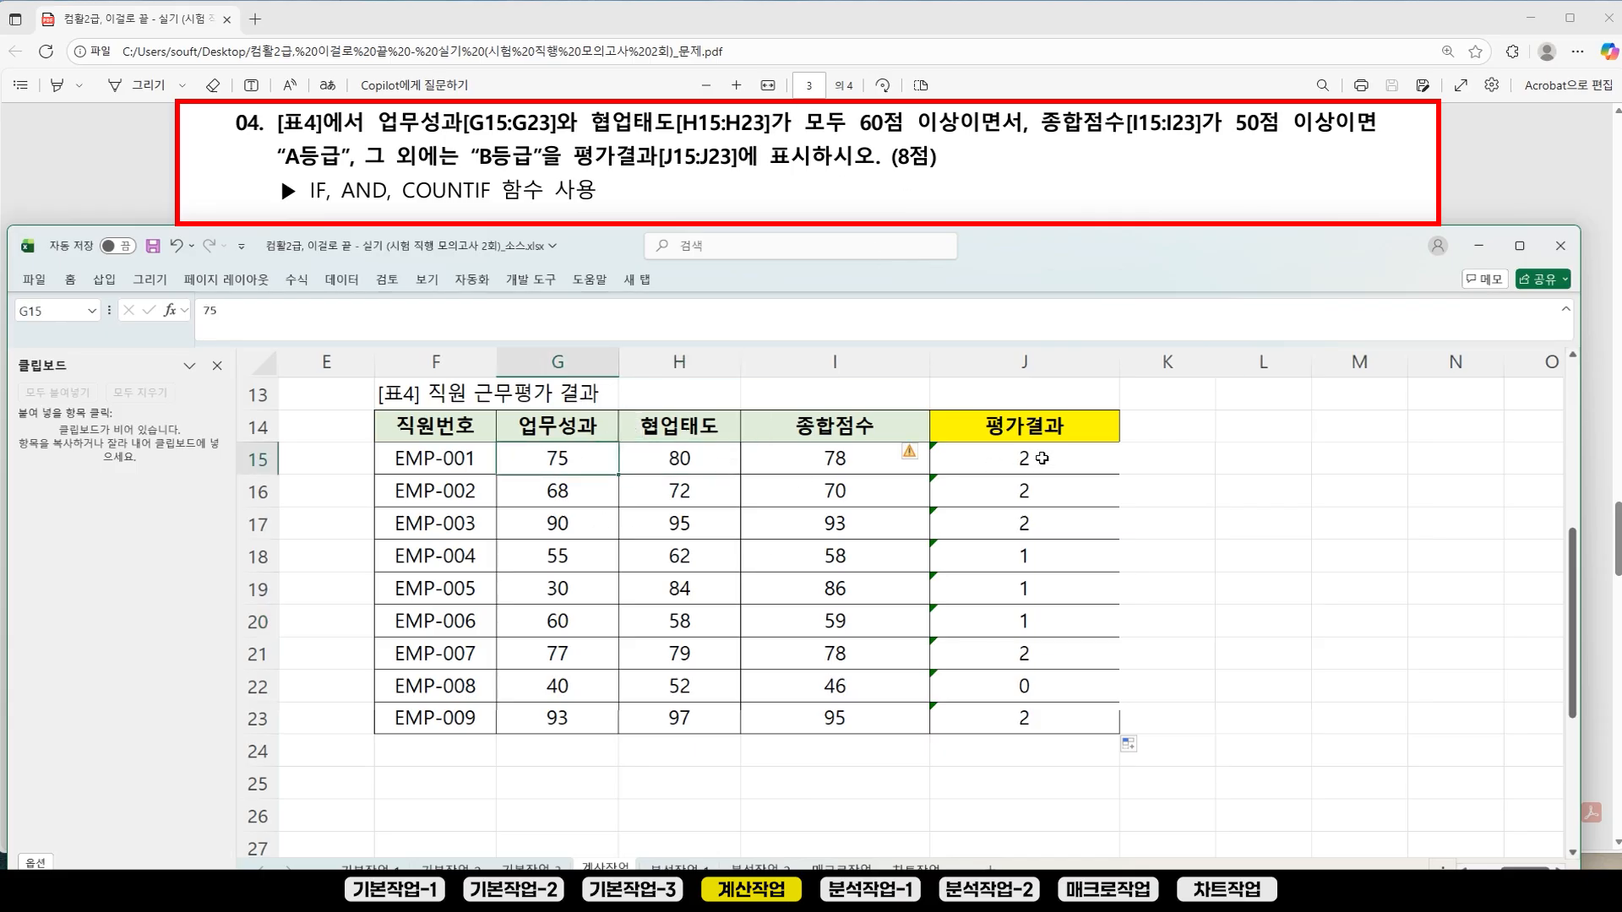
Step: Append =2 to J15's COUNTIF formula as a comparison and fill it down through J23
{"action": "left_click", "coordinate": [1035, 463]}
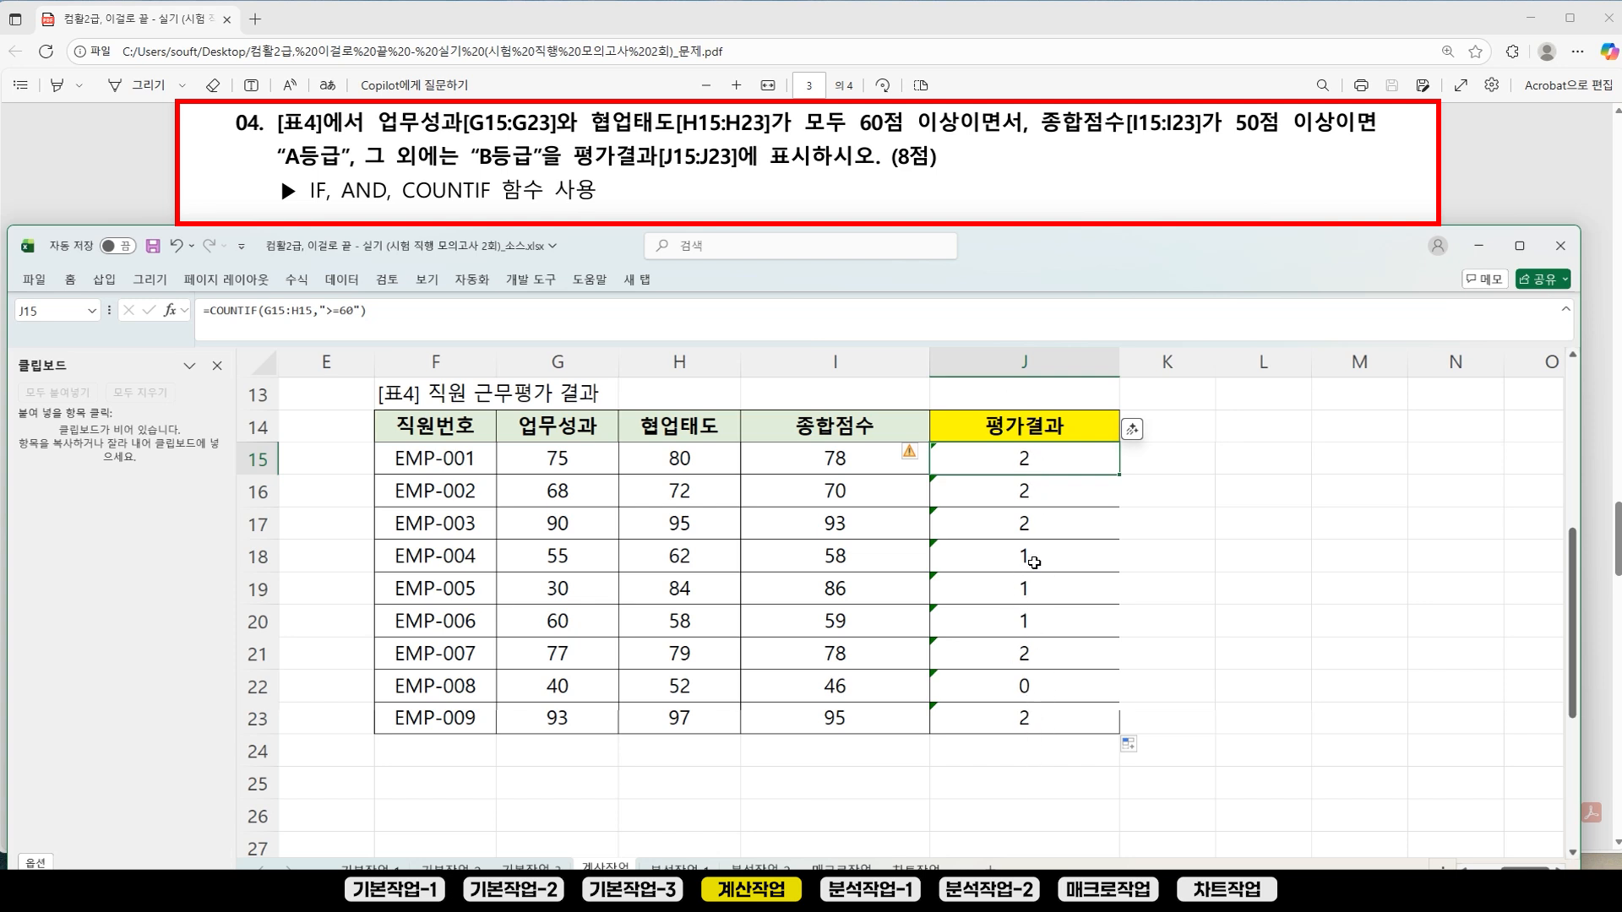
{"action": "left_click", "coordinate": [414, 314]}
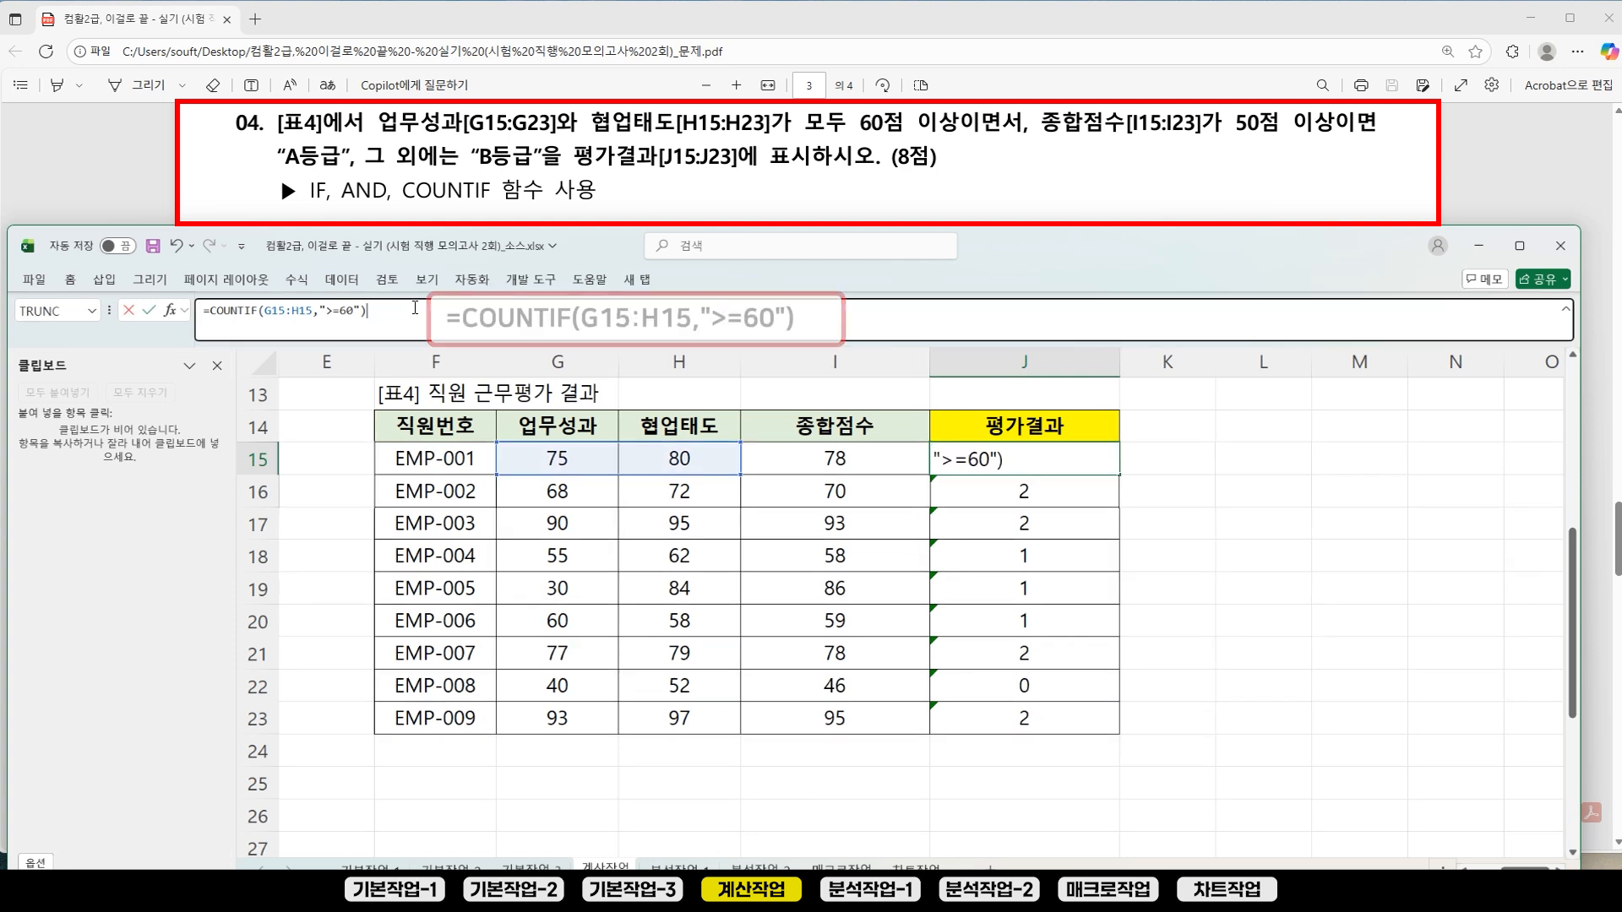
{"action": "type", "text": "=2"}
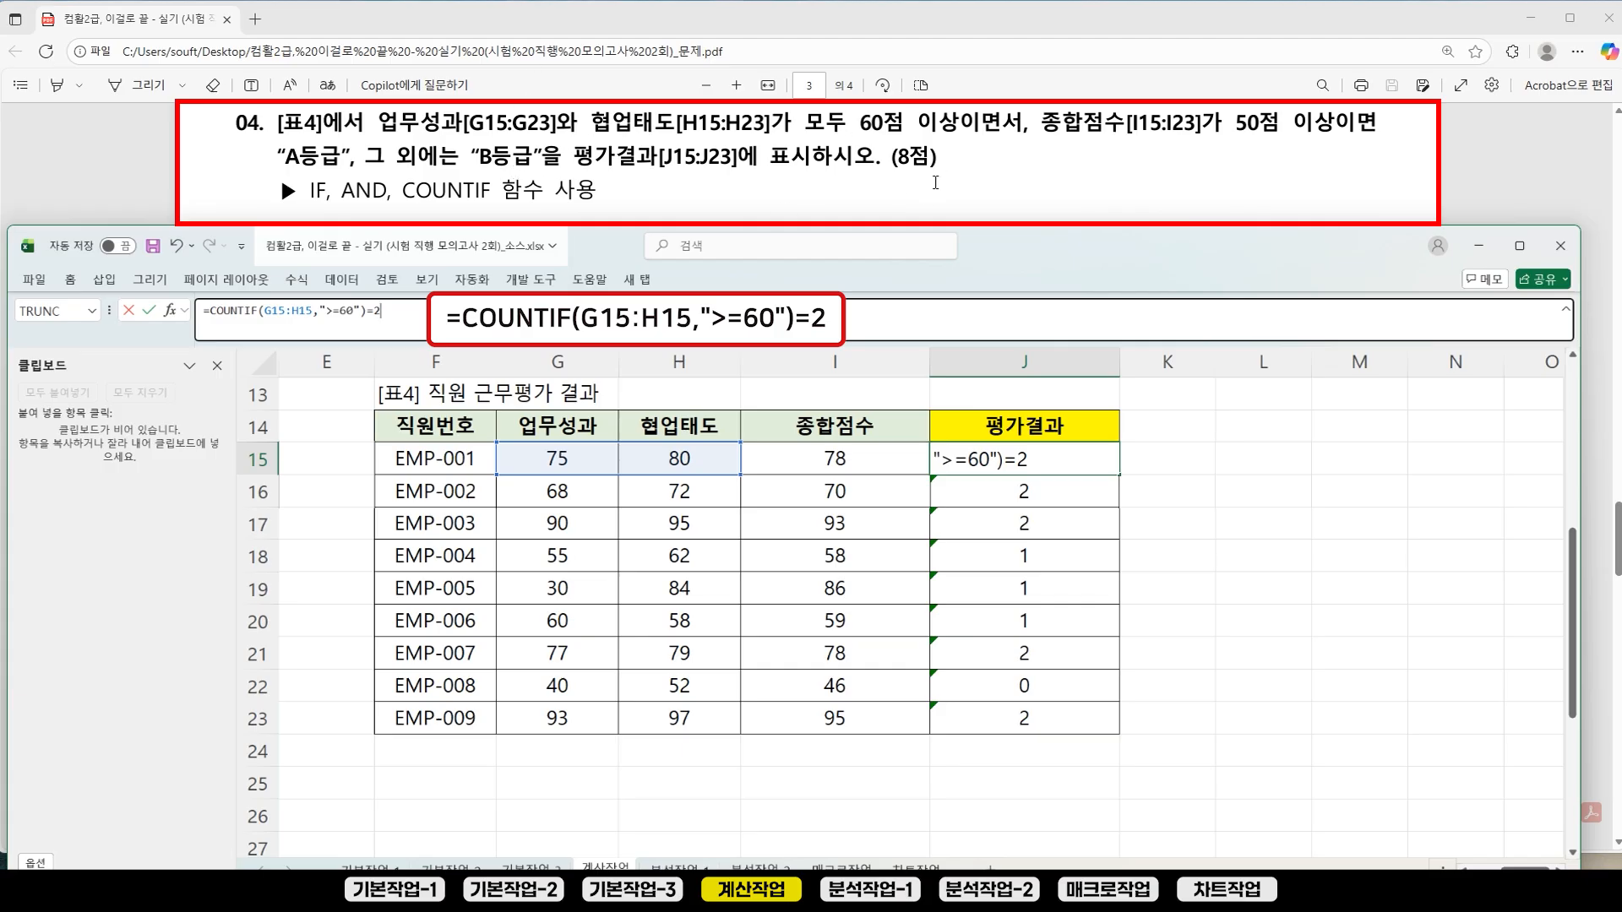
{"action": "key", "text": "ctrl+Return"}
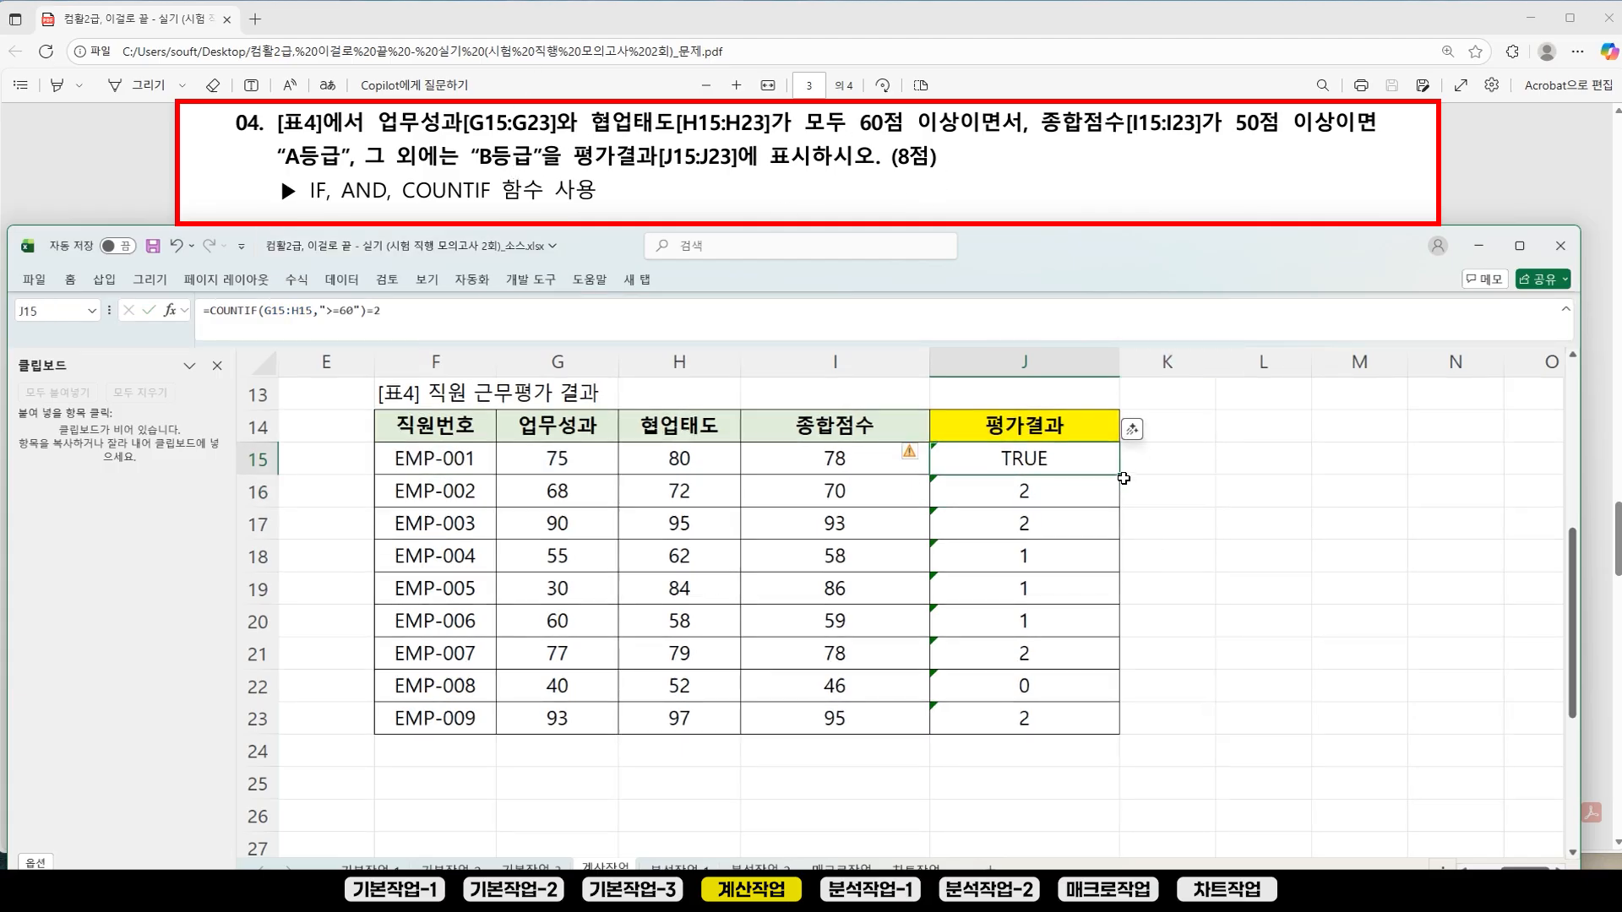
{"action": "left_click_drag", "start_coordinate": [1123, 475], "coordinate": [1117, 738]}
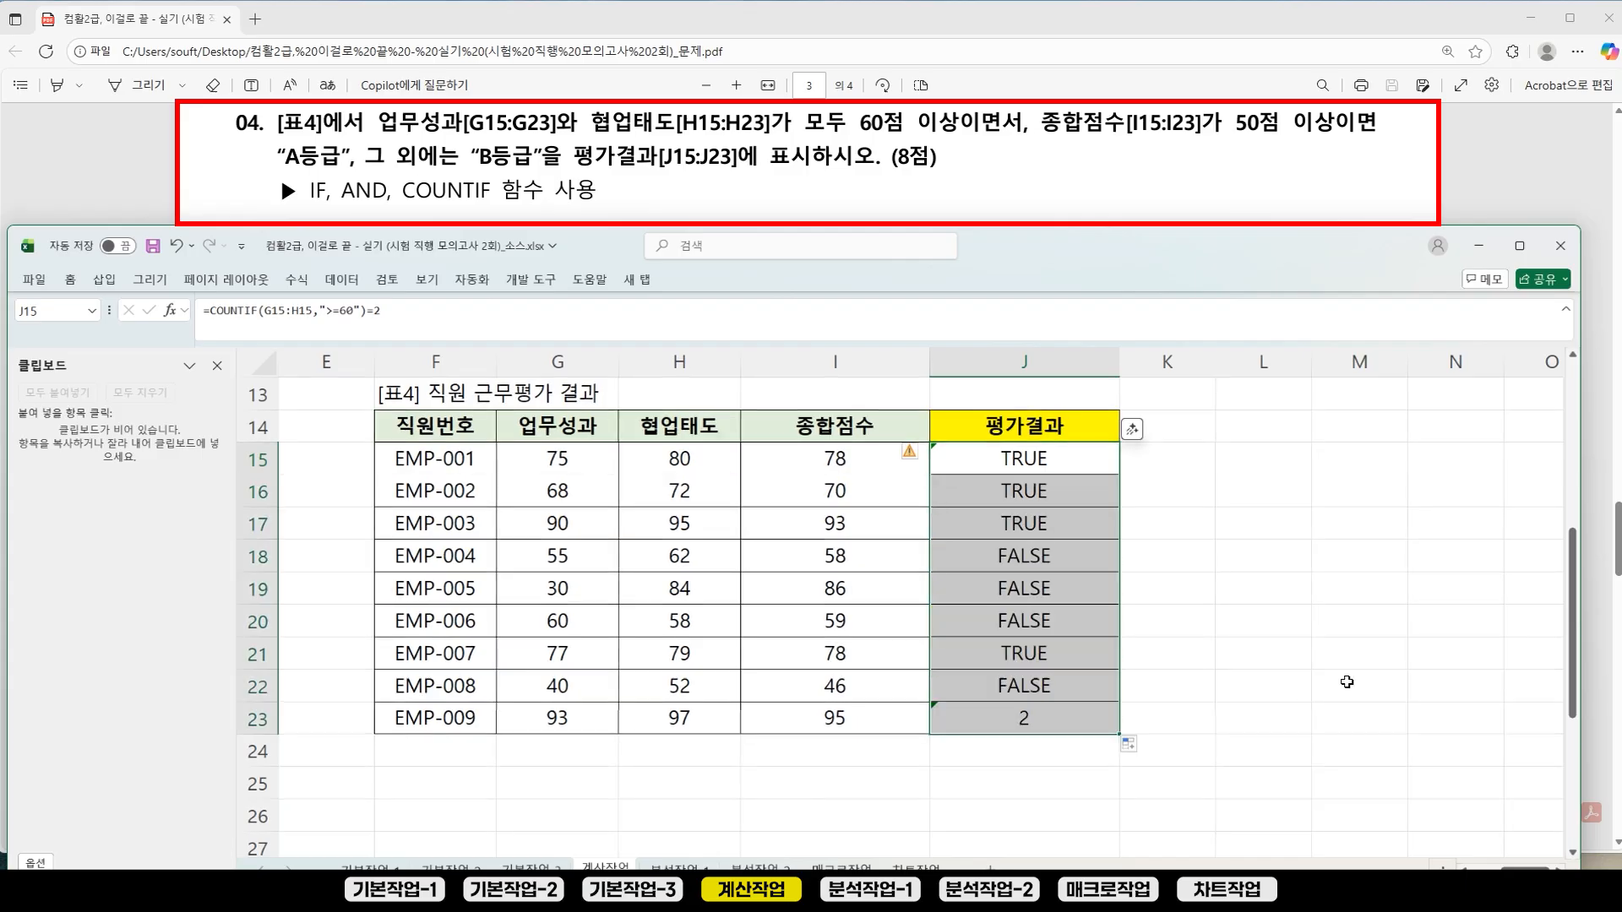
{"action": "left_click", "coordinate": [1369, 657]}
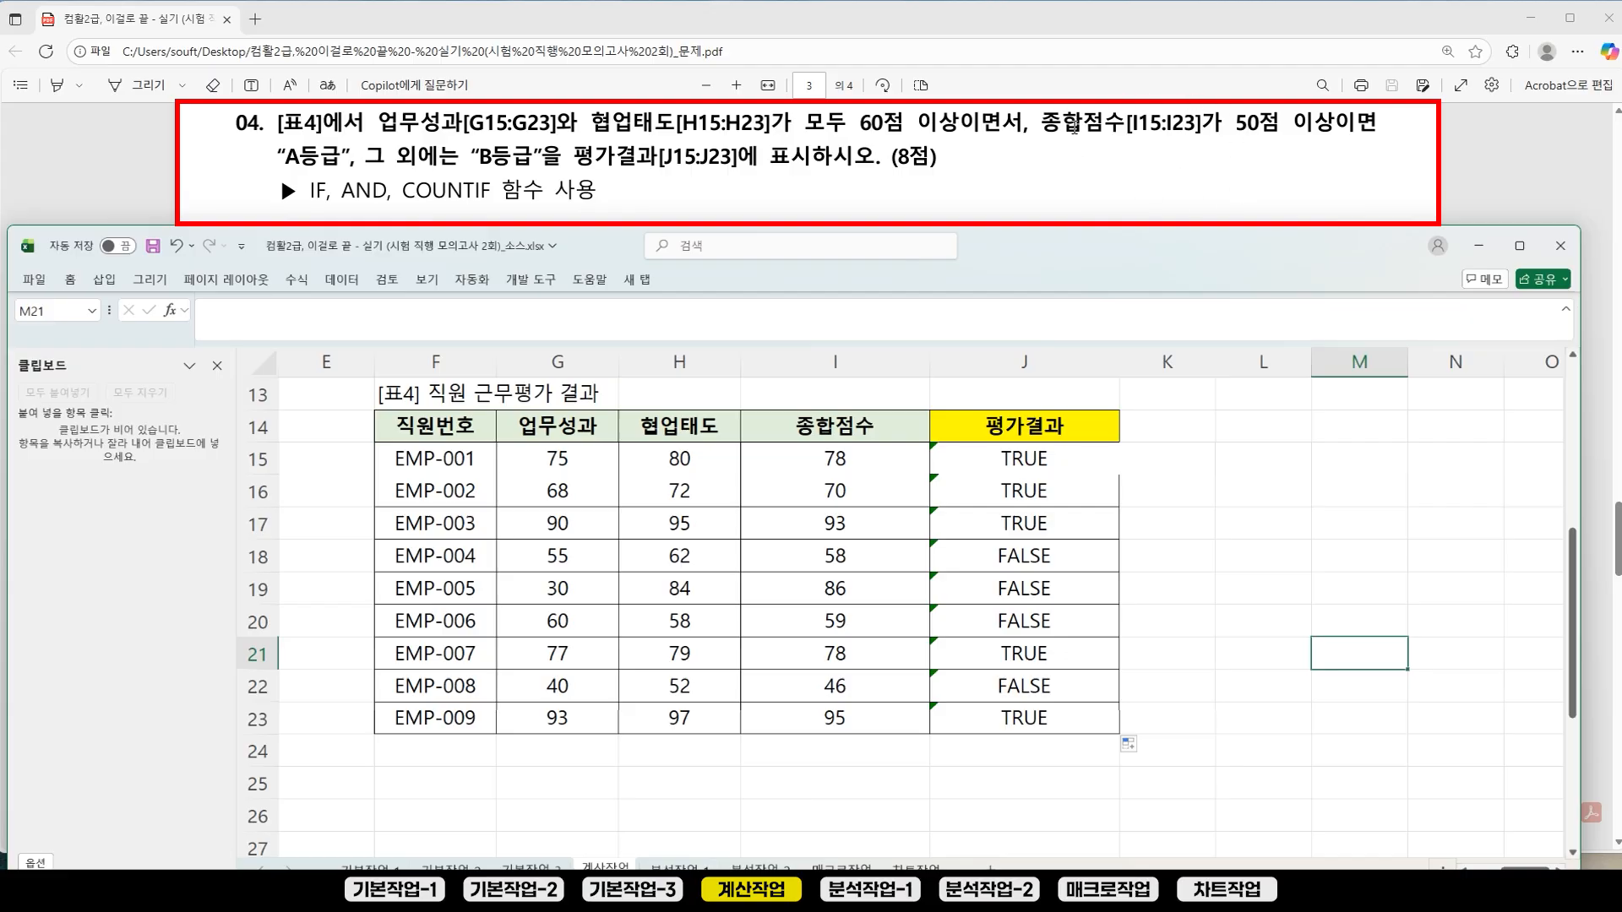
Step: Cut the COUNTIF comparison out of J15's formula, keeping the equals sign, and start an AND function in its place
{"action": "left_click", "coordinate": [1037, 458]}
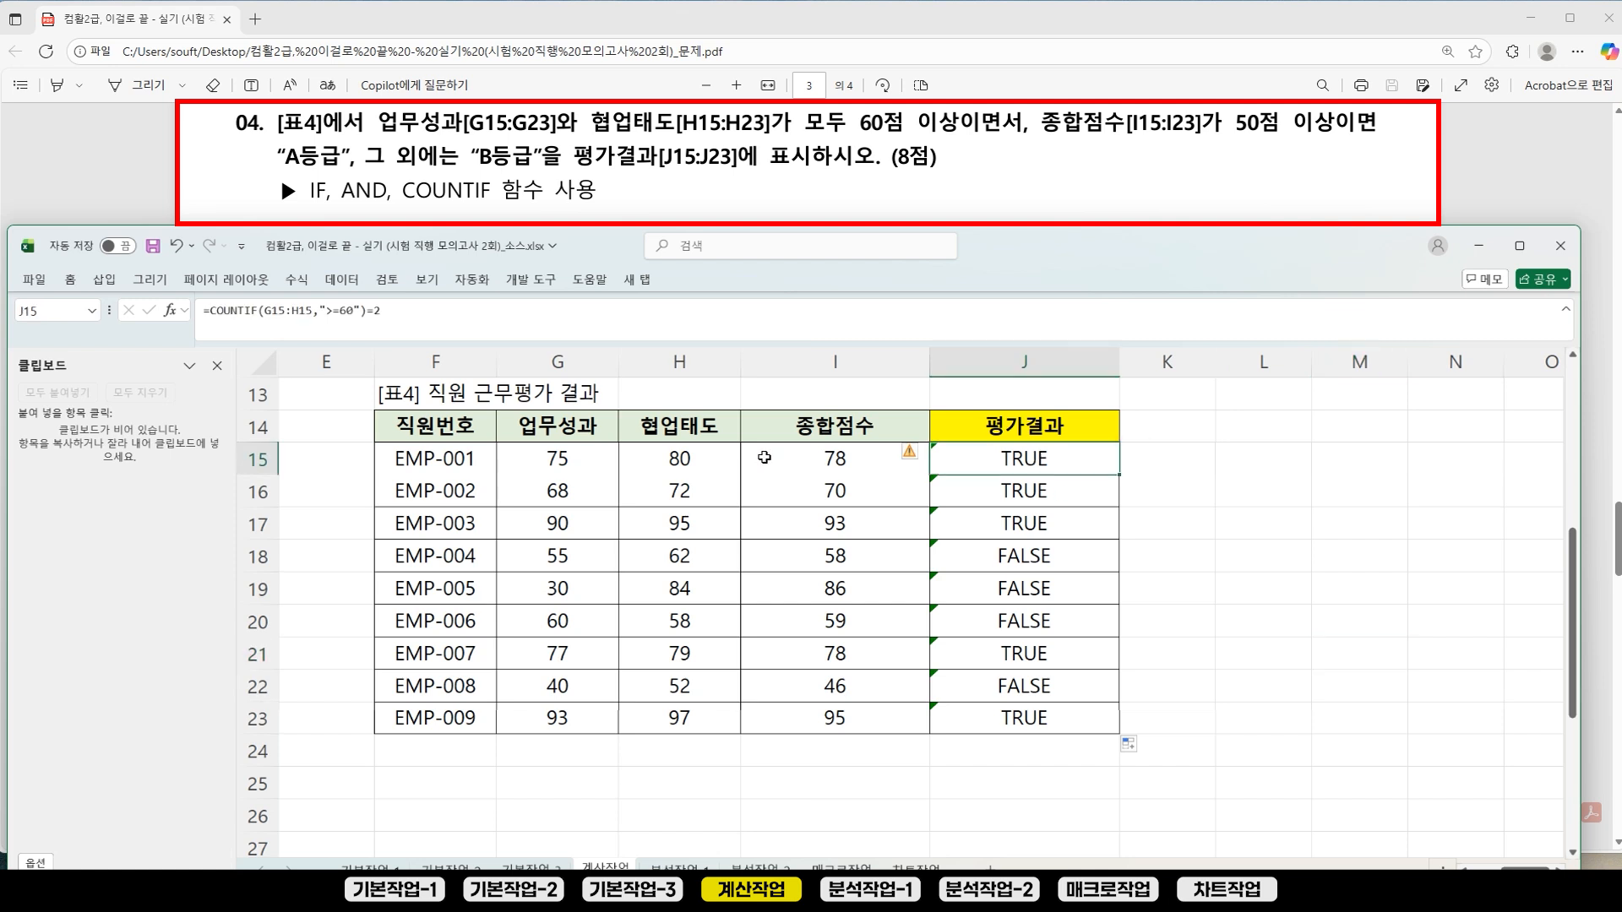
{"action": "left_click_drag", "start_coordinate": [210, 311], "coordinate": [472, 317]}
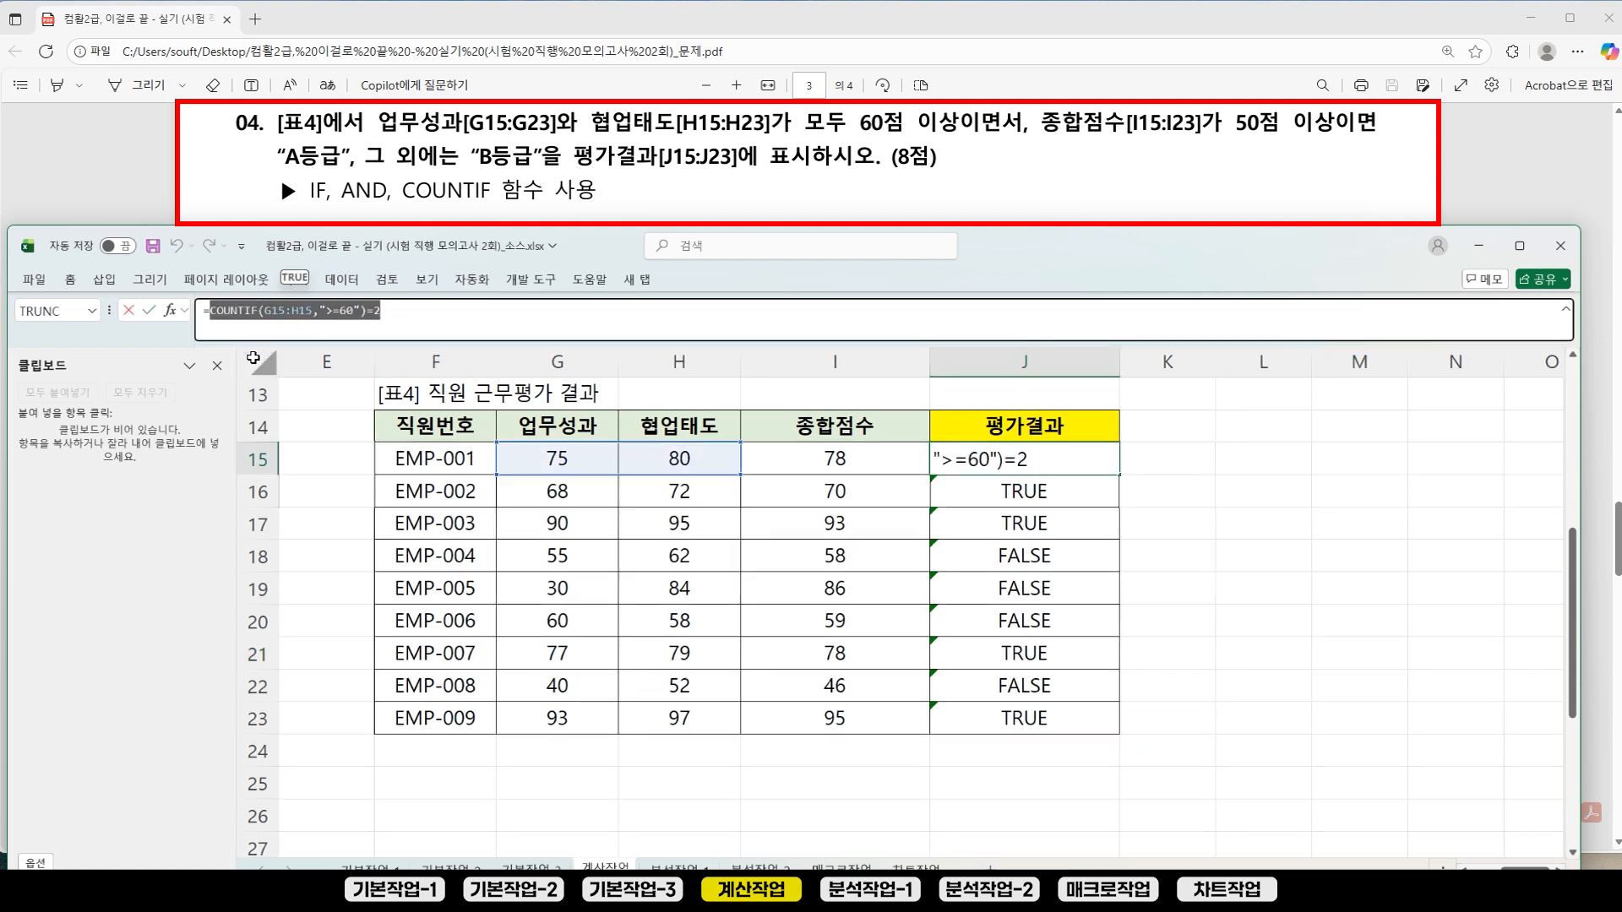
{"action": "key", "text": "ctrl+x"}
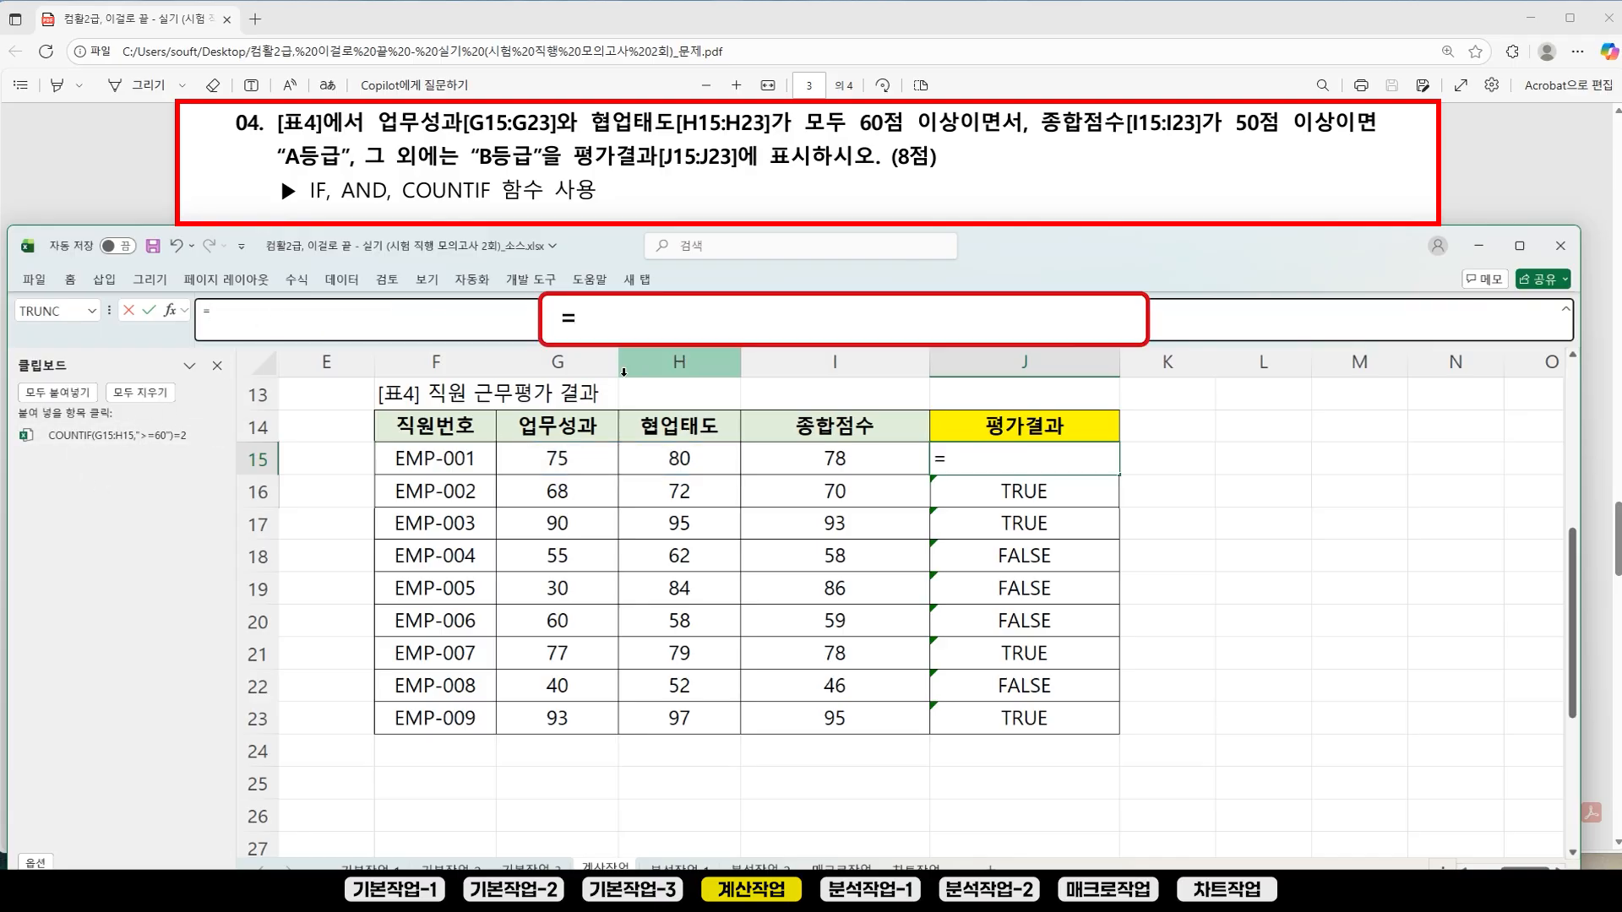
{"action": "type", "text": "AND("}
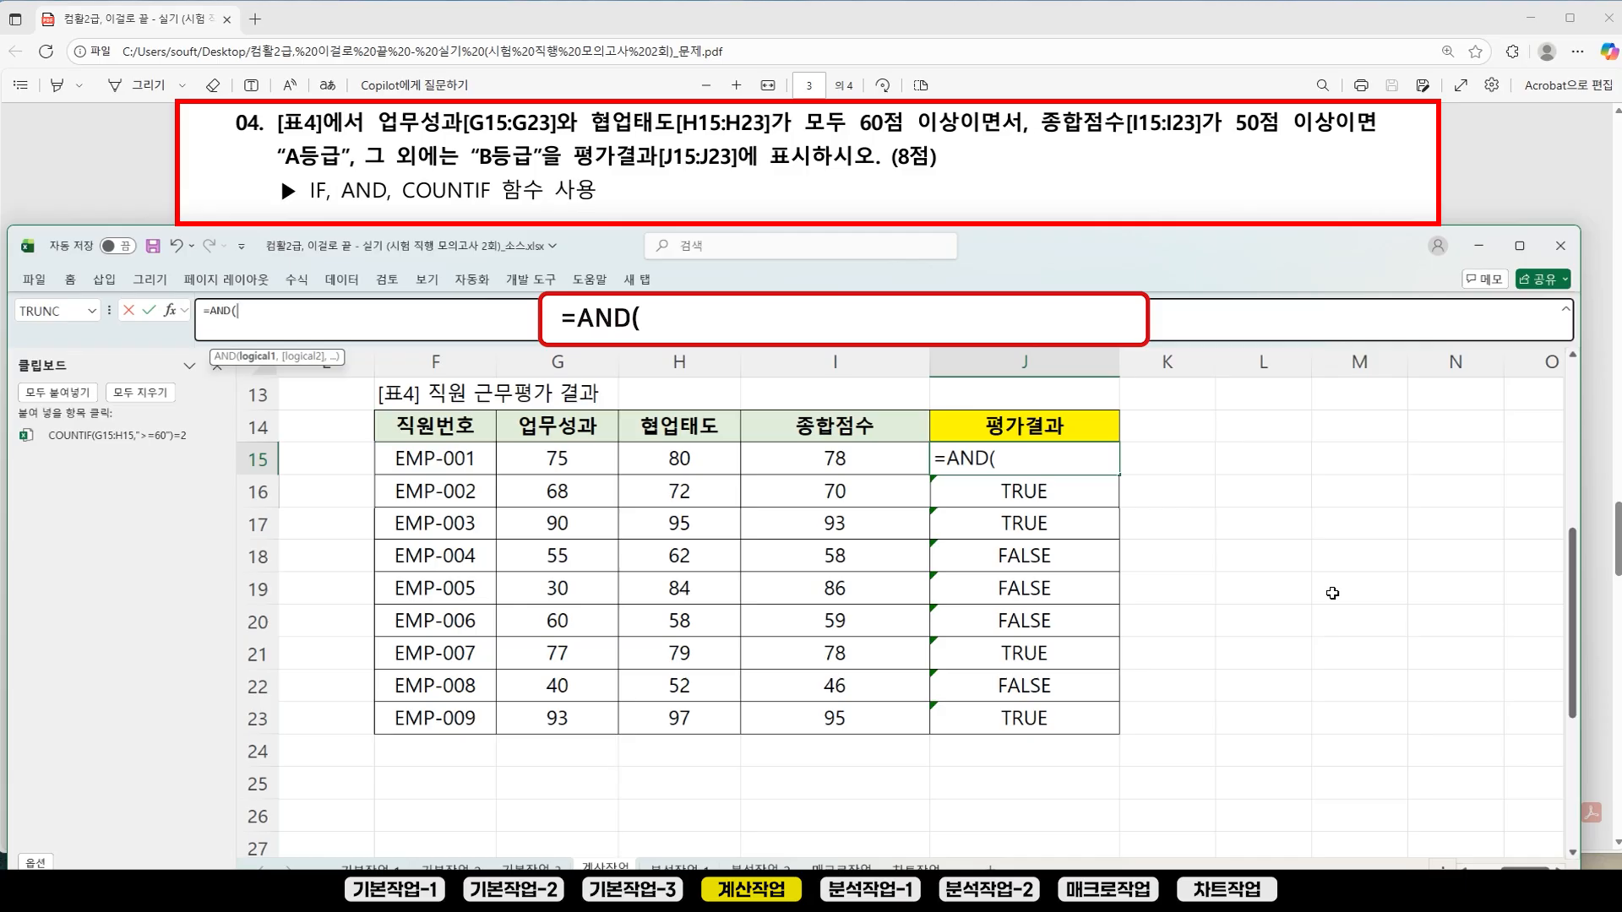
Step: Complete the J15 formula as =AND(COUNTIF(G15:H15,">=60")=2,I15>=50), reusing the copied COUNTIF expression
{"action": "left_click", "coordinate": [89, 432]}
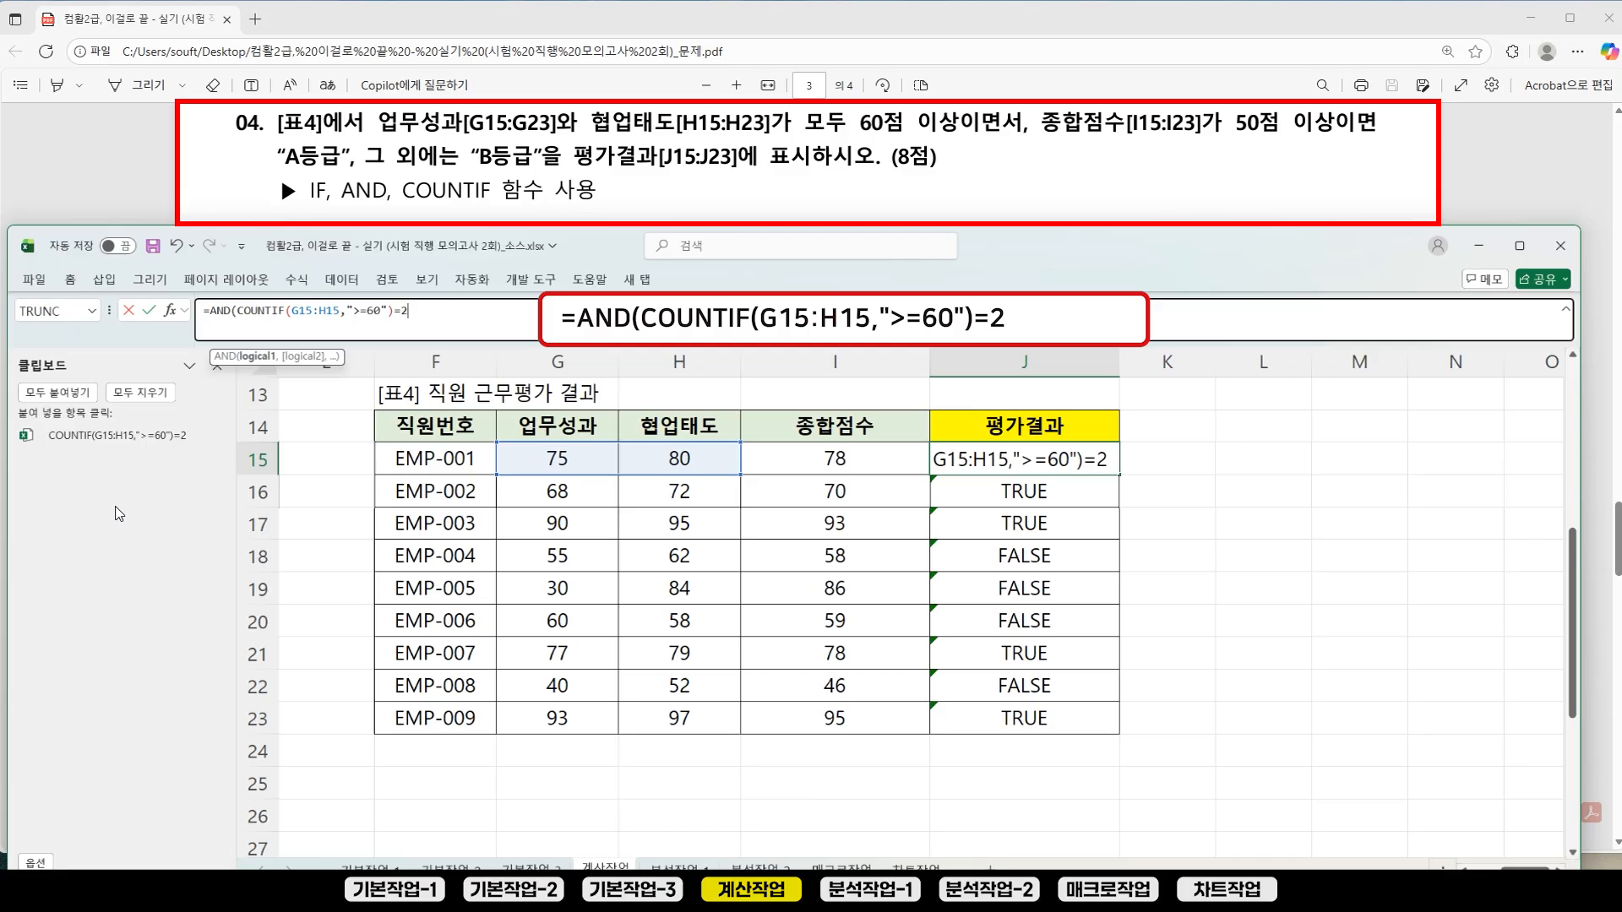
{"action": "type", "text": ","}
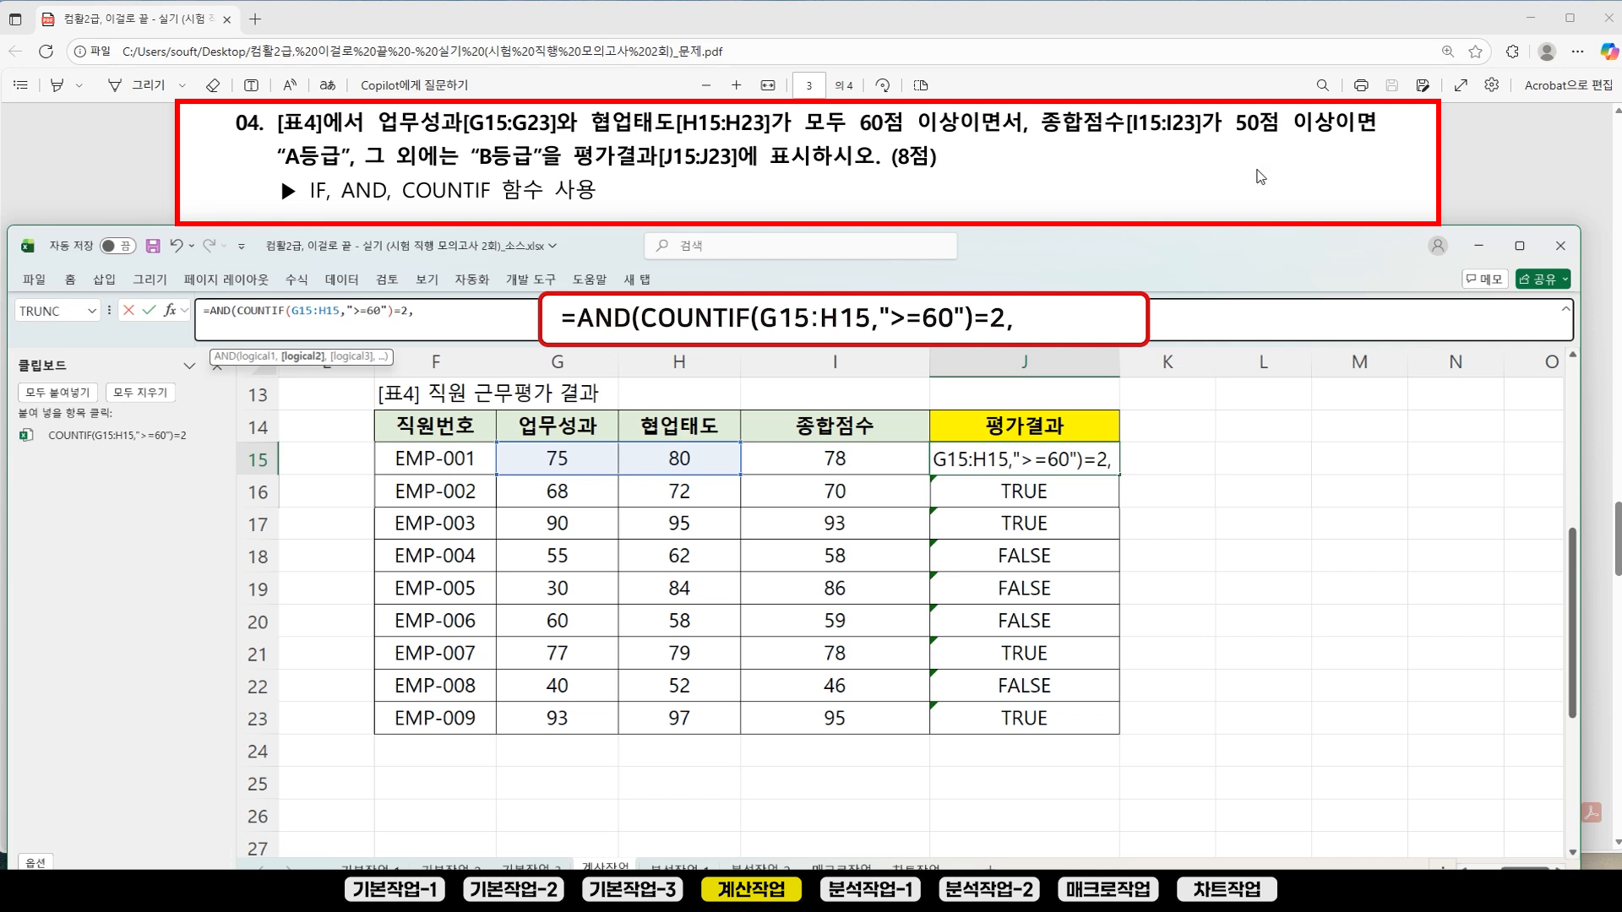
{"action": "left_click", "coordinate": [841, 457]}
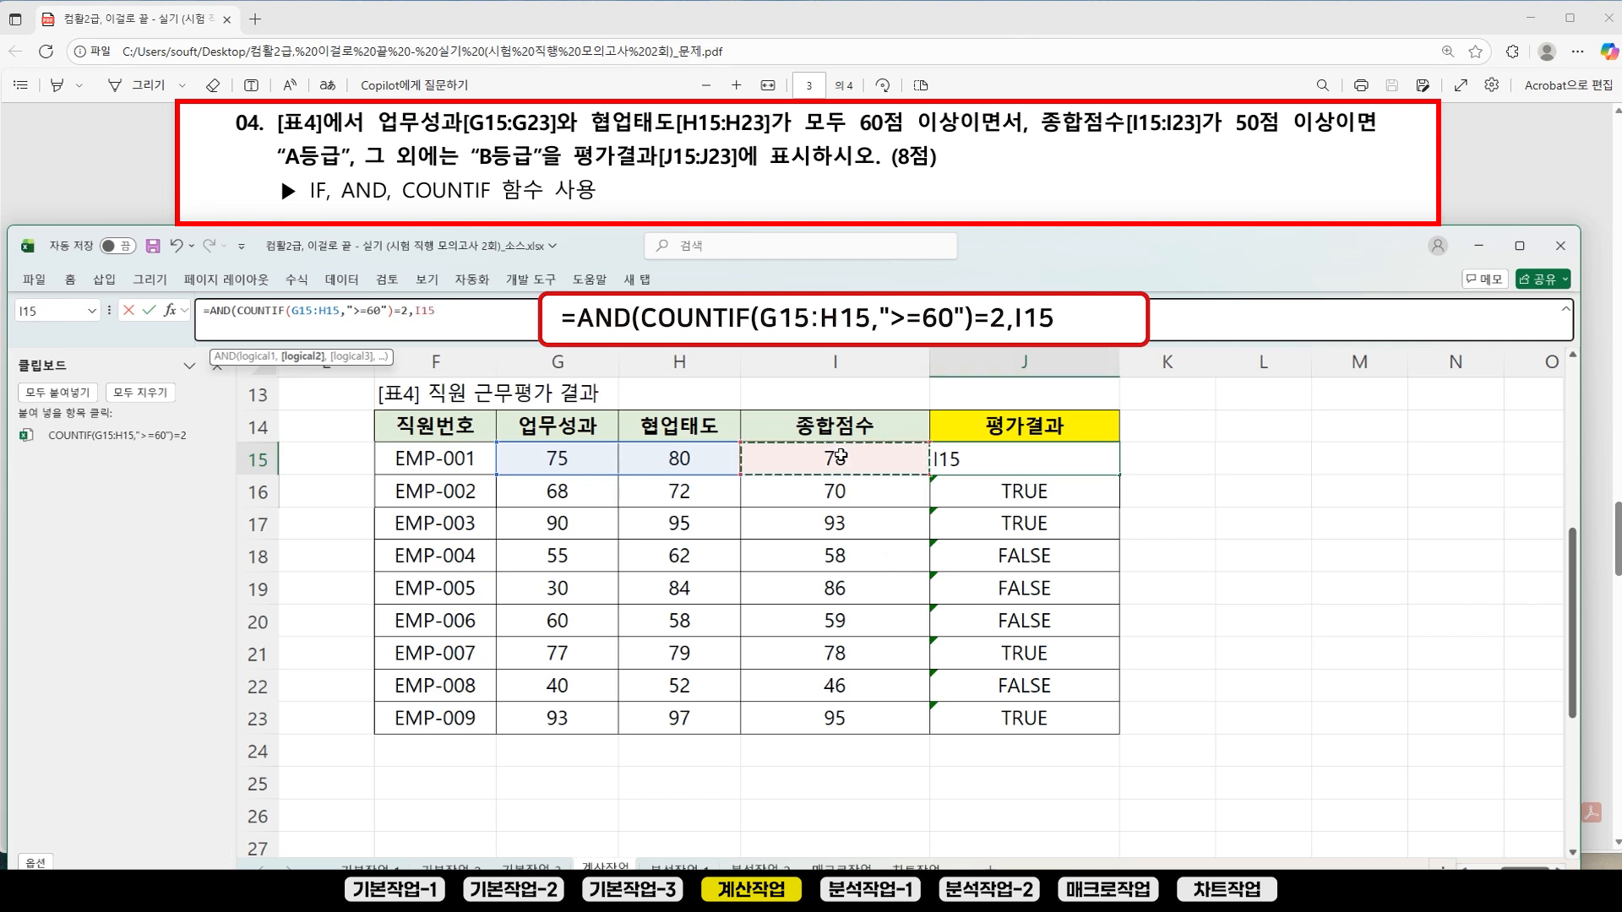
{"action": "type", "text": ">="}
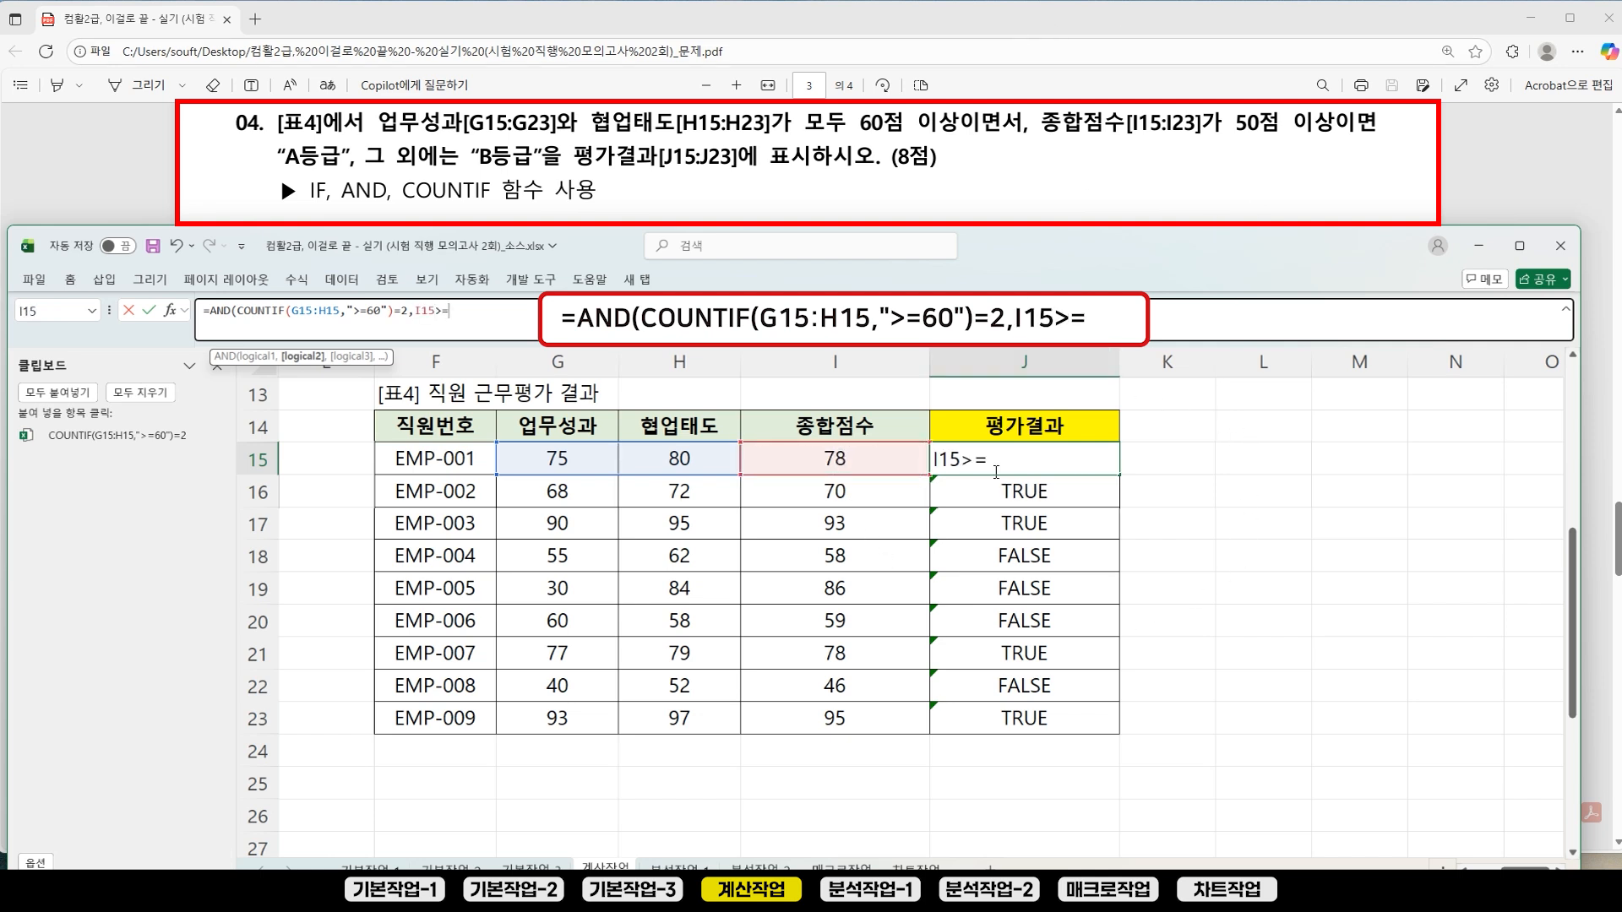
{"action": "type", "text": "50)"}
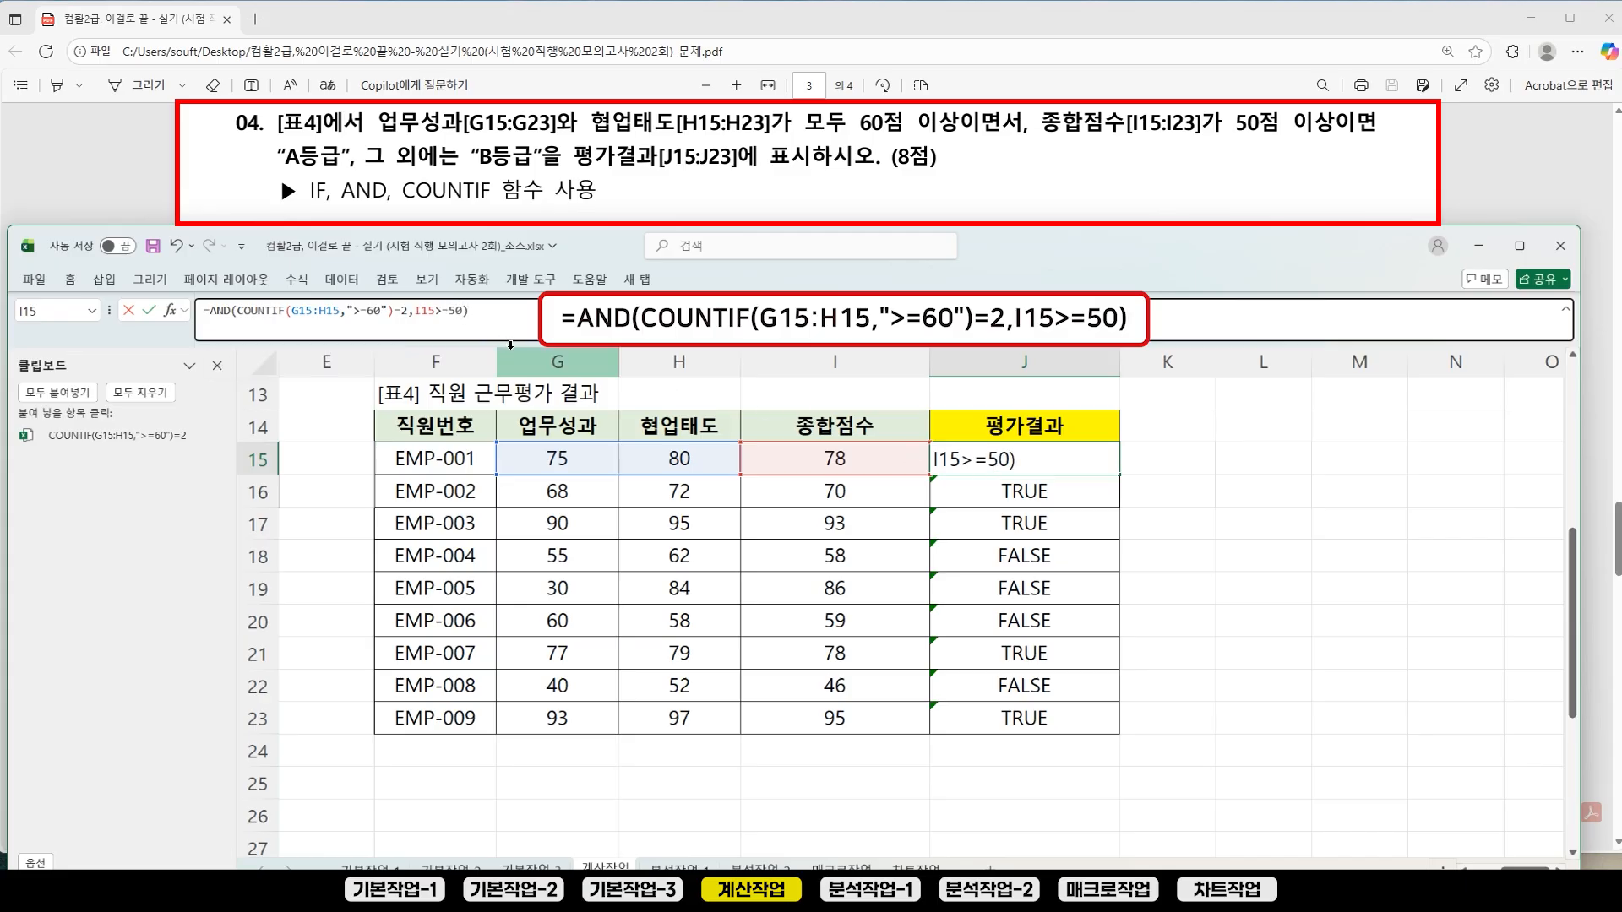
Step: Examine which parts of the J15 formula form the first and second conditions of the AND function
{"action": "left_click", "coordinate": [305, 357]}
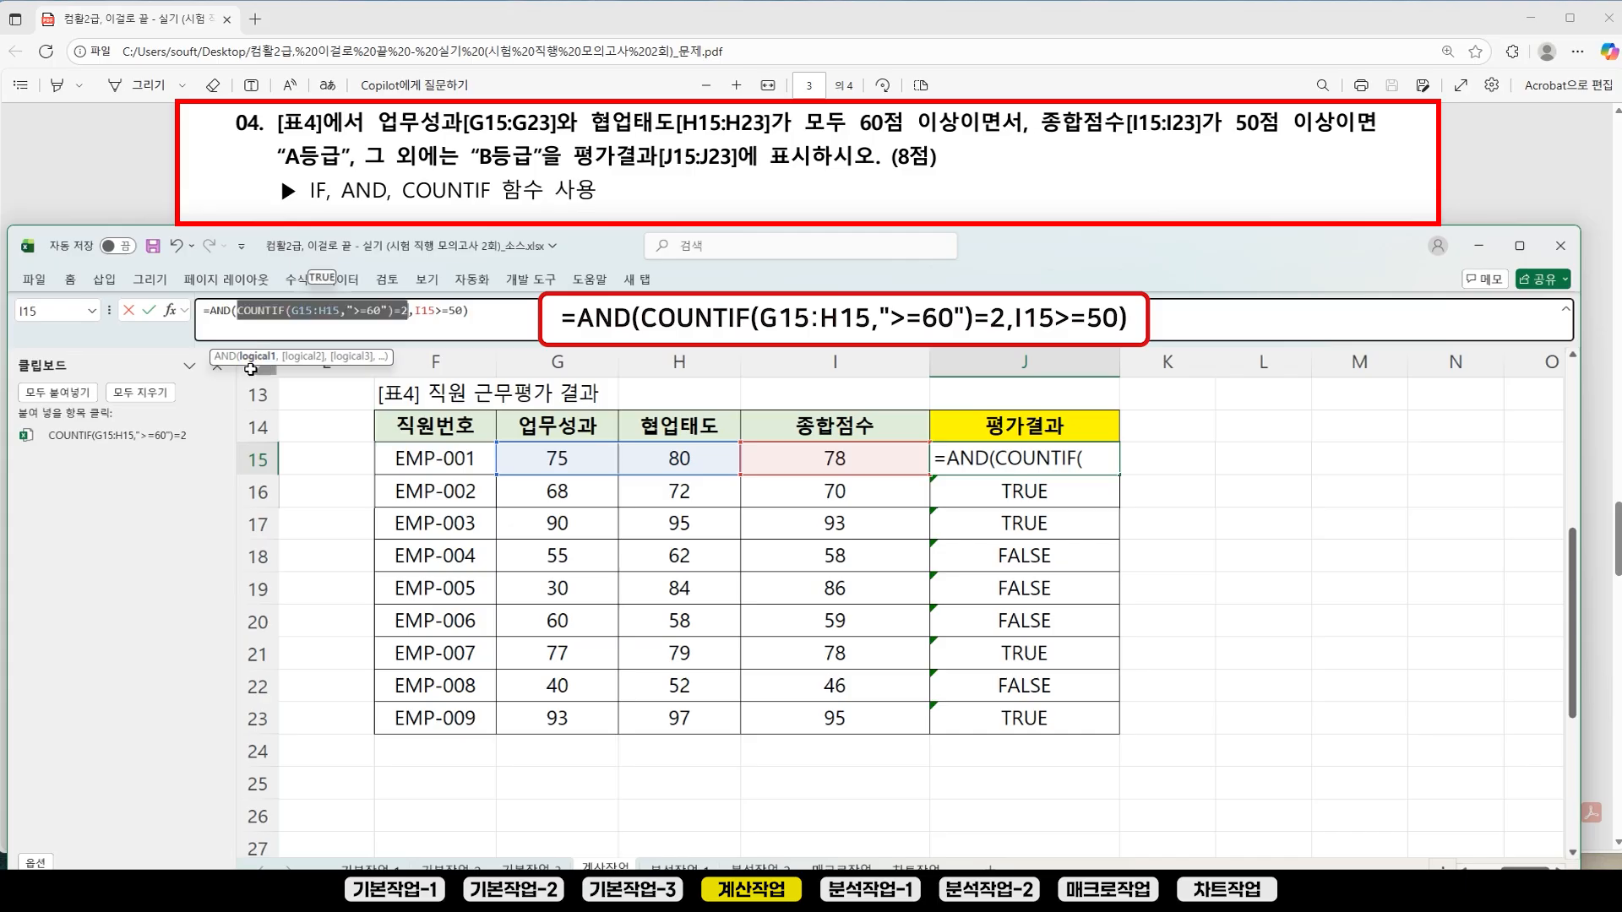
{"action": "left_click", "coordinate": [306, 359]}
{"action": "left_click", "coordinate": [267, 365]}
{"action": "left_click", "coordinate": [303, 369]}
{"action": "left_click", "coordinate": [304, 369]}
{"action": "left_click", "coordinate": [302, 365]}
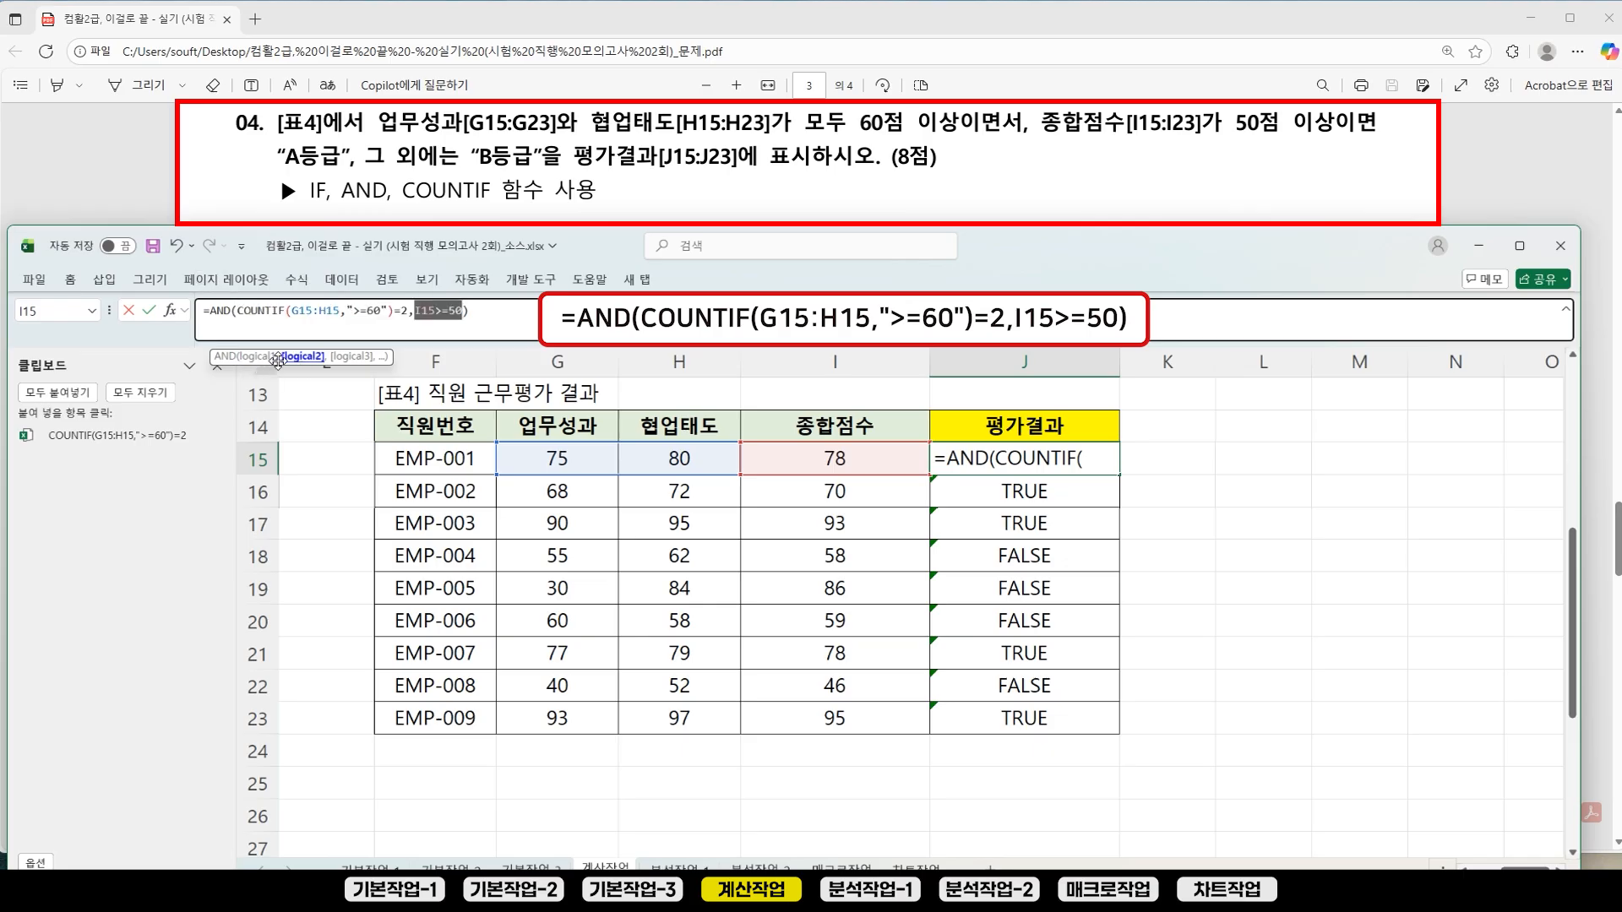
{"action": "left_click", "coordinate": [252, 358]}
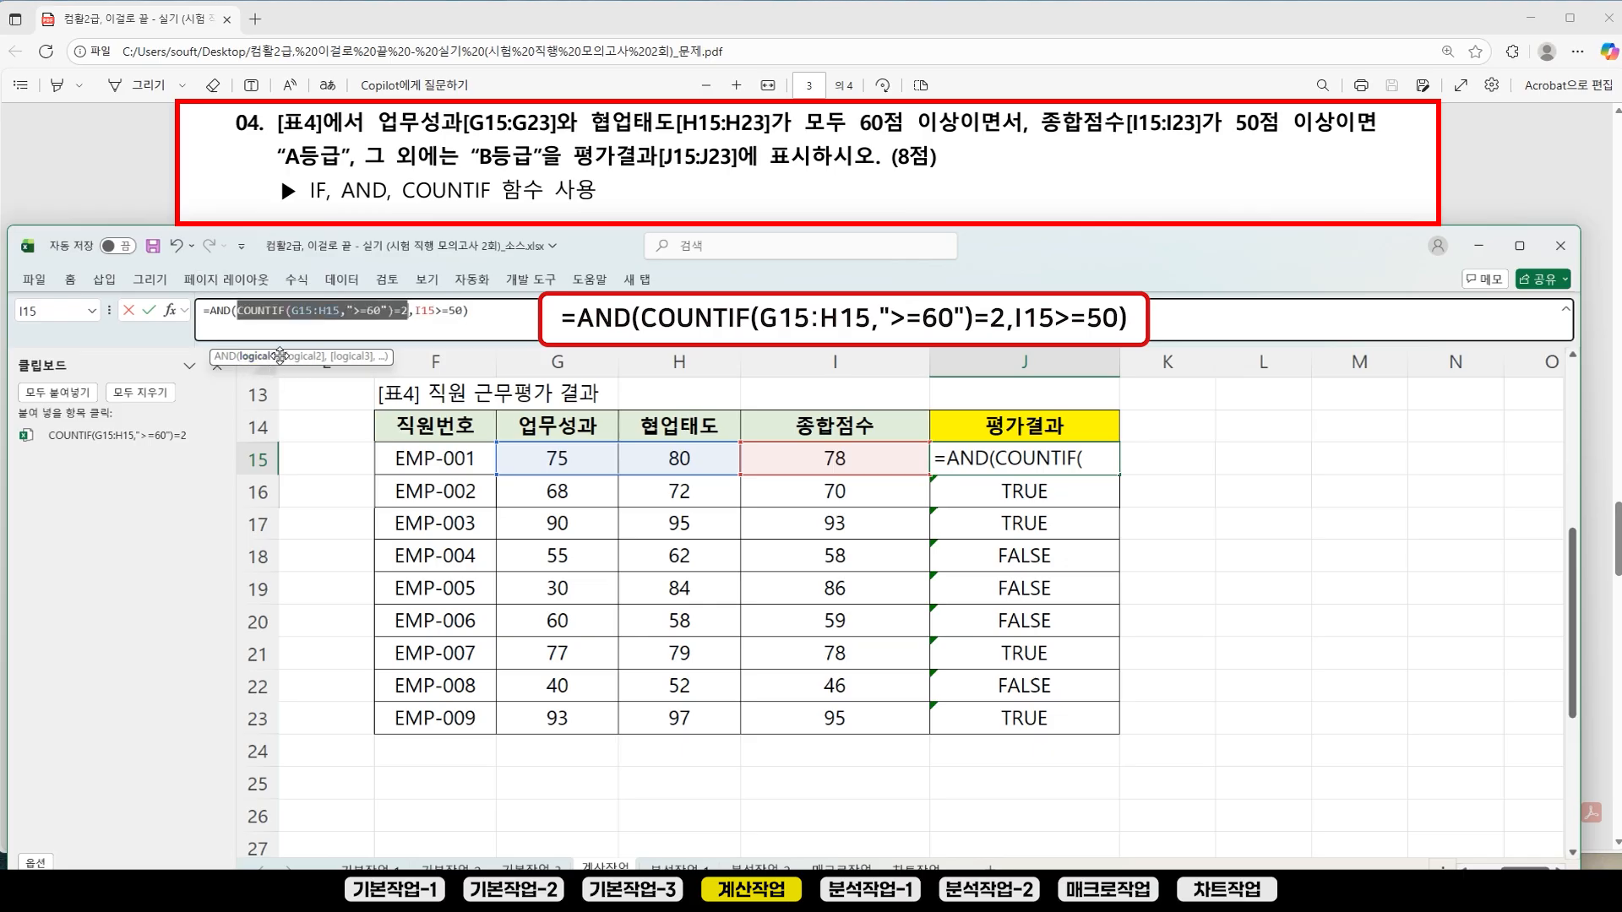
{"action": "left_click", "coordinate": [283, 356]}
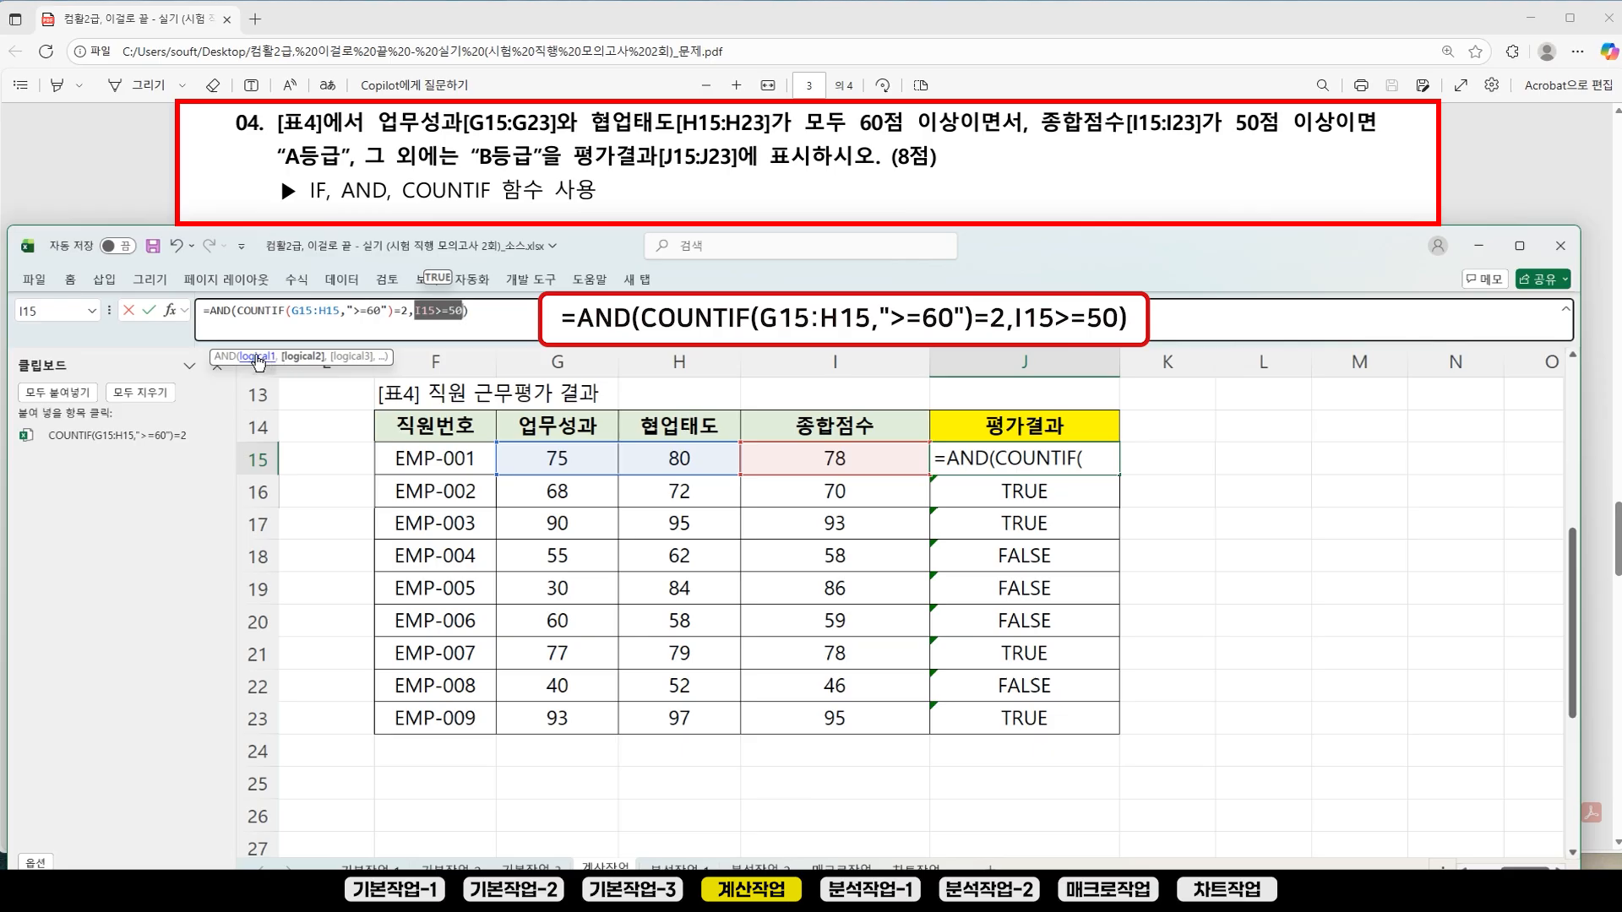
{"action": "left_click", "coordinate": [247, 356]}
{"action": "left_click", "coordinate": [300, 356]}
{"action": "left_click", "coordinate": [503, 329]}
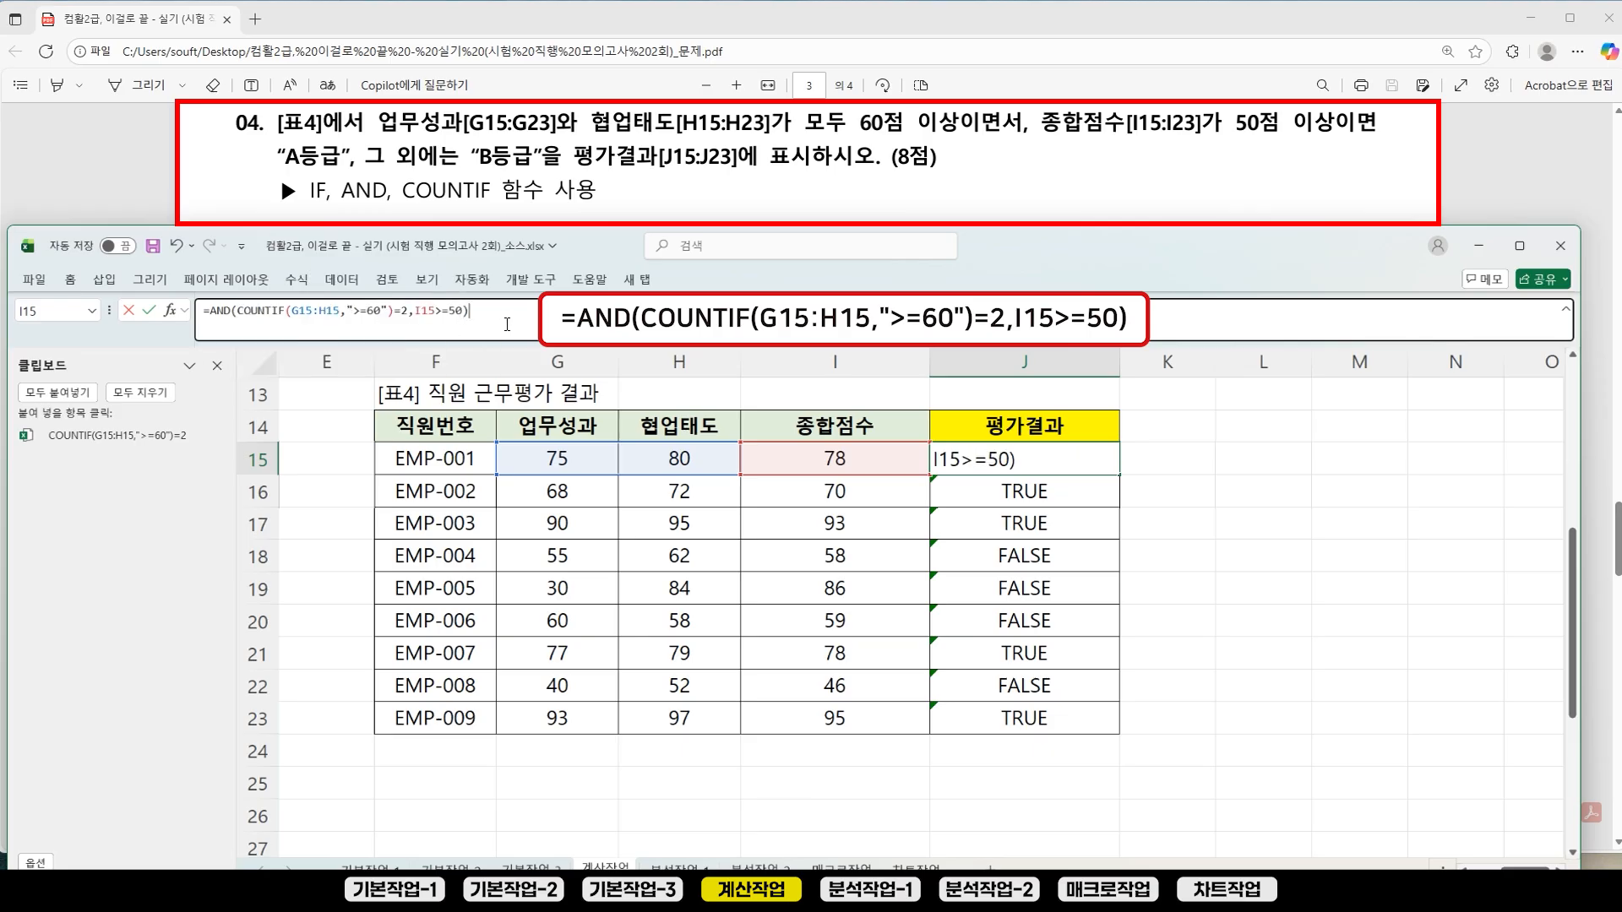
Step: Commit the AND formula in J15 and fill it down to J23
{"action": "key", "text": "ctrl+Return"}
{"action": "left_click_drag", "start_coordinate": [1113, 479], "coordinate": [1113, 731]}
{"action": "left_click", "coordinate": [1349, 651]}
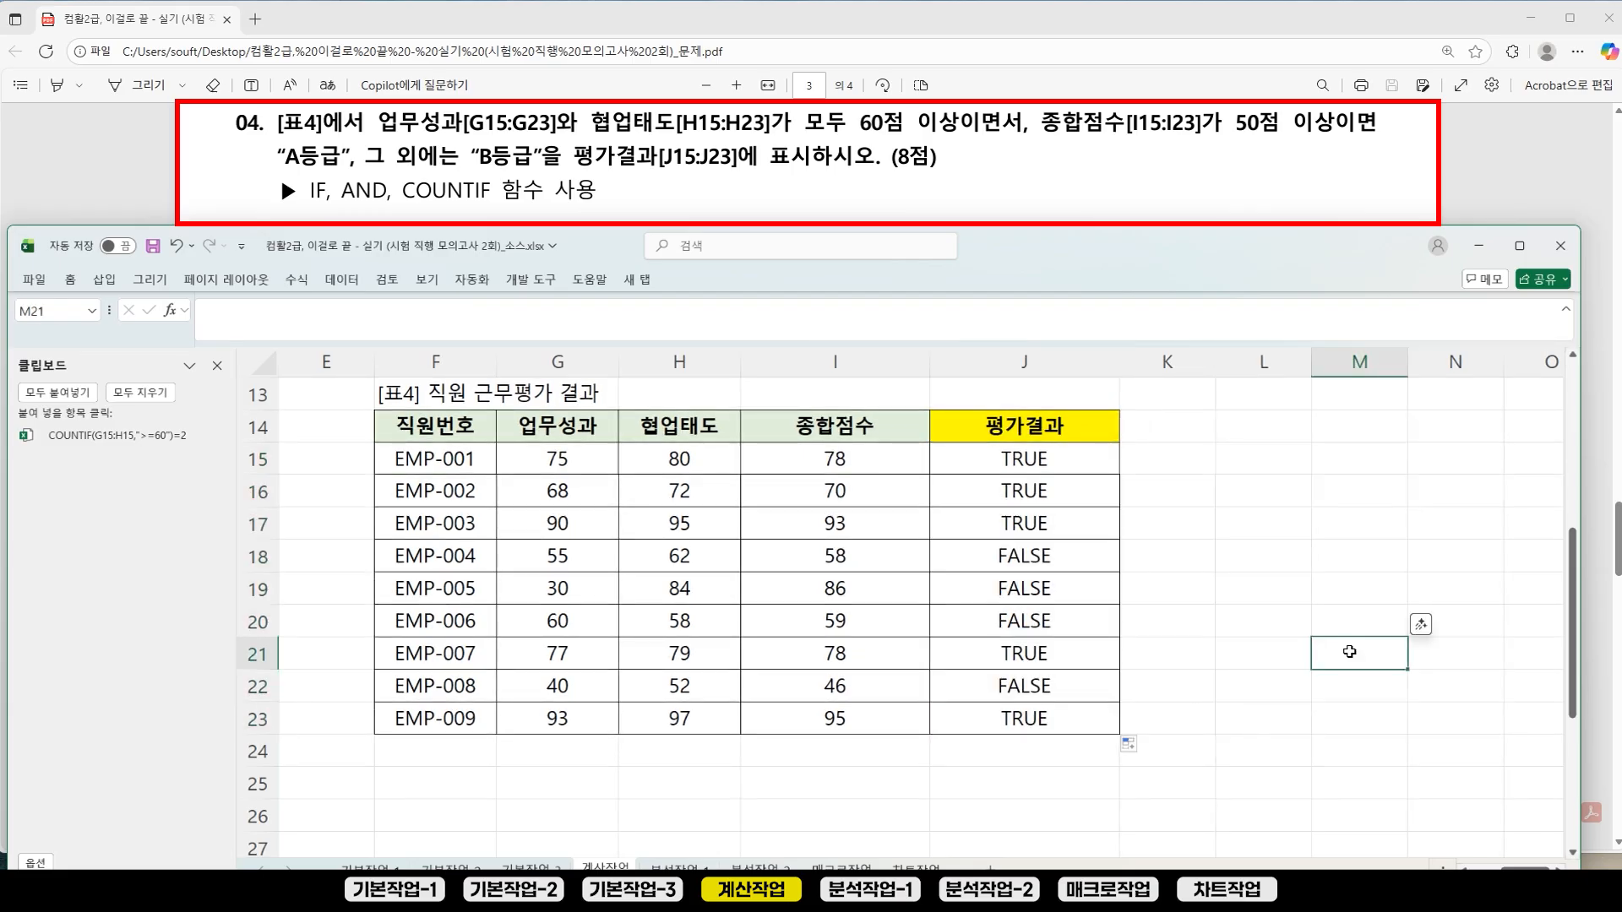
Step: Review which employees in J15:J23 meet the AND conditions and which do not
{"action": "left_click_drag", "start_coordinate": [1052, 456], "coordinate": [1051, 524]}
{"action": "left_click", "coordinate": [1052, 655]}
{"action": "left_click", "coordinate": [1047, 718]}
{"action": "left_click", "coordinate": [1048, 555]}
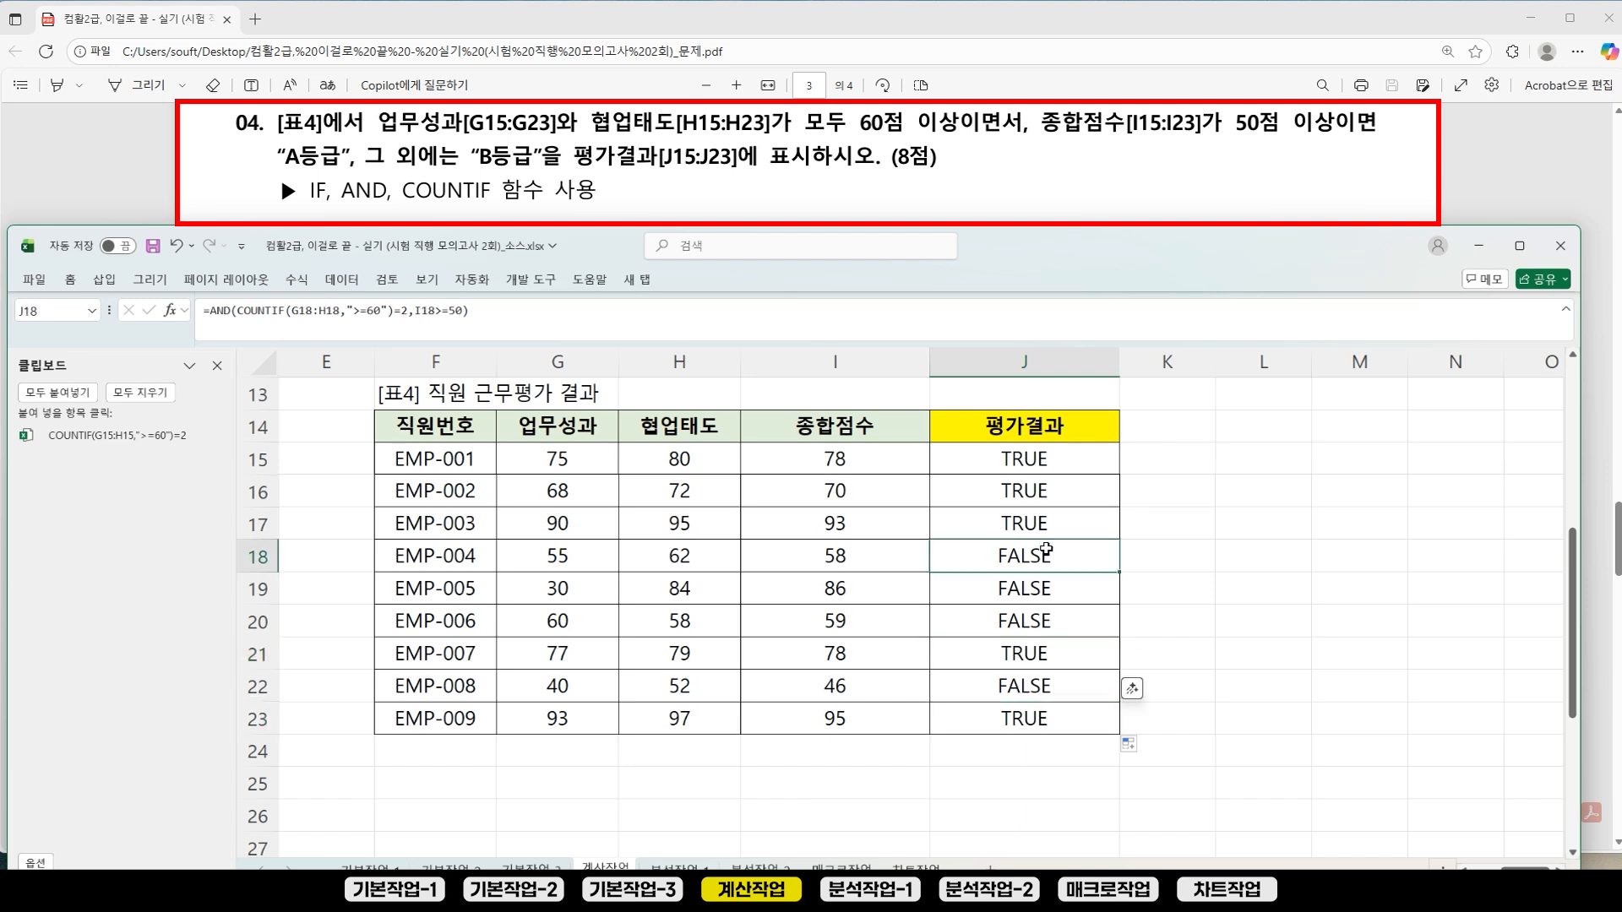
{"action": "left_click", "coordinate": [1046, 588]}
{"action": "left_click", "coordinate": [1048, 624]}
{"action": "left_click", "coordinate": [1182, 624]}
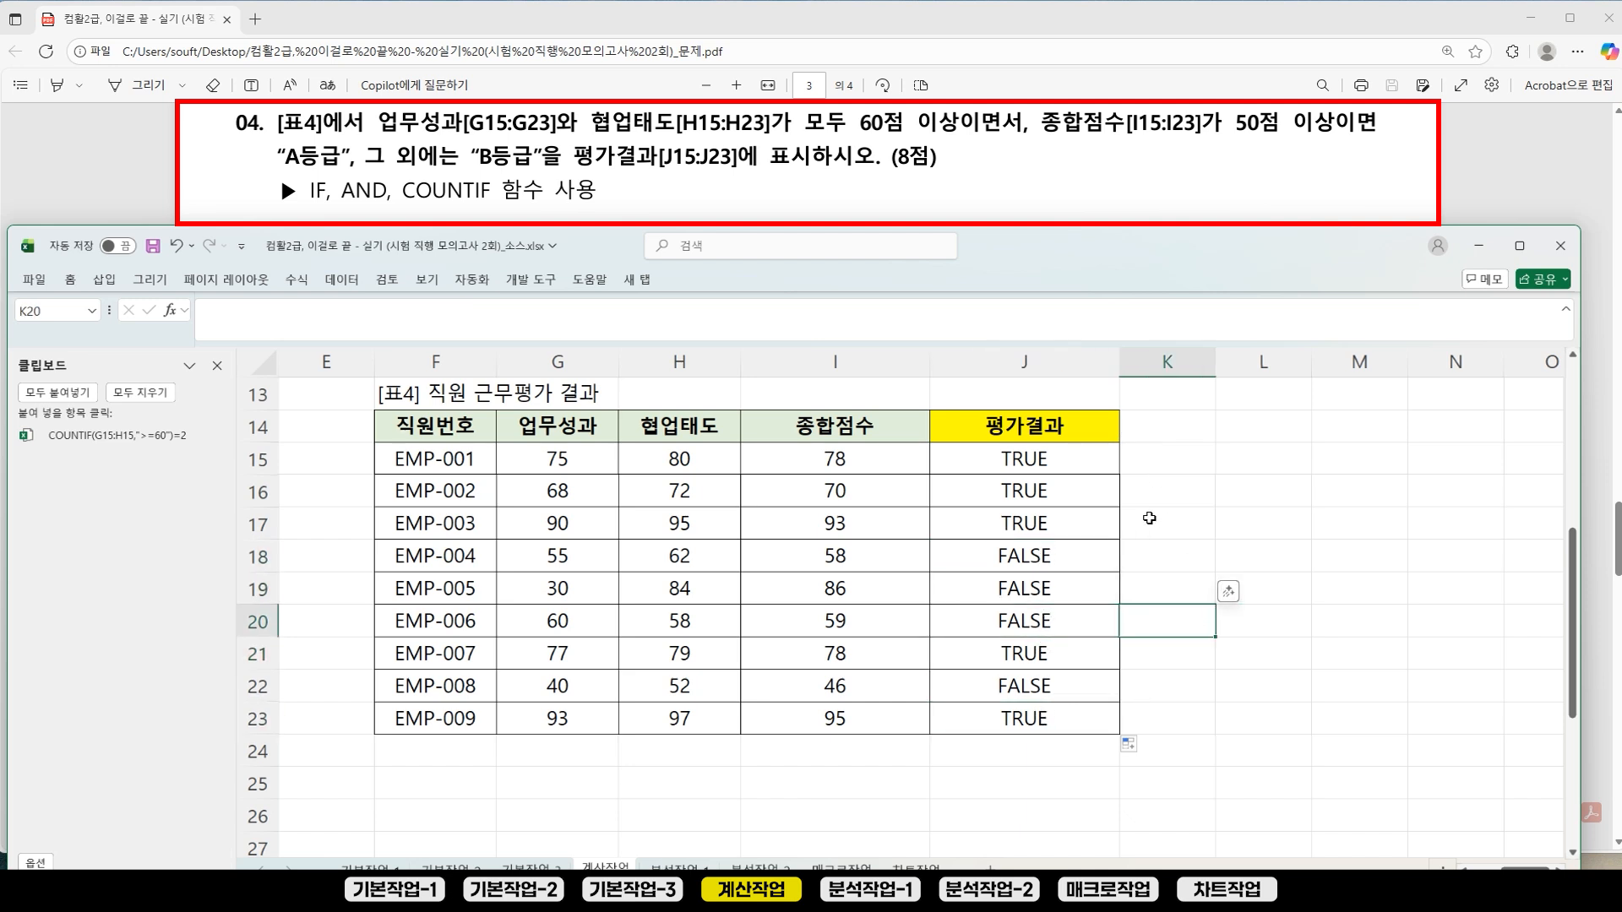
{"action": "left_click_drag", "start_coordinate": [1050, 461], "coordinate": [1052, 506]}
{"action": "left_click", "coordinate": [1176, 516]}
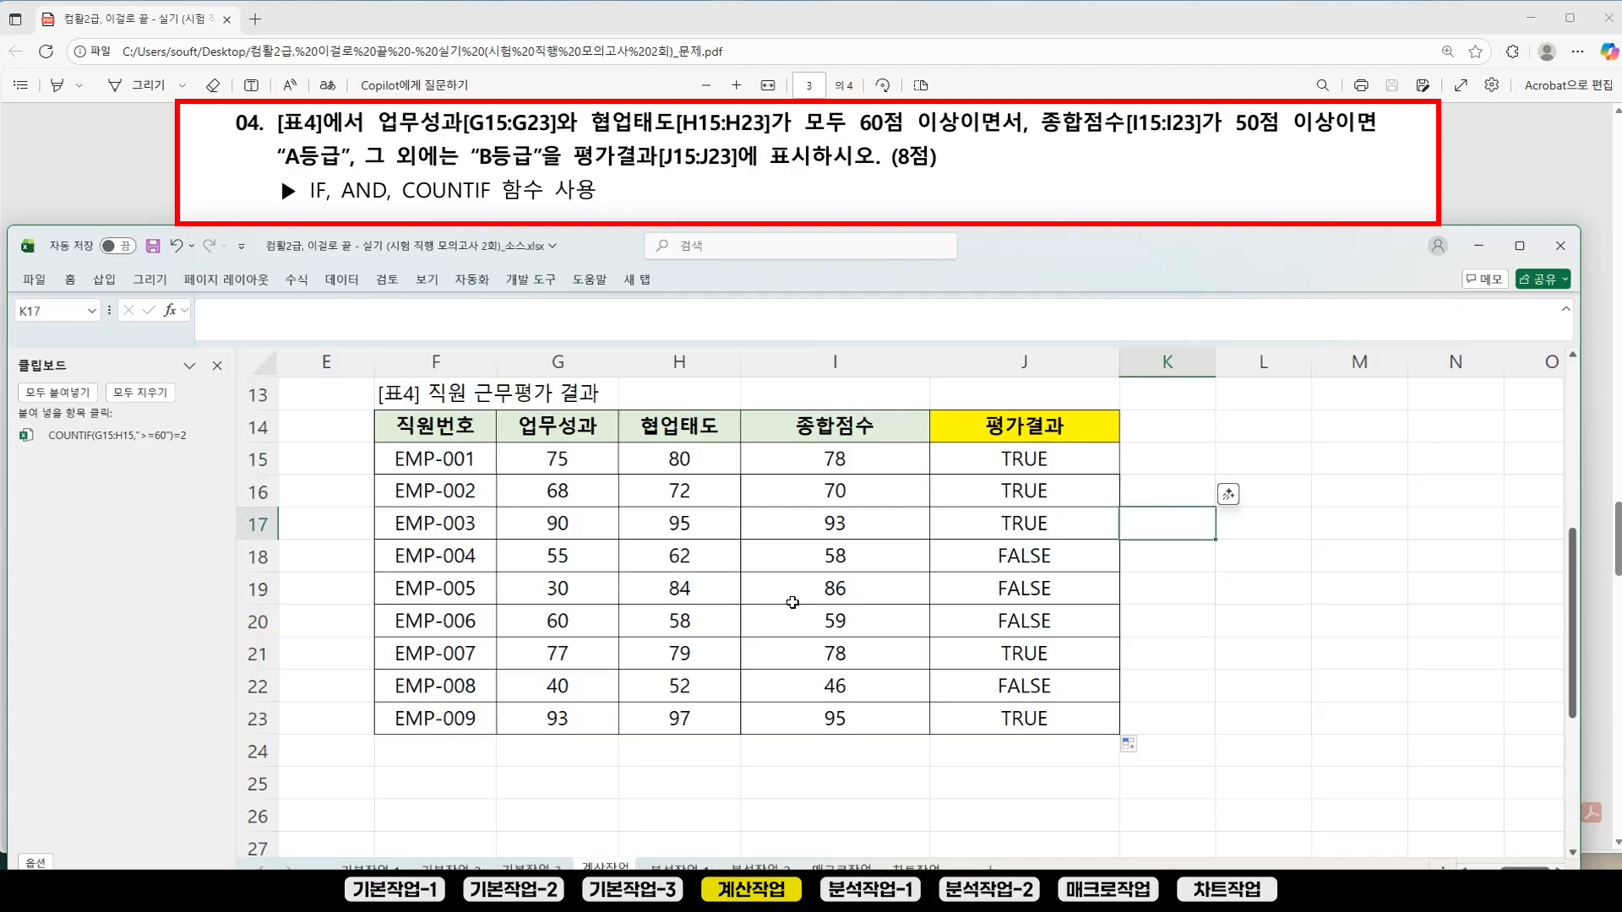
{"action": "left_click", "coordinate": [986, 561]}
{"action": "left_click", "coordinate": [986, 591]}
{"action": "left_click", "coordinate": [987, 620]}
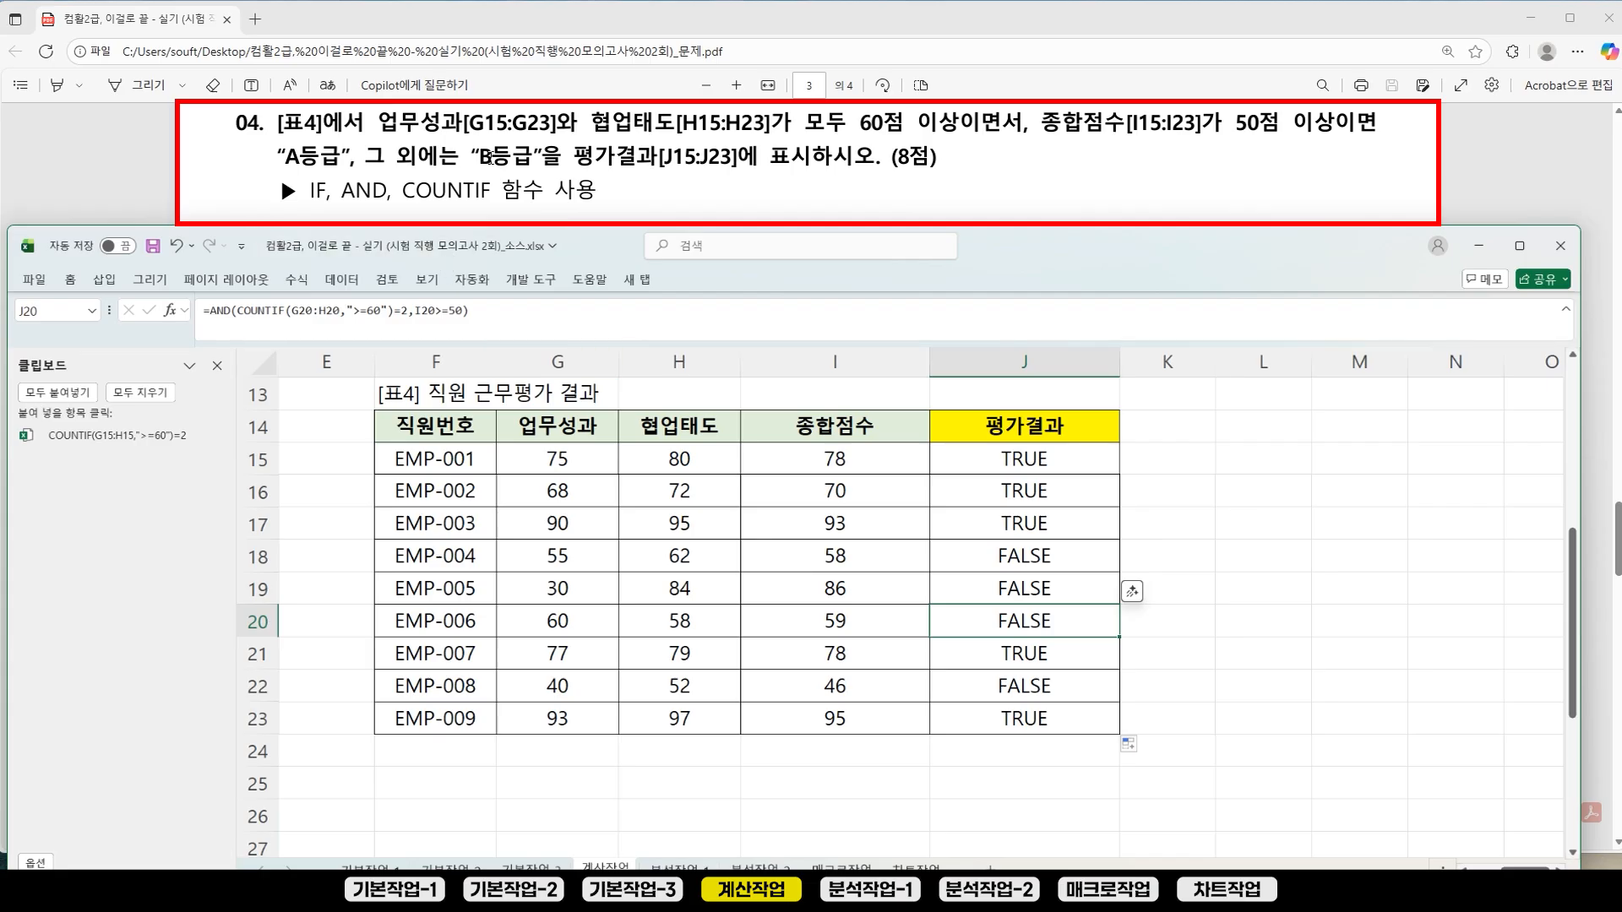
Step: Cut the AND expression from the J15 formula and reinsert it as the logical test of a new IF function
{"action": "left_click", "coordinate": [942, 456]}
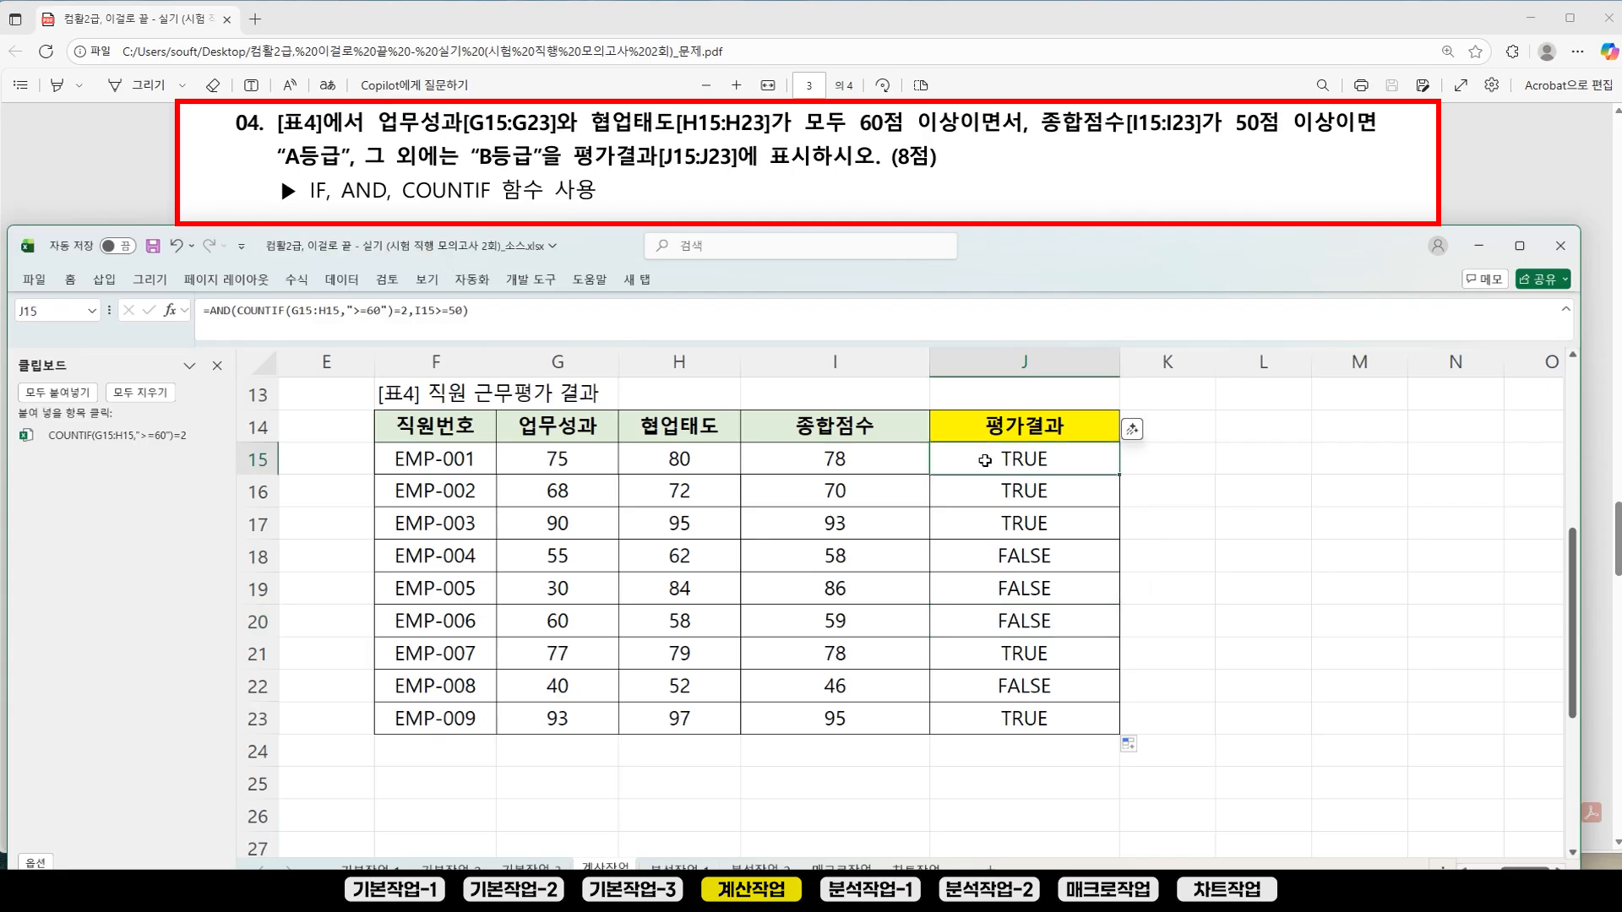
{"action": "left_click_drag", "start_coordinate": [212, 310], "coordinate": [557, 324]}
{"action": "key", "text": "ctrl+x"}
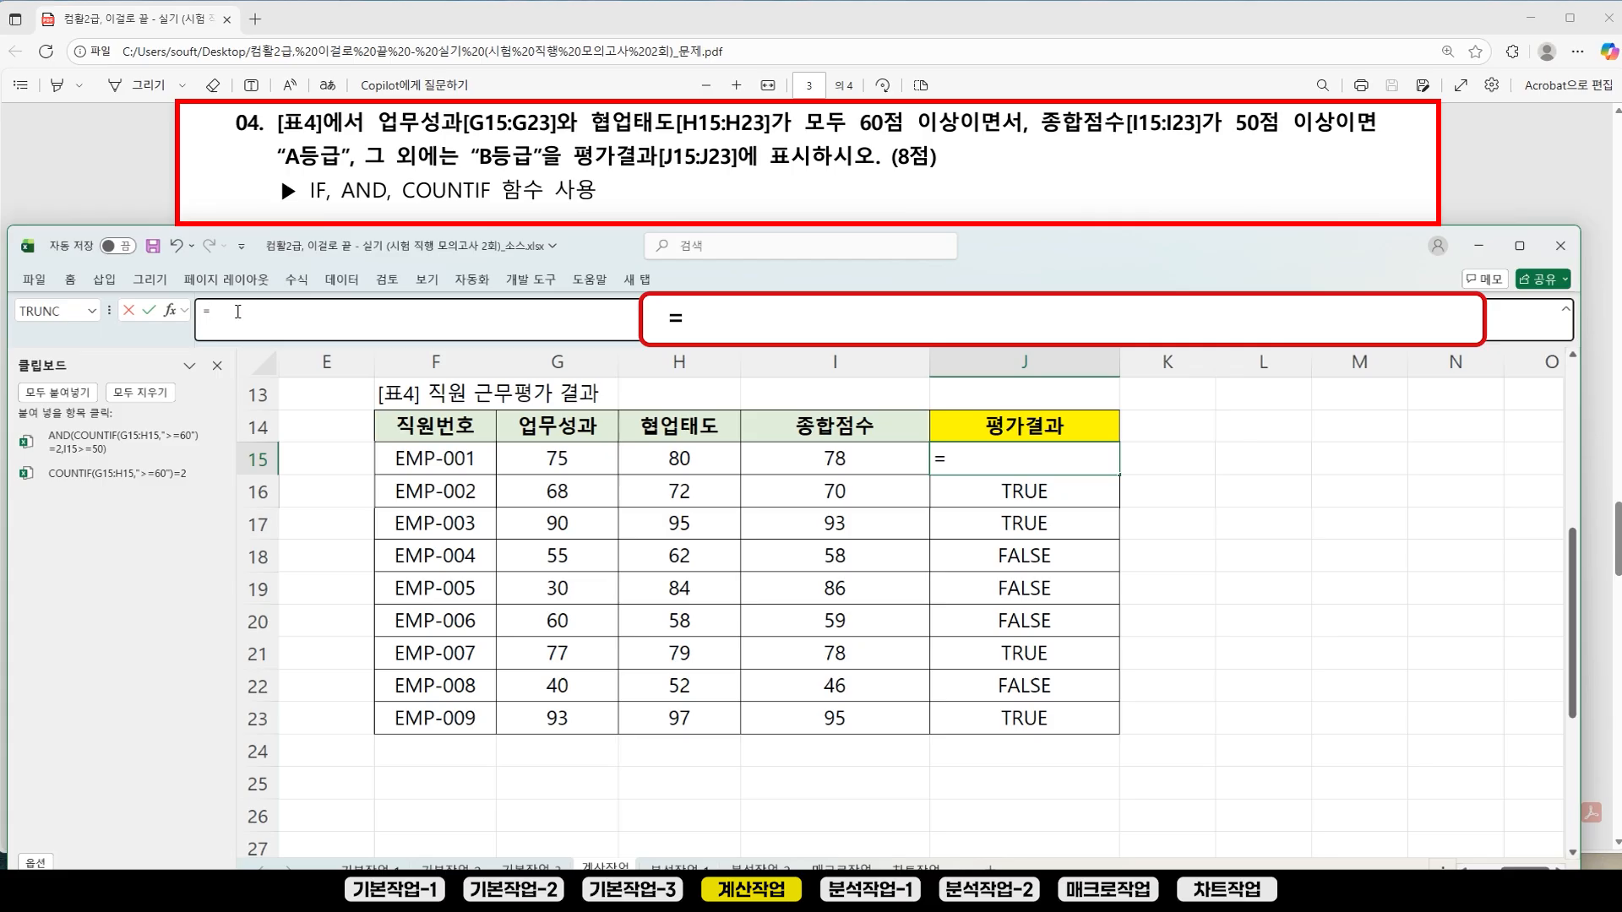
{"action": "type", "text": "IF("}
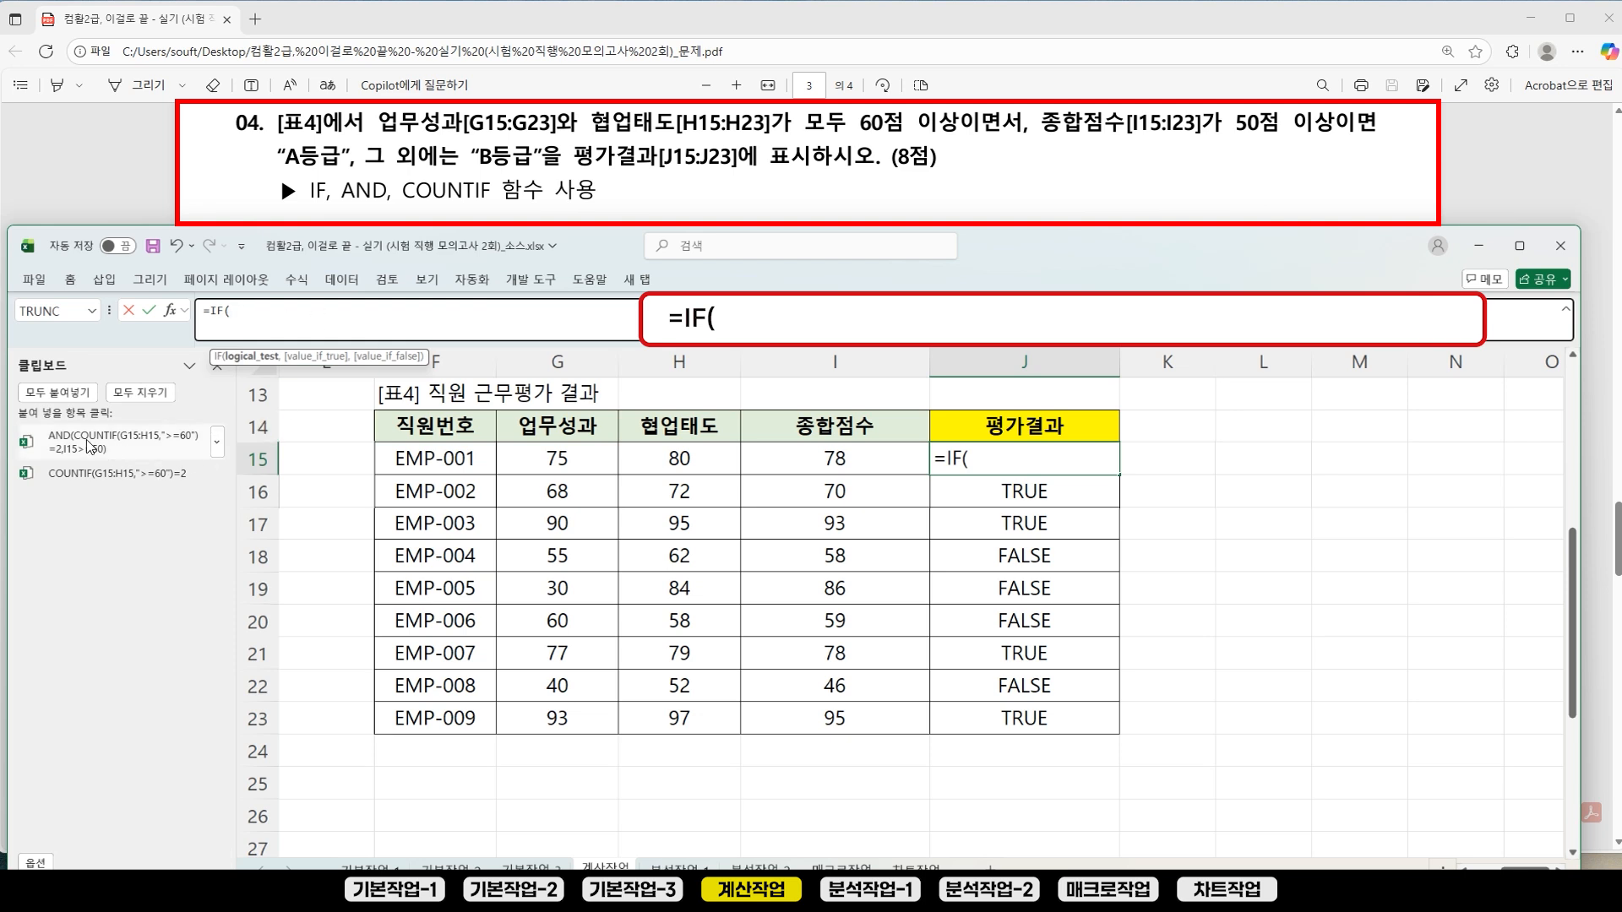
{"action": "left_click", "coordinate": [119, 441]}
{"action": "type", "text": ",\">=60\")=2,I15>=50),"}
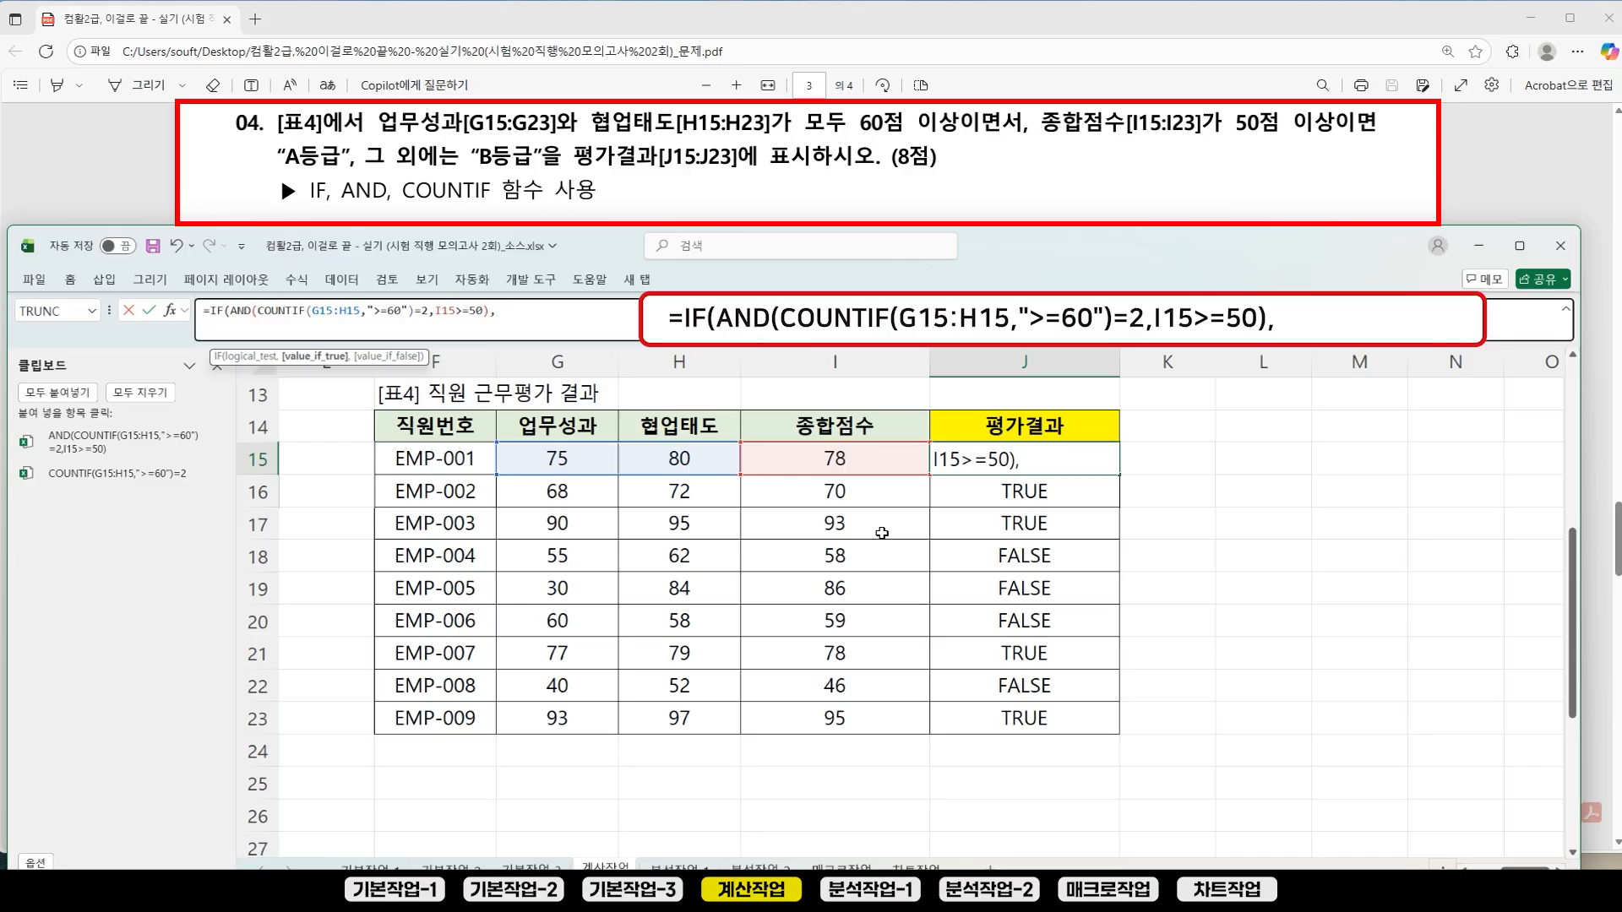
Step: Complete the IF formula in J15 with "A등급" as the true value and "B등급" as the false value
{"action": "type", "text": "\"A등"}
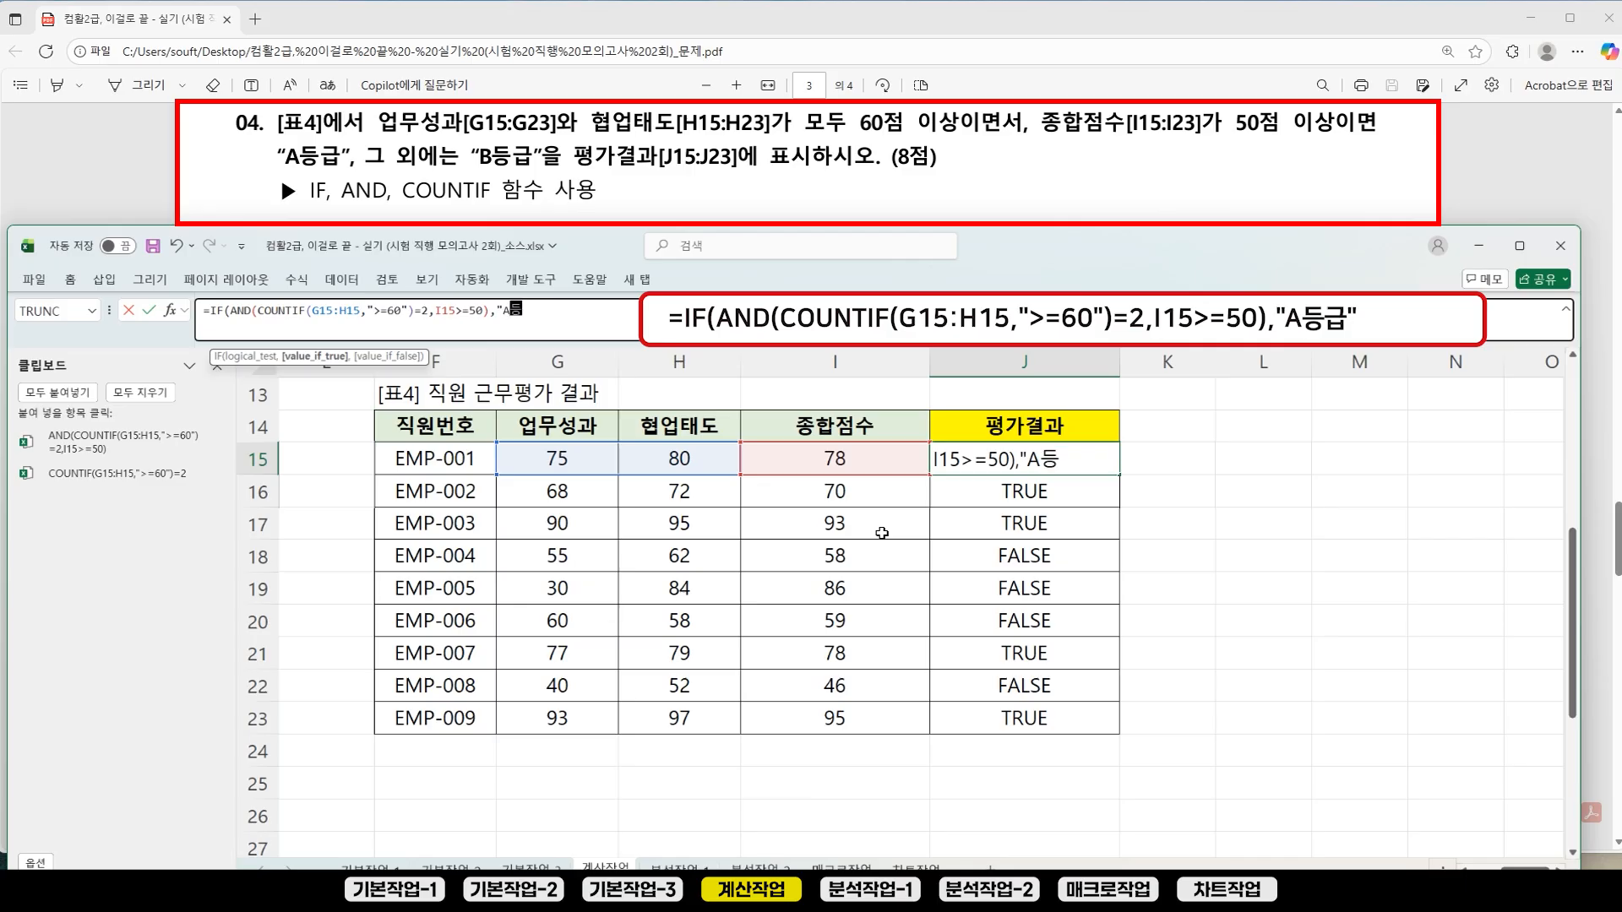
{"action": "type", "text": "급\","}
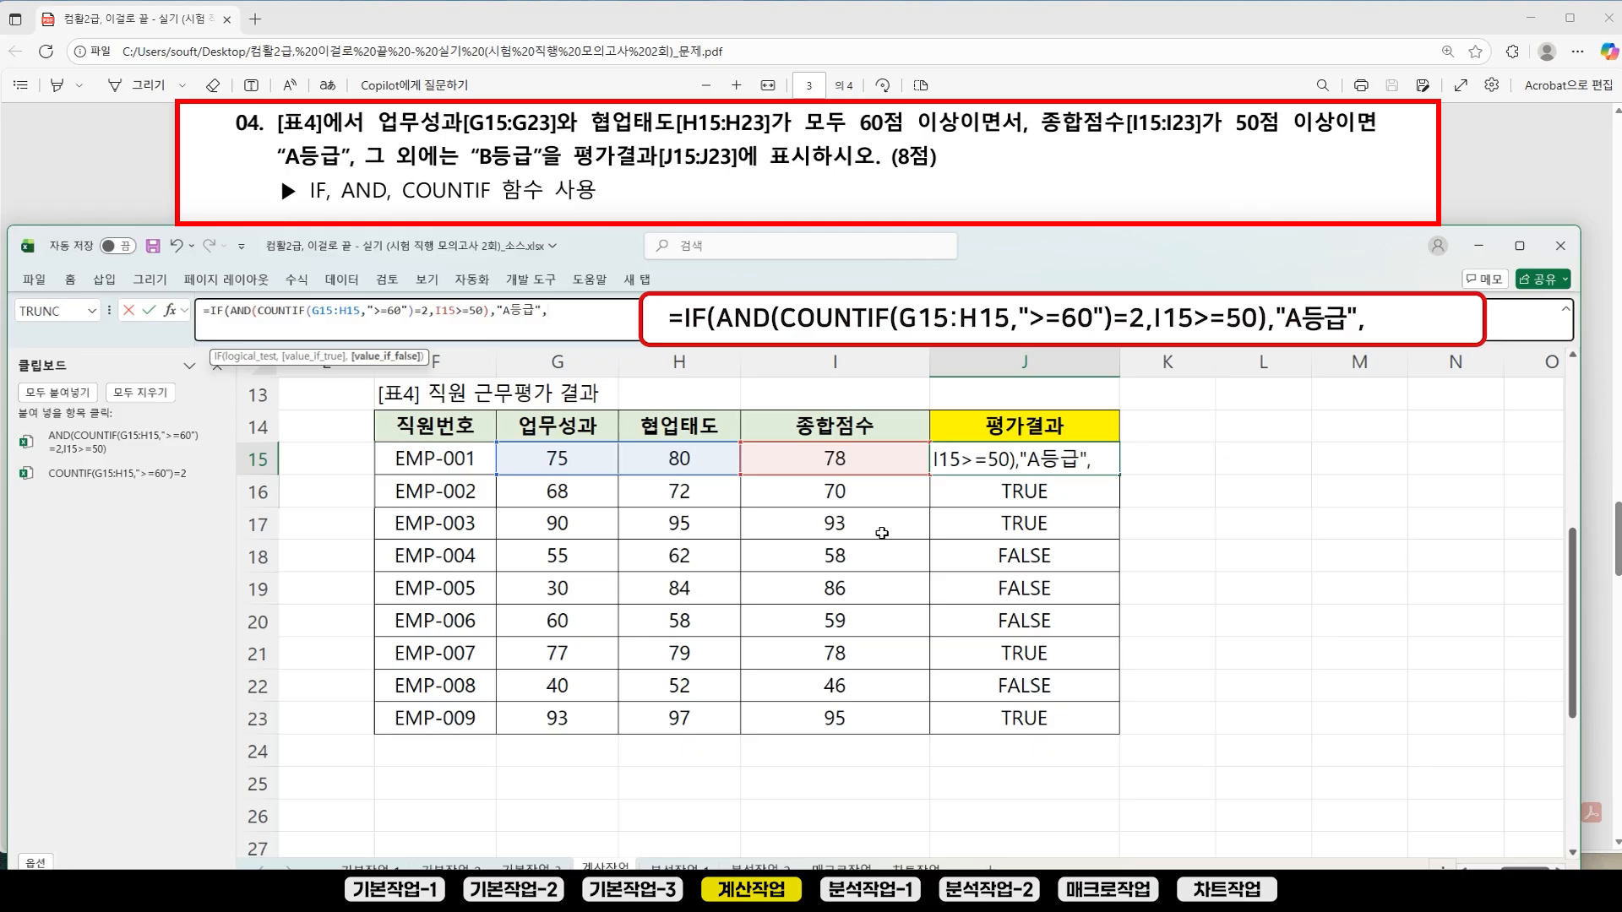
{"action": "type", "text": "\"V"}
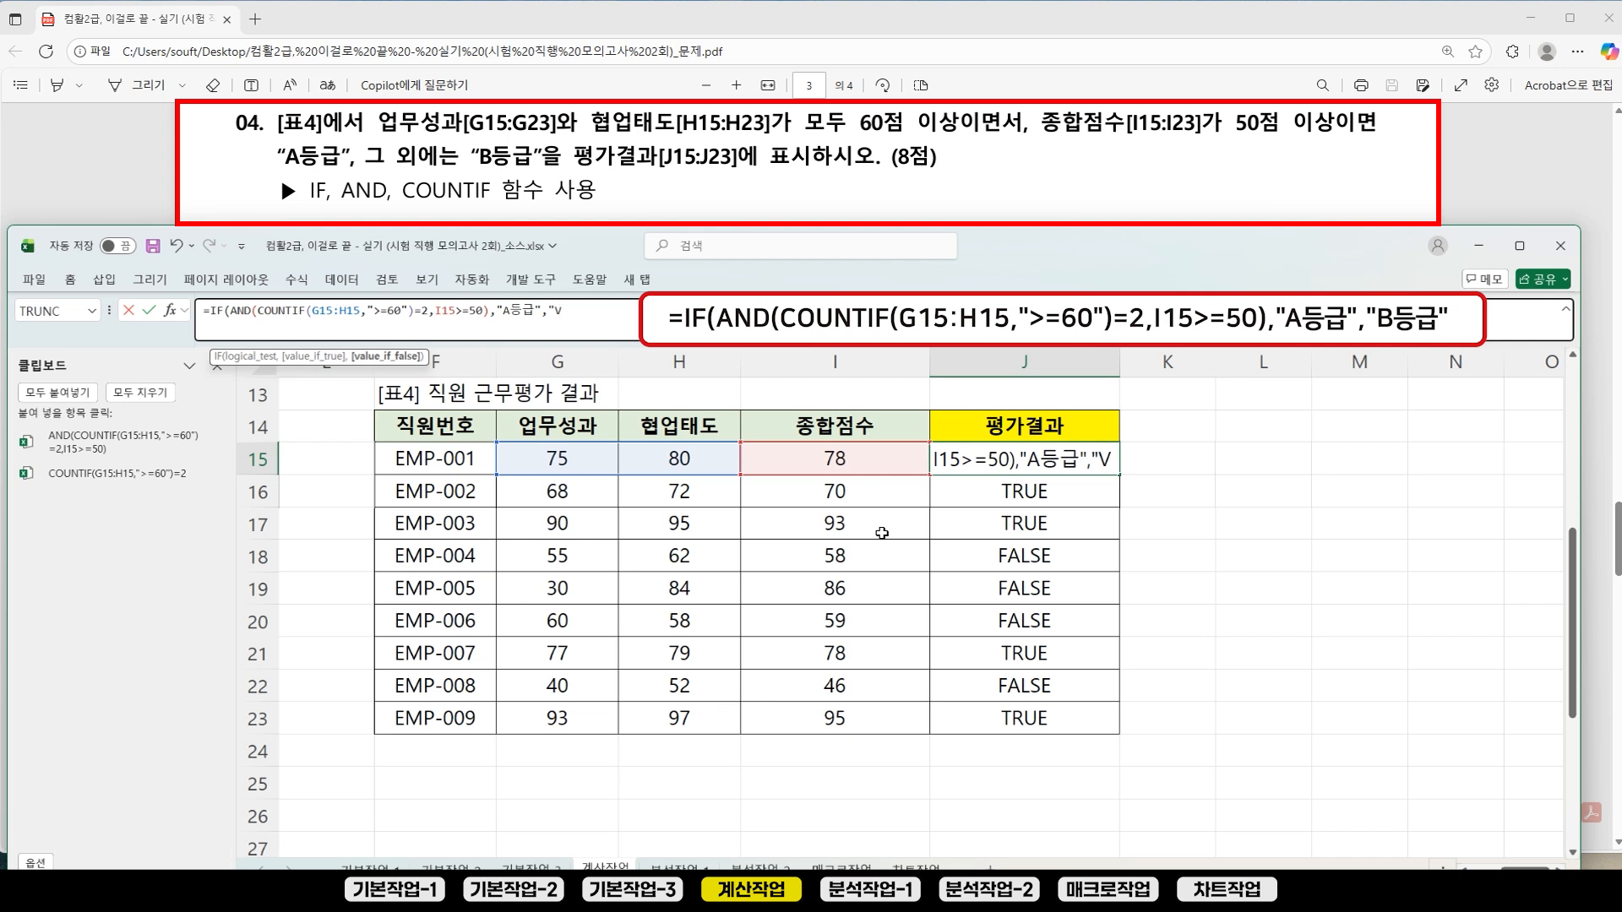
{"action": "type", "text": "등급\""}
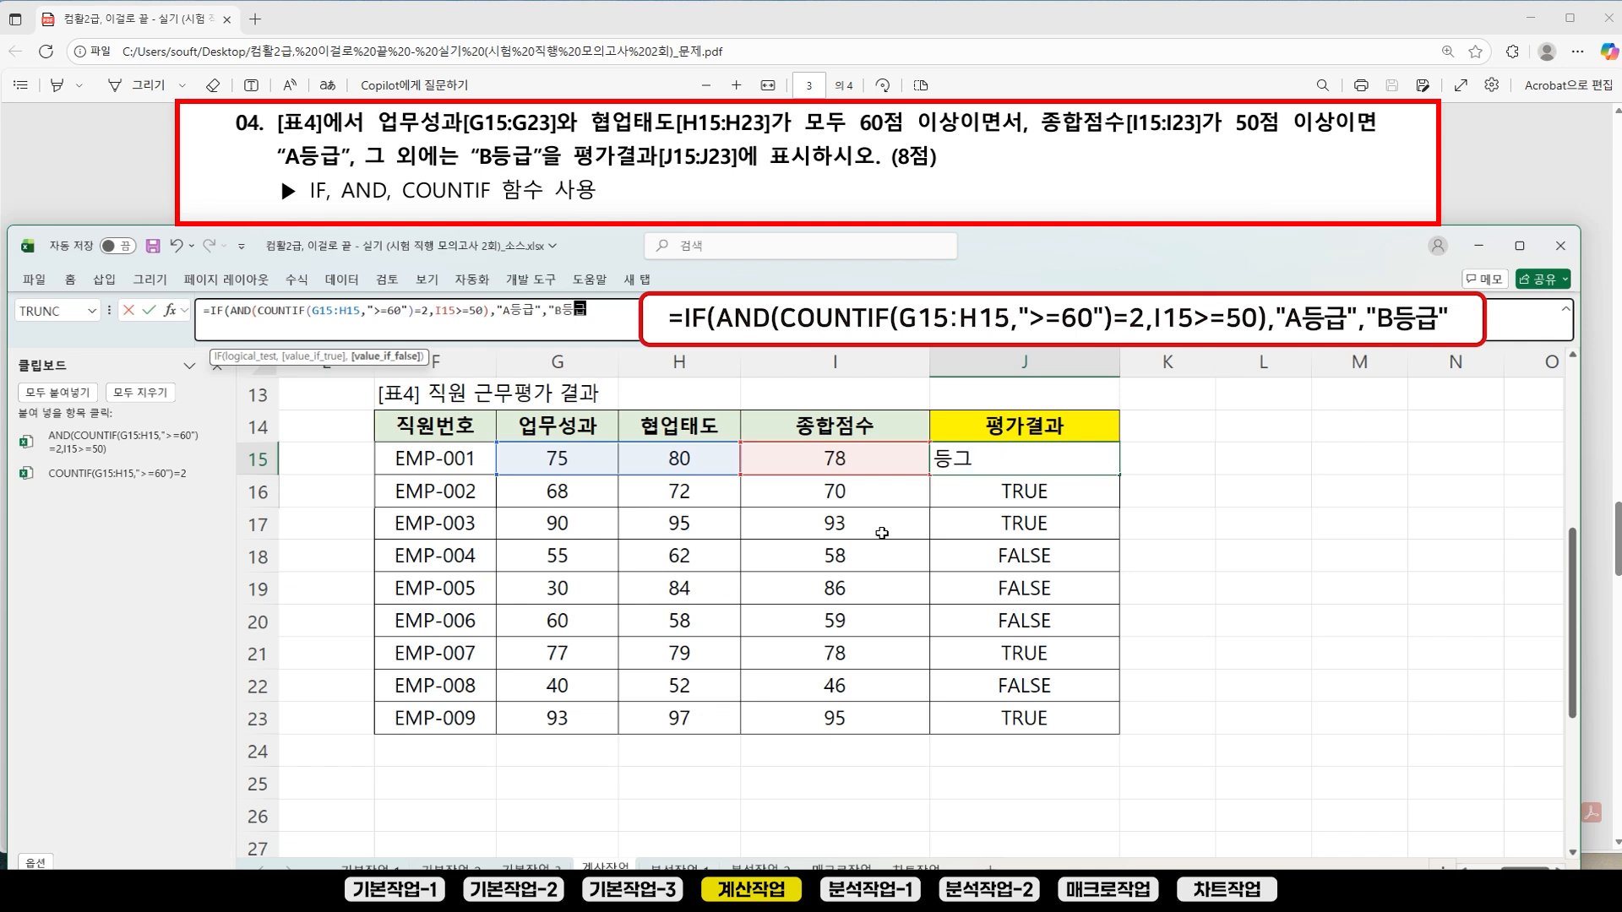
{"action": "type", "text": ")"}
Step: Examine the logical test, true value and false value arguments of the IF formula in J15
{"action": "left_click", "coordinate": [238, 309]}
{"action": "left_click", "coordinate": [253, 357]}
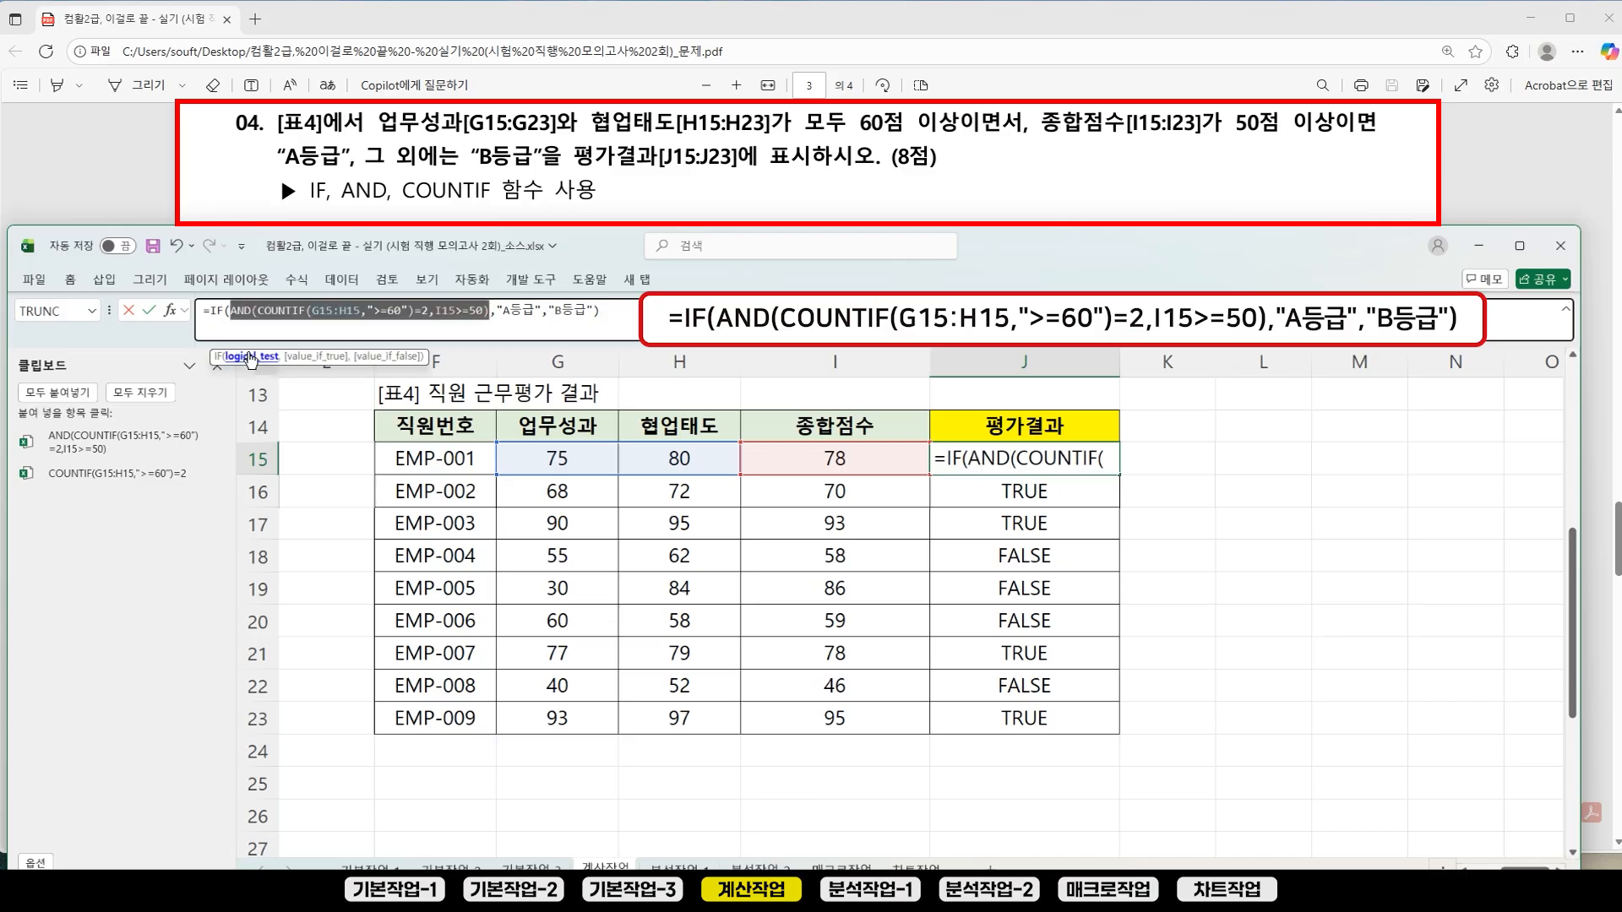
{"action": "left_click", "coordinate": [305, 357]}
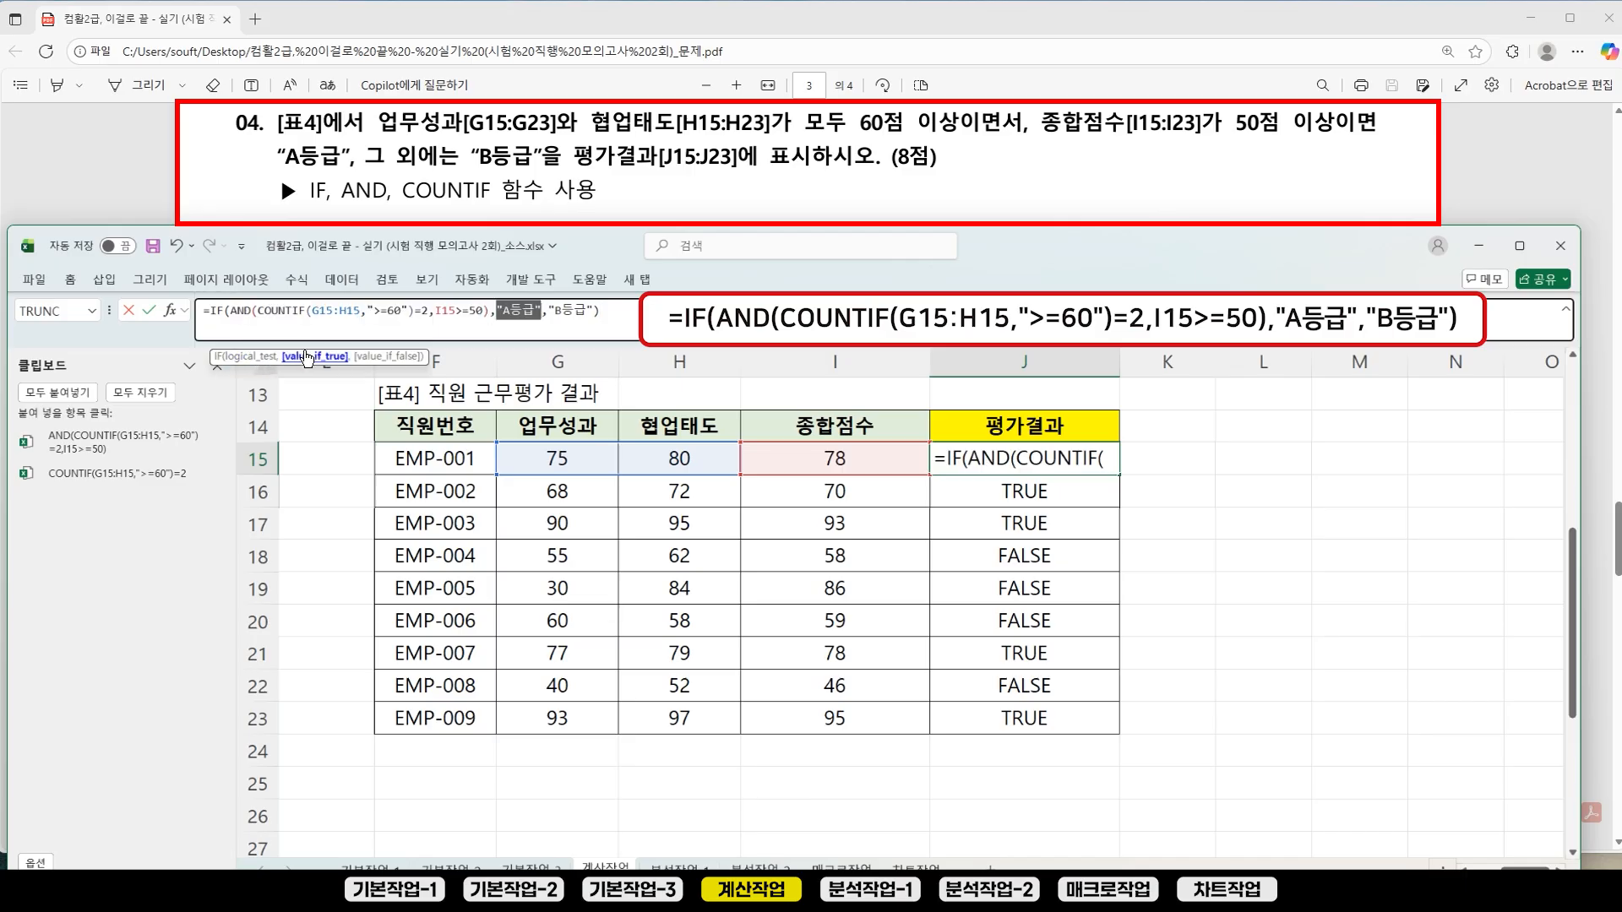
{"action": "left_click", "coordinate": [384, 358]}
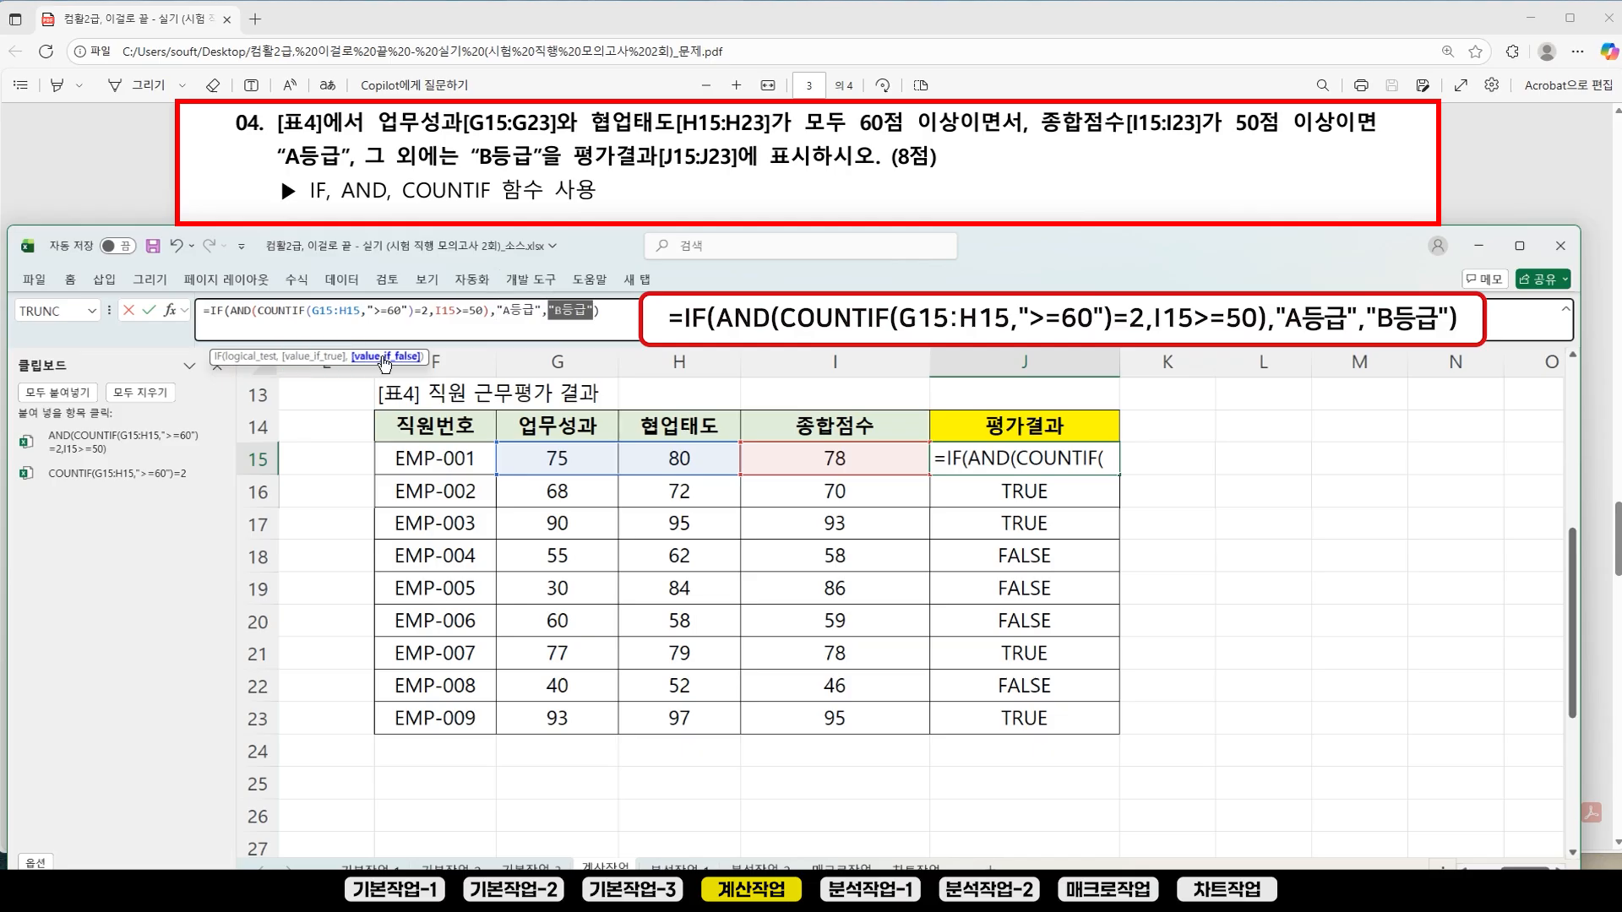
{"action": "left_click", "coordinate": [249, 356]}
{"action": "left_click", "coordinate": [304, 358]}
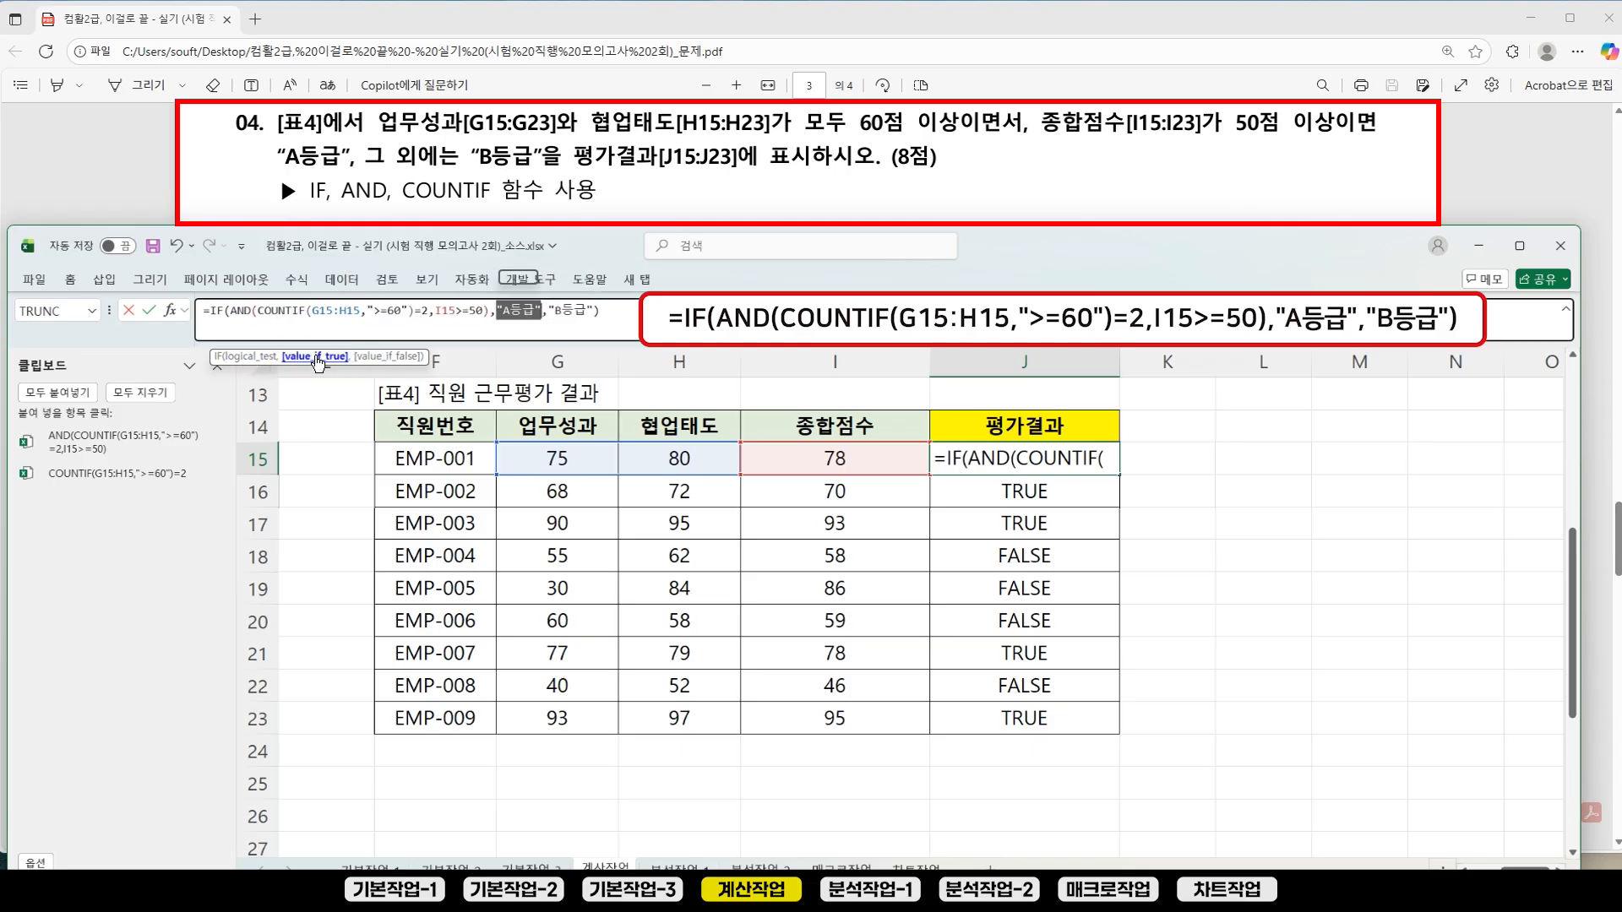
{"action": "left_click", "coordinate": [241, 358]}
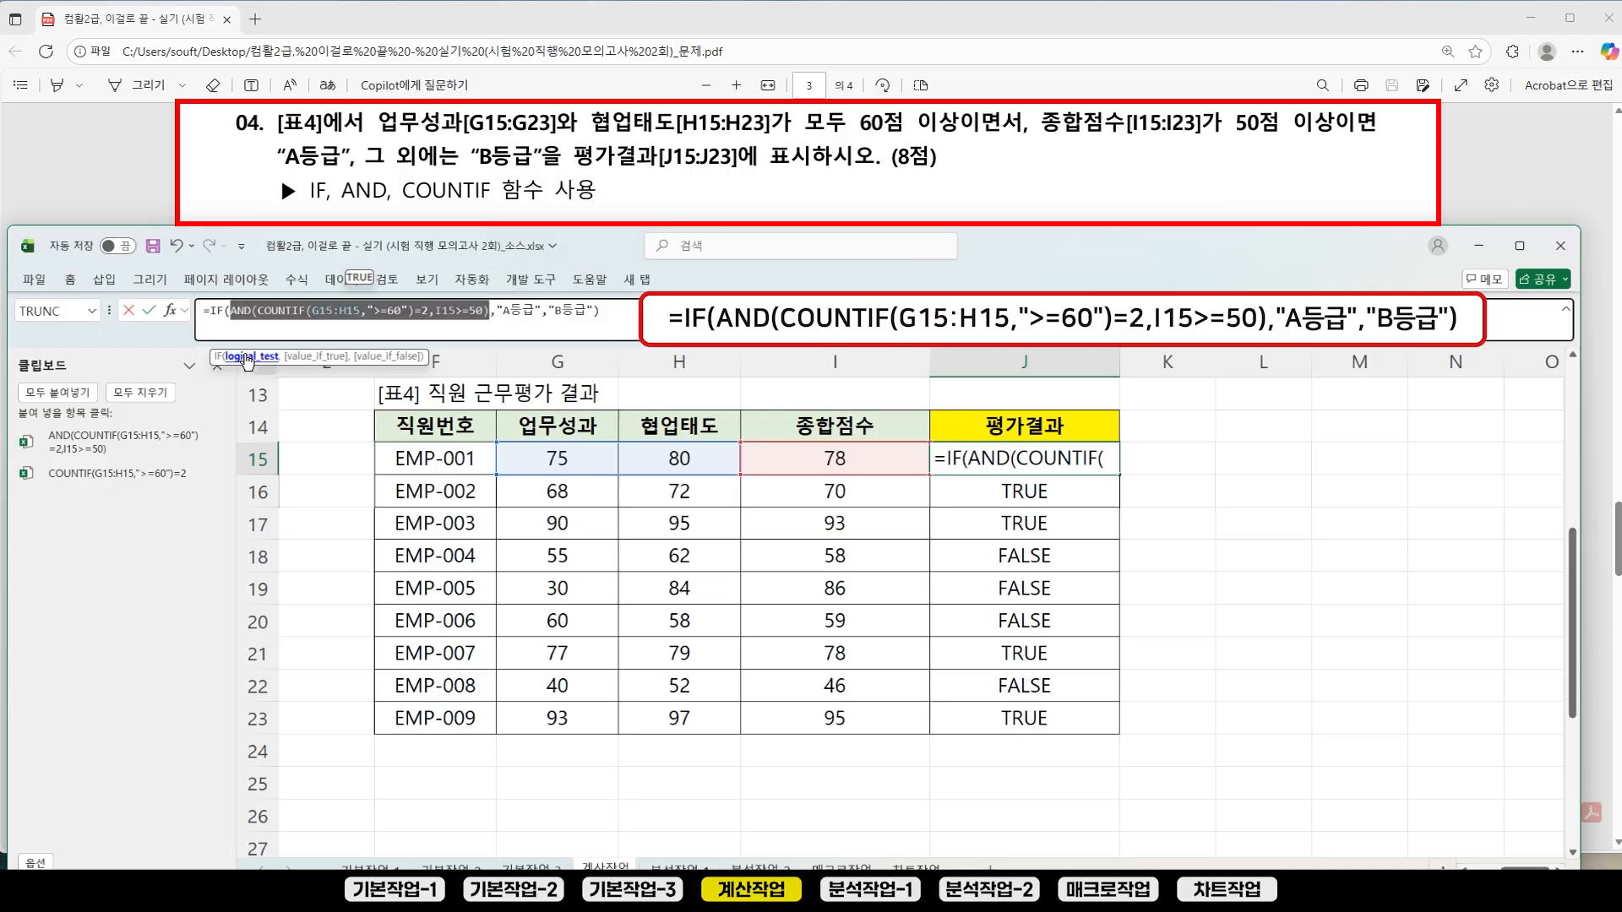
{"action": "left_click", "coordinate": [390, 356]}
Step: Commit the IF formula in J15 and fill it down through J23
{"action": "key", "text": "ctrl+Return"}
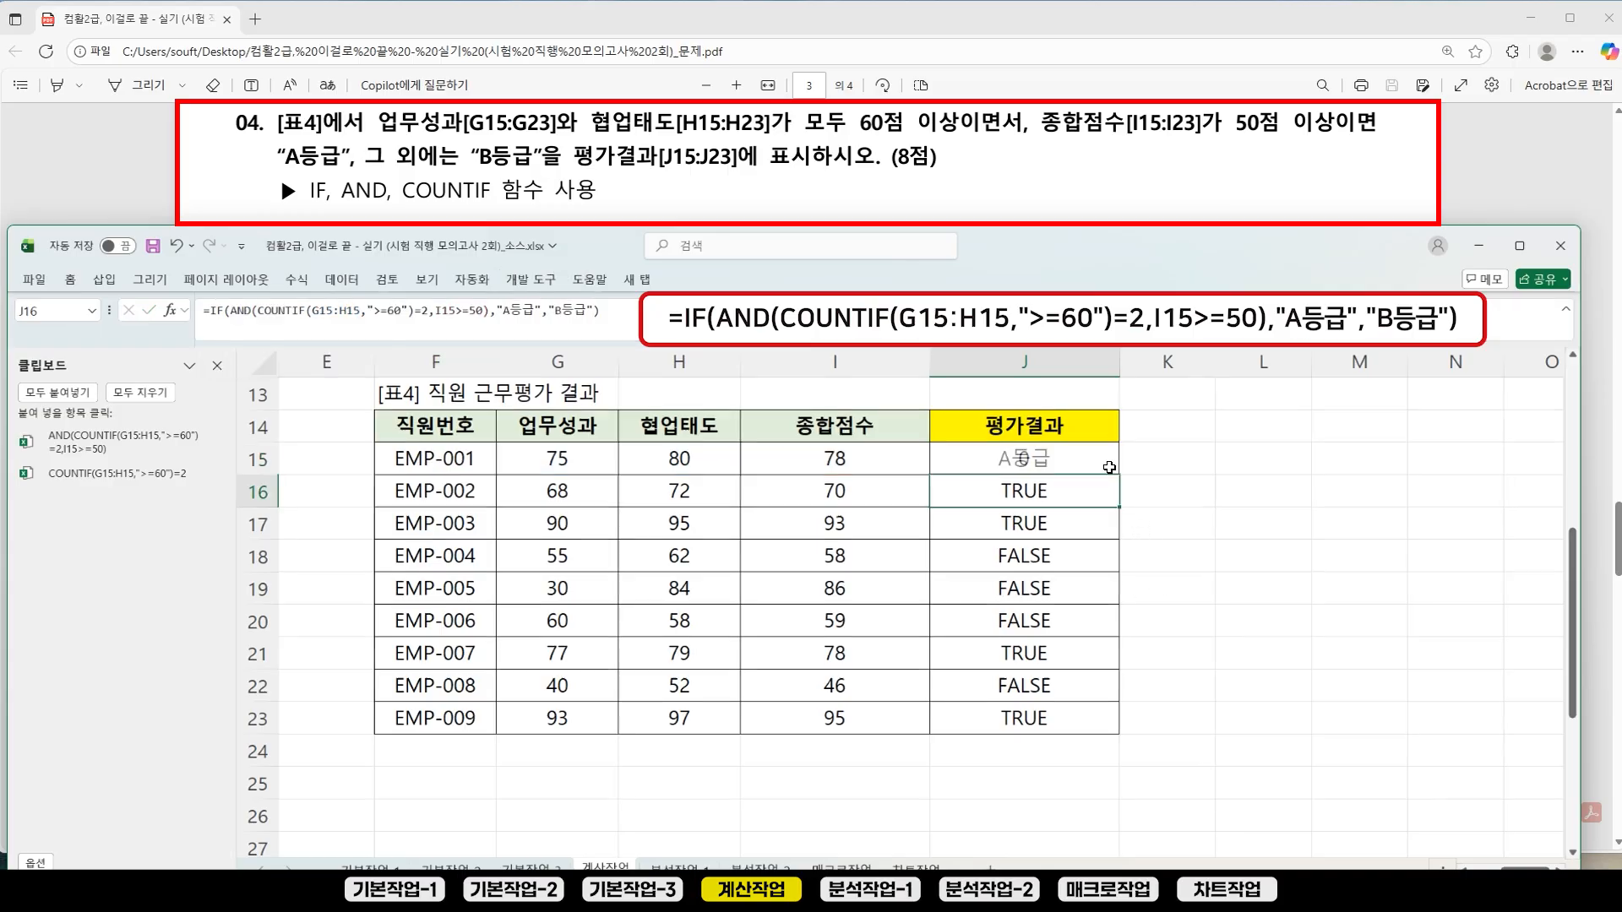
{"action": "left_click_drag", "start_coordinate": [1121, 478], "coordinate": [1105, 739]}
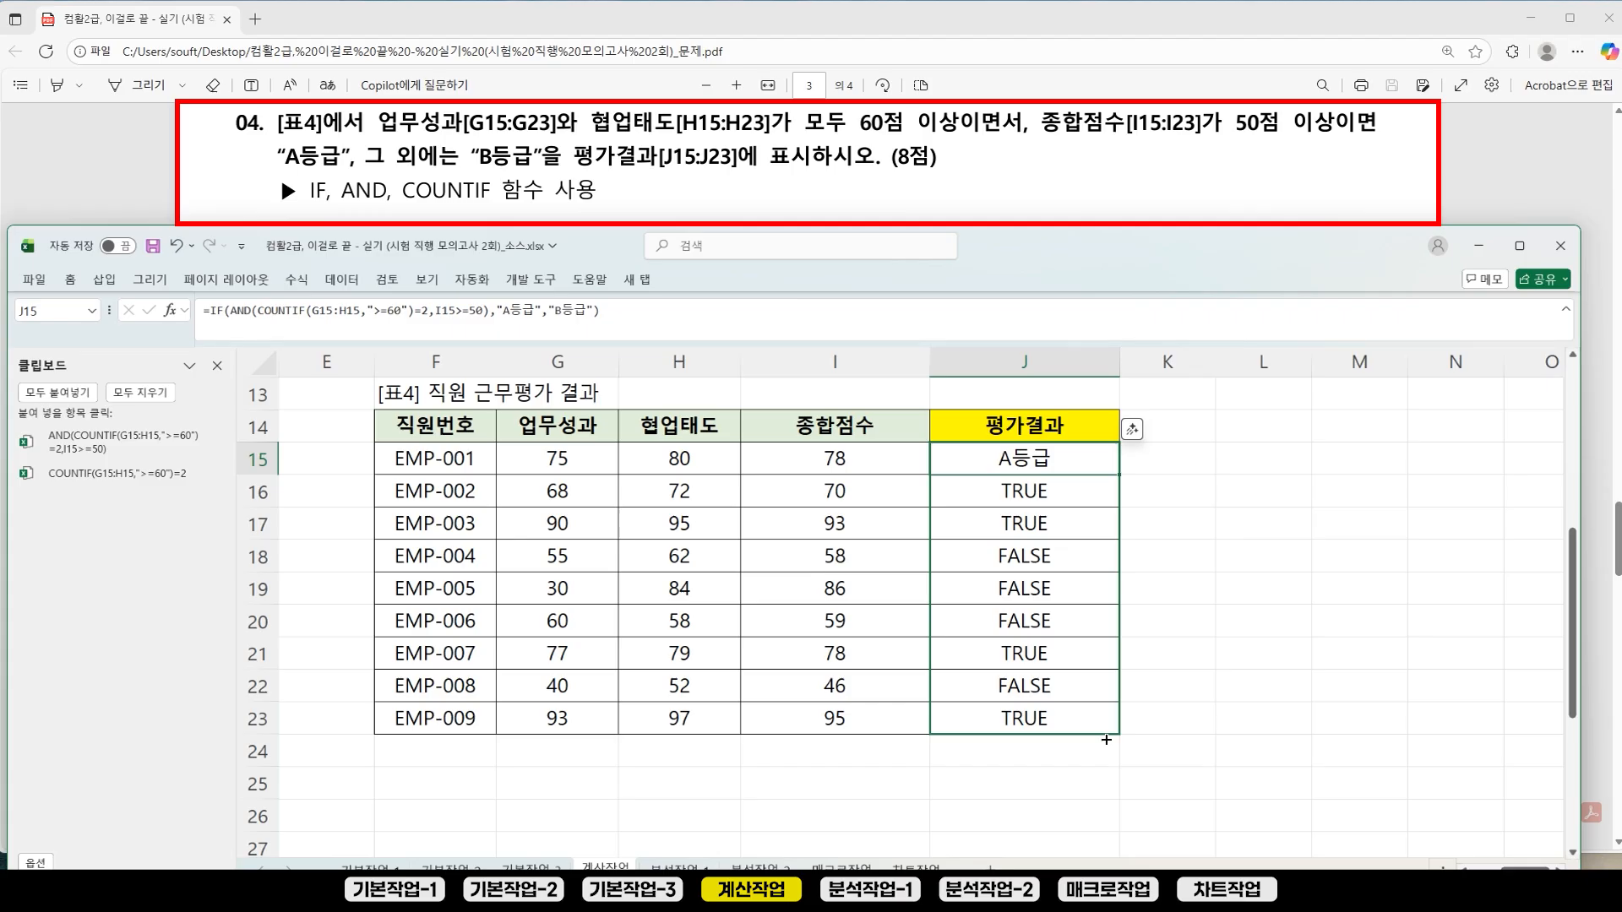
{"action": "left_click_drag", "start_coordinate": [1107, 740], "coordinate": [1106, 740]}
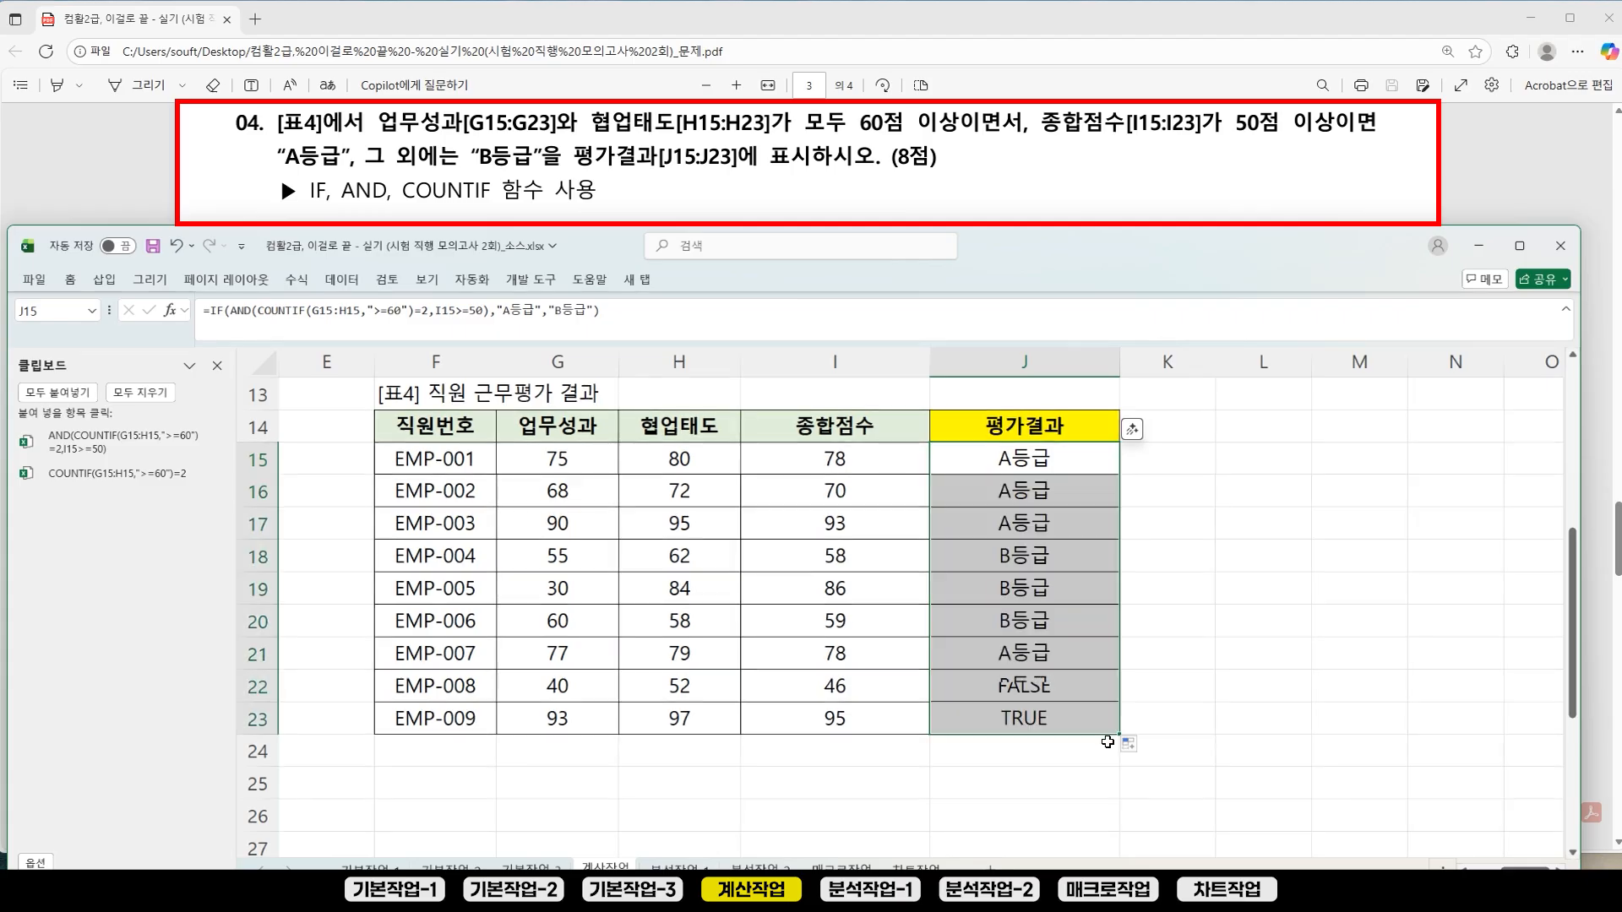
{"action": "left_click", "coordinate": [1264, 457]}
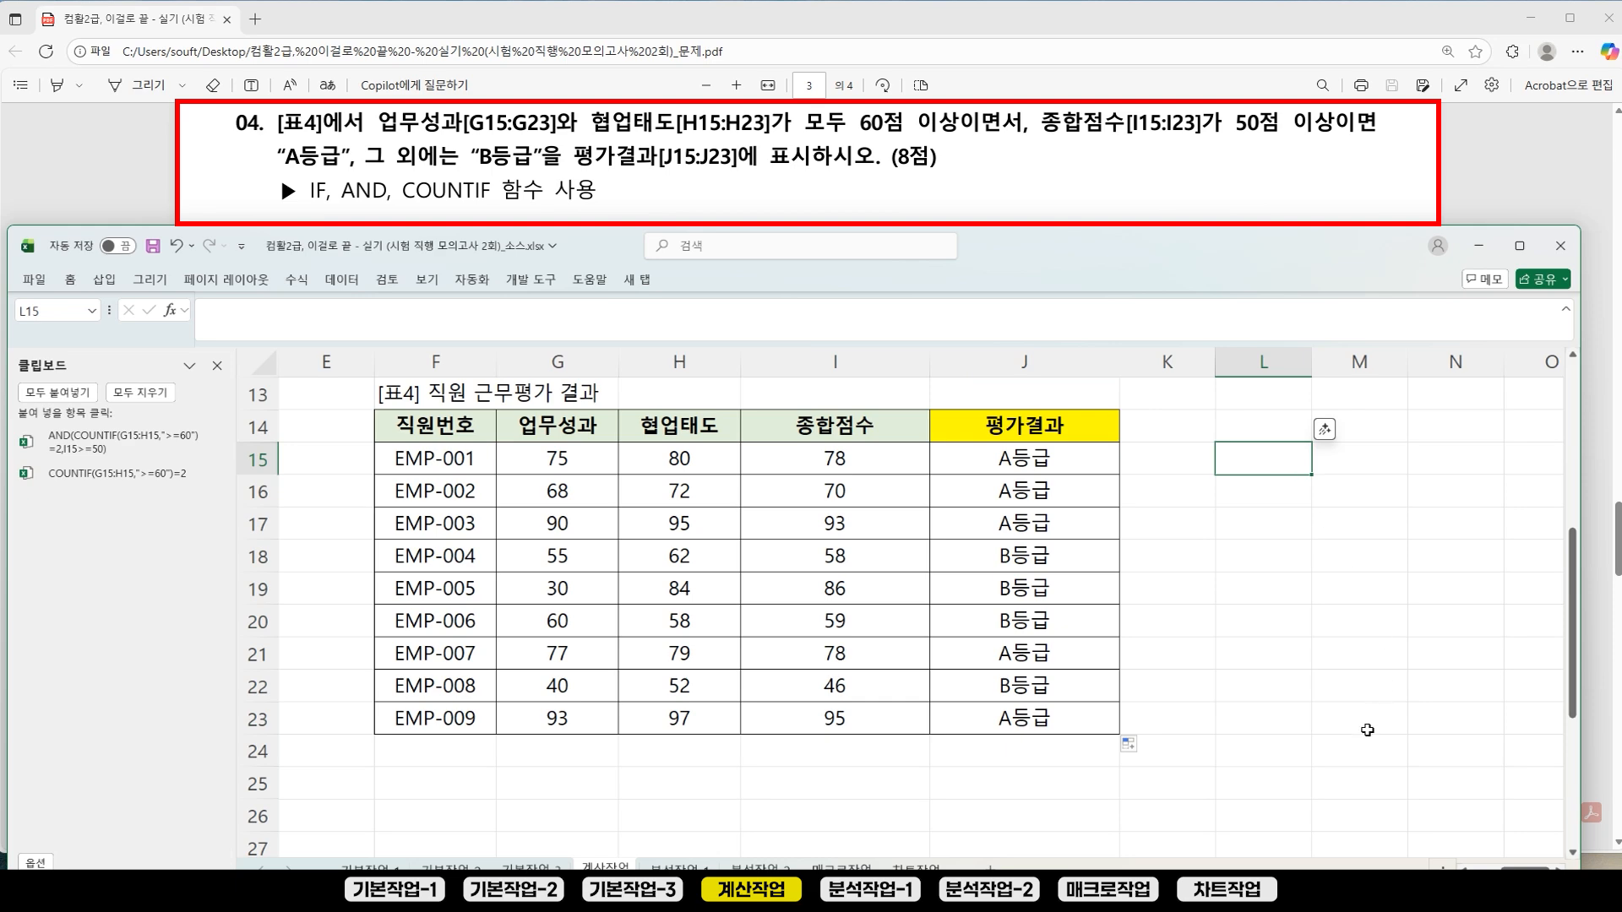
Step: Bring [표5] in the worksheet and question 05 in the exam PDF into view to read the D35 task
{"action": "key", "text": "Left"}
{"action": "key", "text": "Left"}
{"action": "key", "text": "Left"}
{"action": "key", "text": "Left"}
{"action": "key", "text": "Left"}
{"action": "key", "text": "Left"}
{"action": "key", "text": "Left"}
{"action": "key", "text": "Left"}
{"action": "key", "text": "Left"}
{"action": "key", "text": "Left"}
{"action": "key", "text": "Left"}
{"action": "scroll", "coordinate": [1162, 670], "scroll_direction": "down", "scroll_amount": 4}
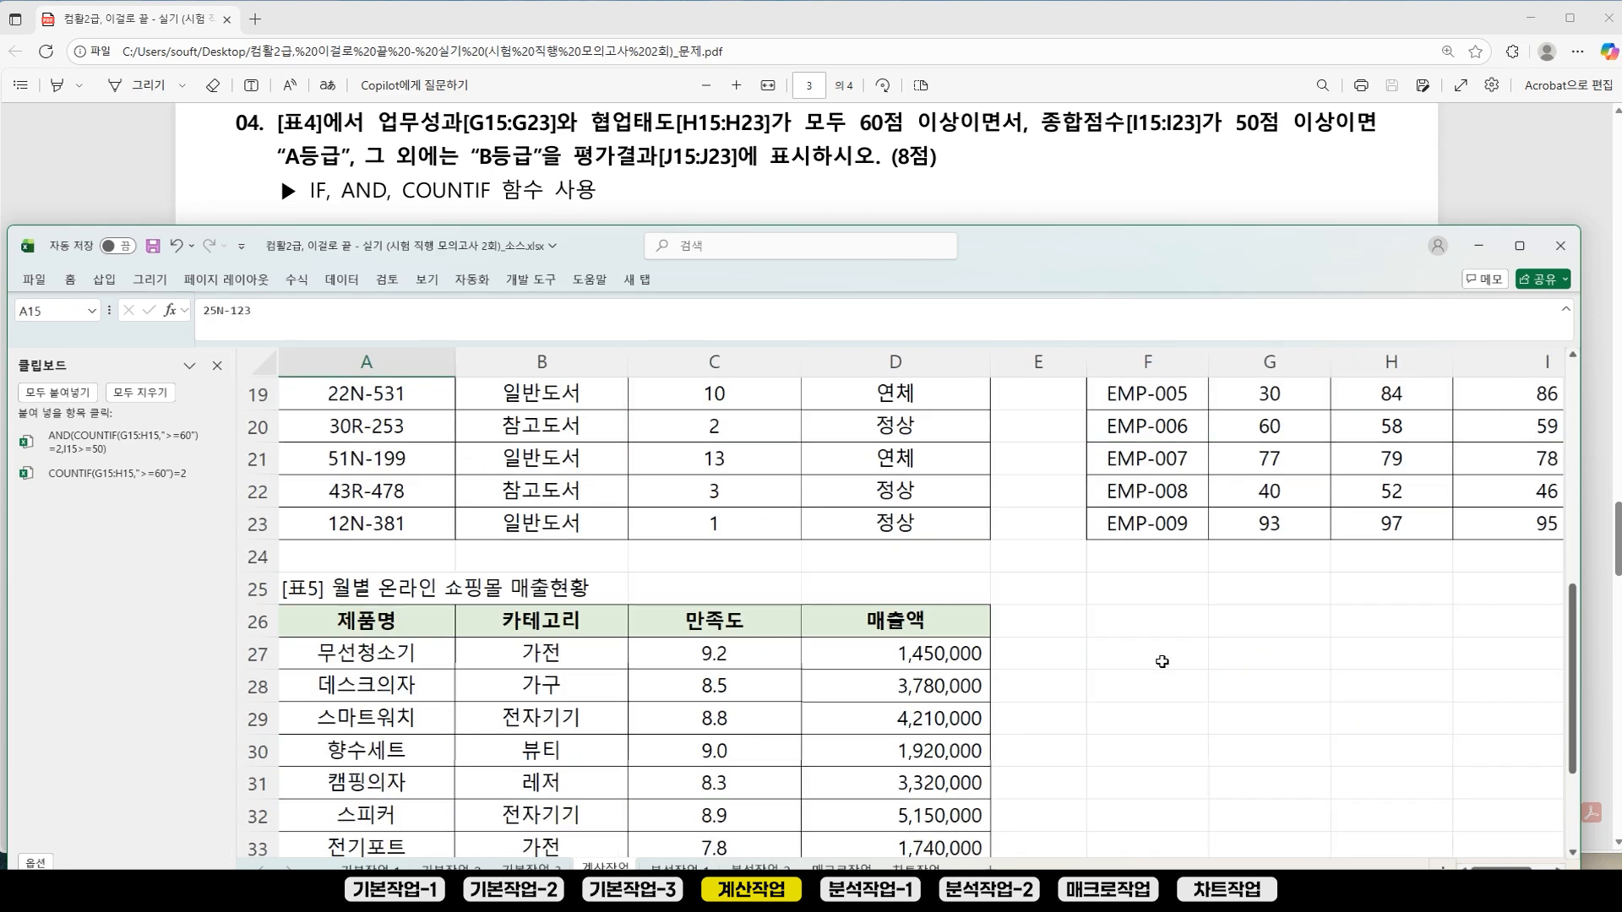
{"action": "left_click", "coordinate": [611, 172]}
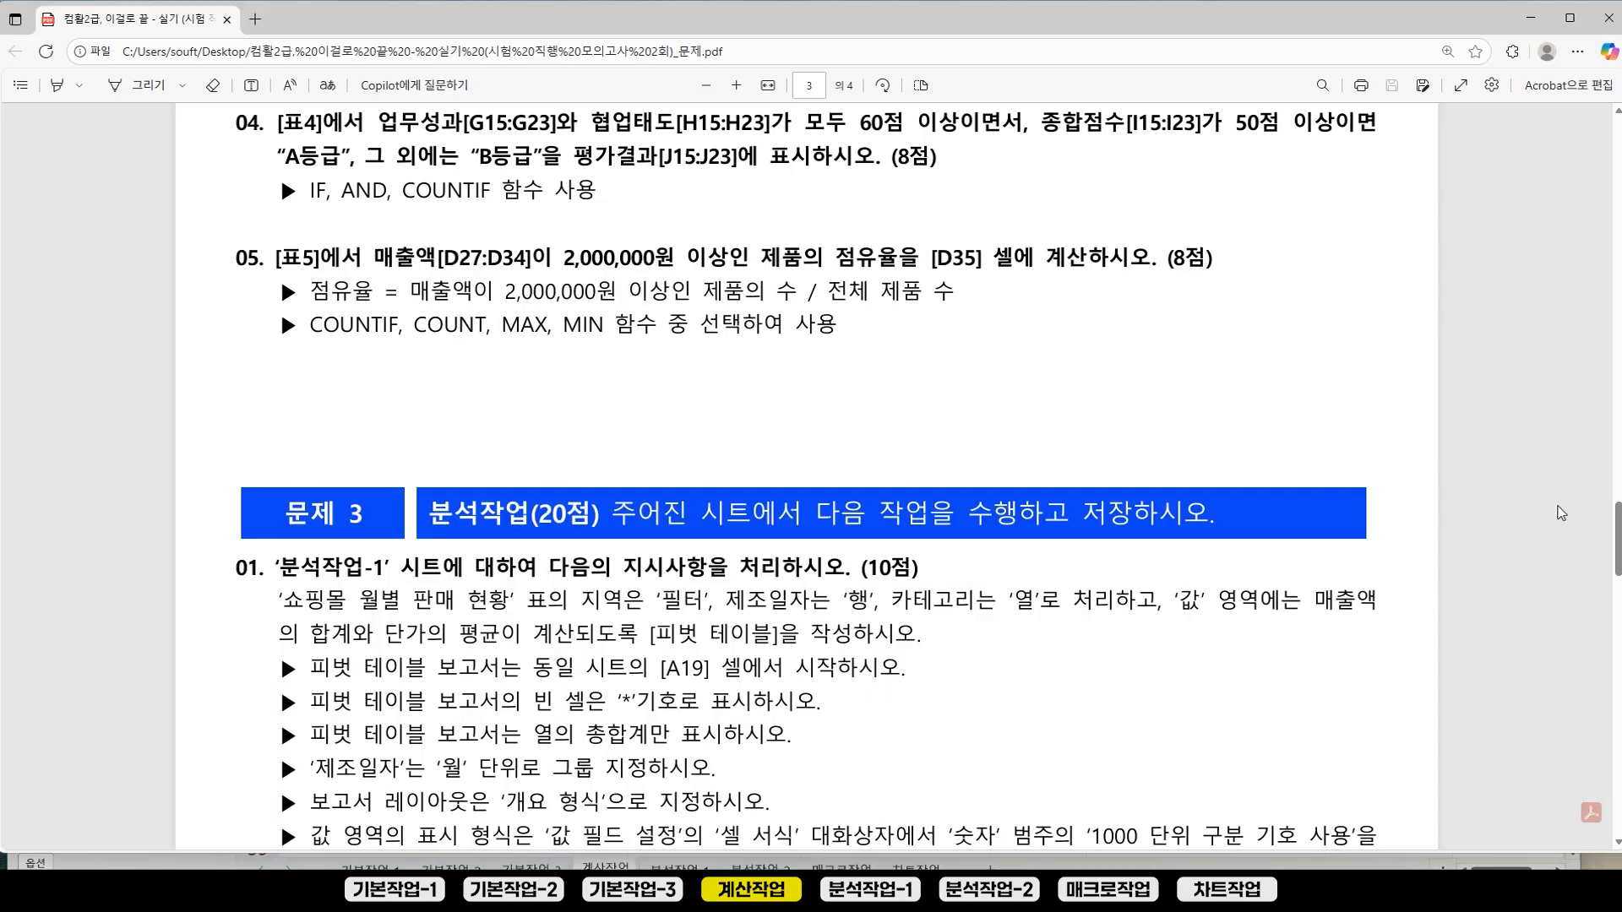
{"action": "left_click_drag", "start_coordinate": [1613, 508], "coordinate": [1620, 523]}
{"action": "left_click", "coordinate": [1618, 111]}
{"action": "left_click", "coordinate": [615, 889]}
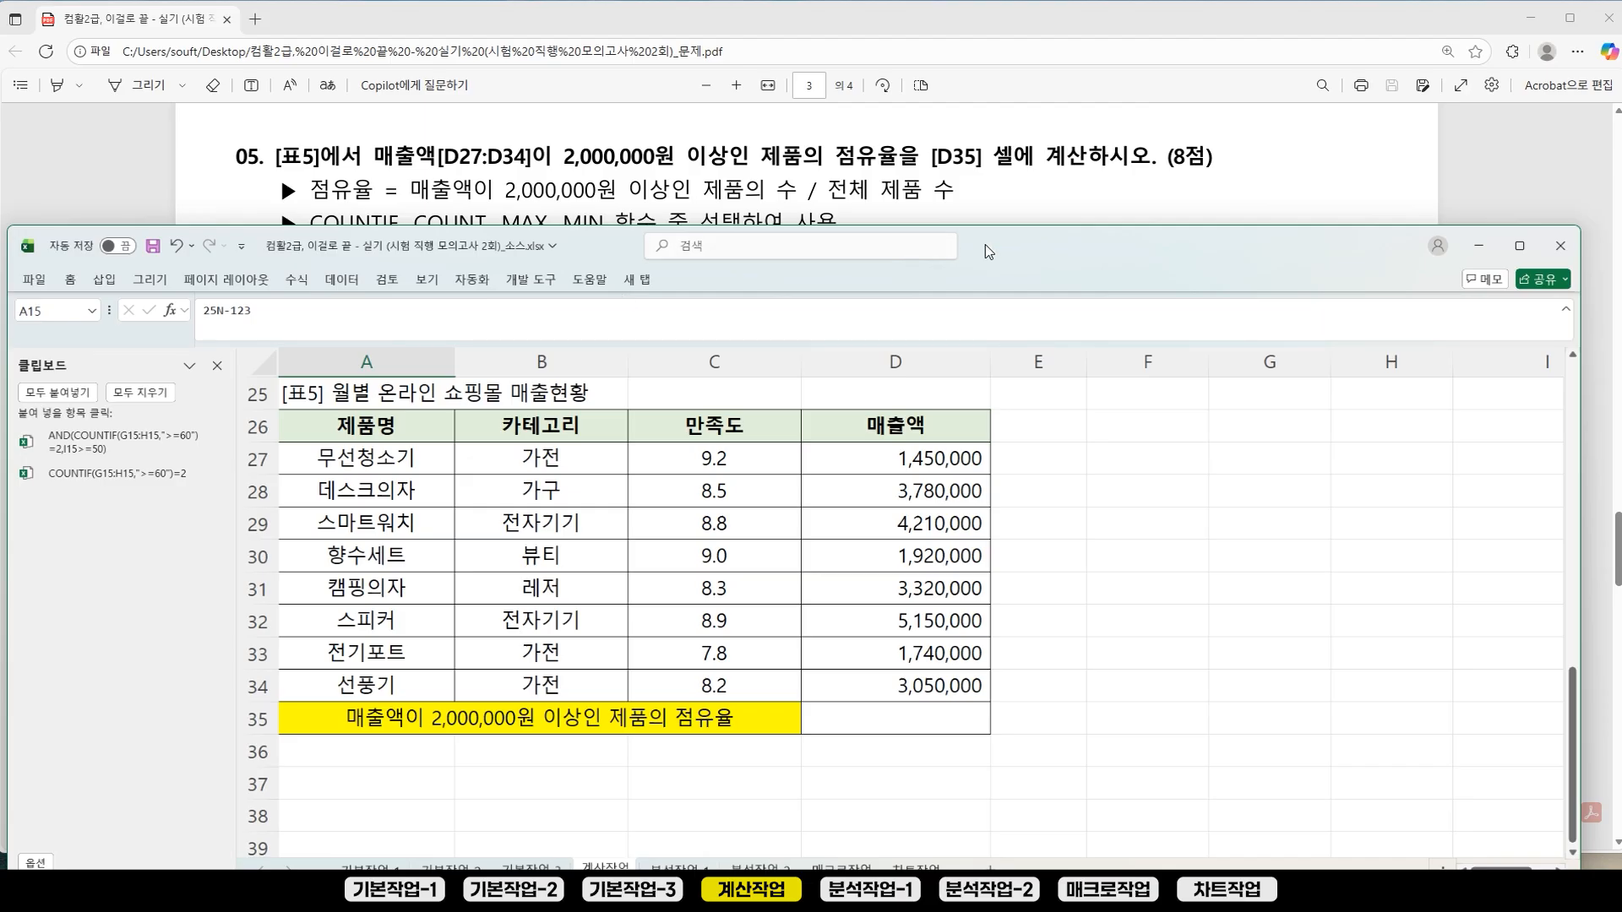
Step: Shrink the workbook window from above to uncover all of question 05 in the PDF, and clear all stored clipboard items
{"action": "left_click_drag", "start_coordinate": [991, 227], "coordinate": [997, 267]}
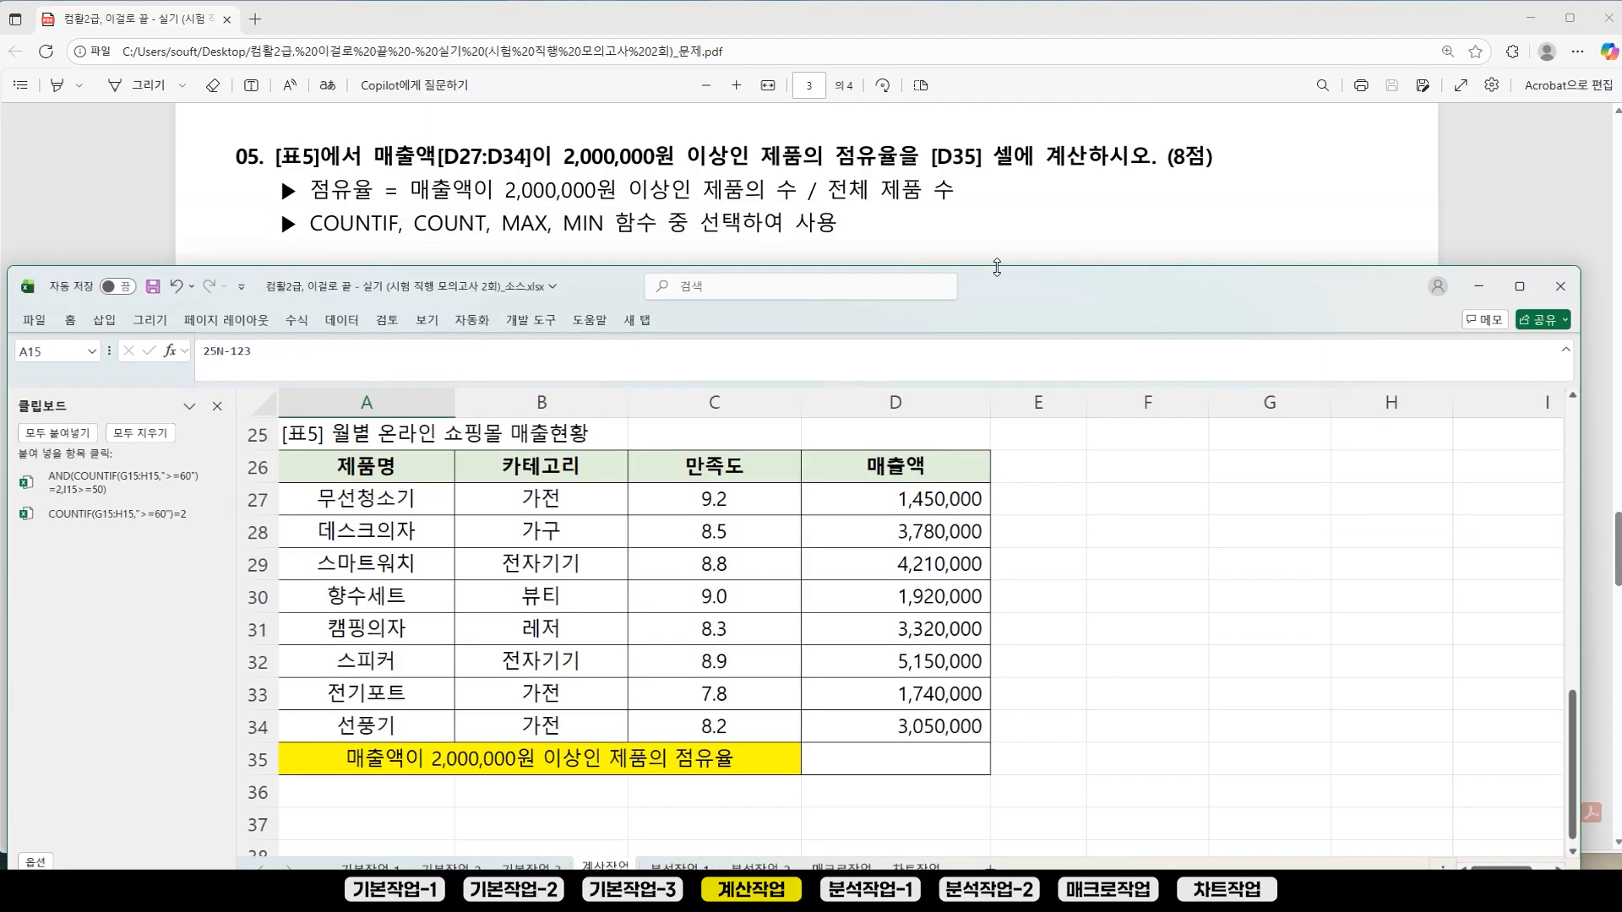
{"action": "left_click", "coordinate": [144, 435]}
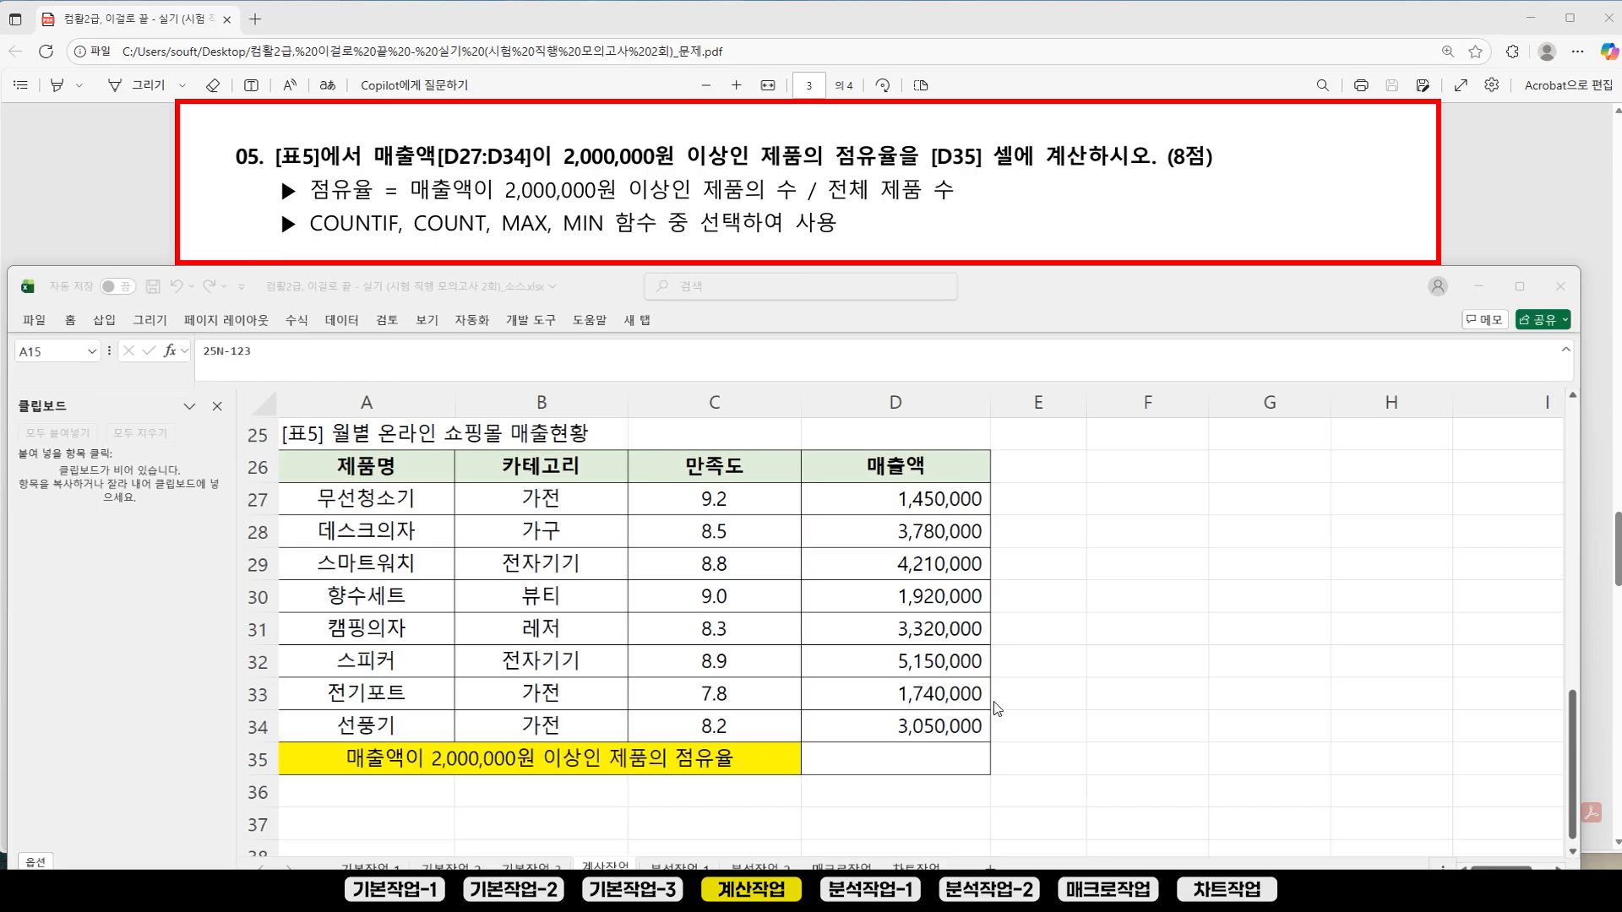
{"action": "left_click", "coordinate": [909, 759]}
{"action": "left_click", "coordinate": [910, 759]}
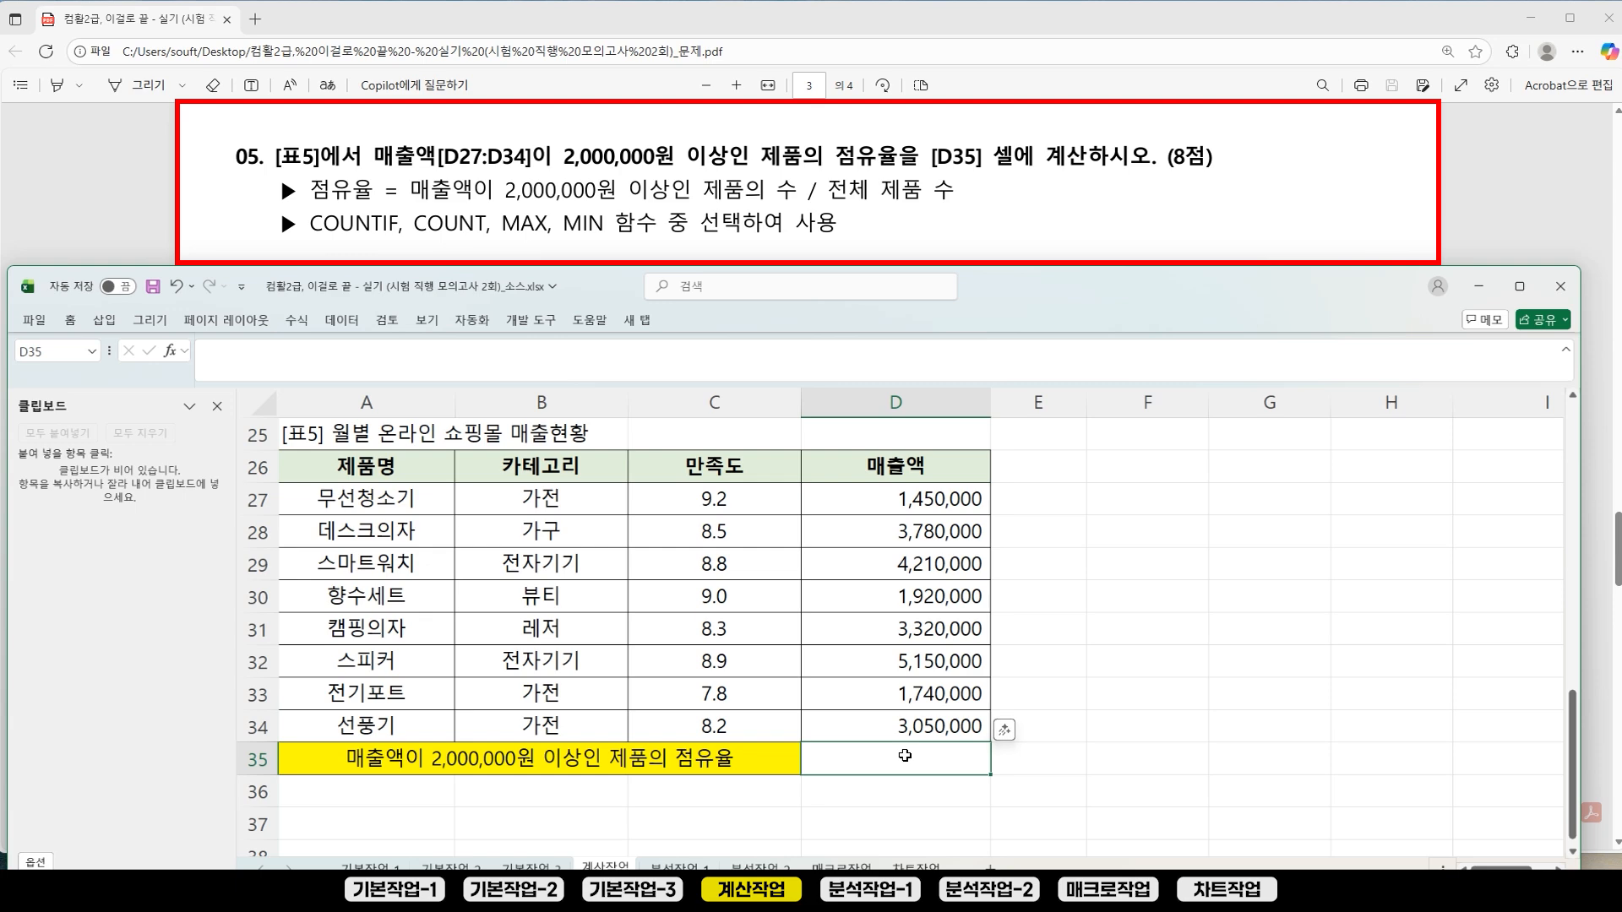
Step: Fill the D15 return-status formula in [표3] down through D23 and return to [표5]
{"action": "scroll", "coordinate": [937, 596], "scroll_direction": "up", "scroll_amount": 6}
{"action": "scroll", "coordinate": [937, 595], "scroll_direction": "down", "scroll_amount": 2}
{"action": "left_click", "coordinate": [943, 499]}
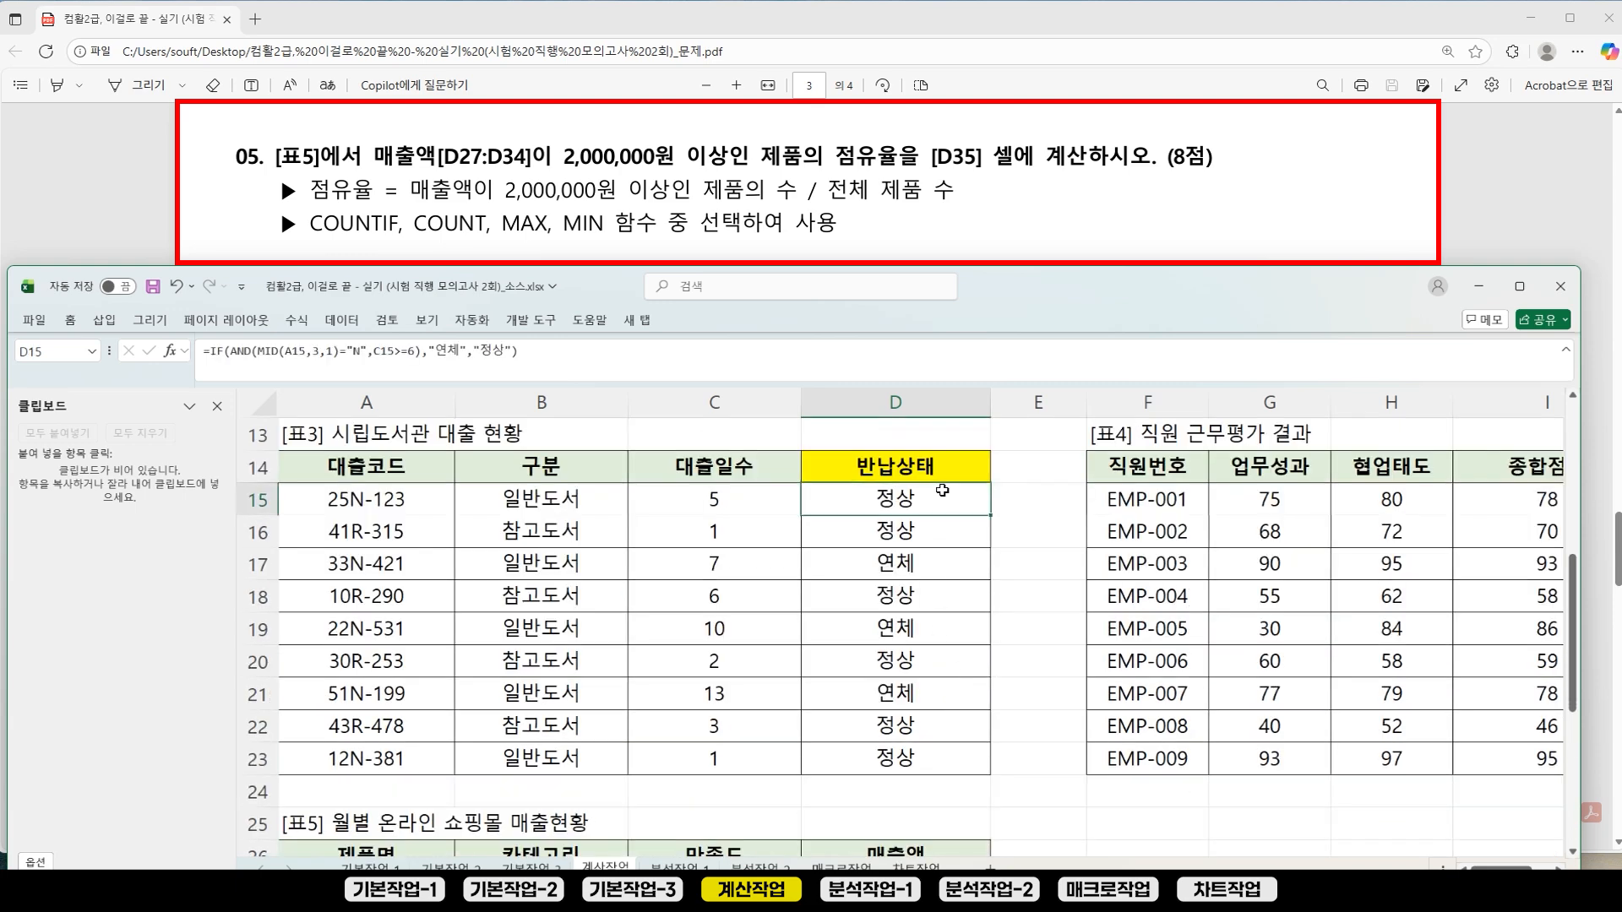
{"action": "left_click_drag", "start_coordinate": [991, 516], "coordinate": [1013, 766]}
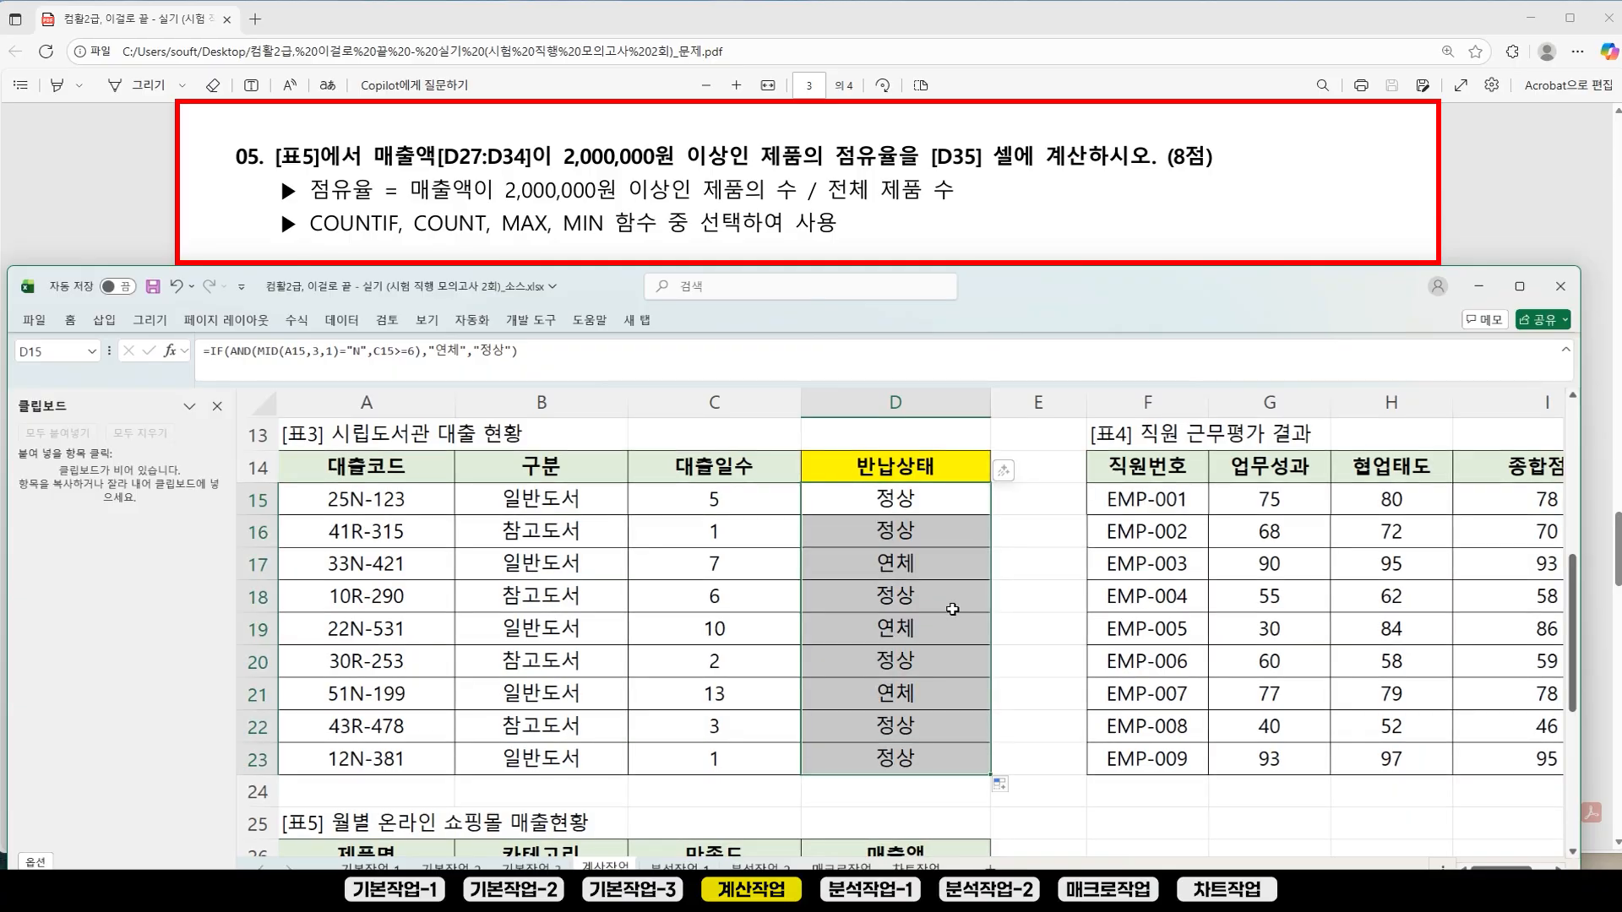
{"action": "scroll", "coordinate": [952, 609], "scroll_direction": "down", "scroll_amount": 4}
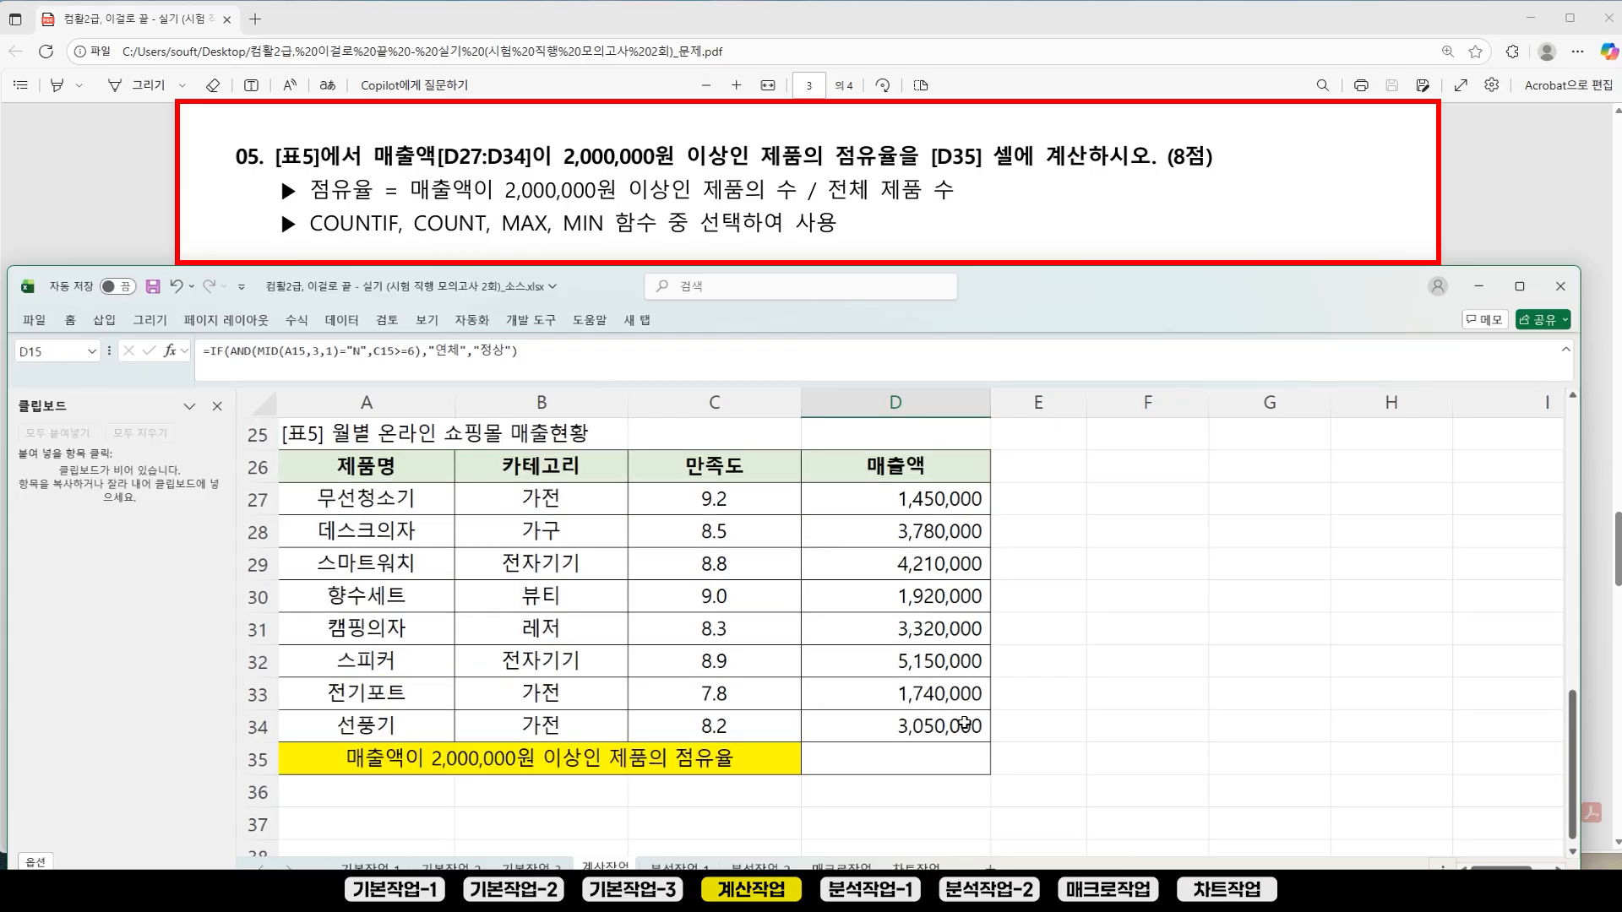
{"action": "left_click", "coordinate": [907, 755]}
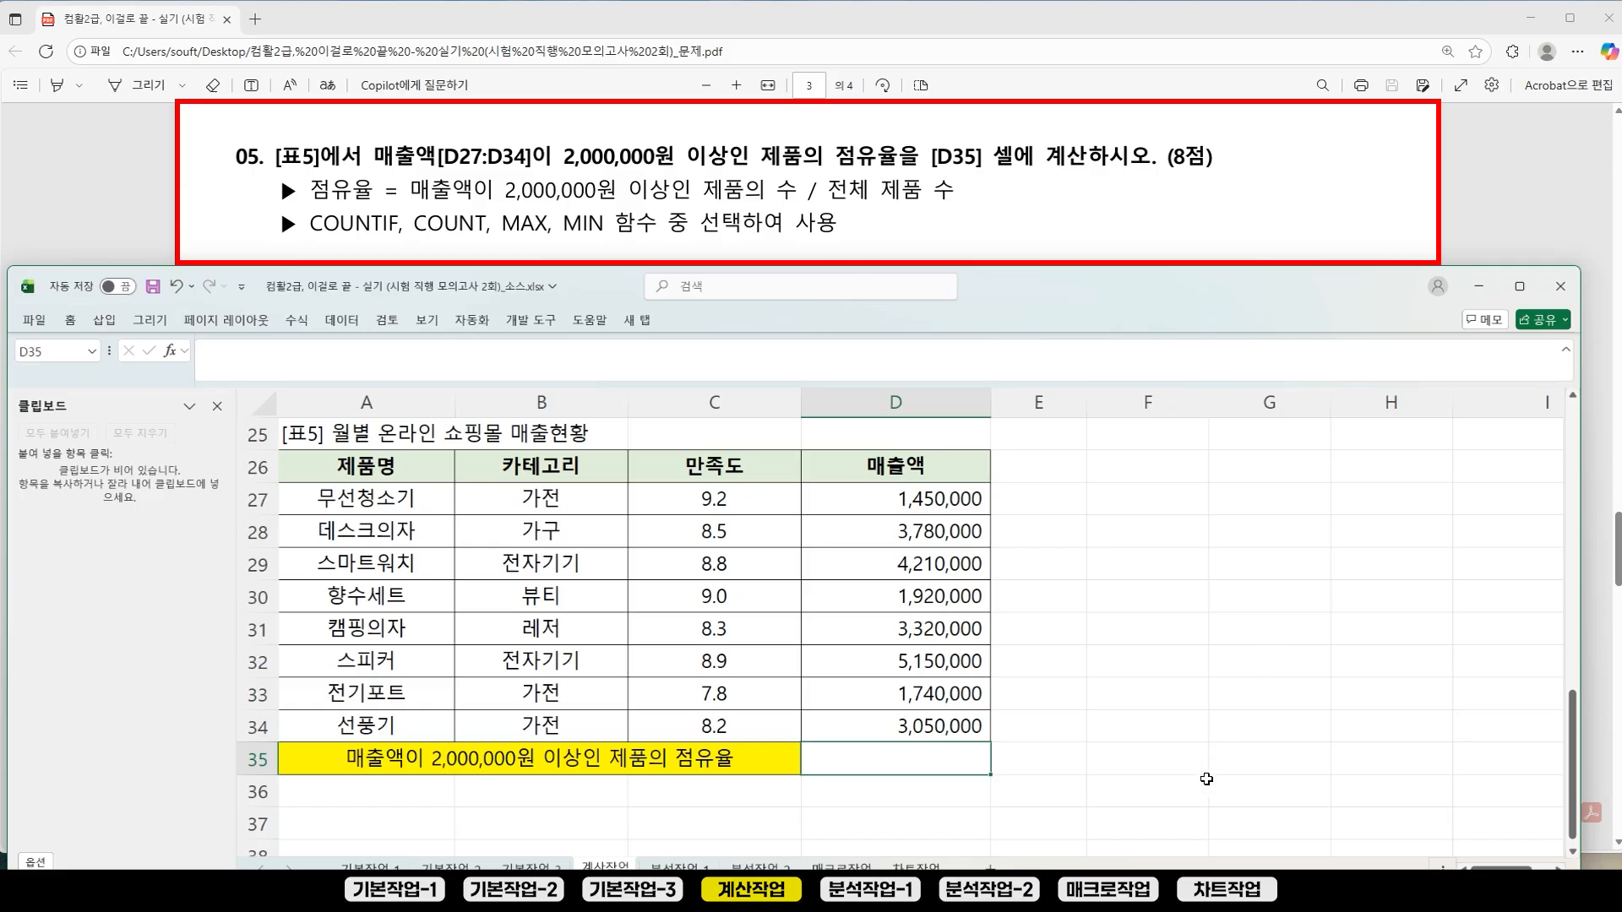
{"action": "left_click", "coordinate": [1139, 763]}
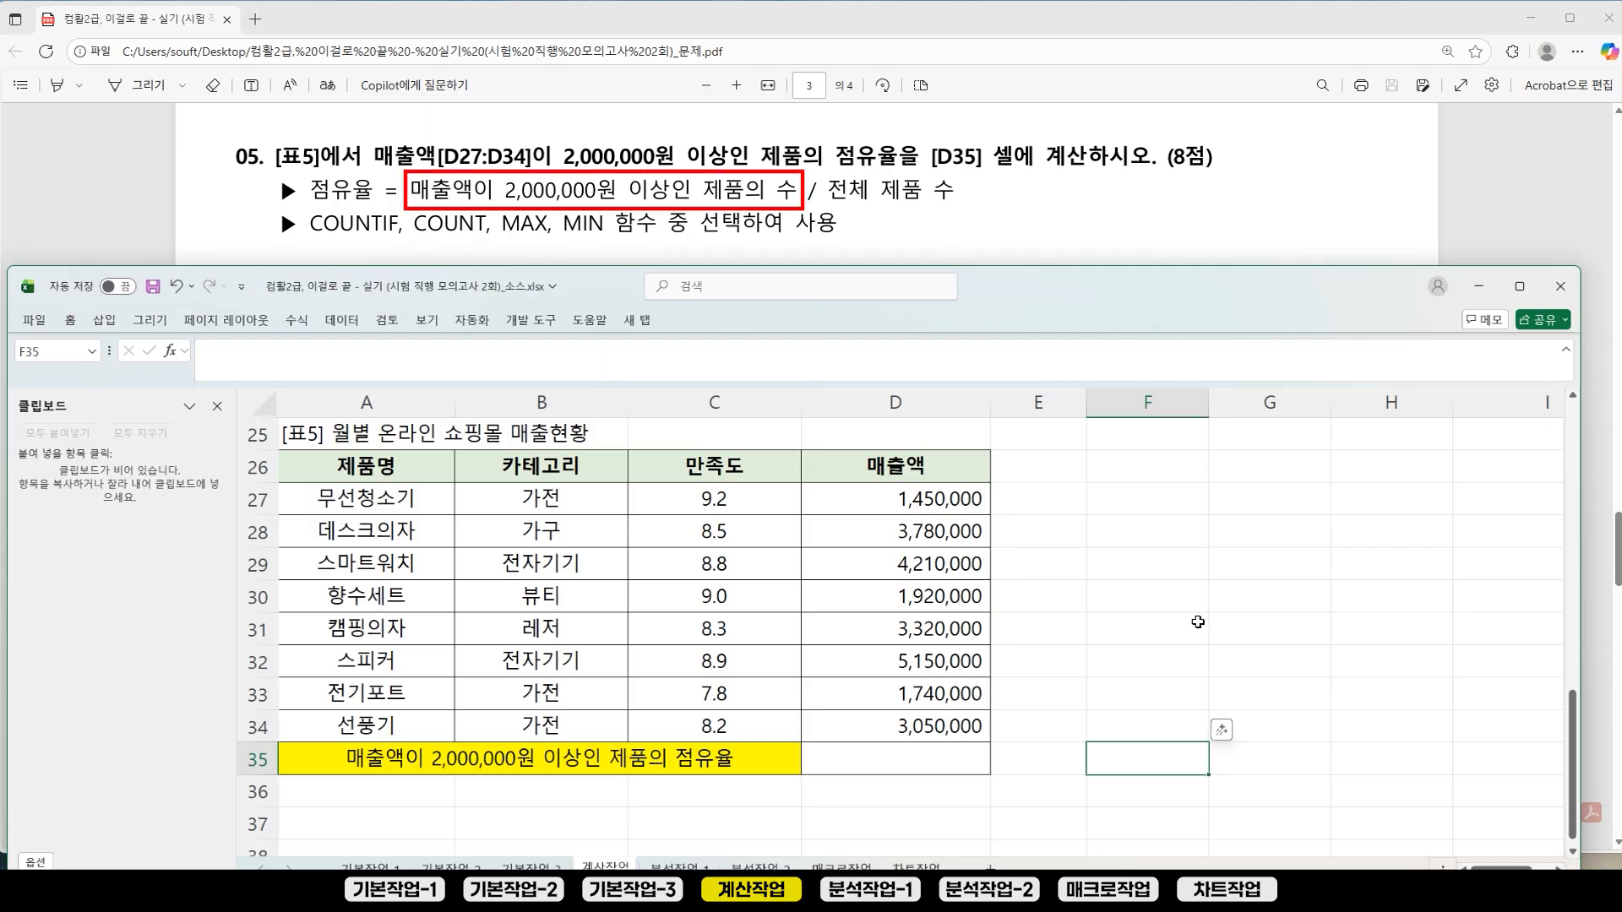
Step: Begin a COUNTIF formula in D35 with the sales amounts D27:D34 as its range
{"action": "left_click", "coordinate": [894, 773]}
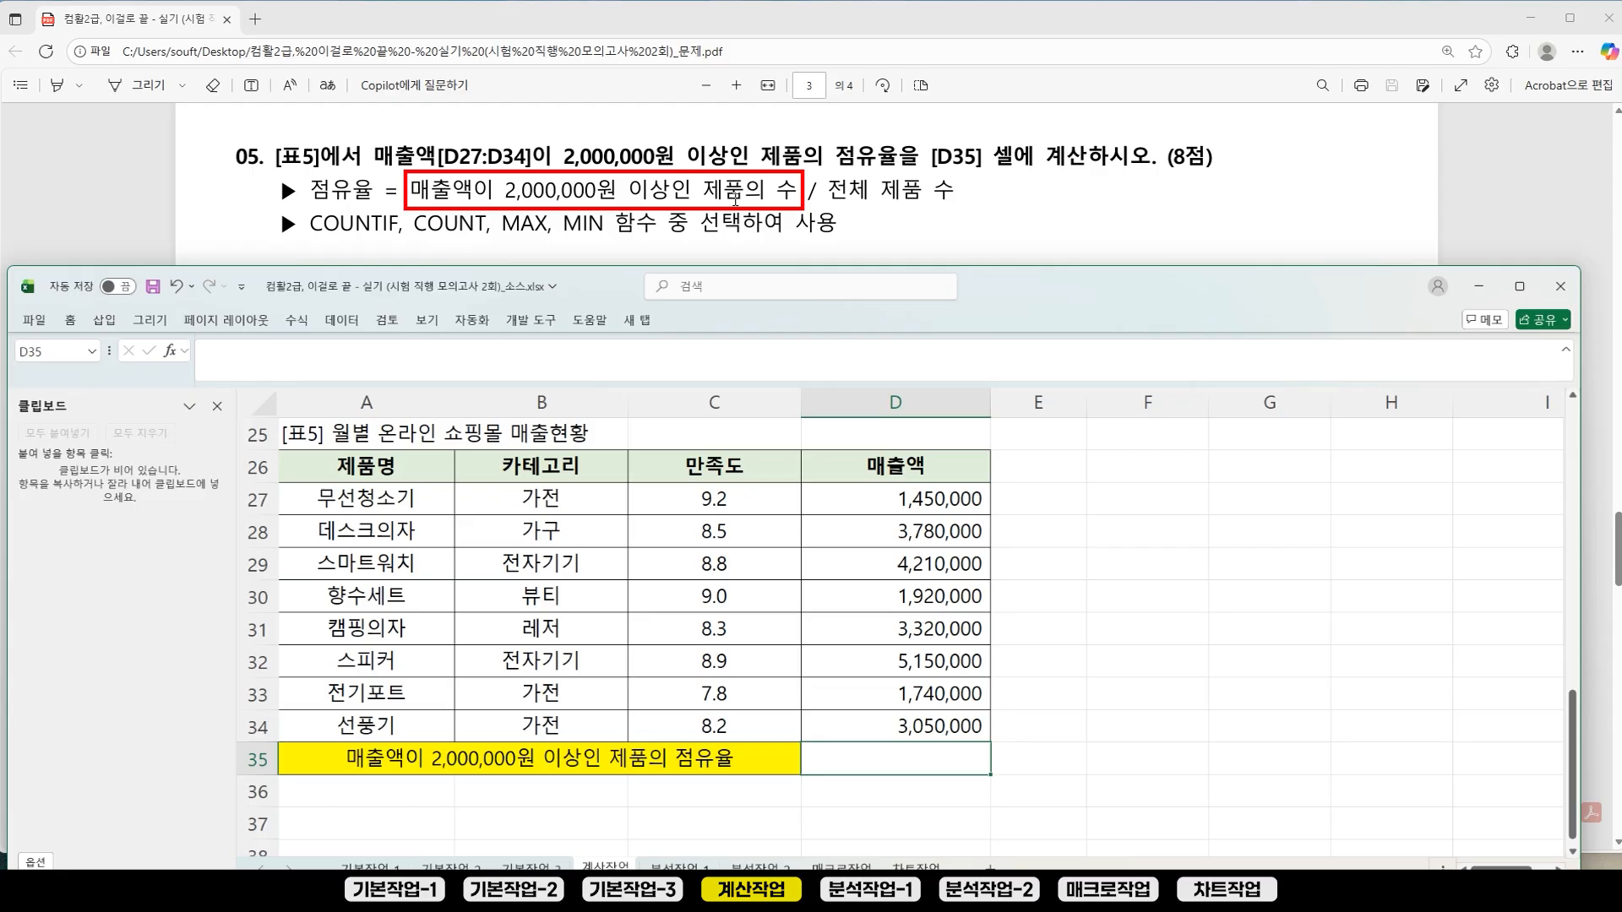
{"action": "type", "text": "="}
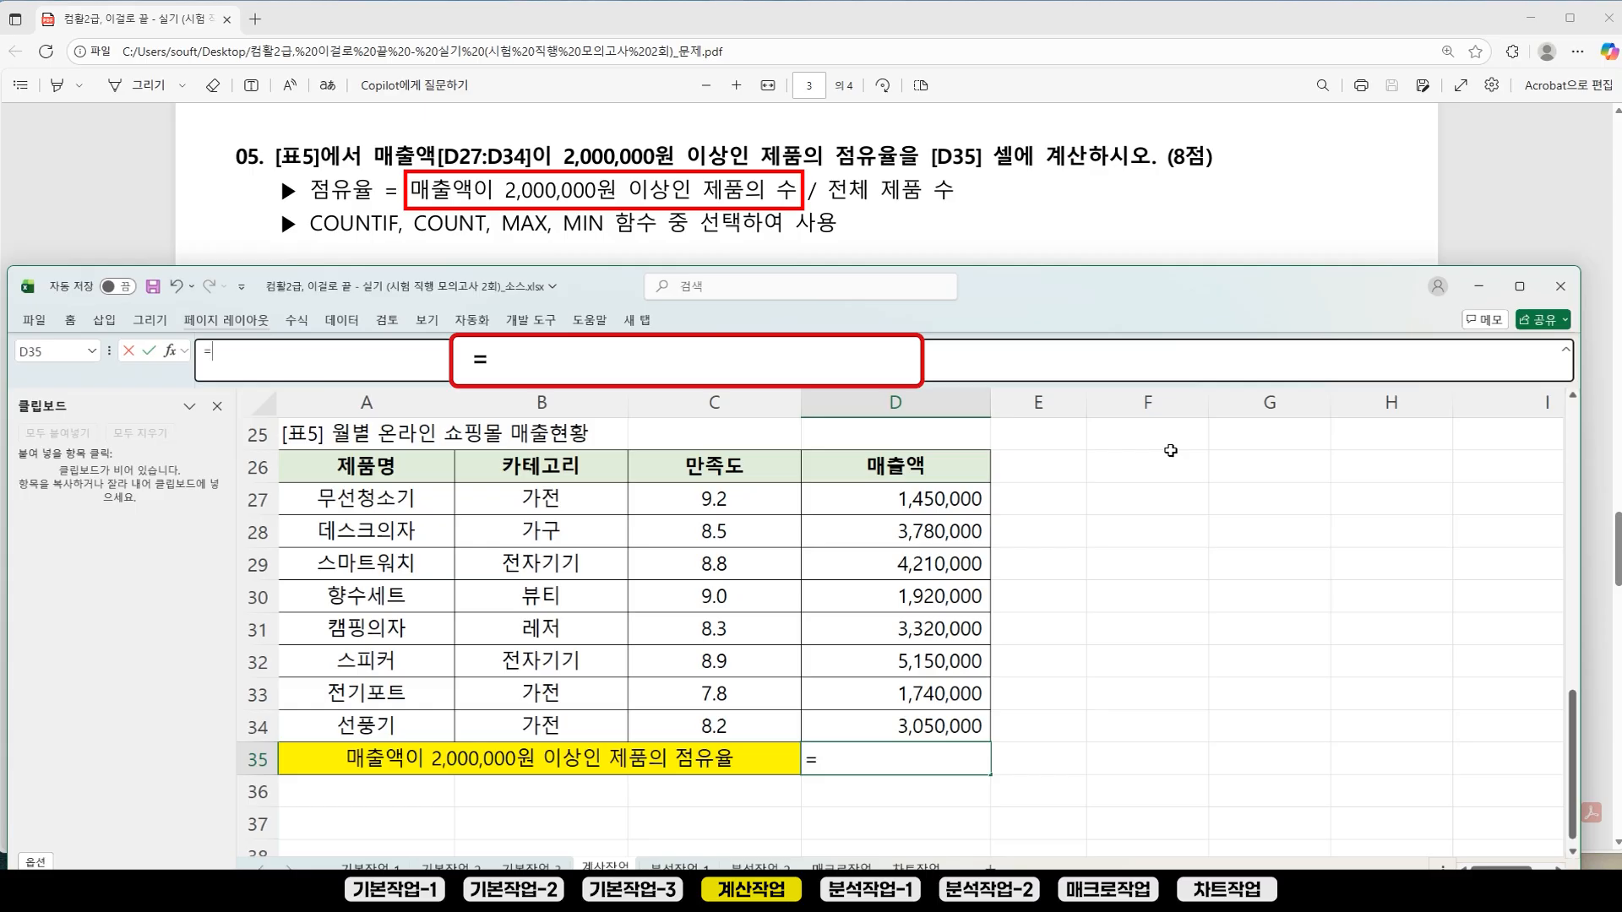
{"action": "type", "text": "CO"}
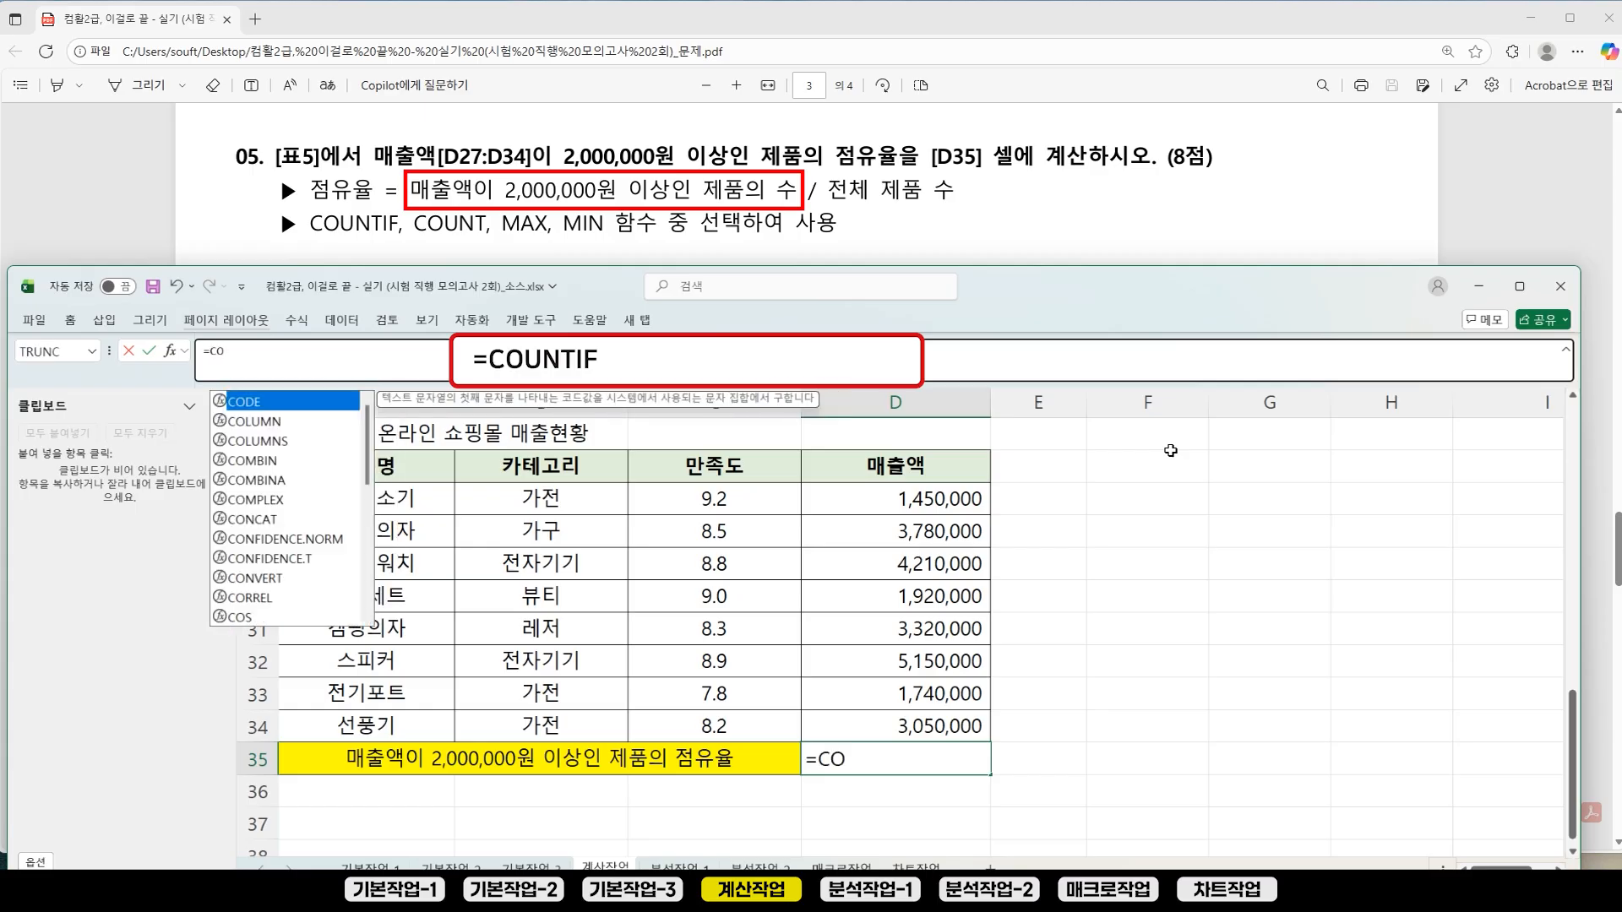
{"action": "type", "text": "UNTIF"}
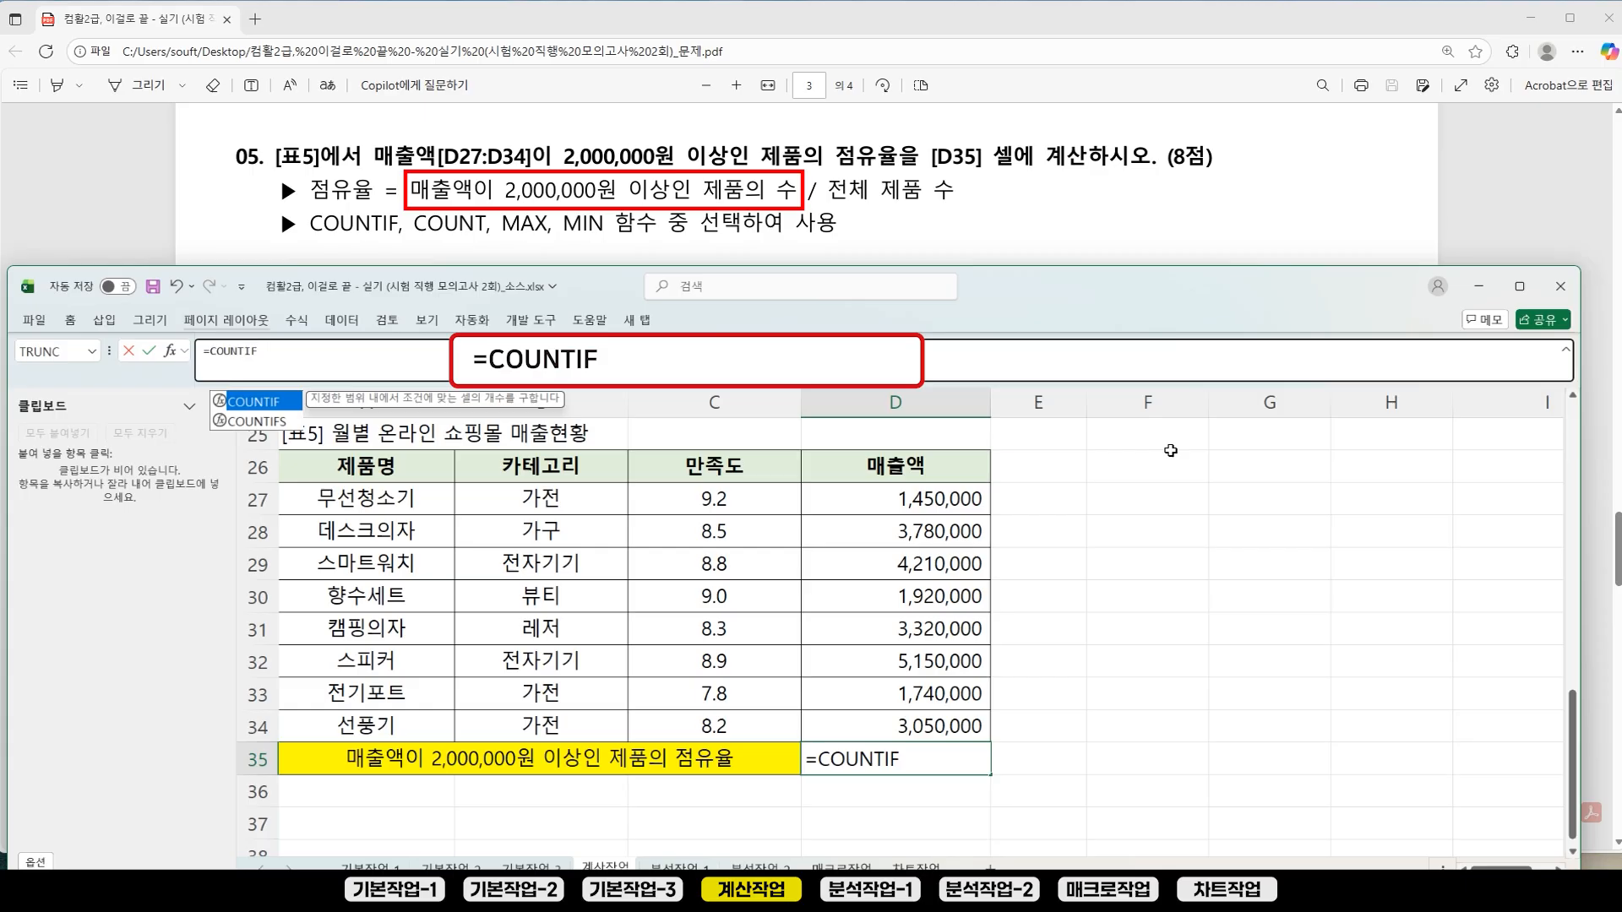
{"action": "type", "text": "("}
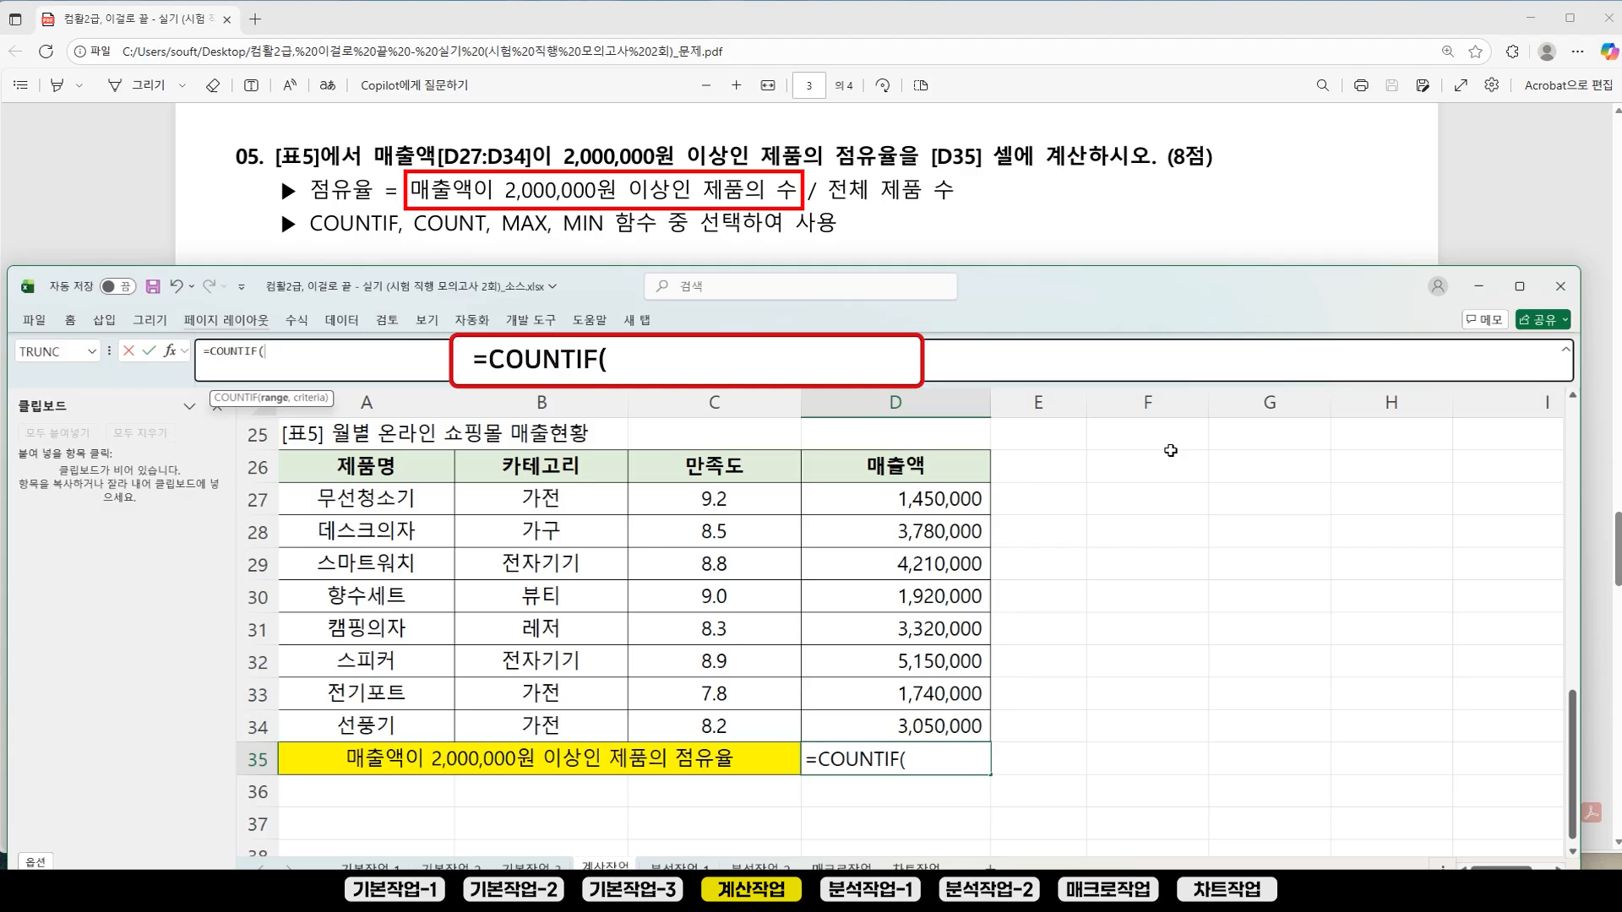
{"action": "left_click_drag", "start_coordinate": [940, 504], "coordinate": [935, 732]}
{"action": "left_click_drag", "start_coordinate": [898, 502], "coordinate": [895, 739]}
{"action": "left_click_drag", "start_coordinate": [890, 505], "coordinate": [871, 730]}
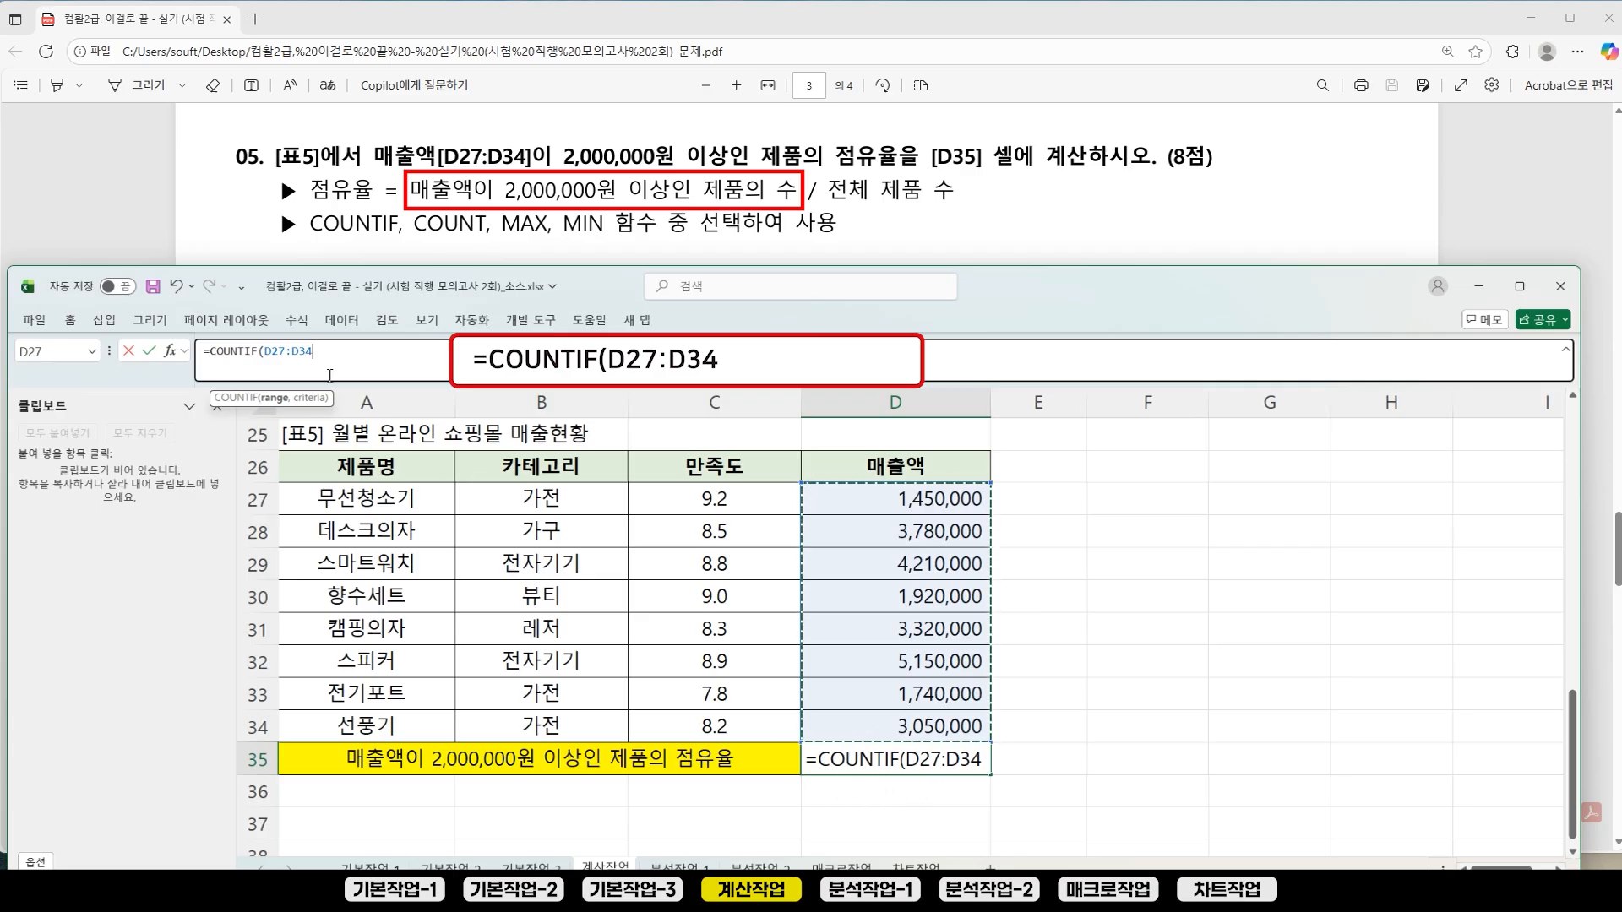
{"action": "left_click", "coordinate": [391, 361]}
{"action": "type", "text": ","}
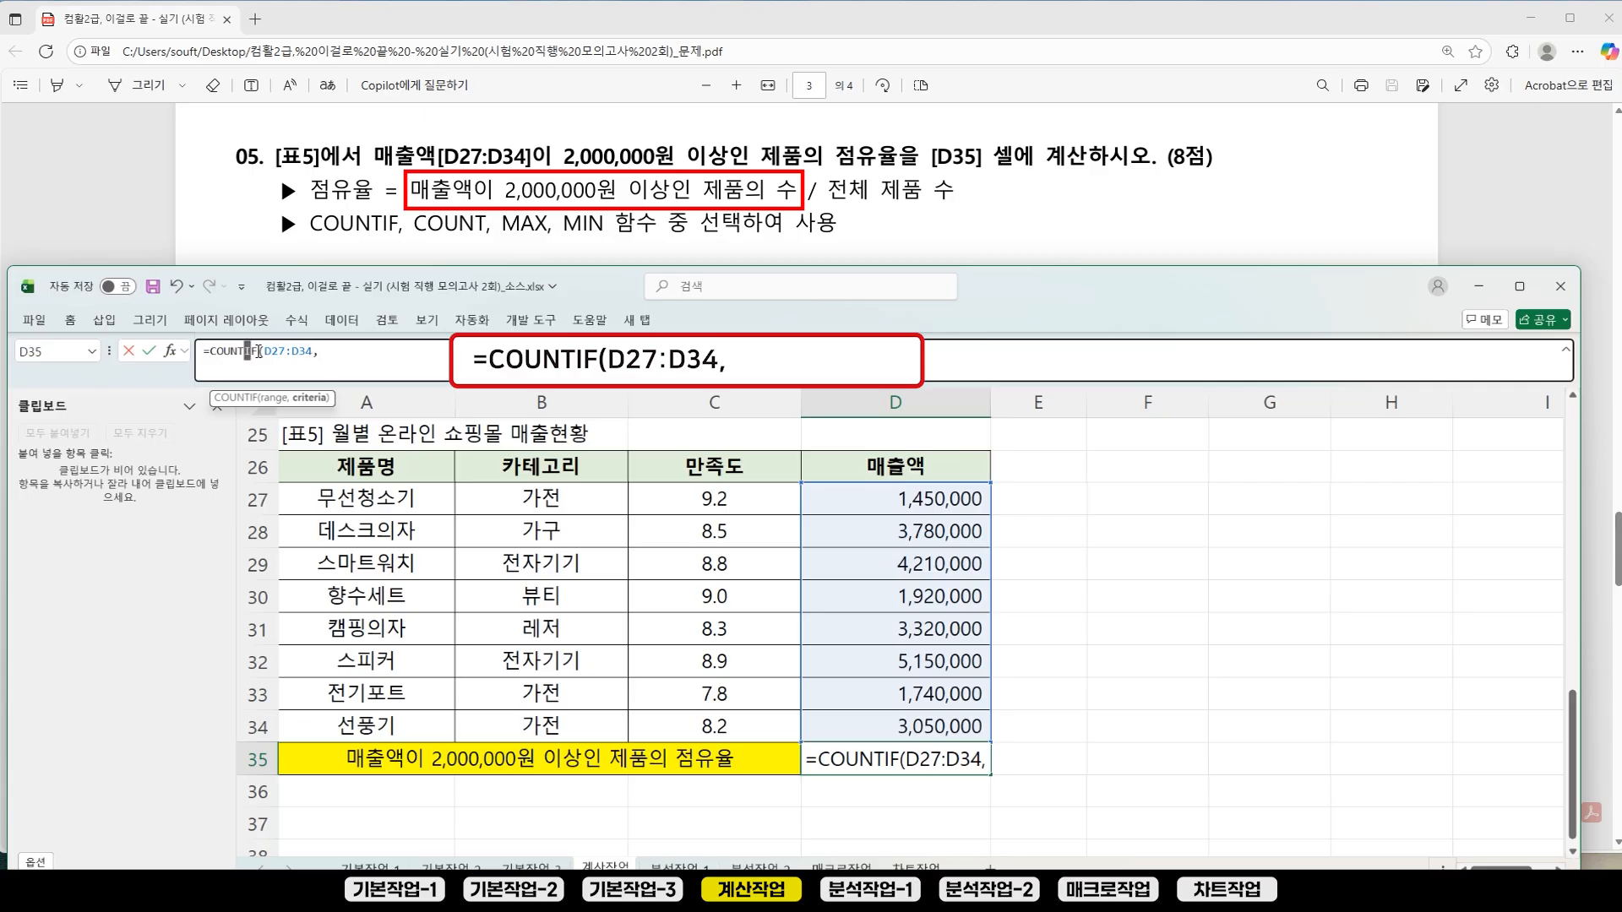
Step: Complete the COUNTIF formula in D35 with the criterion ">=2000000" and a closing parenthesis
{"action": "type", "text": "\""}
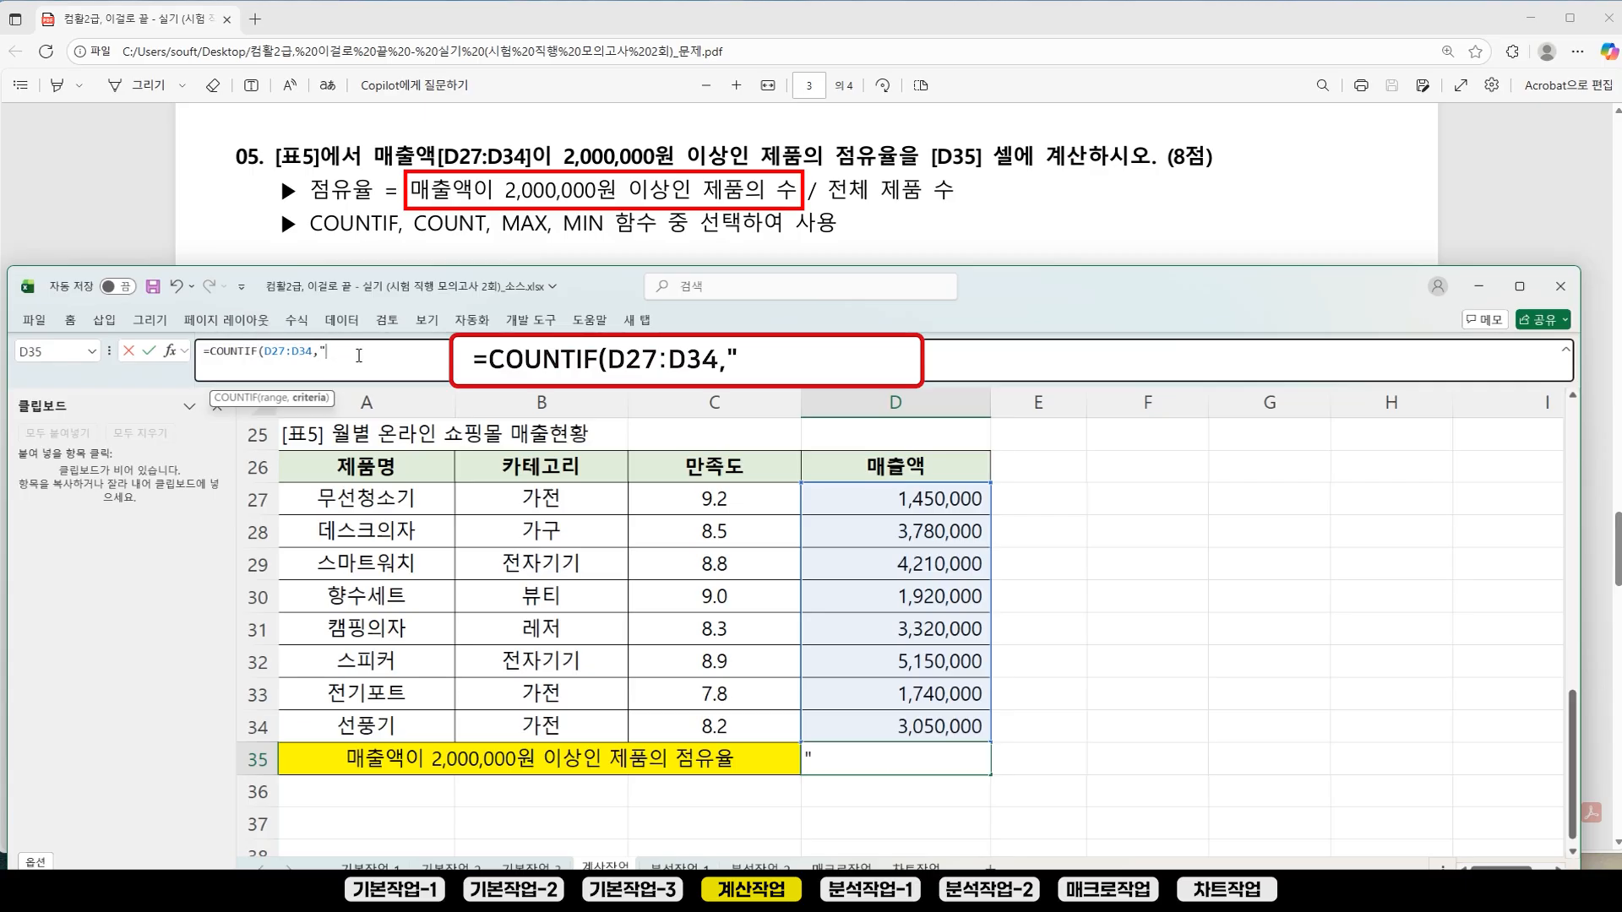
{"action": "type", "text": ">=2"}
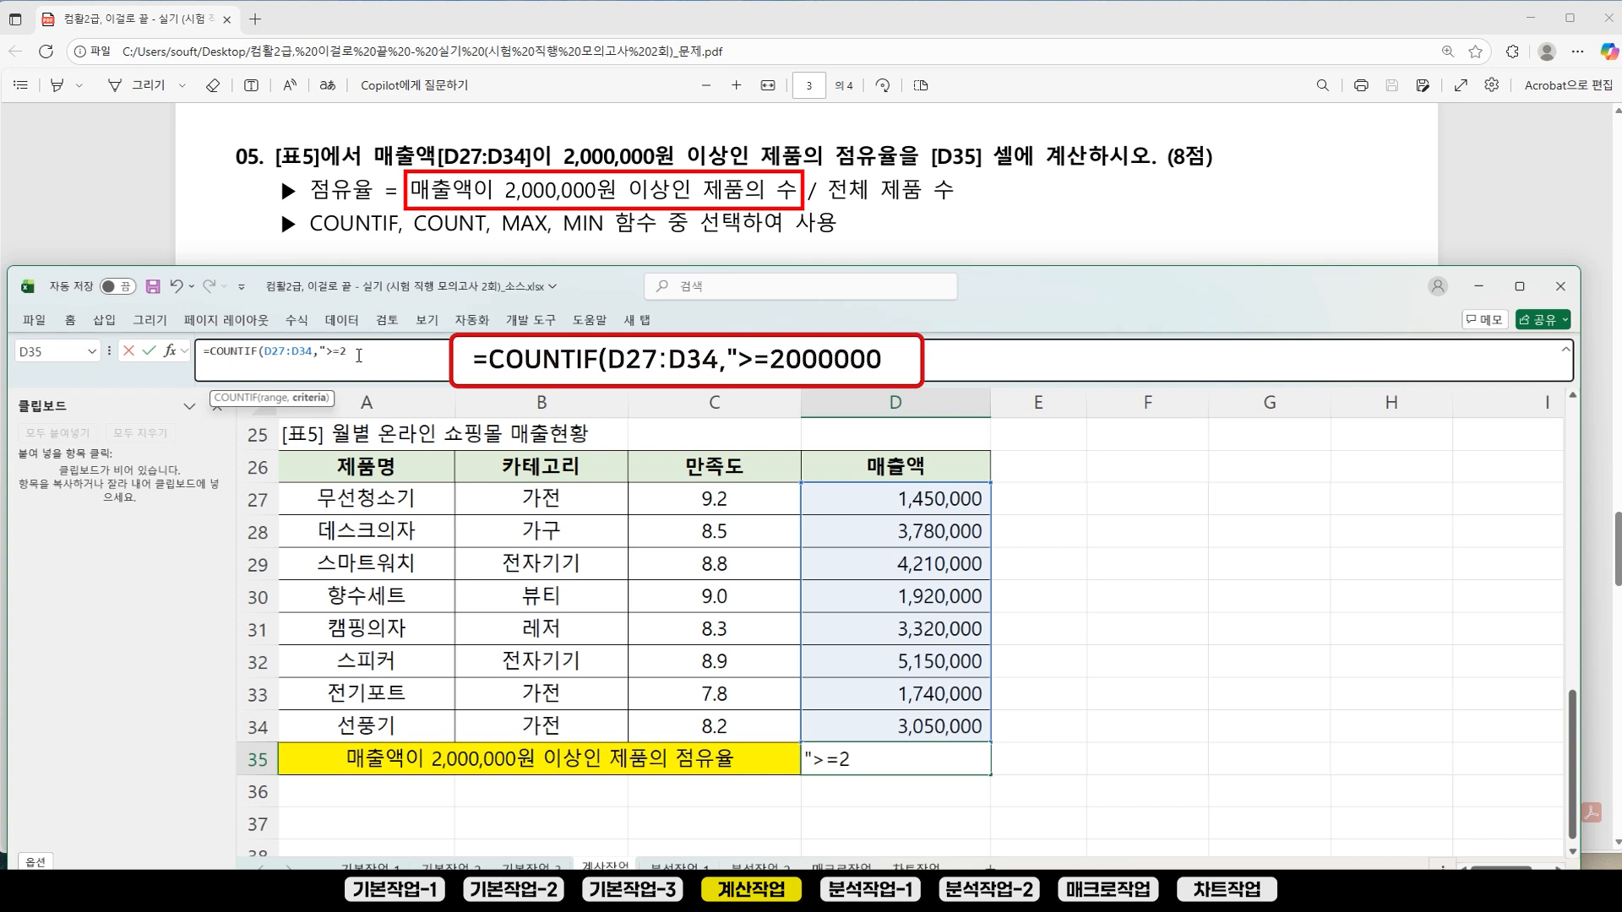
{"action": "type", "text": "000000\""}
{"action": "left_click_drag", "start_coordinate": [328, 356], "coordinate": [391, 353]}
{"action": "left_click", "coordinate": [389, 353]}
{"action": "type", "text": ")"}
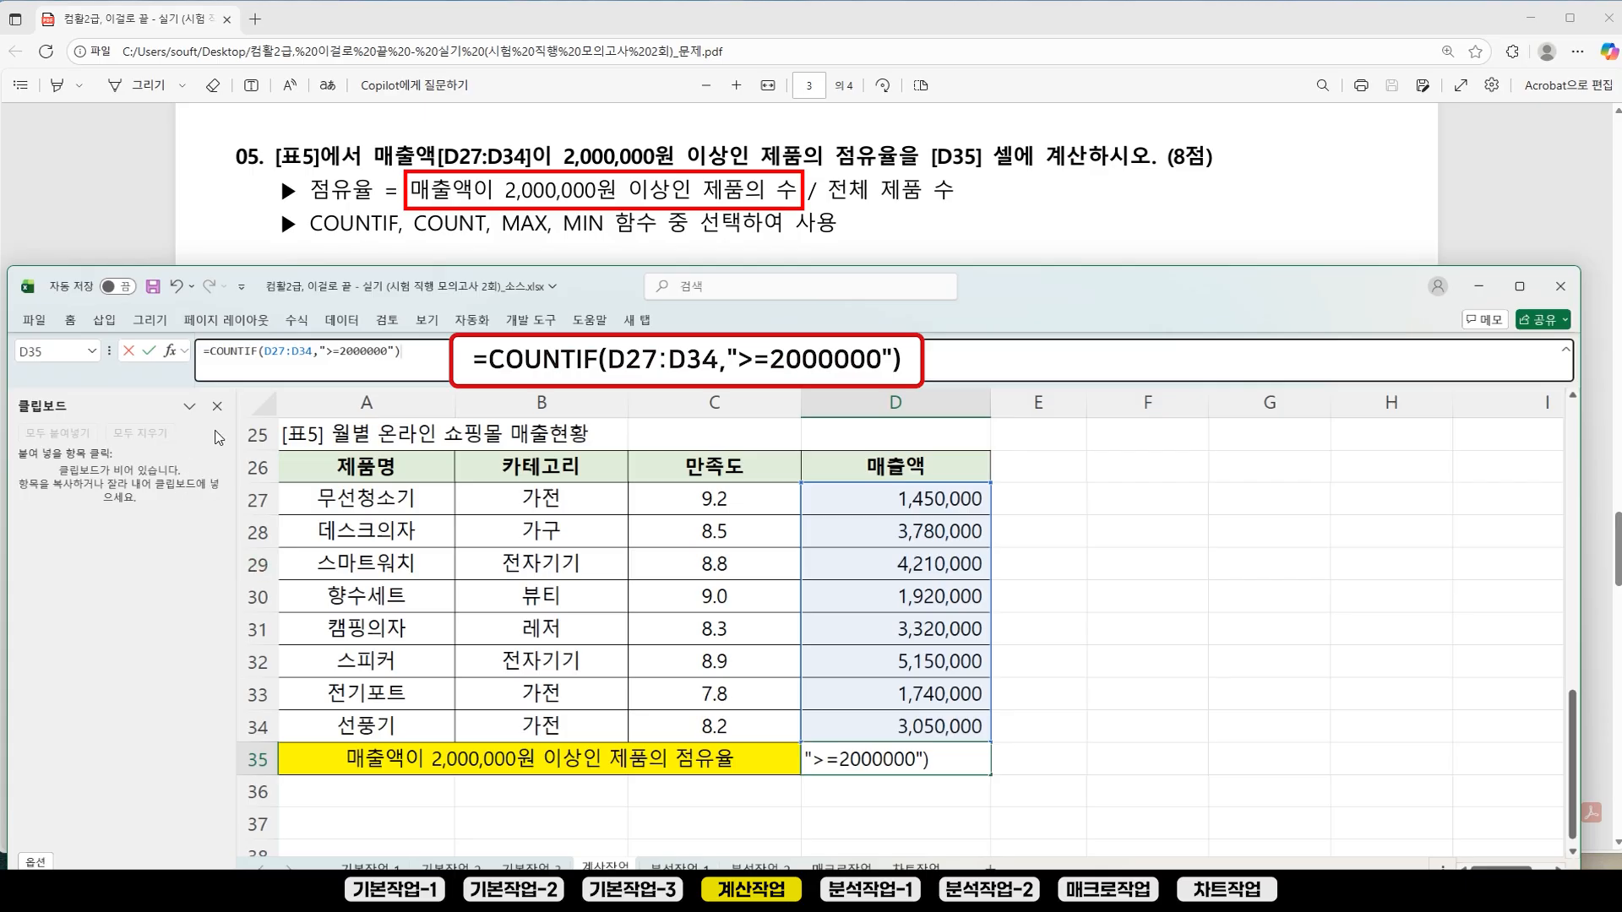
Step: Check the range and criteria arguments of the COUNTIF formula and commit it in D35
{"action": "left_click", "coordinate": [281, 353]}
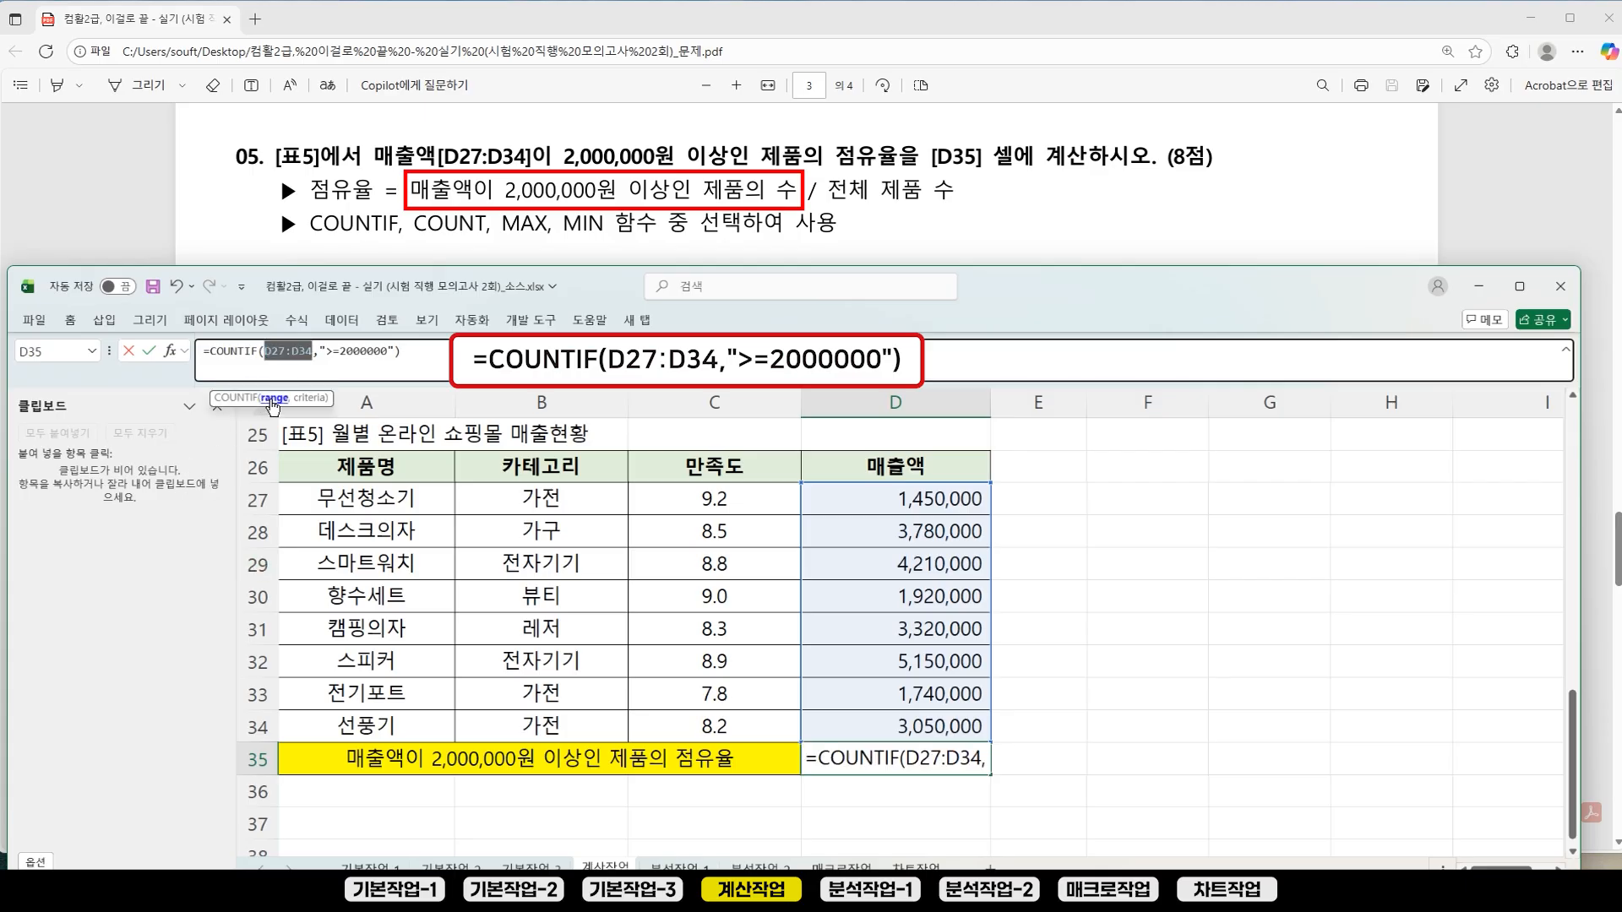
{"action": "left_click", "coordinate": [275, 399]}
{"action": "left_click", "coordinate": [306, 399]}
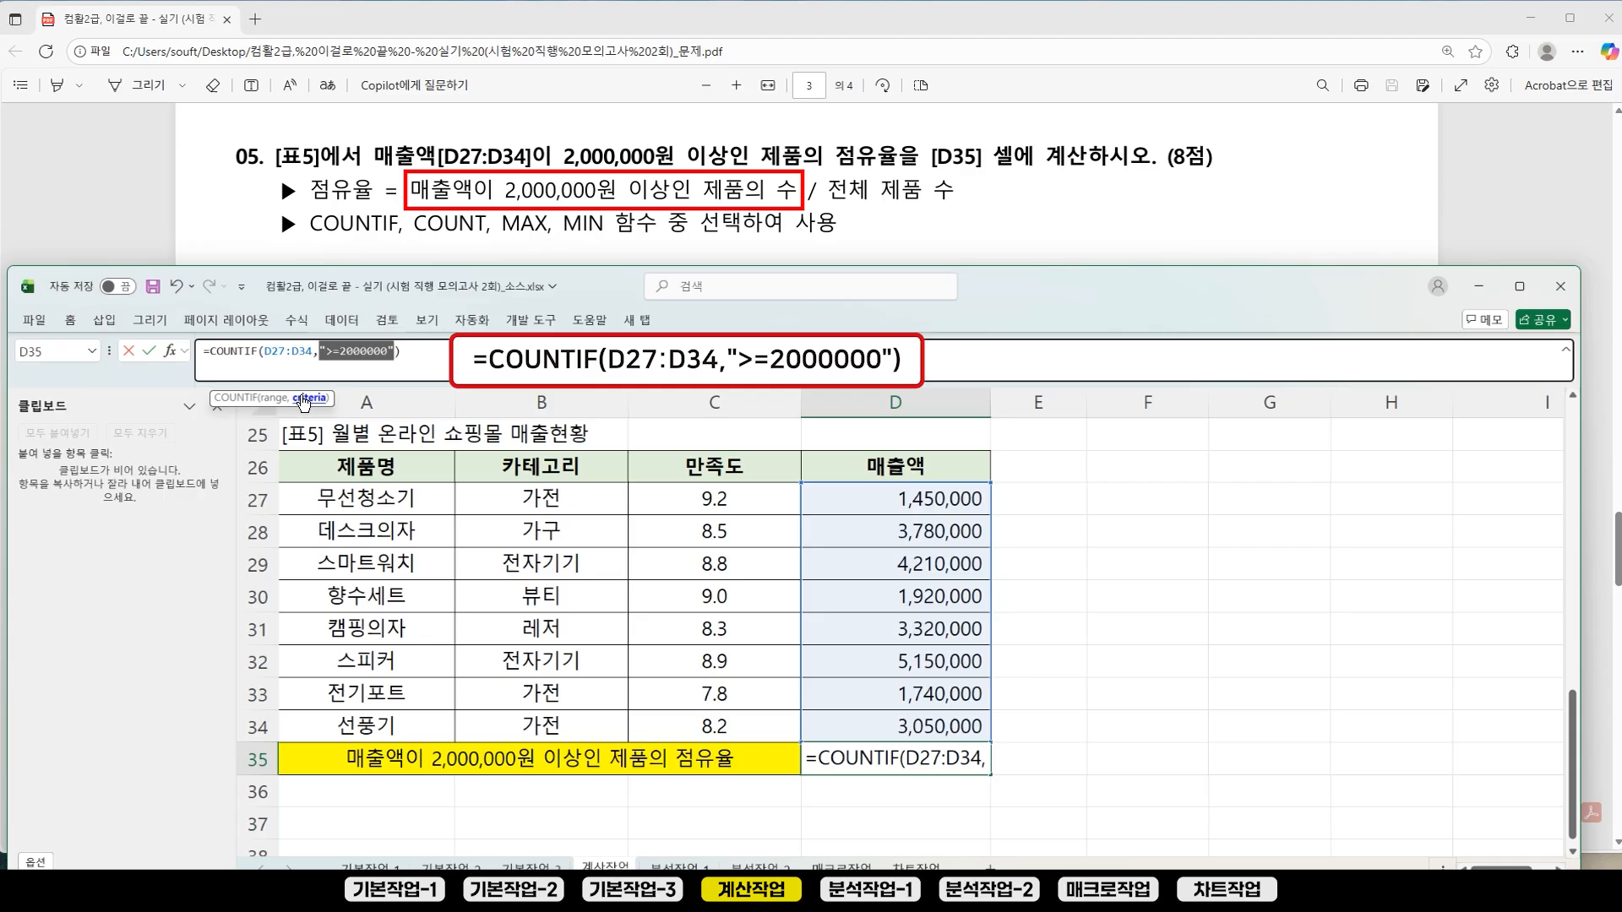
{"action": "key", "text": "Return"}
{"action": "left_click", "coordinate": [881, 764]}
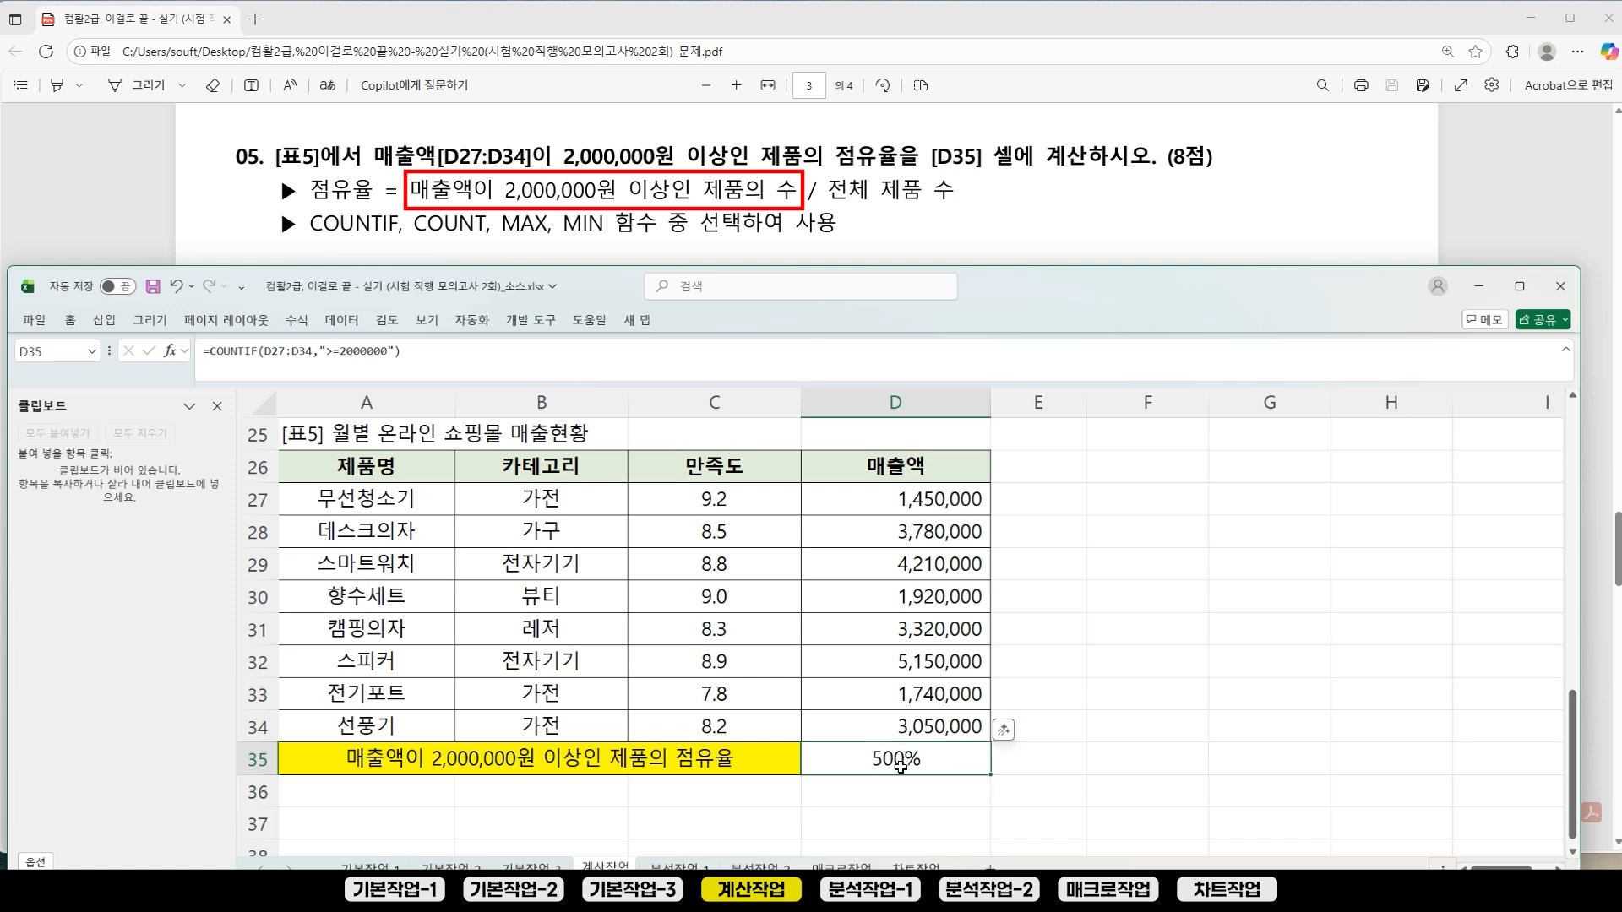
Step: Show D35 in the 숫자 number format with 0 decimal places, and restore its percentage format
{"action": "right_click", "coordinate": [901, 767]}
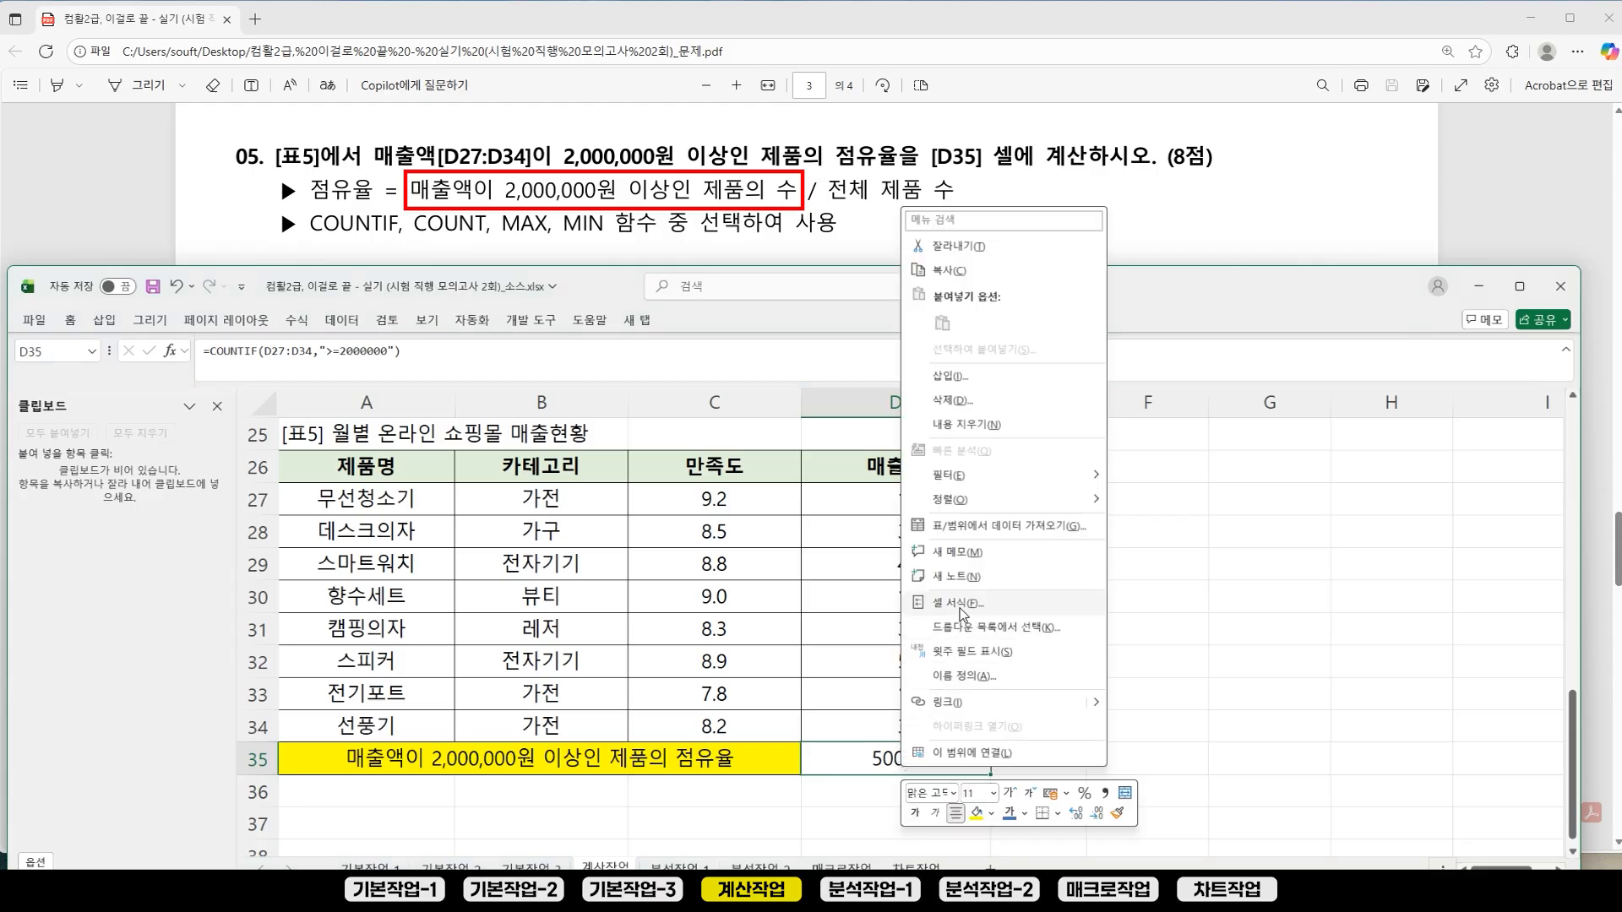
{"action": "left_click", "coordinate": [960, 604]}
{"action": "left_click_drag", "start_coordinate": [869, 272], "coordinate": [1180, 254]}
{"action": "left_click", "coordinate": [1090, 349]}
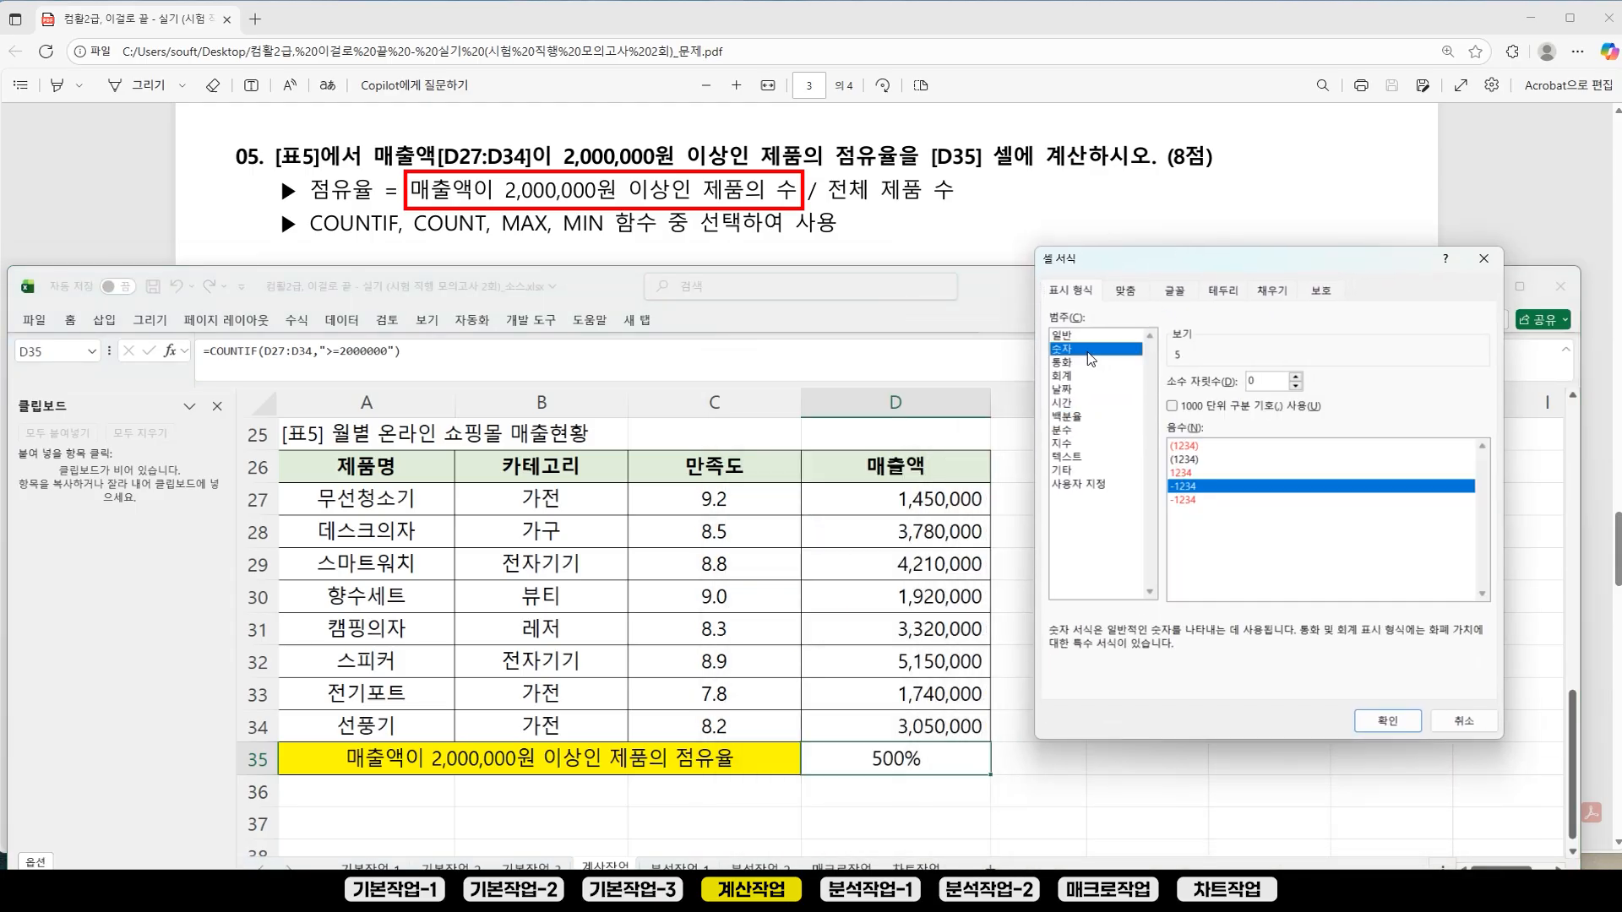
{"action": "left_click", "coordinate": [1384, 720]}
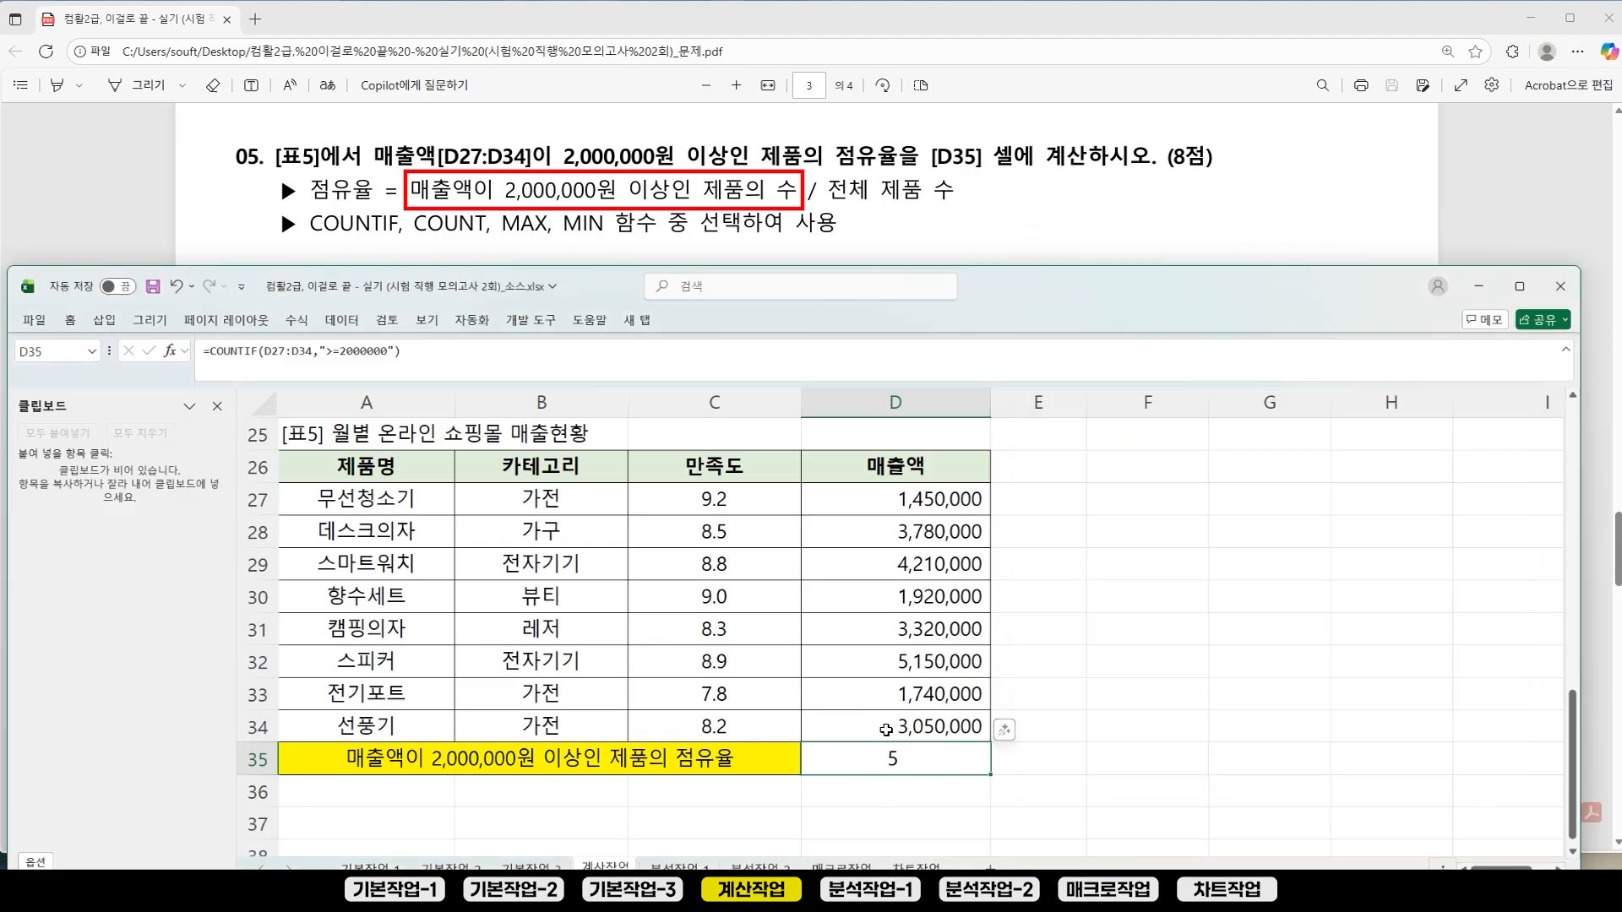
{"action": "left_click_drag", "start_coordinate": [887, 507], "coordinate": [892, 727]}
{"action": "left_click", "coordinate": [940, 765]}
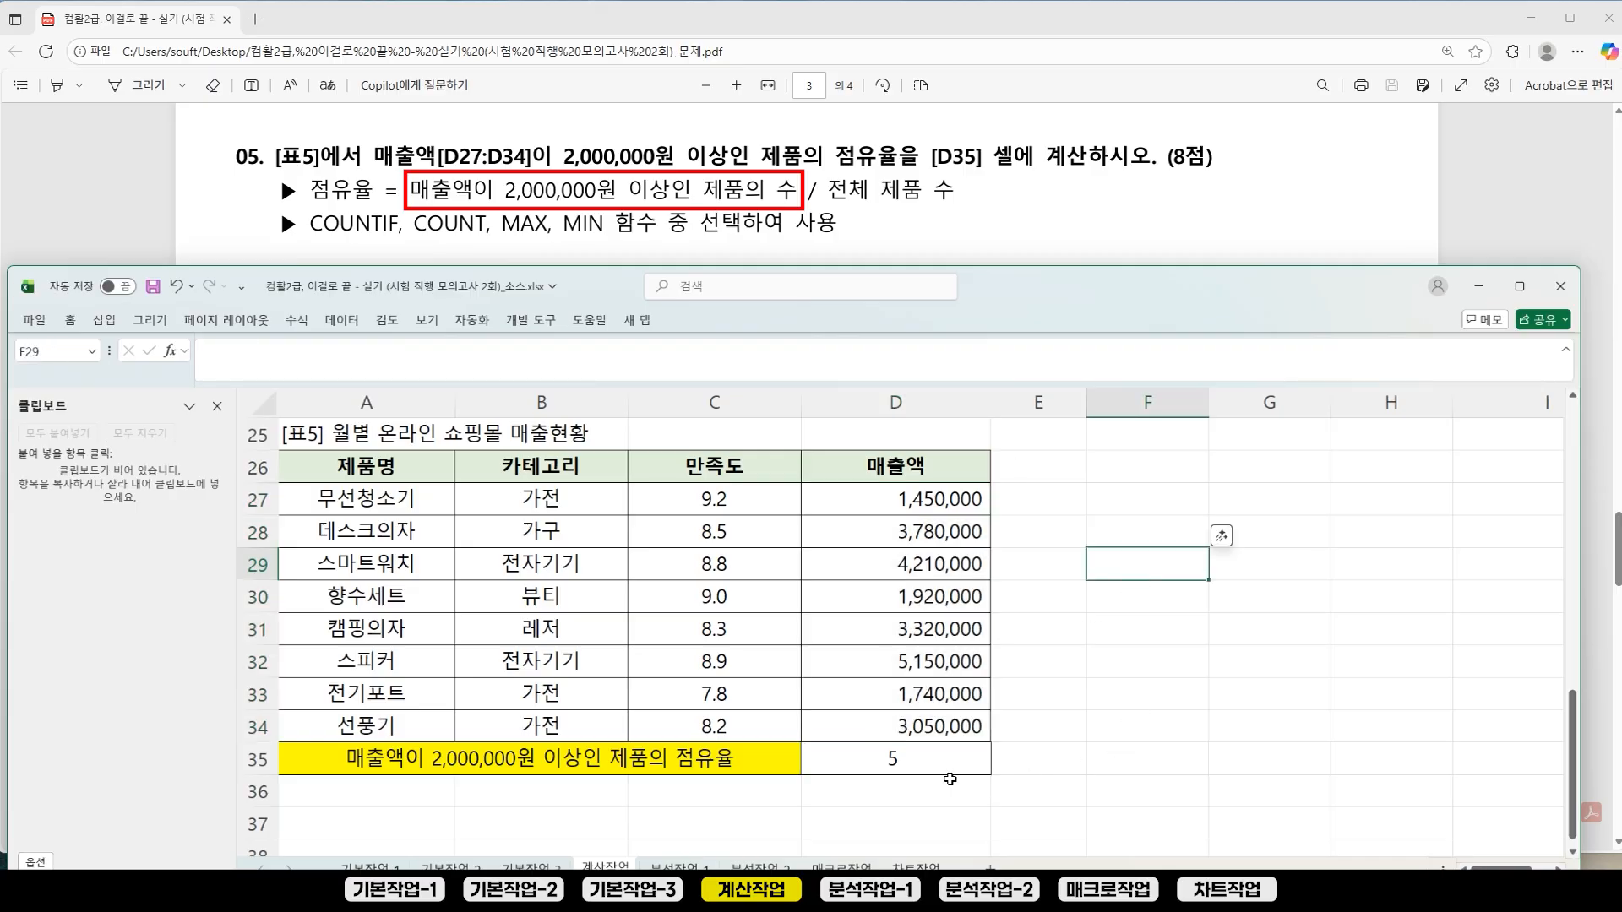
{"action": "key", "text": "ctrl+shift+5"}
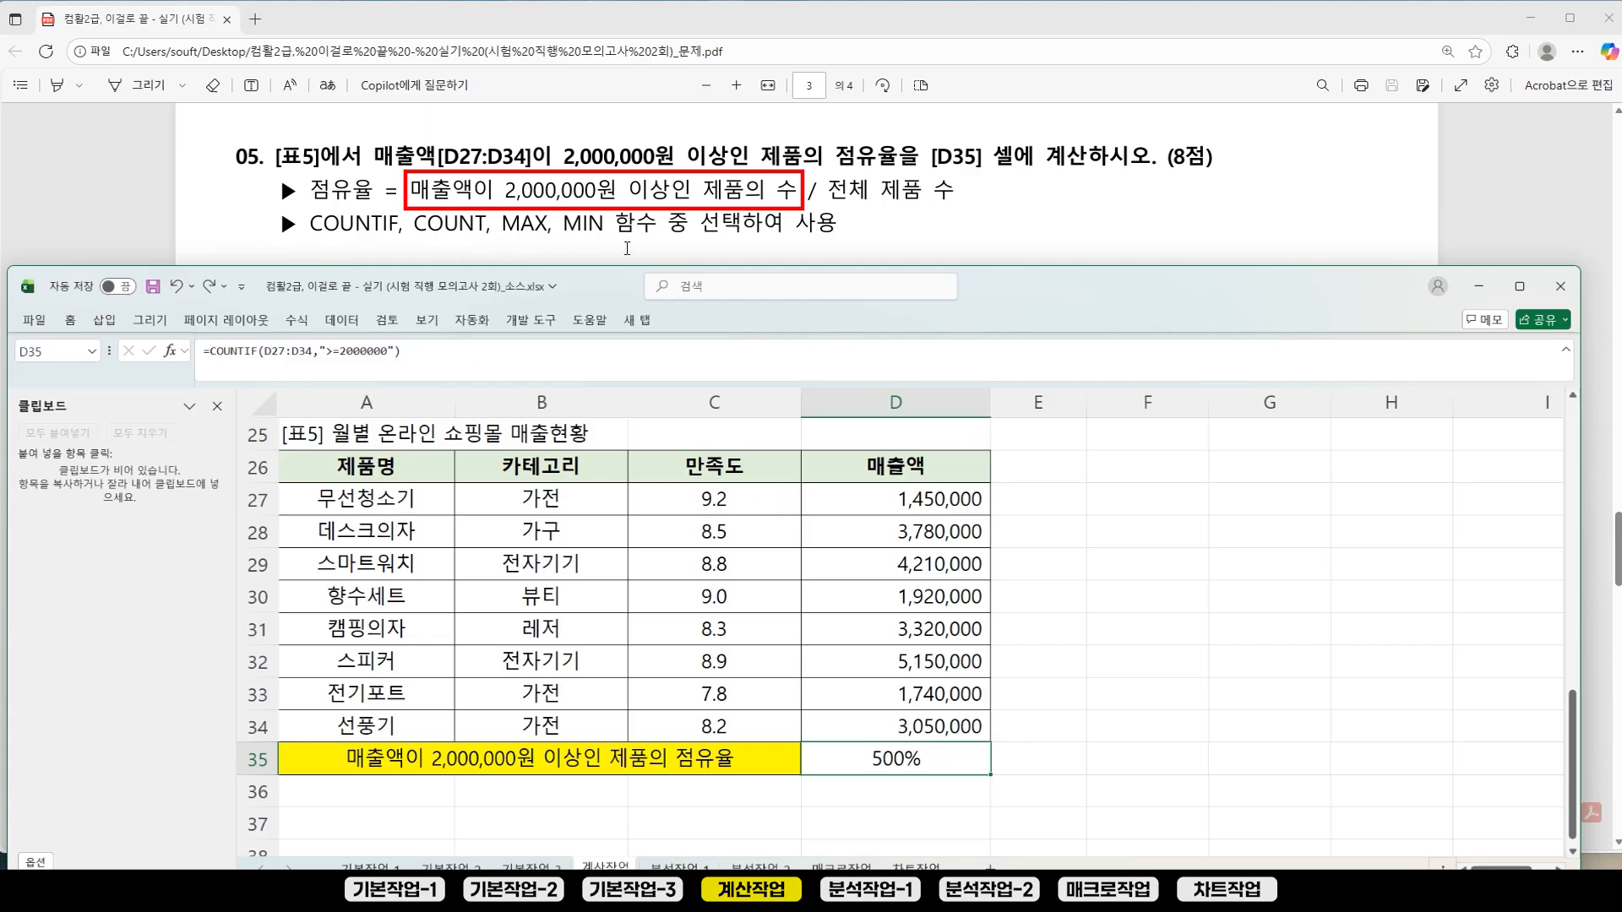
Step: Store D35's COUNTIF expression without the equals sign on the clipboard and clear the cell
{"action": "left_click_drag", "start_coordinate": [211, 350], "coordinate": [433, 355]}
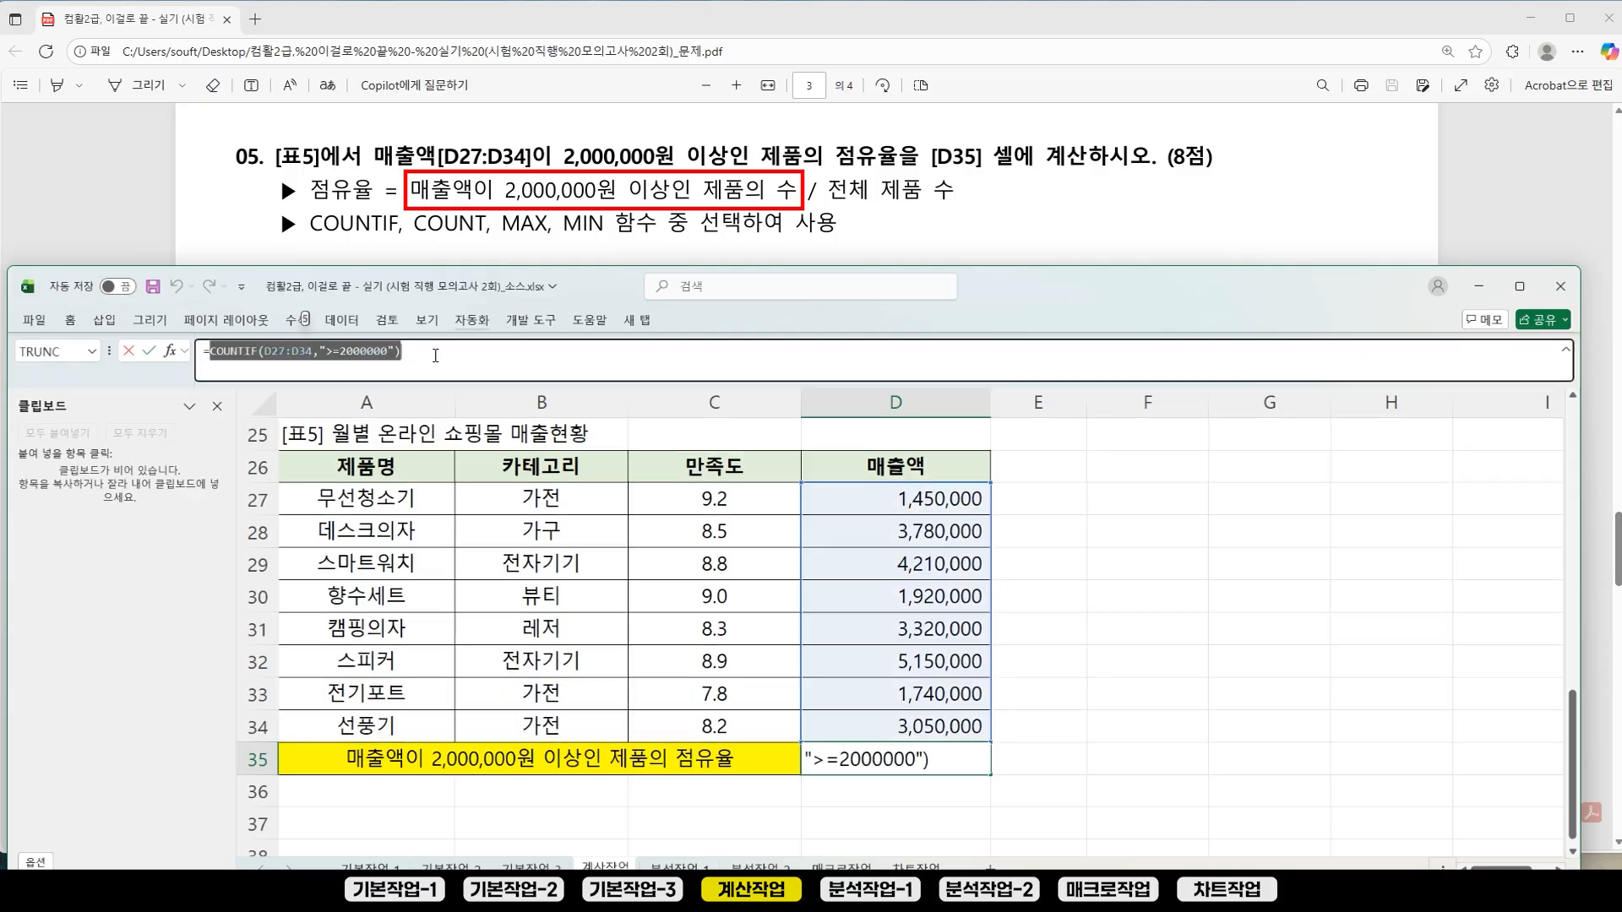
{"action": "key", "text": "ctrl+x"}
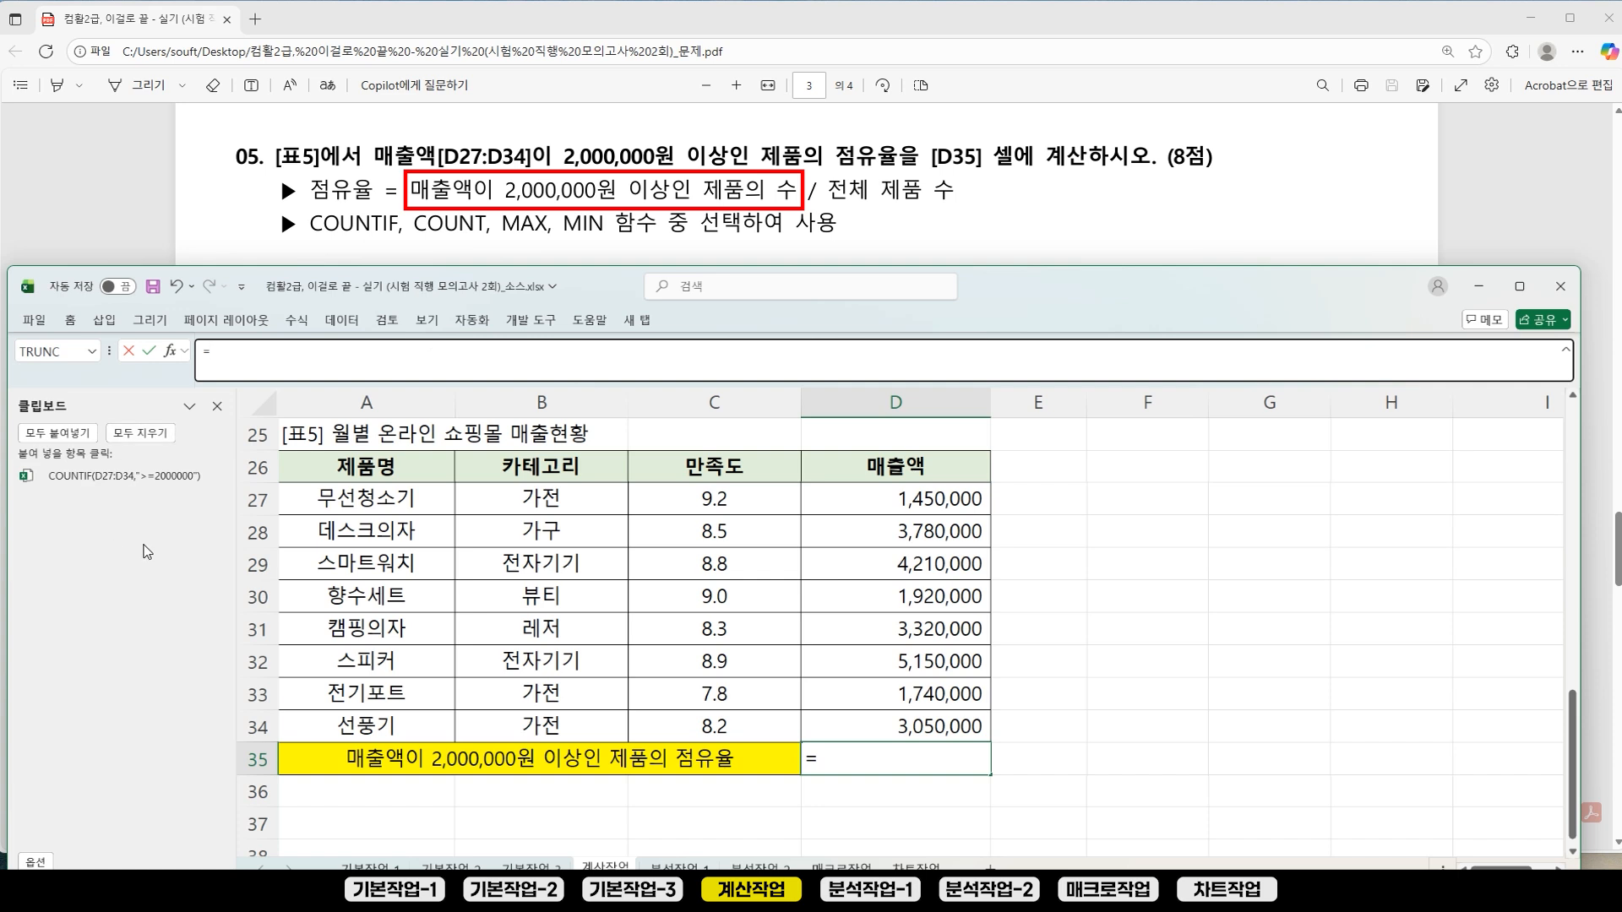
{"action": "key", "text": "Escape"}
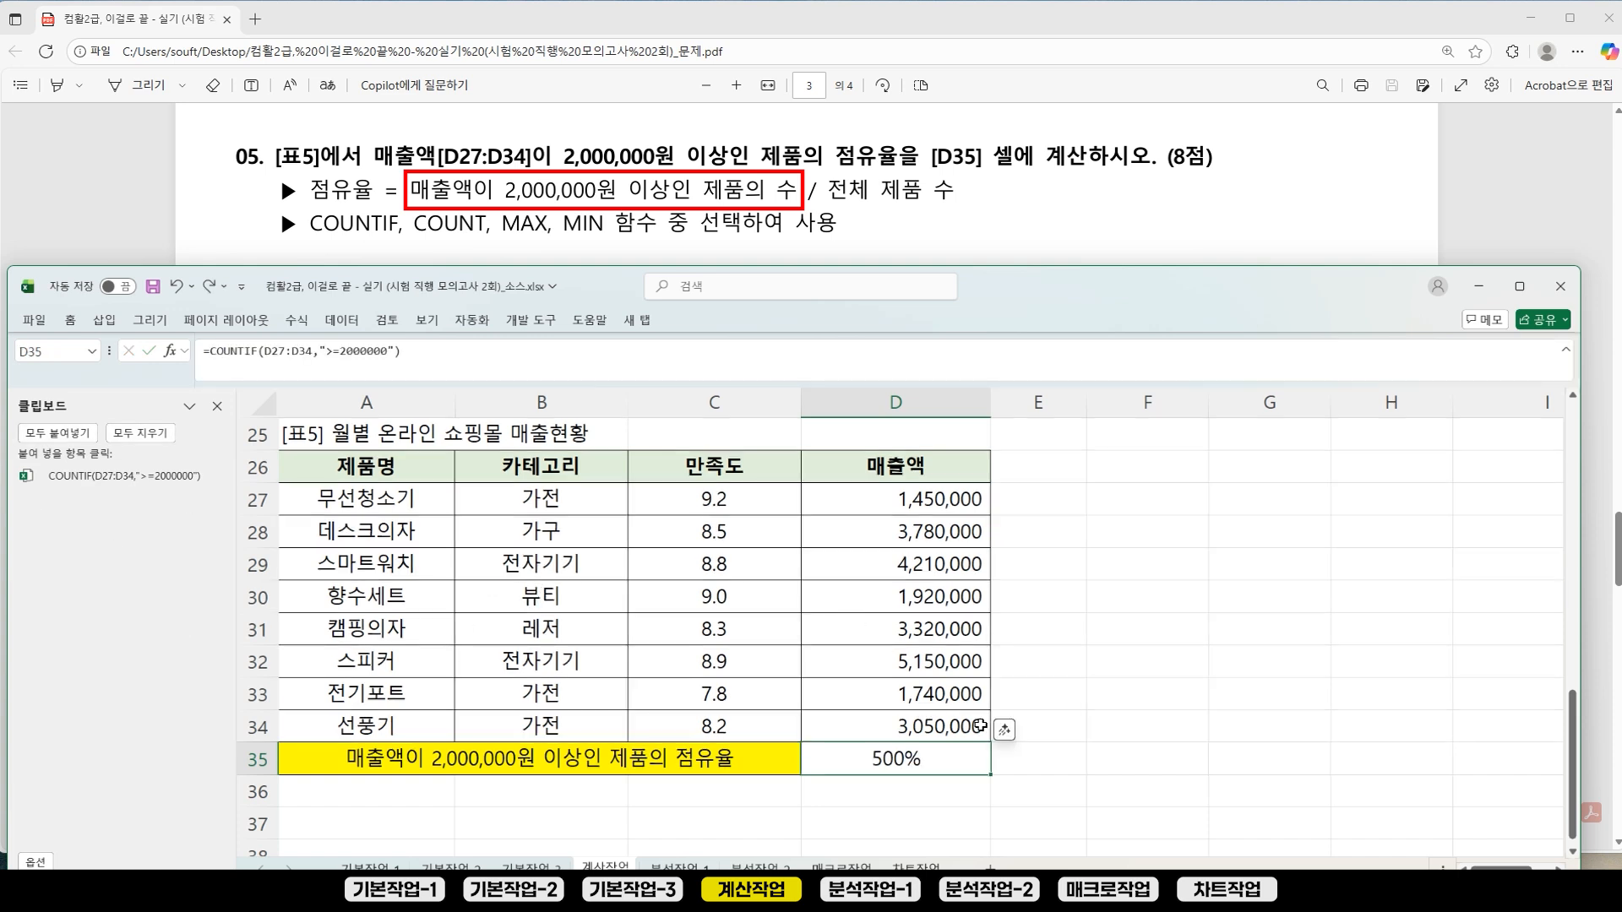
{"action": "key", "text": "Delete"}
{"action": "left_click", "coordinate": [1192, 698]}
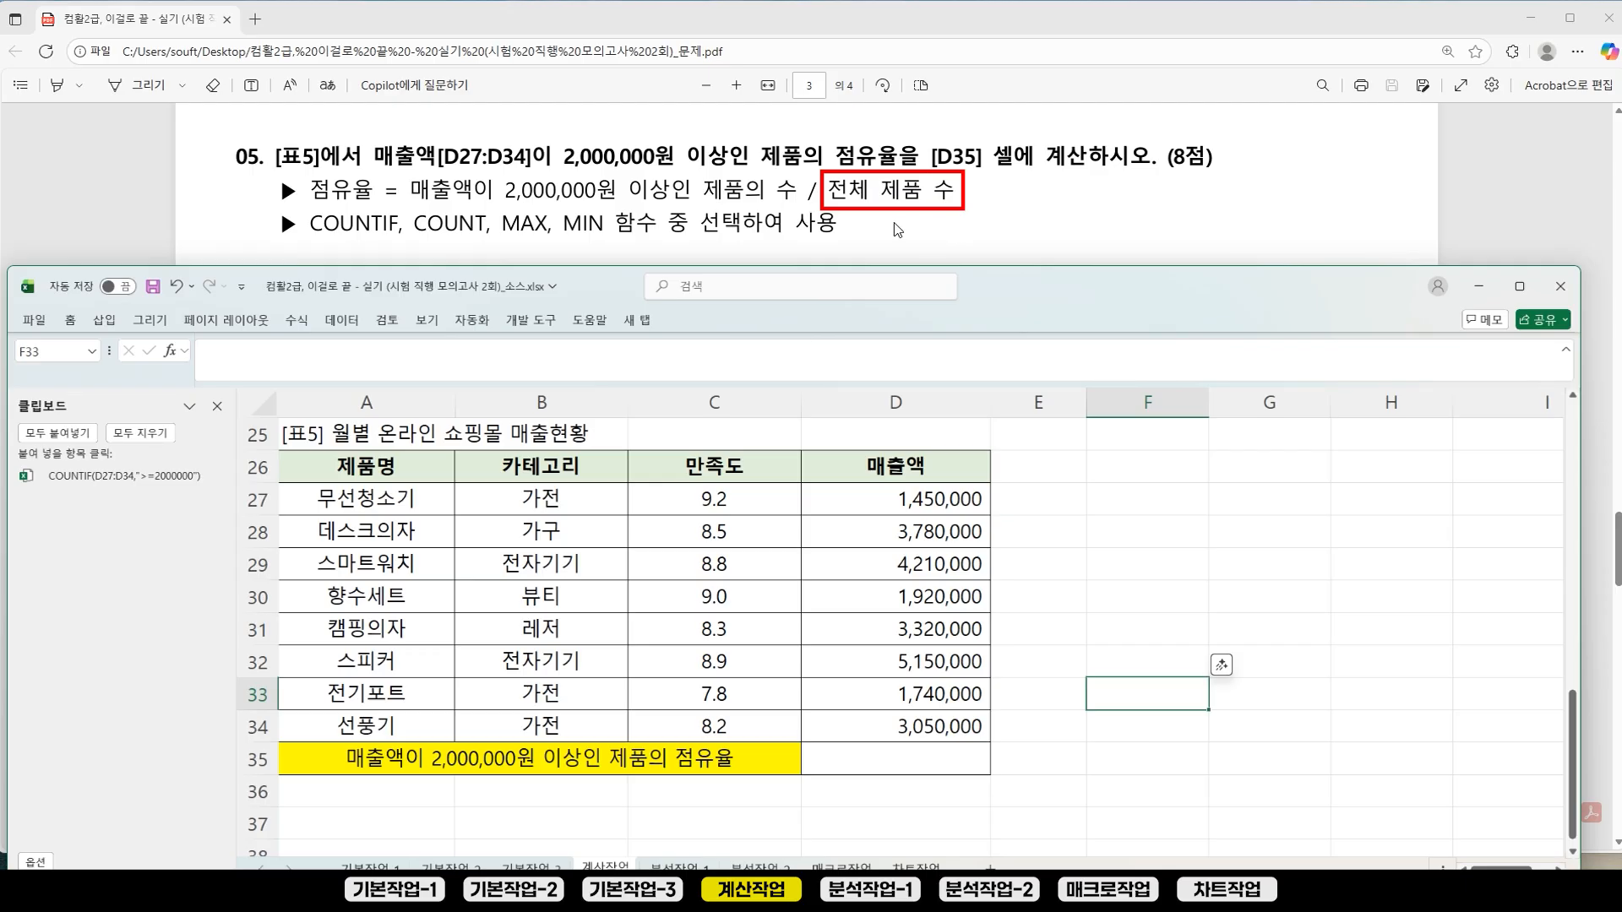
Step: Enter a COUNT formula in D35 that counts the product name range A27:A34
{"action": "left_click_drag", "start_coordinate": [879, 503], "coordinate": [872, 730]}
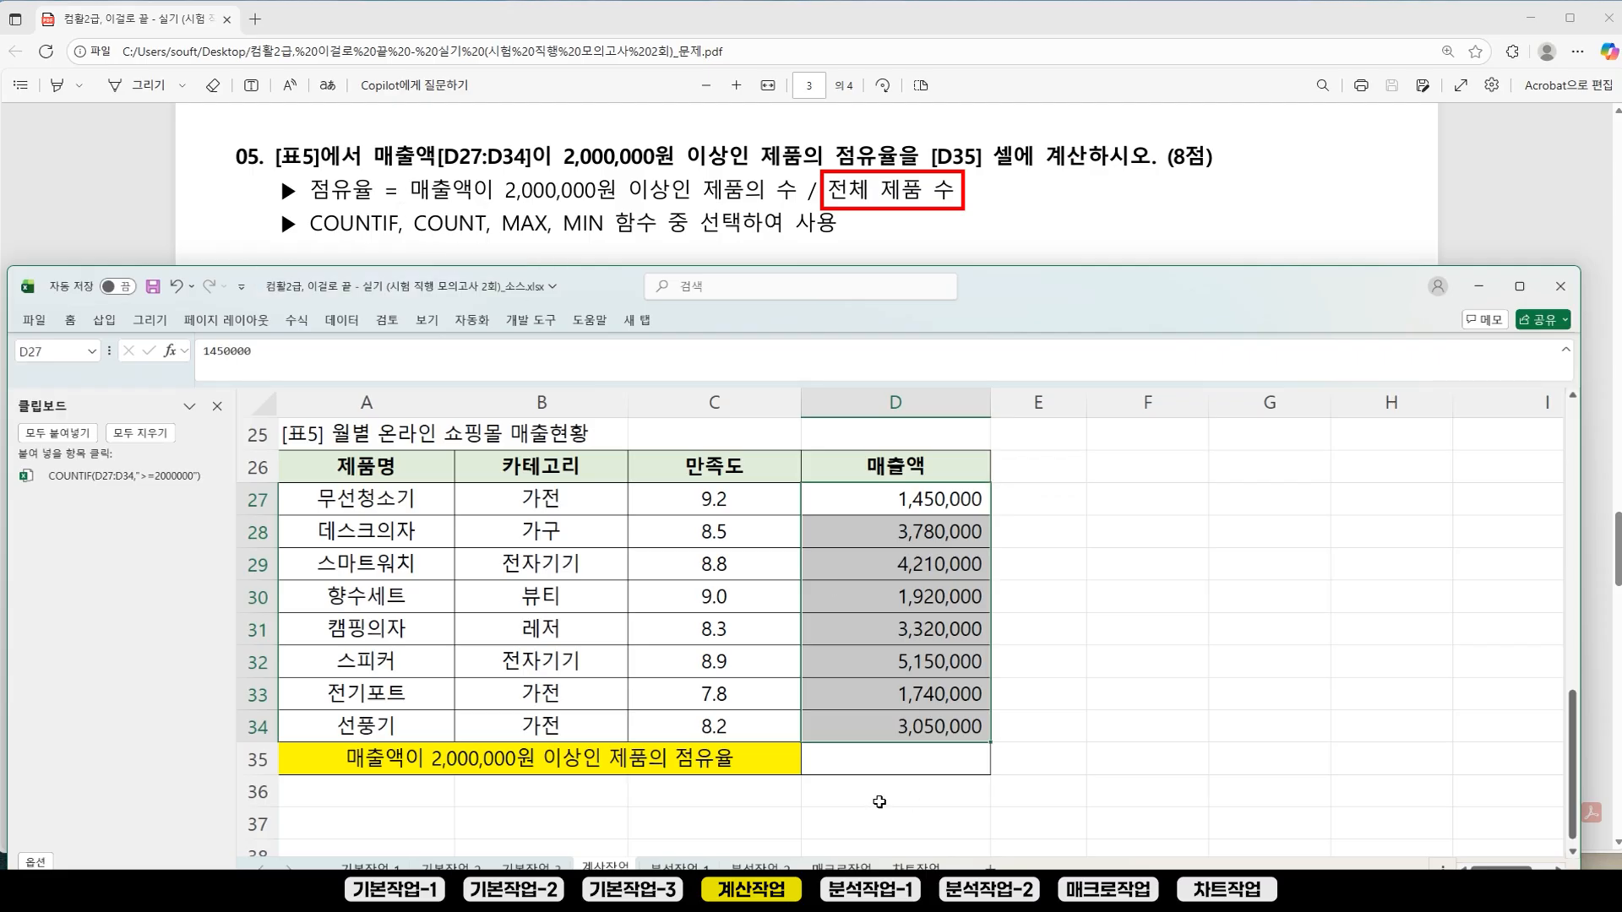
{"action": "left_click", "coordinate": [853, 755]}
{"action": "type", "text": "=C"}
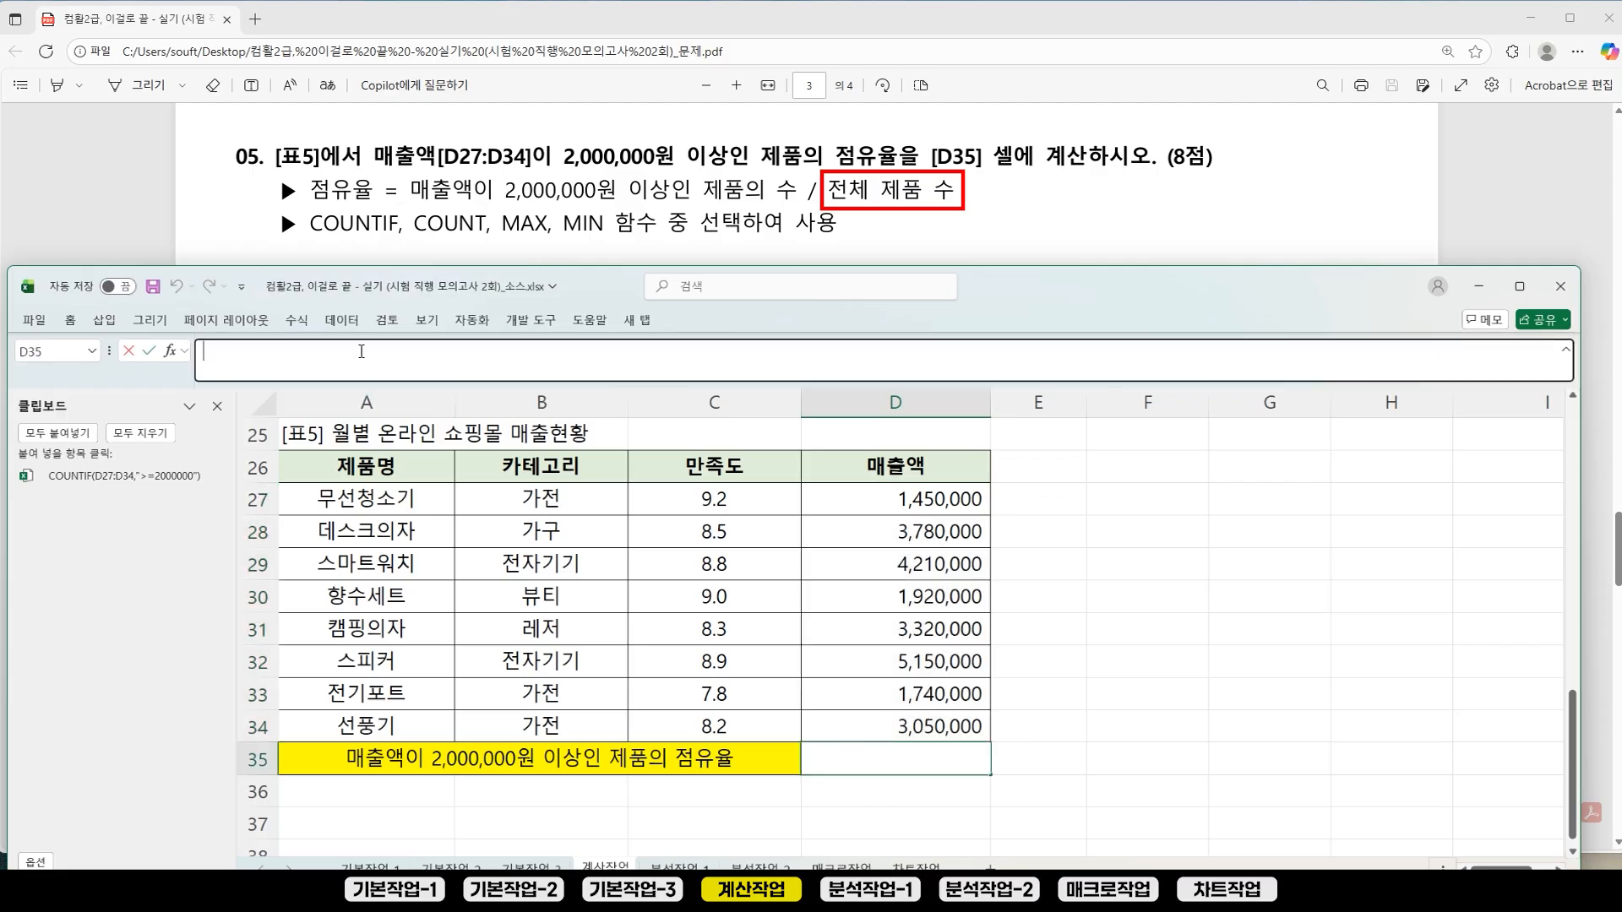
{"action": "type", "text": "OUNT"}
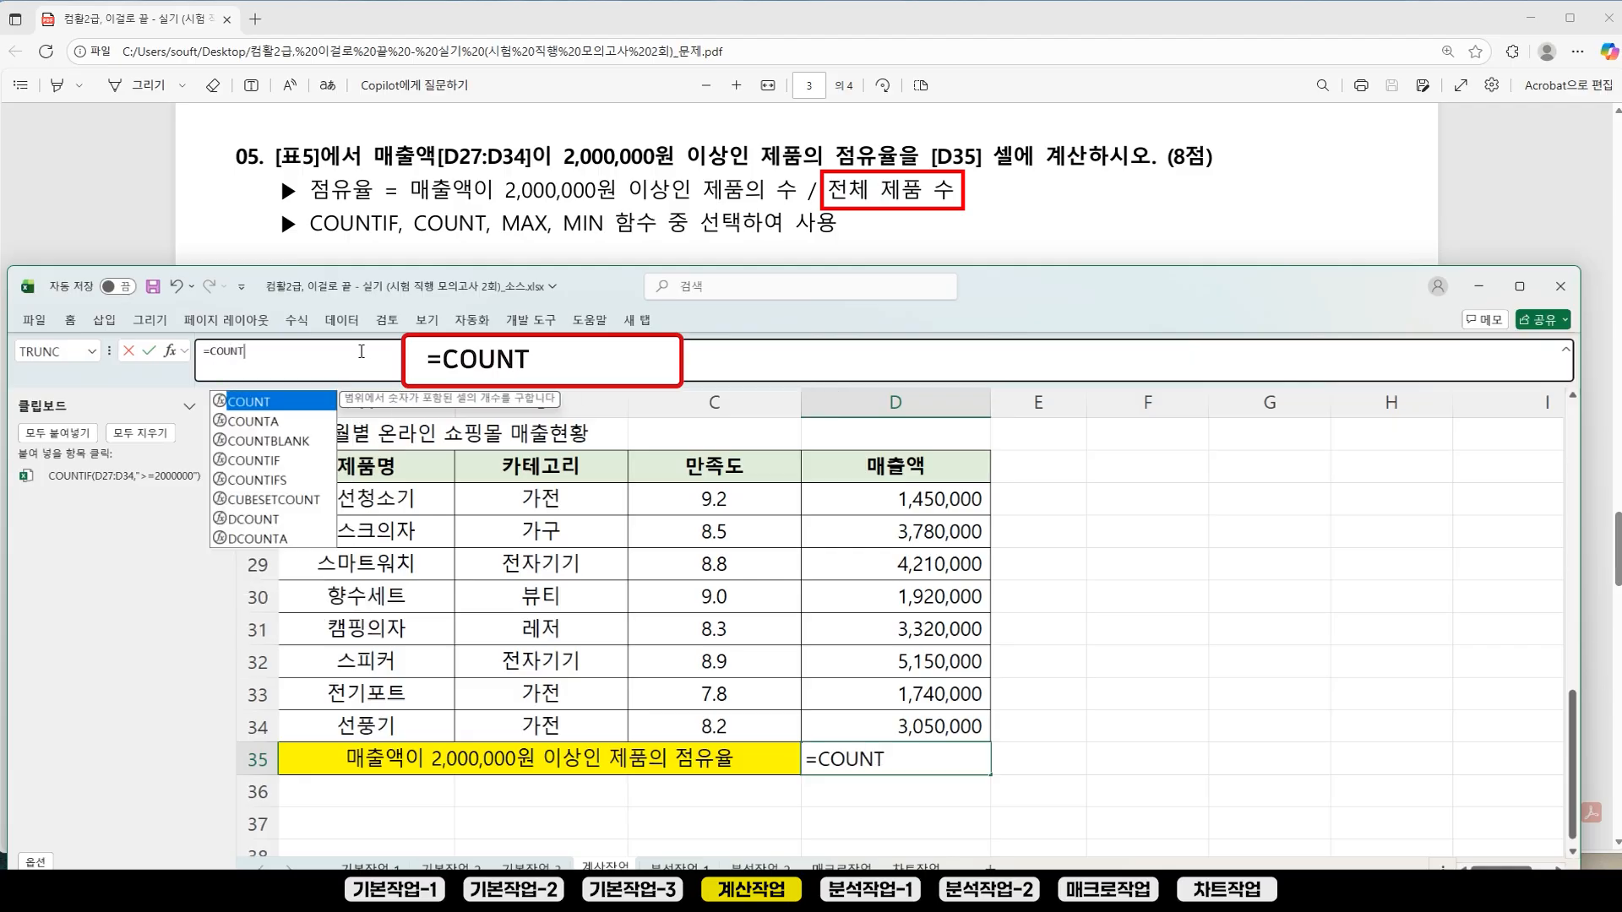
{"action": "type", "text": "("}
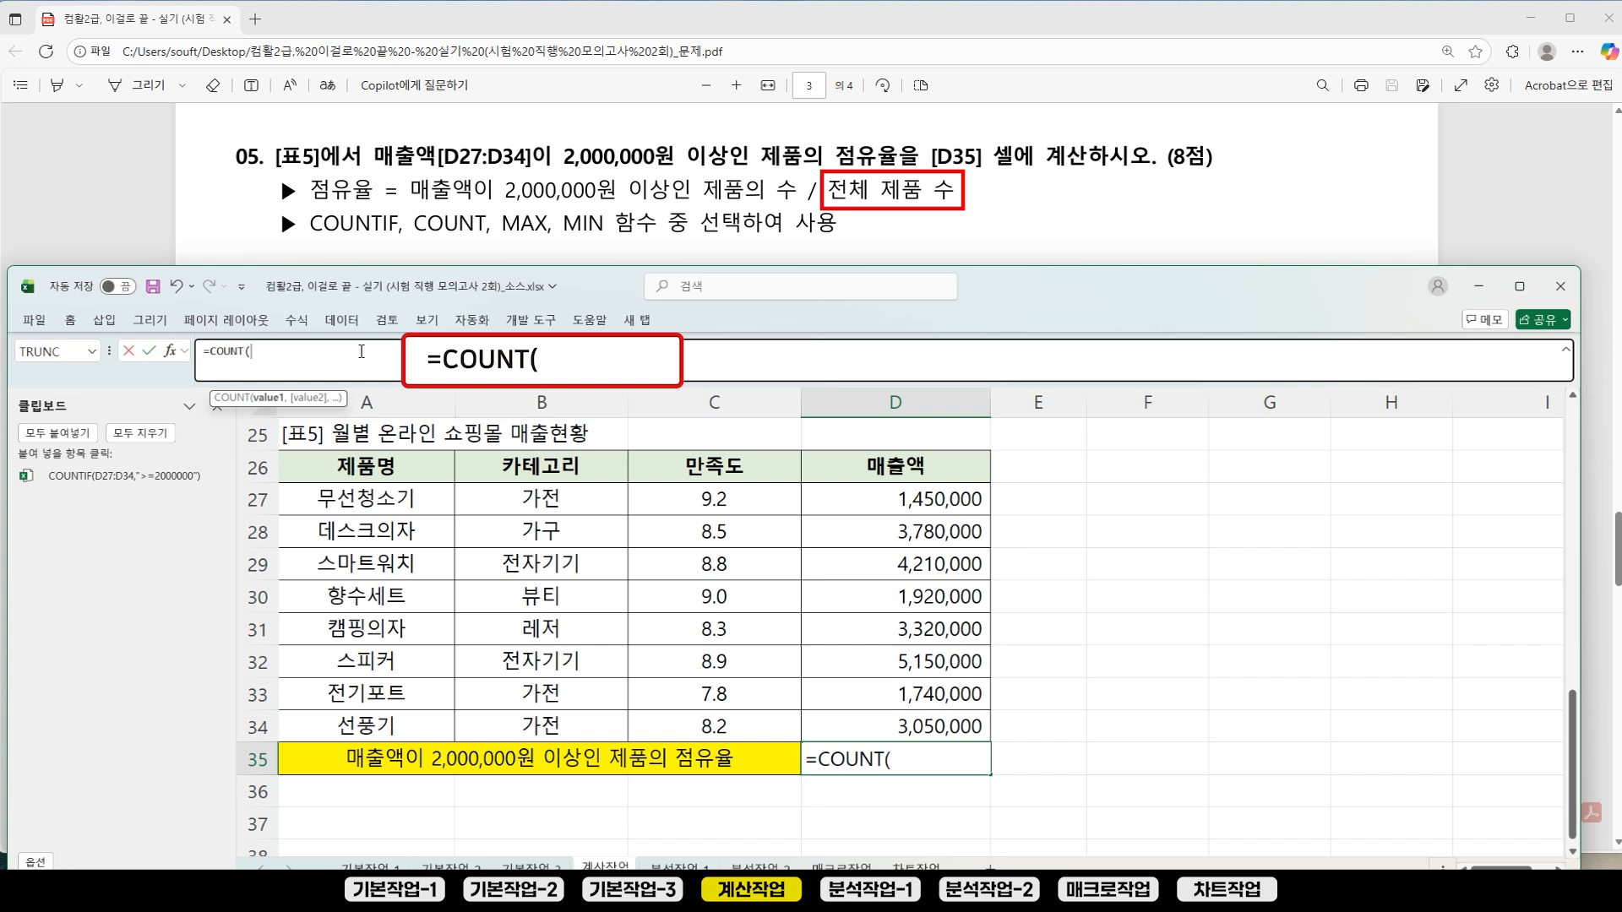
{"action": "left_click_drag", "start_coordinate": [389, 498], "coordinate": [393, 708]}
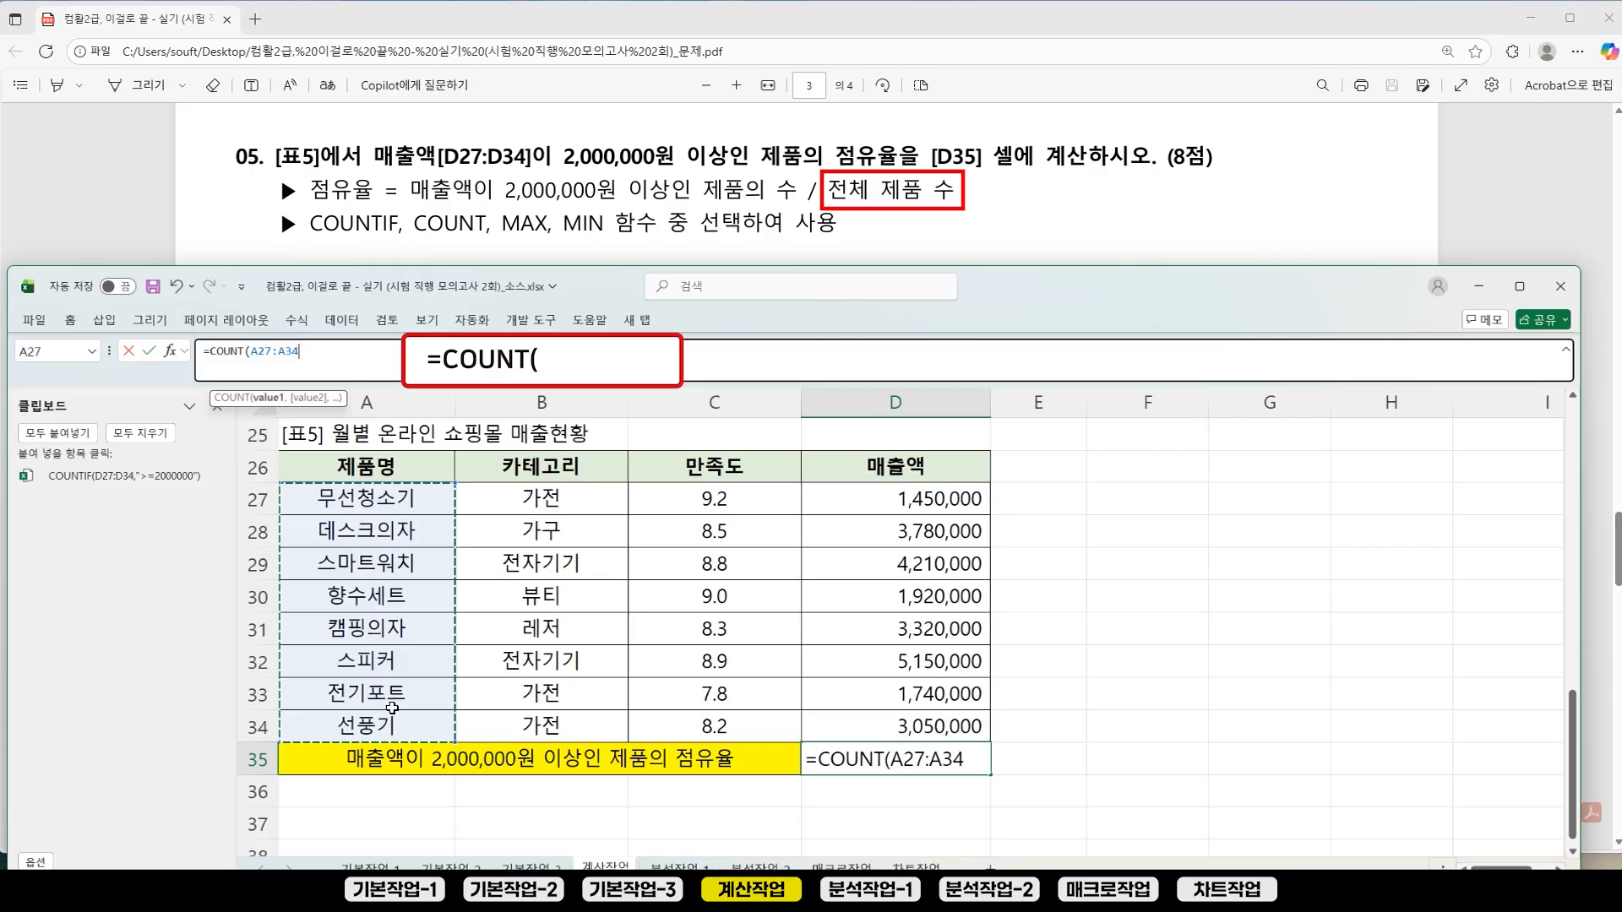
{"action": "key", "text": "Return"}
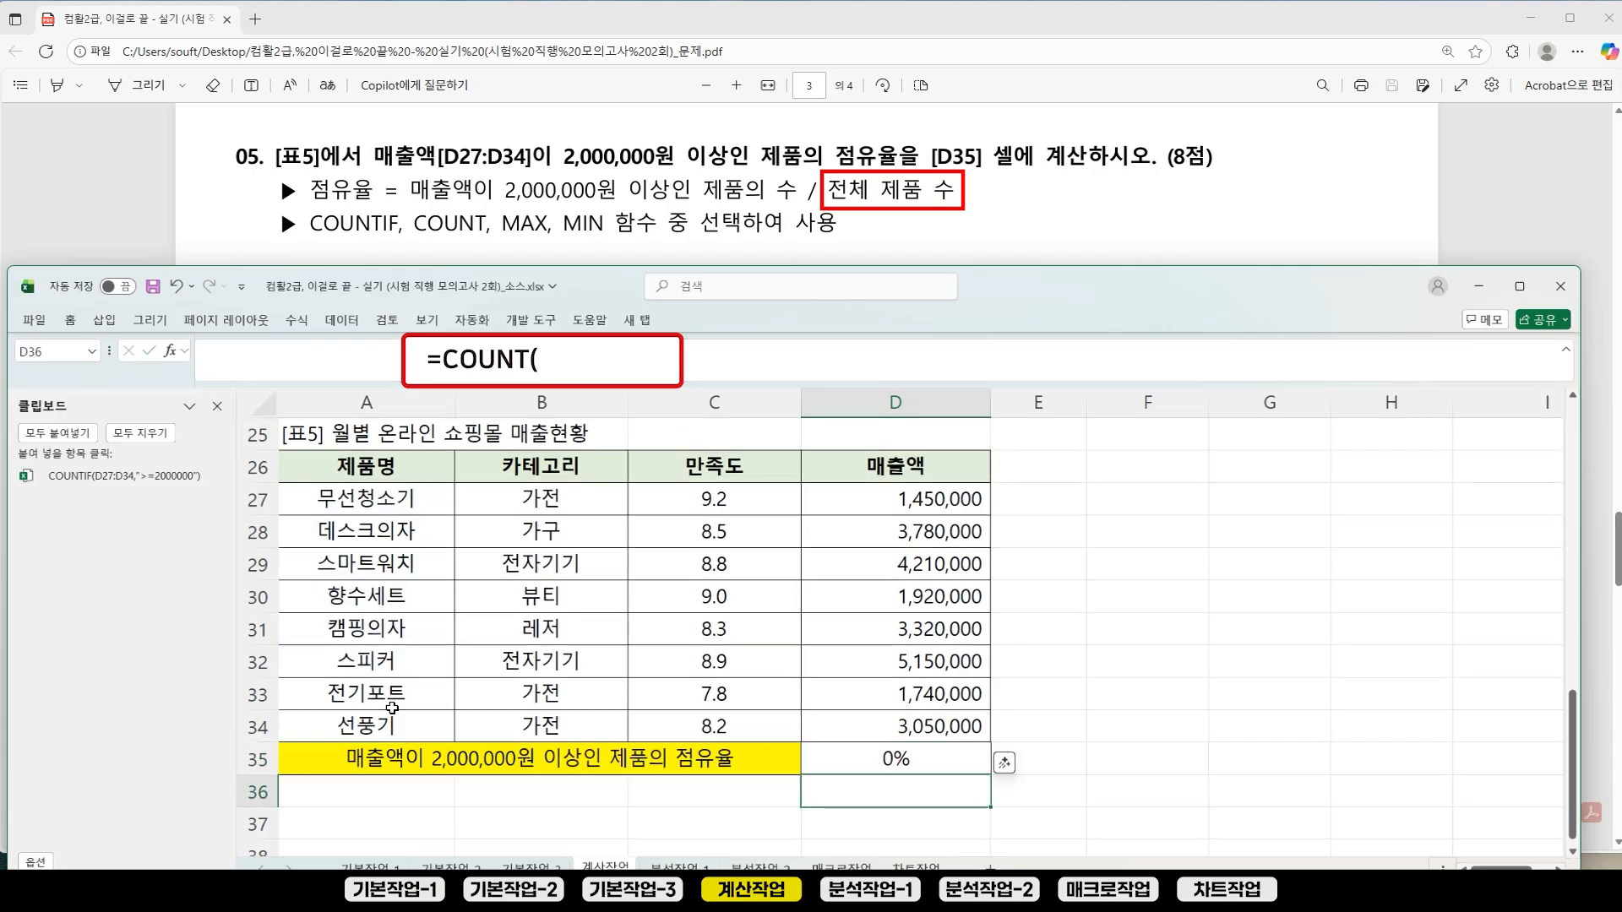
Step: Change the COUNT range in D35 to the 만족도 values C27:C34
{"action": "left_click", "coordinate": [938, 760]}
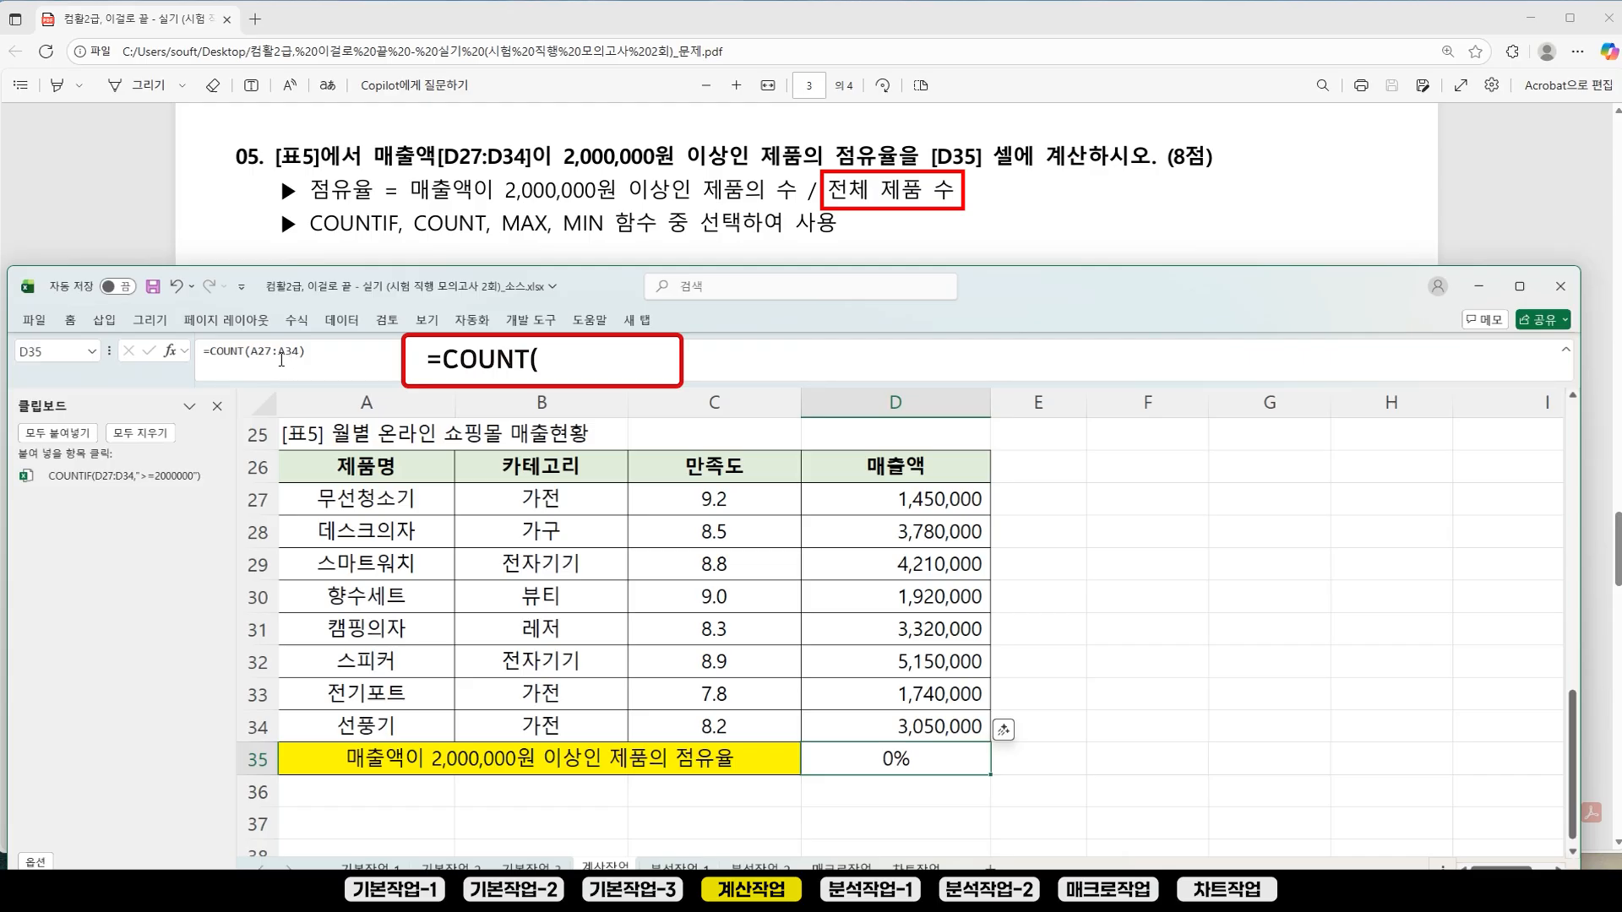
{"action": "left_click_drag", "start_coordinate": [251, 351], "coordinate": [334, 354]}
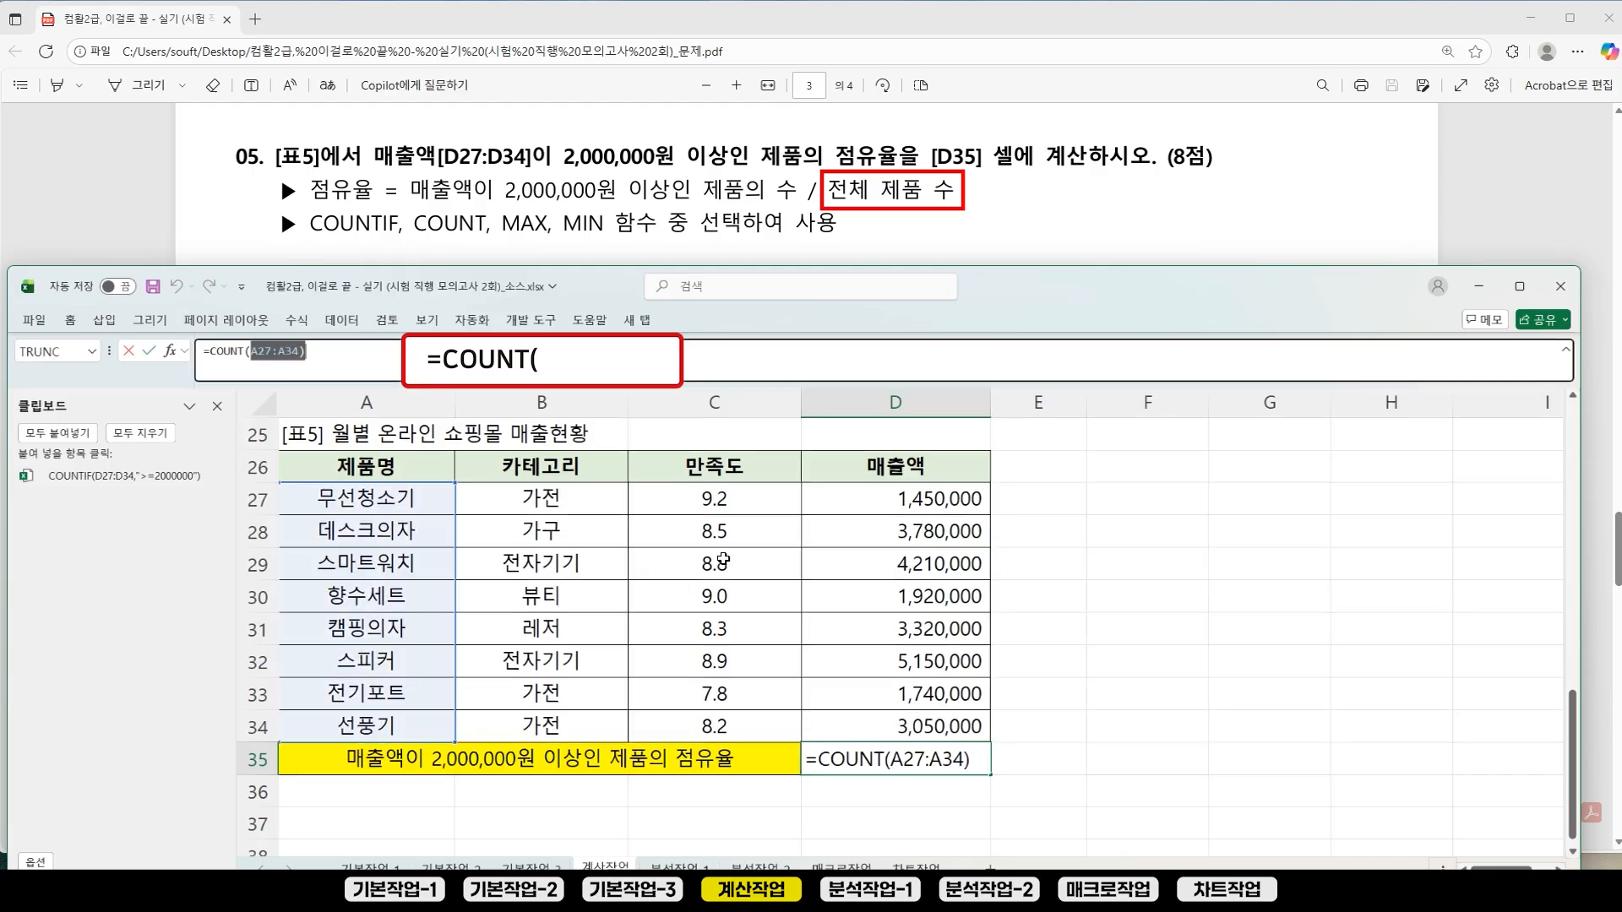
{"action": "left_click_drag", "start_coordinate": [714, 500], "coordinate": [717, 724]}
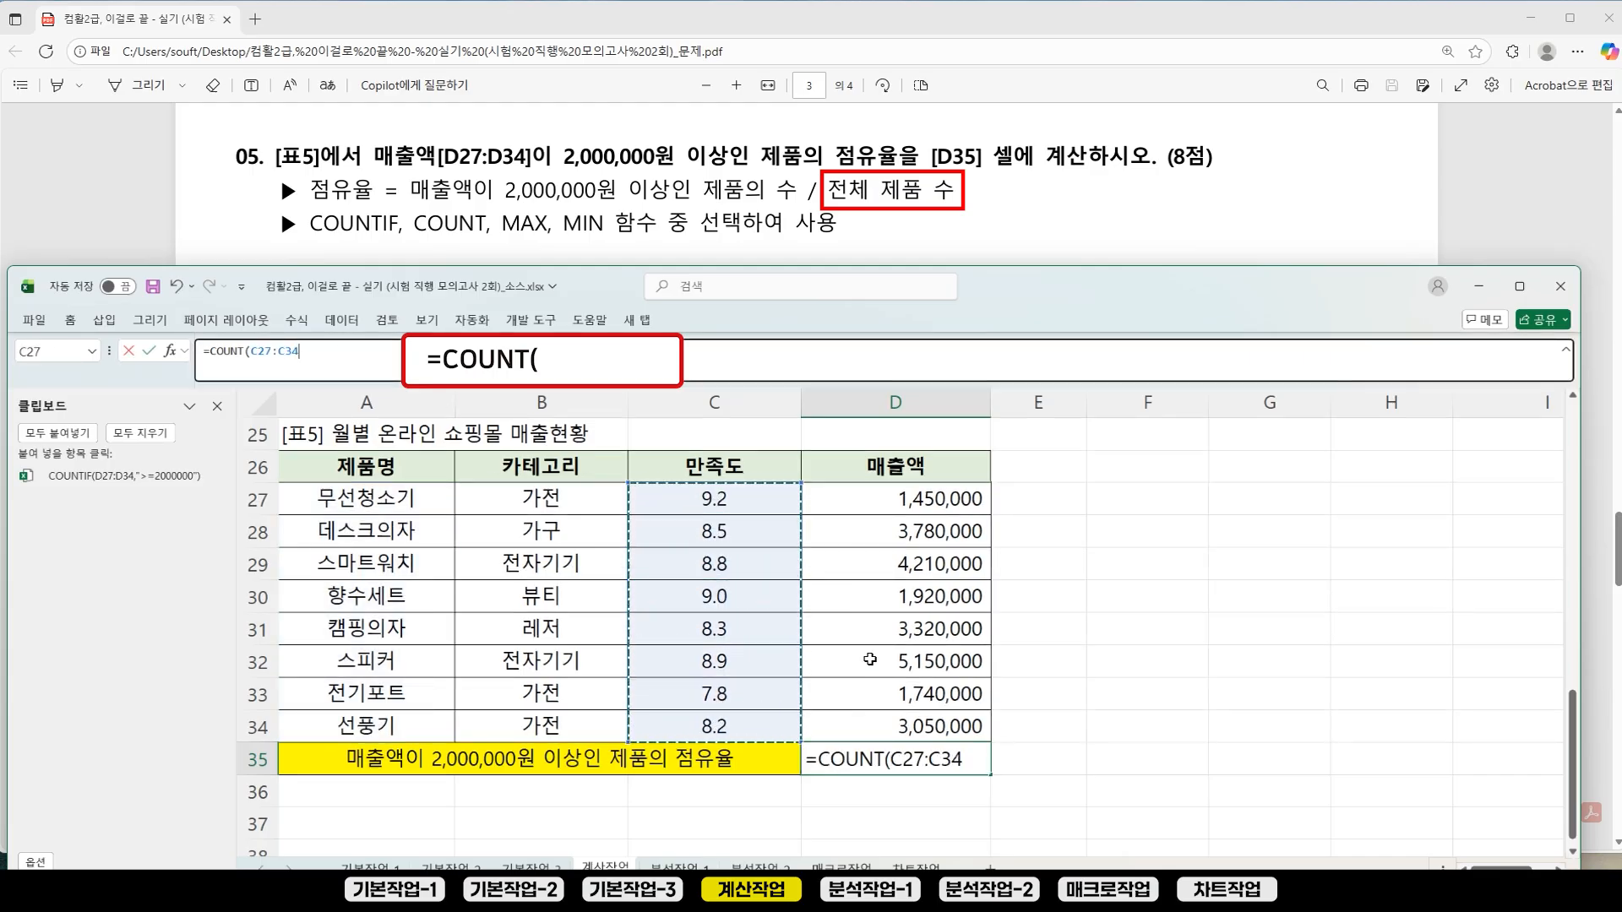
{"action": "key", "text": "Return"}
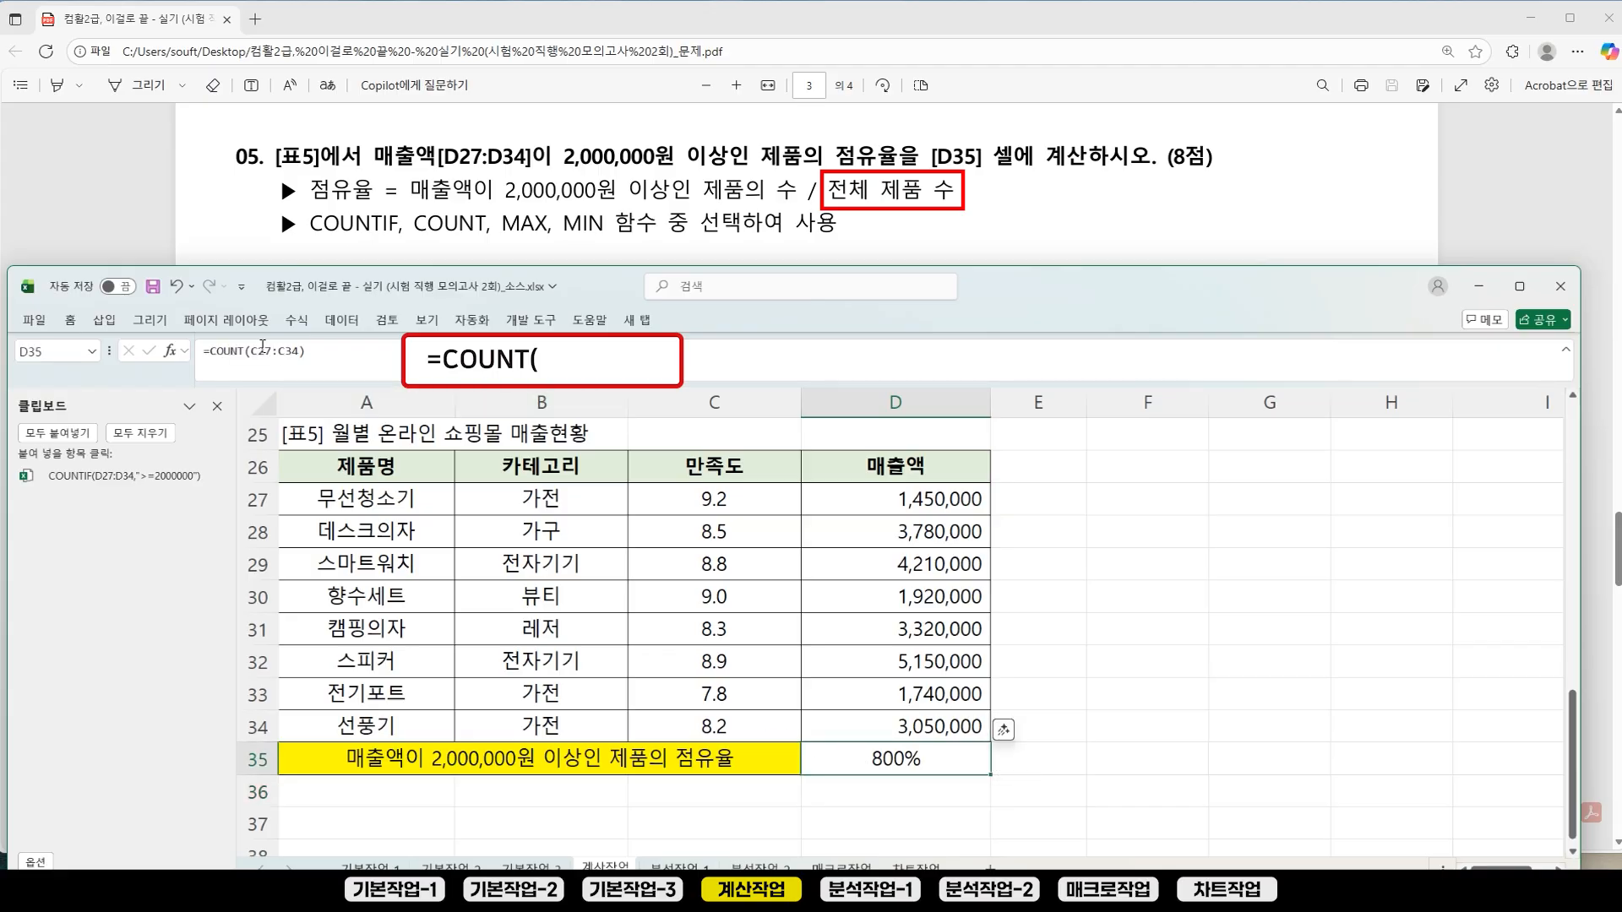
Step: Change the COUNT range in D35 to the 매출액 values D27:D34
{"action": "double_click", "coordinate": [858, 759]}
{"action": "left_click_drag", "start_coordinate": [892, 503], "coordinate": [895, 725]}
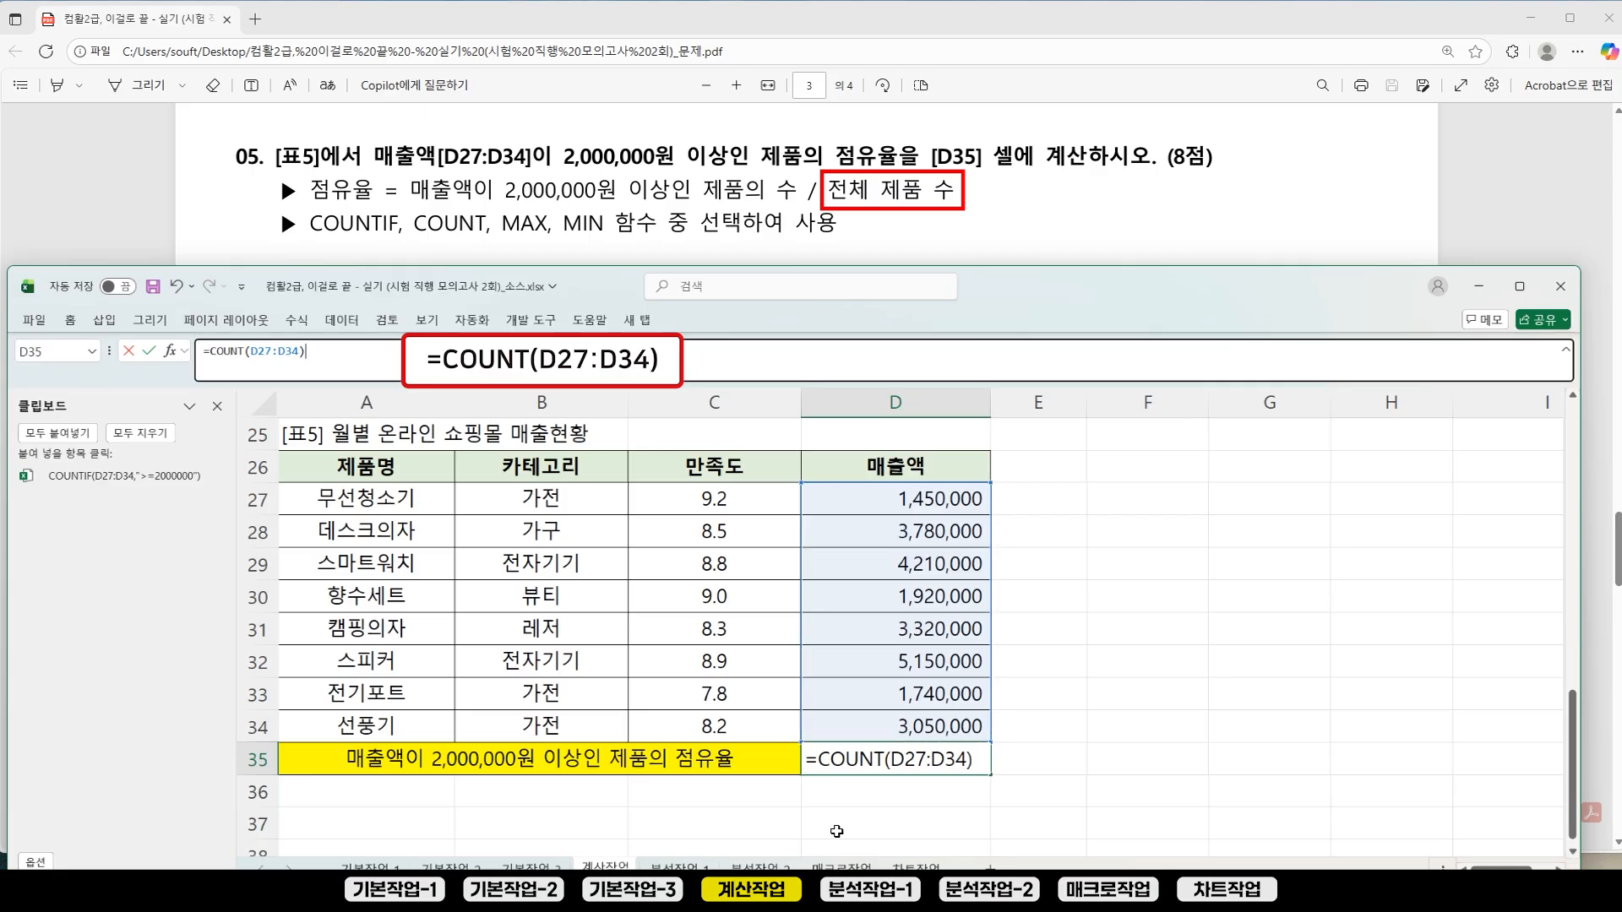
{"action": "key", "text": "ctrl+Return"}
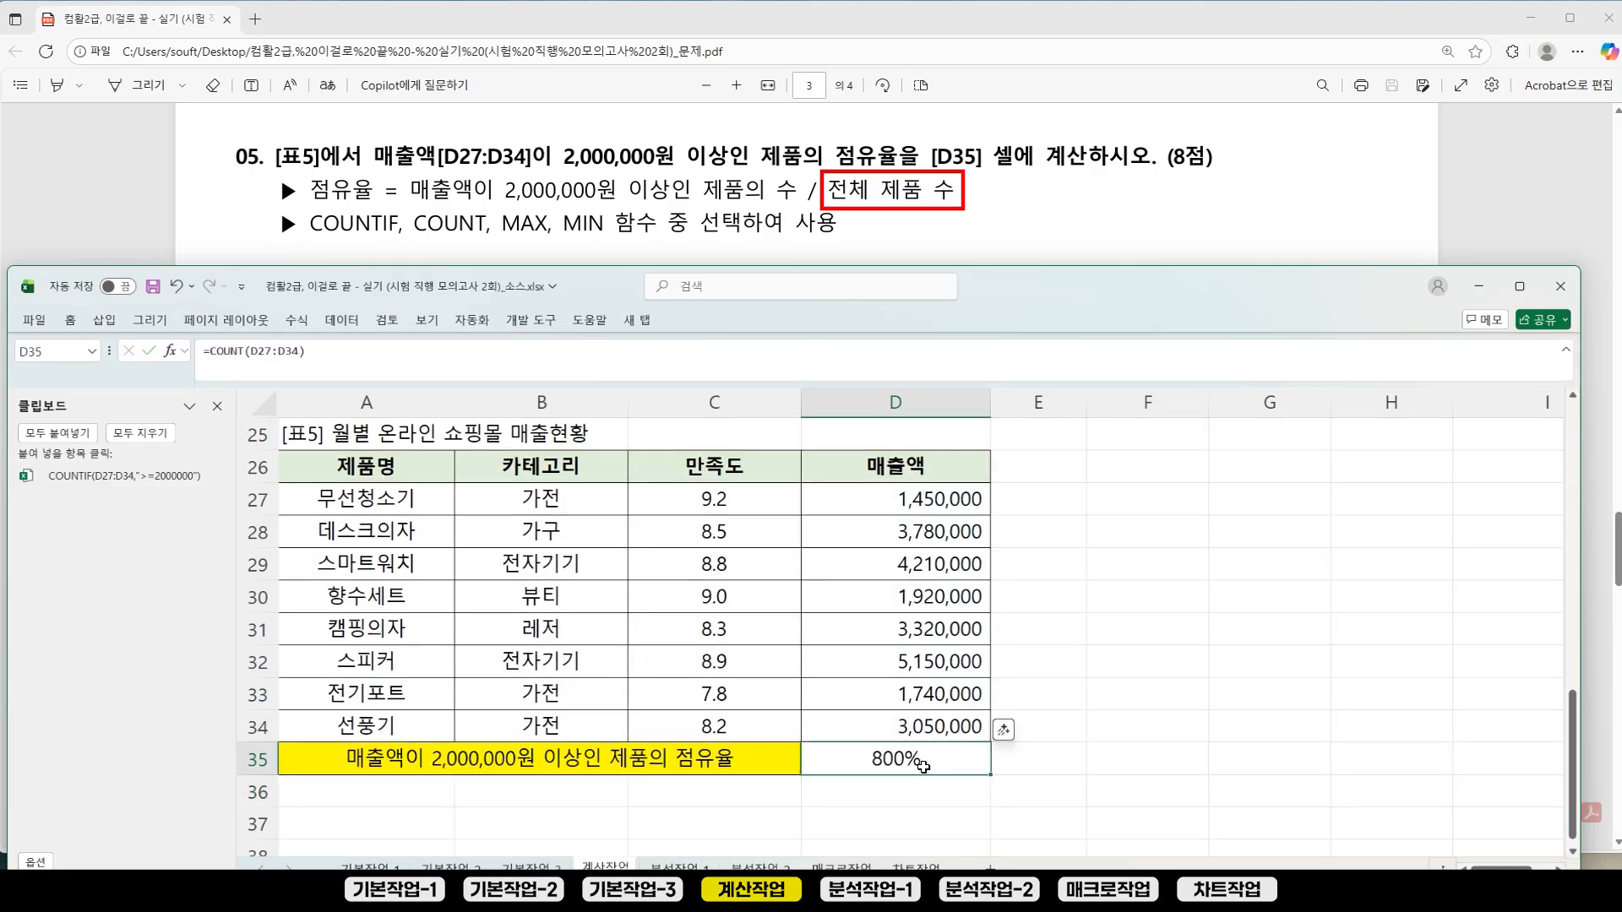
Step: Display D35 in the 숫자 number format, and undo that format change
{"action": "key", "text": "ctrl+1"}
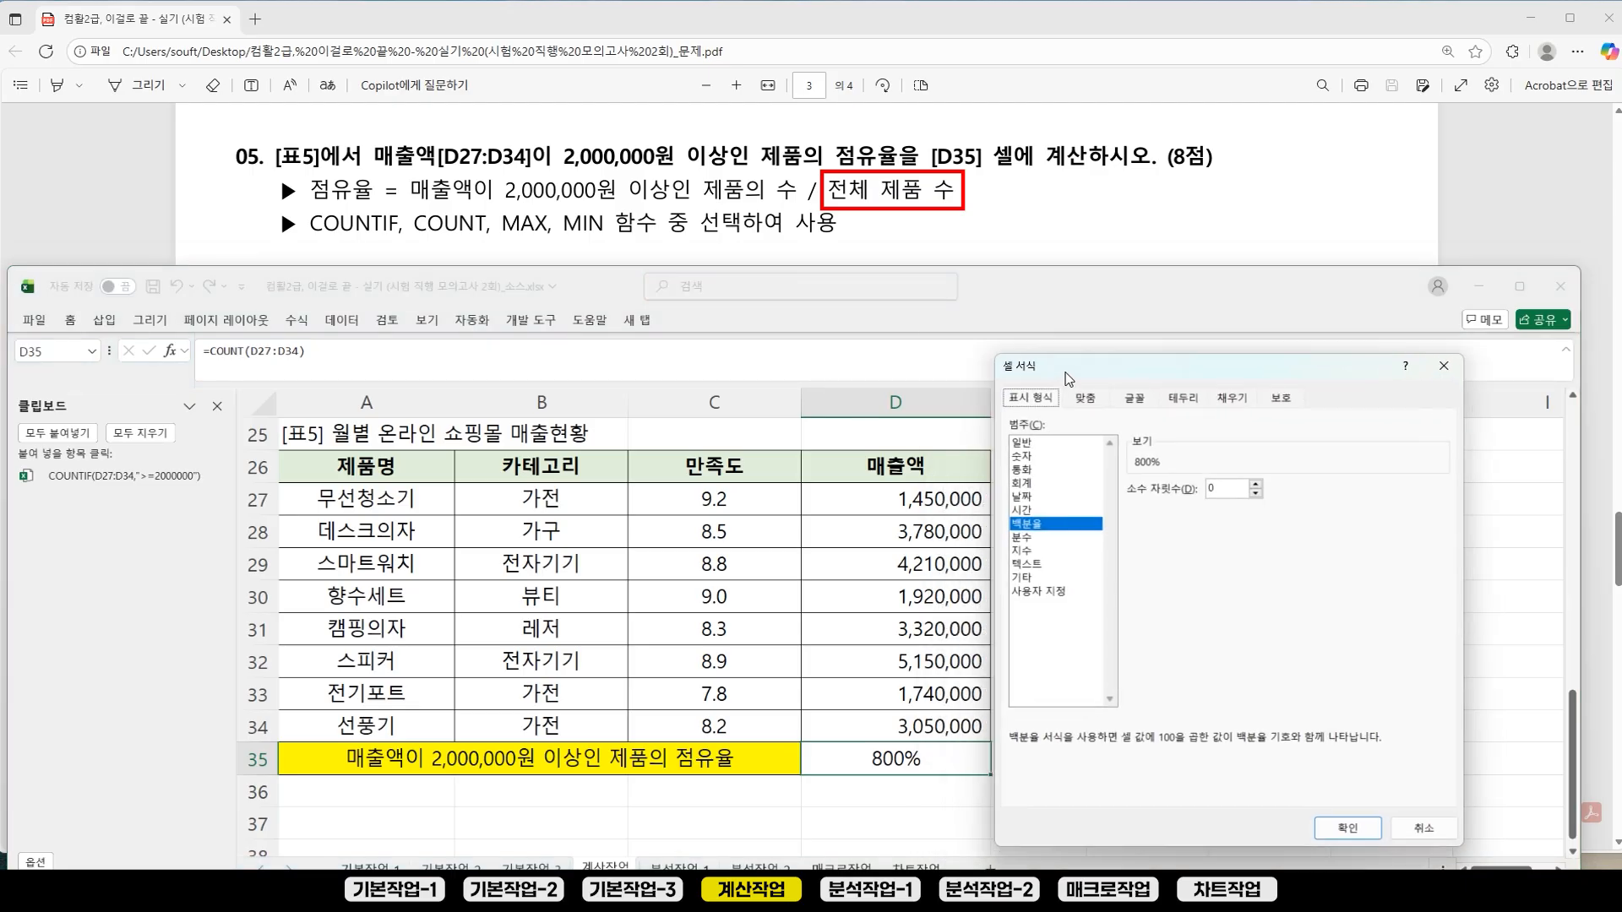
{"action": "left_click", "coordinate": [1098, 383]}
{"action": "left_click", "coordinate": [1425, 769]}
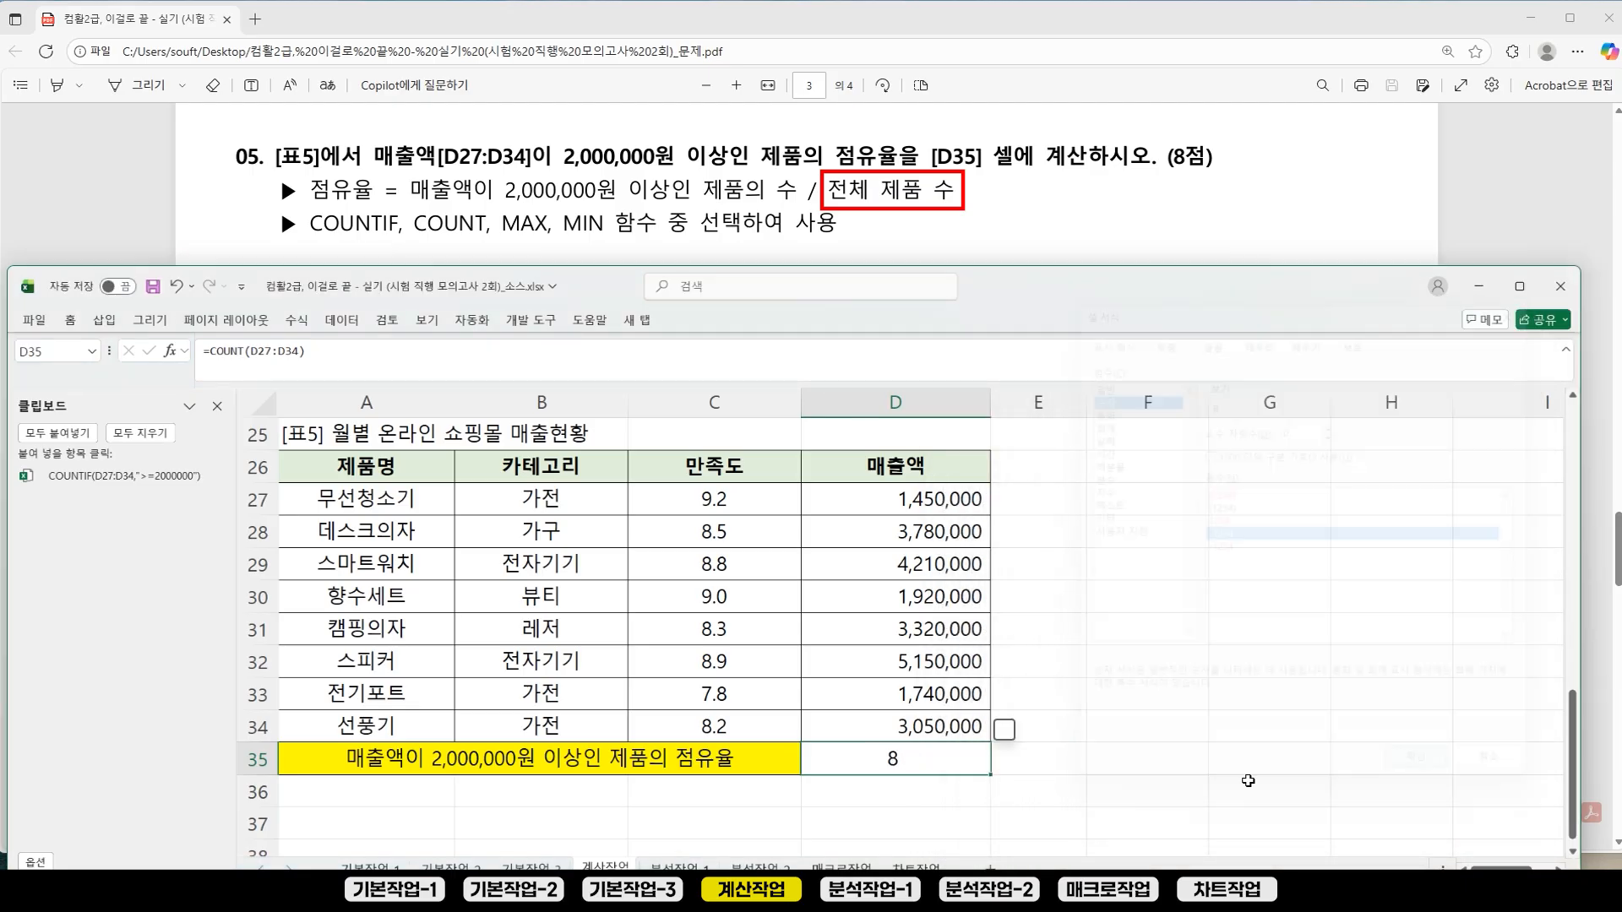
{"action": "key", "text": "ctrl+z"}
Step: Store the COUNT(D27:D34) expression without the equals sign on the clipboard and clear D35
{"action": "left_click_drag", "start_coordinate": [211, 350], "coordinate": [345, 351]}
{"action": "key", "text": "ctrl+x"}
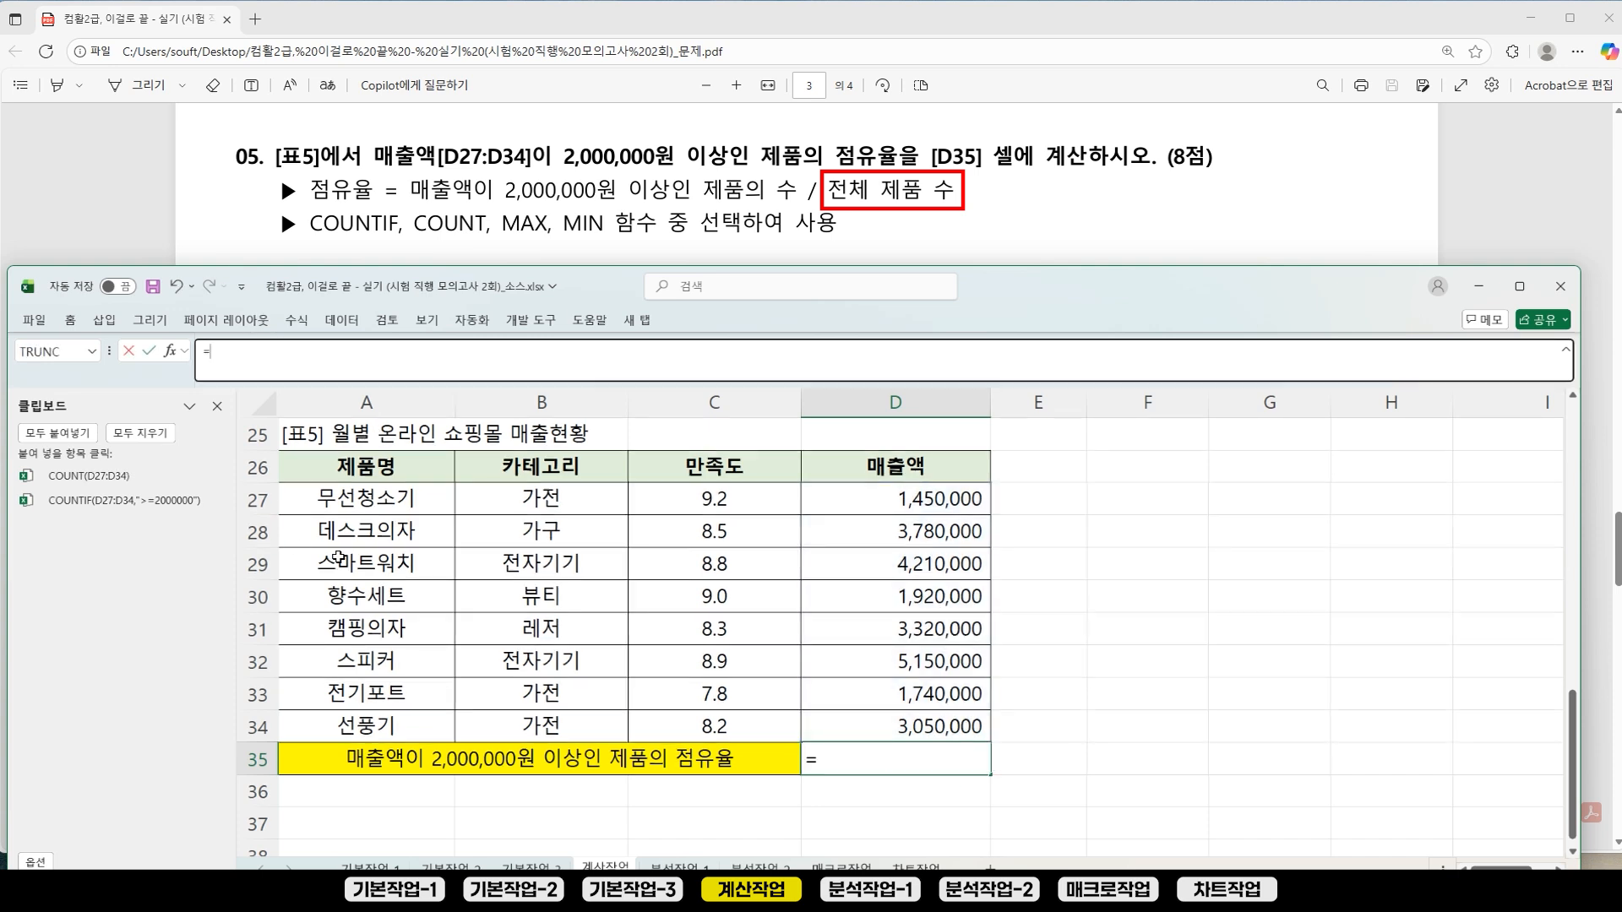
{"action": "key", "text": "Escape"}
{"action": "key", "text": "Delete"}
{"action": "left_click", "coordinate": [1142, 731]}
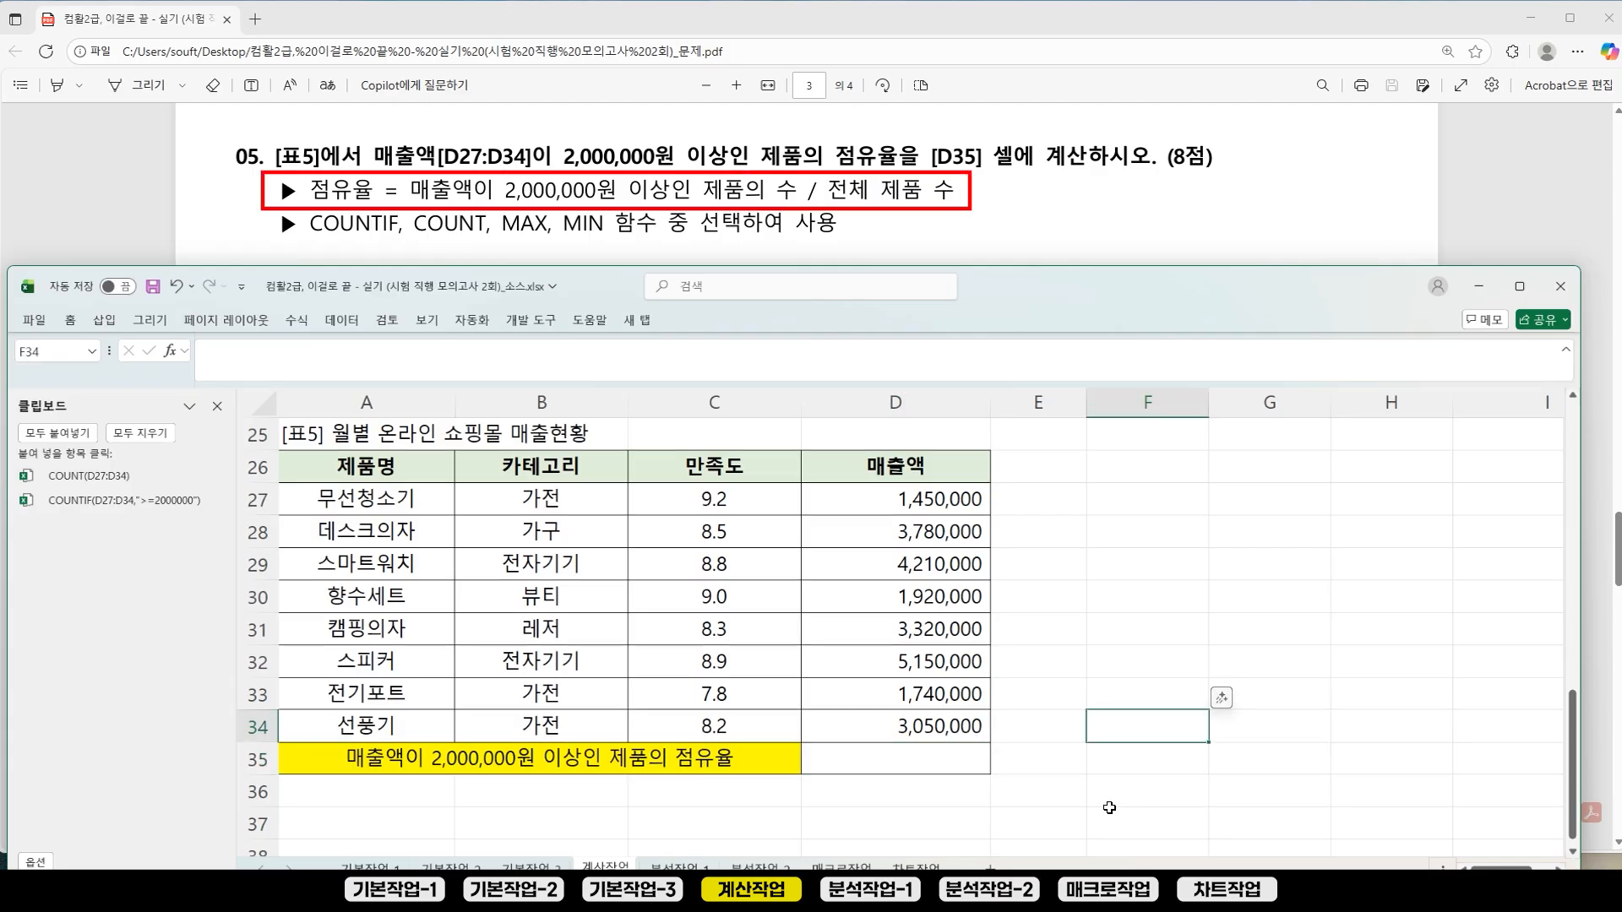
Step: Enter =COUNTIF(D27:D34,">=2000000")/COUNT(D27:D34) in D35 using the stored clipboard expressions, and close the clipboard list
{"action": "left_click", "coordinate": [233, 353]}
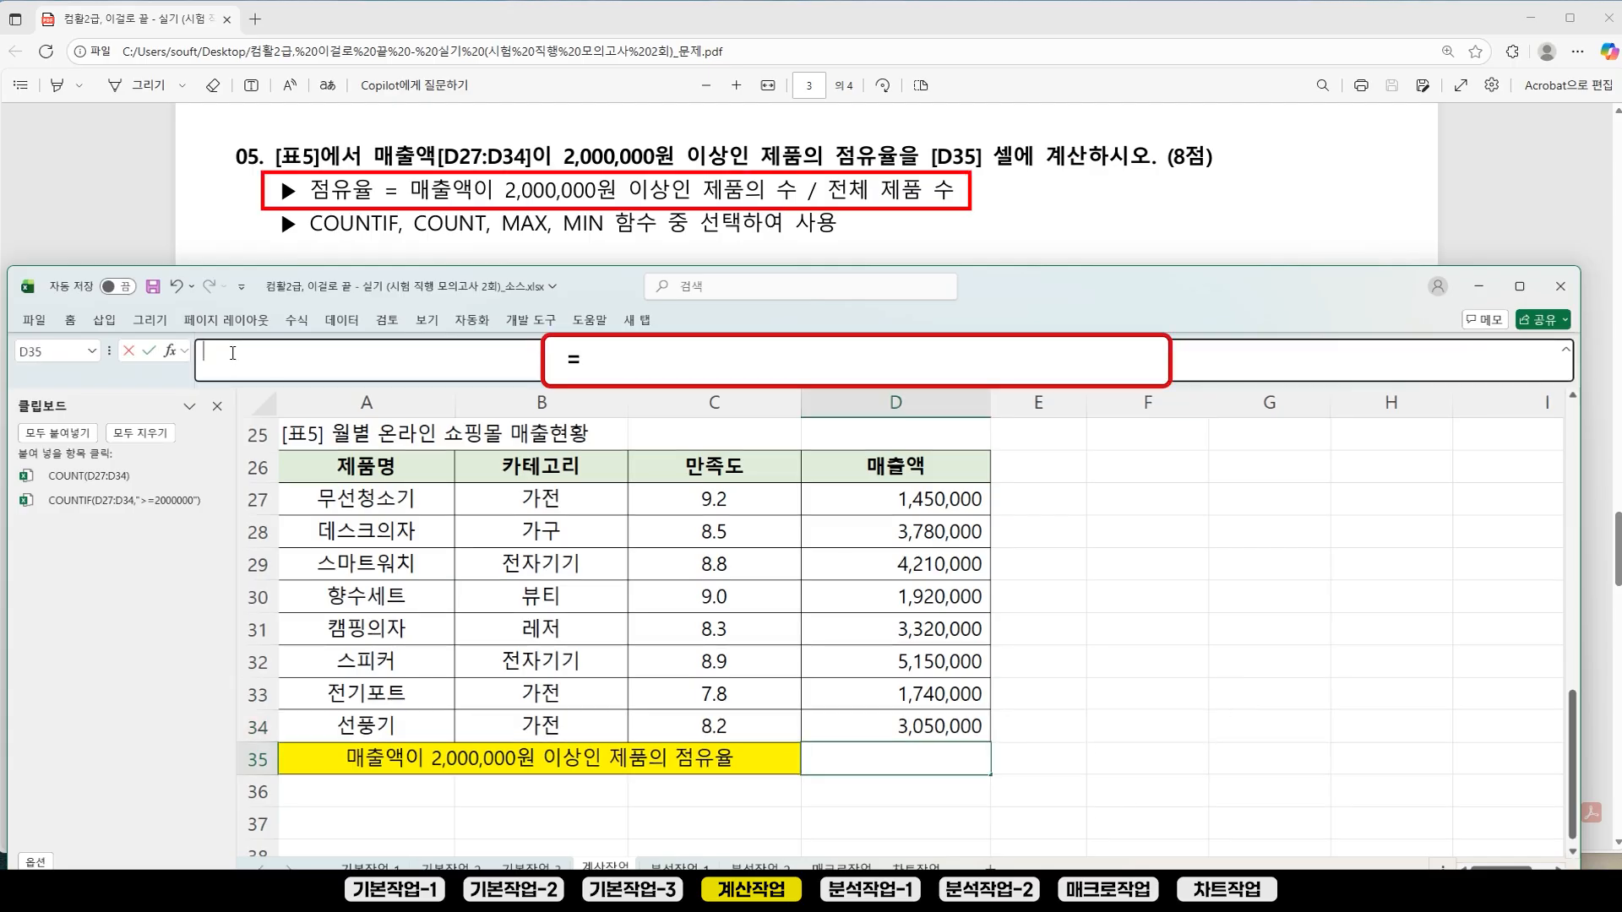
{"action": "type", "text": "="}
{"action": "left_click", "coordinate": [131, 503]}
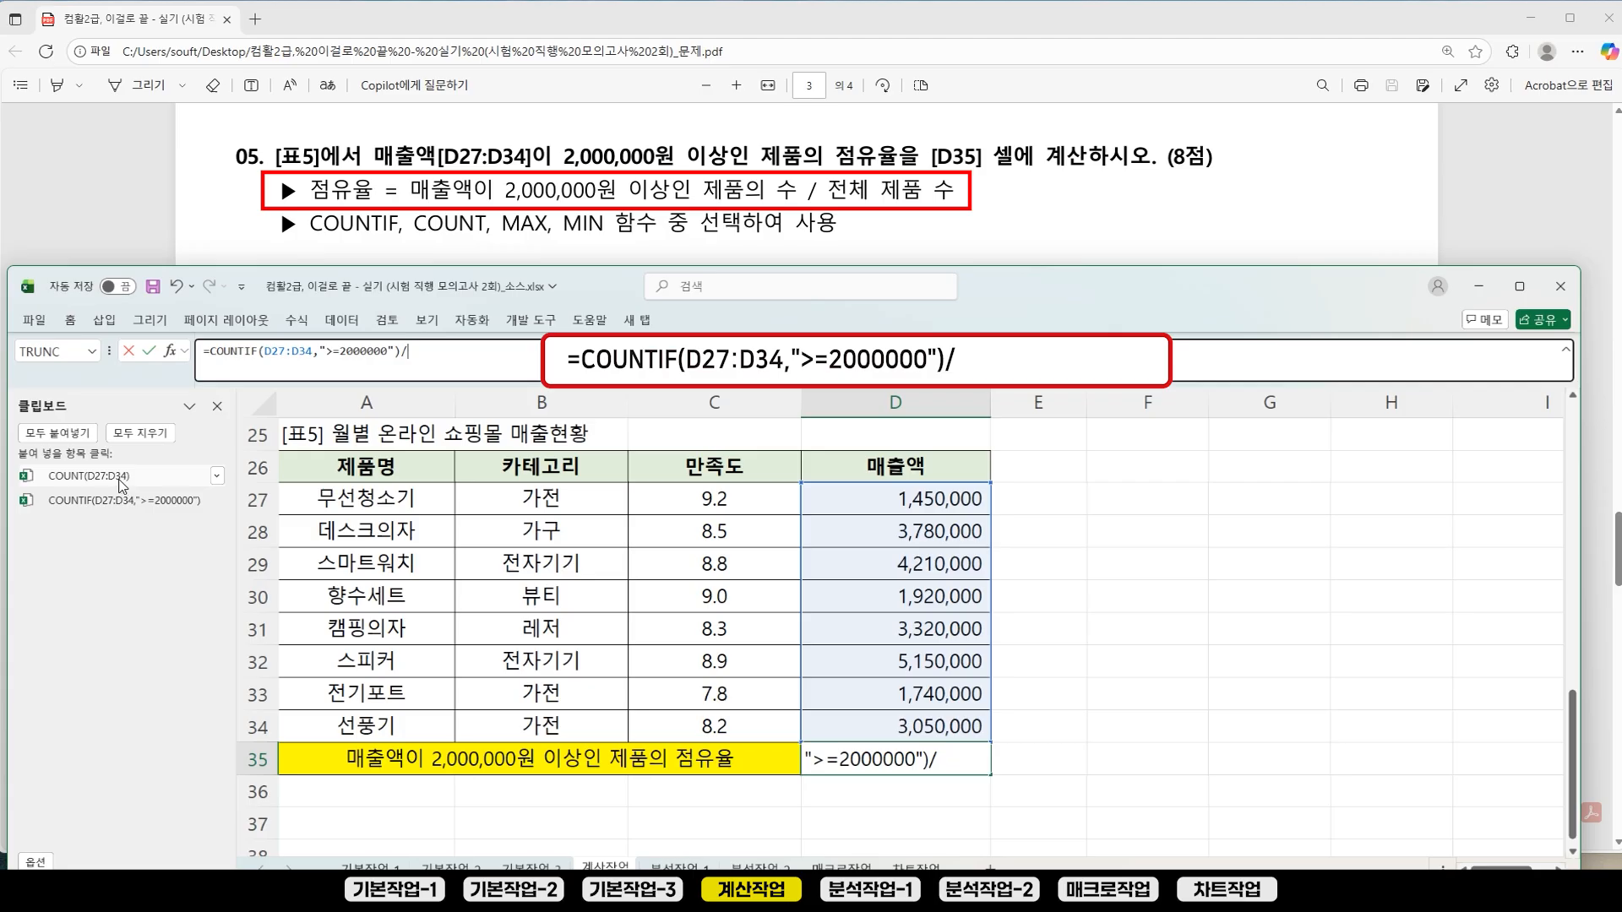
{"action": "left_click", "coordinate": [121, 480]}
{"action": "key", "text": "Return"}
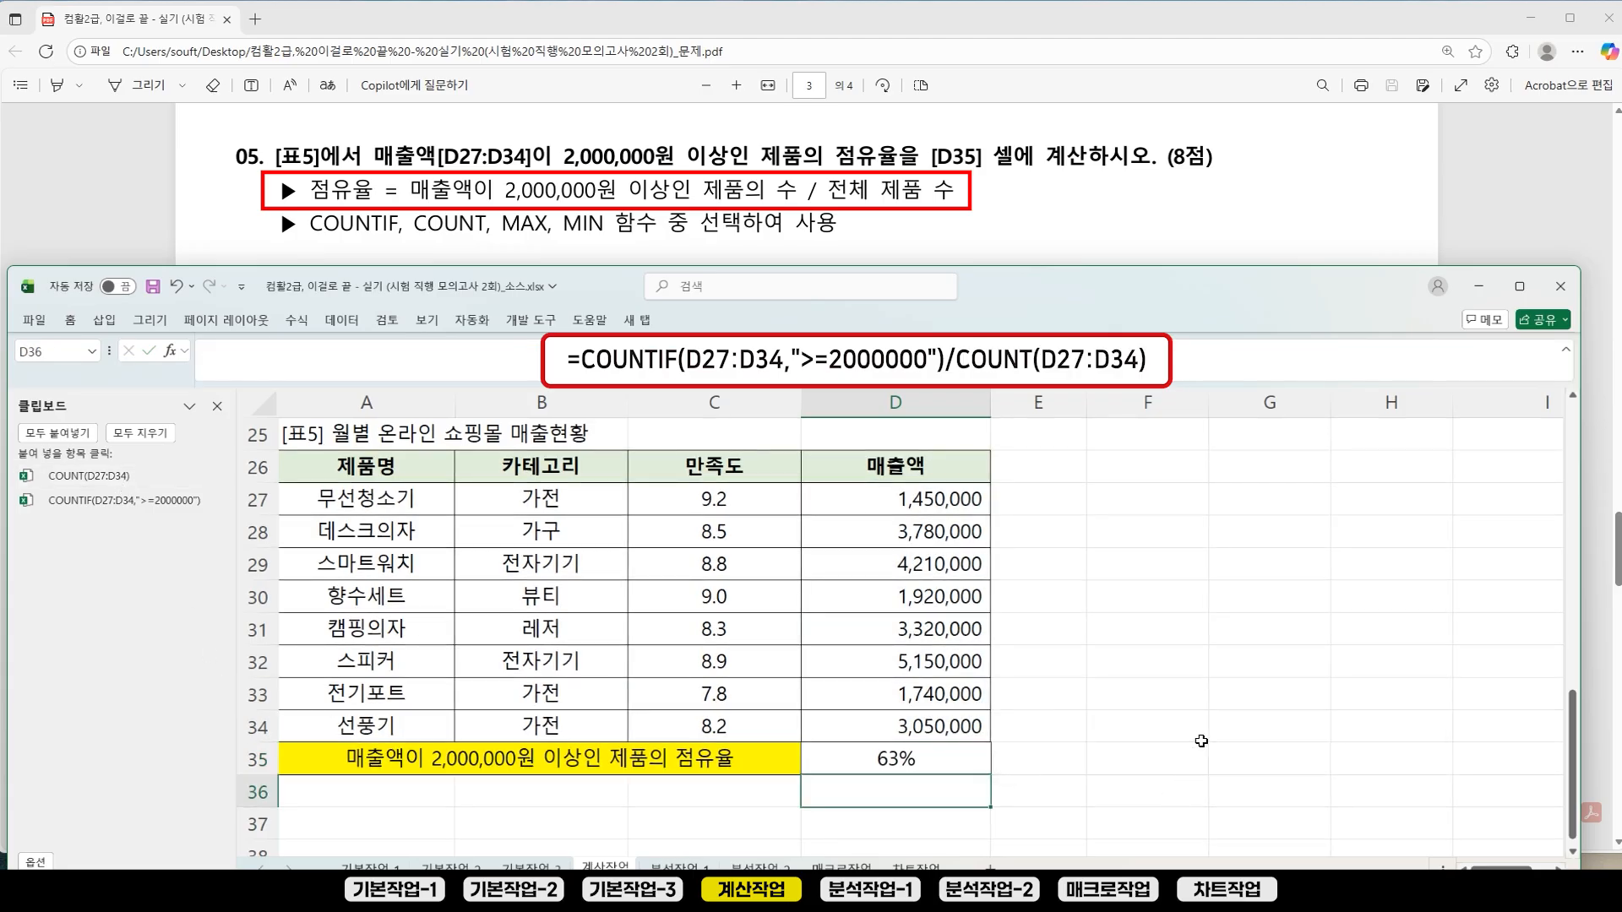
{"action": "left_click", "coordinate": [1250, 524]}
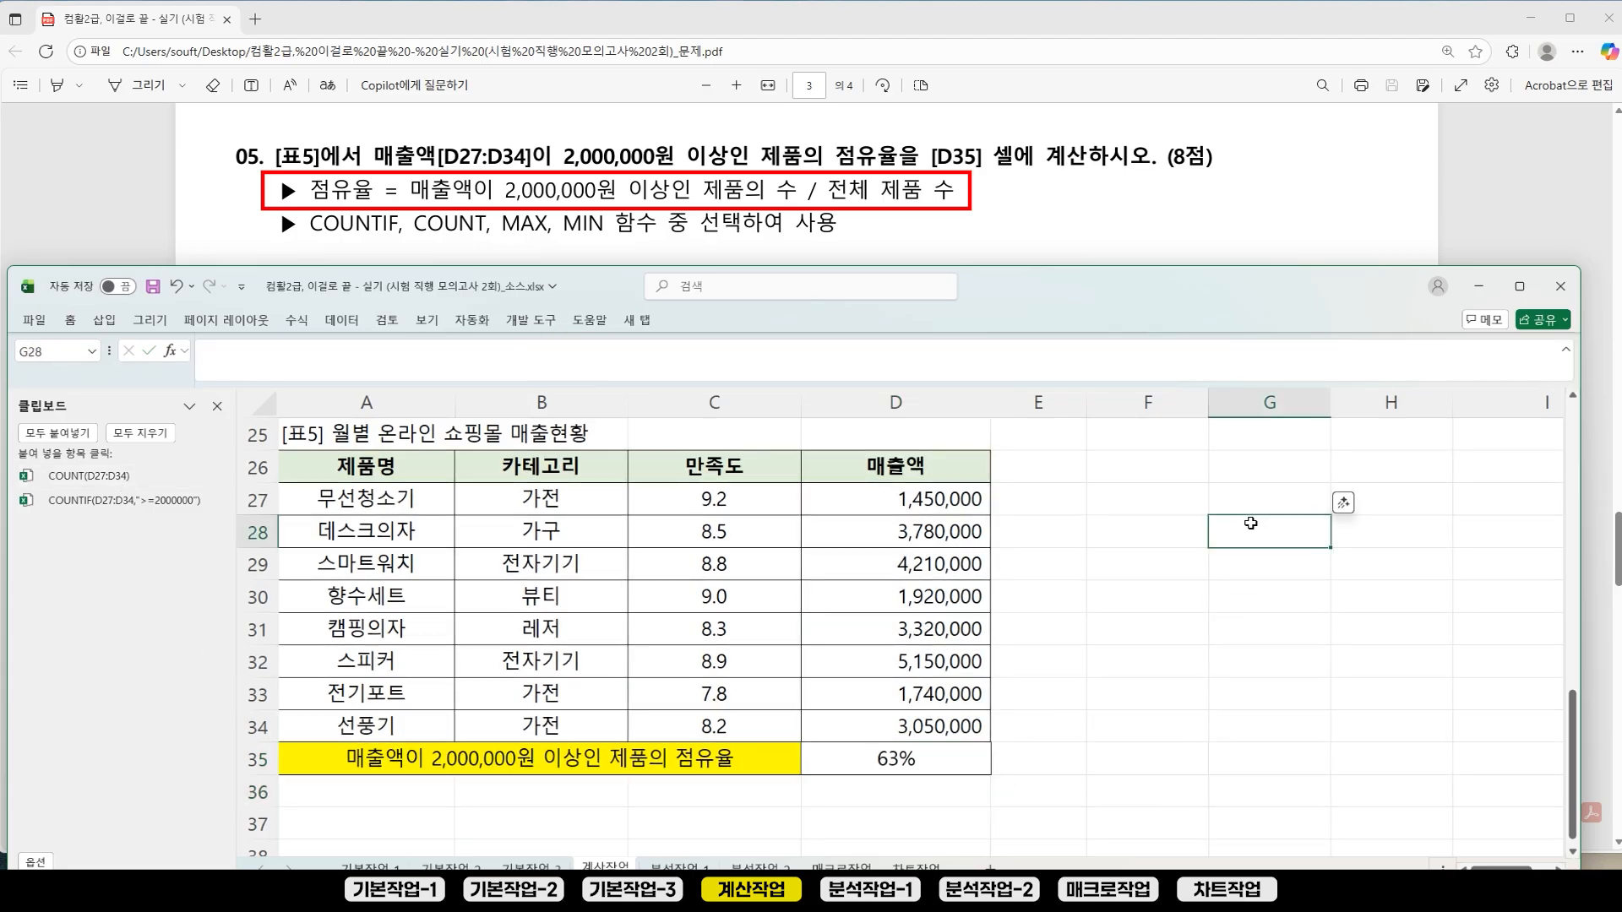
{"action": "left_click", "coordinate": [218, 410]}
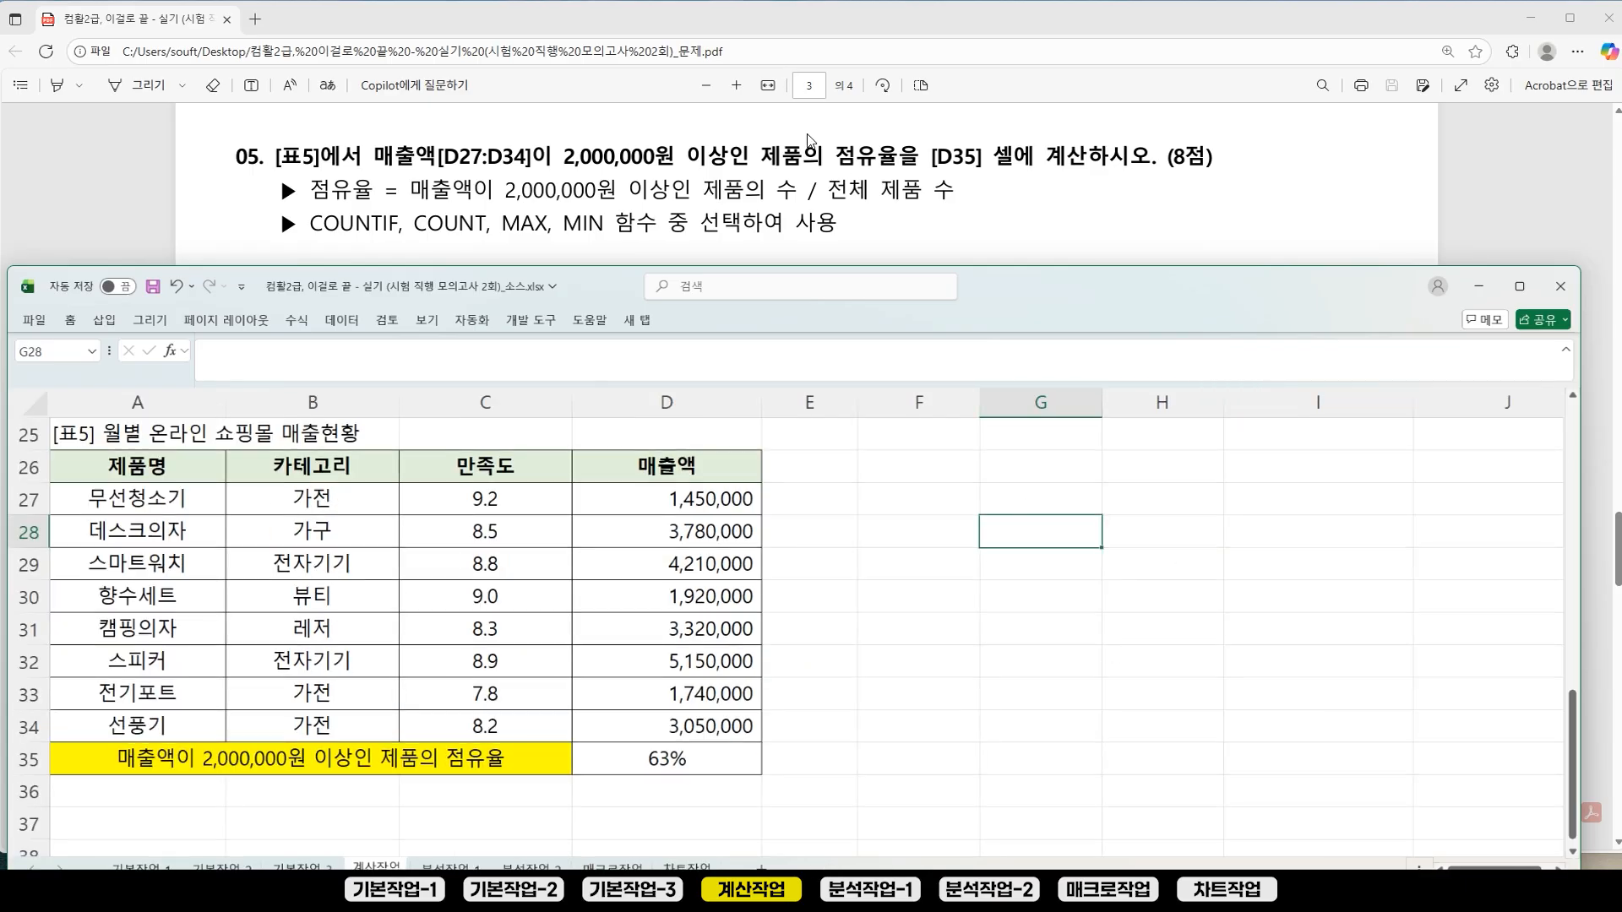
Step: Switch to the exam PDF and show the 분석작업 instructions of 문제 3
{"action": "left_click", "coordinate": [833, 160]}
{"action": "scroll", "coordinate": [877, 398], "scroll_direction": "down", "scroll_amount": 3}
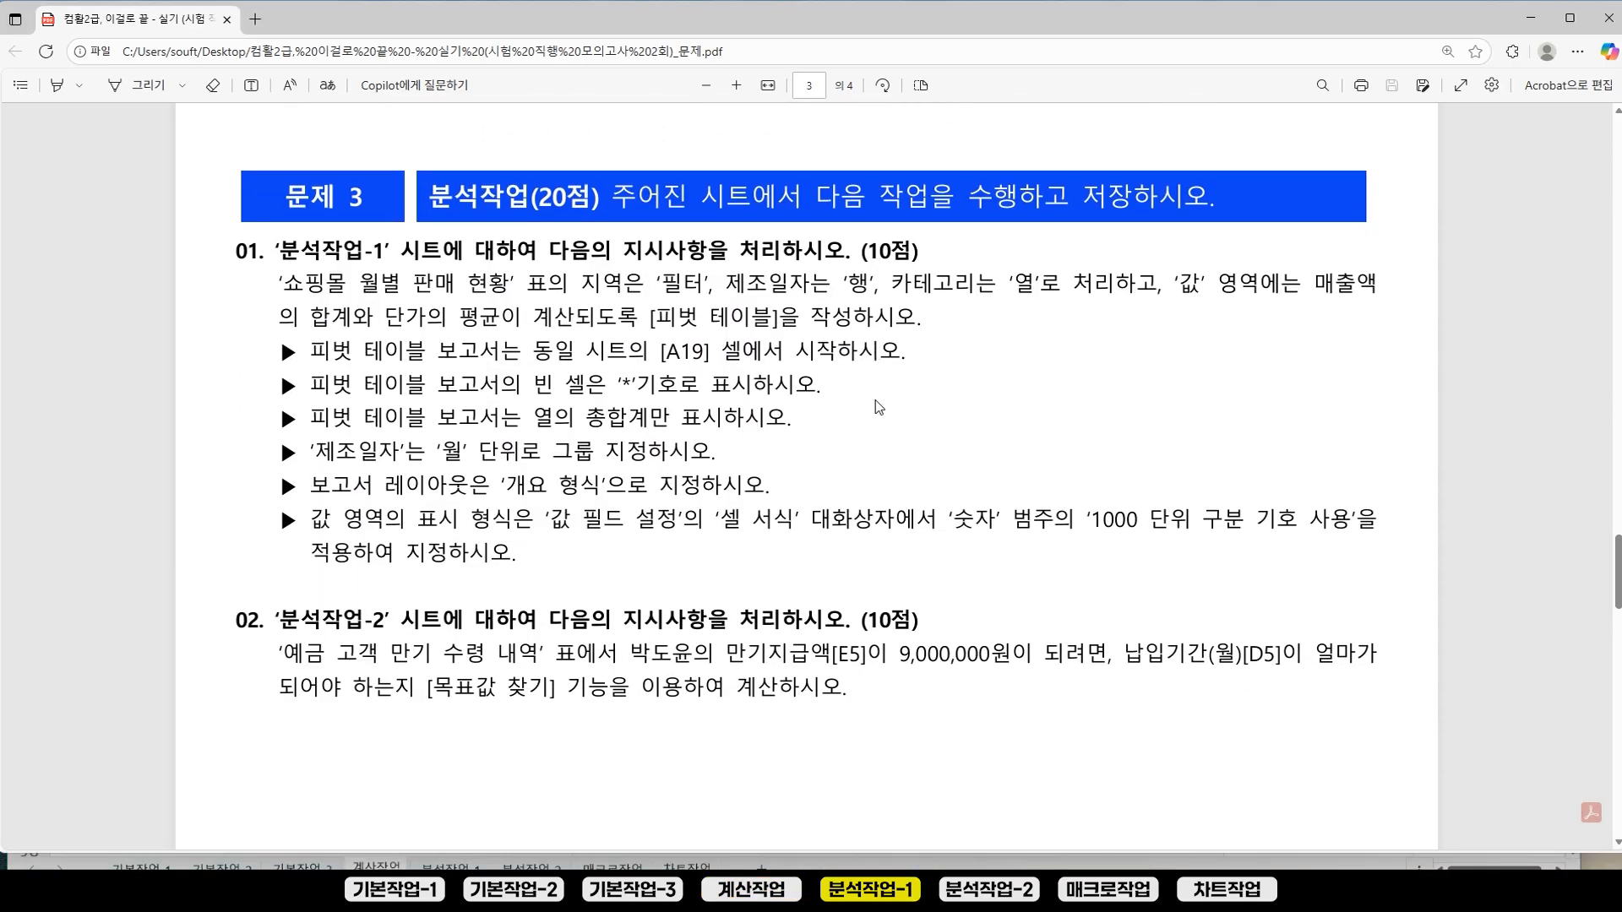
{"action": "left_click_drag", "start_coordinate": [1617, 565], "coordinate": [1617, 573]}
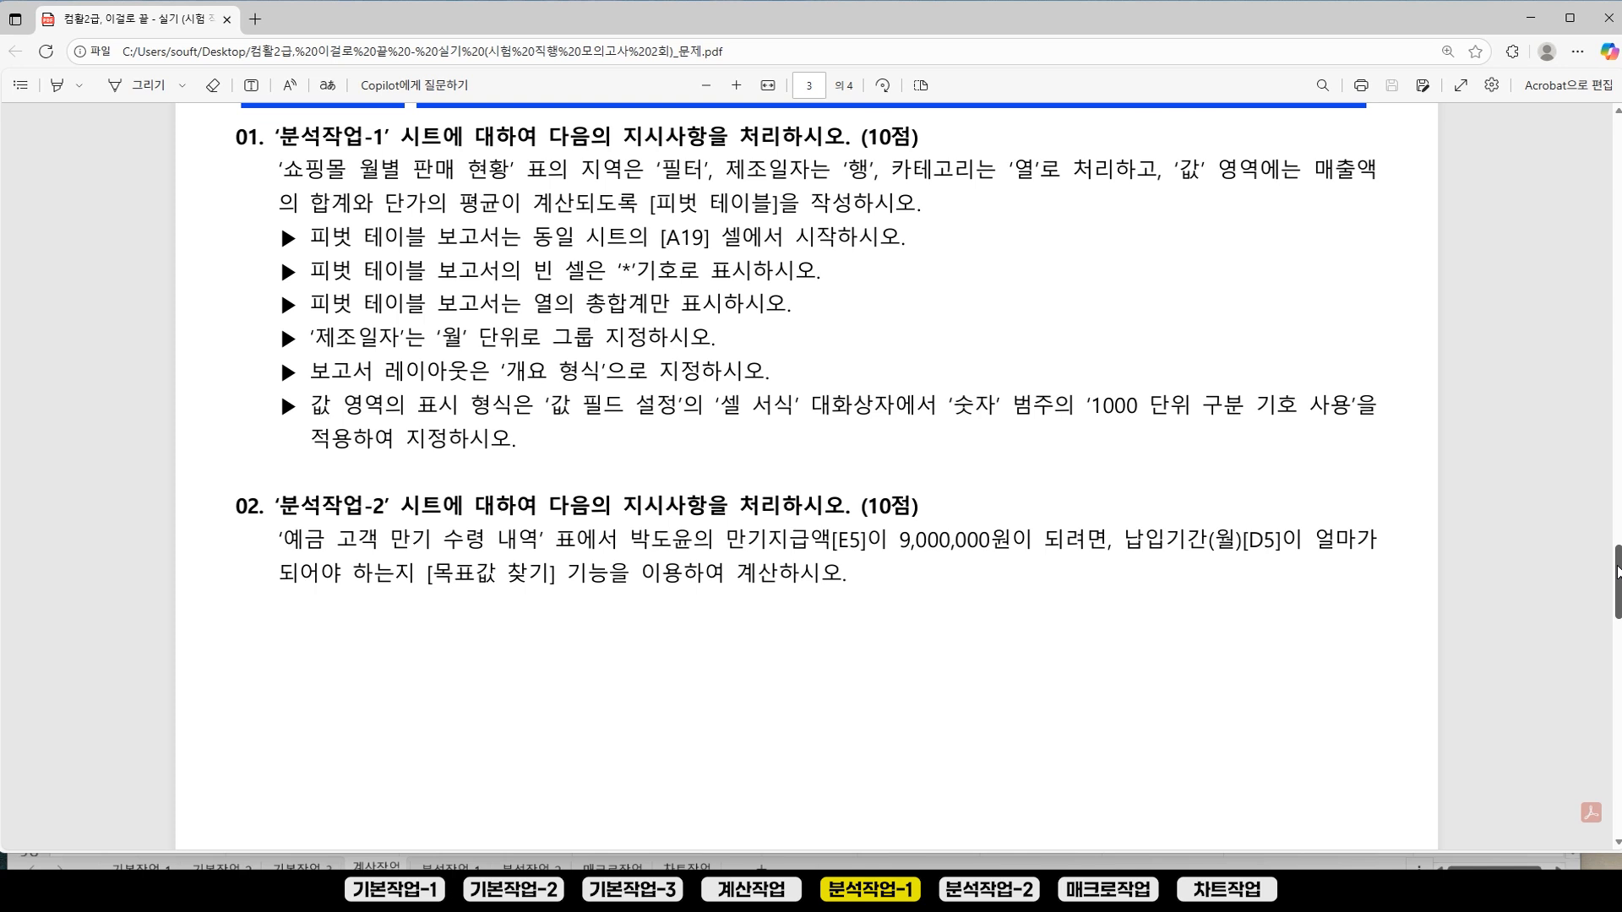
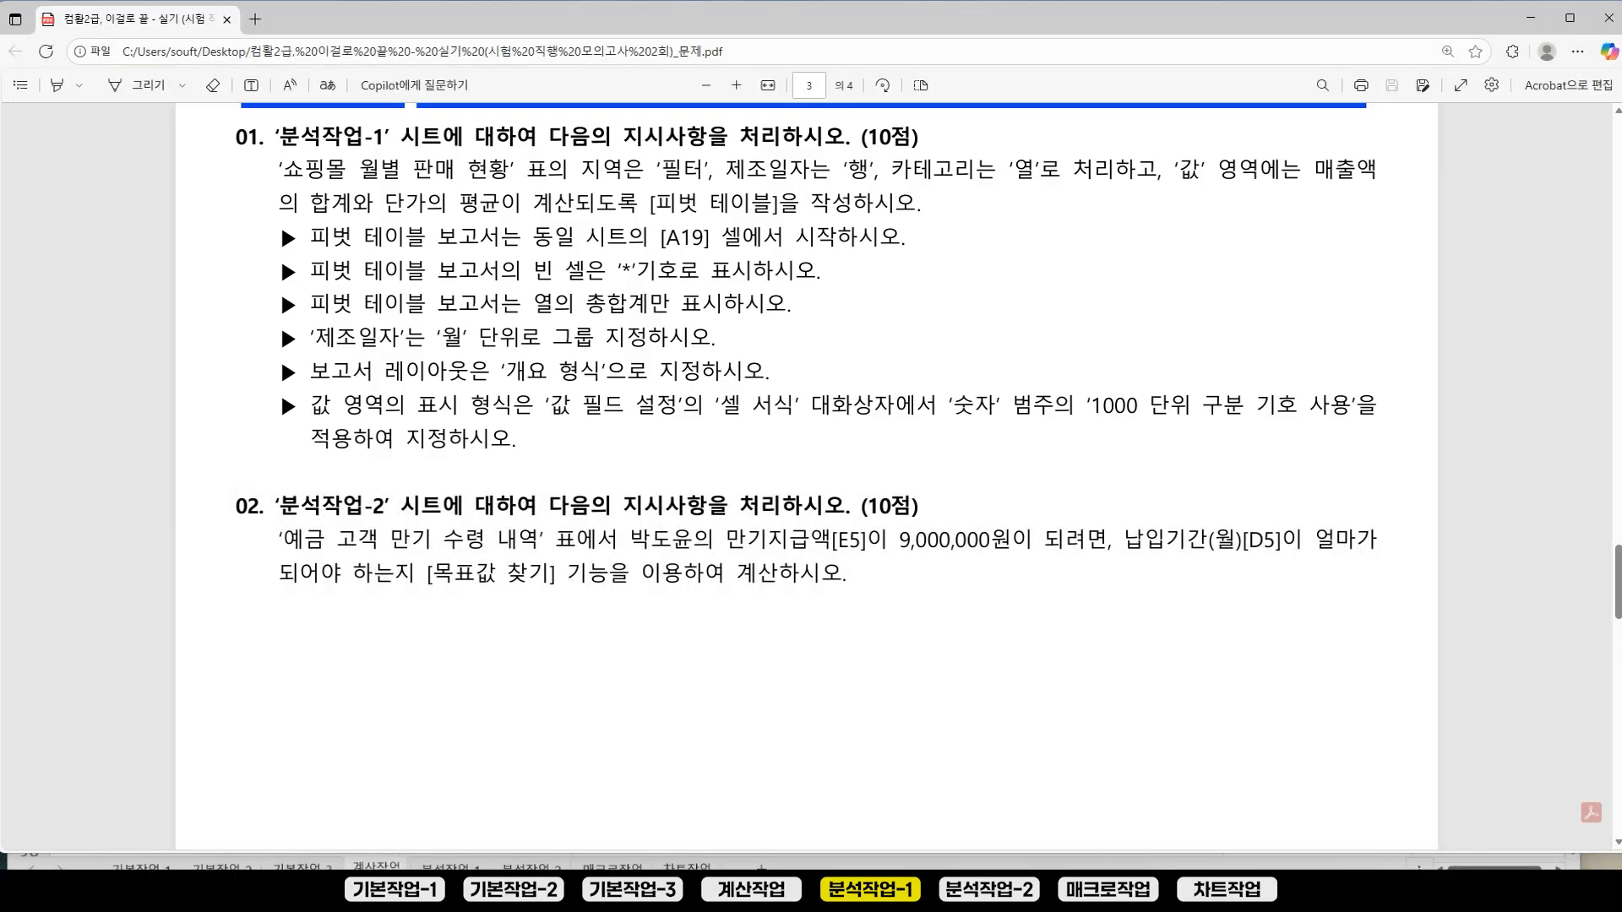
Step: Switch to Excel, open the 분석작업-1 sheet, and arrange the window below the question text with a shorter formula bar
{"action": "left_click", "coordinate": [450, 865]}
{"action": "left_click", "coordinate": [451, 865]}
{"action": "left_click_drag", "start_coordinate": [1084, 285], "coordinate": [1086, 244]}
{"action": "left_click", "coordinate": [708, 586]}
{"action": "scroll", "coordinate": [409, 636], "scroll_direction": "up", "scroll_amount": 1}
{"action": "left_click", "coordinate": [266, 336]}
{"action": "left_click_drag", "start_coordinate": [432, 343], "coordinate": [438, 318]}
{"action": "left_click", "coordinate": [1119, 578]}
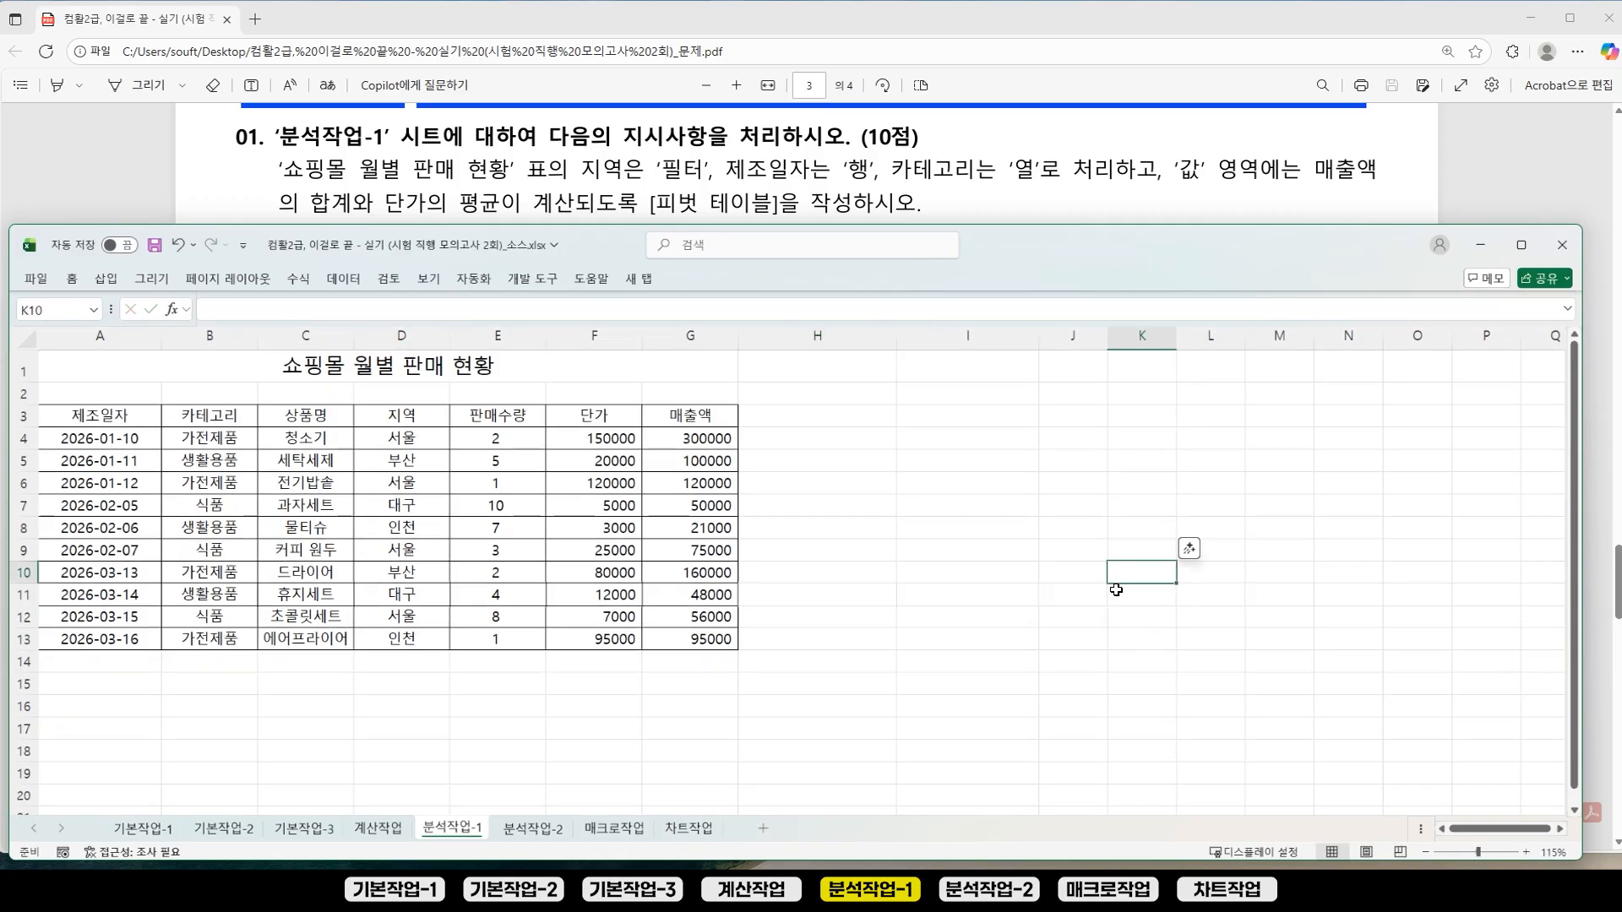
Step: Keep the ribbon expanded and shrink the Excel window so the [A19] placement instruction is readable above it
{"action": "double_click", "coordinate": [72, 279]}
{"action": "left_click", "coordinate": [920, 573]}
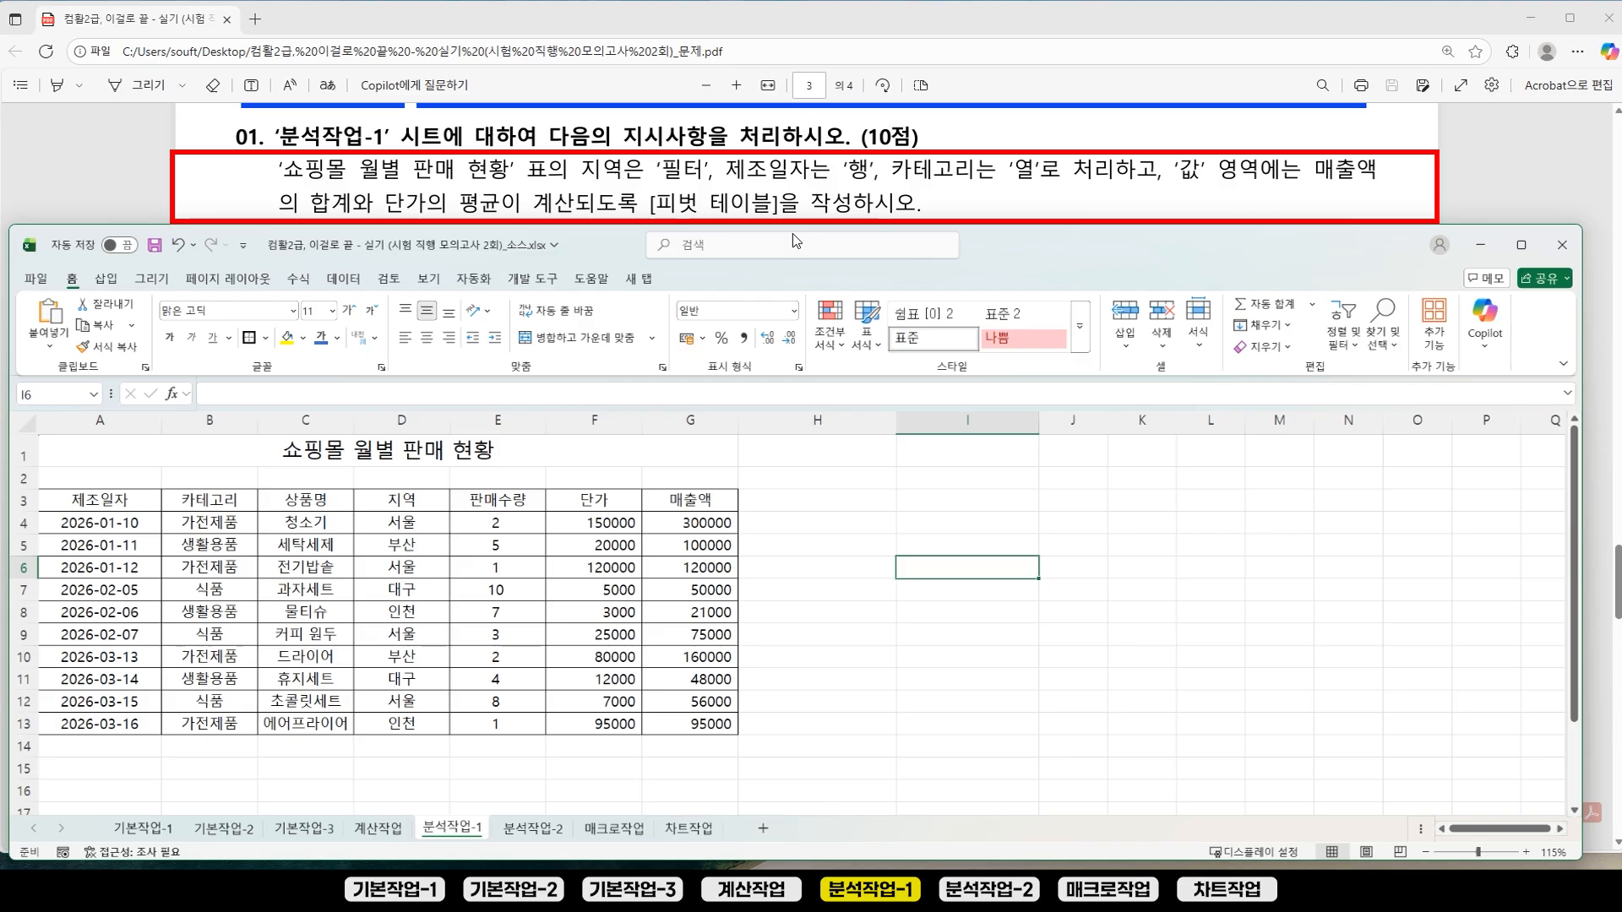
{"action": "left_click_drag", "start_coordinate": [1013, 227], "coordinate": [1013, 255]}
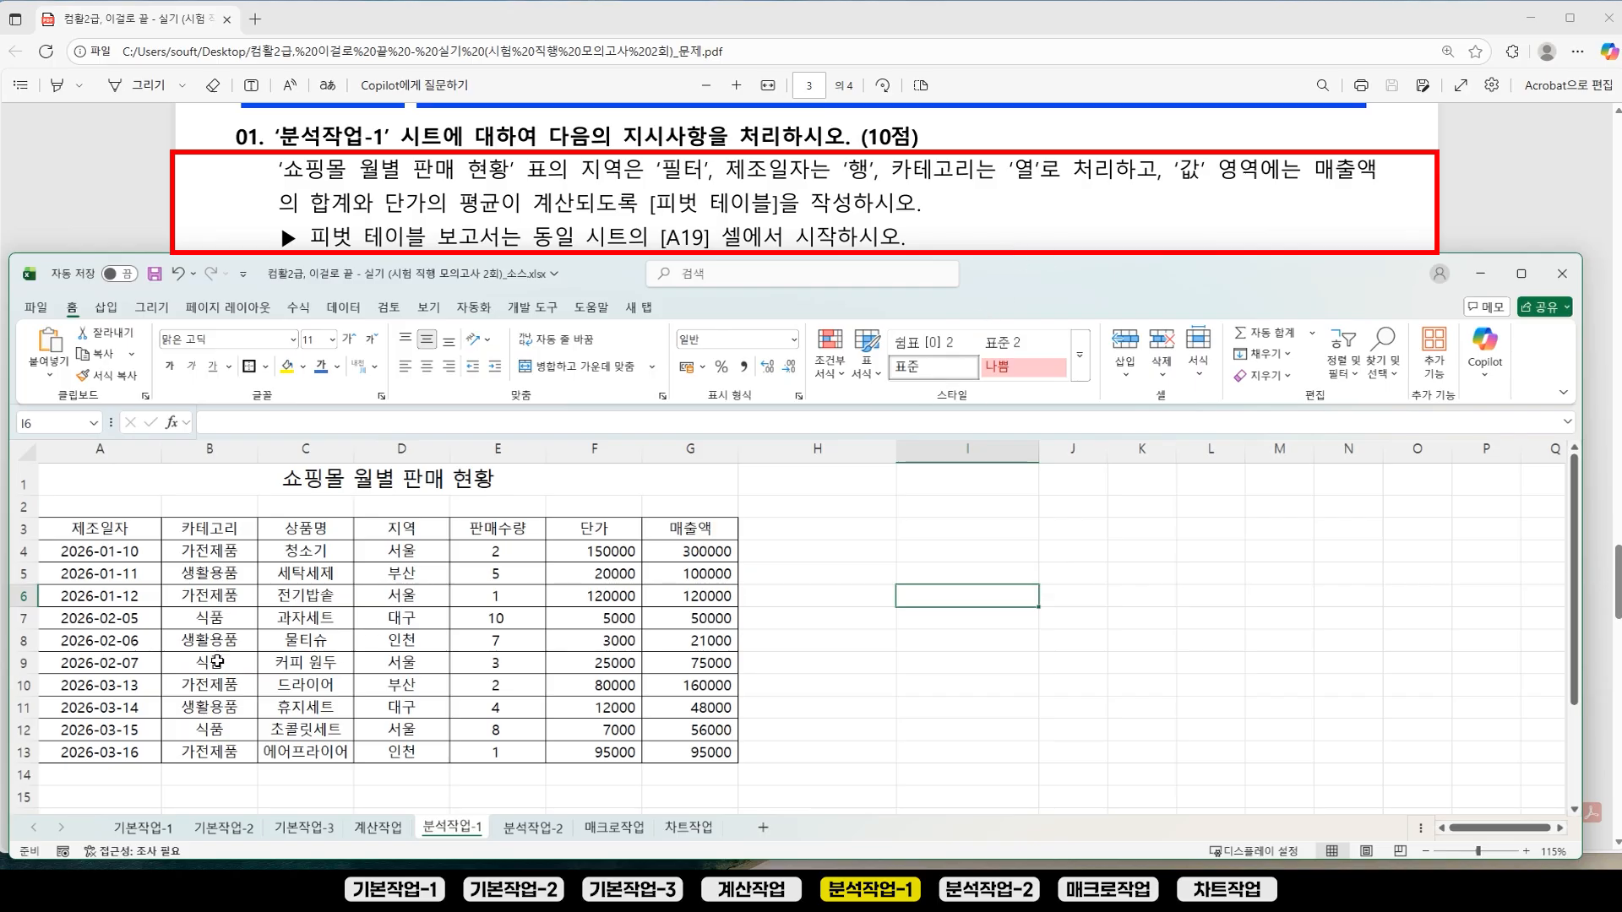
Step: Start creating a pivot table from the 쇼핑몰 월별 판매 현황 data in A3:G13
{"action": "left_click_drag", "start_coordinate": [89, 531], "coordinate": [686, 751]}
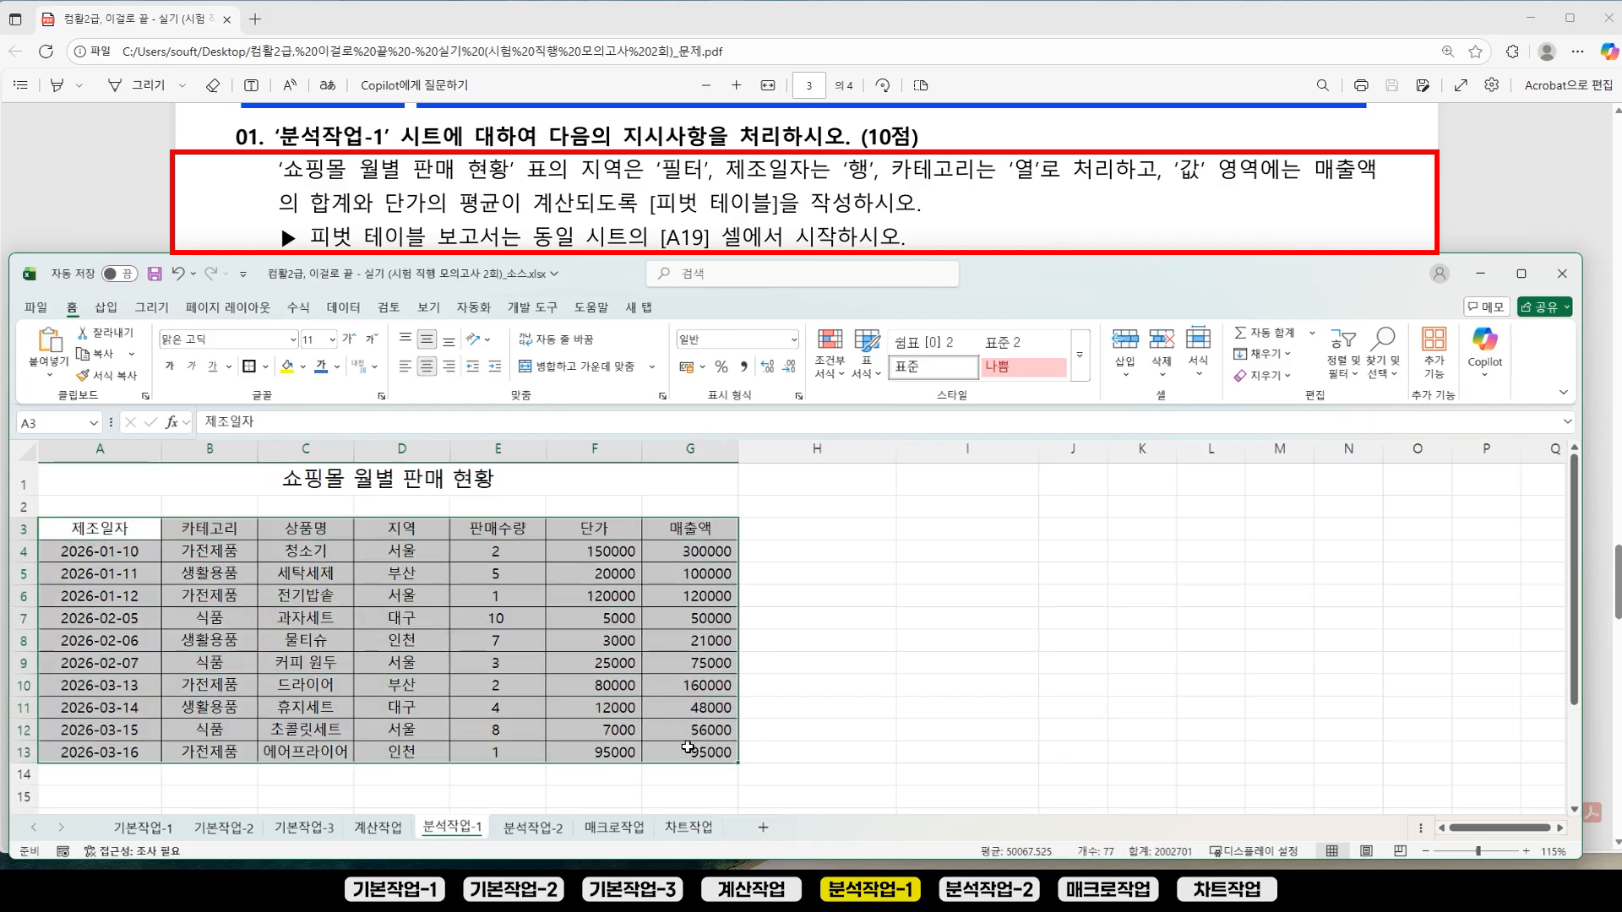
{"action": "left_click", "coordinate": [106, 309]}
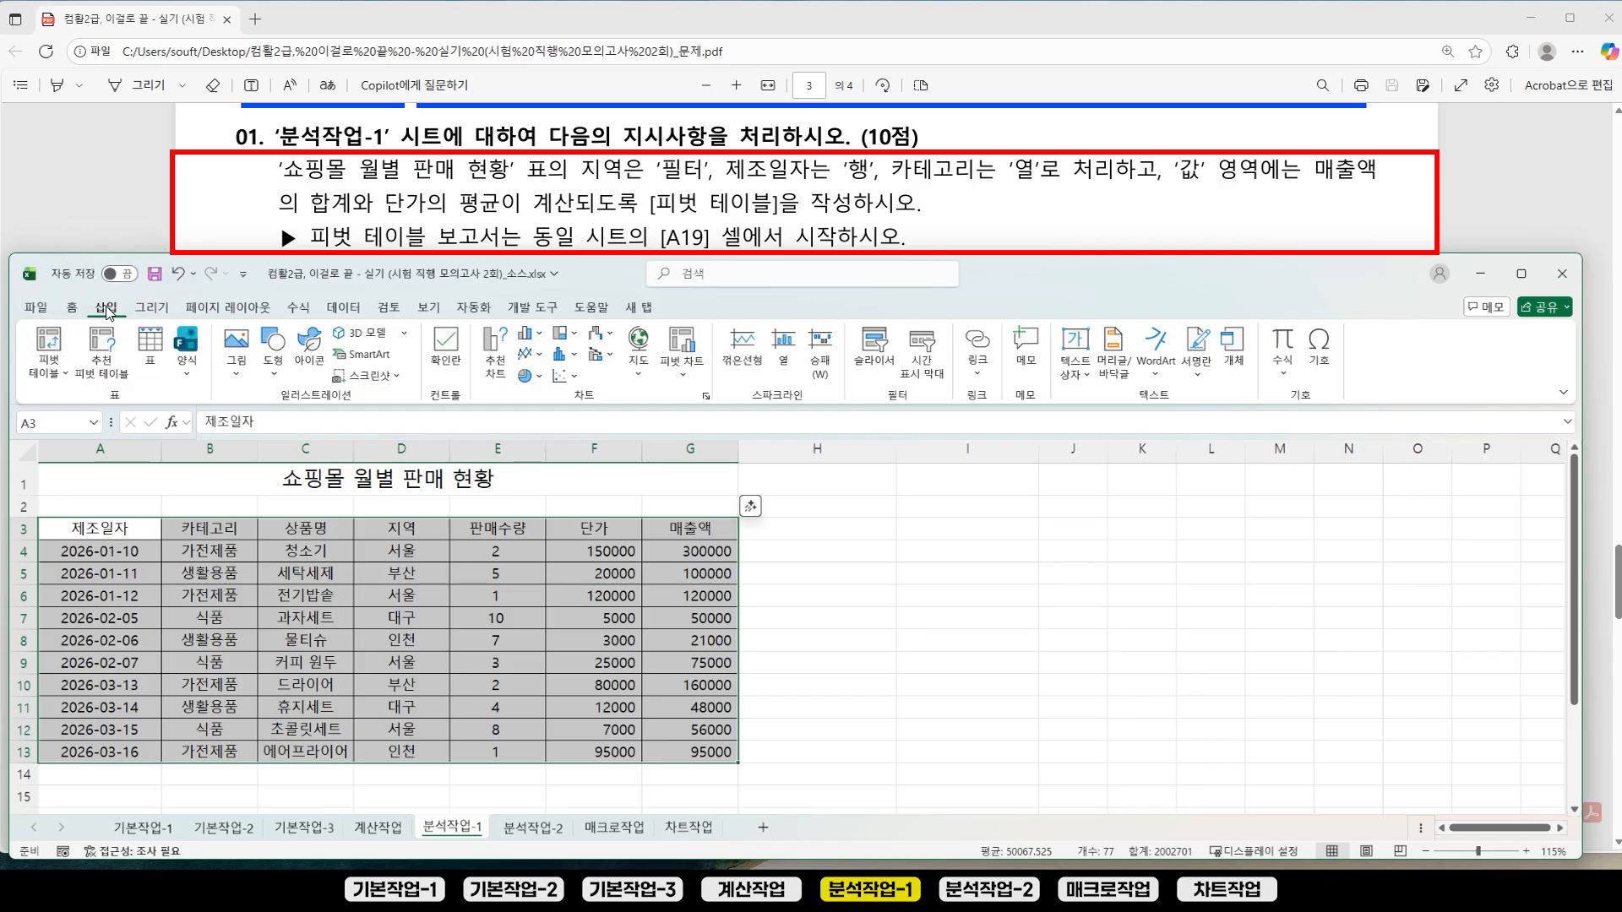
{"action": "left_click", "coordinate": [47, 348]}
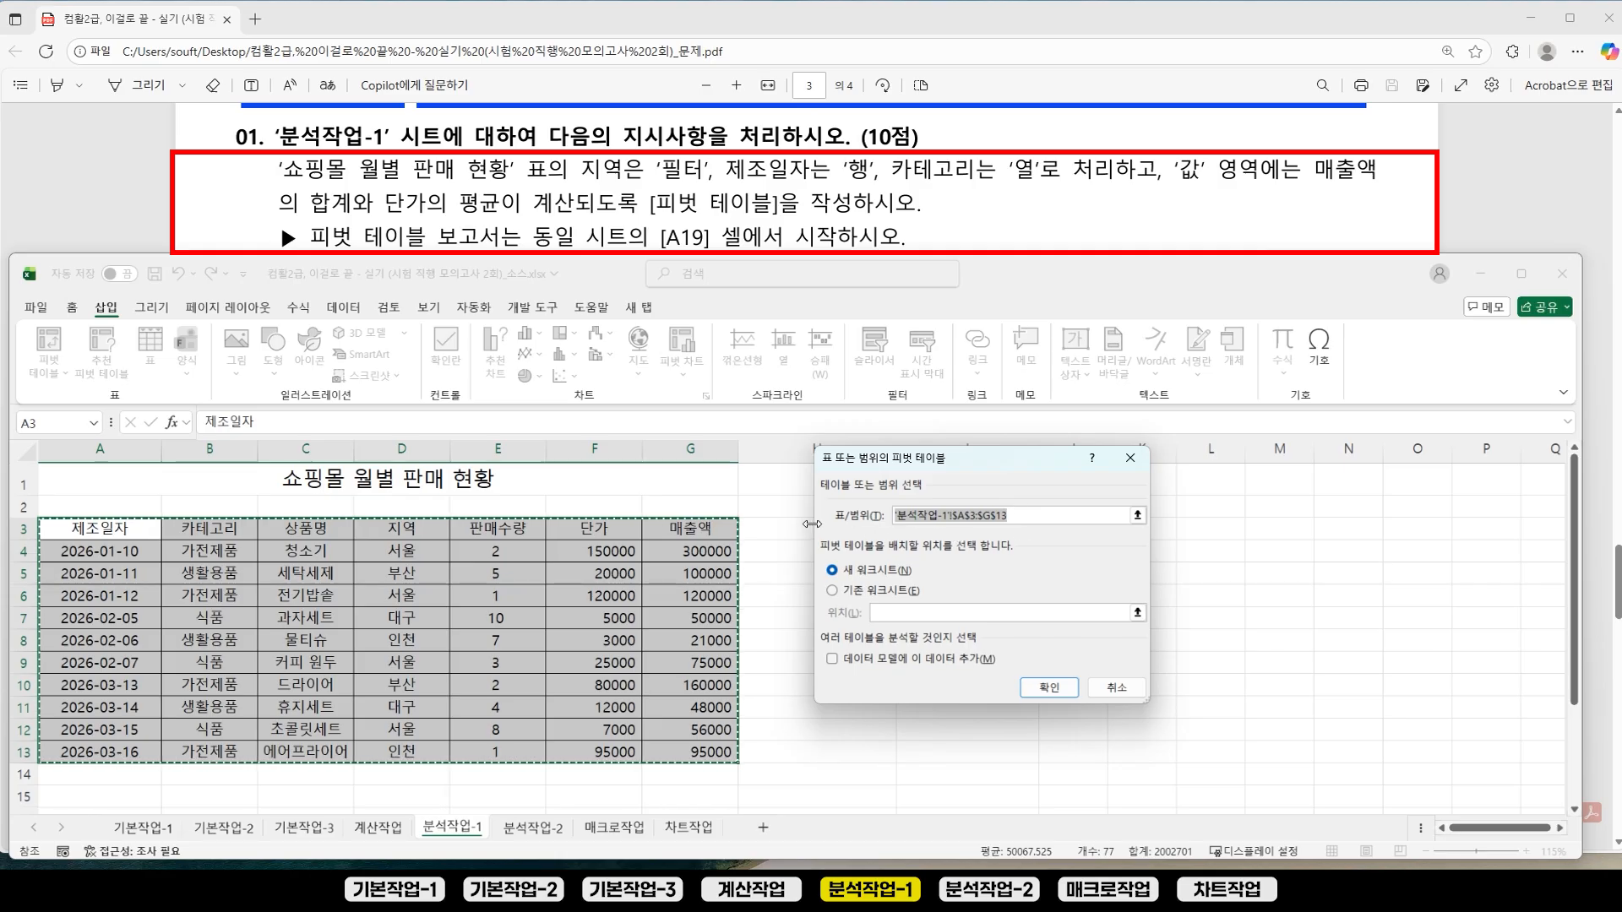
Step: Replace the pivot table's source range with N5, and reselect A3:G13 as the source
{"action": "left_click", "coordinate": [1349, 573]}
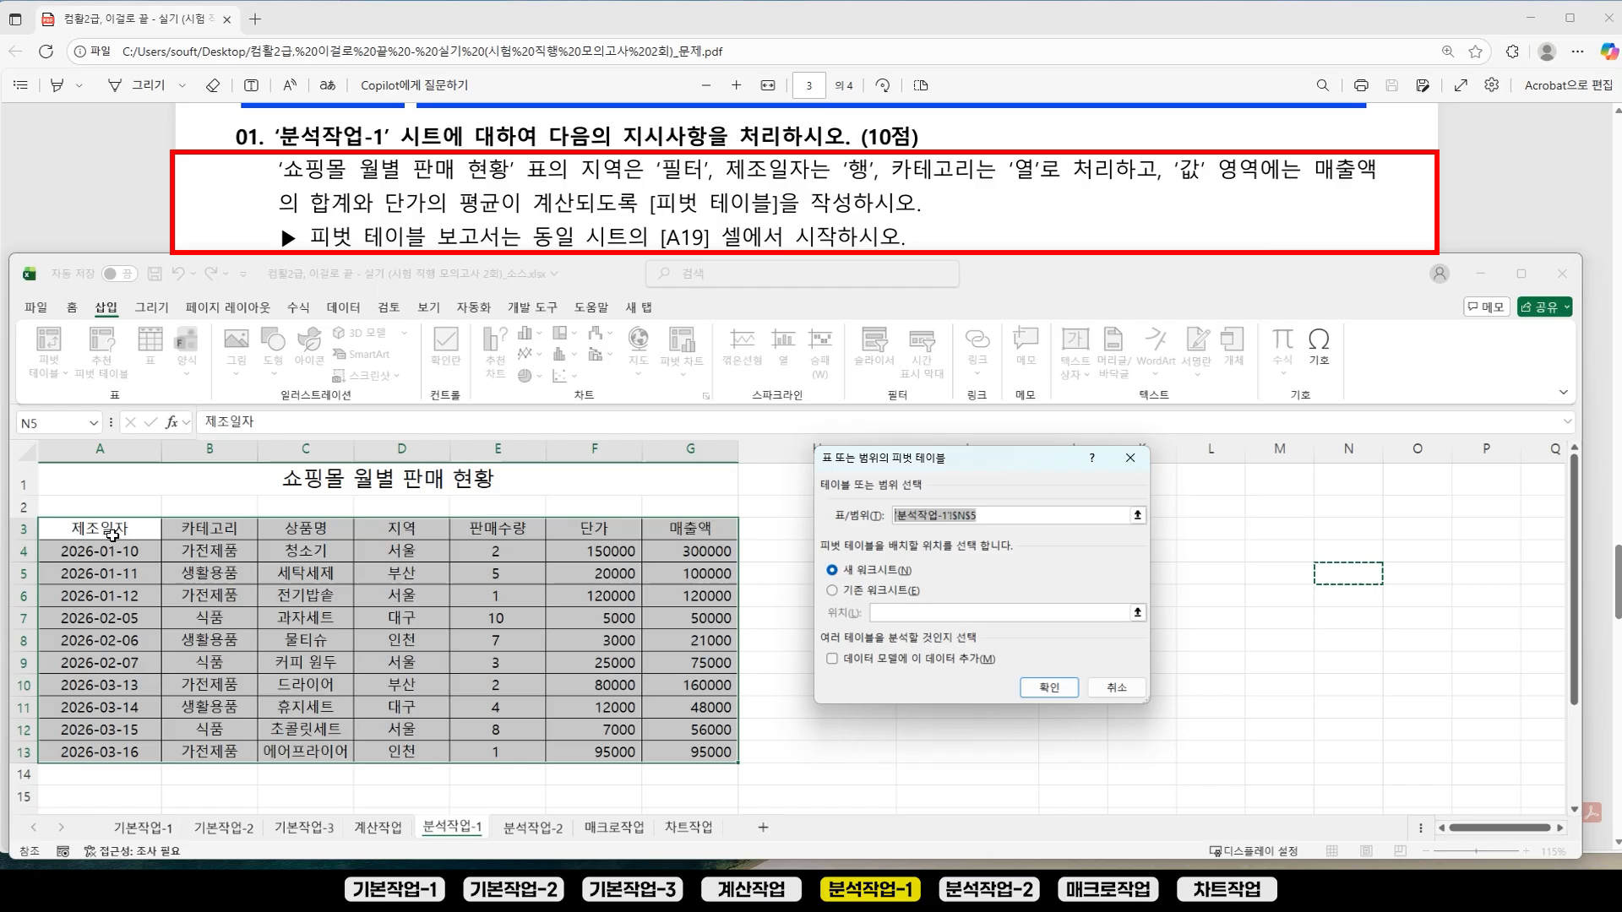
{"action": "left_click_drag", "start_coordinate": [112, 535], "coordinate": [584, 551]}
{"action": "left_click_drag", "start_coordinate": [681, 748], "coordinate": [681, 749]}
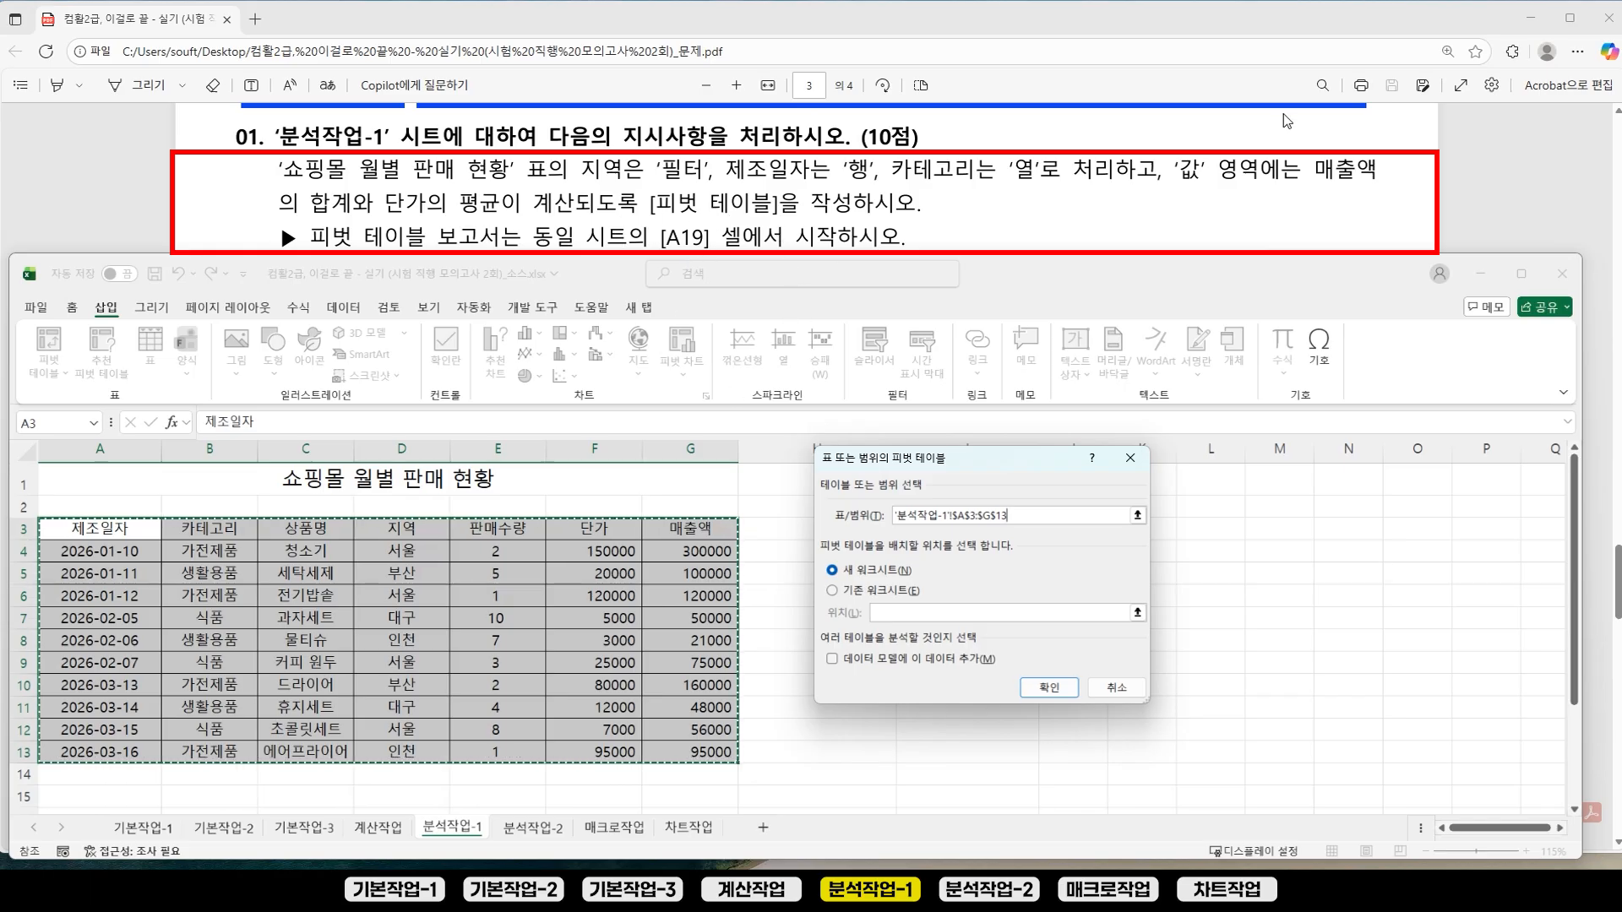
Step: Place the pivot table on the existing worksheet at cell A19 and create it
{"action": "left_click", "coordinate": [834, 594]}
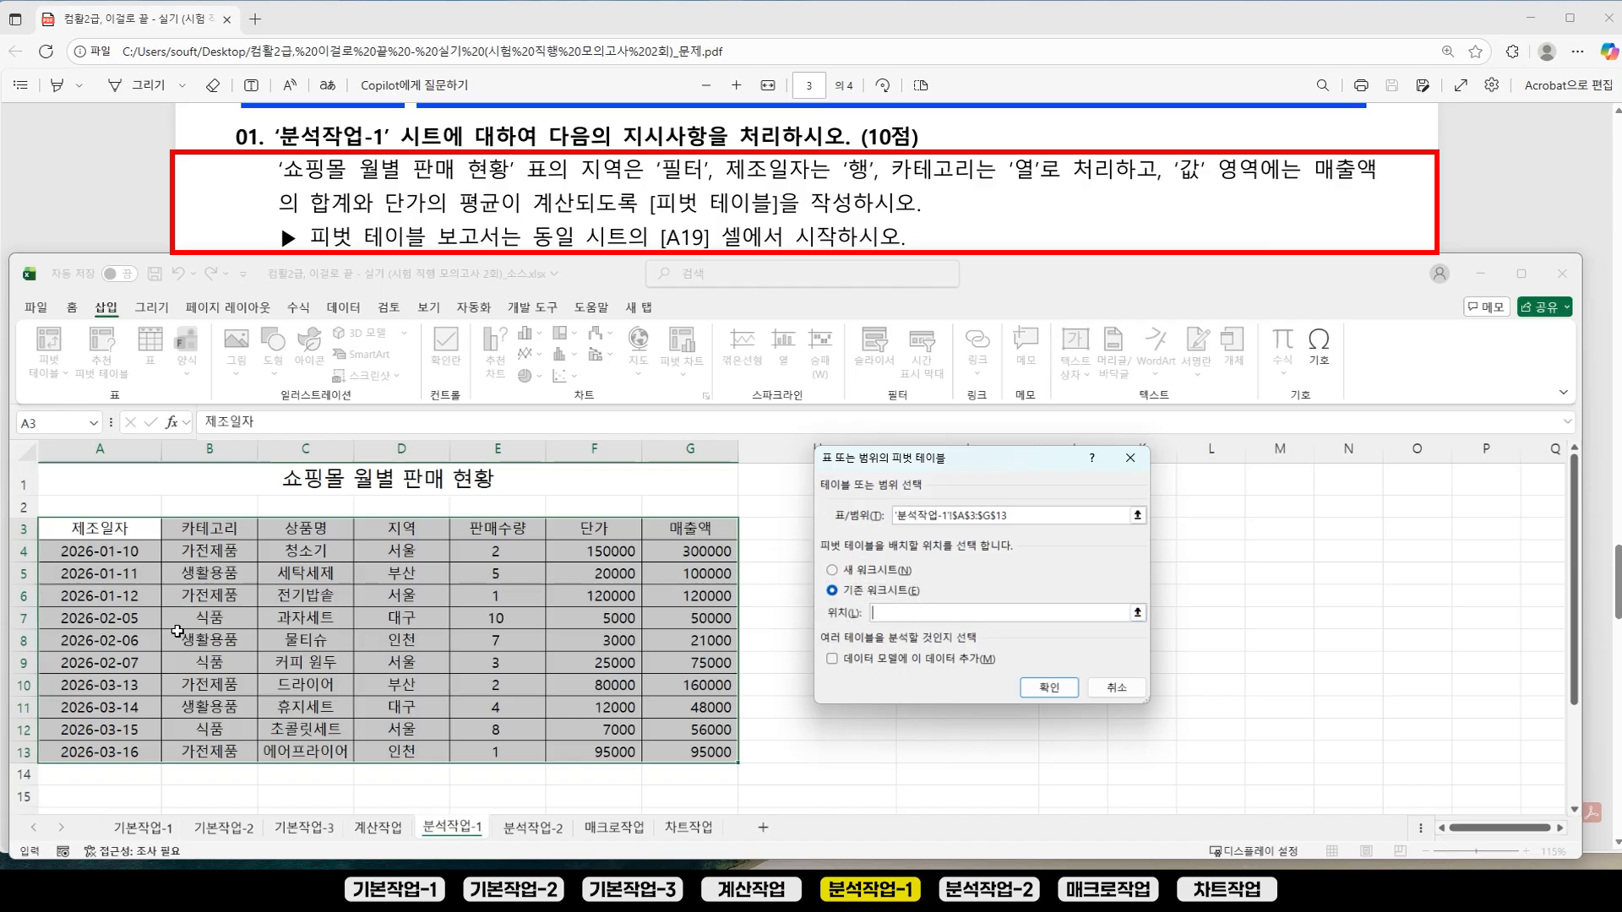
{"action": "scroll", "coordinate": [126, 667], "scroll_direction": "down", "scroll_amount": 2}
{"action": "scroll", "coordinate": [75, 729], "scroll_direction": "down", "scroll_amount": 1}
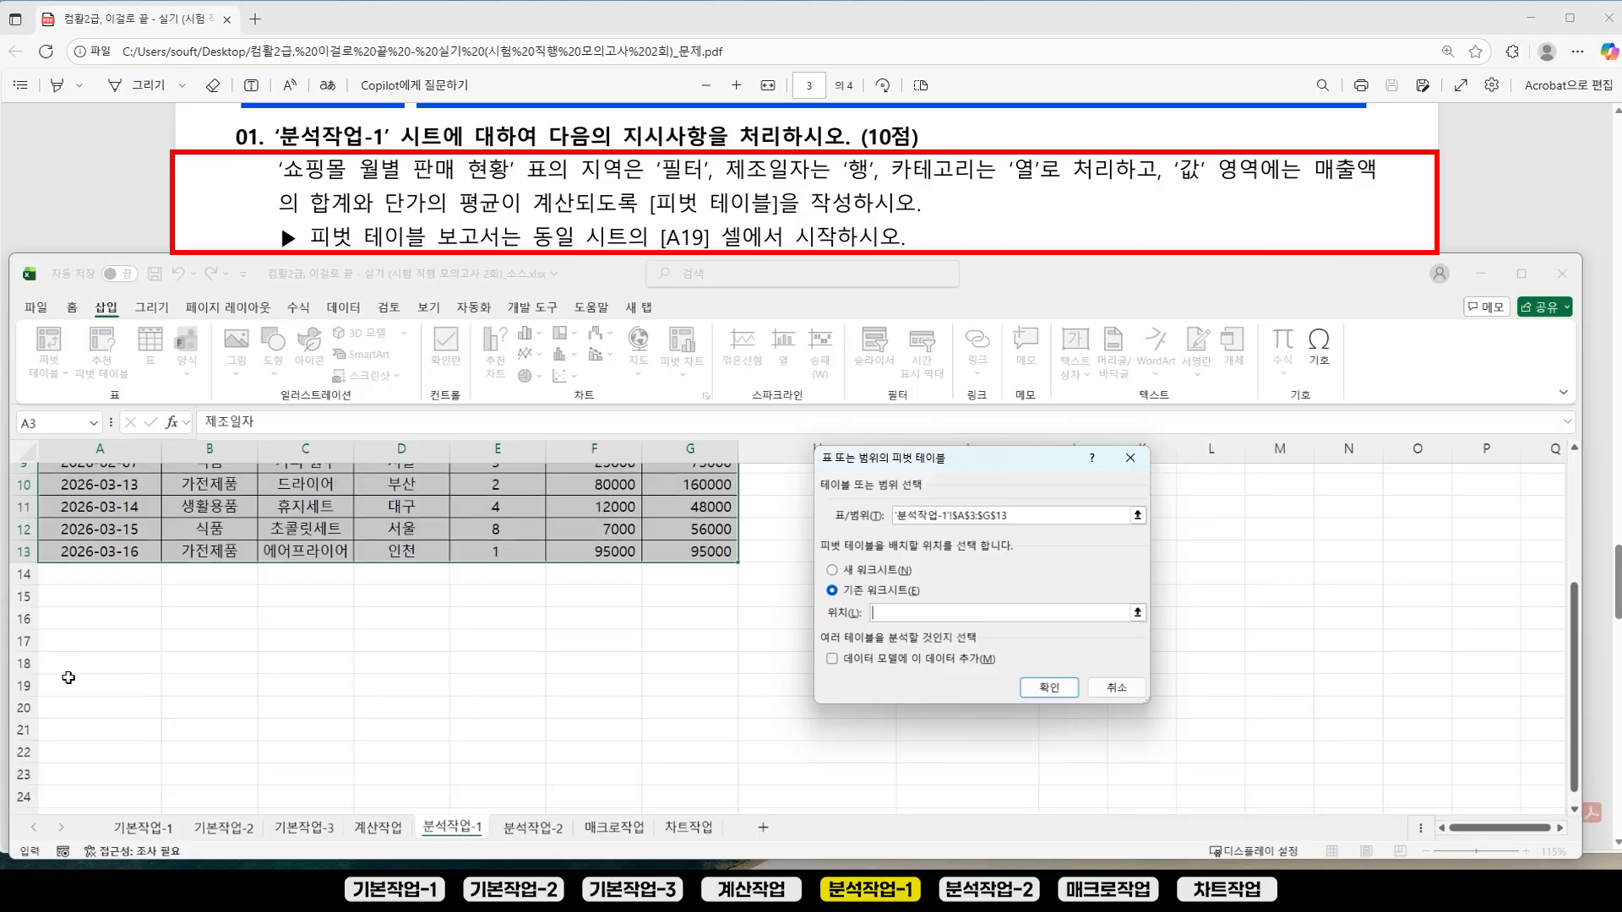
{"action": "left_click", "coordinate": [77, 686]}
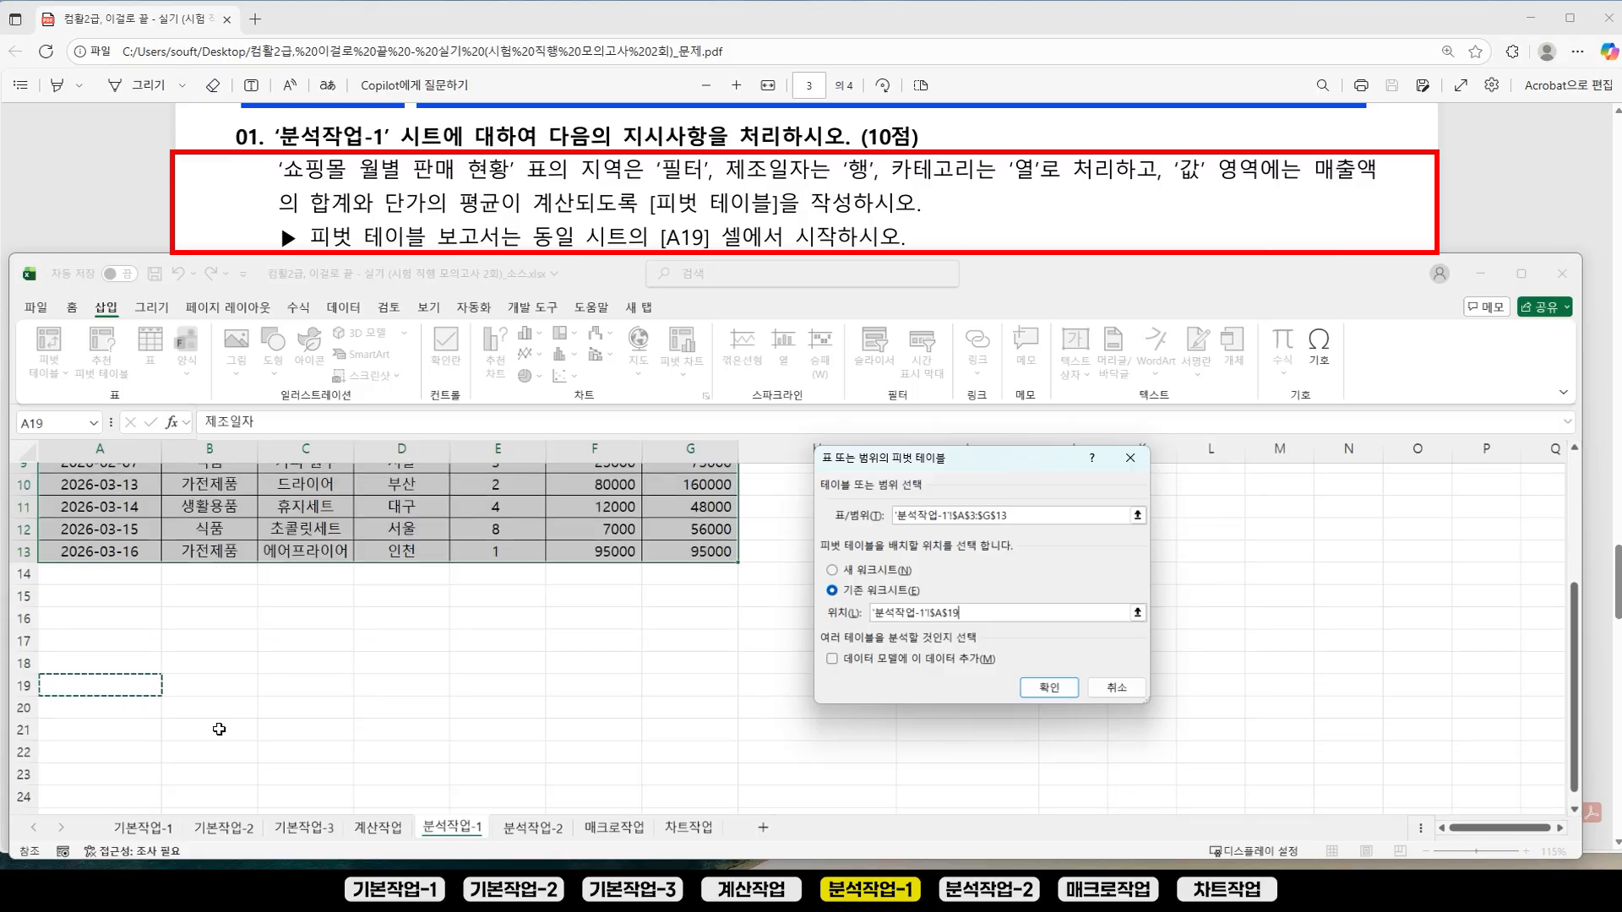
{"action": "left_click", "coordinate": [1050, 687]}
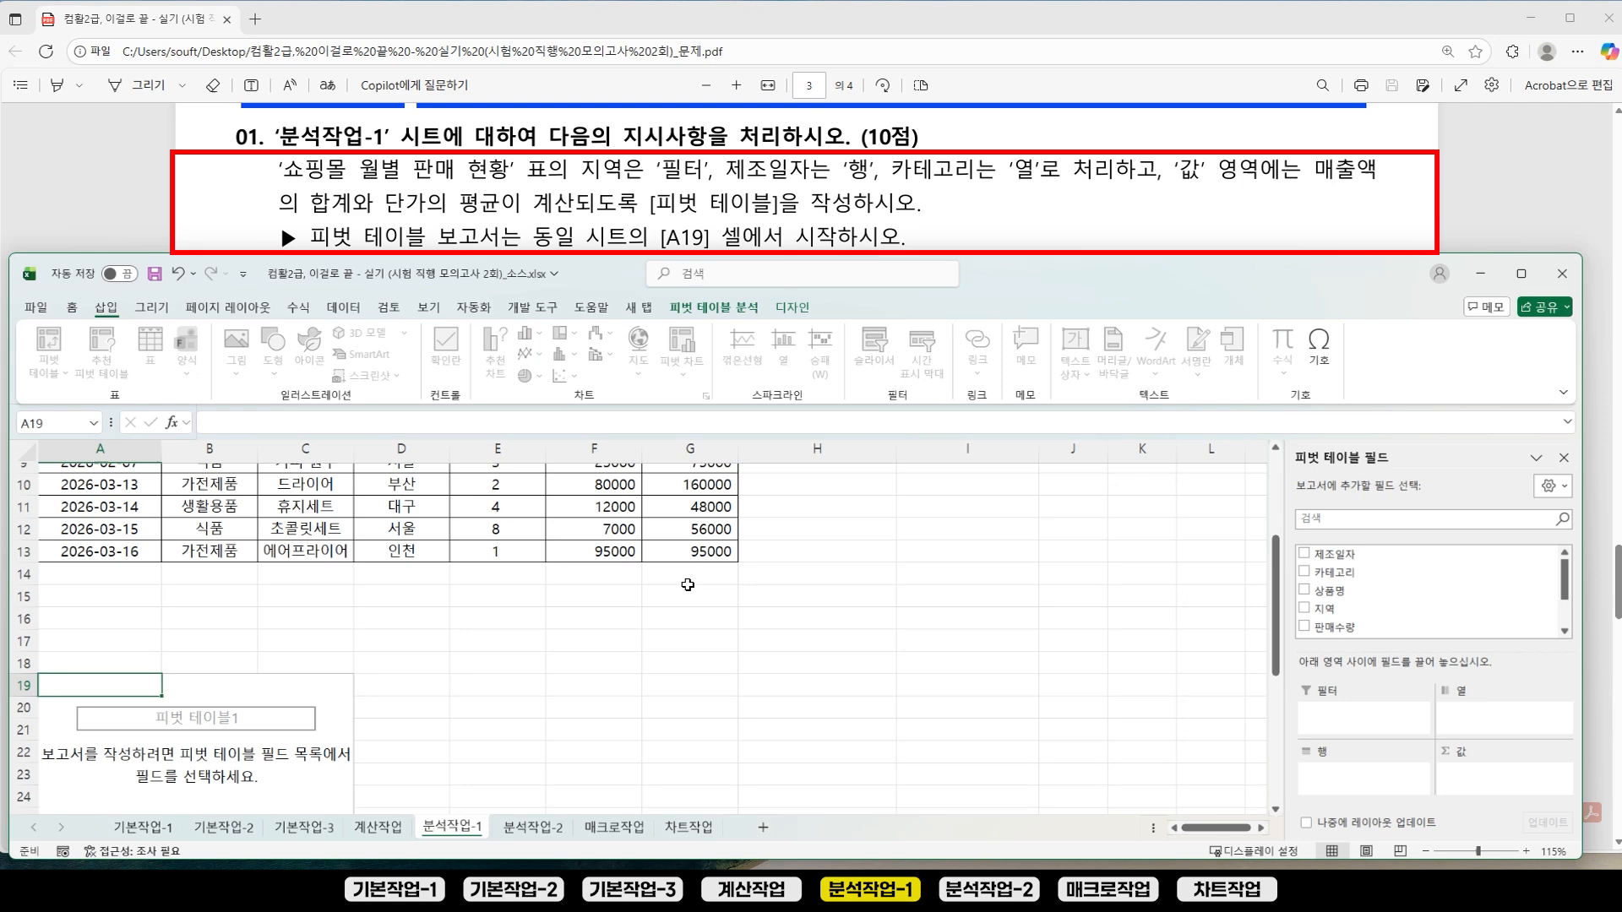
Step: Collapse the ribbon so that more of the worksheet and the pivot field list fits in the window
{"action": "left_click", "coordinate": [107, 308]}
{"action": "double_click", "coordinate": [108, 308]}
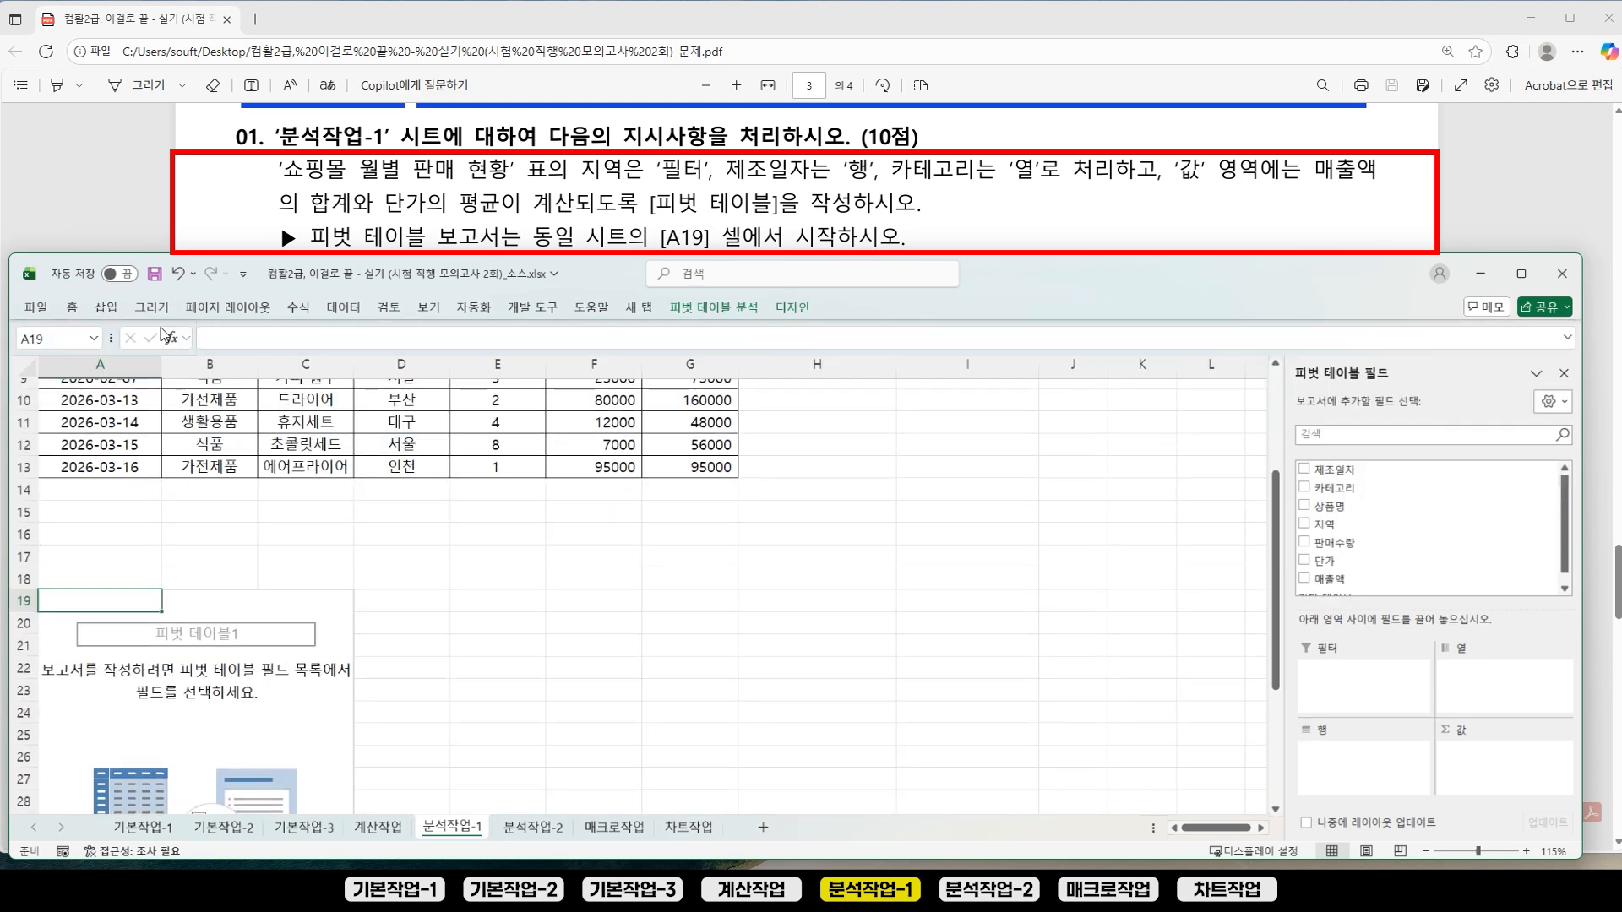
{"action": "left_click", "coordinate": [106, 310]}
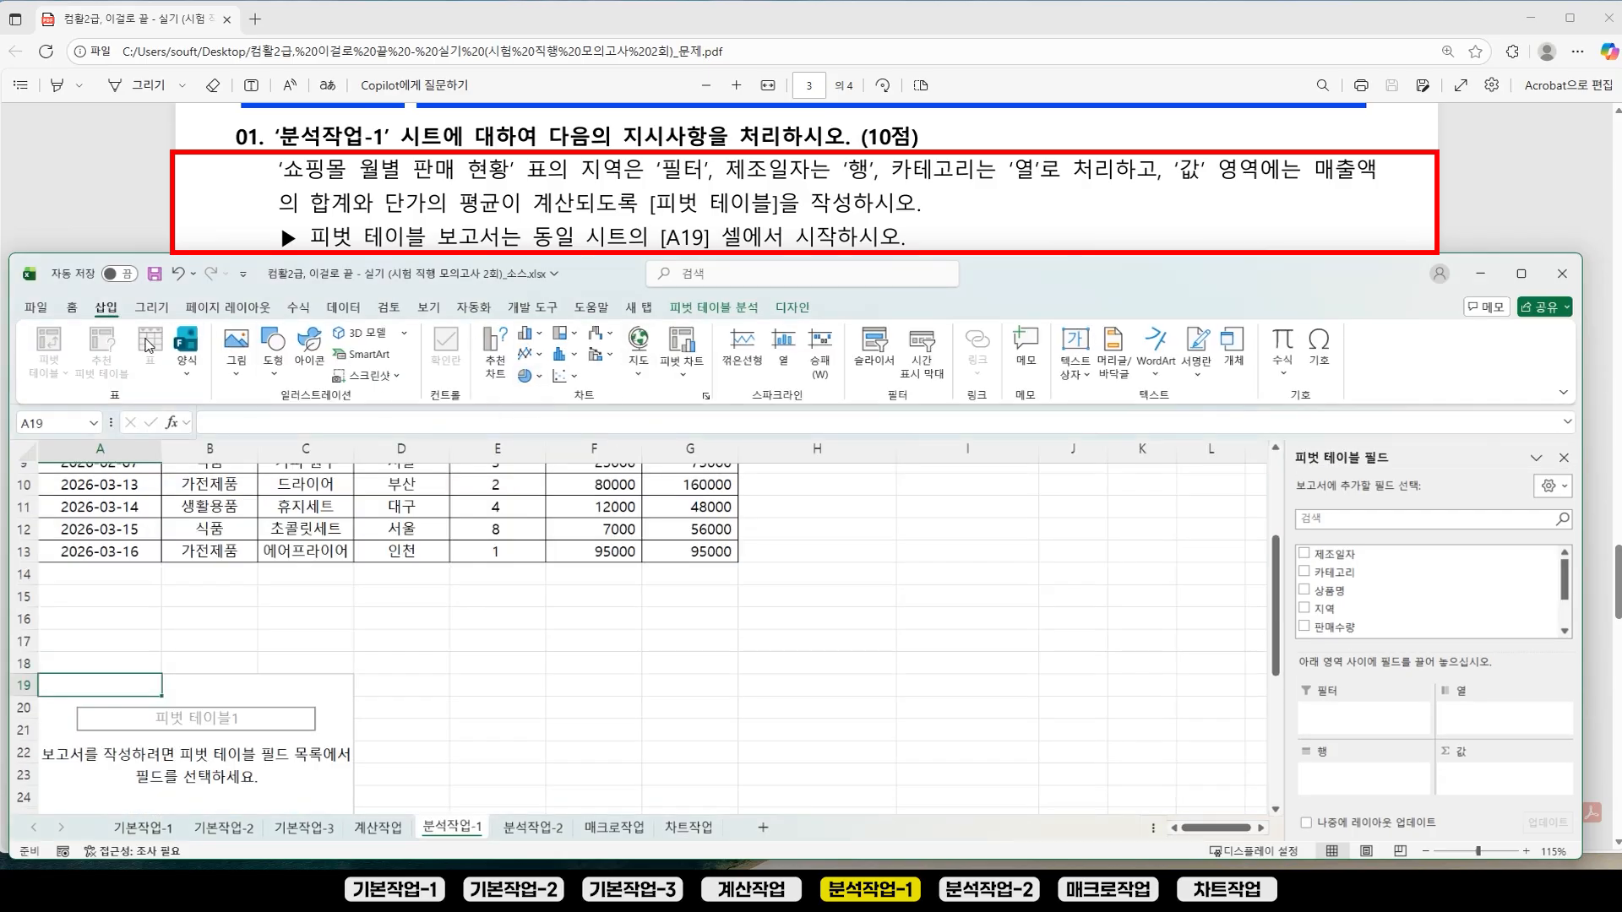
{"action": "left_click", "coordinate": [108, 309]}
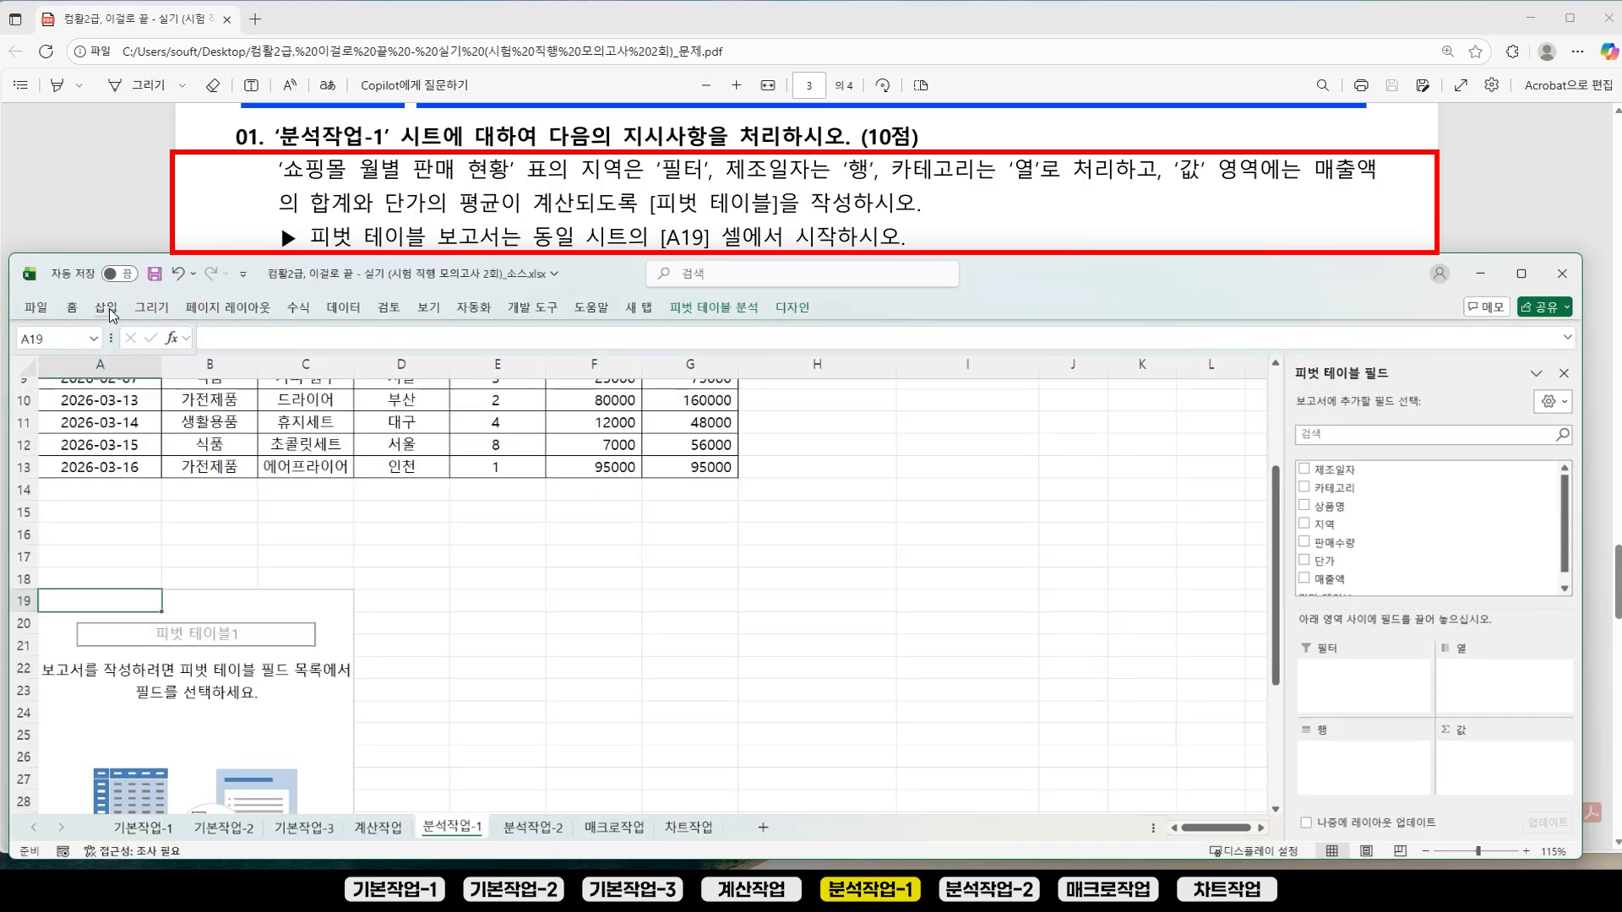
{"action": "left_click", "coordinate": [109, 307]}
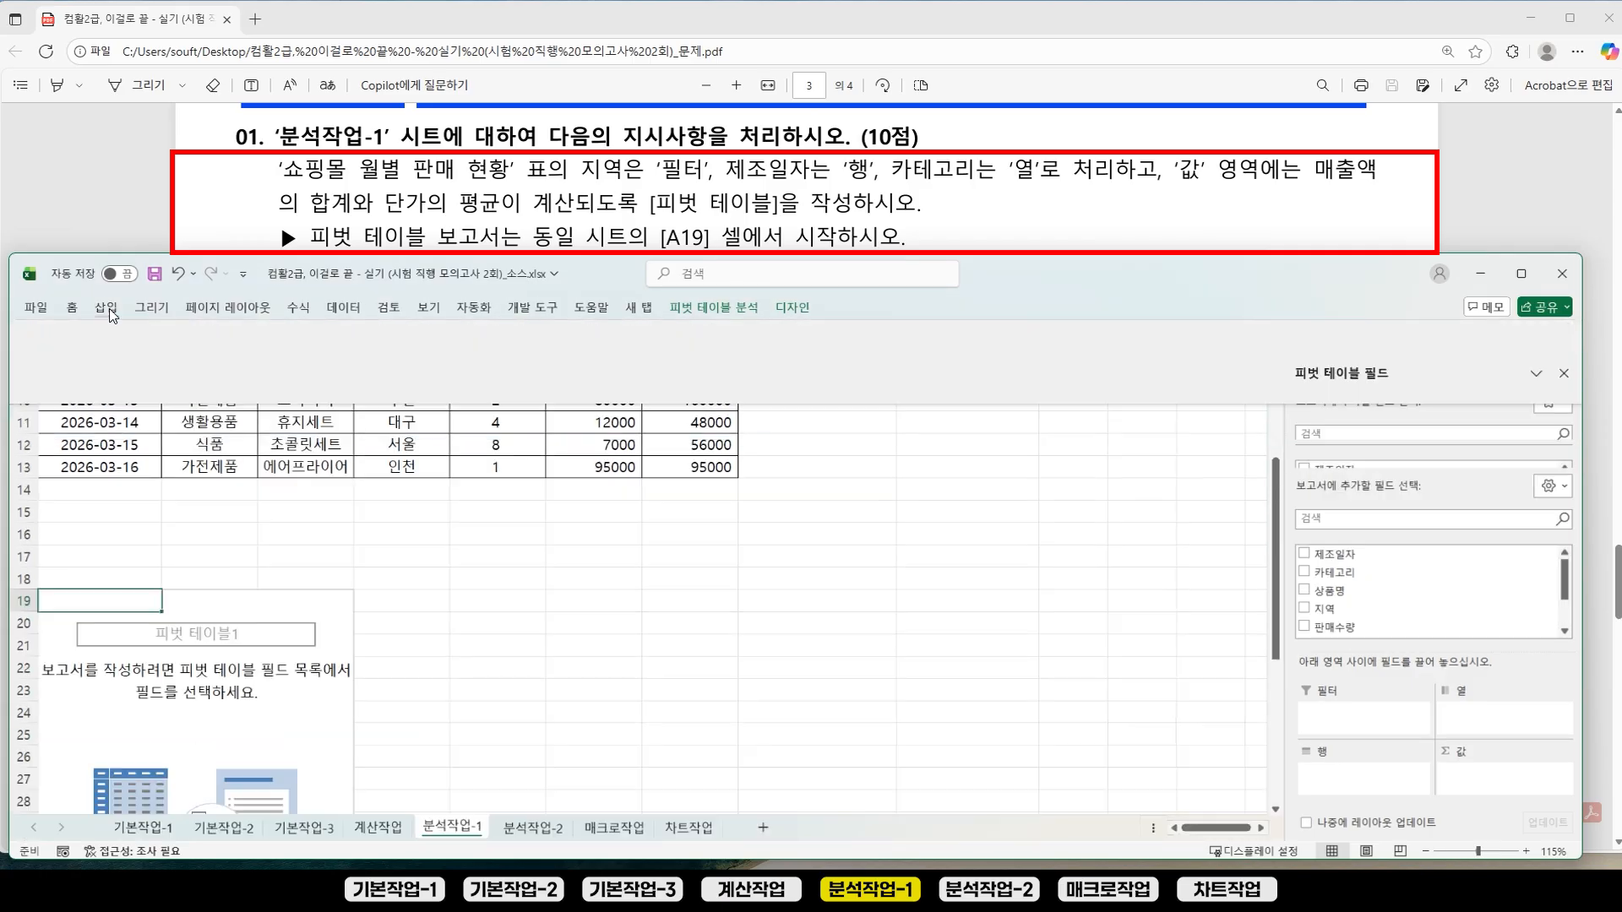
{"action": "left_click", "coordinate": [833, 288]}
Step: Scroll the exam PDF to the 분석작업-1 field layout instructions and fit the Excel window just below them
{"action": "left_click", "coordinate": [1071, 207]}
{"action": "left_click_drag", "start_coordinate": [1620, 584], "coordinate": [1620, 599]}
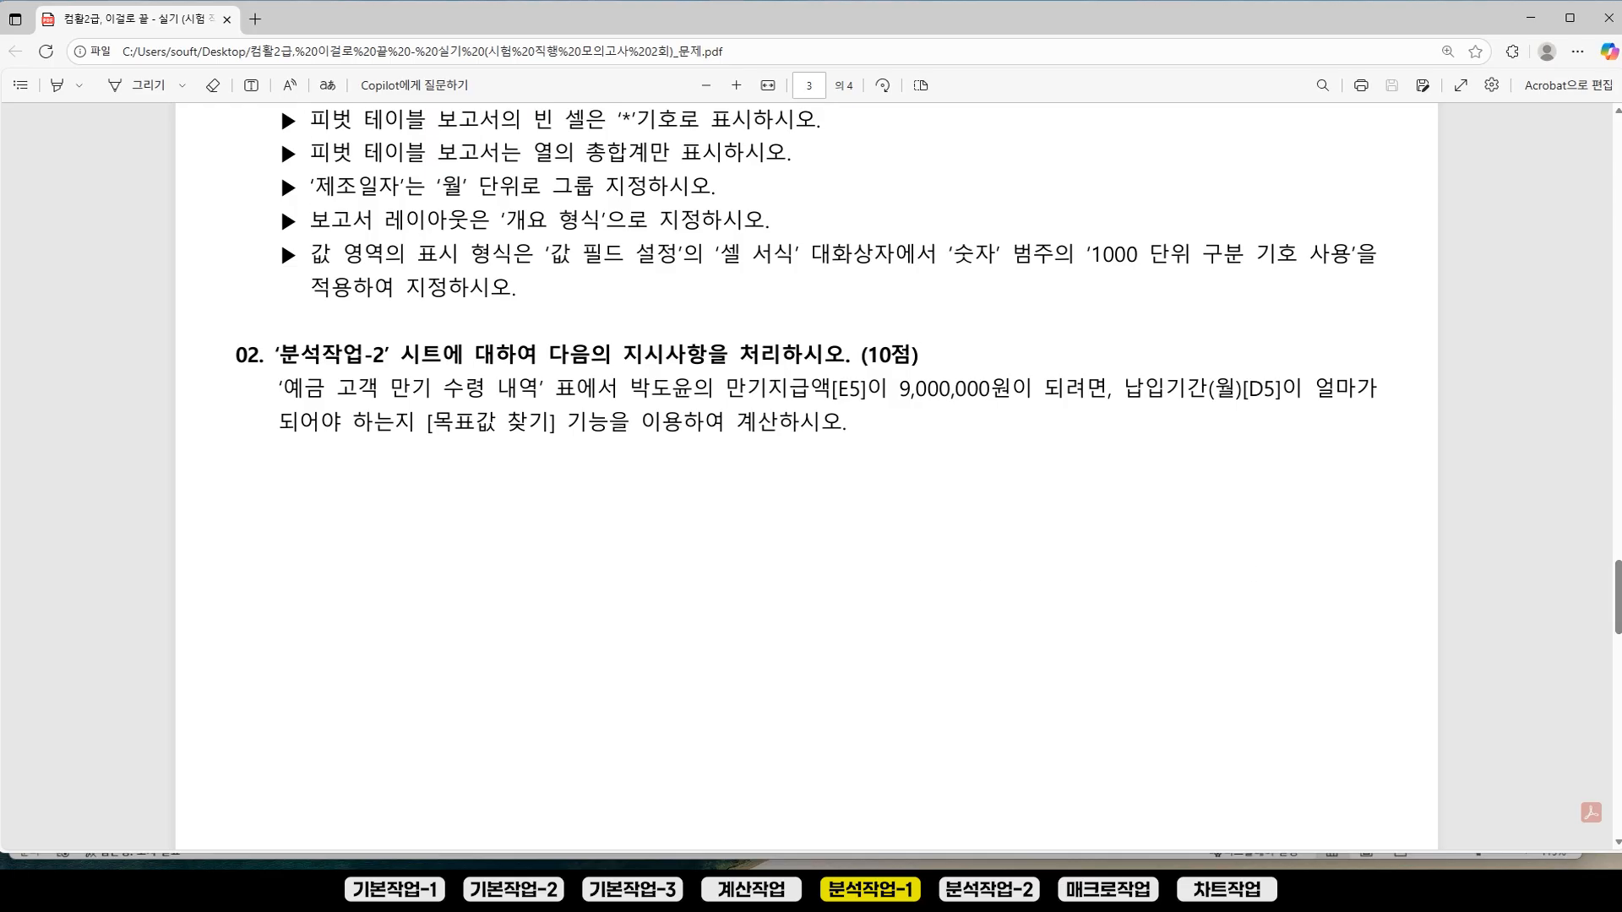
{"action": "key", "text": "alt+Tab"}
{"action": "left_click_drag", "start_coordinate": [955, 253], "coordinate": [981, 150]}
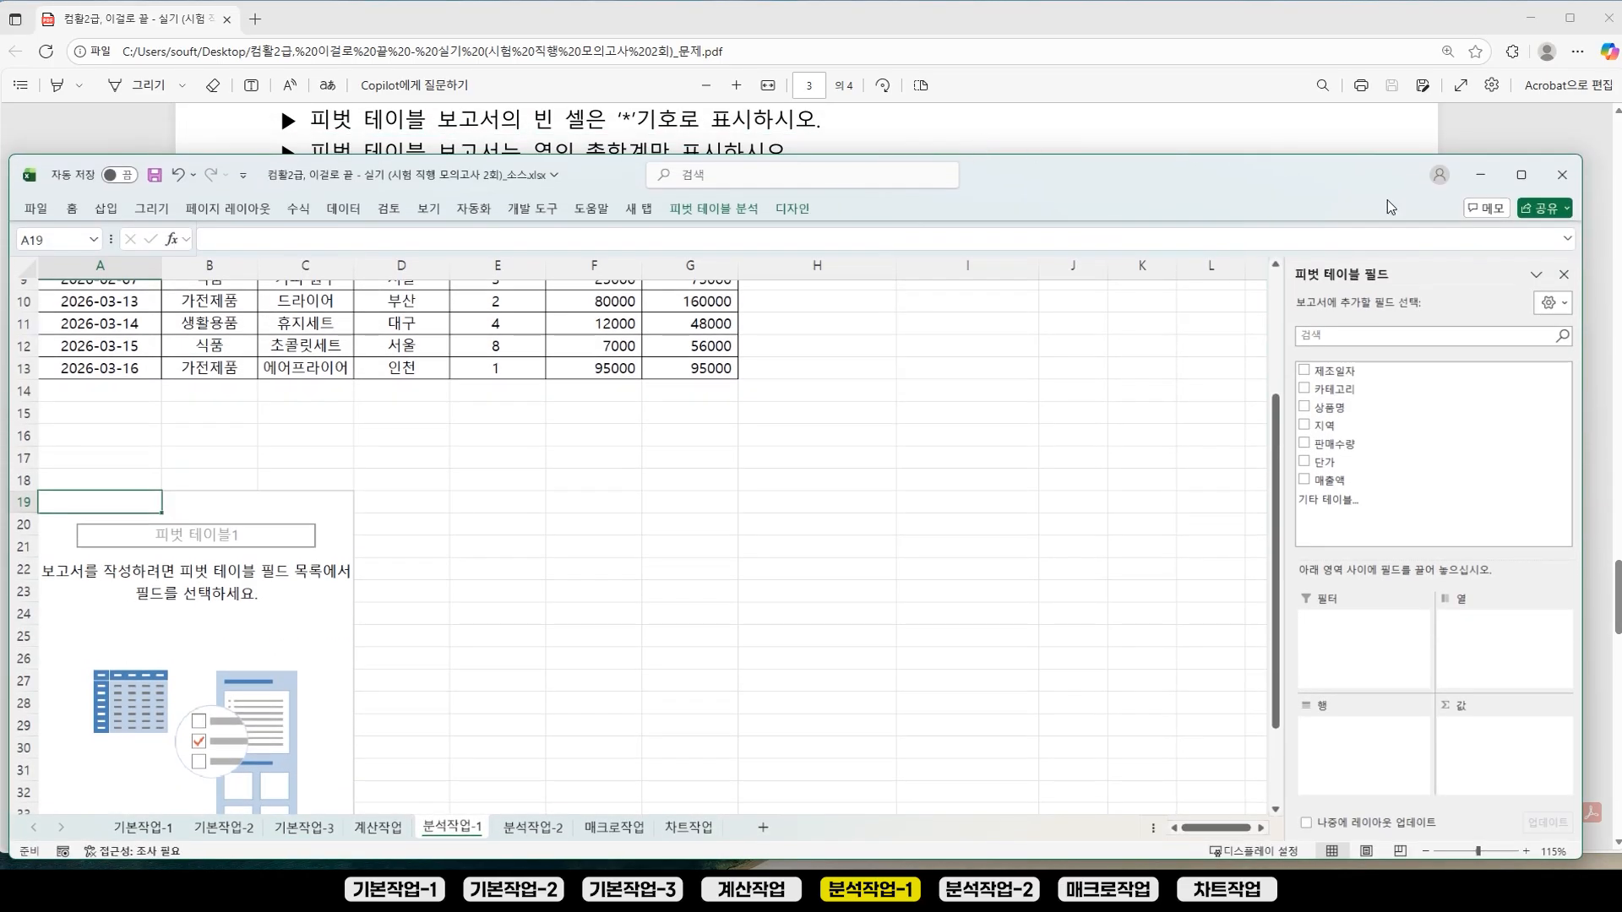
{"action": "left_click", "coordinate": [1617, 609]}
{"action": "scroll", "coordinate": [868, 314], "scroll_direction": "up", "scroll_amount": 2}
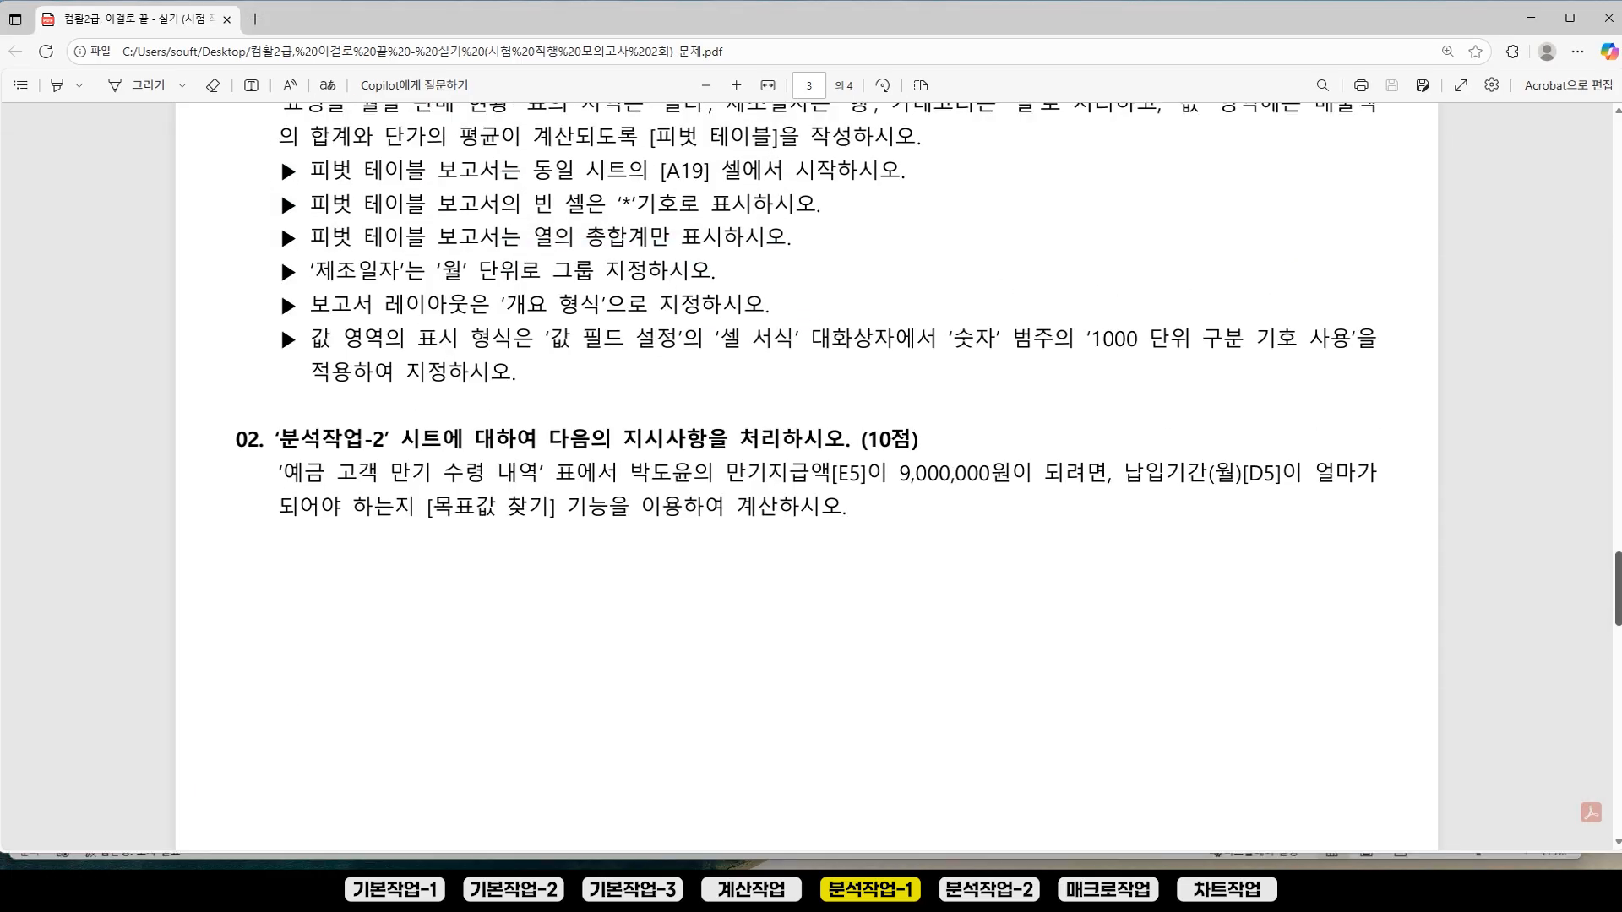
{"action": "key", "text": "alt+Tab"}
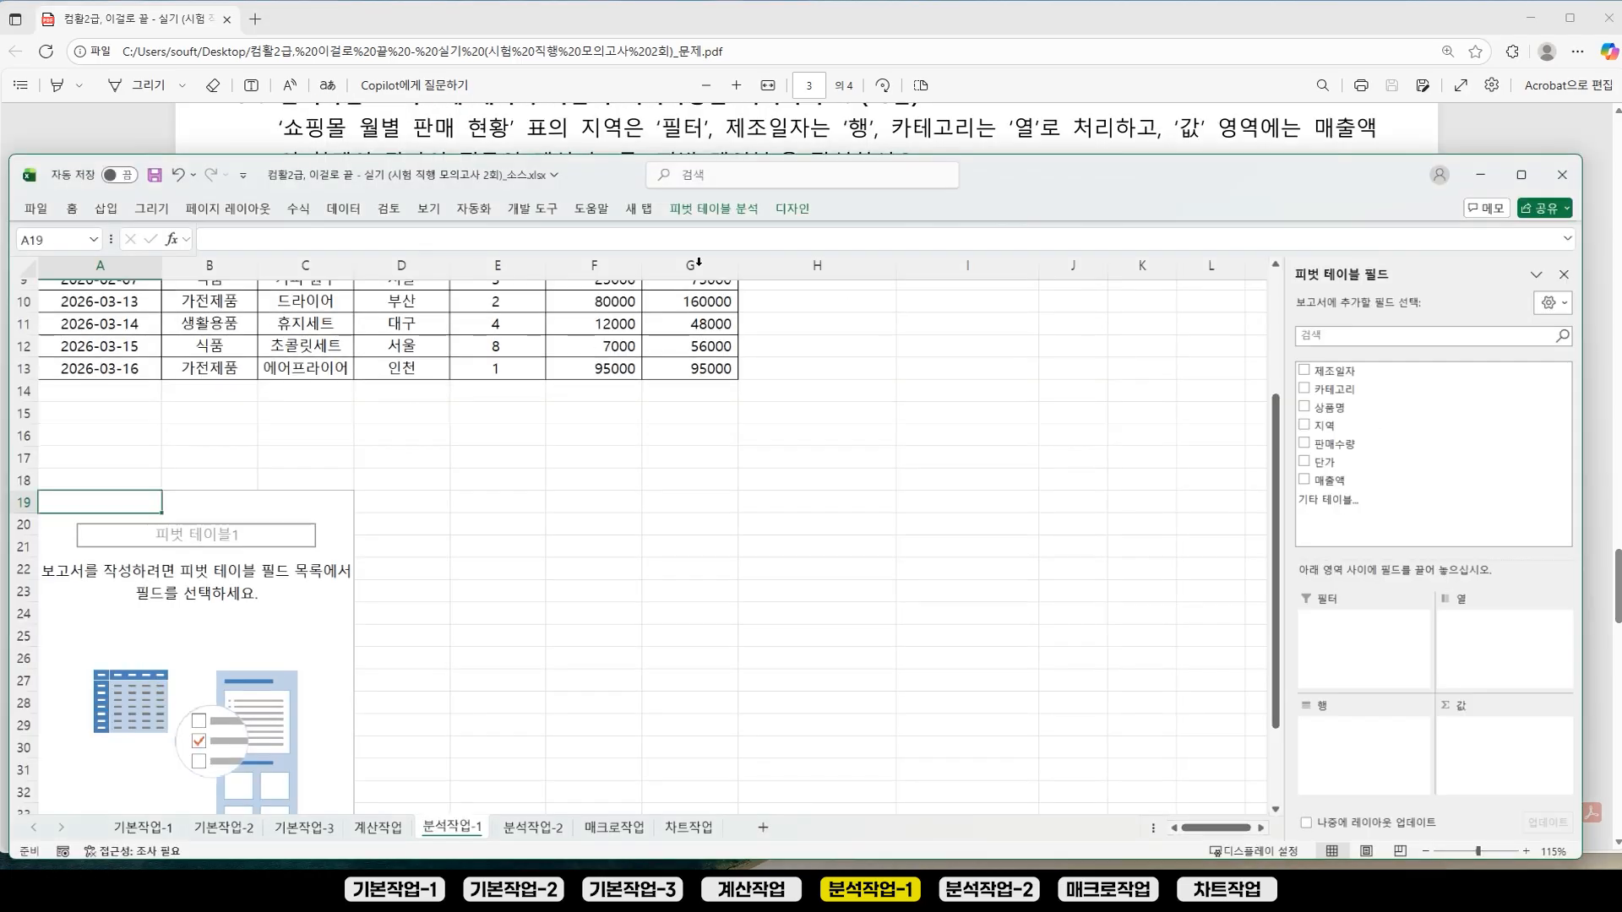
{"action": "left_click_drag", "start_coordinate": [1001, 156], "coordinate": [1005, 181]}
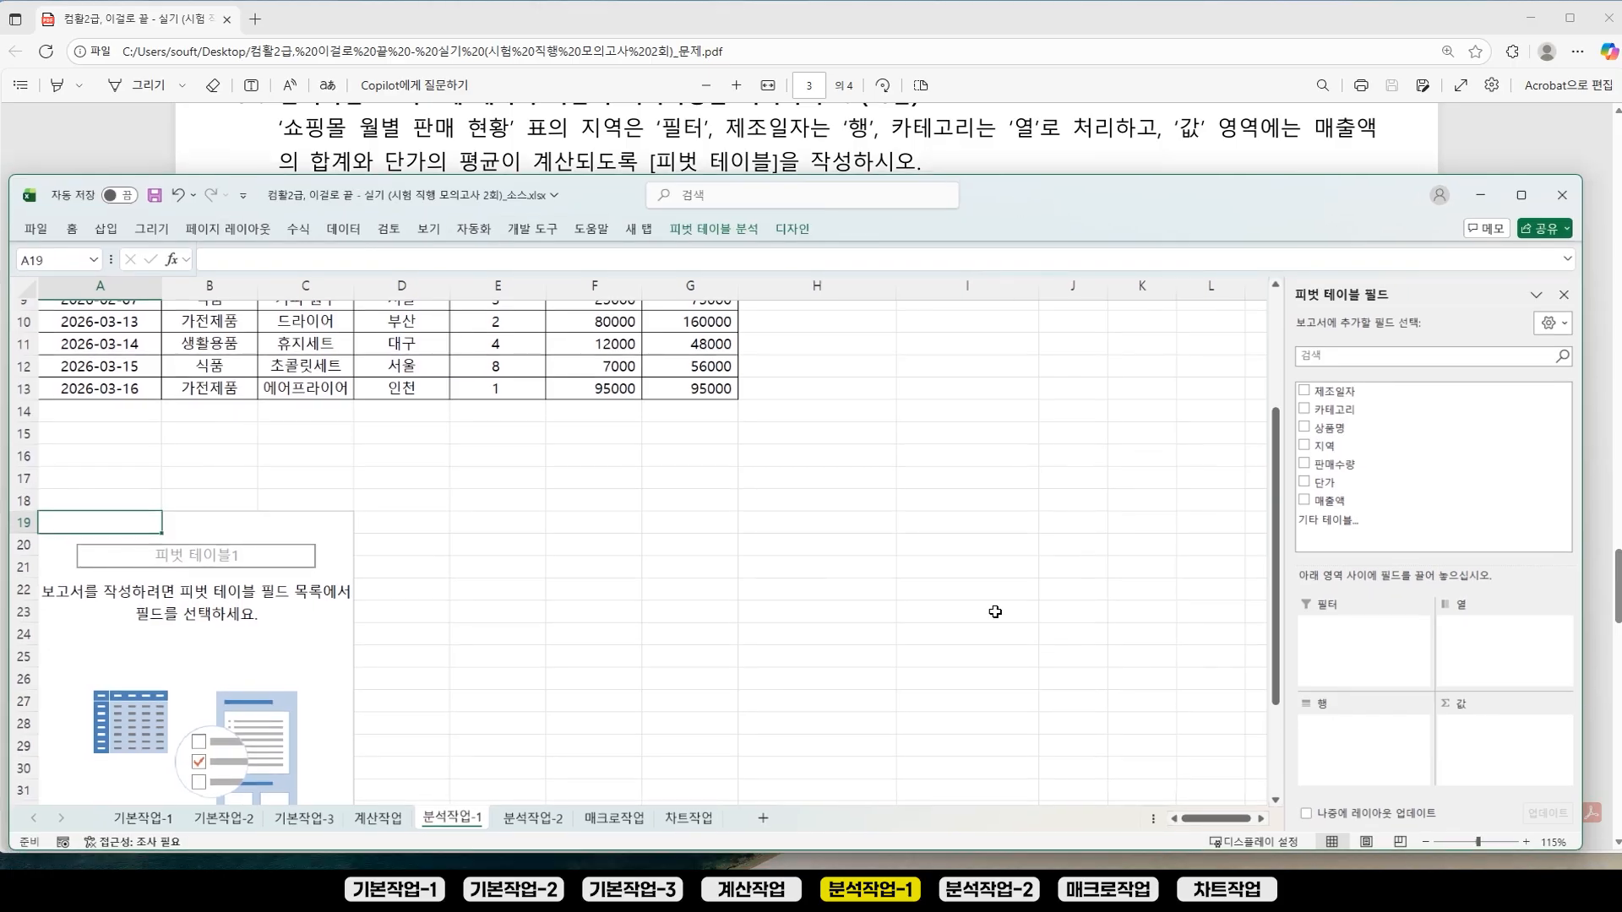
Step: Deselect and reselect the empty pivot report to bring back its field list, and widen the field list pane
{"action": "scroll", "coordinate": [244, 558], "scroll_direction": "down", "scroll_amount": 3}
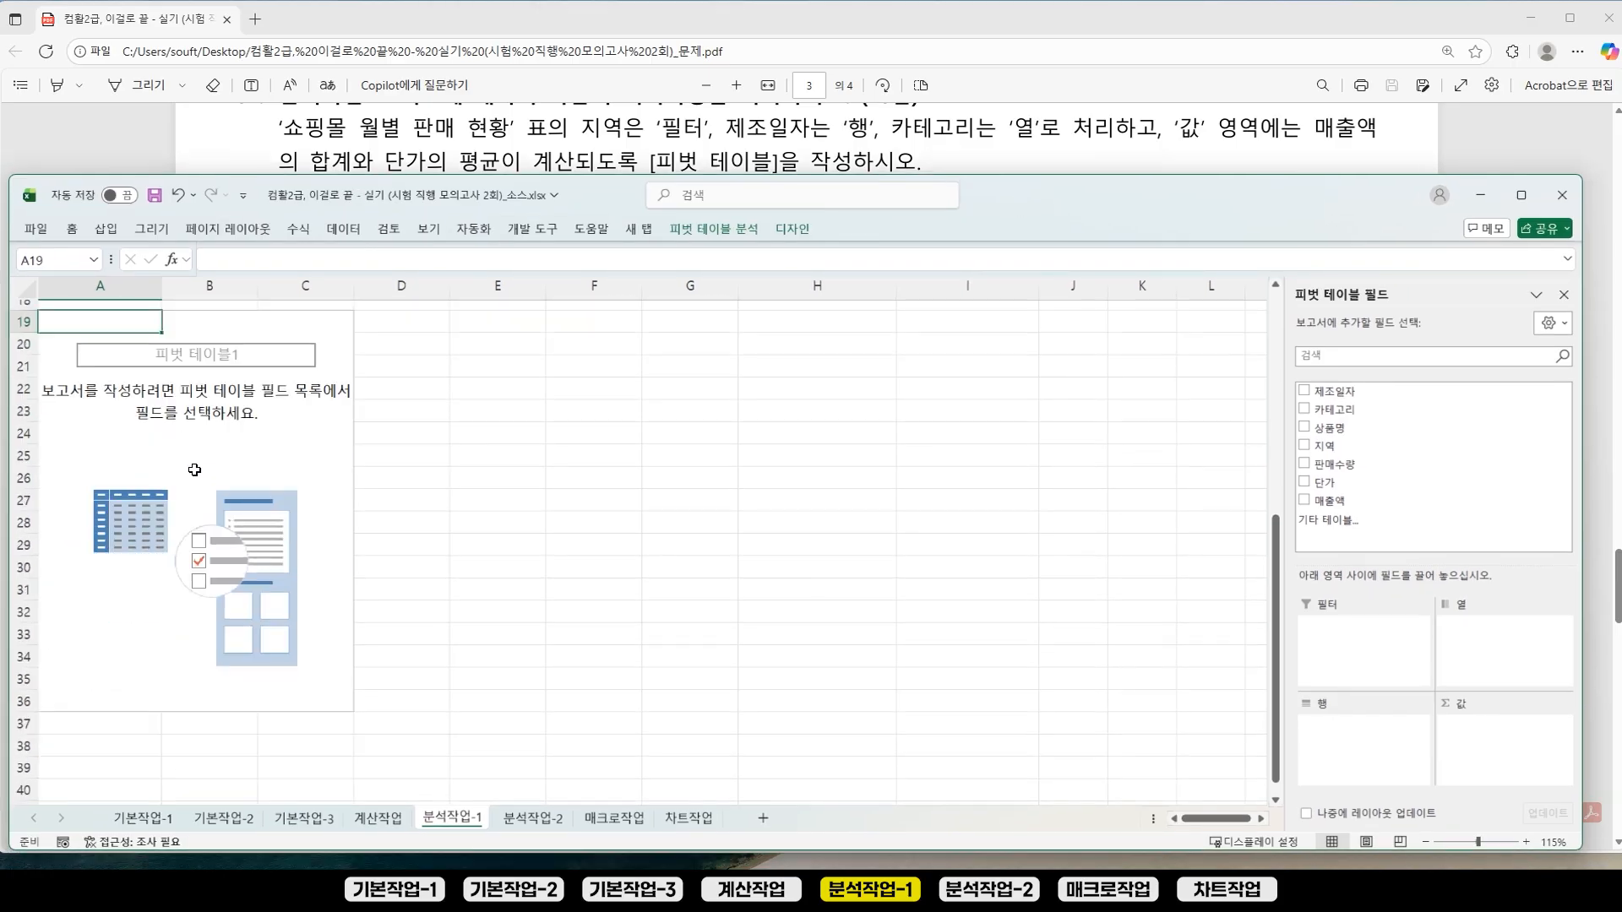
{"action": "left_click", "coordinate": [195, 470]}
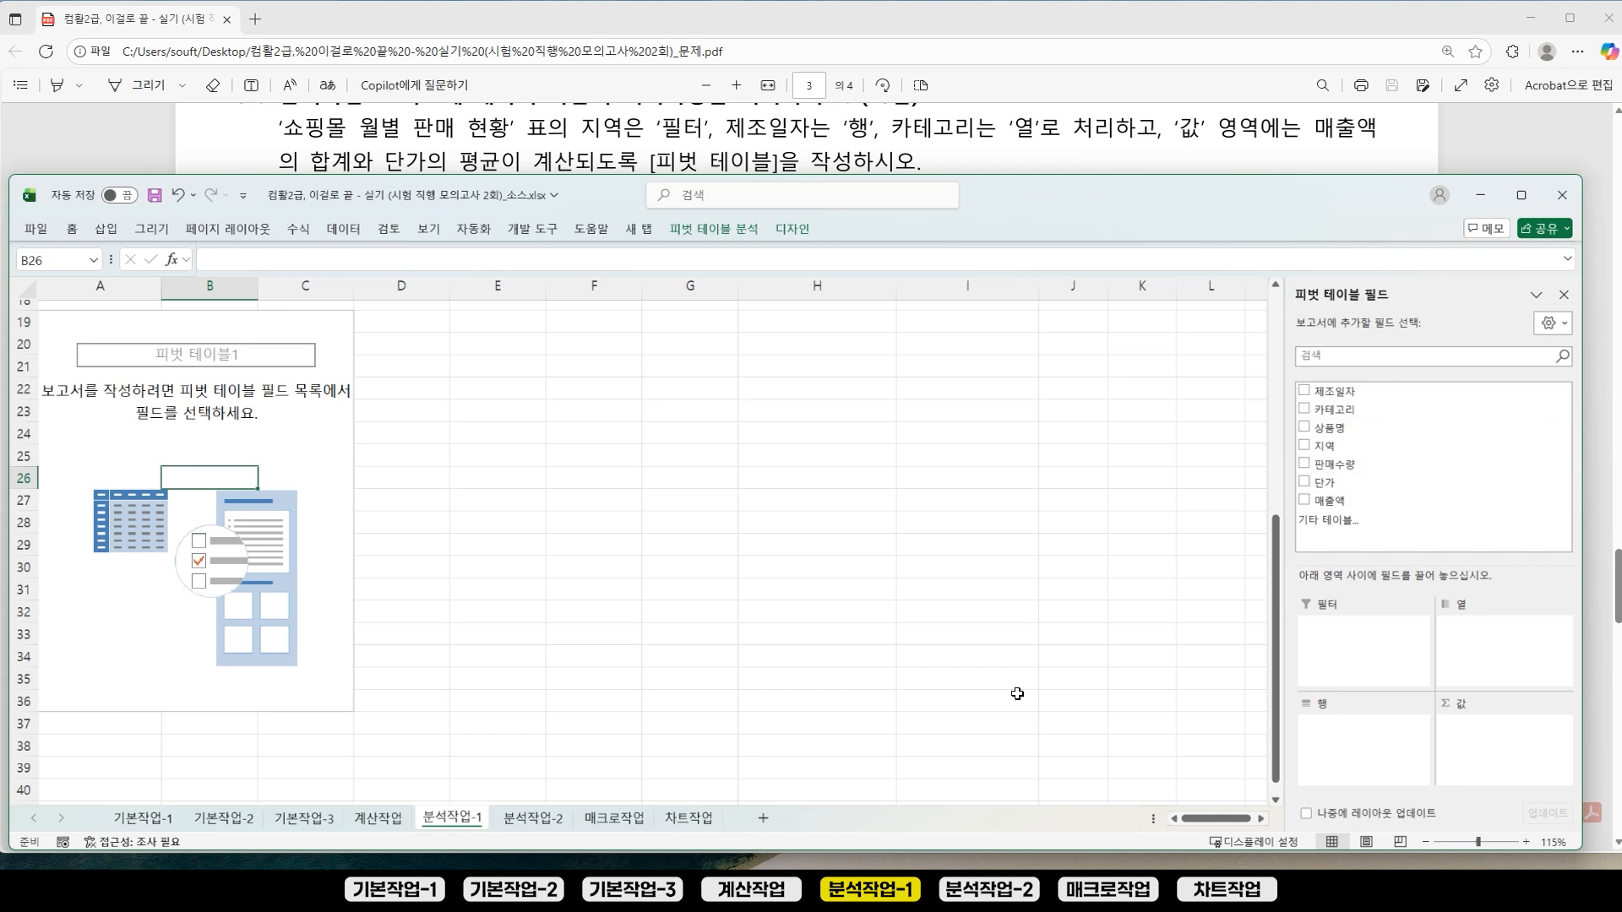
{"action": "left_click", "coordinate": [776, 439]}
{"action": "left_click", "coordinate": [817, 567]}
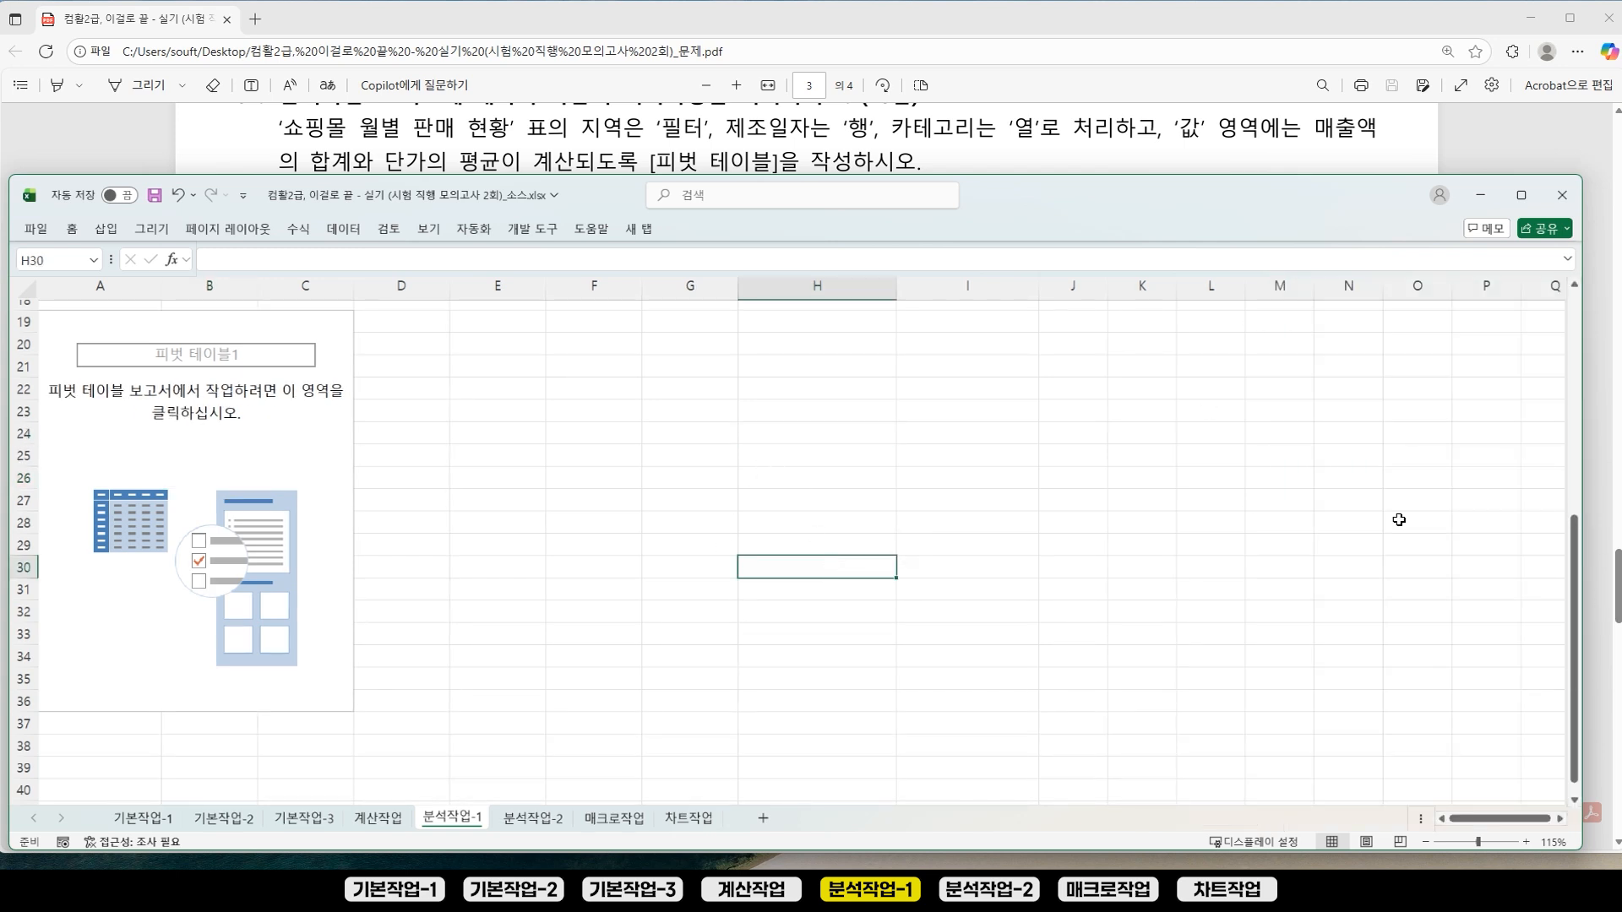
{"action": "left_click", "coordinate": [195, 472]}
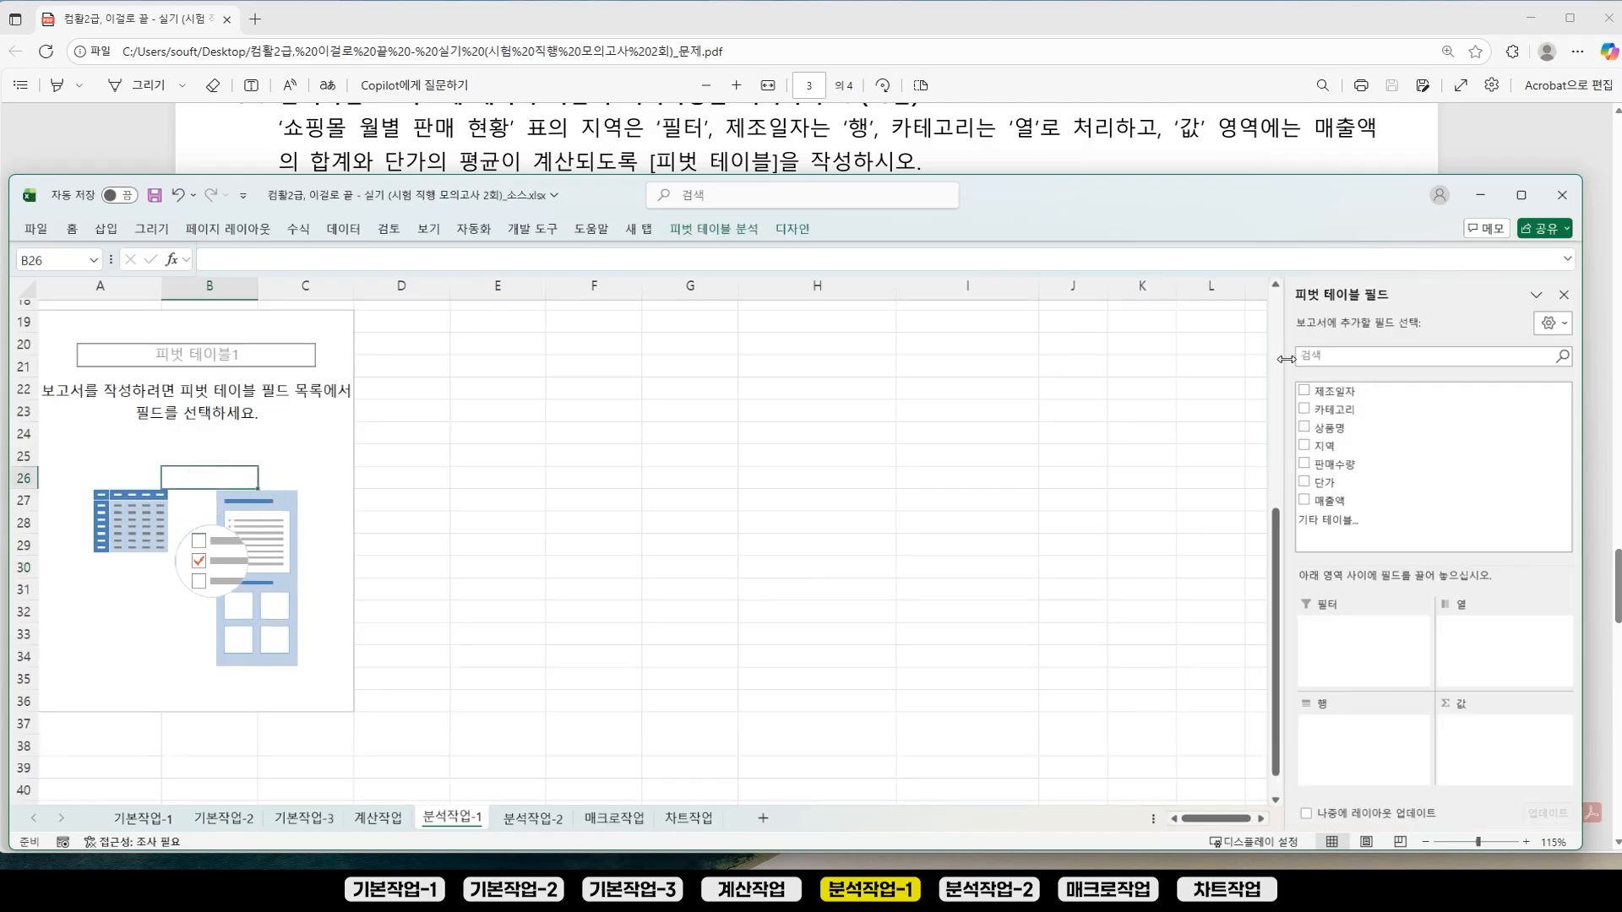
{"action": "left_click_drag", "start_coordinate": [1286, 359], "coordinate": [1227, 359]}
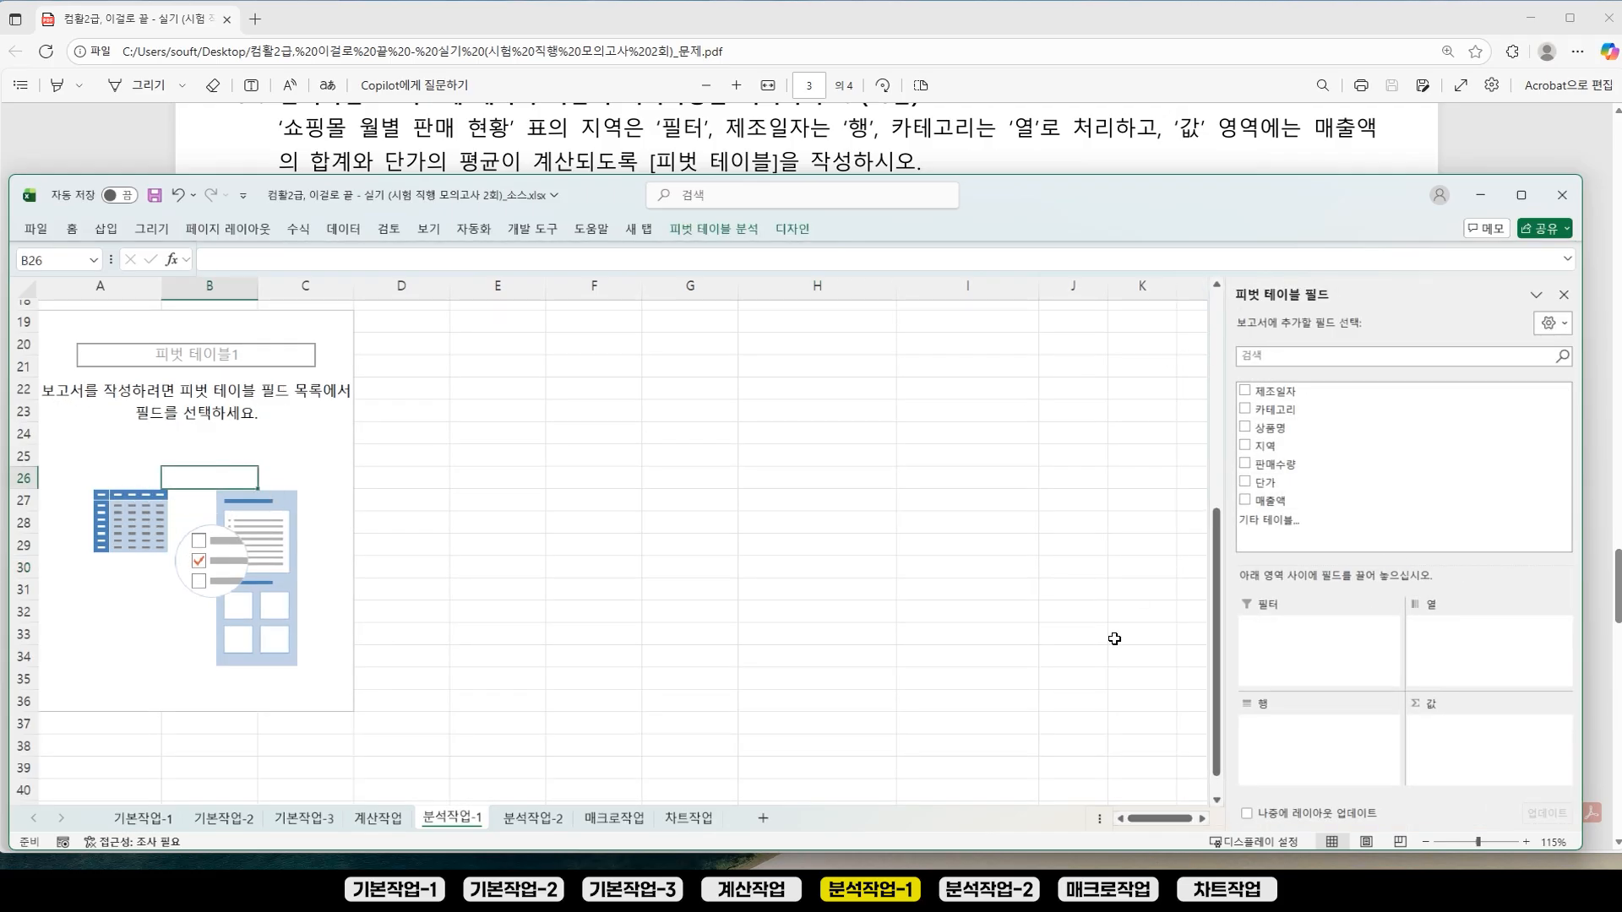
{"action": "left_click_drag", "start_coordinate": [1056, 201], "coordinate": [1057, 208]}
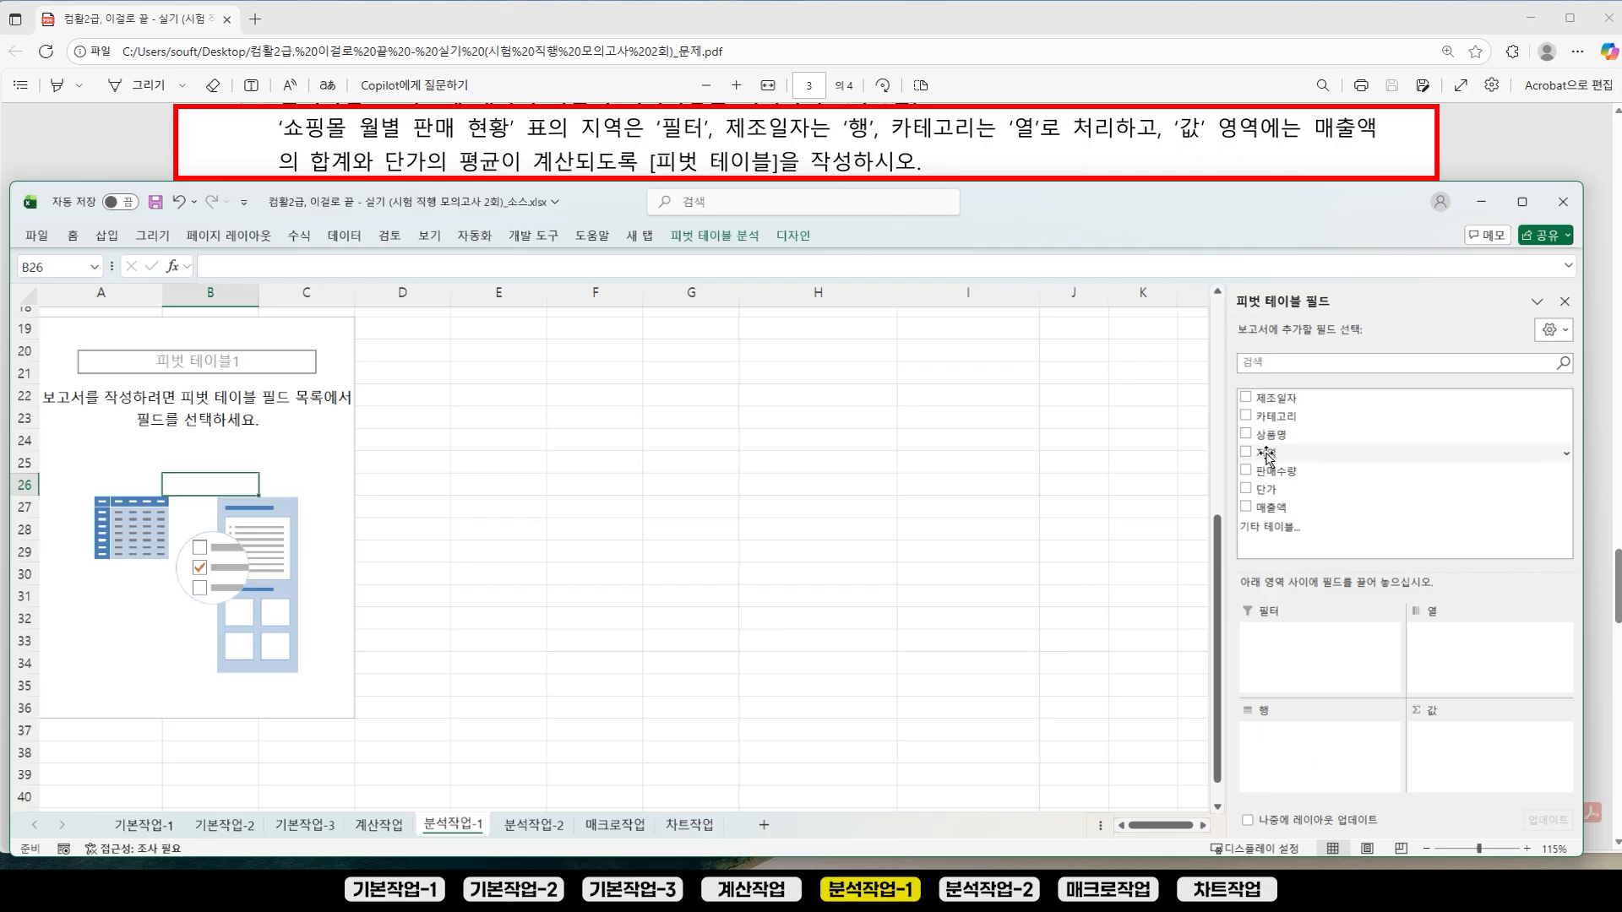
Step: Lay out the pivot table with 지역 as the filter, 제조일자 as rows and 카테고리 as columns
{"action": "left_click_drag", "start_coordinate": [1267, 459], "coordinate": [1343, 677]}
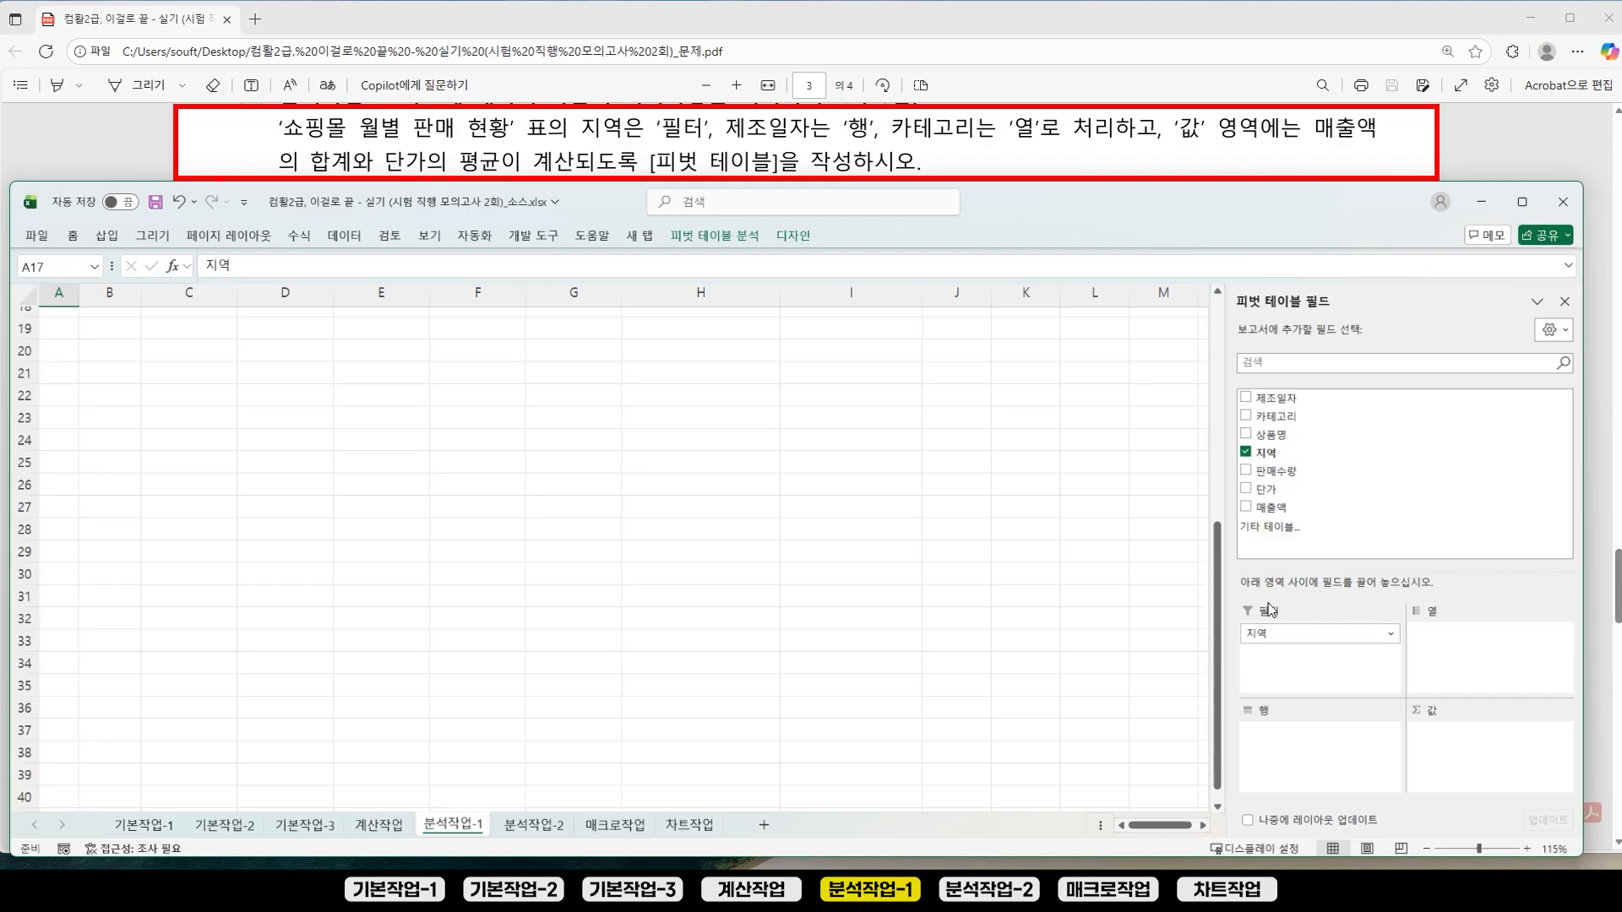
{"action": "left_click_drag", "start_coordinate": [1270, 644], "coordinate": [928, 634]}
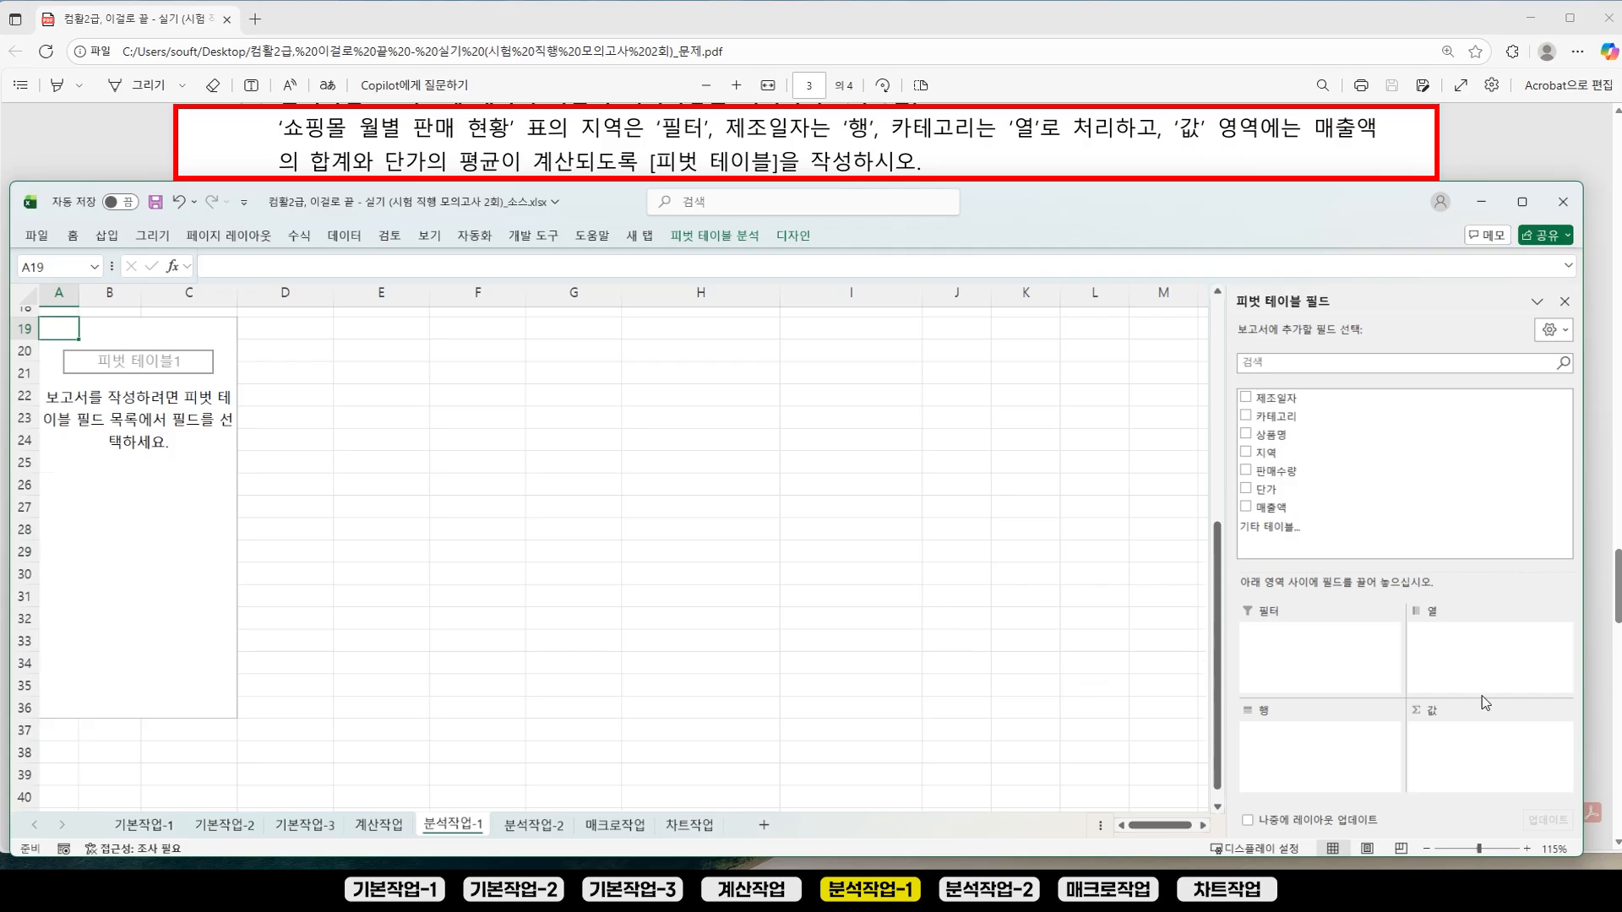
{"action": "left_click_drag", "start_coordinate": [1279, 456], "coordinate": [1325, 671]}
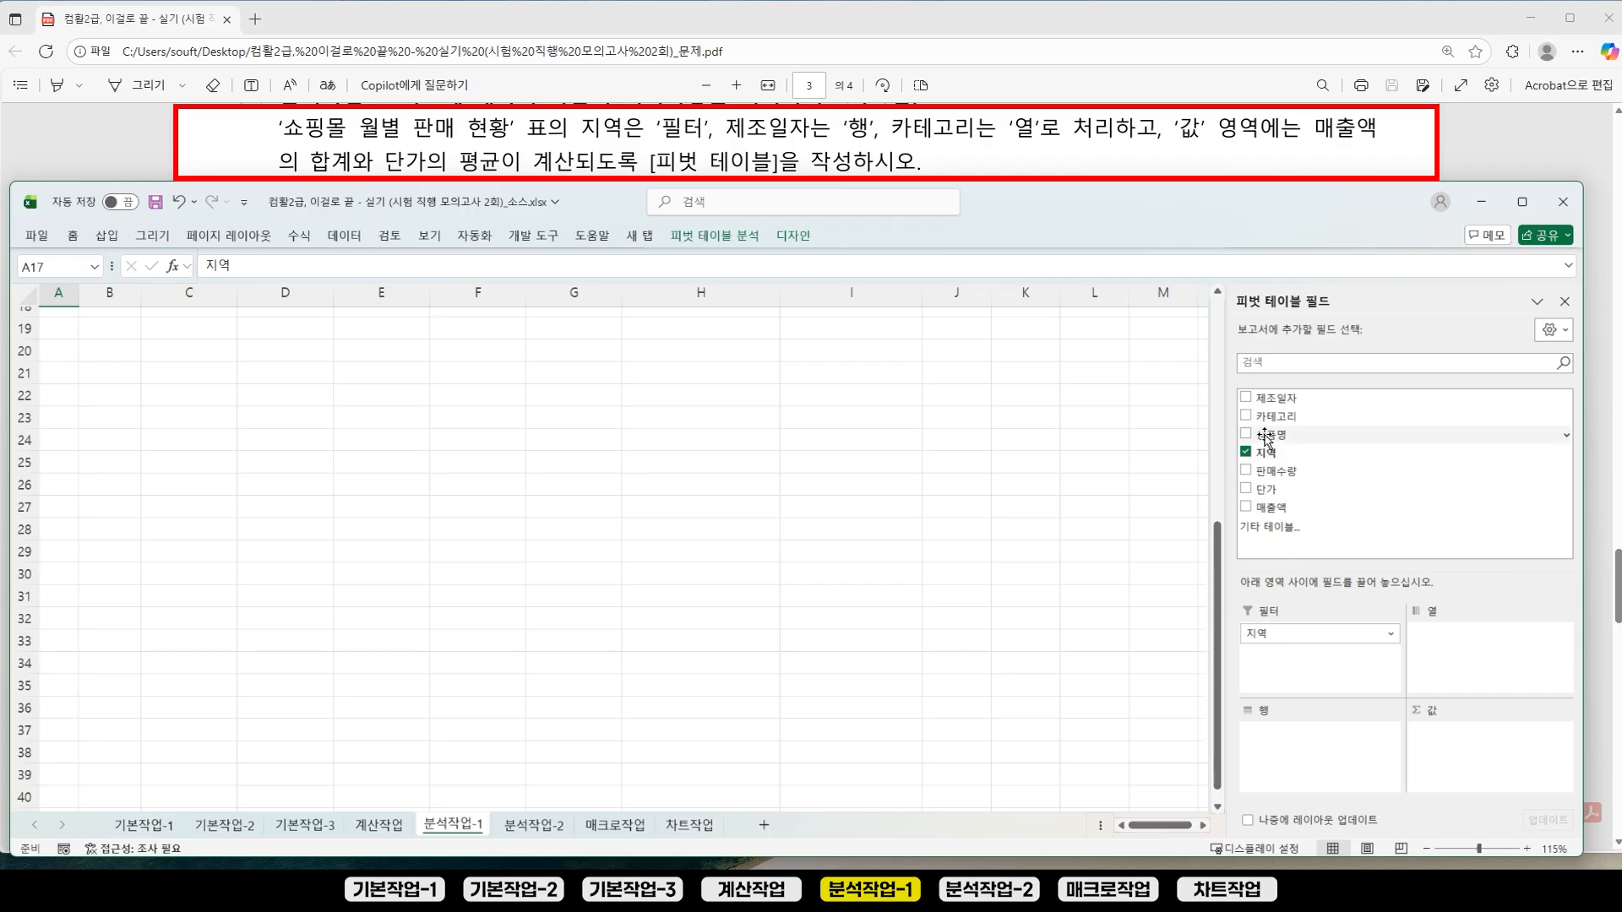
{"action": "left_click_drag", "start_coordinate": [1273, 404], "coordinate": [1307, 743]}
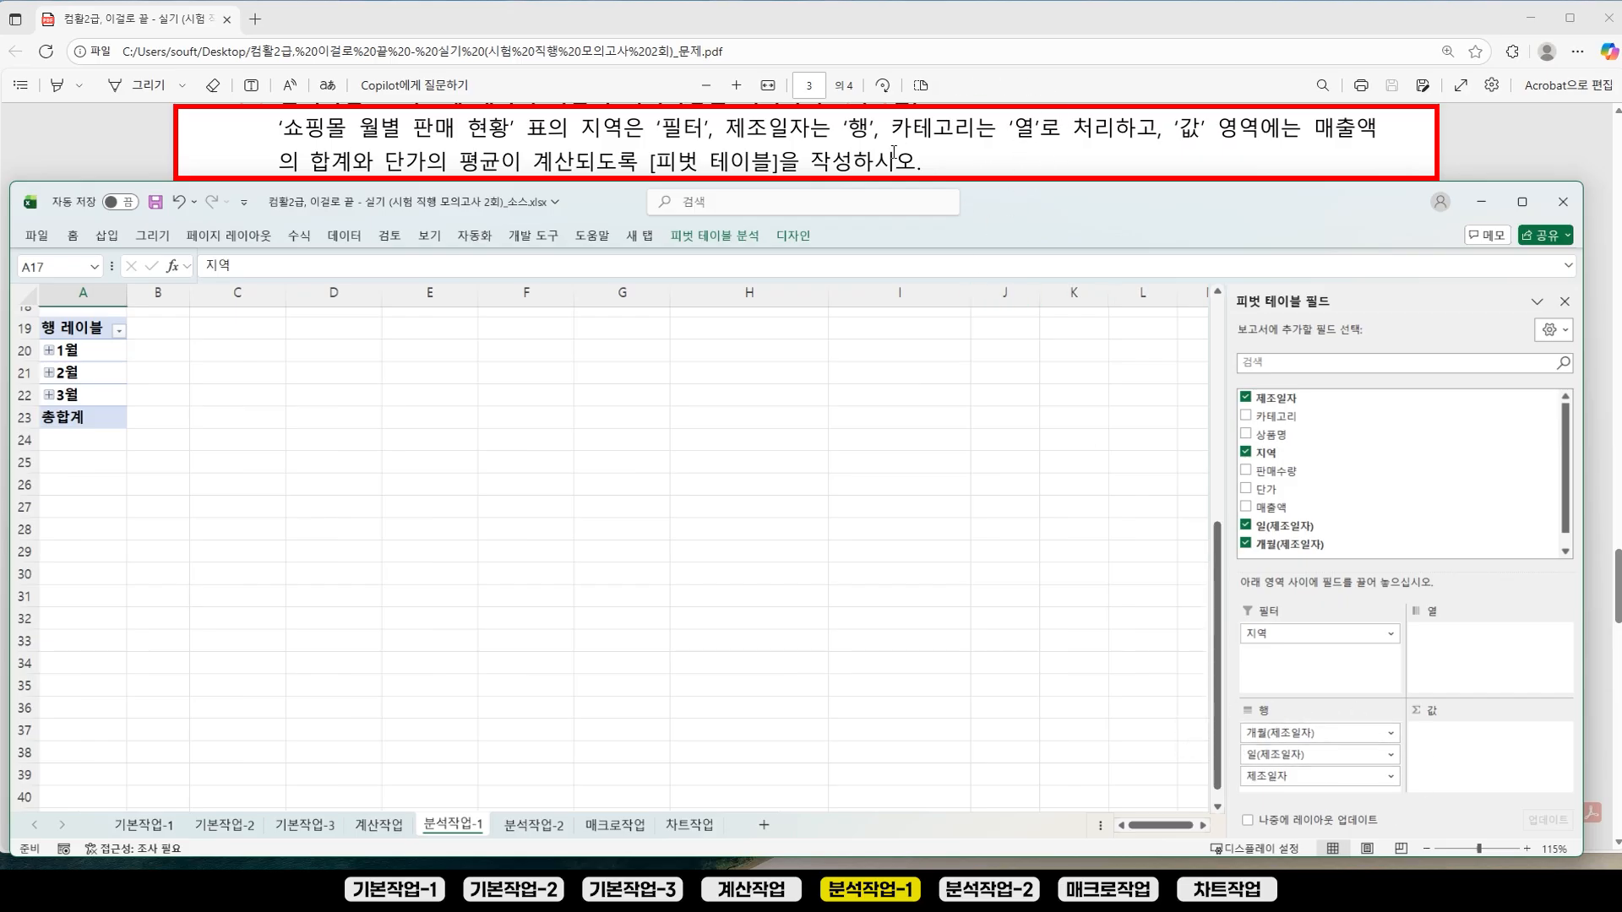
{"action": "left_click_drag", "start_coordinate": [1285, 415], "coordinate": [1461, 646]}
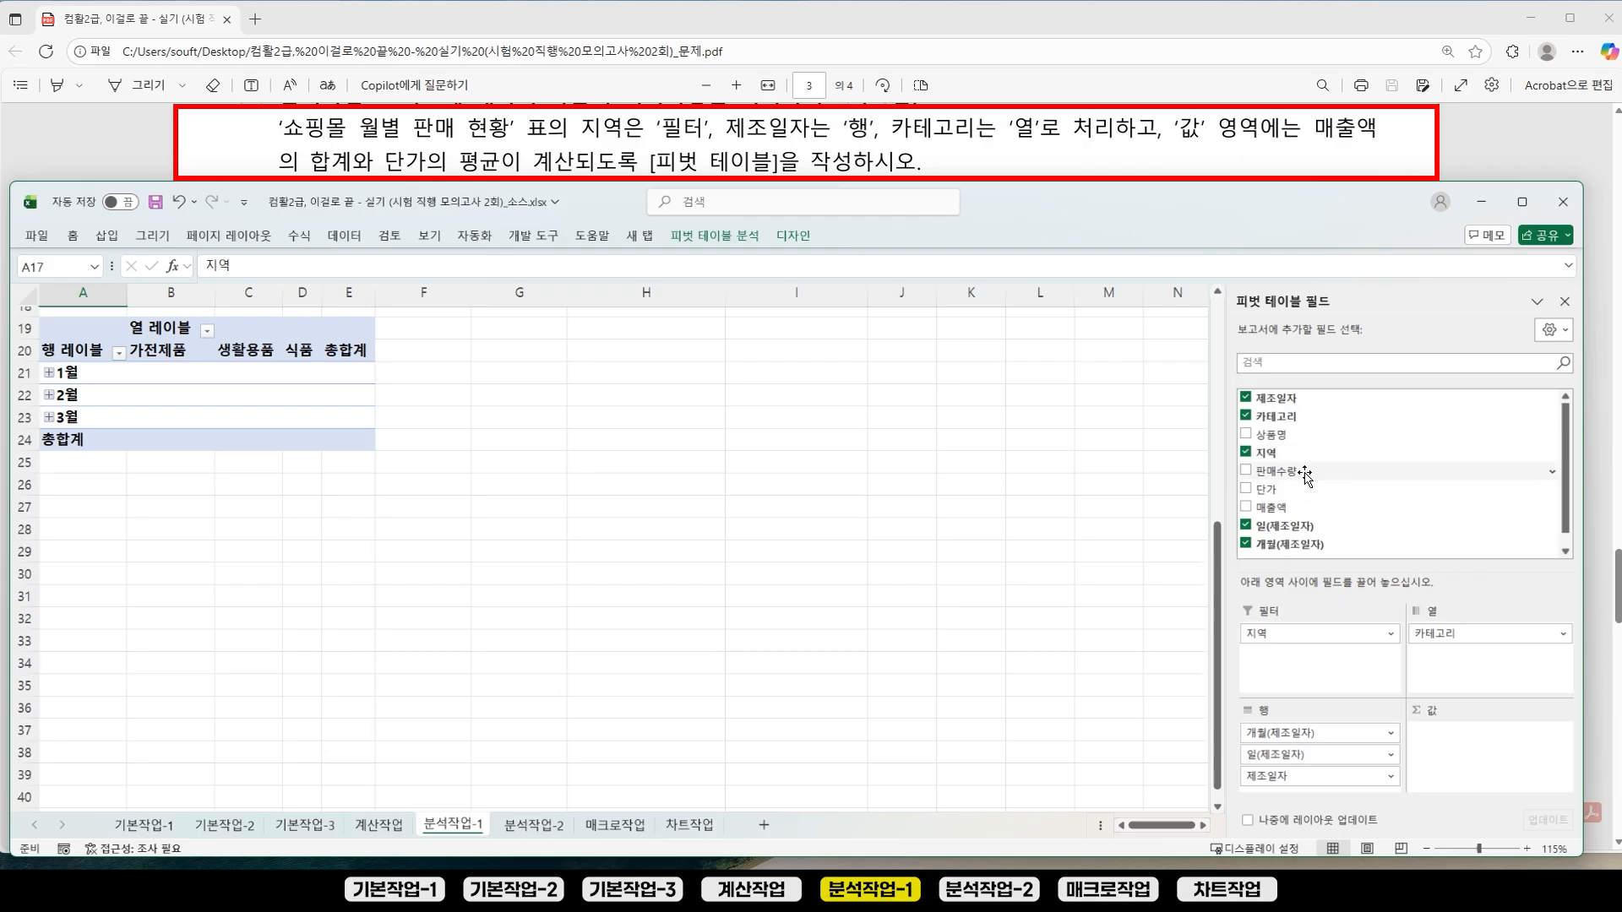
Step: Add 매출액 as a sum and 단가 as an average (평균) to the pivot table's values
{"action": "left_click_drag", "start_coordinate": [1280, 507], "coordinate": [1474, 752]}
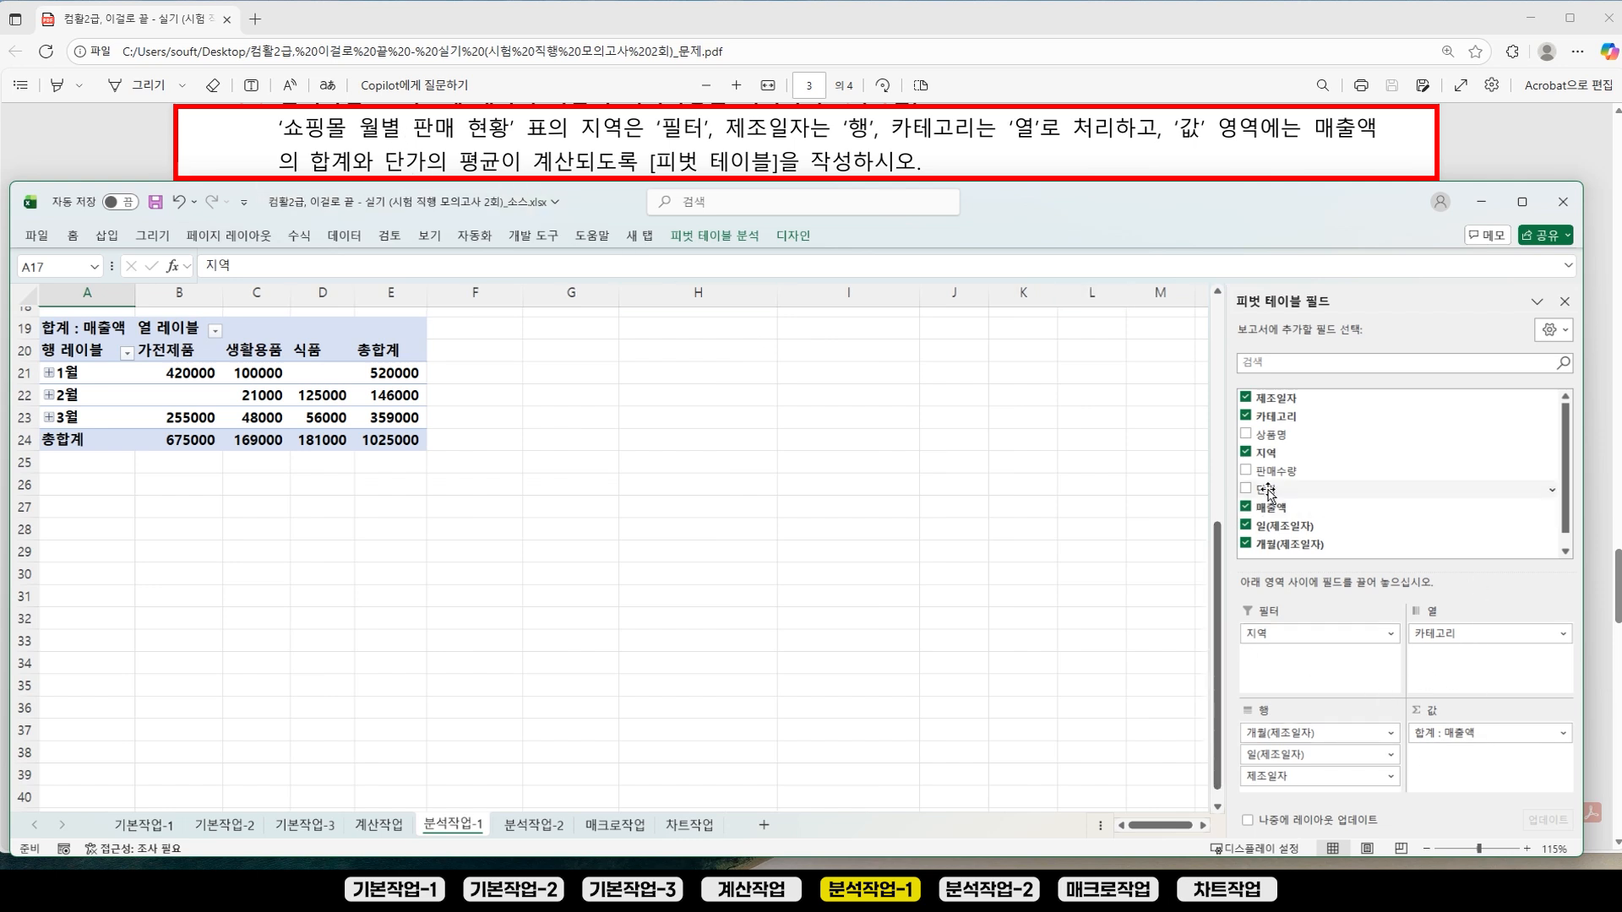
{"action": "left_click_drag", "start_coordinate": [1267, 491], "coordinate": [1471, 763]}
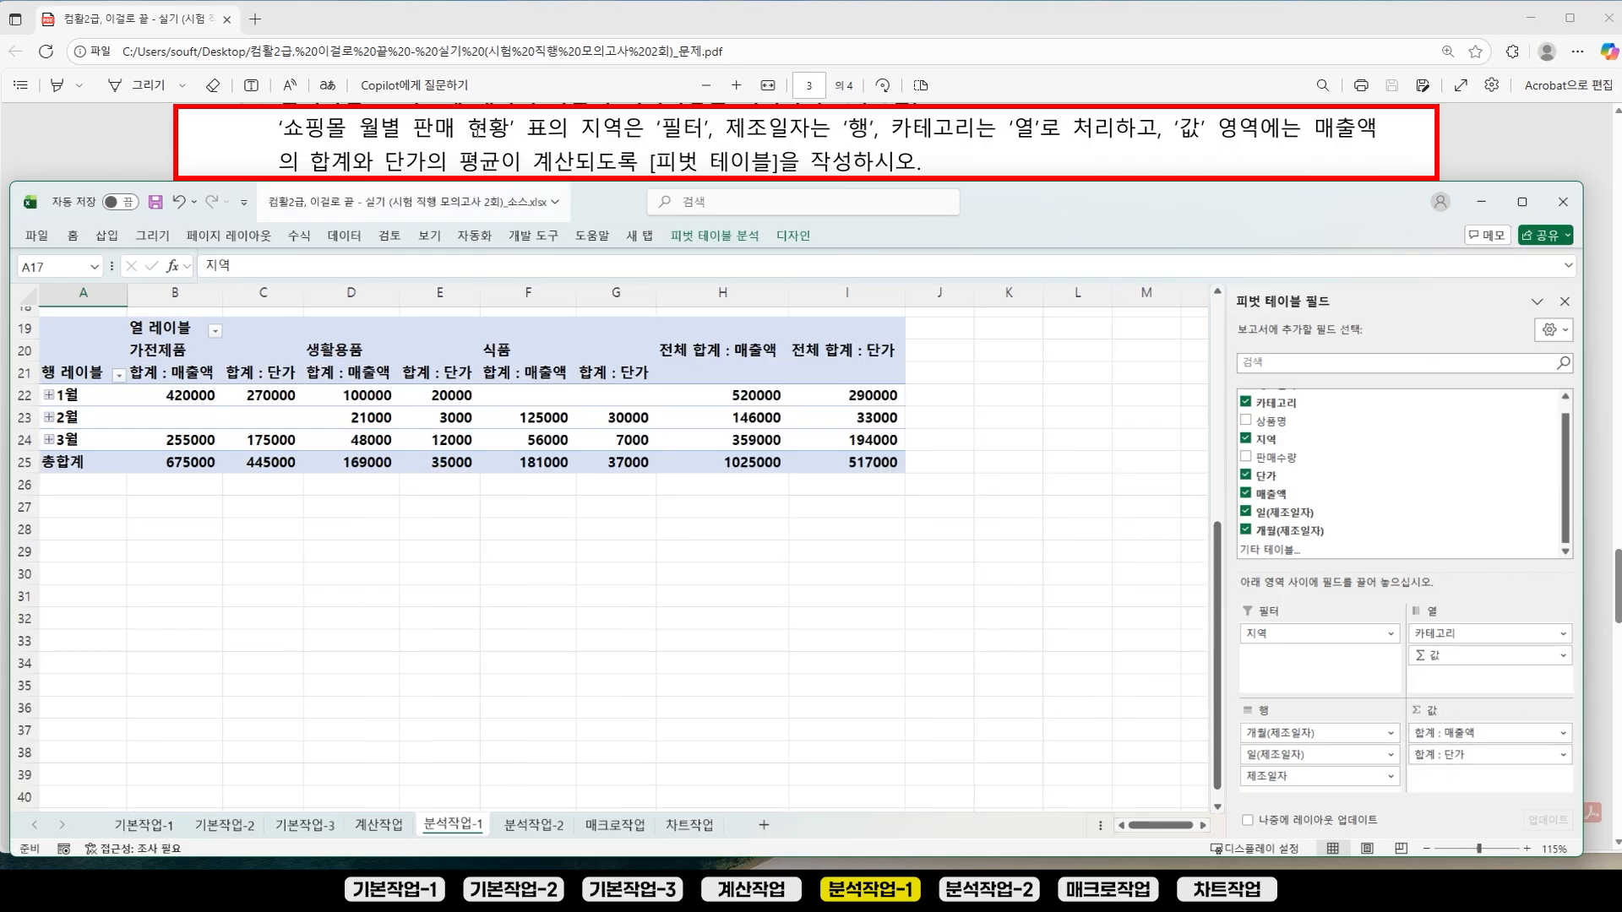
{"action": "left_click", "coordinate": [1563, 757]}
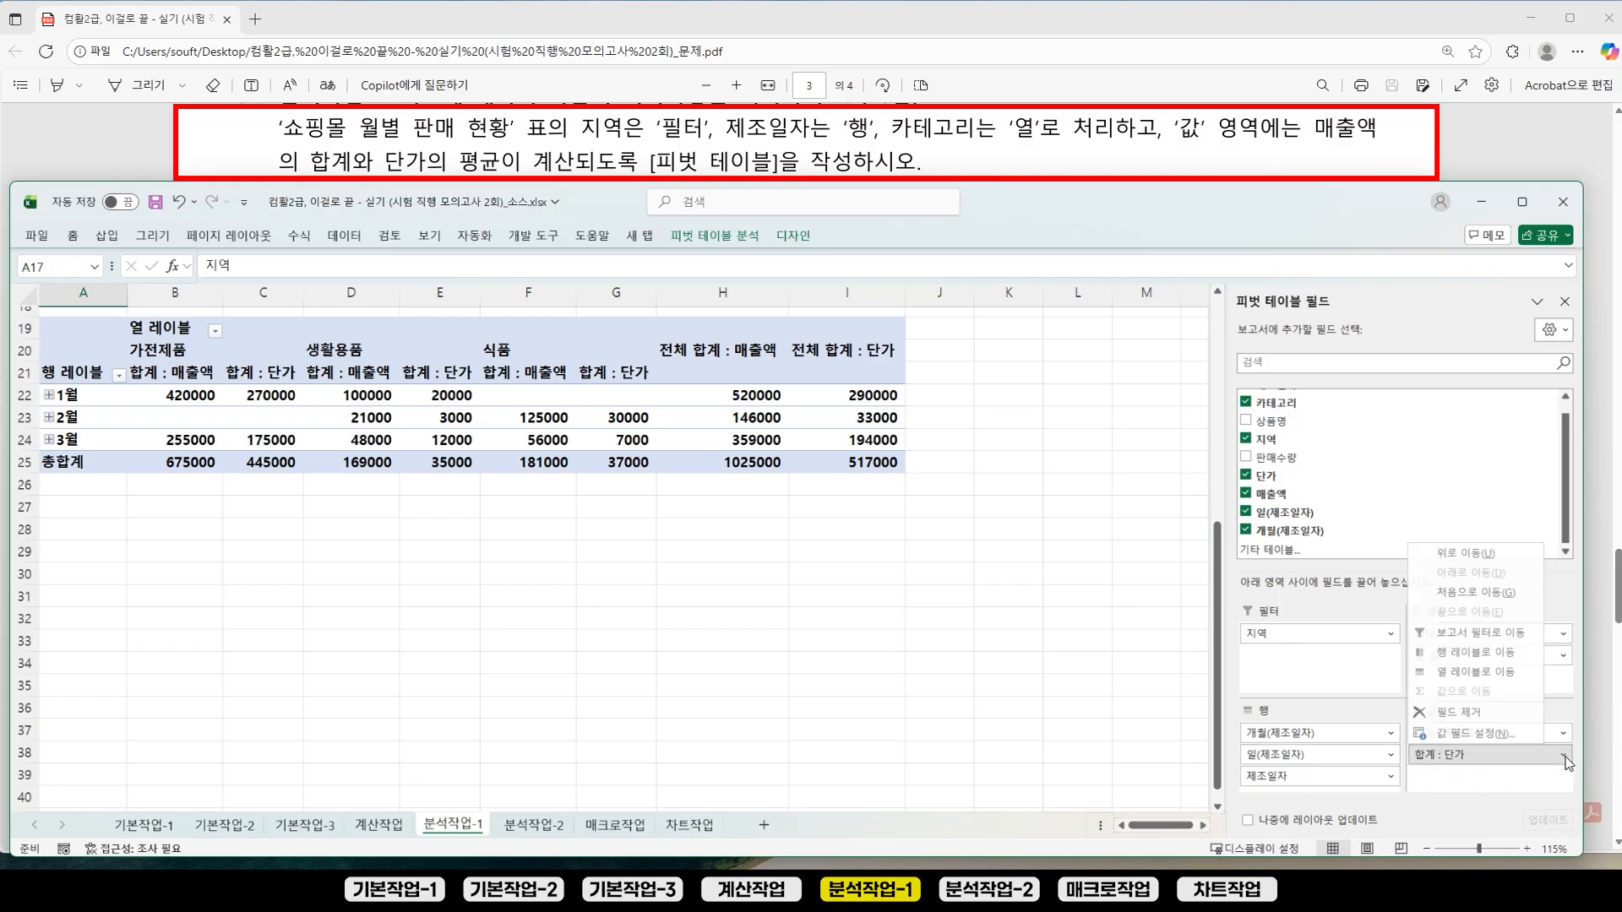
{"action": "left_click", "coordinate": [1477, 735]}
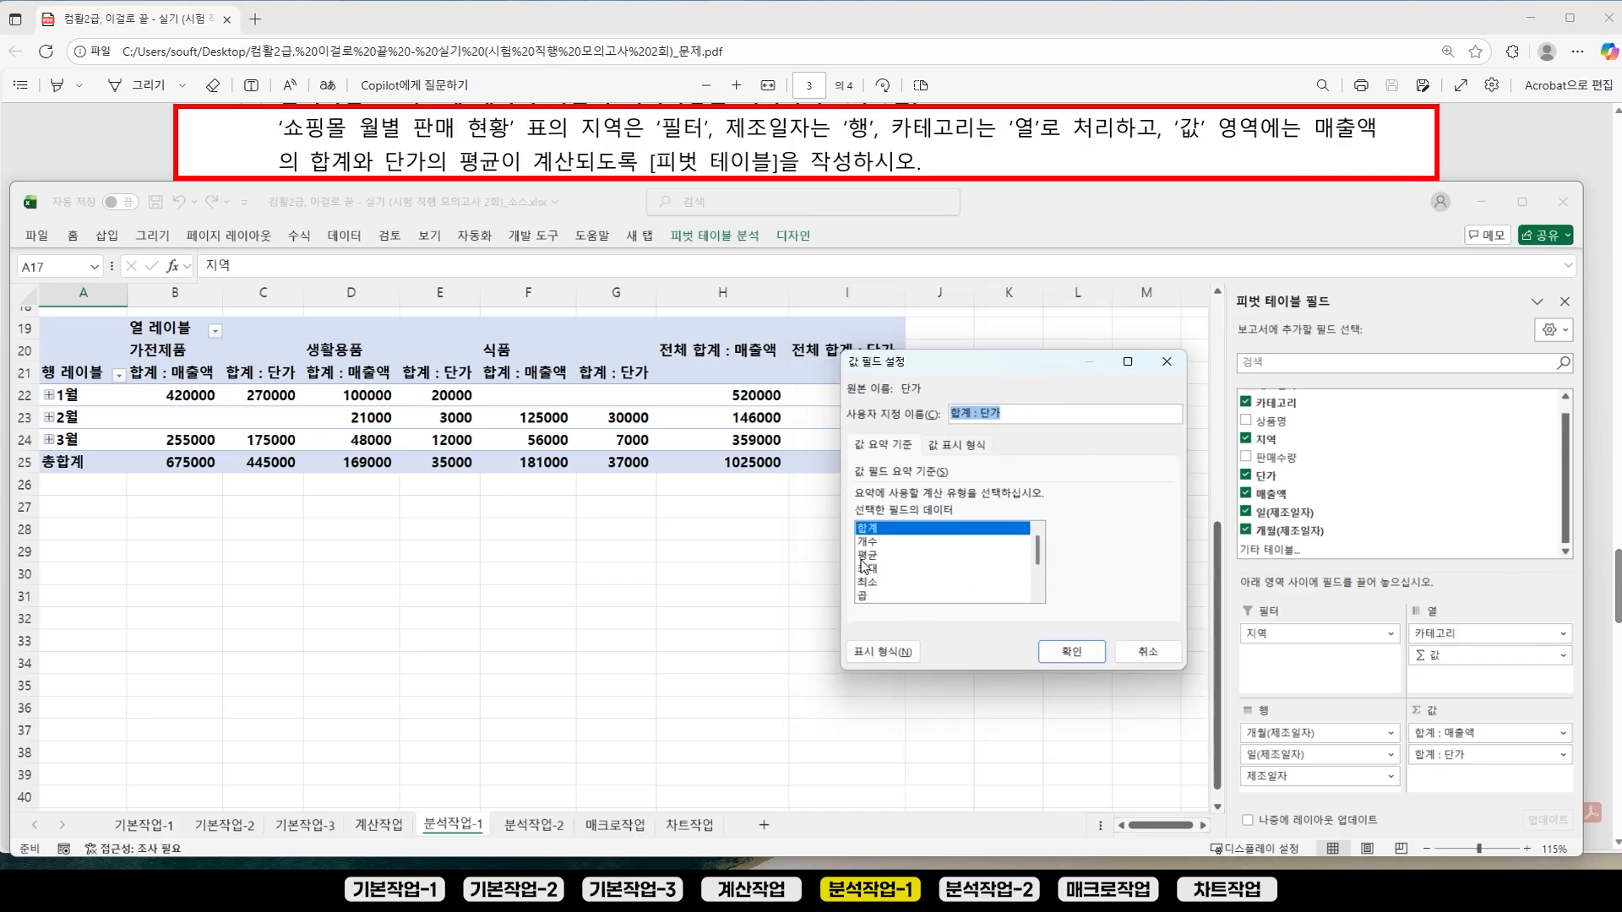
{"action": "left_click", "coordinate": [870, 555]}
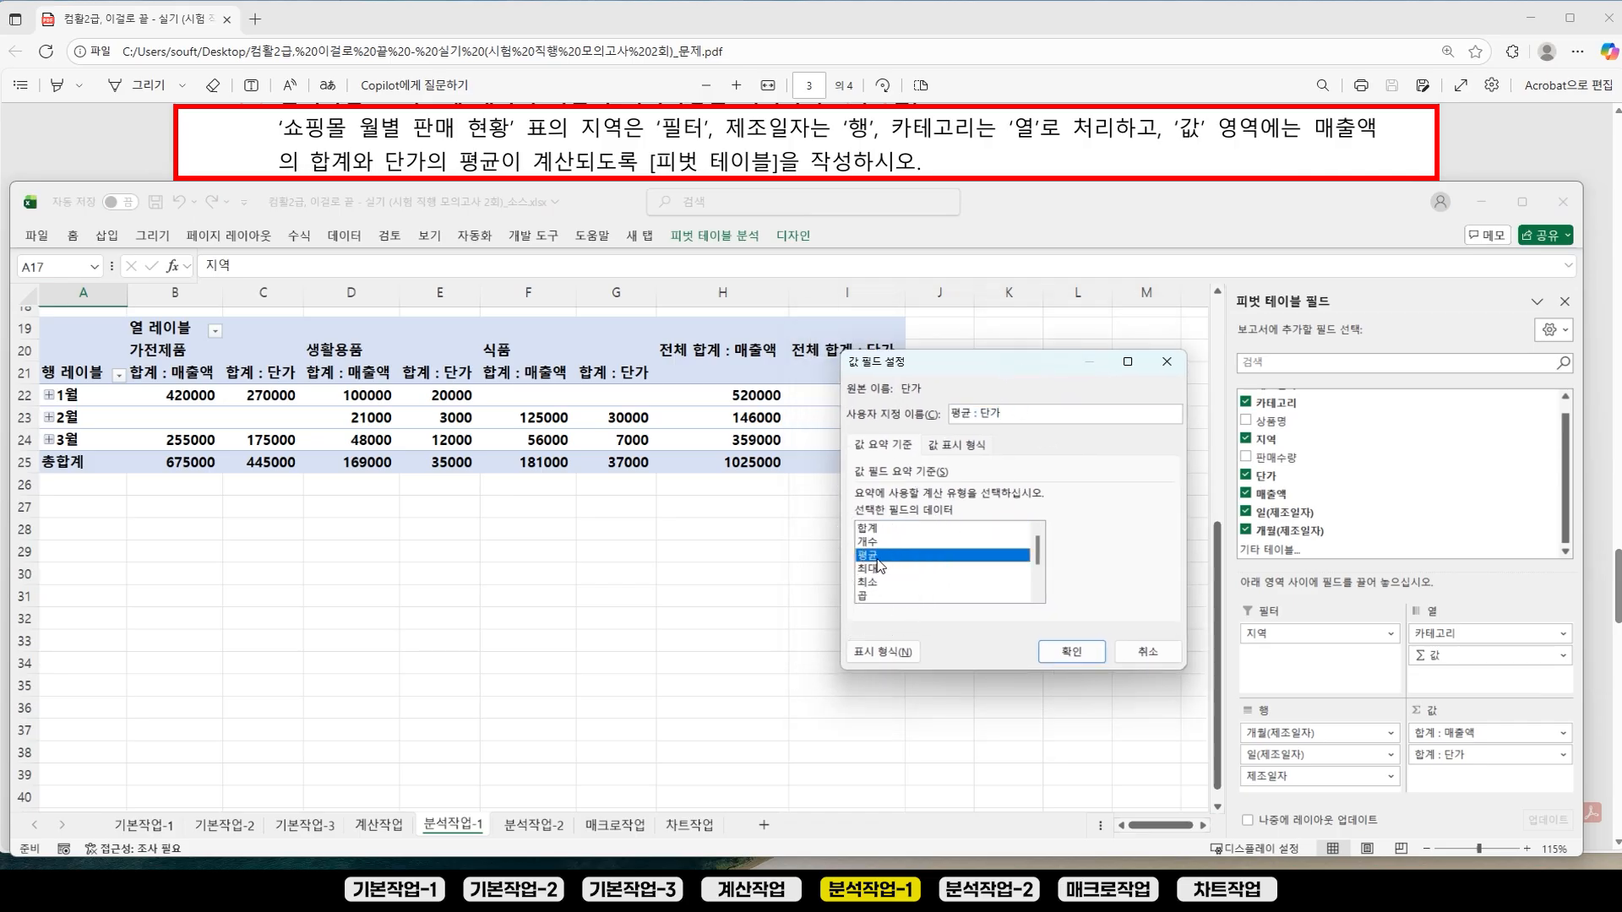
{"action": "left_click", "coordinate": [1072, 652]}
Step: Close the pivot table's field list and show it again from the 식품 column heading
{"action": "scroll", "coordinate": [1061, 668], "scroll_direction": "up", "scroll_amount": 2}
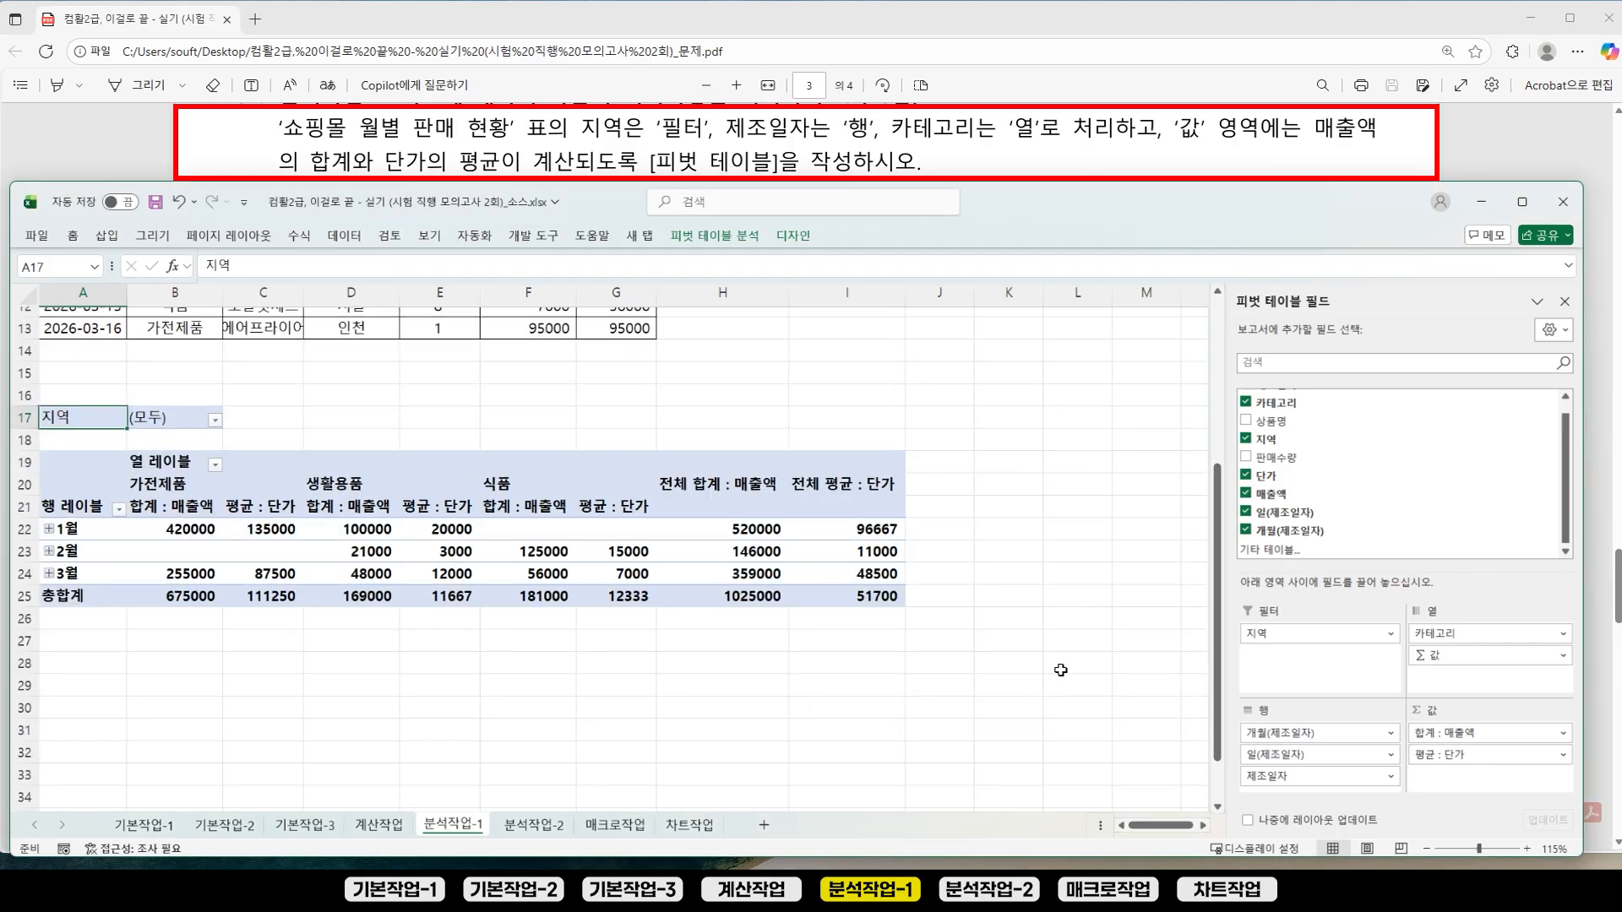
{"action": "left_click", "coordinate": [510, 530]}
{"action": "left_click", "coordinate": [514, 568]}
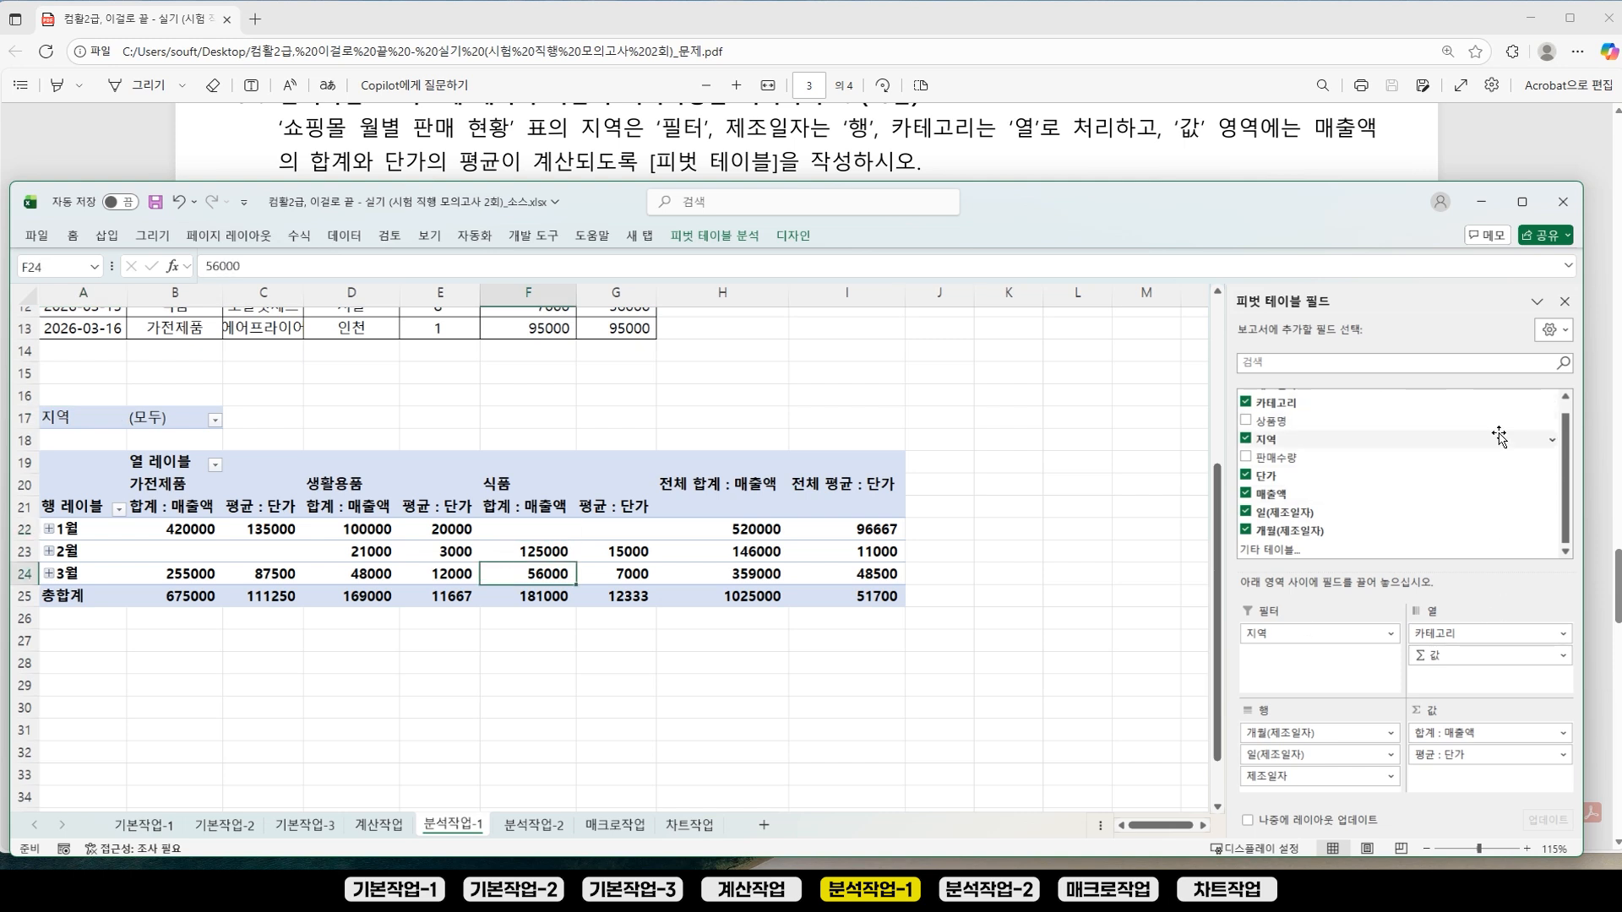
{"action": "left_click", "coordinate": [1567, 303]}
{"action": "left_click_drag", "start_coordinate": [1296, 205], "coordinate": [1323, 208]}
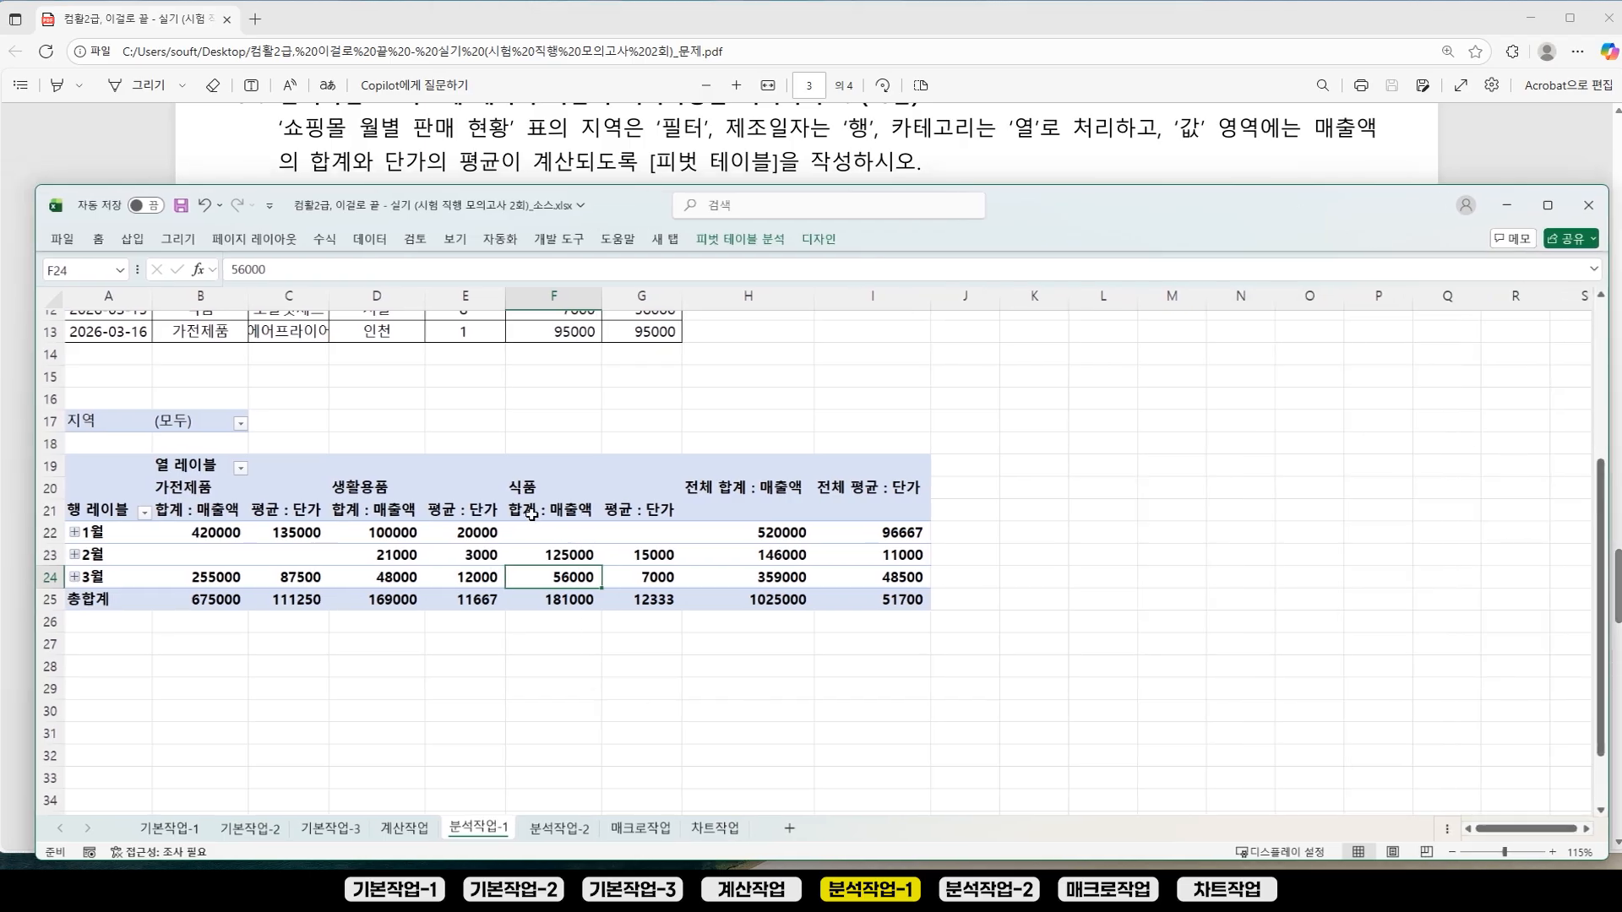
{"action": "left_click", "coordinate": [530, 486]}
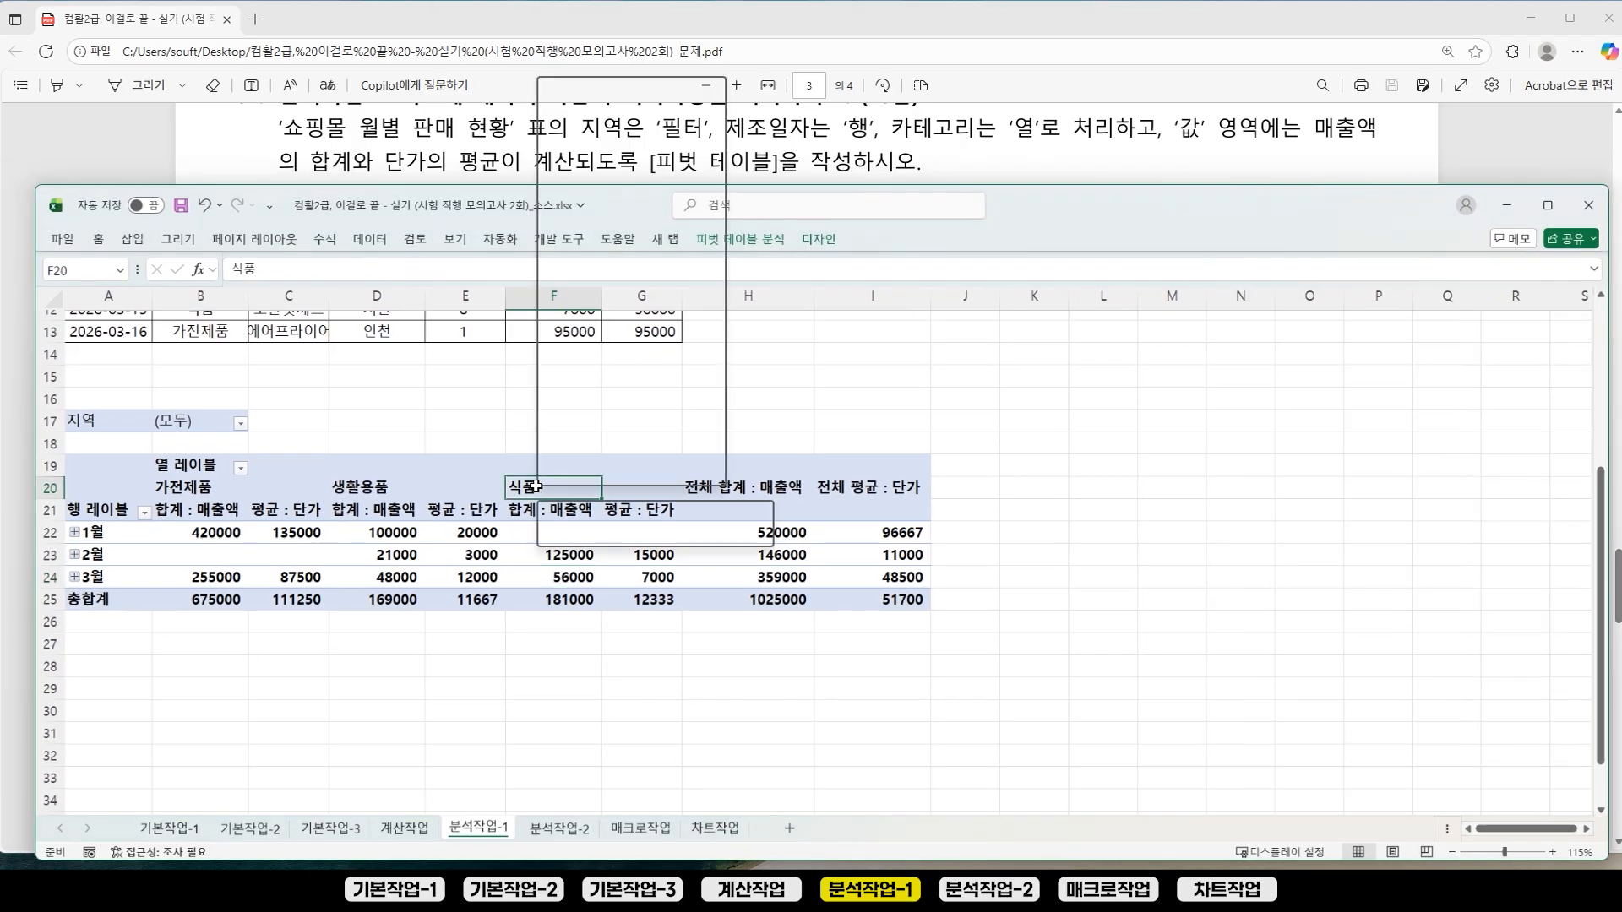
{"action": "right_click", "coordinate": [536, 487]}
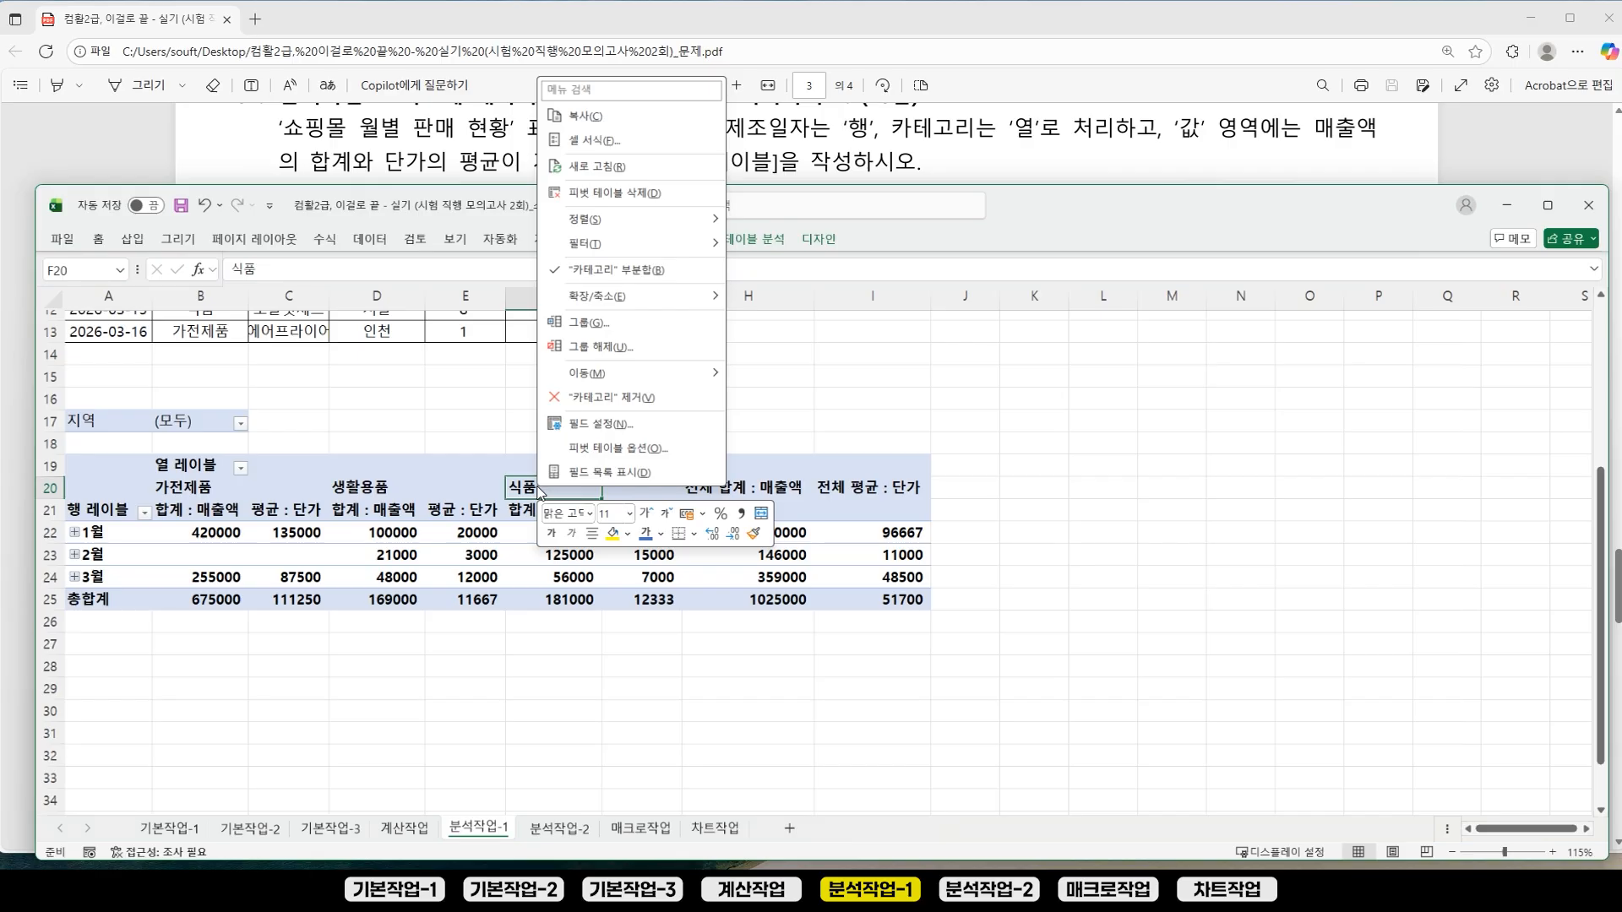
{"action": "left_click", "coordinate": [584, 472]}
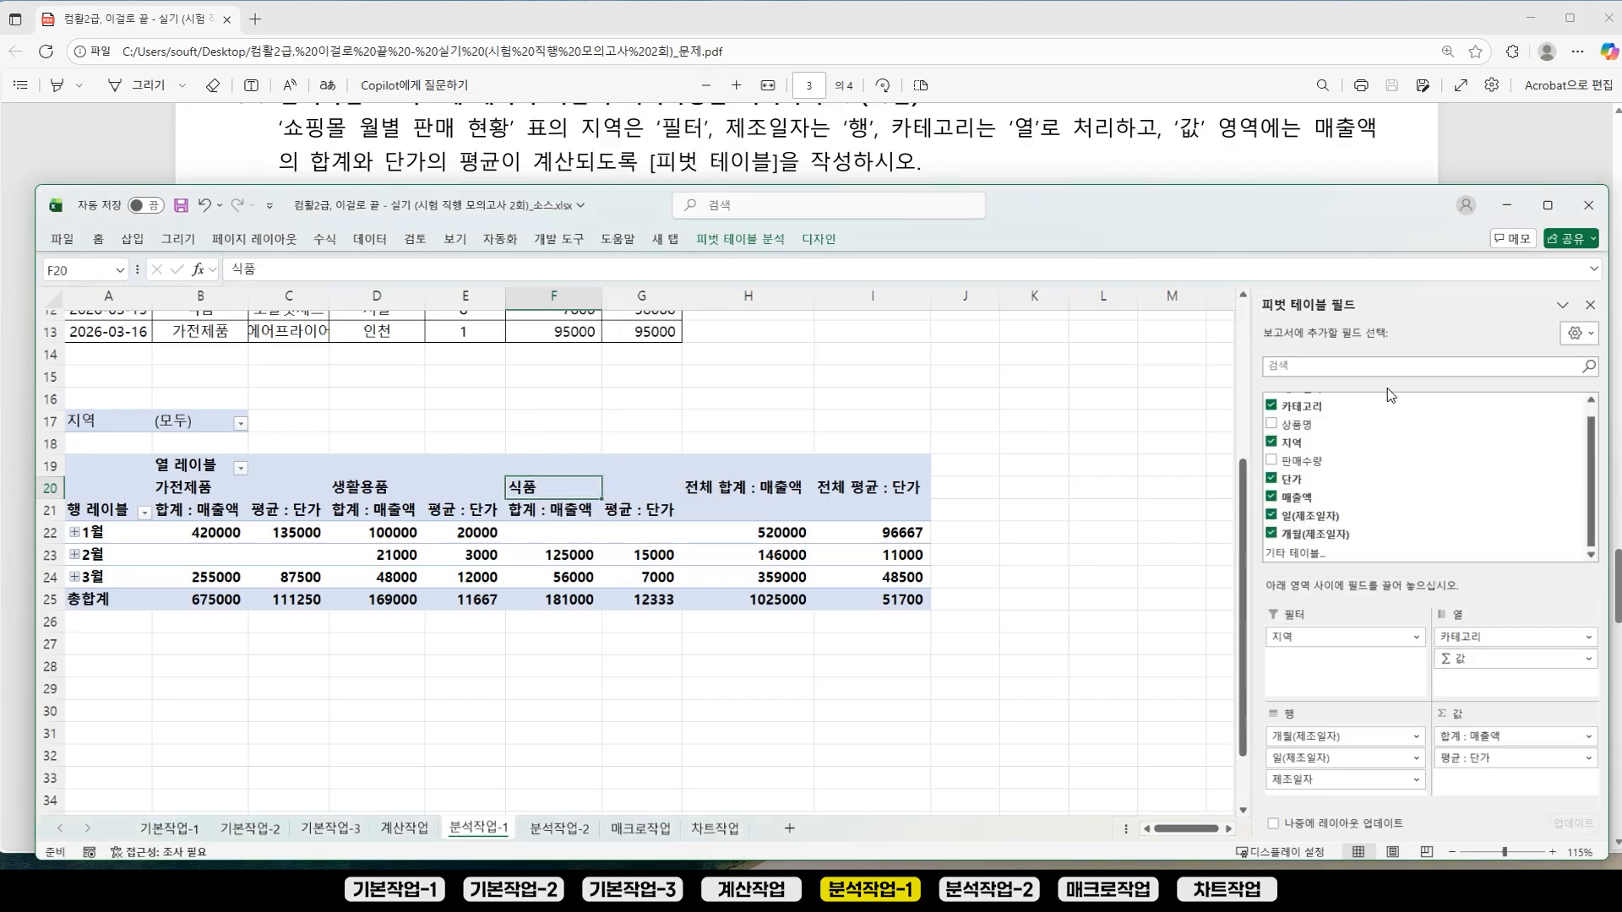
Step: Close the pivot table's field list and bring the empty-cell and grand-total requirements of the exam PDF into view above the workbook
{"action": "left_click", "coordinate": [1590, 305]}
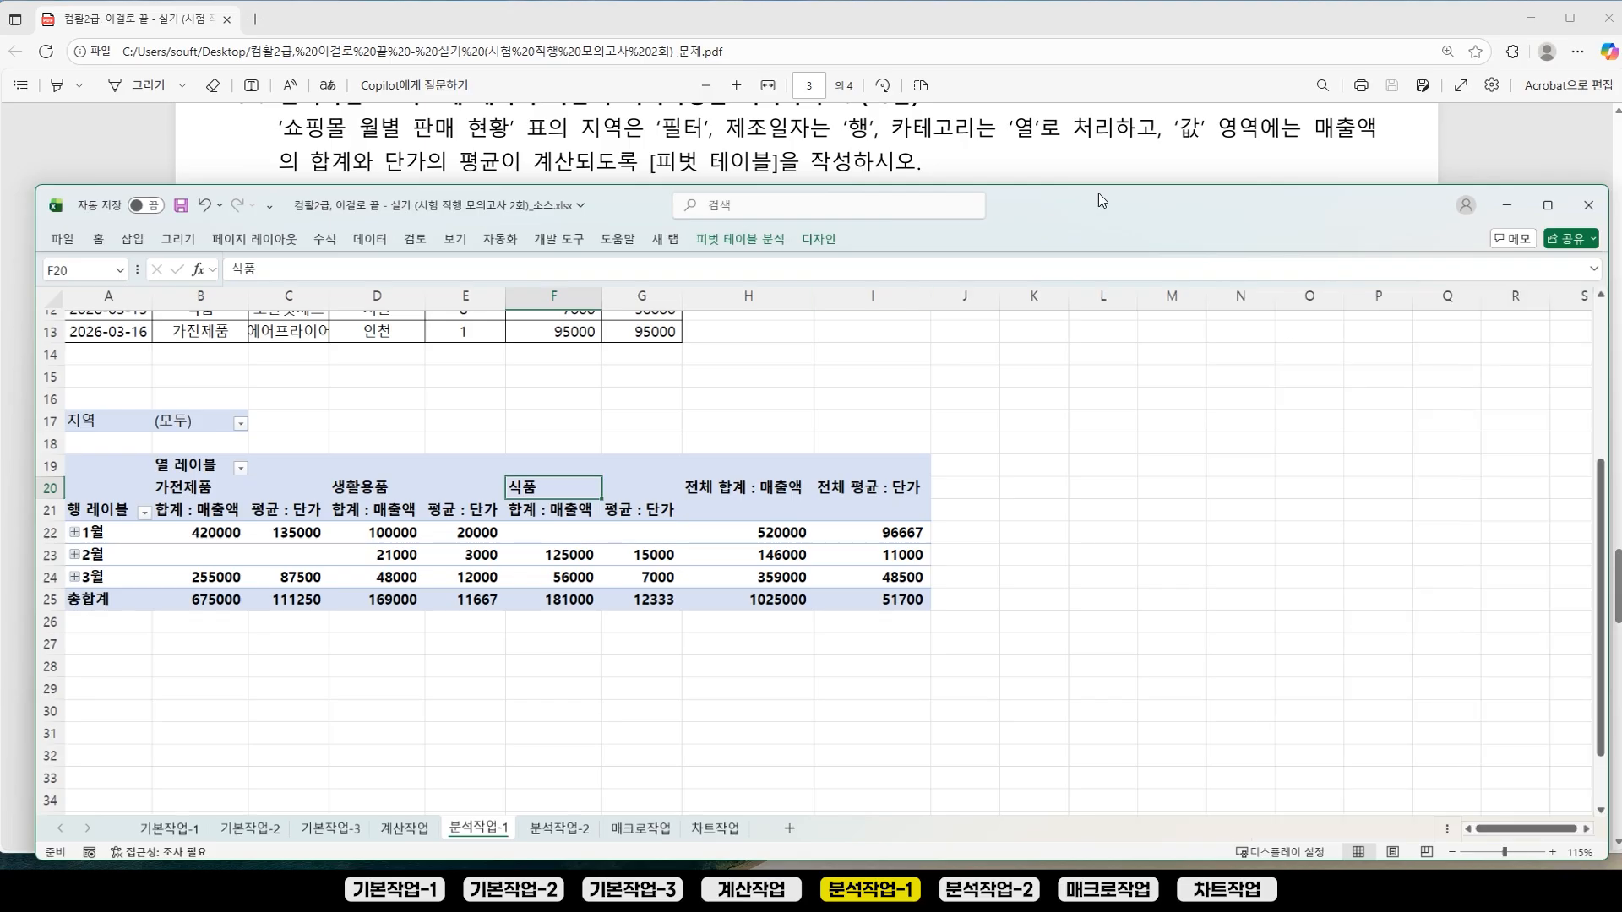
{"action": "left_click", "coordinate": [1083, 159]}
{"action": "scroll", "coordinate": [1617, 595], "scroll_direction": "down", "scroll_amount": 2}
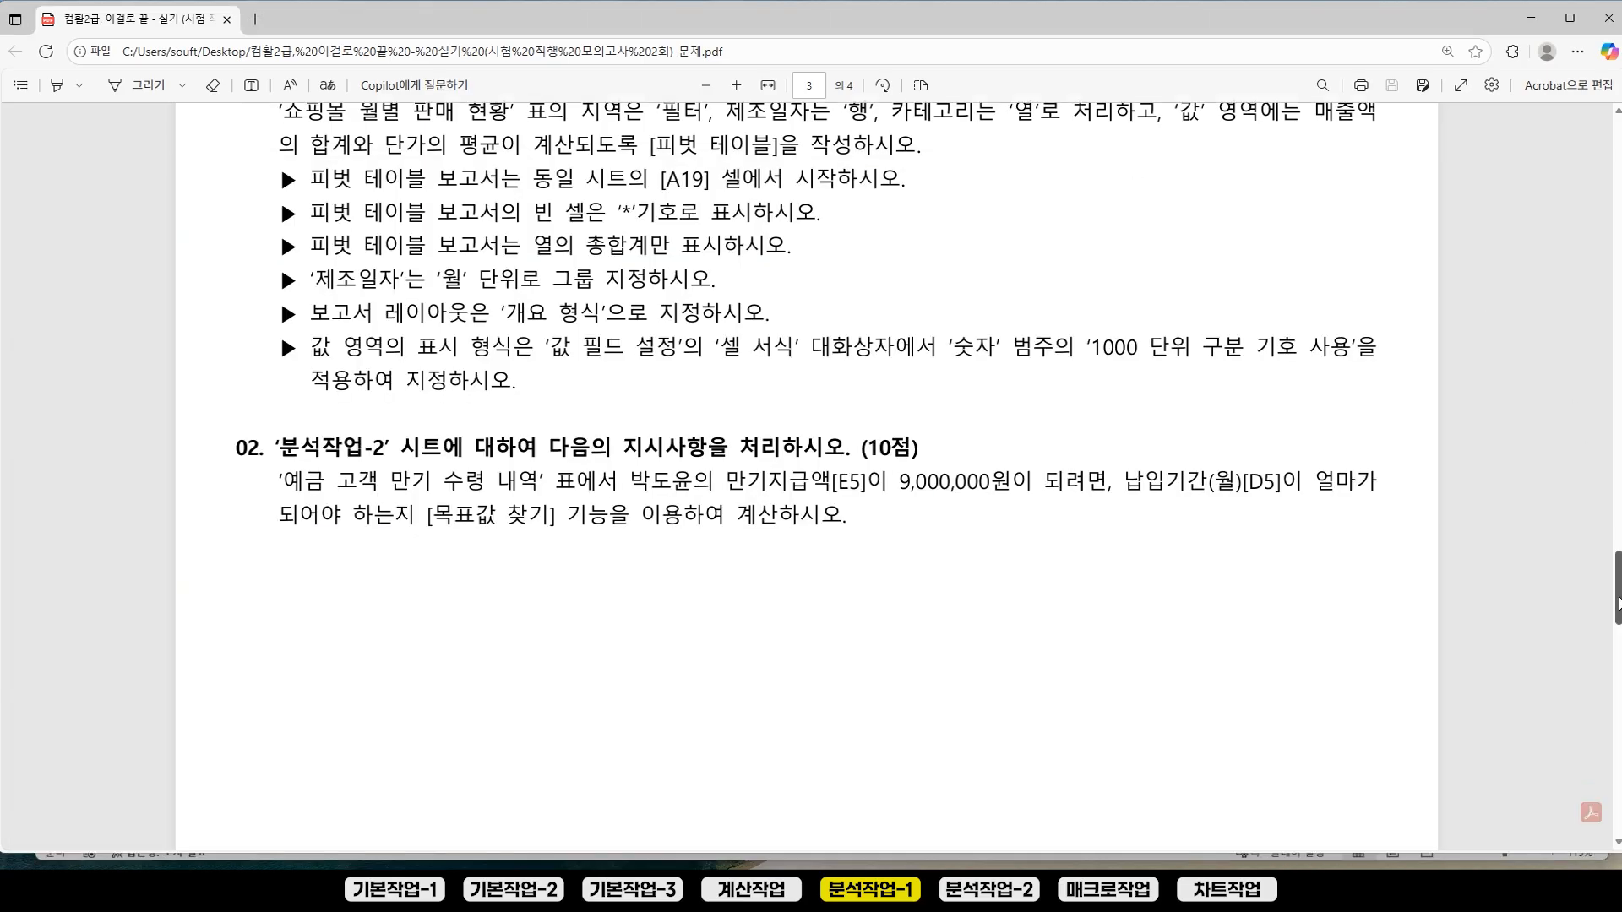
{"action": "left_click", "coordinate": [853, 887]}
{"action": "mouse_move", "coordinate": [1022, 186]}
{"action": "left_mouse_down"}
{"action": "mouse_move", "coordinate": [1022, 230]}
{"action": "mouse_move", "coordinate": [1021, 188]}
{"action": "left_mouse_up"}
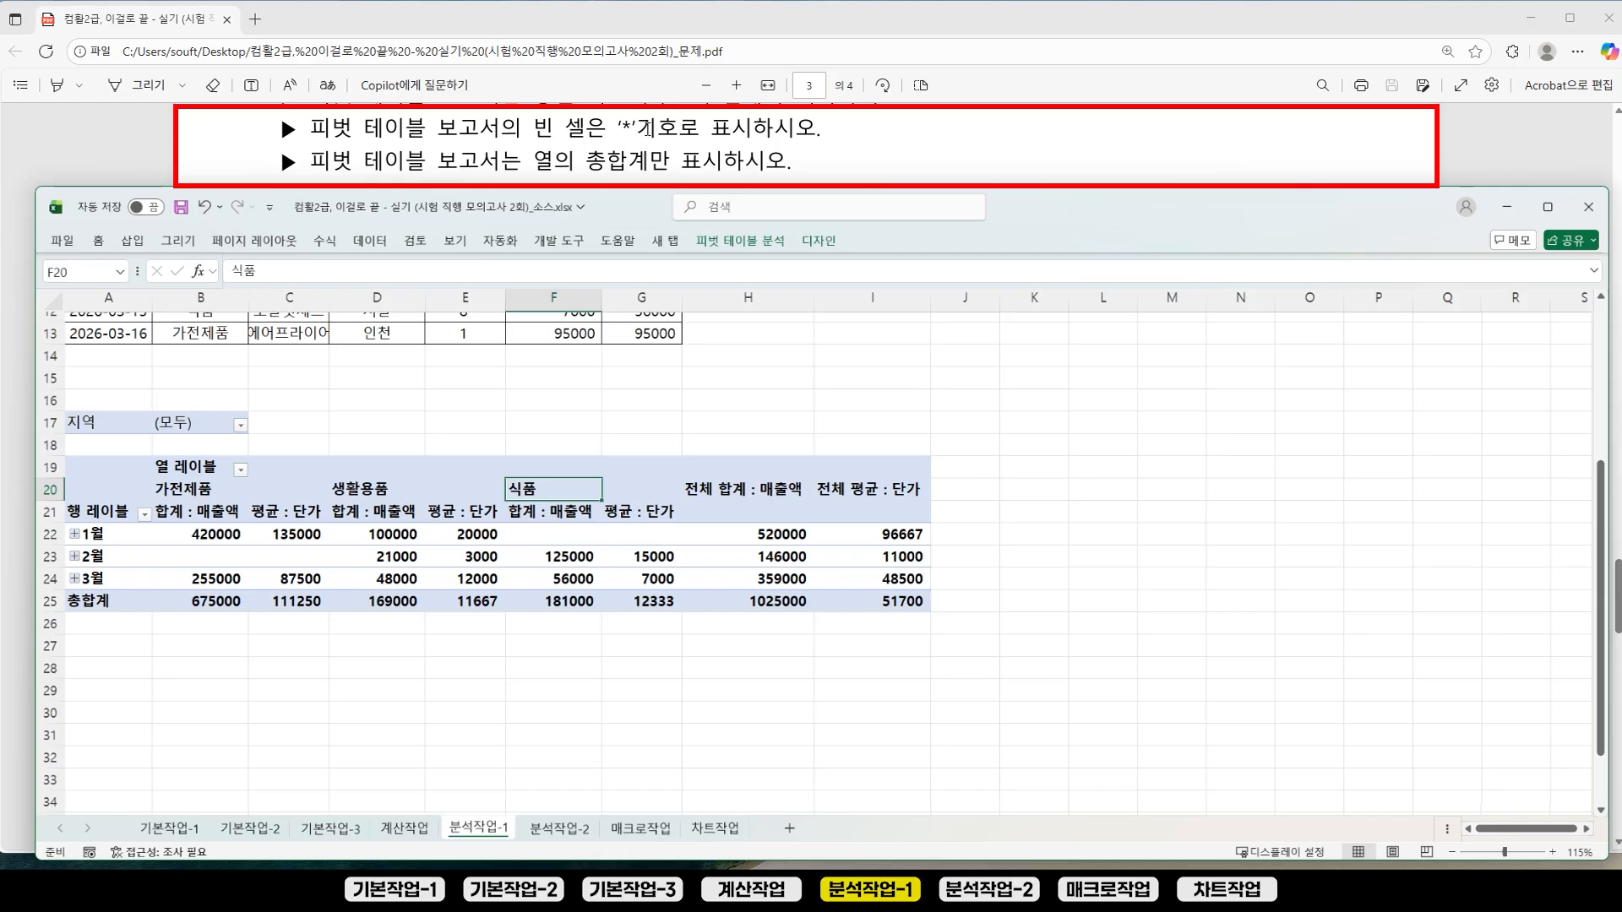
Step: Examine the pivot table's empty cells, its overall average column I and its 총합계 row 25
{"action": "left_click_drag", "start_coordinate": [222, 555], "coordinate": [289, 555]}
{"action": "left_click_drag", "start_coordinate": [566, 529], "coordinate": [649, 530]}
{"action": "left_click", "coordinate": [655, 530]}
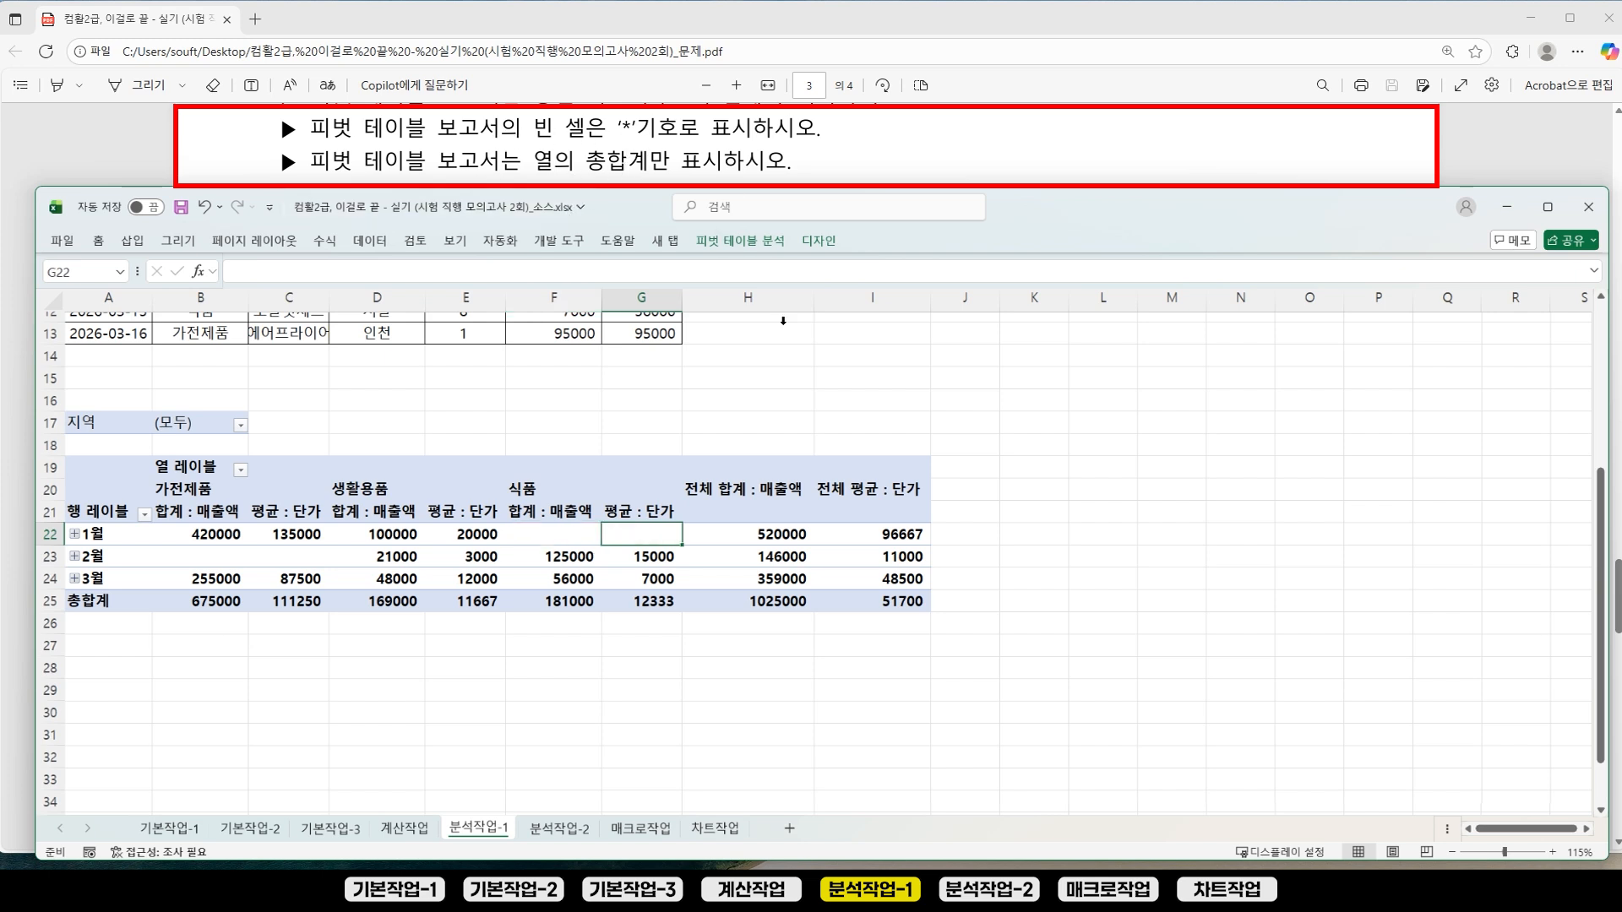
{"action": "left_click", "coordinate": [866, 300]}
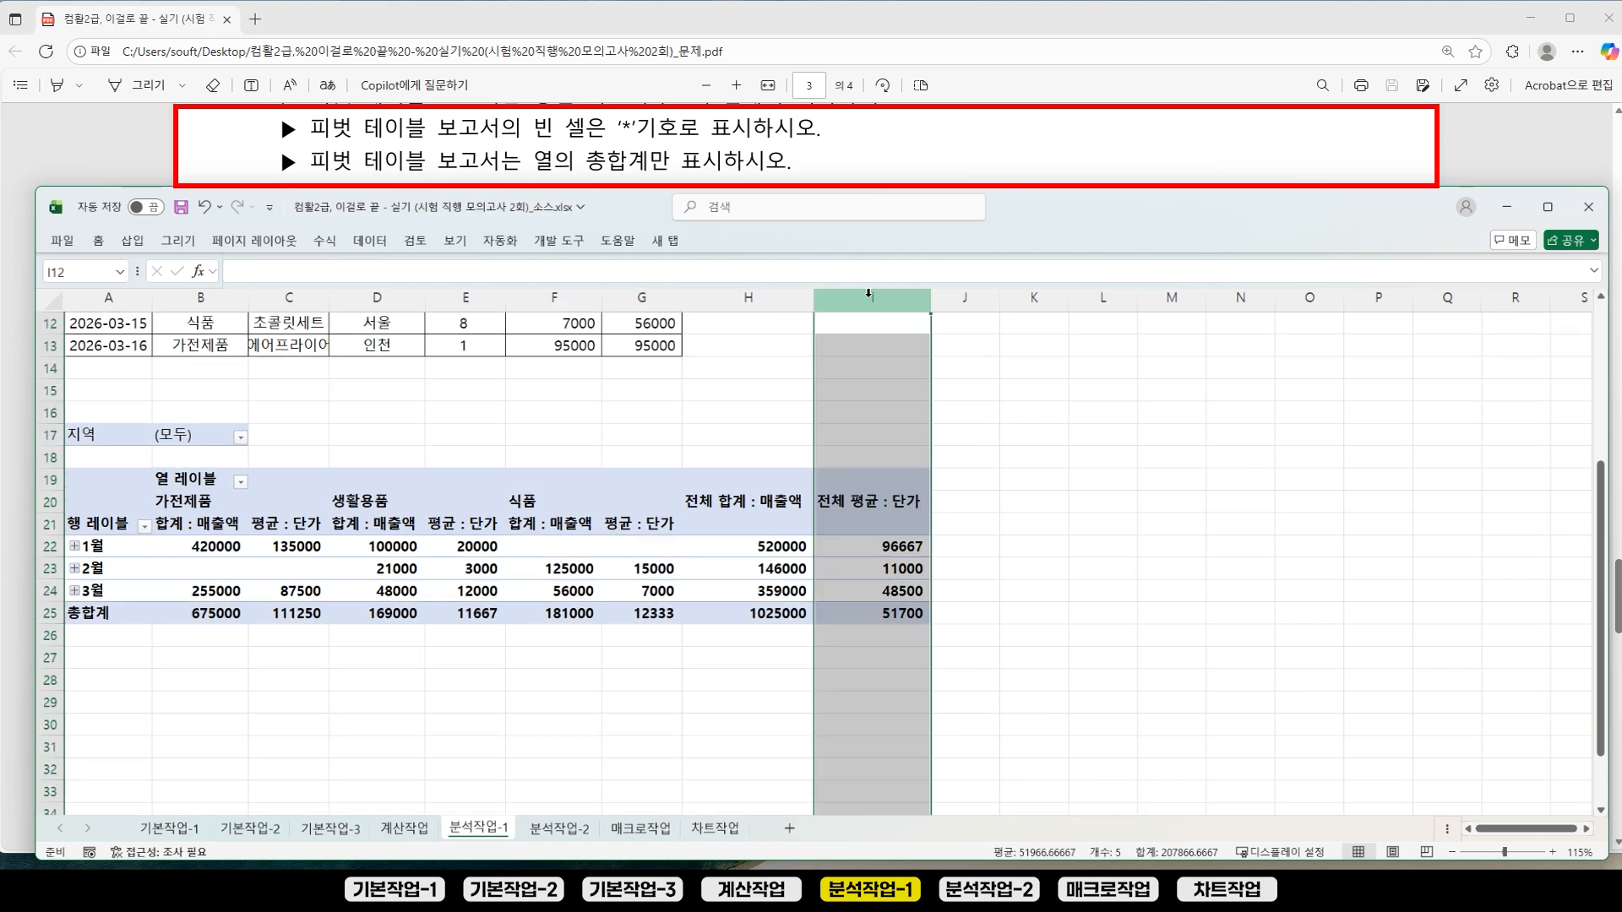
{"action": "left_click", "coordinate": [46, 613]}
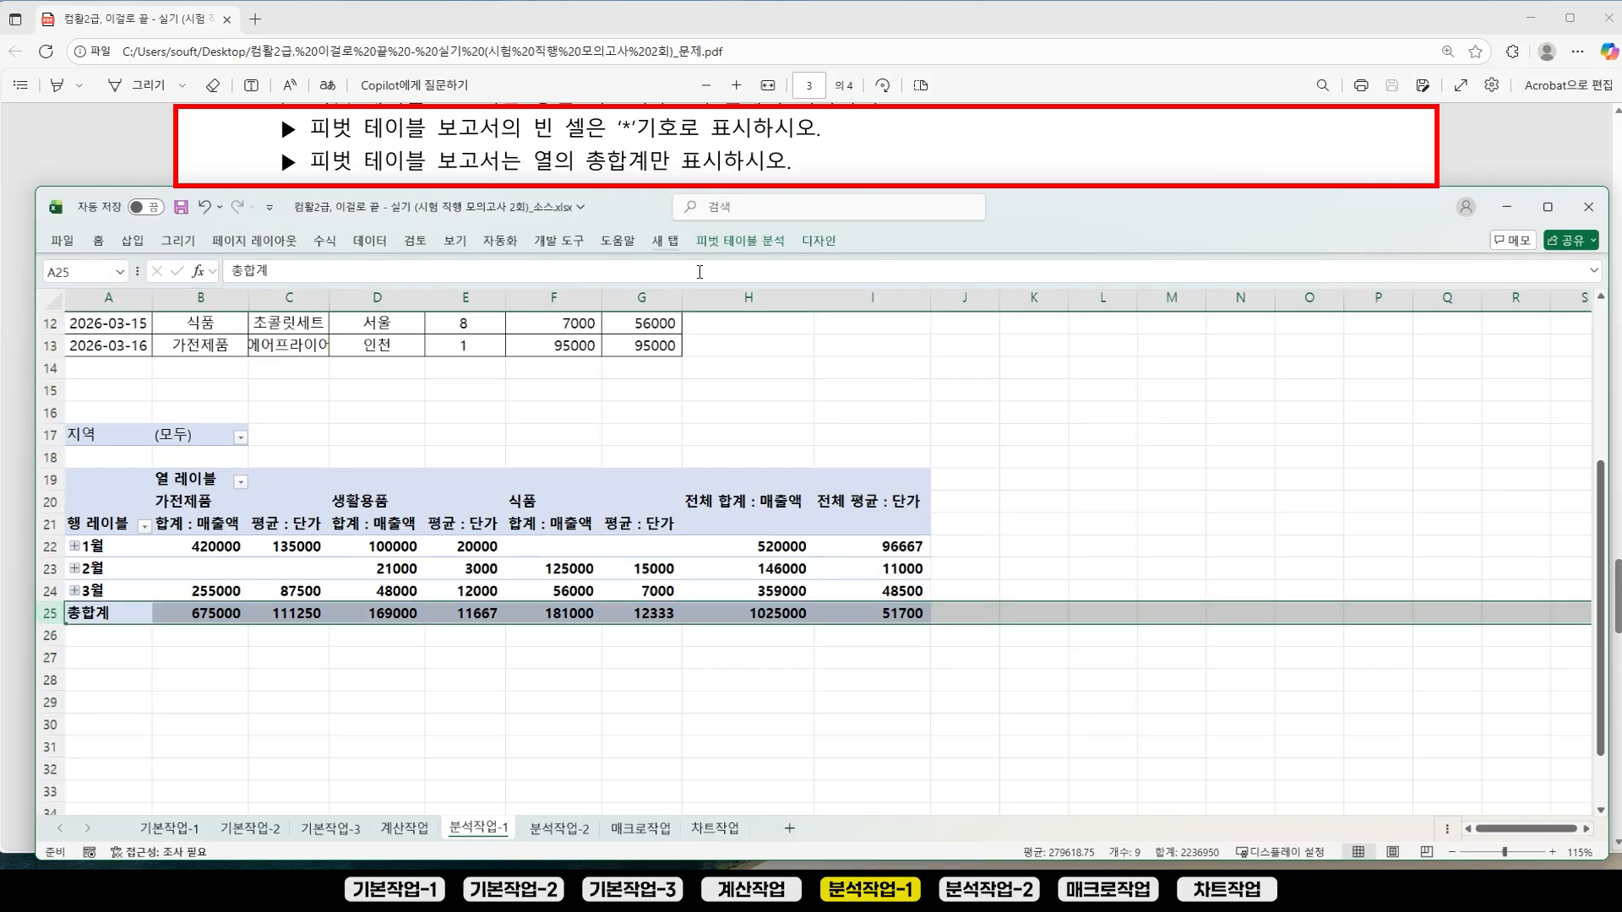
Step: In the pivot table options, set empty cells to display "*"
{"action": "left_click", "coordinate": [464, 547]}
{"action": "right_click", "coordinate": [464, 547]}
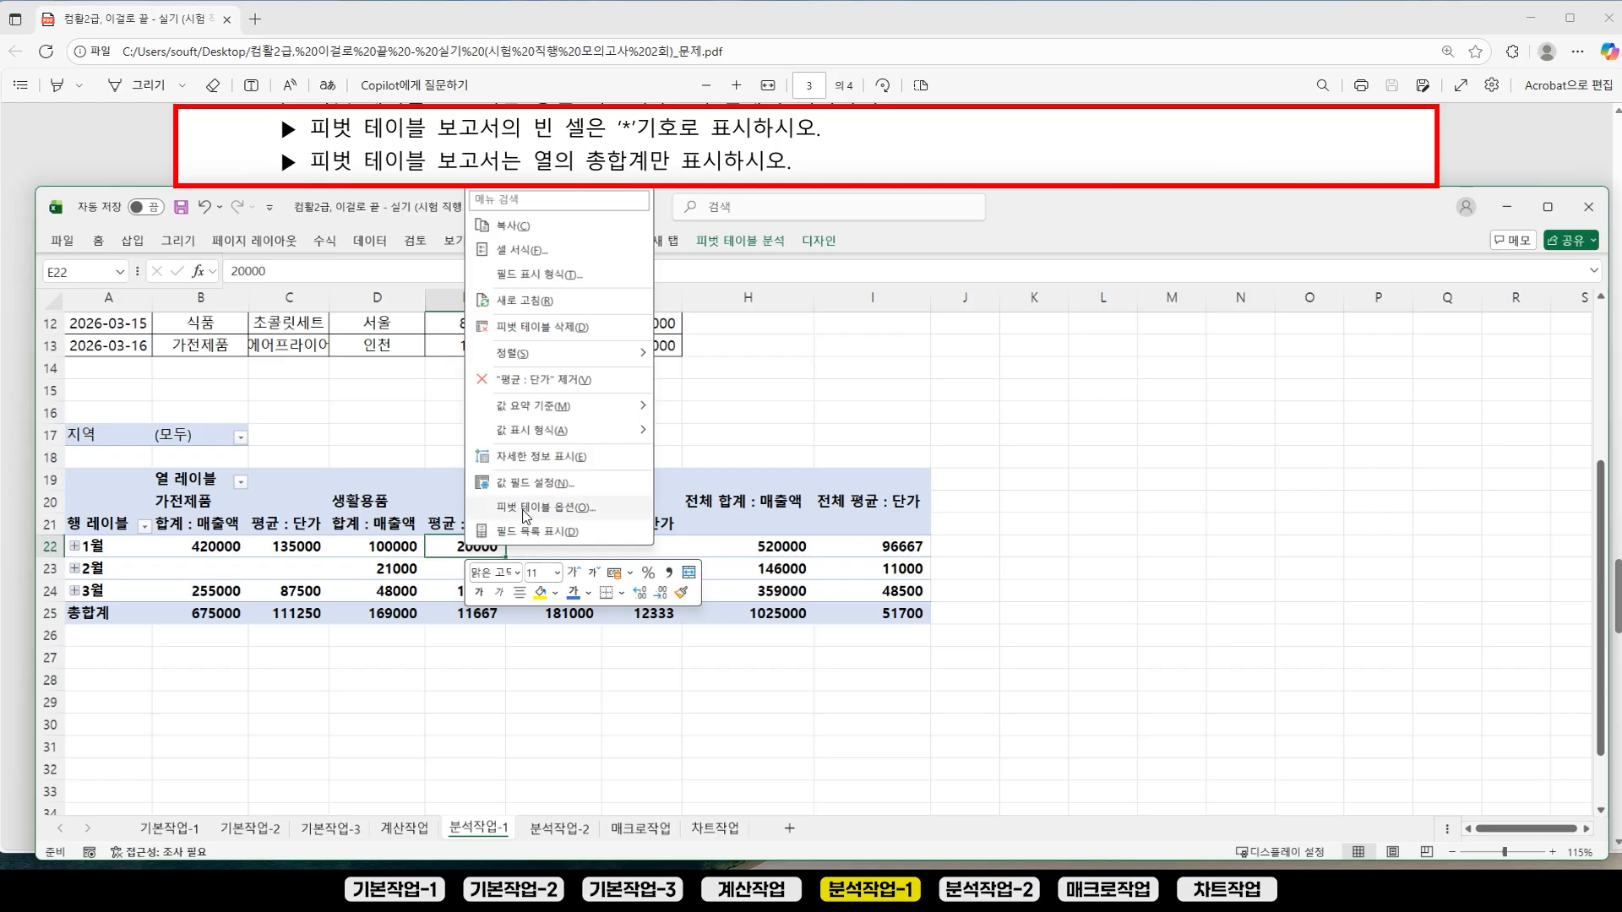
{"action": "left_click", "coordinate": [524, 509]}
{"action": "left_click_drag", "start_coordinate": [524, 281], "coordinate": [1170, 245]}
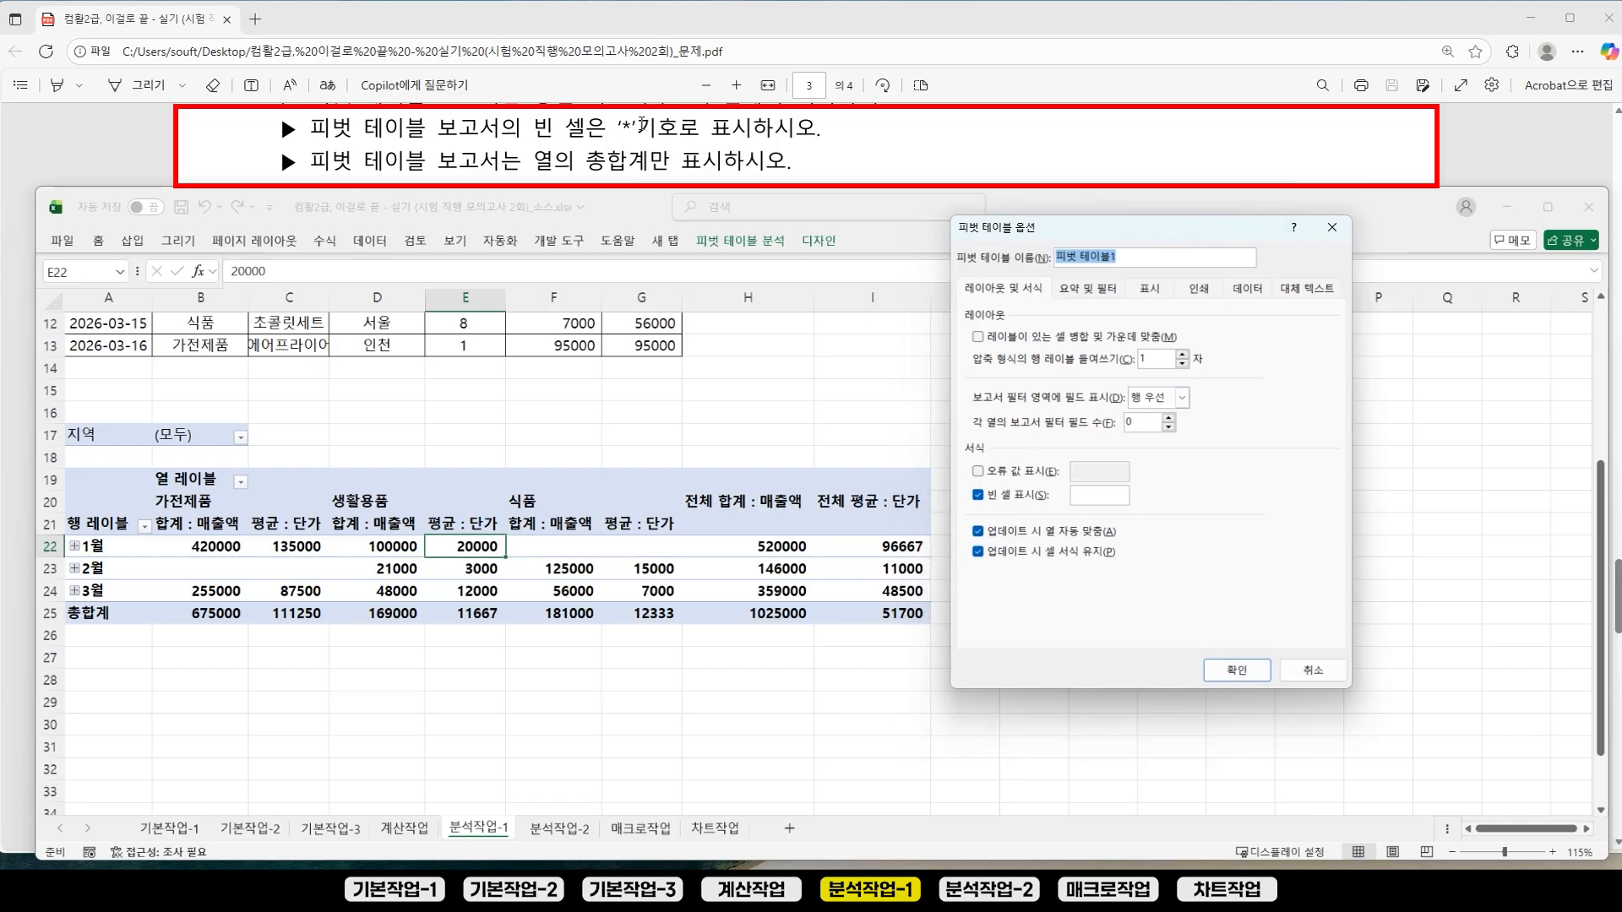
{"action": "left_click", "coordinate": [1096, 495]}
{"action": "left_click_drag", "start_coordinate": [1096, 240], "coordinate": [1139, 239]}
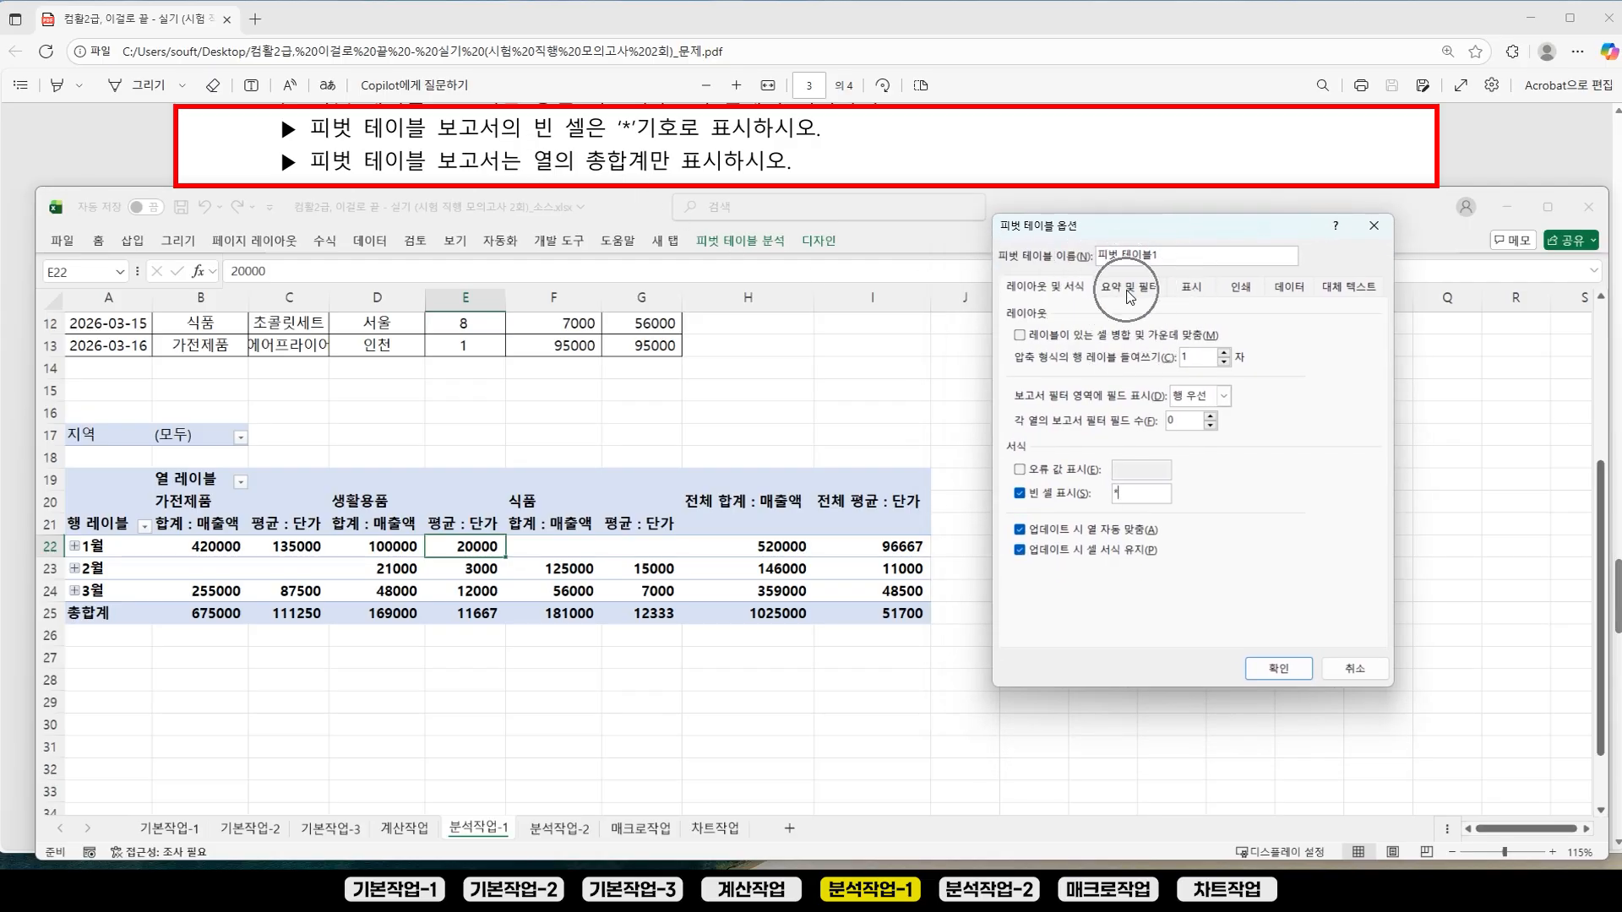
Step: Turn off the row grand totals (행 총합계 표시), keep the column grand totals, and apply the pivot table options
{"action": "left_click", "coordinate": [1129, 289]}
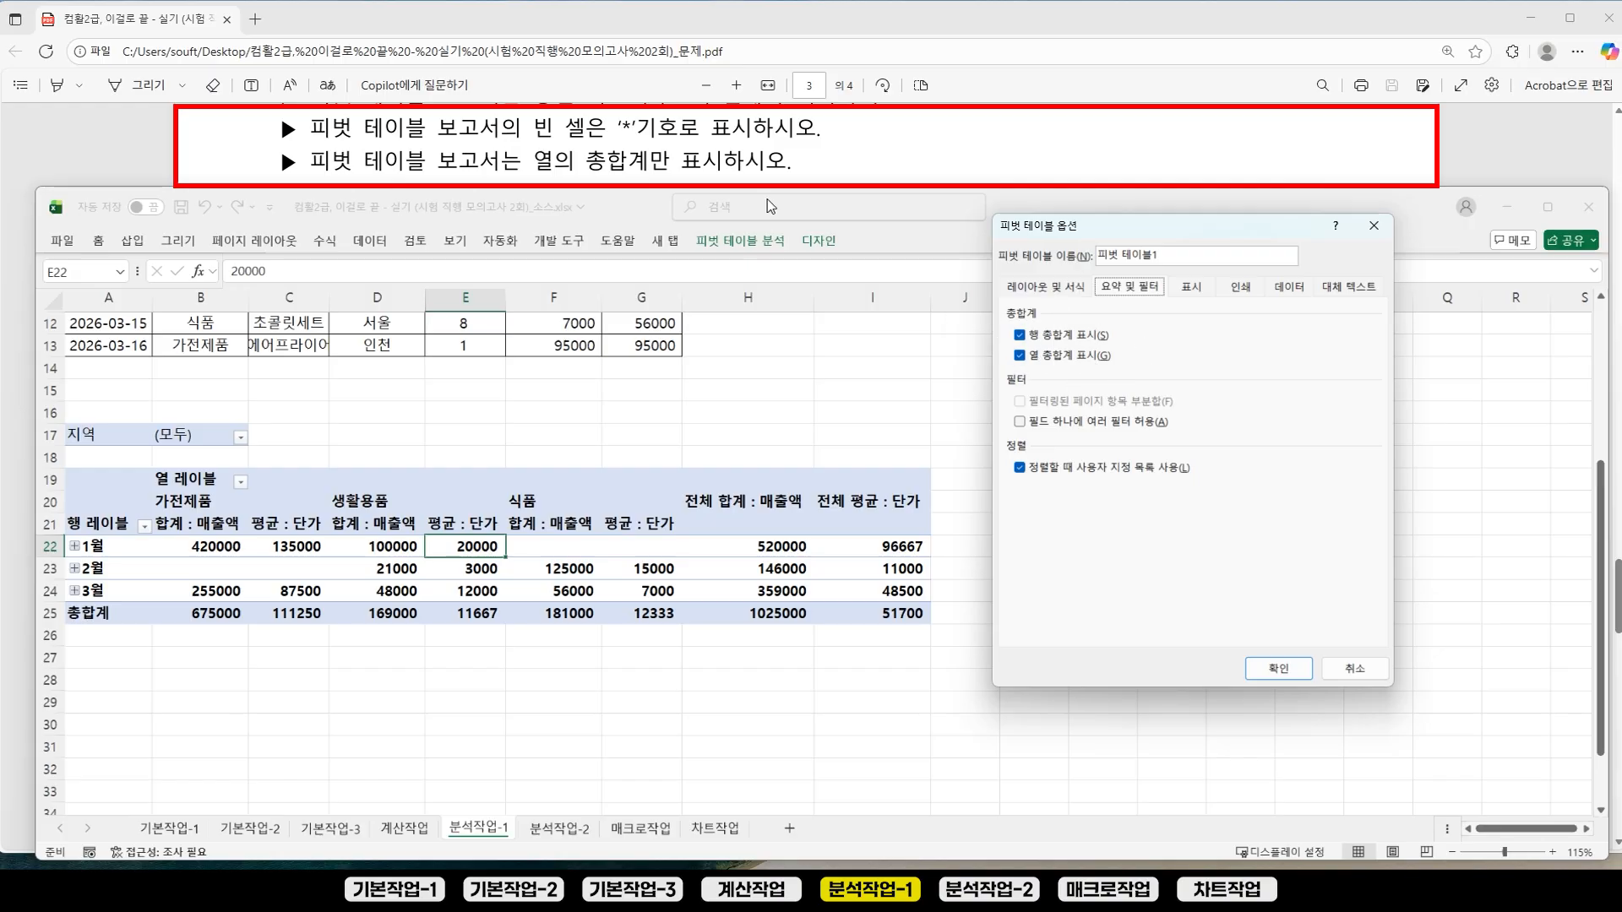
{"action": "left_click", "coordinate": [1020, 336]}
{"action": "left_click", "coordinate": [1277, 672]}
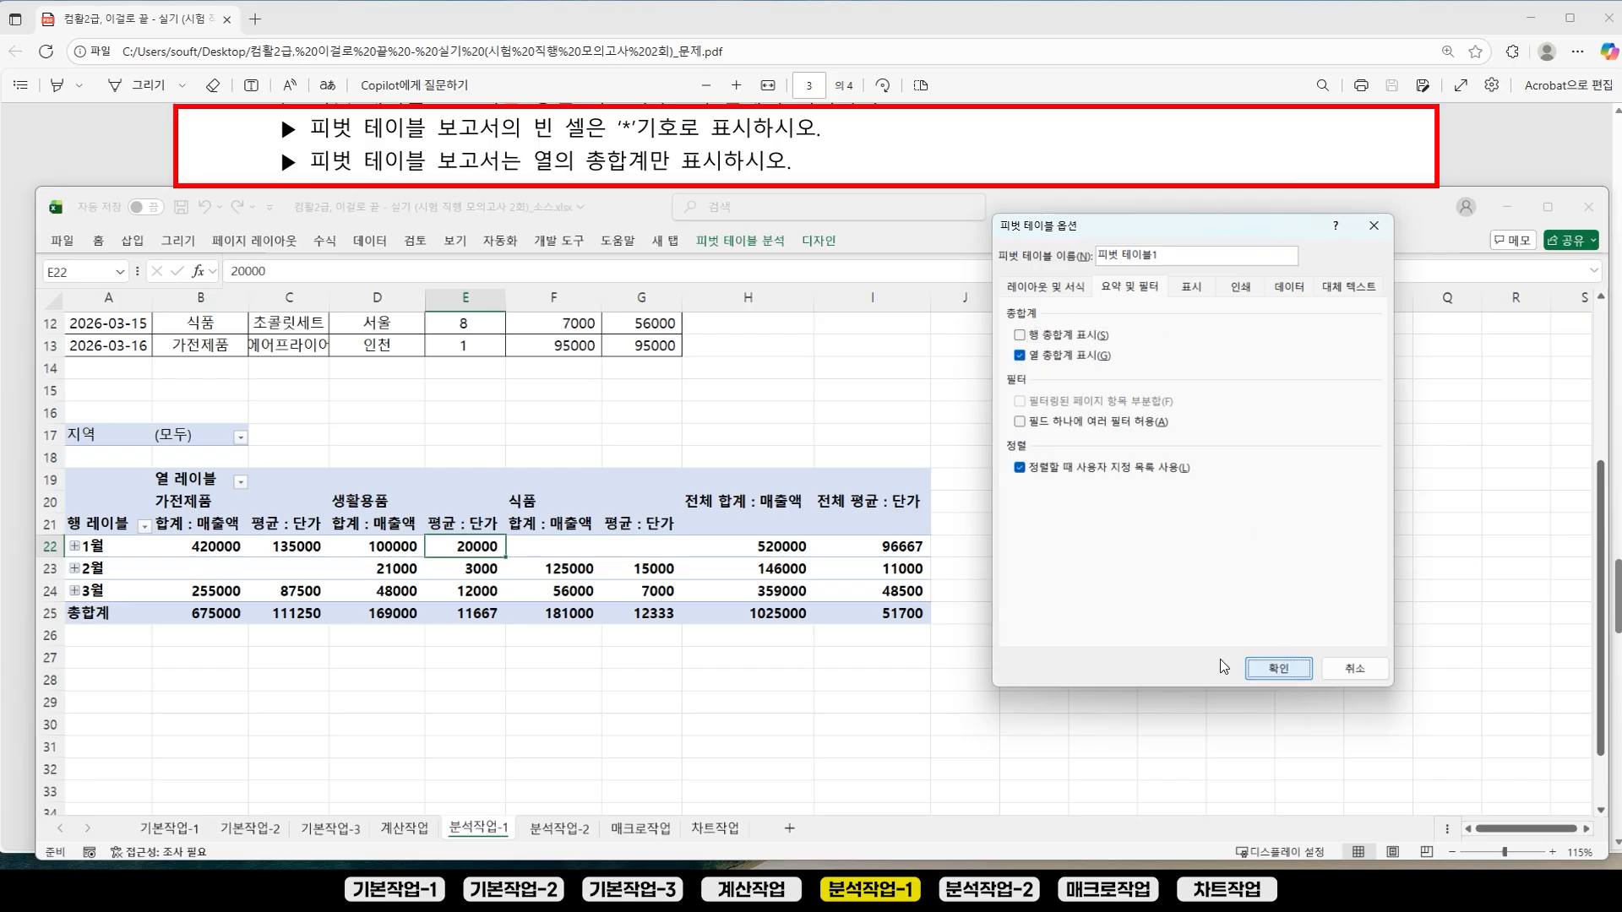
{"action": "left_click", "coordinate": [1276, 677]}
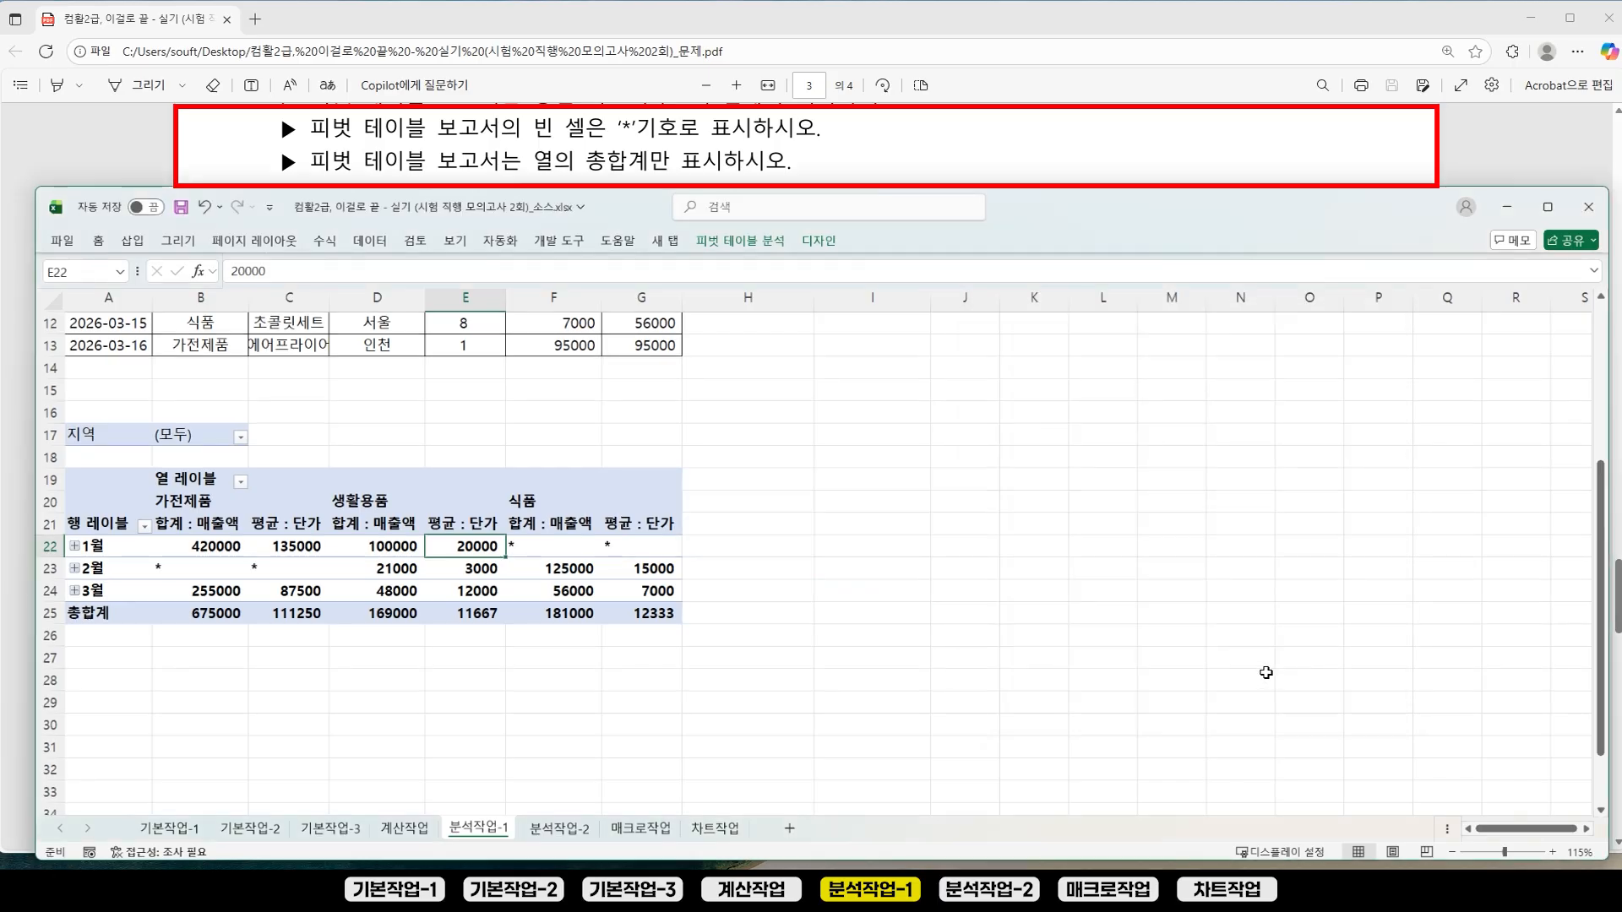
Step: Check columns H and I beside the pivot table and reveal the 제조일자 grouping requirement in the exam PDF
{"action": "left_click", "coordinate": [771, 298]}
{"action": "left_click_drag", "start_coordinate": [771, 299], "coordinate": [899, 296]}
{"action": "left_click", "coordinate": [1034, 457]}
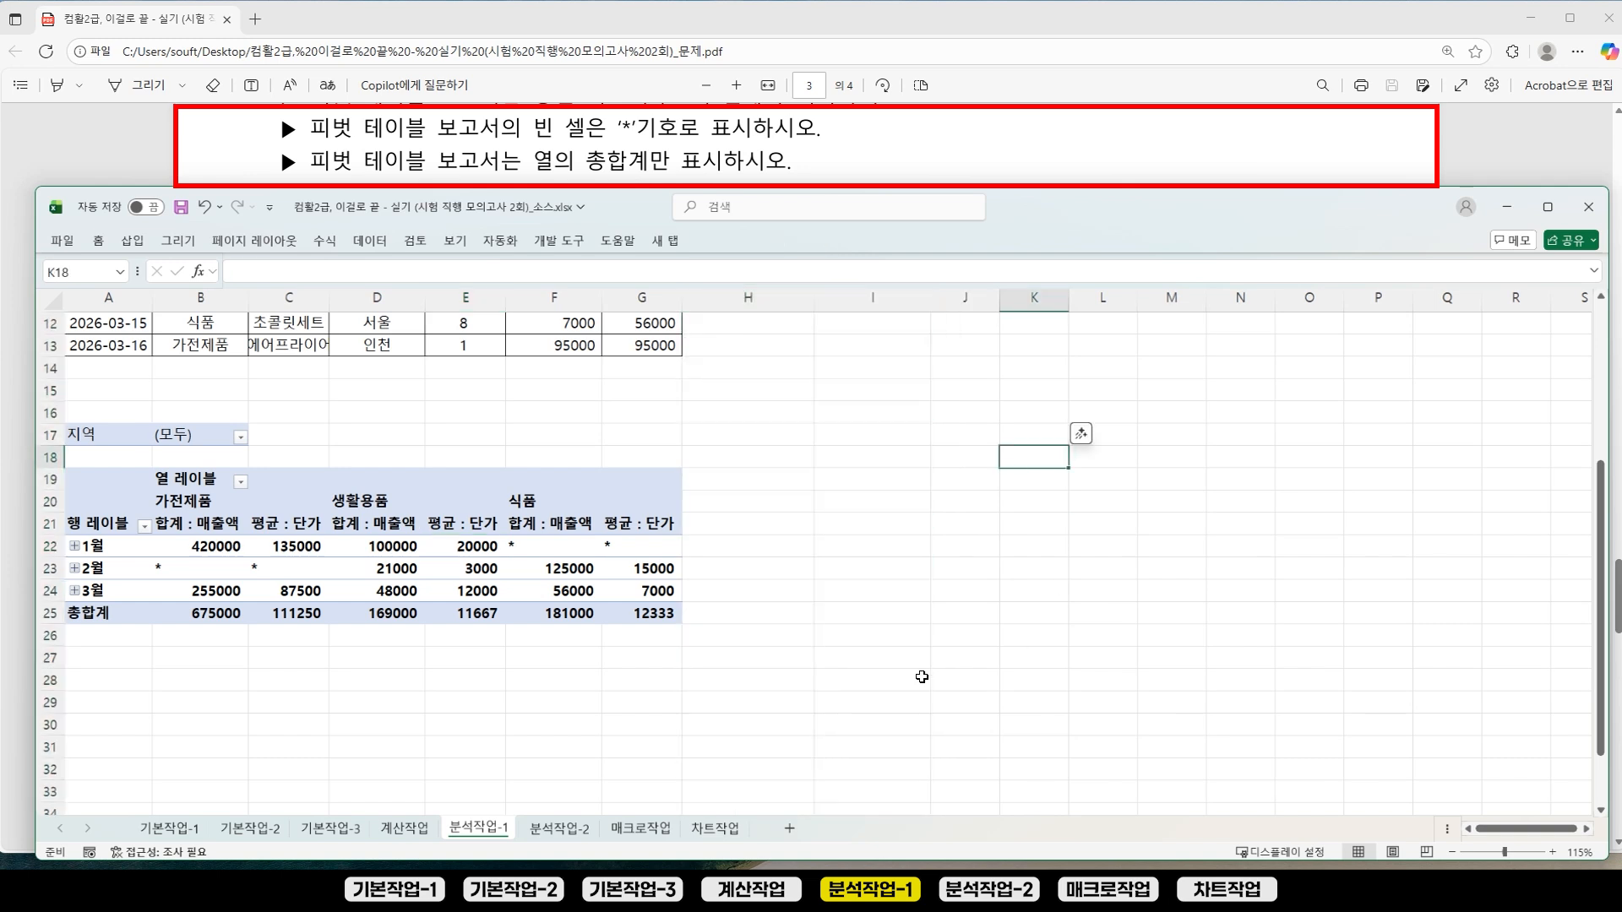
{"action": "left_click_drag", "start_coordinate": [1019, 189], "coordinate": [1020, 217]}
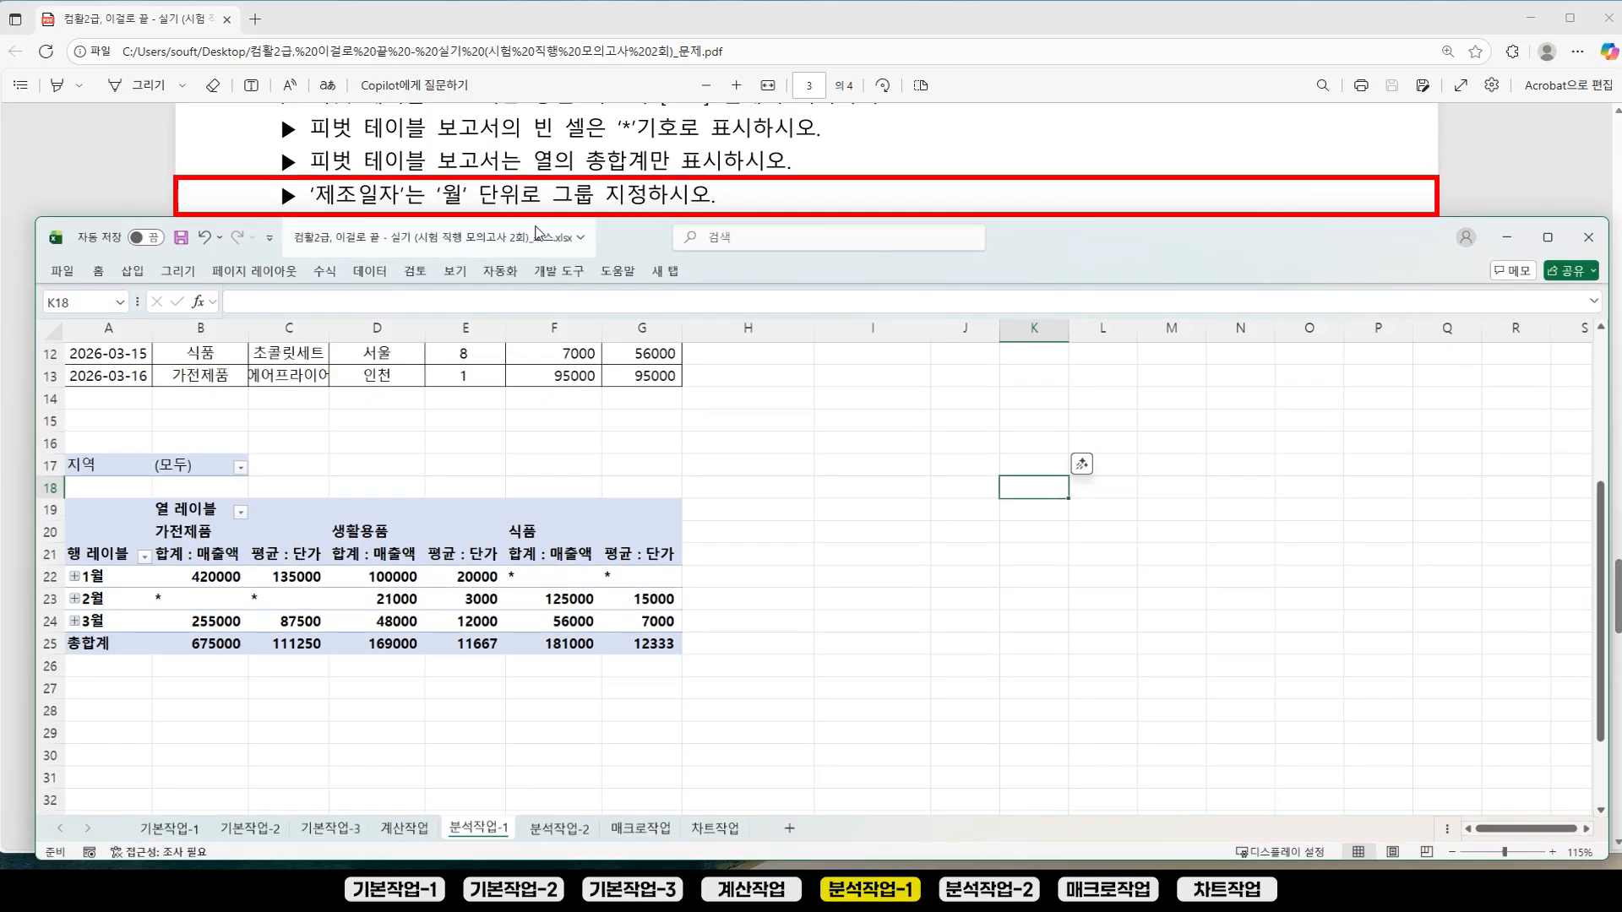
Step: Select the pivot table's month row labels and show its field list again
{"action": "left_click_drag", "start_coordinate": [105, 579], "coordinate": [106, 629]}
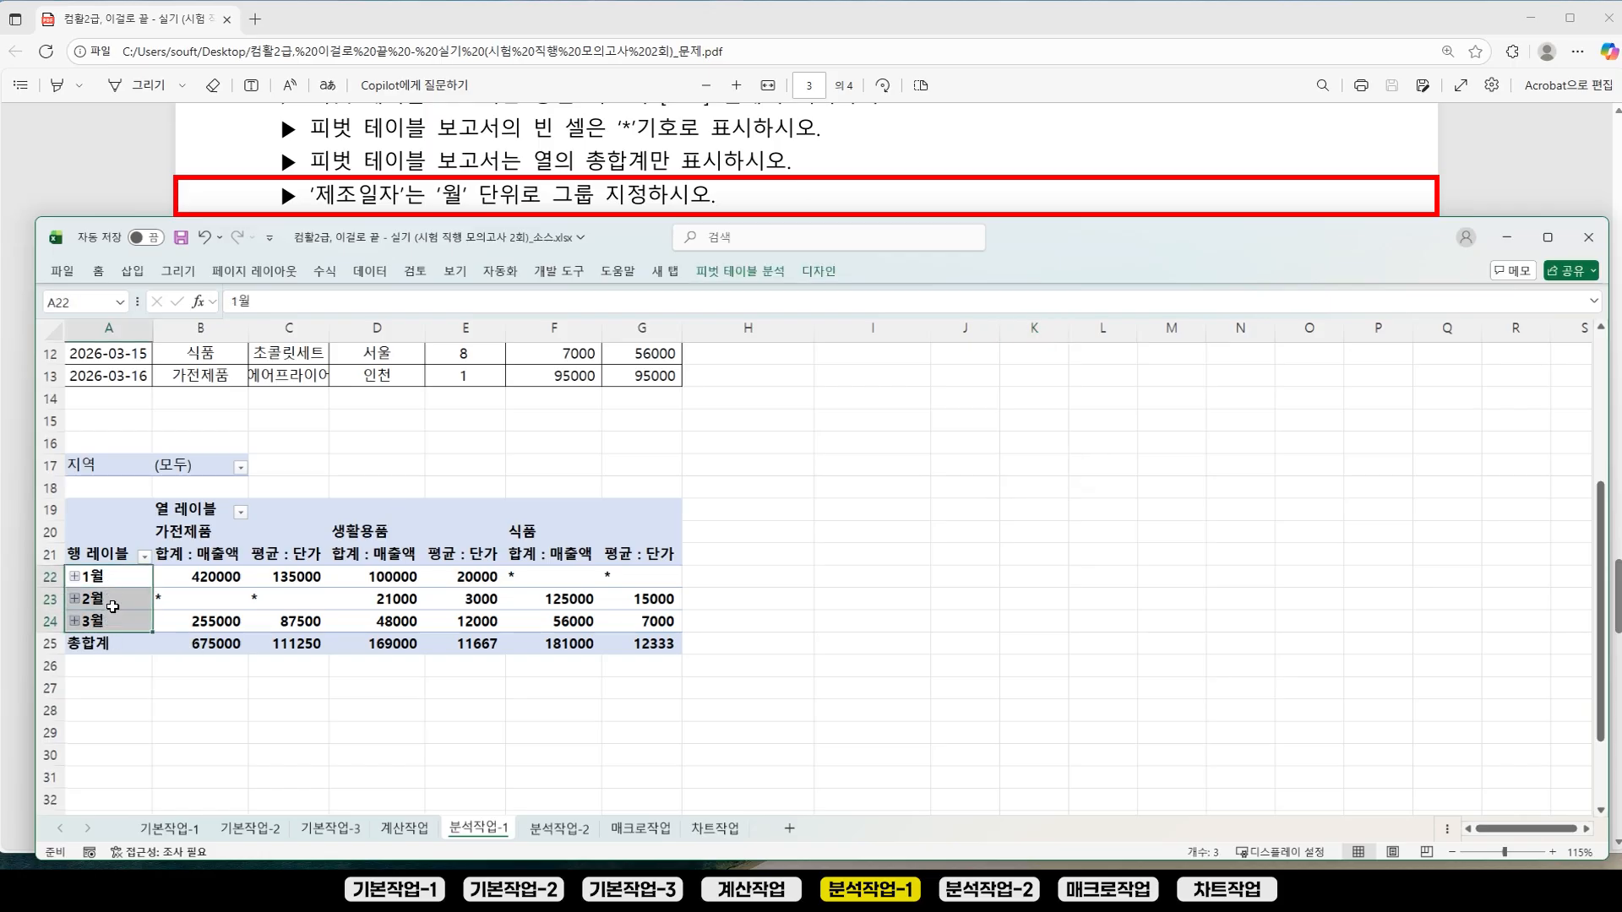
{"action": "right_click", "coordinate": [110, 602]}
{"action": "left_click", "coordinate": [215, 587]}
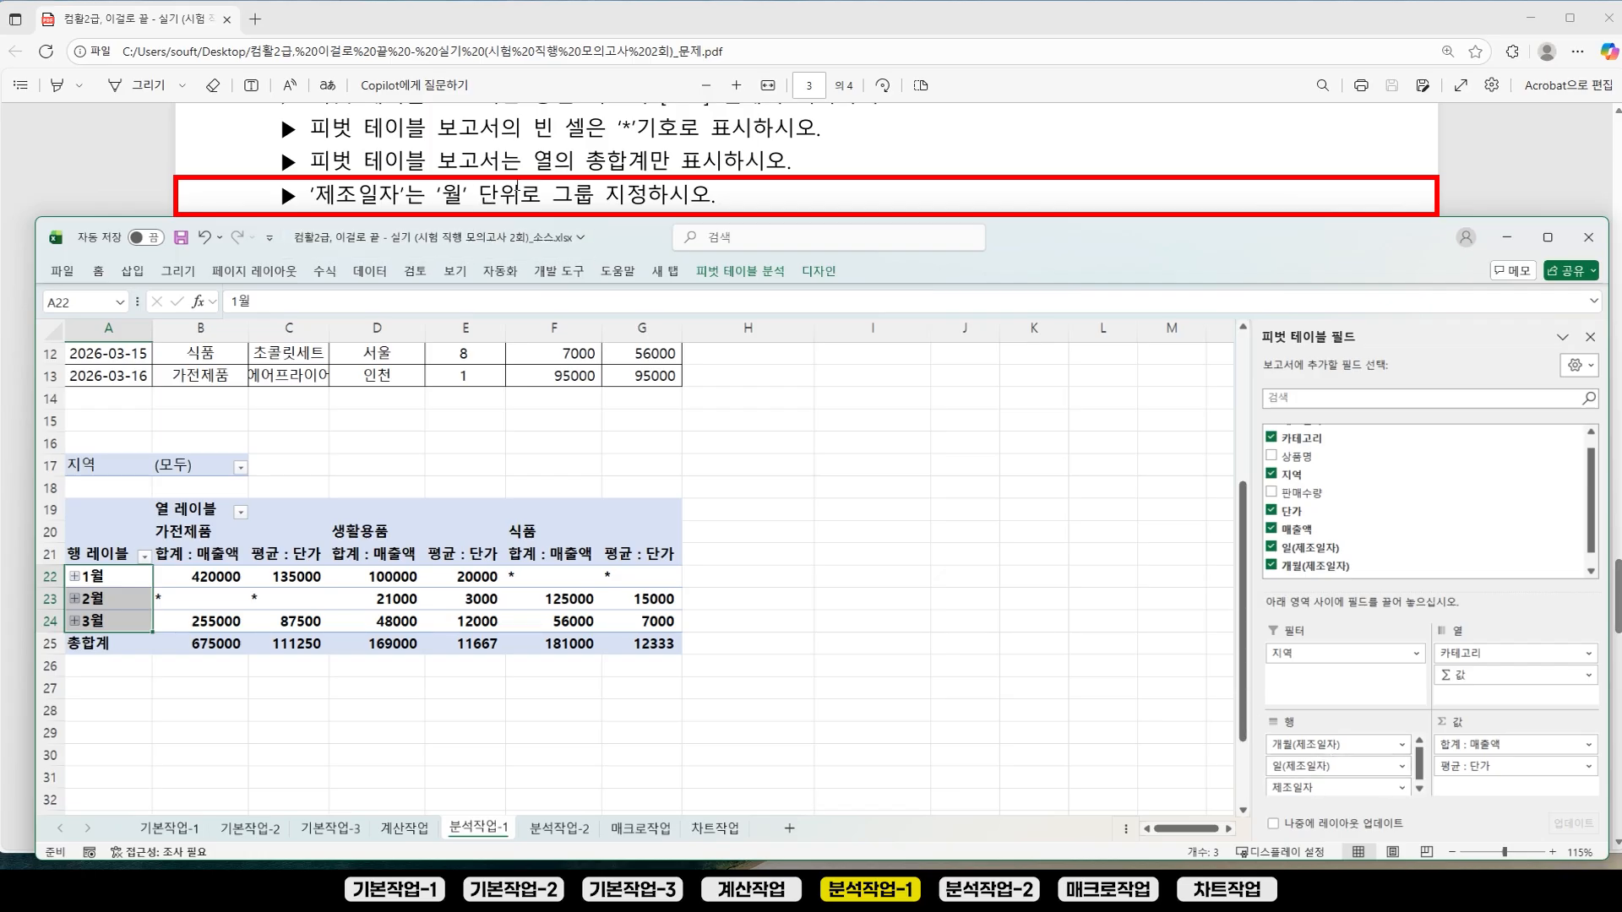
Step: Group the pivot table's 제조일자 row labels by month (월) only, leaving the day (일) and year (연) units unselected
{"action": "left_click", "coordinate": [98, 599]}
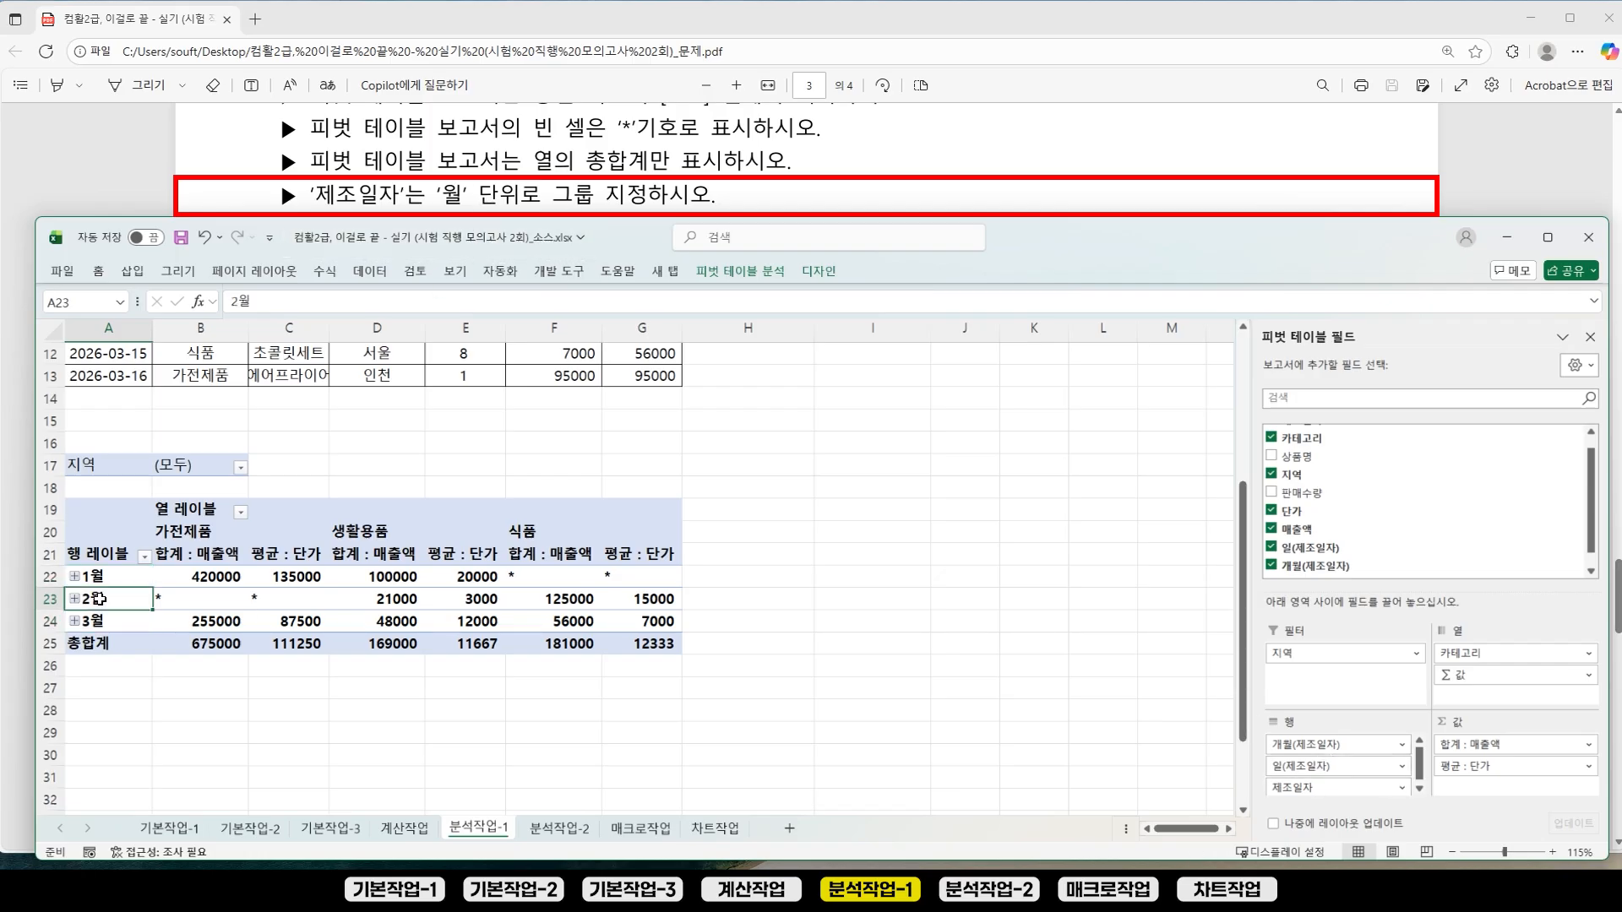
{"action": "left_click", "coordinate": [98, 577]}
{"action": "left_click", "coordinate": [98, 599]}
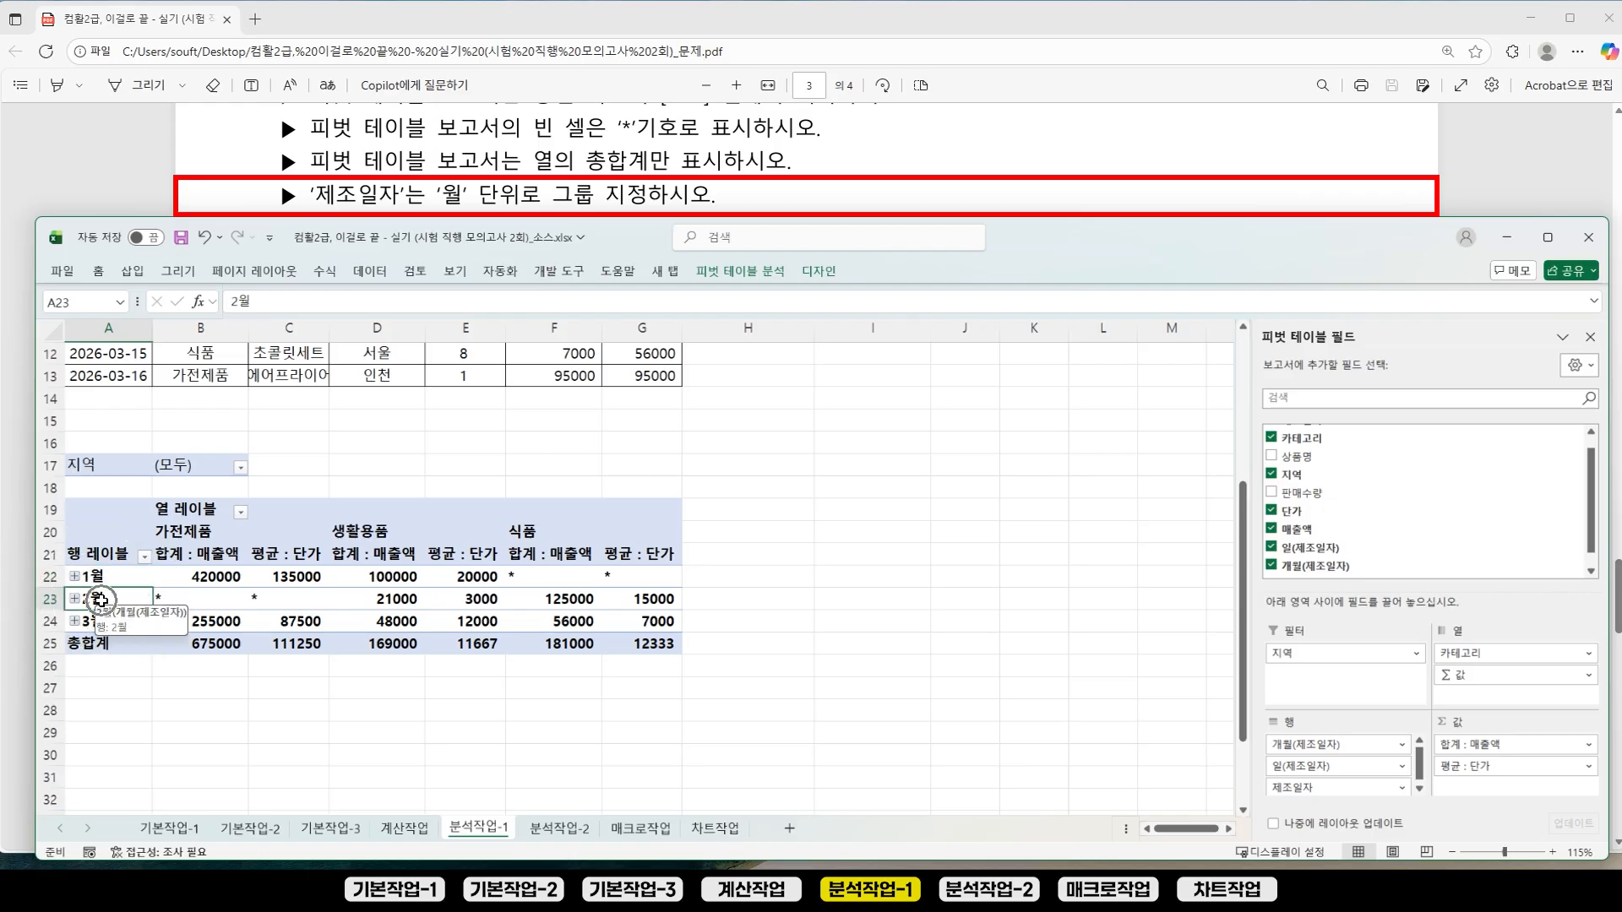
{"action": "right_click", "coordinate": [100, 599]}
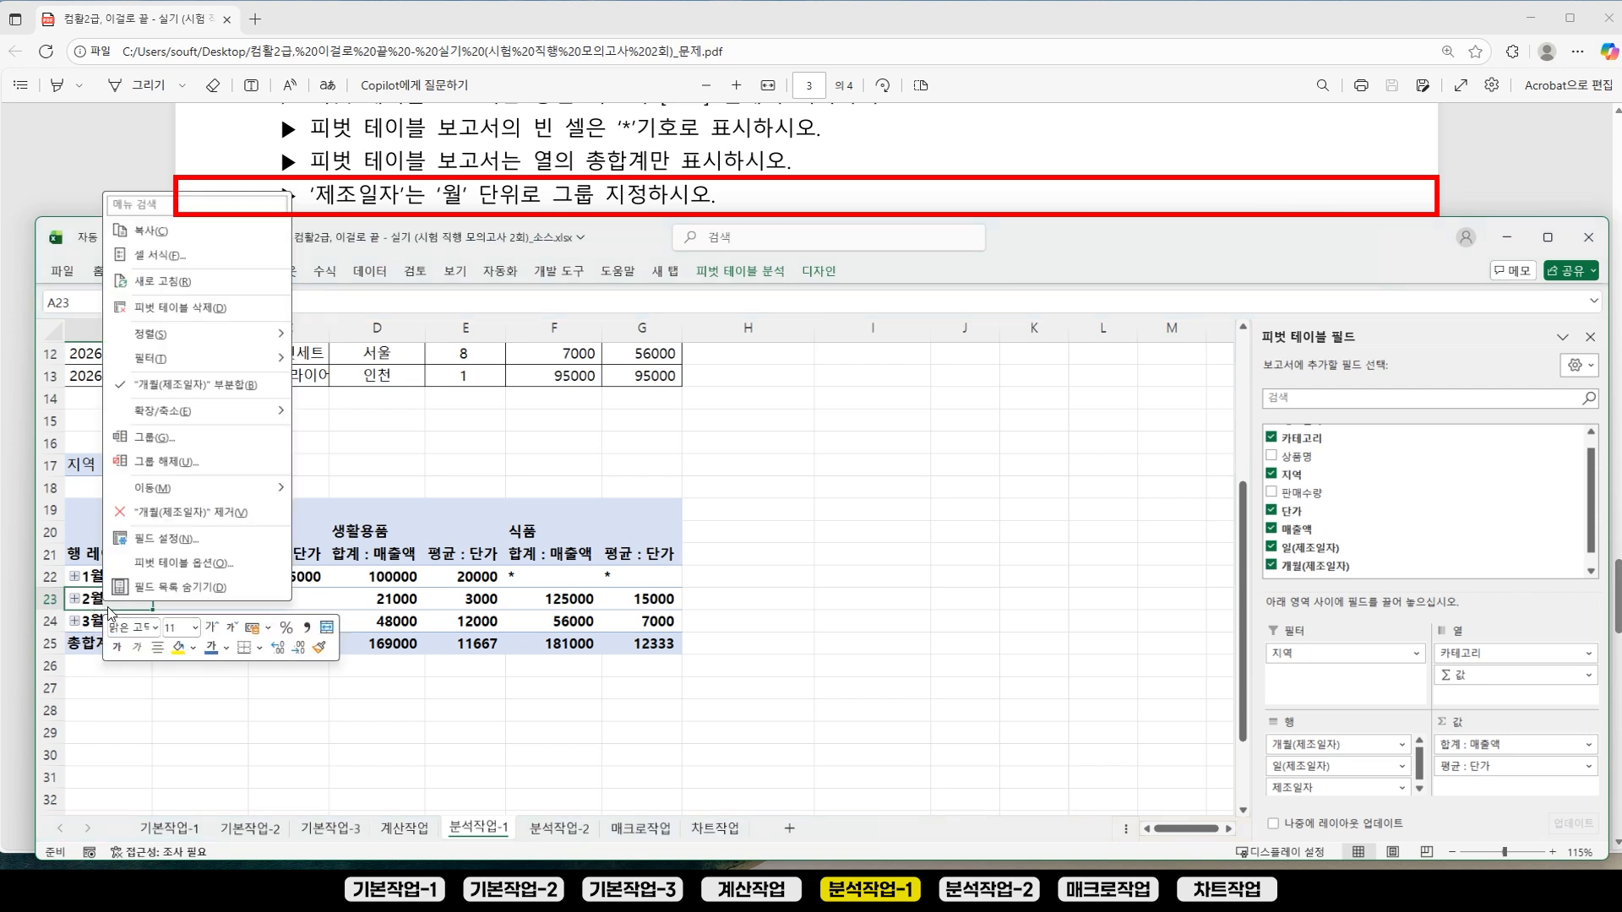
{"action": "left_click", "coordinate": [186, 438]}
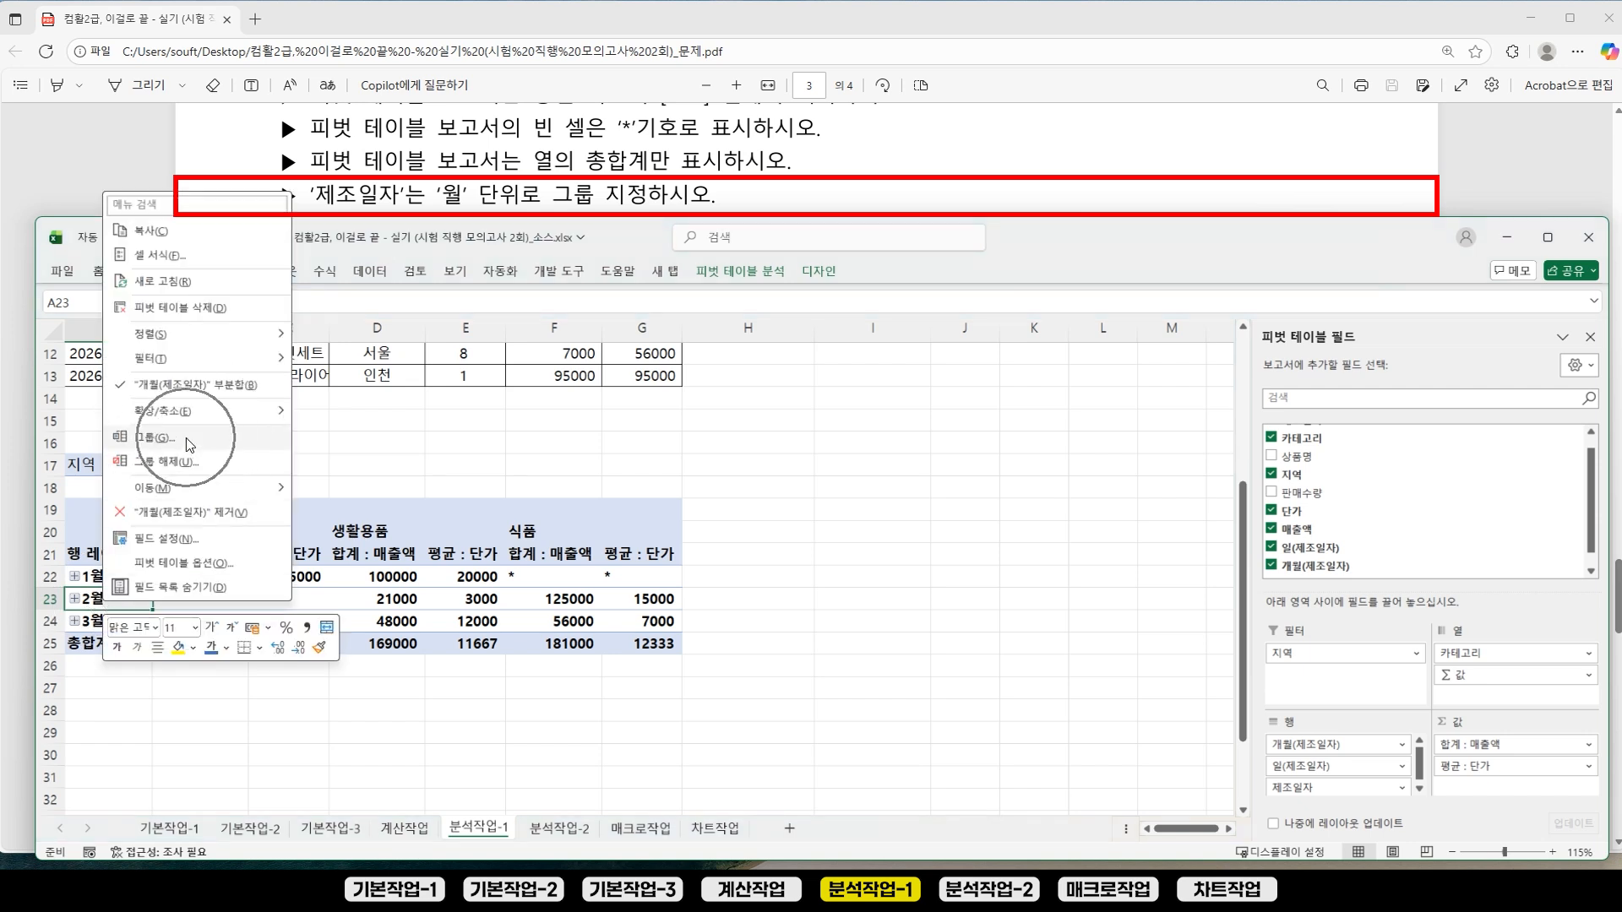
{"action": "left_click_drag", "start_coordinate": [160, 317], "coordinate": [320, 389]}
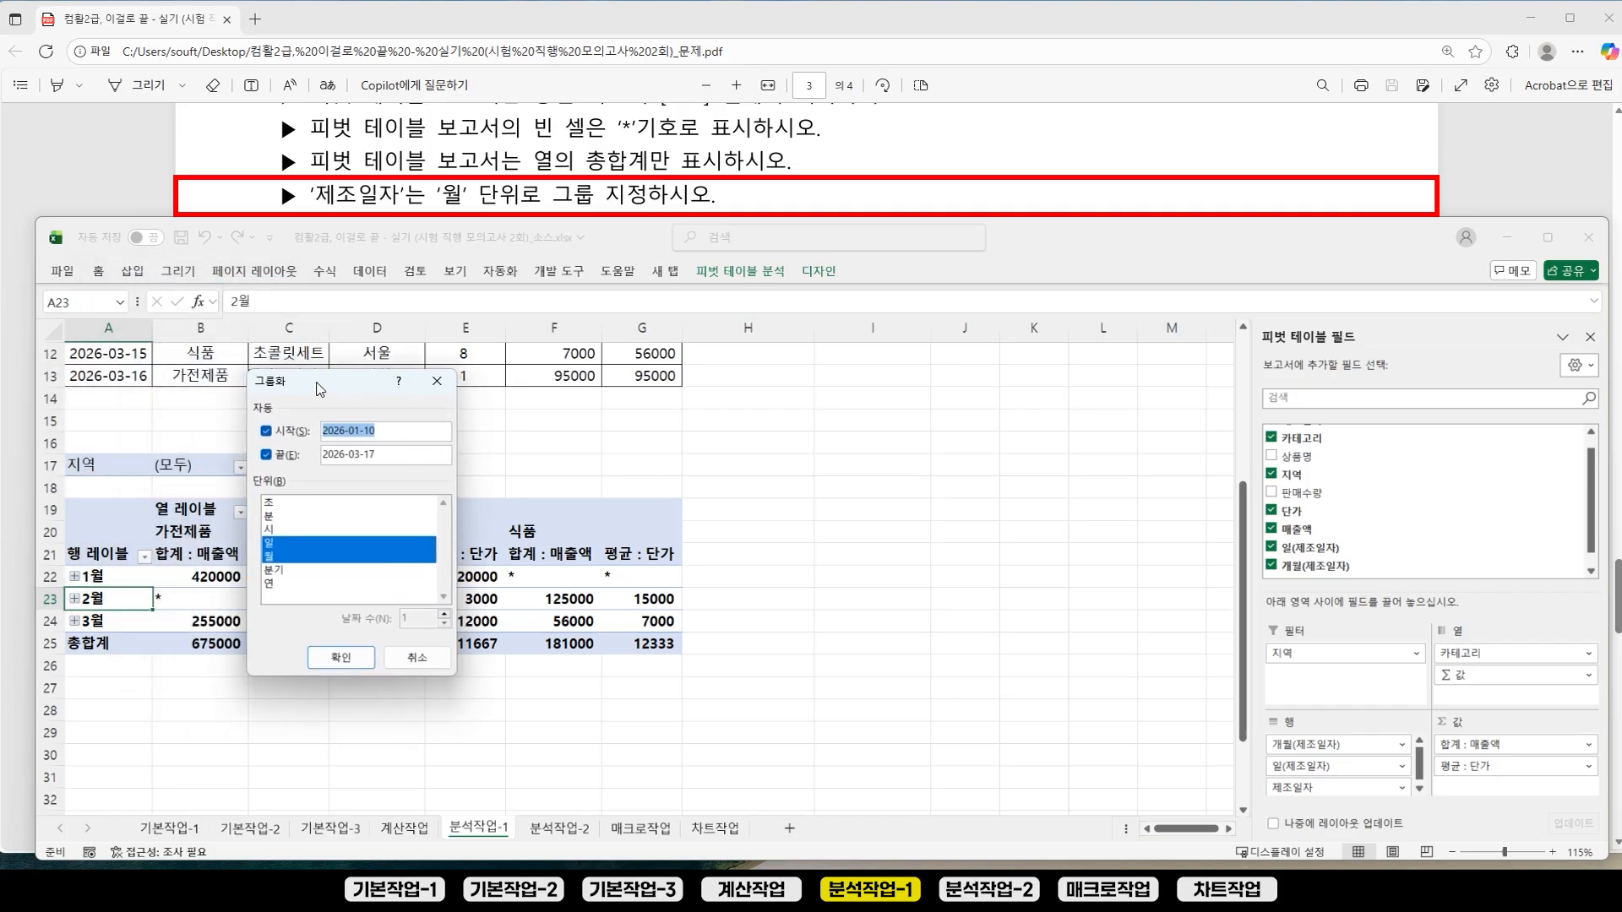
{"action": "left_click", "coordinate": [286, 541]}
{"action": "left_click", "coordinate": [281, 562]}
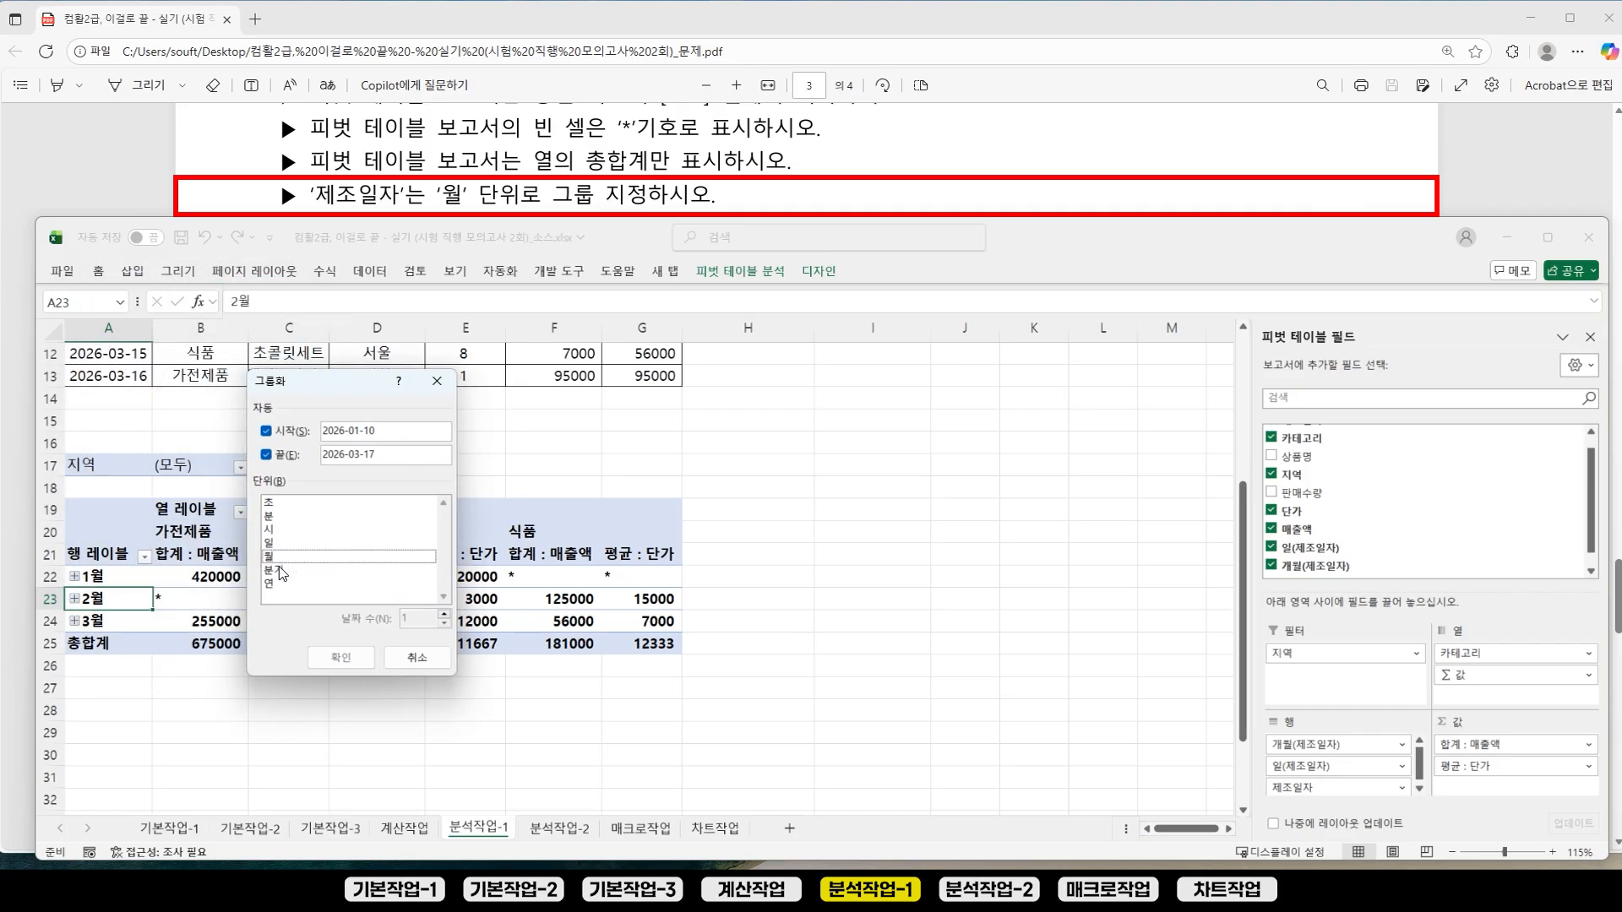
{"action": "left_click", "coordinate": [272, 588]}
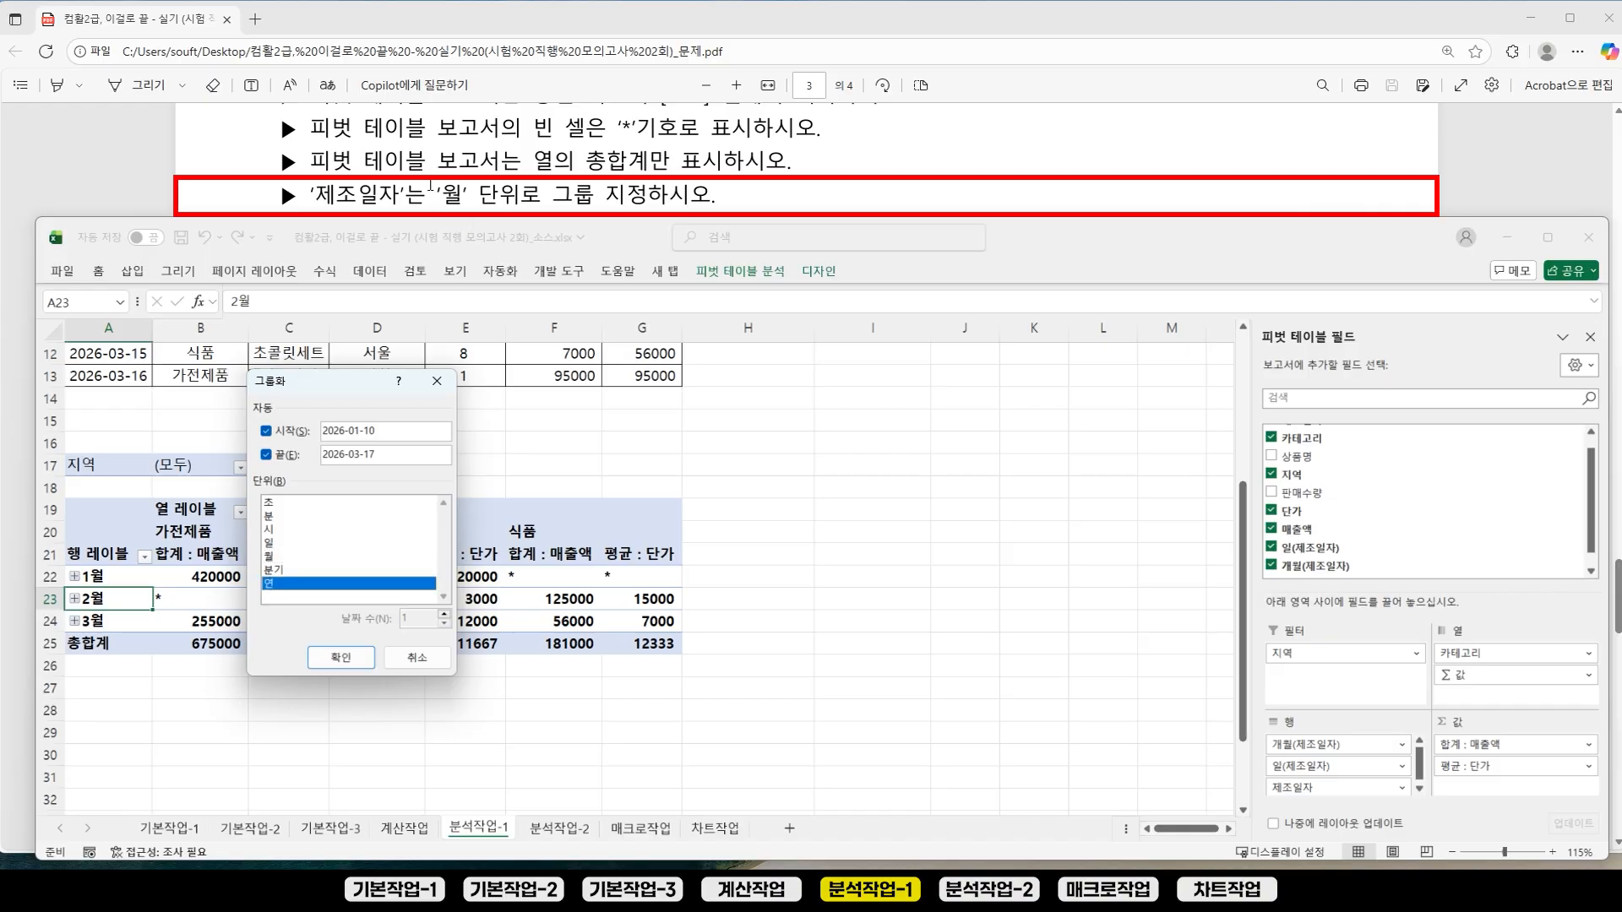
{"action": "left_click", "coordinate": [279, 557]}
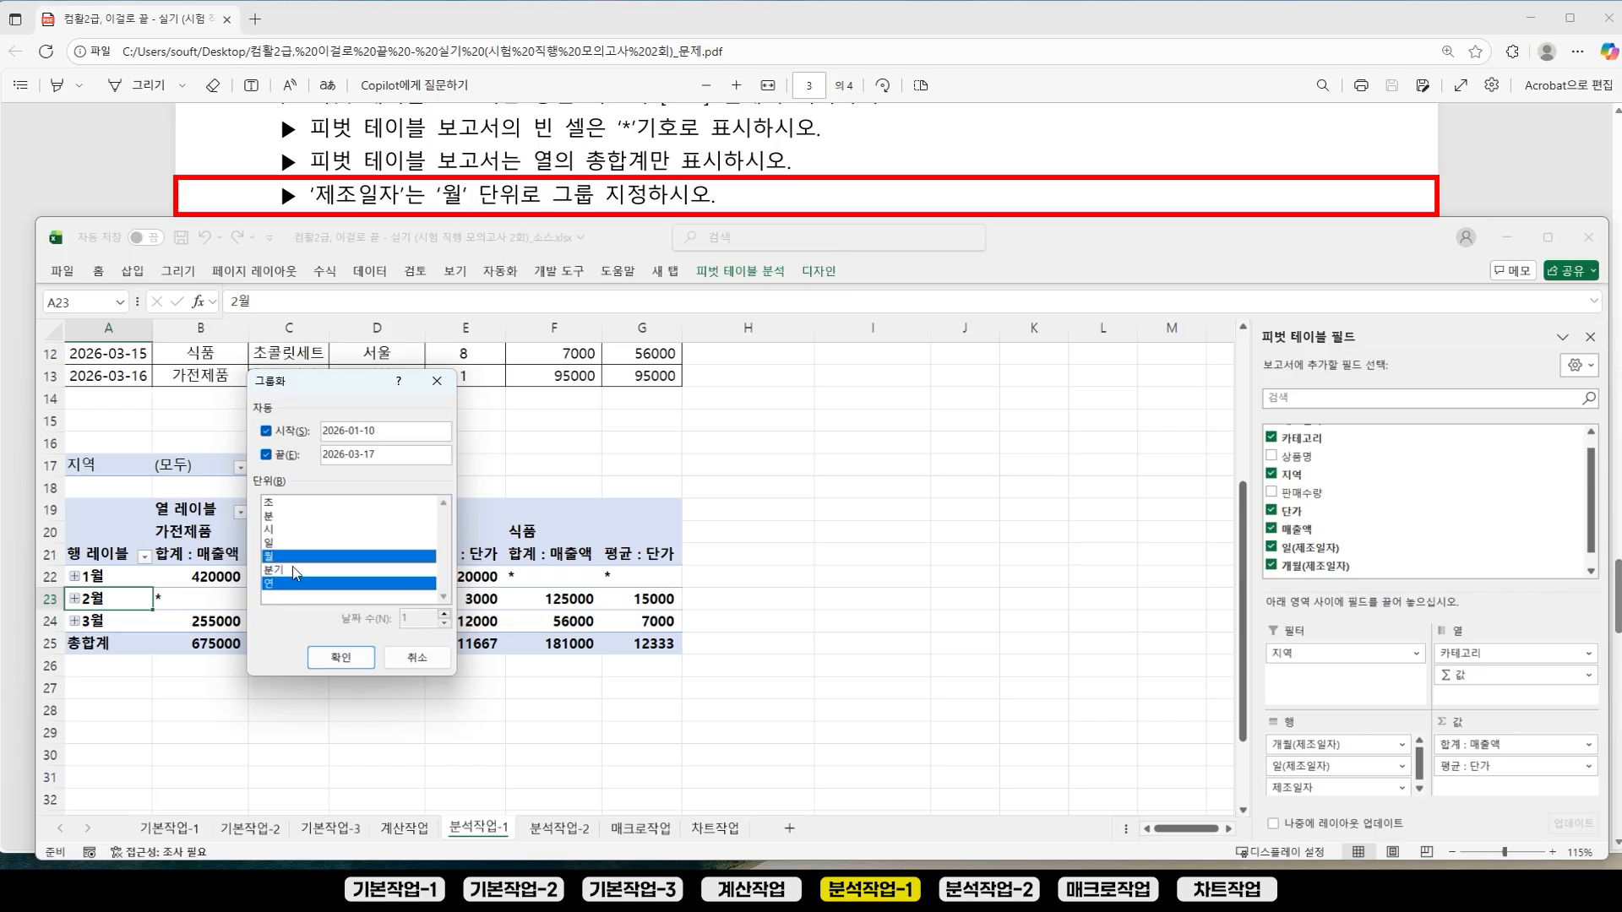
{"action": "left_click", "coordinate": [284, 597]}
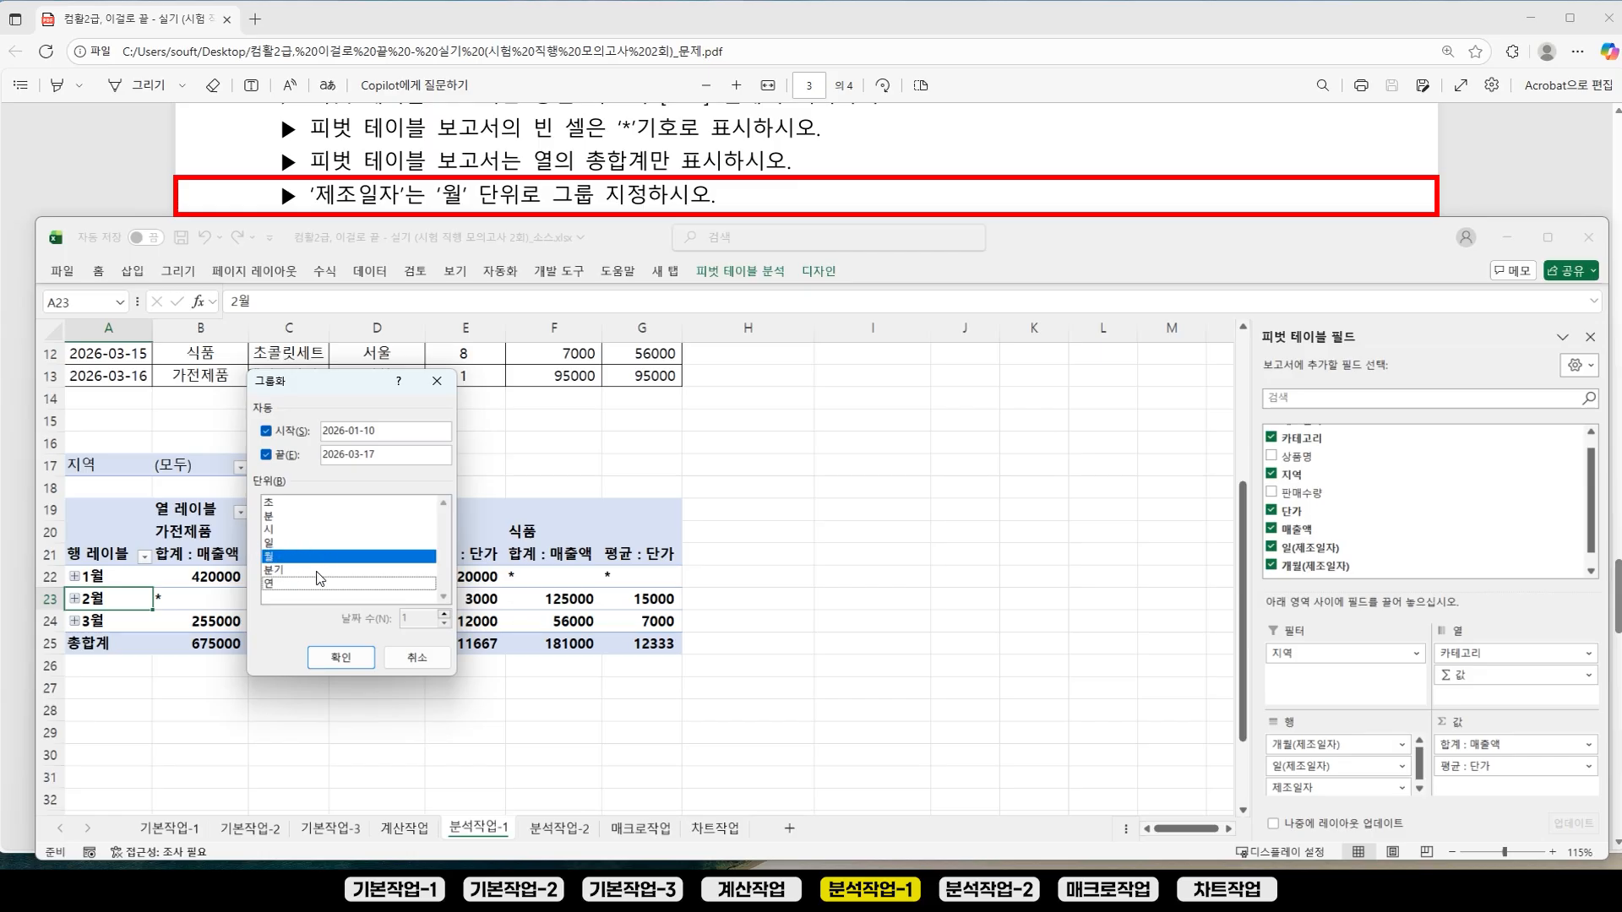
{"action": "left_click", "coordinate": [342, 658]}
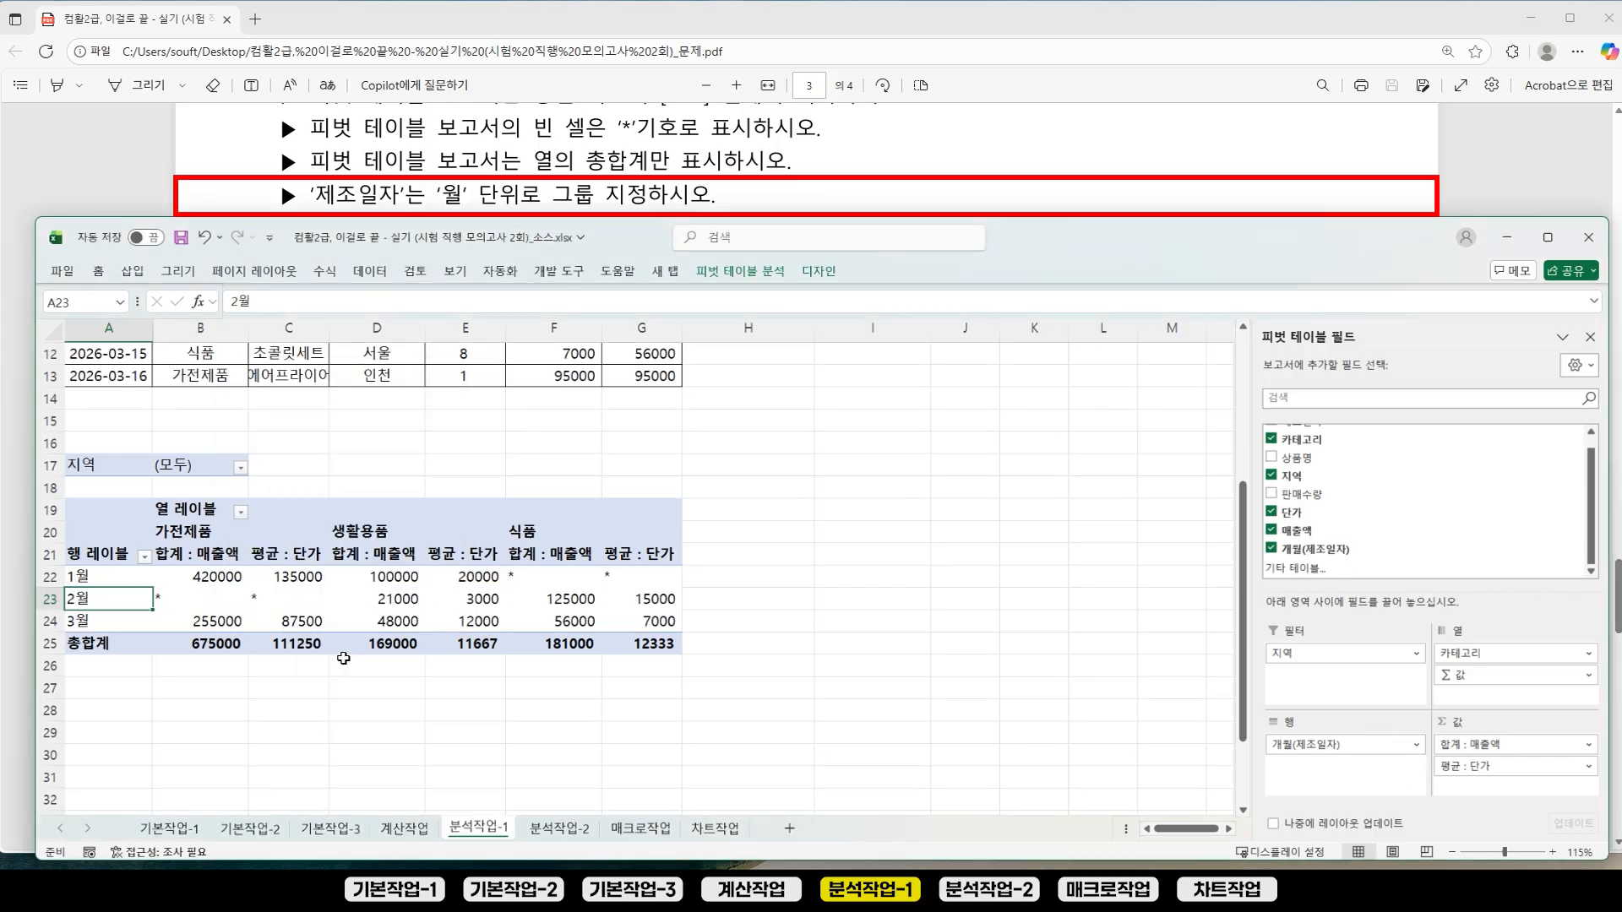
Step: Compare the pivot table's grouped month labels with the 제조일자 dates in the source table
{"action": "left_click_drag", "start_coordinate": [97, 576], "coordinate": [85, 617]}
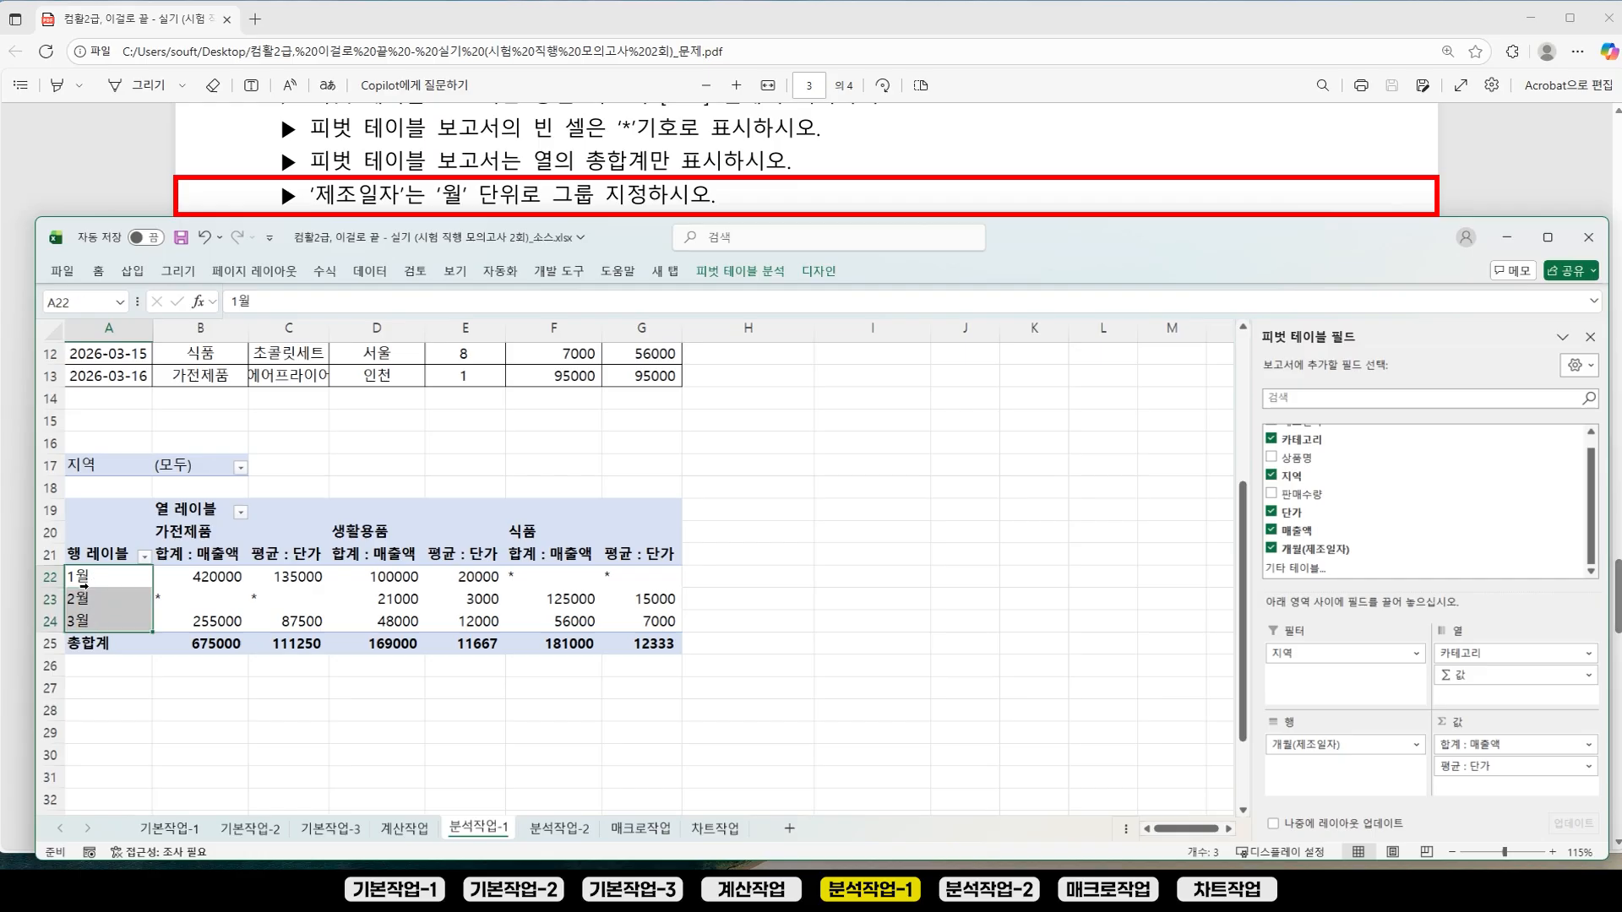
{"action": "scroll", "coordinate": [85, 617], "scroll_direction": "up", "scroll_amount": 4}
{"action": "left_click_drag", "start_coordinate": [108, 441], "coordinate": [109, 532]}
{"action": "scroll", "coordinate": [118, 574], "scroll_direction": "down", "scroll_amount": 3}
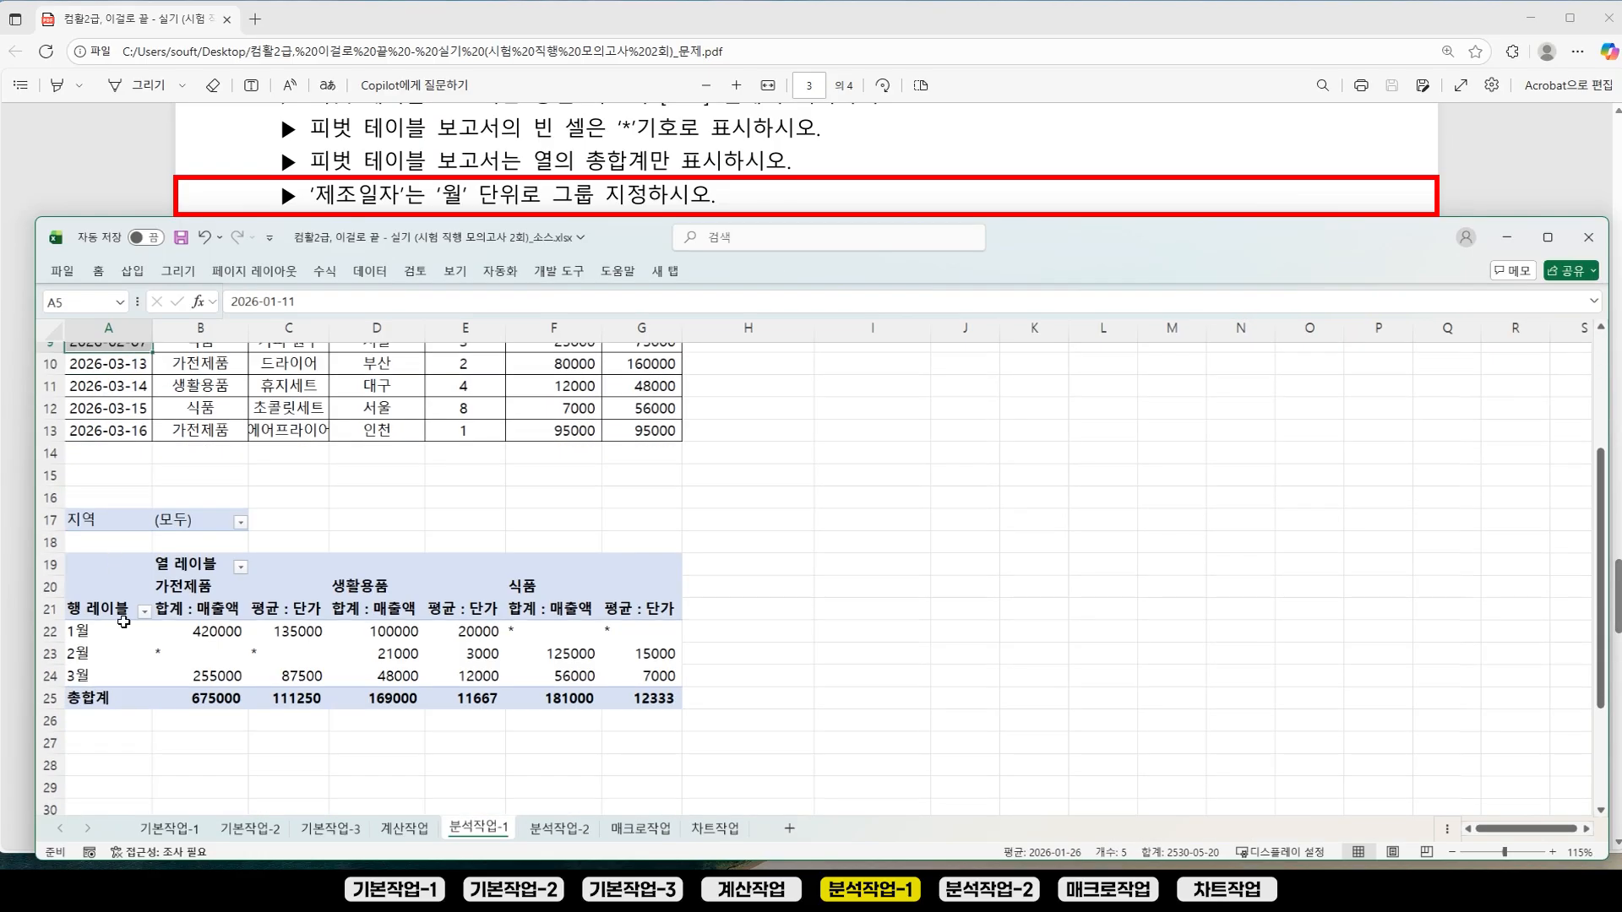
{"action": "left_click_drag", "start_coordinate": [109, 638], "coordinate": [107, 670]}
{"action": "left_click", "coordinate": [169, 660]}
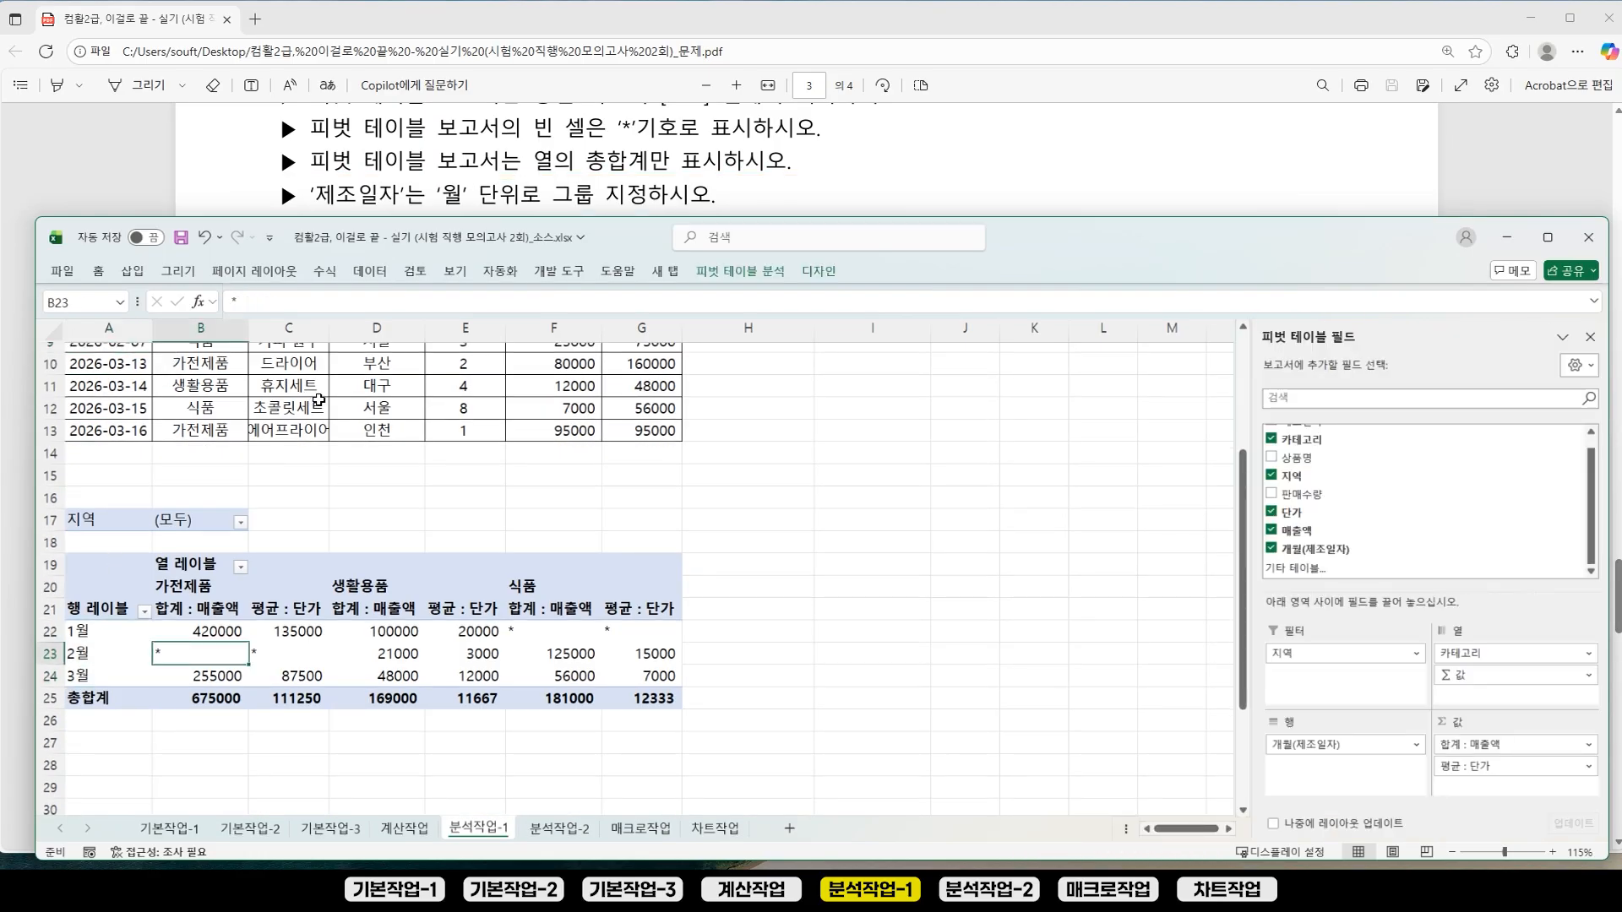
Step: Reveal the report layout requirement in the exam PDF and set the pivot table's report layout to outline form (개요 형식)
{"action": "mouse_move", "coordinate": [1079, 218]}
{"action": "left_mouse_down"}
{"action": "mouse_move", "coordinate": [1076, 263]}
{"action": "mouse_move", "coordinate": [1079, 246]}
{"action": "mouse_move", "coordinate": [1061, 243]}
{"action": "left_mouse_up"}
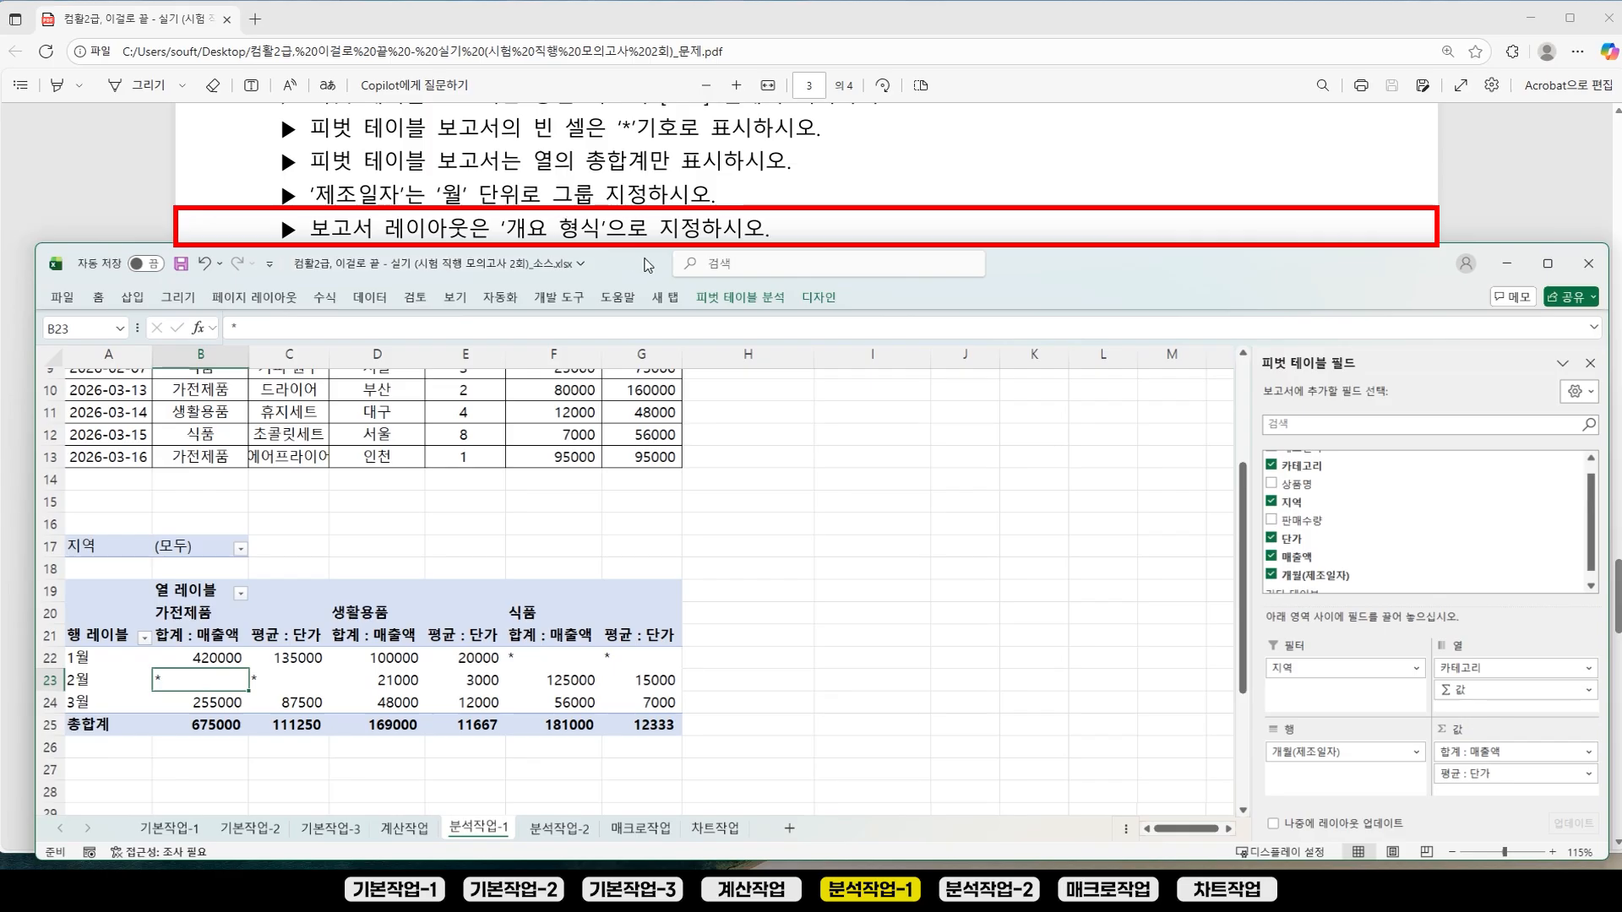
{"action": "left_click", "coordinate": [401, 680]}
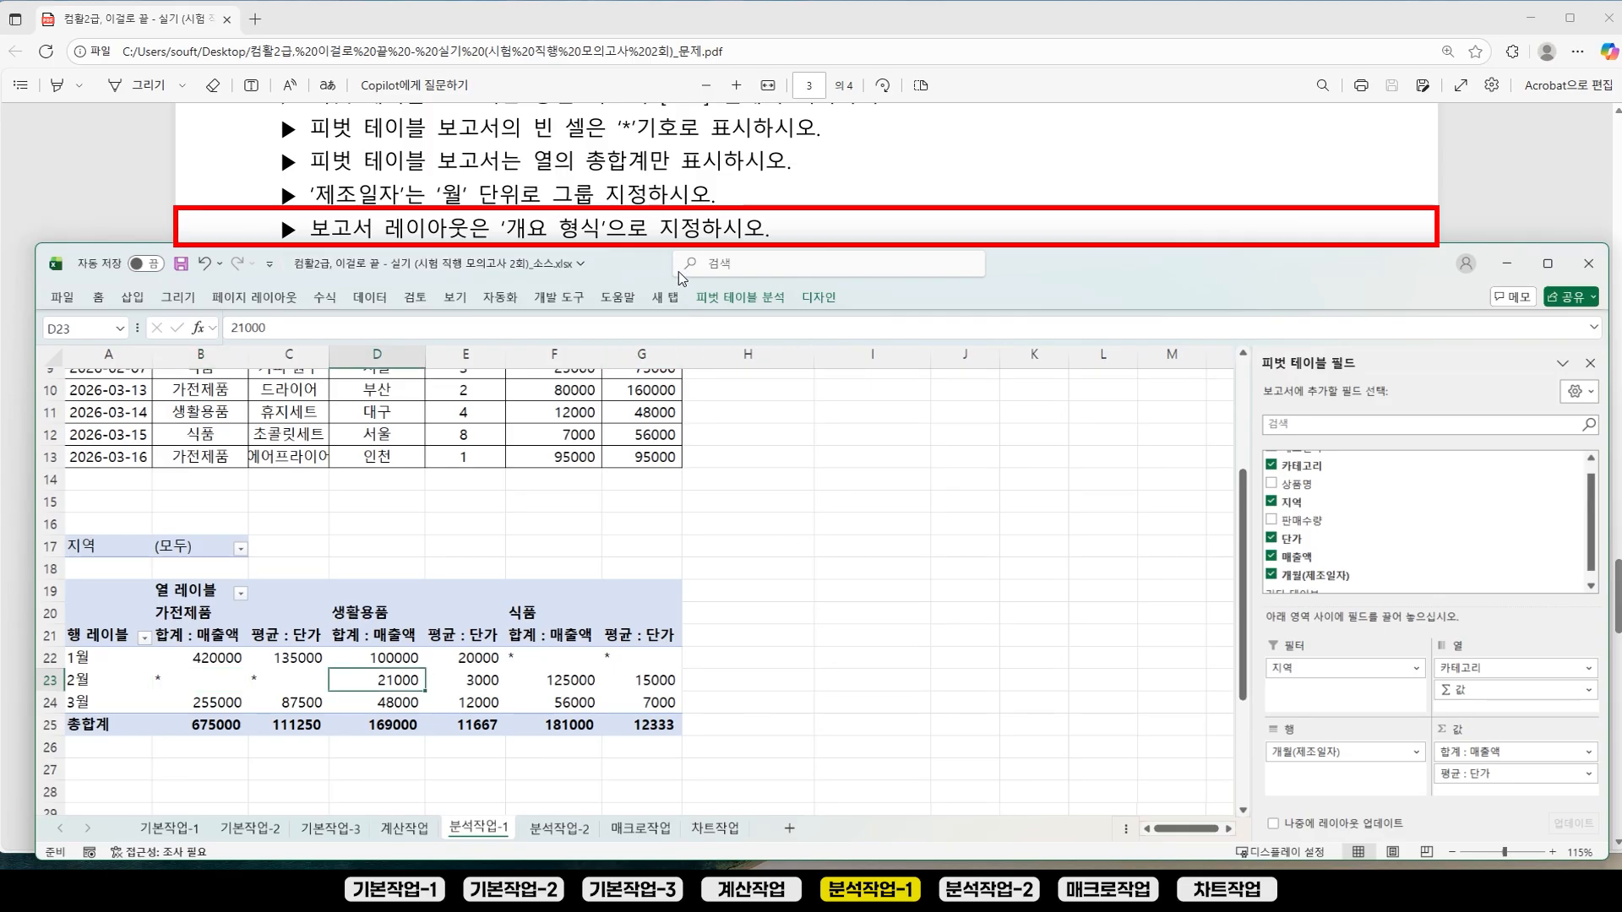
{"action": "left_click", "coordinate": [818, 297]}
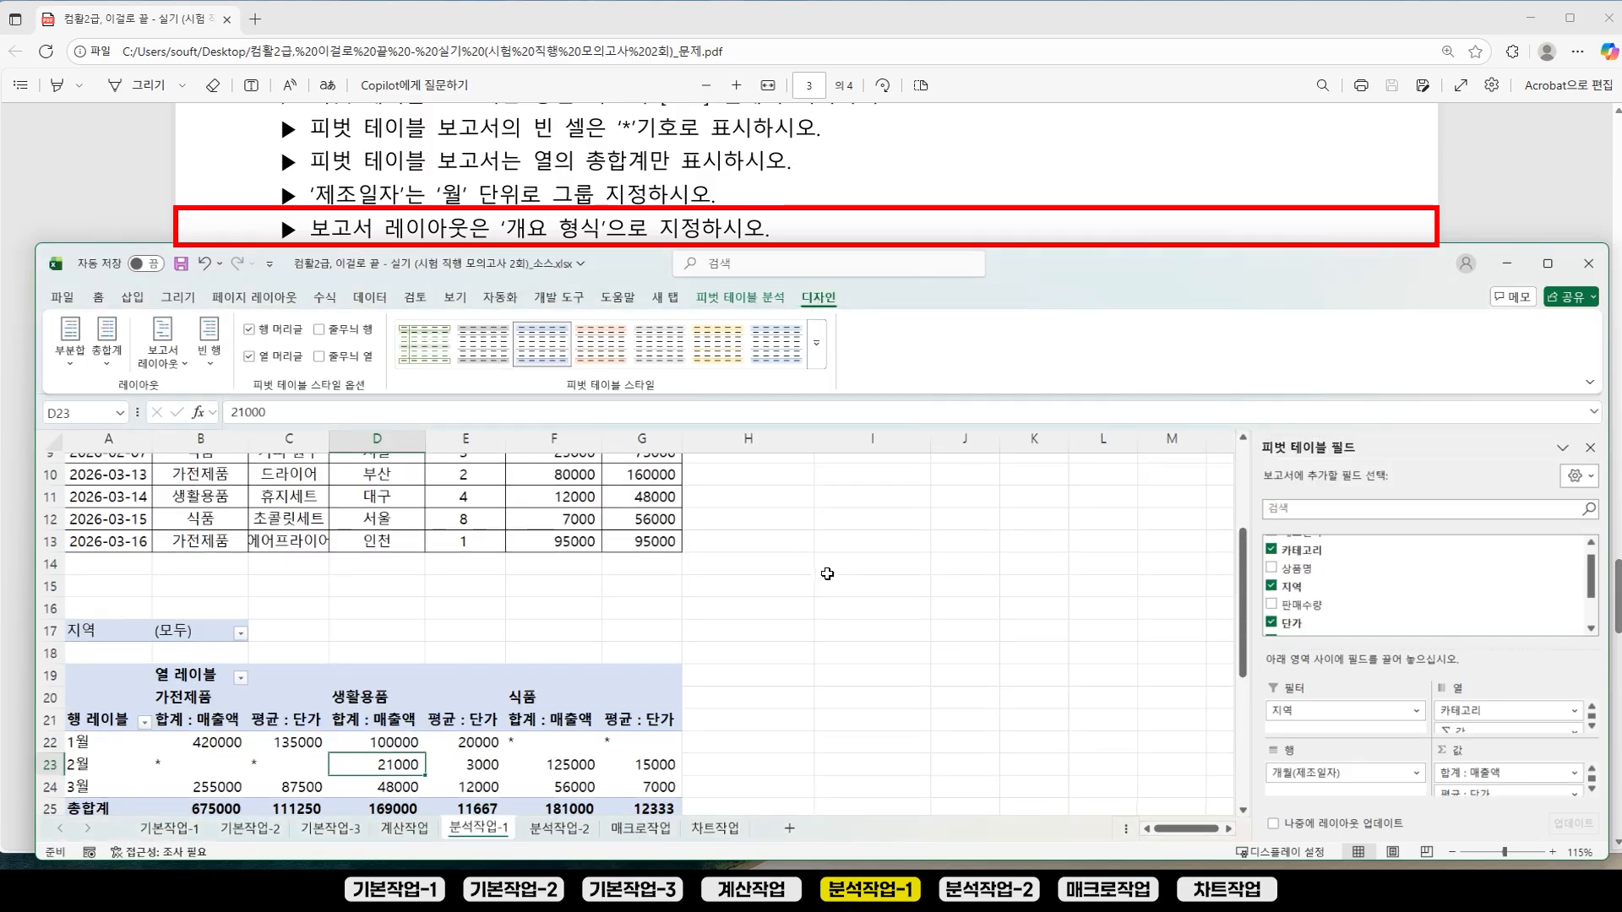
{"action": "left_click", "coordinate": [910, 566]}
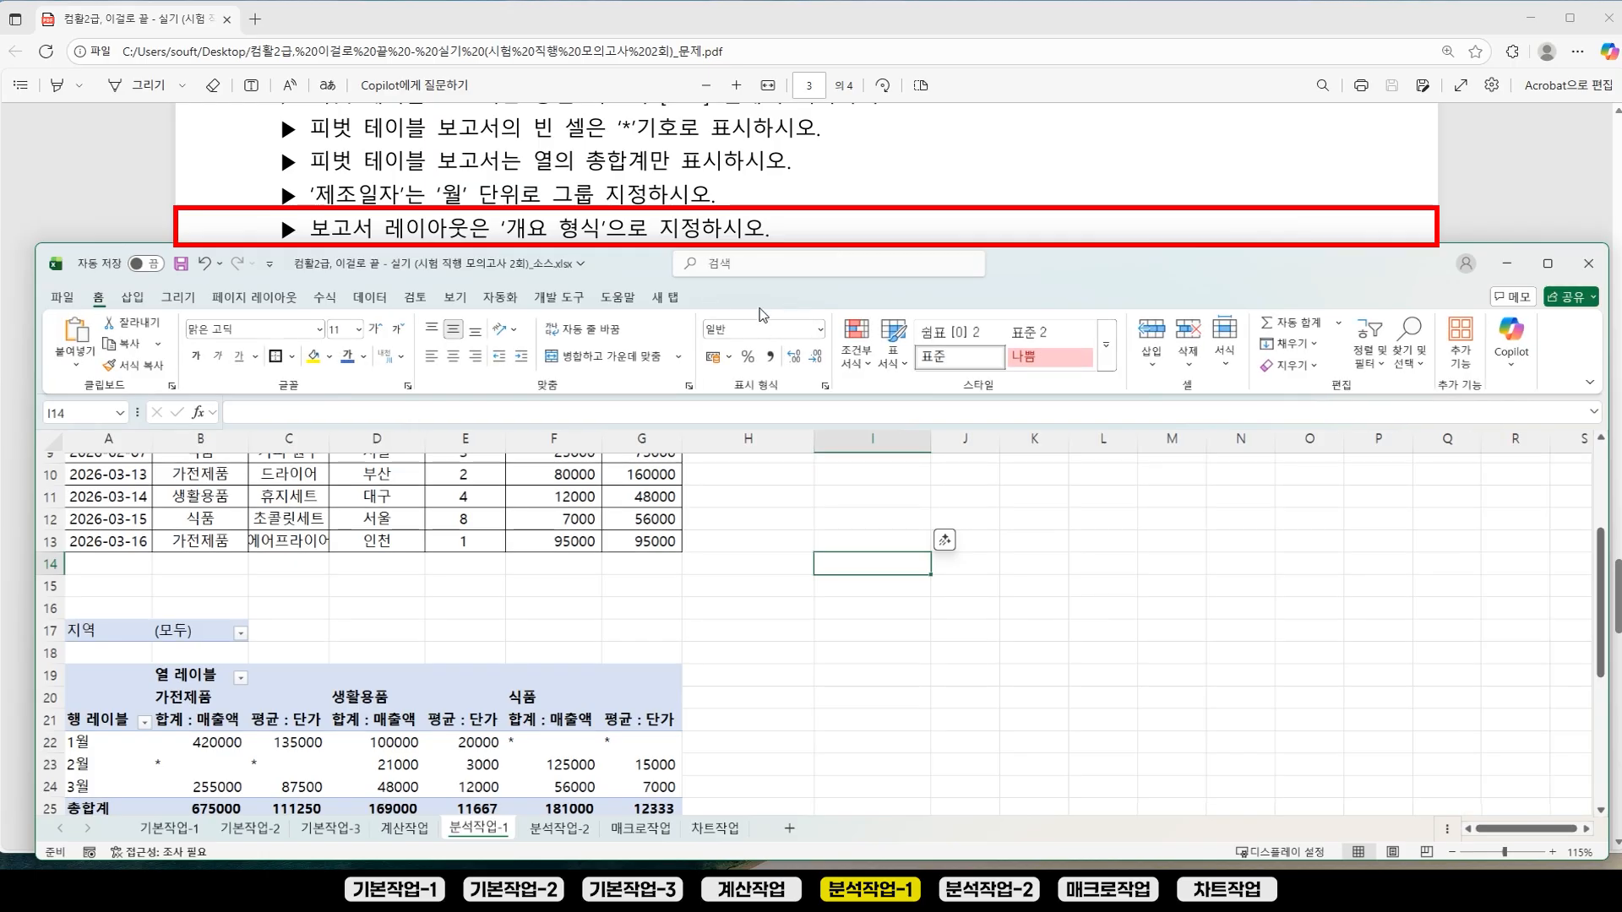
{"action": "left_click", "coordinate": [439, 698]}
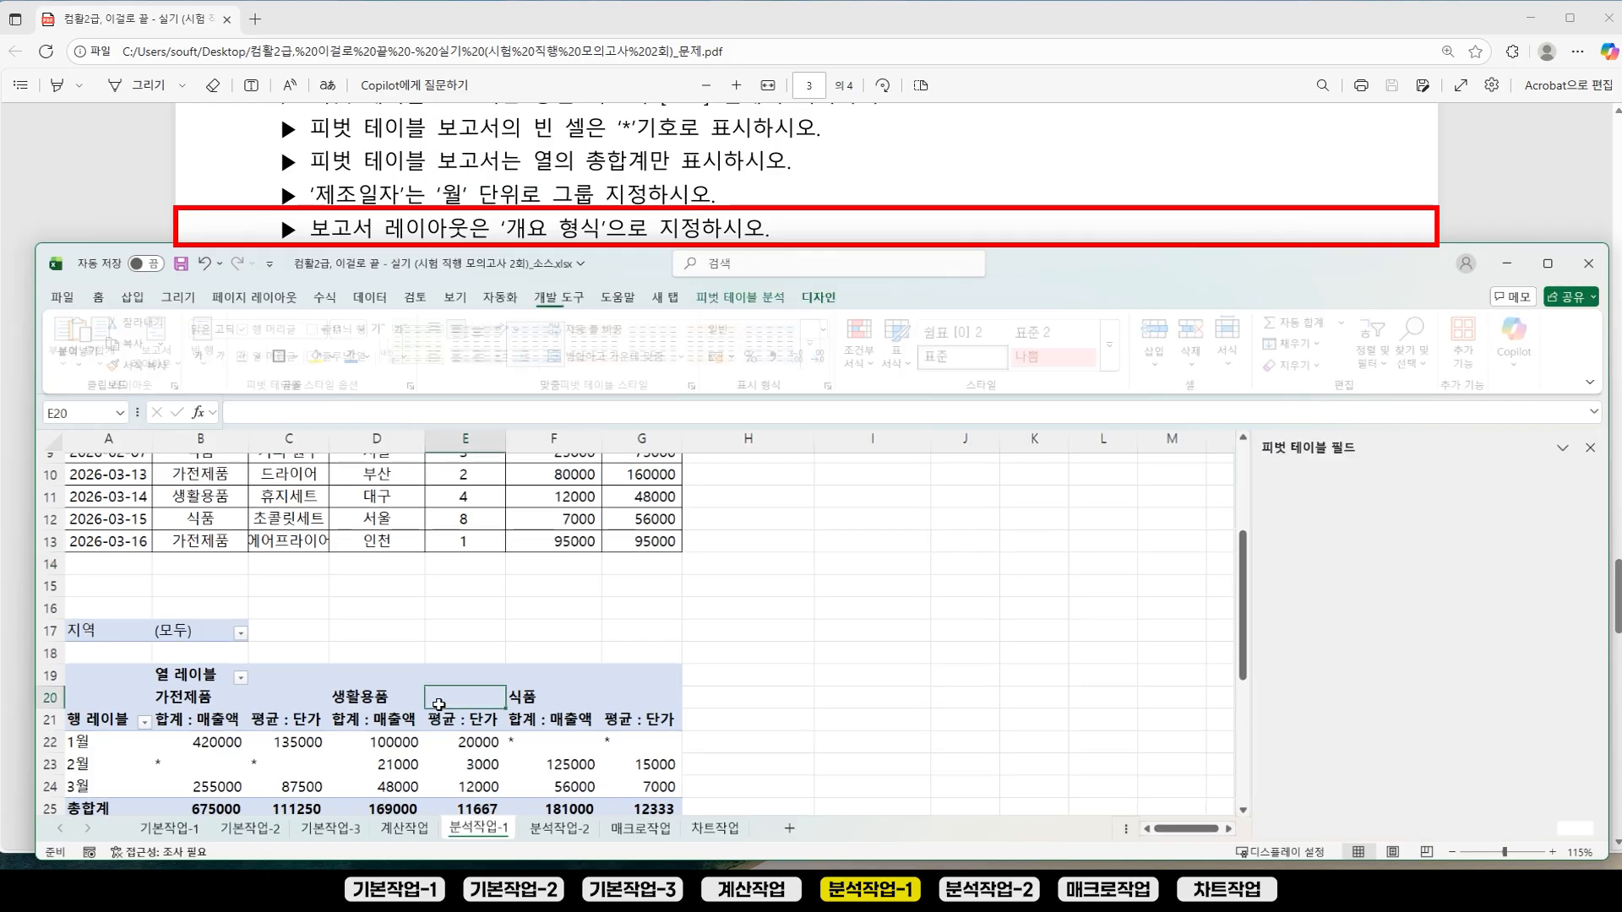
{"action": "left_click", "coordinate": [818, 298]}
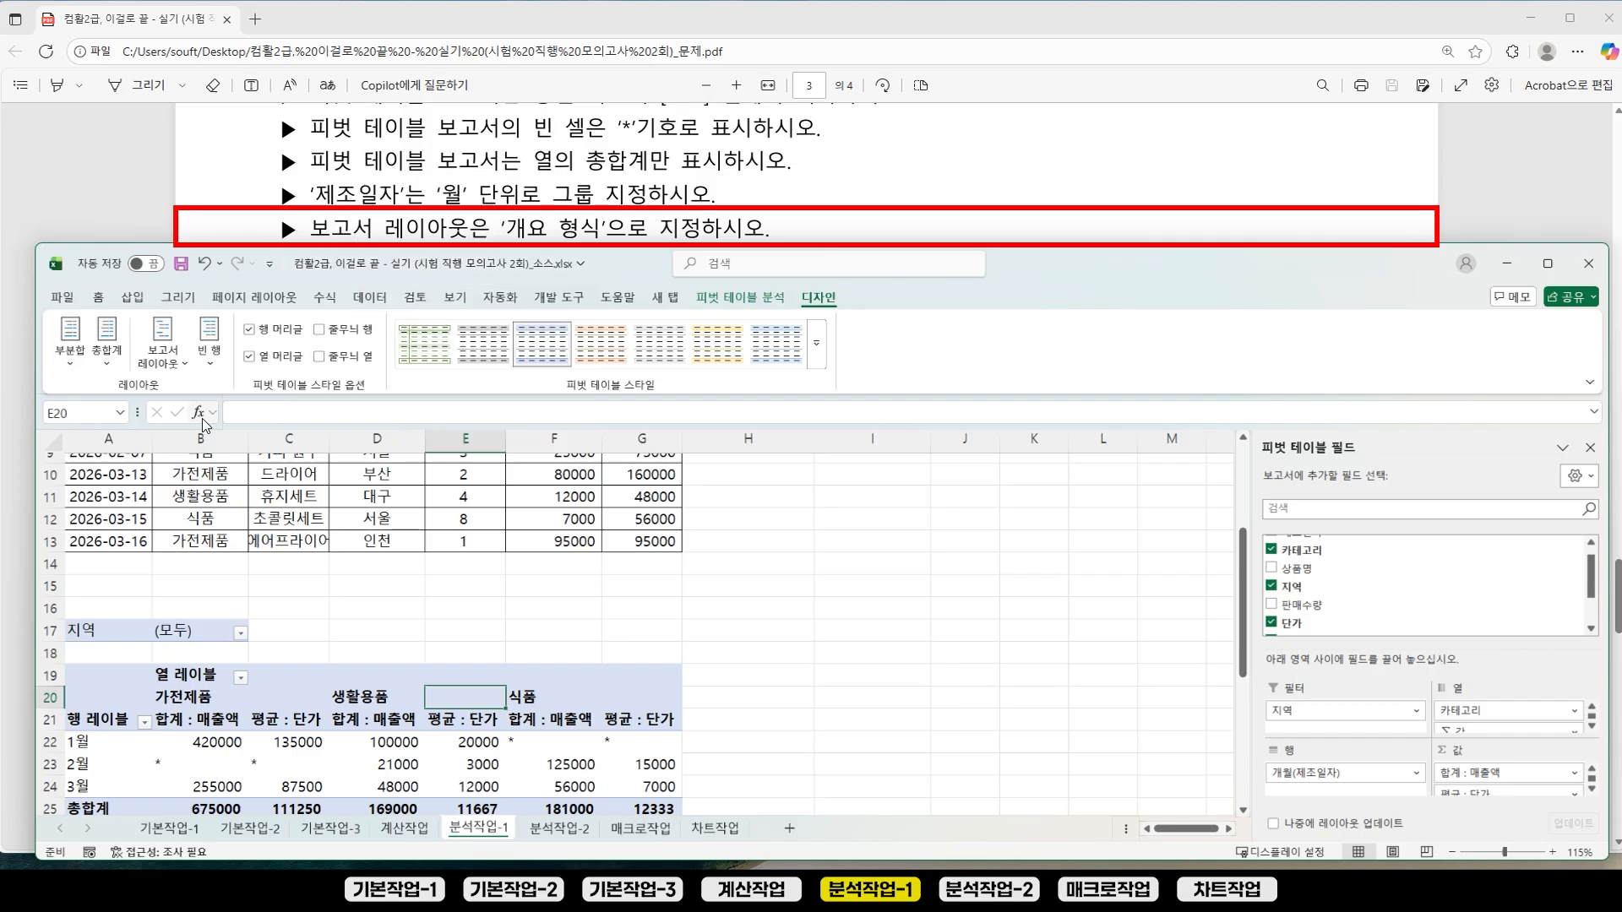
{"action": "left_click", "coordinate": [170, 363]}
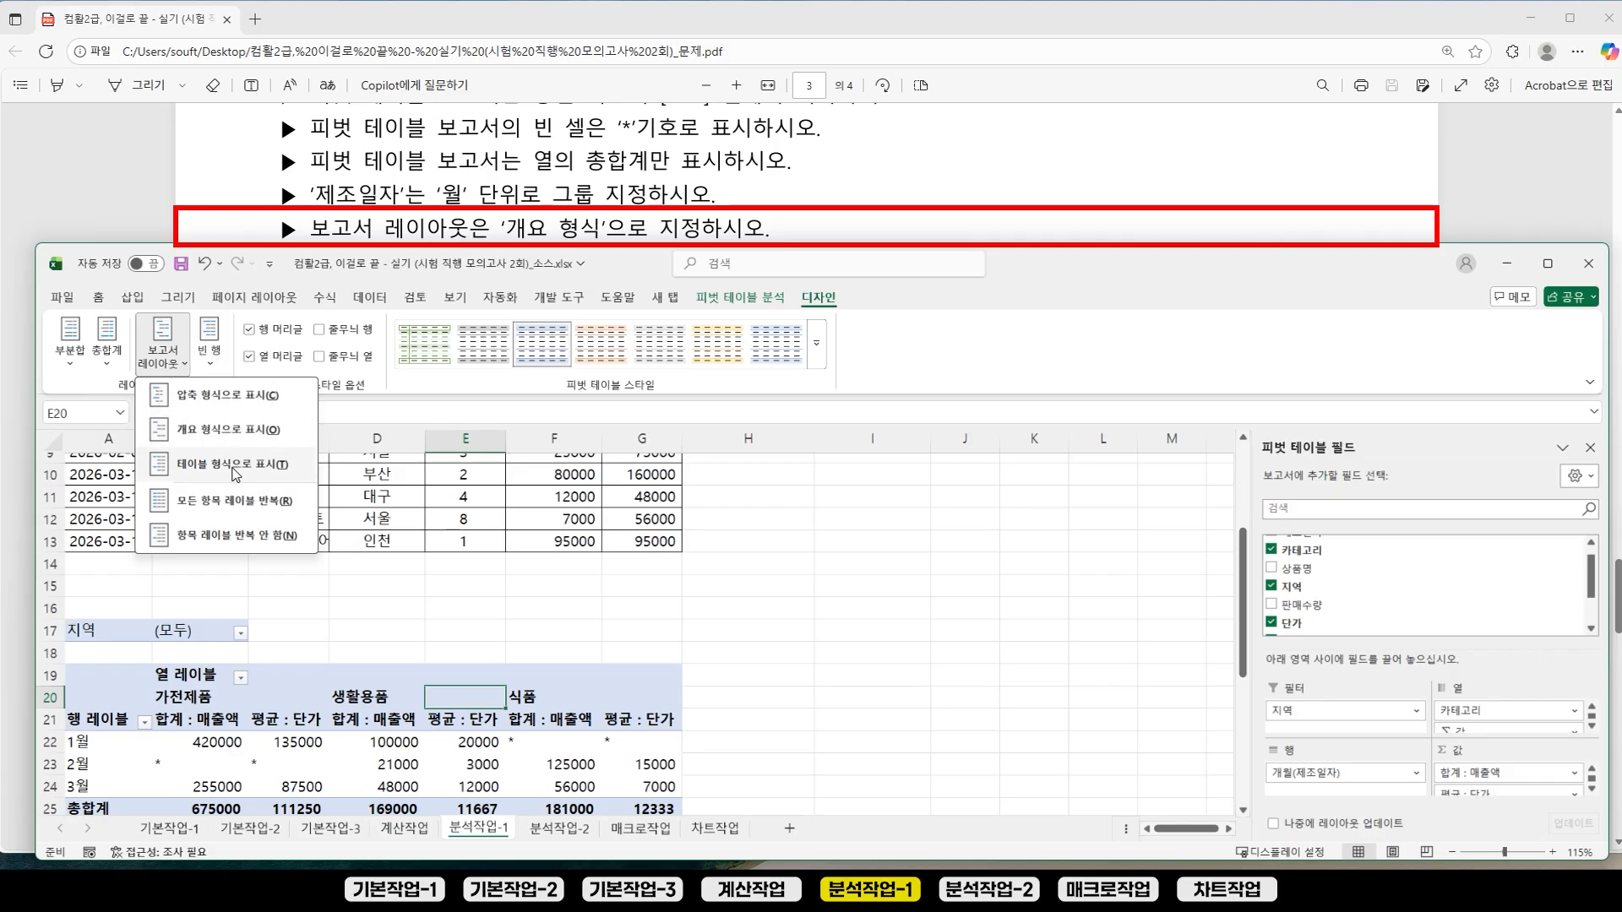
{"action": "left_click", "coordinate": [216, 430]}
{"action": "scroll", "coordinate": [580, 740], "scroll_direction": "down", "scroll_amount": 1}
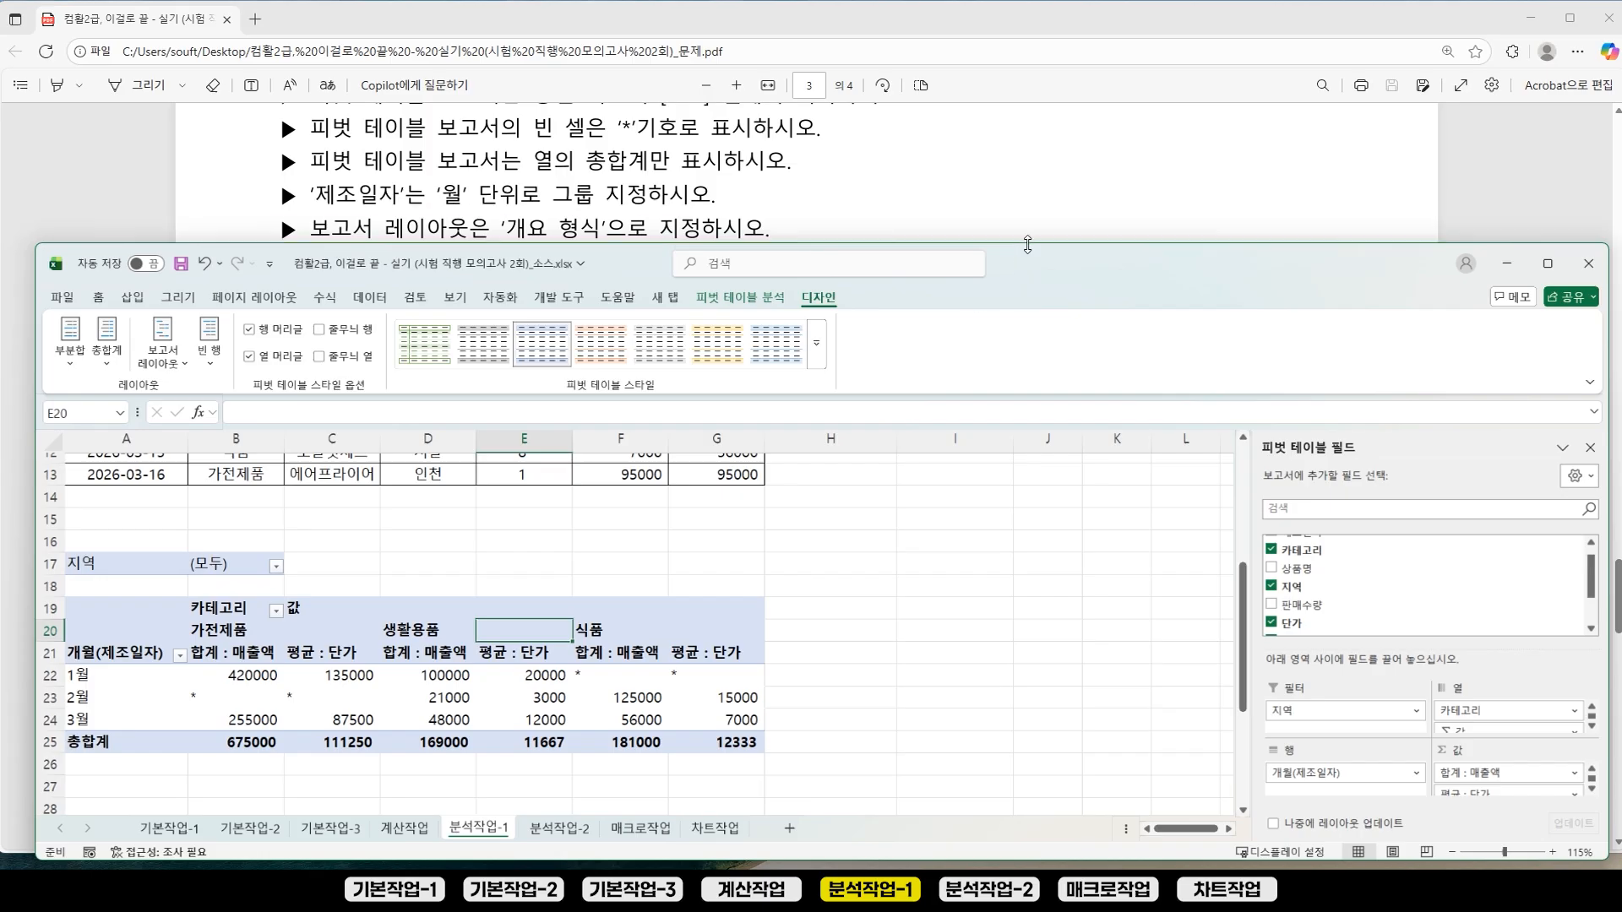
Step: Bring the value-area number format requirement into view in the exam PDF and check it against the pivot table's value cells
{"action": "left_click", "coordinate": [1016, 227]}
{"action": "left_click_drag", "start_coordinate": [1618, 587], "coordinate": [1619, 600]}
{"action": "left_click", "coordinate": [1050, 856]}
{"action": "left_click_drag", "start_coordinate": [1020, 246], "coordinate": [1020, 203]}
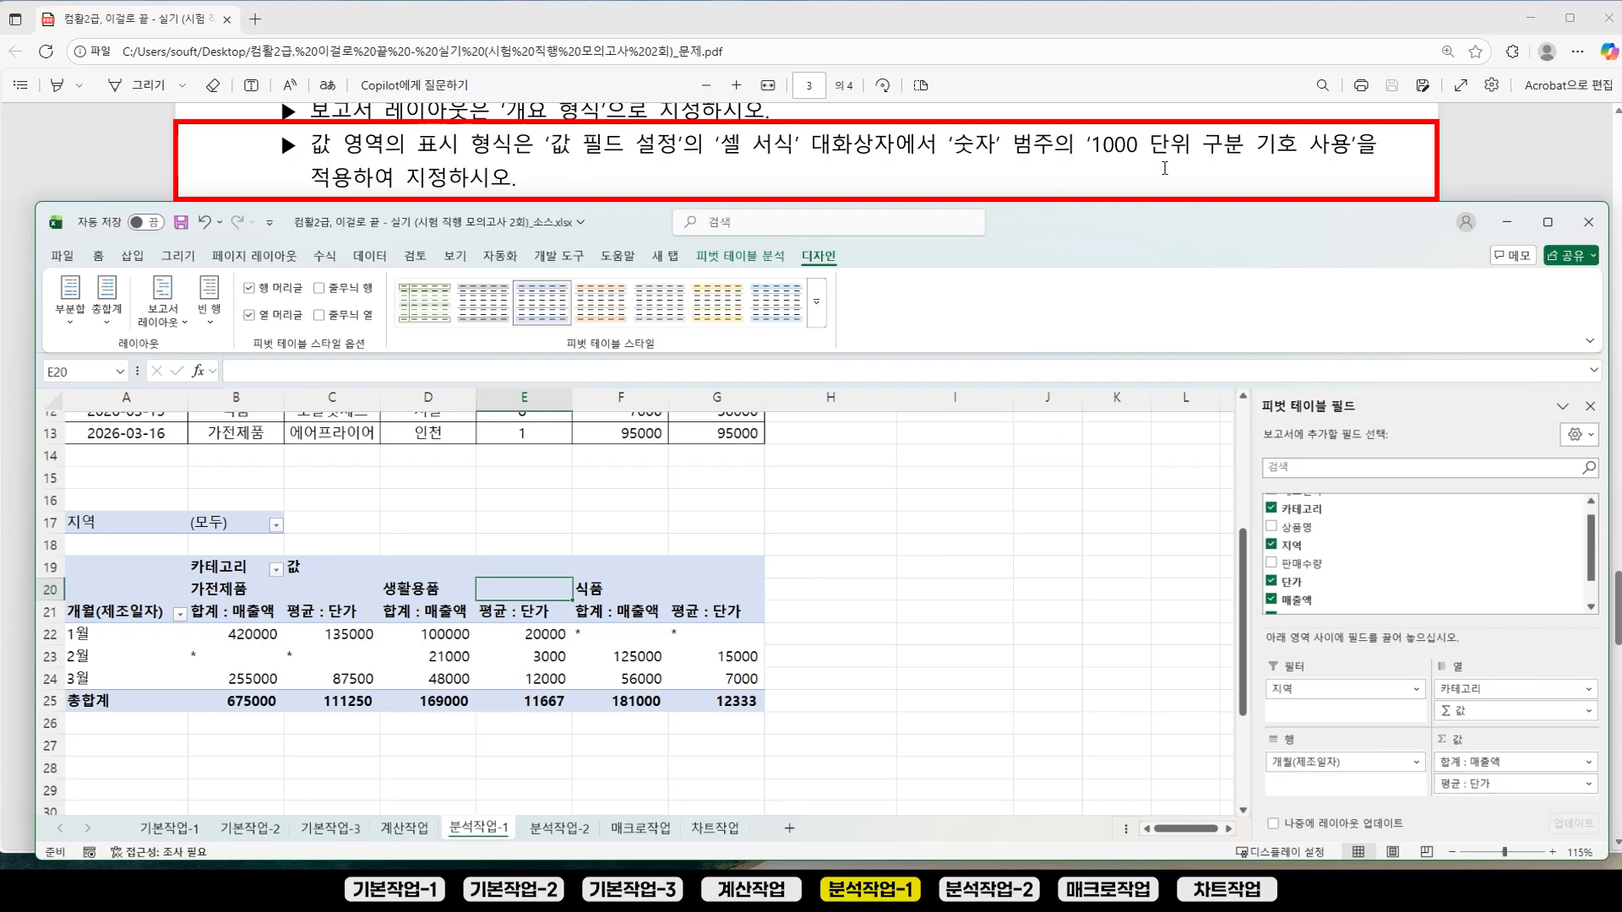
{"action": "left_click_drag", "start_coordinate": [256, 632], "coordinate": [758, 718]}
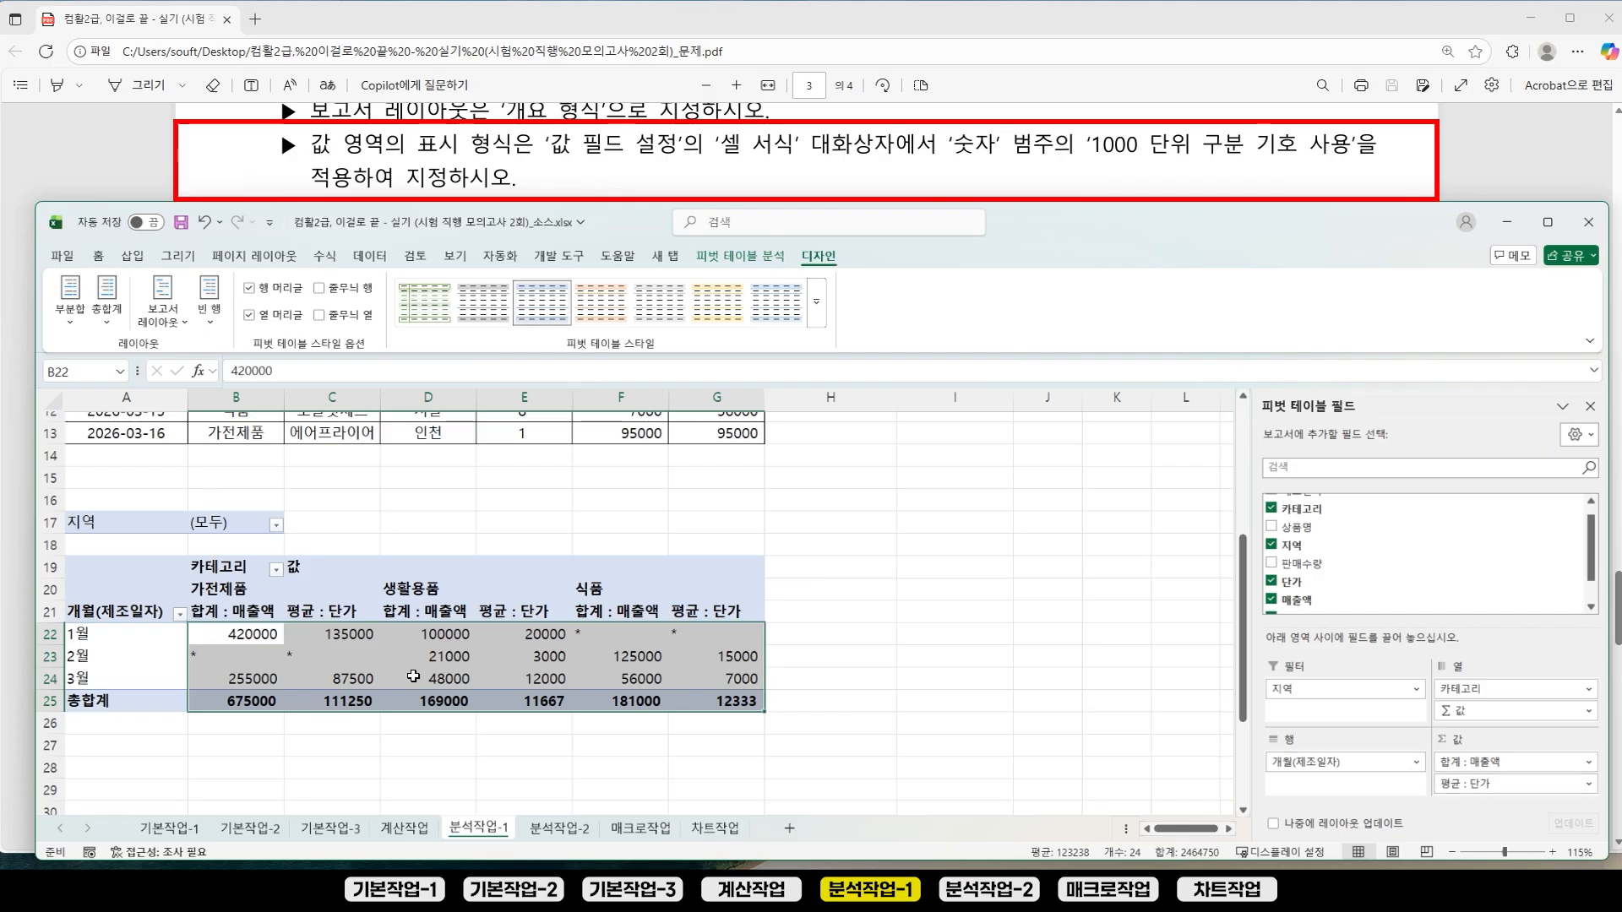
{"action": "left_click", "coordinate": [240, 638]}
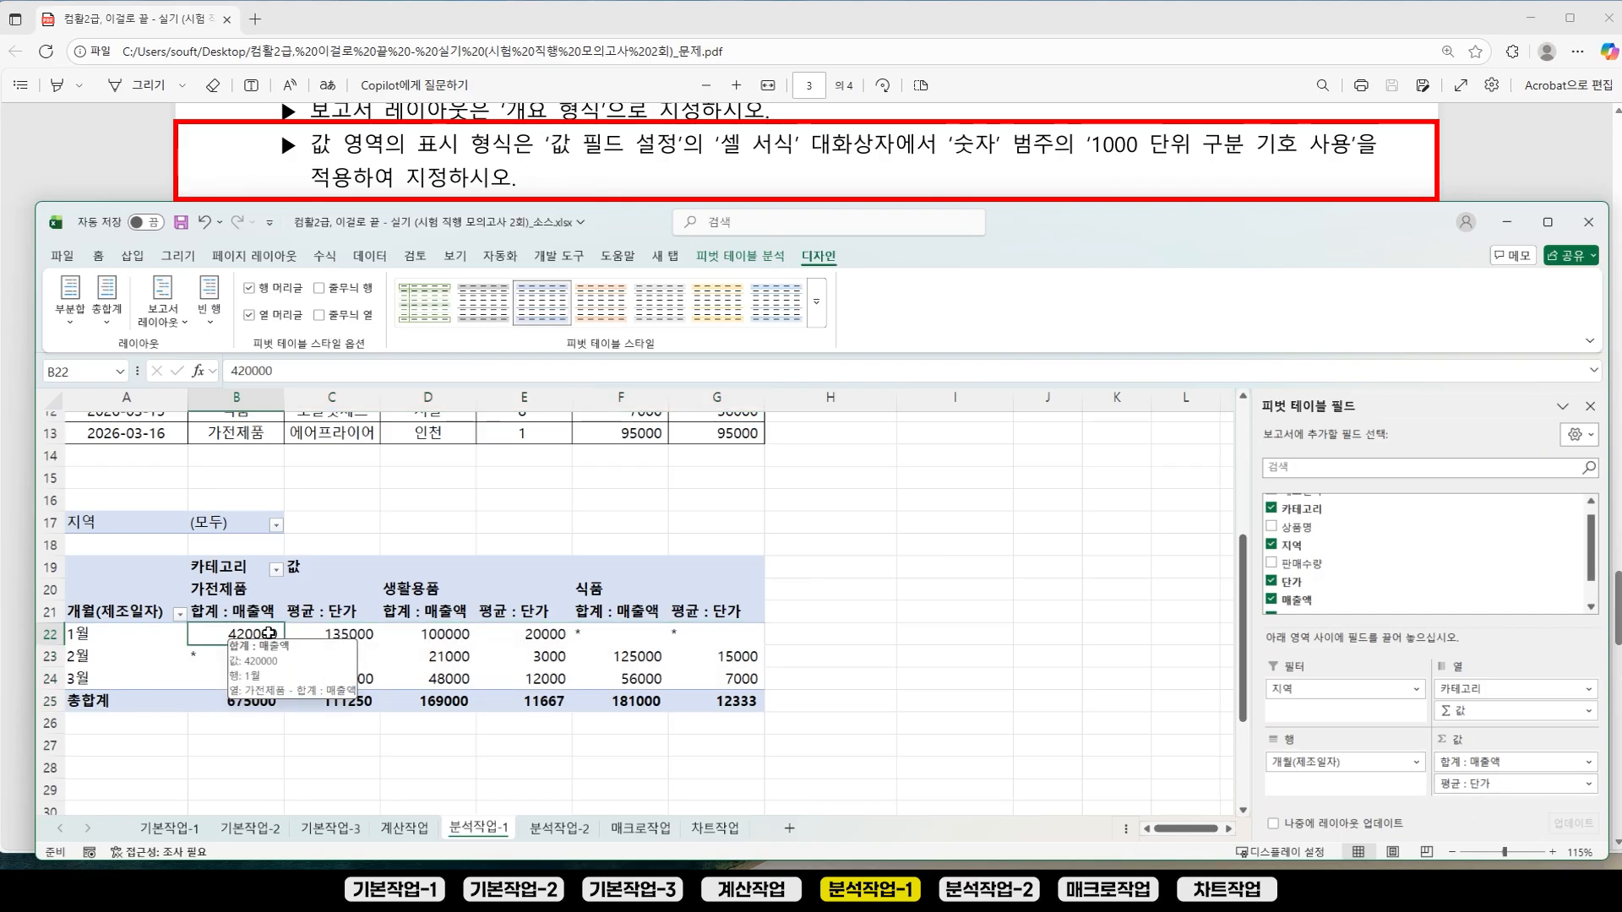
{"action": "left_click", "coordinate": [240, 659]}
{"action": "left_click", "coordinate": [245, 635]}
{"action": "left_click_drag", "start_coordinate": [241, 660], "coordinate": [715, 714]}
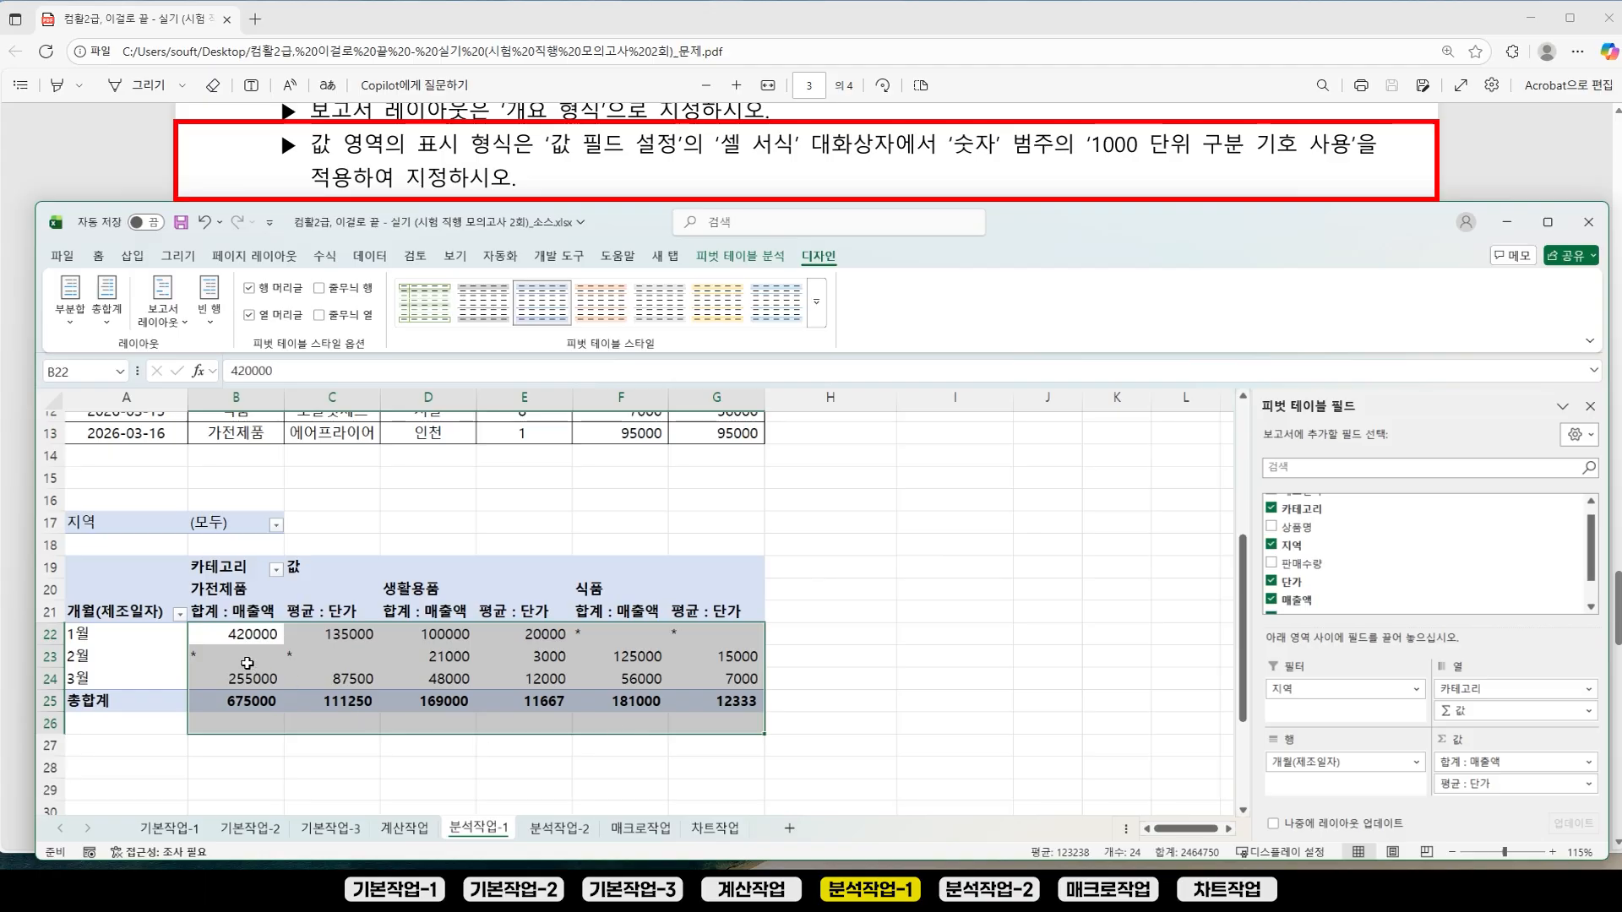
Step: Format the pivot table's 합계 : 매출액 value field as 숫자 with the 1000 단위 구분 기호 through its value field settings
{"action": "left_click", "coordinate": [242, 657]}
{"action": "right_click", "coordinate": [241, 657]}
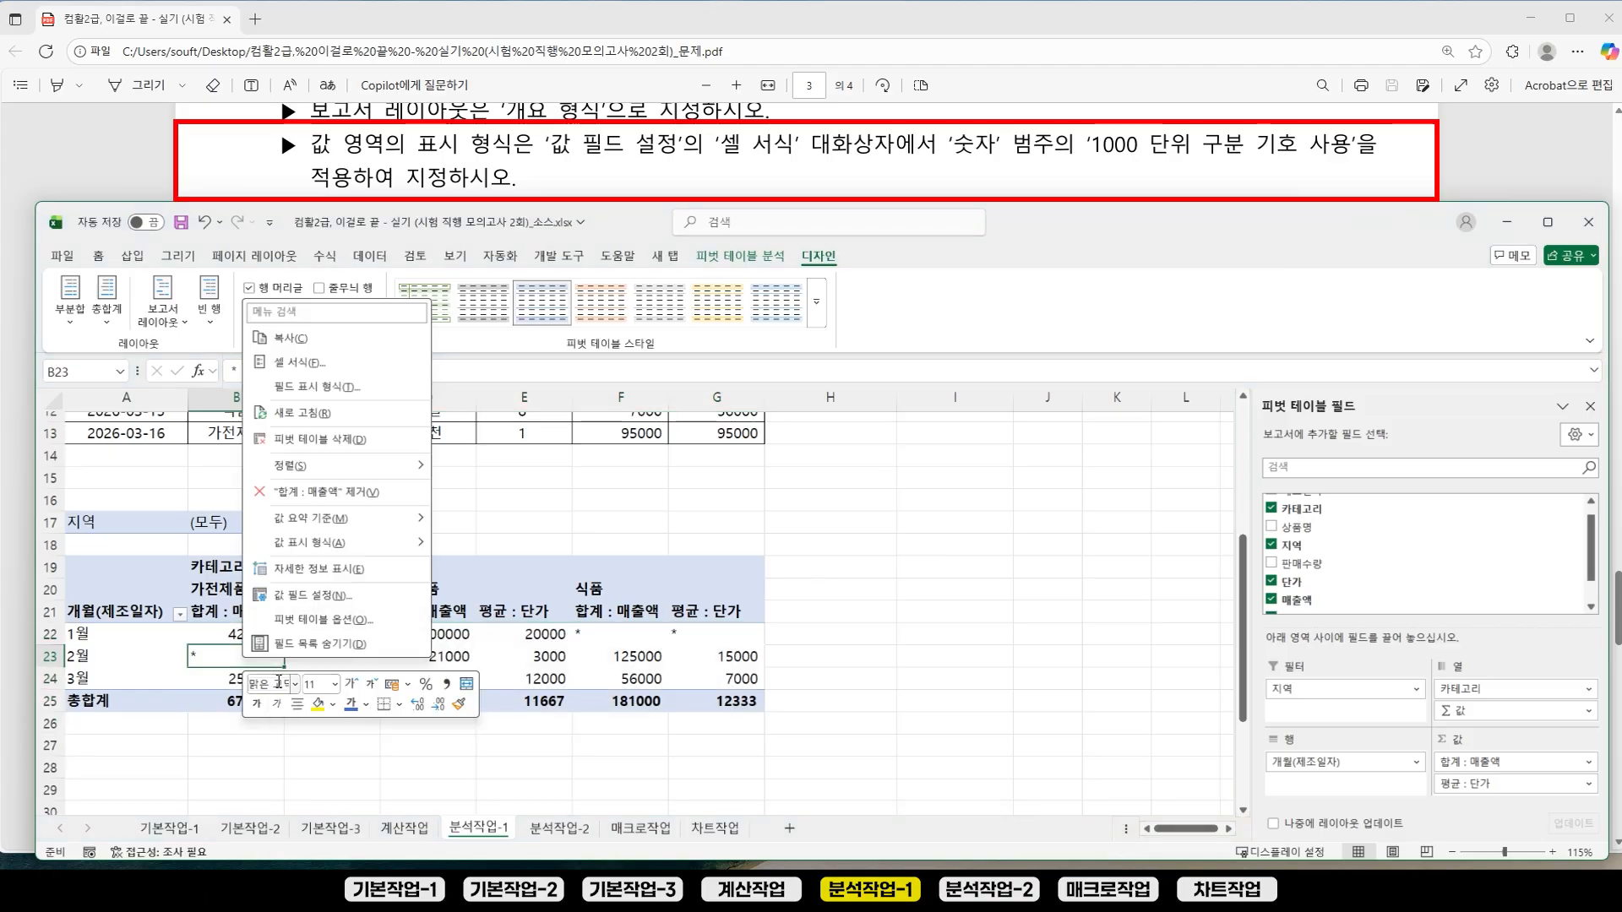
{"action": "left_click", "coordinate": [315, 608]}
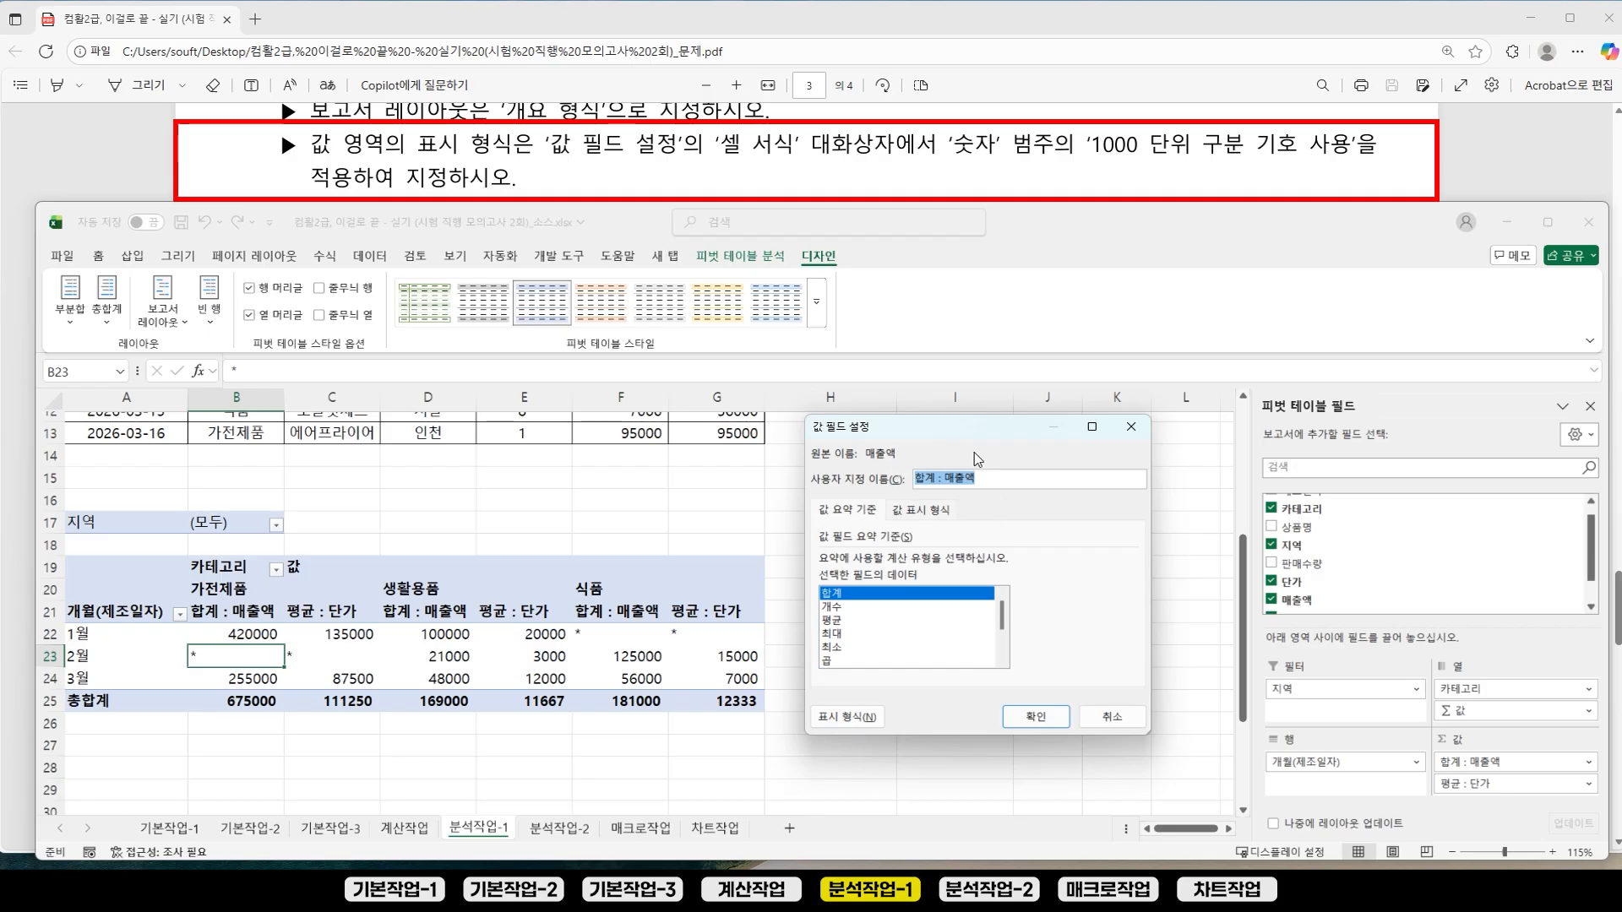
{"action": "left_click", "coordinate": [861, 721]}
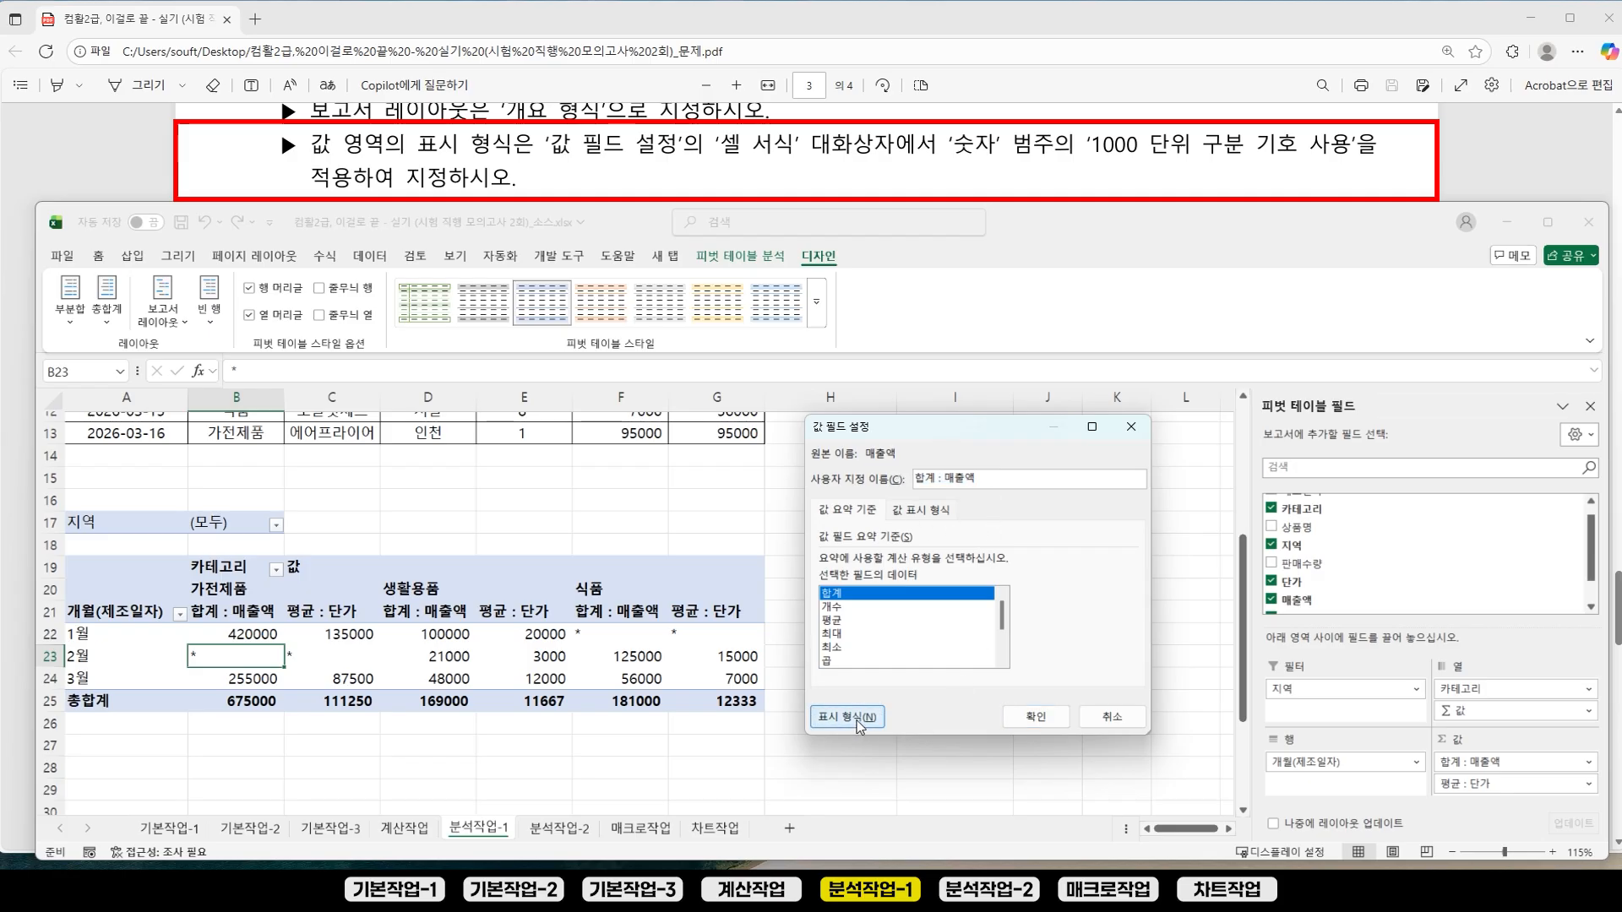
{"action": "left_click_drag", "start_coordinate": [331, 373], "coordinate": [1045, 316]}
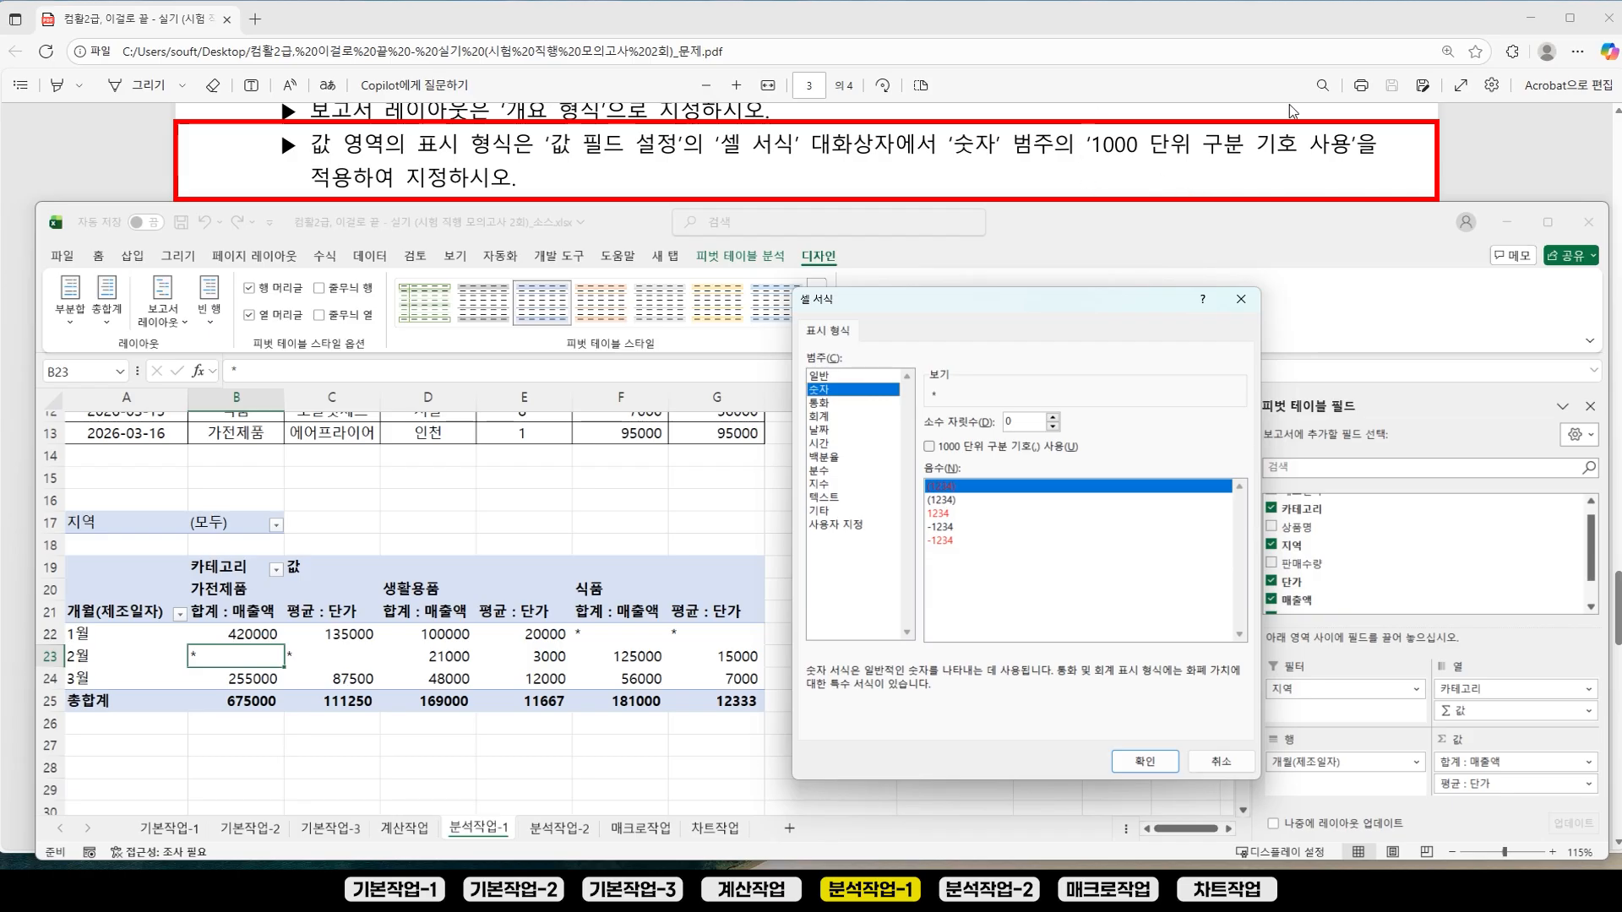
{"action": "left_click", "coordinate": [931, 448]}
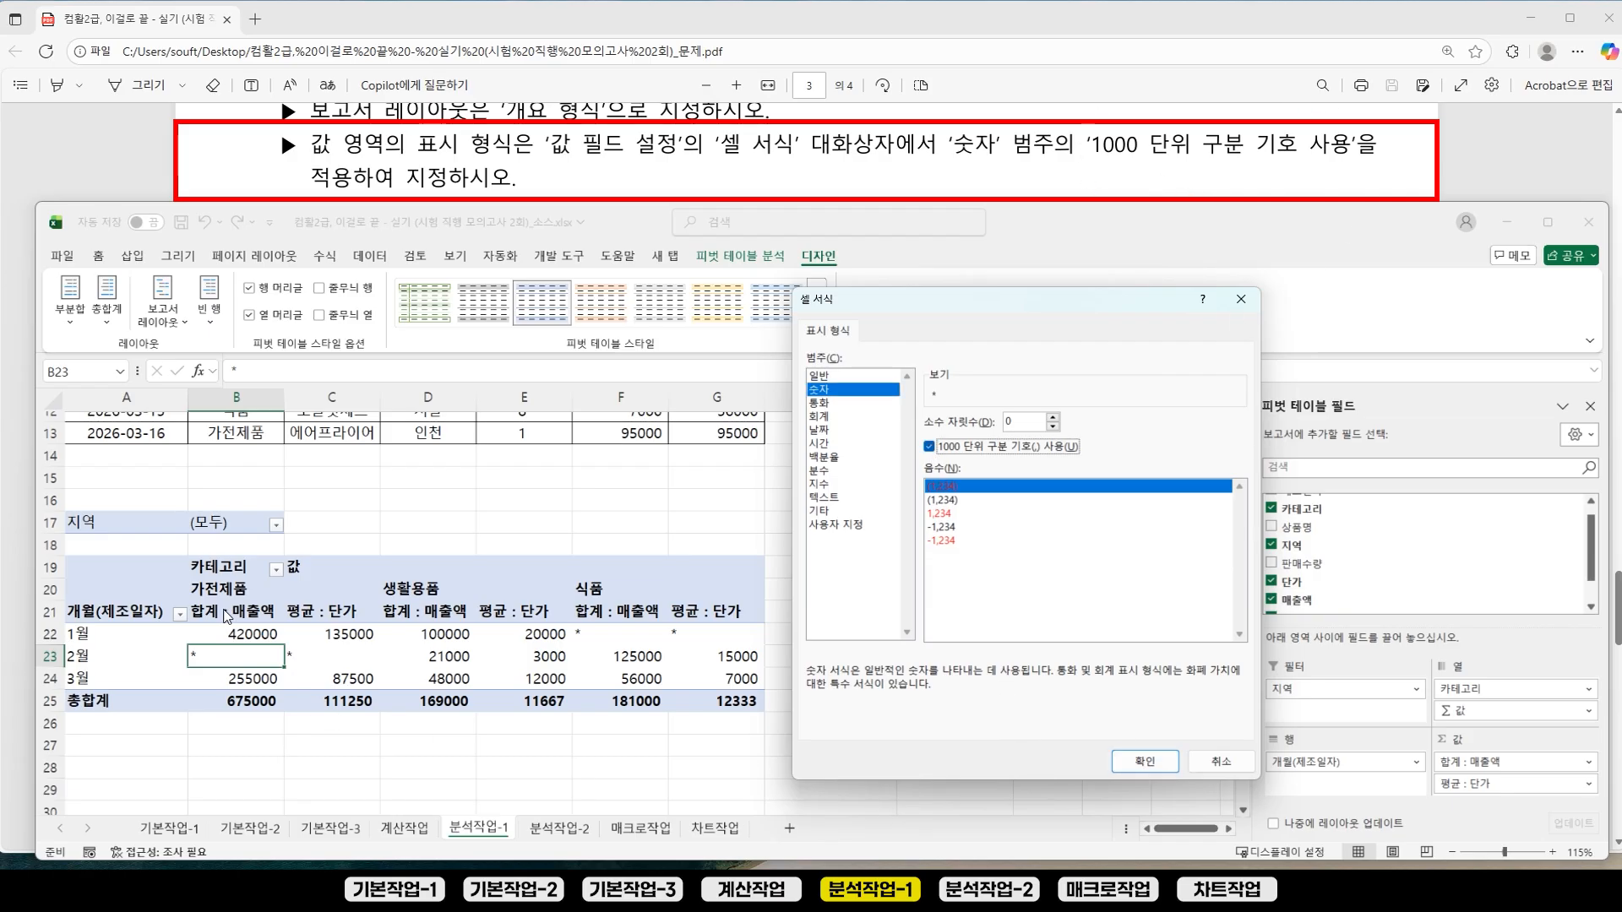
{"action": "left_click", "coordinate": [1137, 762]}
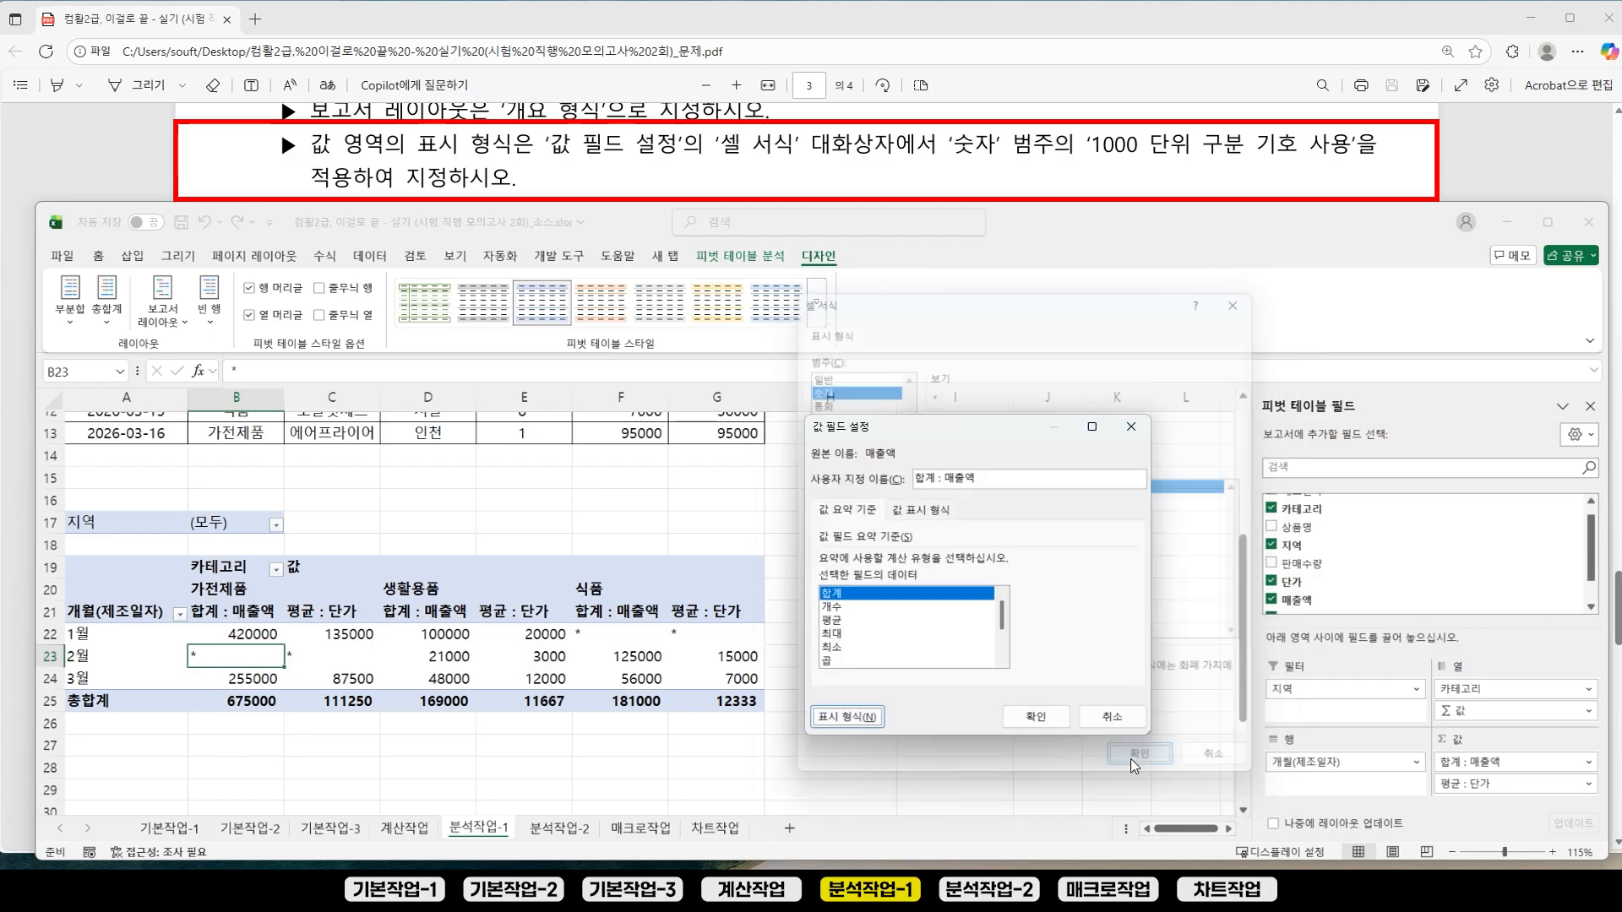
{"action": "left_click", "coordinate": [1035, 718]}
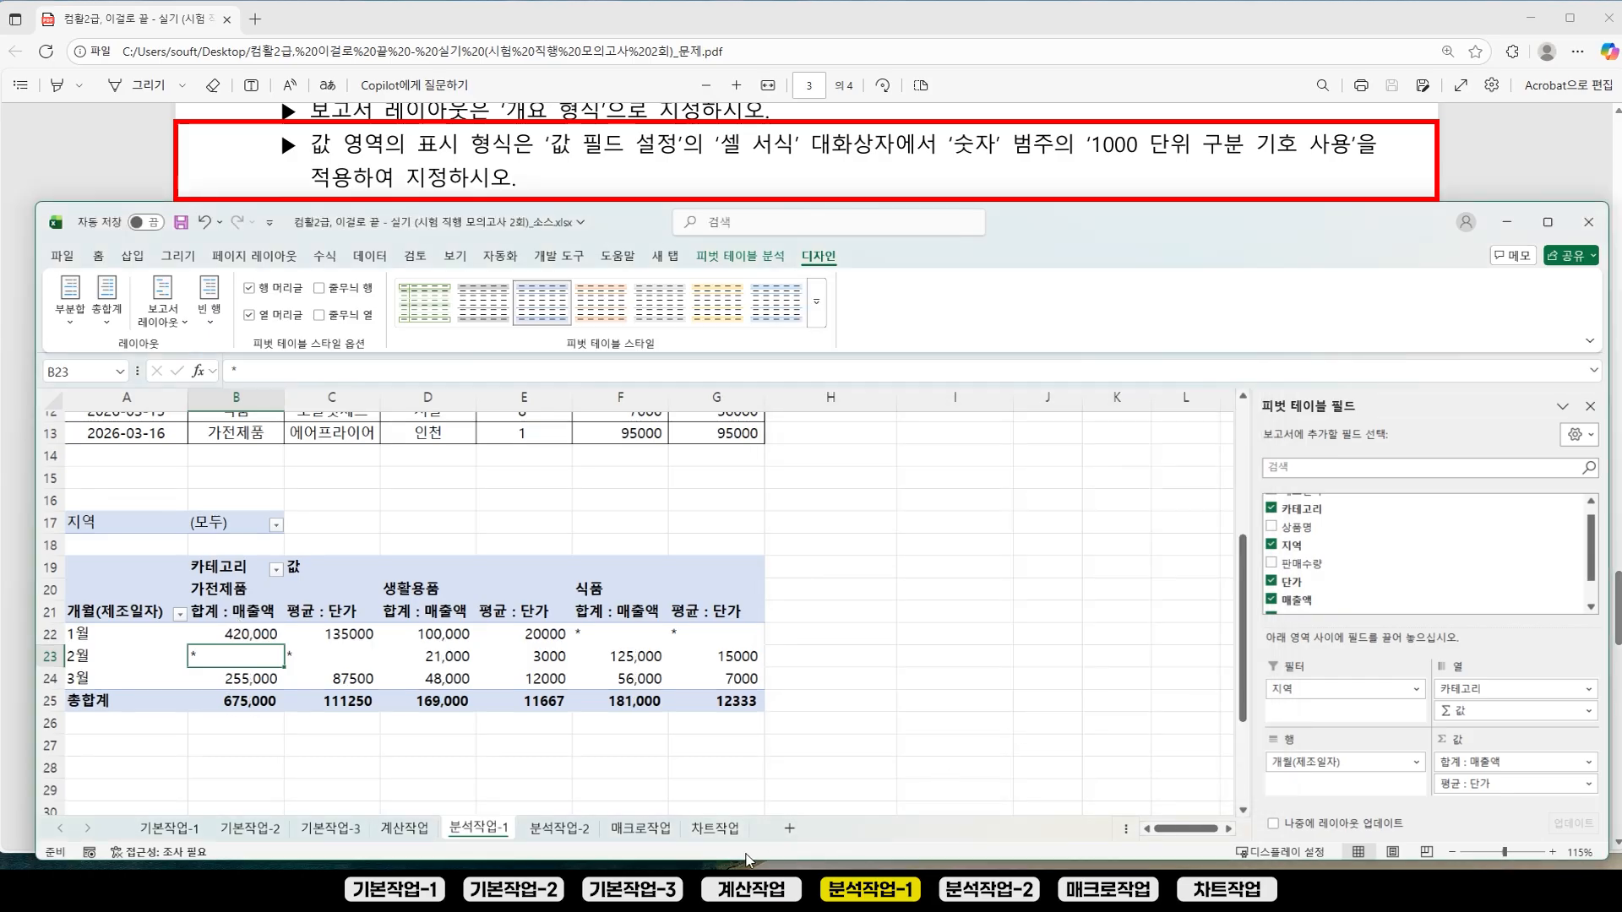
Step: Format the pivot table's 평균 : 단가 value field as 숫자 with the 1000 단위 구분 기호 through its value field settings
{"action": "left_click", "coordinate": [346, 635]}
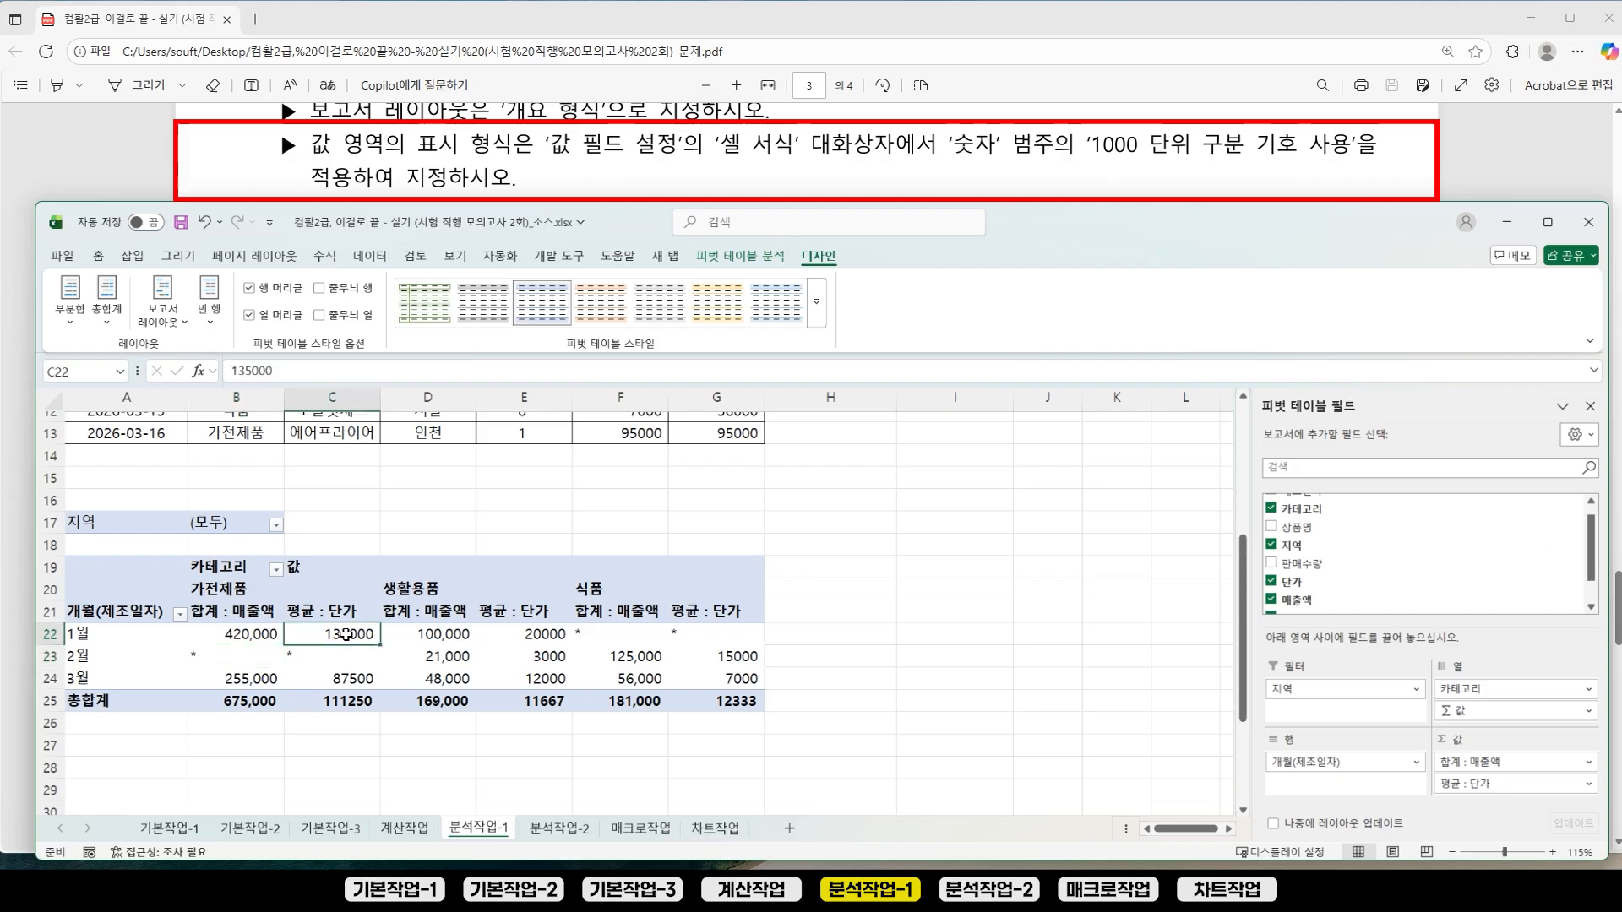
{"action": "left_click", "coordinate": [334, 658]}
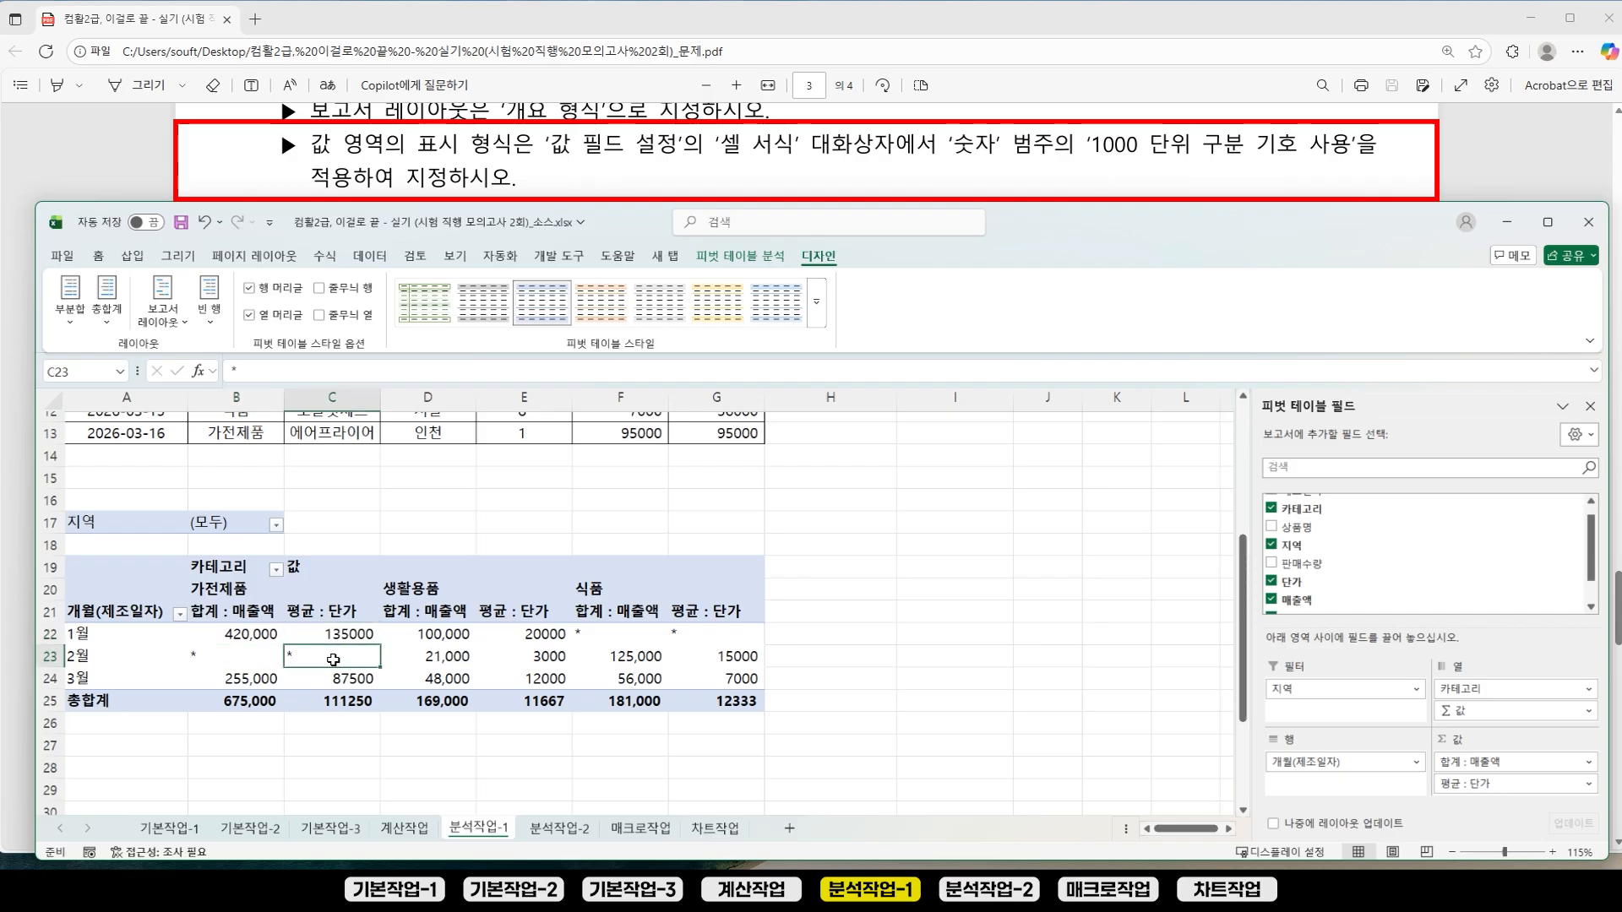
{"action": "right_click", "coordinate": [336, 661]}
{"action": "left_click", "coordinate": [311, 659]}
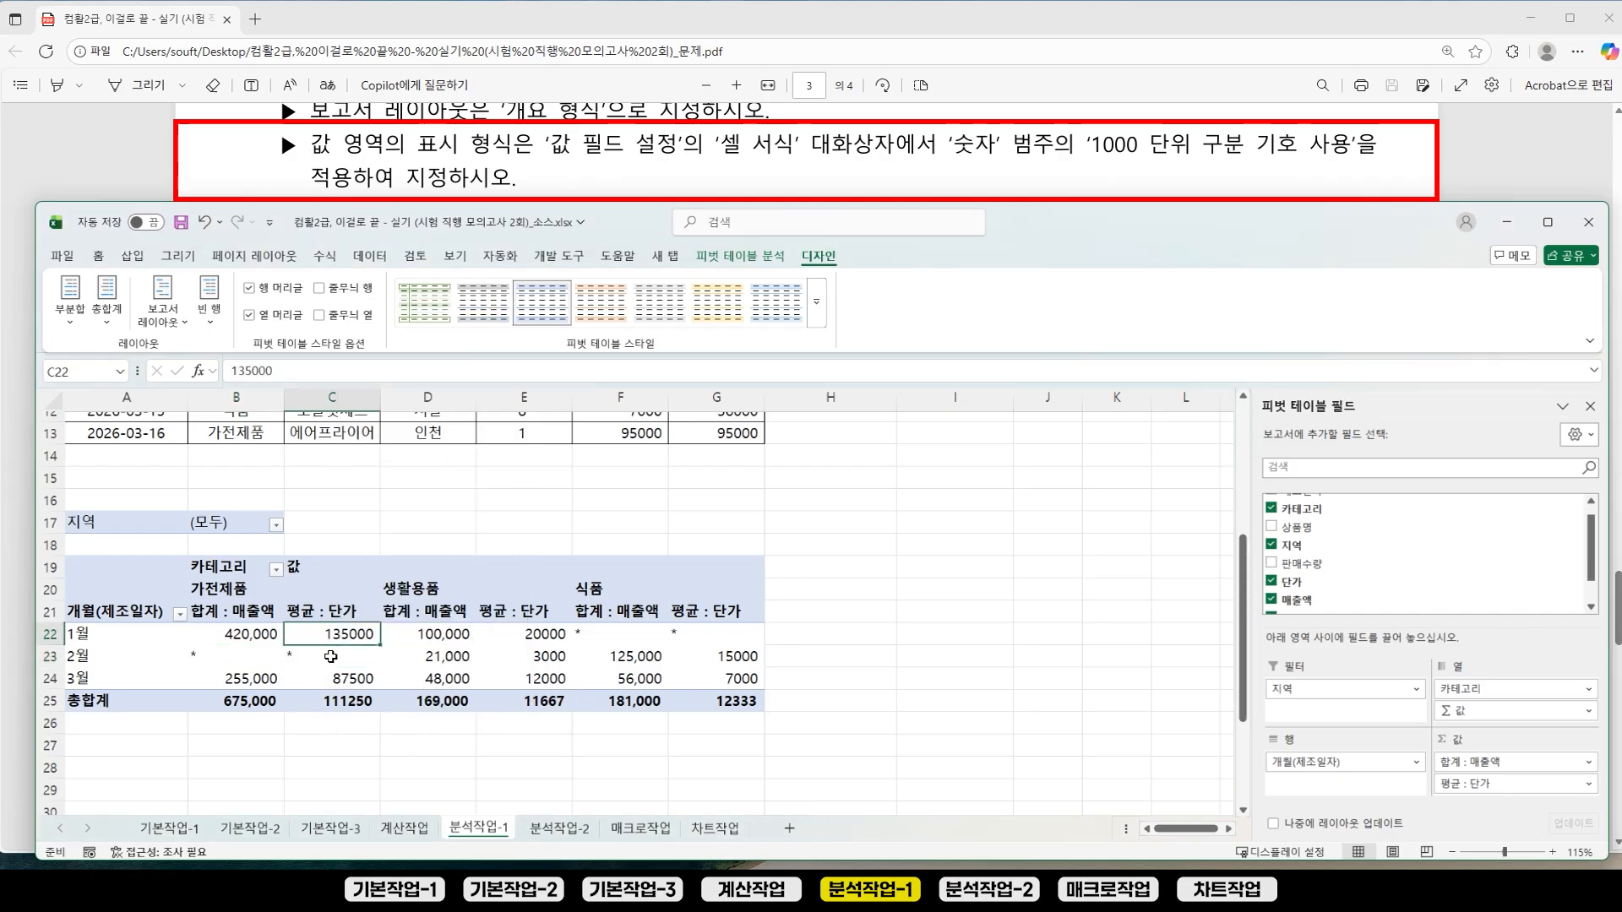
{"action": "right_click", "coordinate": [334, 668]}
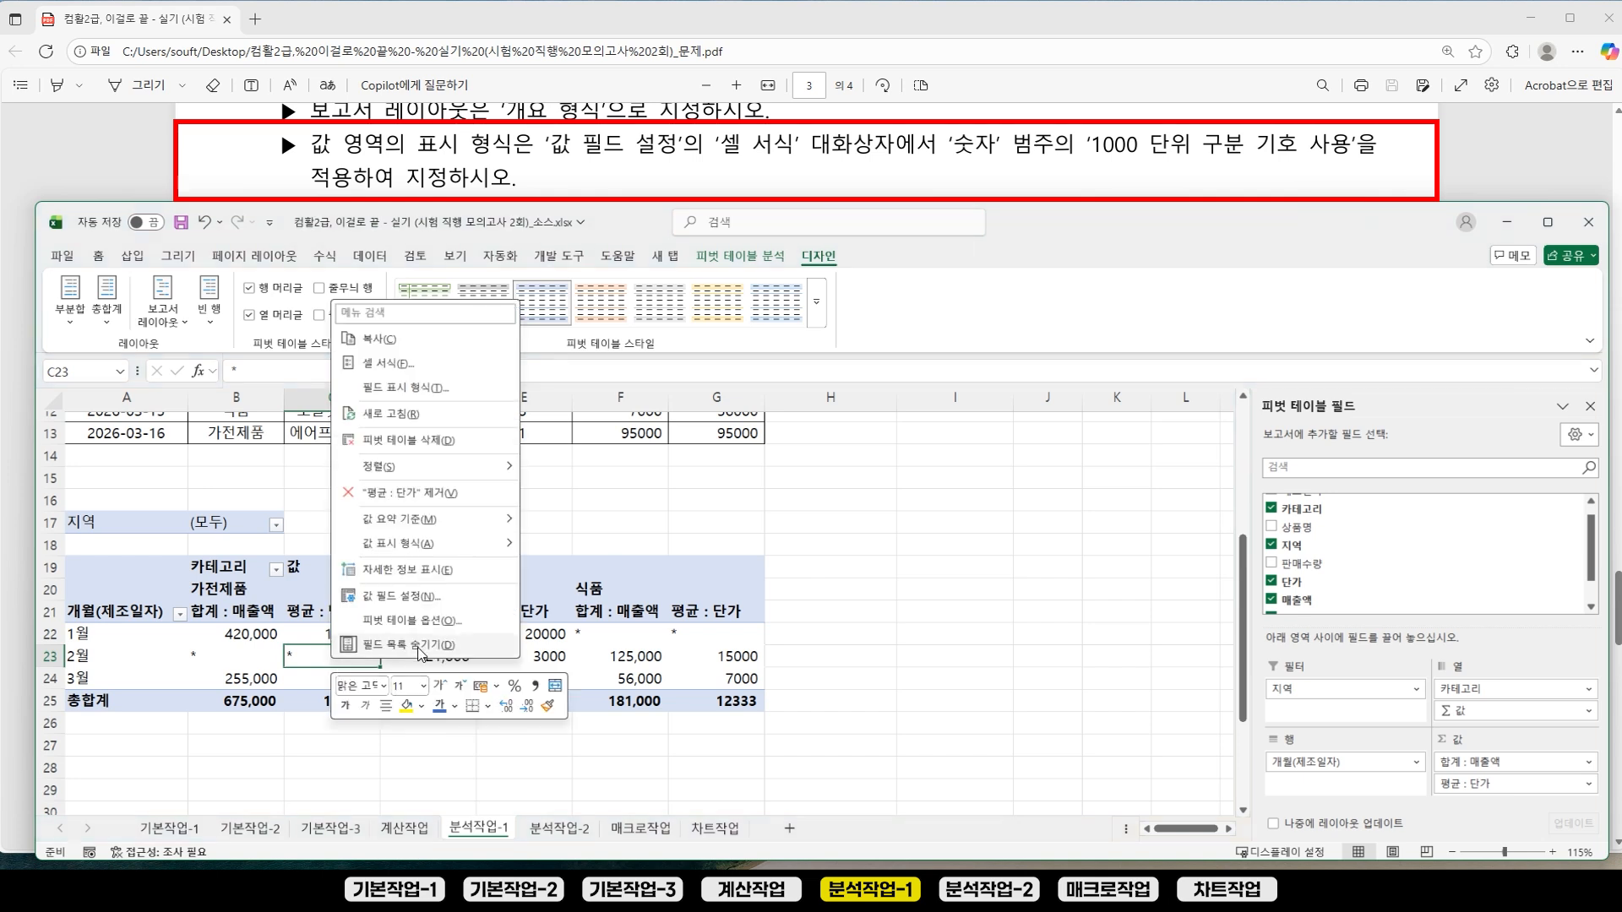
{"action": "left_click", "coordinate": [408, 596]}
{"action": "left_click_drag", "start_coordinate": [393, 408], "coordinate": [973, 396]}
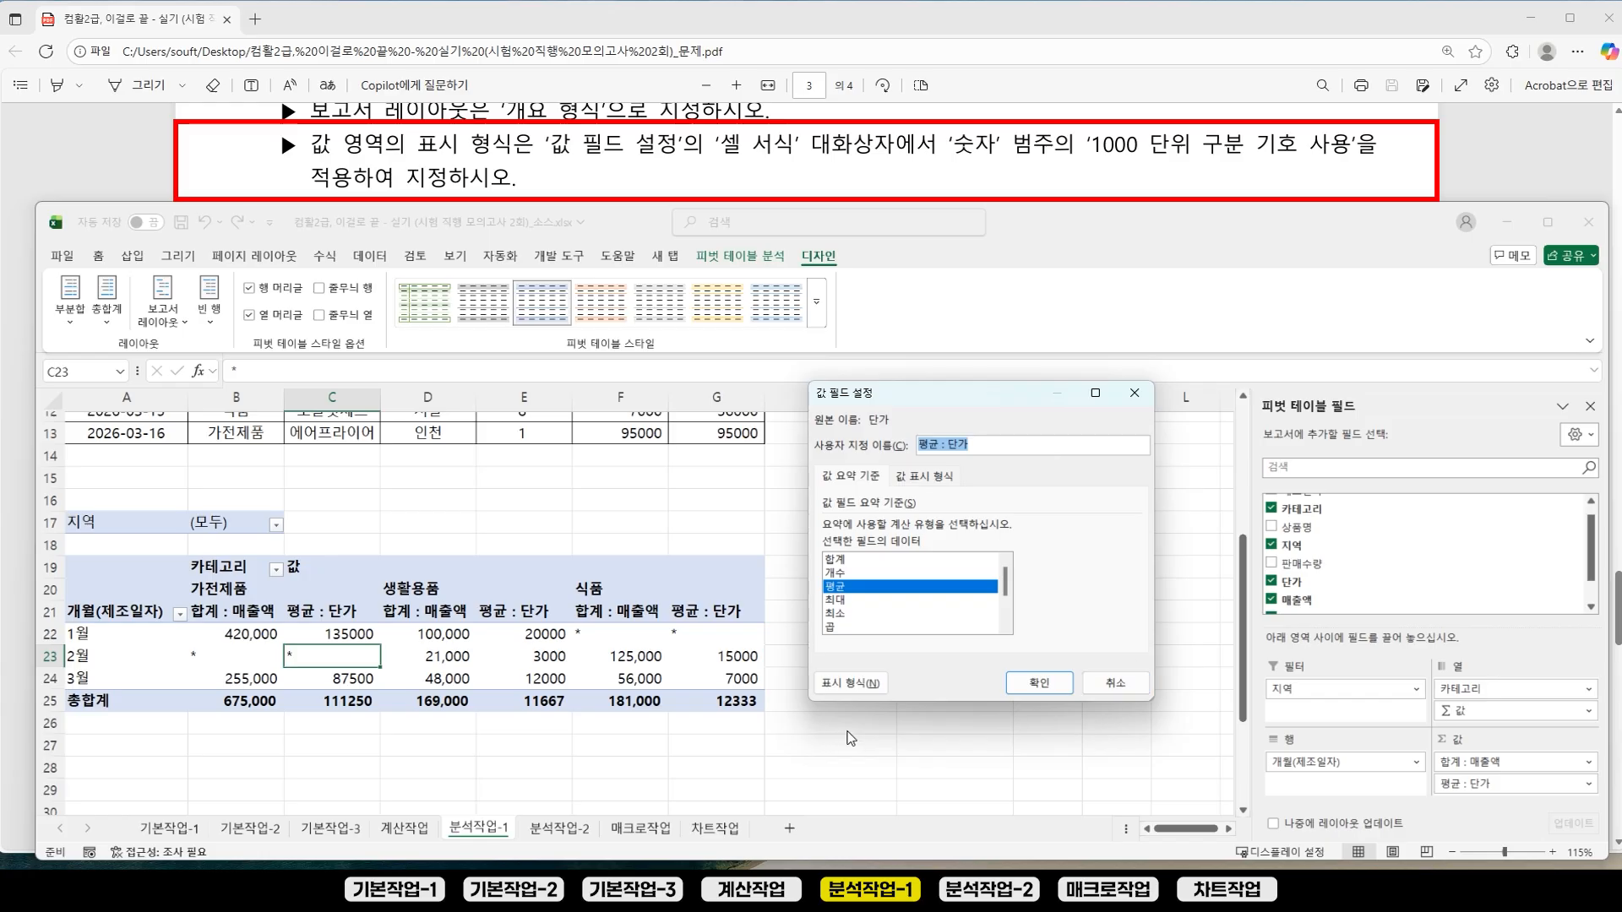
{"action": "left_click", "coordinate": [851, 685]}
{"action": "left_click_drag", "start_coordinate": [429, 338], "coordinate": [1087, 316]}
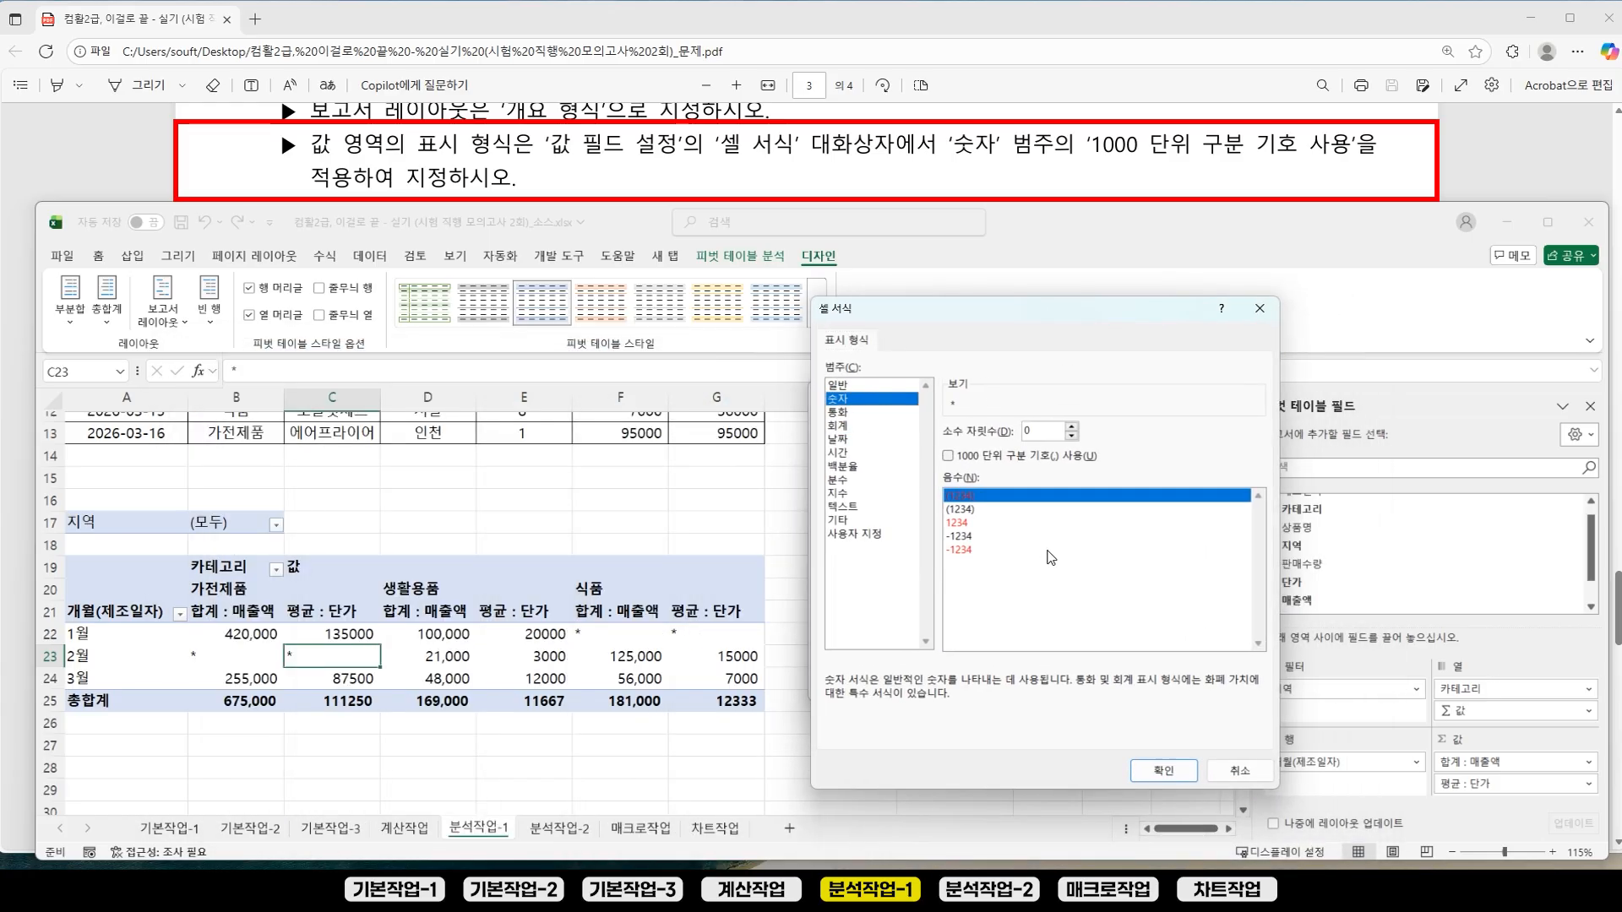
{"action": "left_click", "coordinate": [979, 461]}
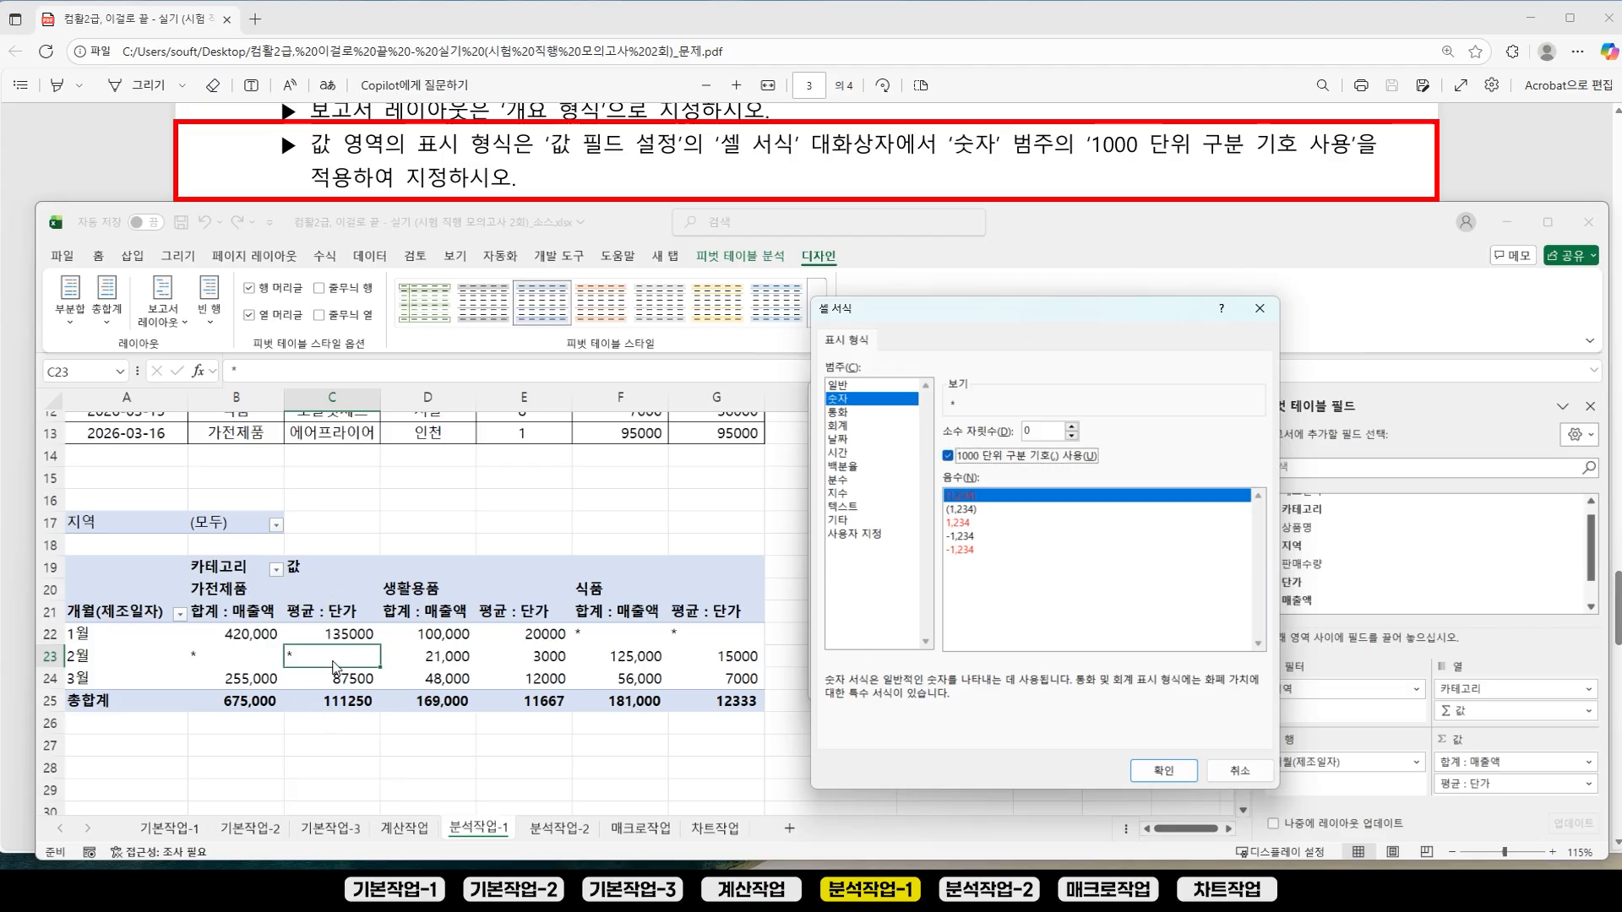
{"action": "left_click", "coordinate": [1174, 773]}
{"action": "left_click", "coordinate": [1038, 686]}
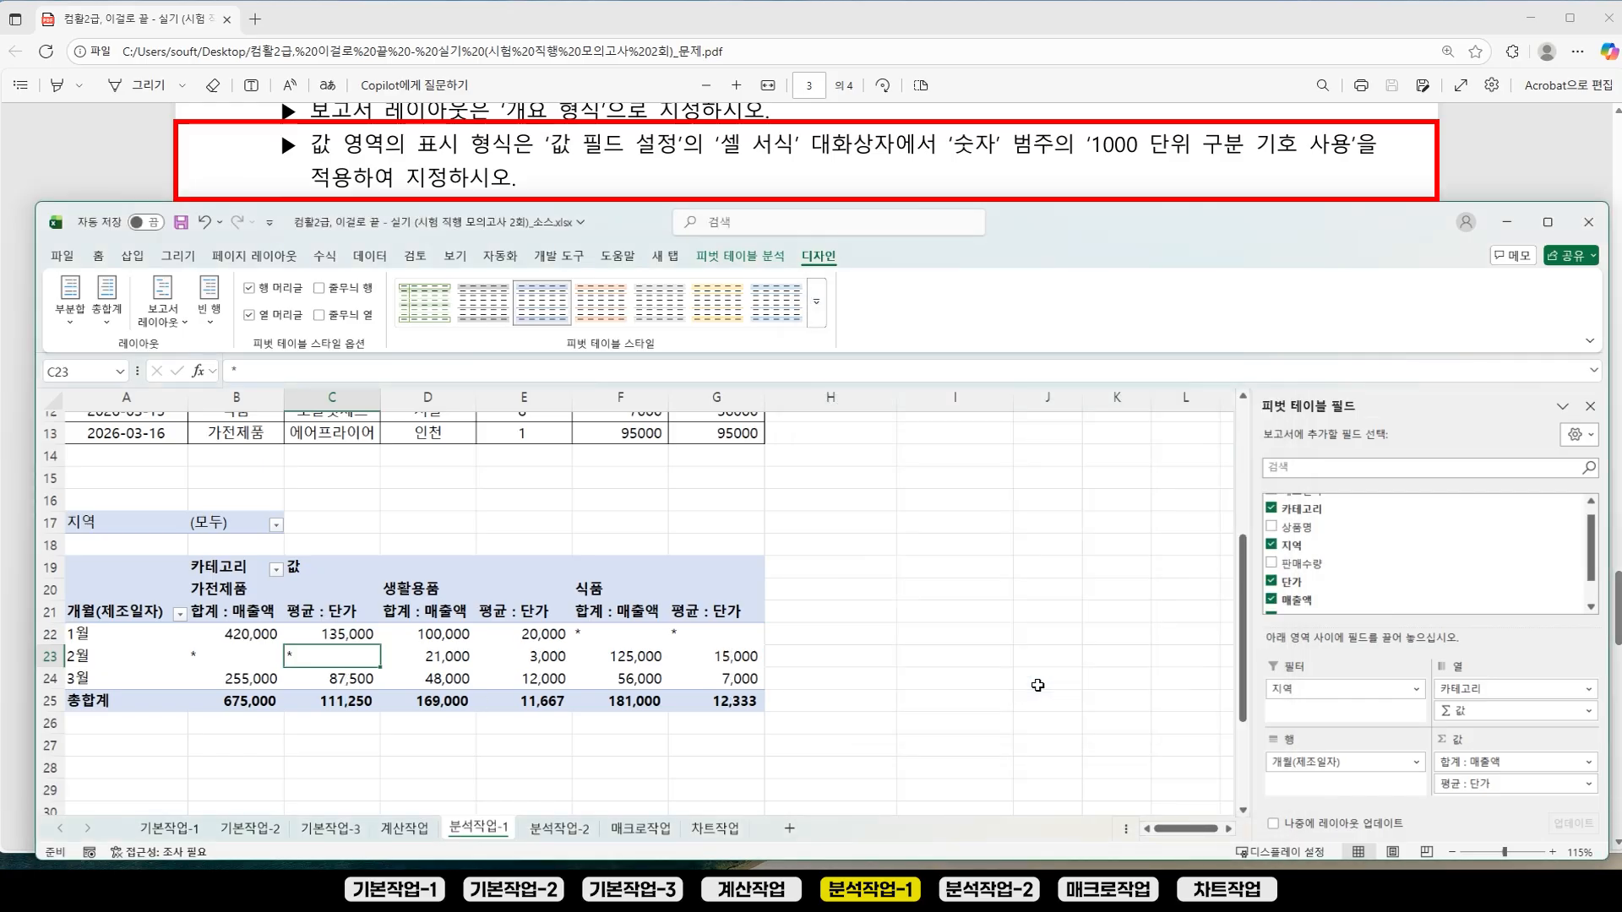
{"action": "left_click", "coordinate": [1046, 656]}
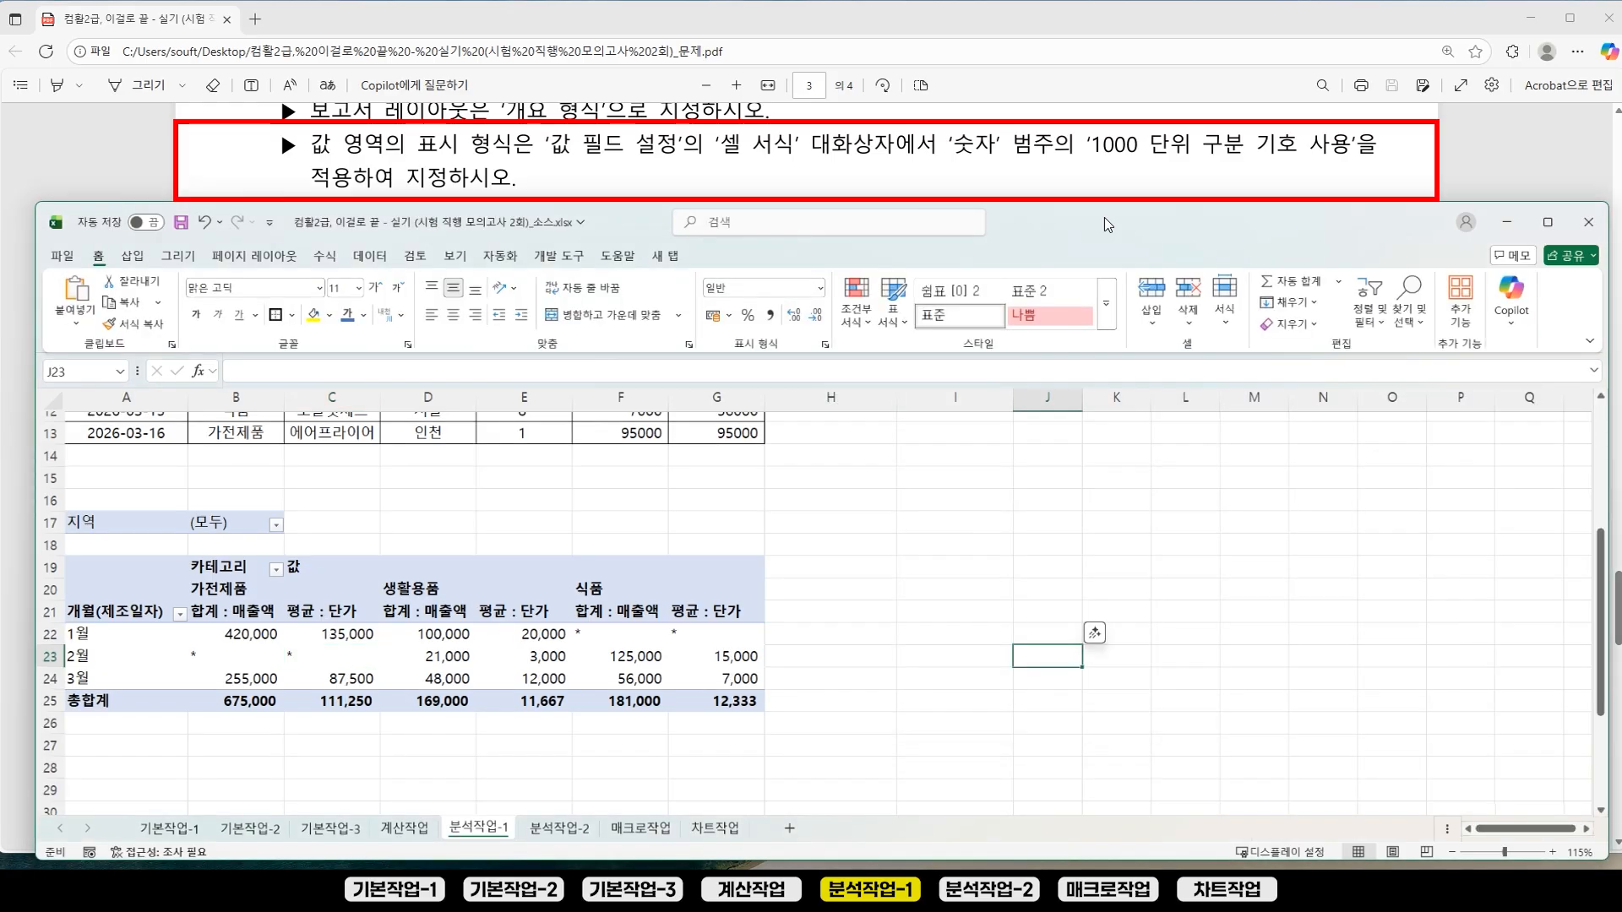
Step: Read the 분석작업-2 goal seek task in the exam PDF and return to Excel on the 분석작업-2 sheet
{"action": "left_click", "coordinate": [1182, 196]}
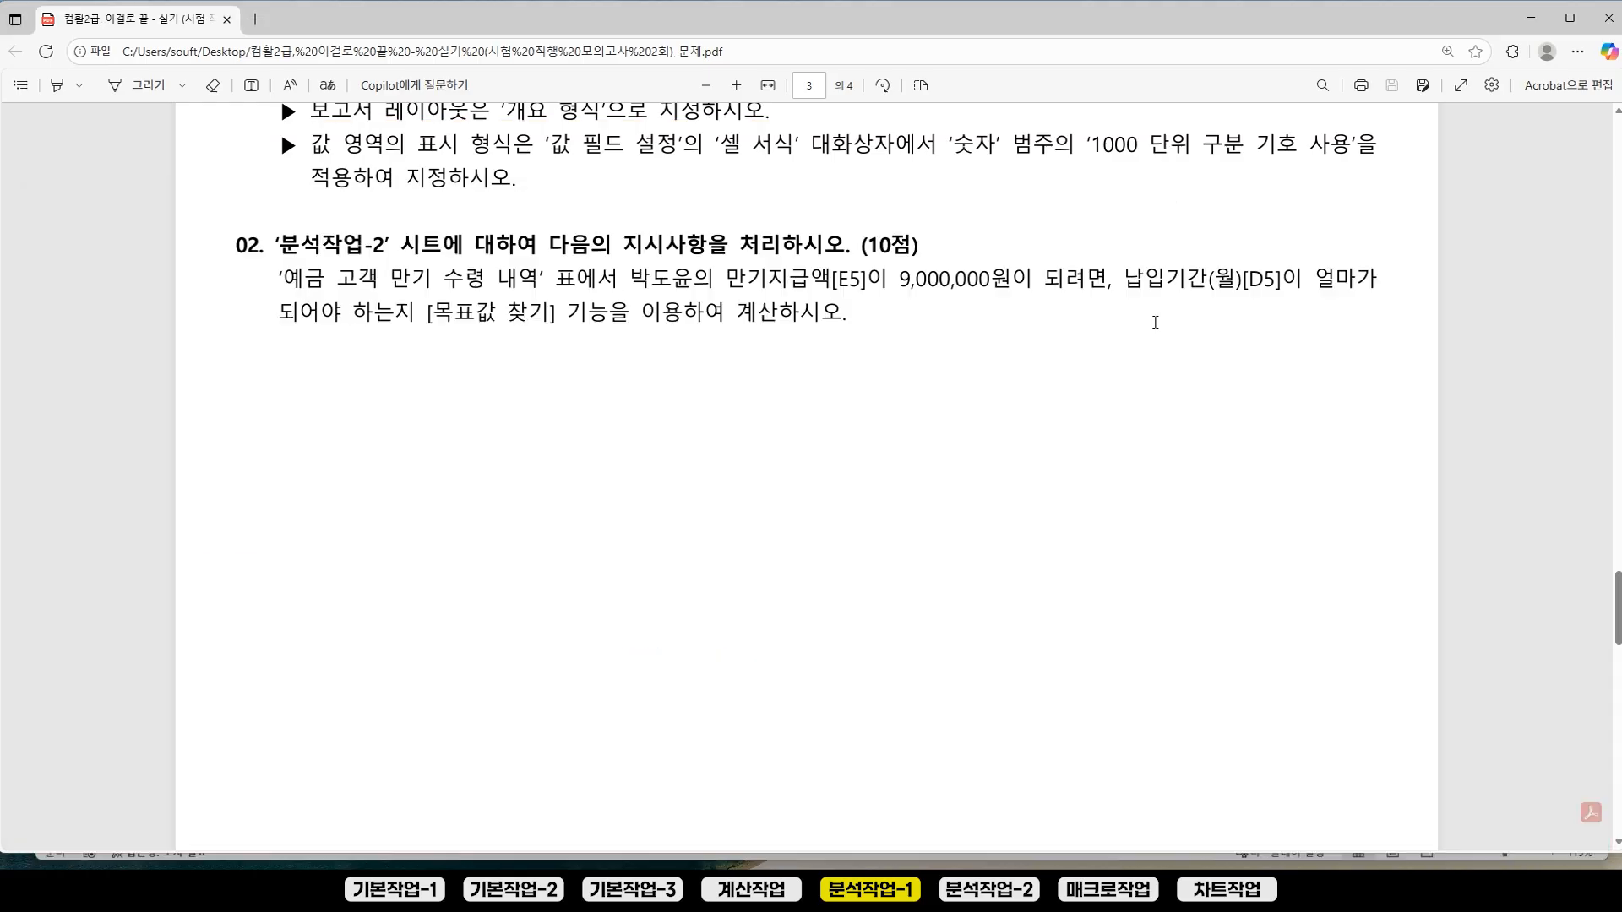
{"action": "scroll", "coordinate": [1154, 418], "scroll_direction": "up", "scroll_amount": 2}
{"action": "scroll", "coordinate": [1154, 423], "scroll_direction": "up", "scroll_amount": 3}
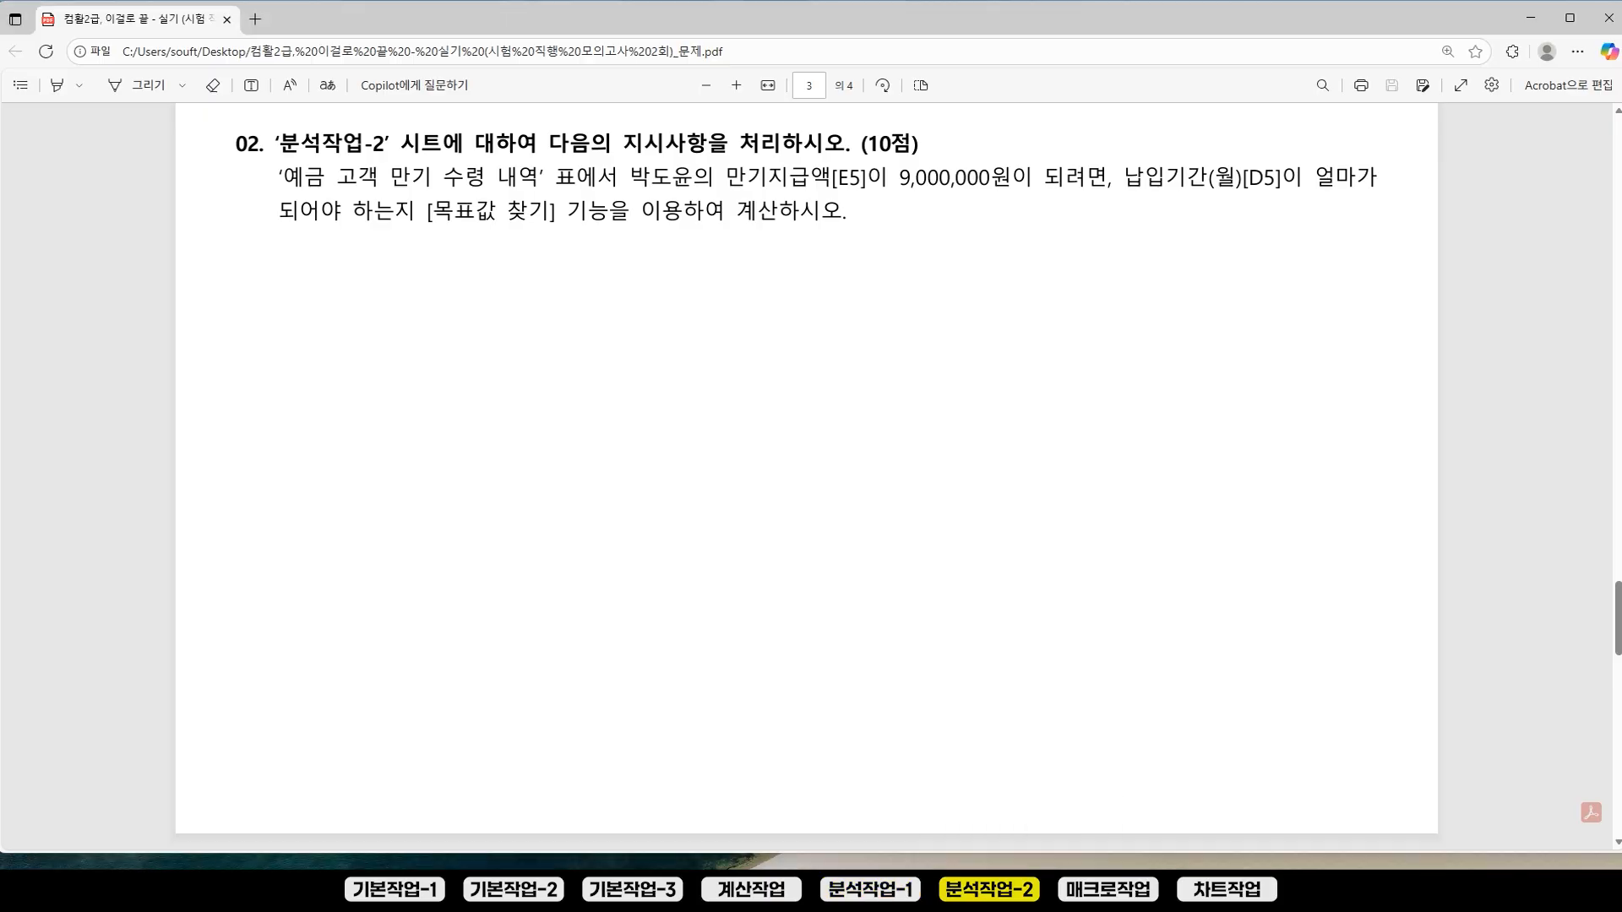
{"action": "key", "text": "alt+Tab"}
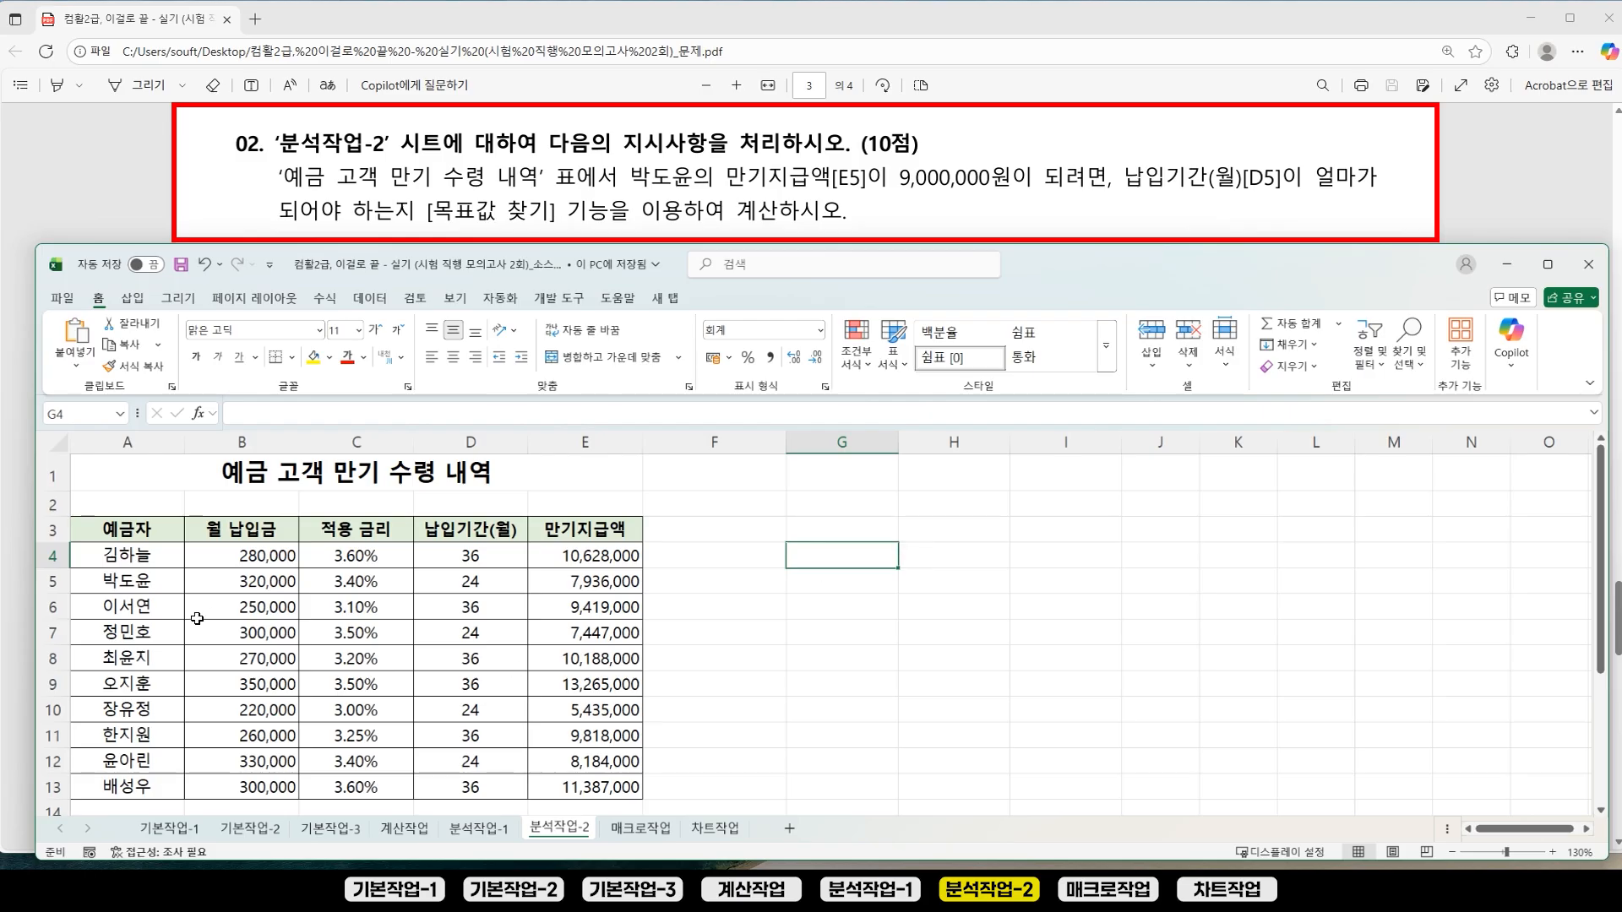
Step: Highlight the 만기지급액 cell E5 with a yellow fill and select the 납입기간(월) cell D5
{"action": "left_click", "coordinate": [61, 583]}
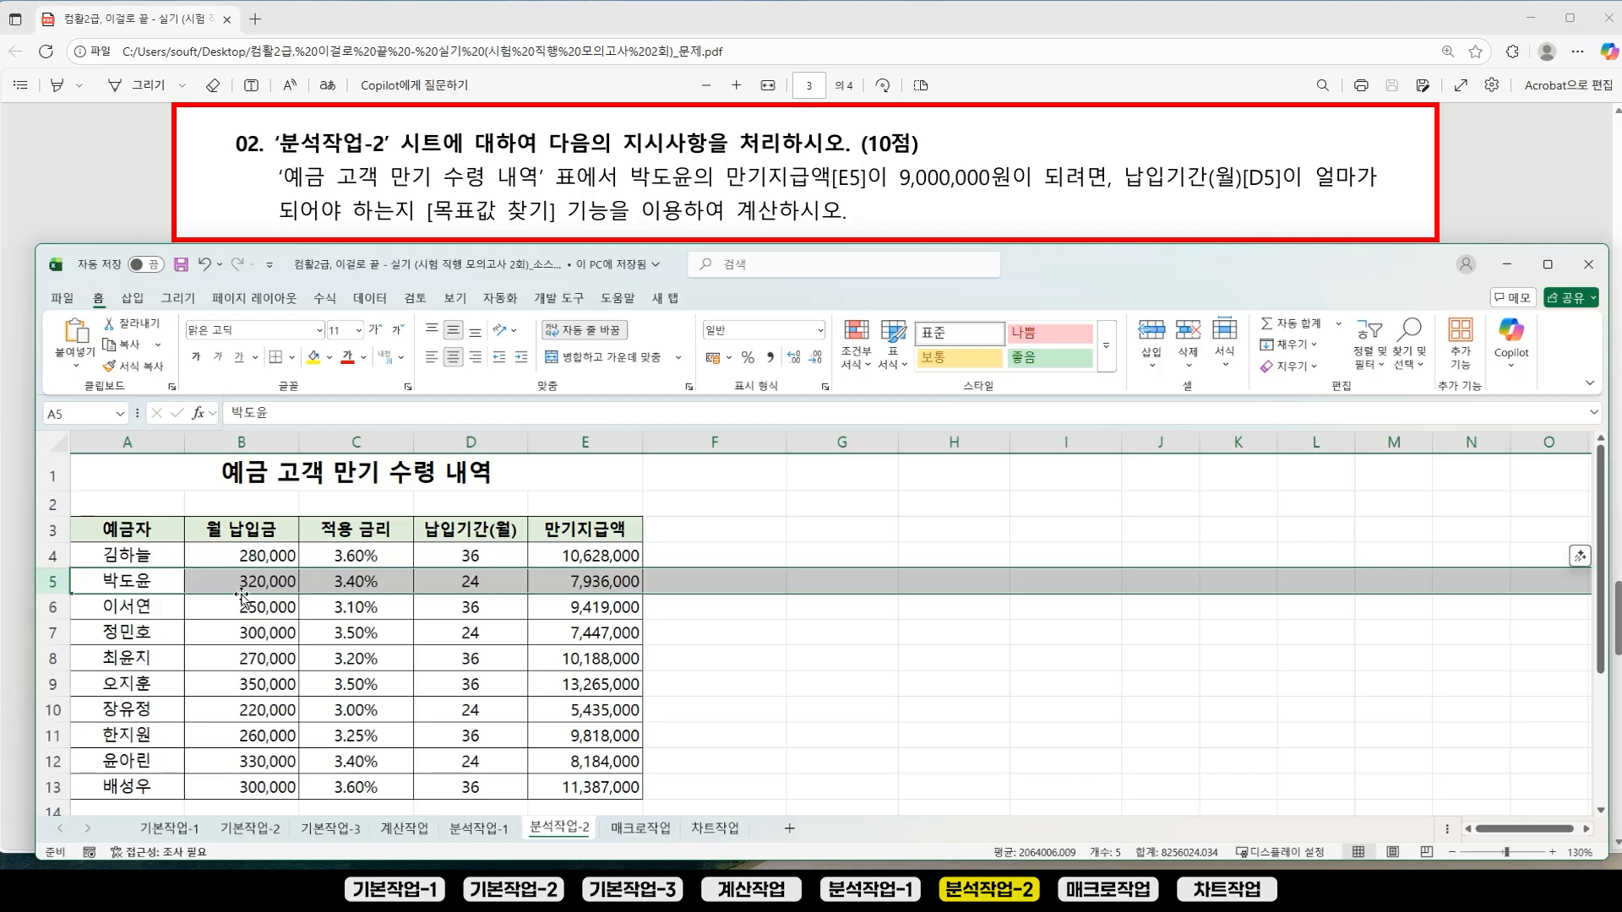
{"action": "left_click", "coordinate": [615, 583]}
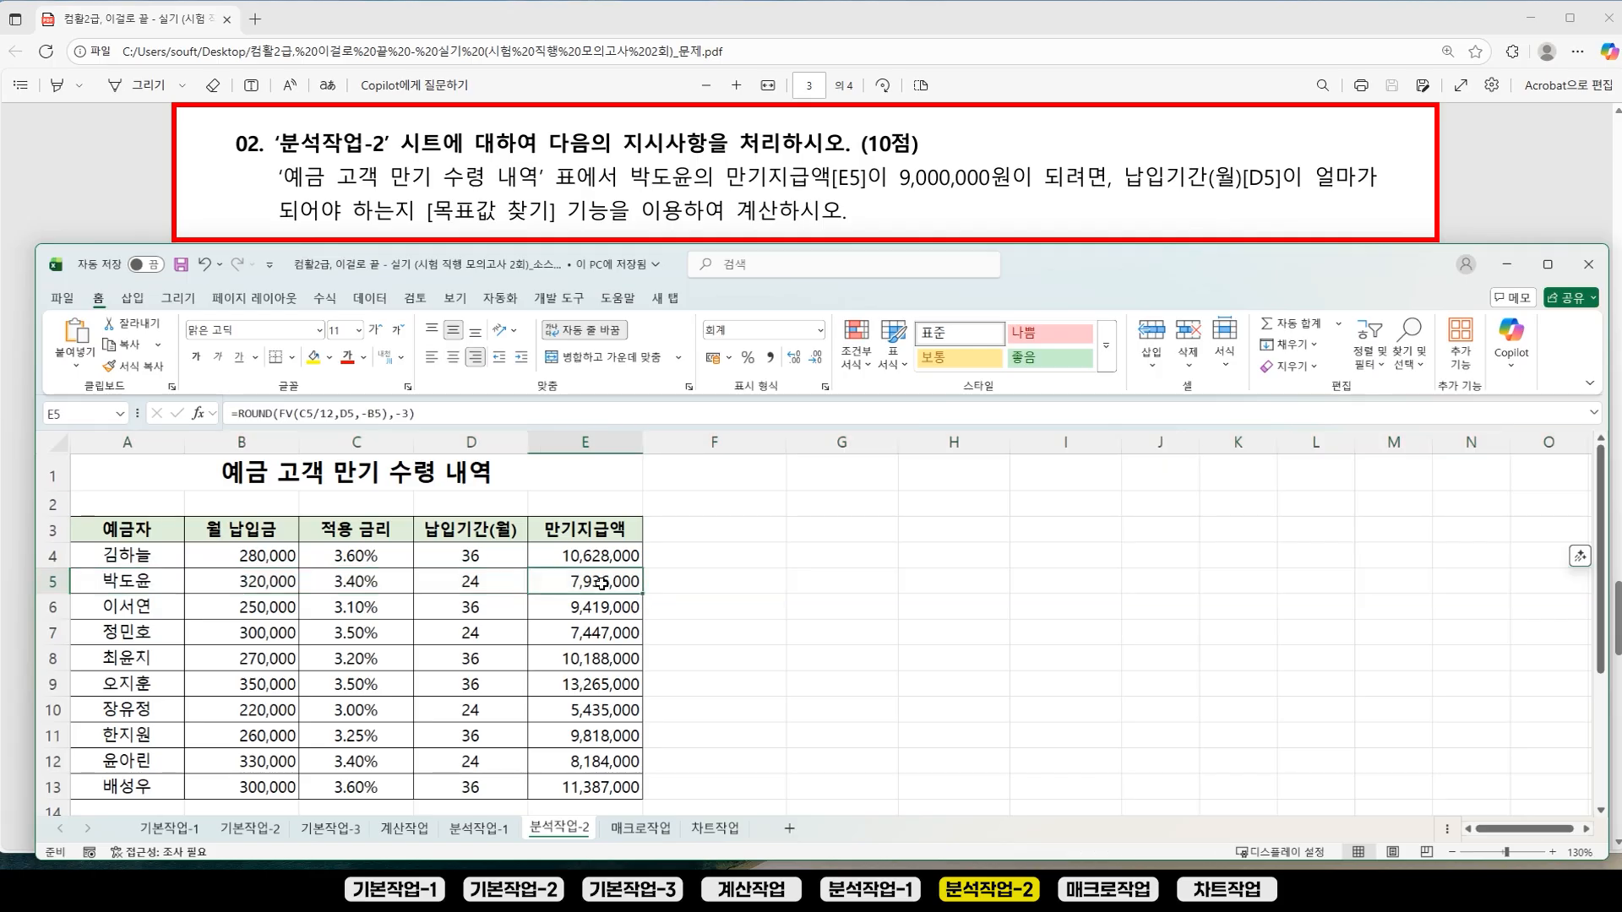
{"action": "left_click", "coordinate": [313, 356]}
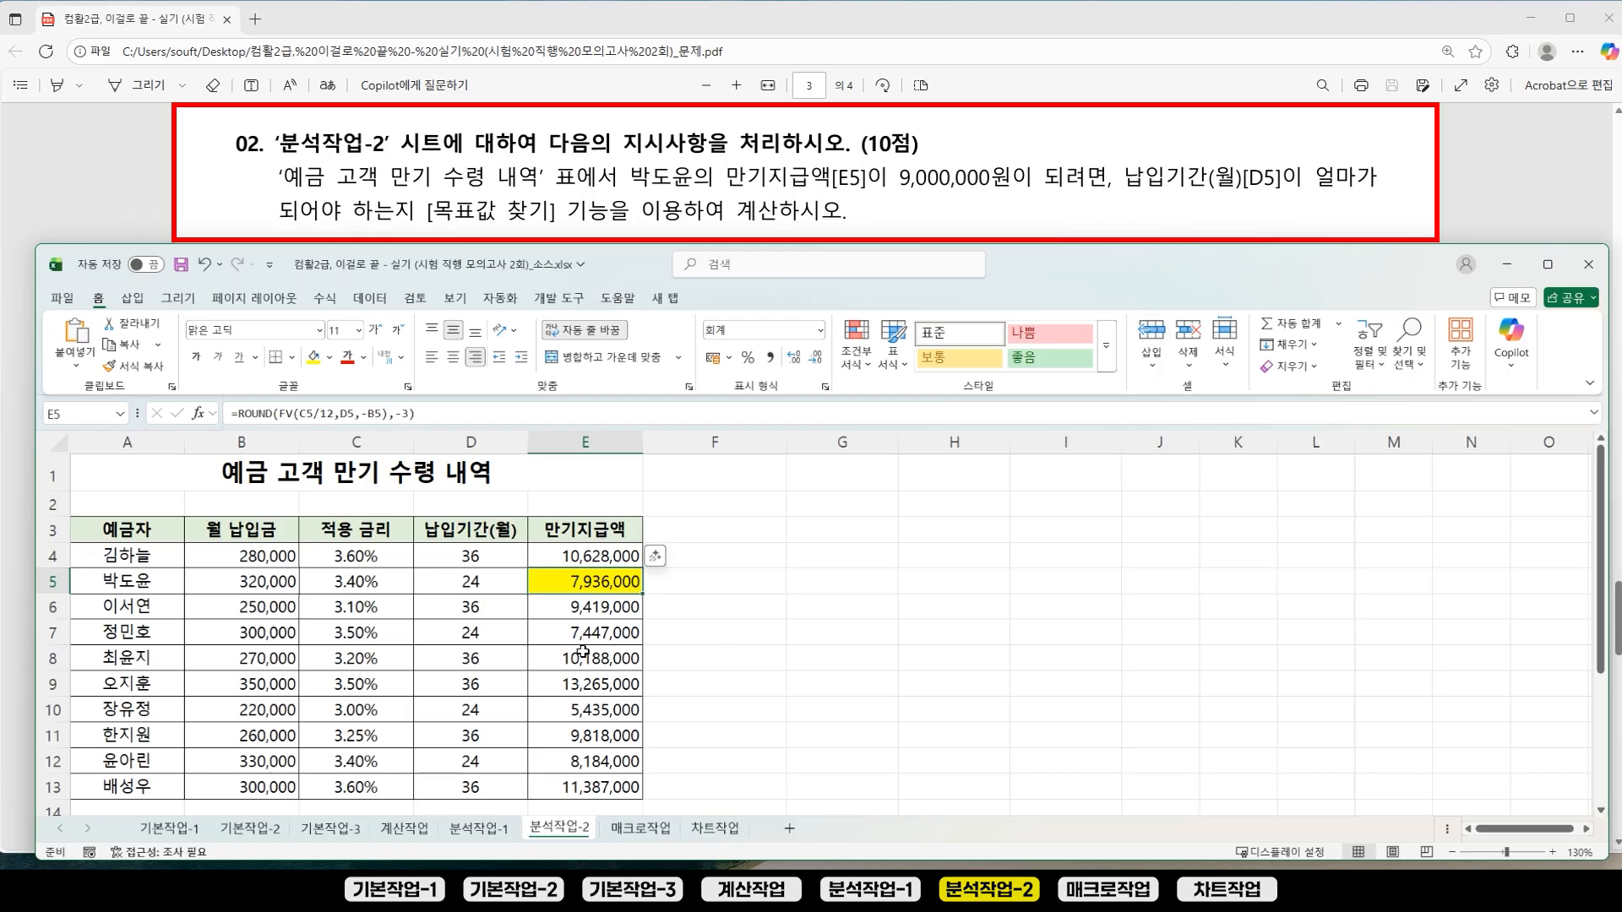
{"action": "left_click", "coordinate": [473, 582]}
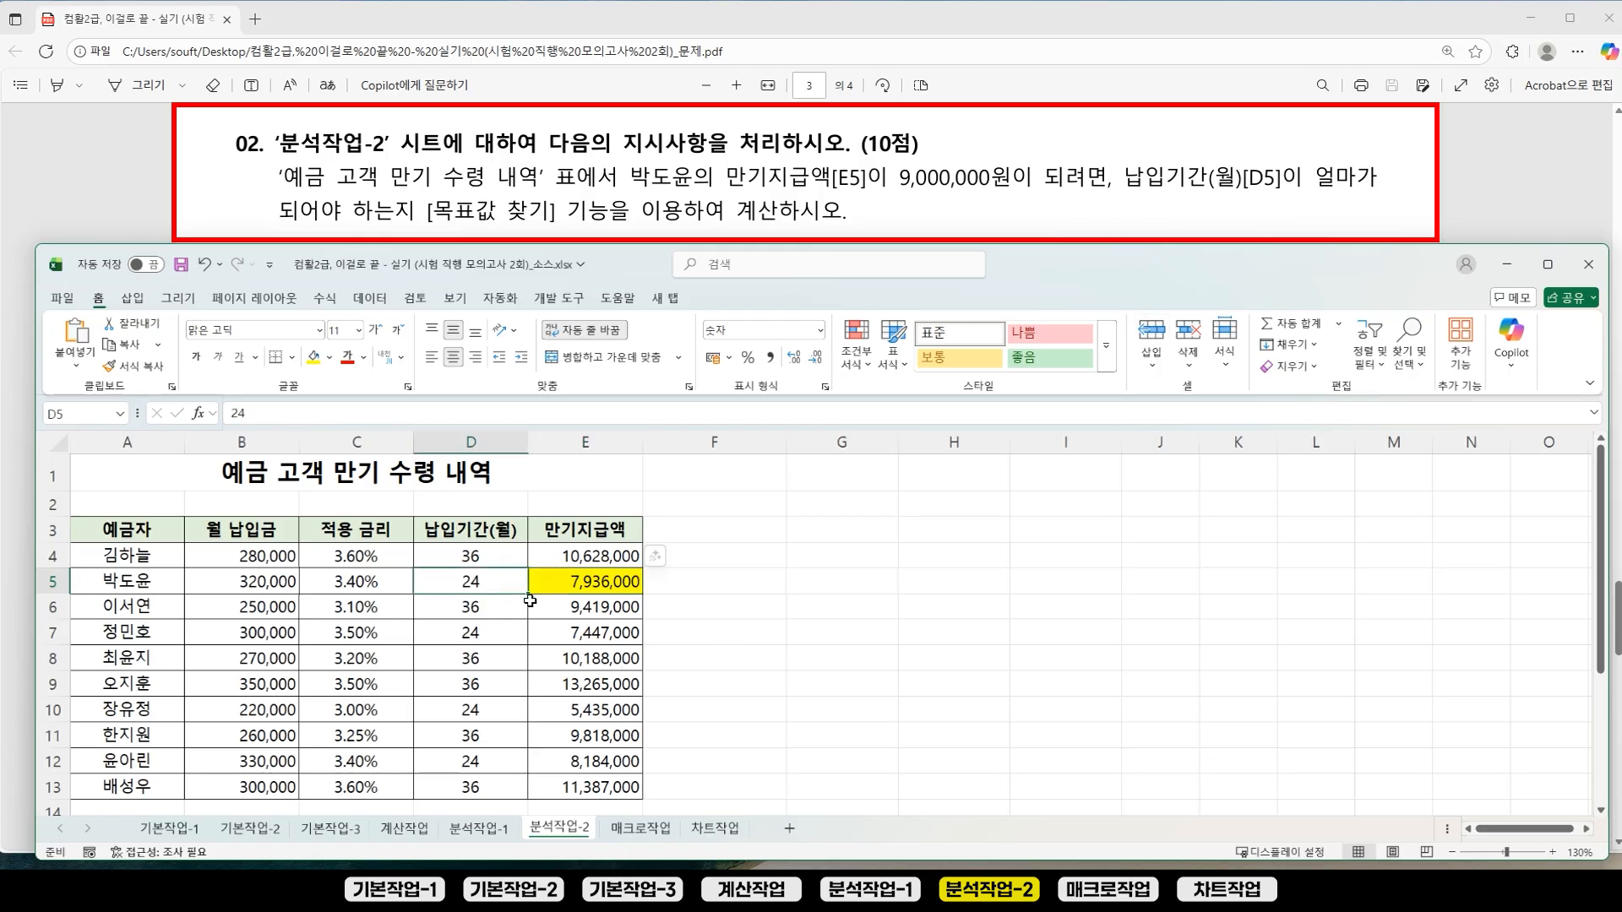
Step: Highlight the 납입기간(월) cell D5 with the same yellow fill as E5
{"action": "left_click", "coordinate": [313, 357]}
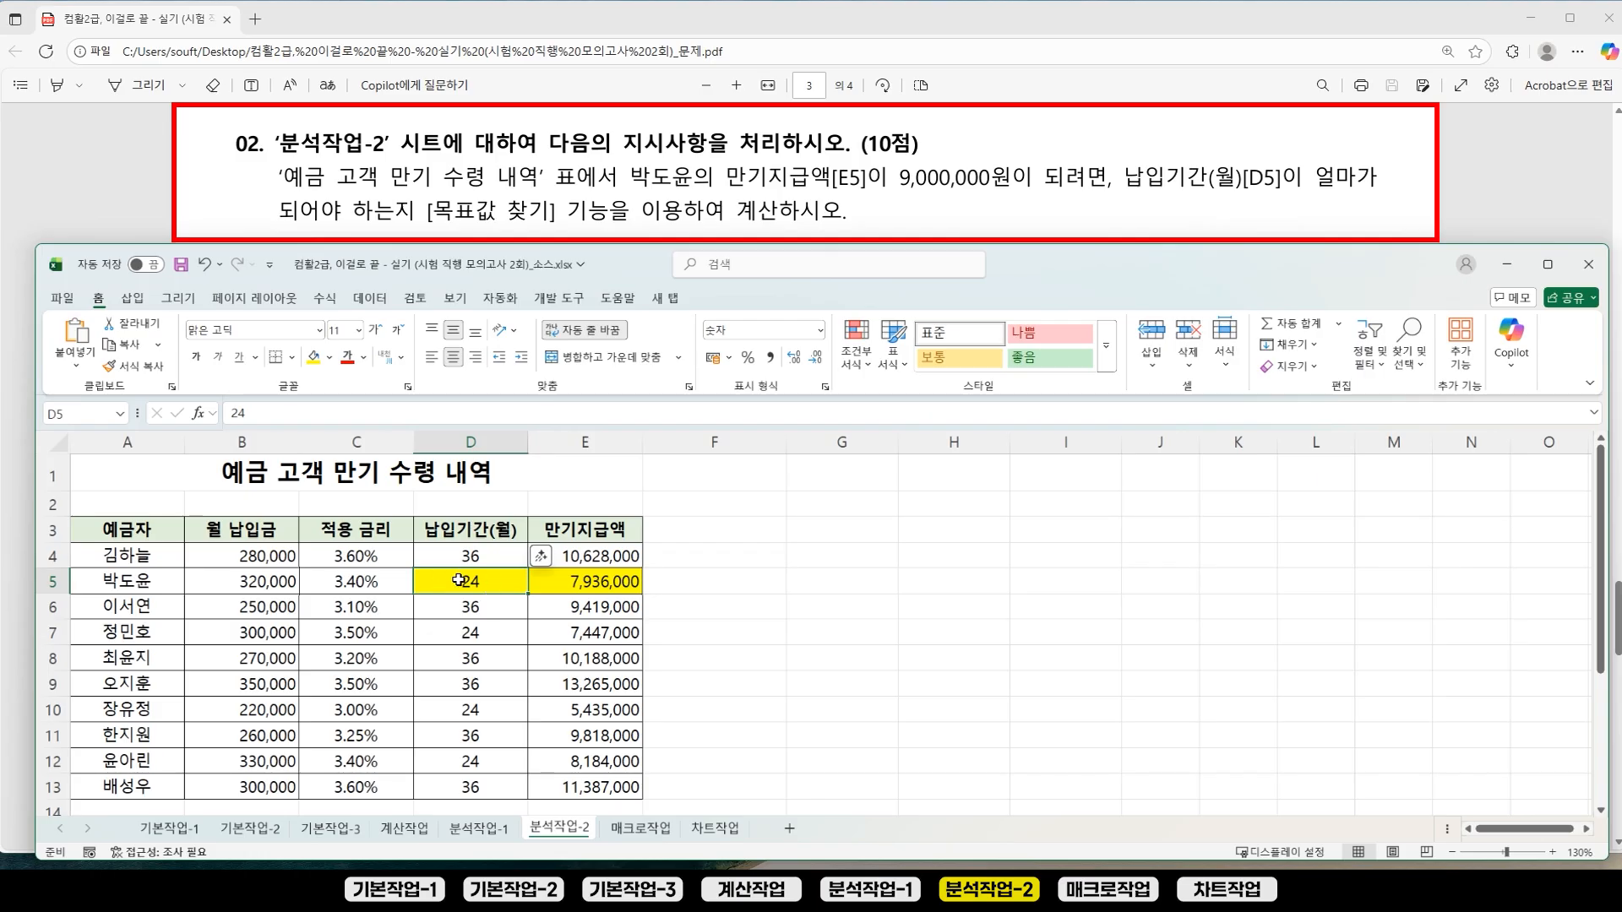
{"action": "left_click", "coordinate": [969, 566]}
{"action": "left_click_drag", "start_coordinate": [463, 585], "coordinate": [575, 584]}
{"action": "left_click", "coordinate": [597, 586]}
{"action": "left_click", "coordinate": [1050, 626]}
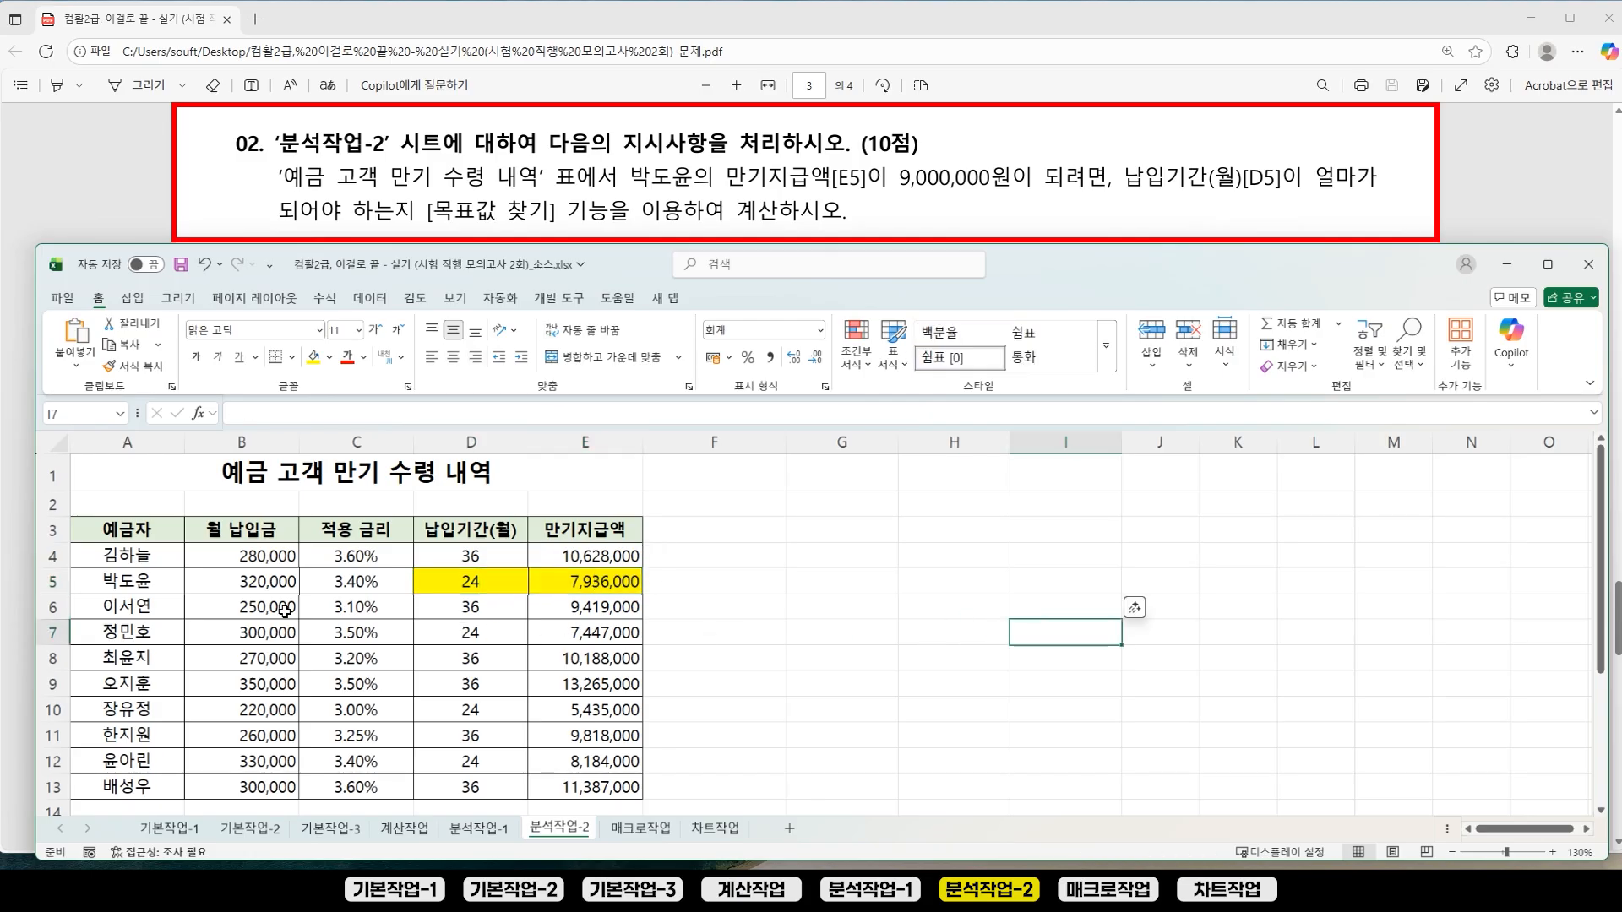
Step: Examine row 5 of the deposit table, including the 납입기간(월) value in D5 and the 만기지급액 formula in E5
{"action": "left_click", "coordinate": [139, 588]}
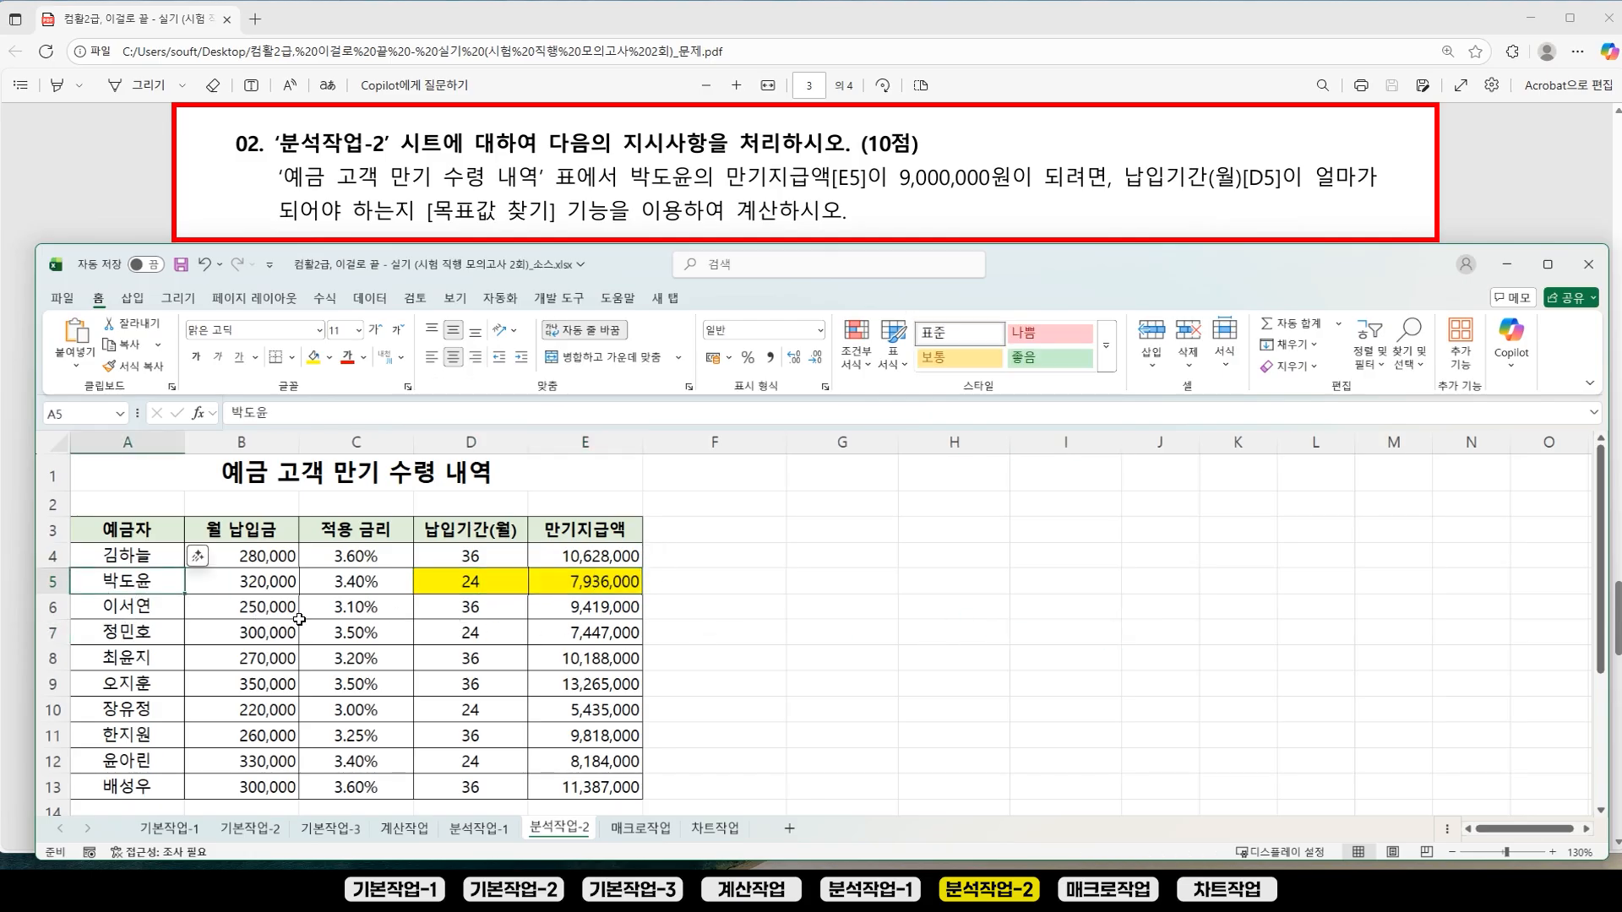
{"action": "left_click", "coordinate": [469, 581]}
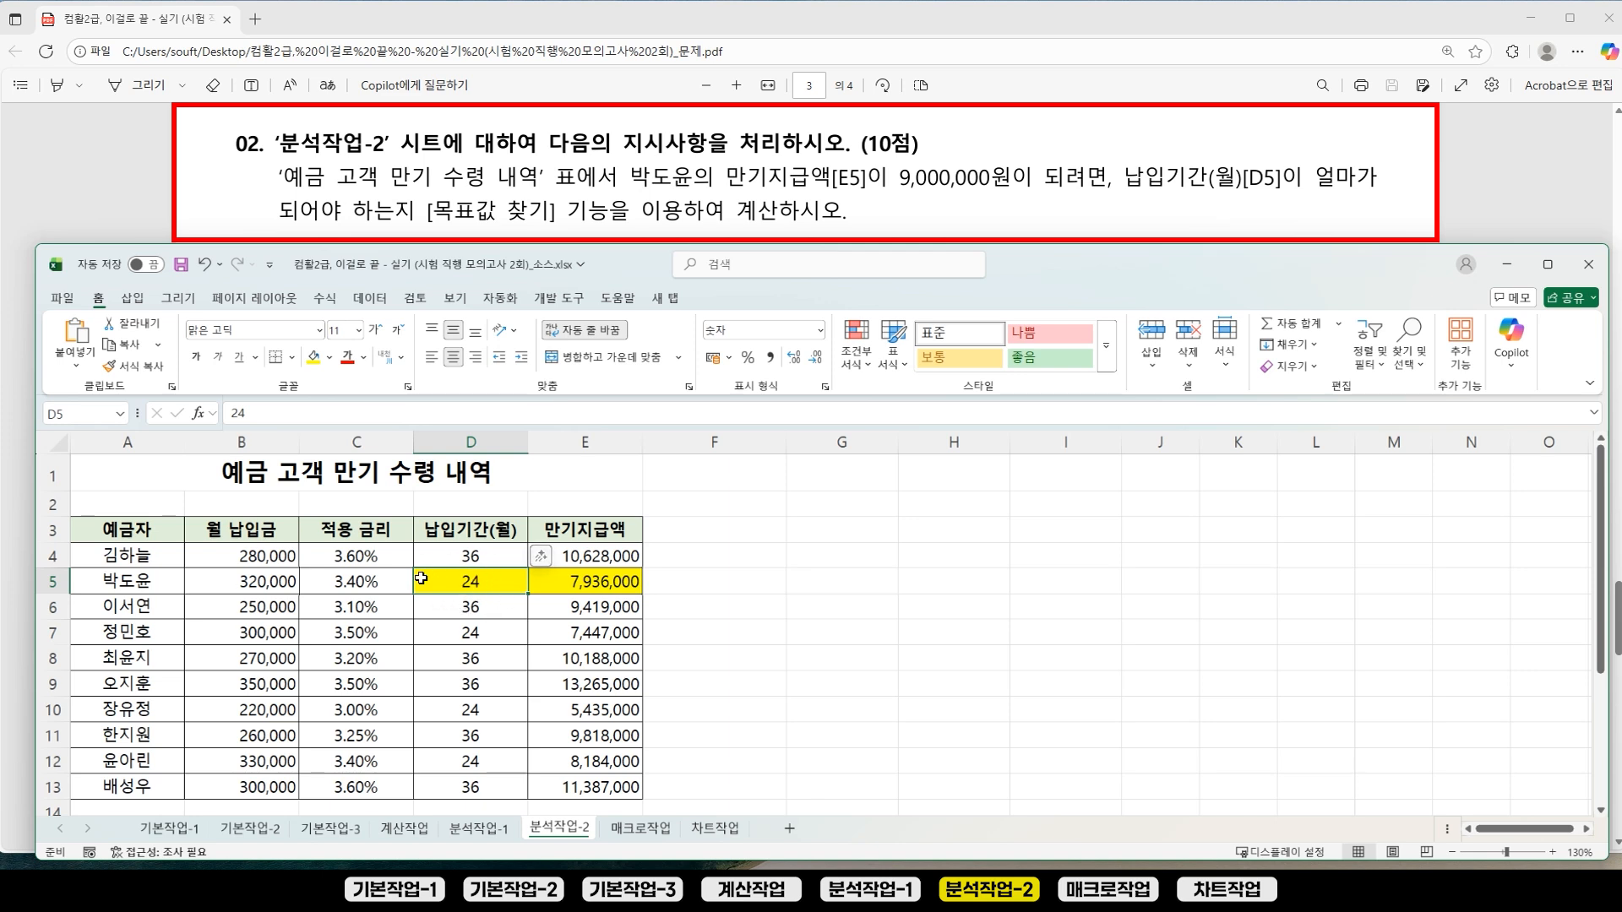
{"action": "left_click", "coordinate": [567, 591]}
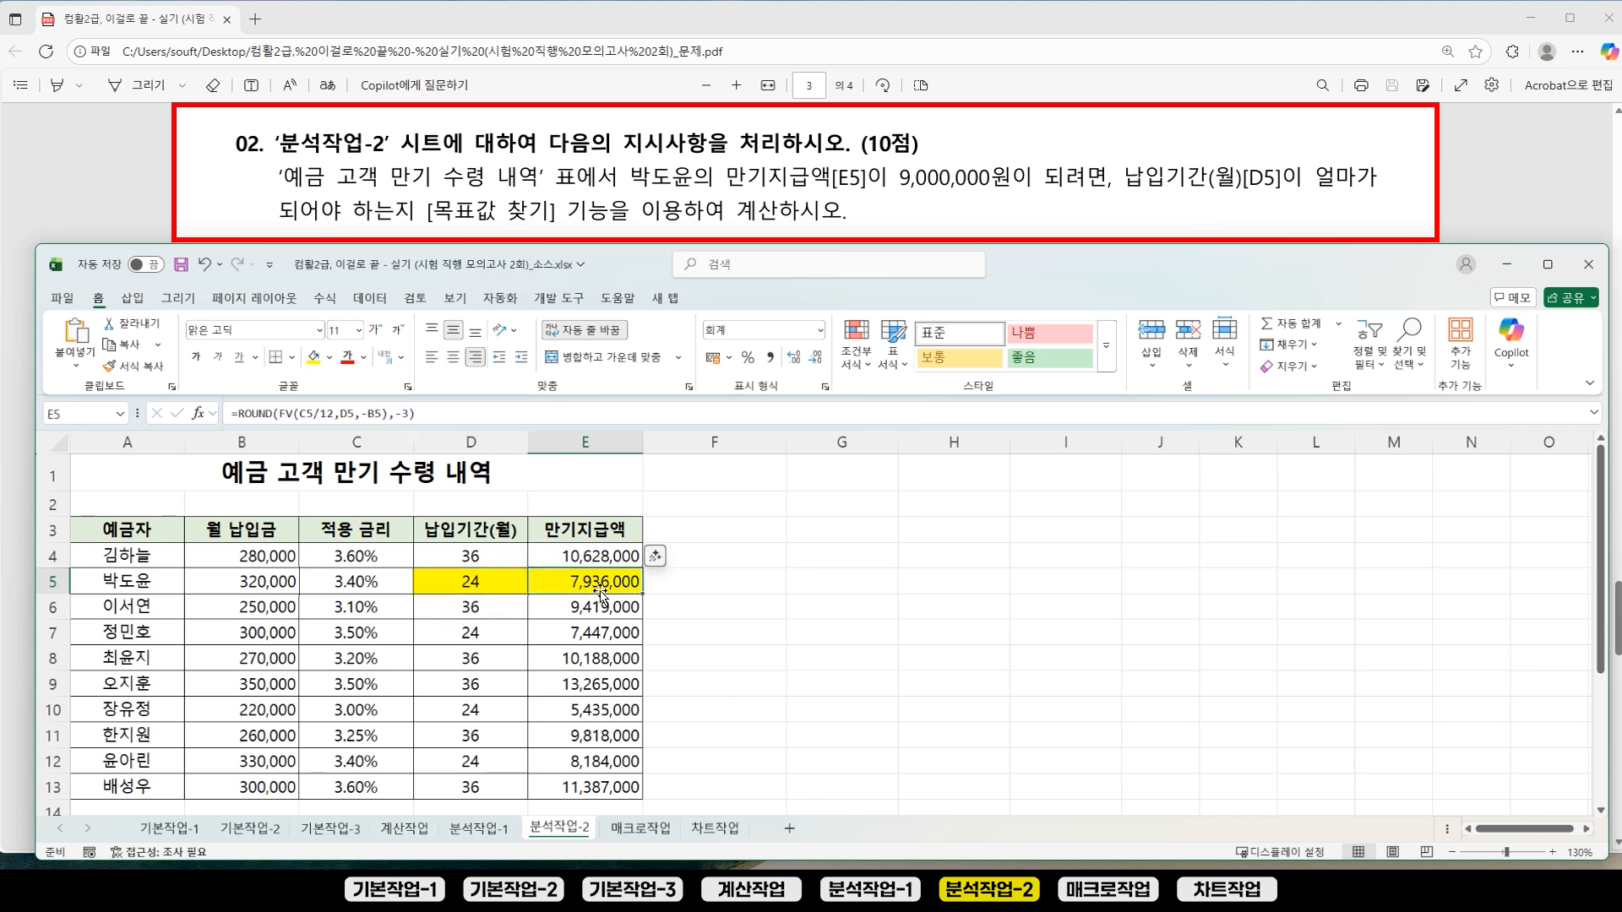
{"action": "left_click", "coordinate": [880, 585]}
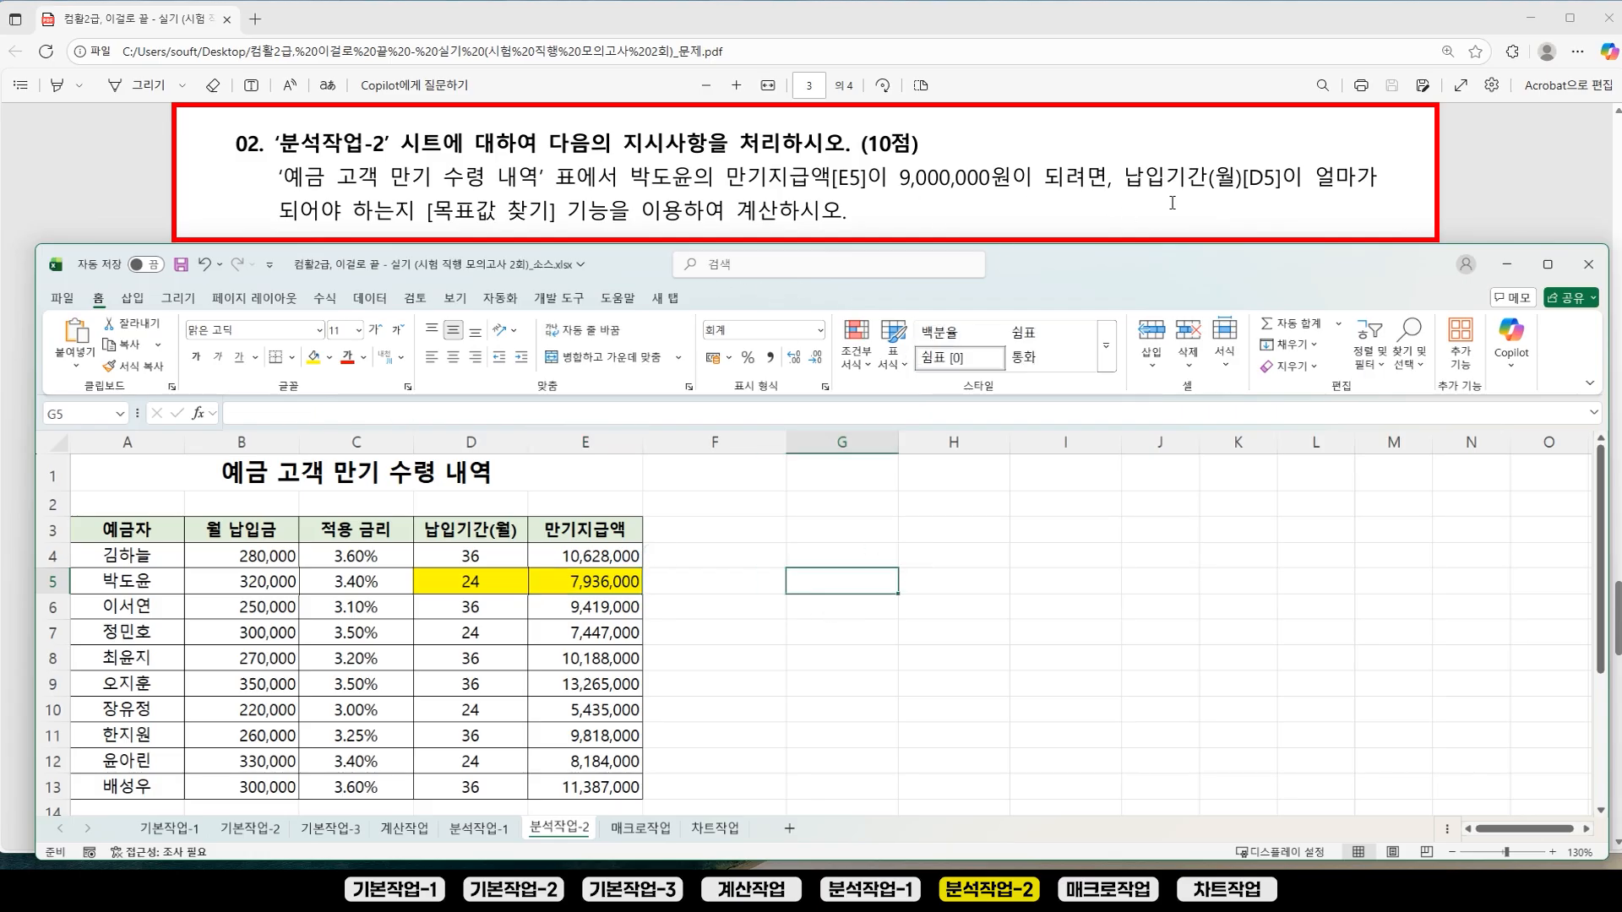
{"action": "left_click", "coordinate": [893, 510]}
{"action": "left_click", "coordinate": [926, 677]}
{"action": "left_click", "coordinate": [851, 705]}
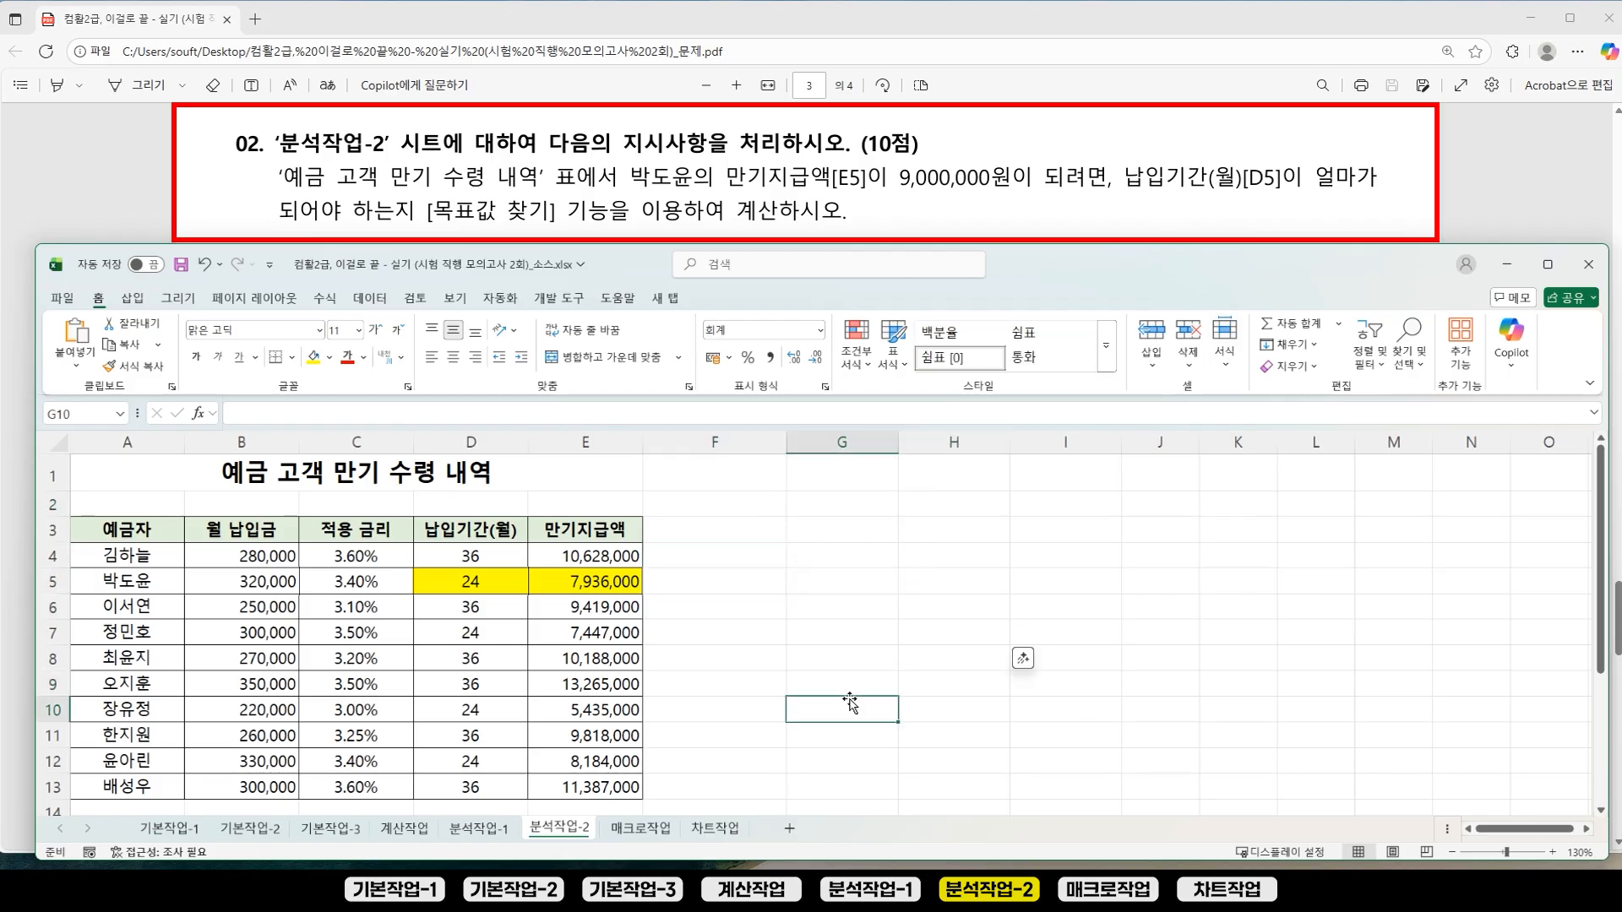
Step: Set up a 목표값 찾기 what-if analysis with E5 as the formula cell, 9000000 as the target value and D5 as the changing cell
{"action": "left_click", "coordinate": [369, 298]}
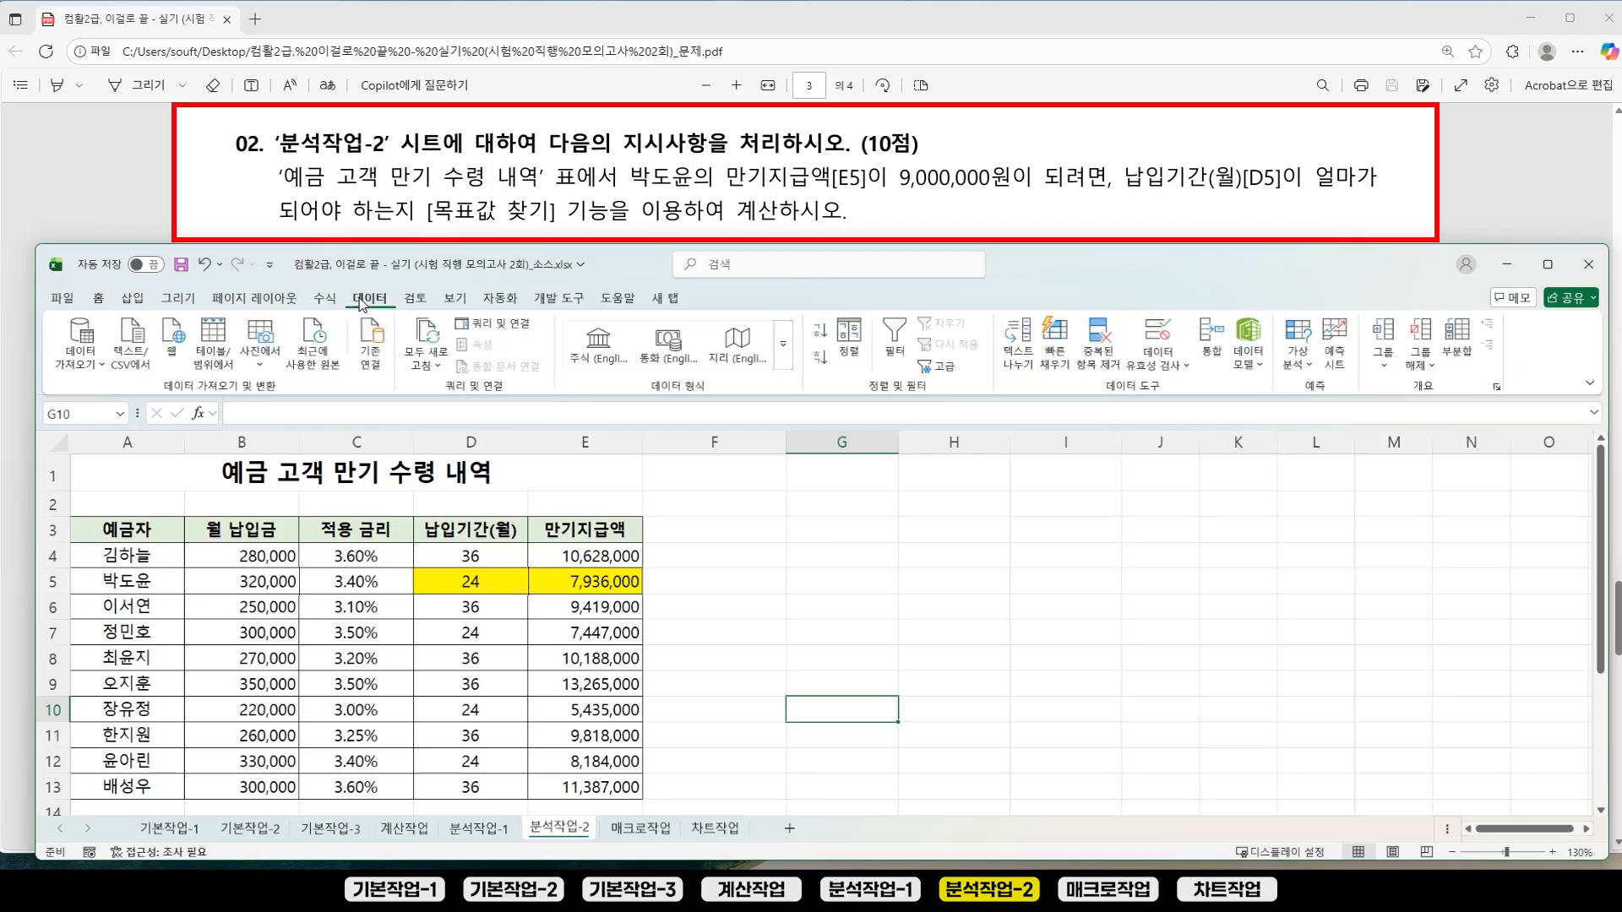
{"action": "left_click", "coordinate": [1307, 375]}
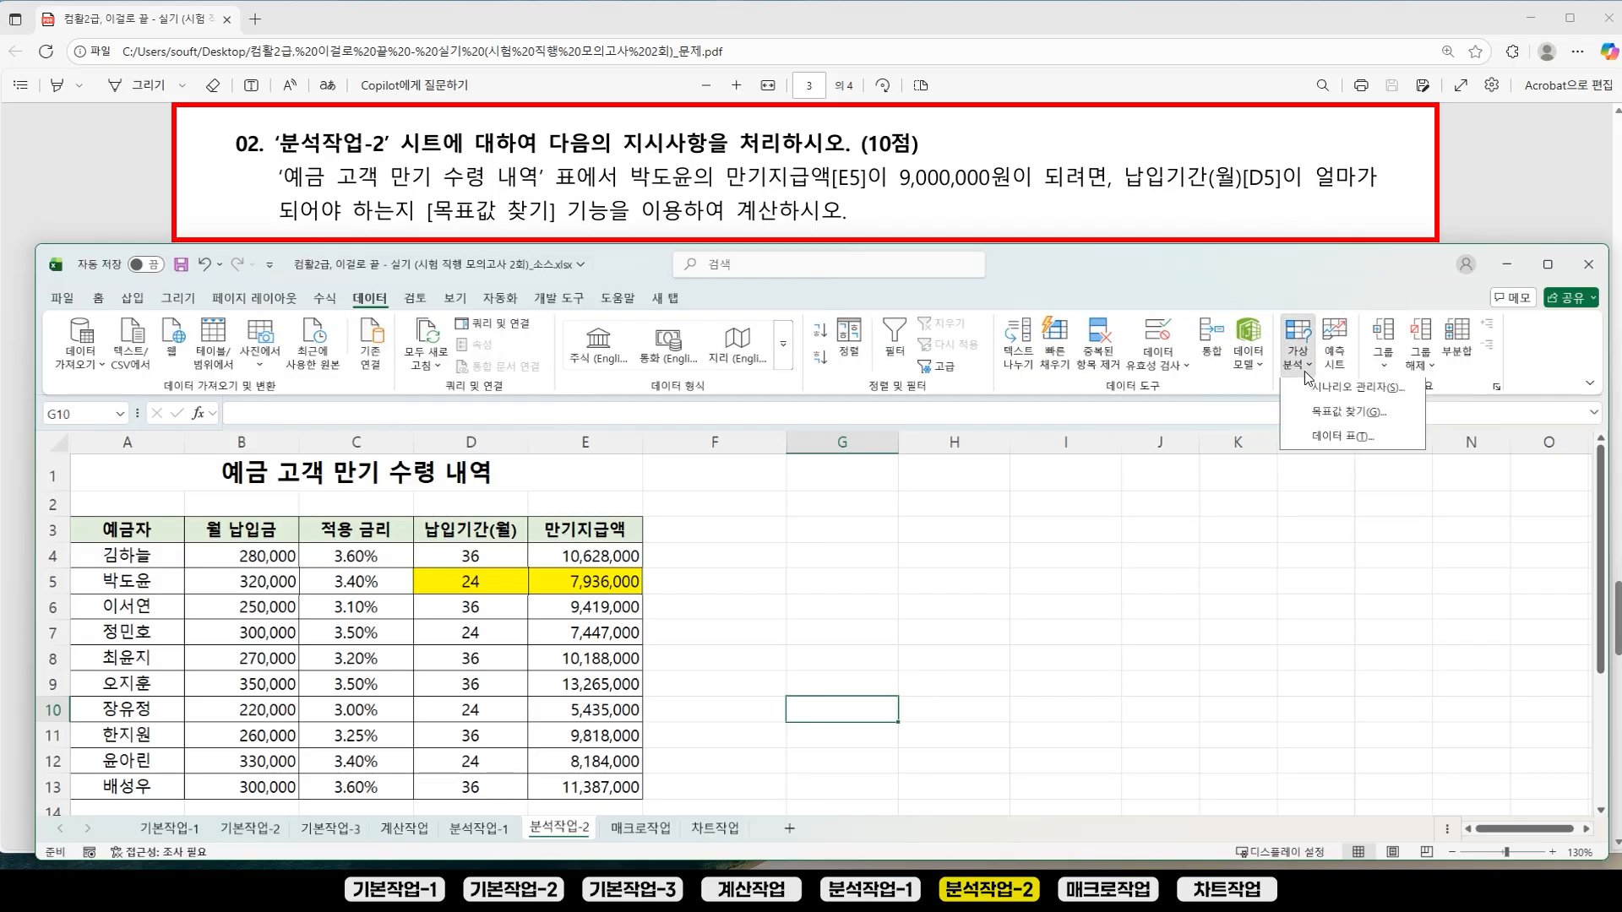
{"action": "left_click", "coordinate": [1352, 418]}
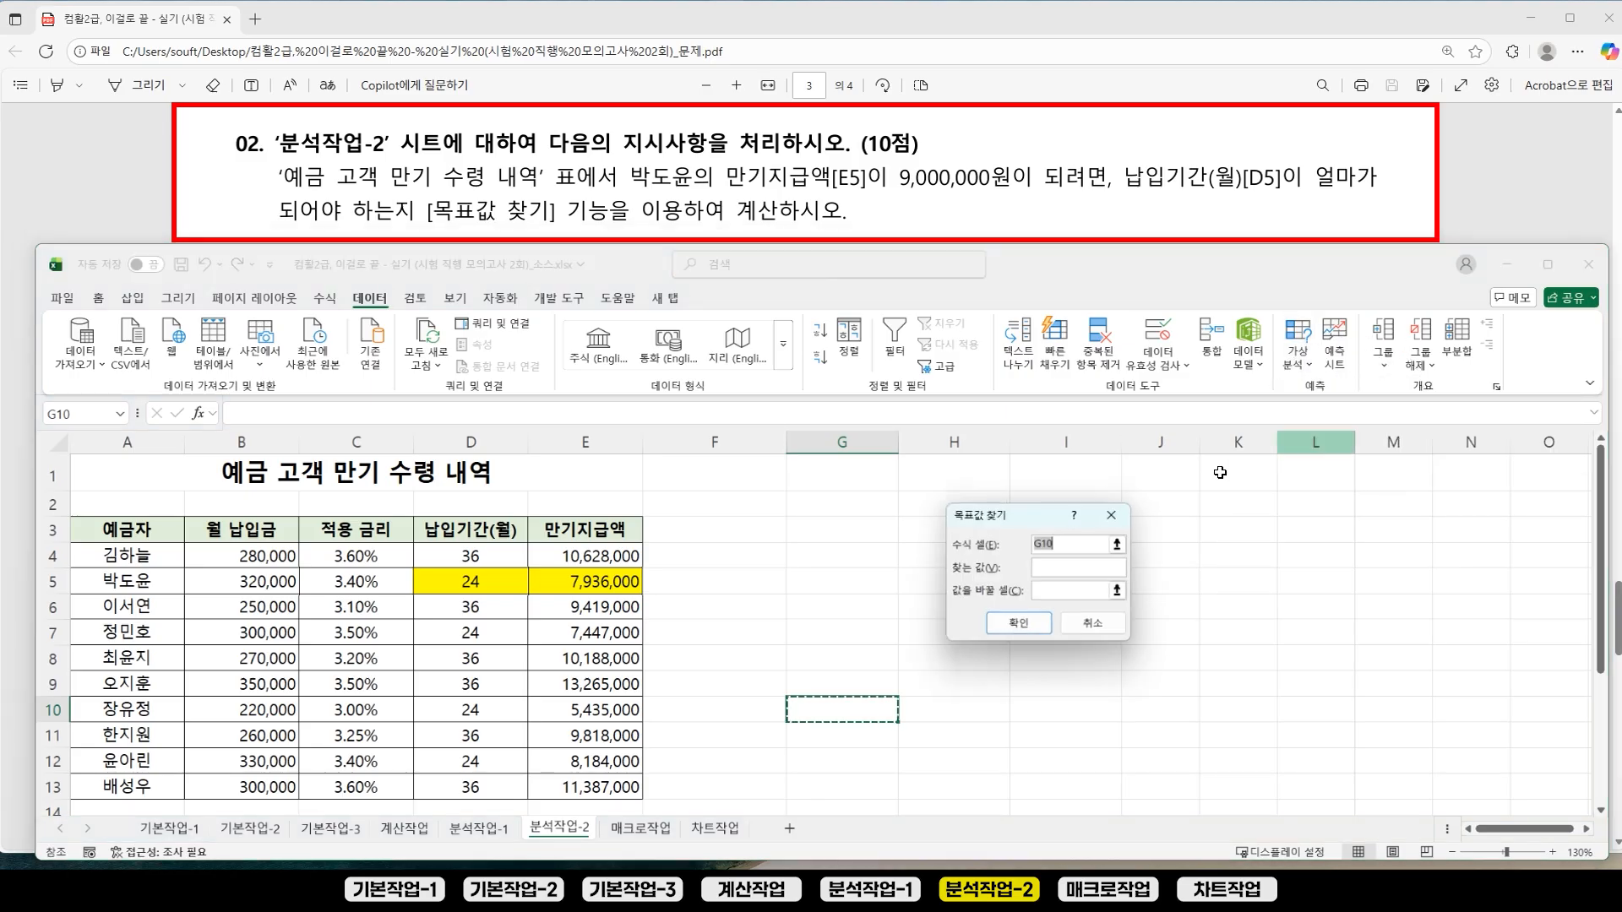
{"action": "left_click_drag", "start_coordinate": [1016, 516], "coordinate": [862, 514]}
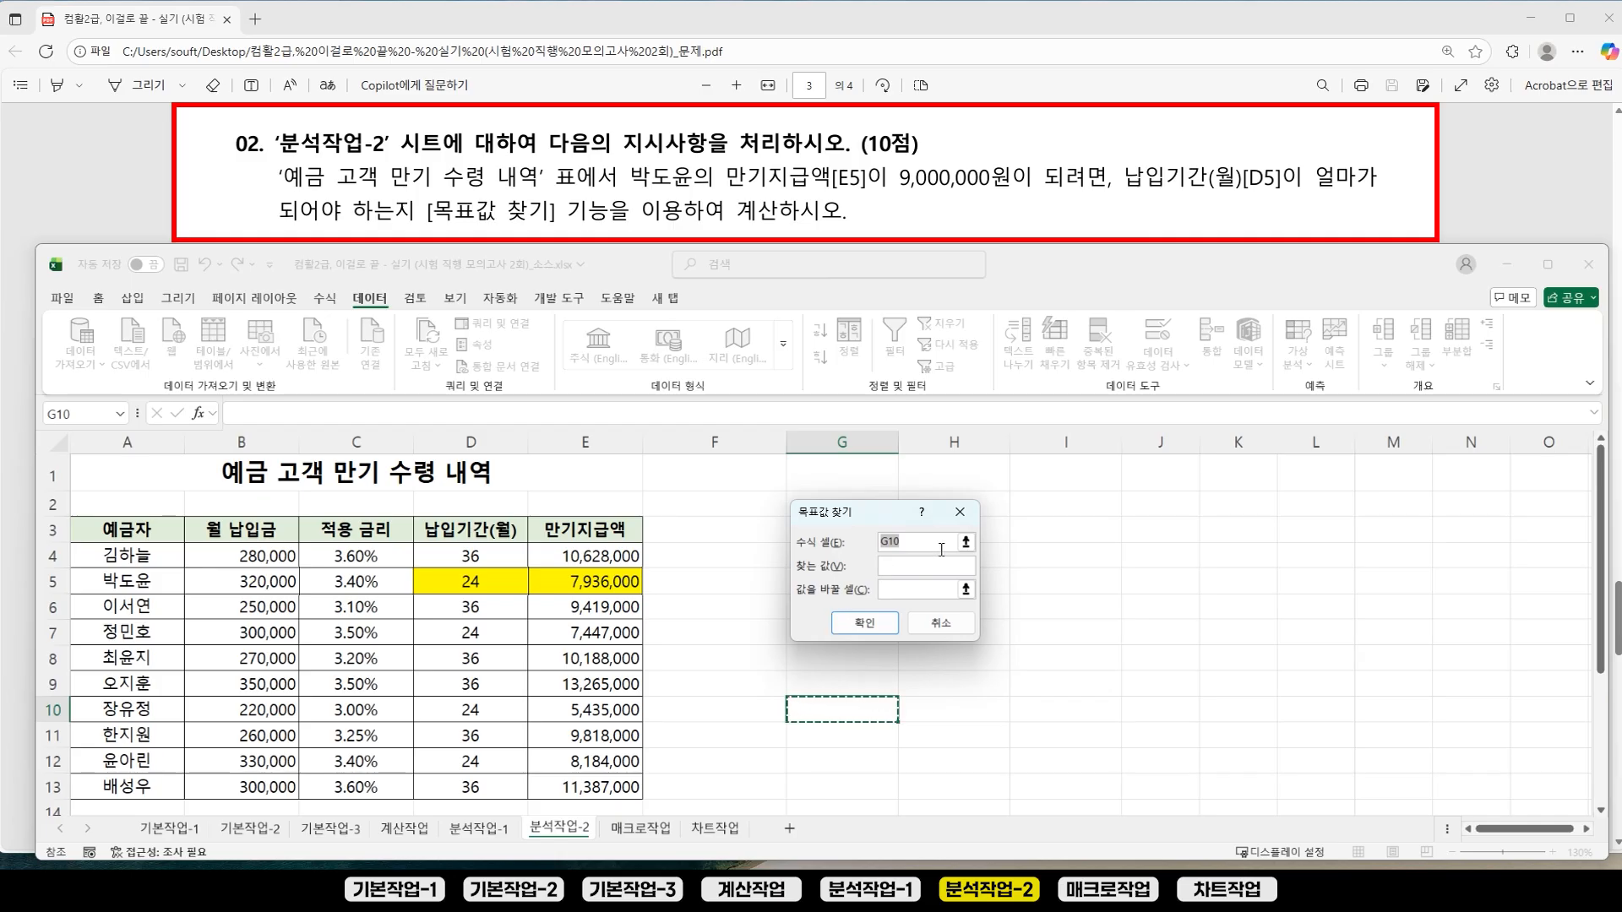
{"action": "key", "text": "BackSpace"}
{"action": "left_click_drag", "start_coordinate": [868, 521], "coordinate": [834, 518]}
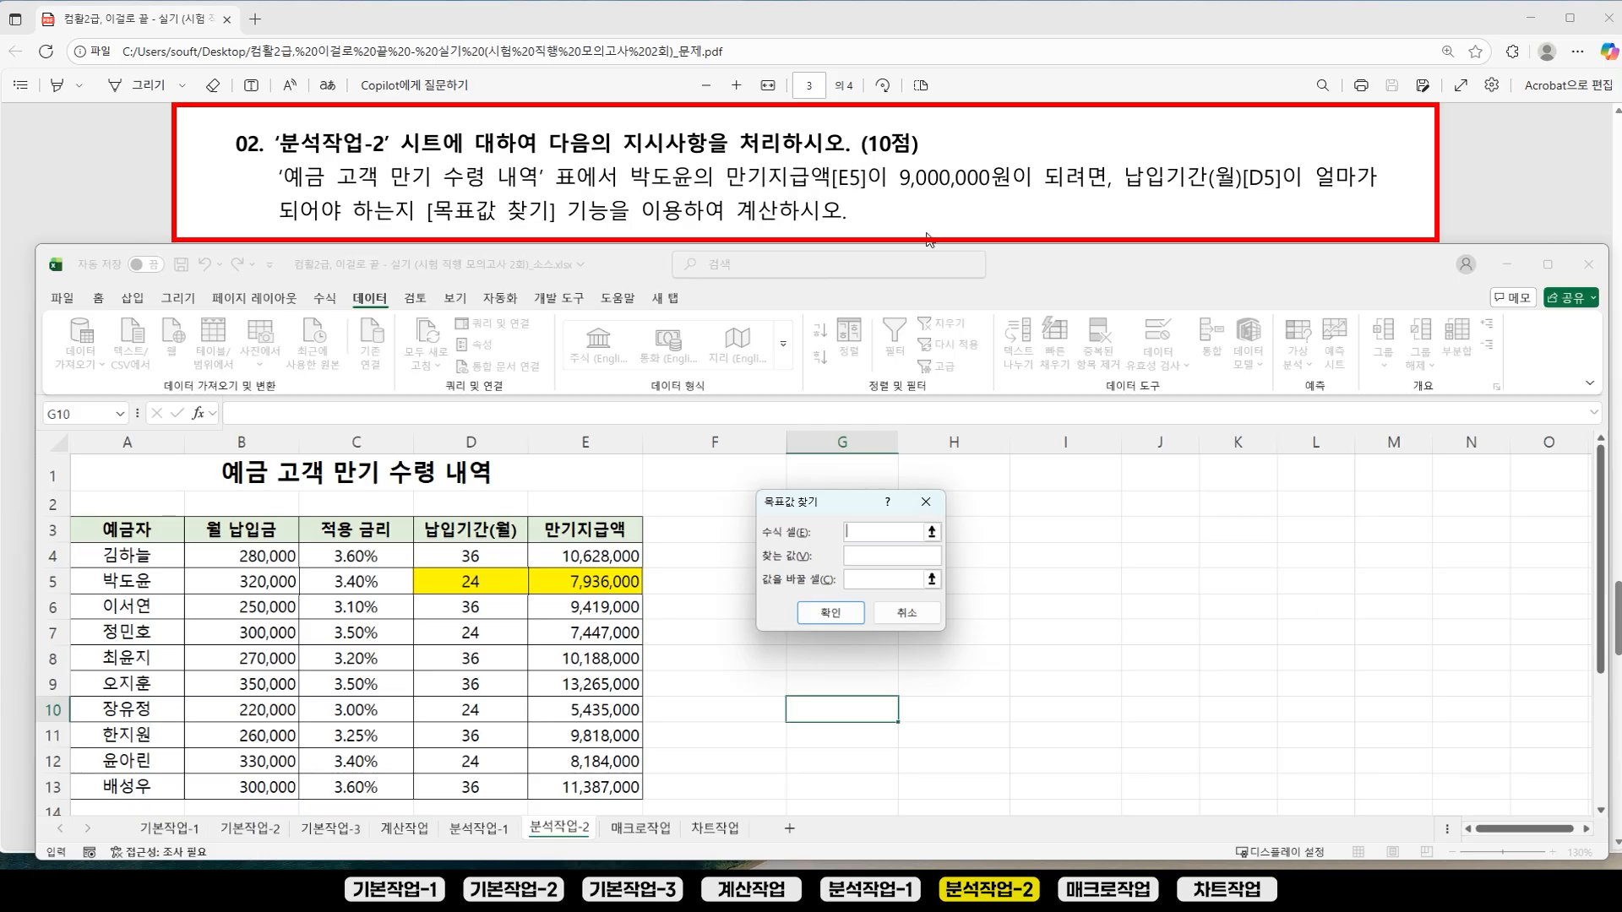
{"action": "left_click", "coordinate": [599, 584]}
{"action": "left_click", "coordinate": [883, 557]}
{"action": "left_click", "coordinate": [473, 588]}
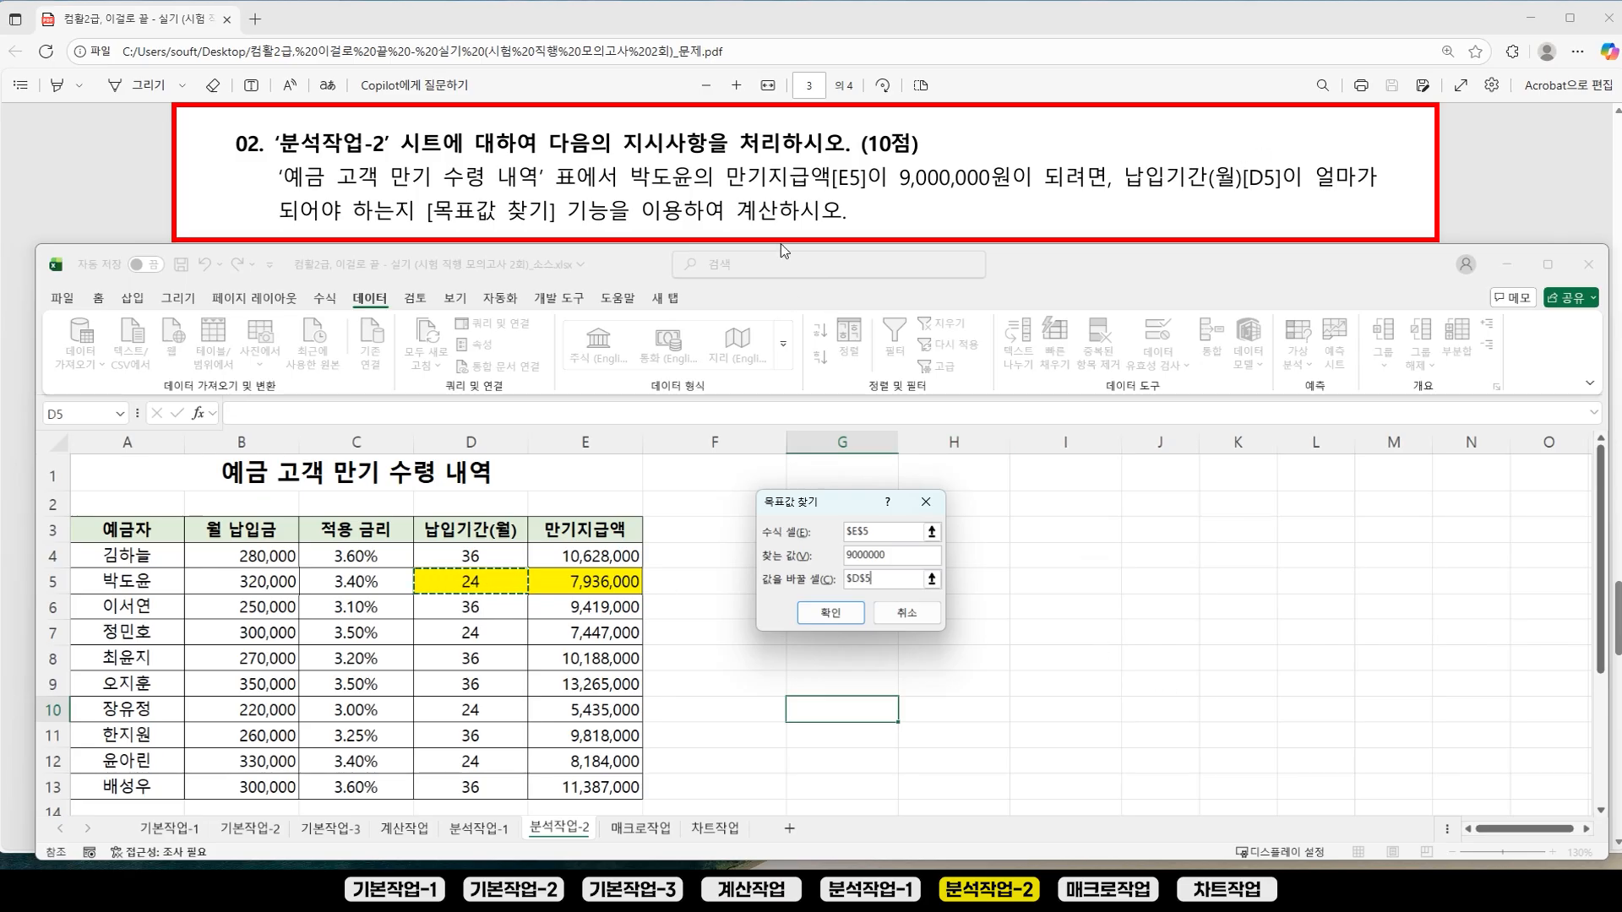
Step: Check the three 목표값 찾기 entries, run the goal seek and accept its solution
{"action": "left_click_drag", "start_coordinate": [890, 535], "coordinate": [831, 537]}
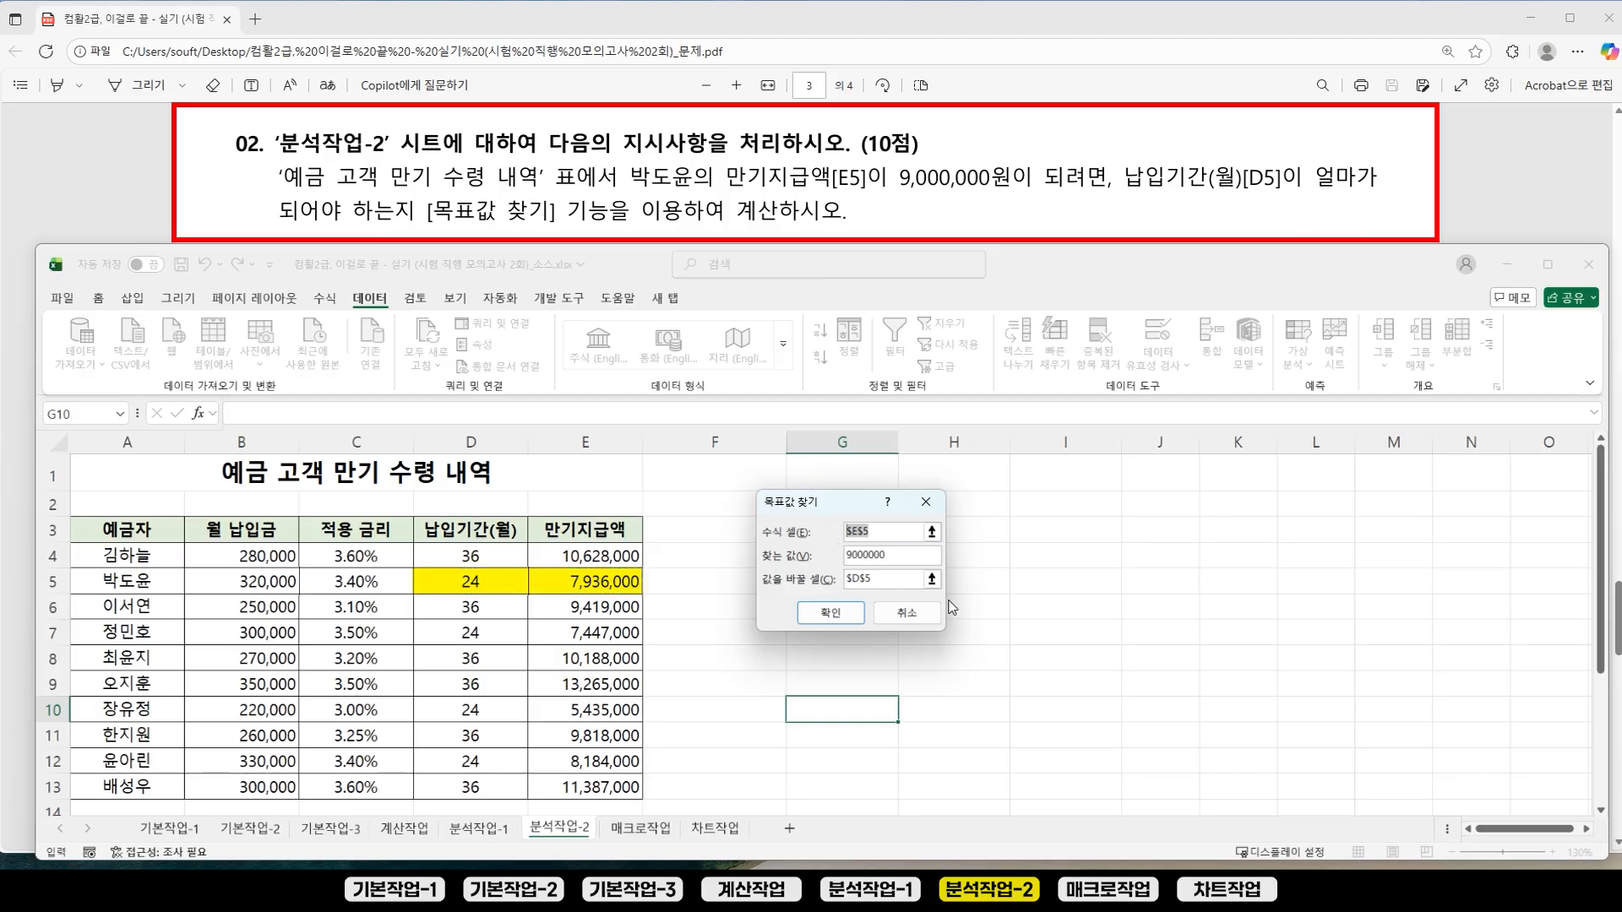
{"action": "double_click", "coordinate": [900, 558]}
{"action": "left_click_drag", "start_coordinate": [888, 580], "coordinate": [827, 577]}
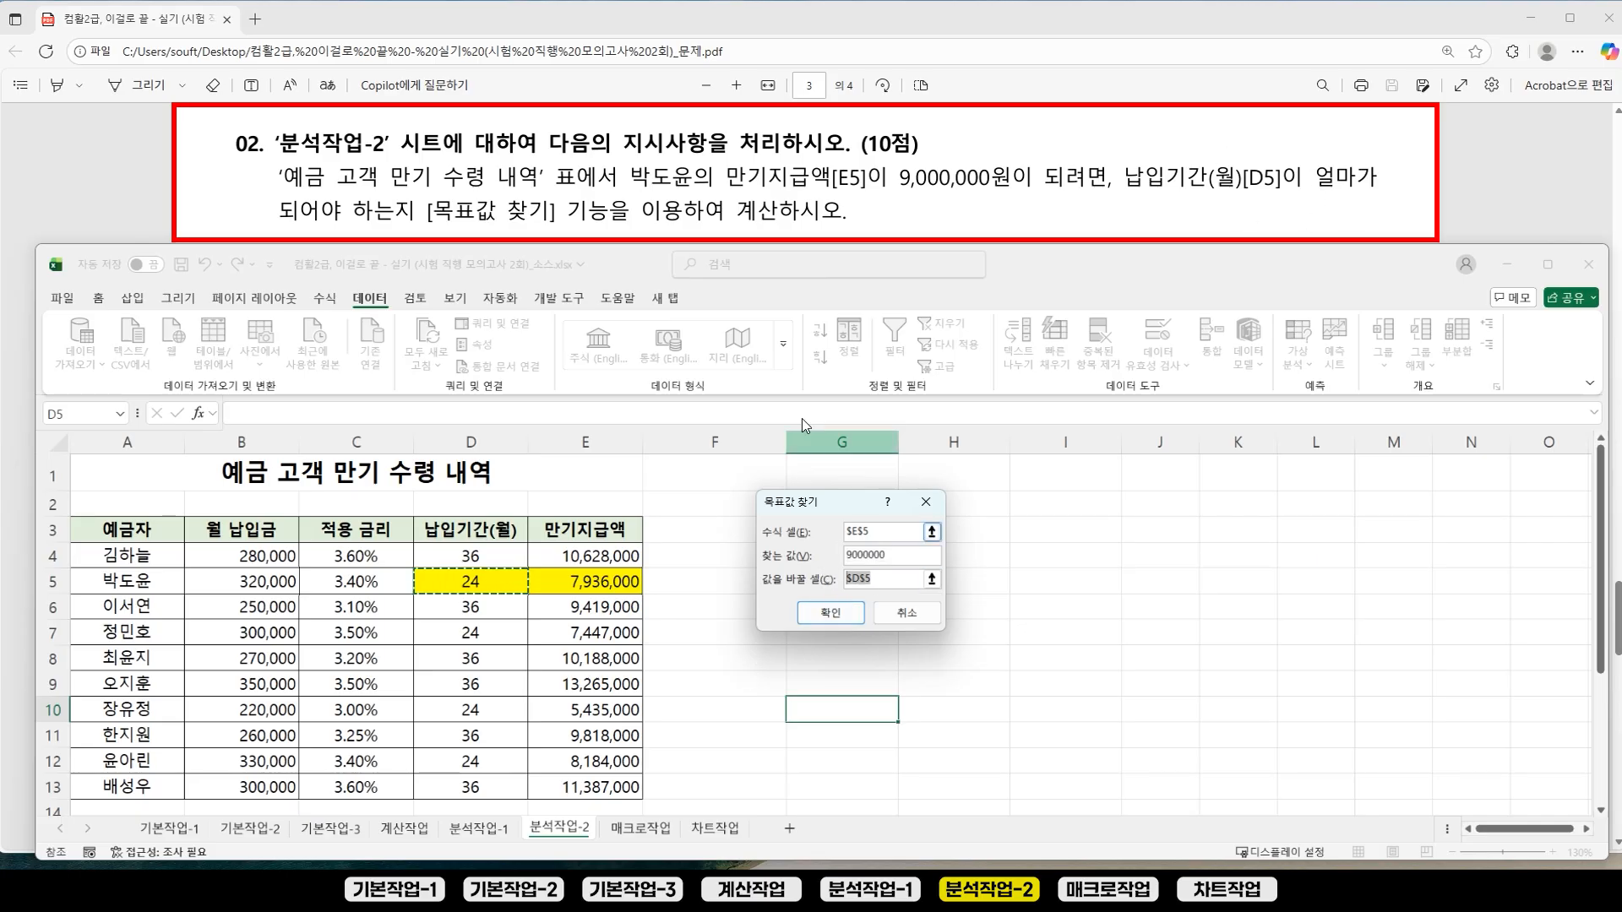
{"action": "left_click_drag", "start_coordinate": [889, 531], "coordinate": [832, 531]}
{"action": "left_click", "coordinate": [866, 559]}
{"action": "left_click_drag", "start_coordinate": [889, 583], "coordinate": [847, 579]}
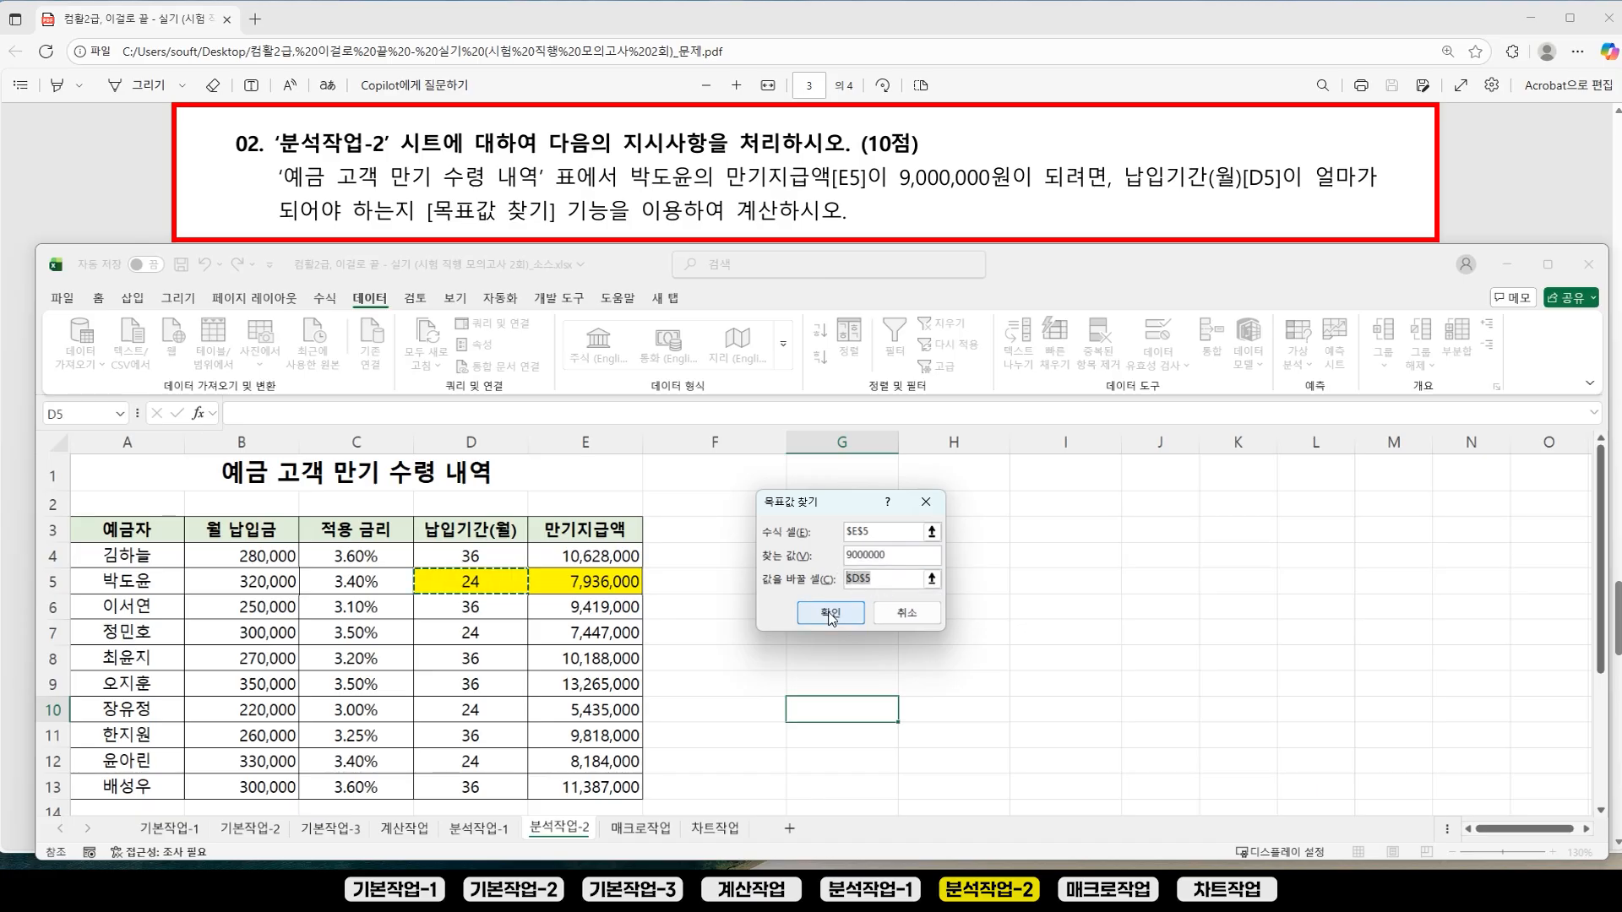
{"action": "left_click_drag", "start_coordinate": [818, 516], "coordinate": [767, 507]}
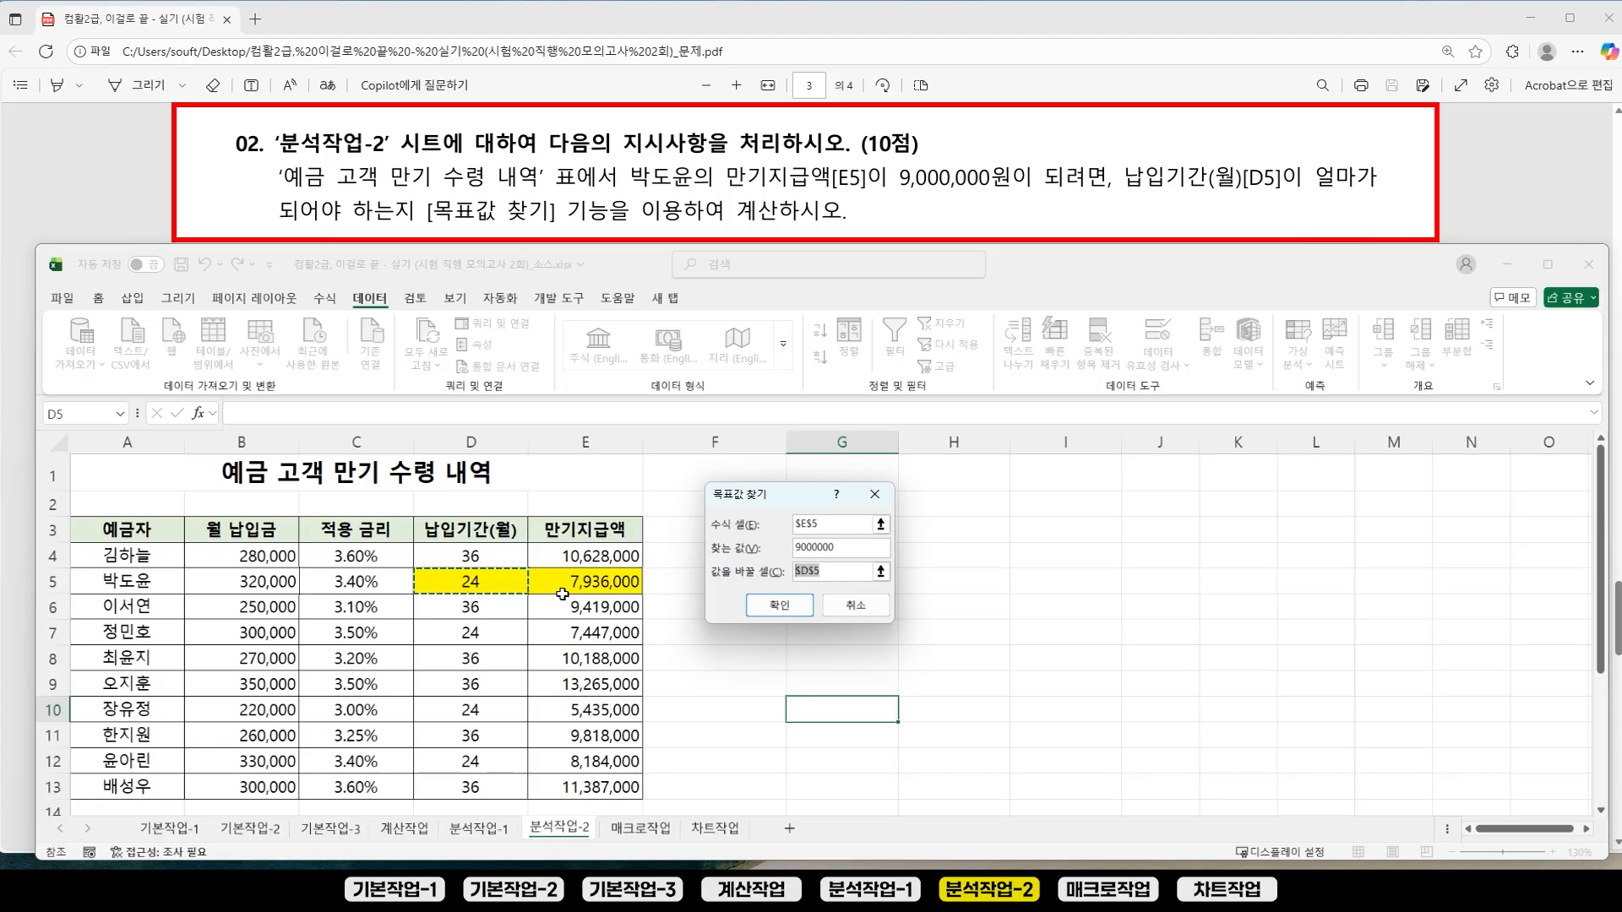
{"action": "left_click", "coordinate": [776, 605]}
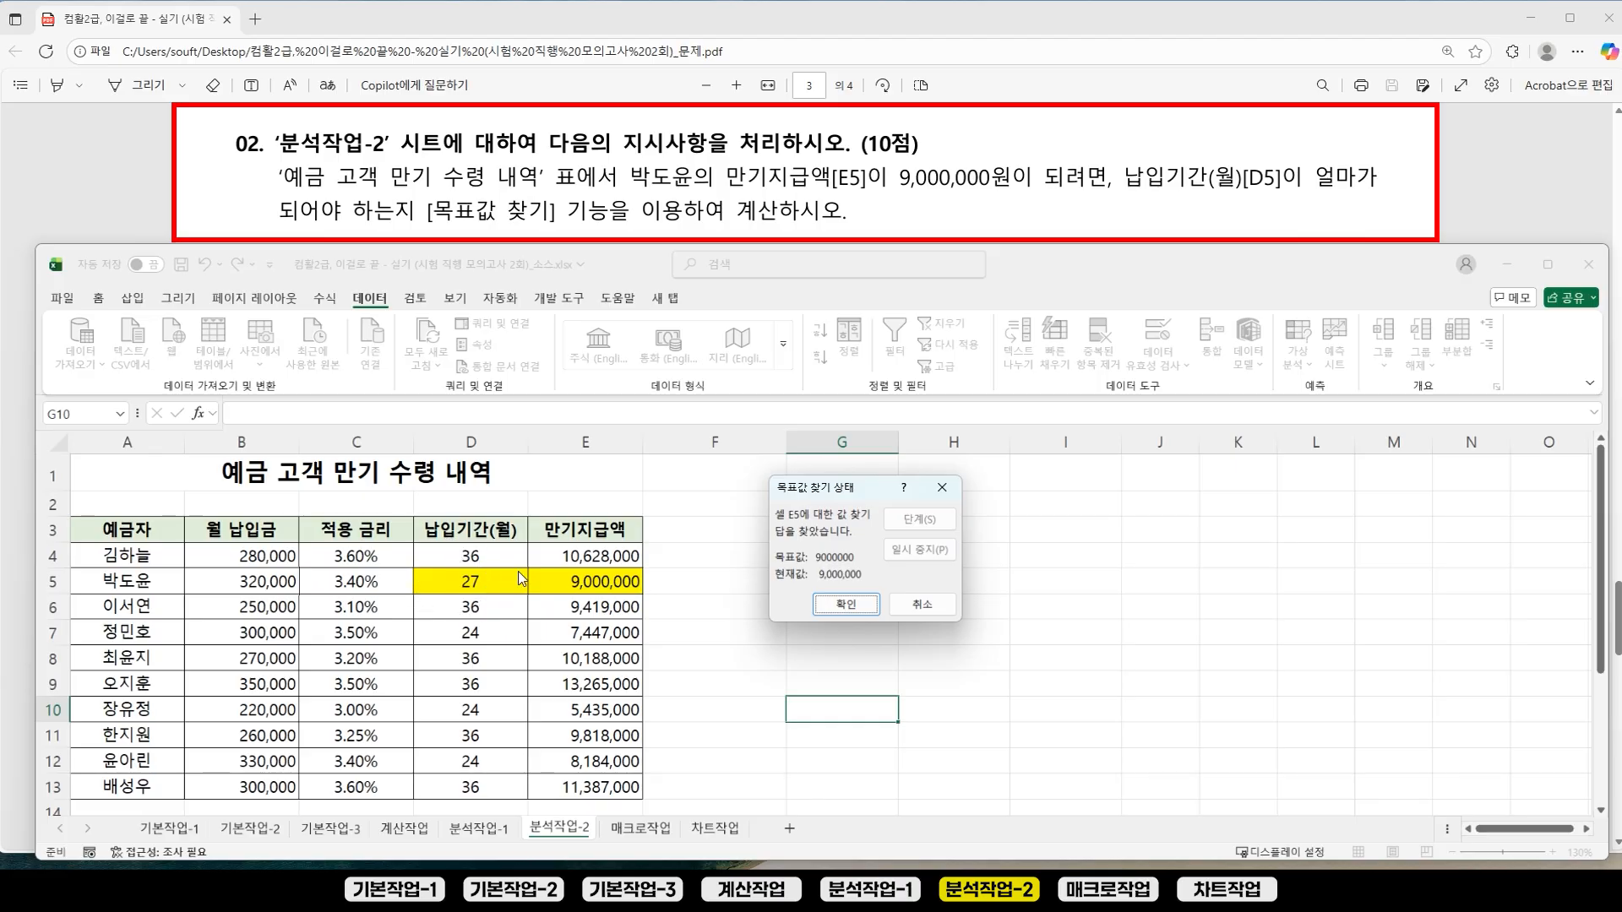
{"action": "left_click", "coordinate": [845, 605]}
{"action": "left_click", "coordinate": [1065, 606]}
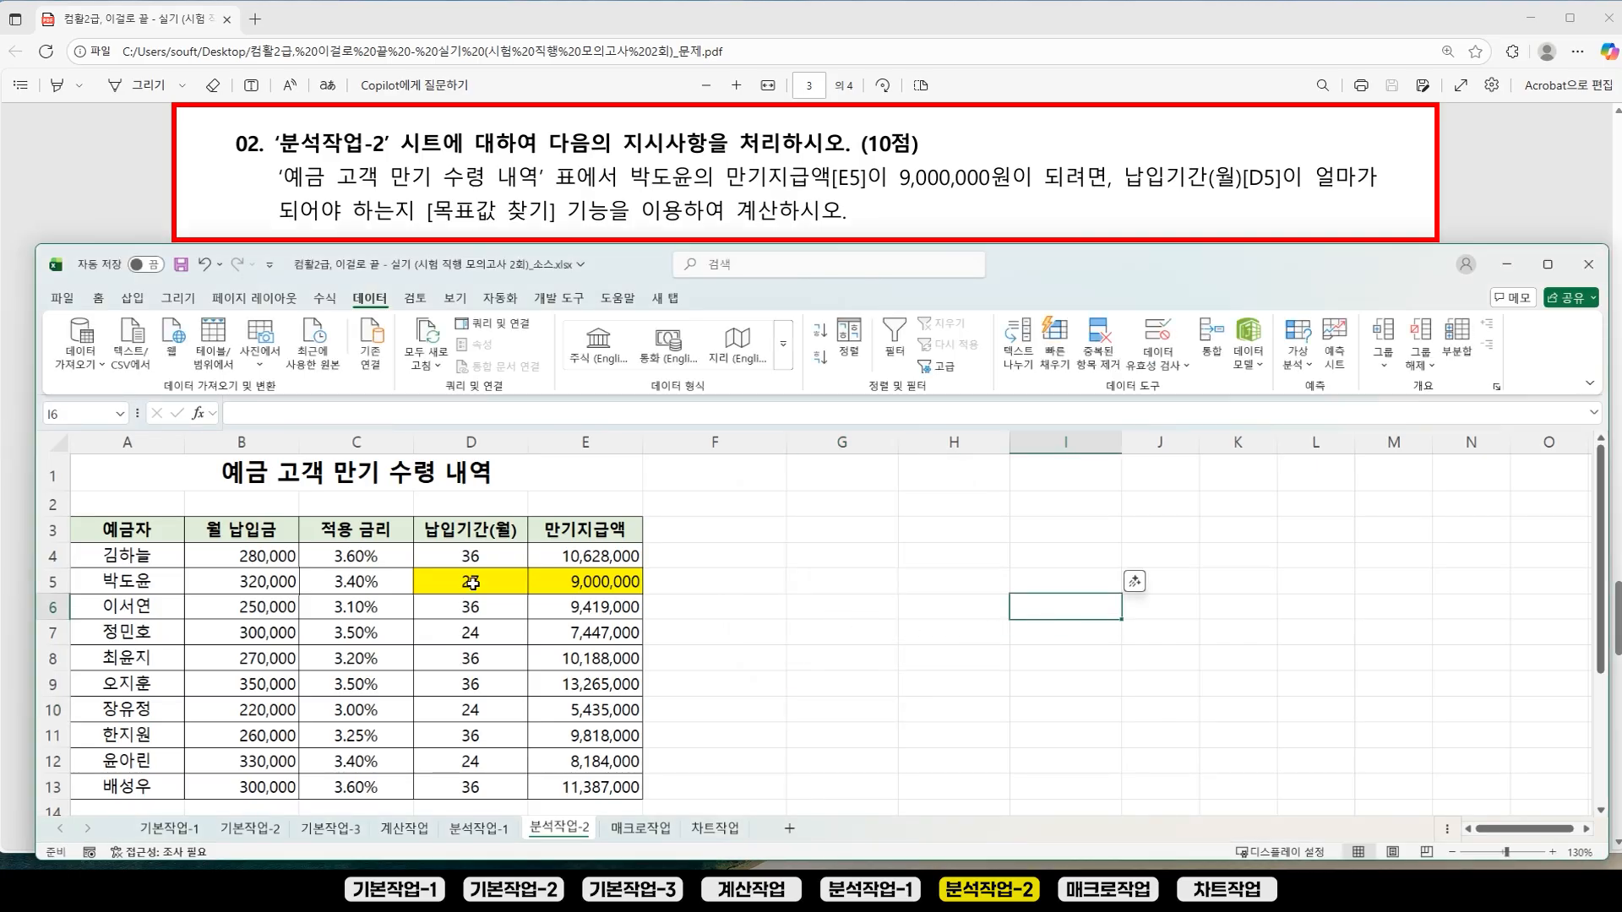
Step: Remove the yellow fill from cells D5:E5 by applying 채우기 없음
{"action": "left_click_drag", "start_coordinate": [471, 583], "coordinate": [585, 583]}
{"action": "left_click", "coordinate": [98, 299]}
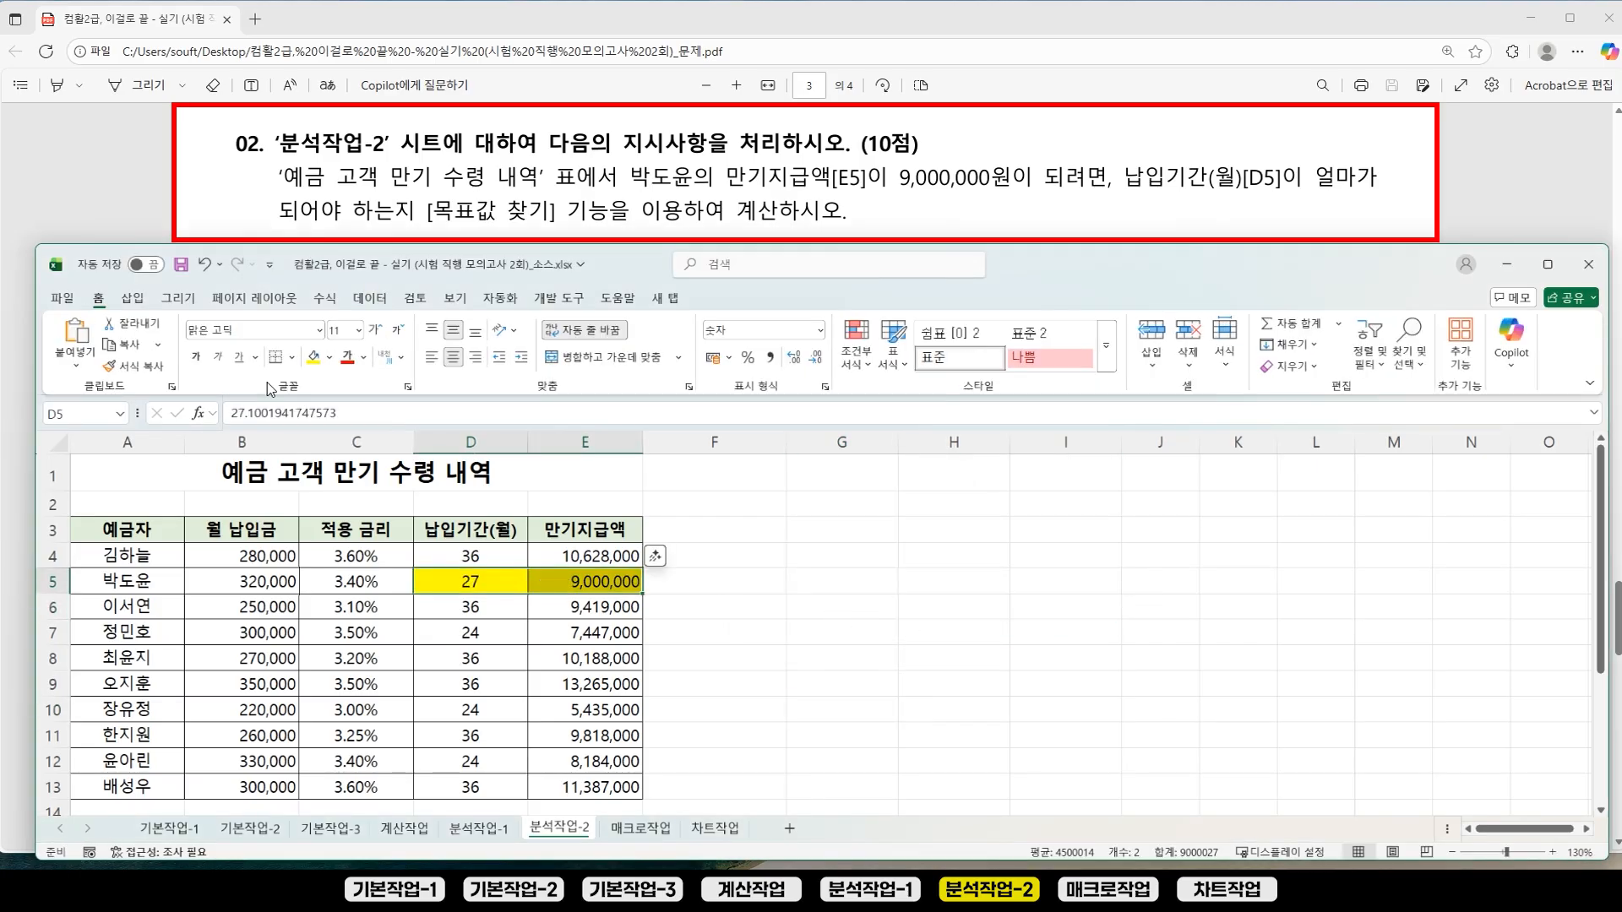
{"action": "left_click", "coordinate": [329, 357]}
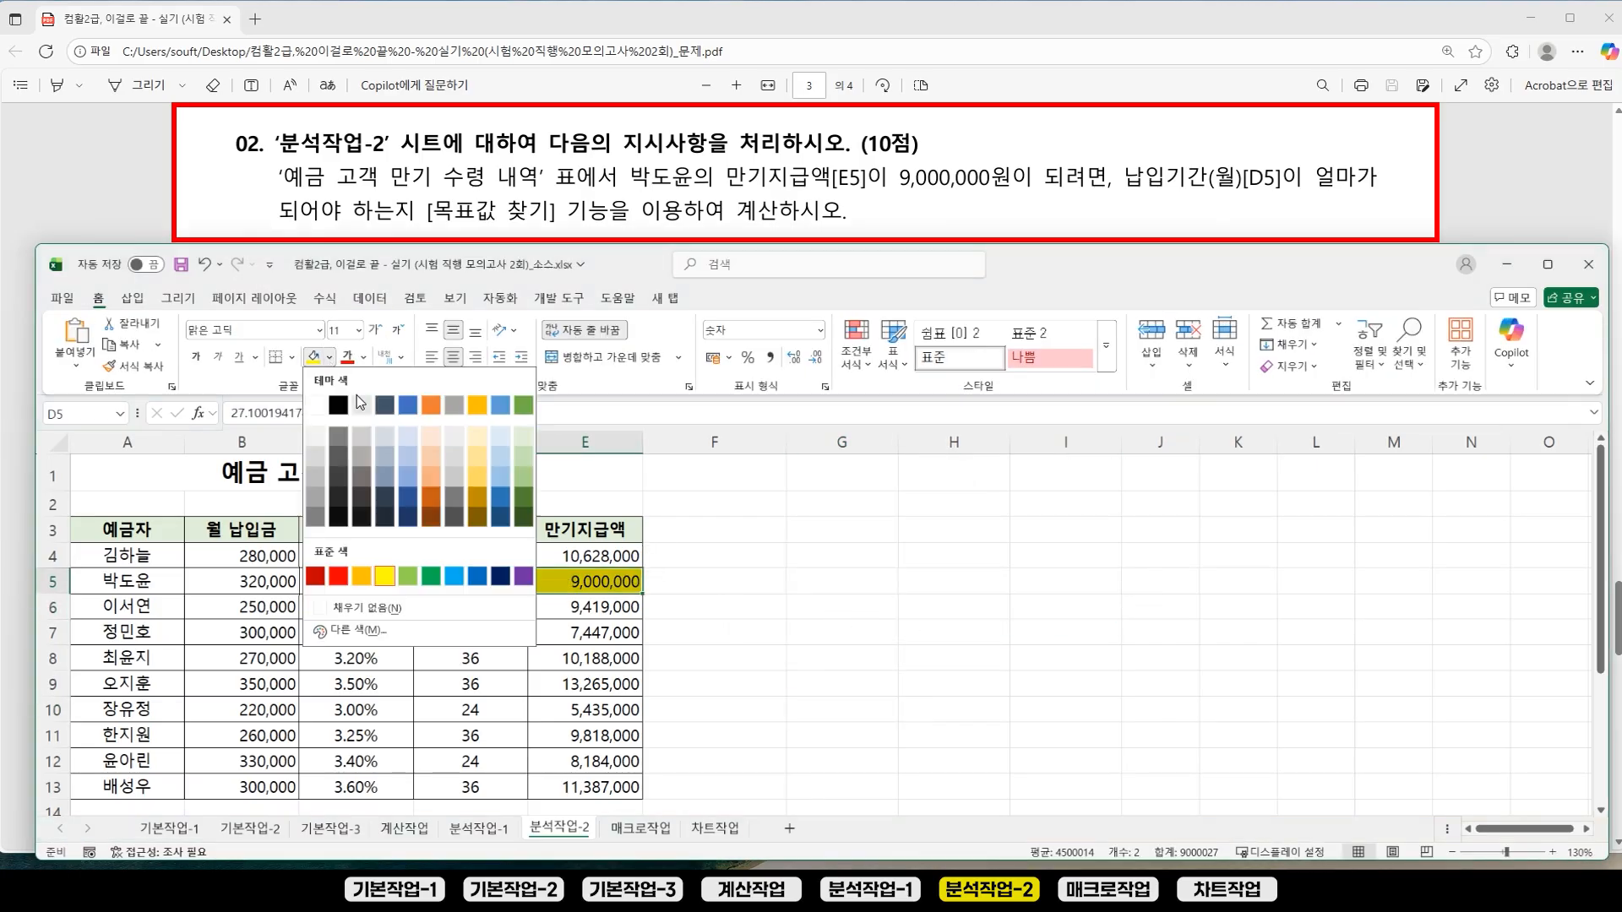
{"action": "left_click", "coordinate": [365, 609]}
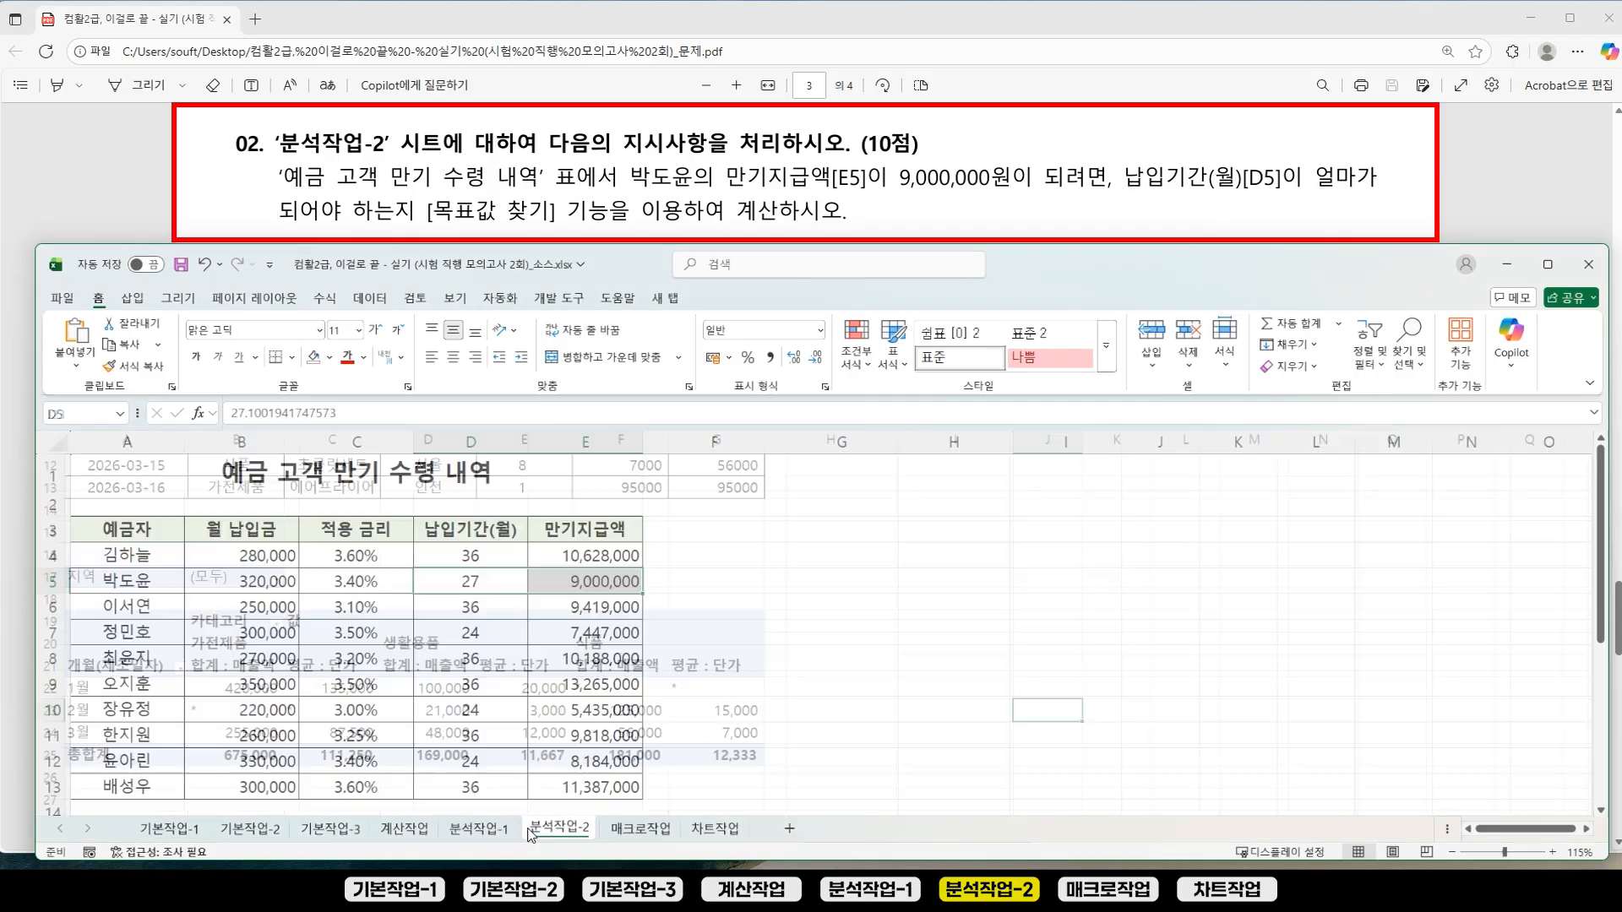
Step: Read the 매크로작업 macro task on page 4 of the exam PDF and return to Excel on the 매크로작업 sheet
{"action": "left_click", "coordinate": [1089, 201]}
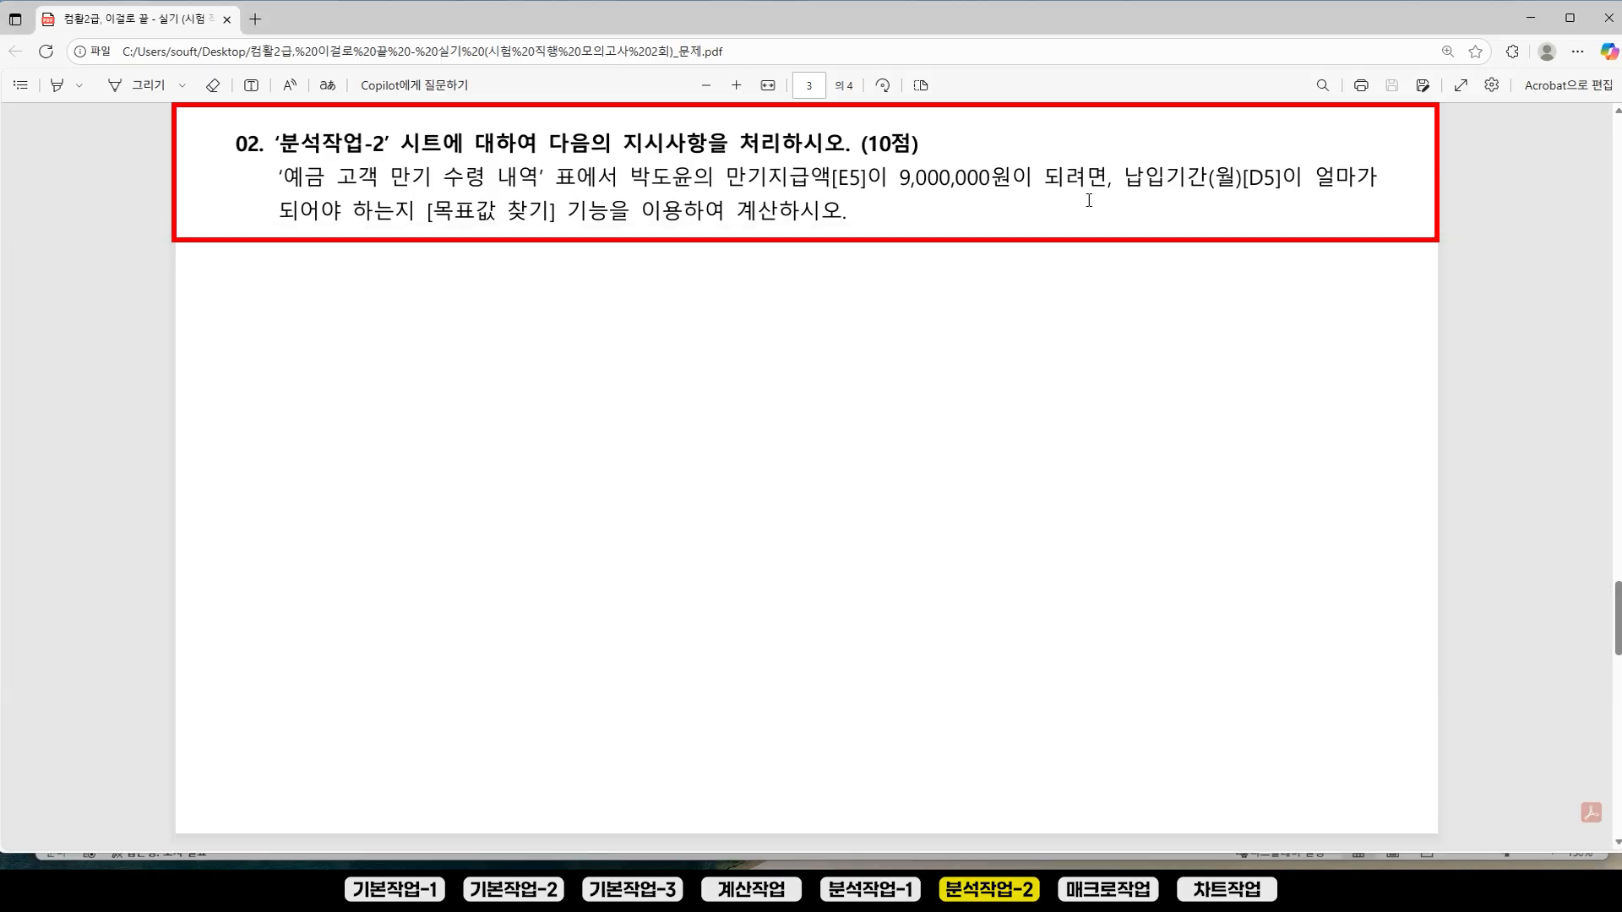
{"action": "scroll", "coordinate": [1618, 638], "scroll_direction": "down", "scroll_amount": 1}
{"action": "scroll", "coordinate": [1618, 638], "scroll_direction": "down", "scroll_amount": 10}
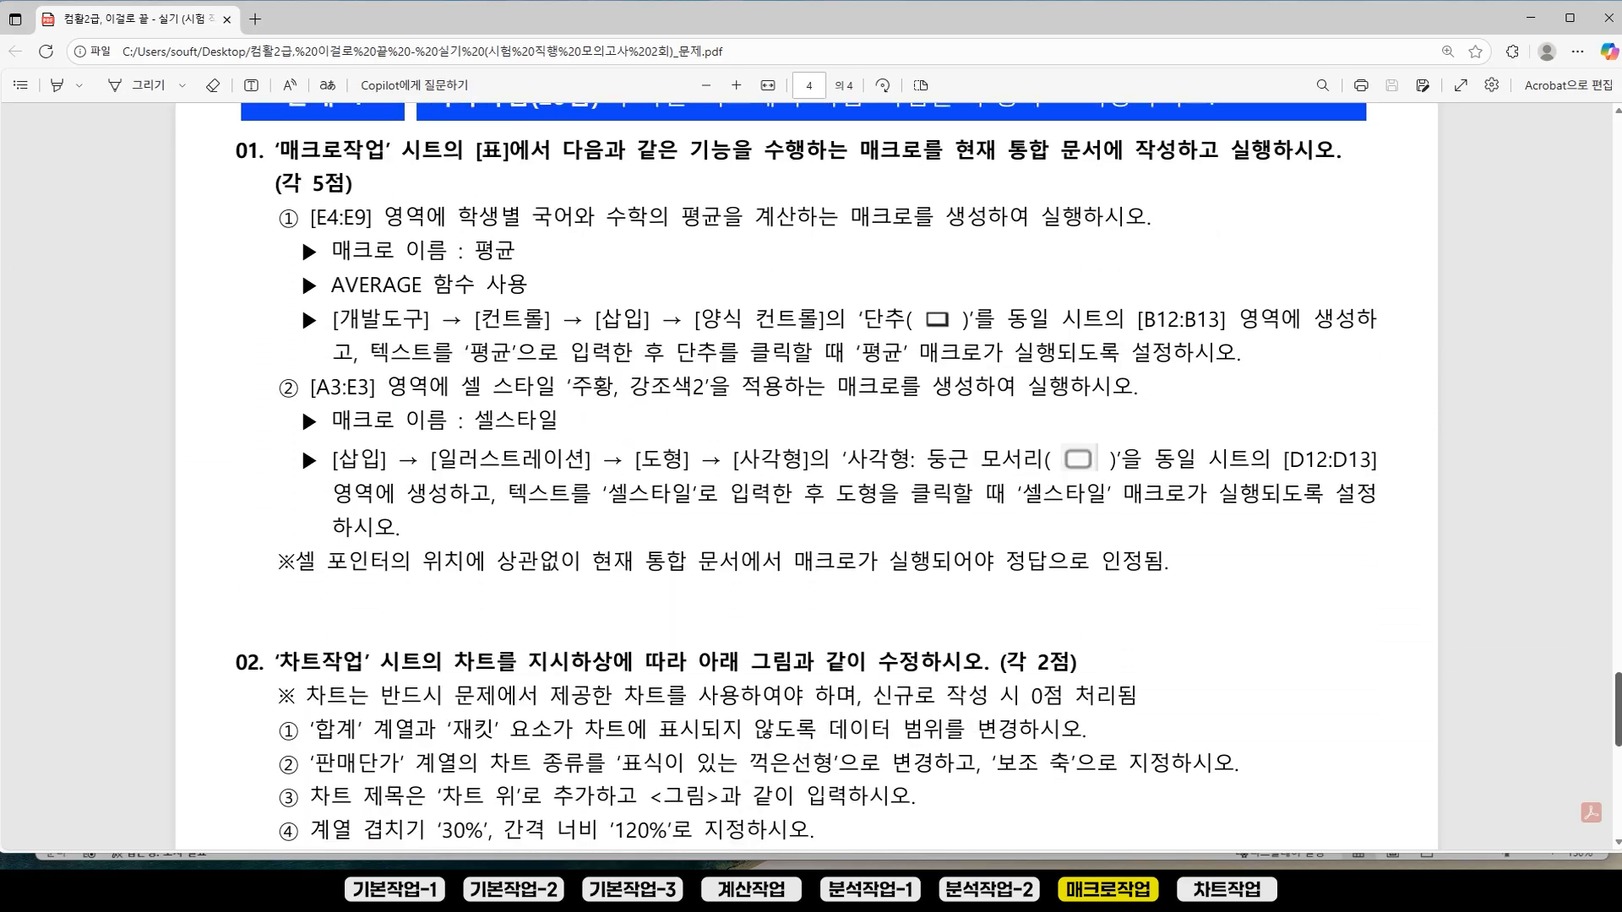
{"action": "left_click_drag", "start_coordinate": [1618, 710], "coordinate": [1618, 713]}
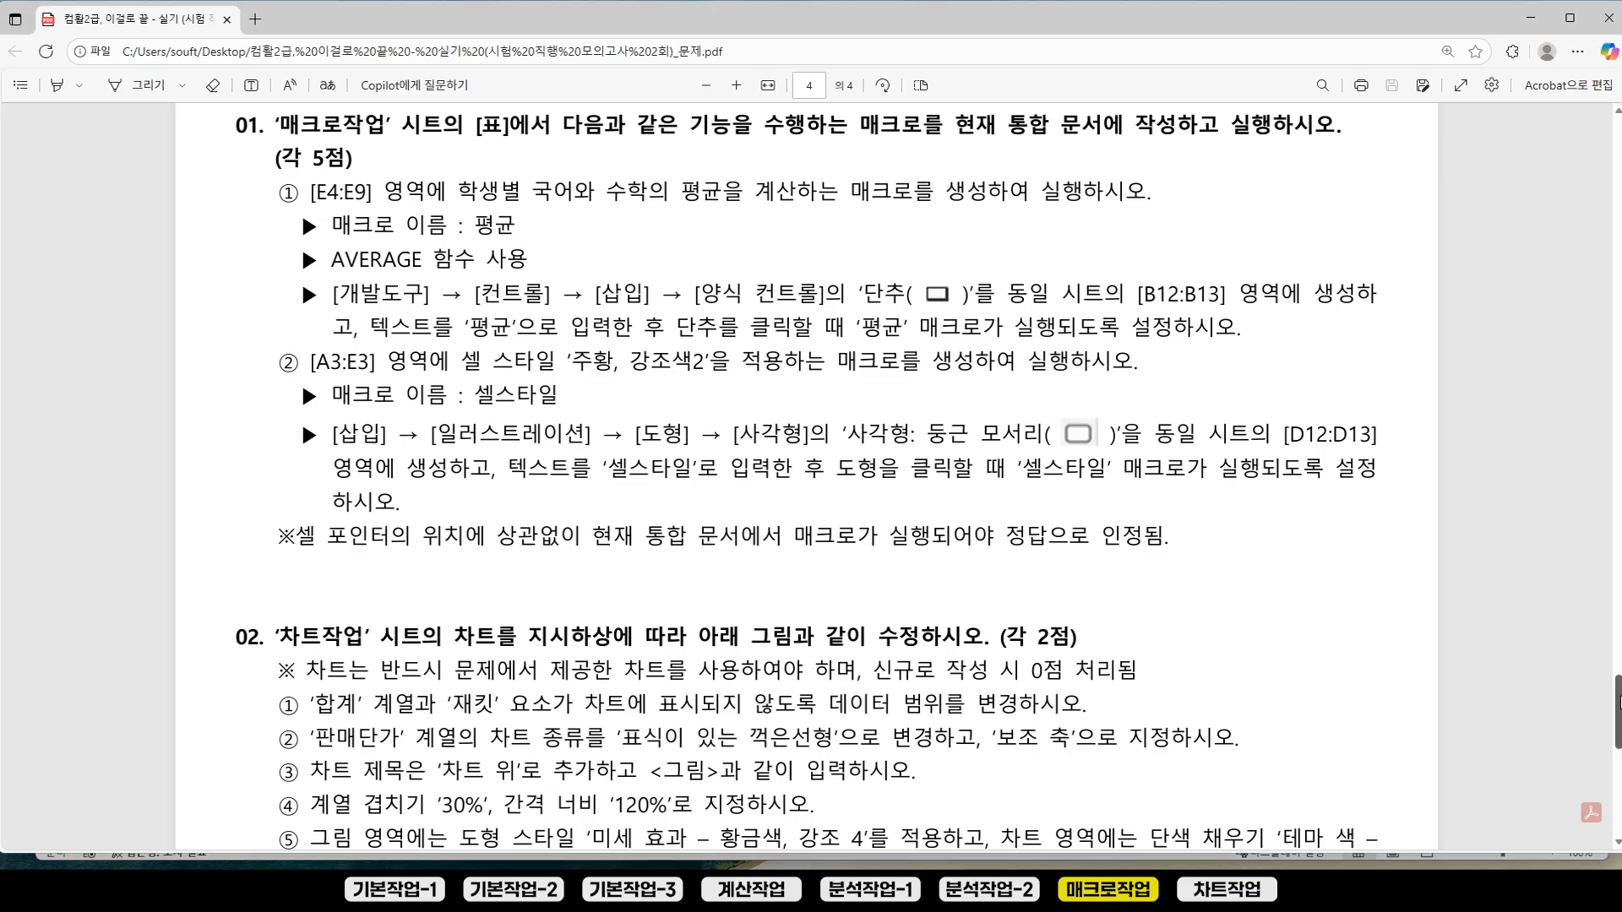
{"action": "scroll", "coordinate": [1579, 708], "scroll_direction": "down", "scroll_amount": 1}
{"action": "left_click", "coordinate": [1022, 891]}
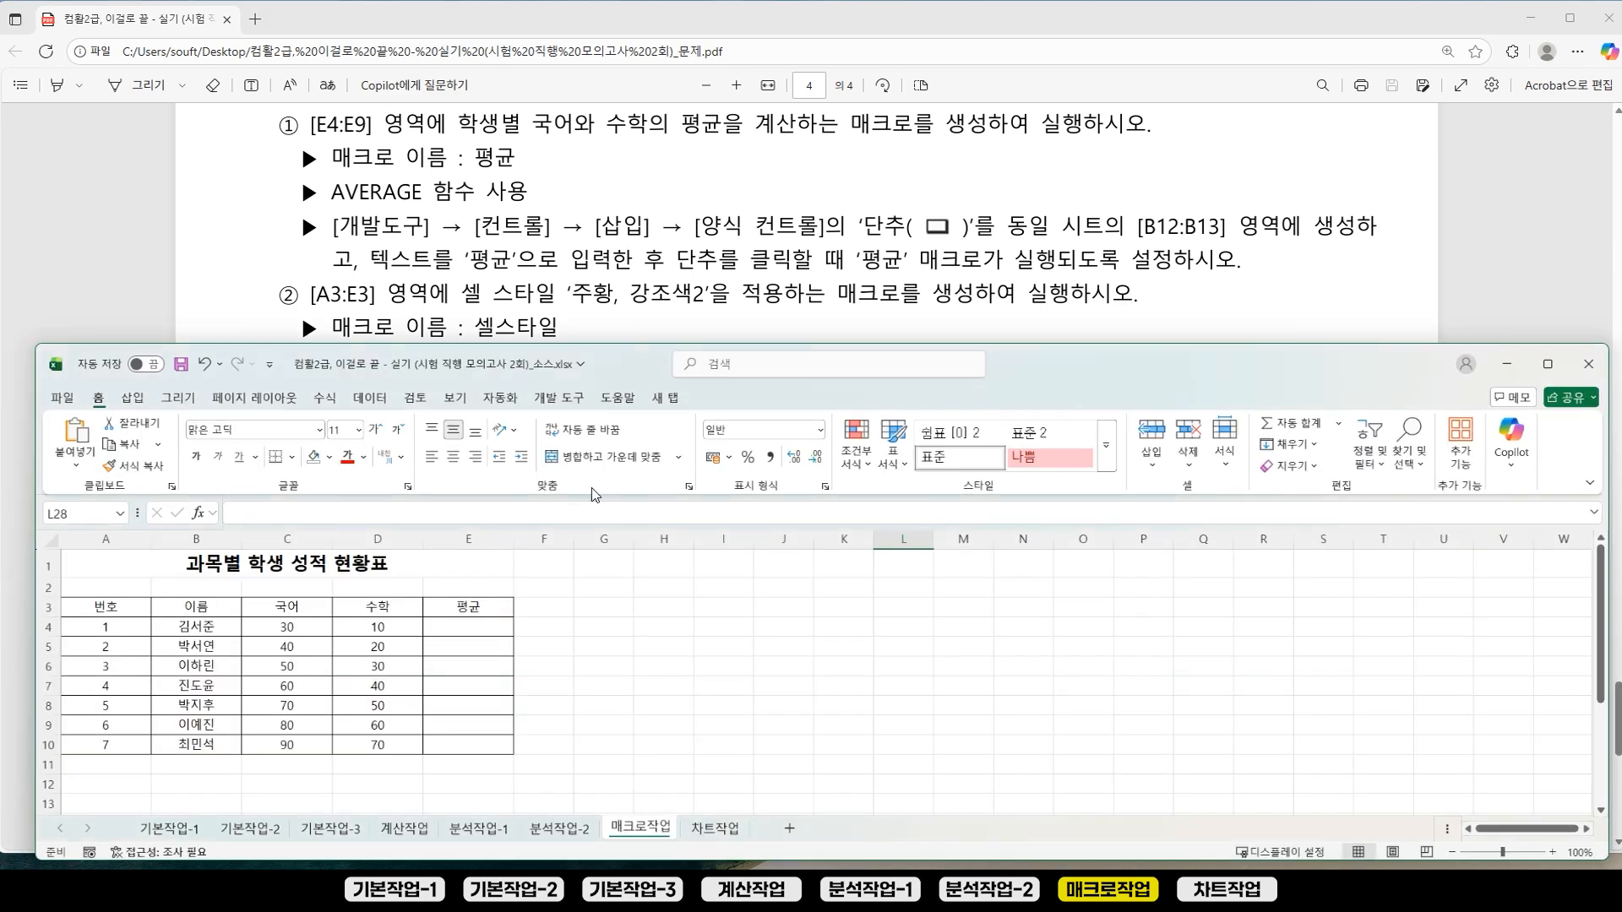
{"action": "left_click_drag", "start_coordinate": [728, 342], "coordinate": [729, 275]}
{"action": "left_click", "coordinate": [664, 537]}
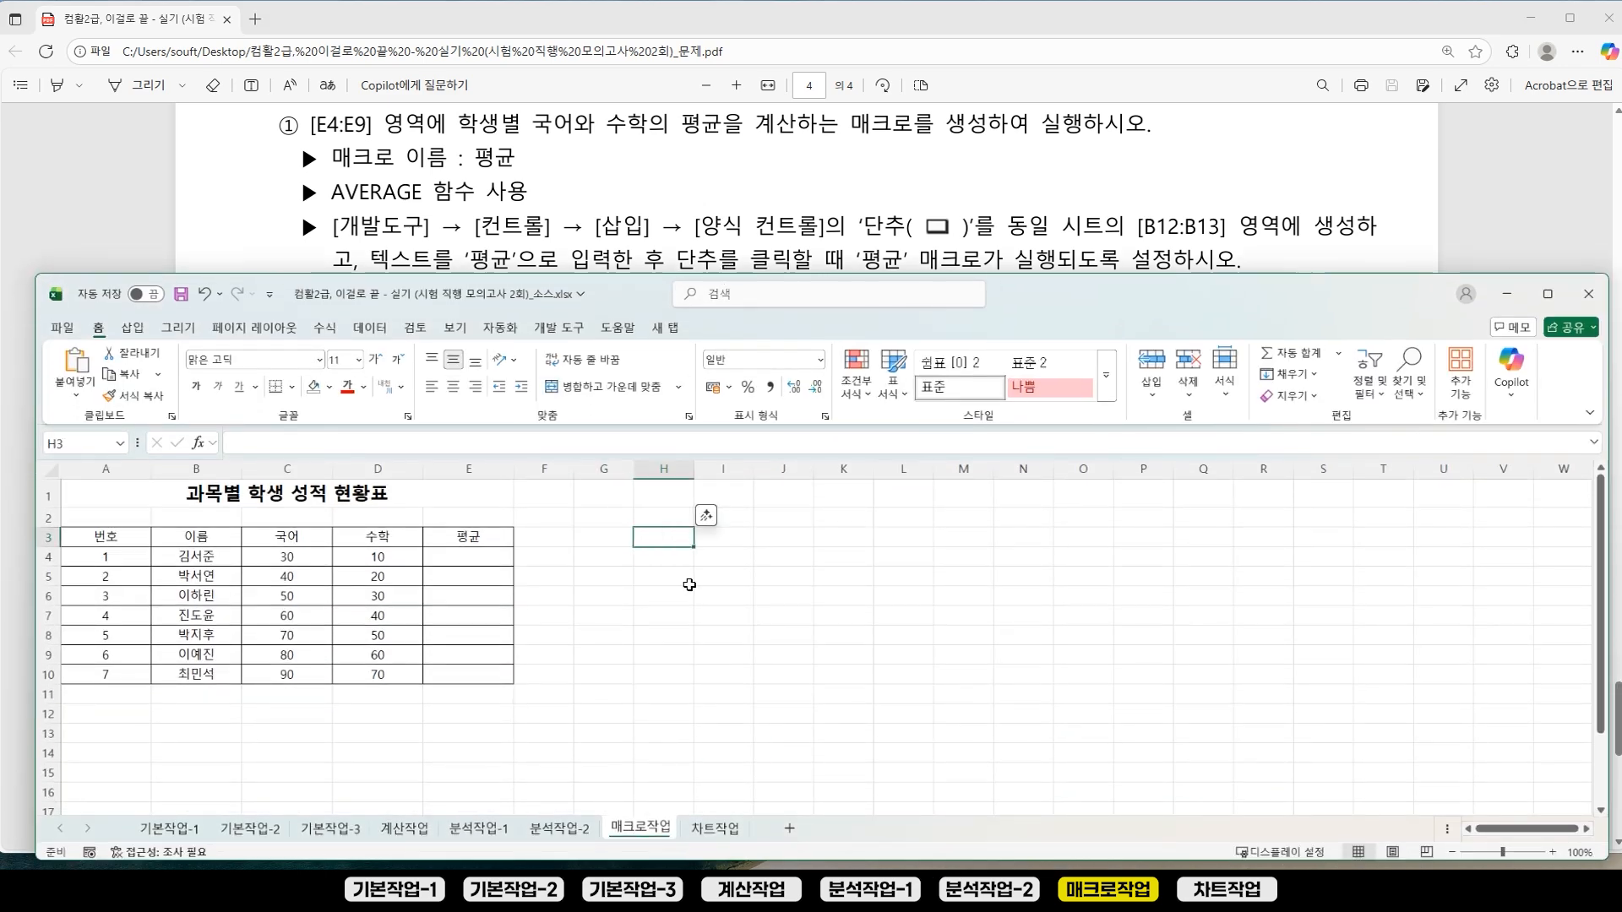
{"action": "scroll", "coordinate": [709, 549], "scroll_direction": "up", "scroll_amount": 2}
{"action": "scroll", "coordinate": [798, 630], "scroll_direction": "down", "scroll_amount": 1}
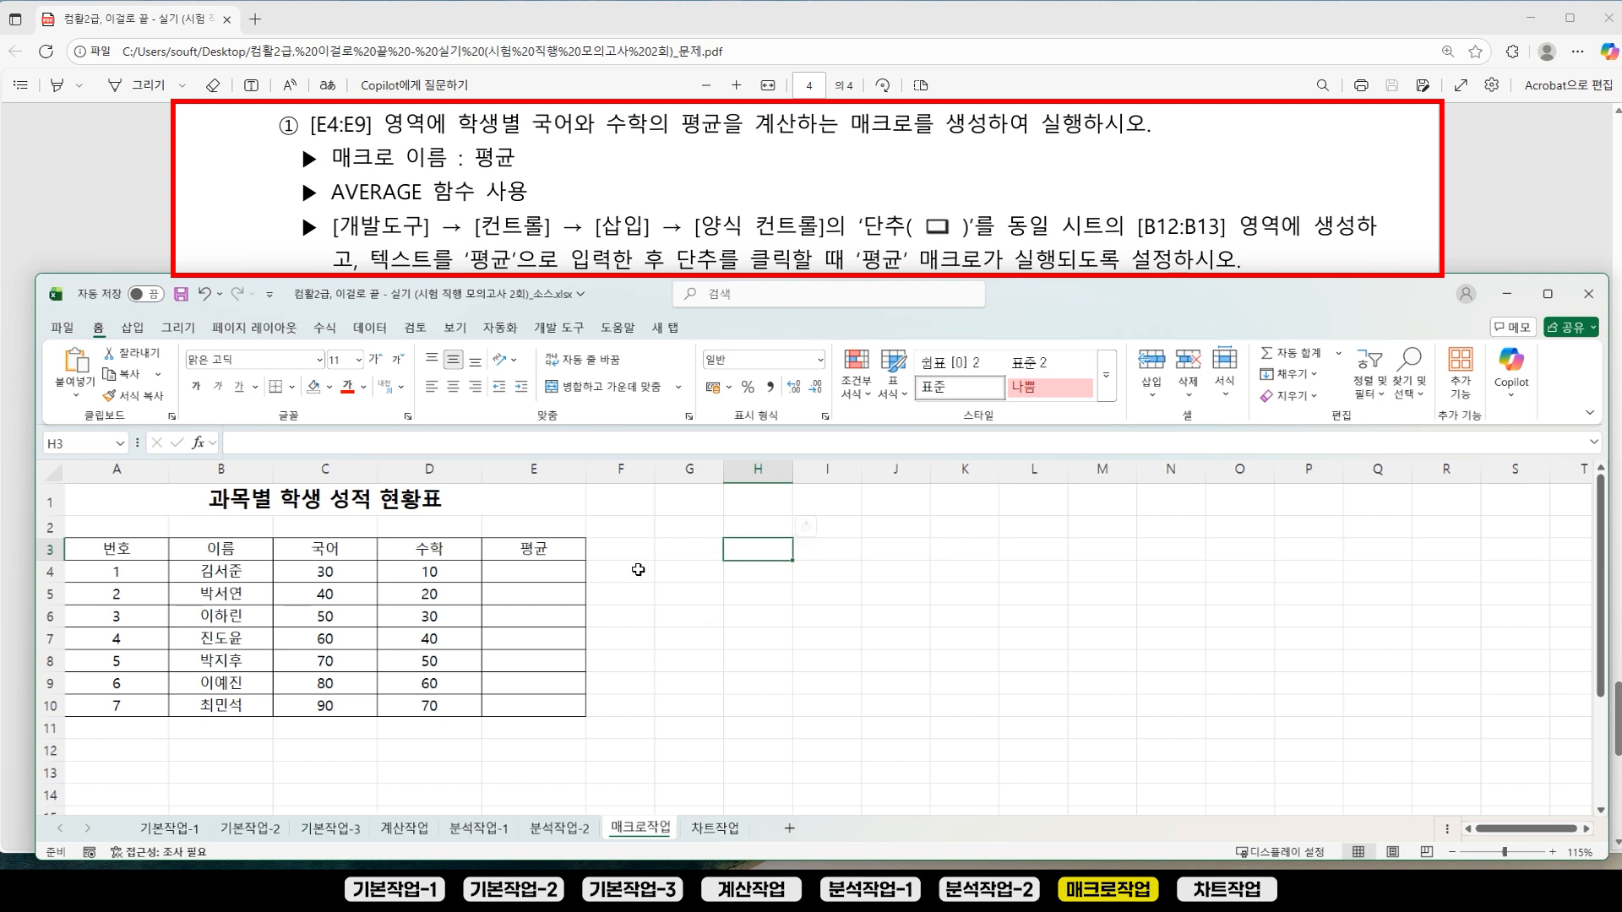
Step: Insert a 단추 form control on the 매크로작업 sheet, fitted exactly to cells B12:B13
{"action": "left_click", "coordinate": [130, 752]}
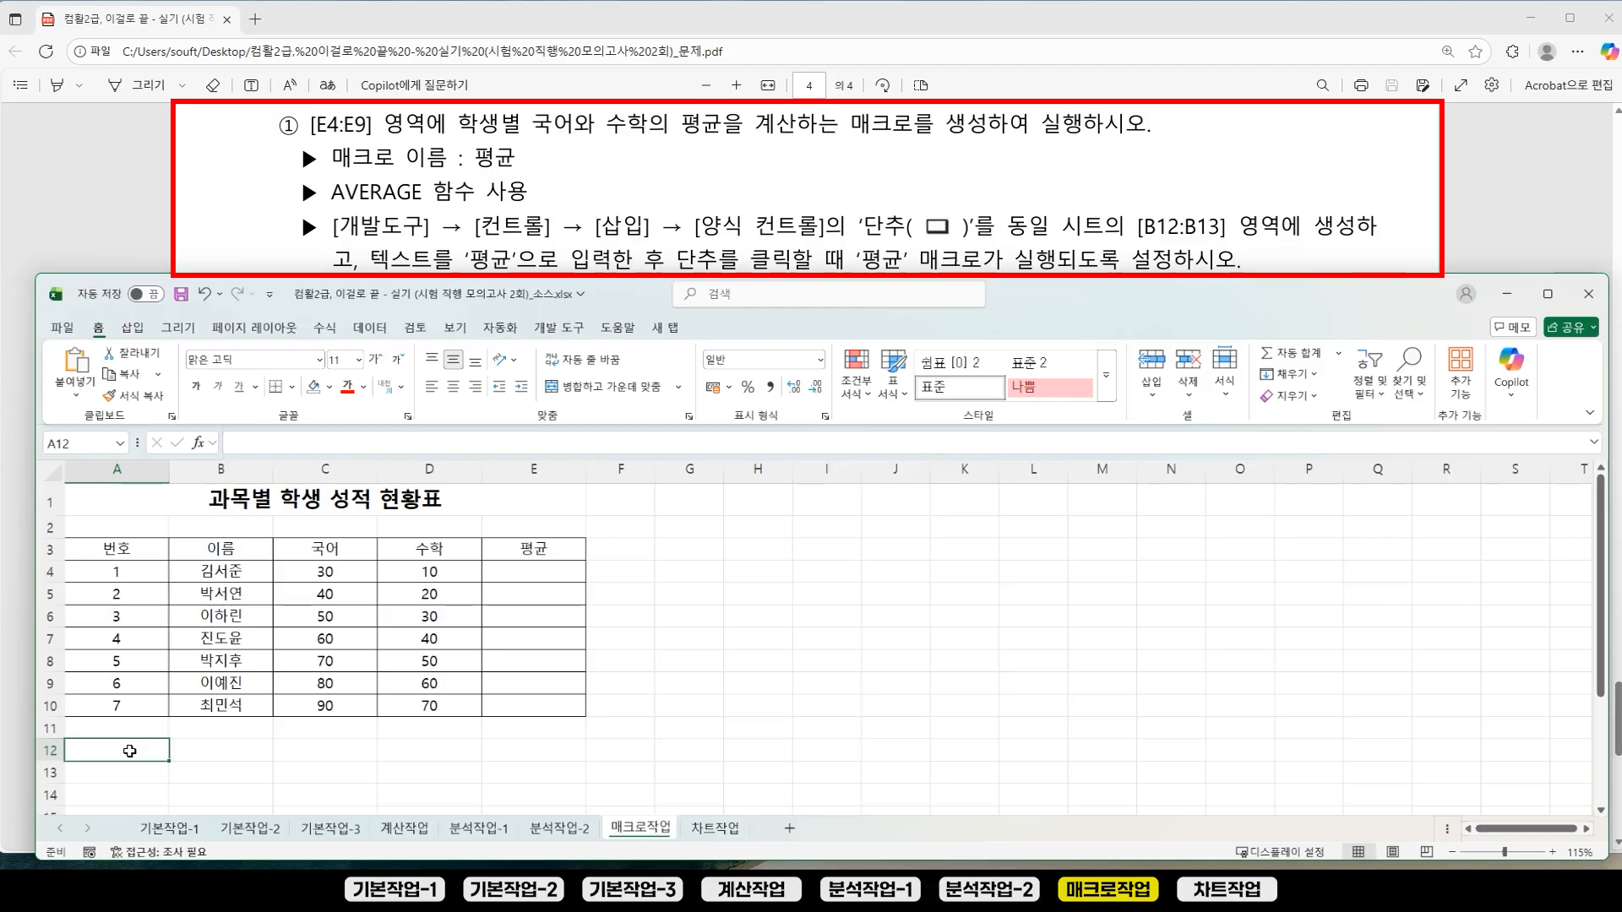
{"action": "left_click_drag", "start_coordinate": [223, 745], "coordinate": [230, 784]}
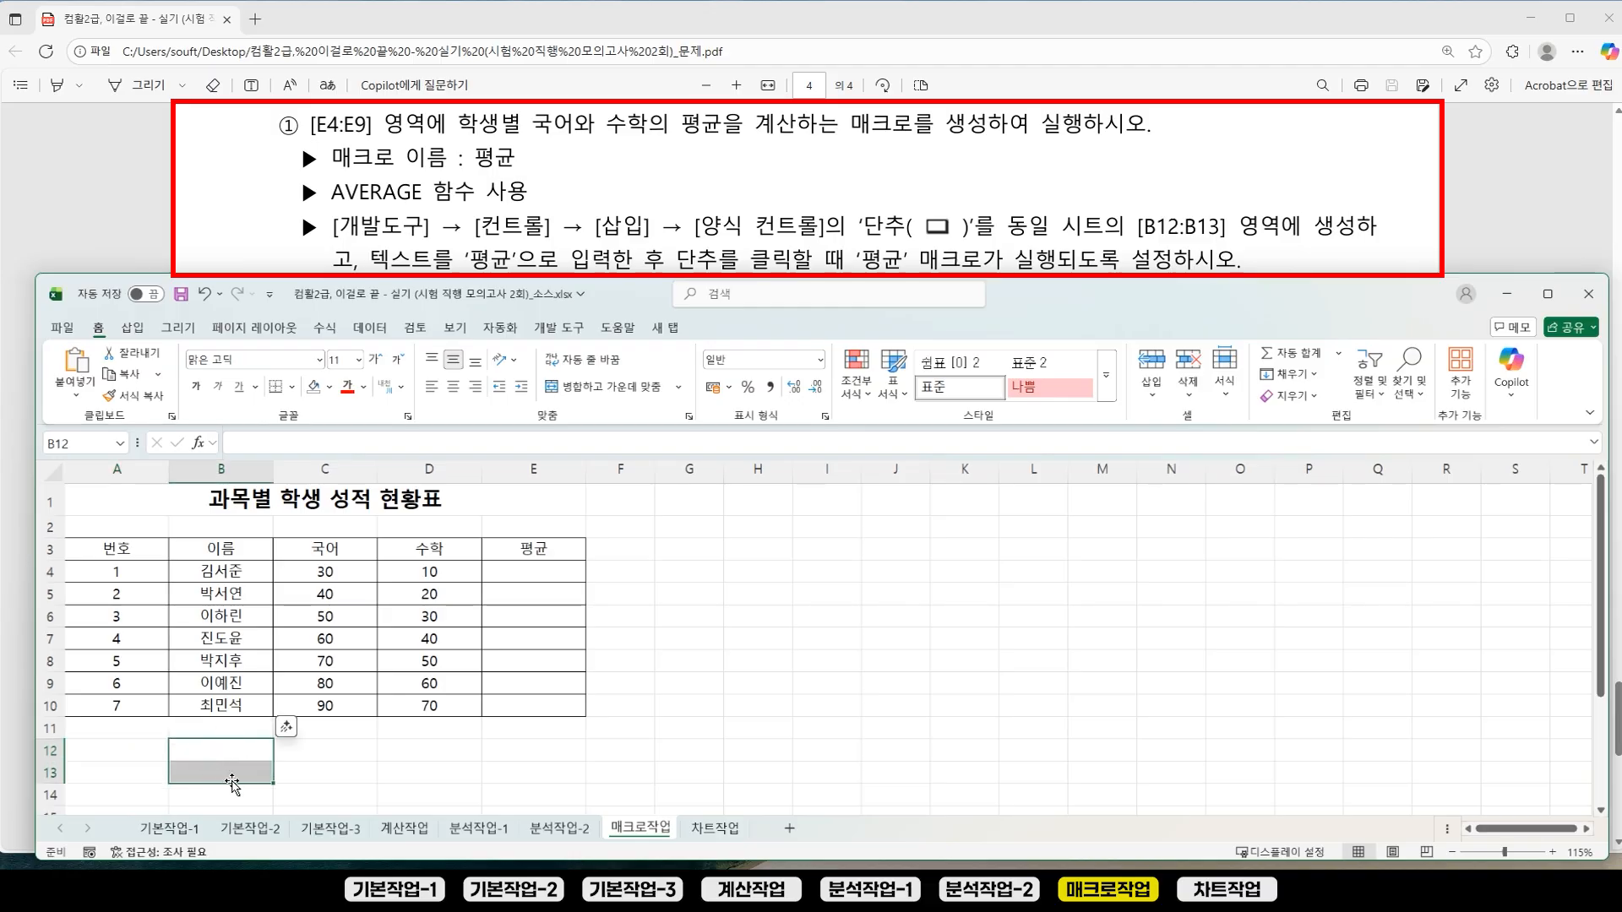
{"action": "left_click", "coordinate": [563, 329]}
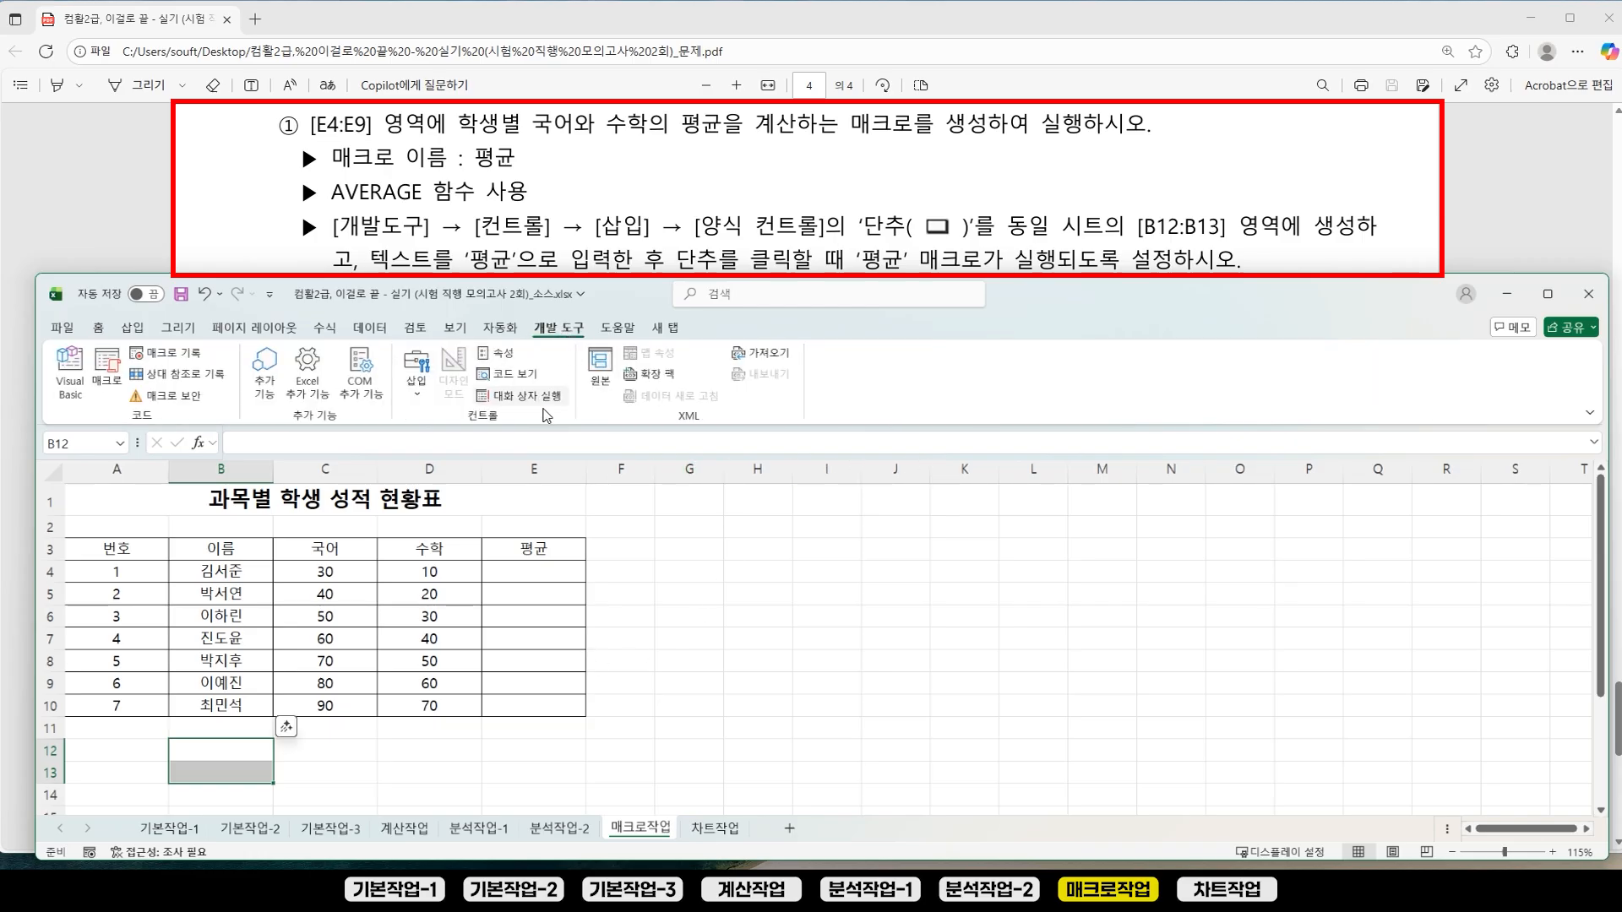
{"action": "left_click", "coordinate": [417, 389]}
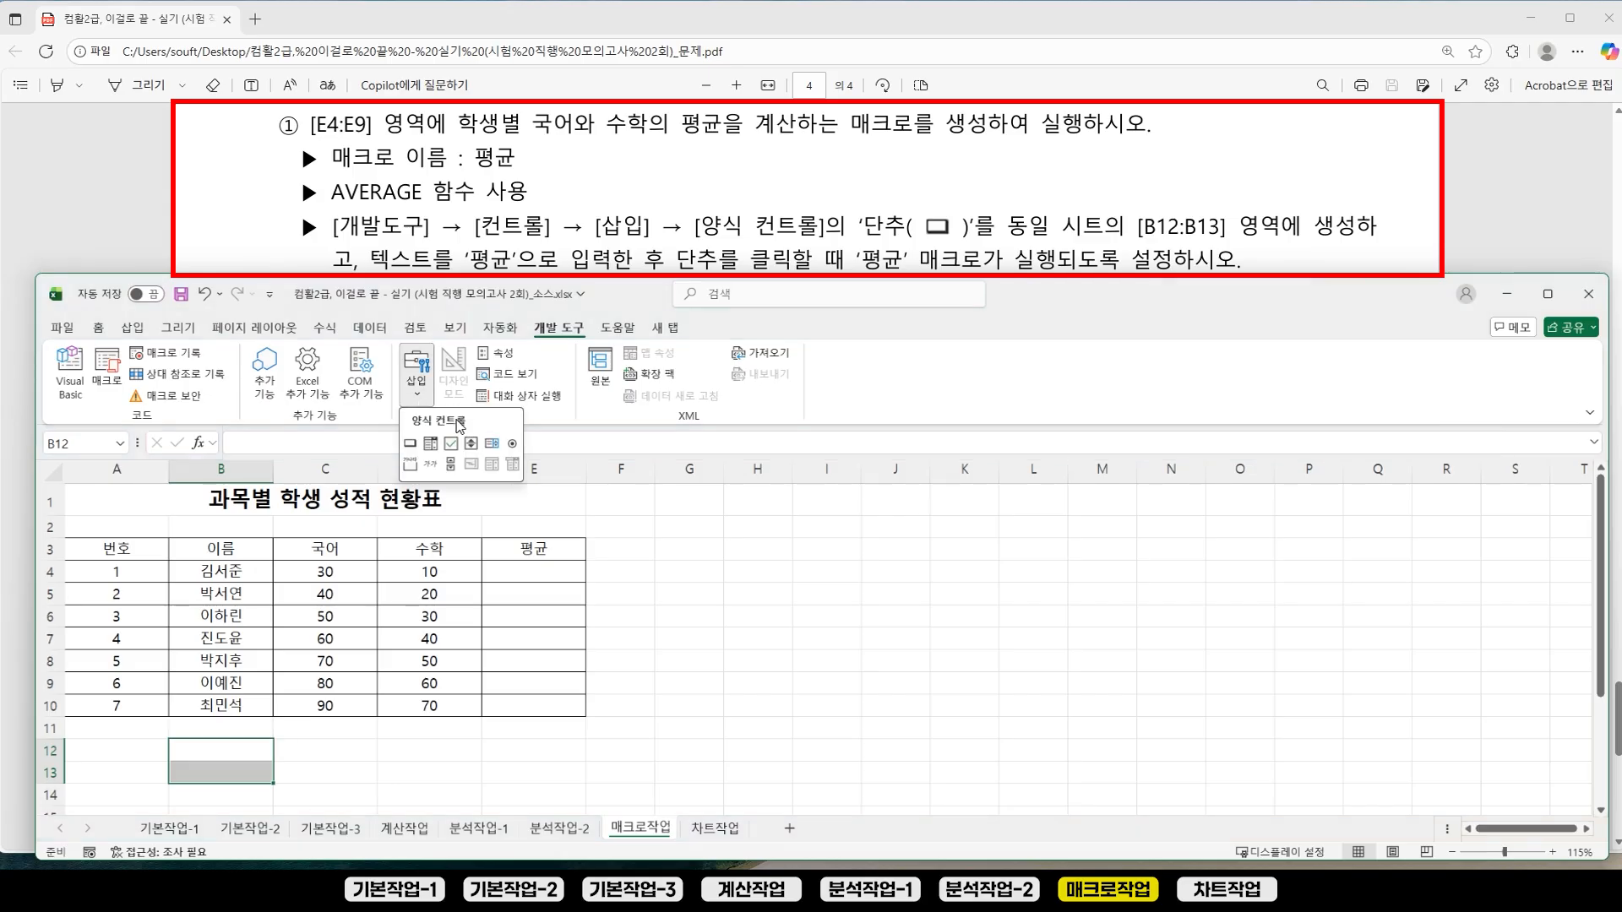
{"action": "left_click", "coordinate": [410, 444]}
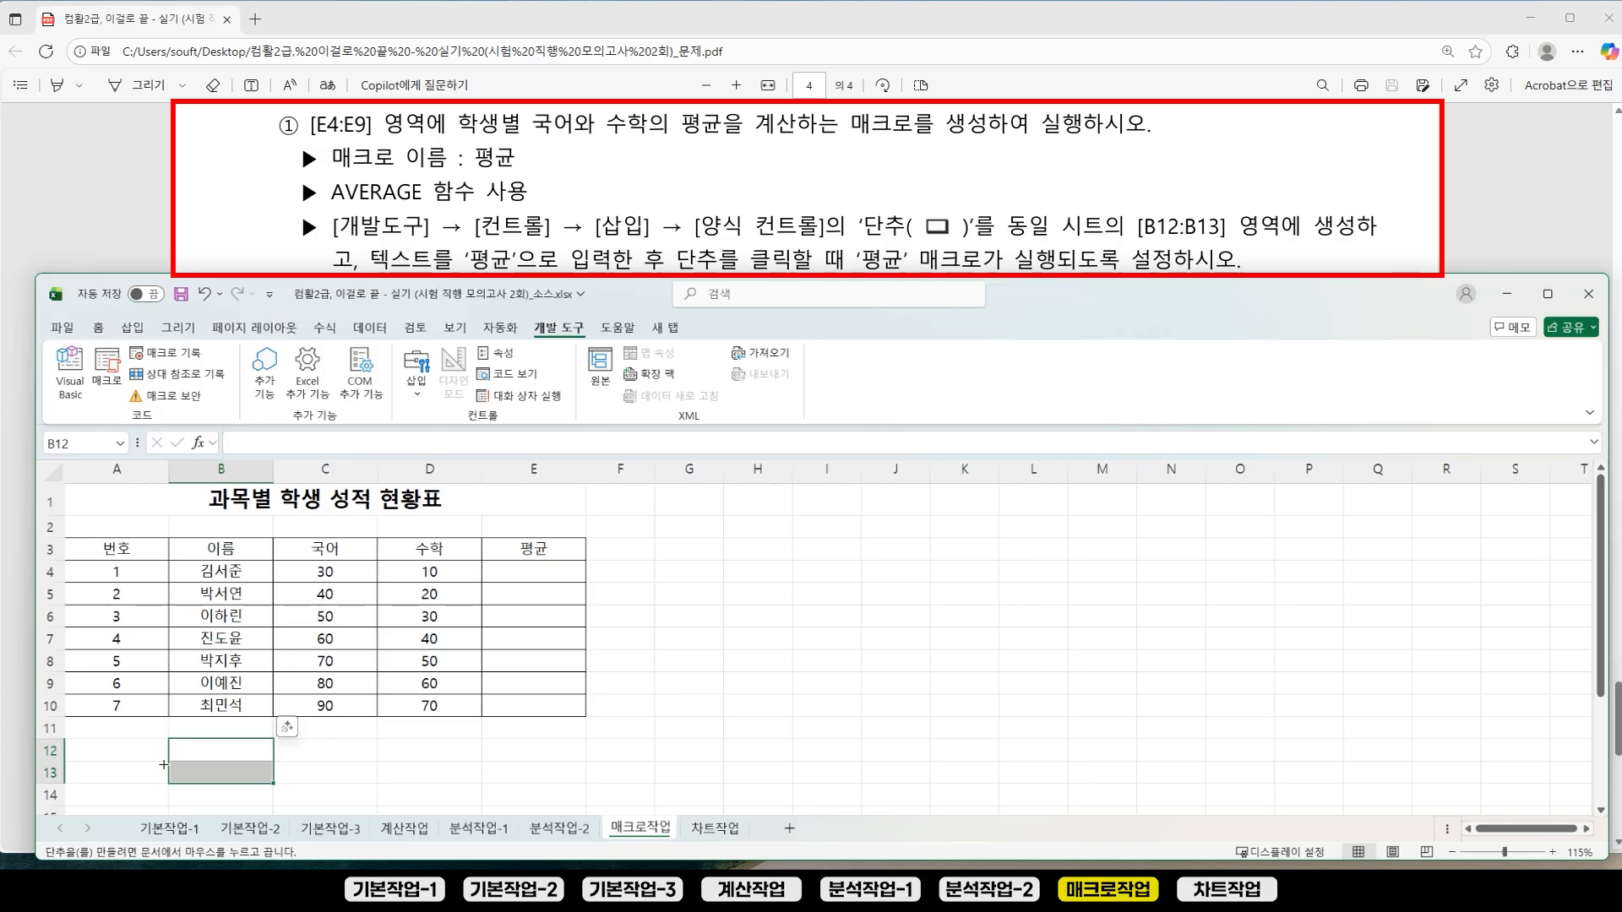
{"action": "key", "text": "alt"}
{"action": "mouse_move", "coordinate": [170, 741]}
{"action": "left_mouse_down"}
{"action": "mouse_move", "coordinate": [212, 741]}
{"action": "mouse_move", "coordinate": [217, 779]}
{"action": "left_mouse_up"}
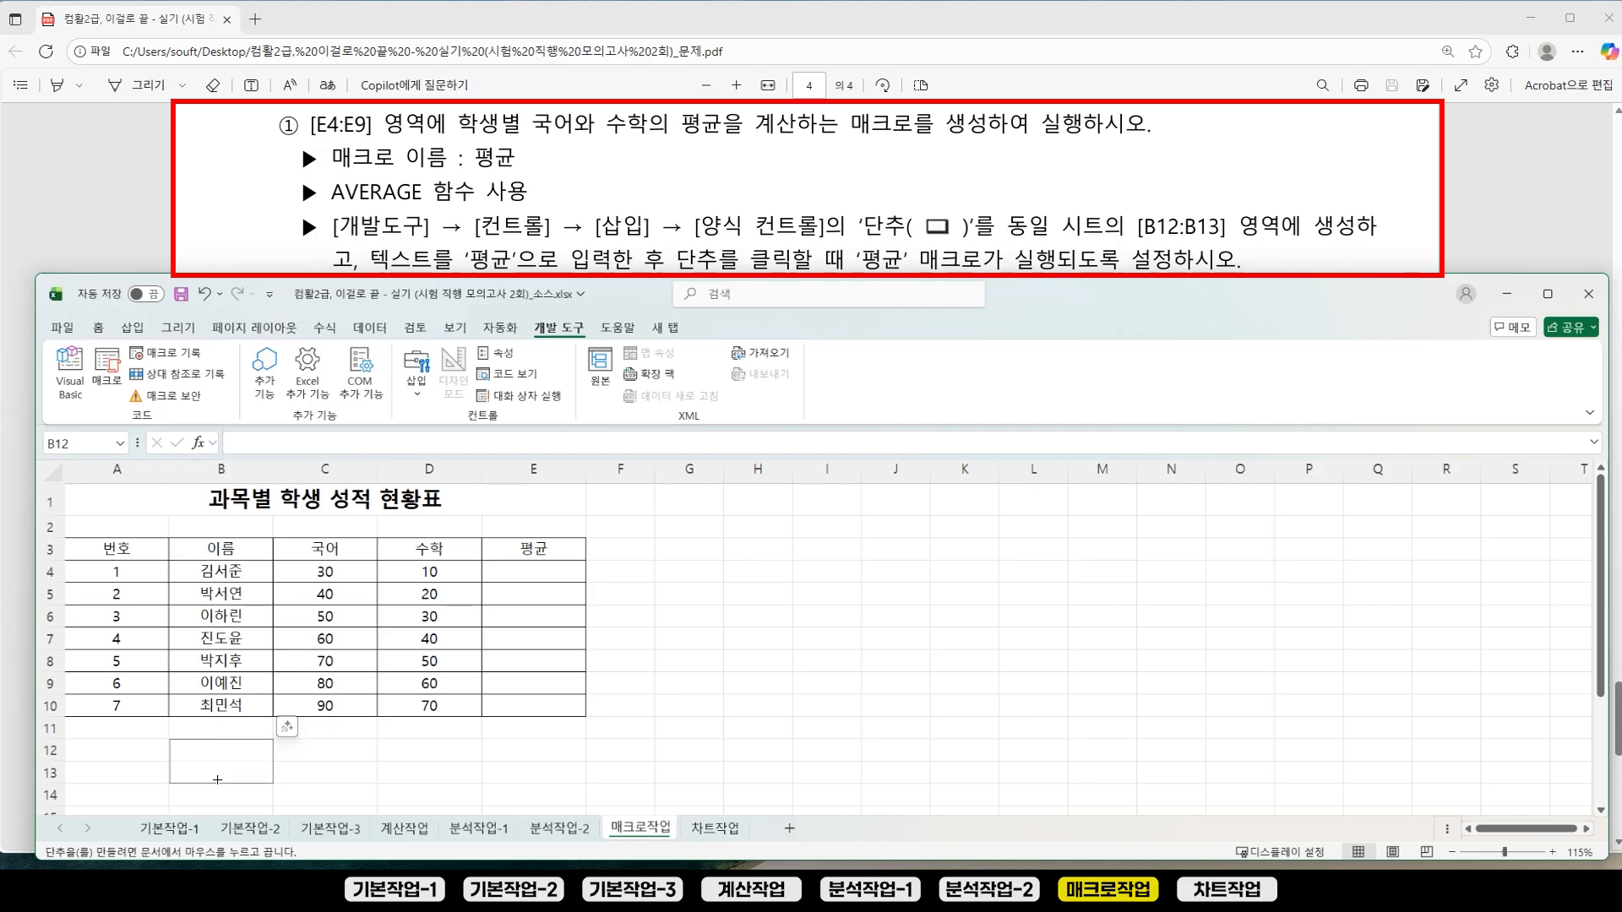
{"action": "left_click_drag", "start_coordinate": [217, 780], "coordinate": [218, 780]}
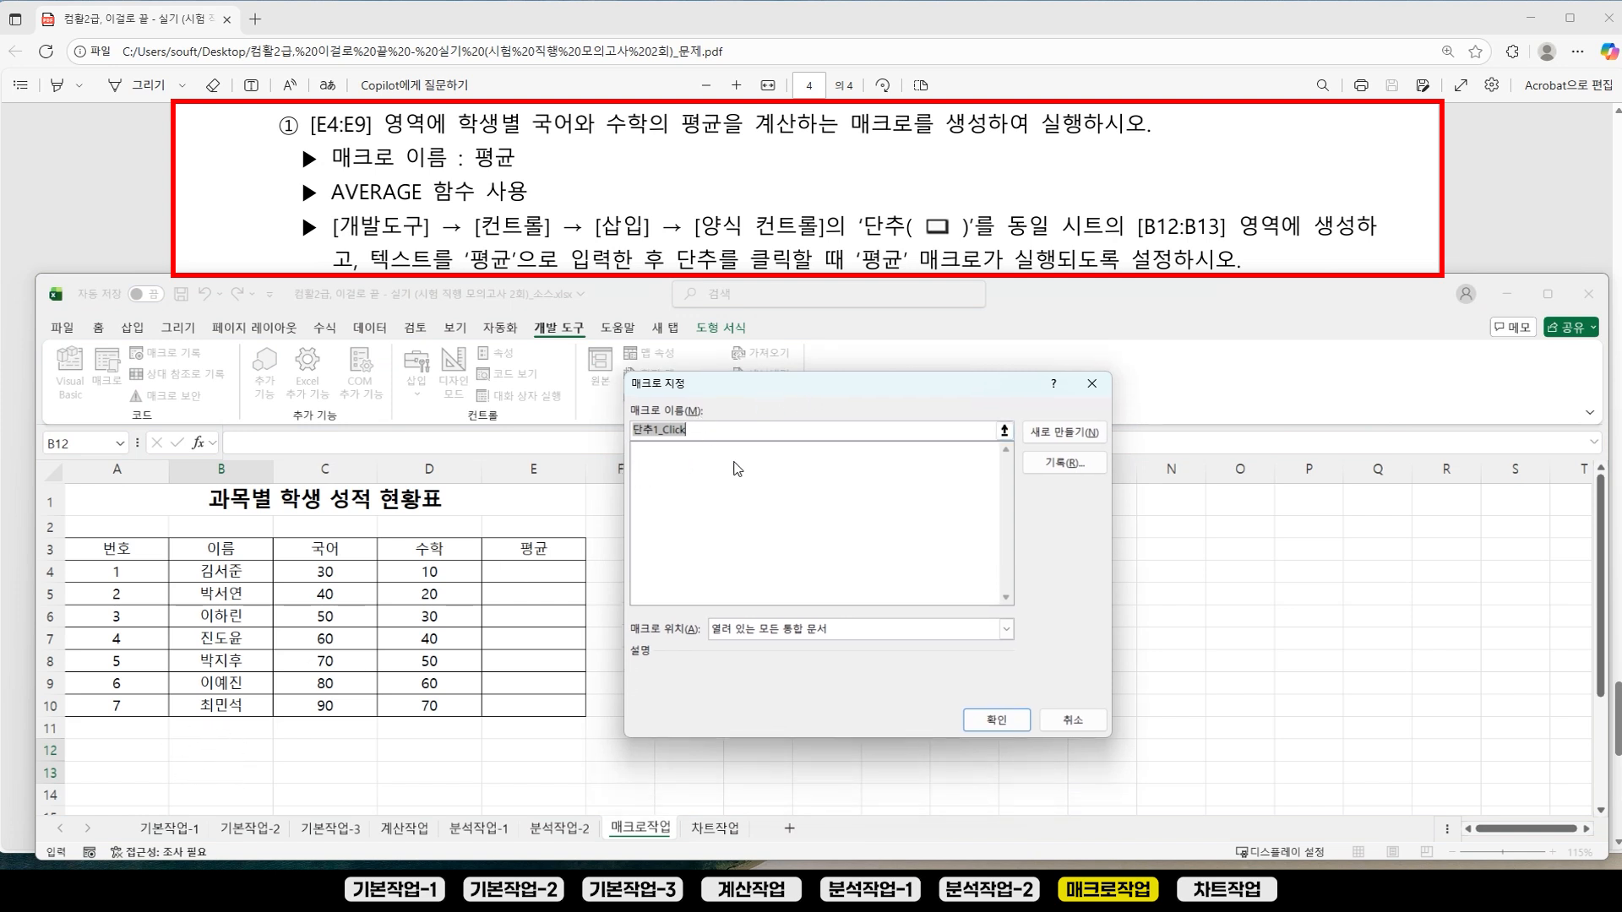
Step: Name the button's macro 평균 and start recording it in the current workbook
{"action": "type", "text": "VUD"}
{"action": "key", "text": "BackSpace"}
{"action": "key", "text": "BackSpace"}
{"action": "type", "text": "ㅍ"}
{"action": "key", "text": "BackSpace"}
{"action": "key", "text": "BackSpace"}
{"action": "type", "text": "평균"}
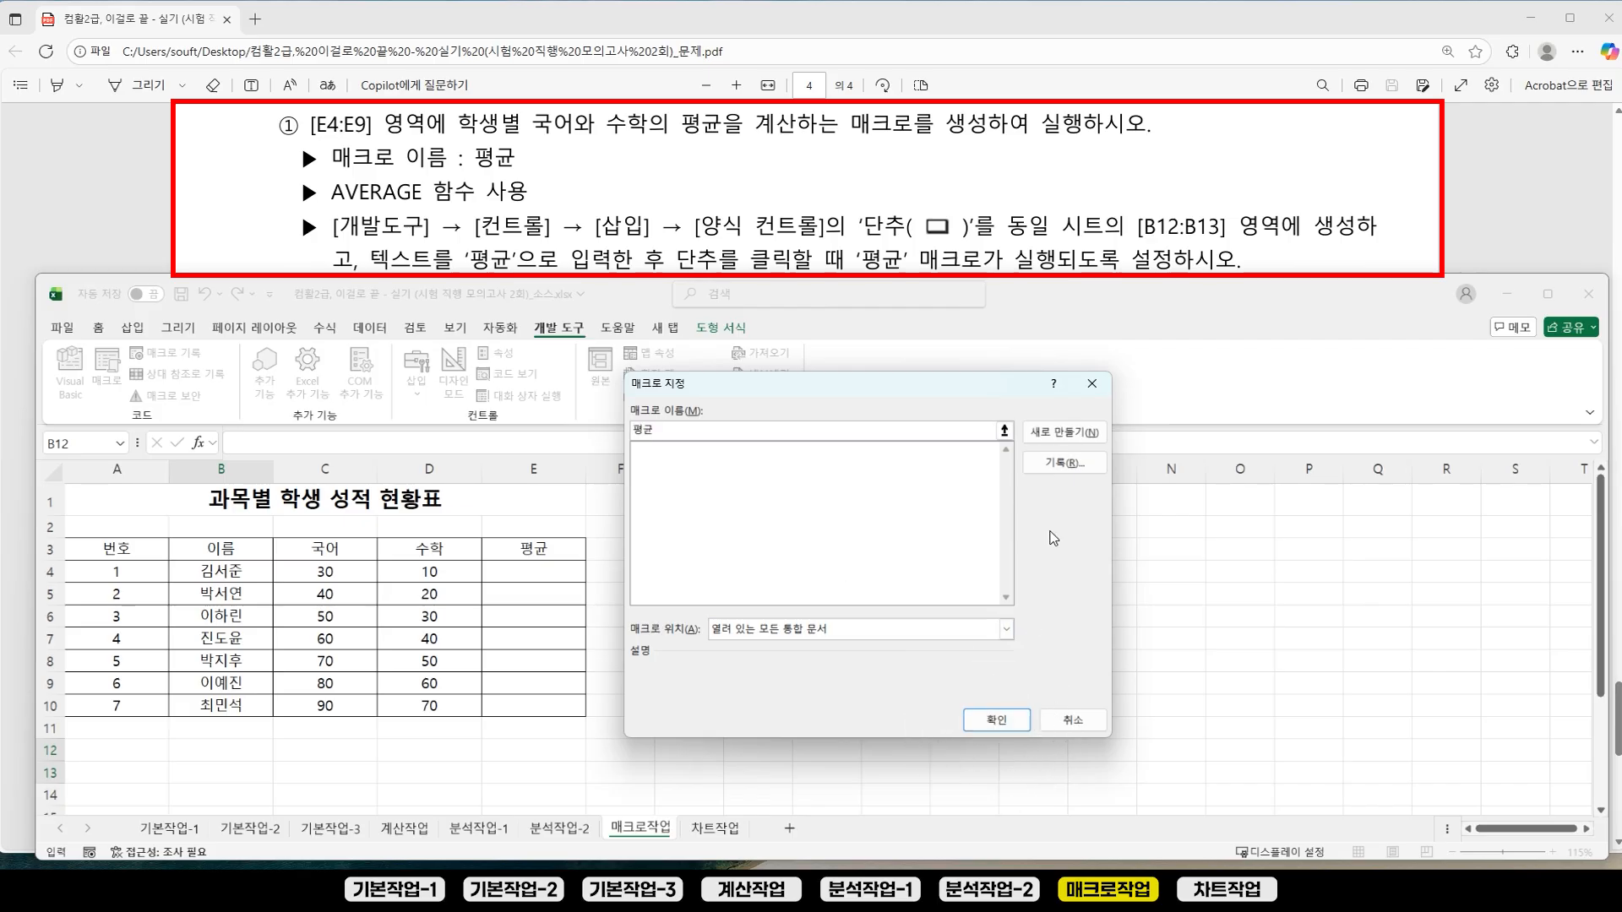
{"action": "left_click", "coordinate": [1065, 463]}
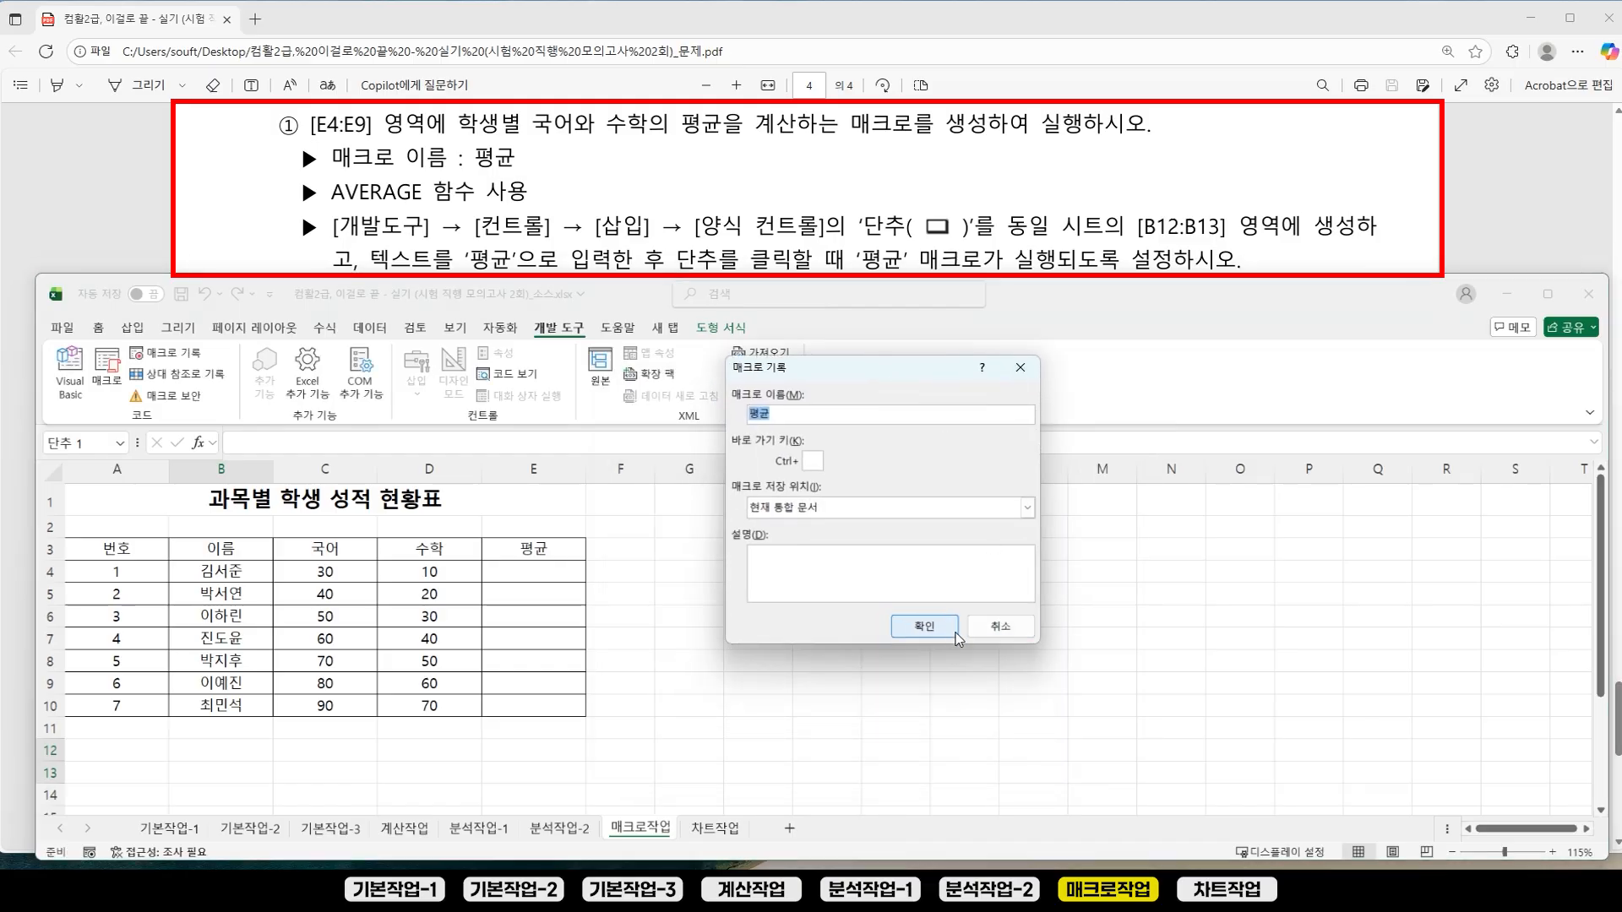
{"action": "left_click", "coordinate": [924, 626]}
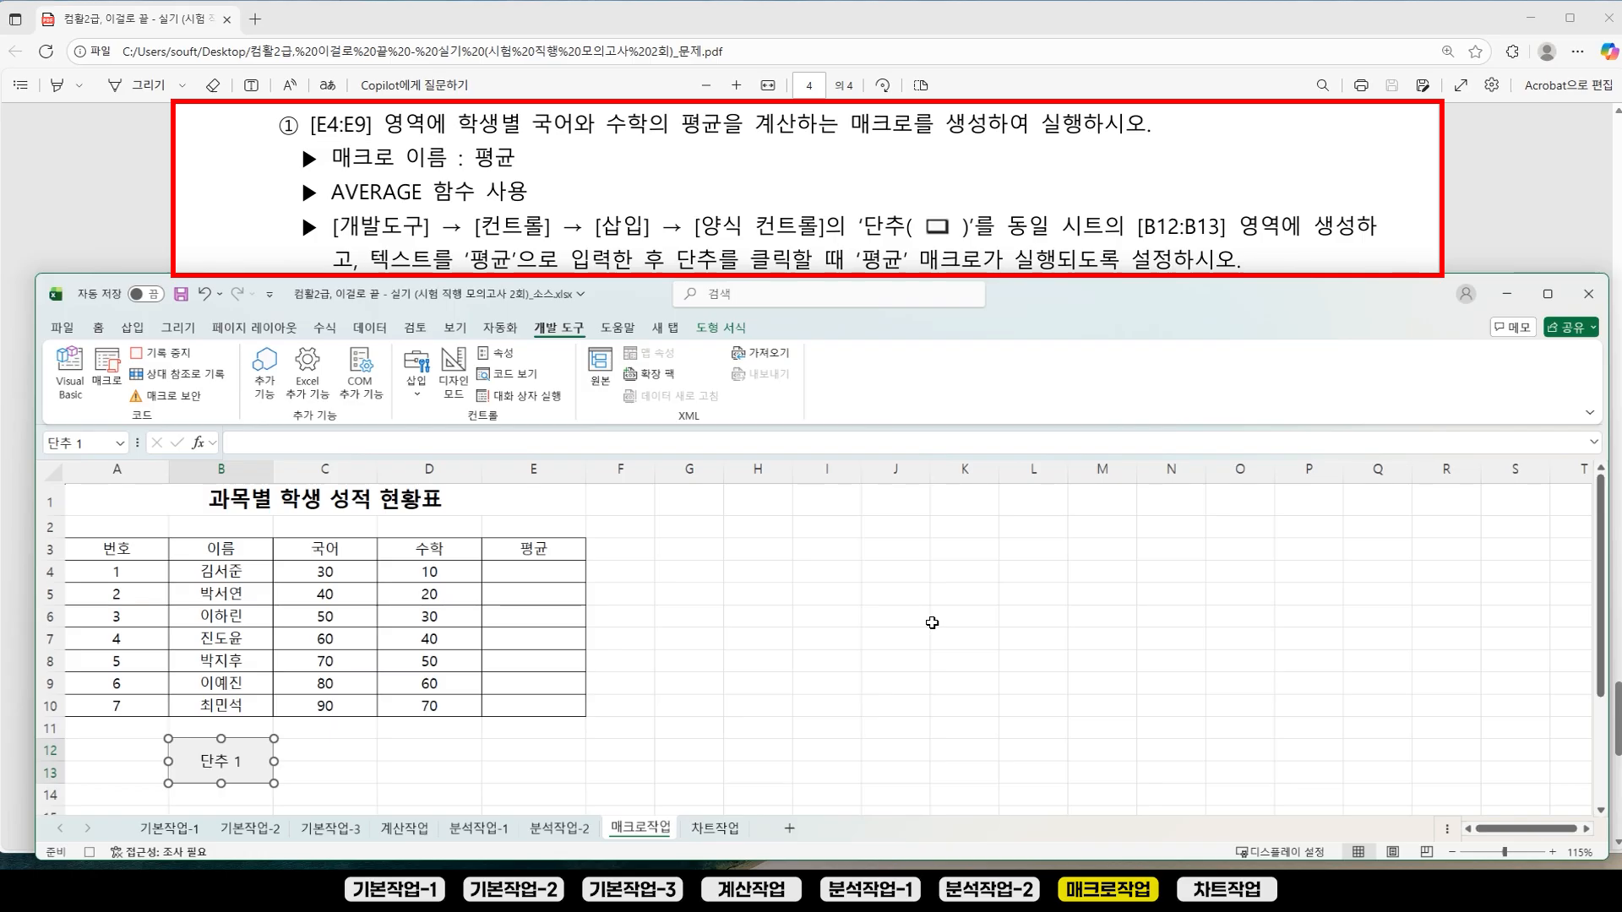
Step: Enter the formula =AVERAGE(C4:D4) in cell E4 of the 평균 column
{"action": "left_click", "coordinate": [532, 569]}
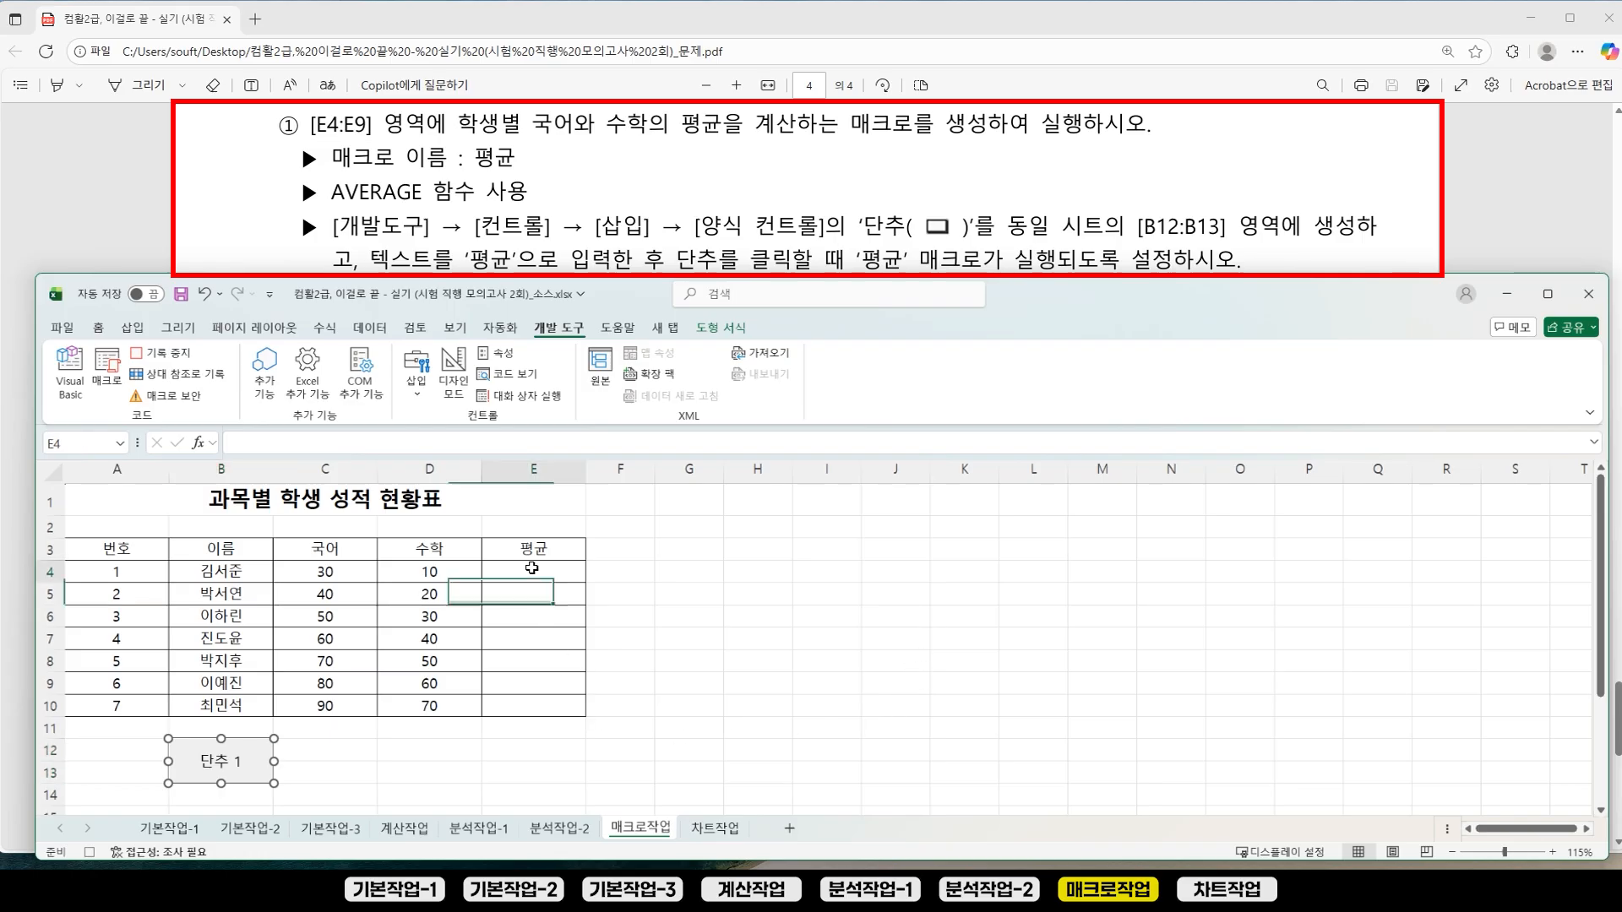
{"action": "type", "text": "="}
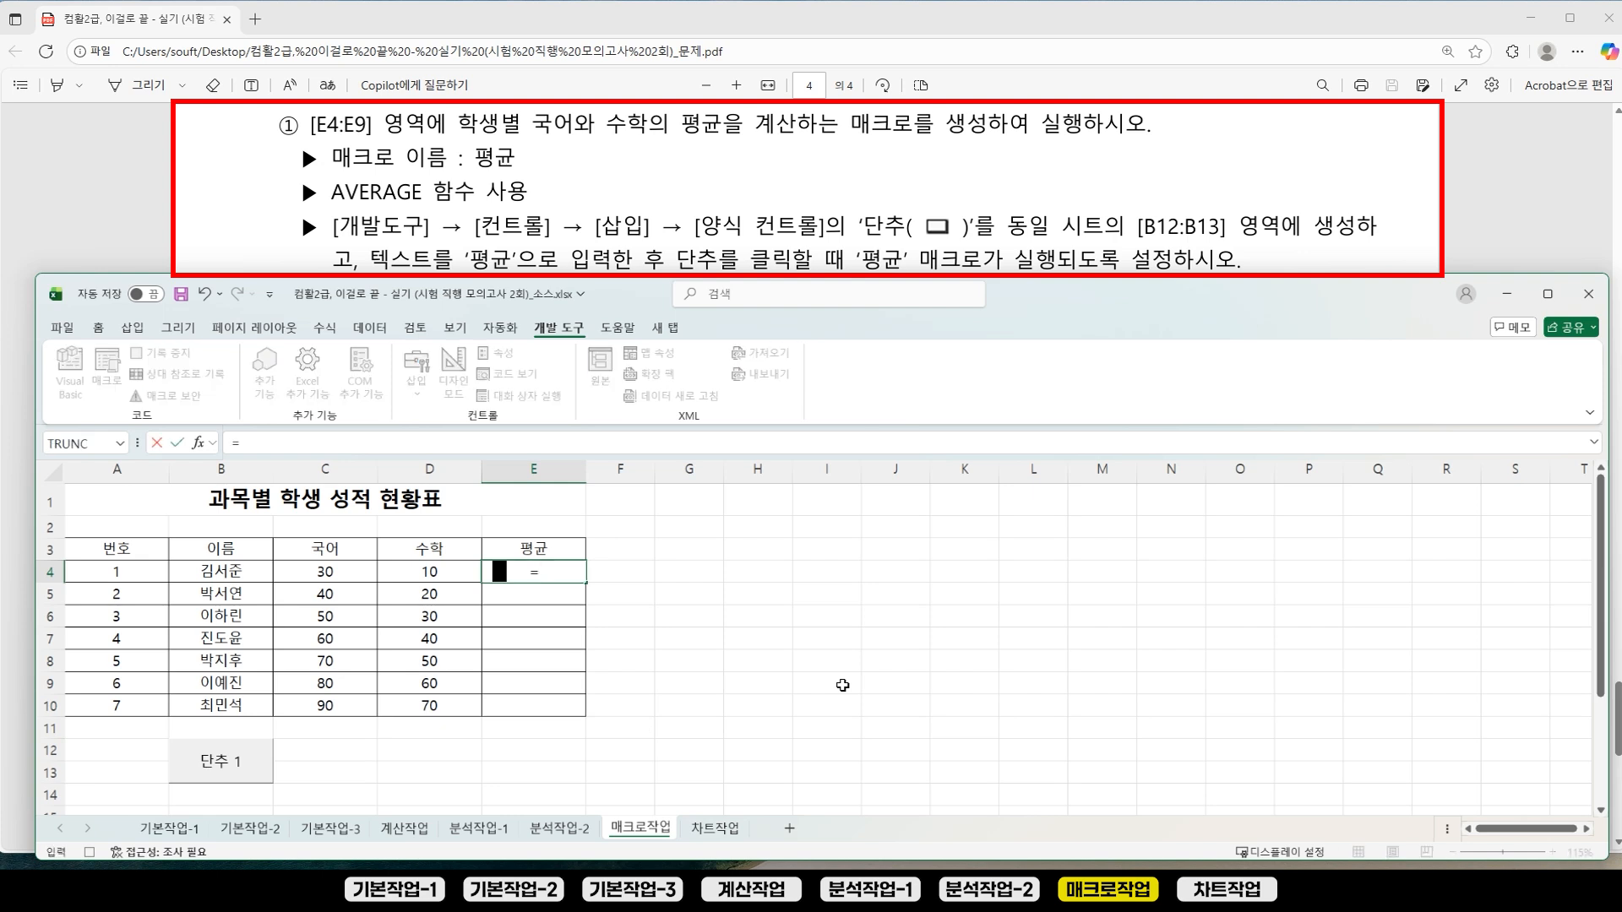
{"action": "type", "text": "AVER"}
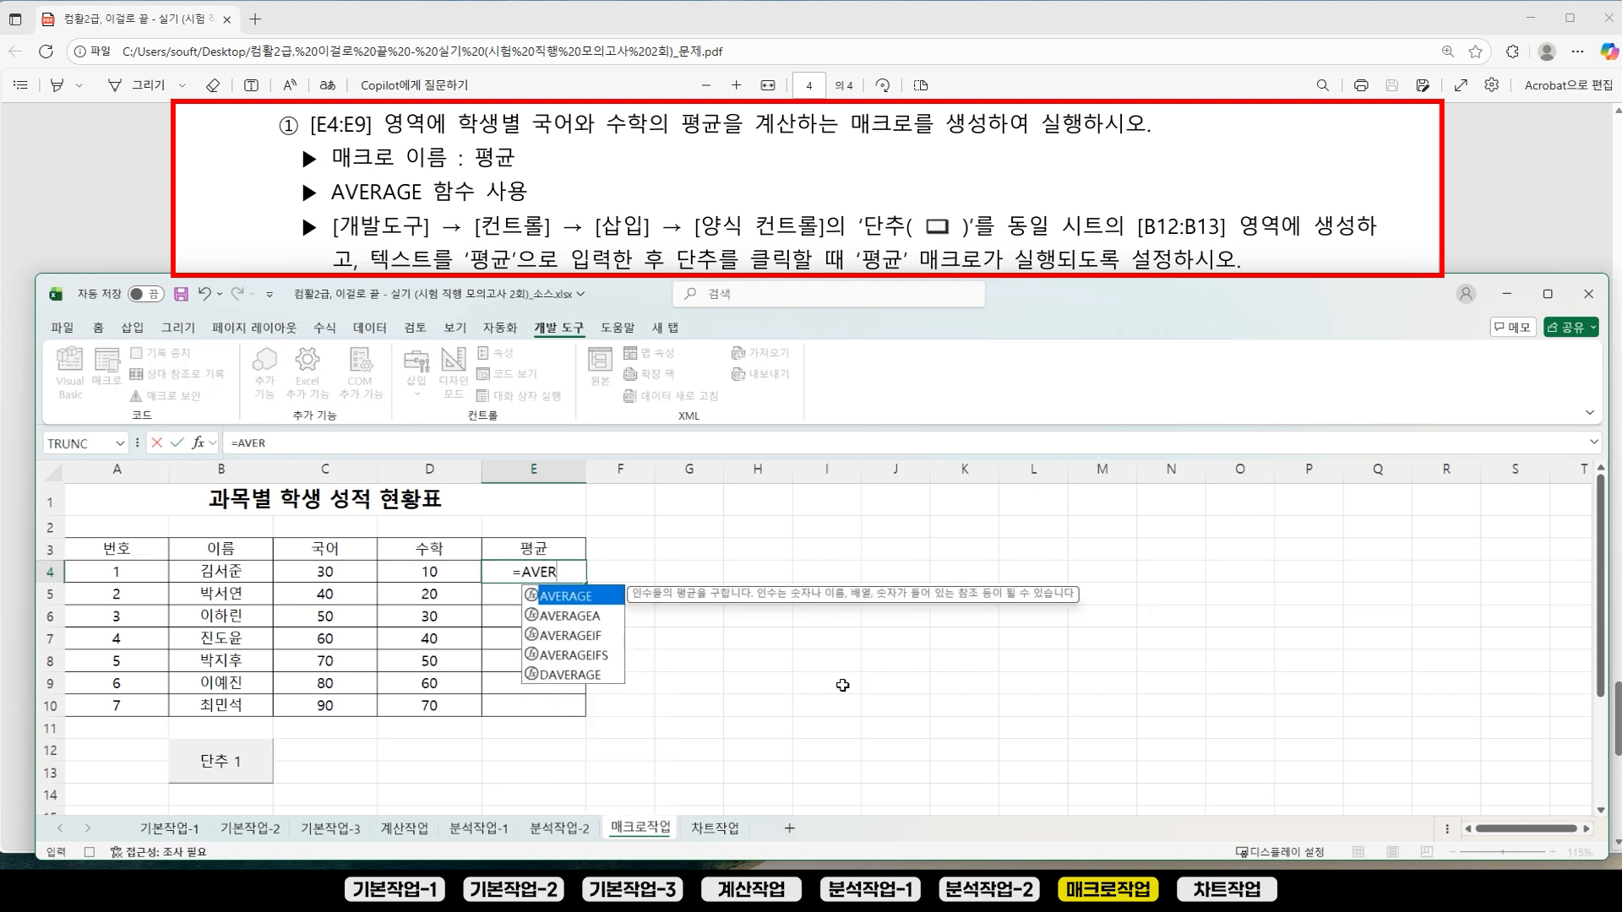
{"action": "type", "text": "AGE"}
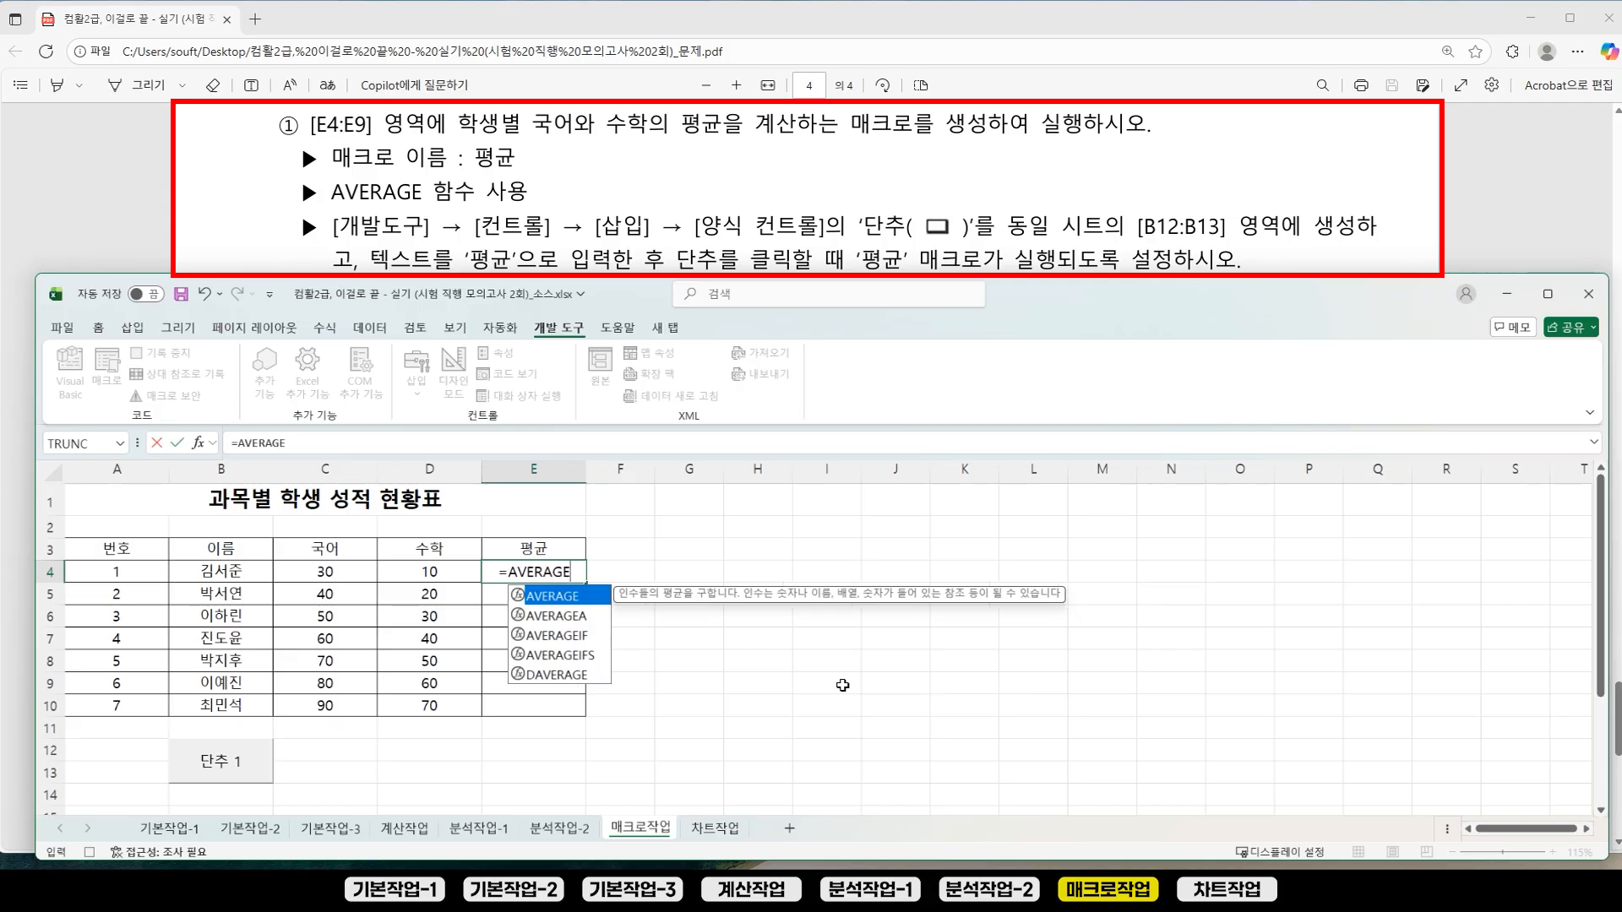
{"action": "type", "text": "("}
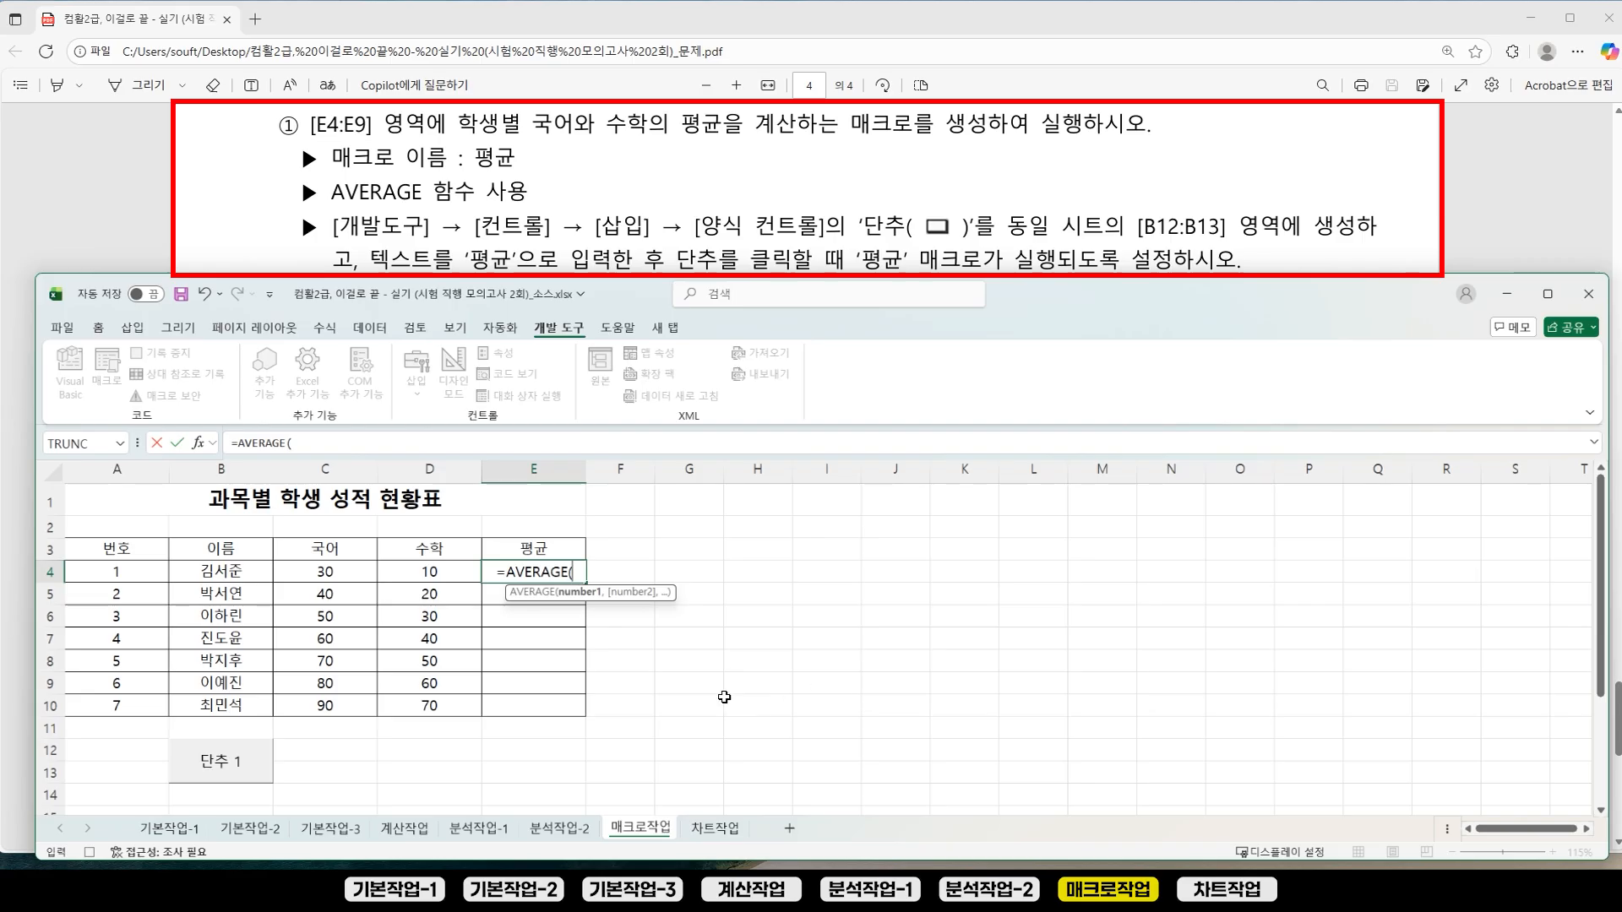
{"action": "left_click", "coordinate": [365, 572]}
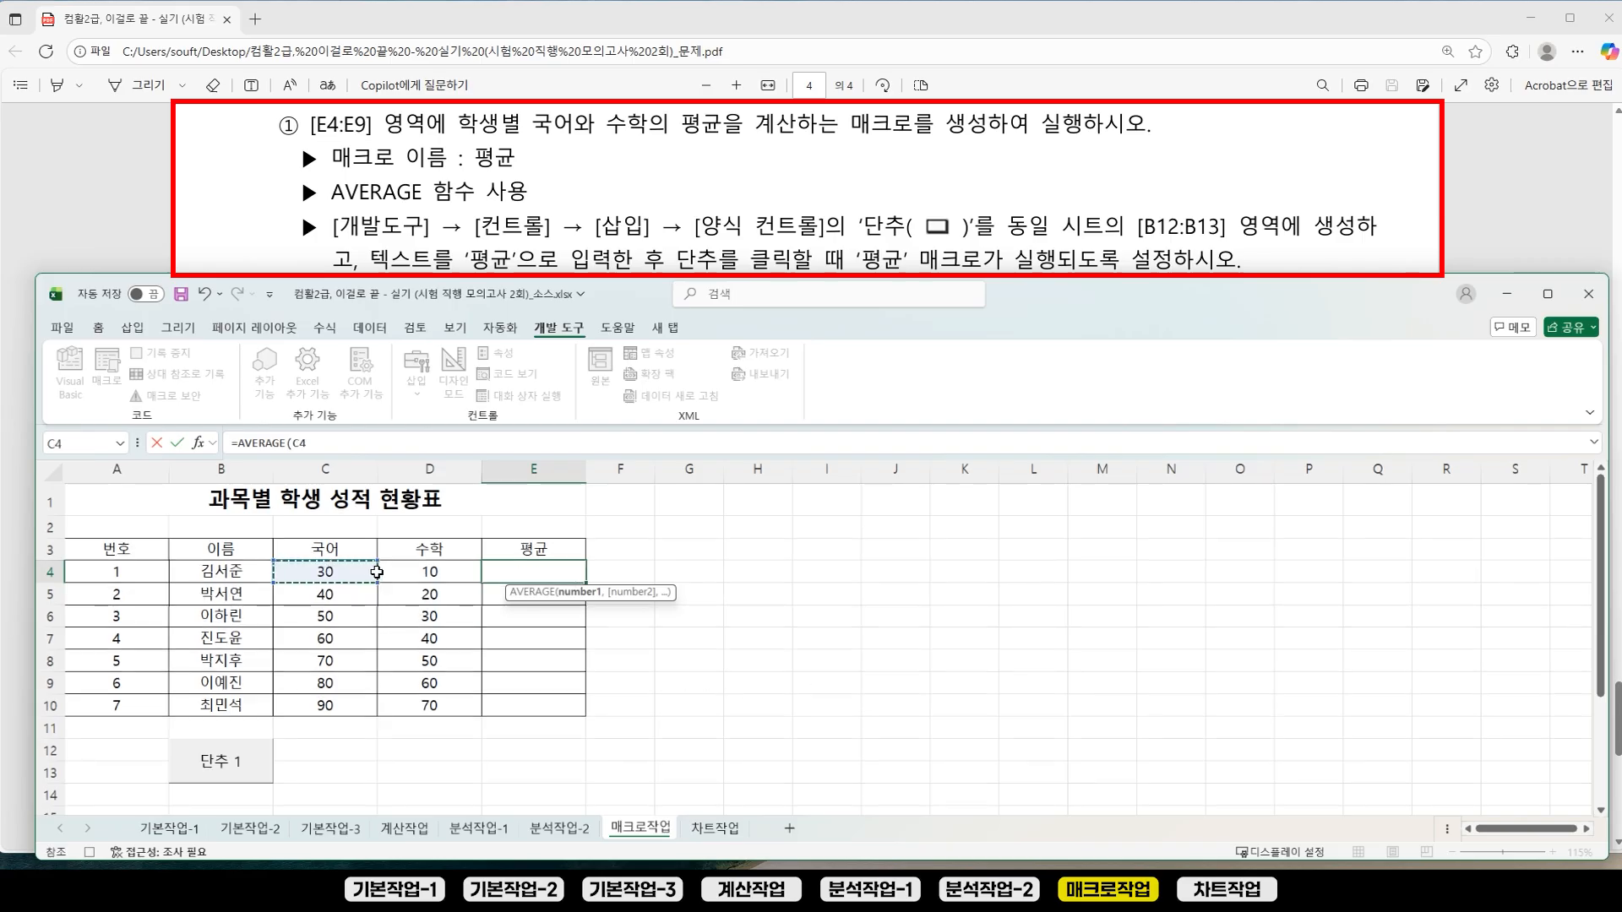
{"action": "left_click_drag", "start_coordinate": [365, 572], "coordinate": [430, 572]}
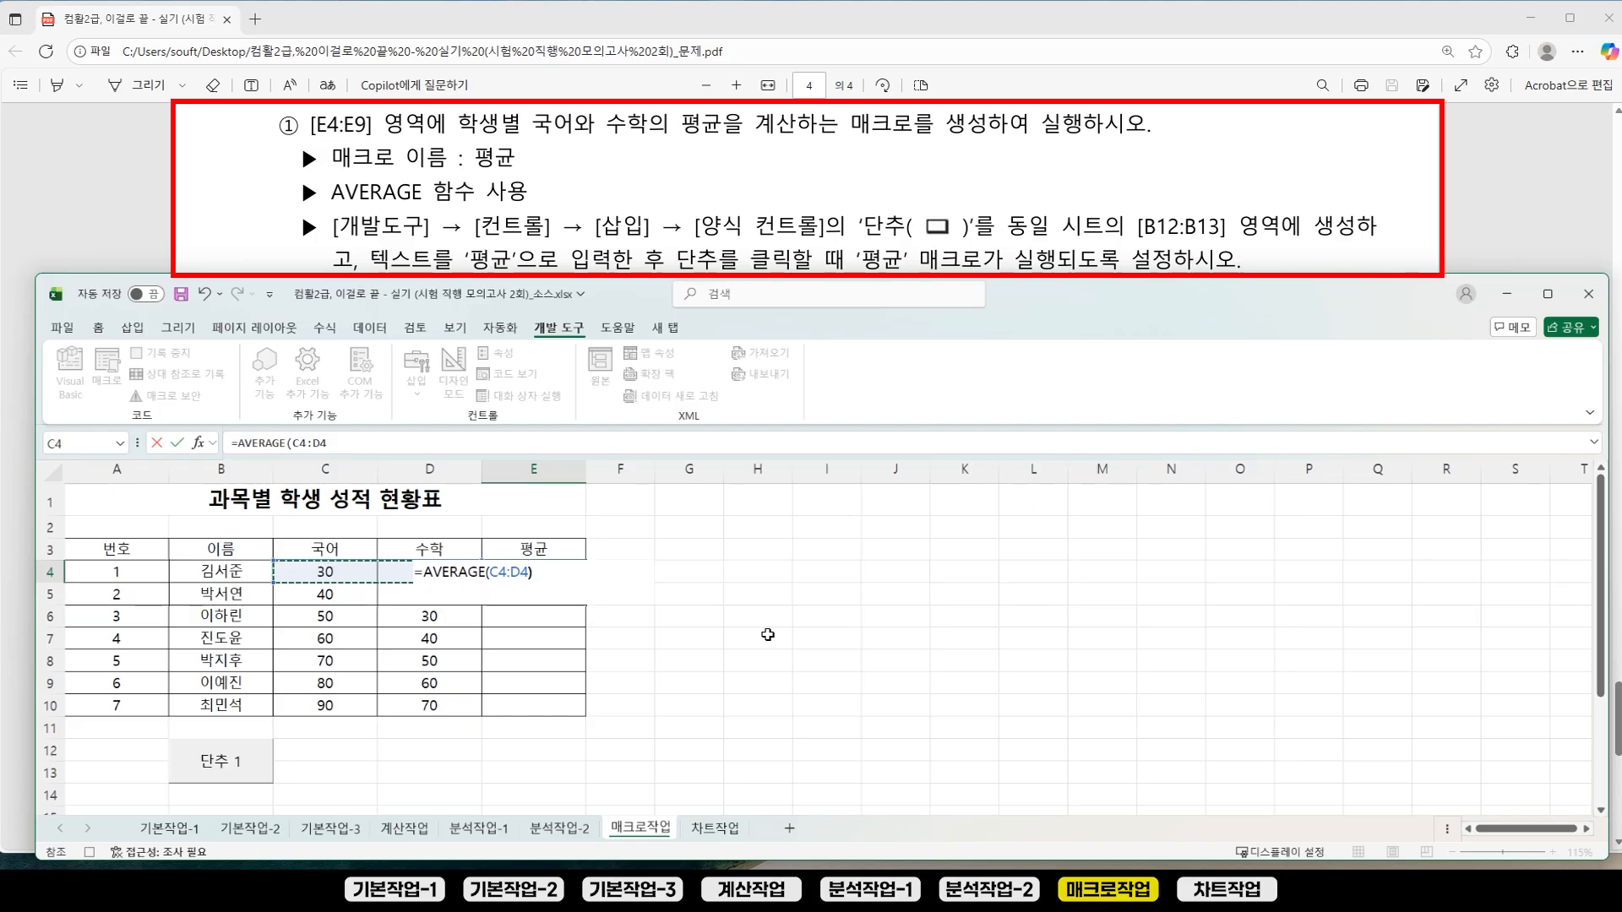
{"action": "key", "text": "Return"}
Step: Fill the E4 average formula down to E10 and stop the macro recording
{"action": "left_click", "coordinate": [545, 575]}
{"action": "left_click_drag", "start_coordinate": [585, 582], "coordinate": [580, 712]}
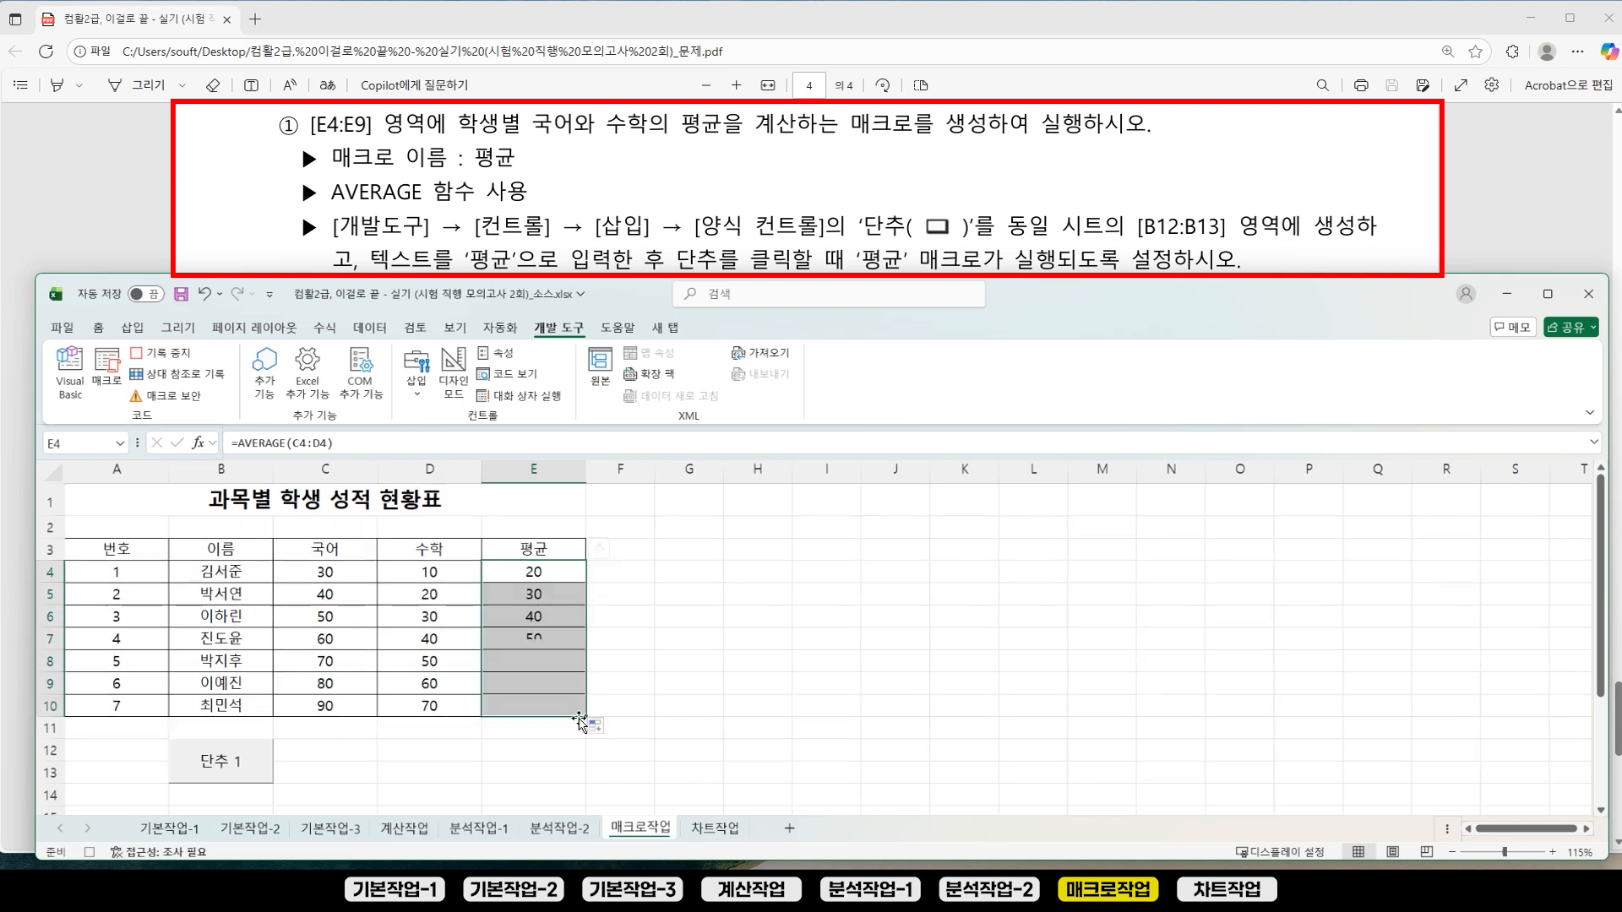
{"action": "left_click", "coordinate": [959, 632]}
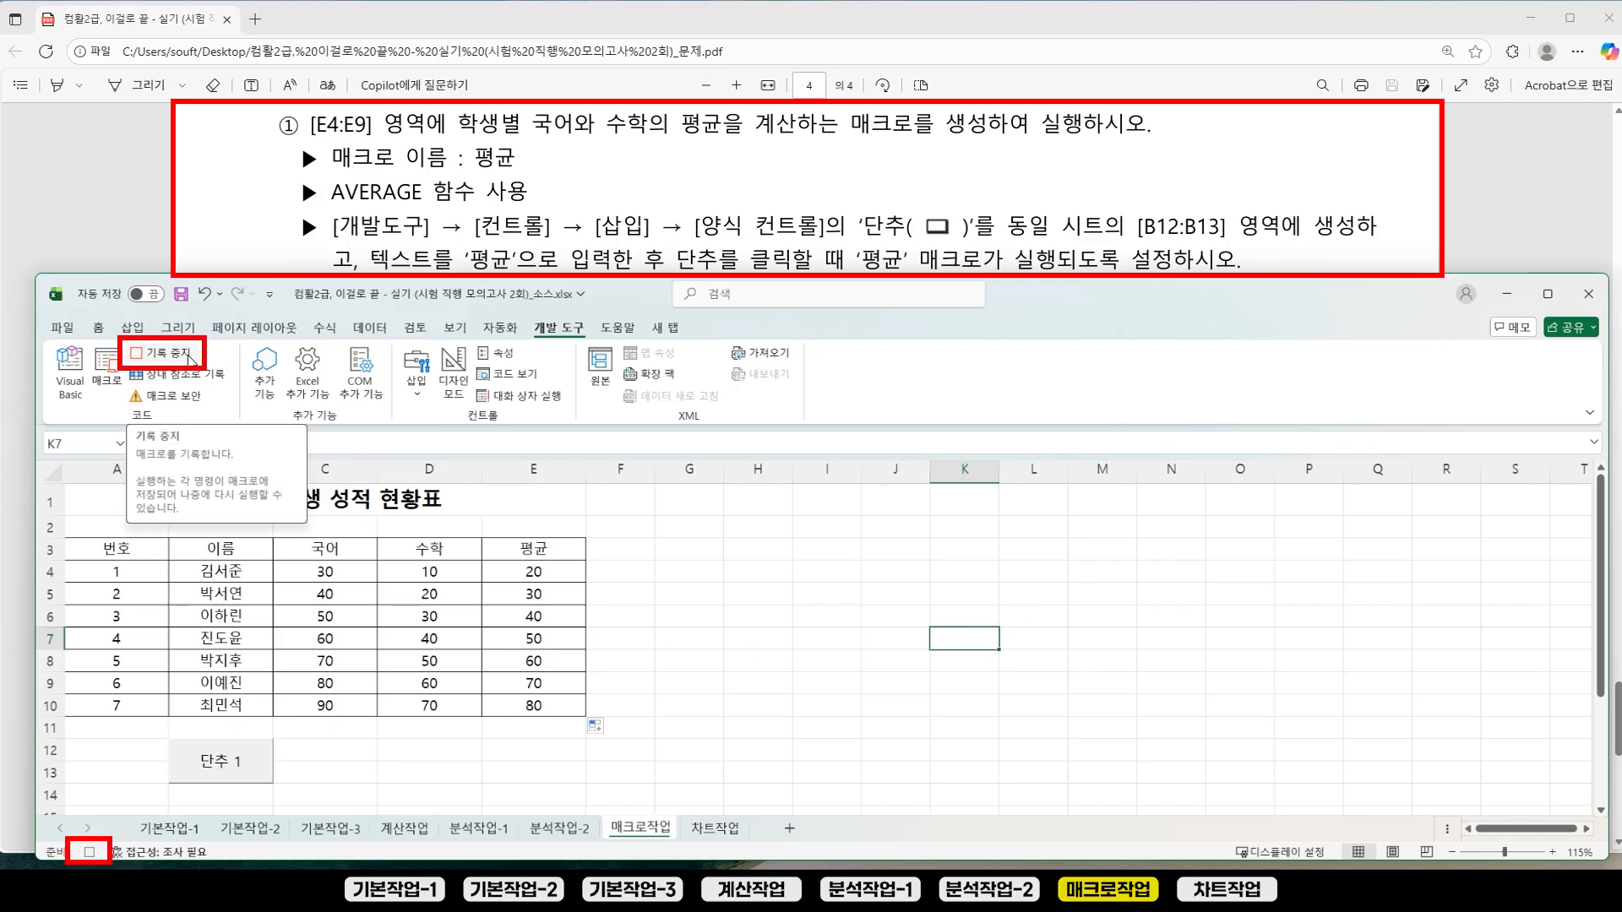
{"action": "left_click", "coordinate": [91, 853]}
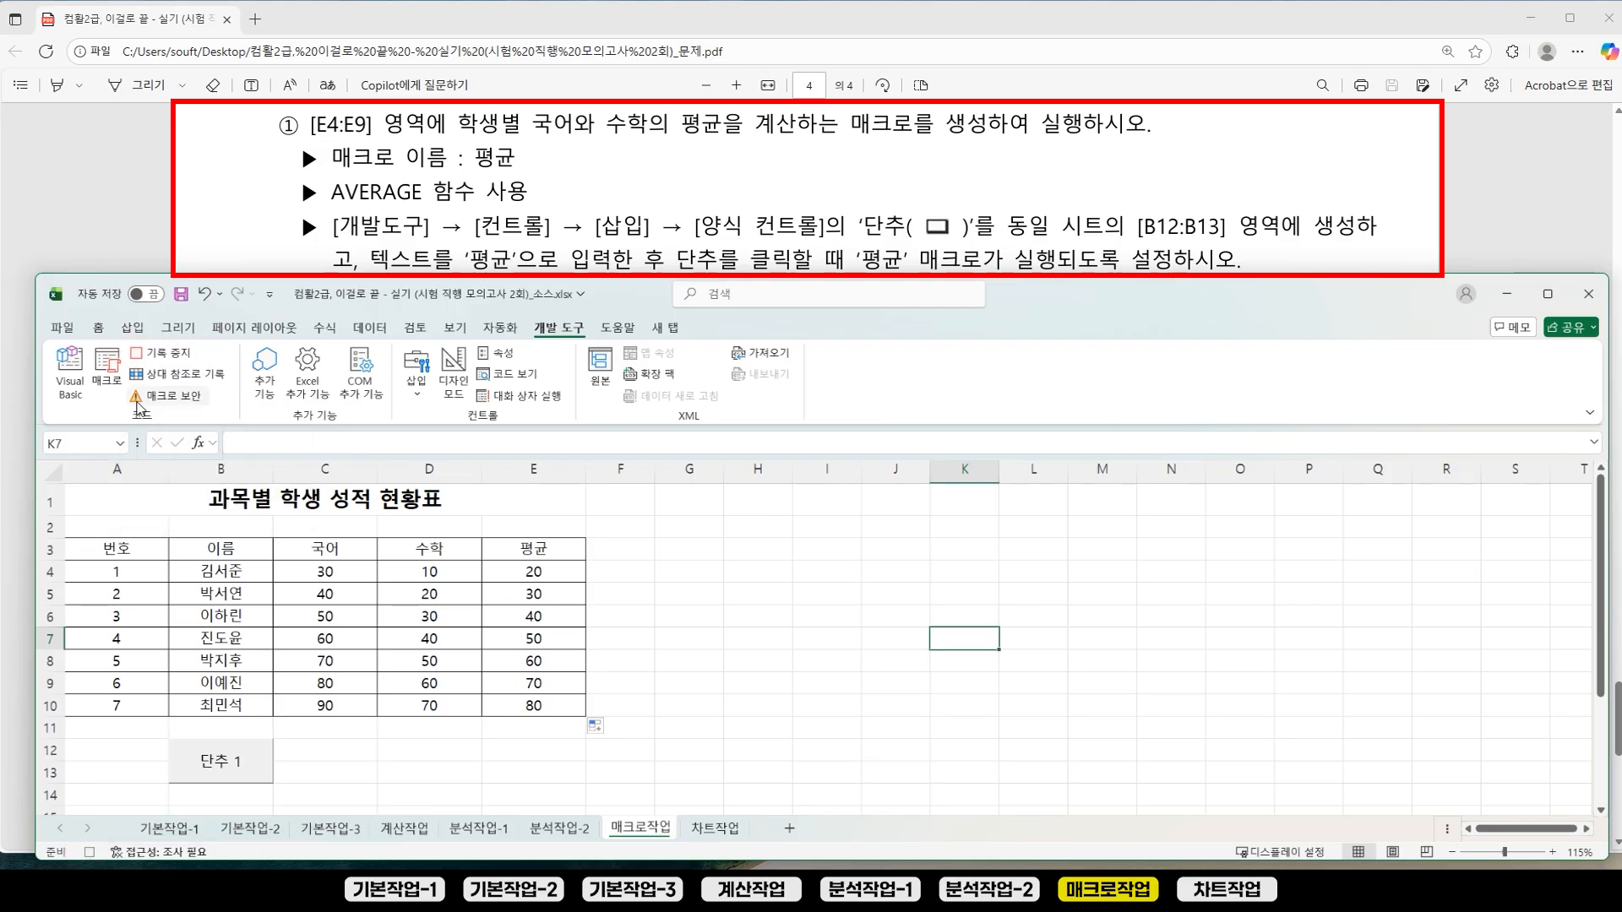
Step: Check the AVERAGE formulas in individual cells of the 평균 column, E4:E10
{"action": "left_click", "coordinate": [917, 582]}
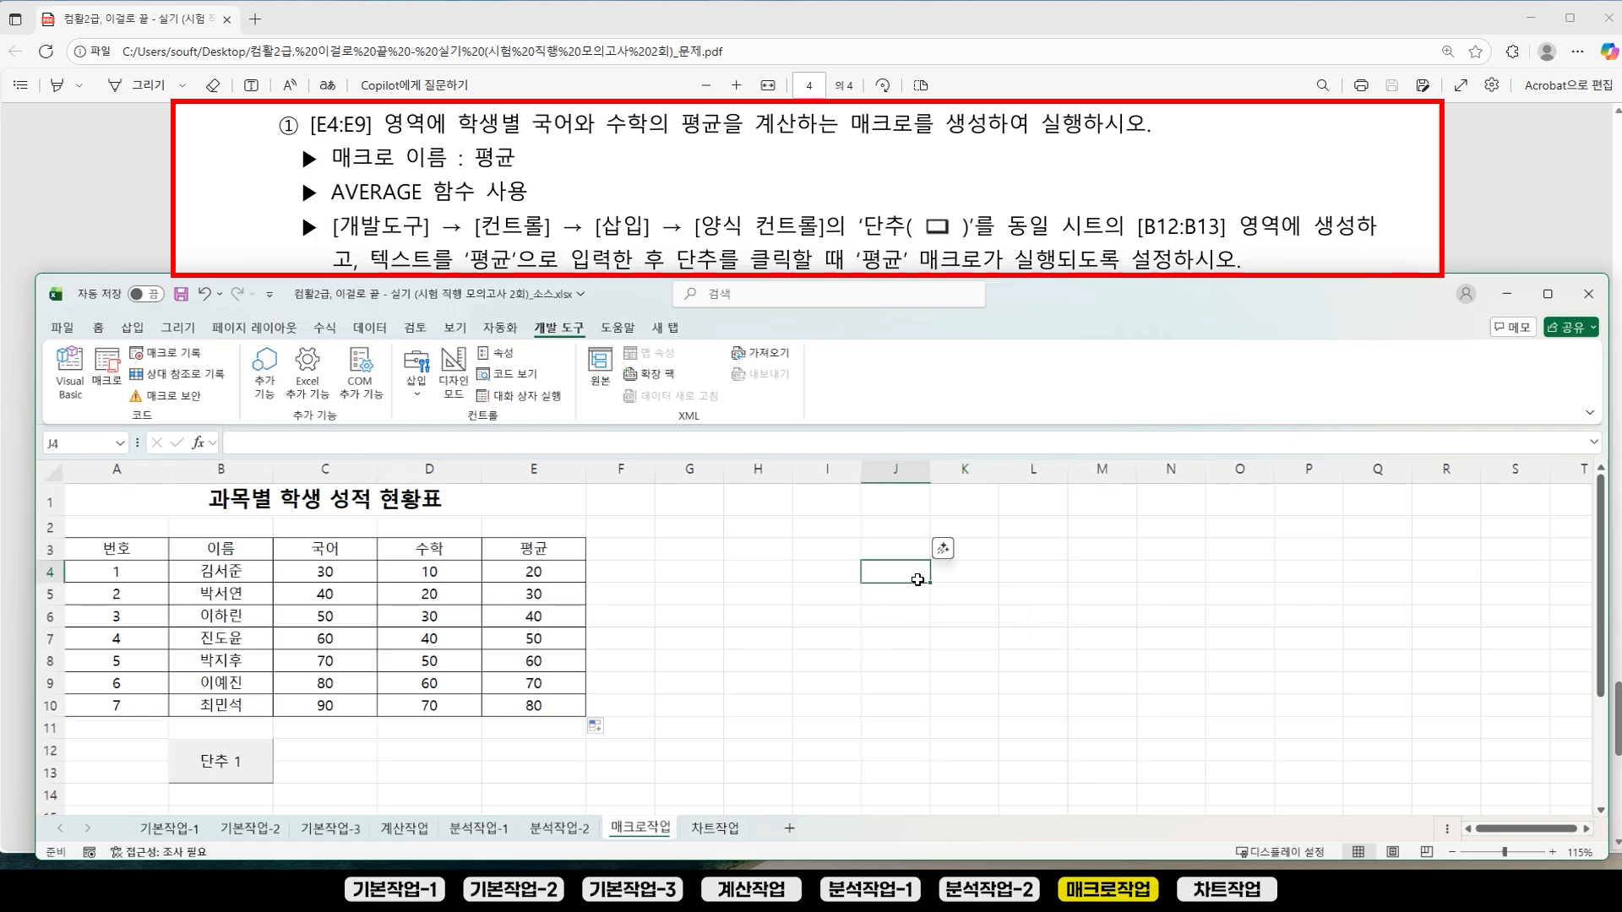
{"action": "left_click", "coordinate": [517, 573]}
{"action": "double_click", "coordinate": [541, 571]}
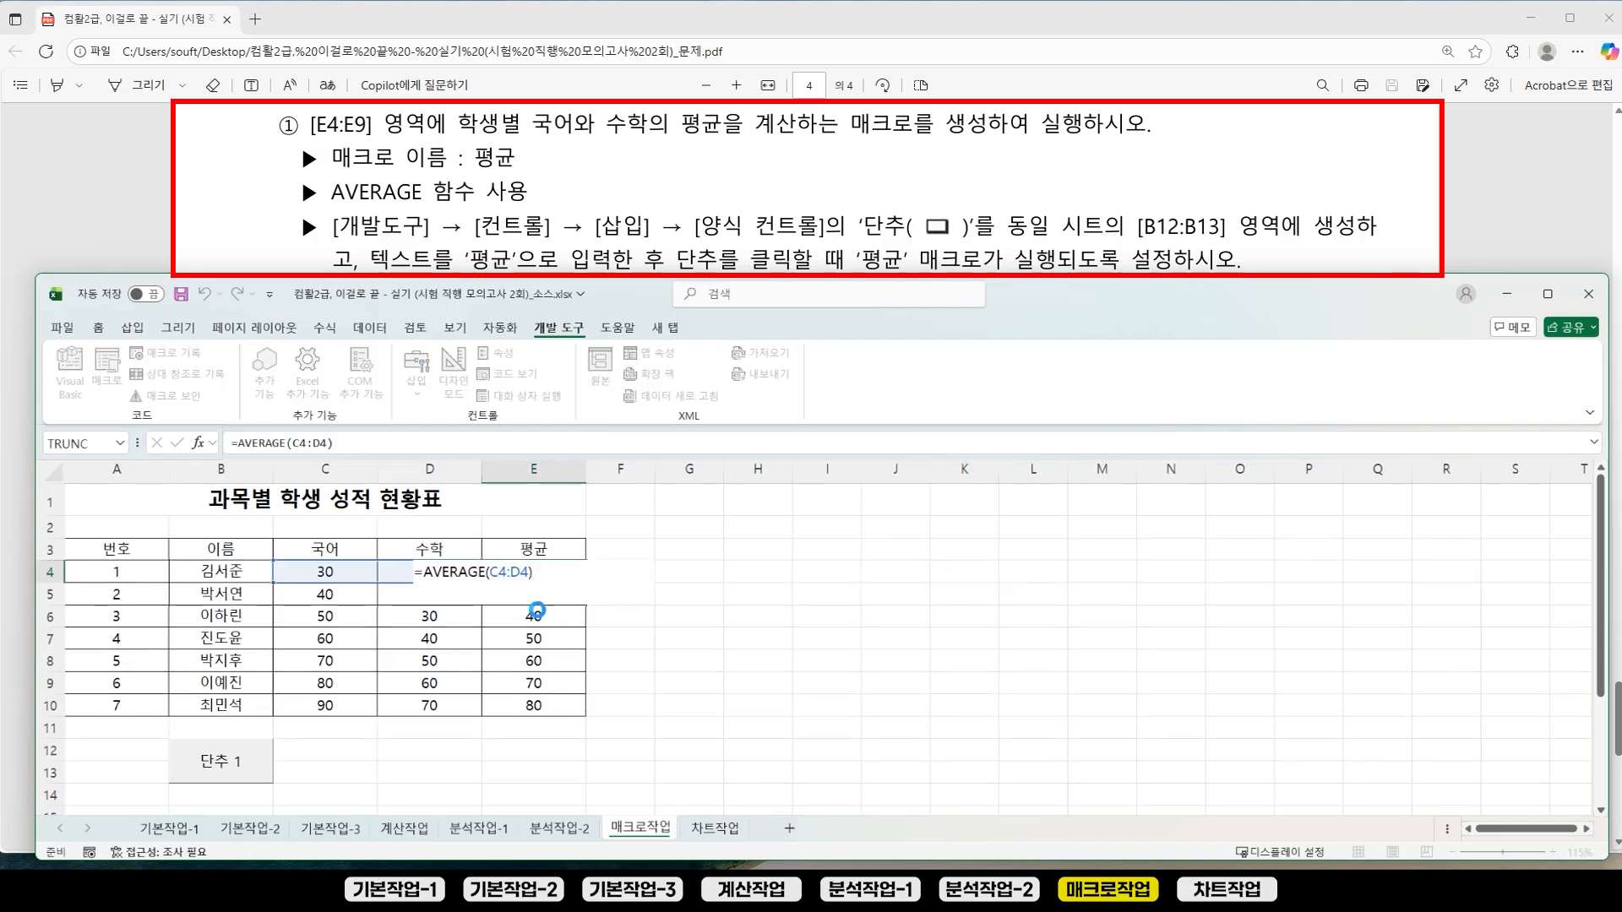
{"action": "double_click", "coordinate": [532, 594]}
{"action": "double_click", "coordinate": [532, 617]}
{"action": "double_click", "coordinate": [530, 683]}
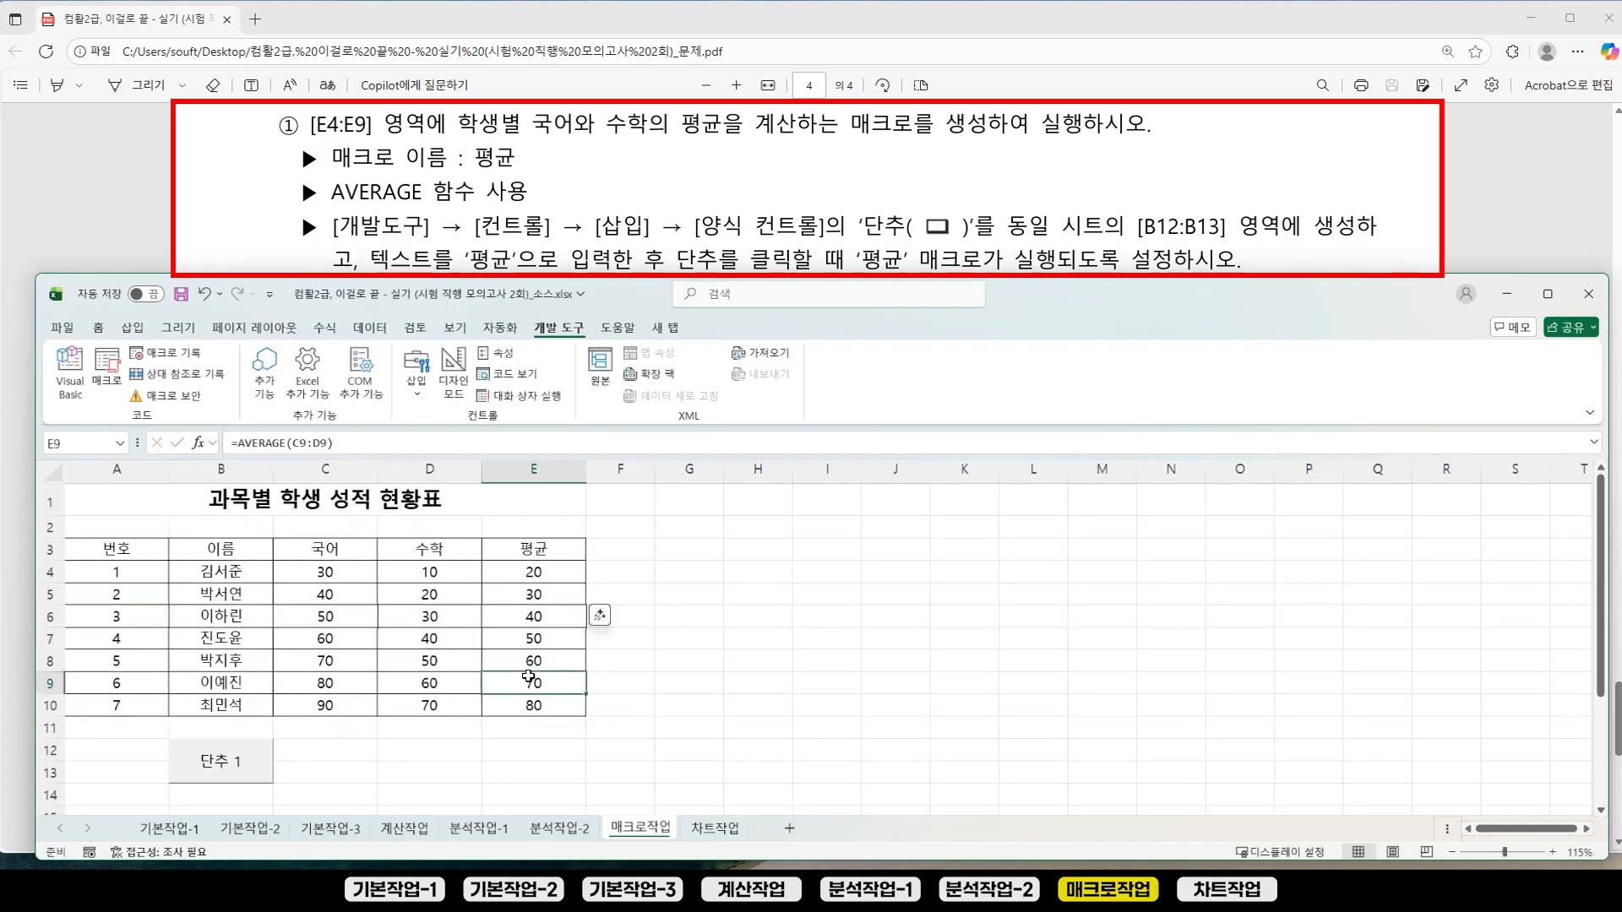
{"action": "left_click", "coordinate": [498, 709]}
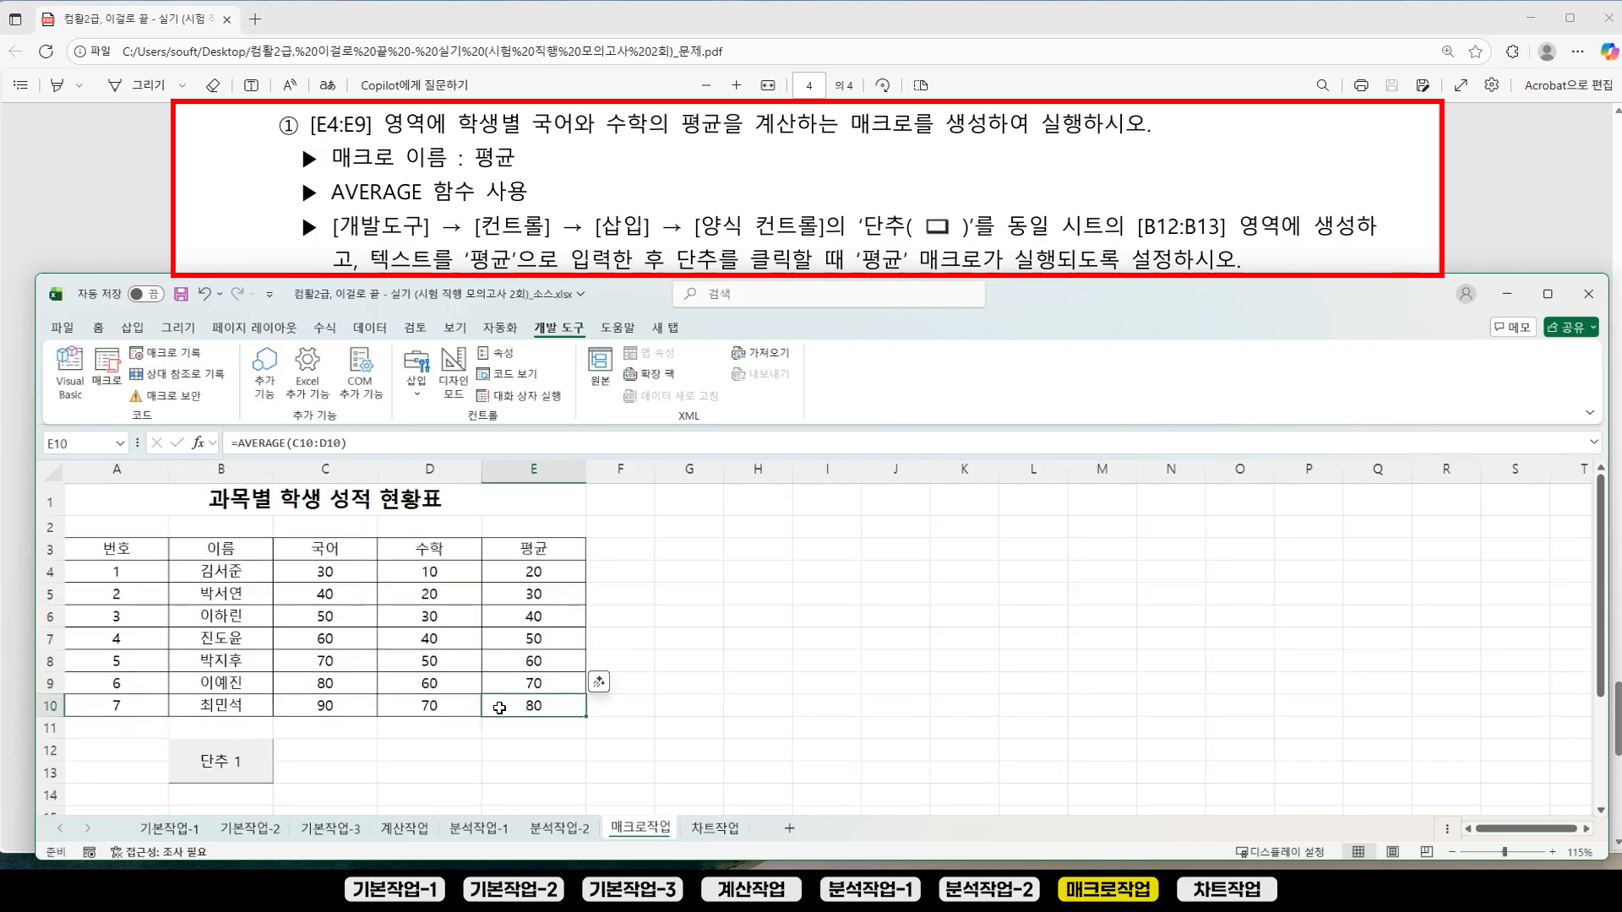
{"action": "double_click", "coordinate": [498, 709]}
{"action": "key", "text": "Return"}
{"action": "left_click", "coordinate": [526, 575]}
{"action": "left_click", "coordinate": [744, 570]}
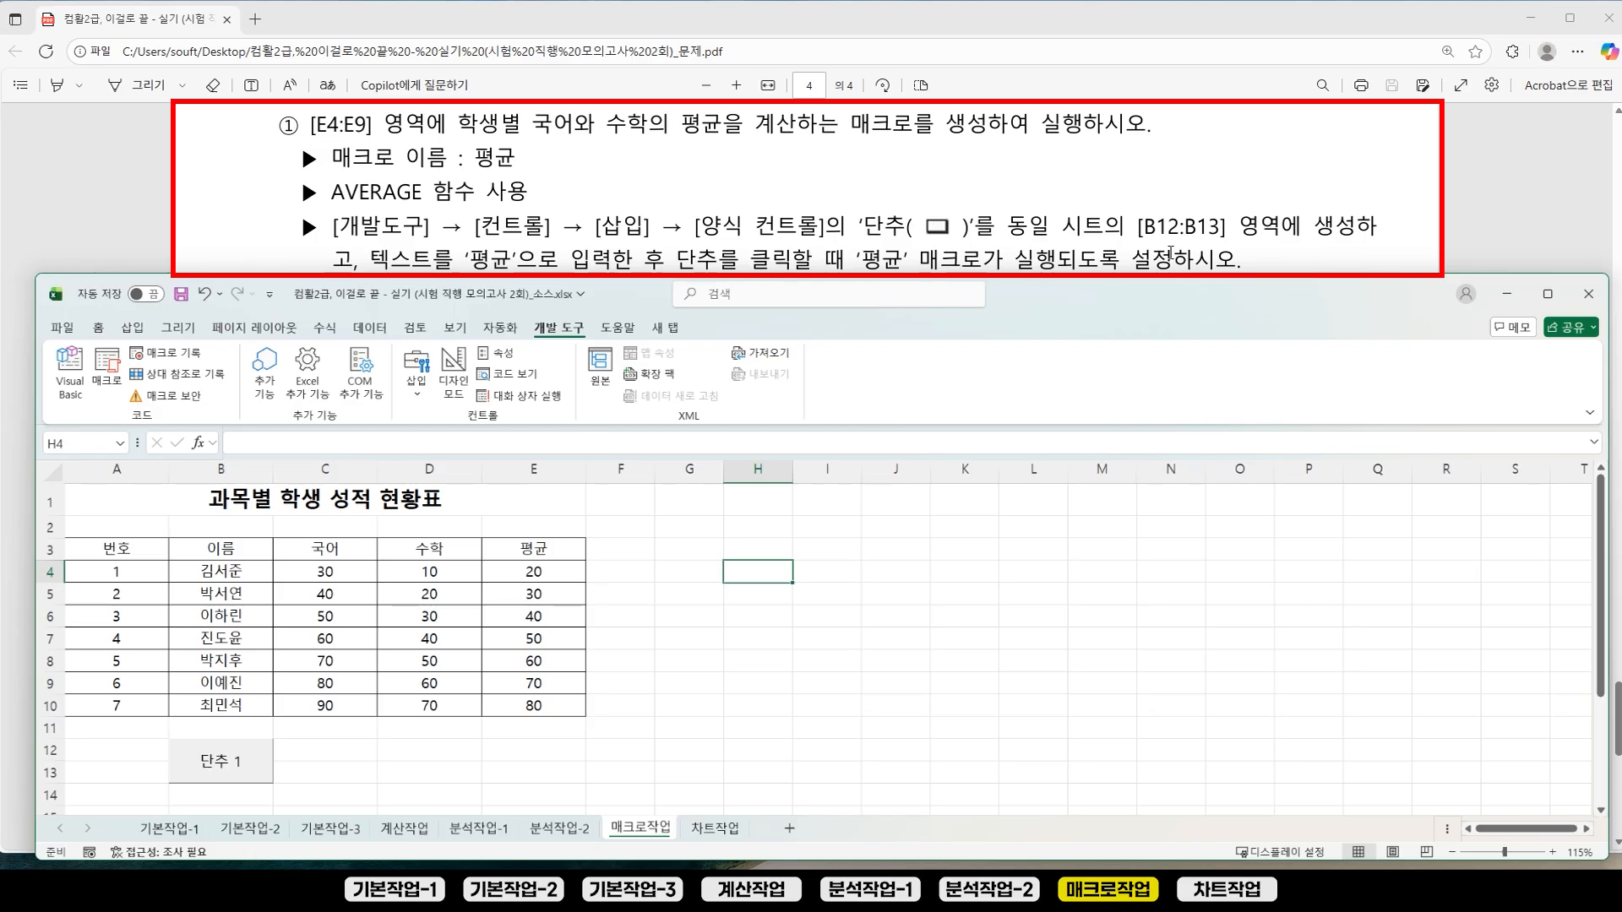
Step: Change the text of the form button at B12:B13 to 평균
{"action": "right_click", "coordinate": [214, 763]}
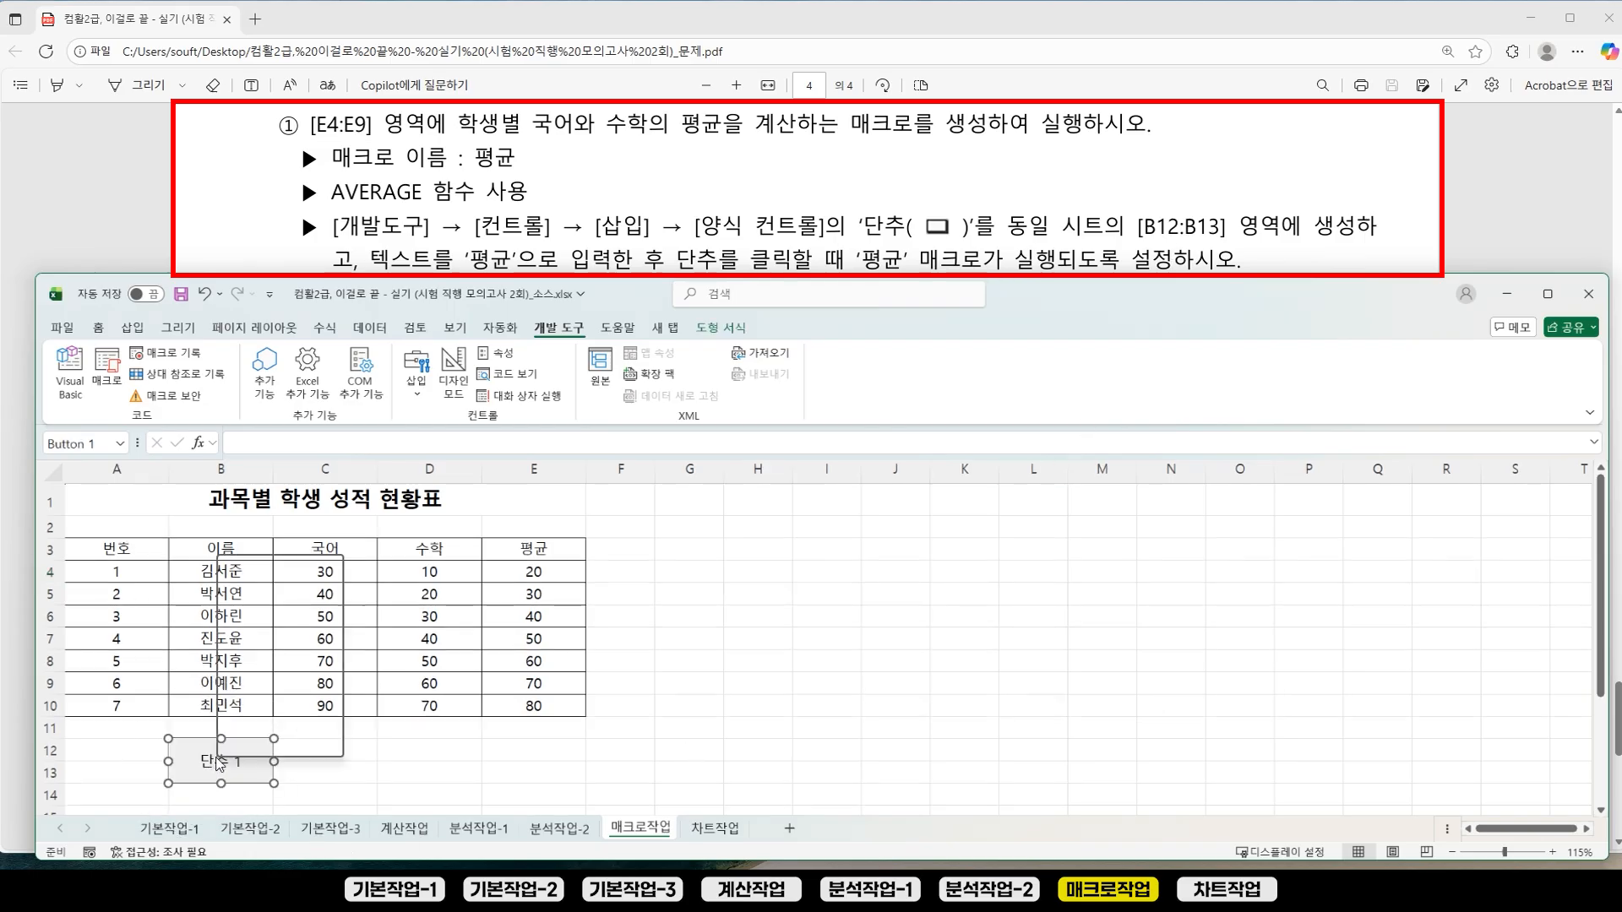
{"action": "left_click", "coordinate": [272, 641]}
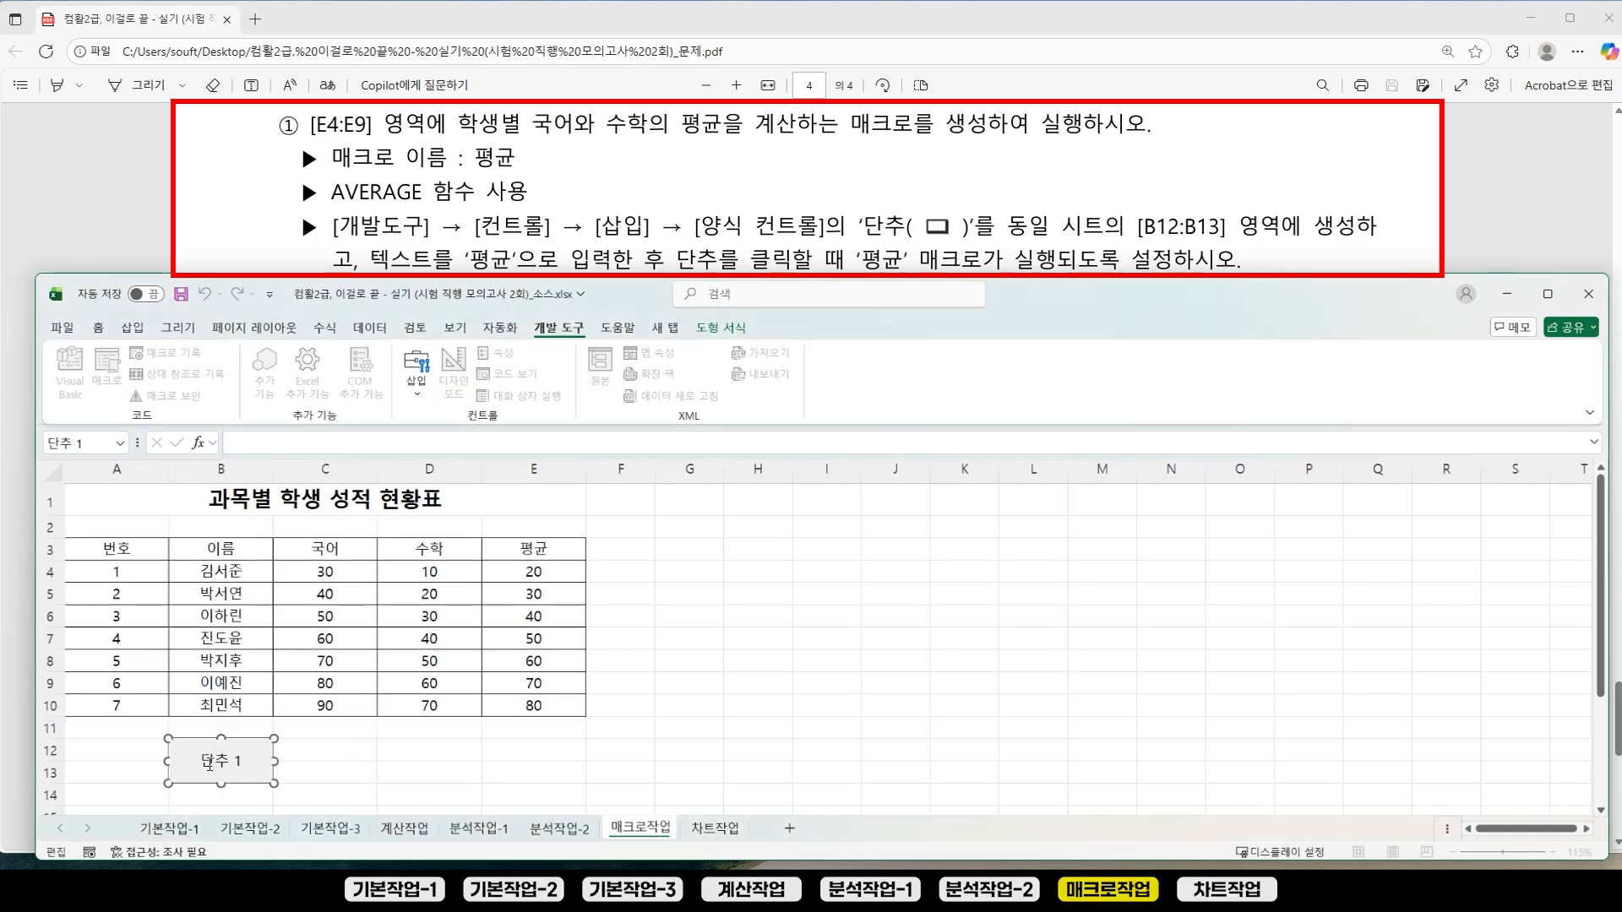
{"action": "left_click_drag", "start_coordinate": [201, 765], "coordinate": [385, 743]}
{"action": "type", "text": "VUDR"}
{"action": "key", "text": "BackSpace"}
{"action": "key", "text": "BackSpace"}
{"action": "key", "text": "BackSpace"}
{"action": "key", "text": "BackSpace"}
{"action": "key", "text": "Hangul"}
{"action": "type", "text": "평균"}
{"action": "left_click", "coordinate": [1170, 616]}
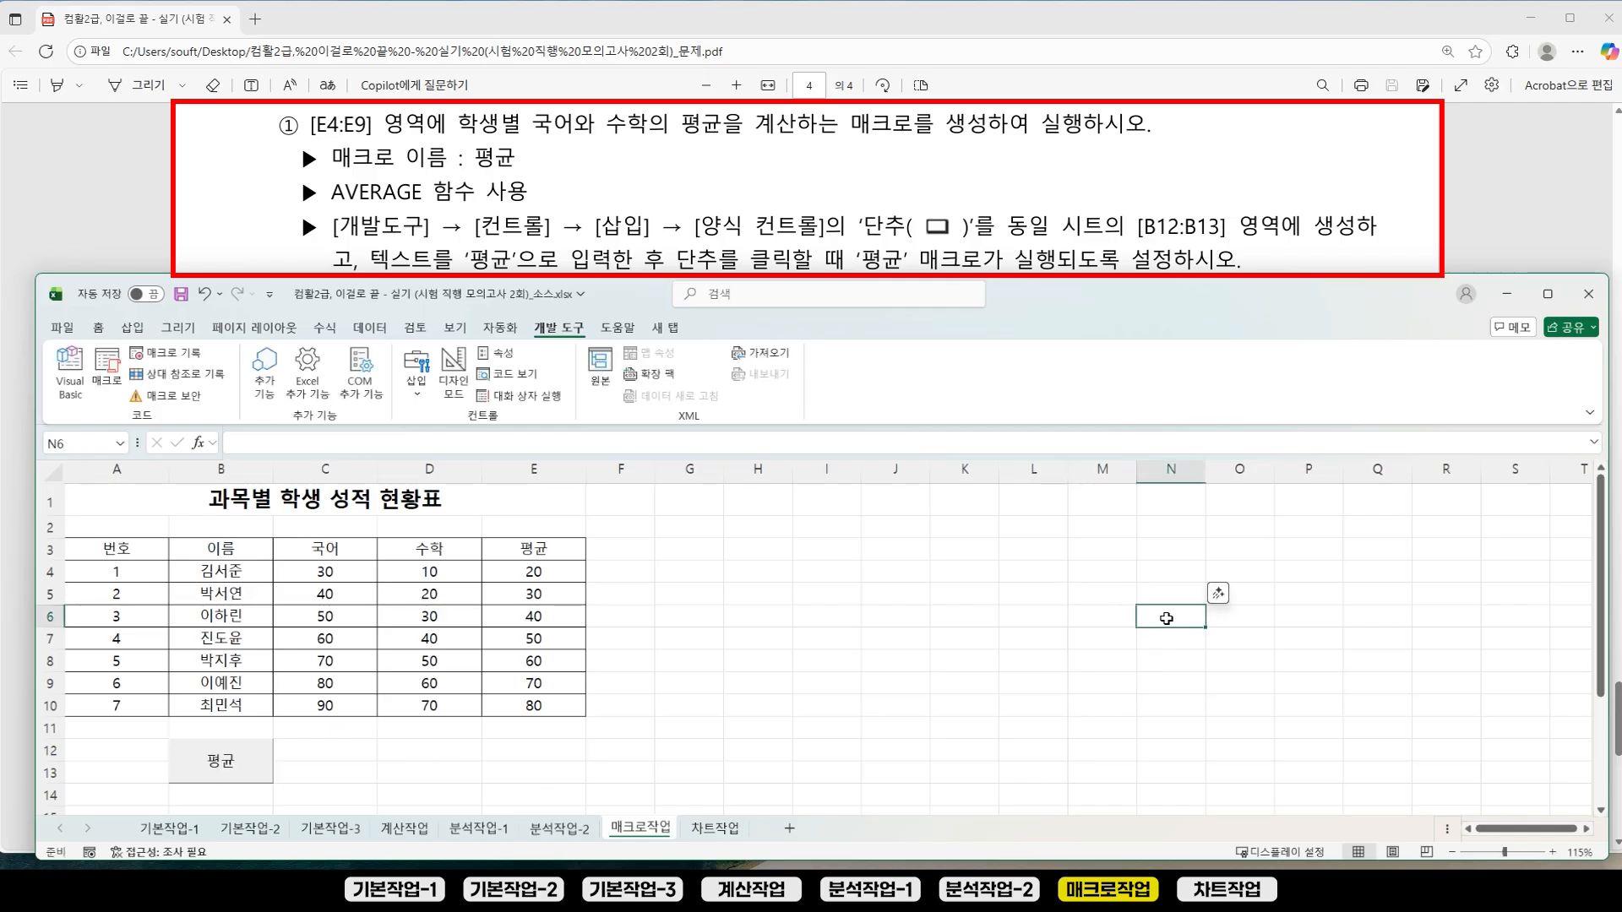
Step: Test the 평균 button twice by clearing E4:E10 and running its macro to recalculate the averages
{"action": "left_click_drag", "start_coordinate": [524, 573], "coordinate": [524, 707]}
{"action": "key", "text": "Delete"}
{"action": "left_click", "coordinate": [221, 764]}
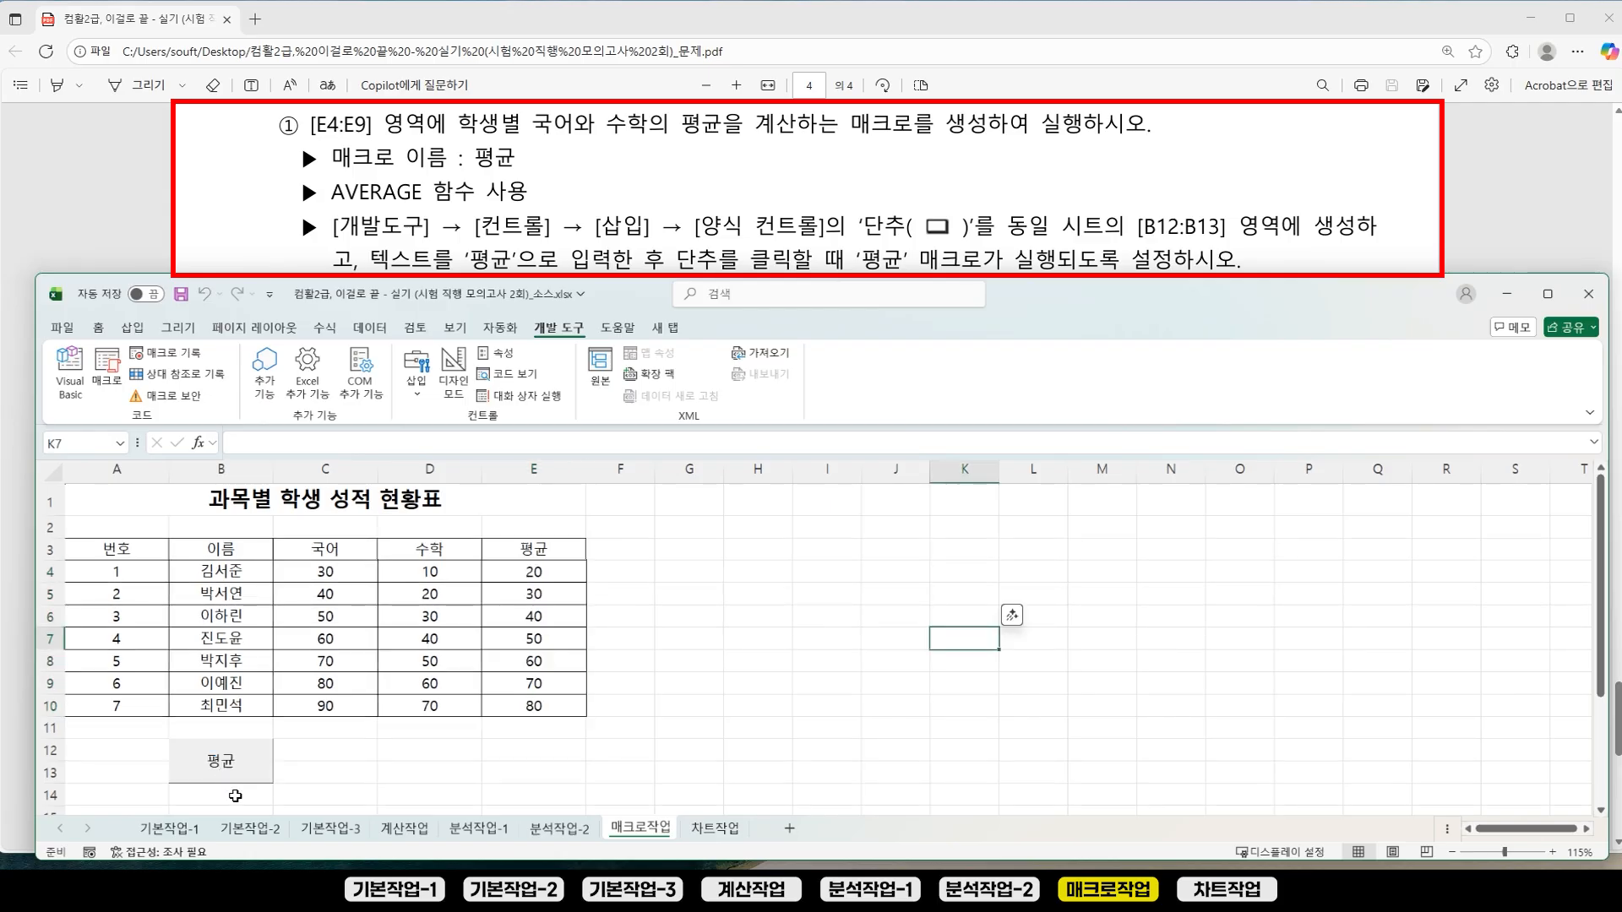
{"action": "left_click_drag", "start_coordinate": [523, 572], "coordinate": [523, 708]}
{"action": "key", "text": "Delete"}
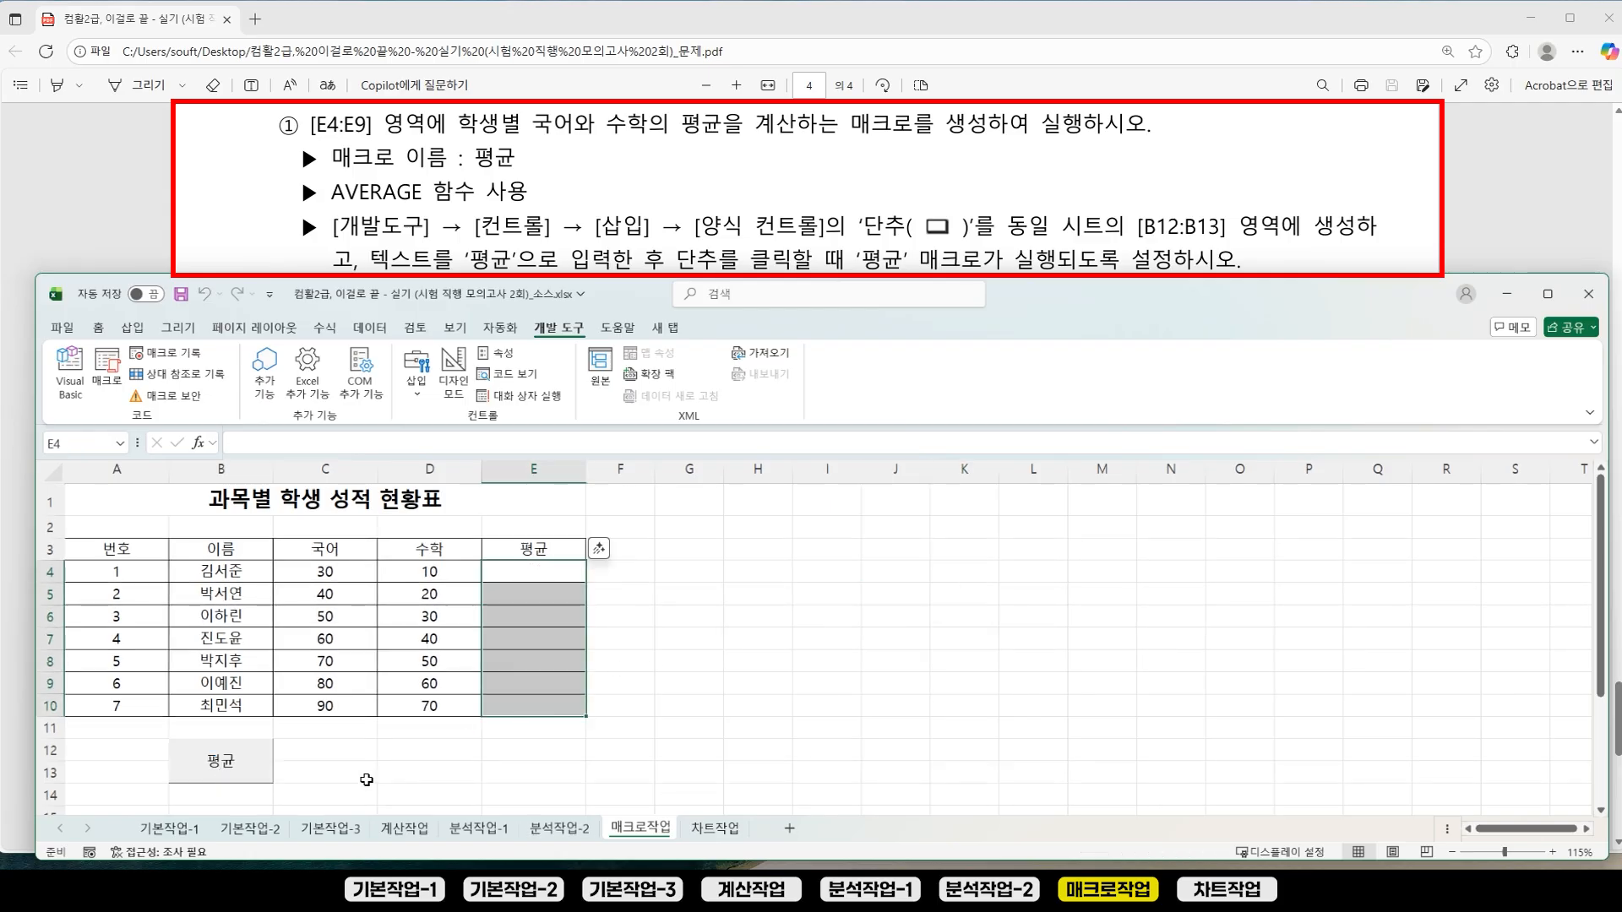
{"action": "left_click", "coordinate": [244, 771]}
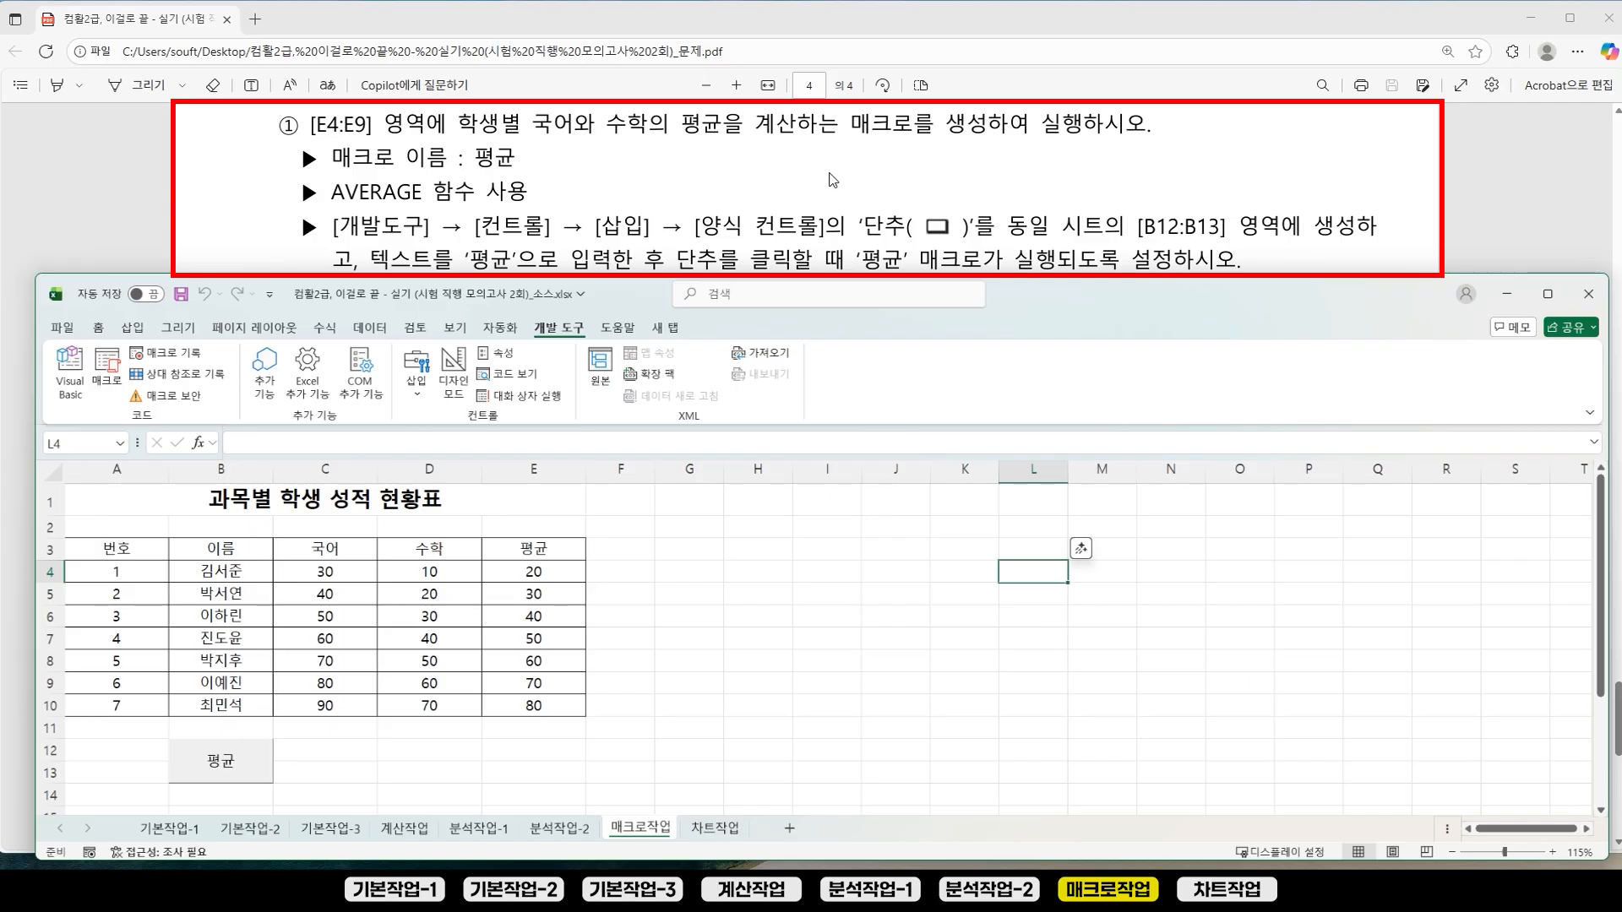
Step: Read the 셀스타일 macro task in the exam PDF and return to the 매크로작업 sheet in Excel
{"action": "key", "text": "alt+Tab"}
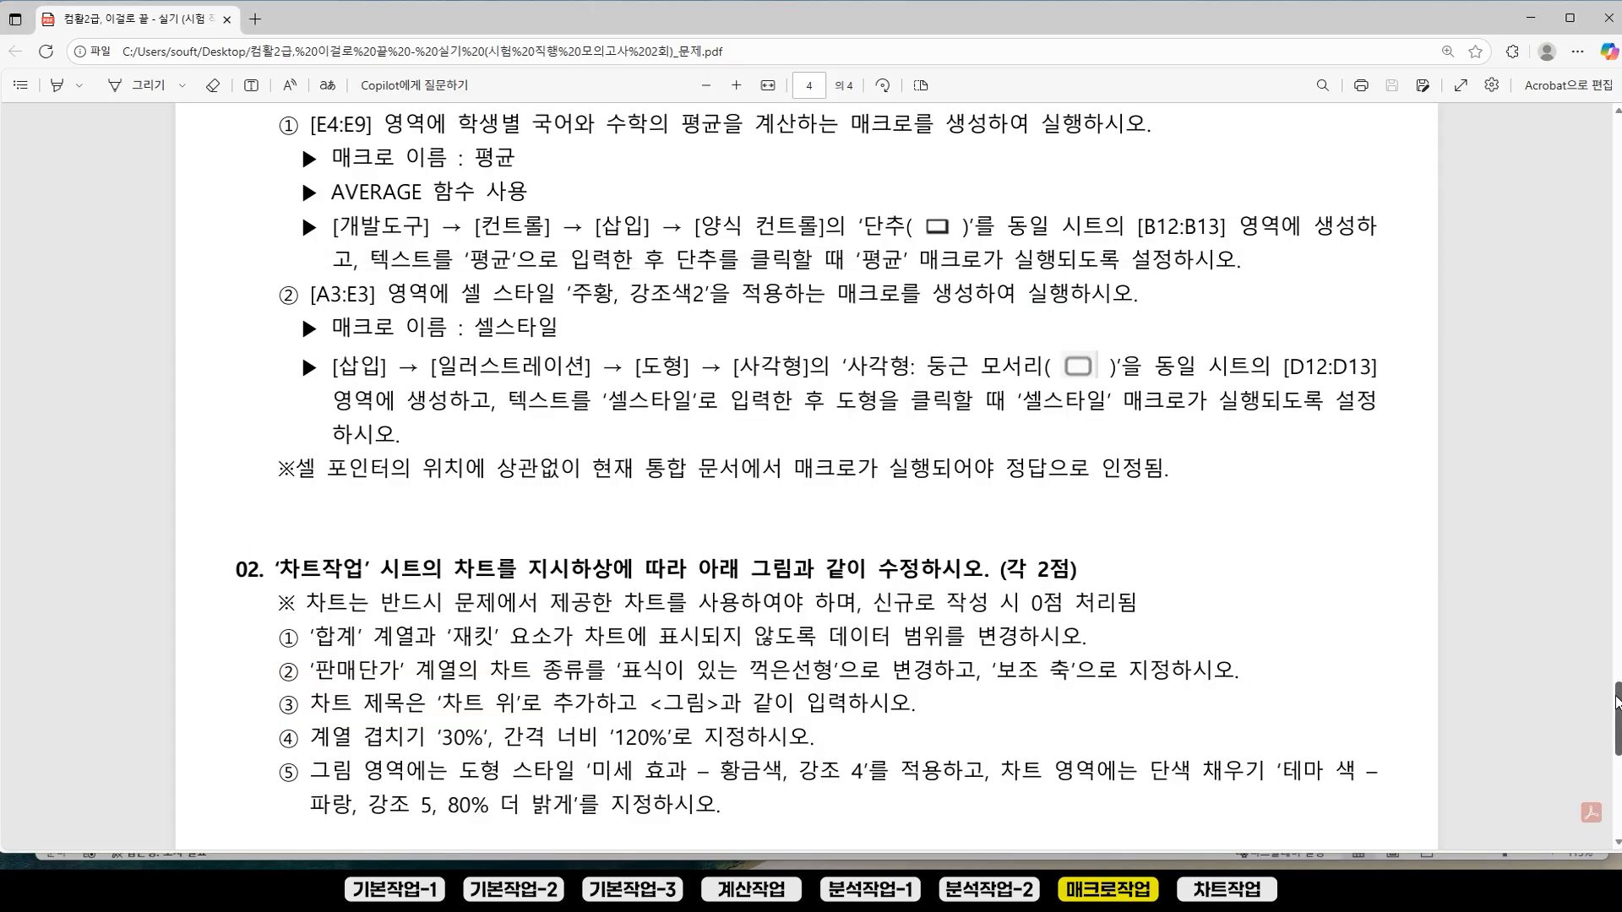
{"action": "scroll", "coordinate": [1615, 717], "scroll_direction": "down", "scroll_amount": 1}
{"action": "scroll", "coordinate": [1615, 718], "scroll_direction": "down", "scroll_amount": 1}
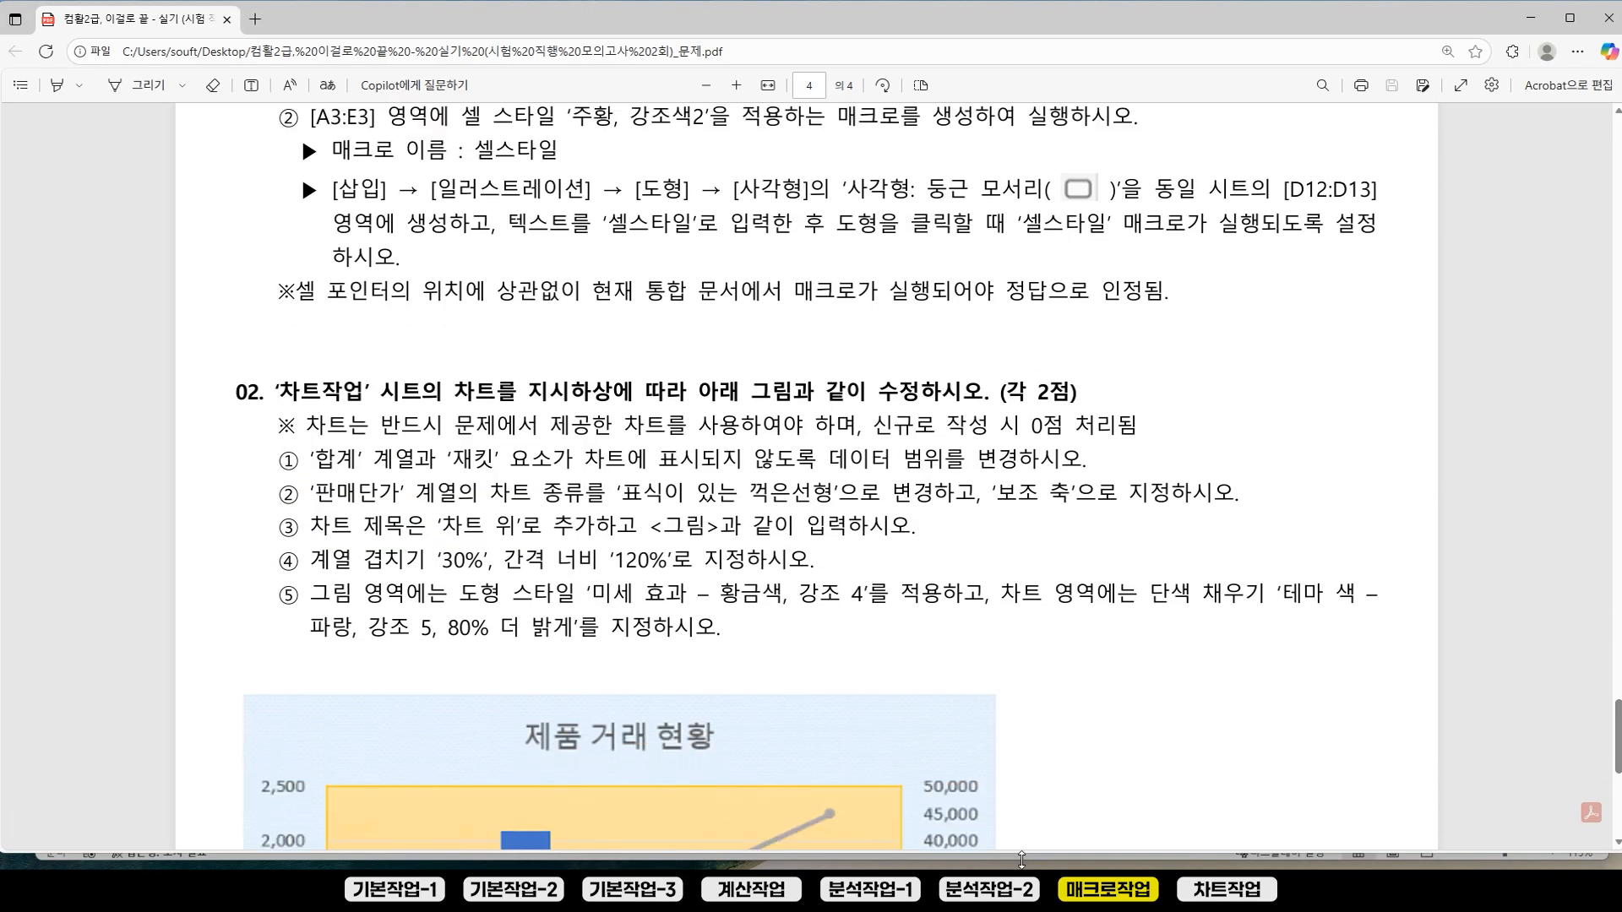
{"action": "key", "text": "alt+Tab"}
{"action": "left_click_drag", "start_coordinate": [1072, 297], "coordinate": [1049, 296]}
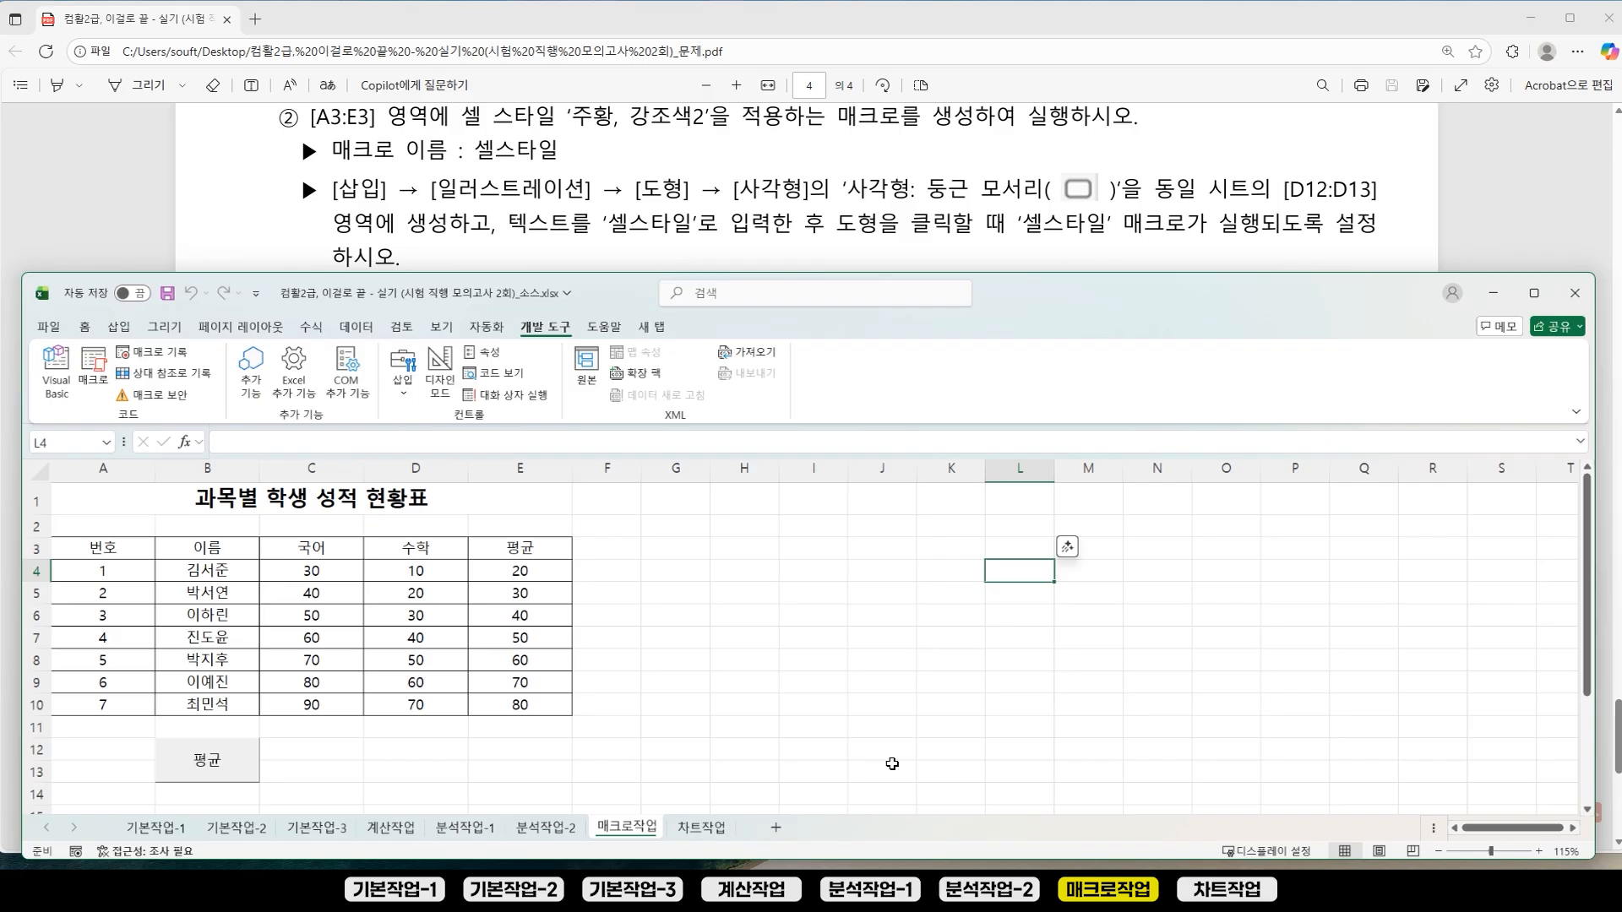
{"action": "left_click", "coordinate": [816, 548]}
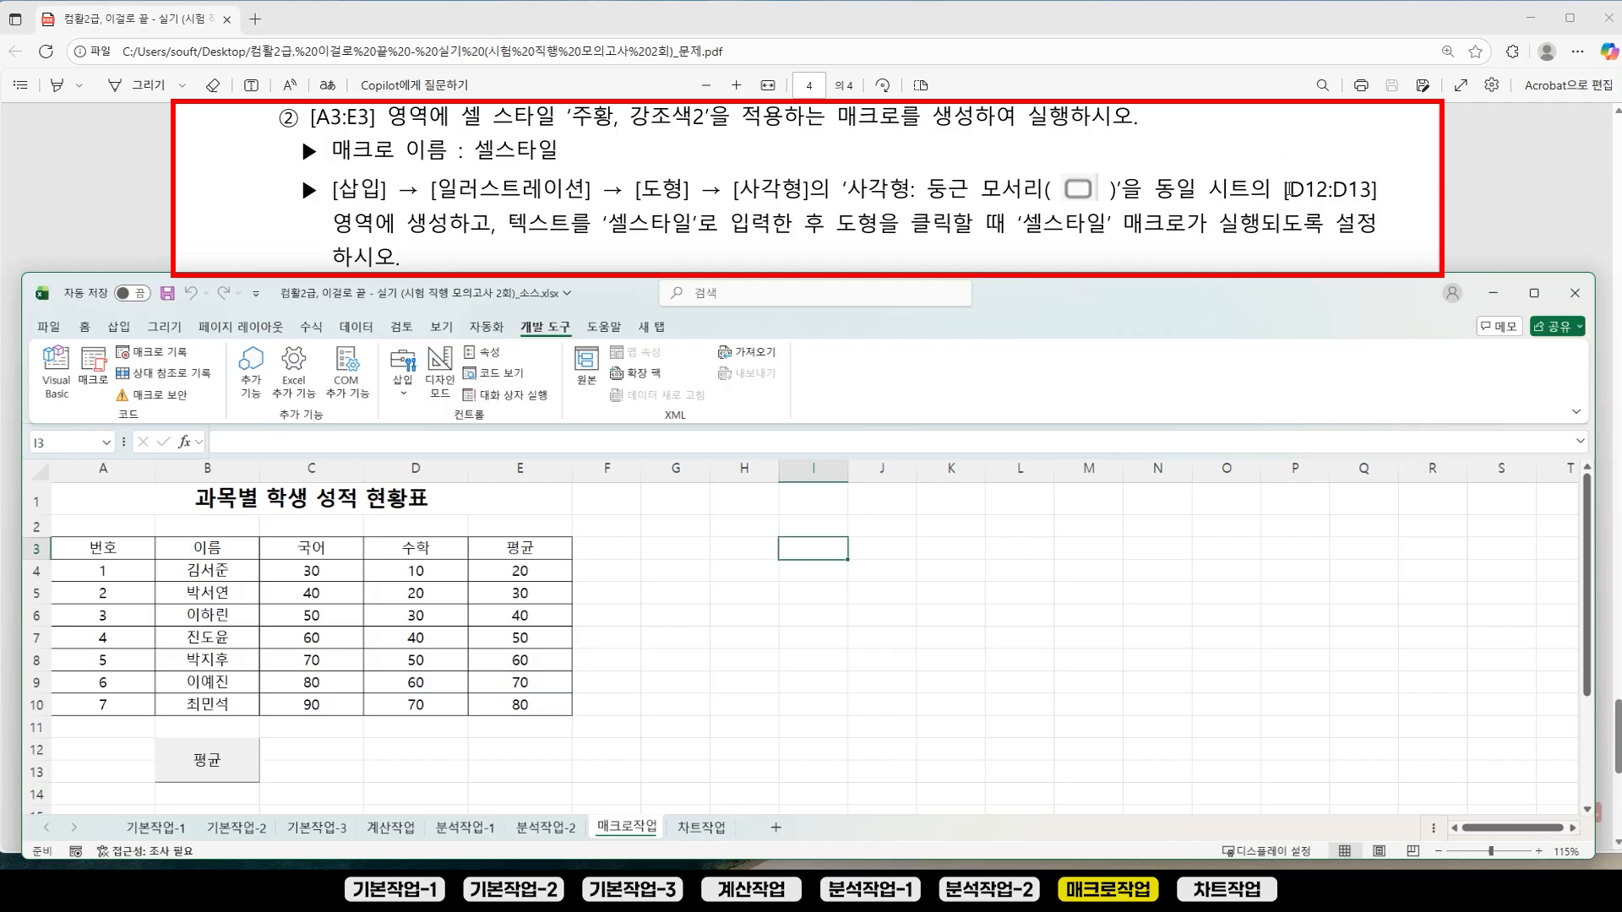
Step: Insert a 사각형: 둥근 모서리 shape fitted exactly to cells D12:D13
{"action": "left_click_drag", "start_coordinate": [397, 750], "coordinate": [398, 774]}
{"action": "left_click_drag", "start_coordinate": [1041, 302], "coordinate": [1036, 271]}
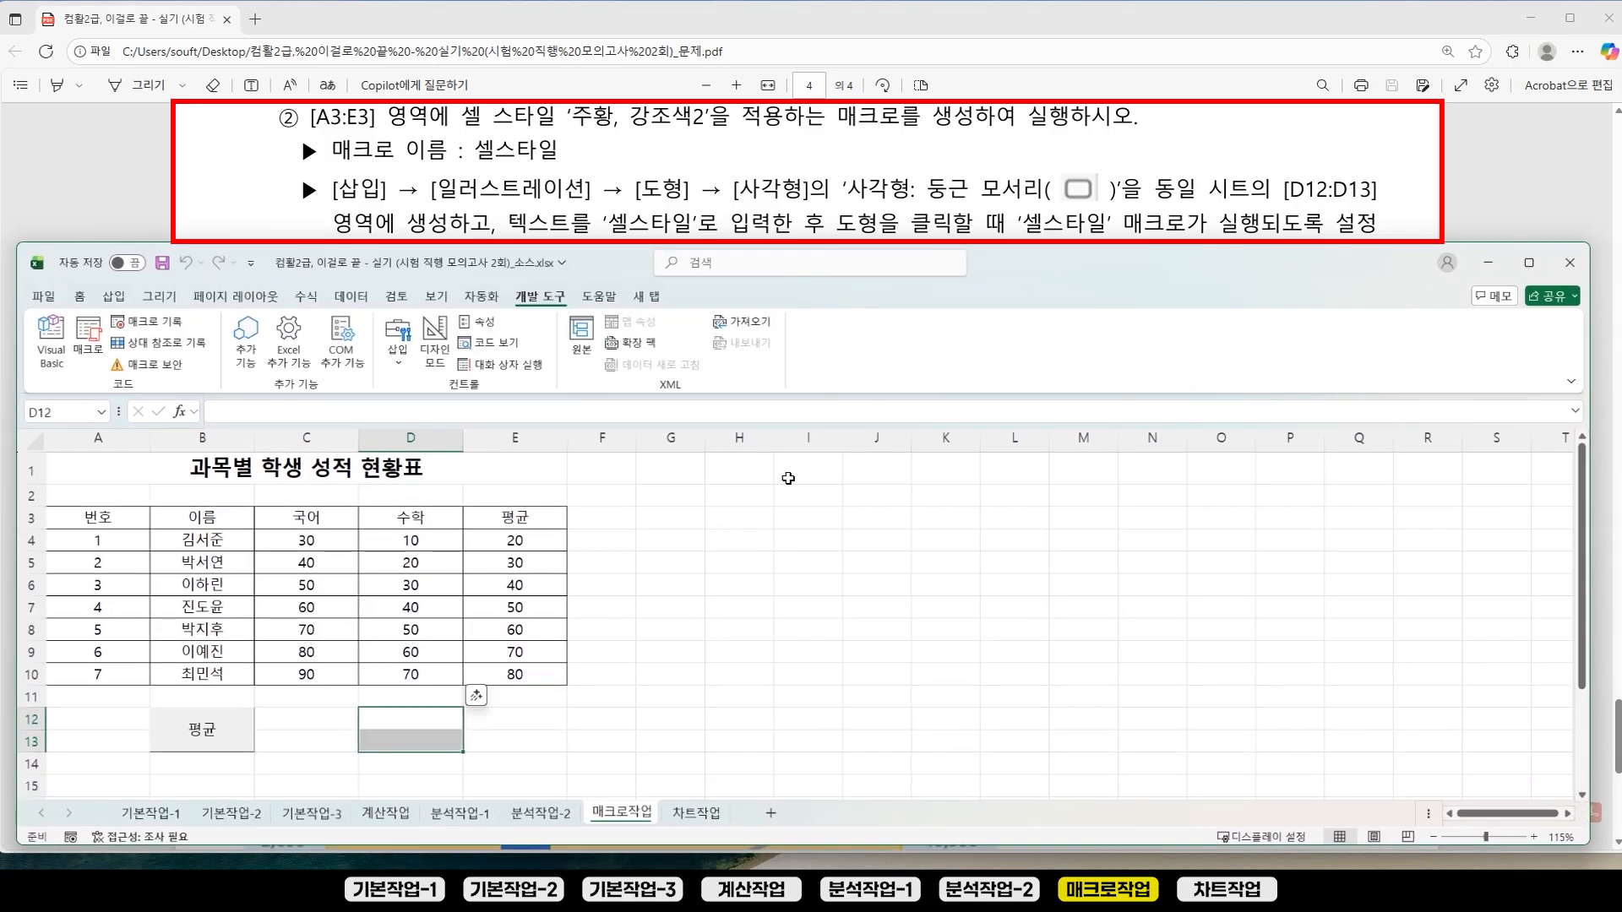
{"action": "left_click", "coordinate": [113, 297]}
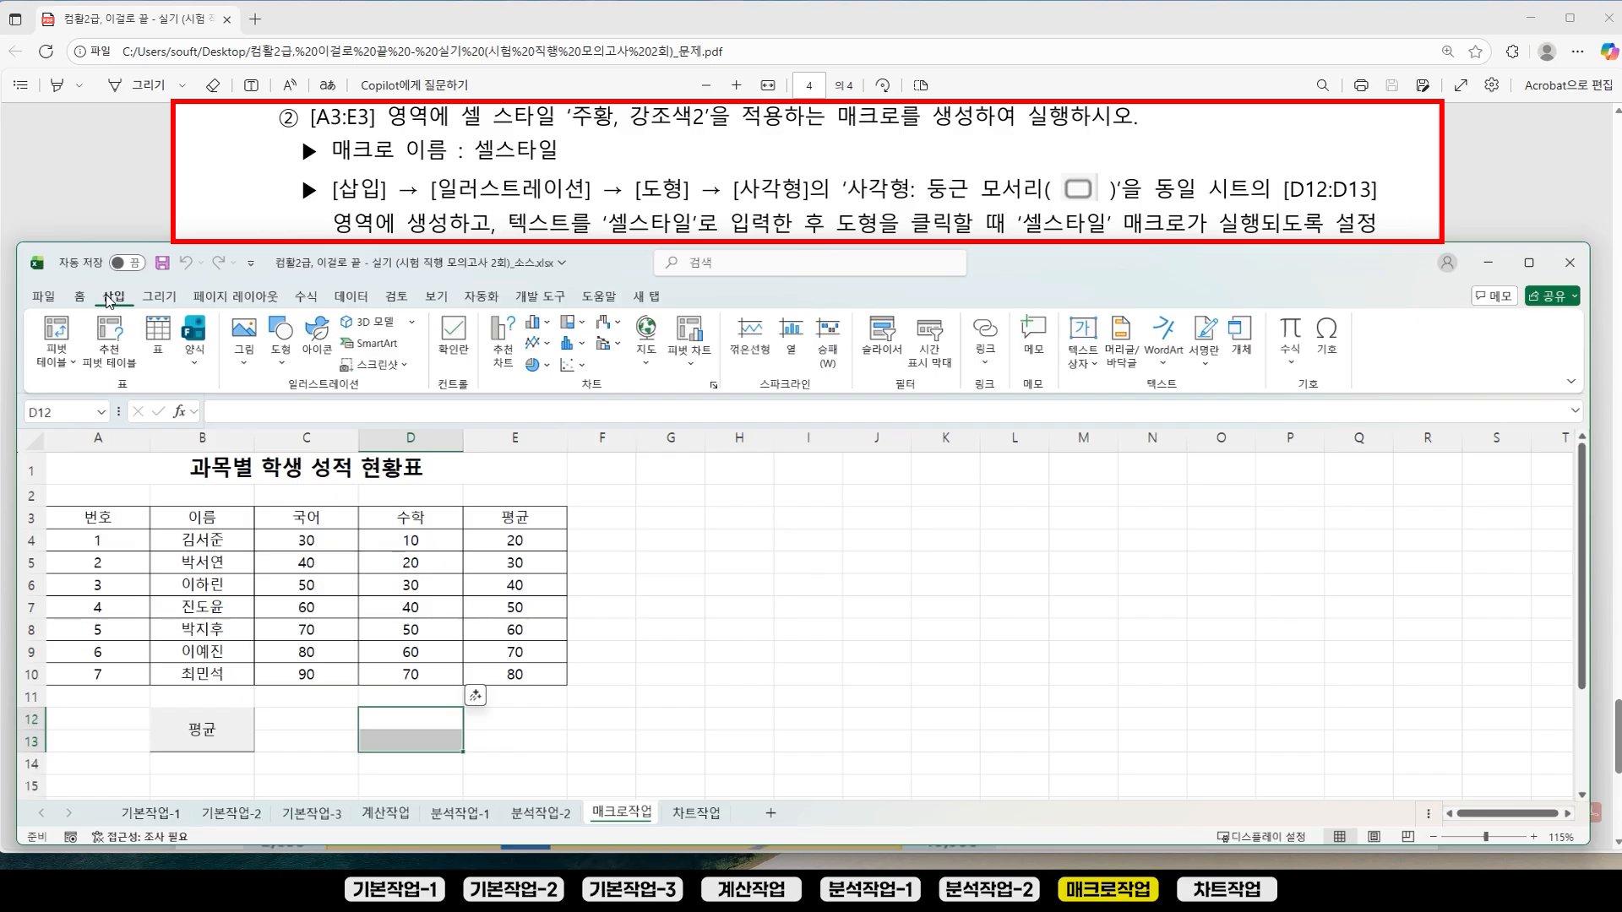
{"action": "left_click", "coordinate": [280, 338]}
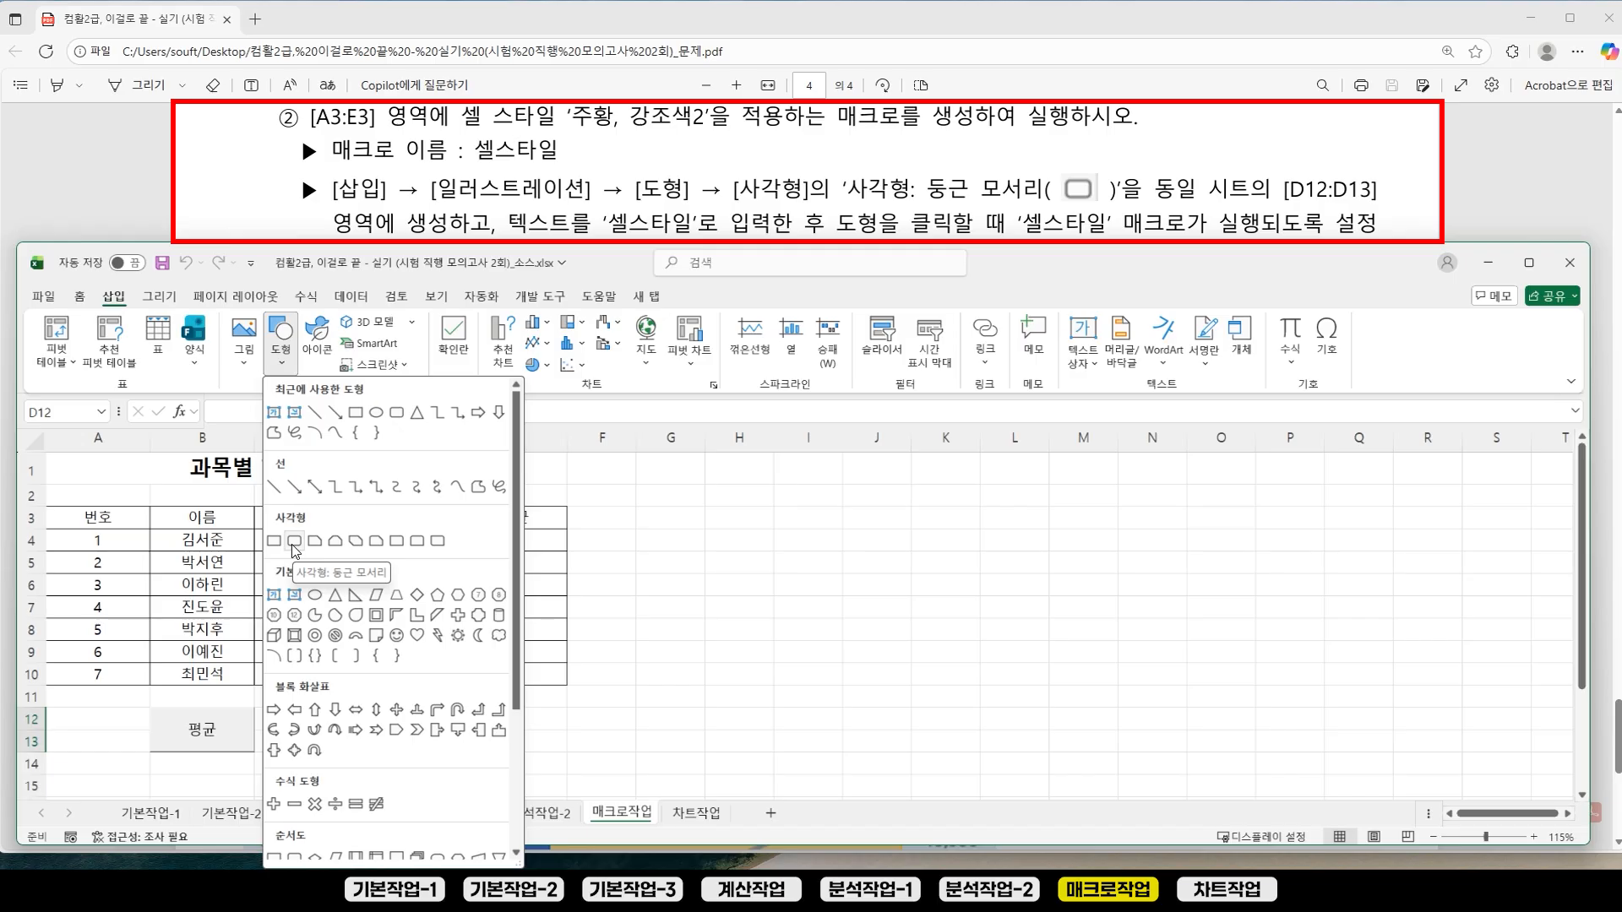
{"action": "left_click", "coordinate": [294, 541]}
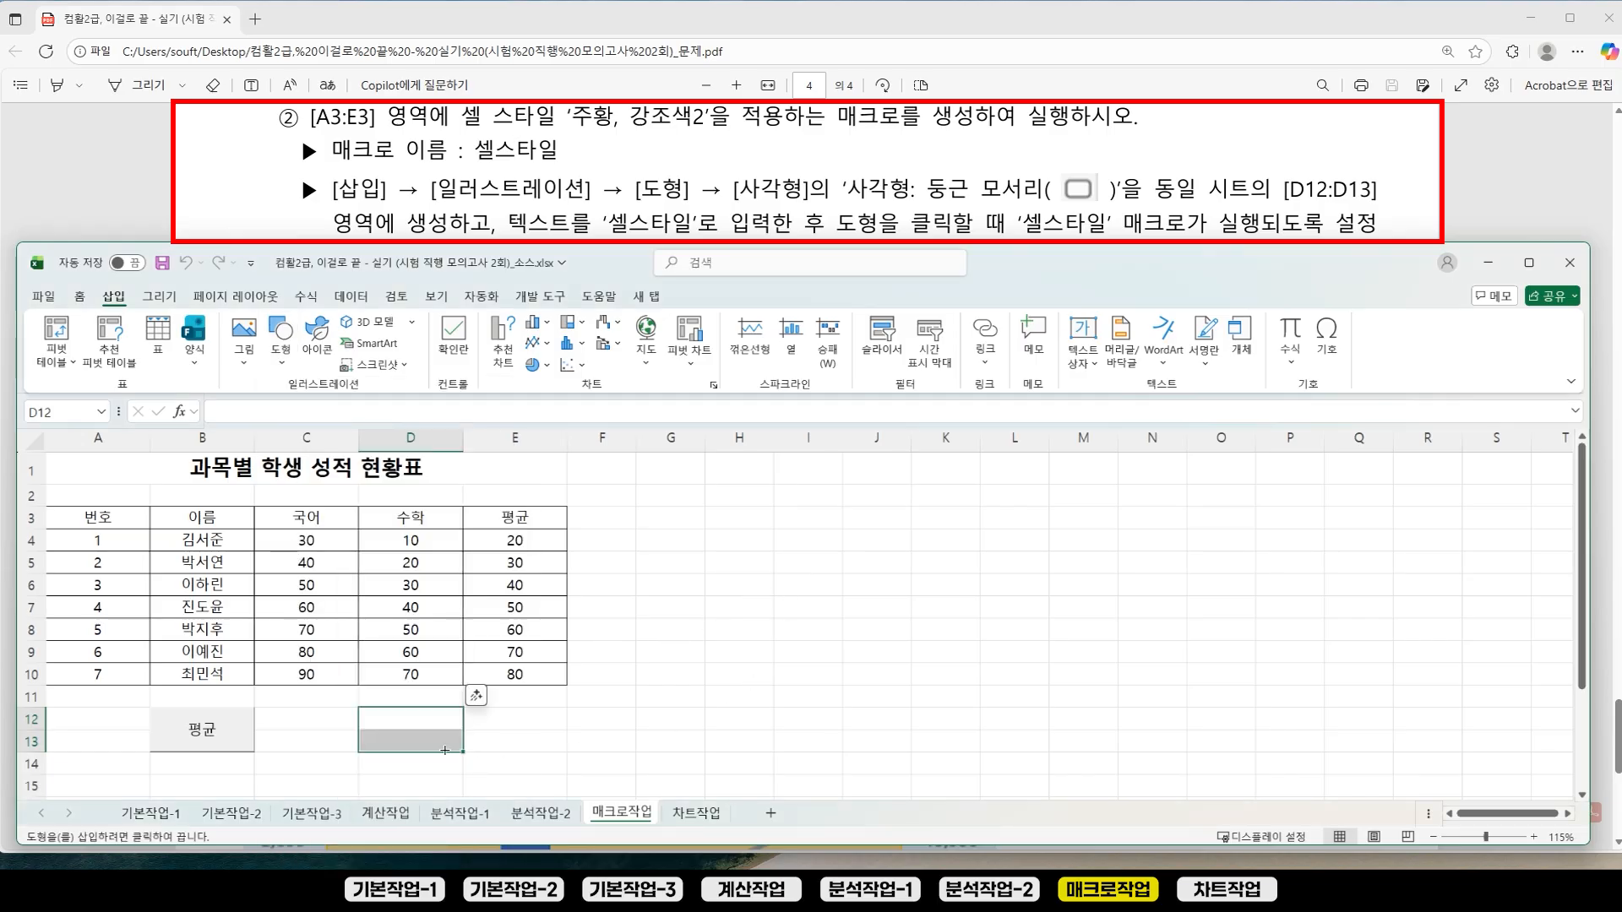
{"action": "mouse_move", "coordinate": [359, 708]}
{"action": "left_mouse_down"}
{"action": "mouse_move", "coordinate": [446, 725]}
{"action": "mouse_move", "coordinate": [451, 750]}
{"action": "left_mouse_up"}
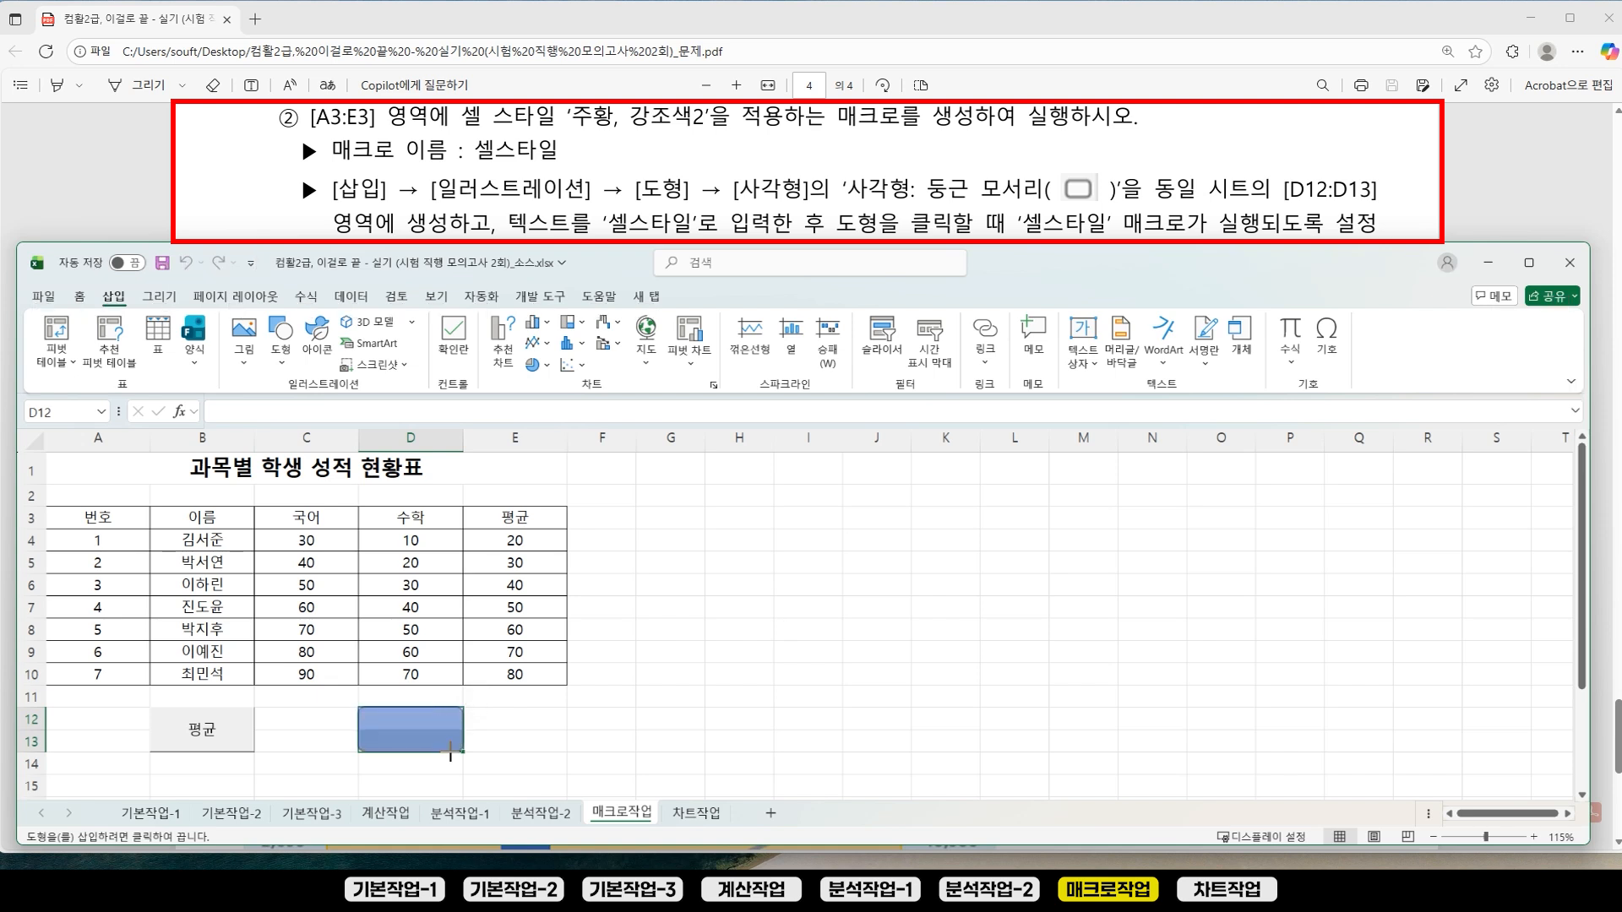
{"action": "left_click_drag", "start_coordinate": [451, 750], "coordinate": [463, 752]}
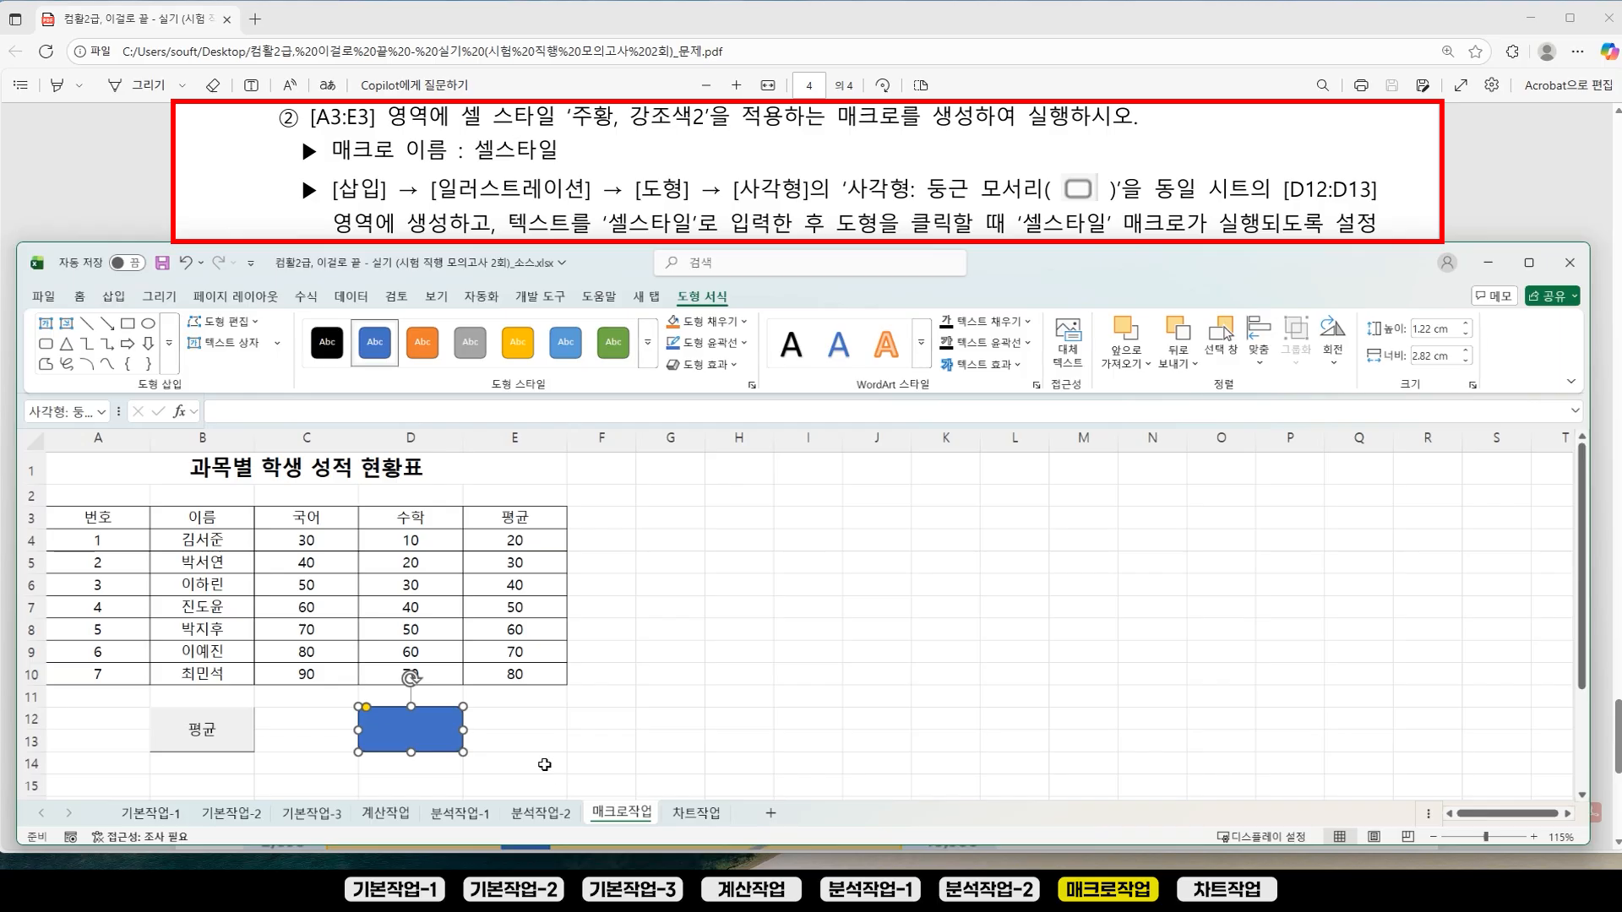
{"action": "left_click", "coordinate": [1098, 581]}
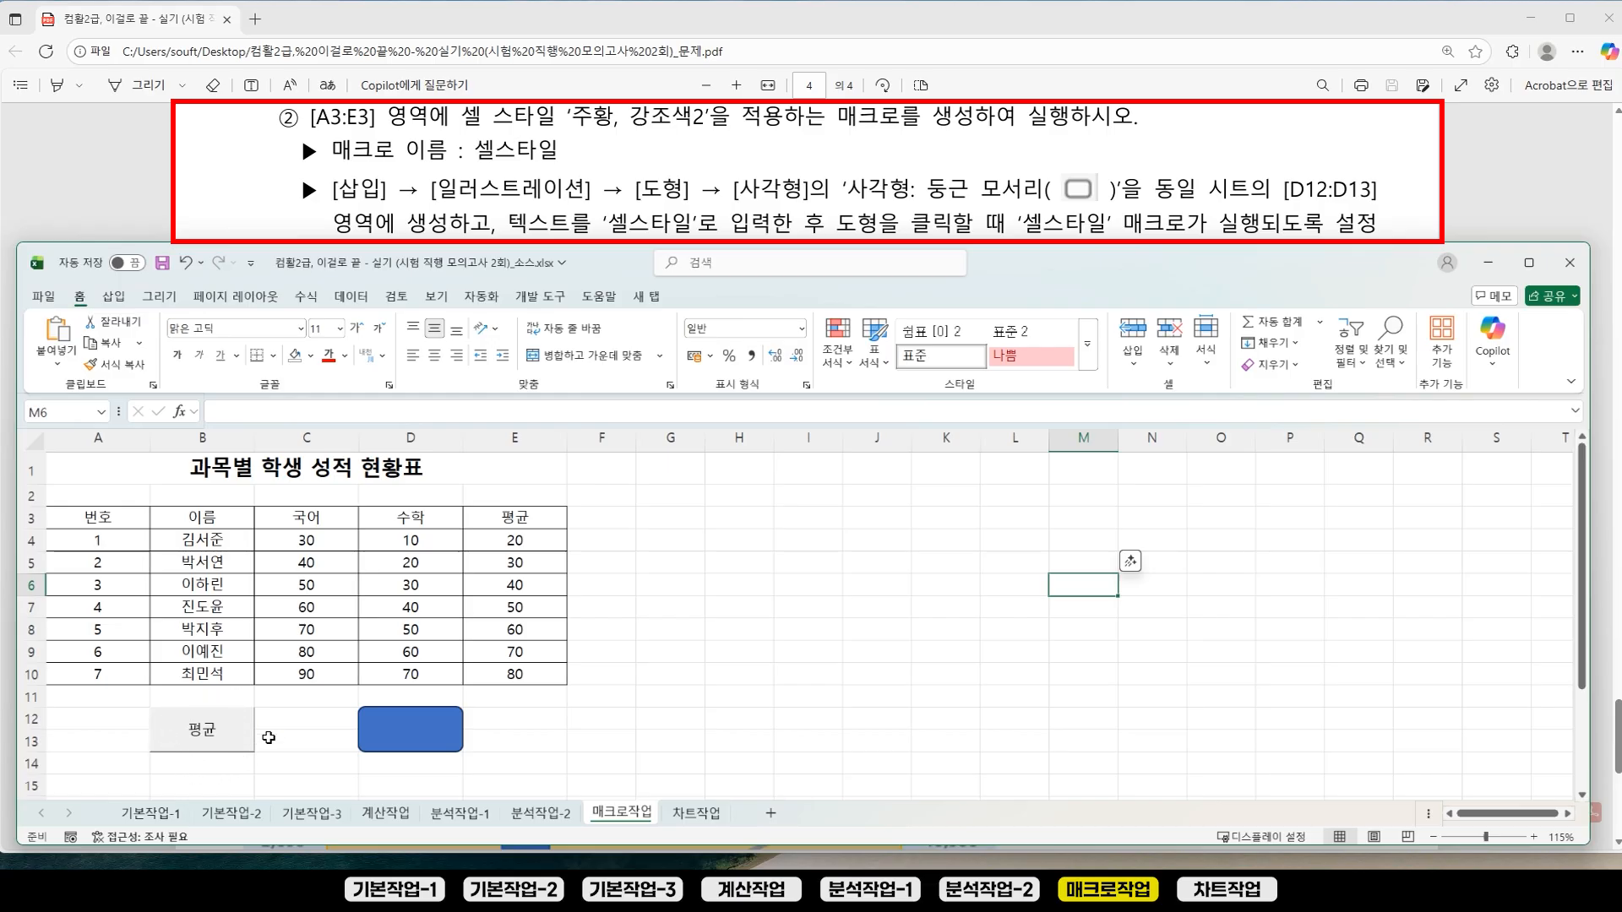
Step: Assign a new macro named 셀스타일 to the rounded rectangle at D12:D13 and start recording it in 현재 통합 문서
{"action": "right_click", "coordinate": [408, 736]}
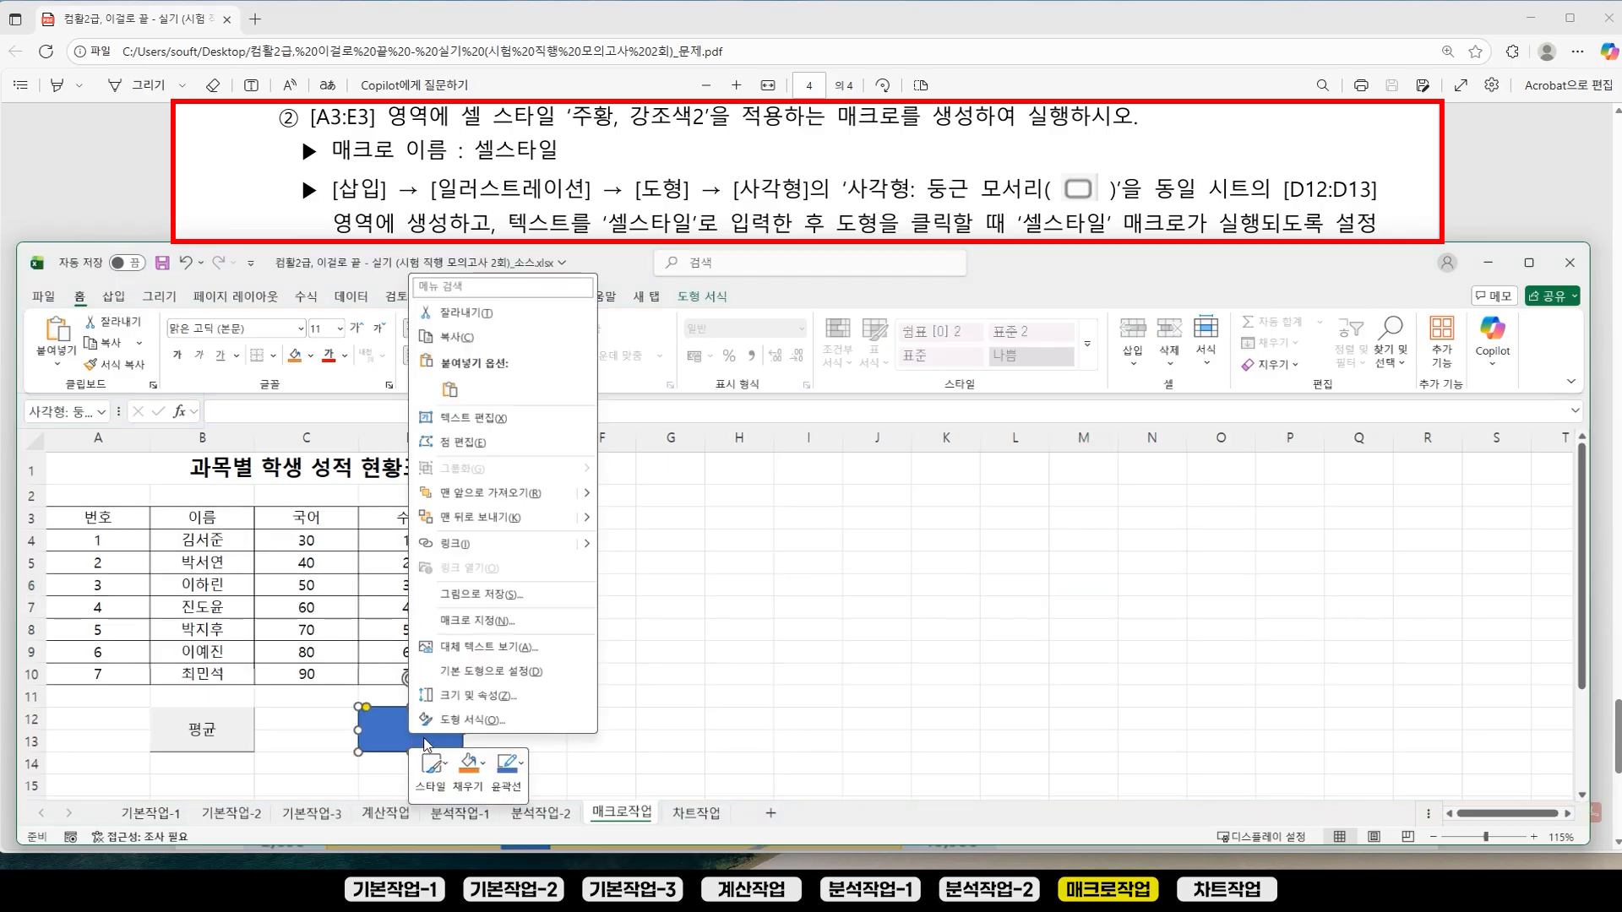
{"action": "left_click", "coordinate": [485, 622]}
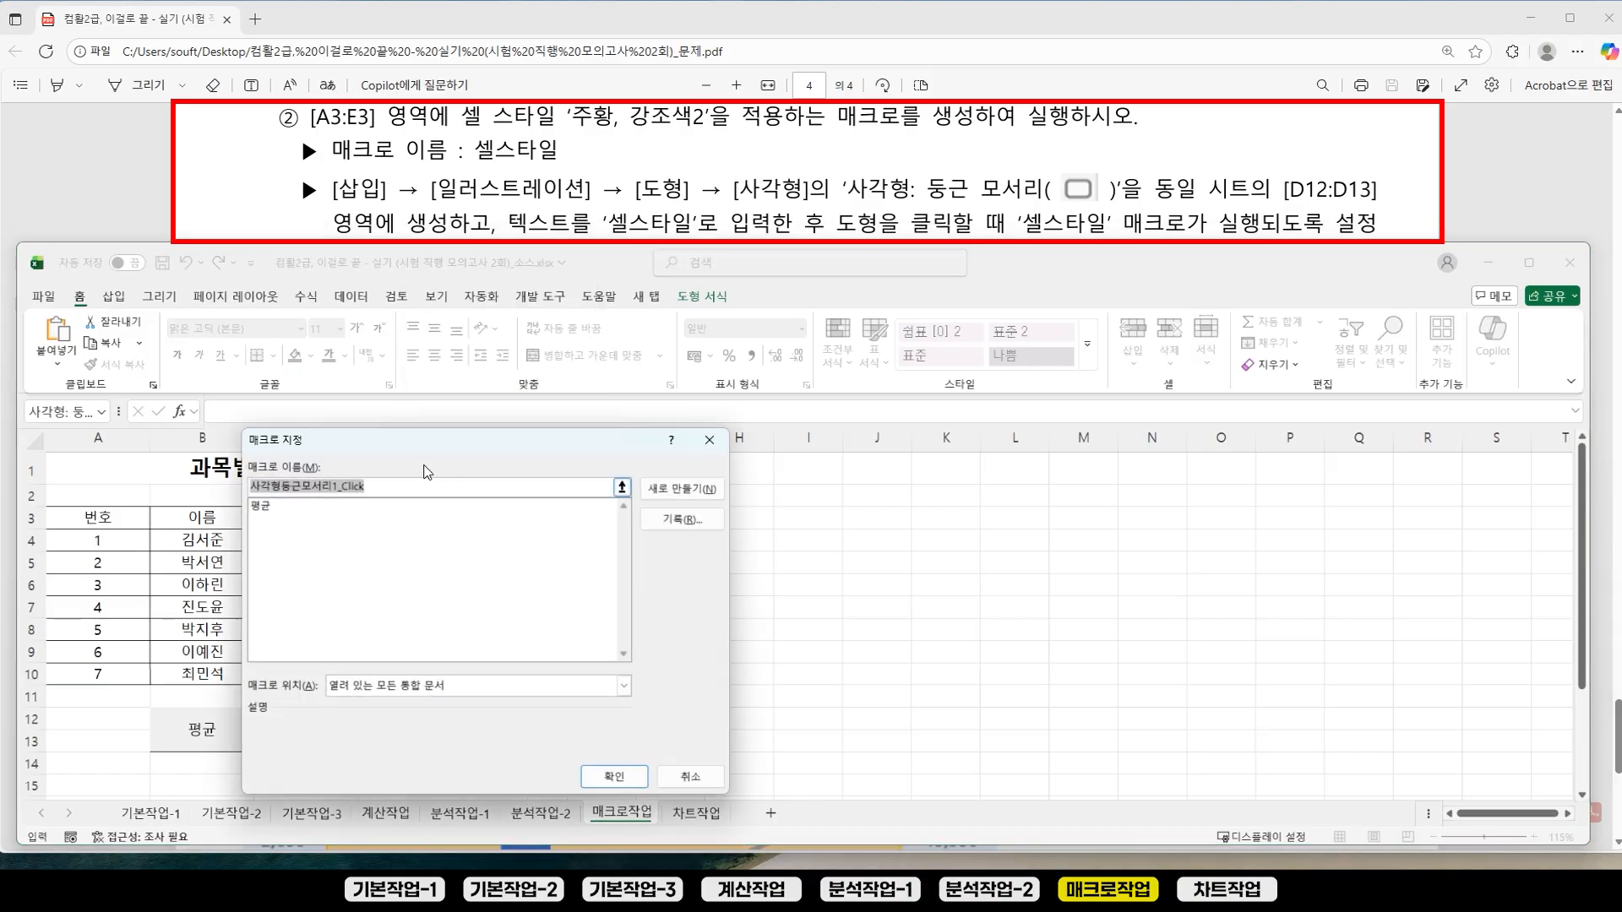
{"action": "left_click_drag", "start_coordinate": [489, 483], "coordinate": [781, 375]}
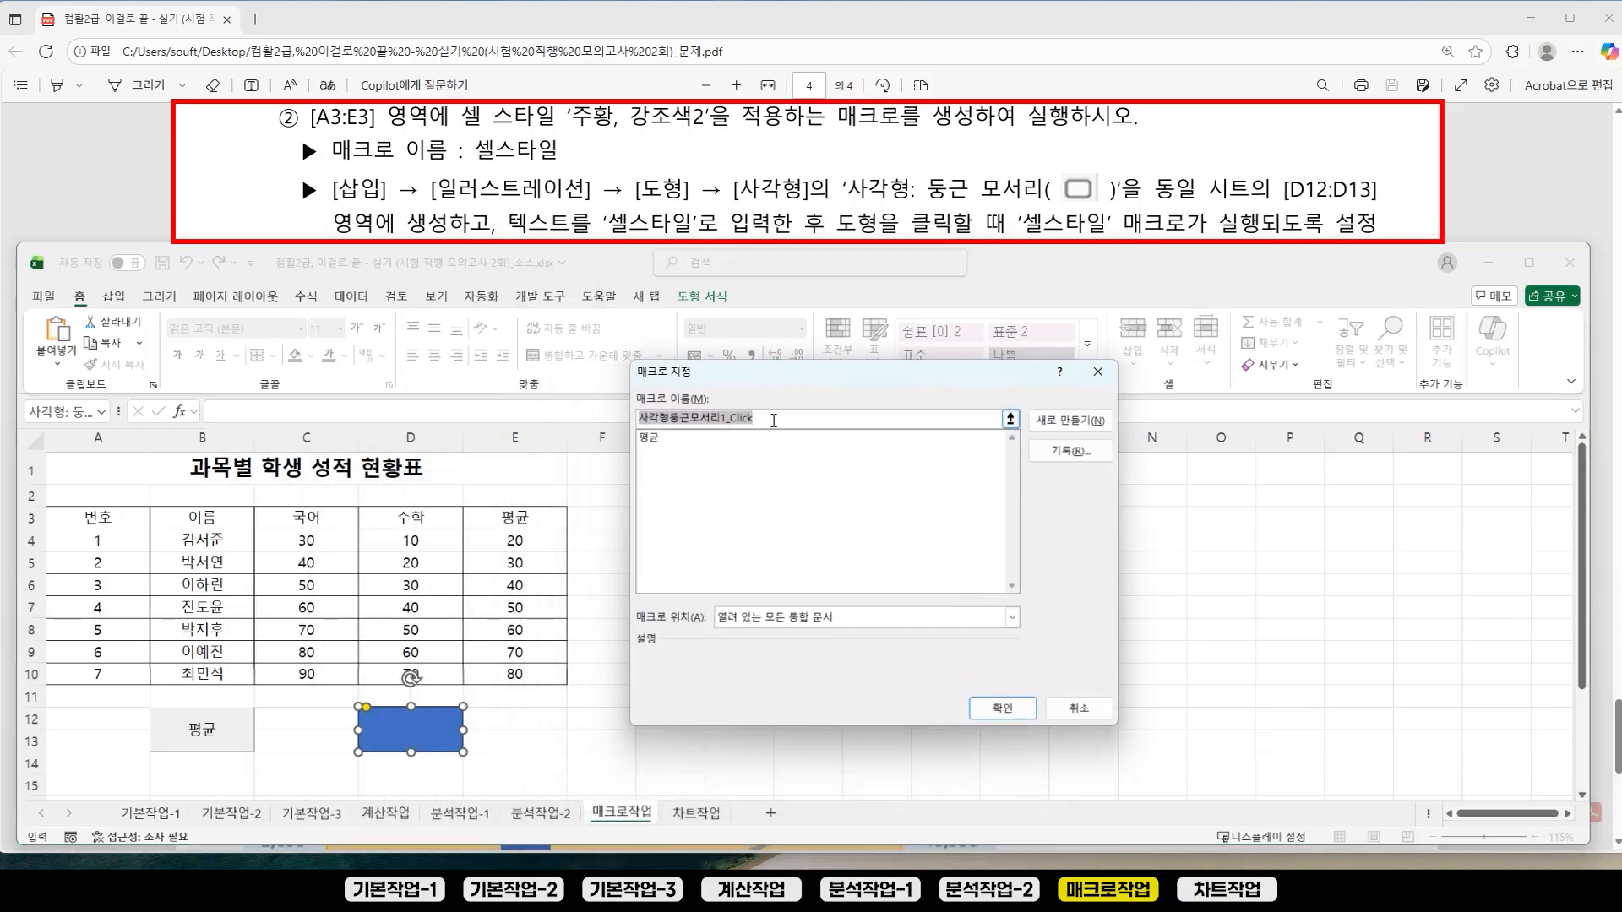
{"action": "type", "text": "ㅅ"}
{"action": "type", "text": "스타일"}
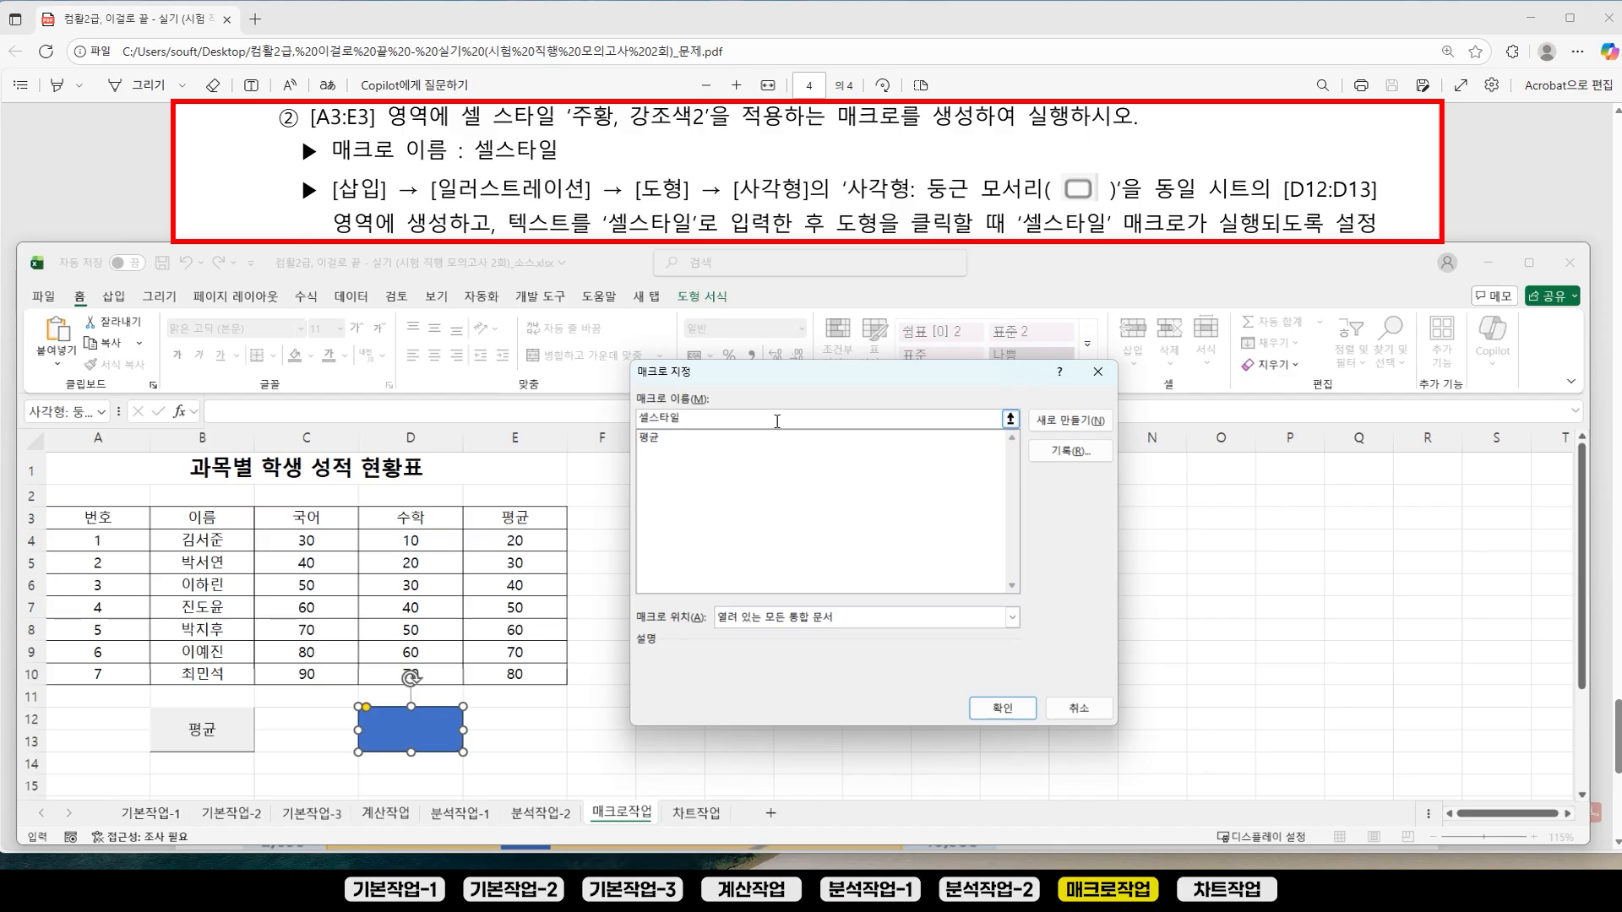
{"action": "left_click", "coordinate": [1077, 457]}
{"action": "key", "text": "ctrl"}
{"action": "key", "text": "ctrl"}
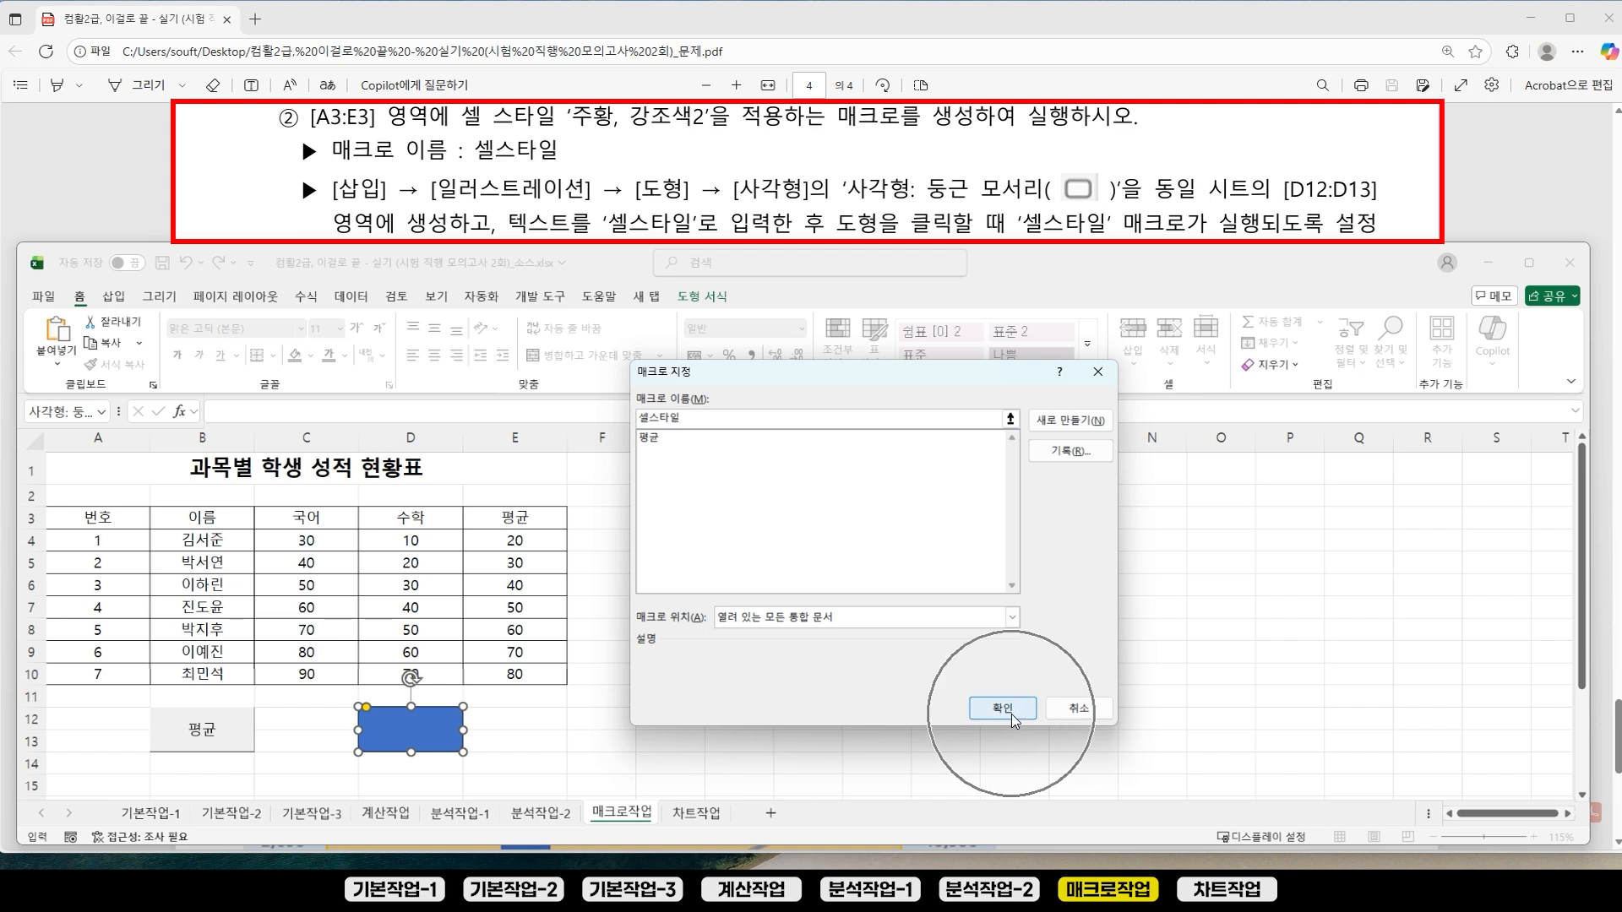
{"action": "key", "text": "ctrl"}
{"action": "left_click", "coordinate": [1070, 452]}
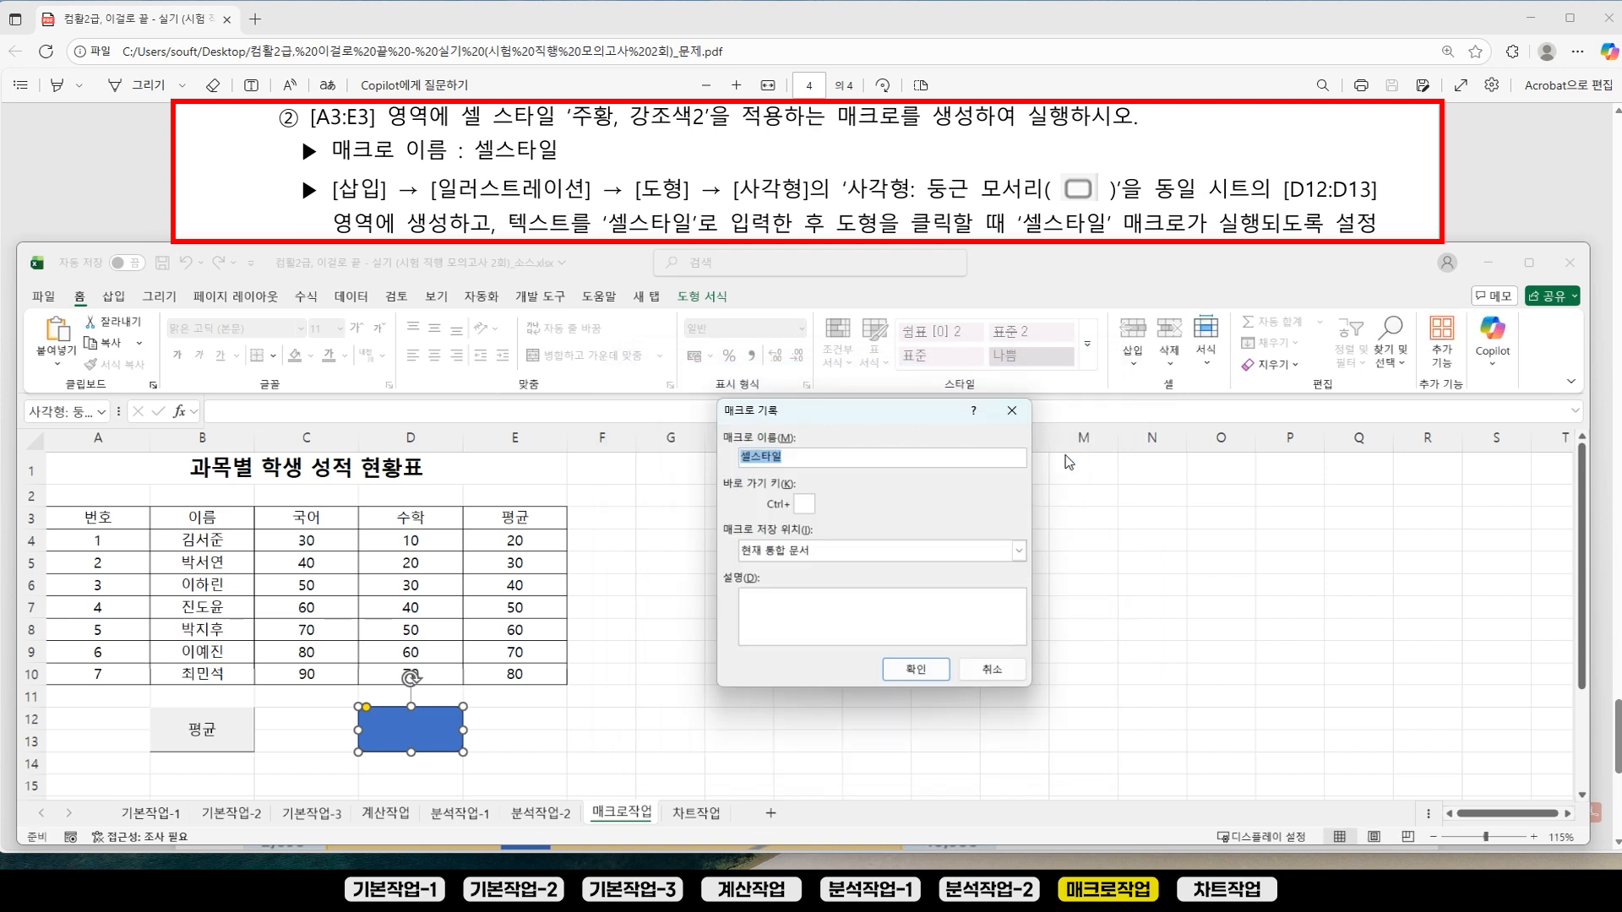
{"action": "key", "text": "ctrl"}
{"action": "left_click", "coordinate": [946, 644]}
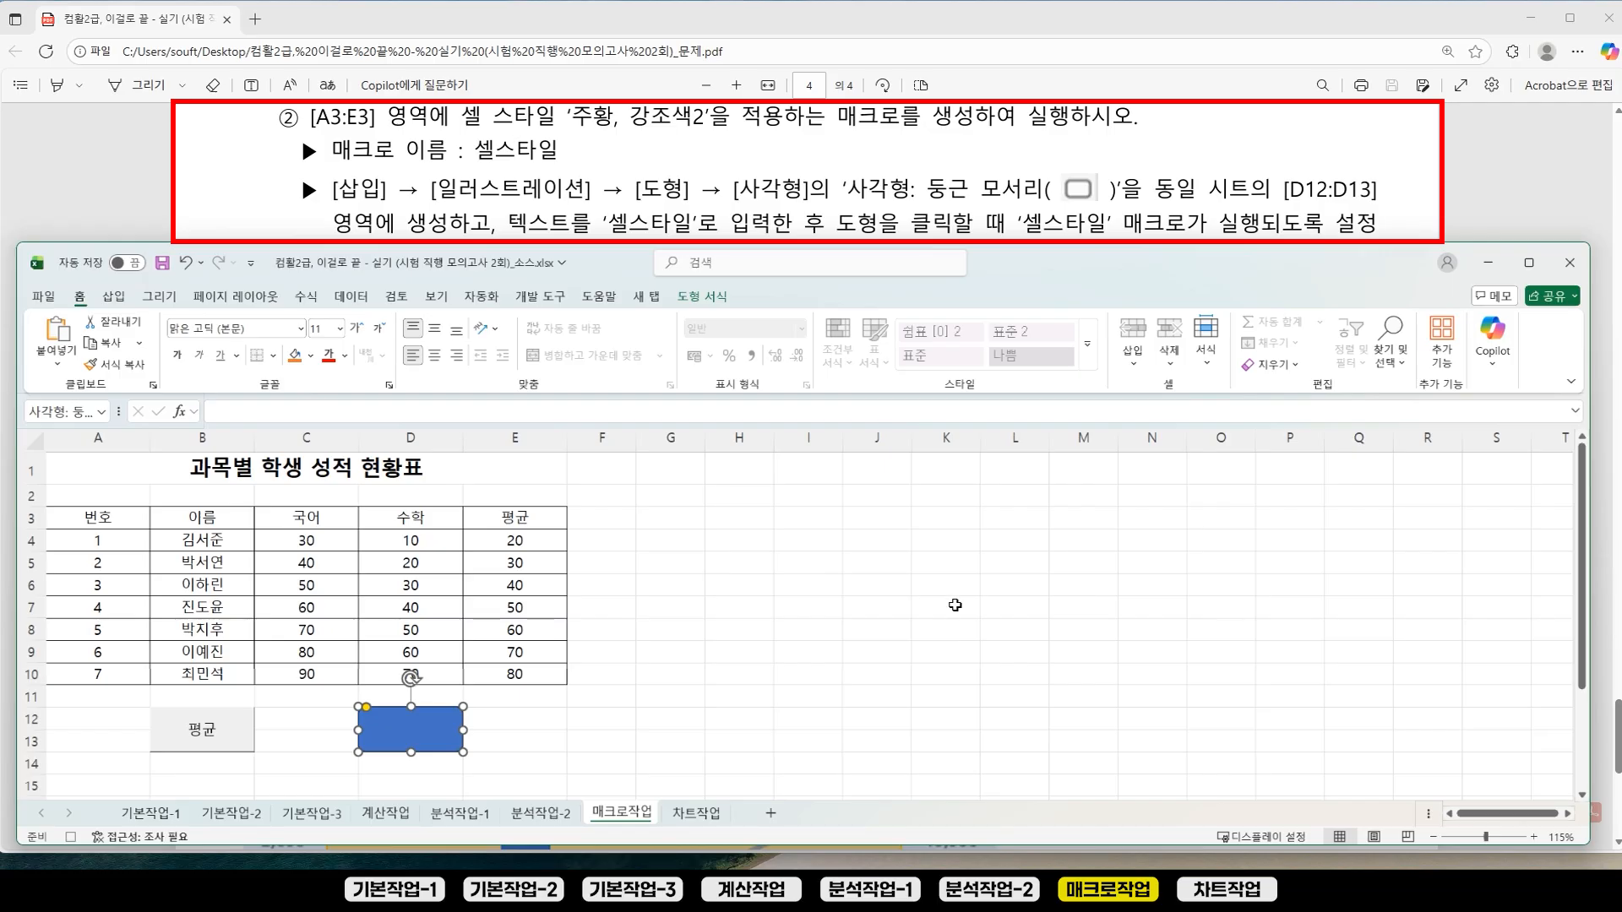
Step: Record applying the 강조색2 cell style to A3:E3, deselect the range and stop the macro recording
{"action": "left_click", "coordinate": [956, 602]}
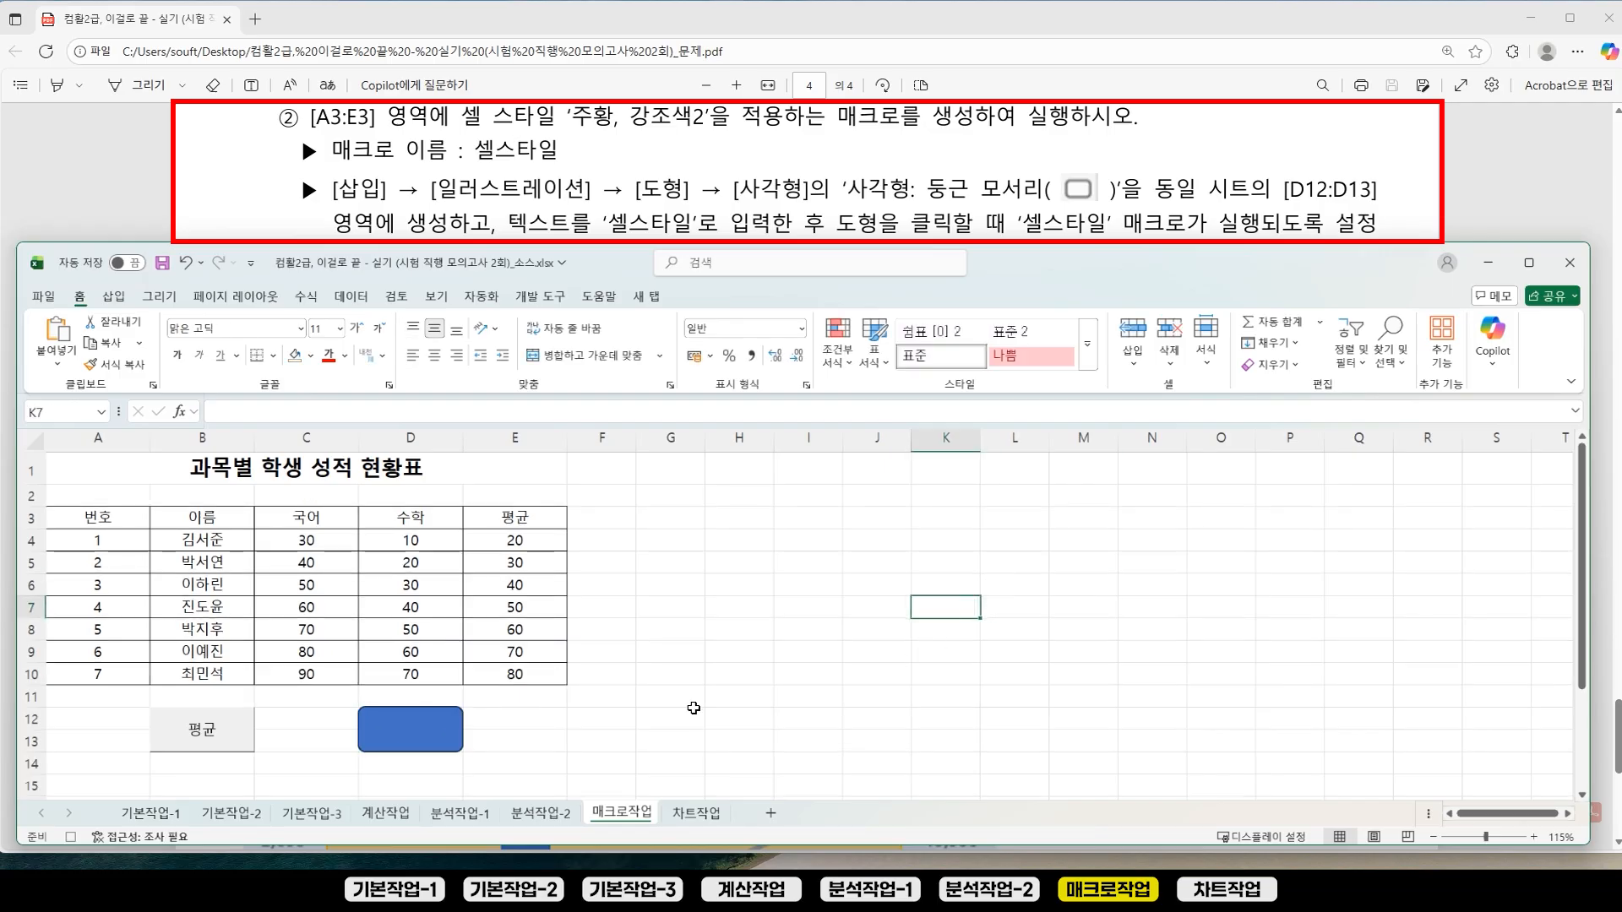
{"action": "left_click", "coordinate": [103, 517]}
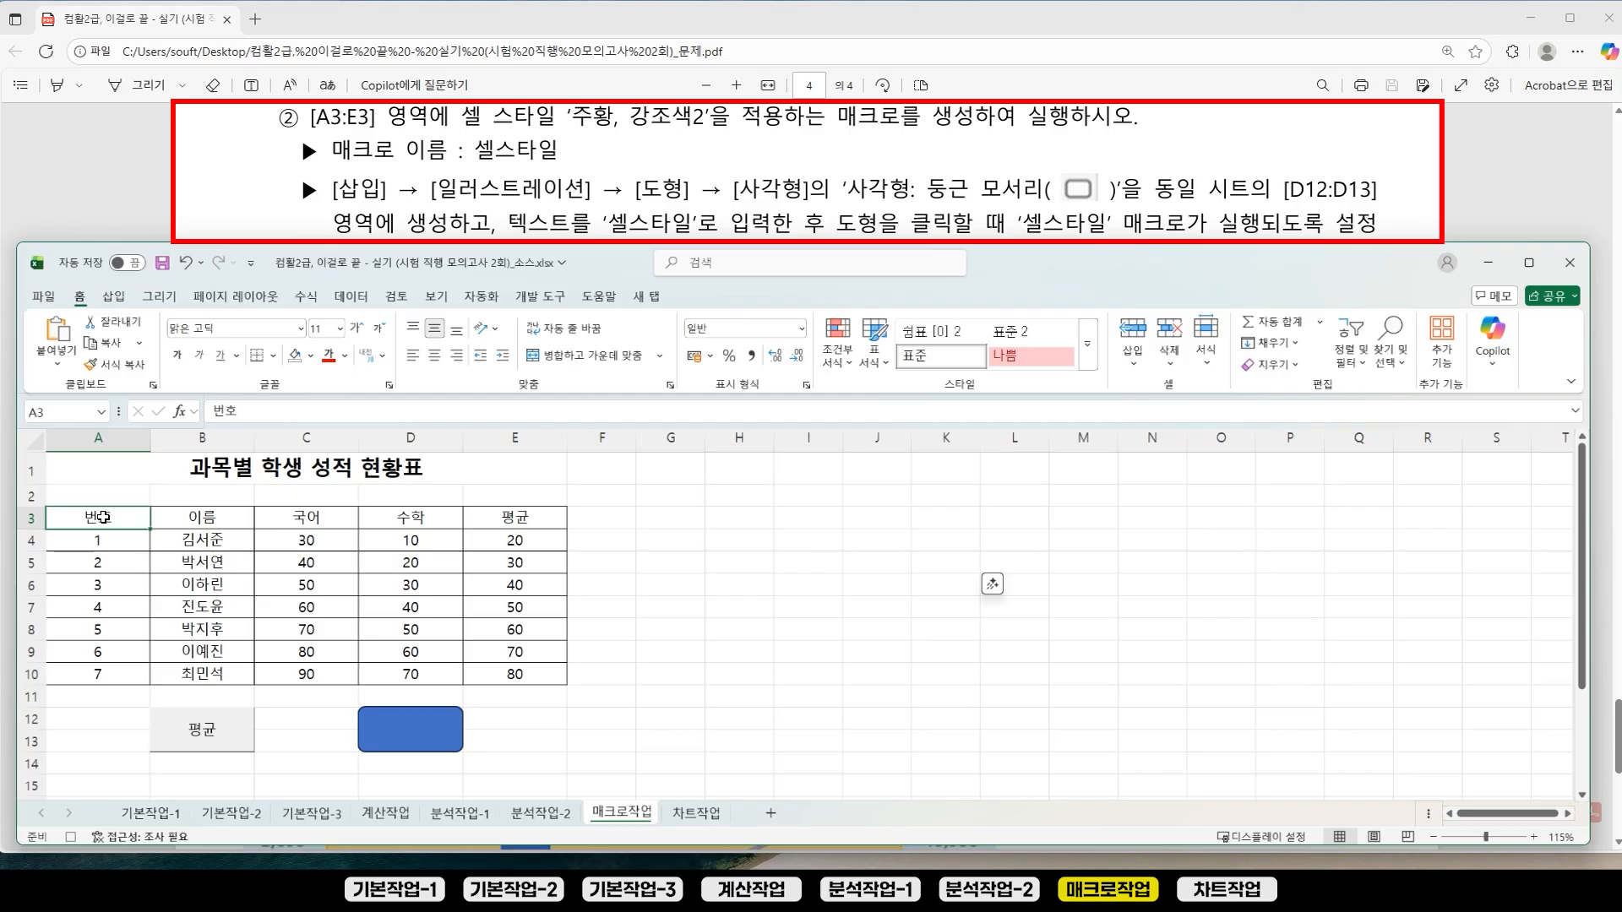
{"action": "left_click_drag", "start_coordinate": [106, 517], "coordinate": [344, 512]}
{"action": "left_click_drag", "start_coordinate": [470, 512], "coordinate": [514, 513]}
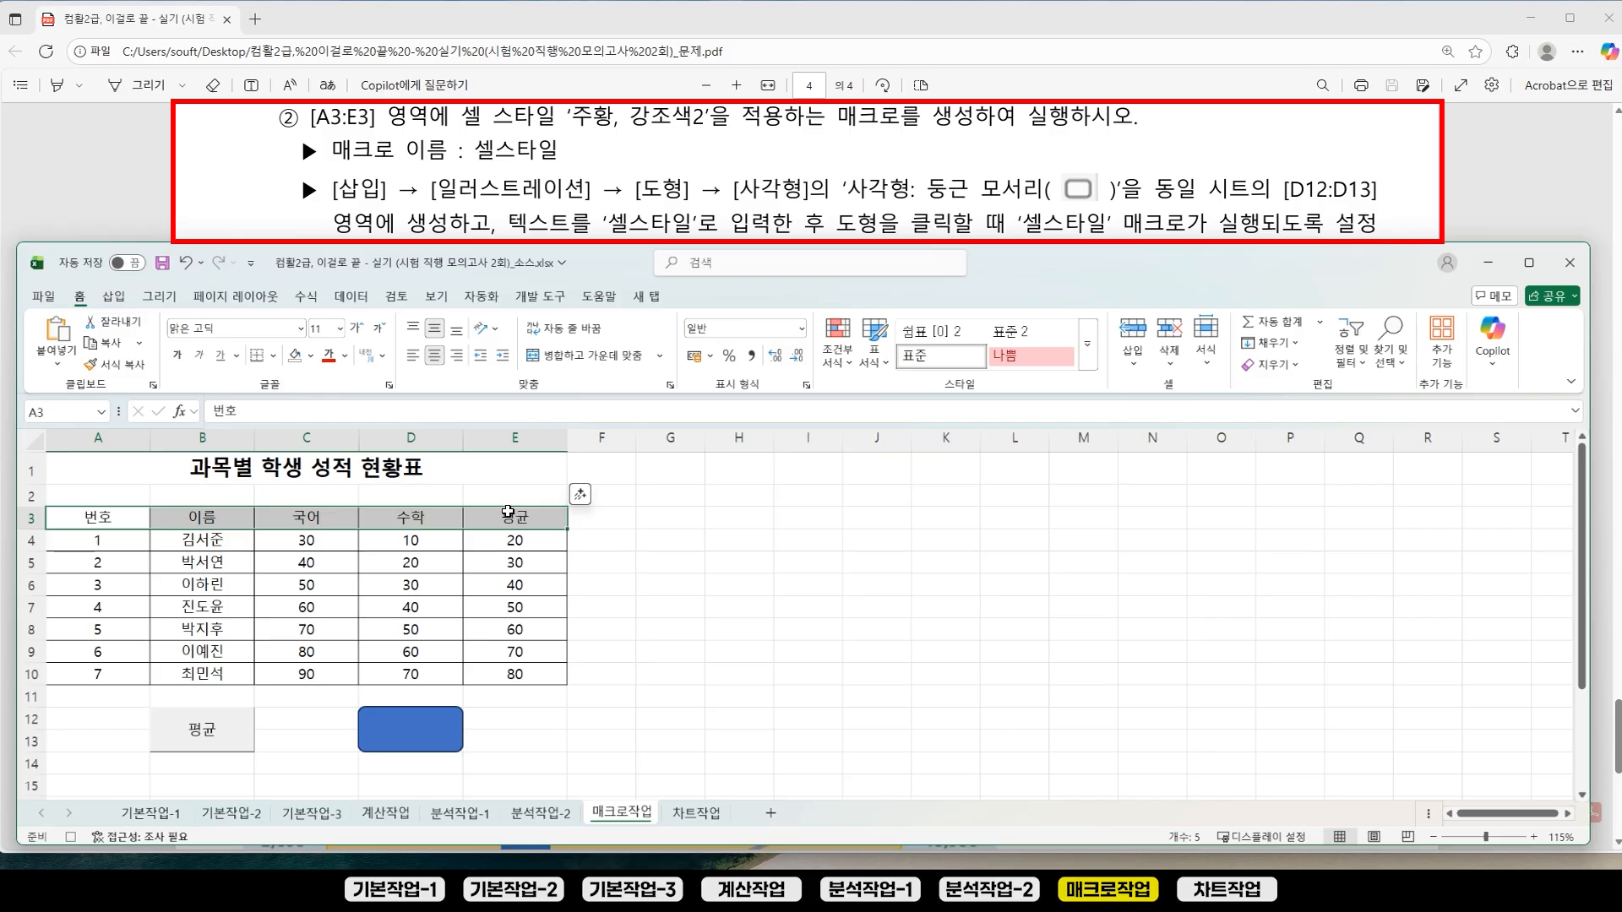
{"action": "left_click", "coordinate": [1089, 369]}
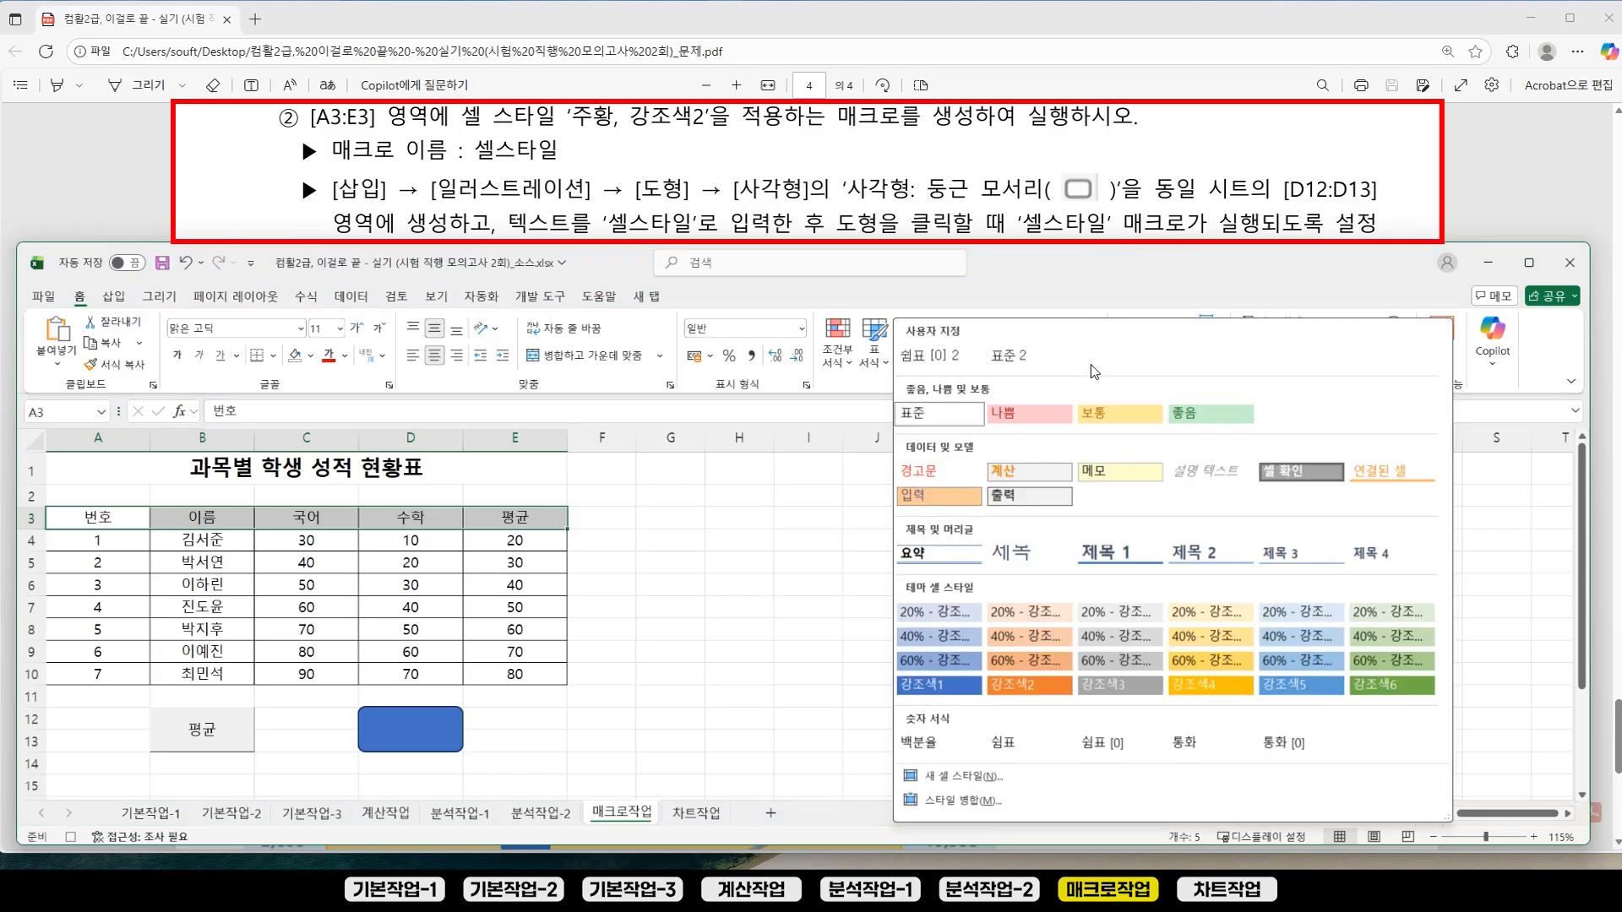
{"action": "left_click", "coordinate": [1017, 690]}
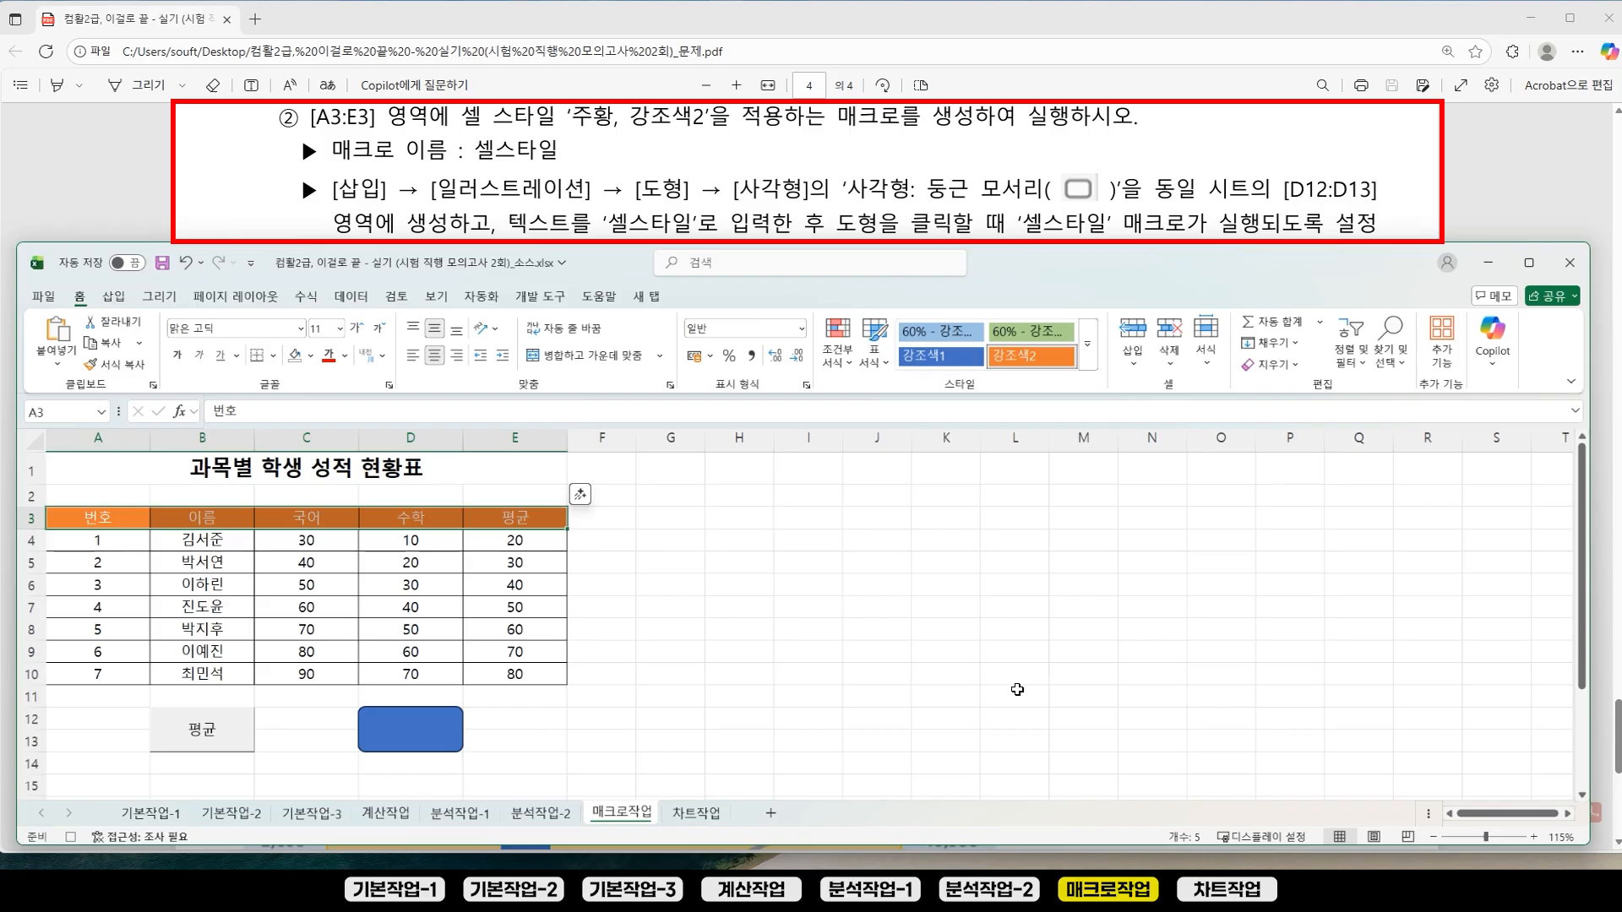
{"action": "left_click", "coordinate": [940, 610]}
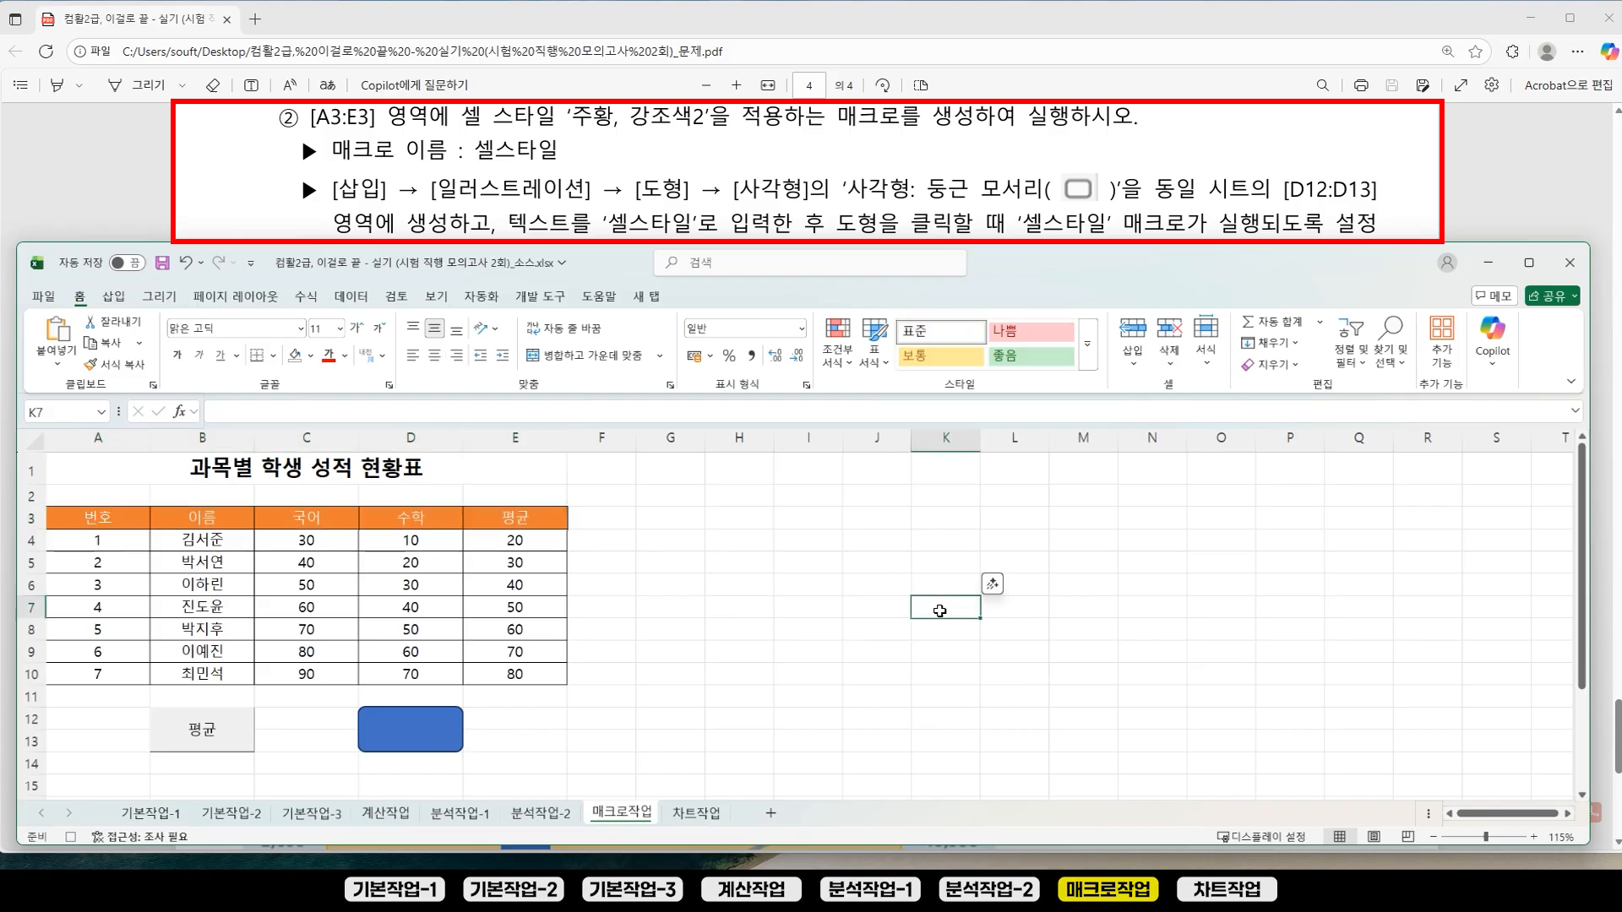
{"action": "left_click", "coordinate": [560, 302]}
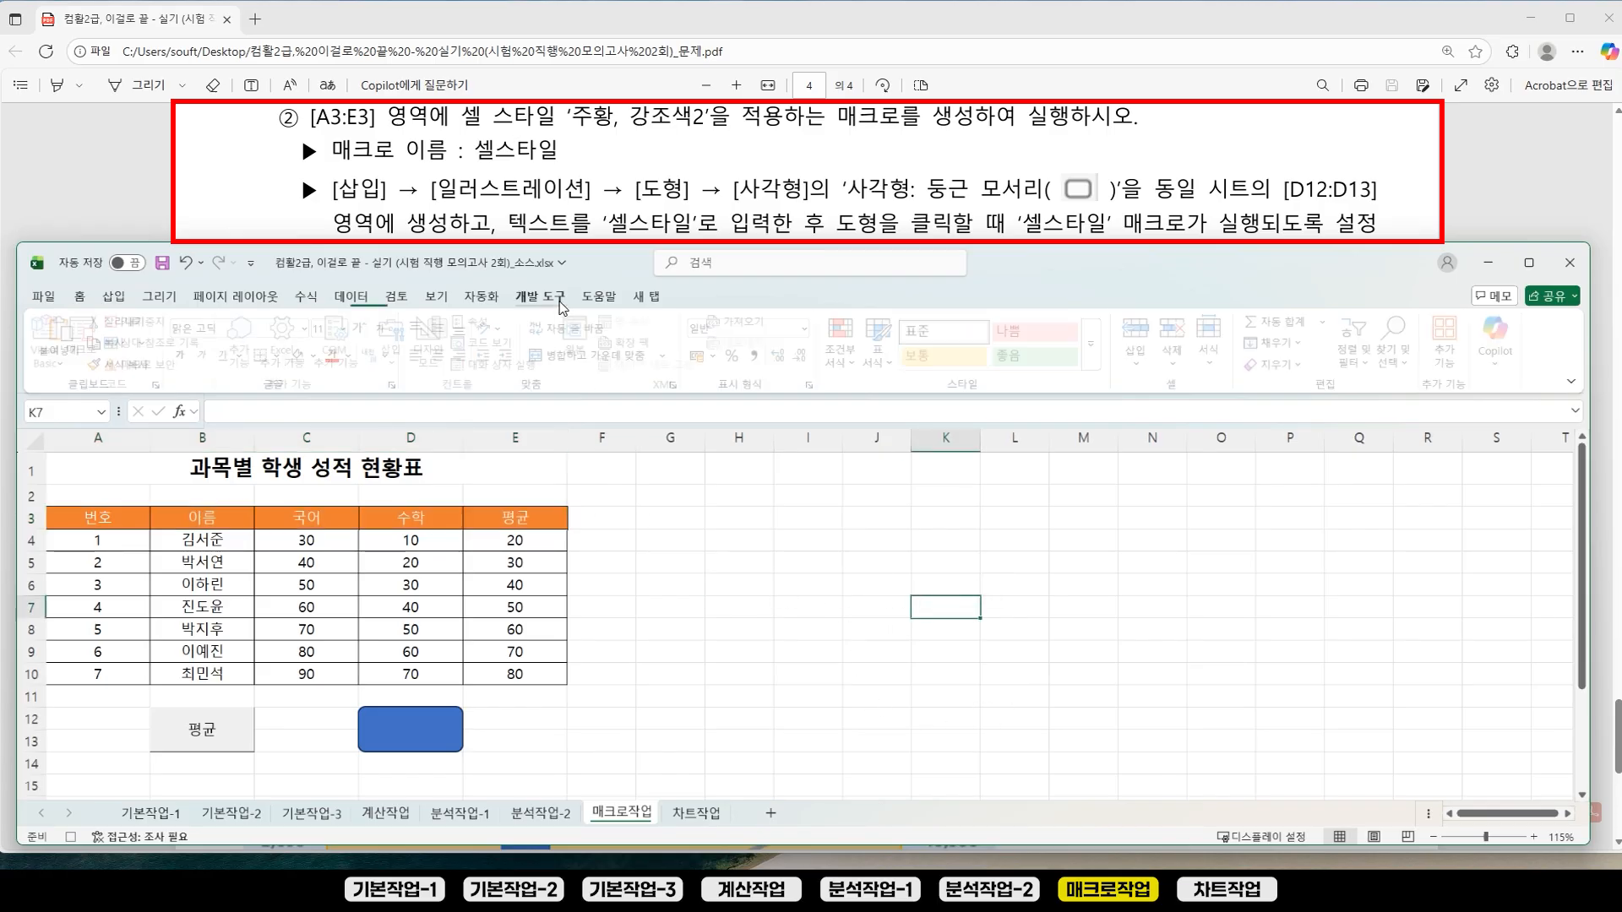
{"action": "left_click", "coordinate": [146, 322]}
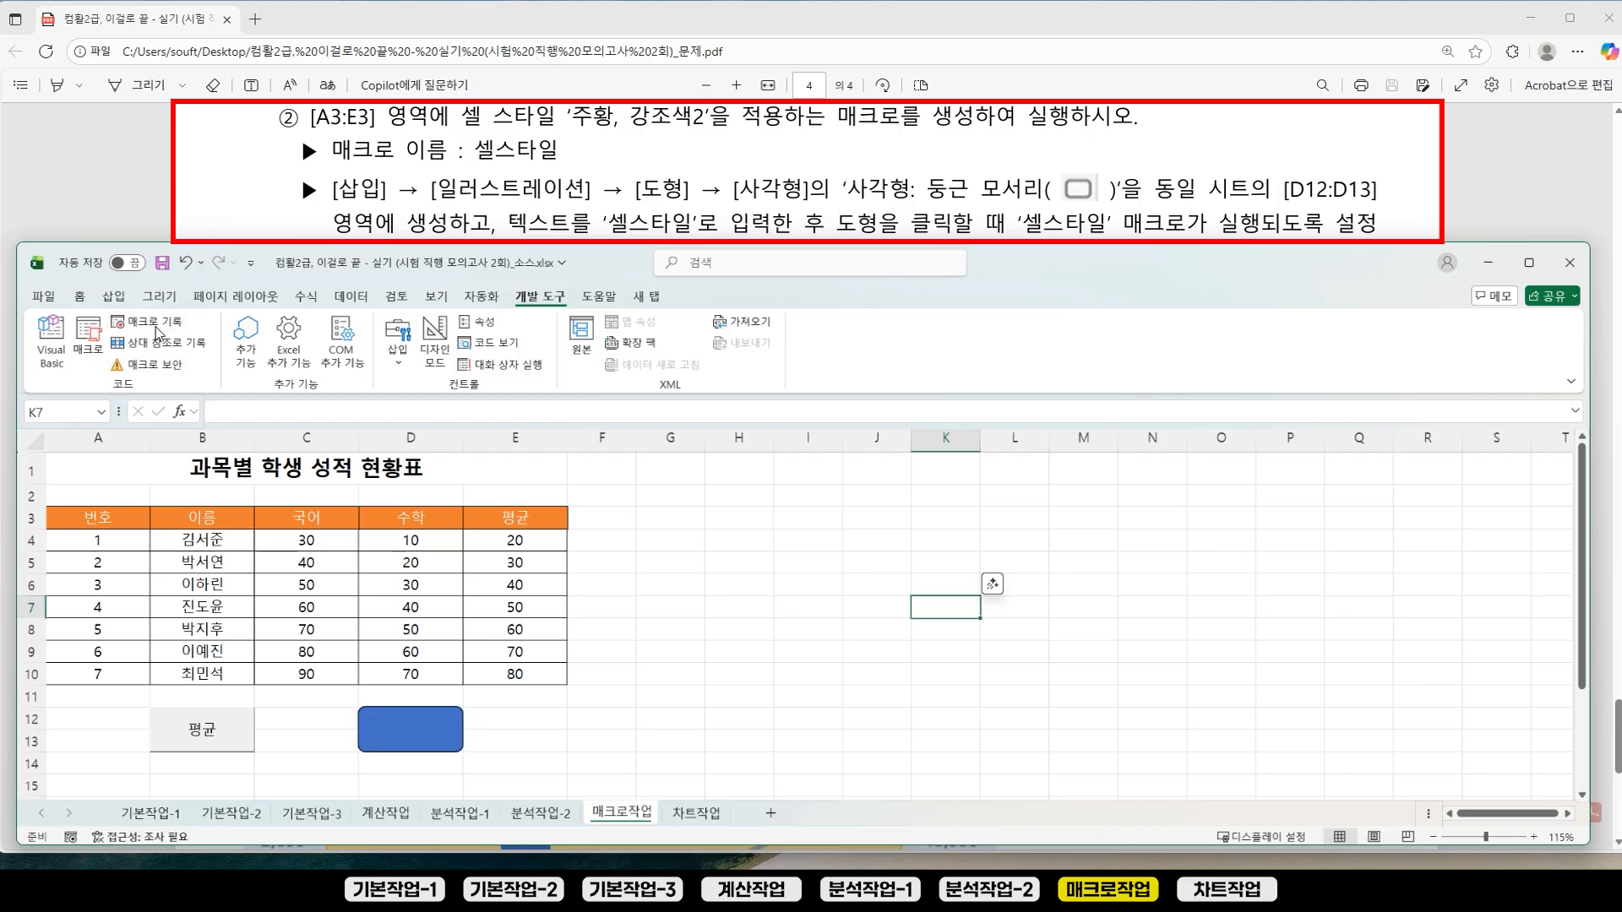
{"action": "left_click", "coordinate": [884, 566]}
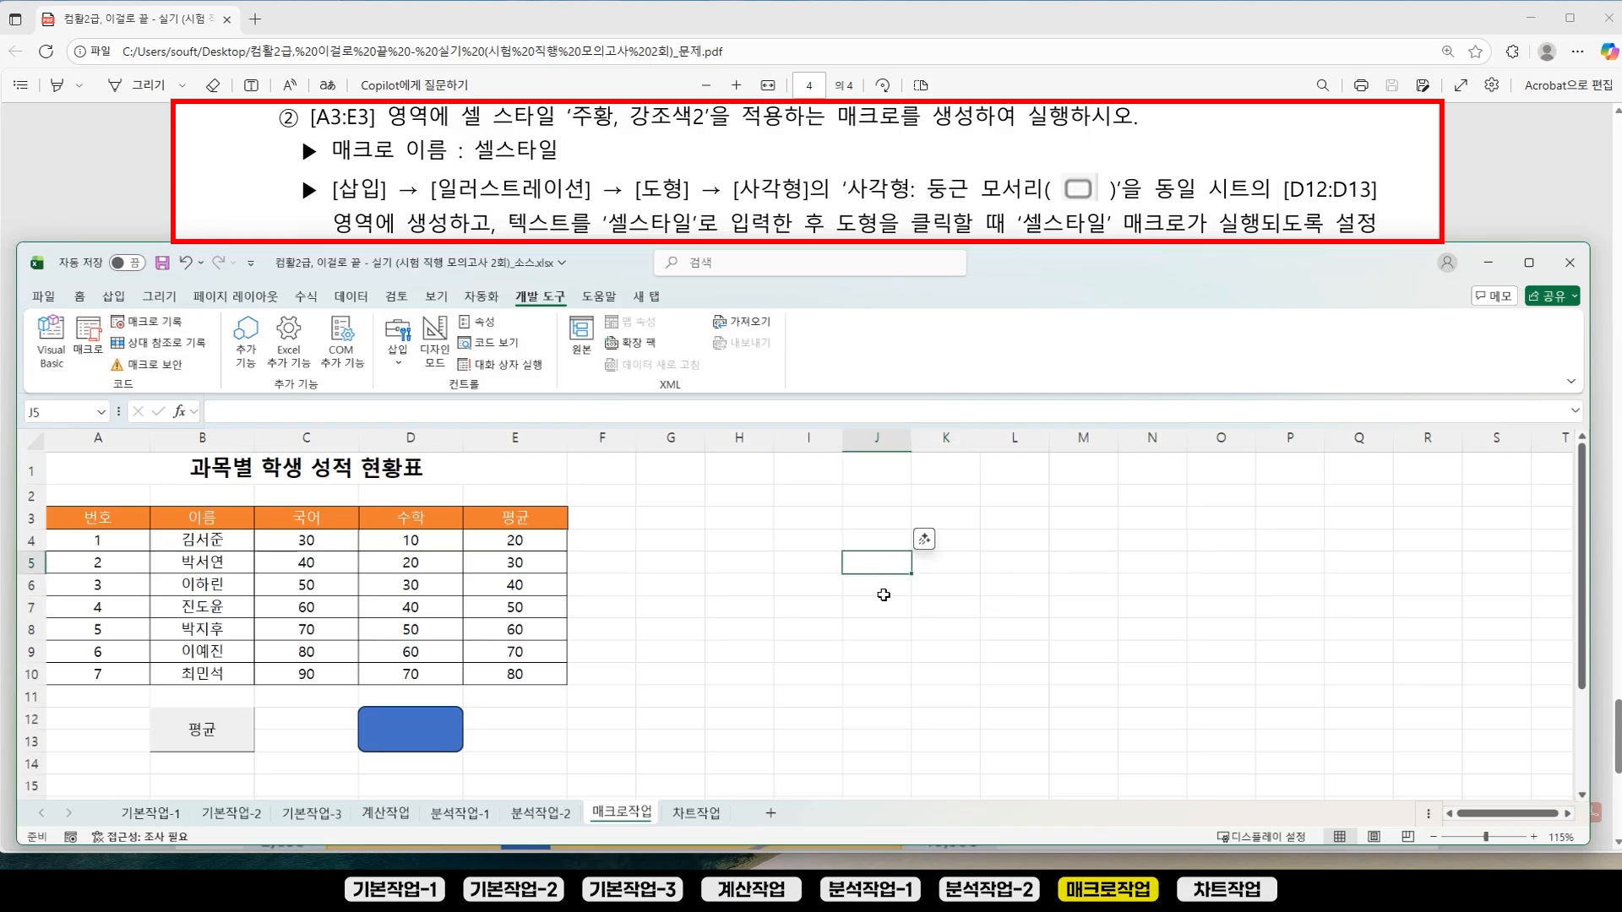
Step: Enter the text 셀스타일 in the rounded rectangle at D12:D13 and deselect the shape
{"action": "left_click", "coordinate": [422, 747]}
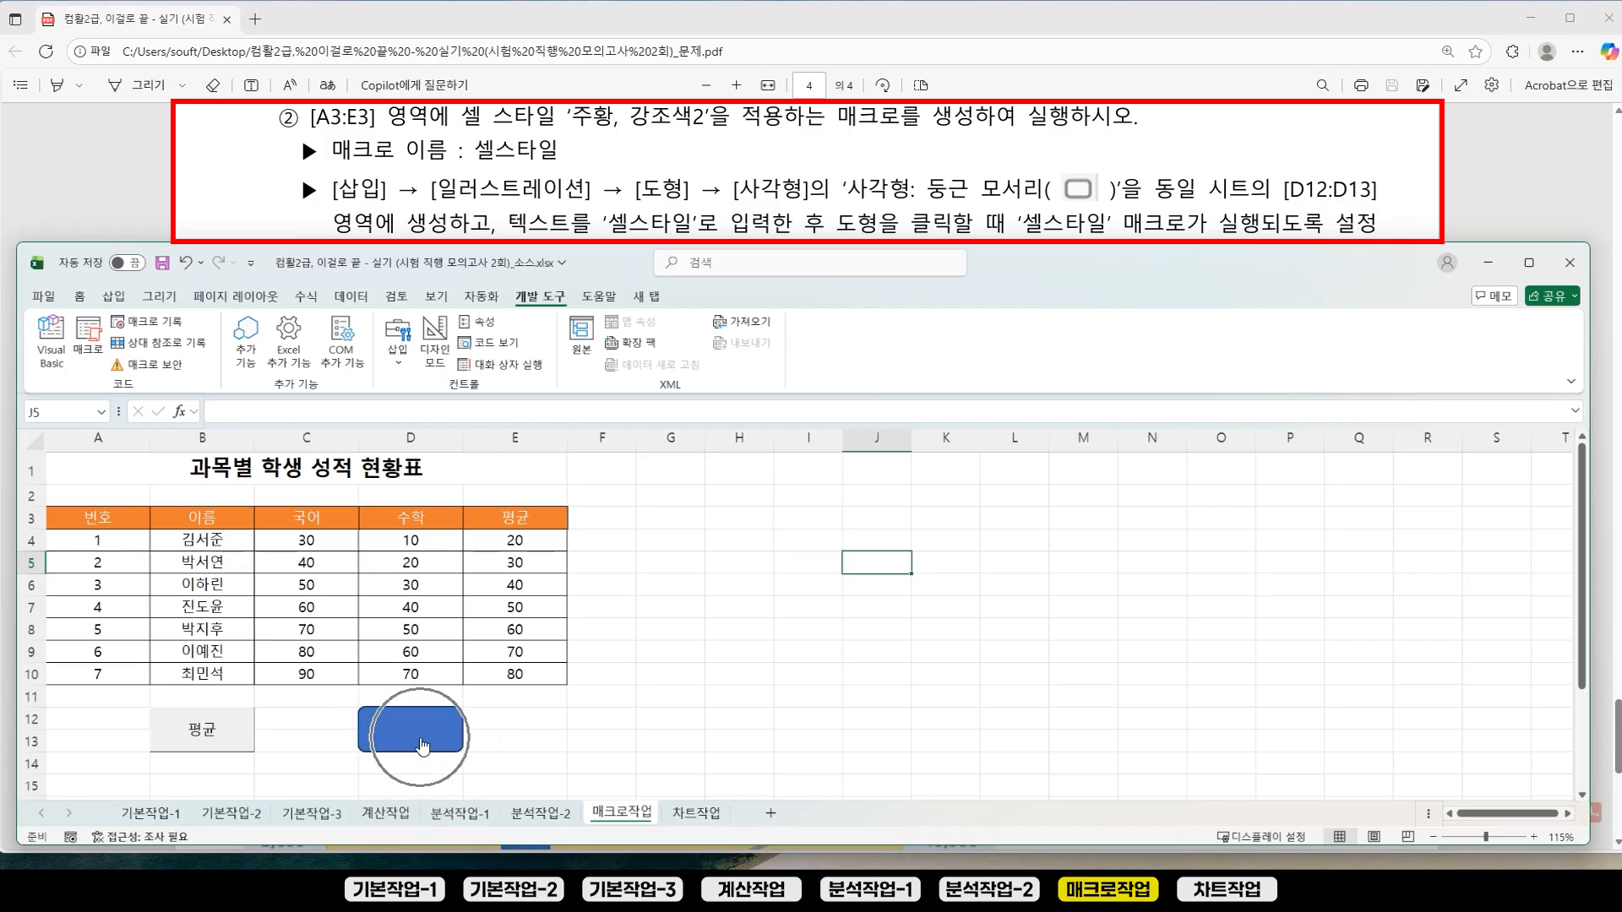
{"action": "right_click", "coordinate": [423, 745]}
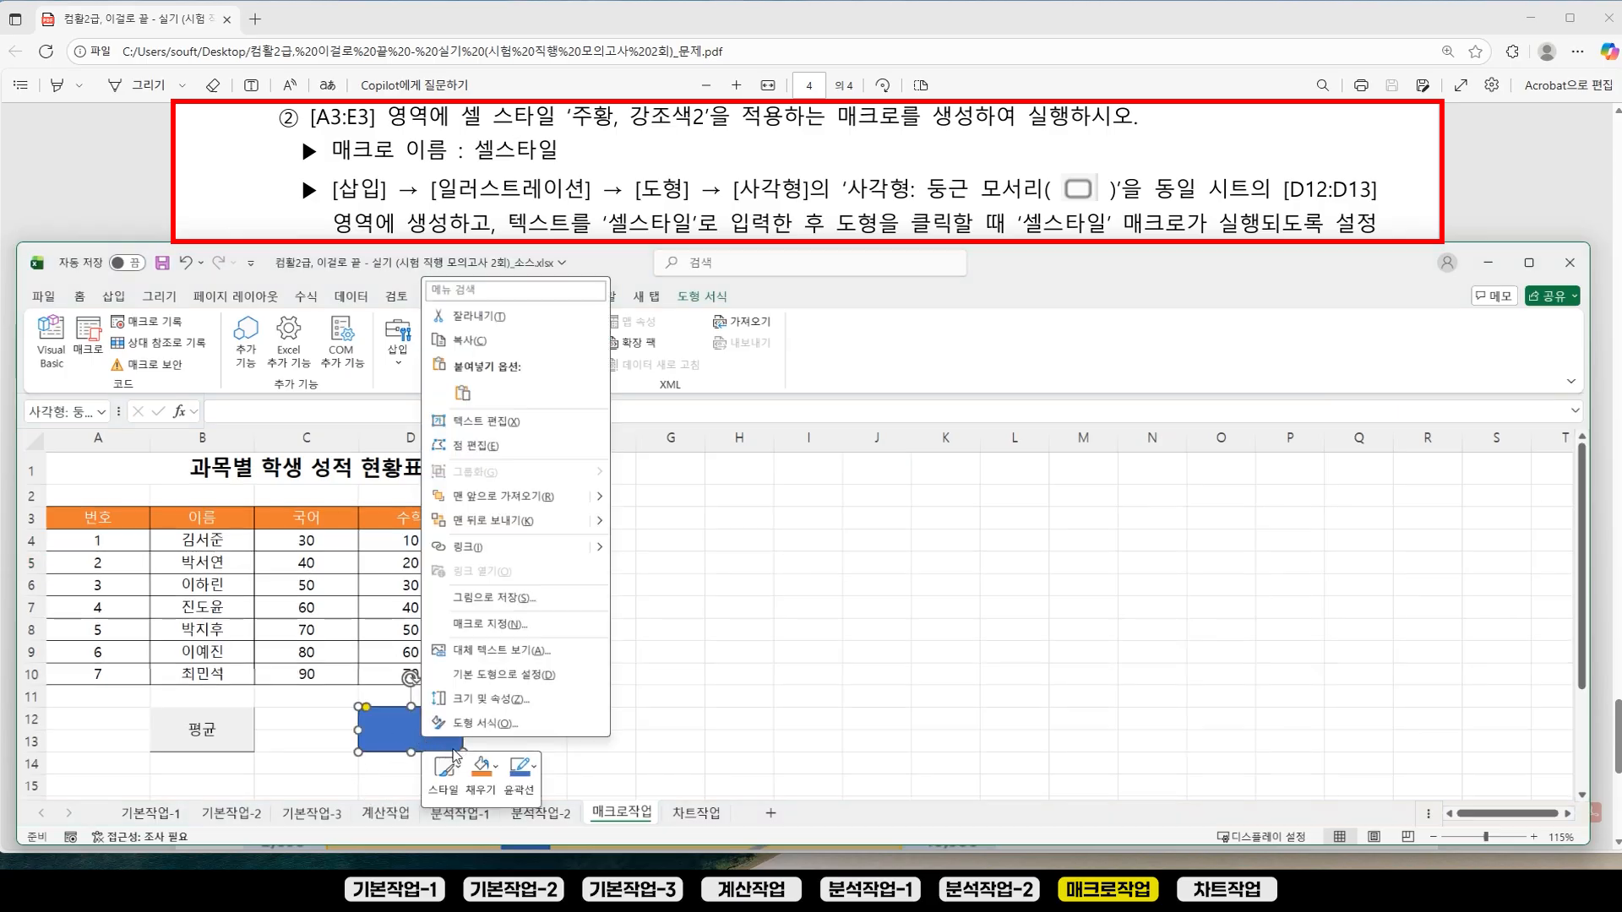
{"action": "left_click", "coordinate": [587, 422]}
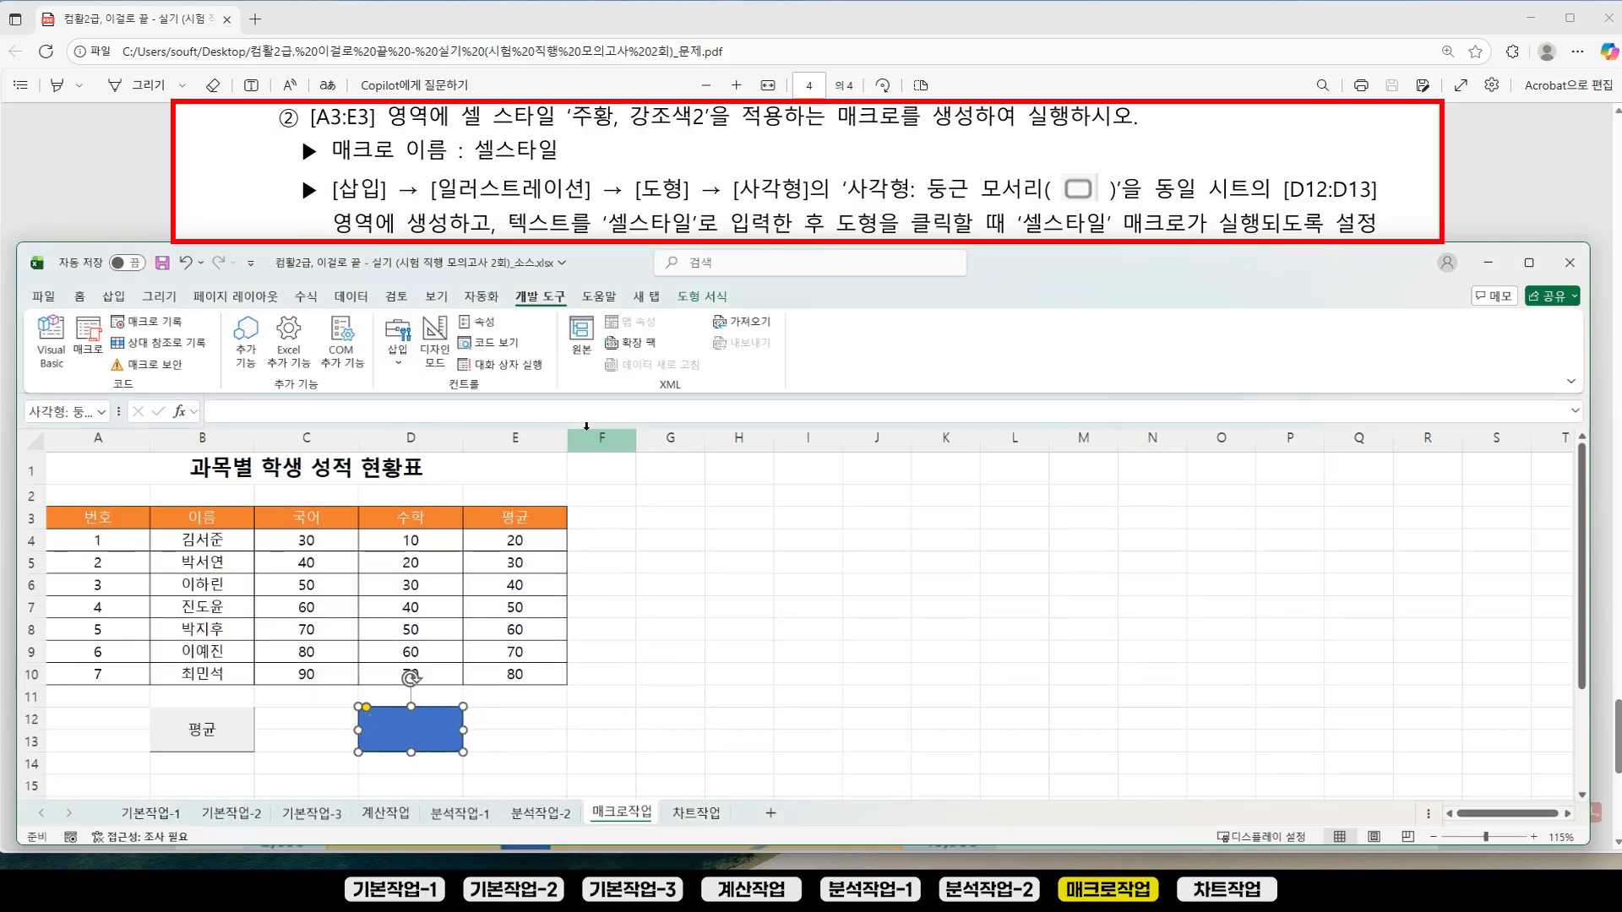
{"action": "type", "text": "셀스타일"}
{"action": "left_click", "coordinate": [807, 584]}
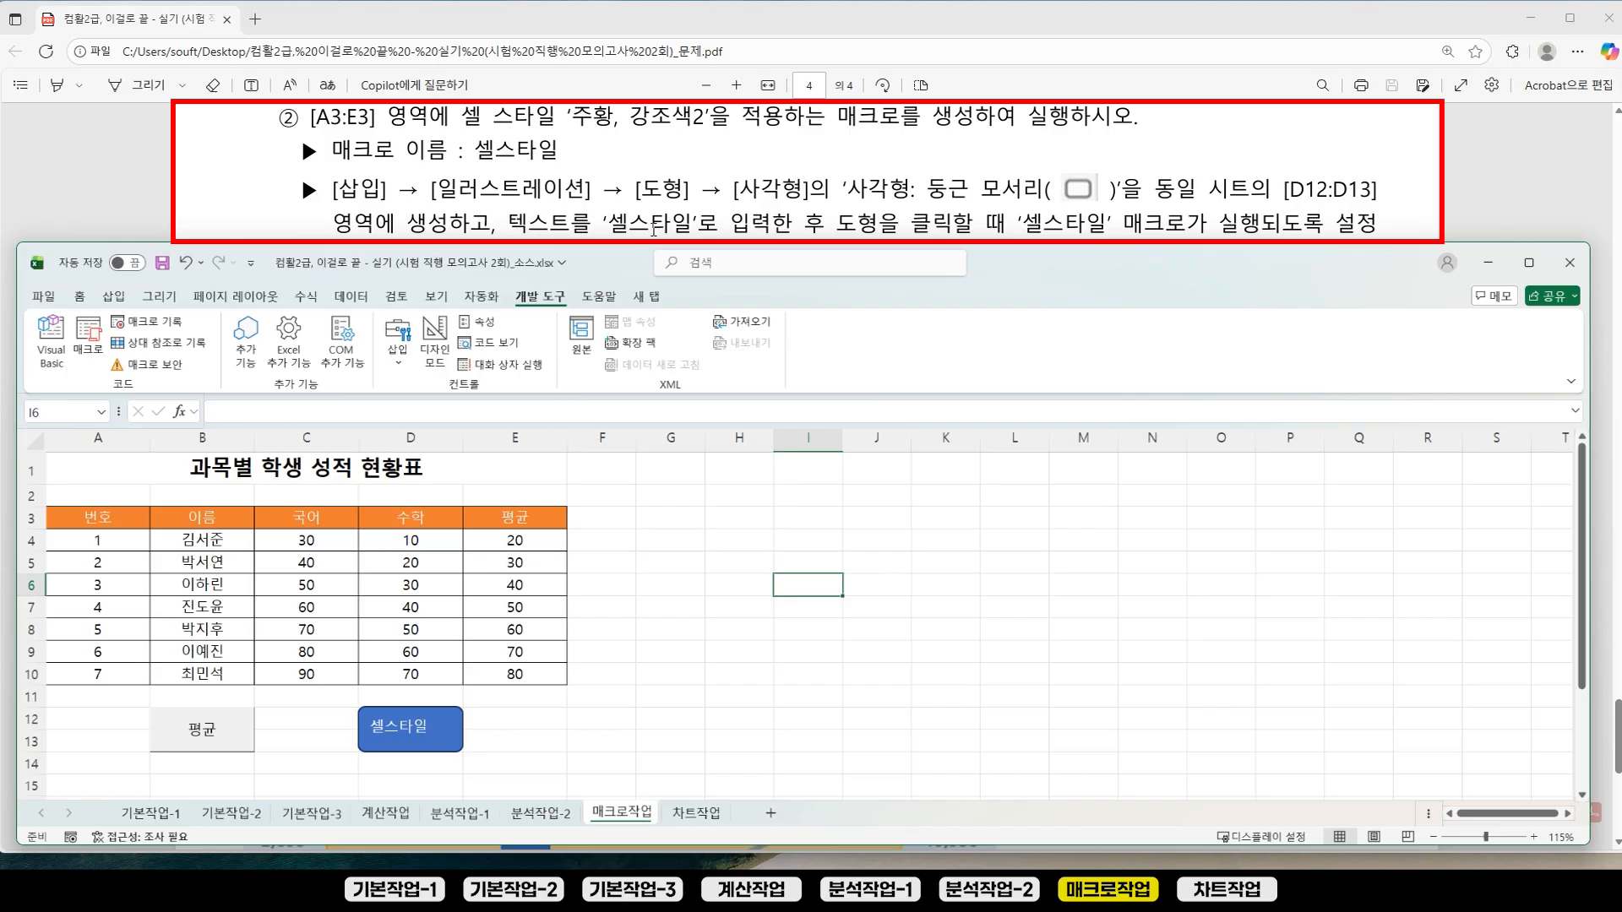
{"action": "left_click", "coordinate": [851, 594]}
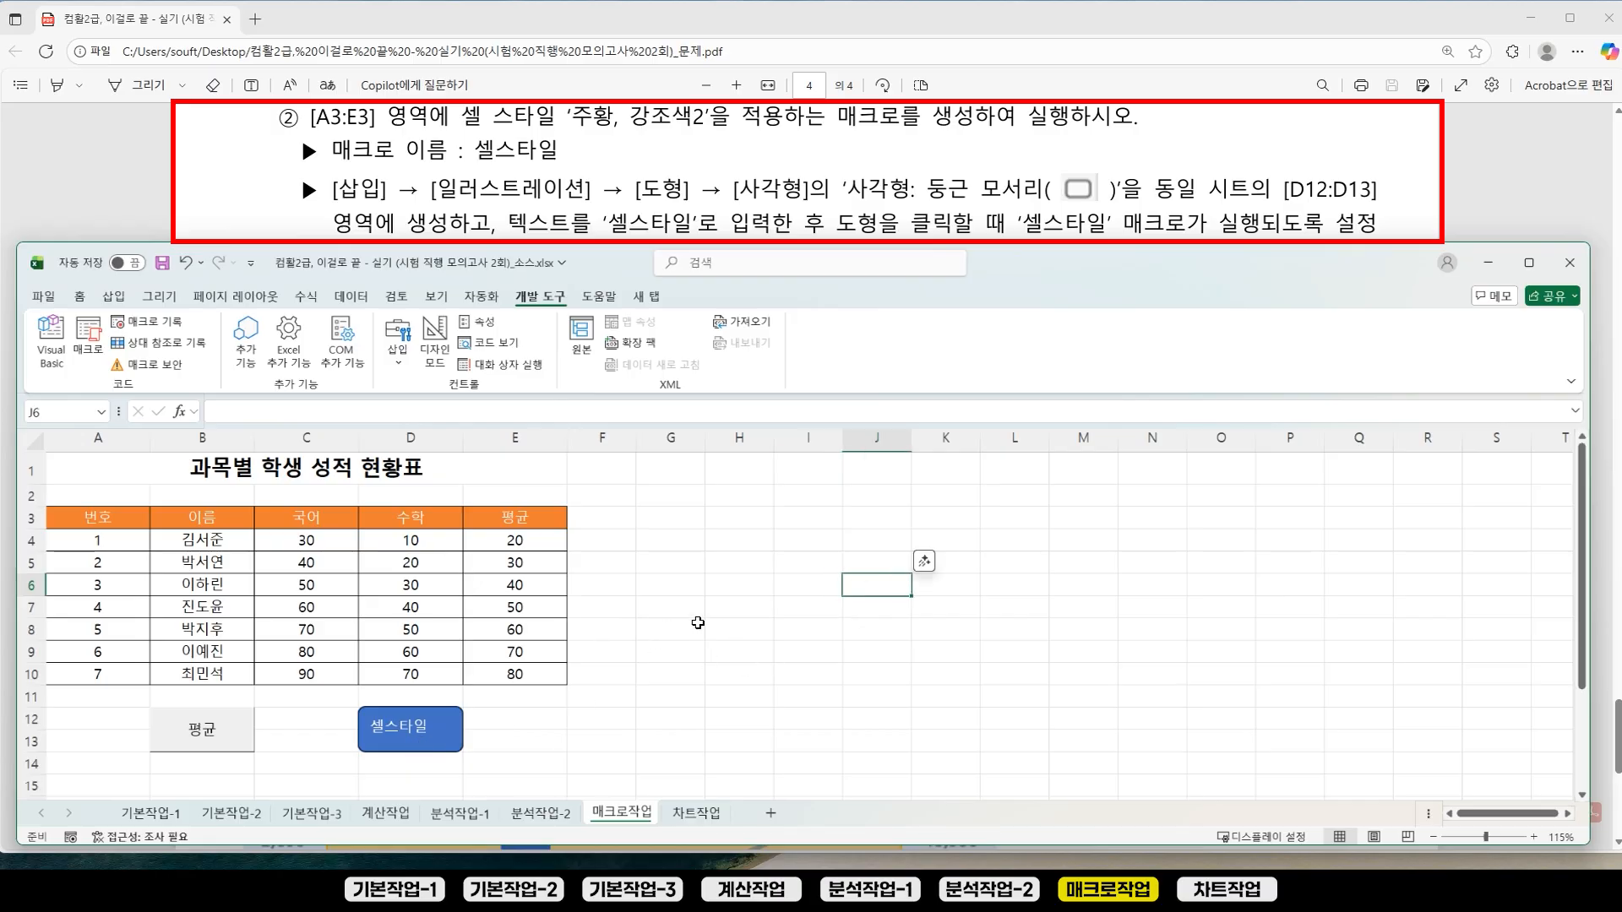
Step: Open the 차트작업 sheet and read the chart modification instructions and sample picture in the exam PDF
{"action": "left_click", "coordinate": [708, 816]}
{"action": "left_click", "coordinate": [986, 159]}
{"action": "scroll", "coordinate": [1617, 773], "scroll_direction": "down", "scroll_amount": 1}
{"action": "mouse_move", "coordinate": [1617, 770]}
{"action": "left_mouse_down"}
{"action": "mouse_move", "coordinate": [1617, 805]}
{"action": "mouse_move", "coordinate": [1618, 789]}
{"action": "left_mouse_up"}
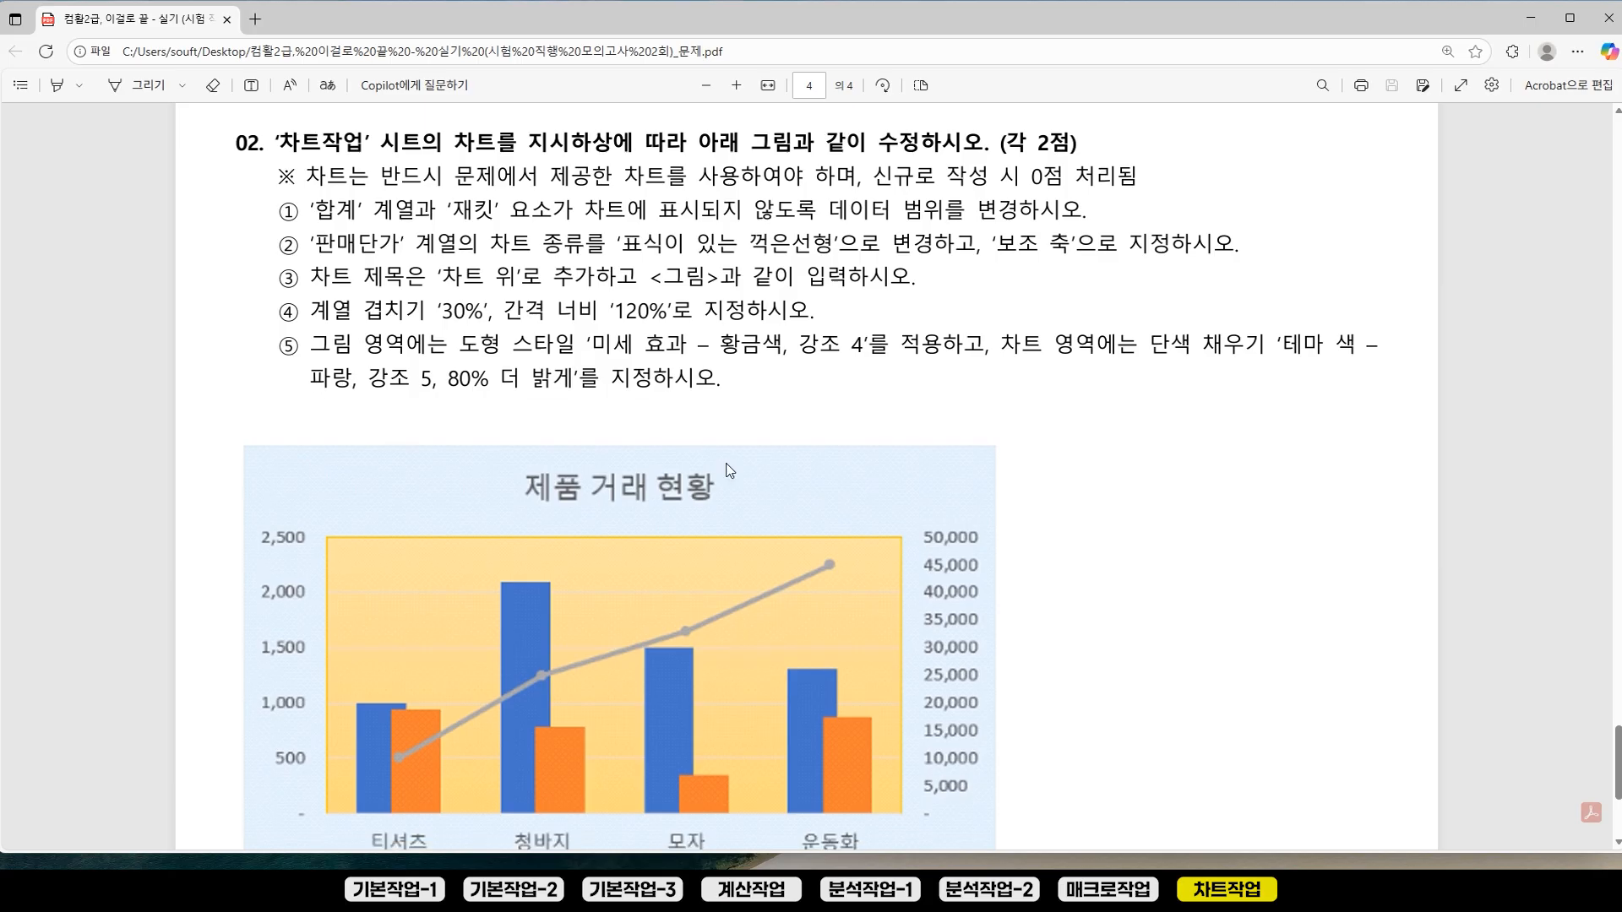
{"action": "scroll", "coordinate": [463, 468], "scroll_direction": "down", "scroll_amount": 2}
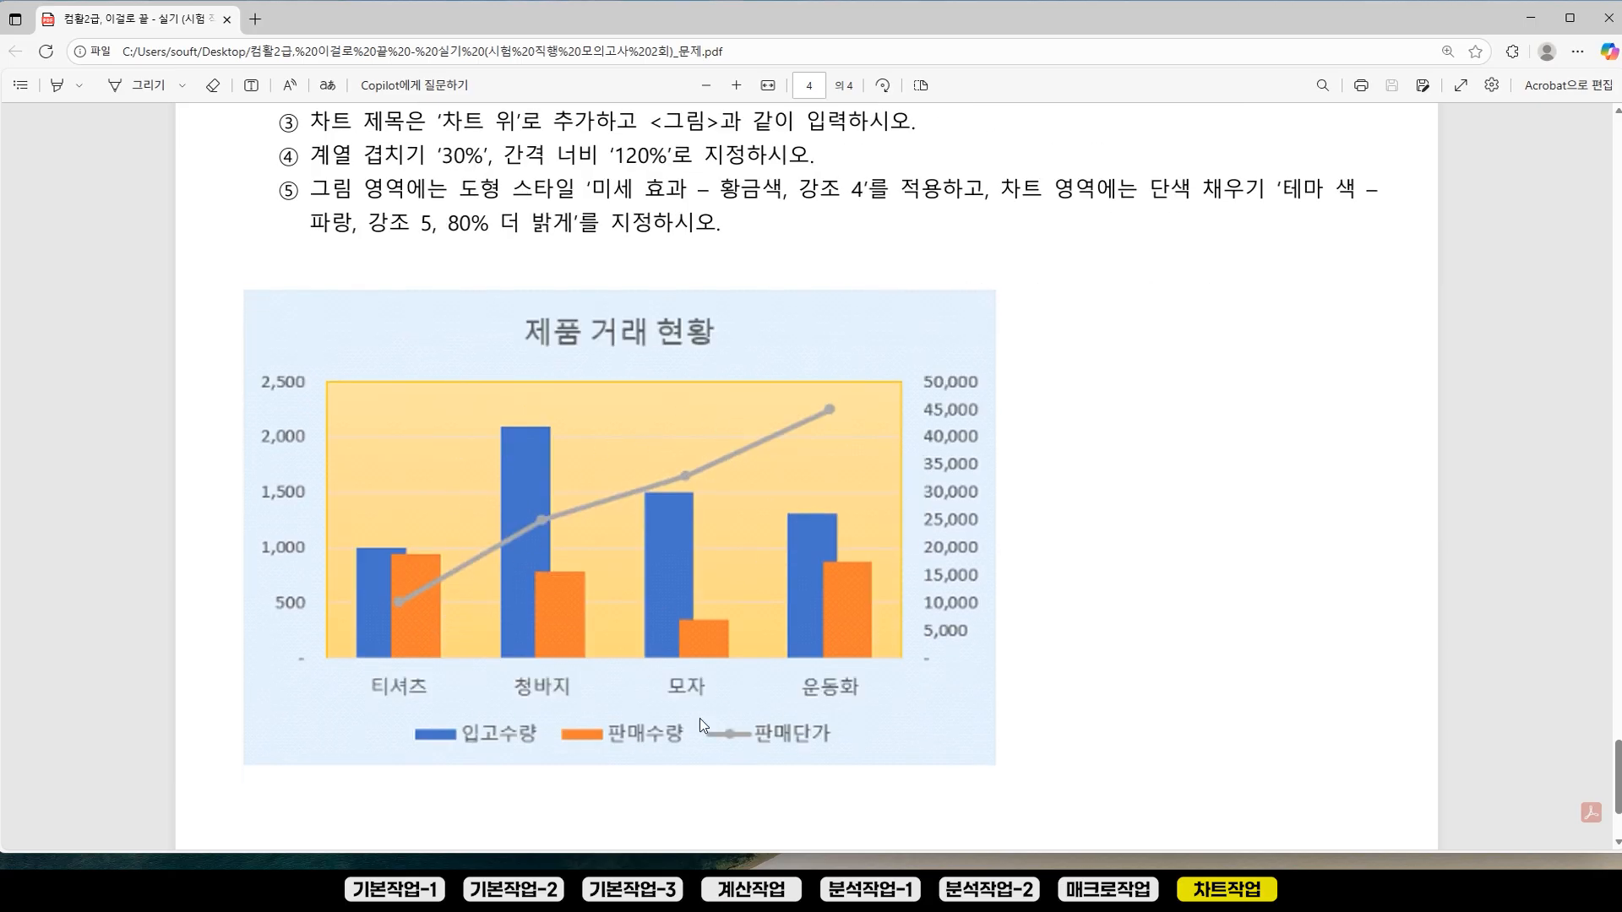
{"action": "scroll", "coordinate": [611, 626], "scroll_direction": "up", "scroll_amount": 1}
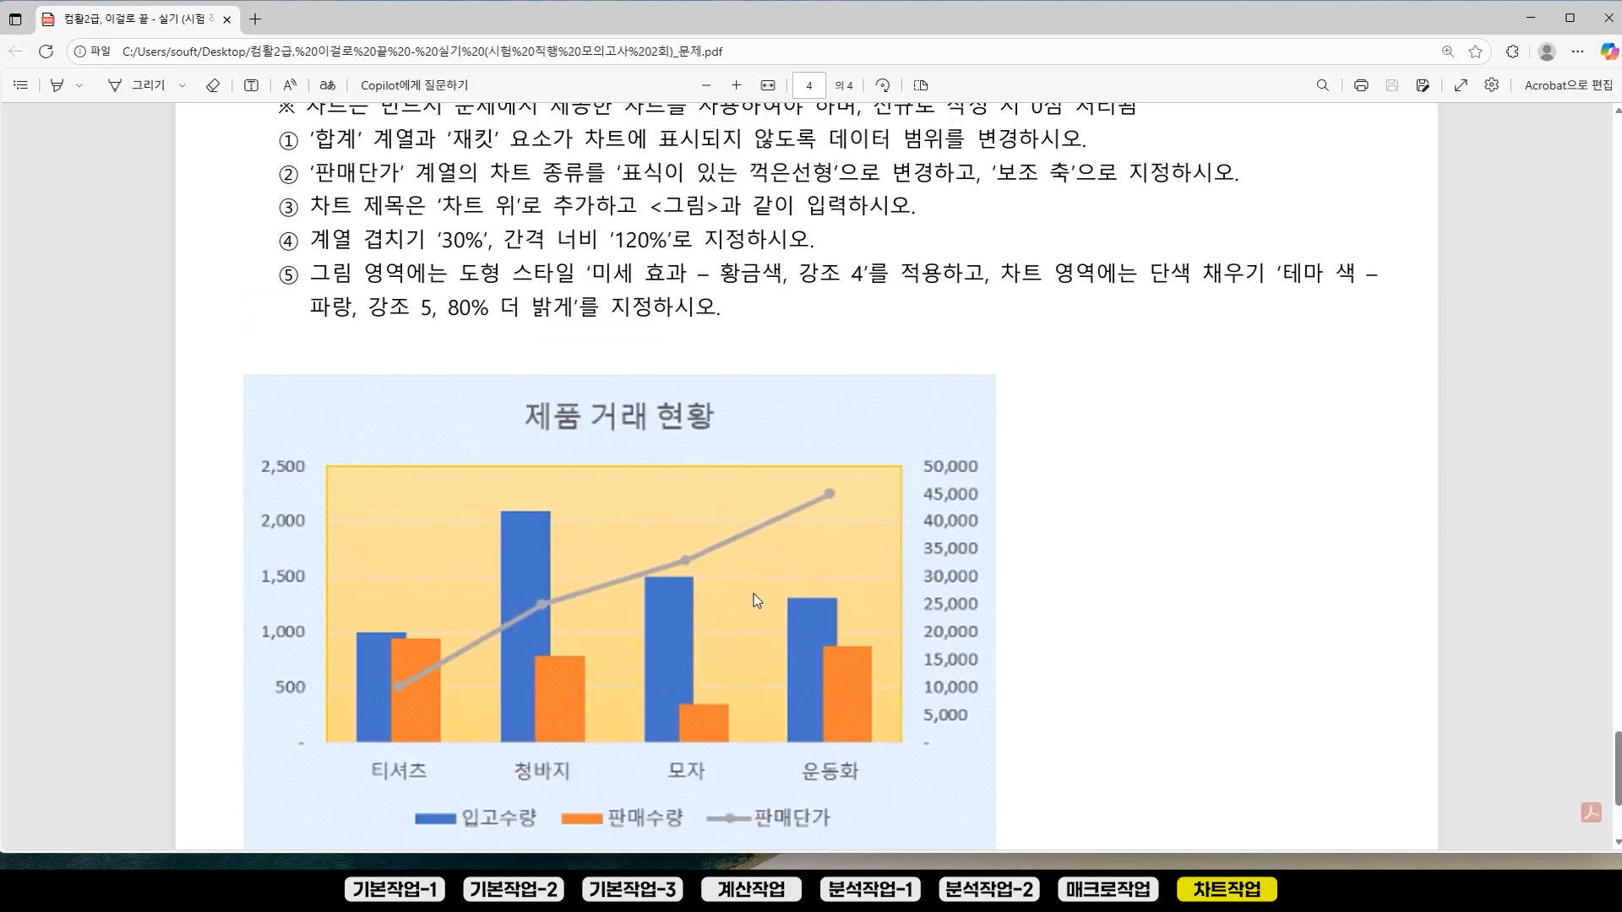
{"action": "scroll", "coordinate": [743, 583], "scroll_direction": "up", "scroll_amount": 1}
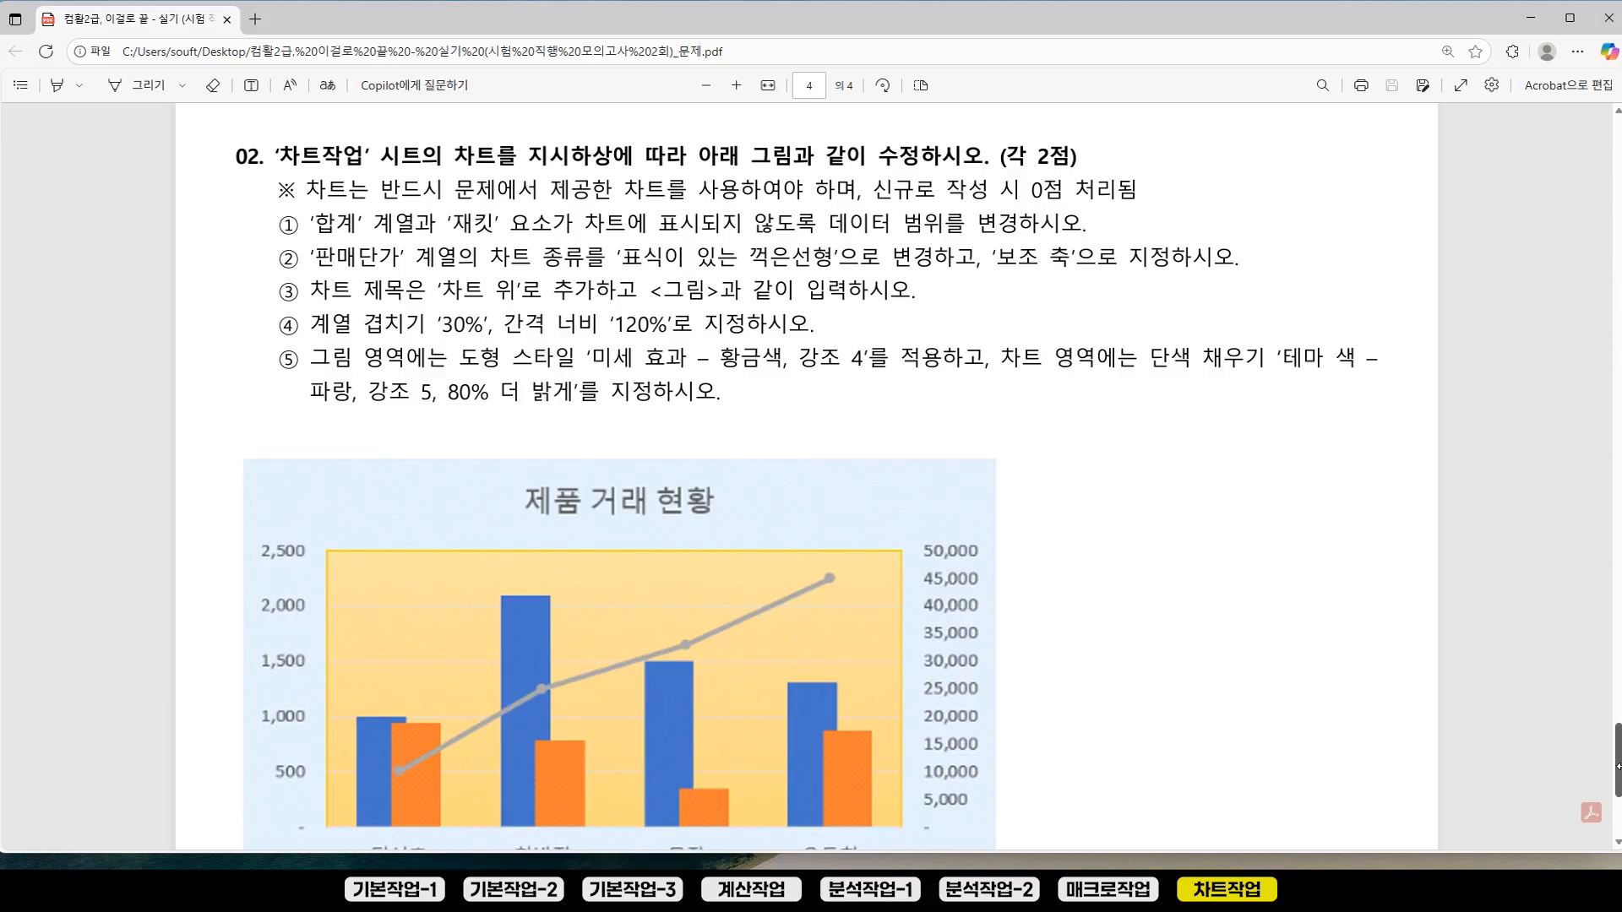
{"action": "scroll", "coordinate": [1618, 845], "scroll_direction": "down", "scroll_amount": 1}
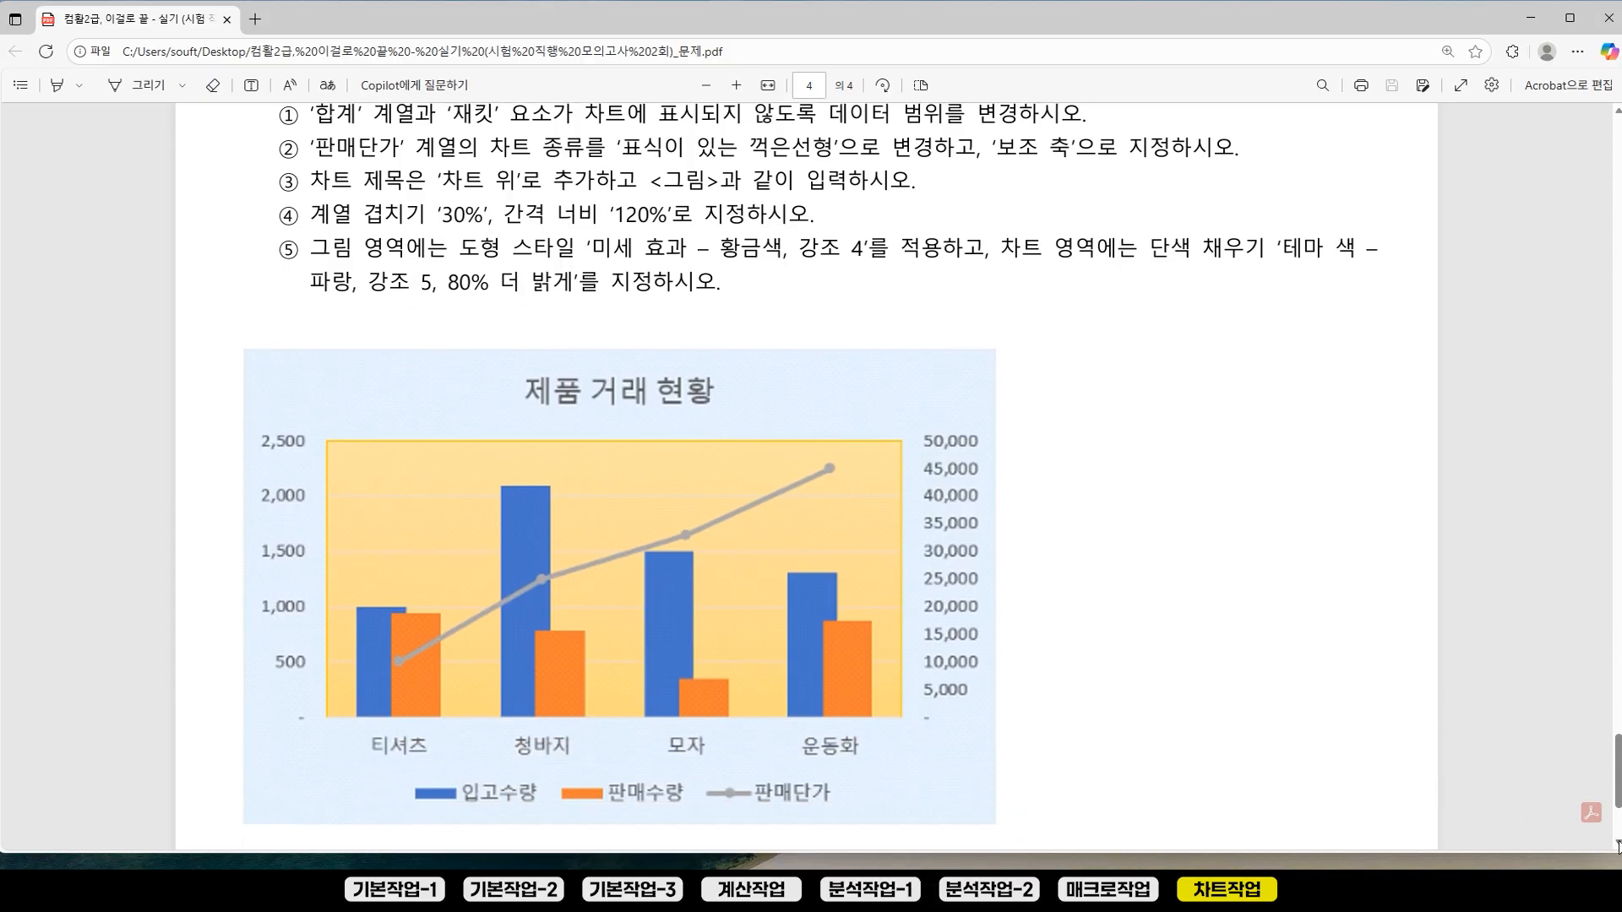
Step: Return to the 차트작업 sheet in Excel, zoom it to 130%, and resize the window to leave the first chart instructions readable
{"action": "key", "text": "alt+Tab"}
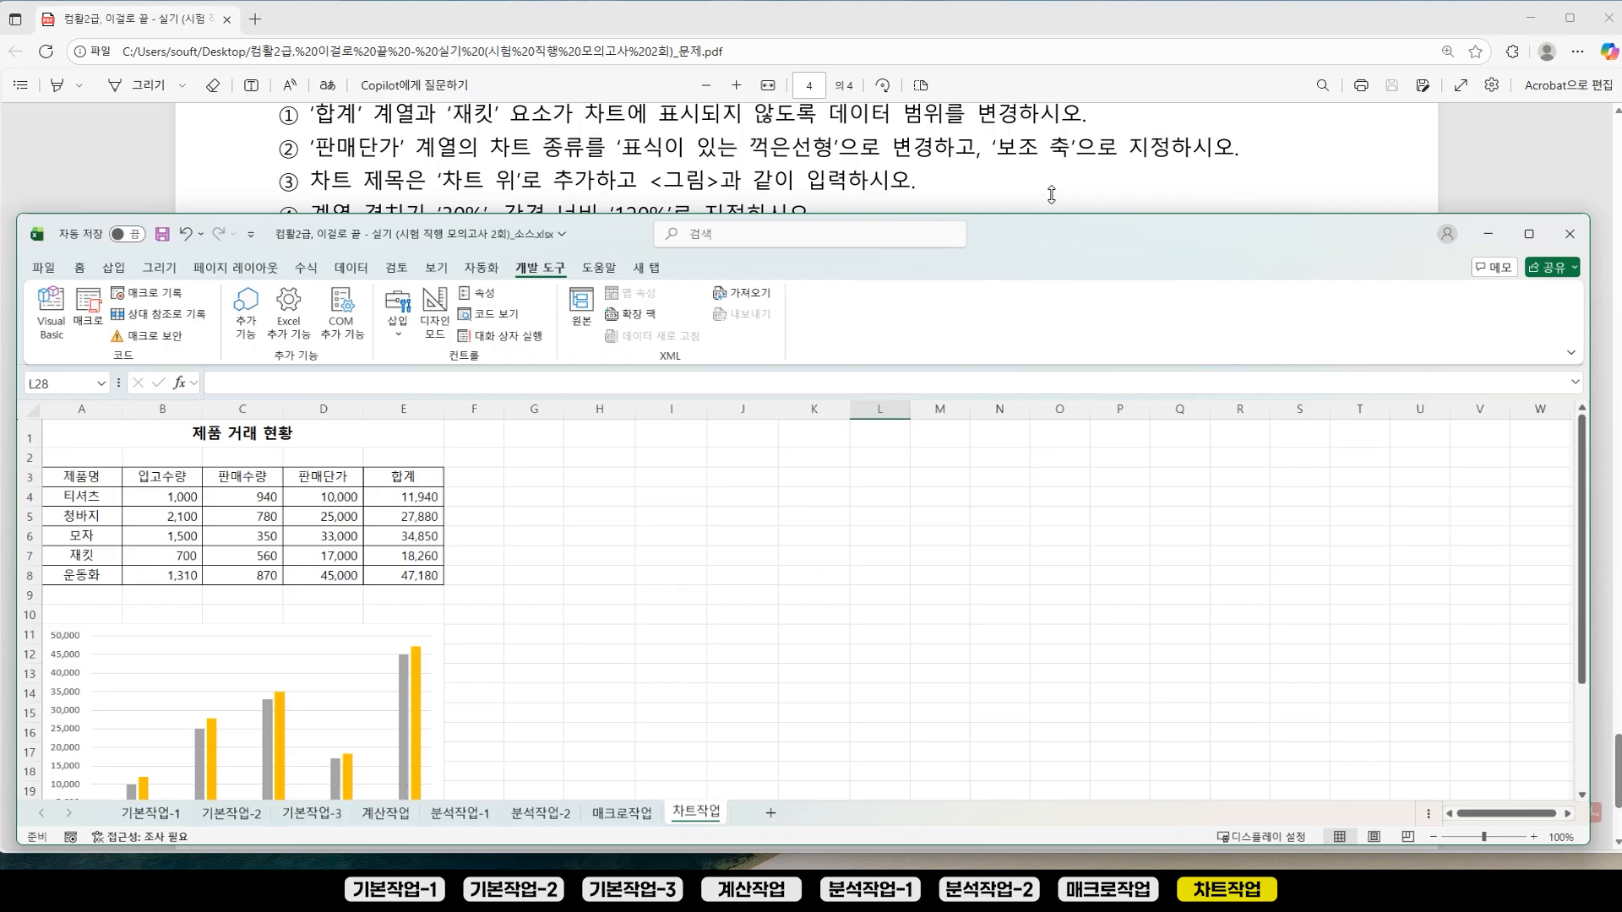
{"action": "left_click_drag", "start_coordinate": [1052, 196], "coordinate": [1053, 135]}
{"action": "left_click", "coordinate": [815, 516]}
{"action": "scroll", "coordinate": [428, 665], "scroll_direction": "up", "scroll_amount": 2}
{"action": "left_click", "coordinate": [547, 529]}
{"action": "left_click", "coordinate": [741, 537]}
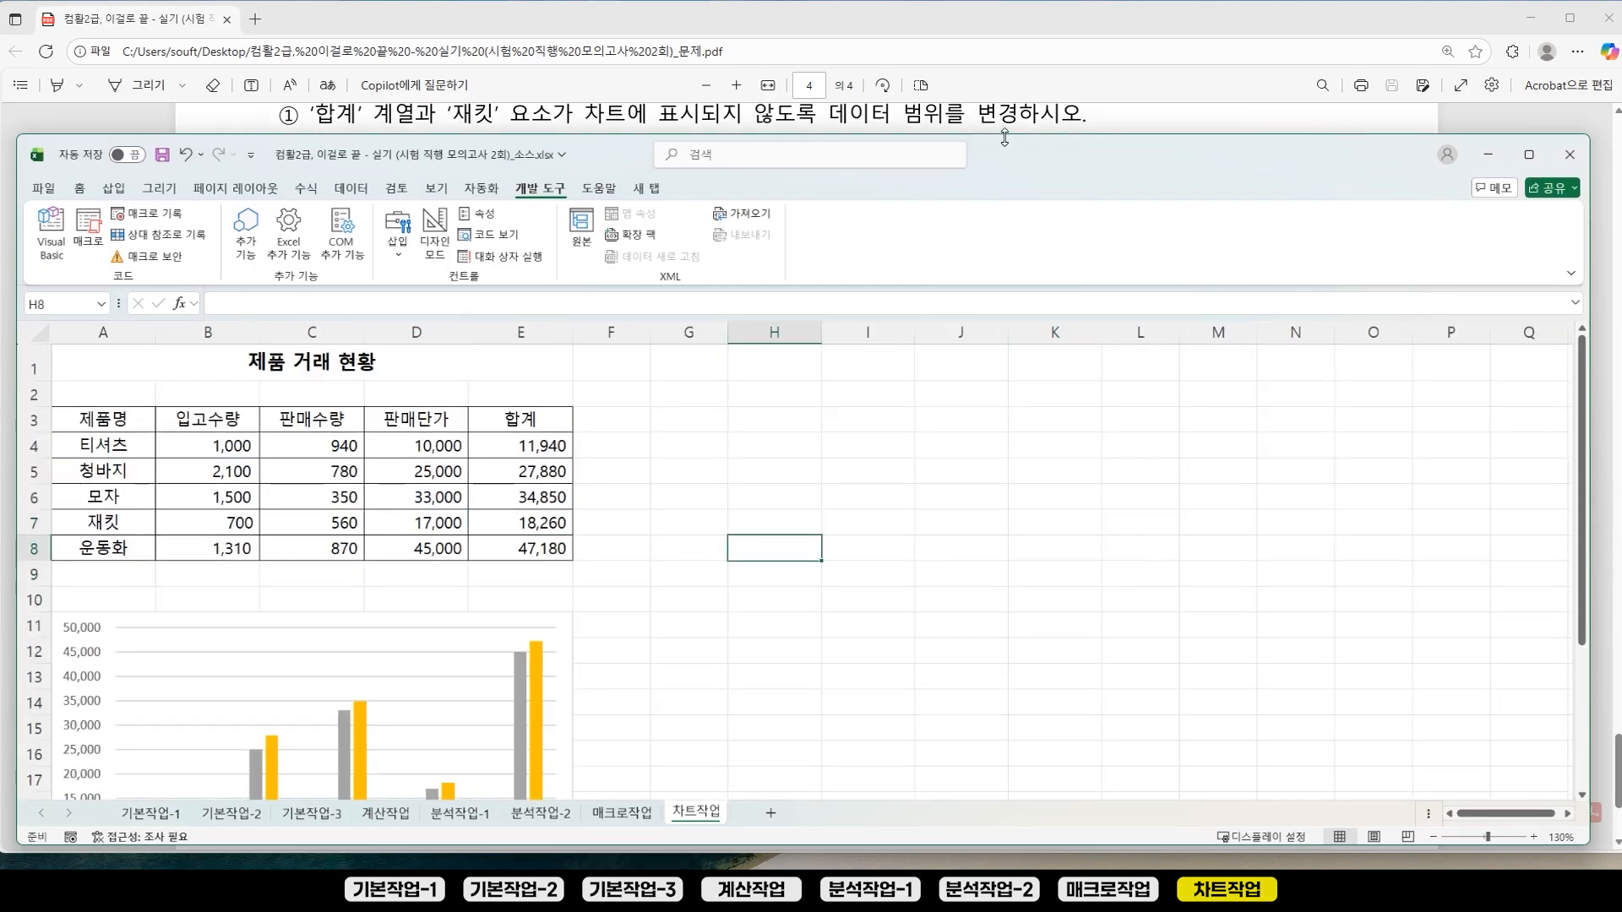
{"action": "left_click_drag", "start_coordinate": [1005, 137], "coordinate": [1005, 162]}
{"action": "left_click", "coordinate": [860, 568]}
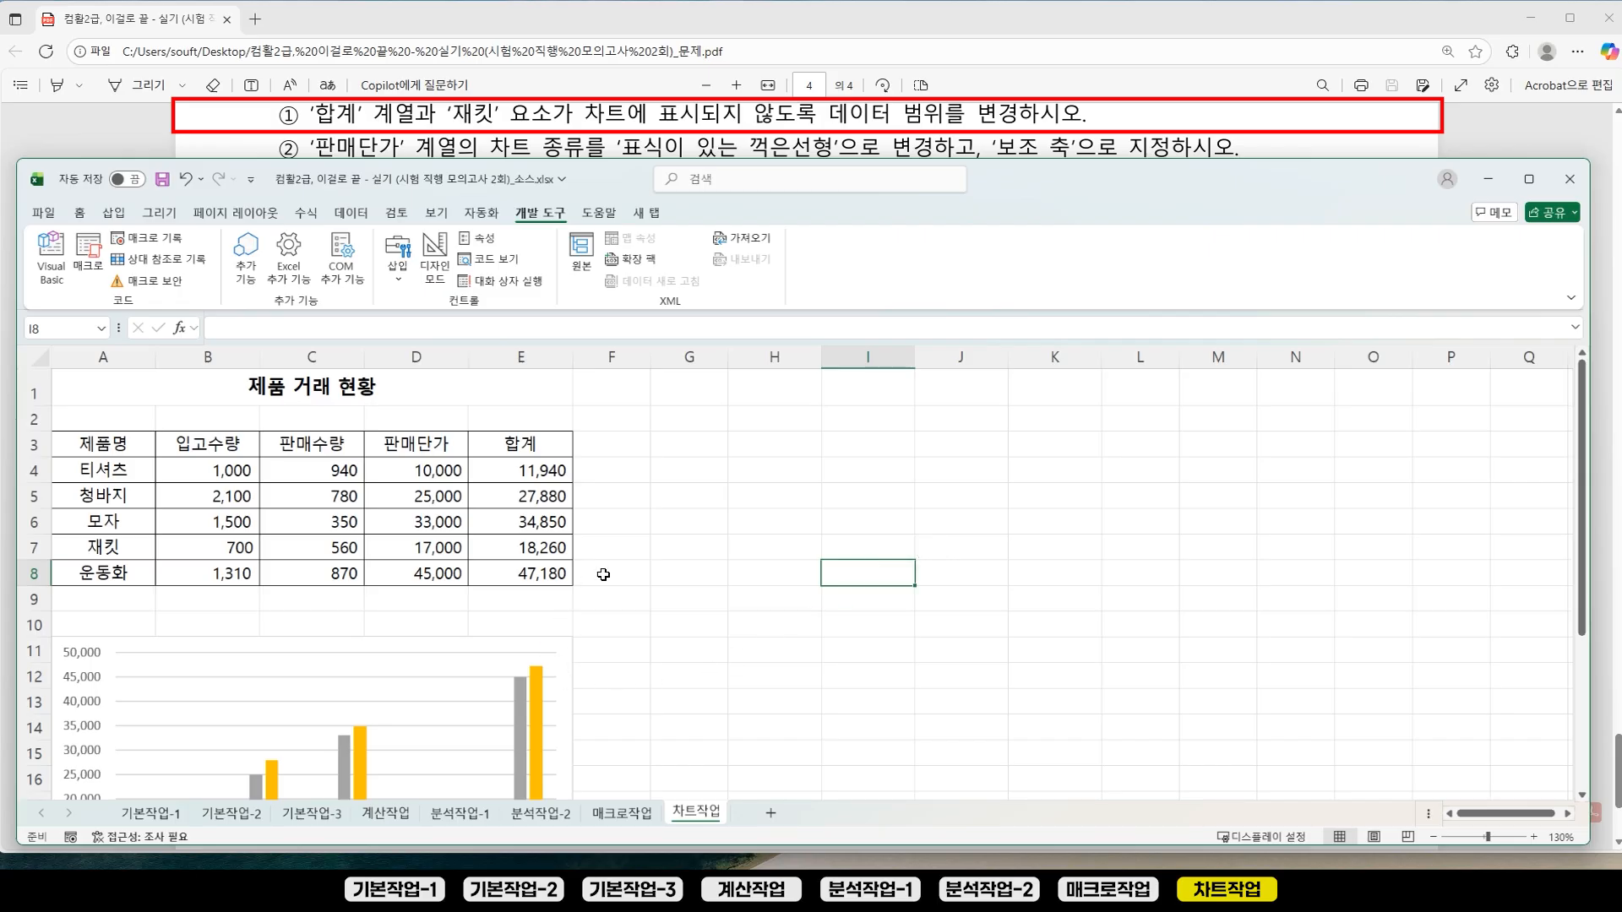
Step: Examine the chart's source range in the table, the 합계 column and the plotted series on the 차트작업 sheet
{"action": "left_click", "coordinate": [556, 626]}
{"action": "left_click", "coordinate": [491, 651]}
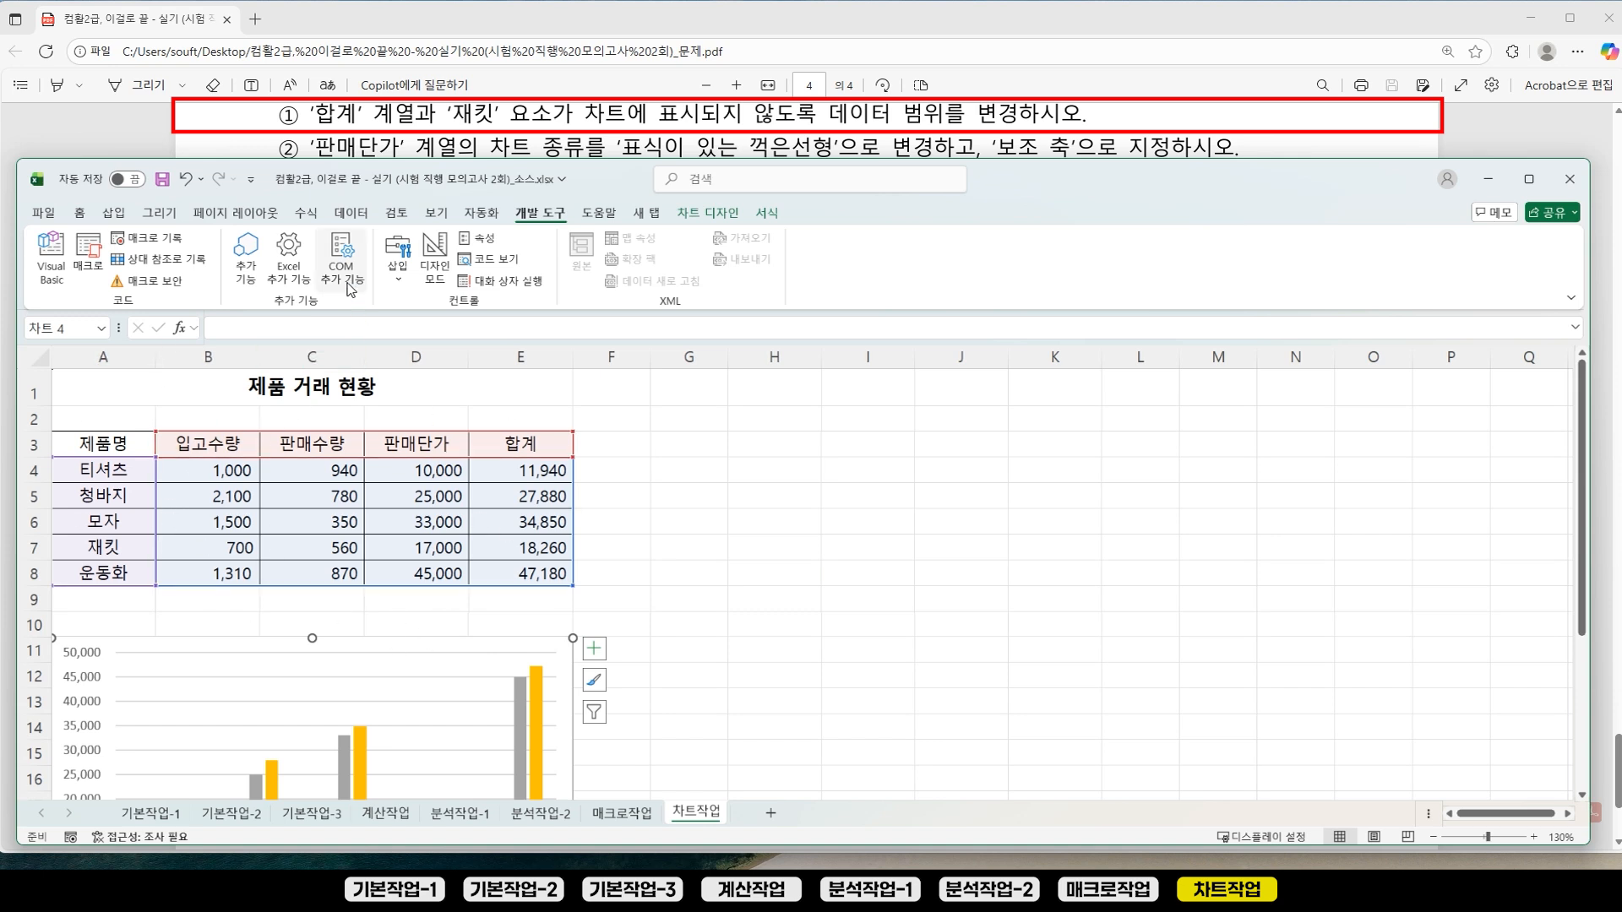
{"action": "left_click_drag", "start_coordinate": [502, 409], "coordinate": [498, 625]}
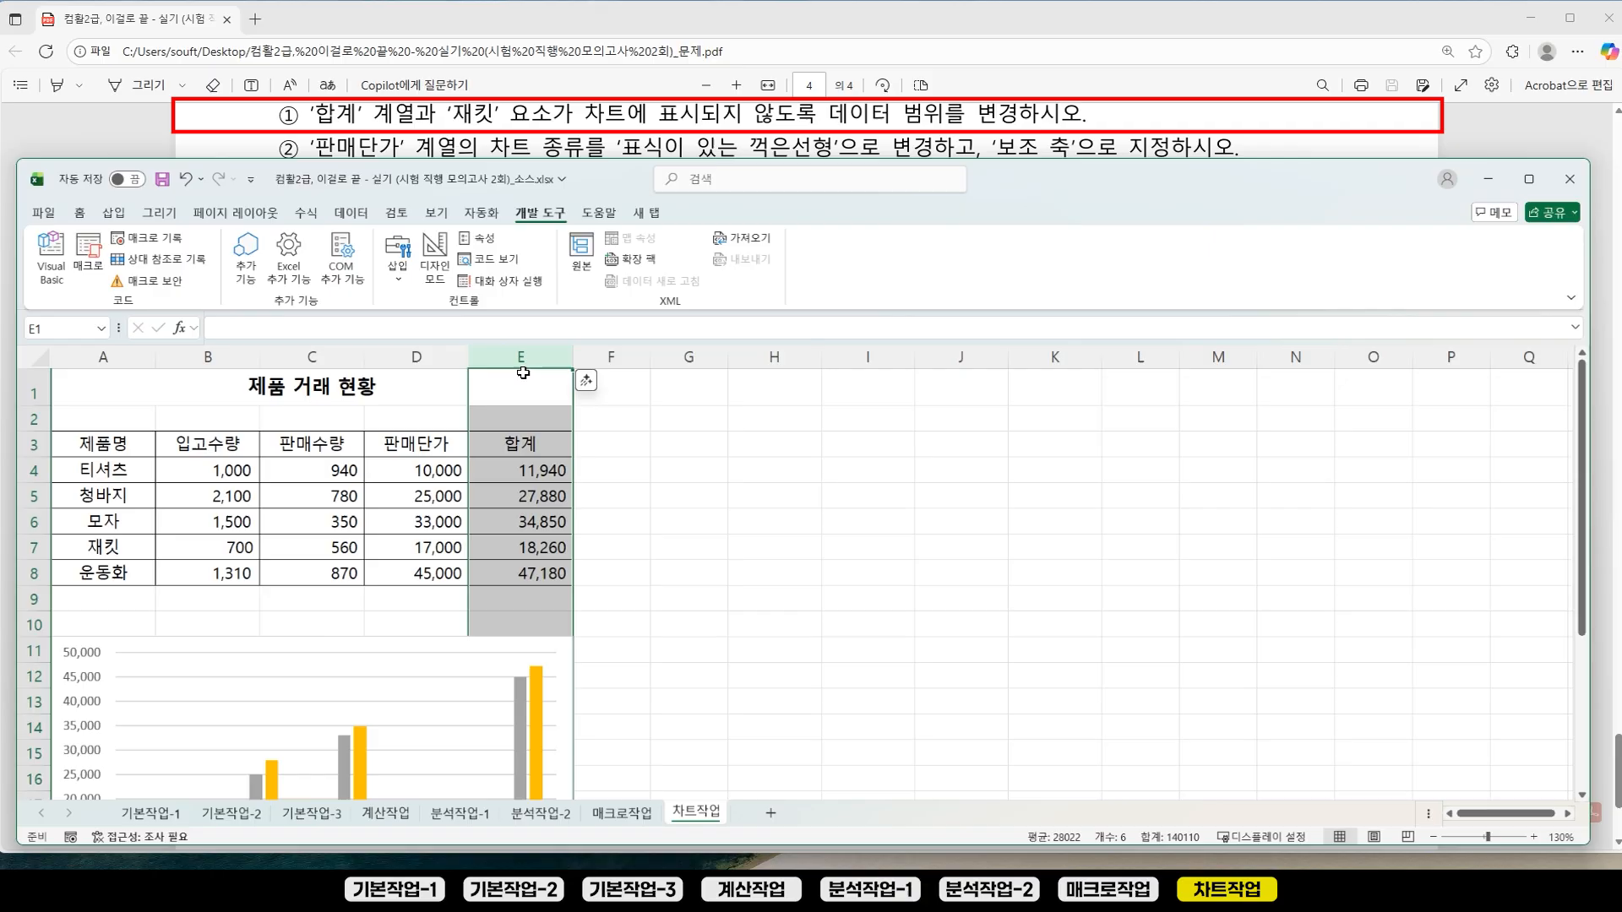
{"action": "left_click", "coordinate": [499, 633]}
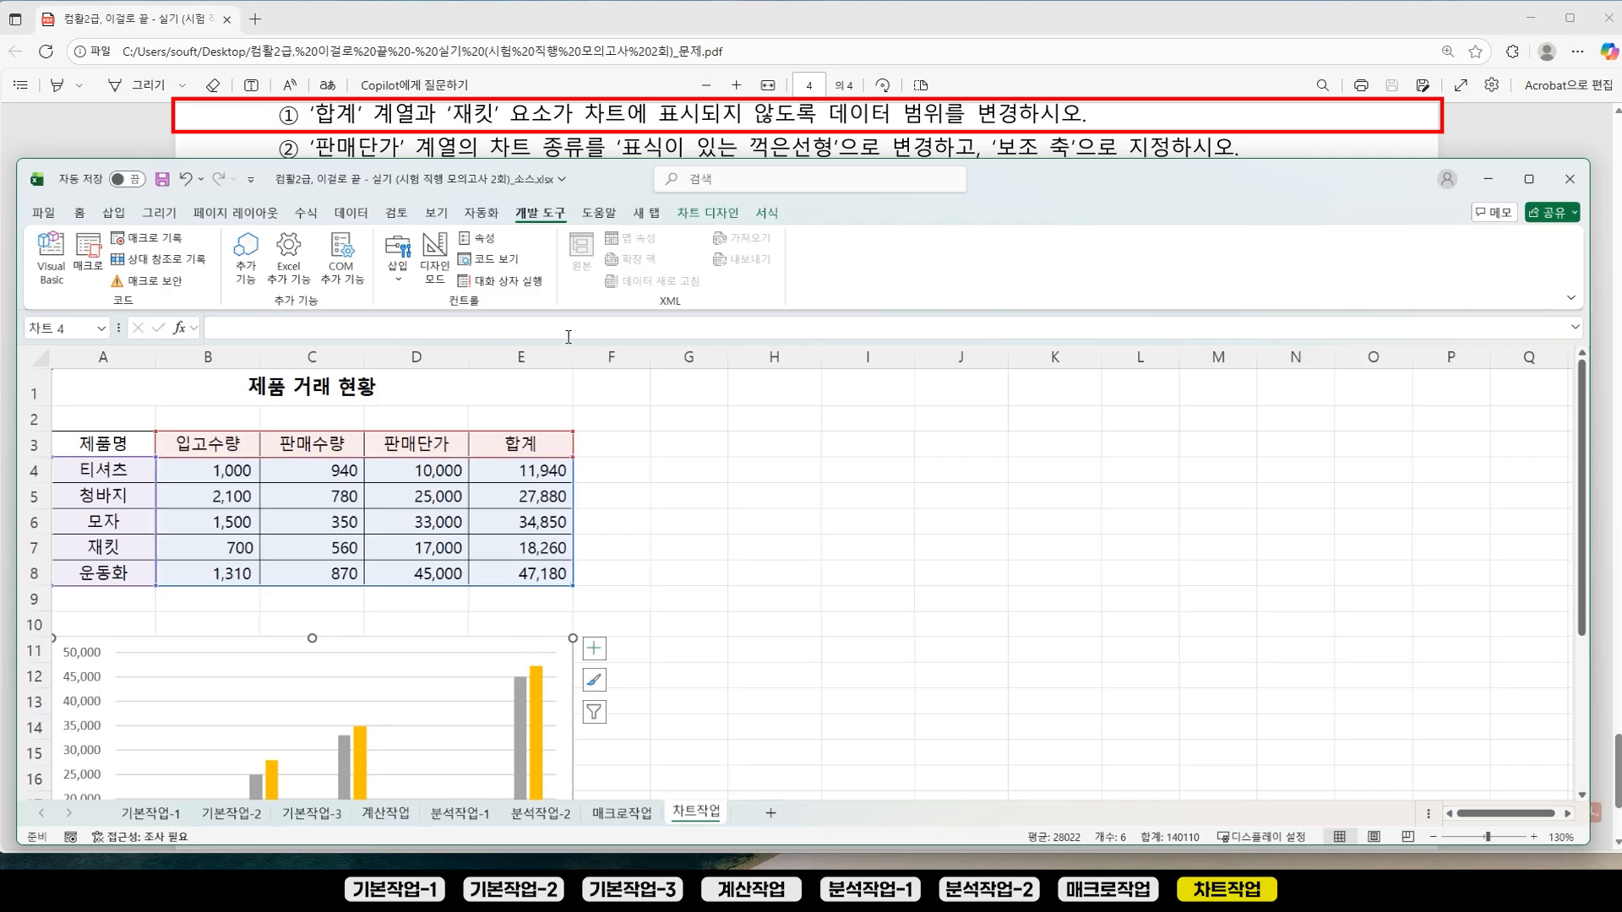
{"action": "scroll", "coordinate": [773, 517], "scroll_direction": "down", "scroll_amount": 3}
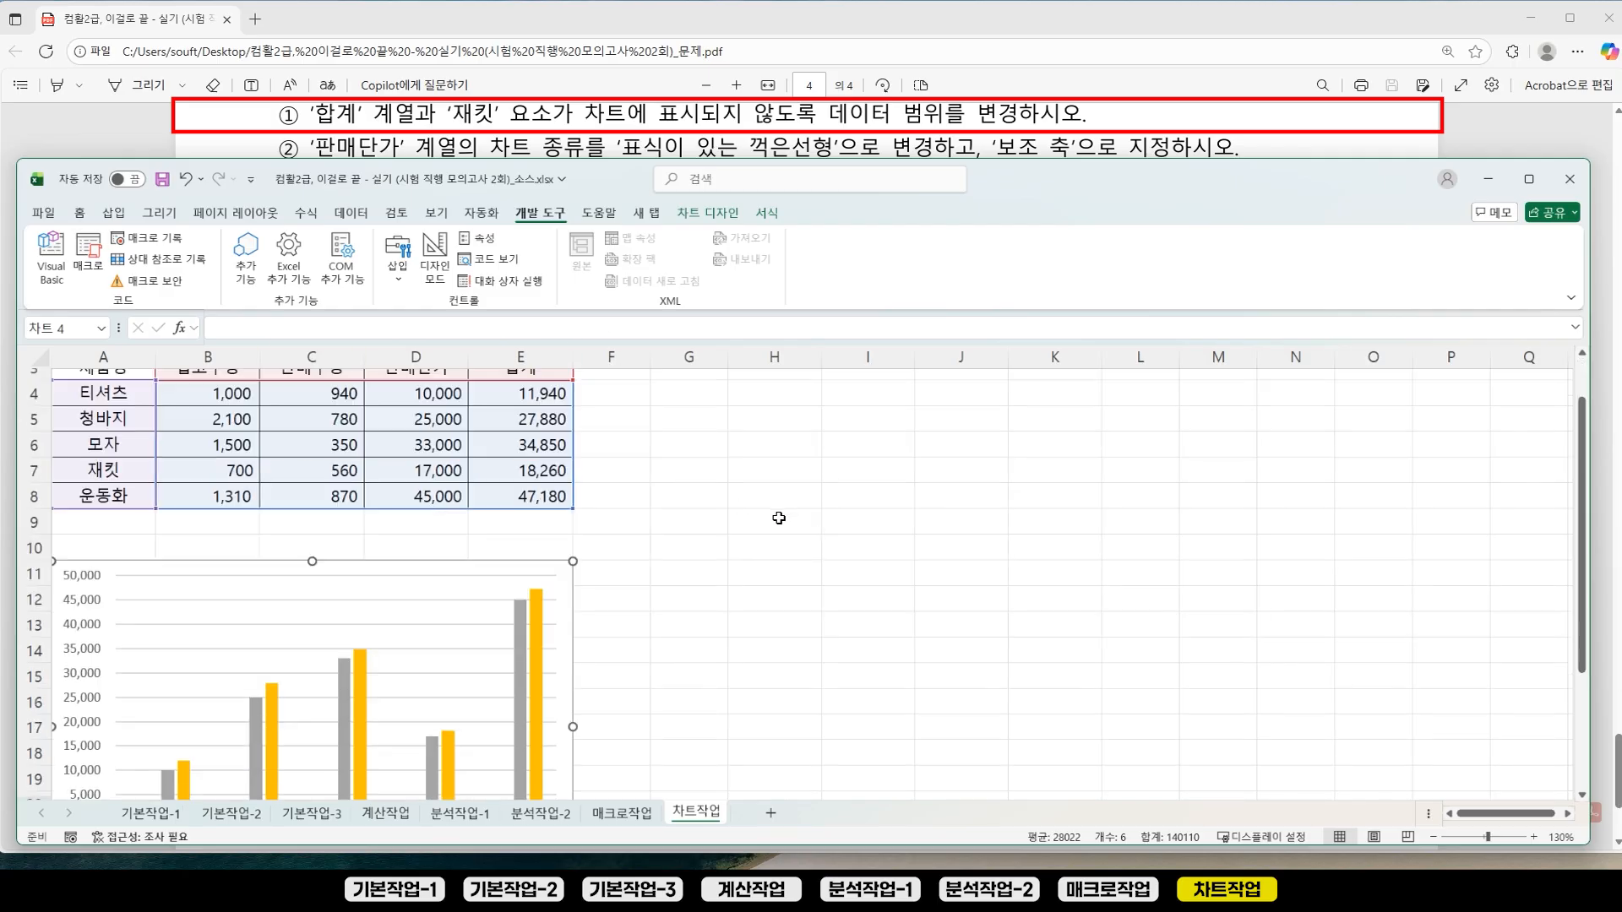
{"action": "left_click", "coordinate": [773, 572]}
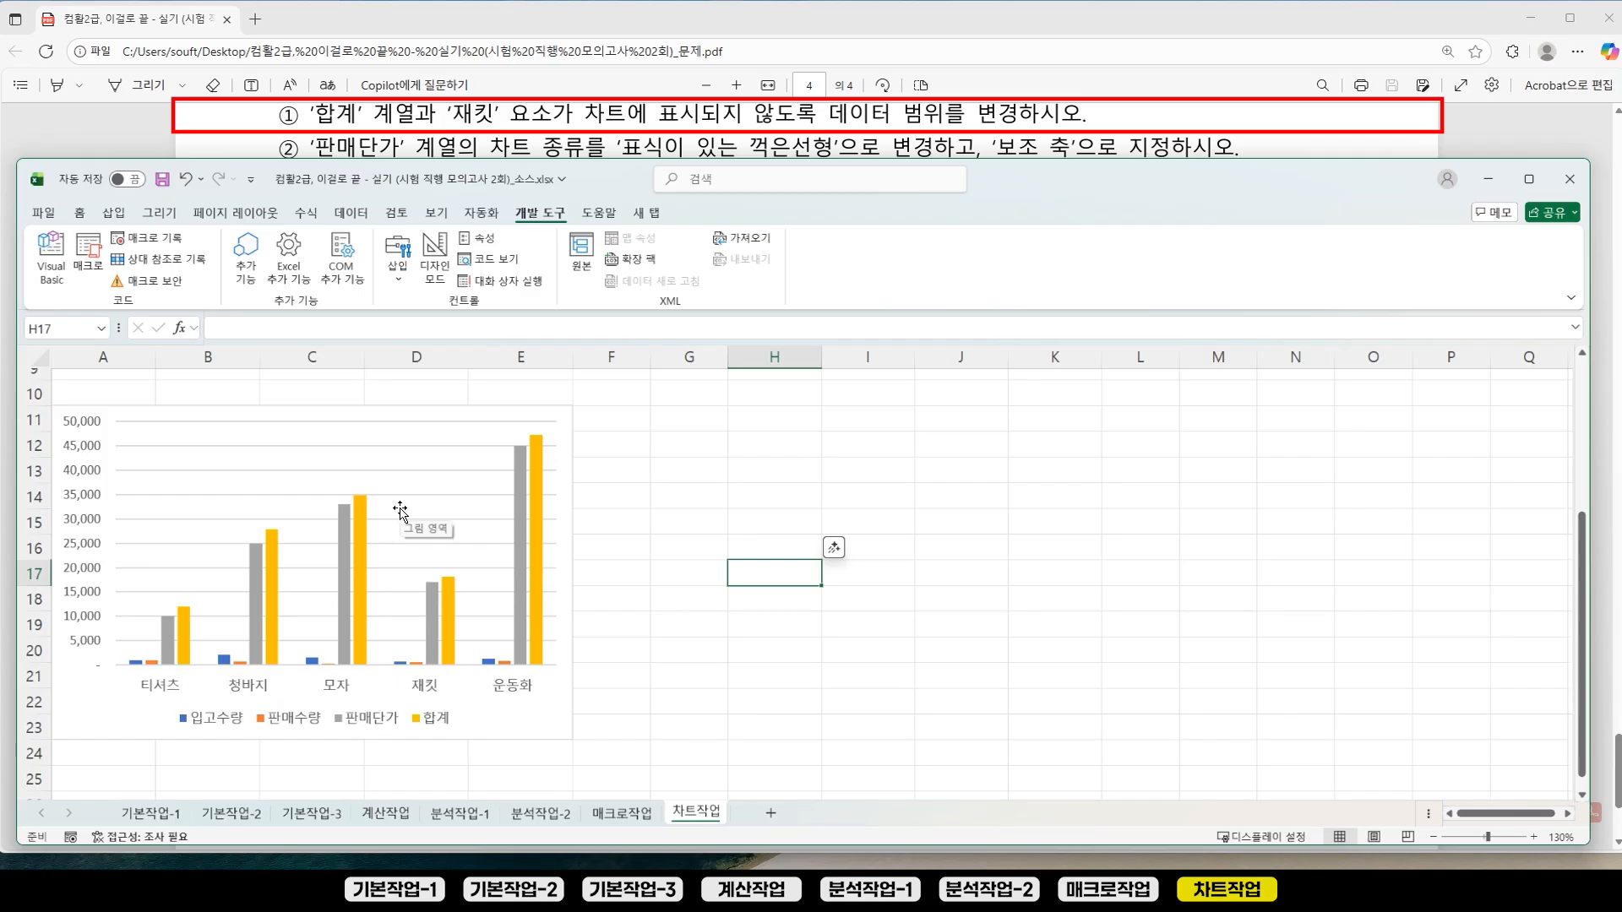
Step: Open the chart's data source selection and remove the 합계 series
{"action": "right_click", "coordinate": [522, 723]}
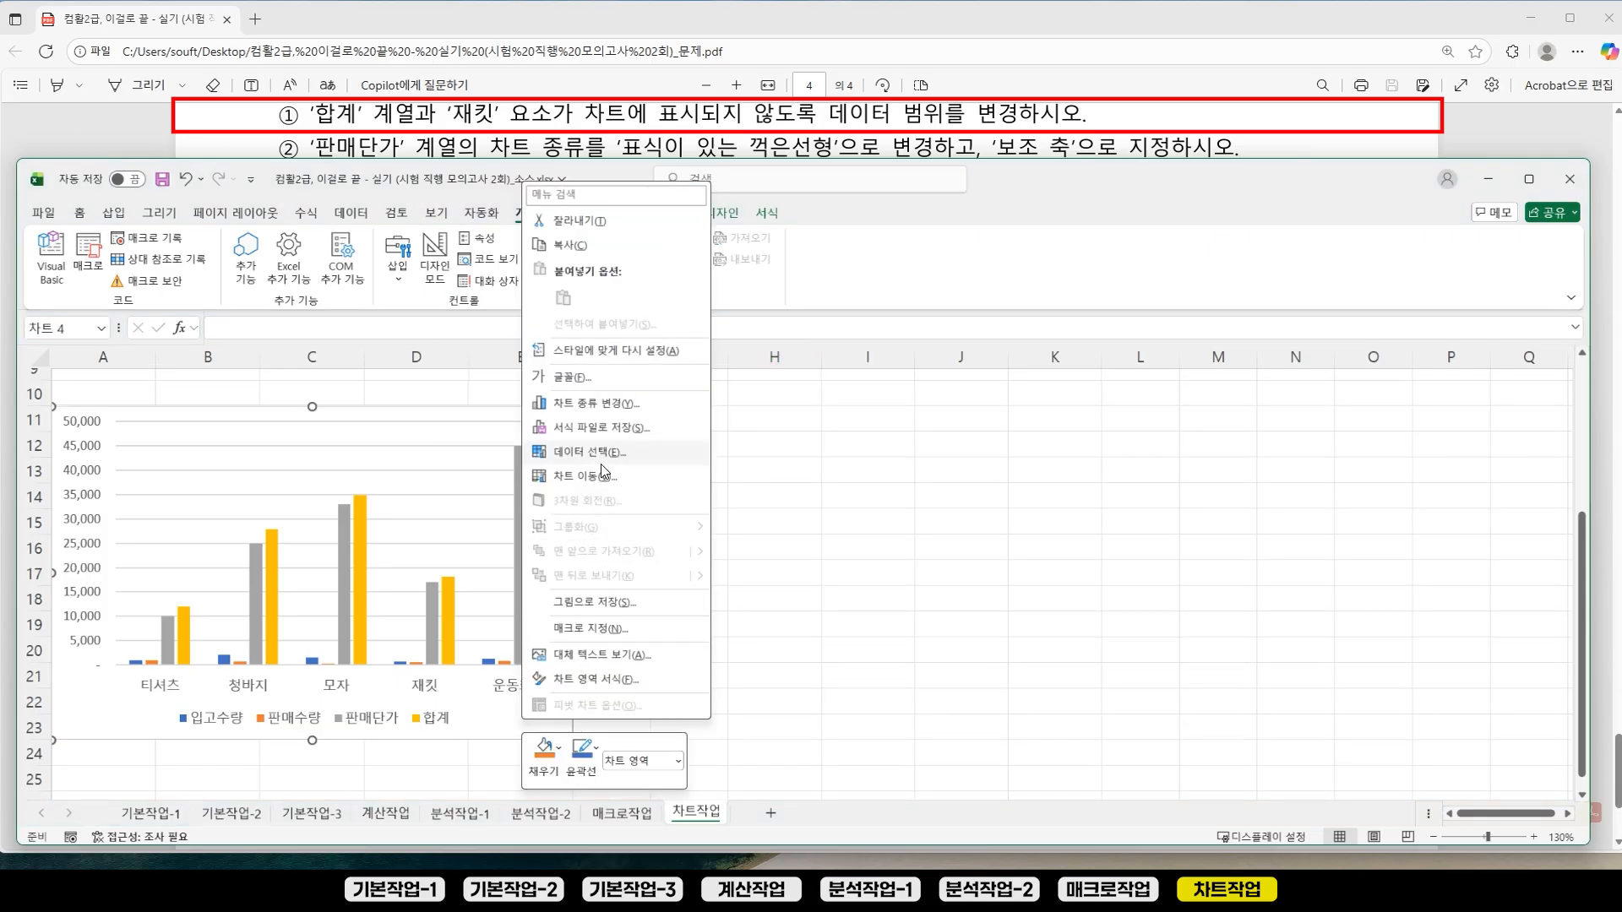
{"action": "left_click", "coordinate": [605, 454]}
{"action": "left_click_drag", "start_coordinate": [704, 329], "coordinate": [750, 364]}
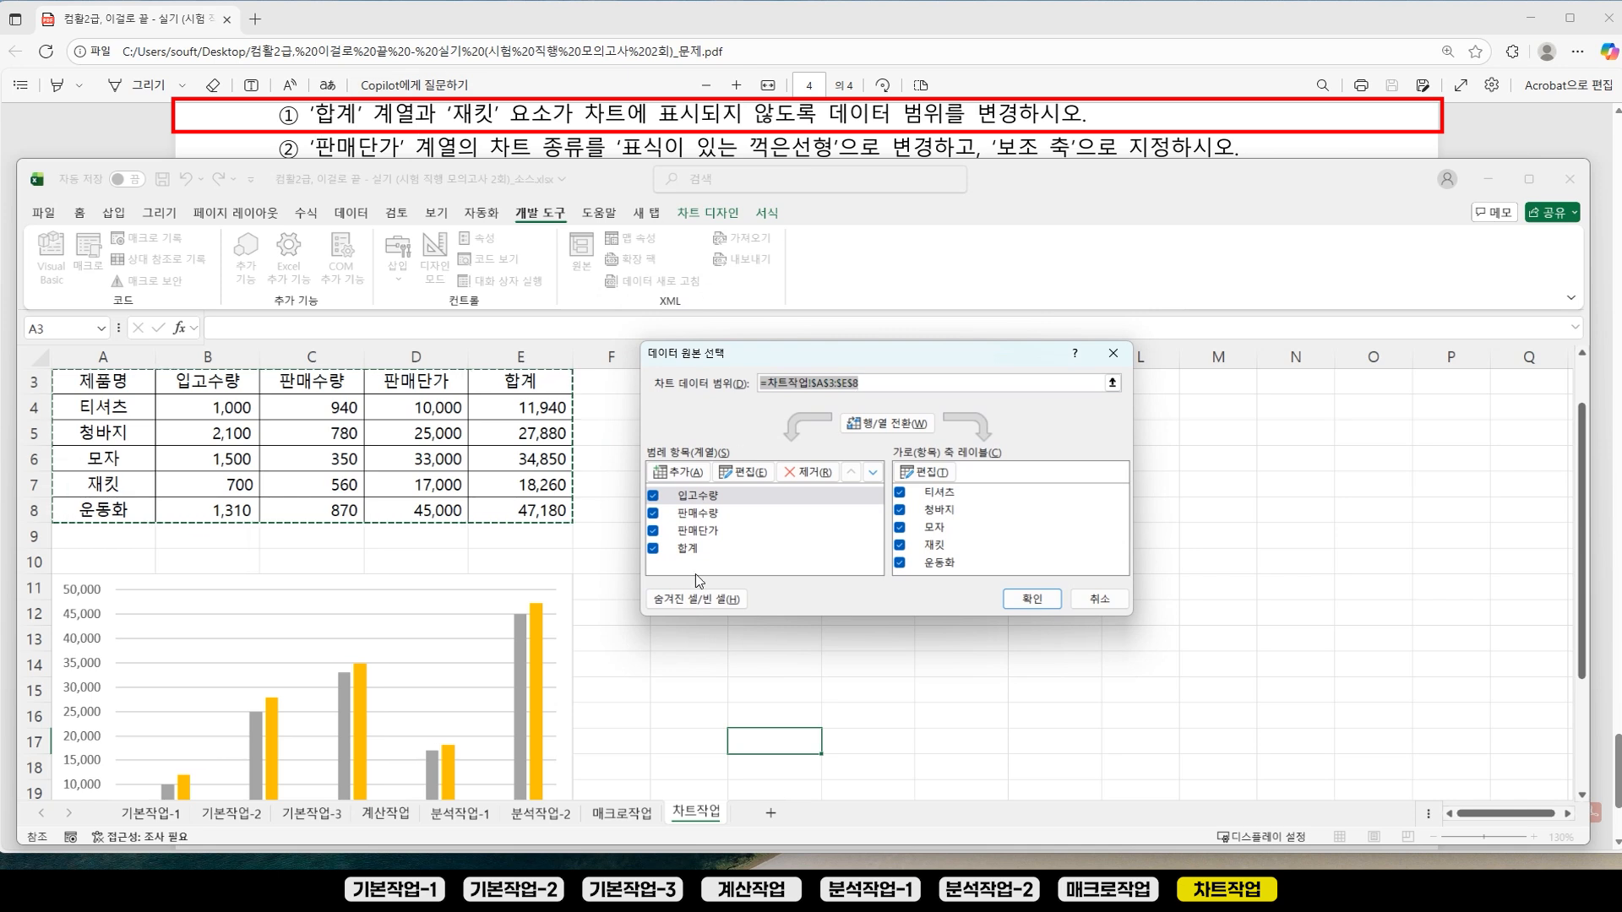
{"action": "left_click", "coordinate": [690, 549]}
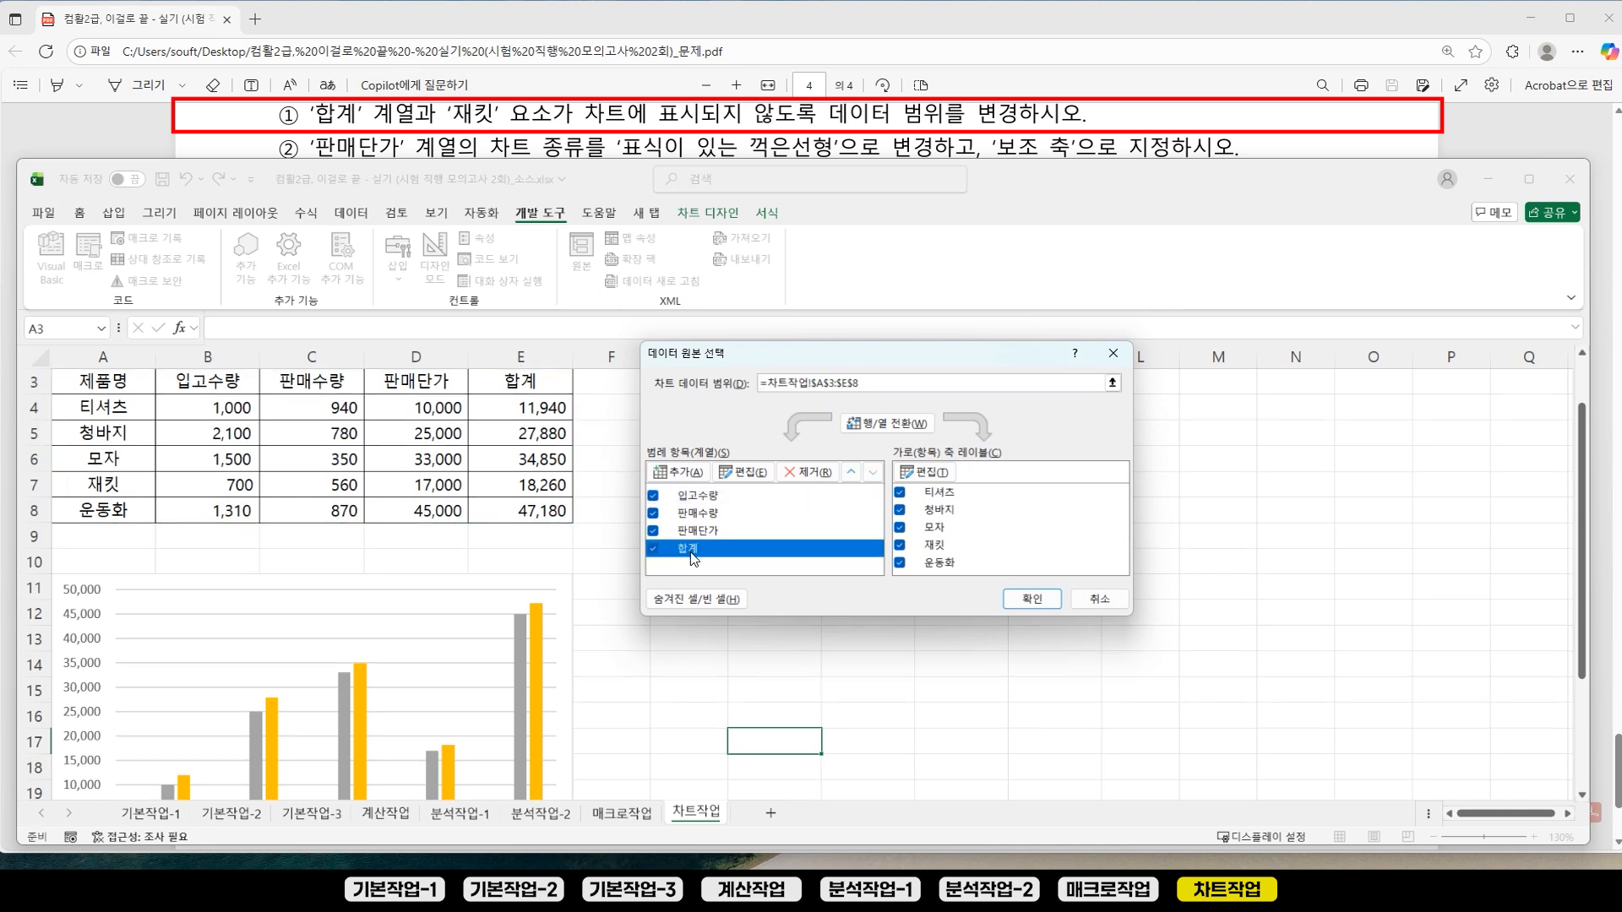
{"action": "left_click", "coordinate": [808, 477]}
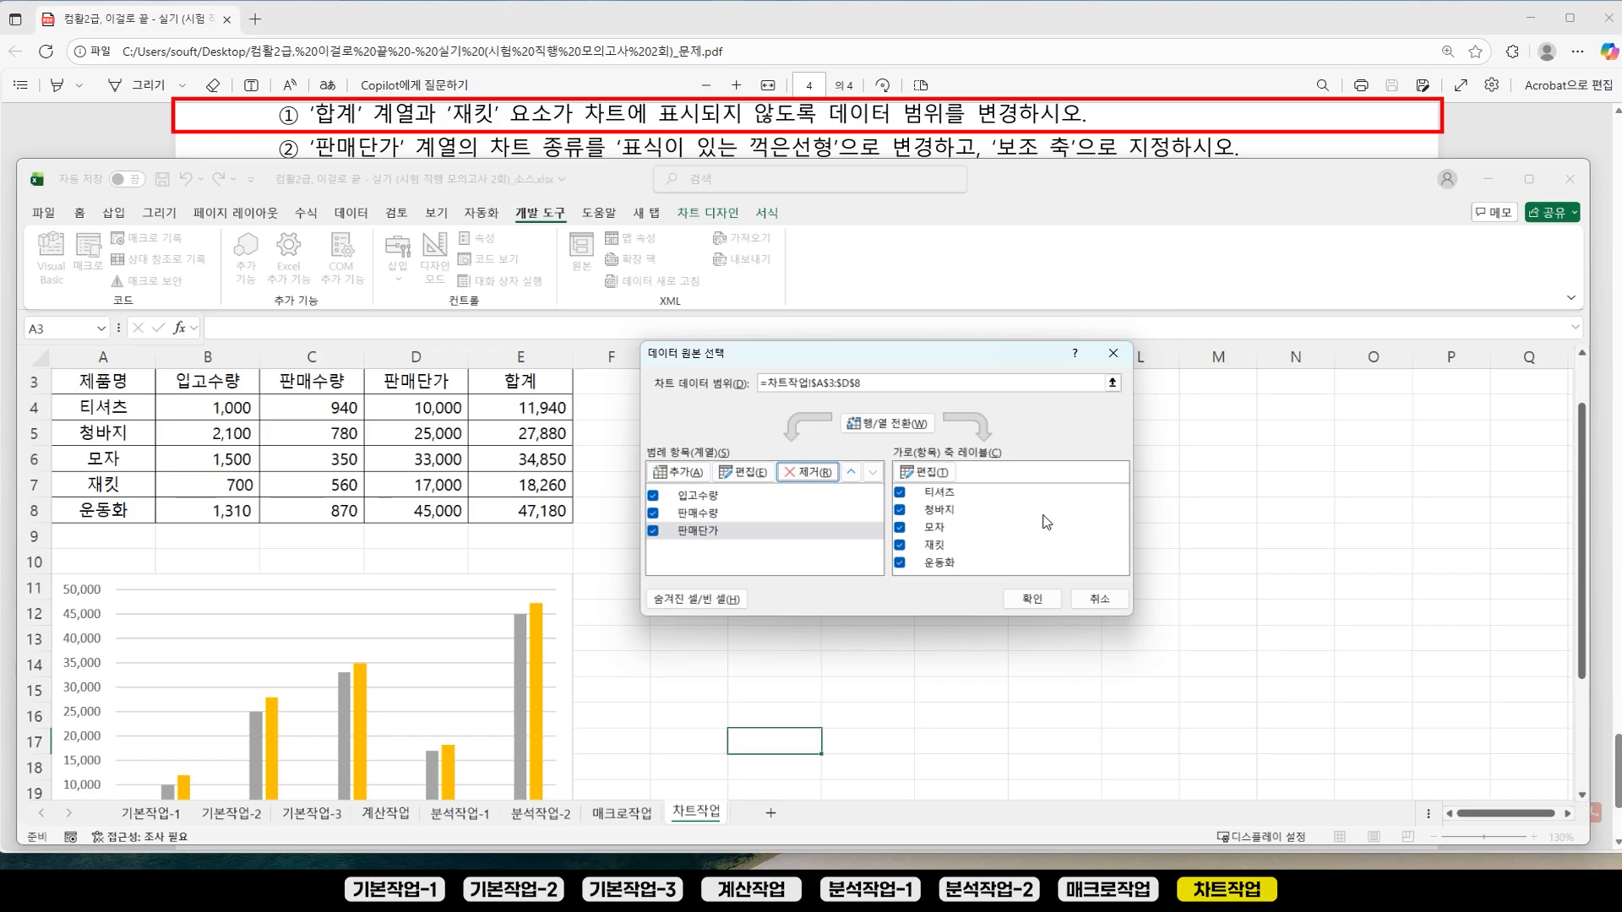
Step: Swap the chart's rows and columns, remove 재킷 from the series, swap them back and apply the new data source
{"action": "left_click", "coordinate": [894, 431]}
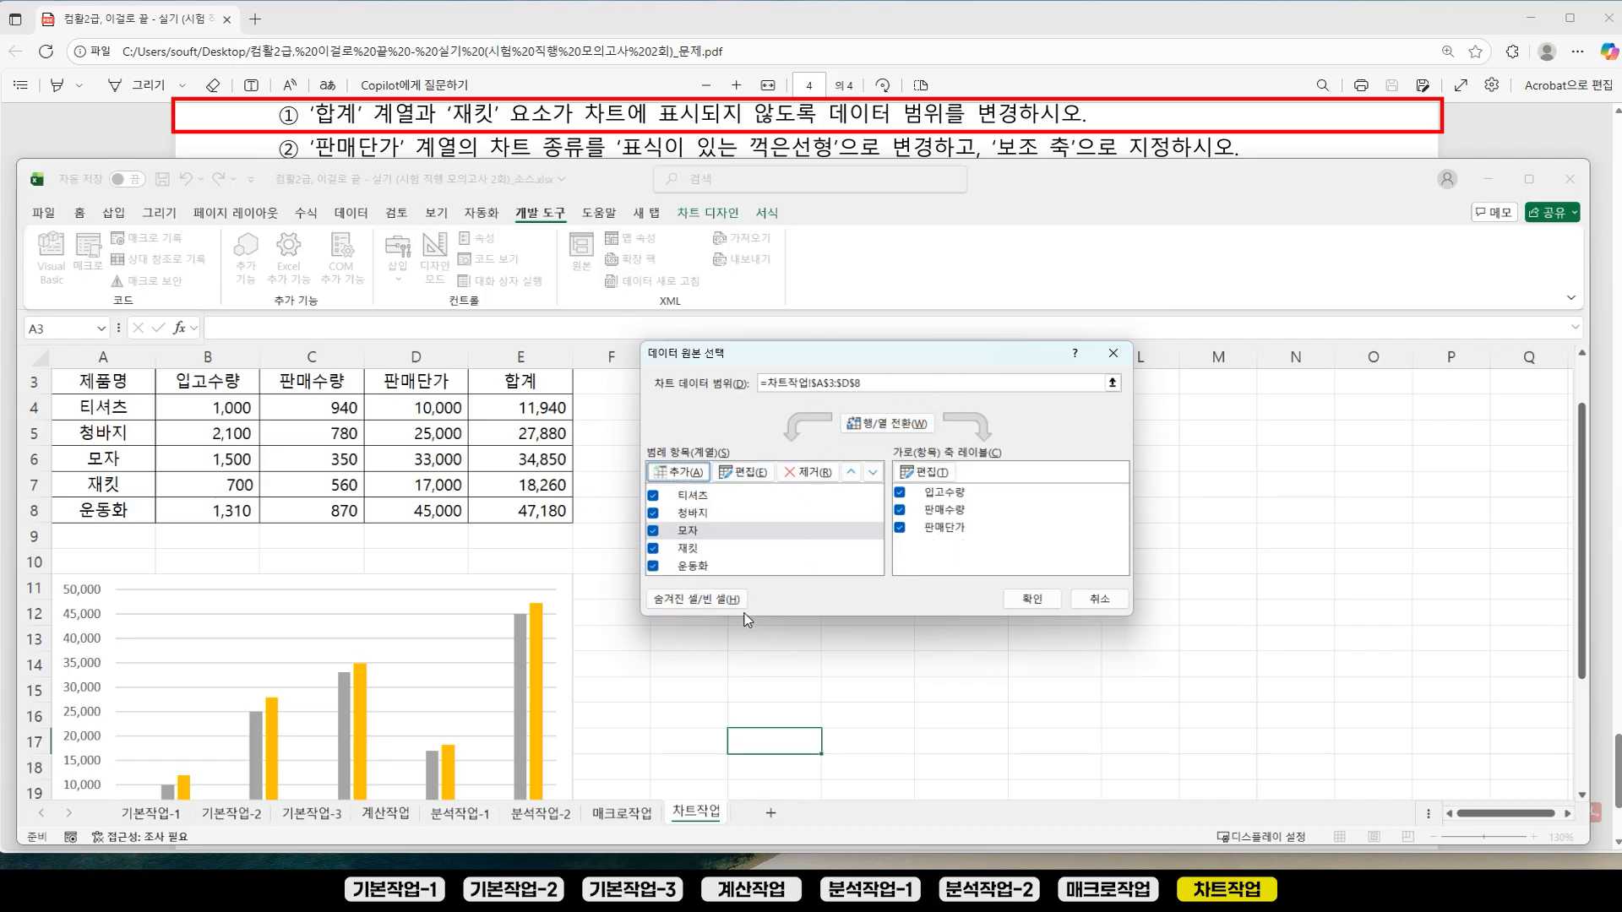
{"action": "left_click", "coordinate": [696, 549]}
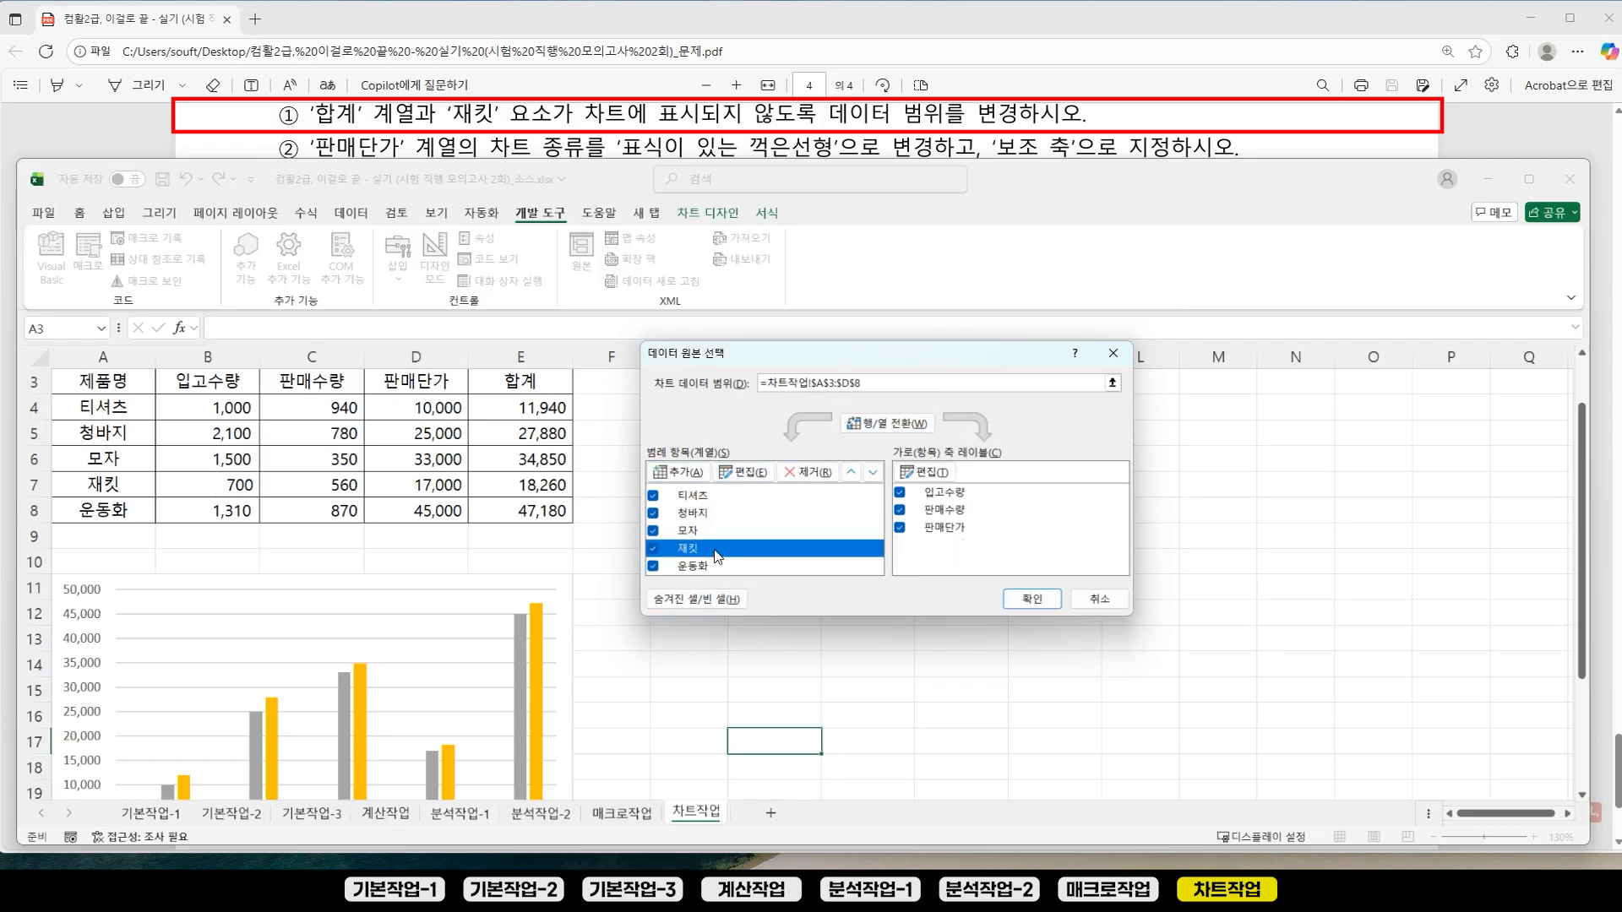
{"action": "left_click", "coordinate": [817, 475]}
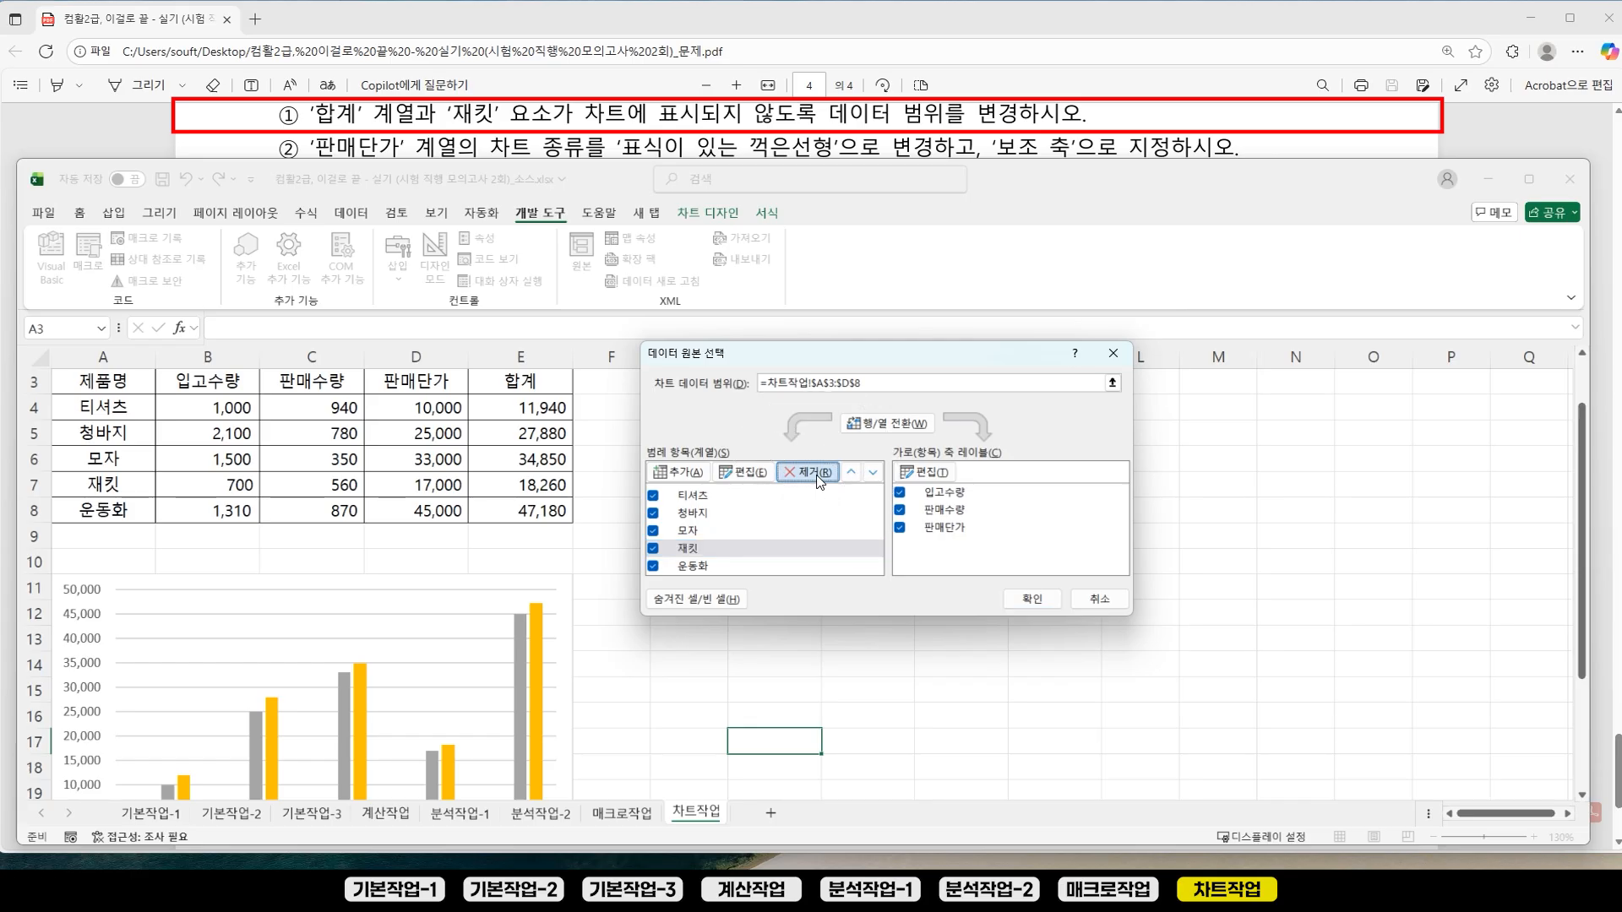
{"action": "left_click", "coordinate": [892, 428]}
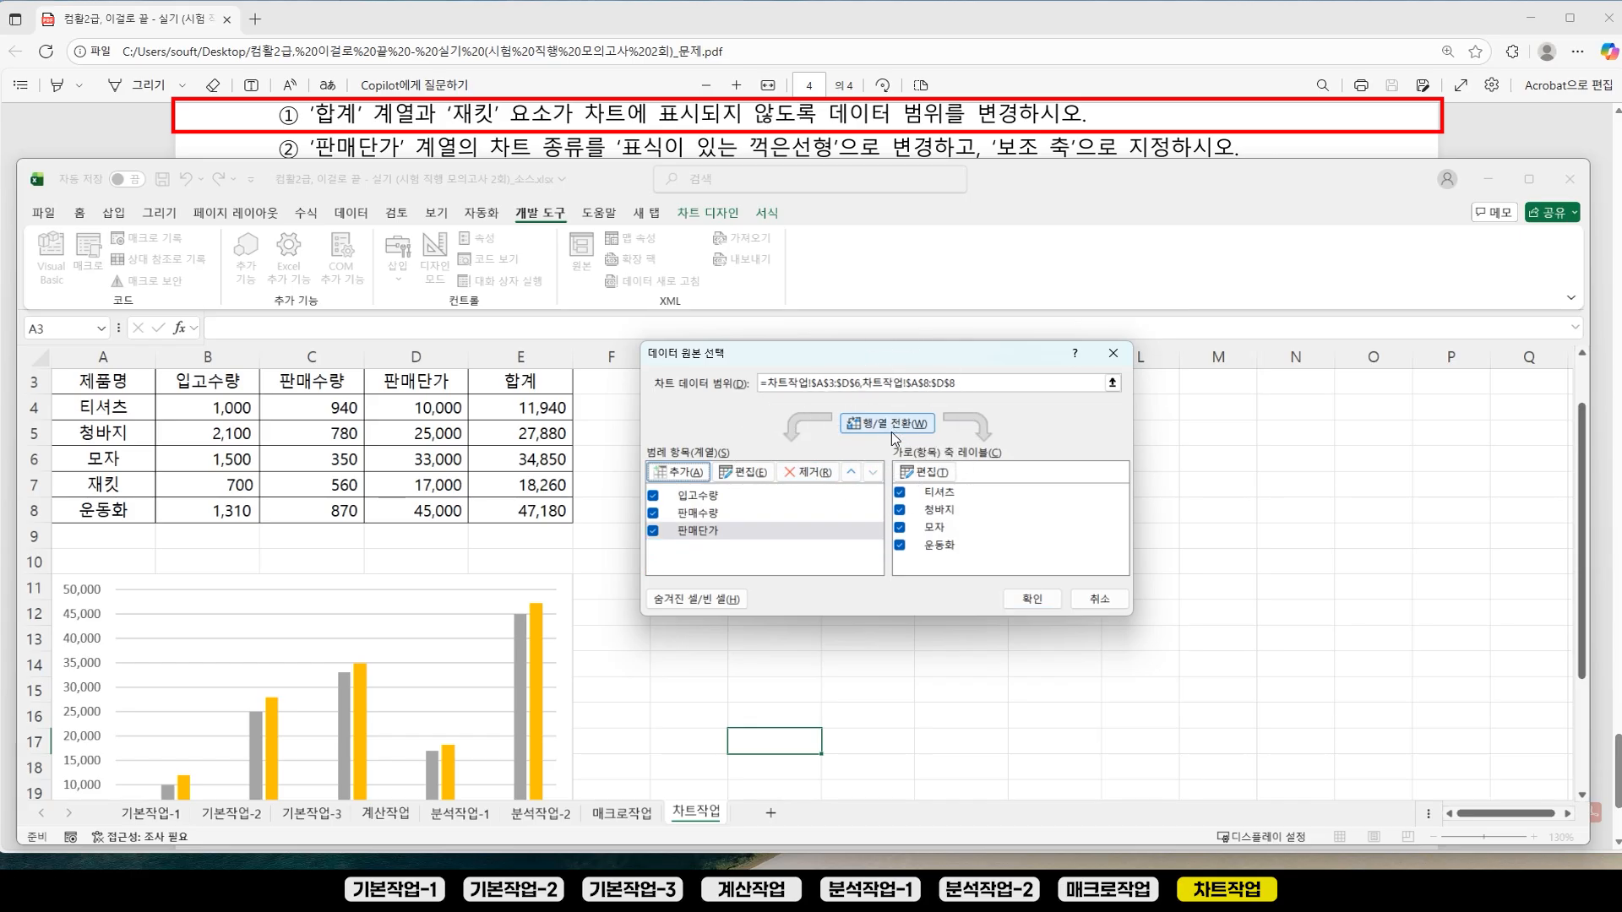
{"action": "left_click", "coordinate": [1033, 599]}
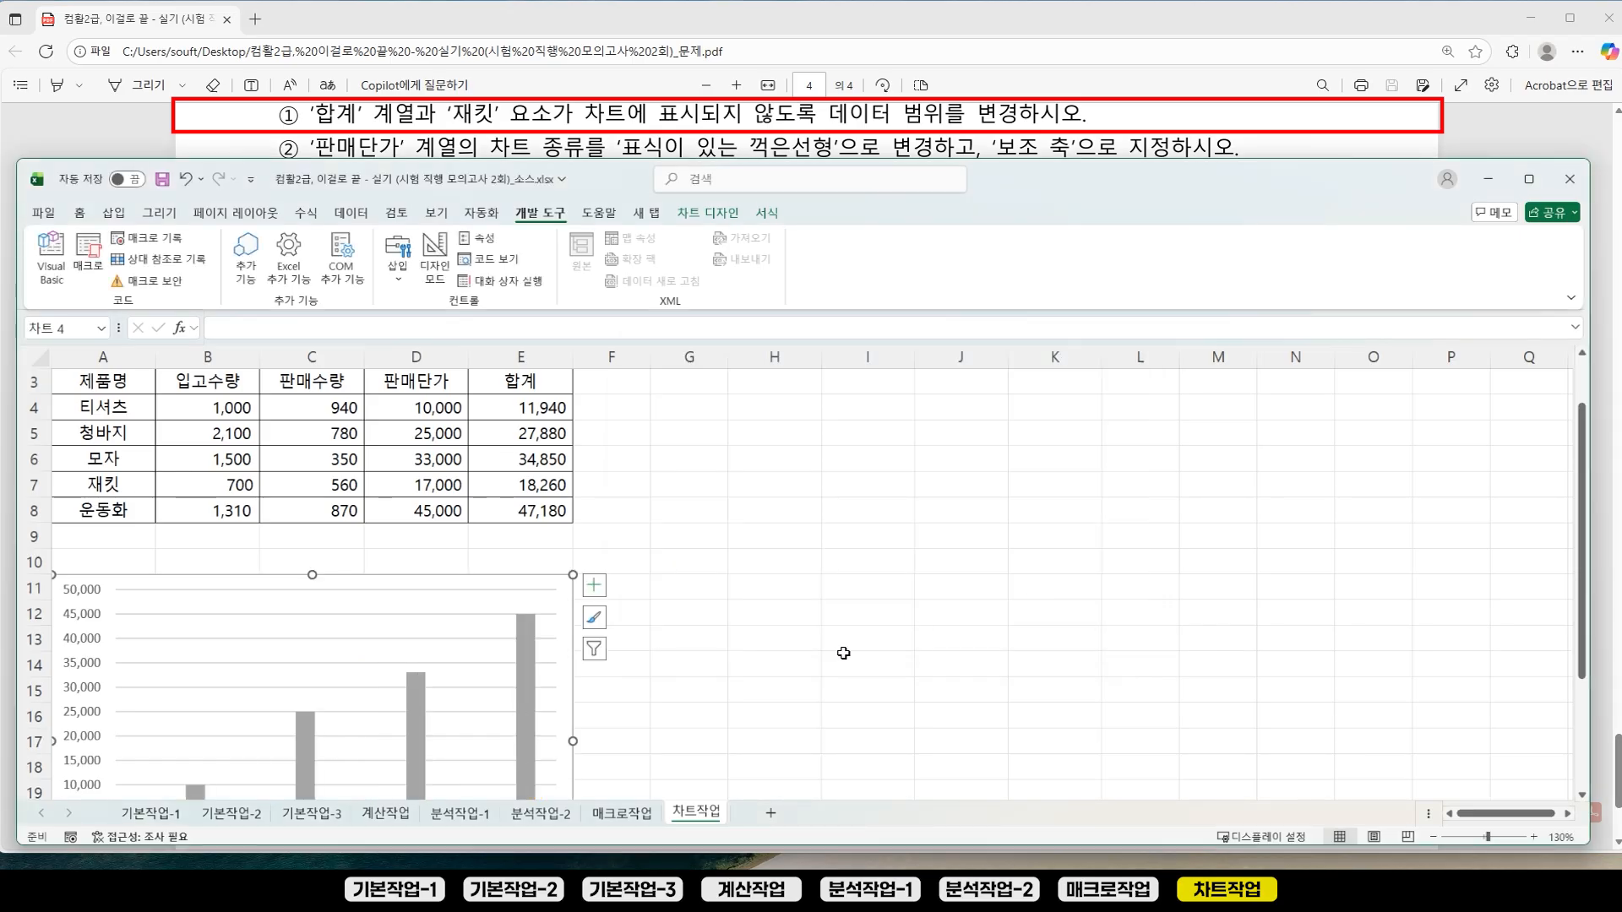
Step: Review the updated chart against its table, lowering the window's upper edge slightly to keep the second chart instruction readable
{"action": "scroll", "coordinate": [844, 654], "scroll_direction": "down", "scroll_amount": 2}
{"action": "left_click", "coordinate": [755, 720]}
{"action": "left_click", "coordinate": [888, 421]}
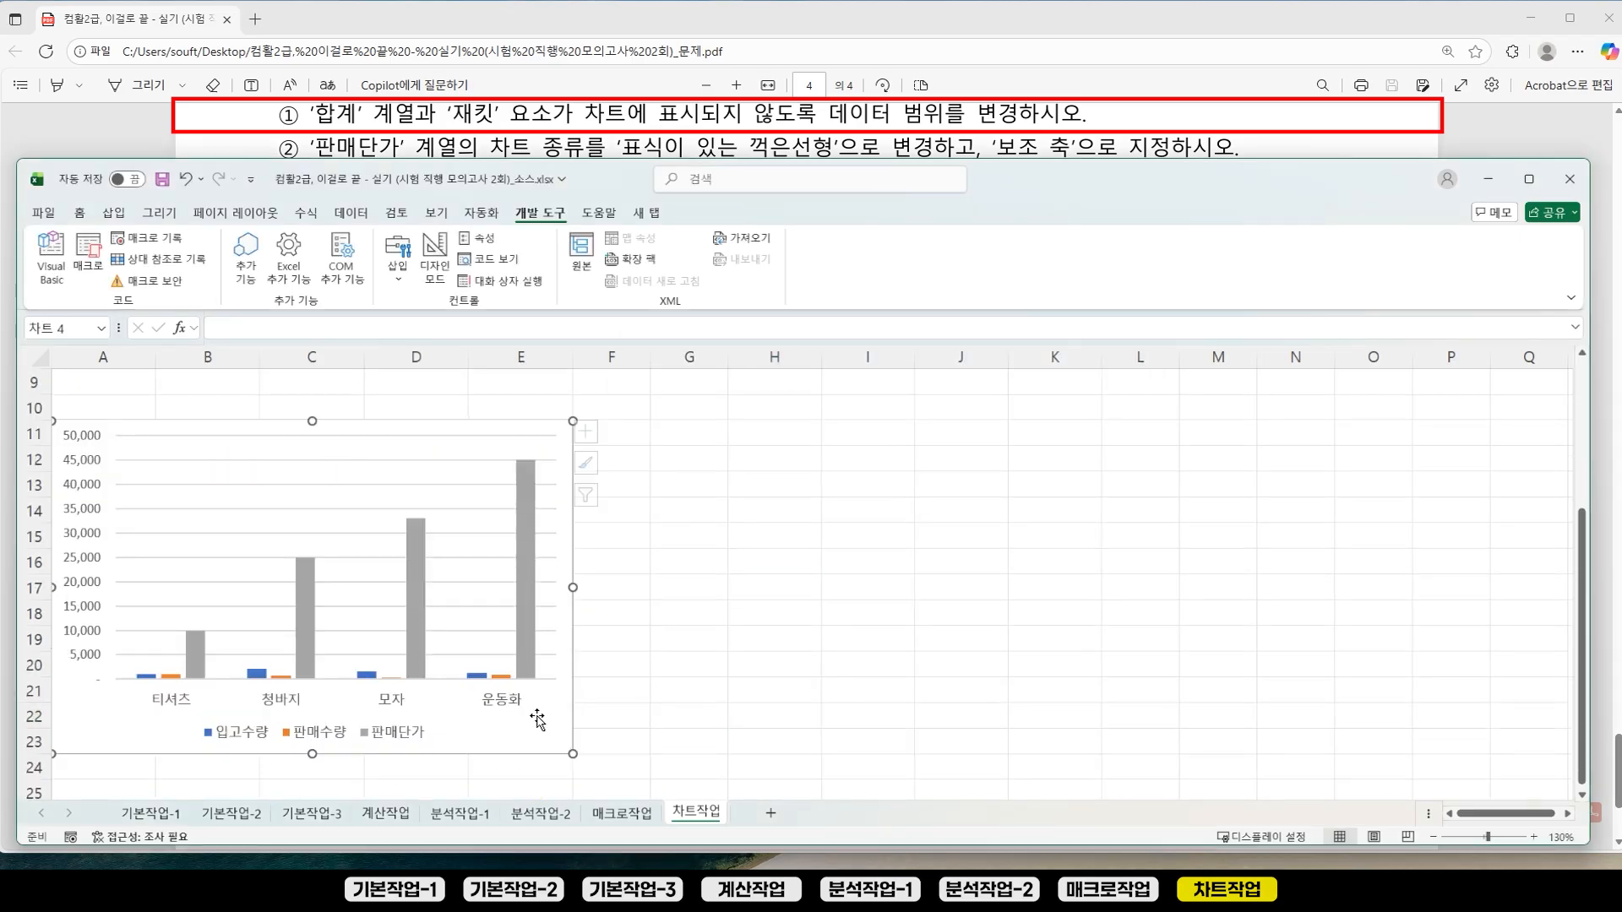
{"action": "scroll", "coordinate": [888, 420], "scroll_direction": "up", "scroll_amount": 3}
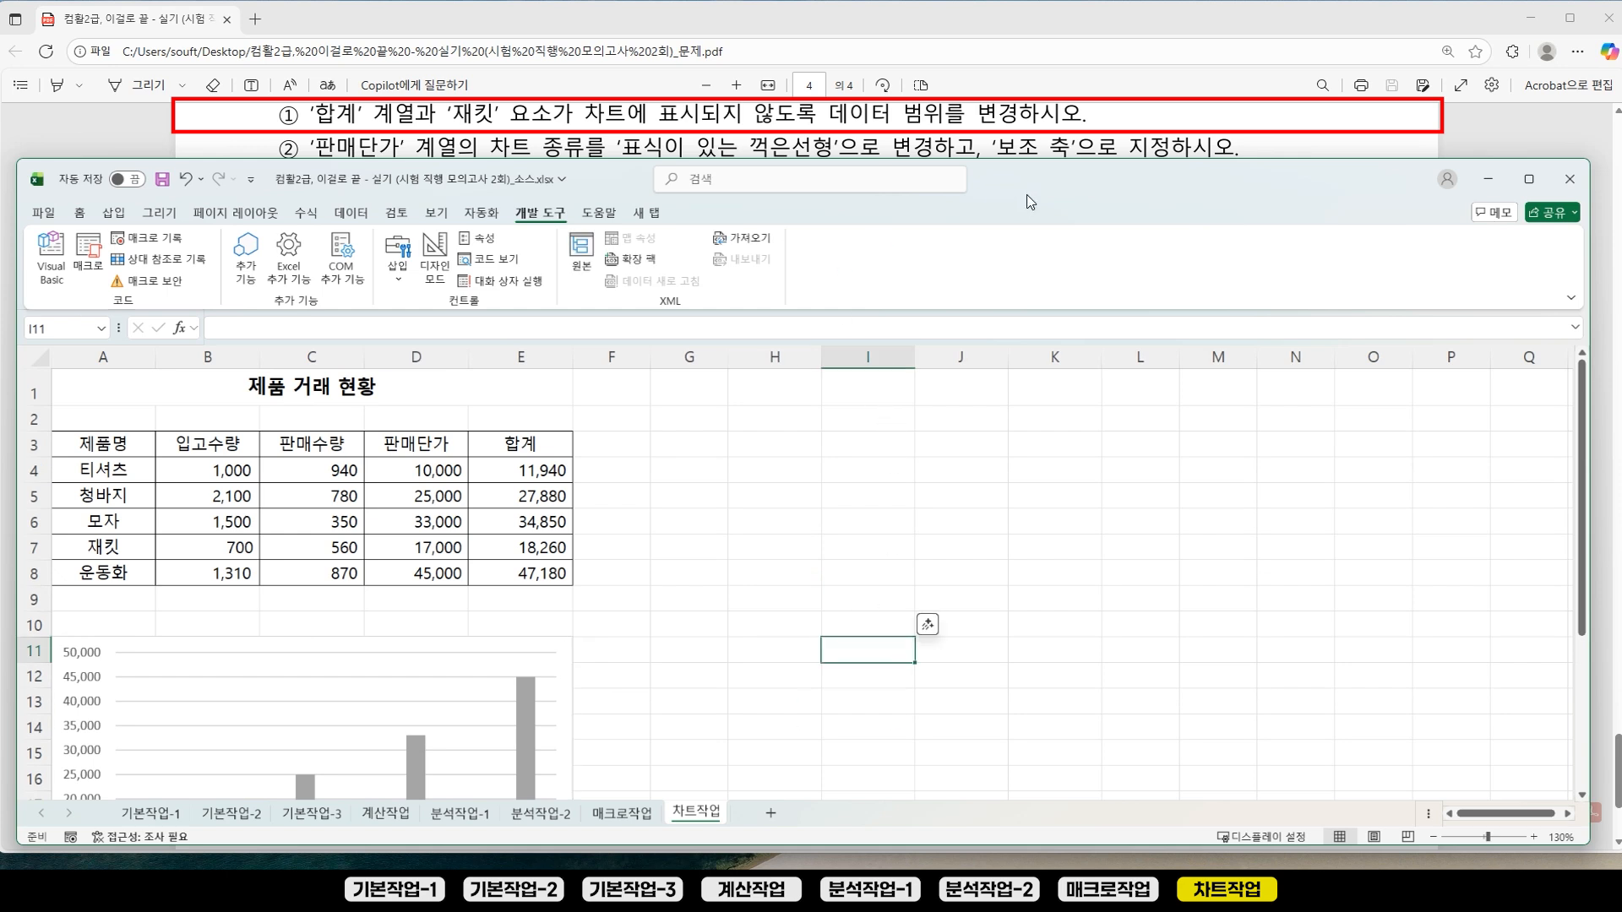
{"action": "left_click_drag", "start_coordinate": [1032, 160], "coordinate": [1033, 168]}
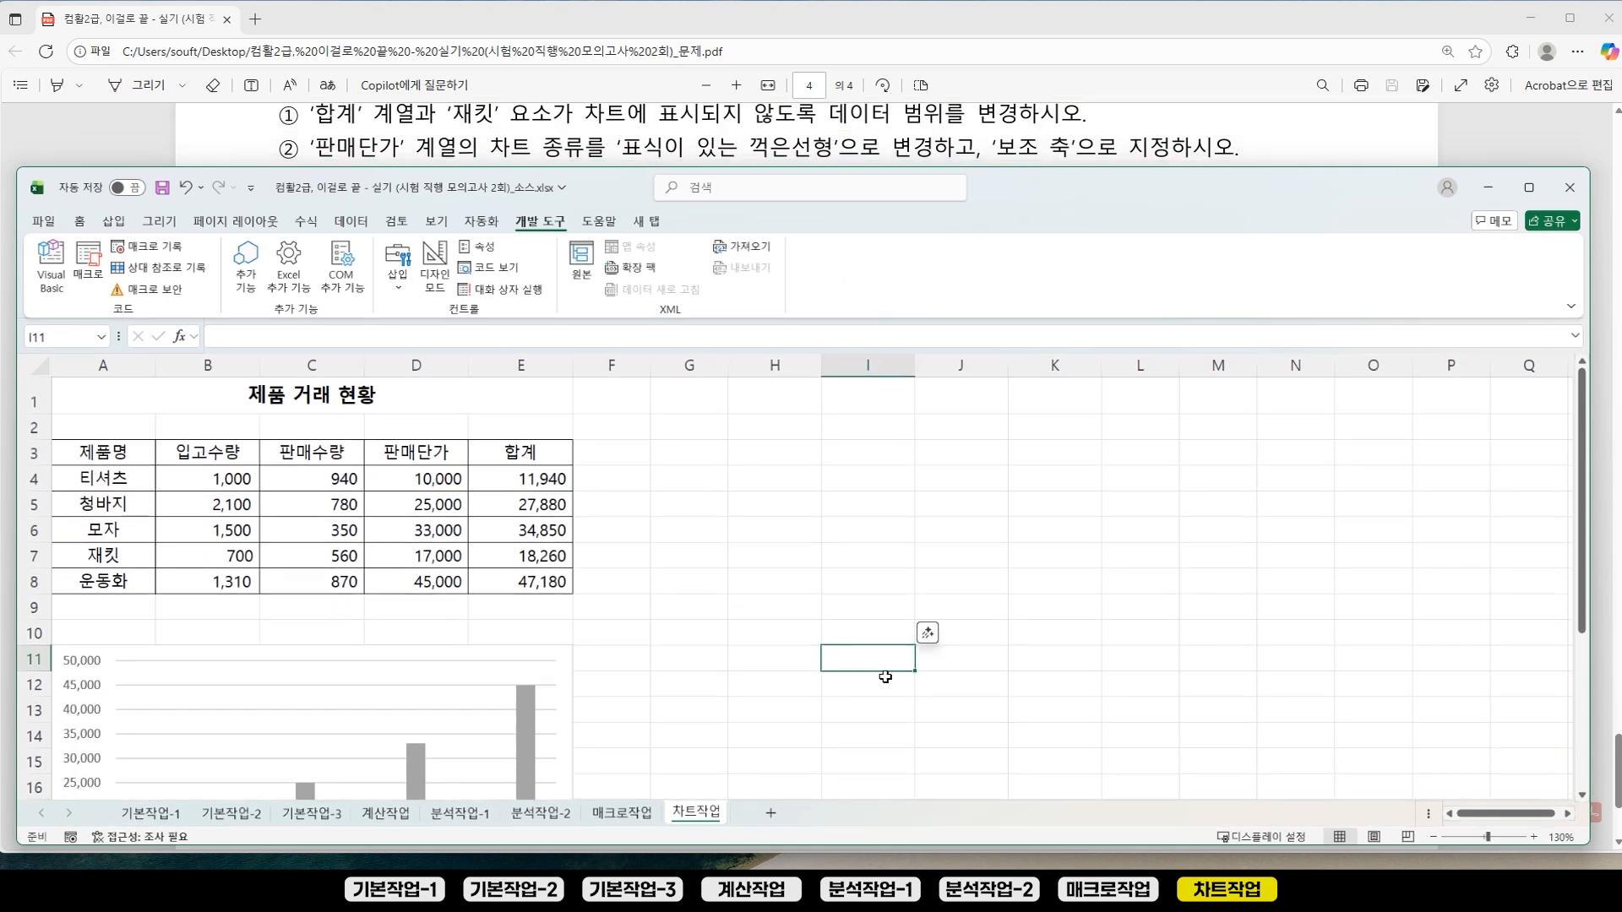
{"action": "scroll", "coordinate": [927, 406], "scroll_direction": "down", "scroll_amount": 3}
{"action": "left_click", "coordinate": [773, 658]}
{"action": "left_click", "coordinate": [768, 477]}
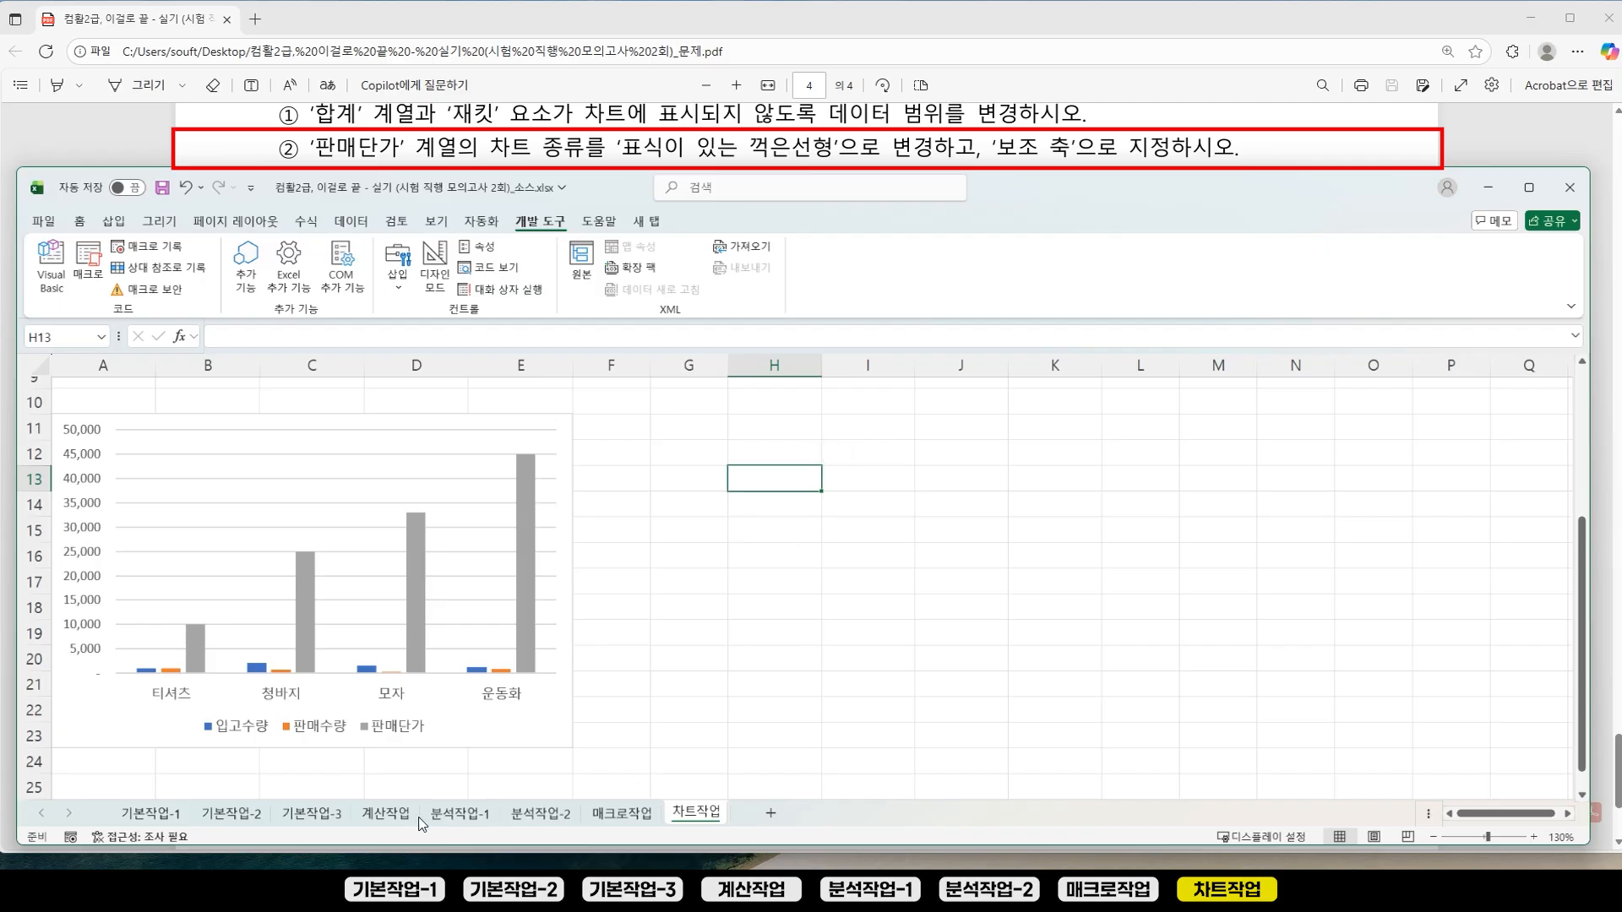
{"action": "left_click", "coordinate": [392, 734]}
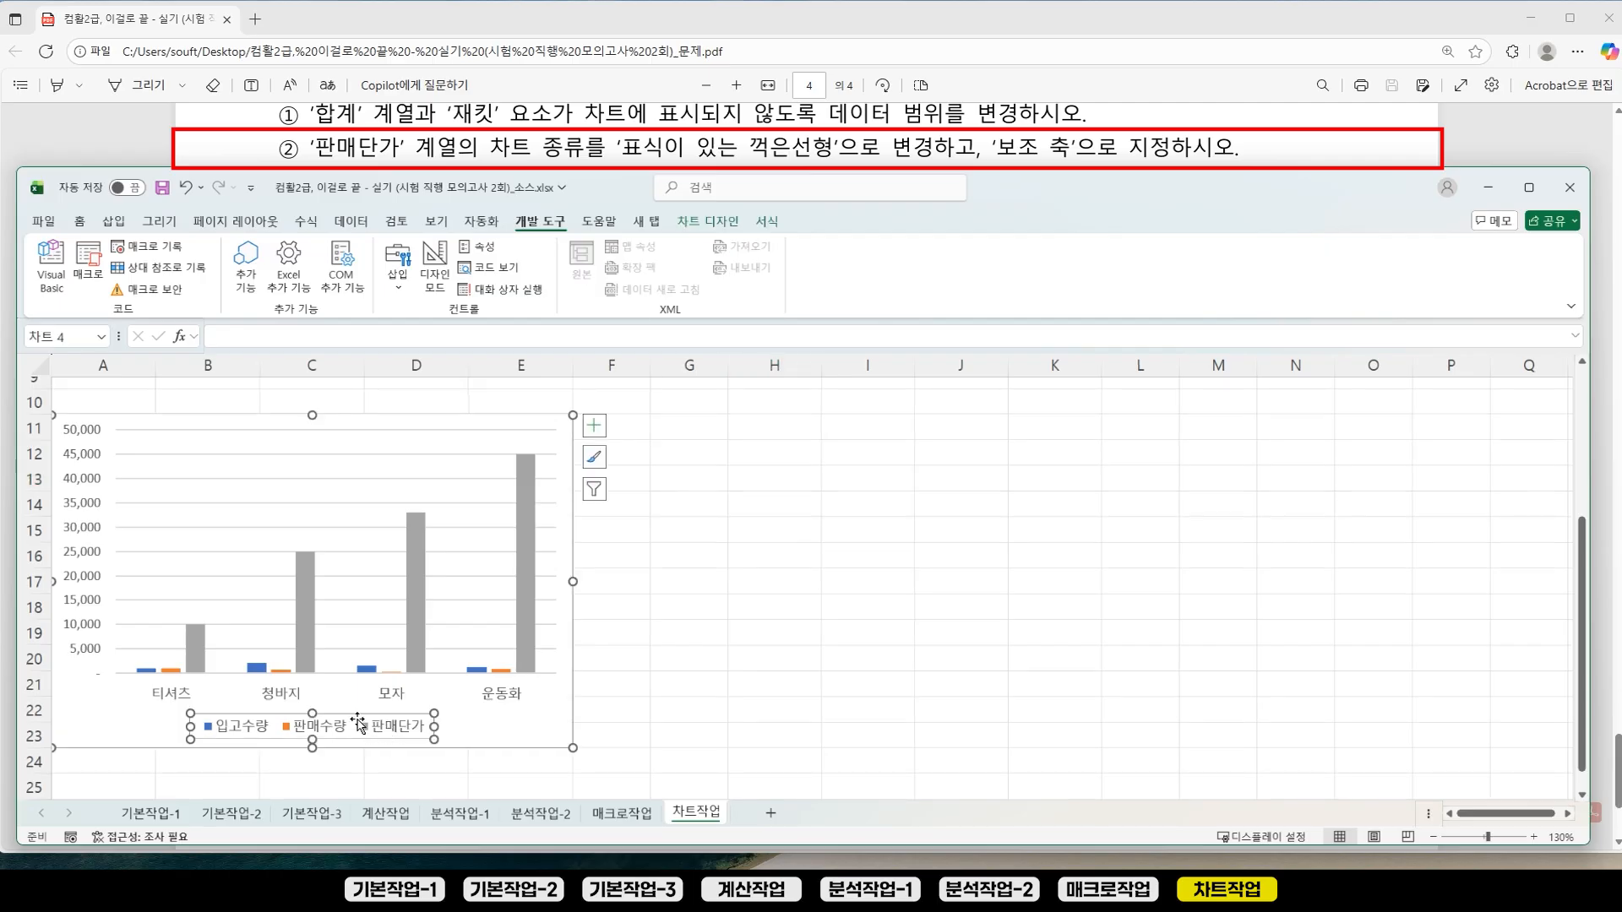
{"action": "left_click", "coordinate": [390, 735]}
{"action": "key", "text": "ctrl"}
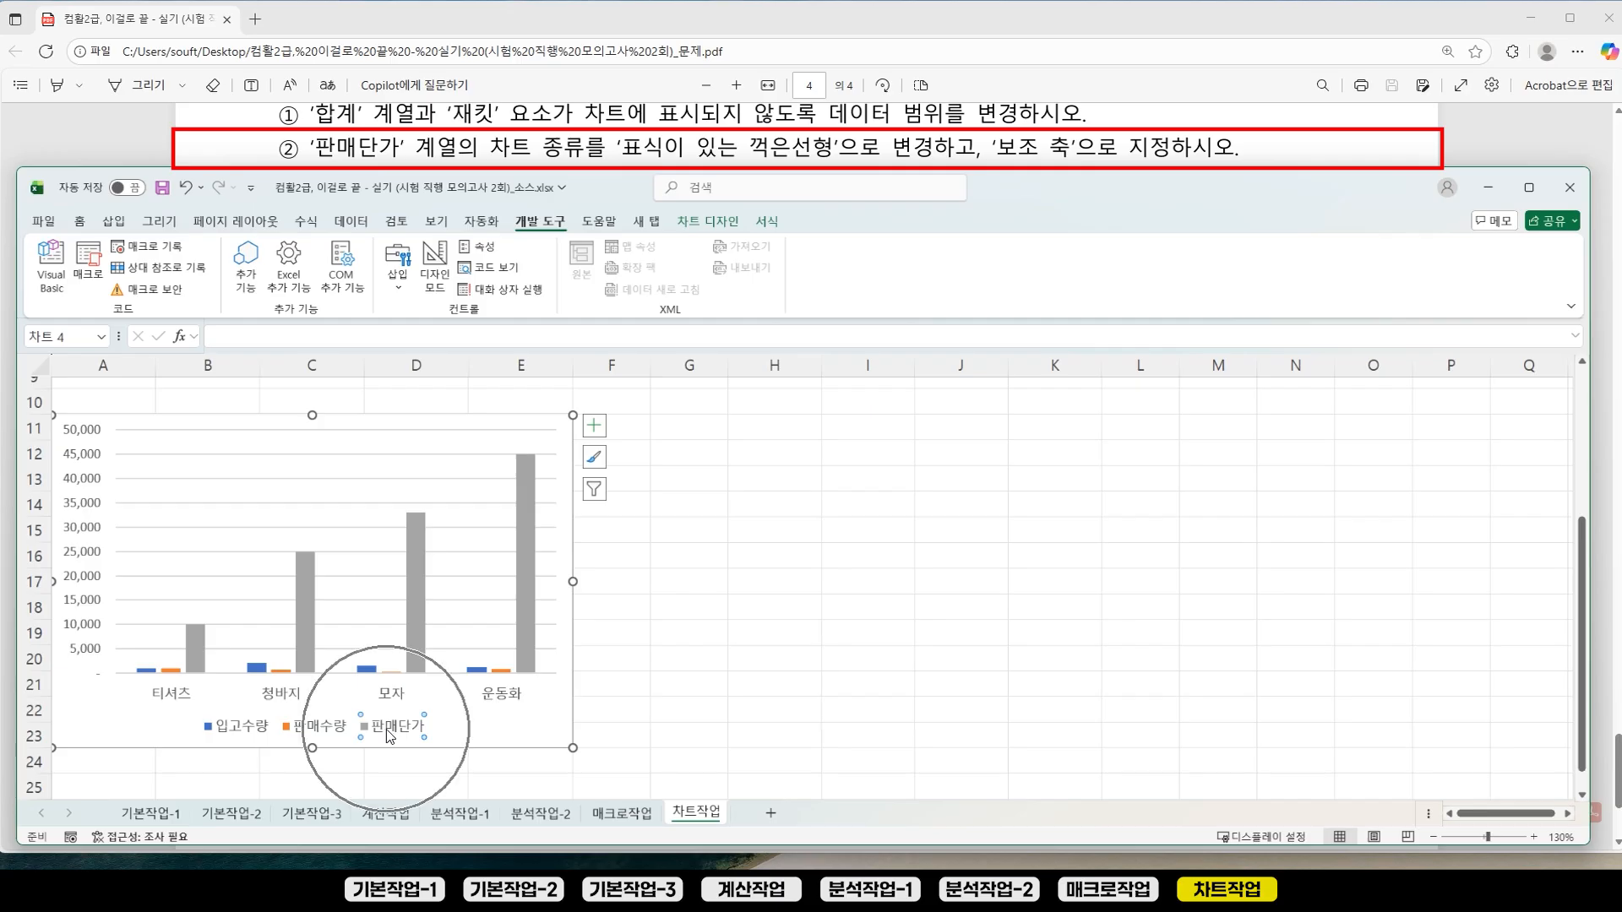
{"action": "left_click", "coordinate": [731, 734]}
Step: Change the 판매단가 series to the 표식이 있는 꺾은선형 chart type and assign it to the secondary axis (보조 축)
{"action": "left_click", "coordinate": [406, 736]}
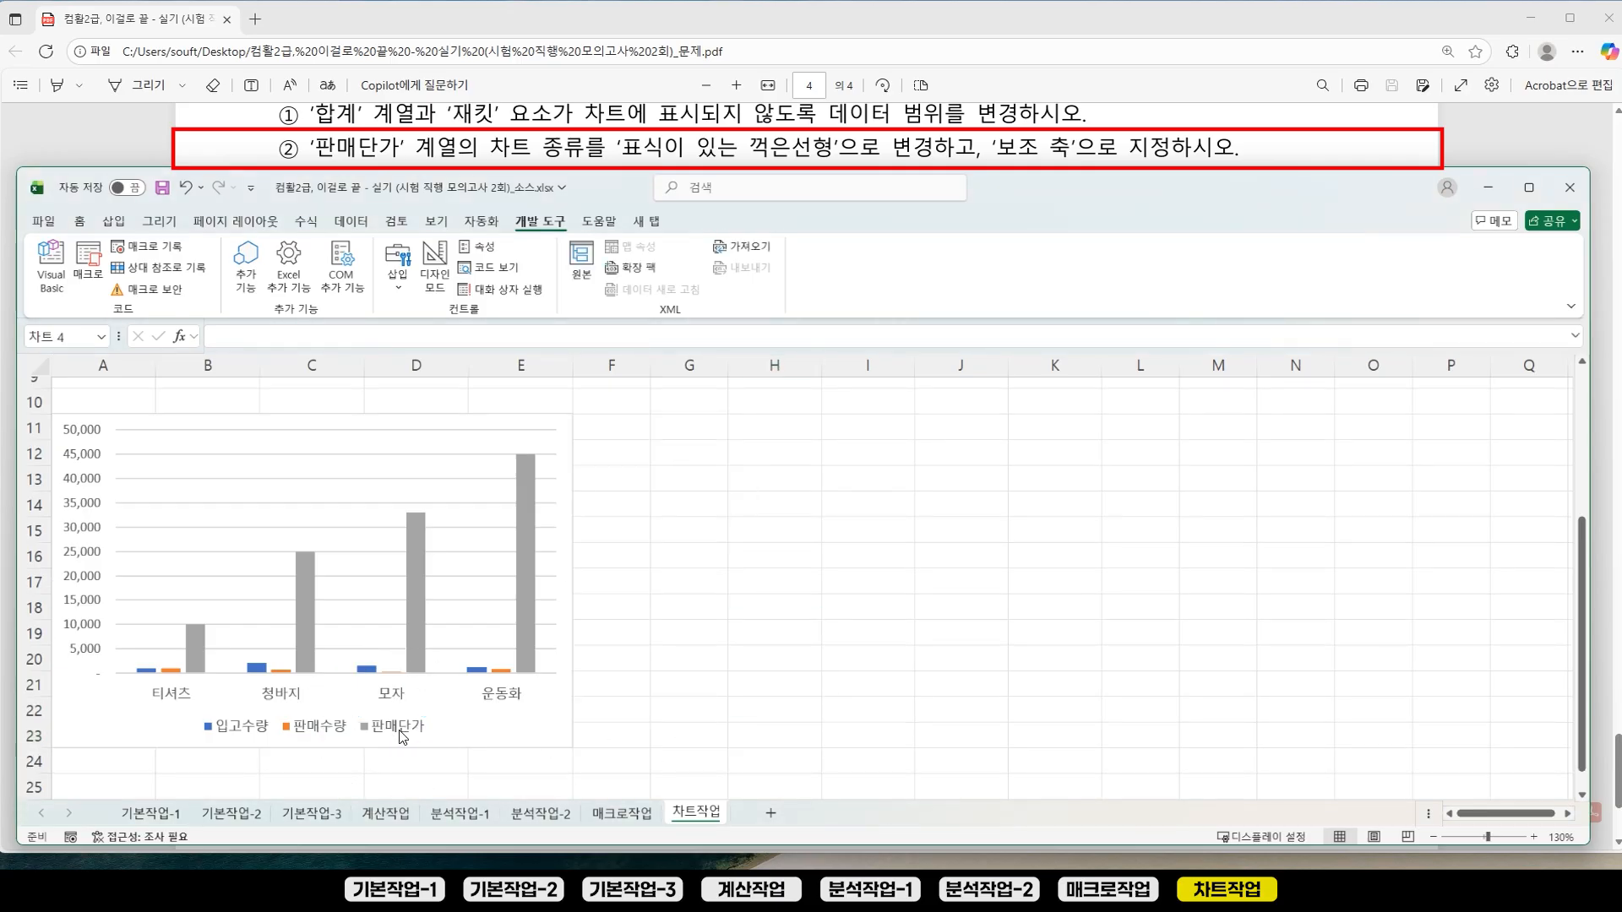
{"action": "left_click", "coordinate": [394, 736]}
{"action": "right_click", "coordinate": [394, 736]}
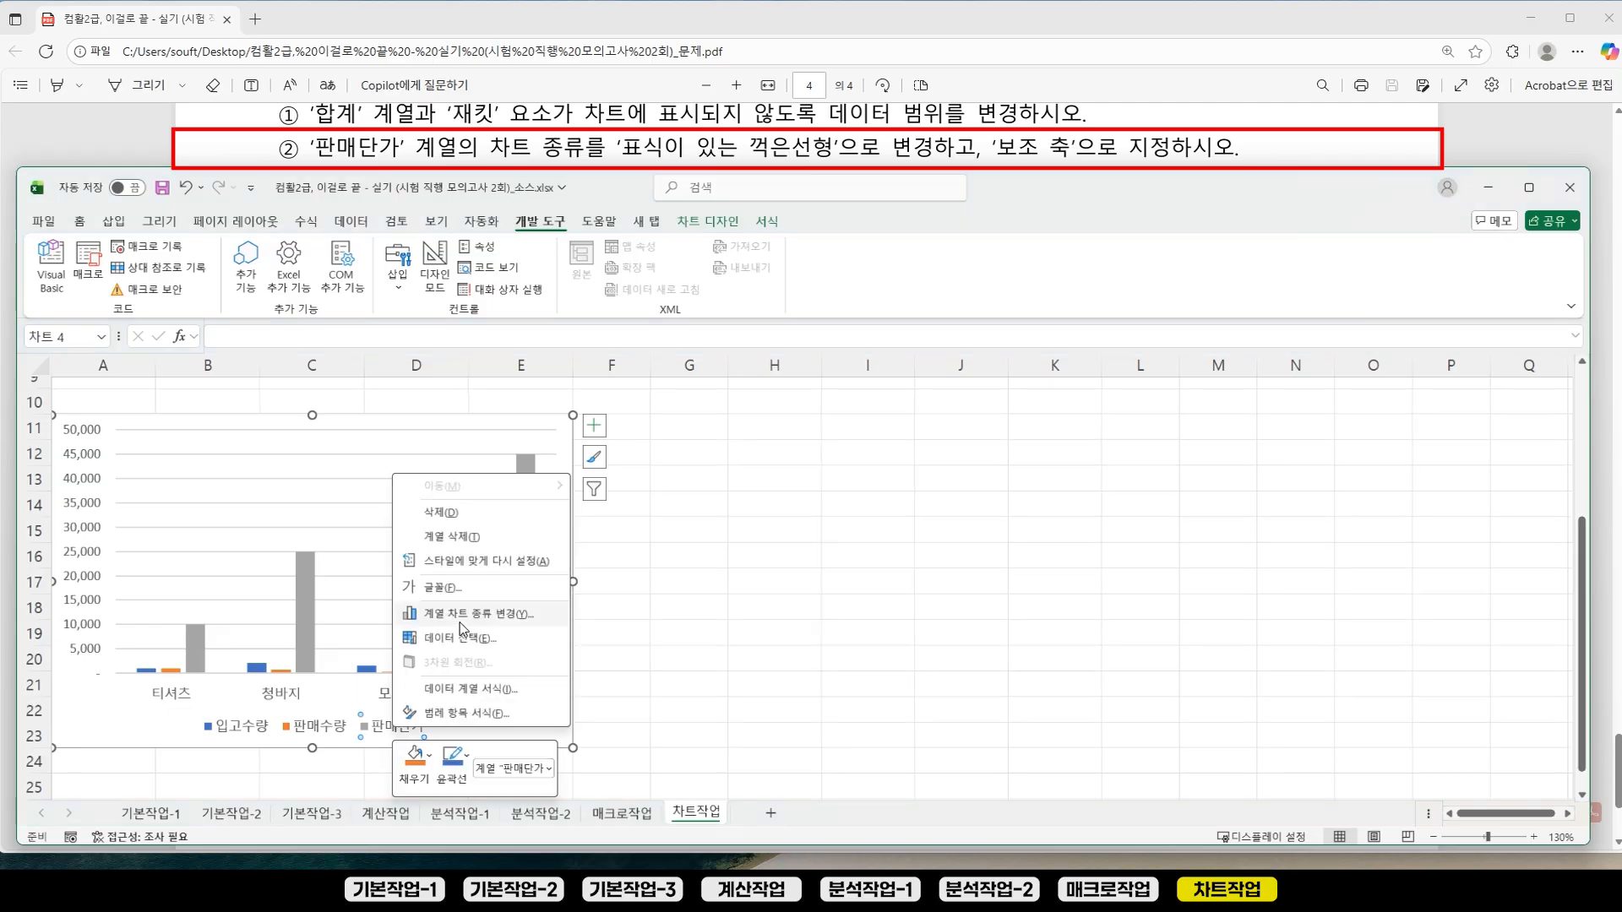
{"action": "left_click", "coordinate": [460, 616]}
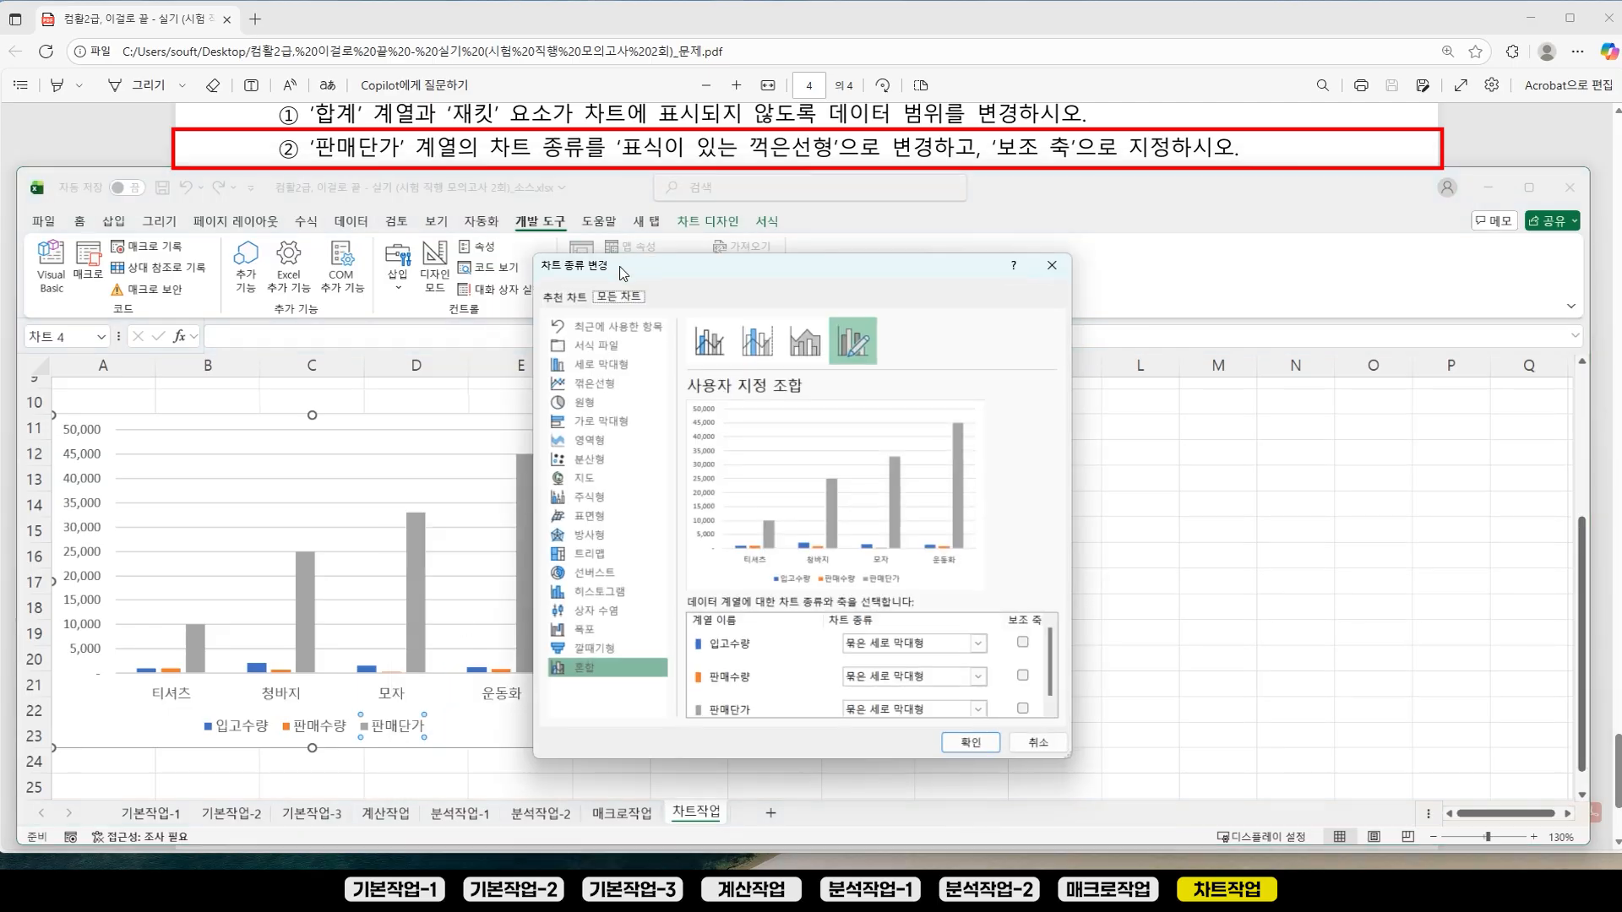
{"action": "scroll", "coordinate": [1182, 667], "scroll_direction": "down", "scroll_amount": 1}
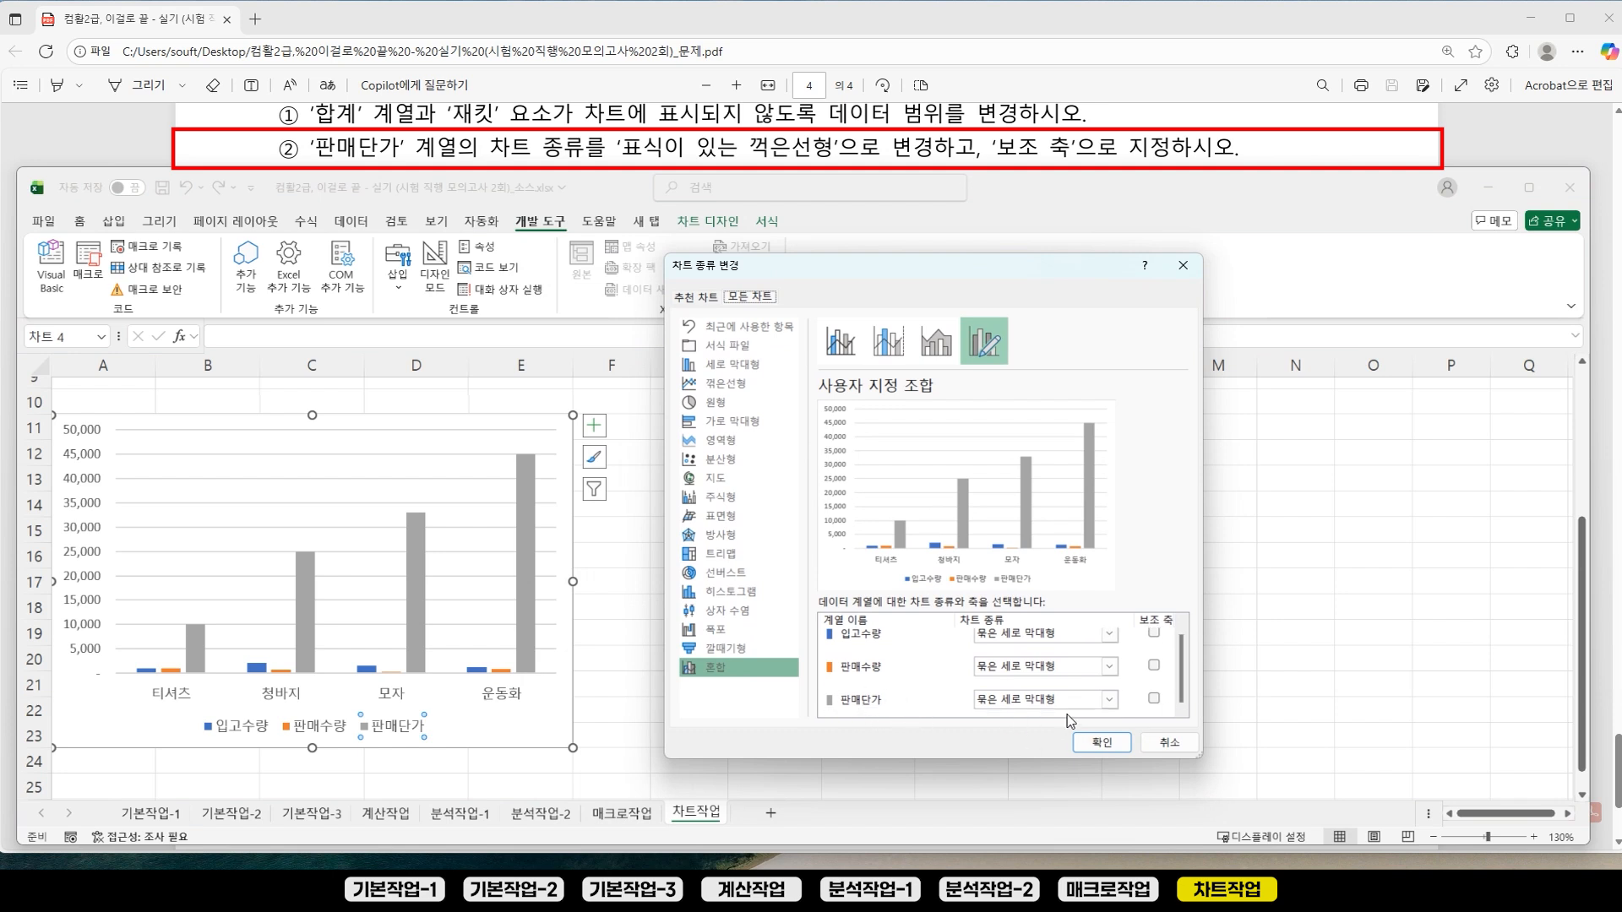
{"action": "left_click", "coordinate": [1109, 700]}
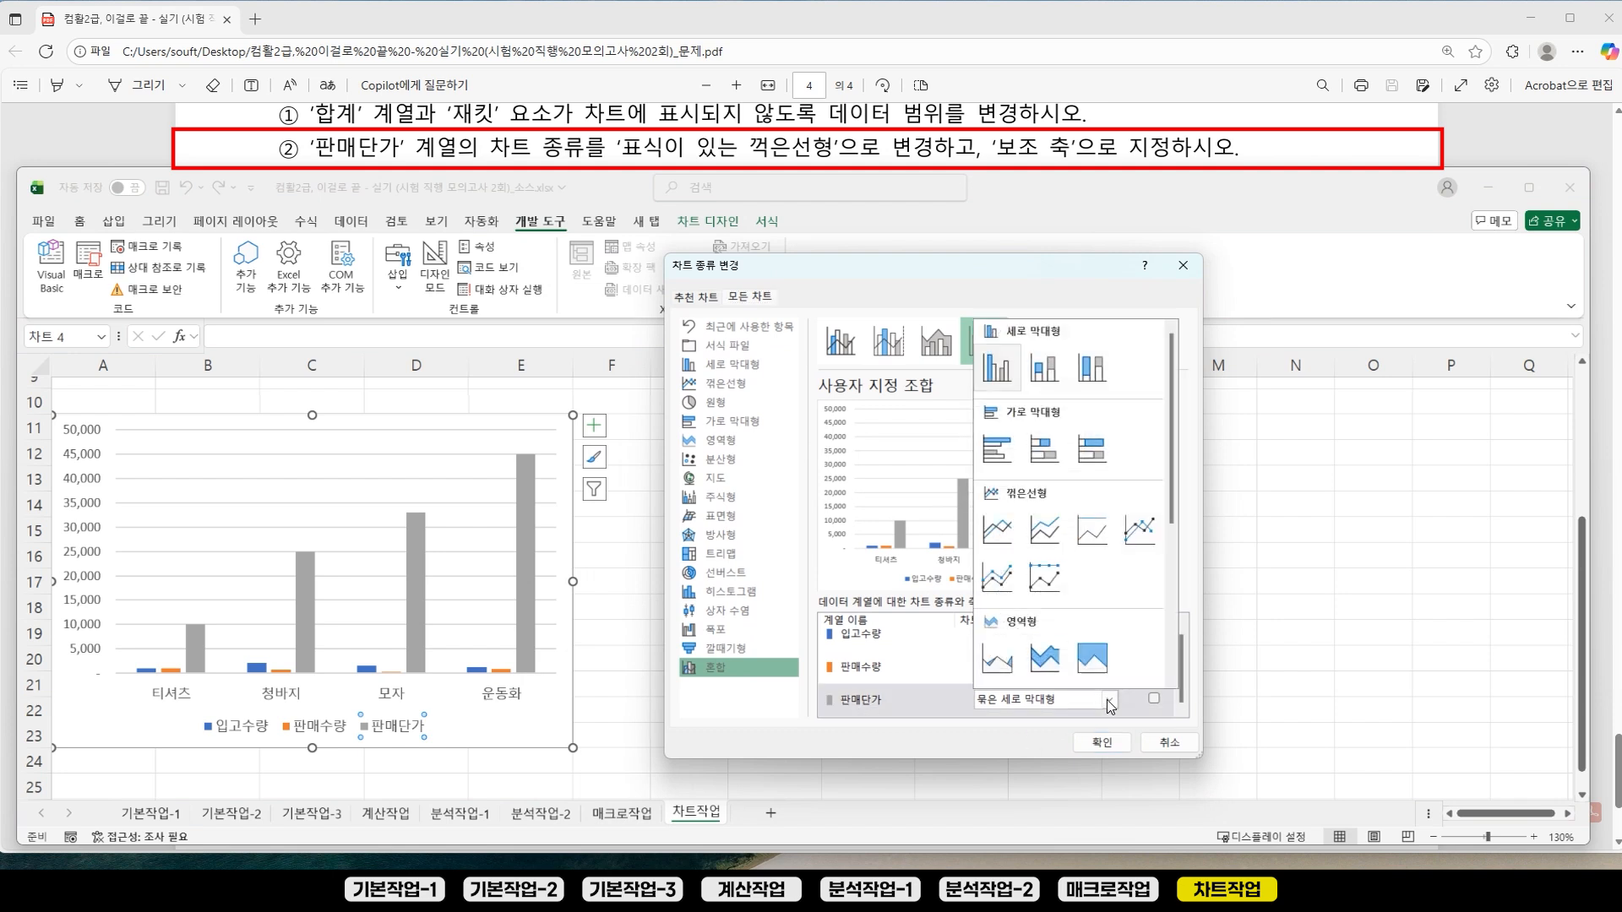
{"action": "left_click", "coordinate": [1142, 549]}
{"action": "left_click", "coordinate": [1154, 700]}
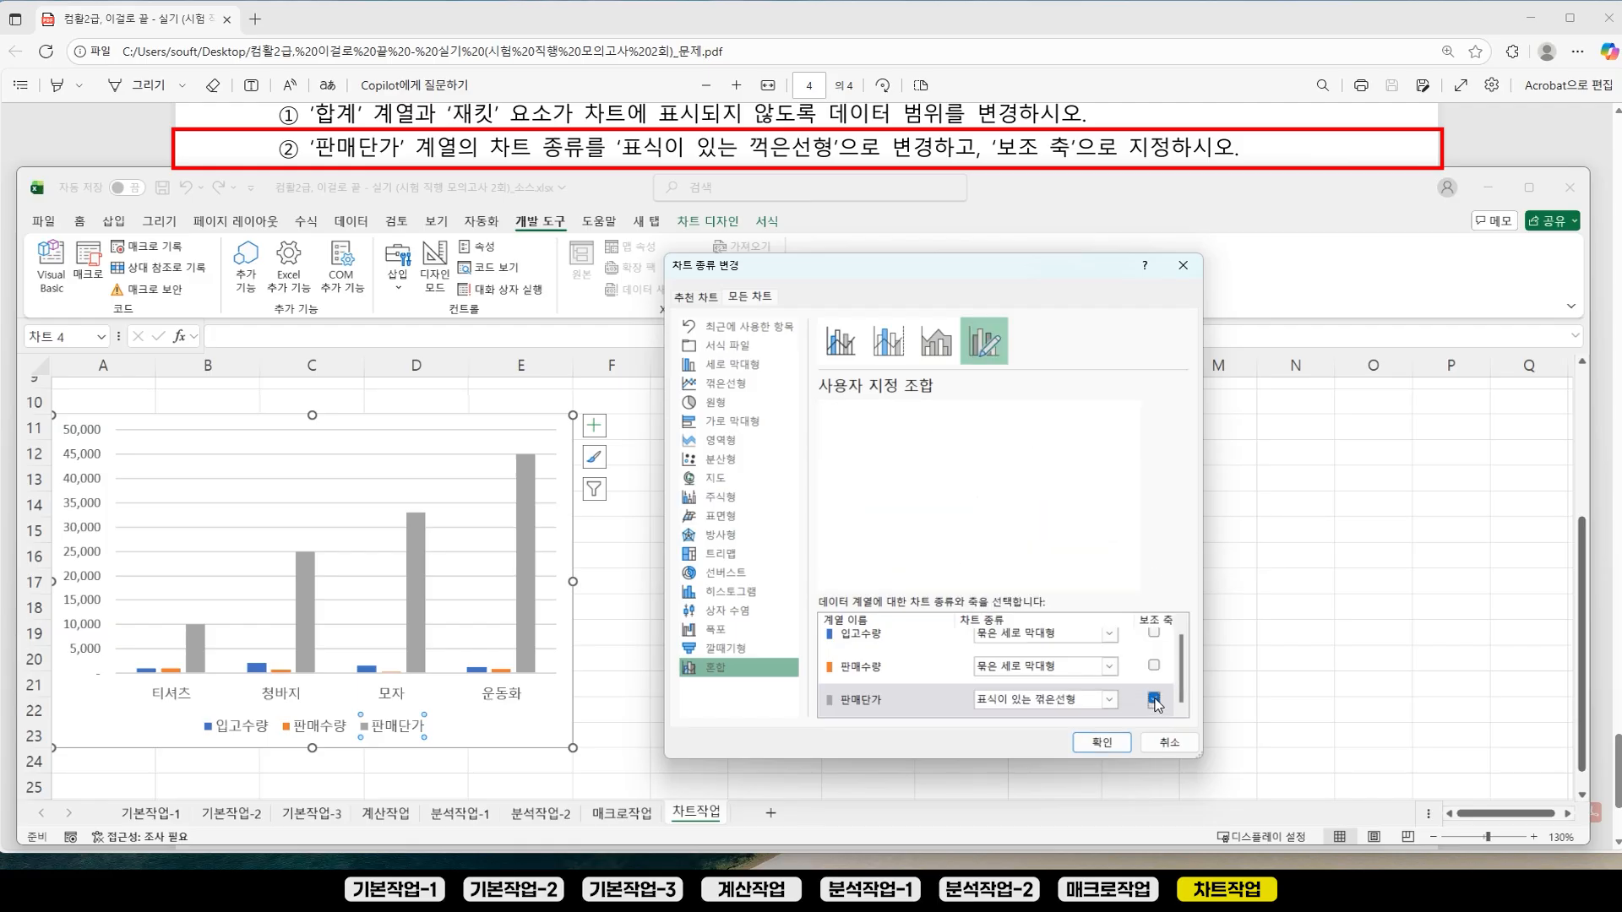
{"action": "left_click", "coordinate": [1102, 743]}
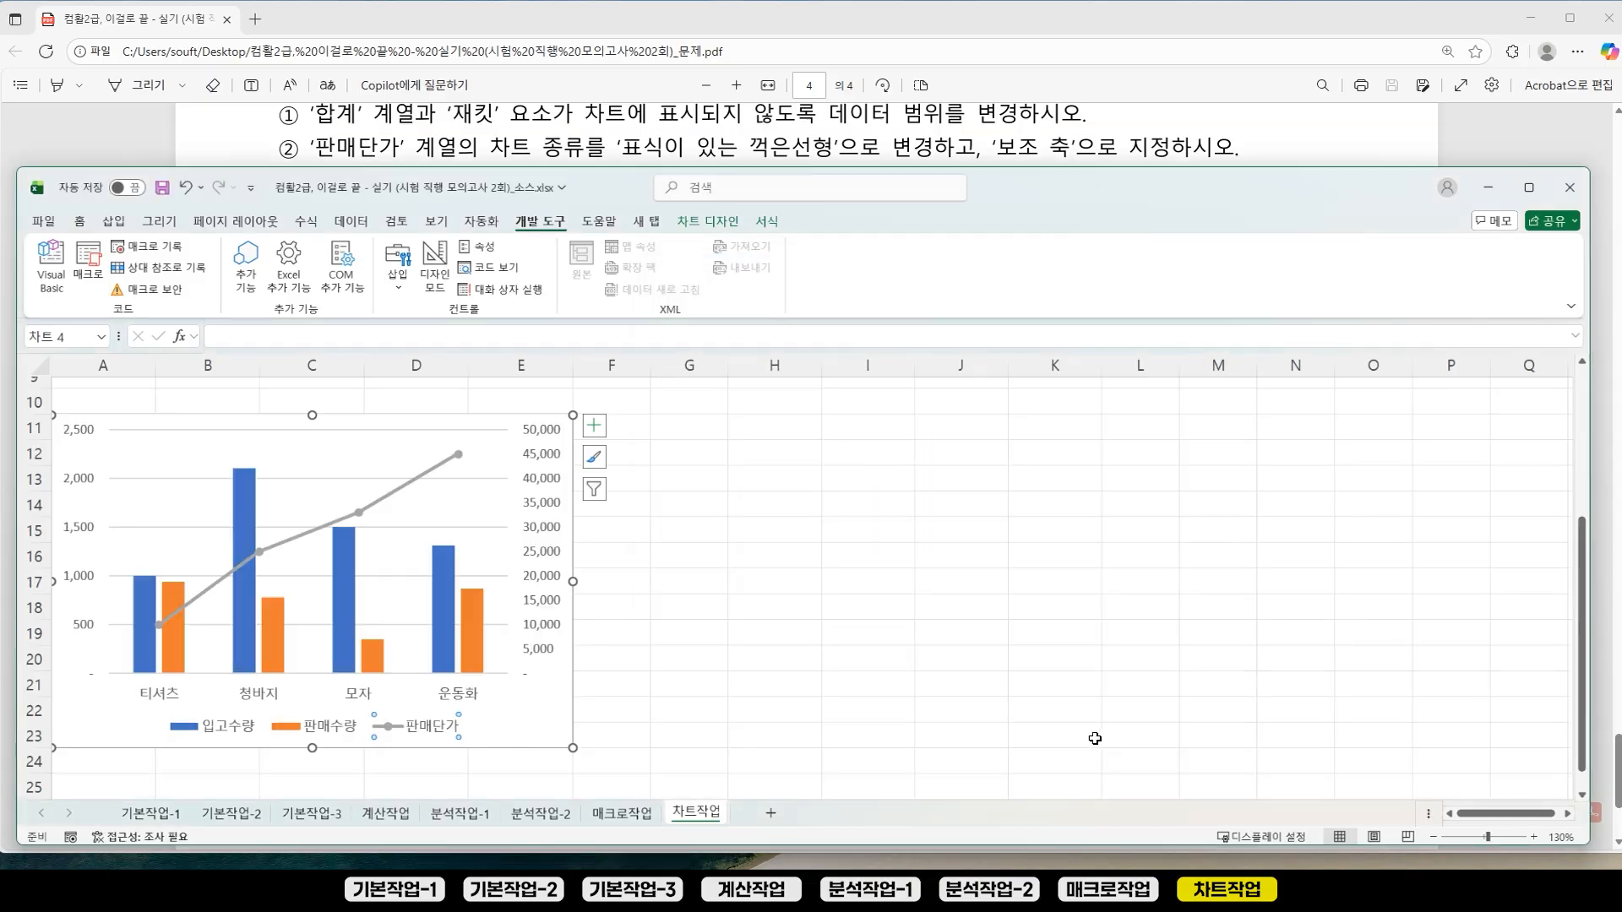
Step: Lower the Excel window to uncover the remaining chart instructions and read the chart title in the sample picture
{"action": "left_click", "coordinate": [1095, 740]}
{"action": "left_click_drag", "start_coordinate": [1052, 169], "coordinate": [1052, 205]}
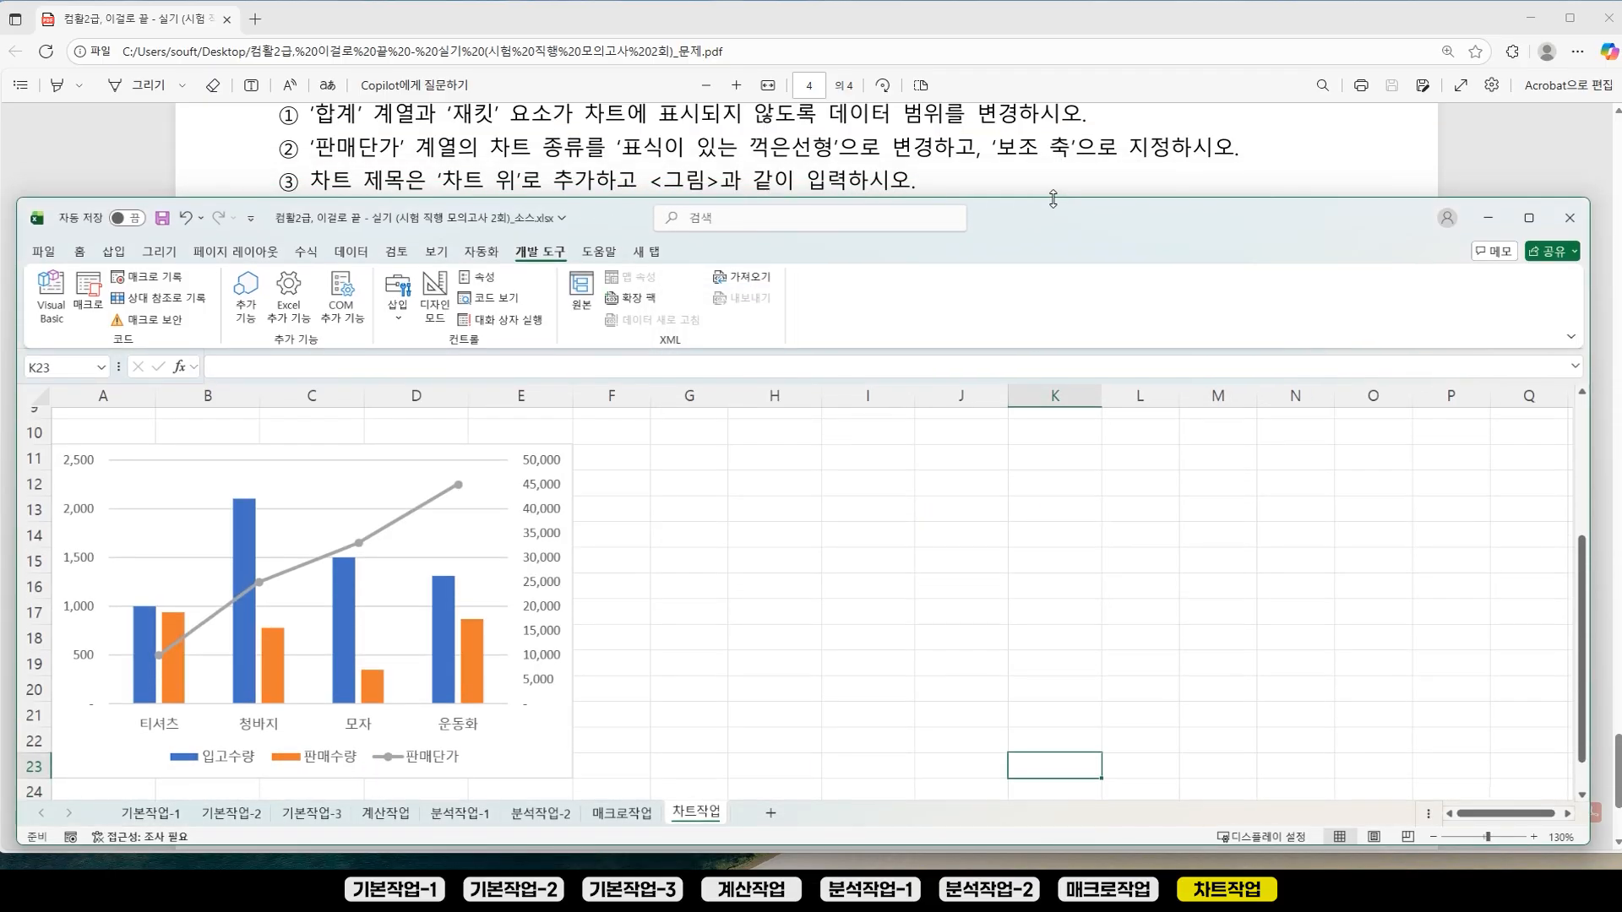
{"action": "left_click", "coordinate": [899, 555]}
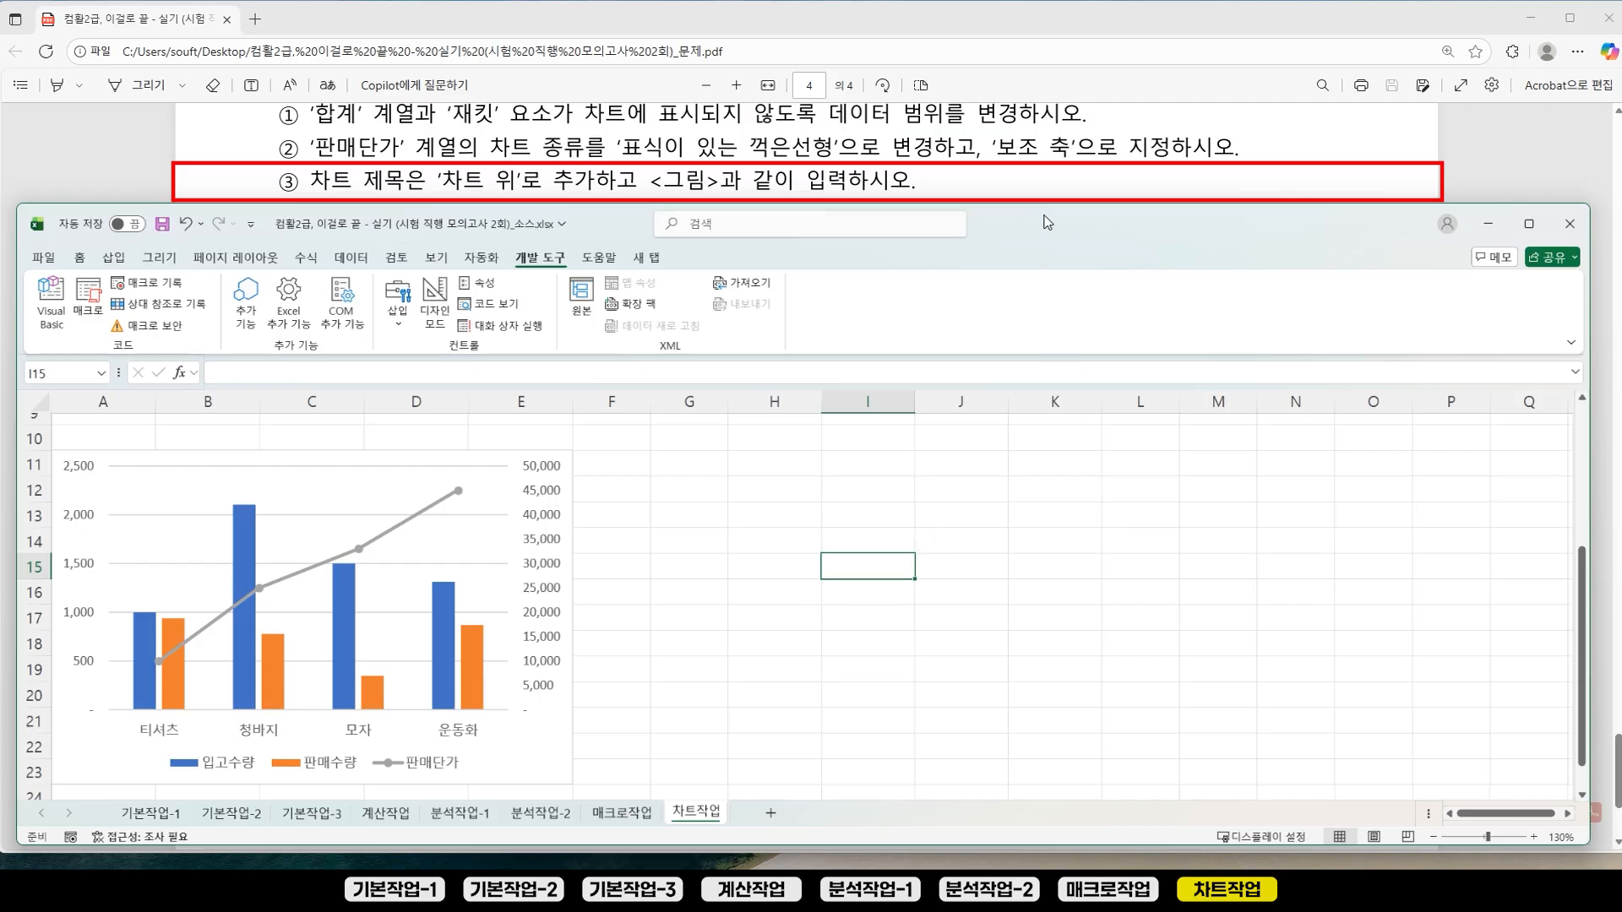
{"action": "left_click_drag", "start_coordinate": [1051, 225], "coordinate": [1054, 323]}
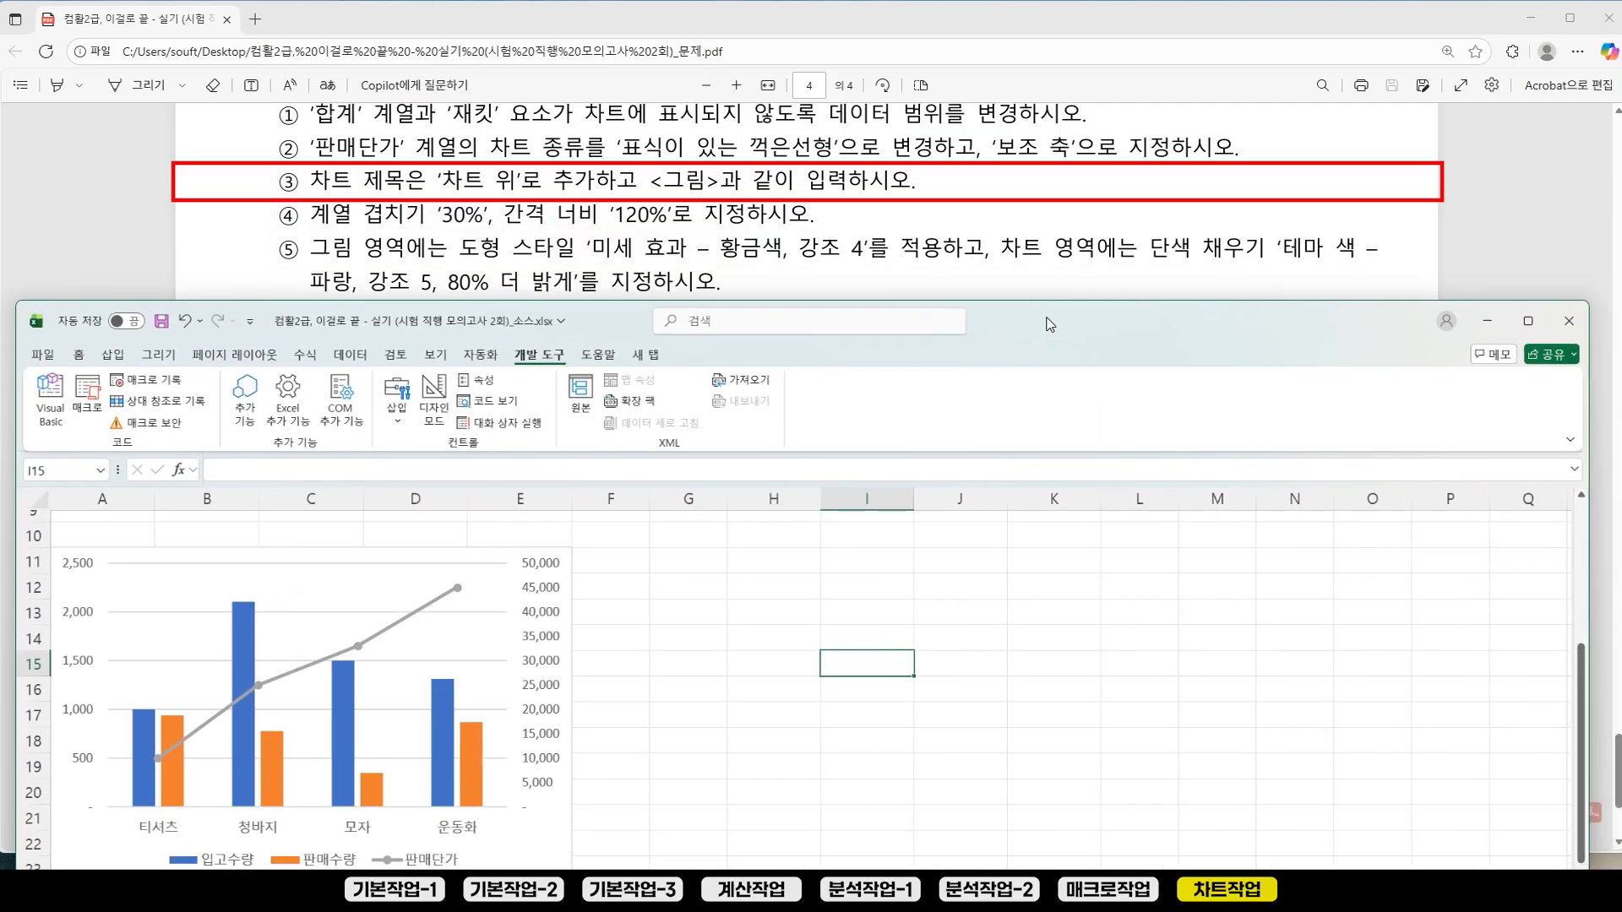
{"action": "scroll", "coordinate": [918, 228], "scroll_direction": "down", "scroll_amount": 3}
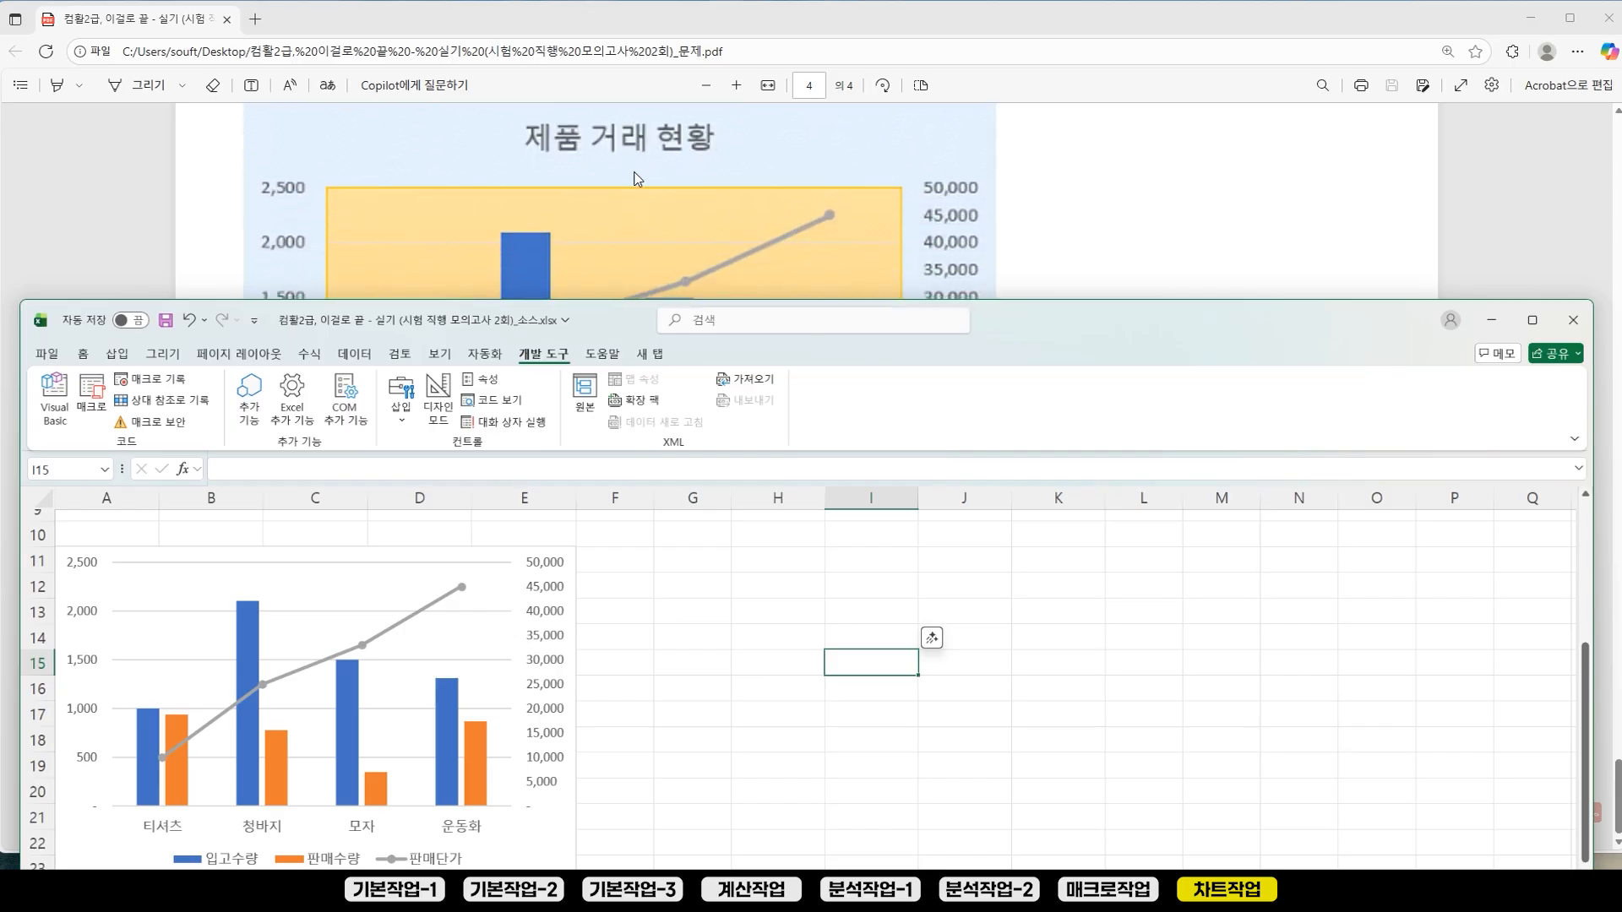
{"action": "scroll", "coordinate": [642, 221], "scroll_direction": "up", "scroll_amount": 1}
{"action": "left_click", "coordinate": [796, 658]}
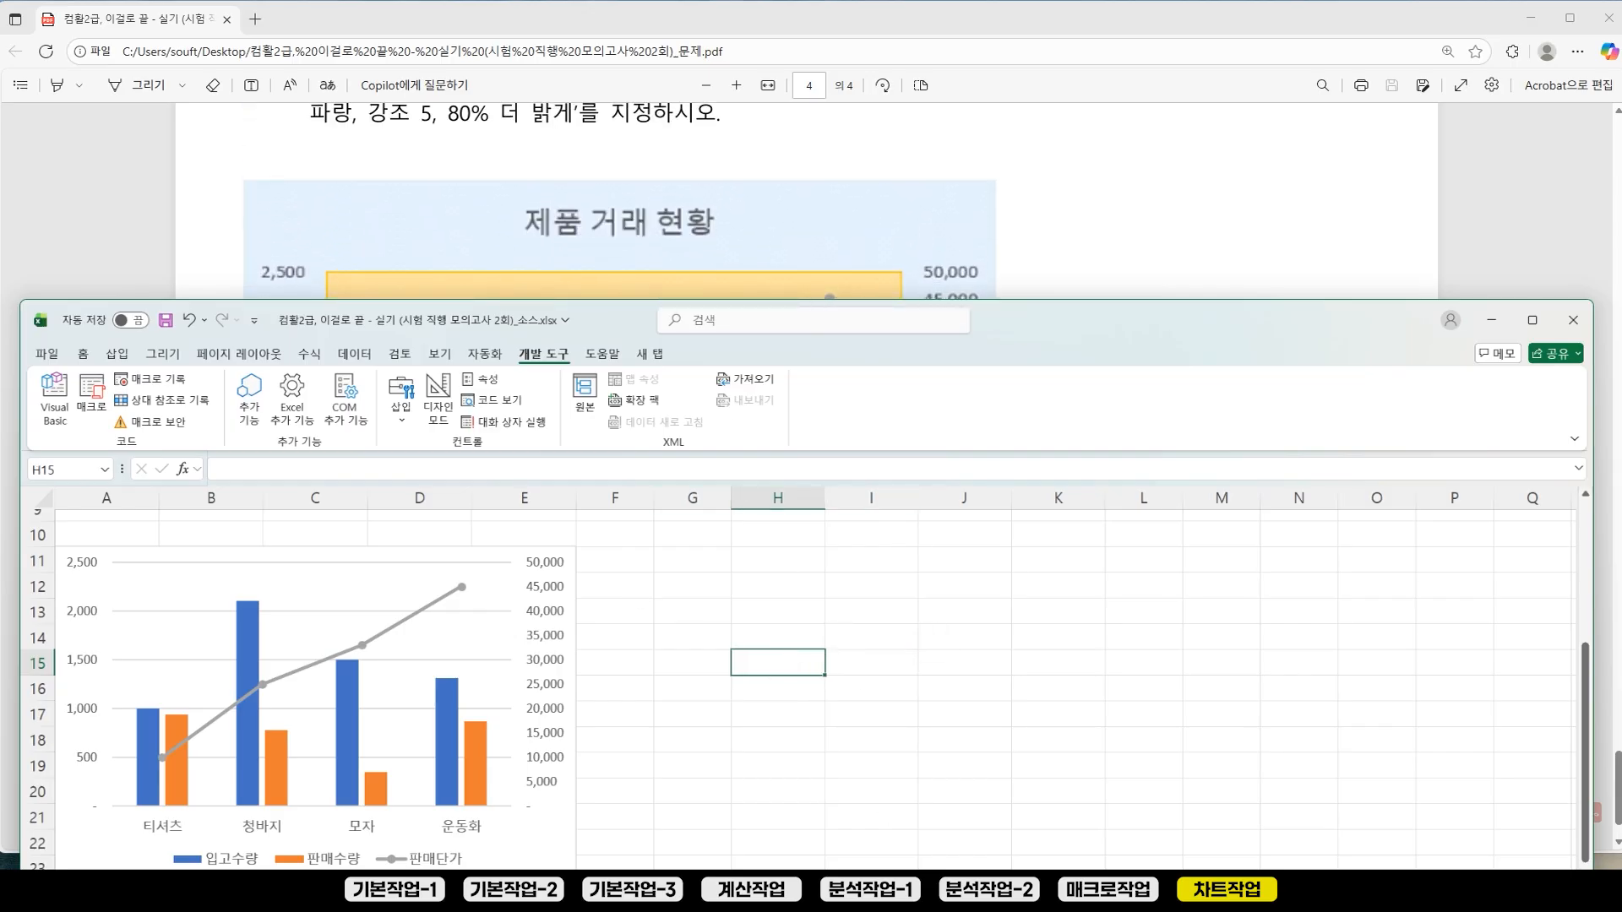
Step: Add a chart title element above the plot of the 차트작업 chart
{"action": "left_click", "coordinate": [542, 838]}
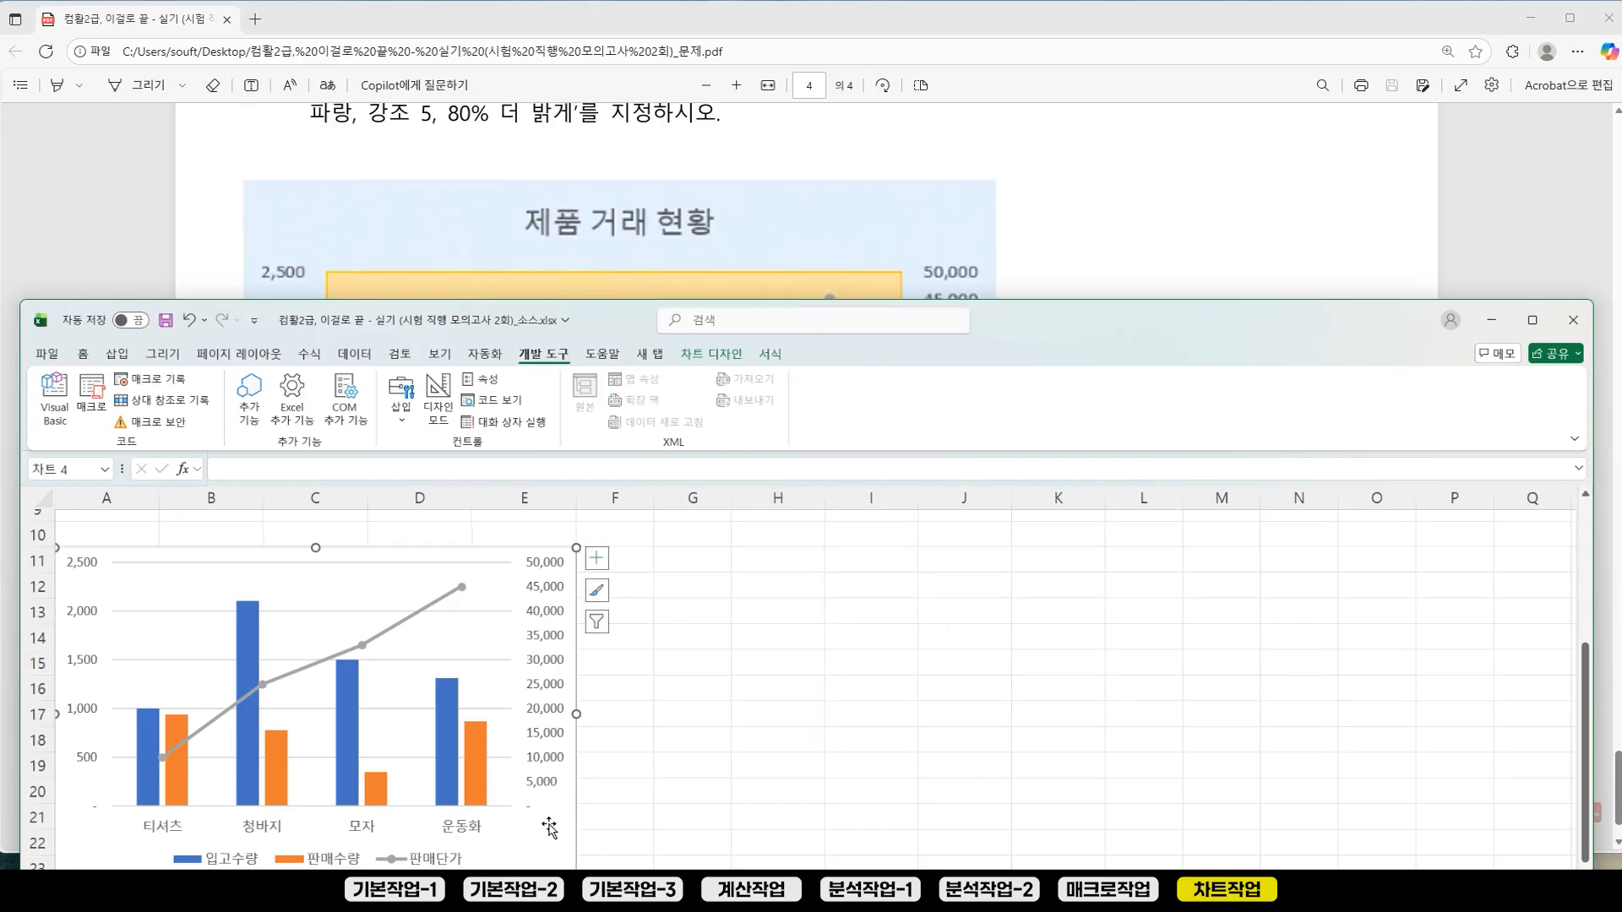
{"action": "left_click", "coordinate": [598, 559]}
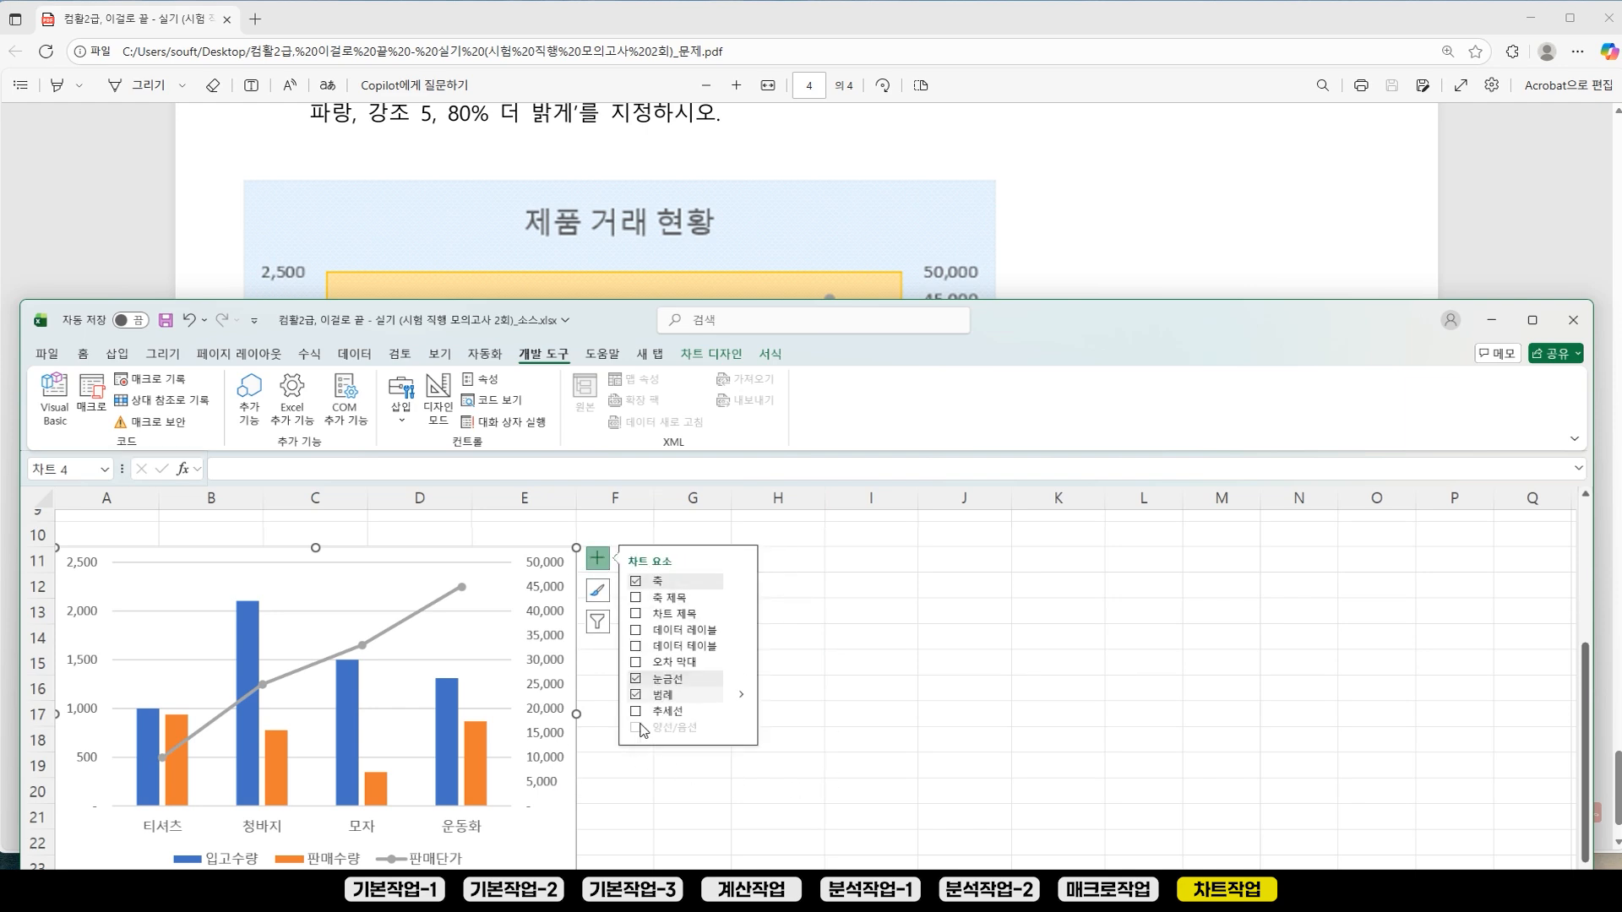
{"action": "left_click", "coordinate": [644, 615]}
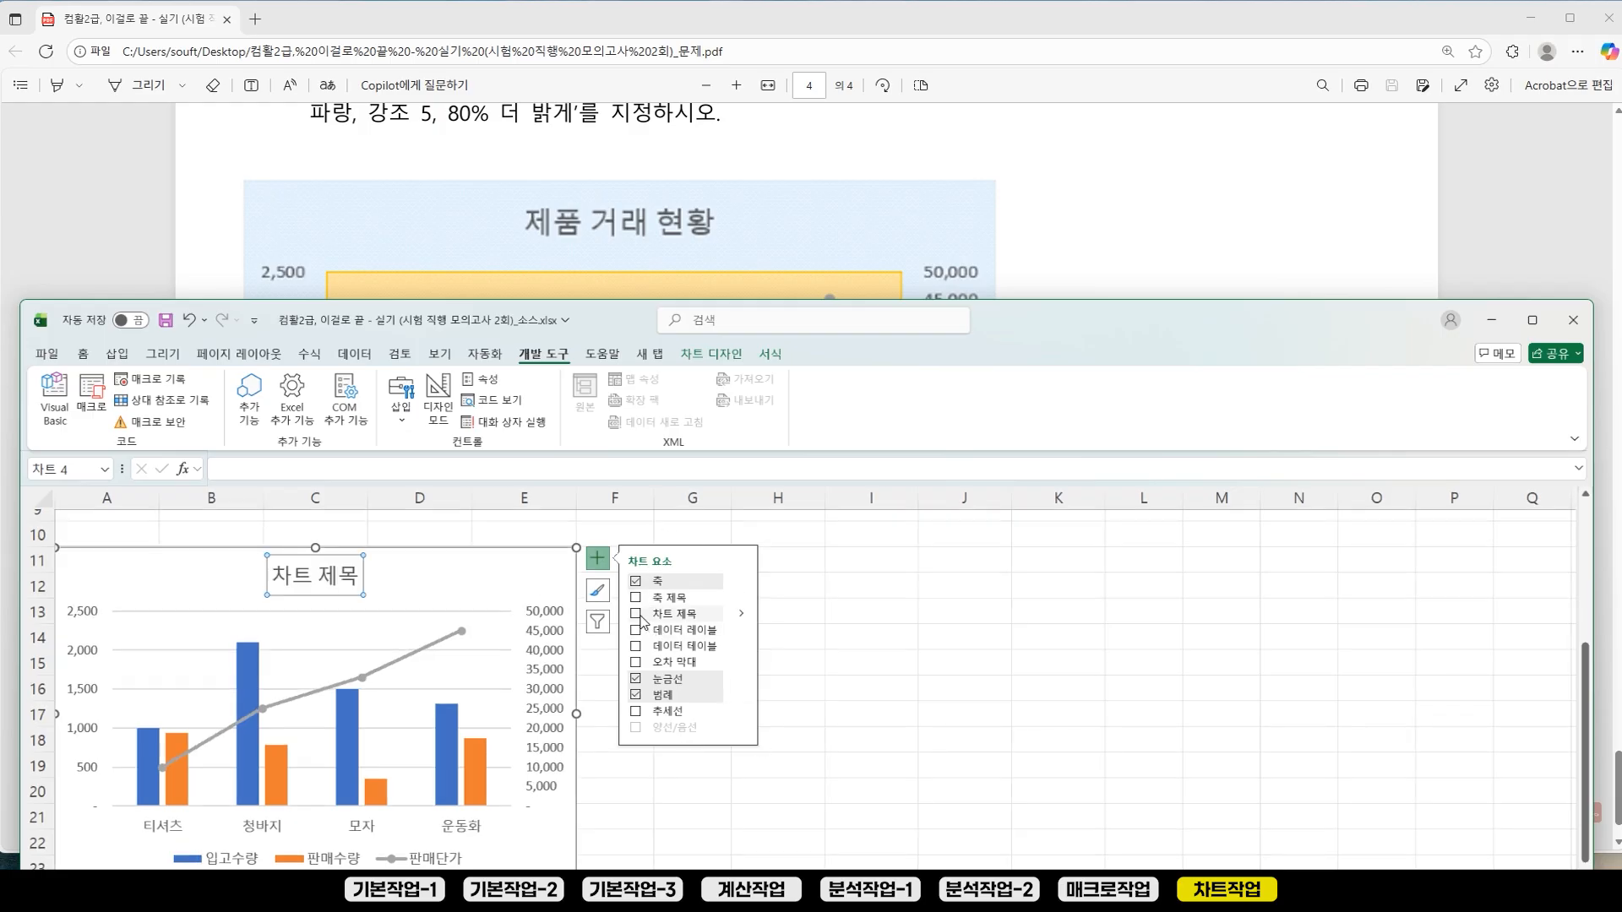
Step: Place the chart title above the chart and set its text to '제품 거래 현황'
{"action": "left_click", "coordinate": [741, 615]}
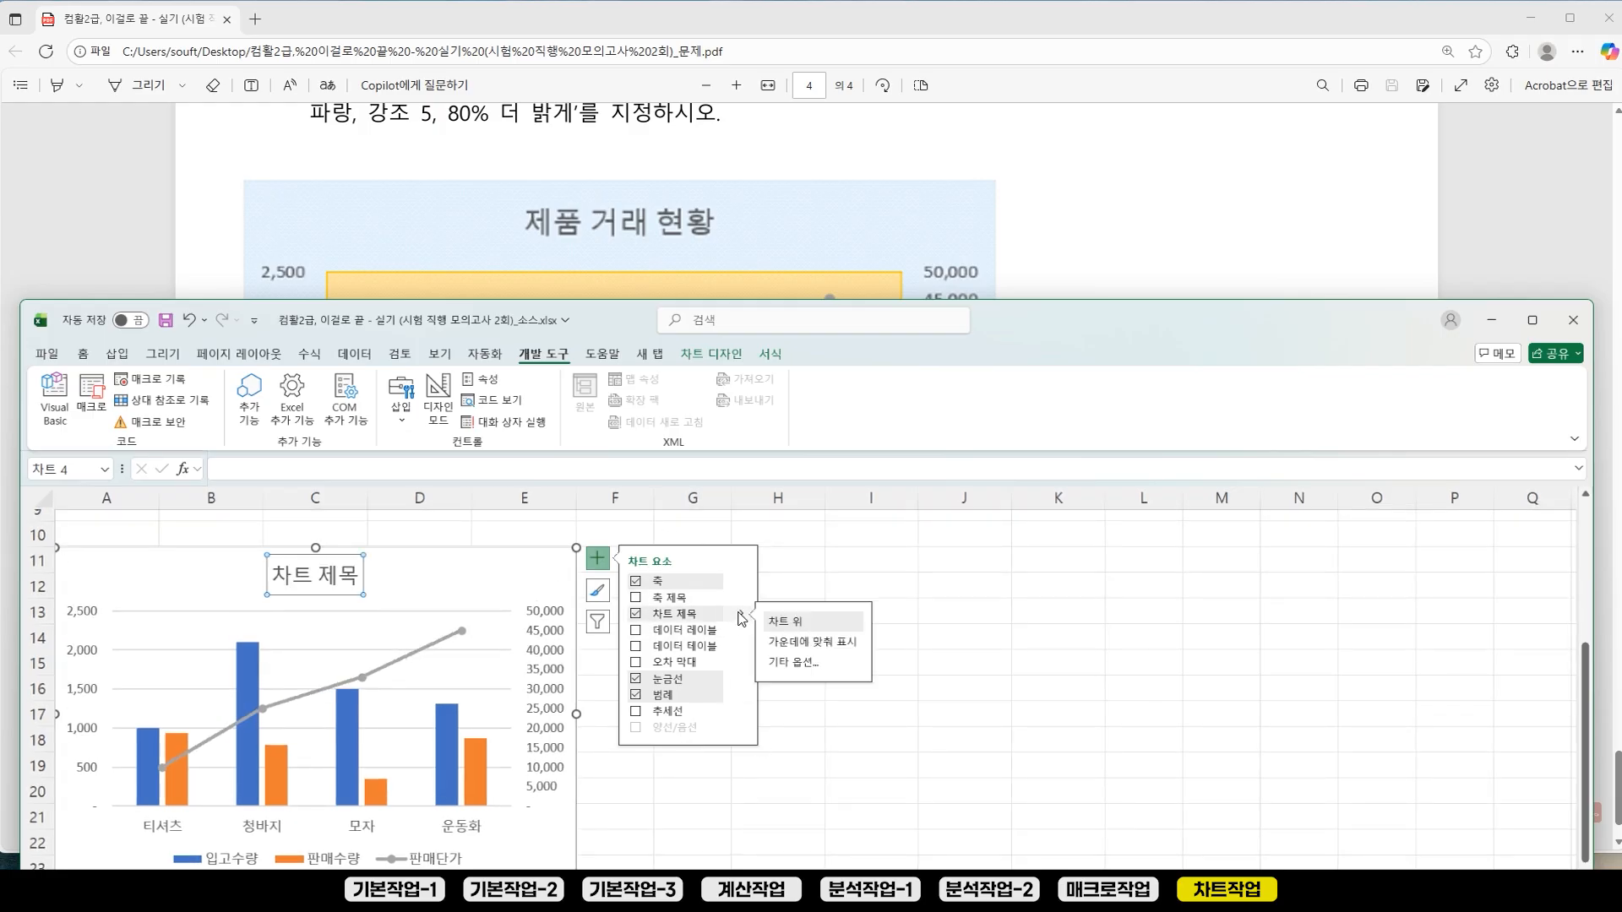
{"action": "left_click", "coordinate": [800, 625]}
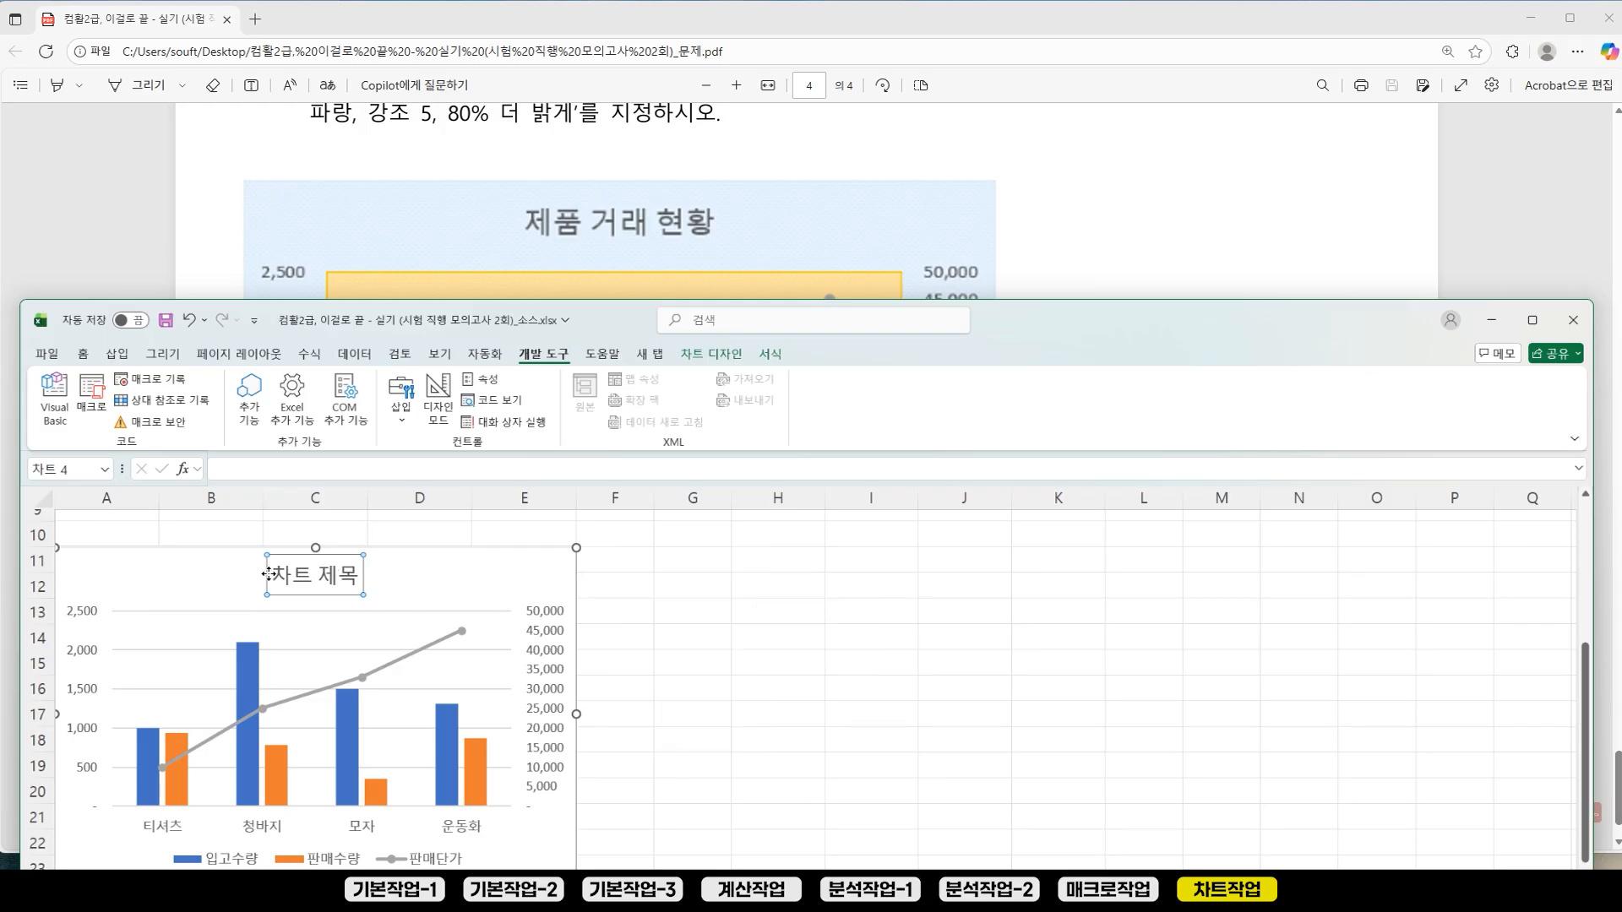
{"action": "left_click_drag", "start_coordinate": [270, 575], "coordinate": [361, 576]}
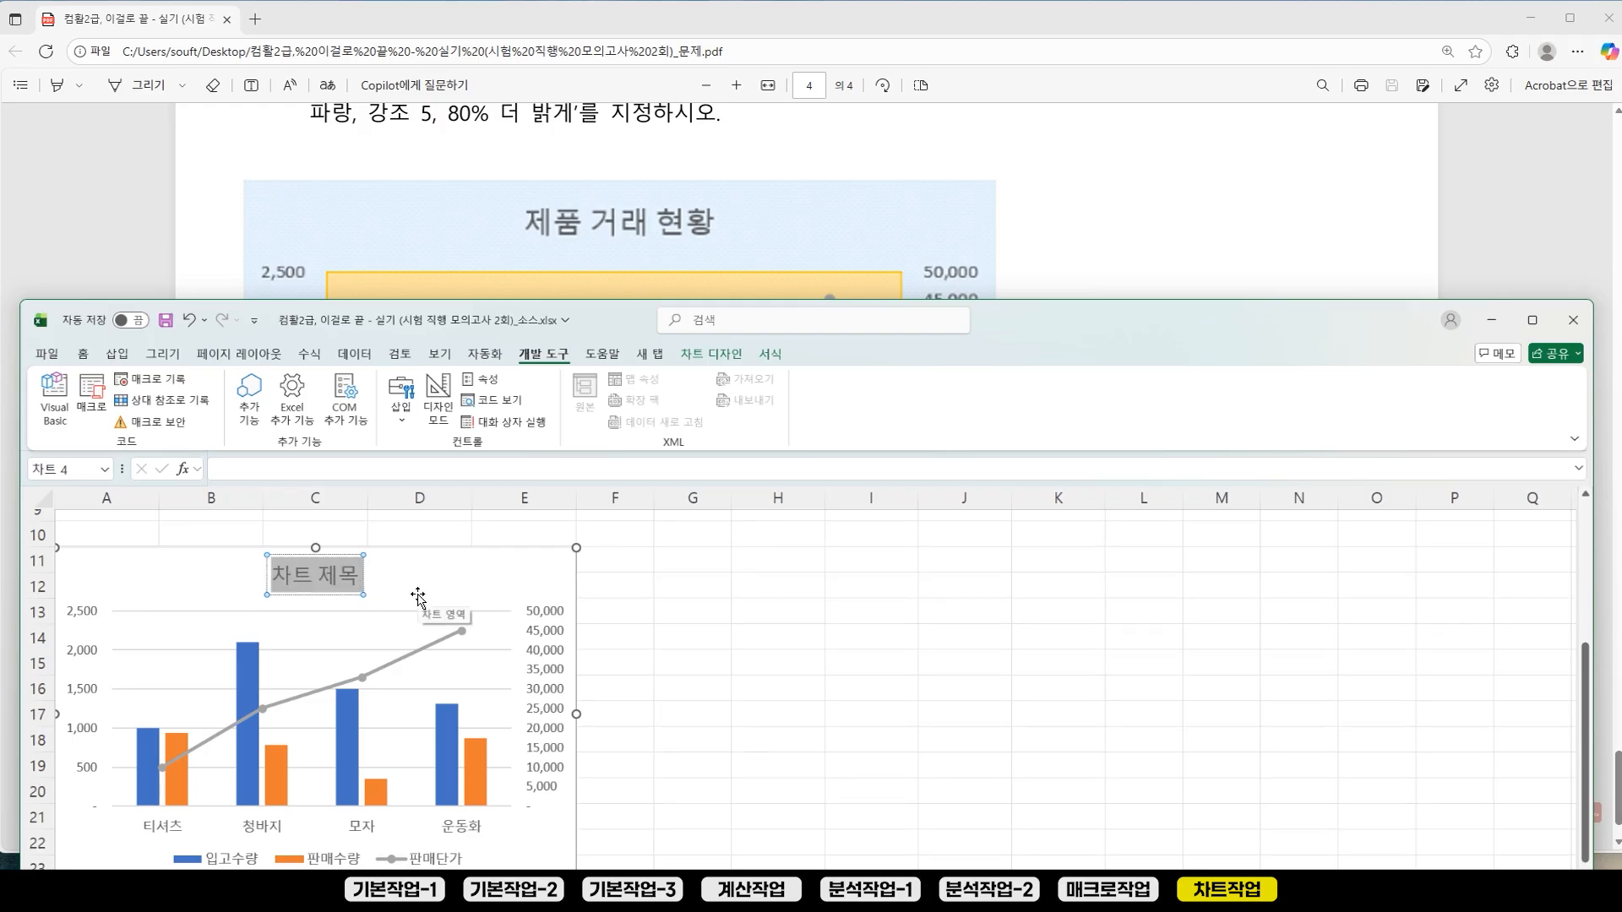
{"action": "type", "text": "제품 거래 현황"}
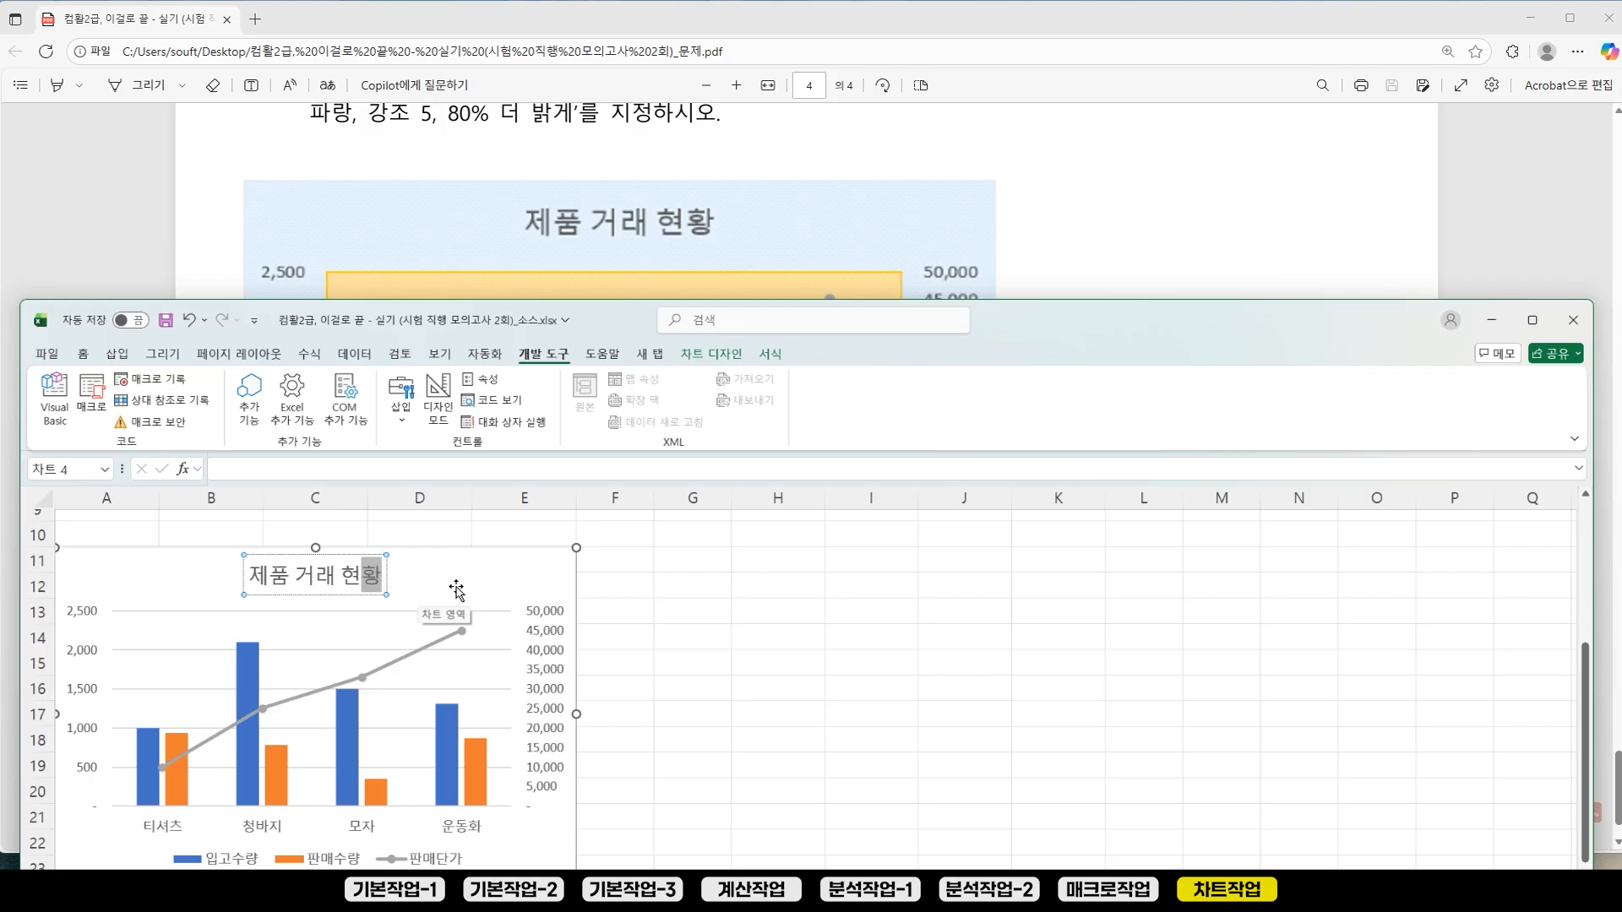
{"action": "left_click", "coordinate": [779, 638]}
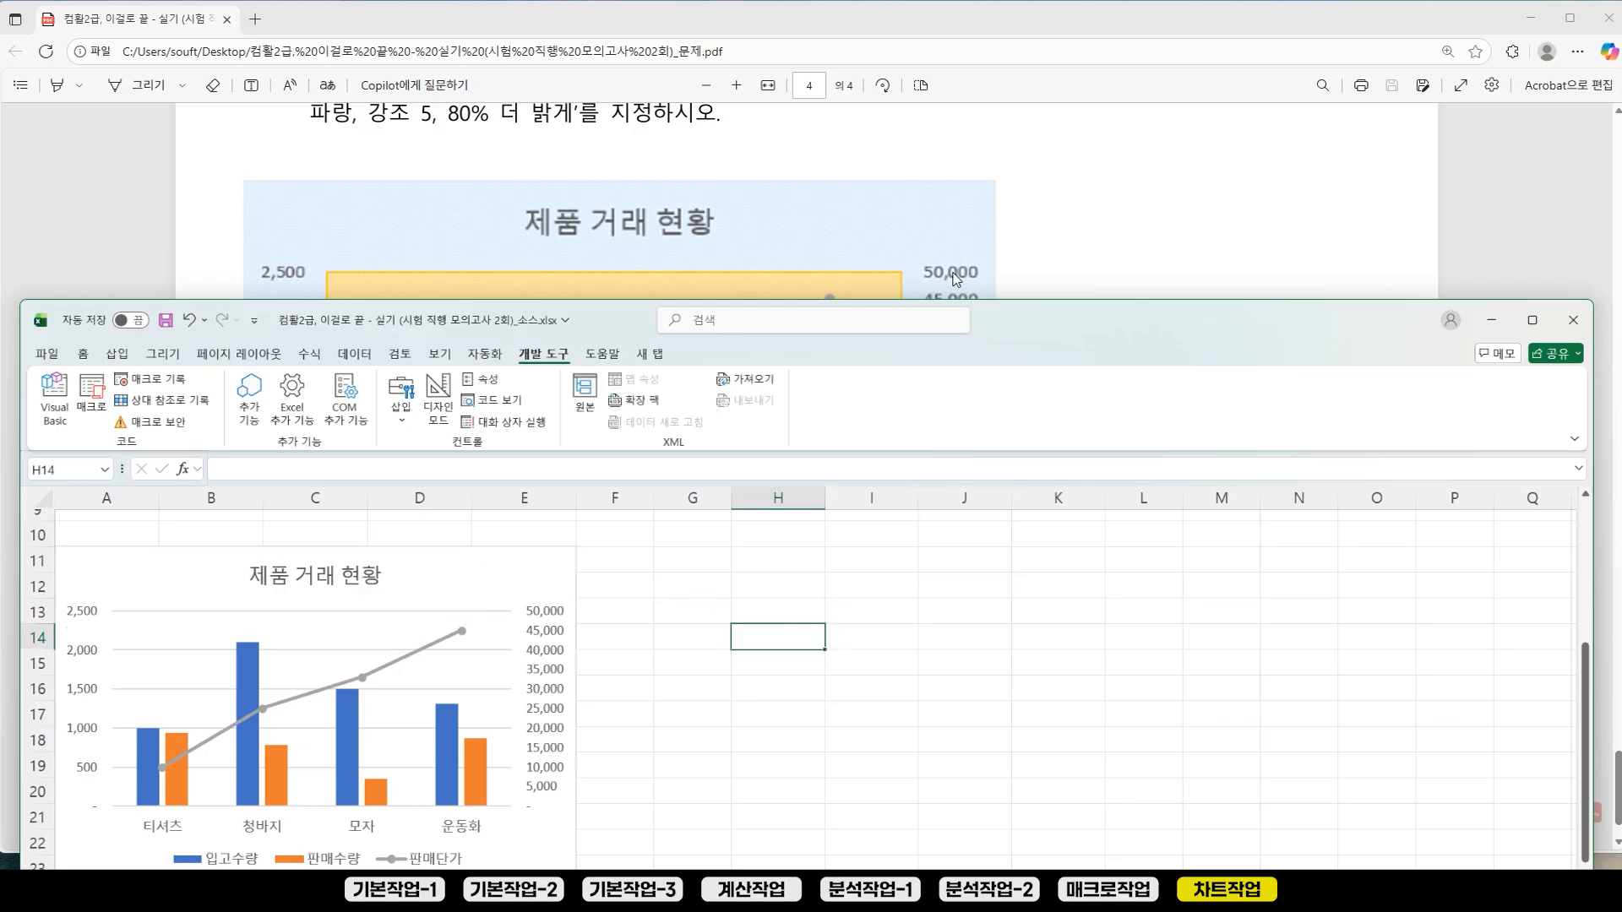
Step: Read the fourth chart instruction in the exam PDF and place the Excel window just below the remaining instructions
{"action": "left_click", "coordinate": [1092, 213]}
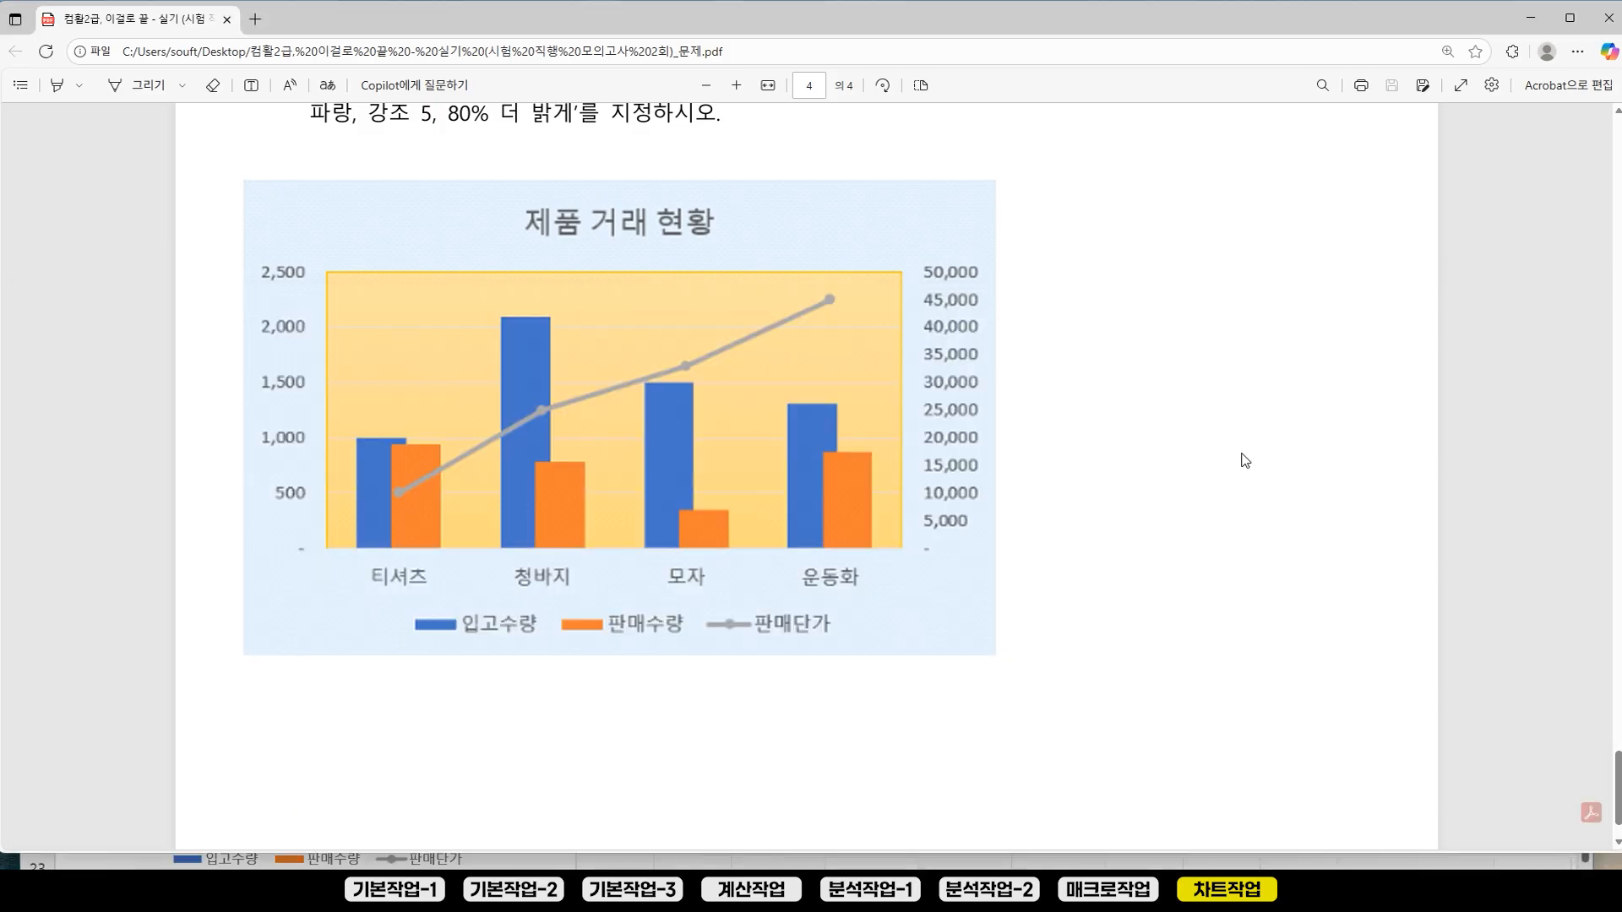
{"action": "scroll", "coordinate": [1242, 460], "scroll_direction": "up", "scroll_amount": 3}
{"action": "scroll", "coordinate": [1288, 513], "scroll_direction": "down", "scroll_amount": 2}
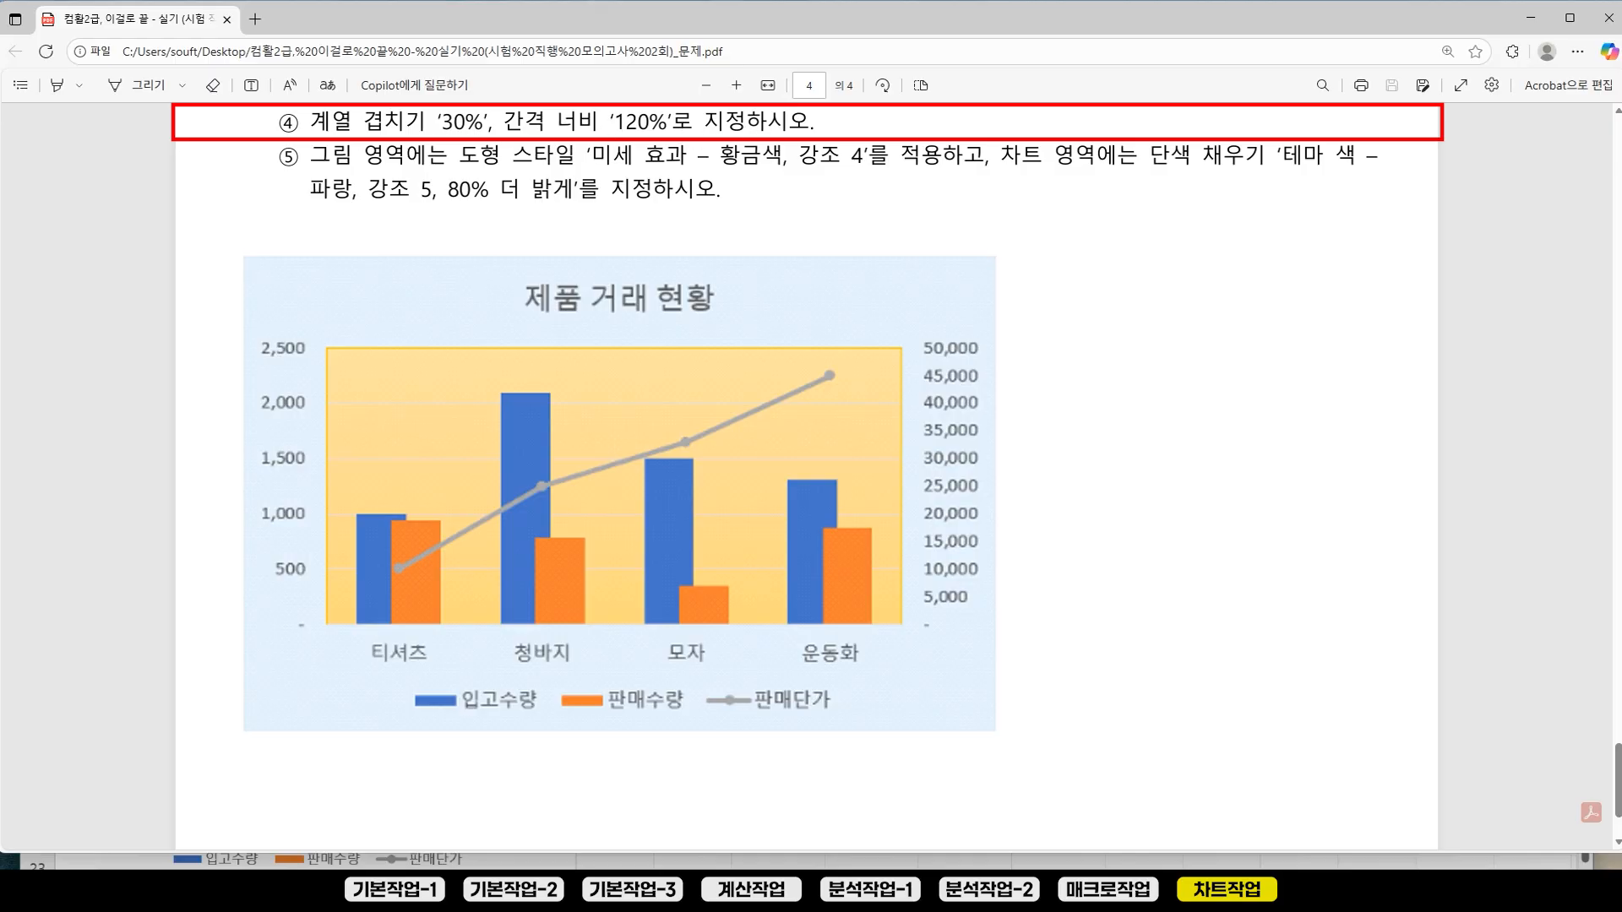
{"action": "left_click", "coordinate": [701, 891]}
{"action": "left_click_drag", "start_coordinate": [1020, 340], "coordinate": [1026, 266]}
Step: Set the series overlap (계열 겹치기) of the 입고수량 column series to 30%
{"action": "left_click", "coordinate": [468, 682]}
{"action": "key", "text": "Escape"}
{"action": "key", "text": "Escape"}
{"action": "left_click", "coordinate": [457, 650]}
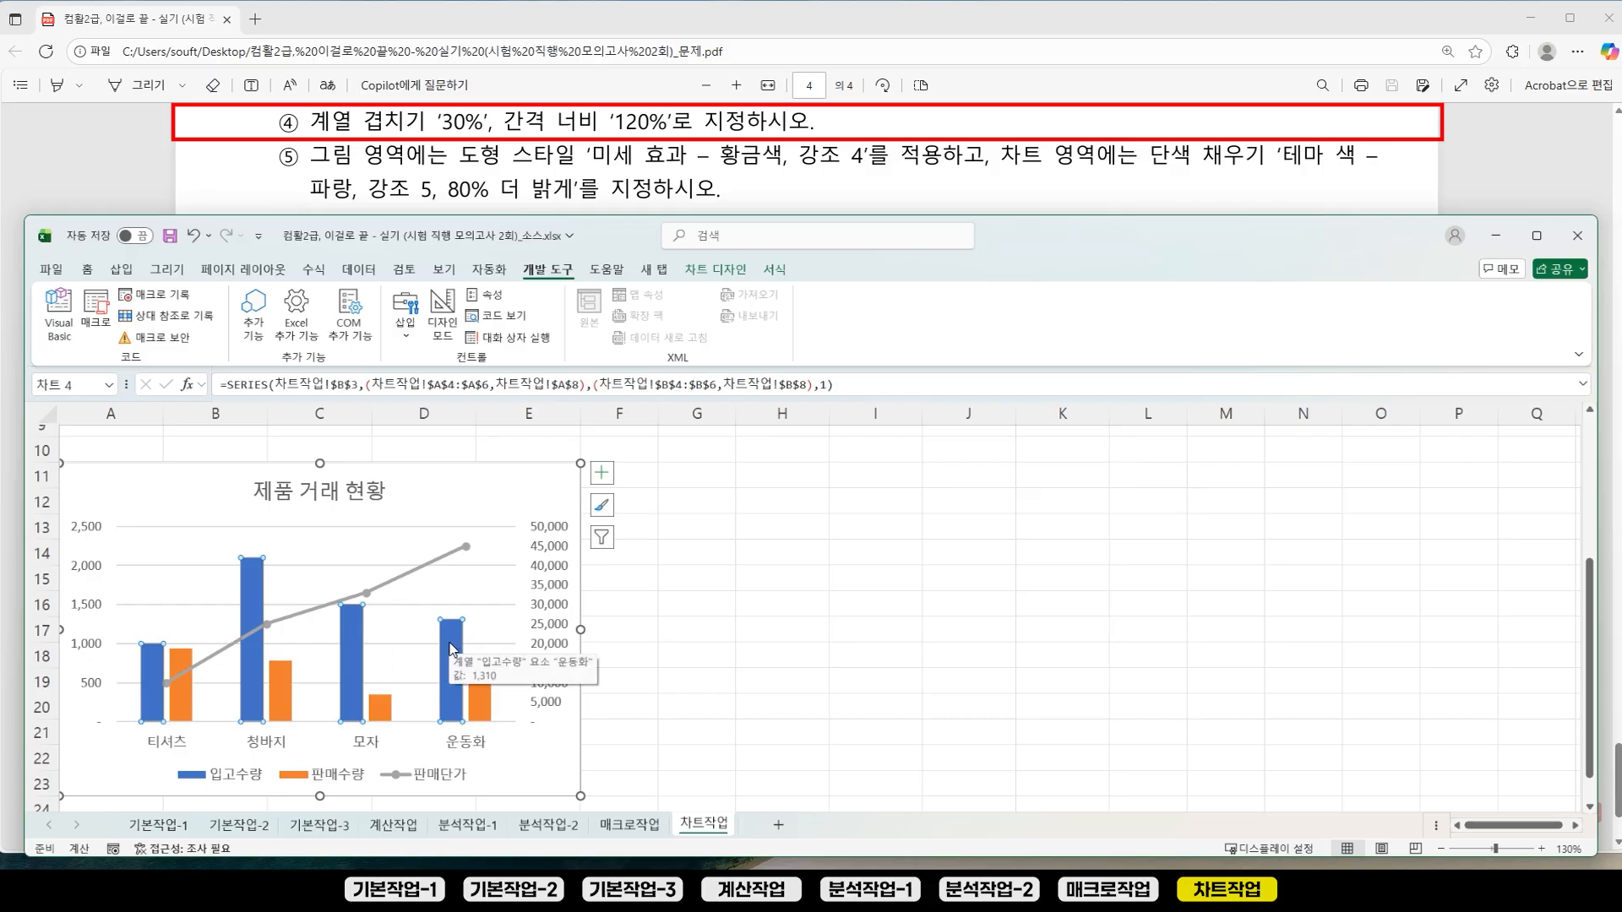
{"action": "right_click", "coordinate": [452, 648]}
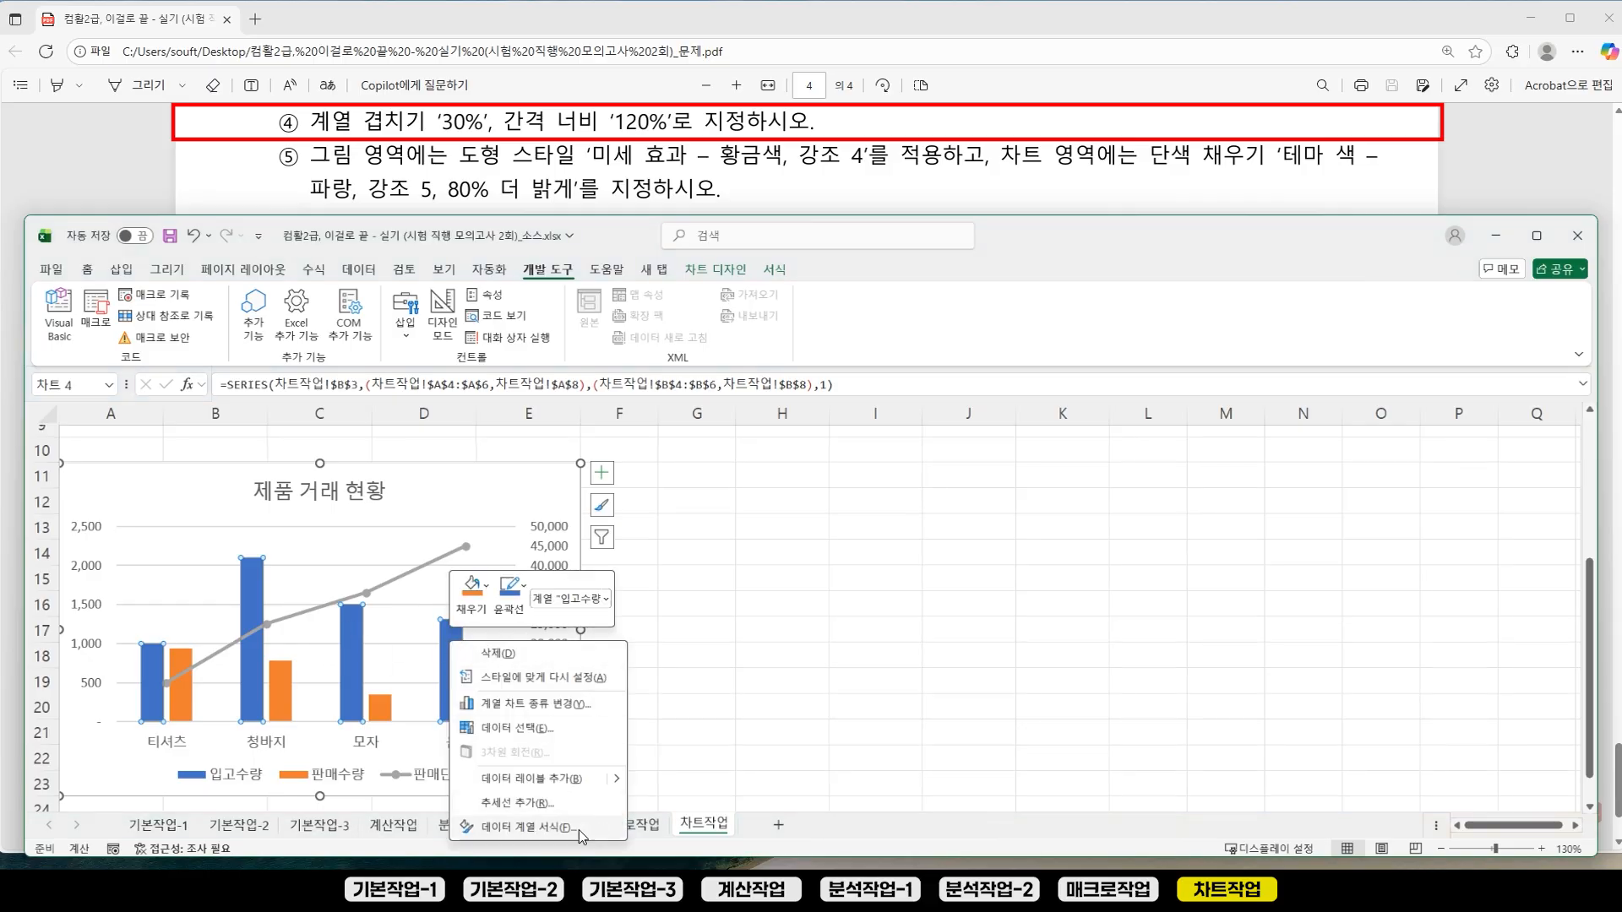
{"action": "left_click", "coordinate": [519, 828]}
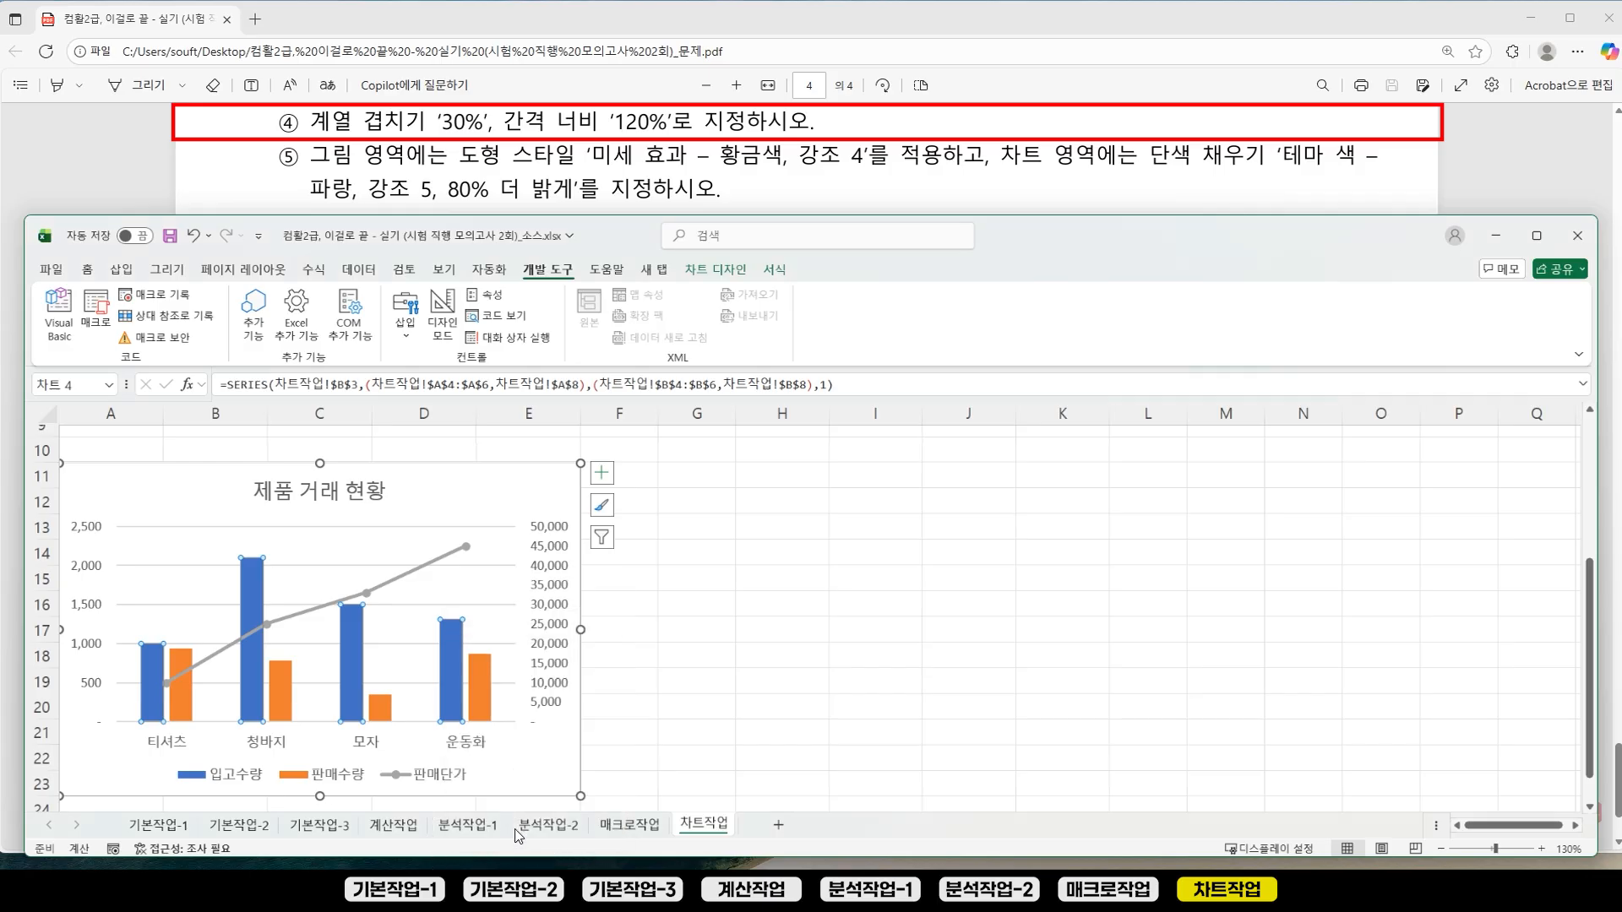
{"action": "left_click_drag", "start_coordinate": [1342, 496], "coordinate": [1238, 496]}
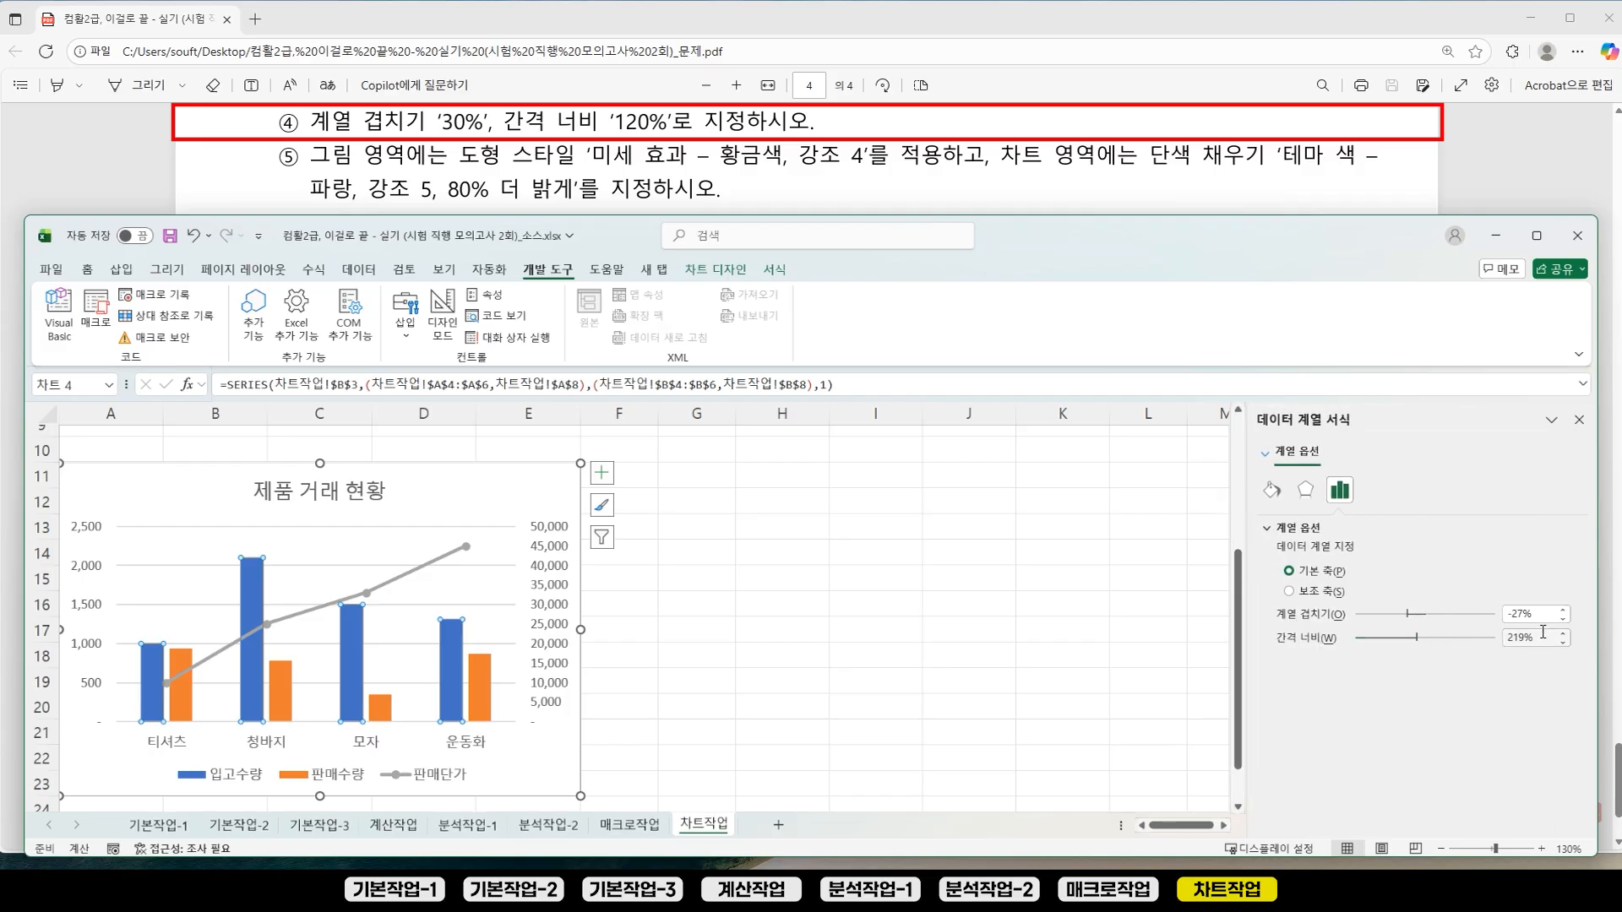
{"action": "left_click_drag", "start_coordinate": [1541, 615], "coordinate": [1497, 601]}
{"action": "type", "text": "30"}
{"action": "key", "text": "Return"}
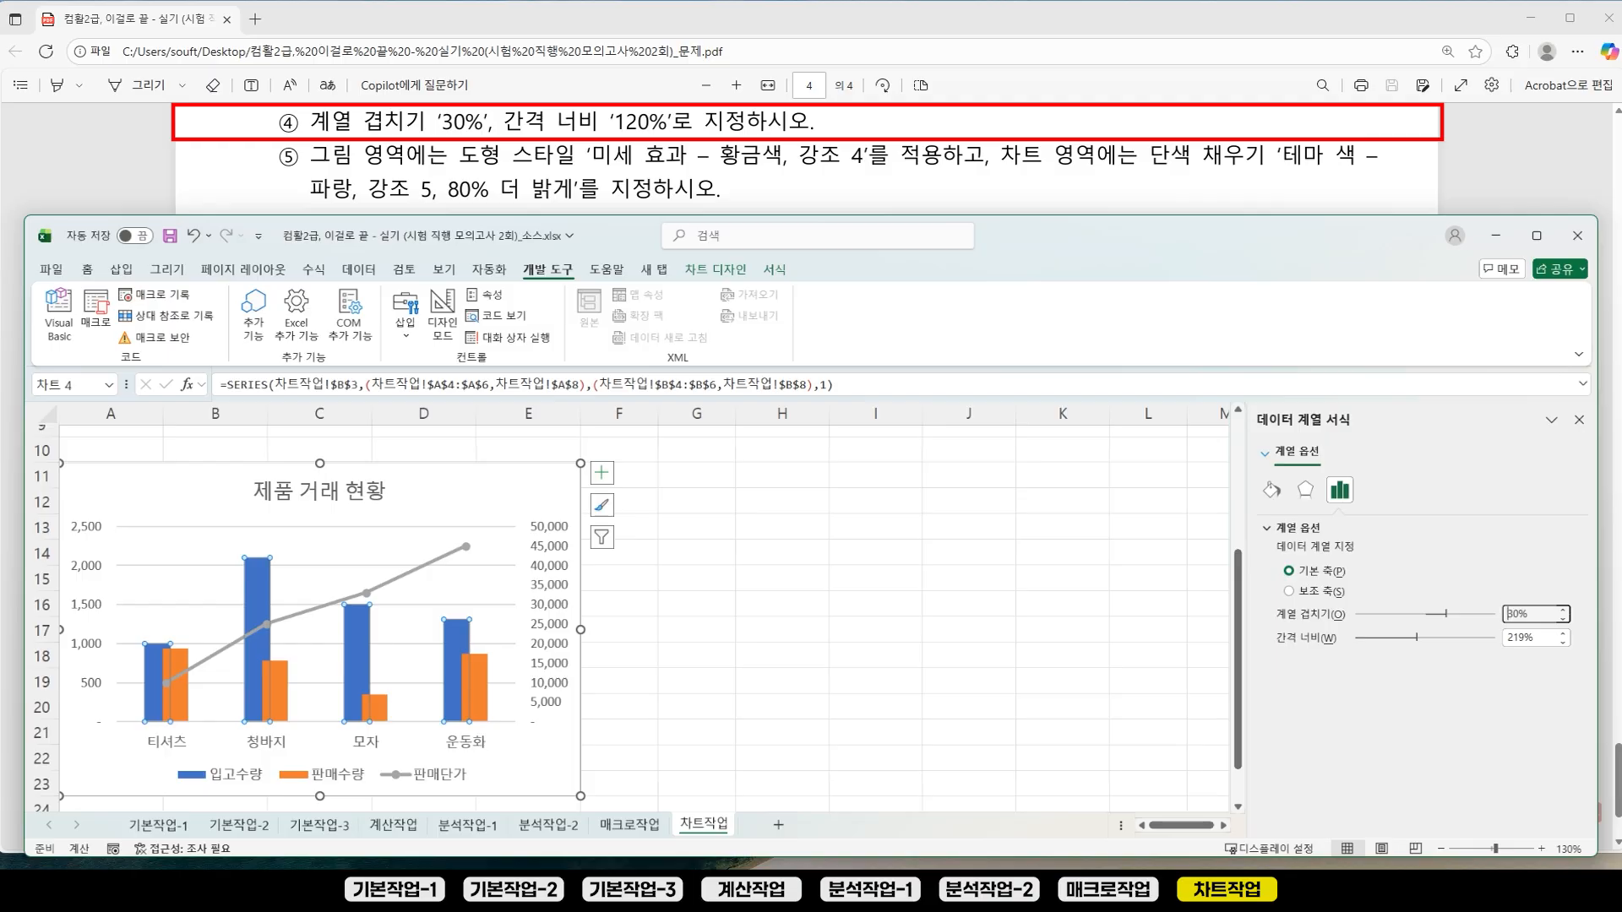
Step: Set the columns' gap width (간격 너비) to 120% and close the series formatting options
{"action": "left_click_drag", "start_coordinate": [1549, 638], "coordinate": [1517, 632]}
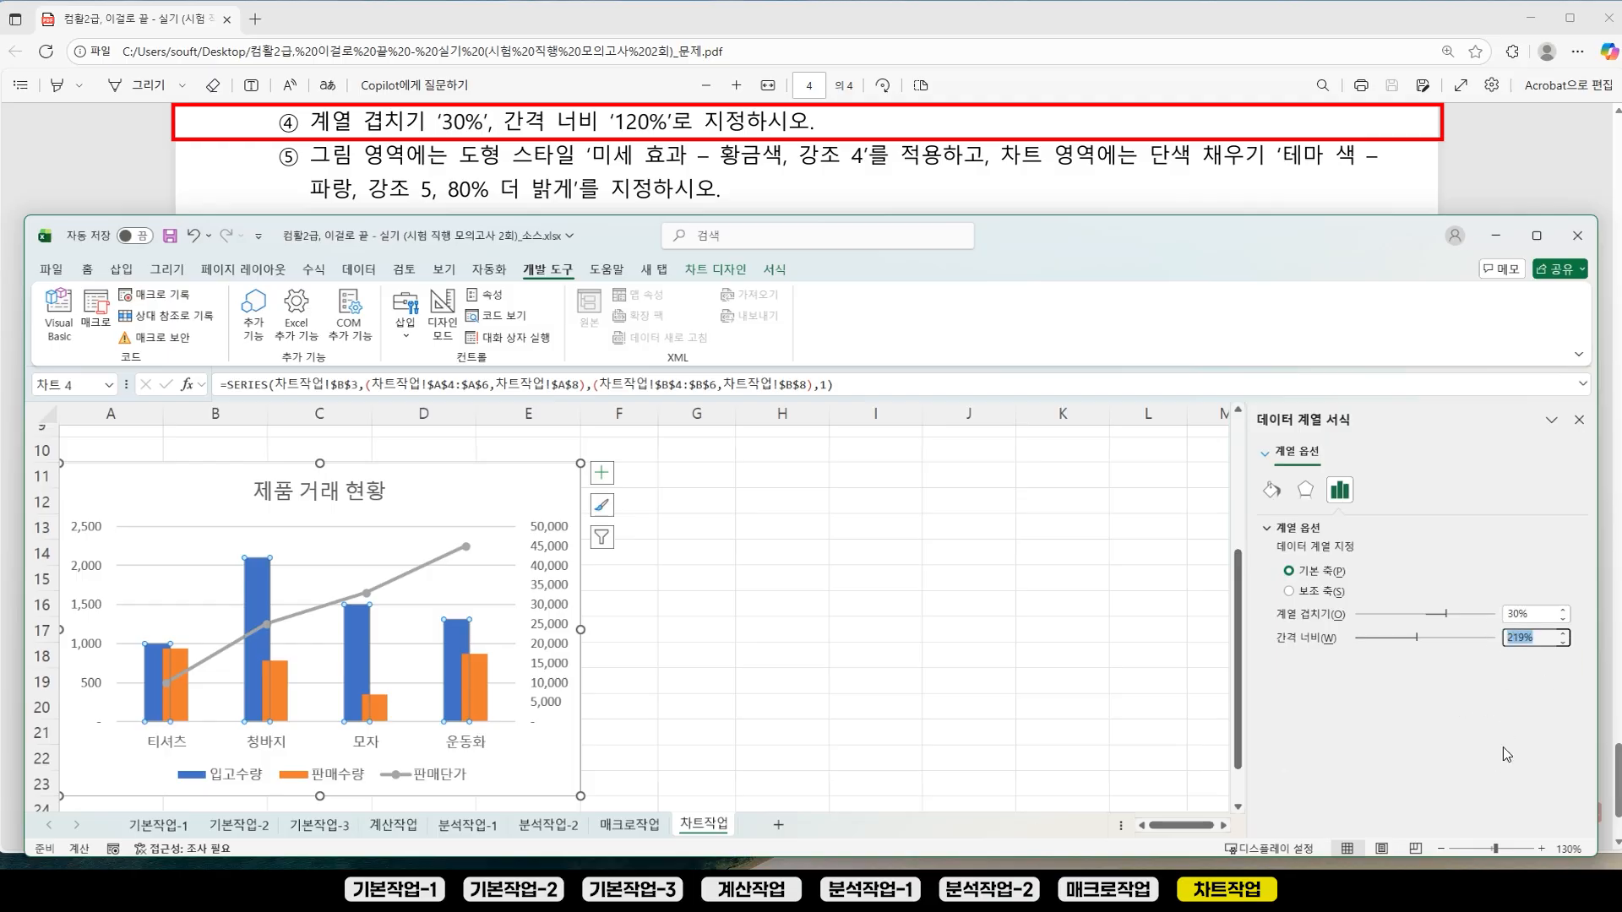
{"action": "type", "text": "120"}
{"action": "key", "text": "Return"}
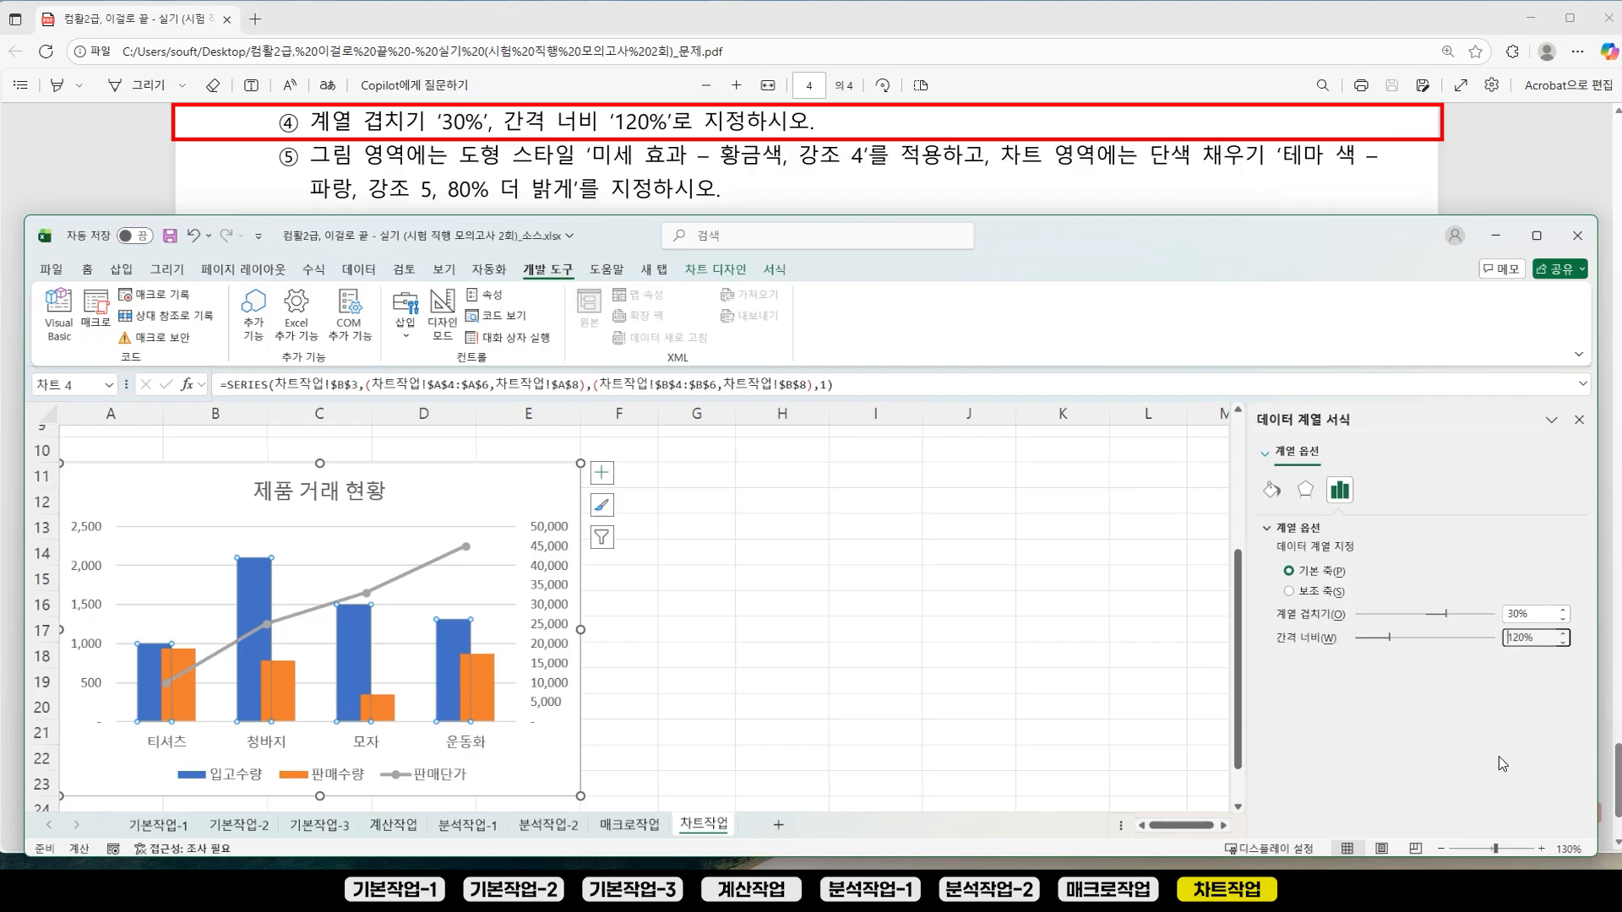
{"action": "left_click", "coordinate": [1580, 420]}
{"action": "left_click", "coordinate": [876, 707]}
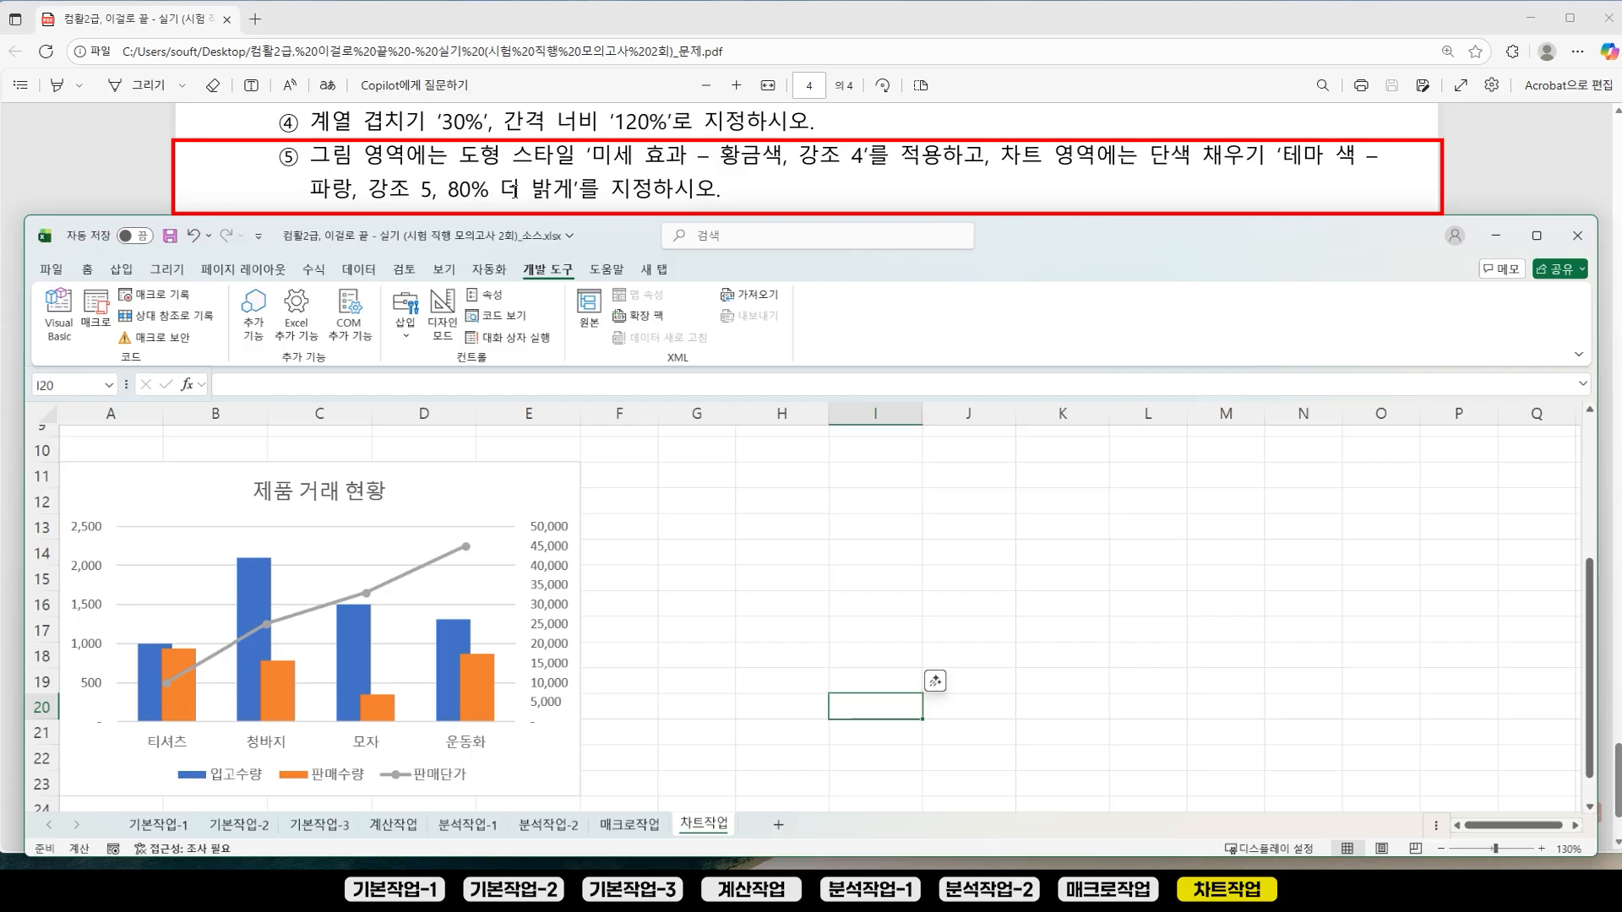
Step: Apply the shape style '미세 효과 - 황금색, 강조 4' to the chart's plot area
{"action": "left_click", "coordinate": [959, 581]}
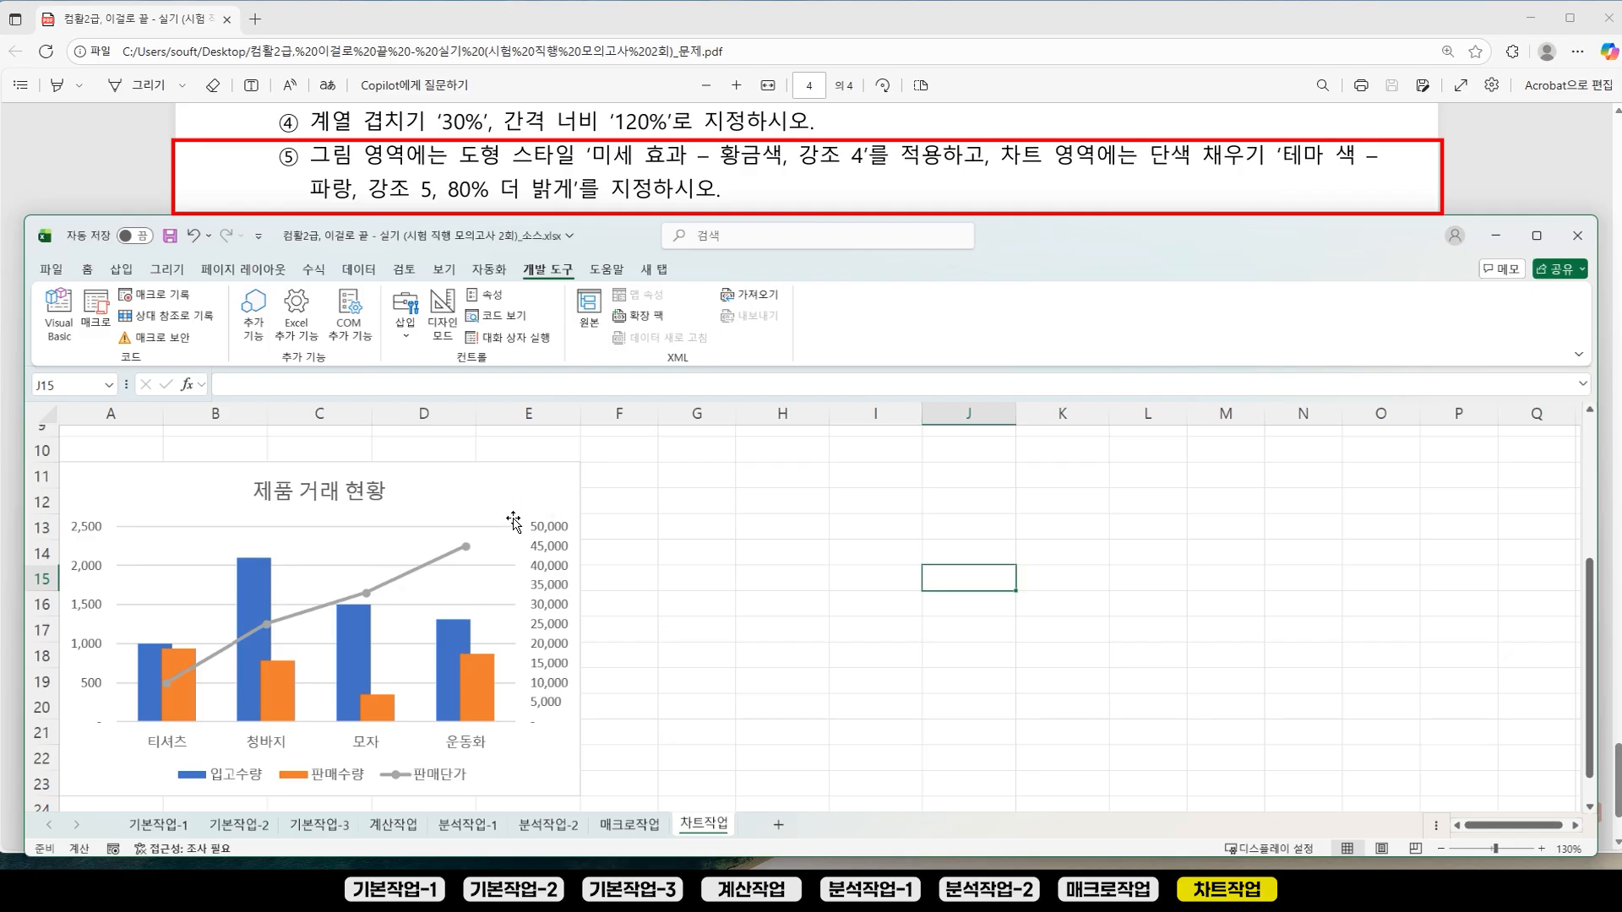
{"action": "left_click", "coordinate": [327, 551]}
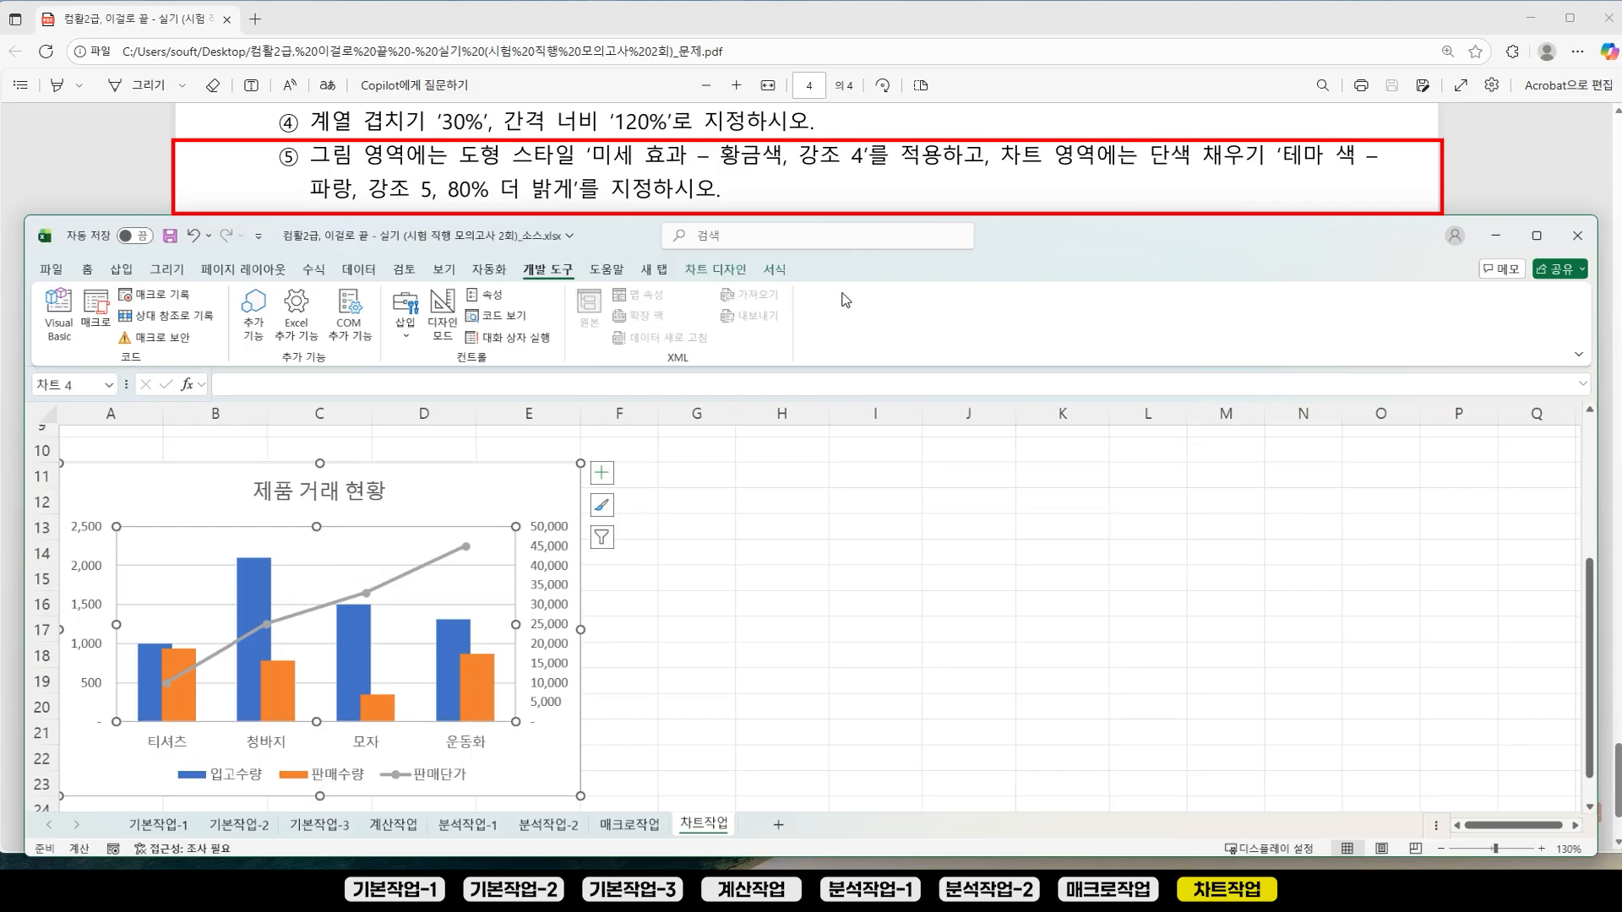
{"action": "left_click", "coordinate": [775, 272]}
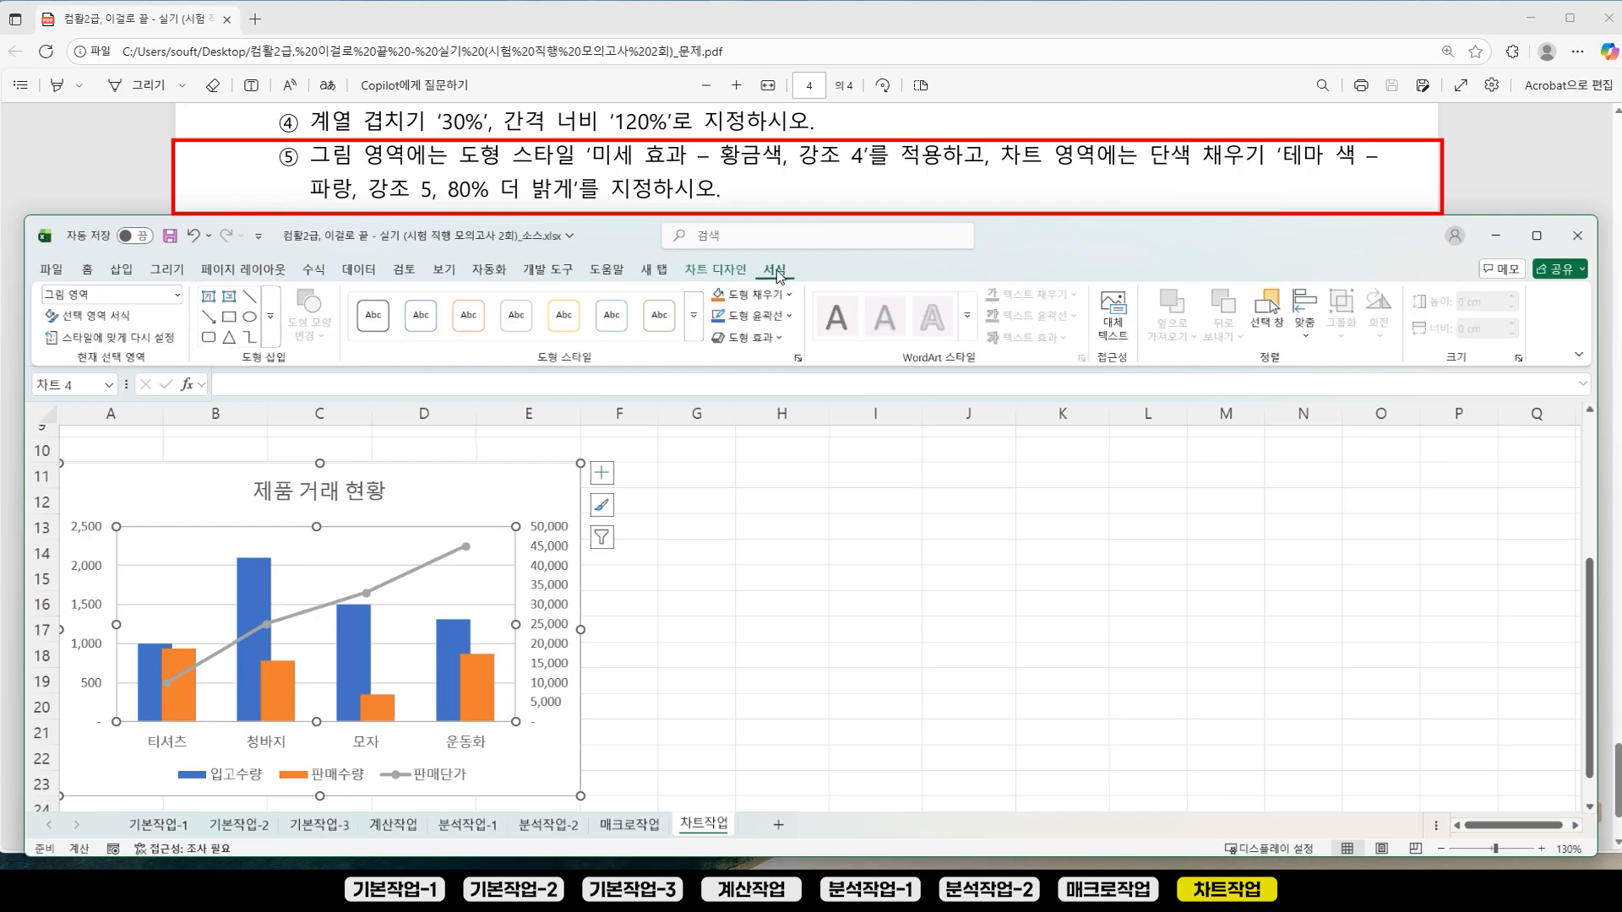
{"action": "left_click", "coordinate": [1227, 602]}
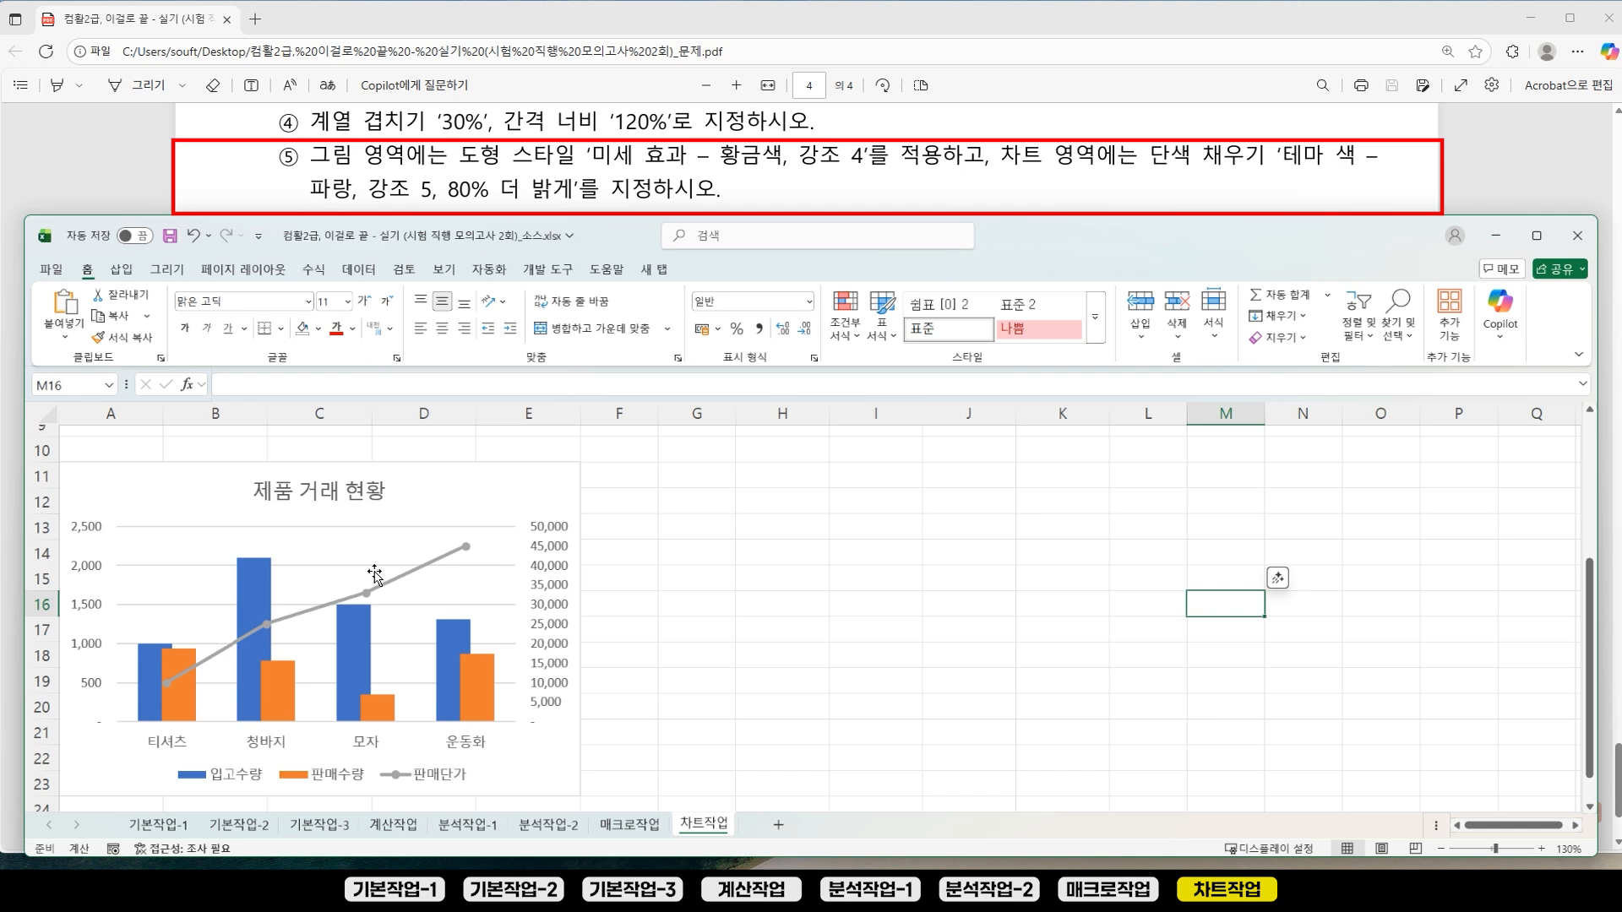
{"action": "left_click", "coordinate": [356, 549]}
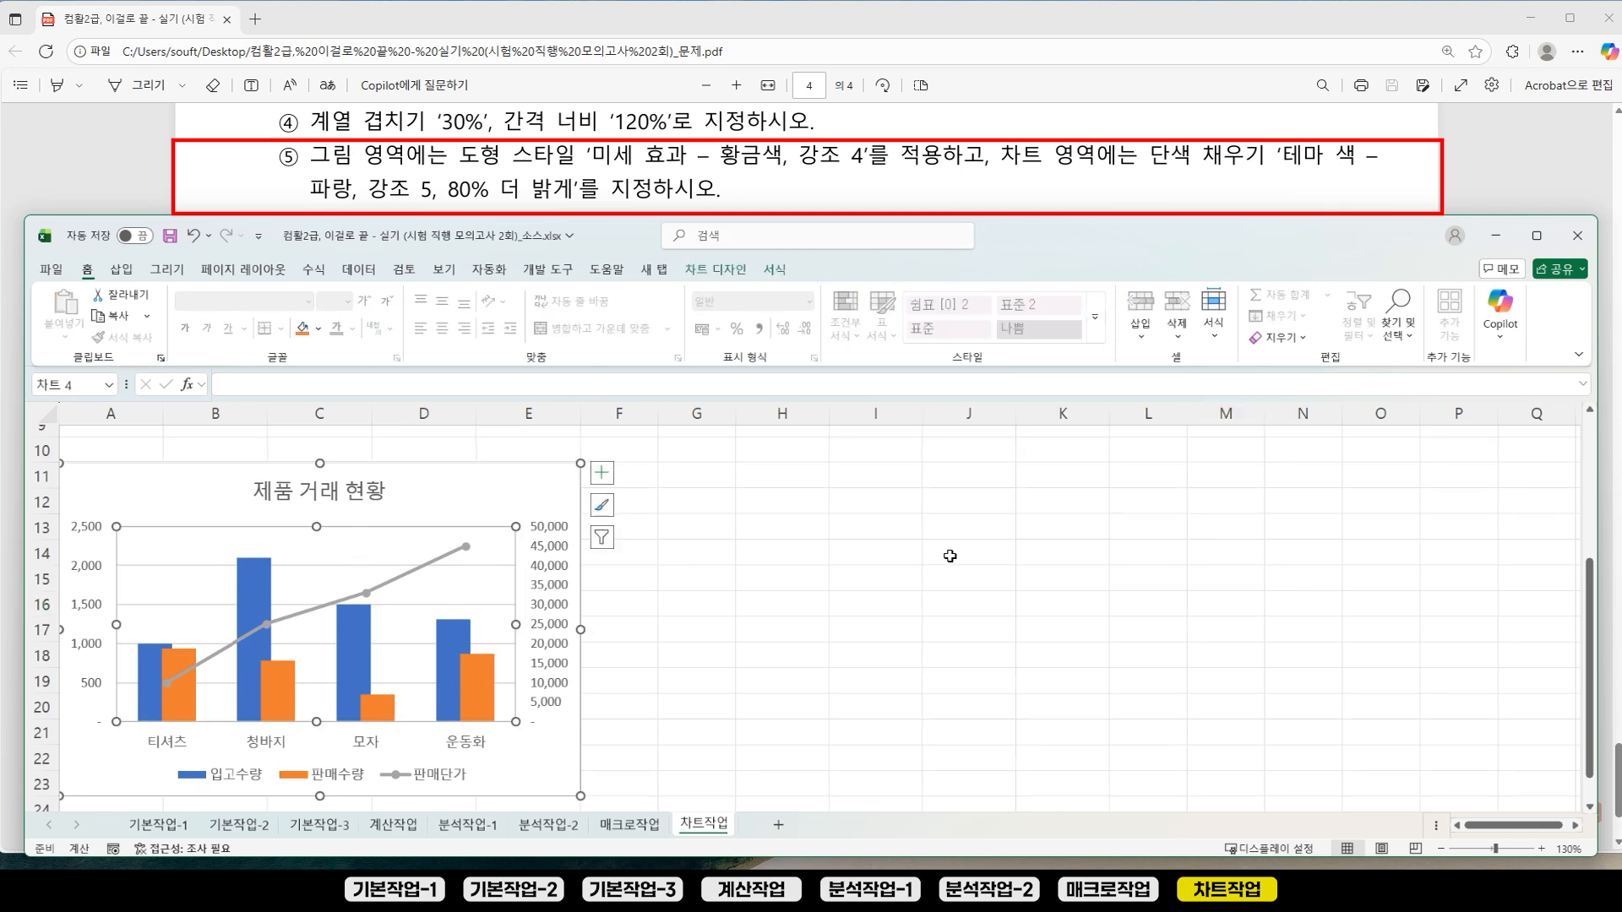
{"action": "left_click", "coordinate": [968, 629]}
{"action": "left_click", "coordinate": [364, 573]}
{"action": "left_click", "coordinate": [774, 270]}
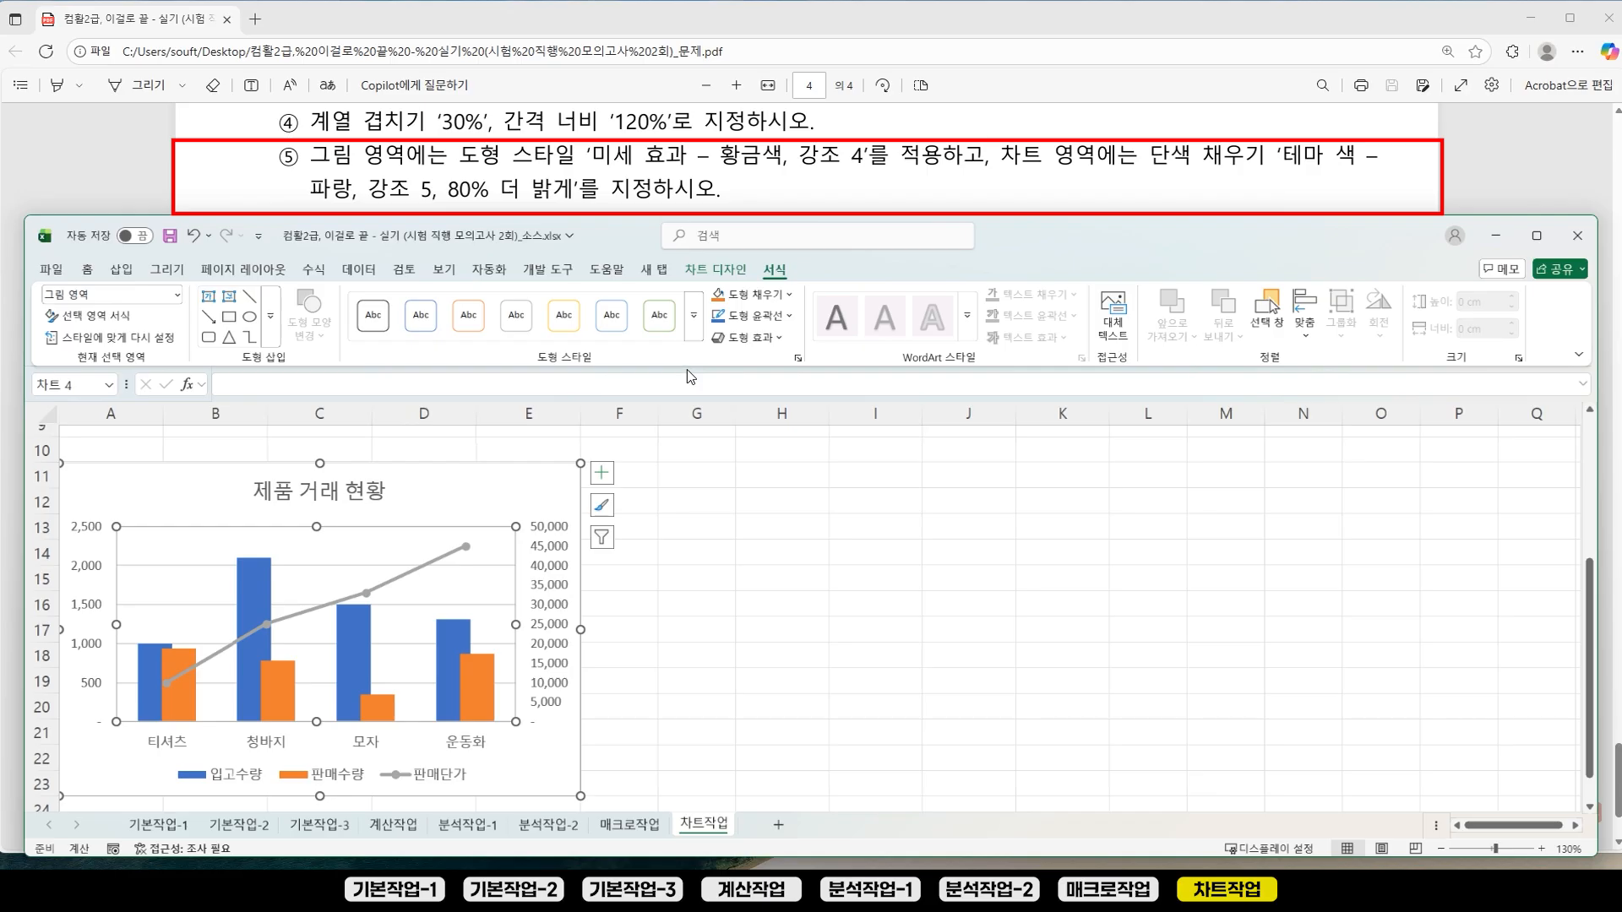
{"action": "left_click", "coordinate": [696, 333]}
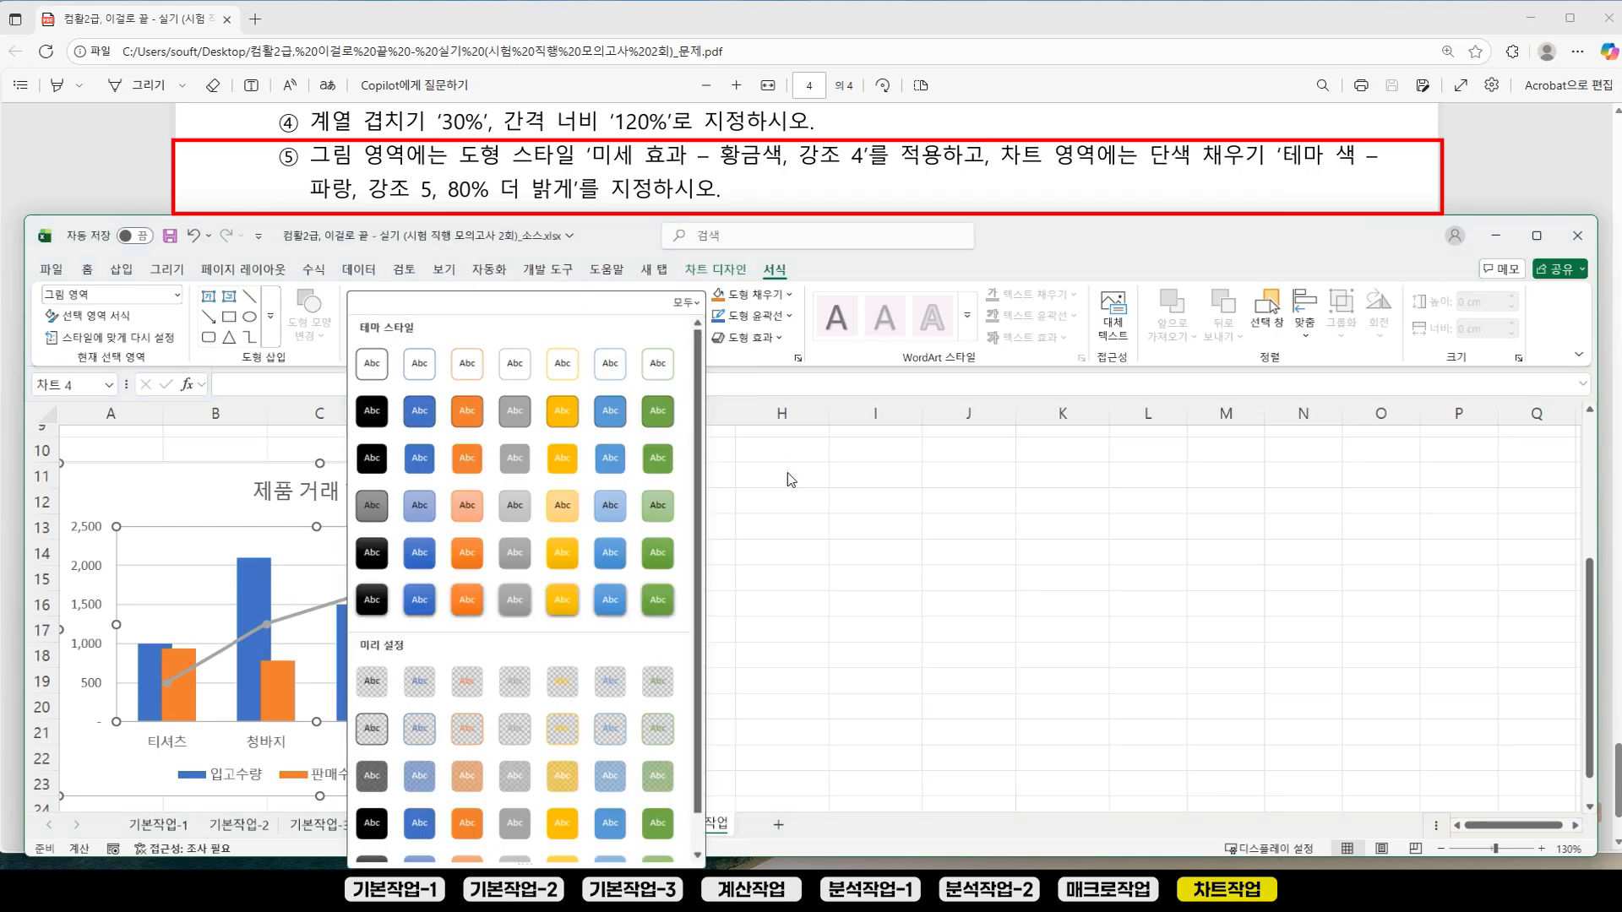
{"action": "left_click", "coordinate": [563, 506]}
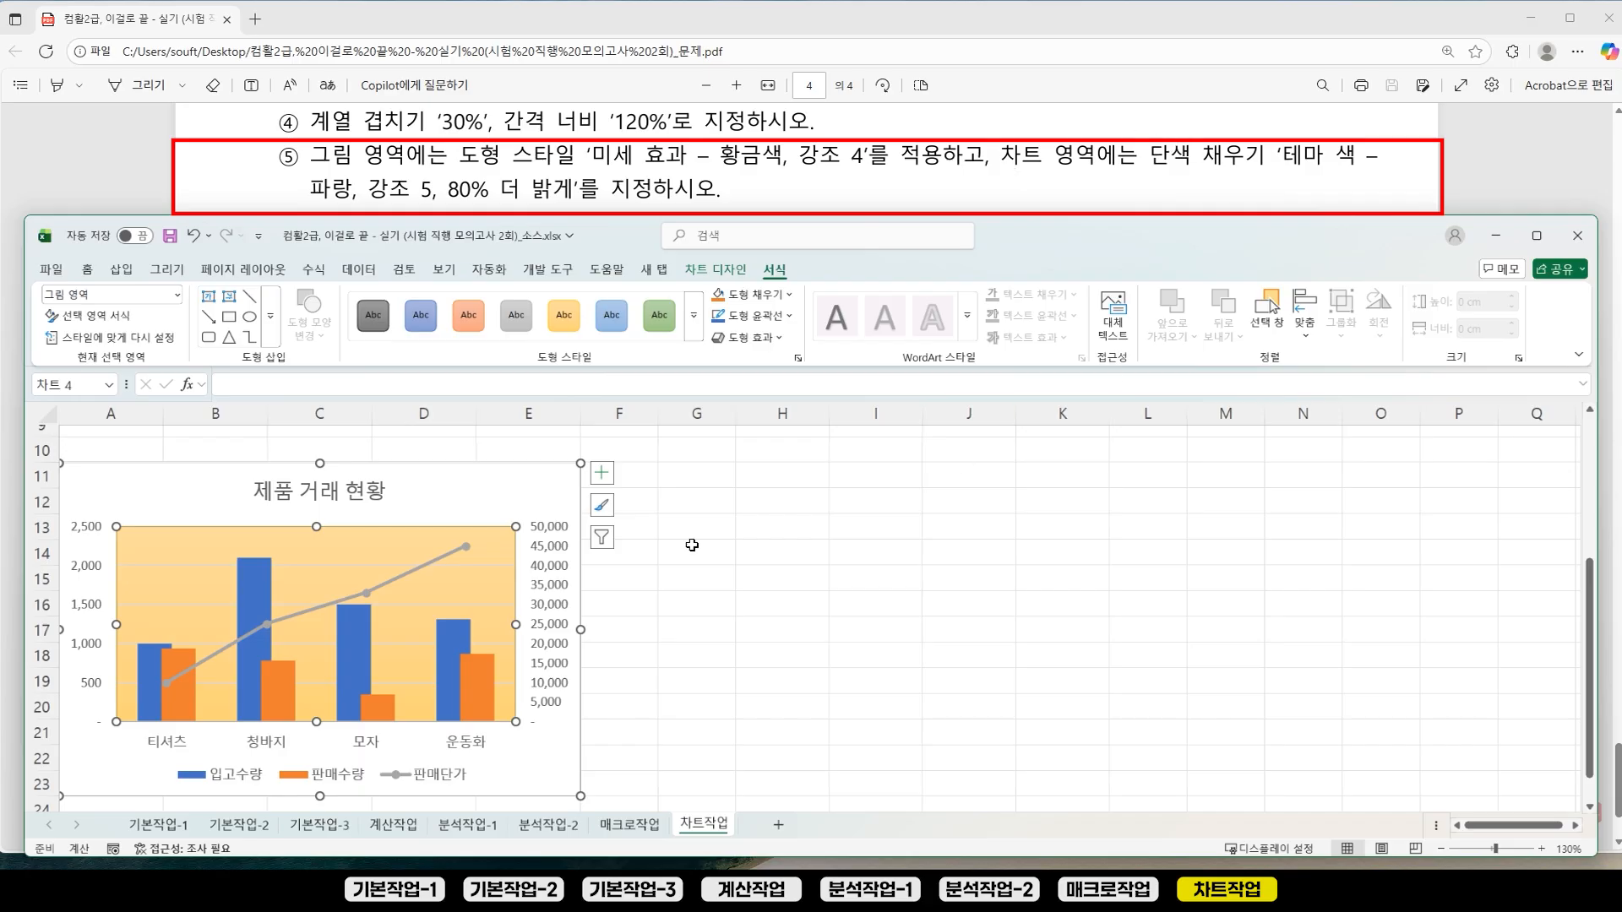
Step: Set the chart area's fill type to solid fill (단색 채우기)
{"action": "left_click", "coordinate": [513, 485]}
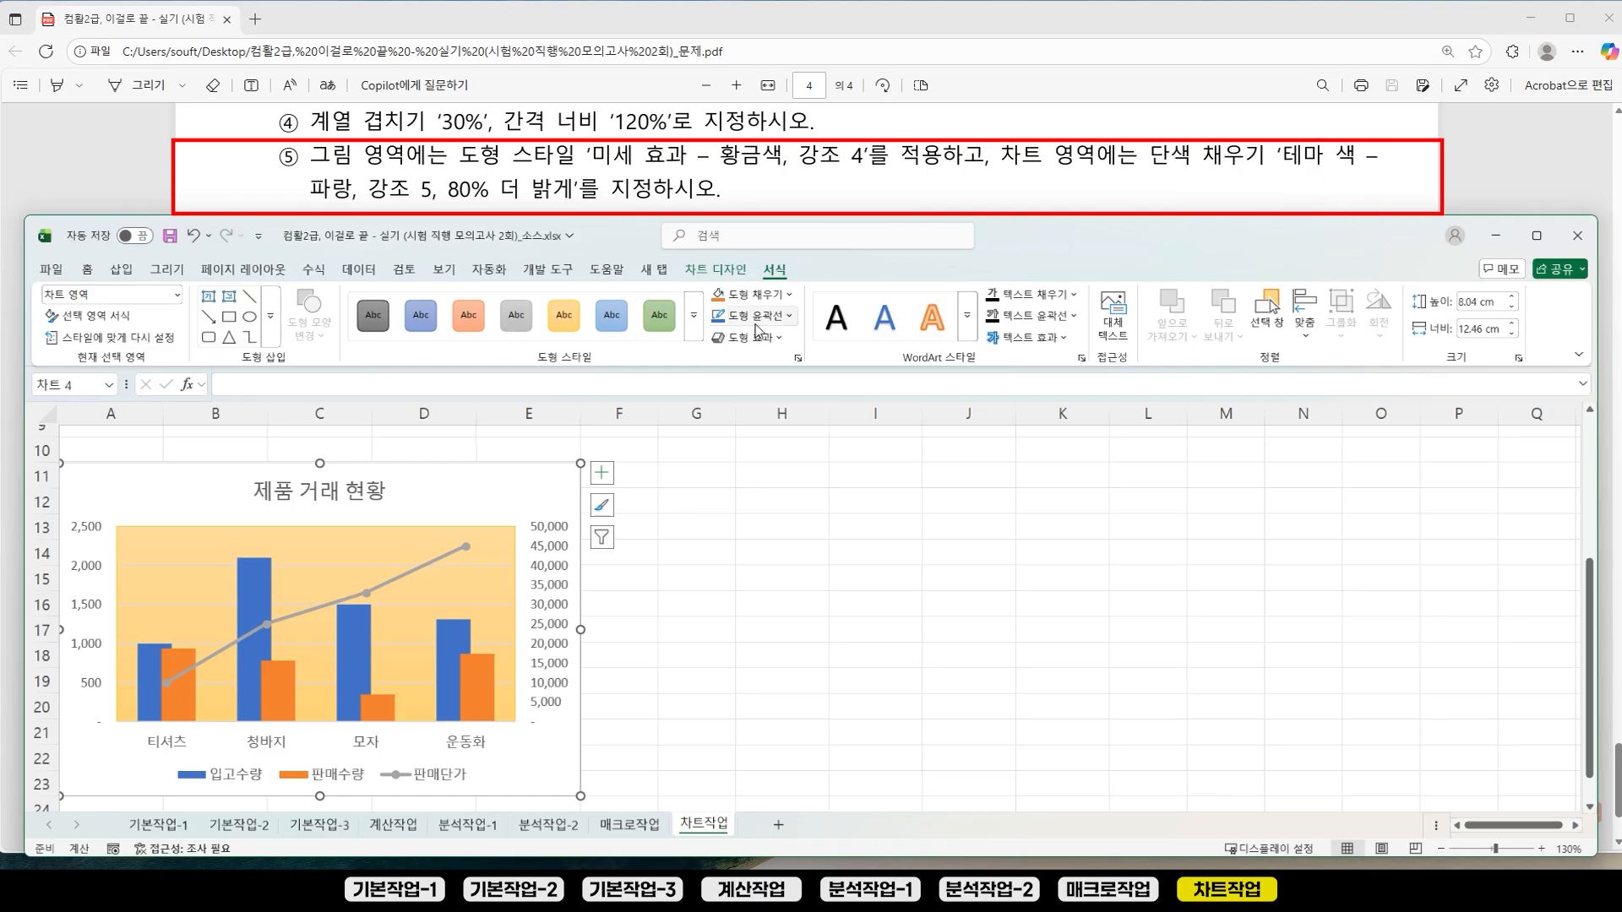
{"action": "left_click", "coordinate": [792, 301]}
{"action": "left_click", "coordinate": [792, 301]}
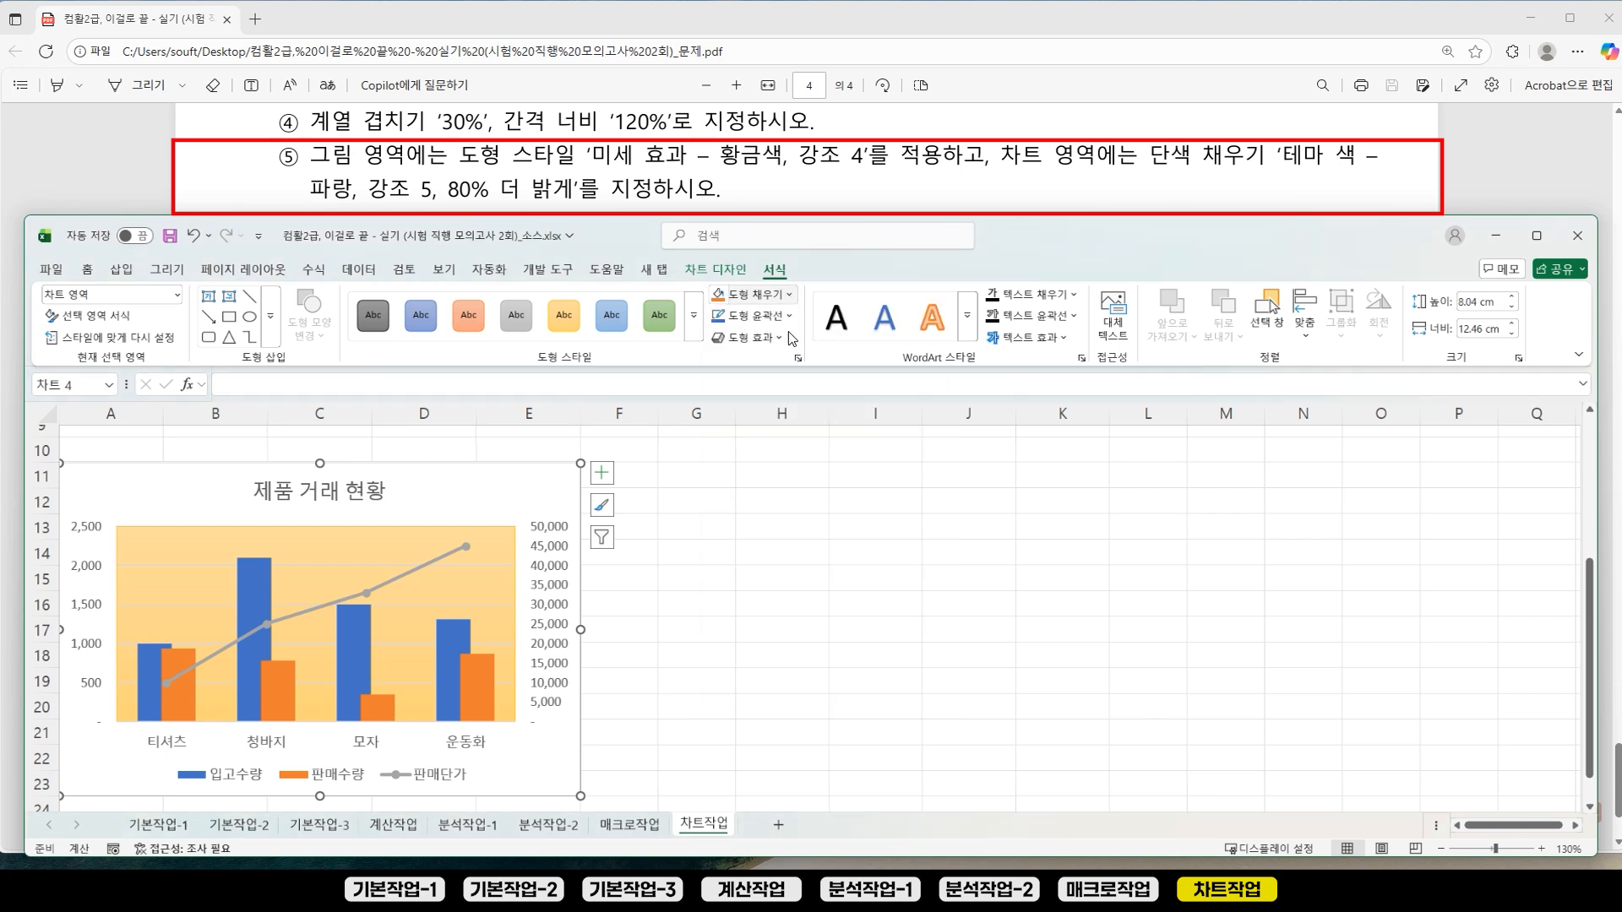
{"action": "right_click", "coordinate": [477, 485]}
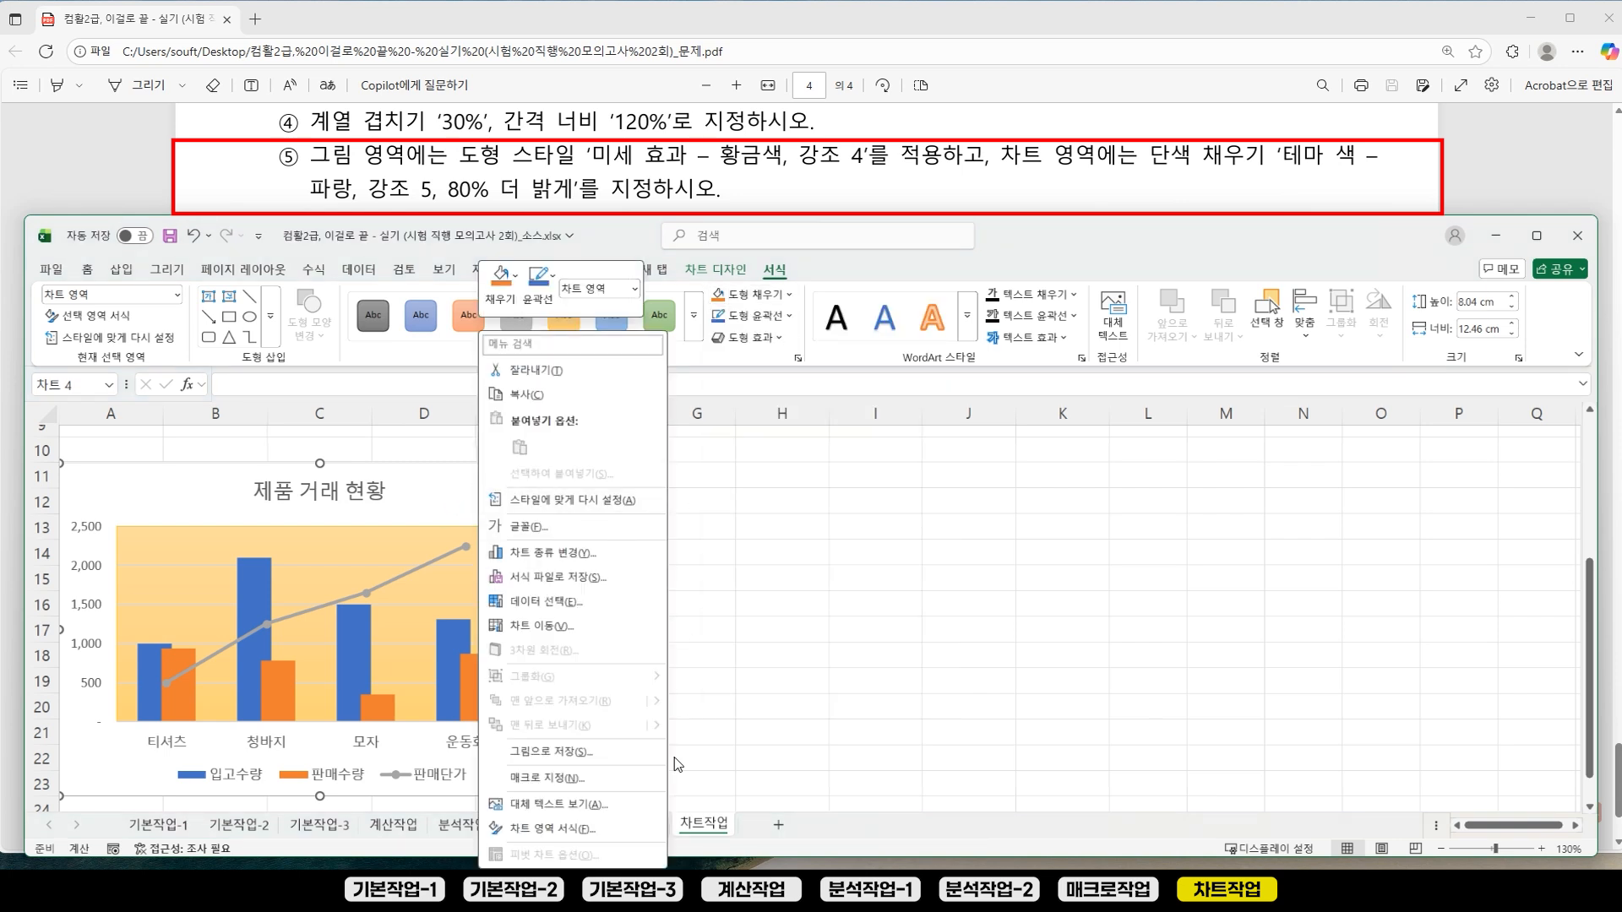
{"action": "left_click", "coordinate": [544, 832]}
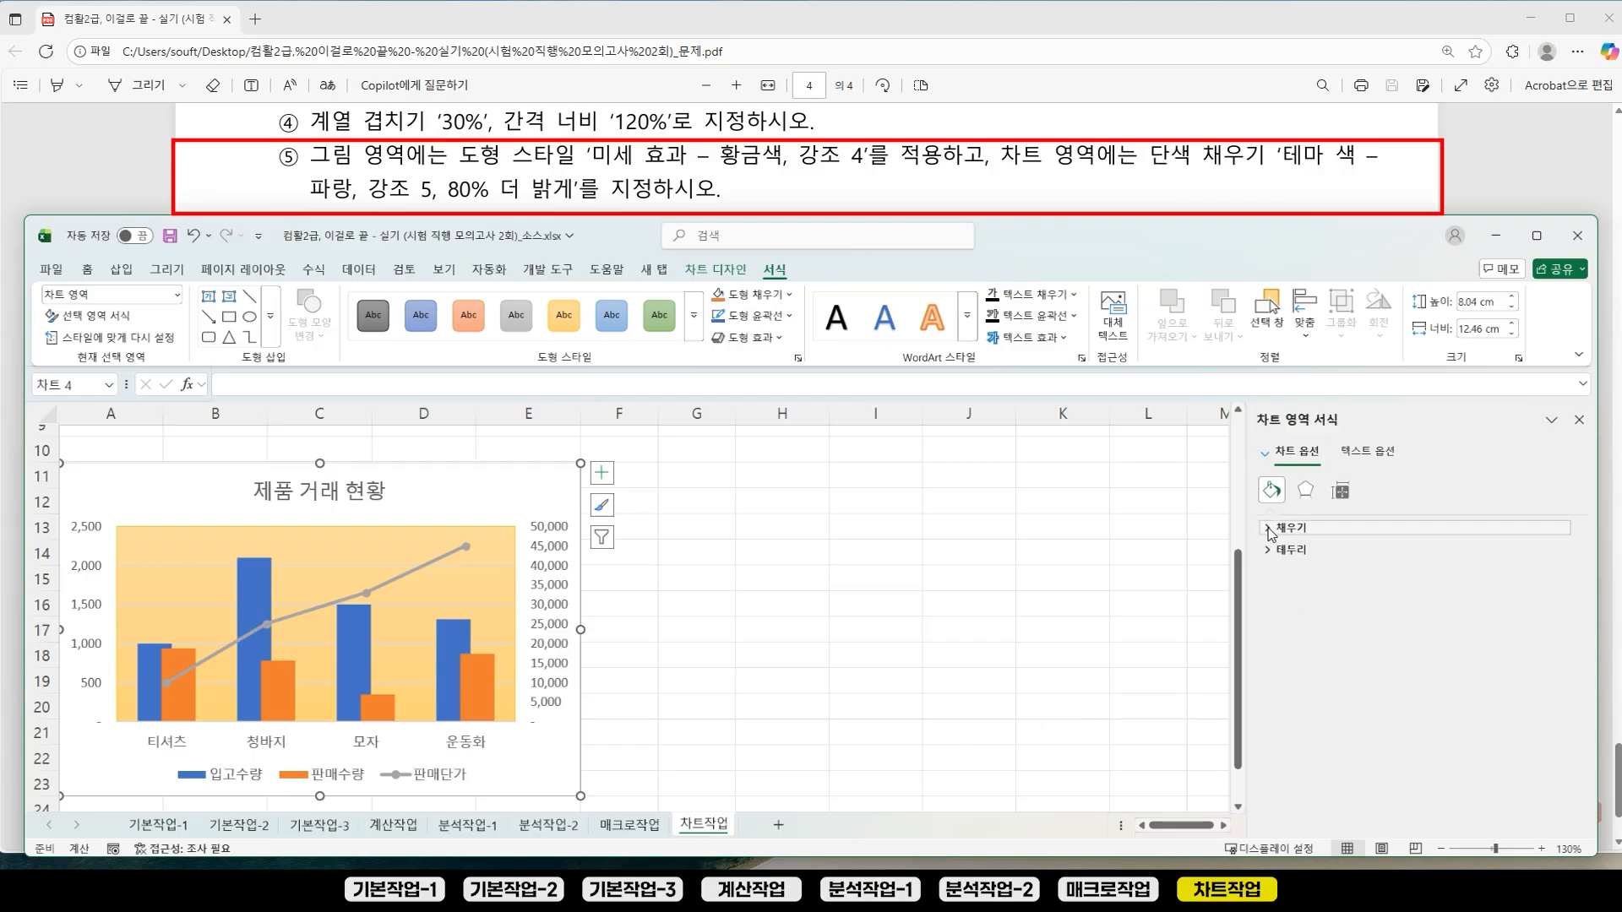
{"action": "left_click", "coordinate": [1269, 530]}
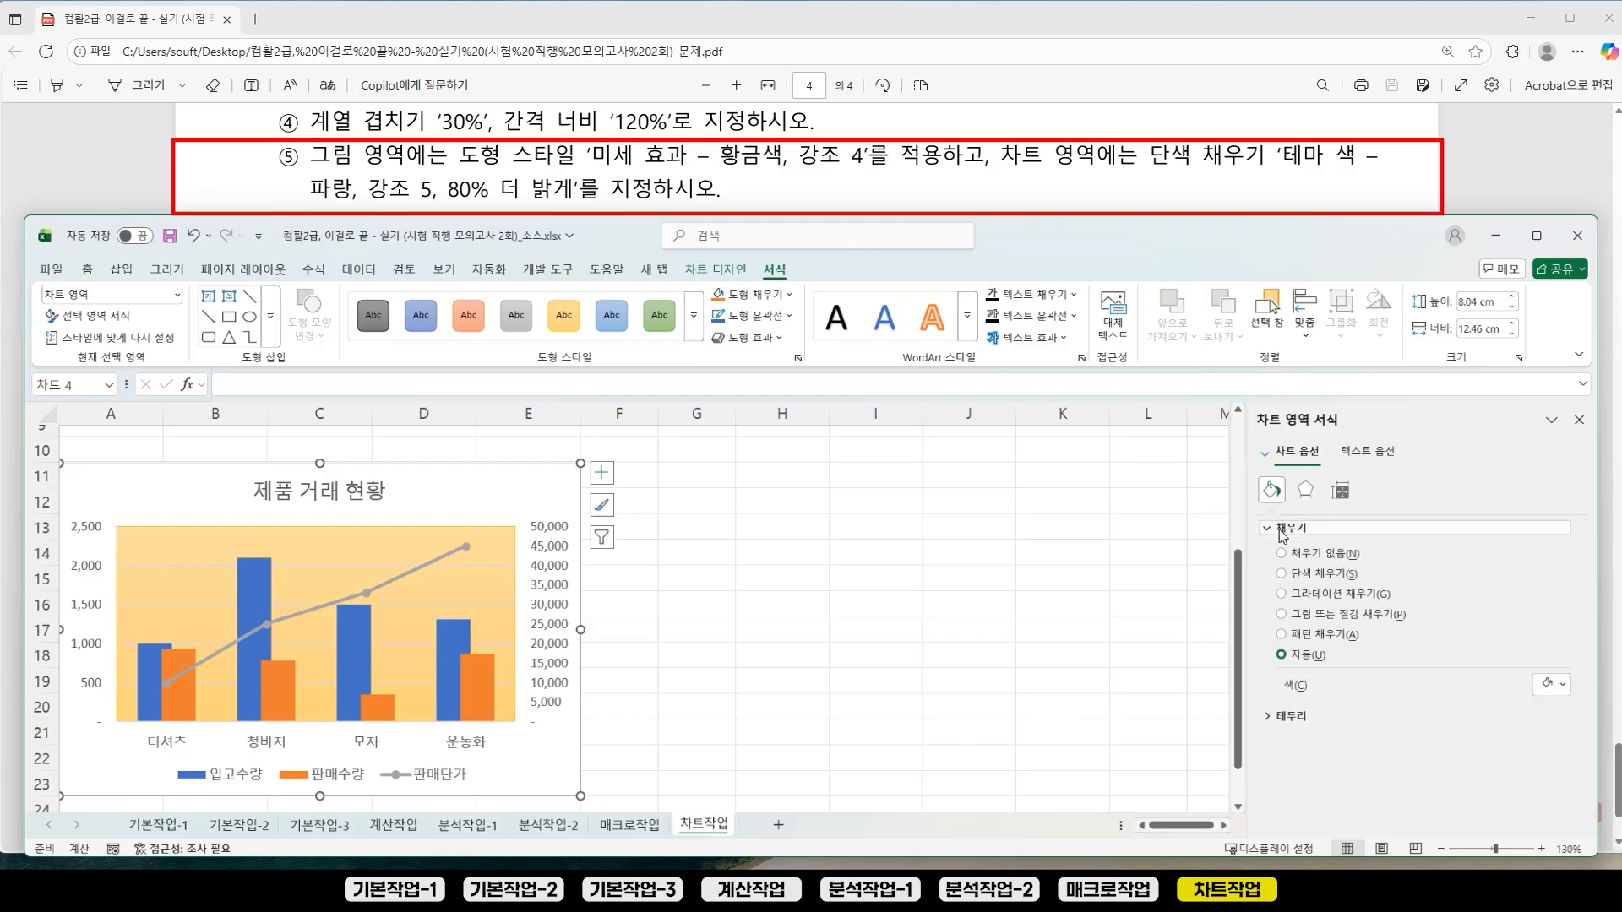
{"action": "left_click", "coordinate": [1281, 574]}
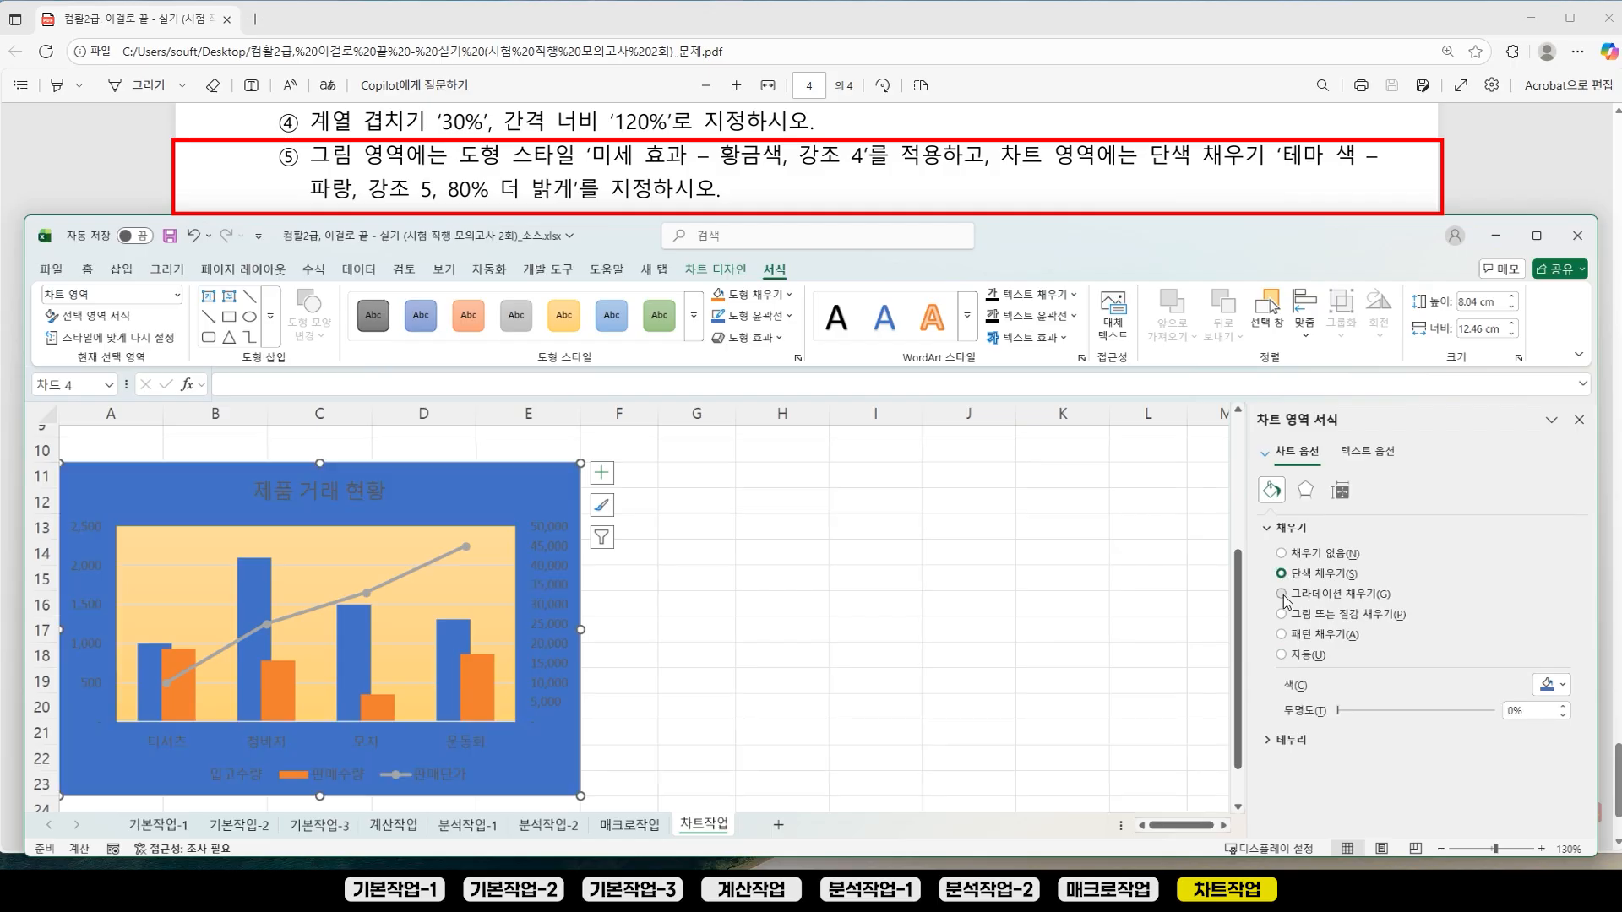
Step: Try the gradient, picture or texture, and pattern fill types on the chart area, and return to solid fill
{"action": "left_click", "coordinate": [1284, 596]}
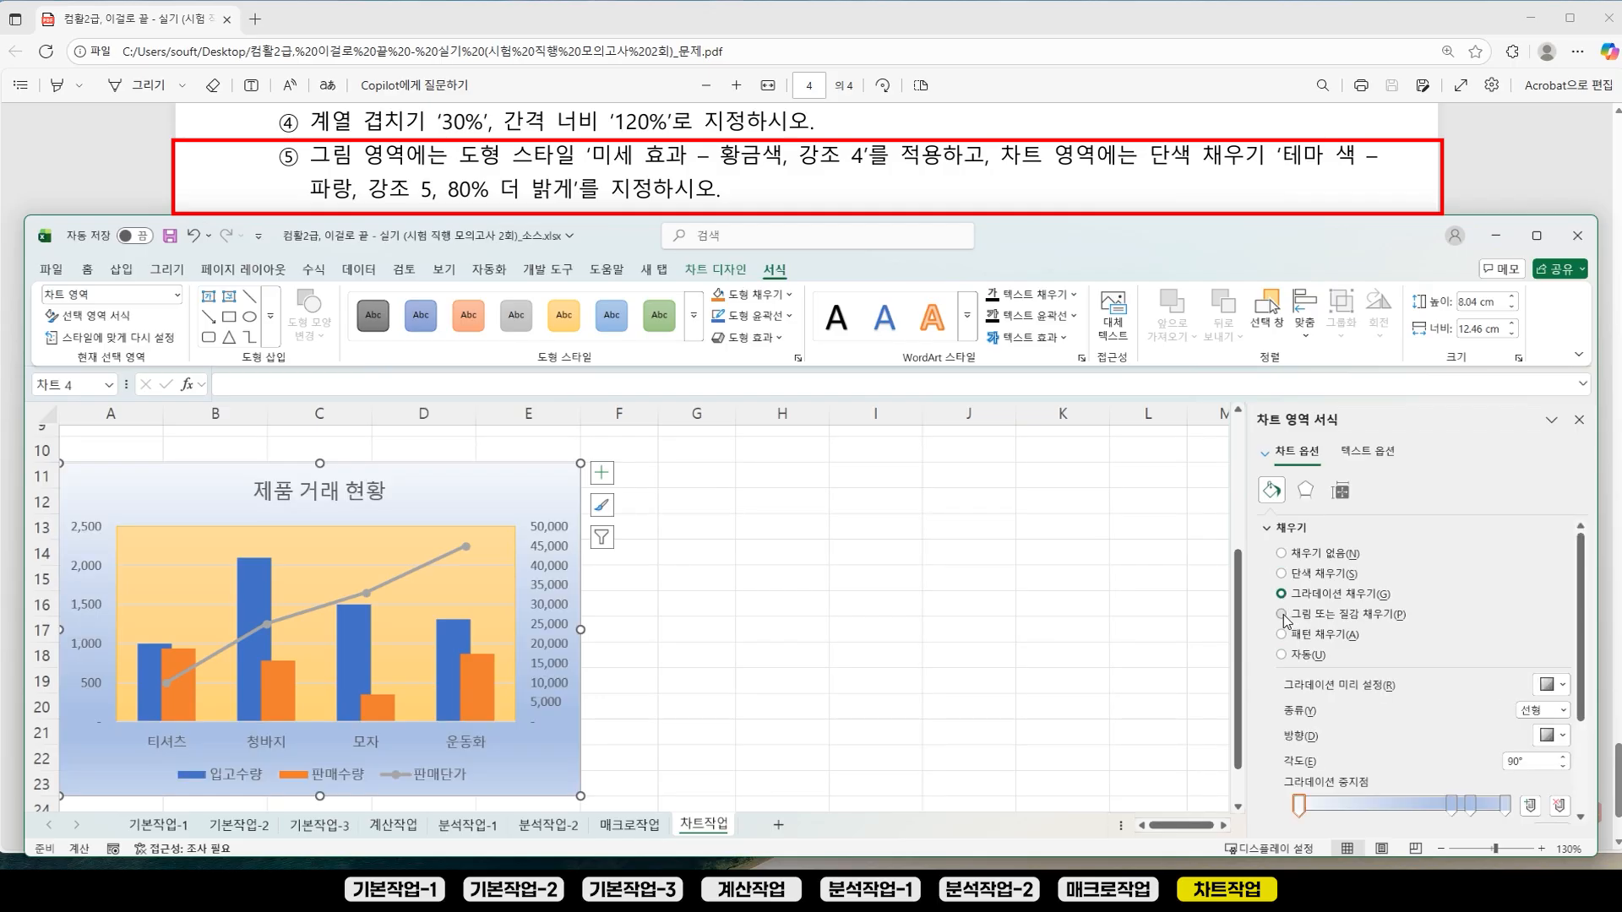
{"action": "left_click", "coordinate": [1282, 615]}
{"action": "left_click", "coordinate": [1282, 634]}
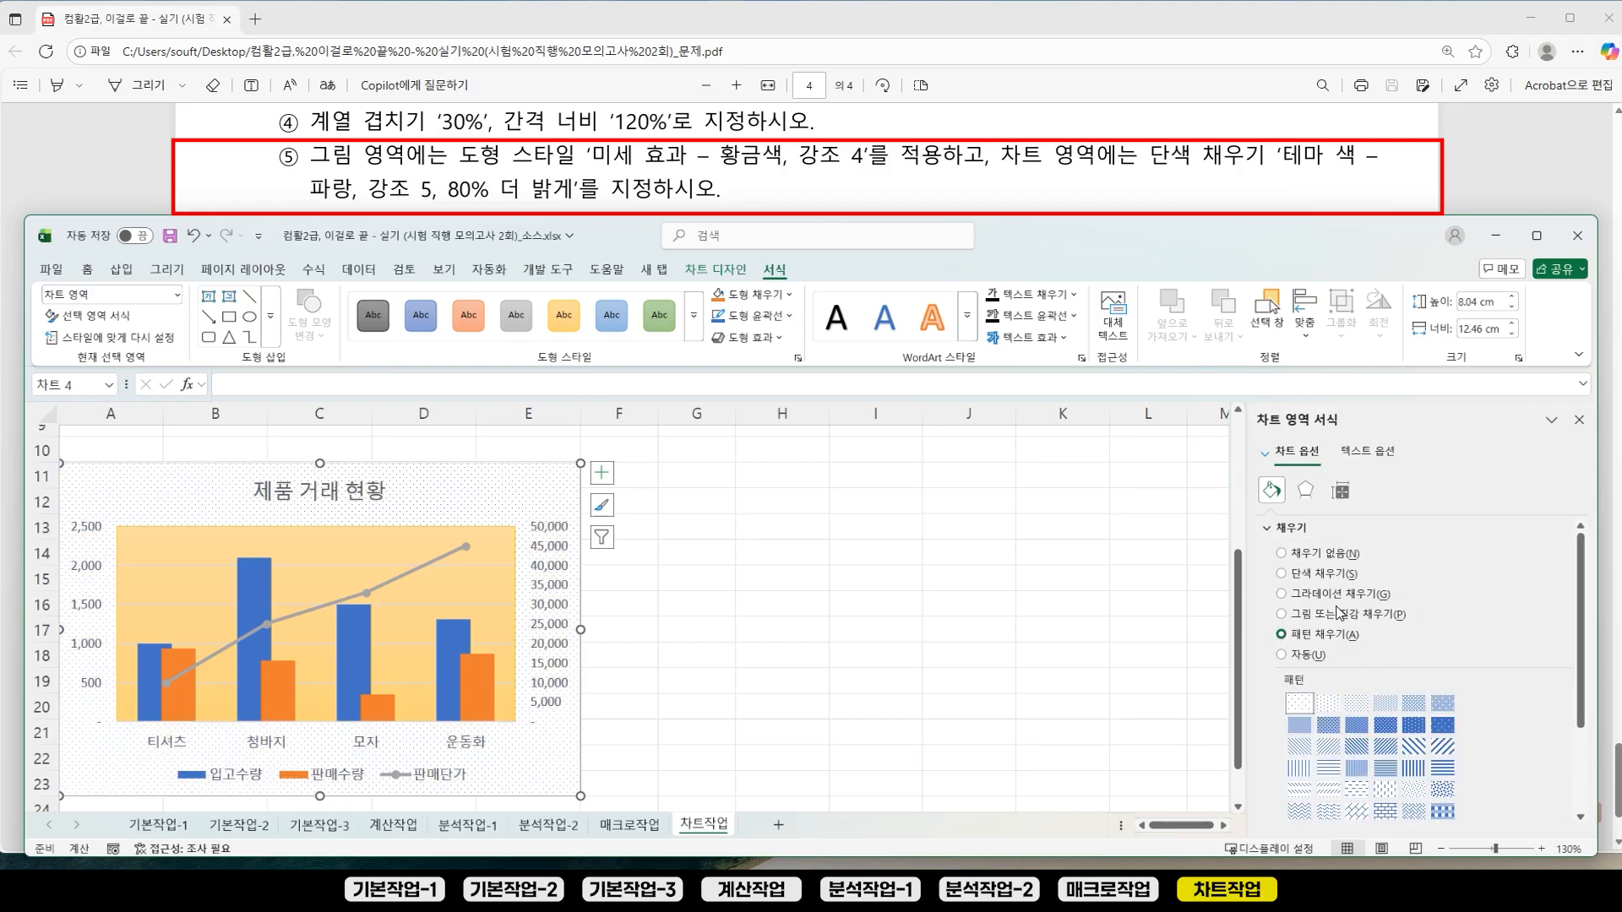
{"action": "left_click", "coordinate": [1282, 575]}
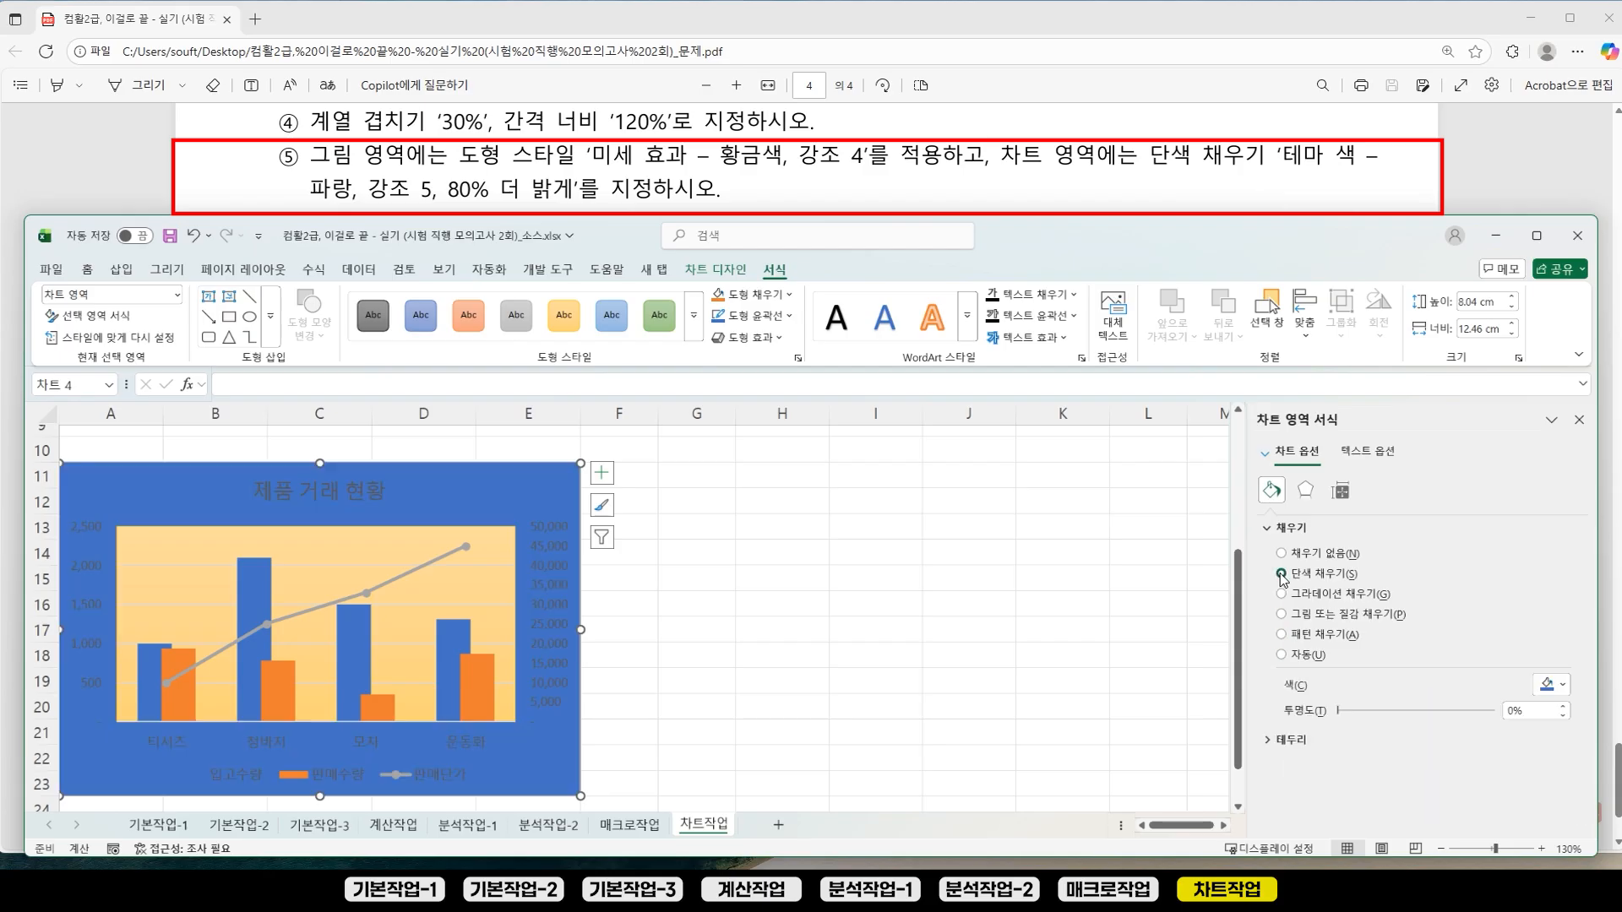
Step: Fill the chart area with the theme color '파랑, 강조 5, 80% 더 밝게'
{"action": "left_click", "coordinate": [1561, 685]}
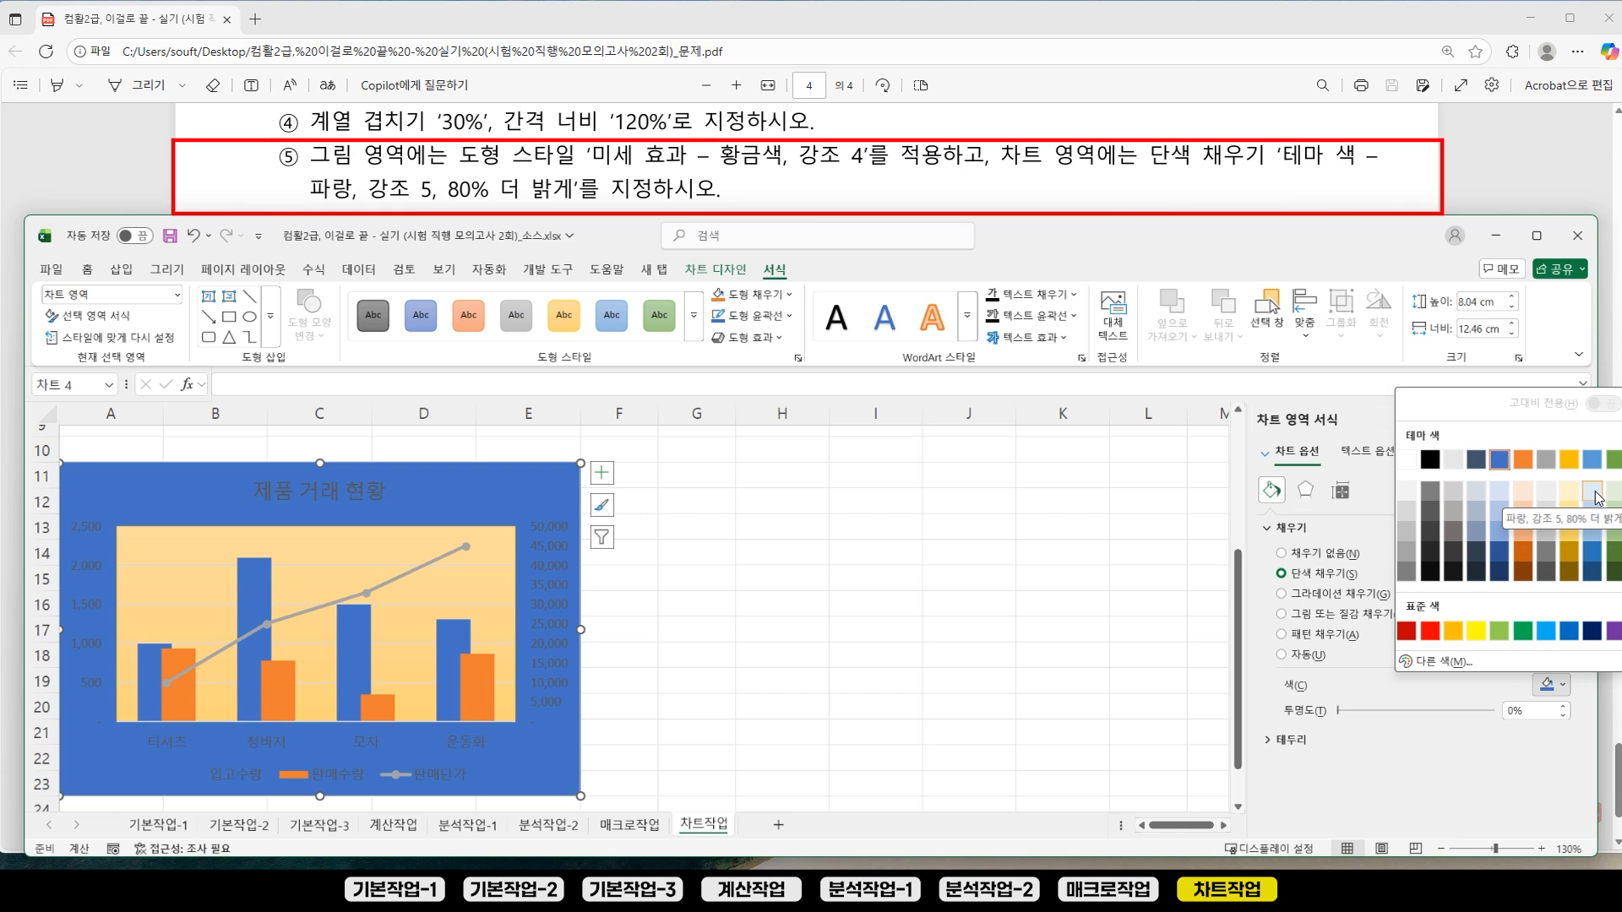
{"action": "left_click", "coordinate": [1593, 493]}
{"action": "left_click", "coordinate": [1567, 691]}
{"action": "left_click", "coordinate": [1568, 691]}
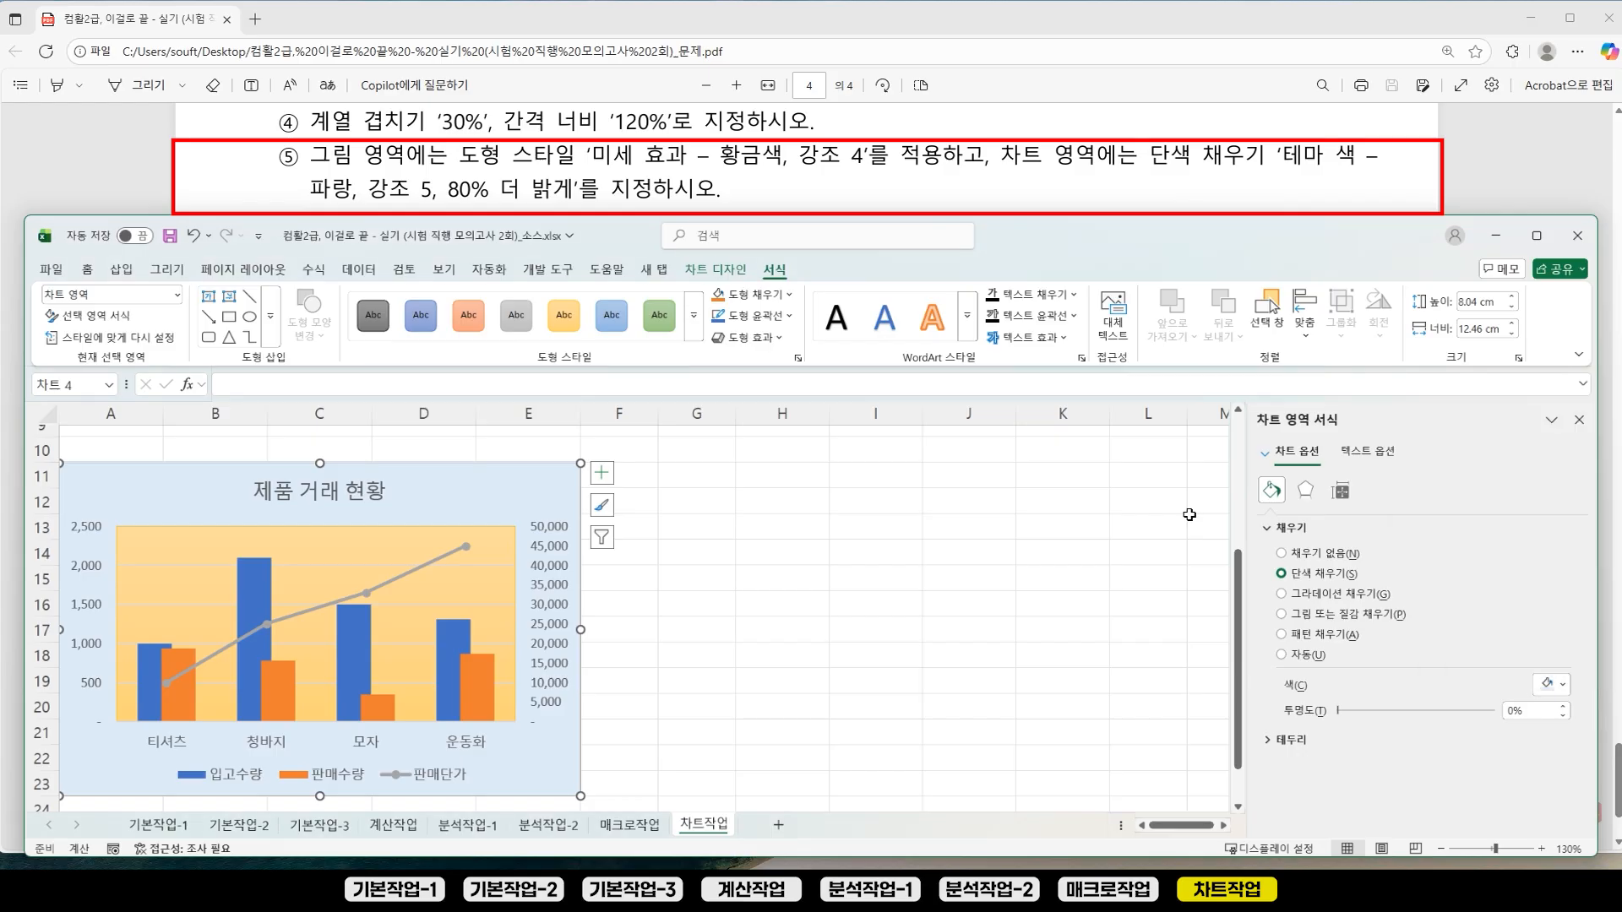
{"action": "left_click", "coordinate": [790, 296]}
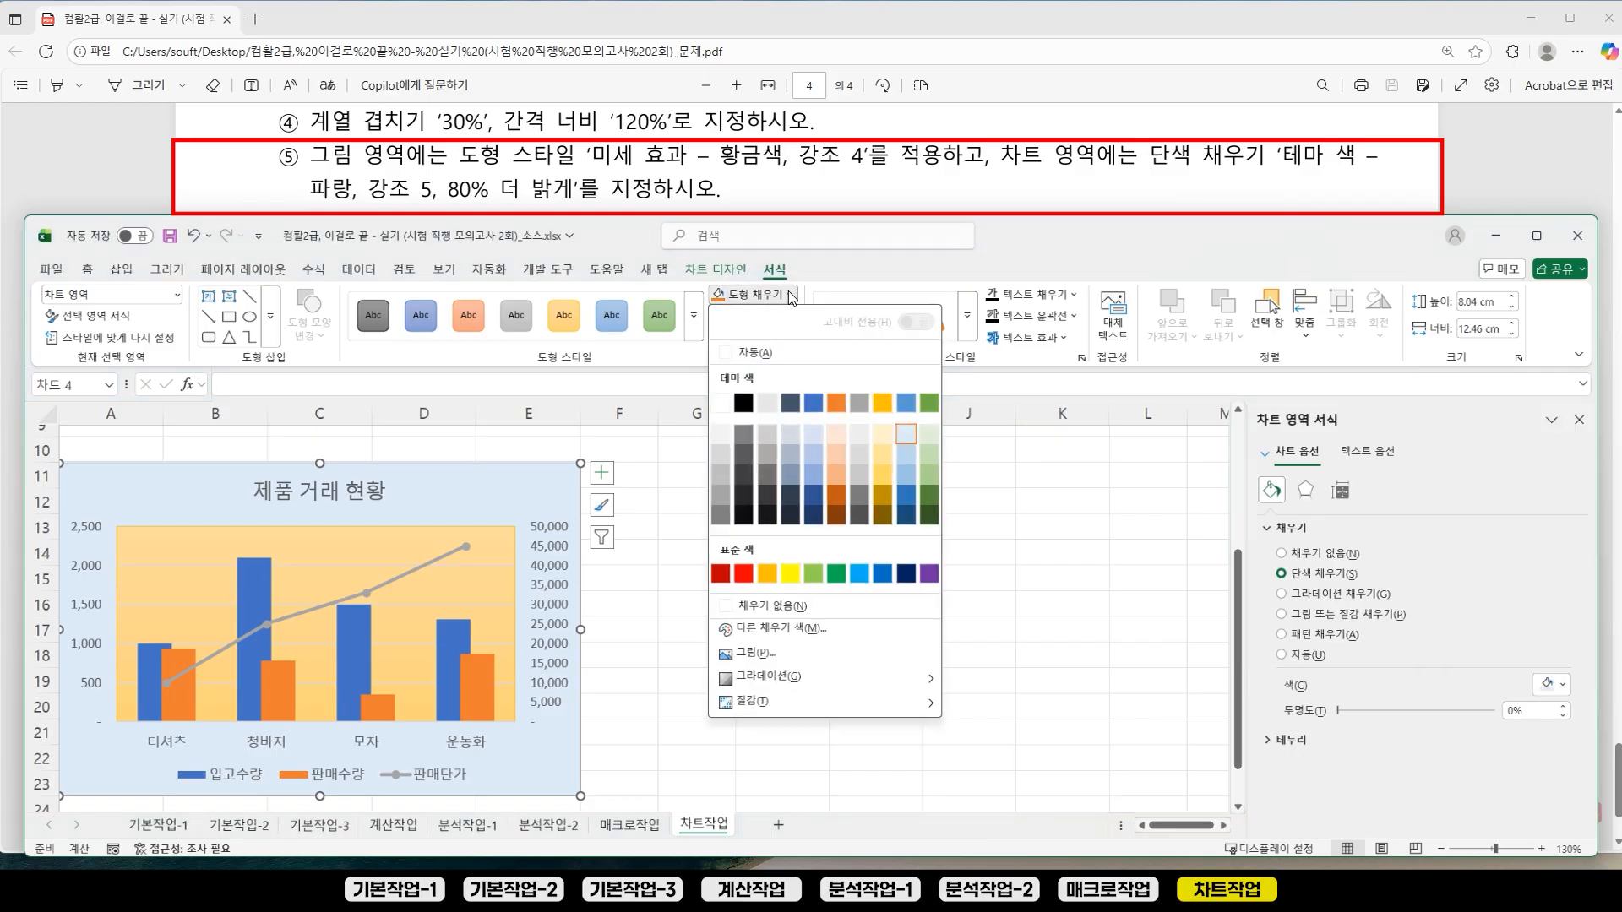
{"action": "left_click", "coordinate": [899, 433]}
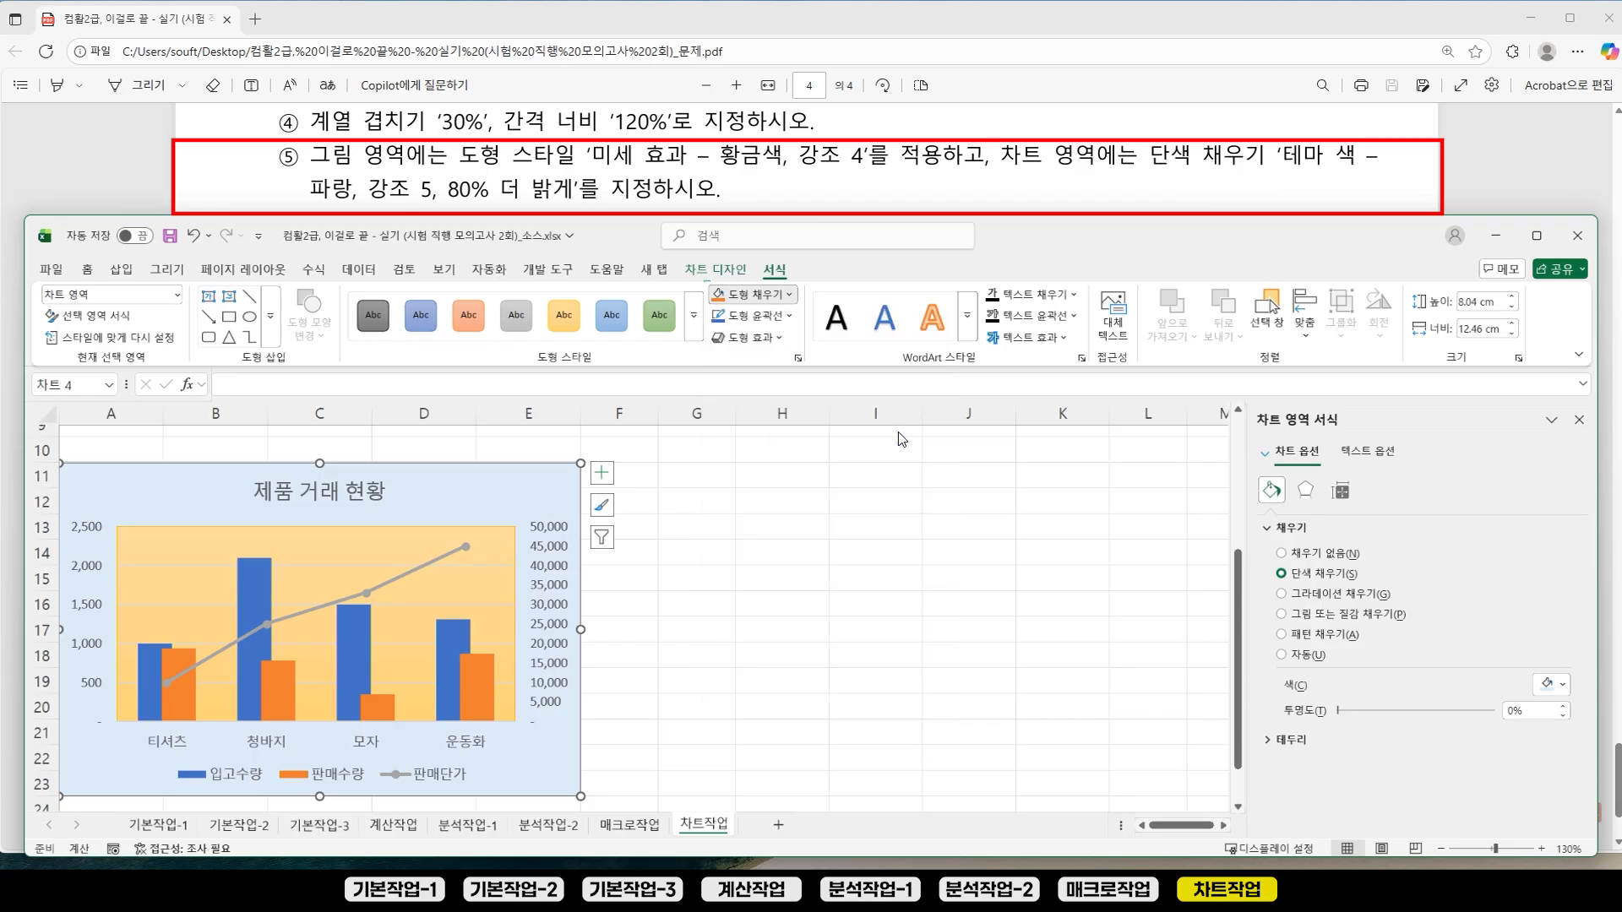
Step: Deselect the chart and compare it with the sample picture in the exam PDF
{"action": "left_click", "coordinate": [930, 608]}
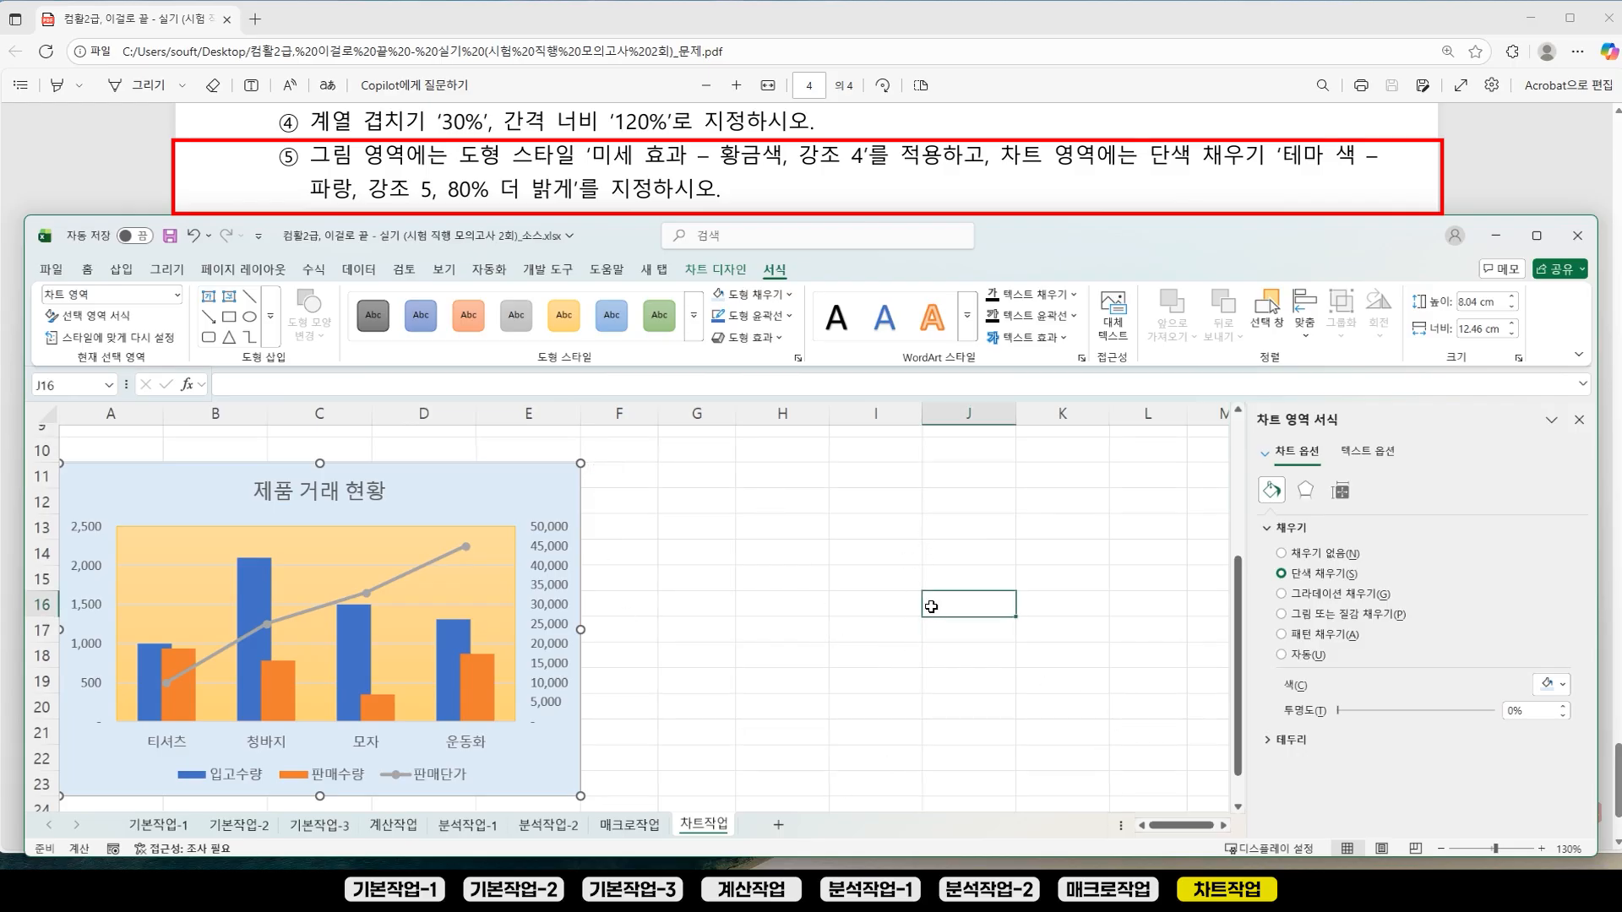
{"action": "left_click", "coordinate": [724, 197]}
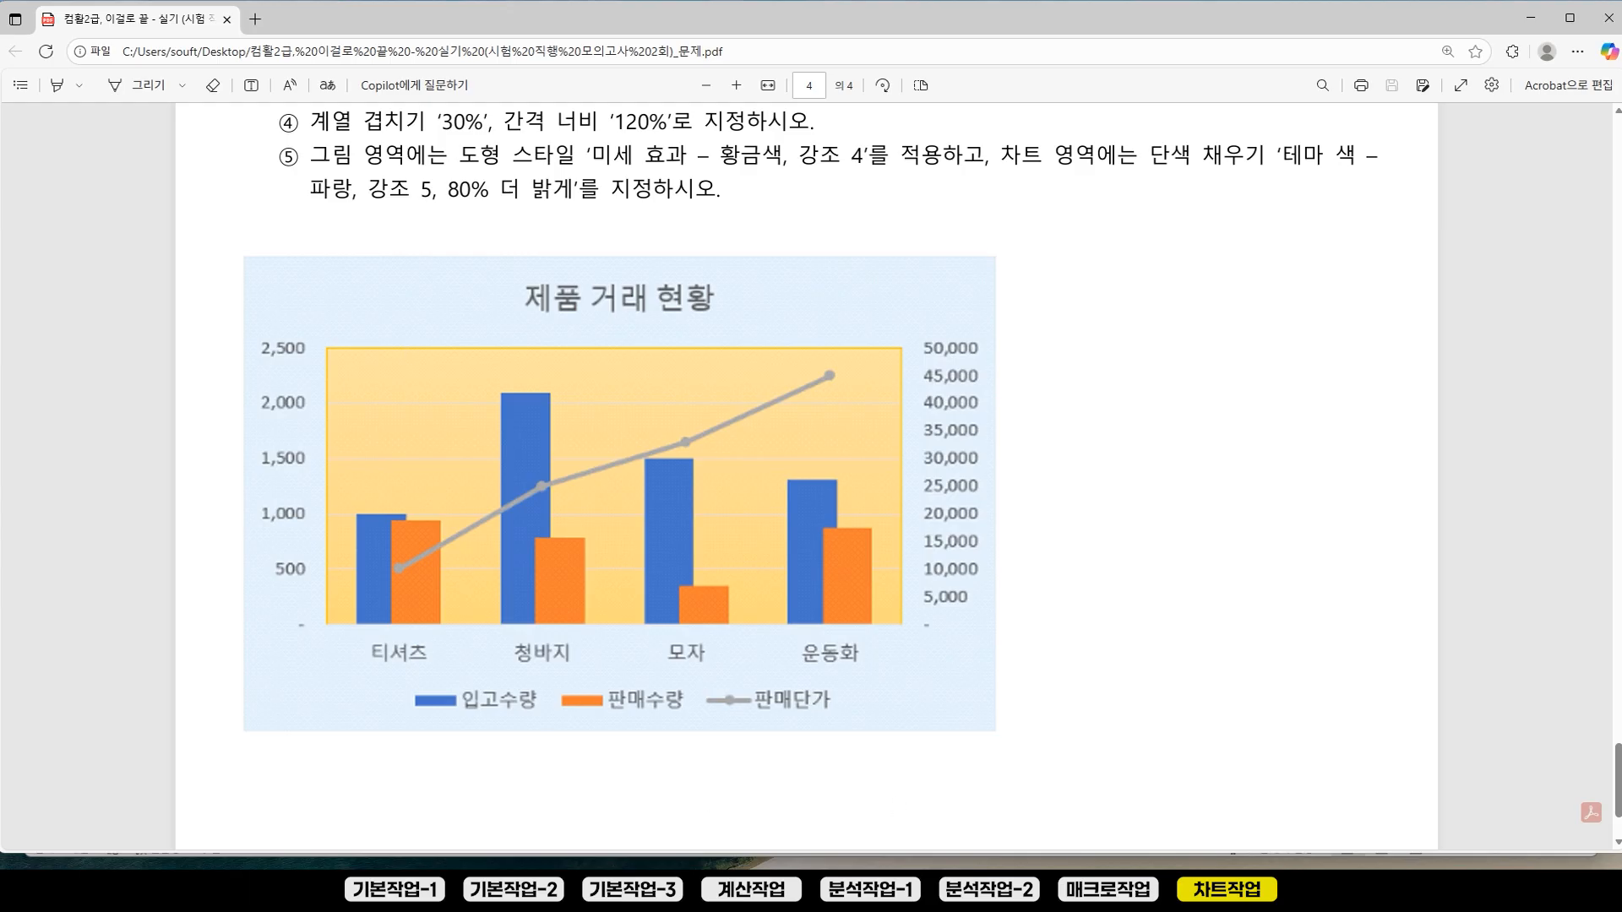
{"action": "key", "text": "alt+Tab"}
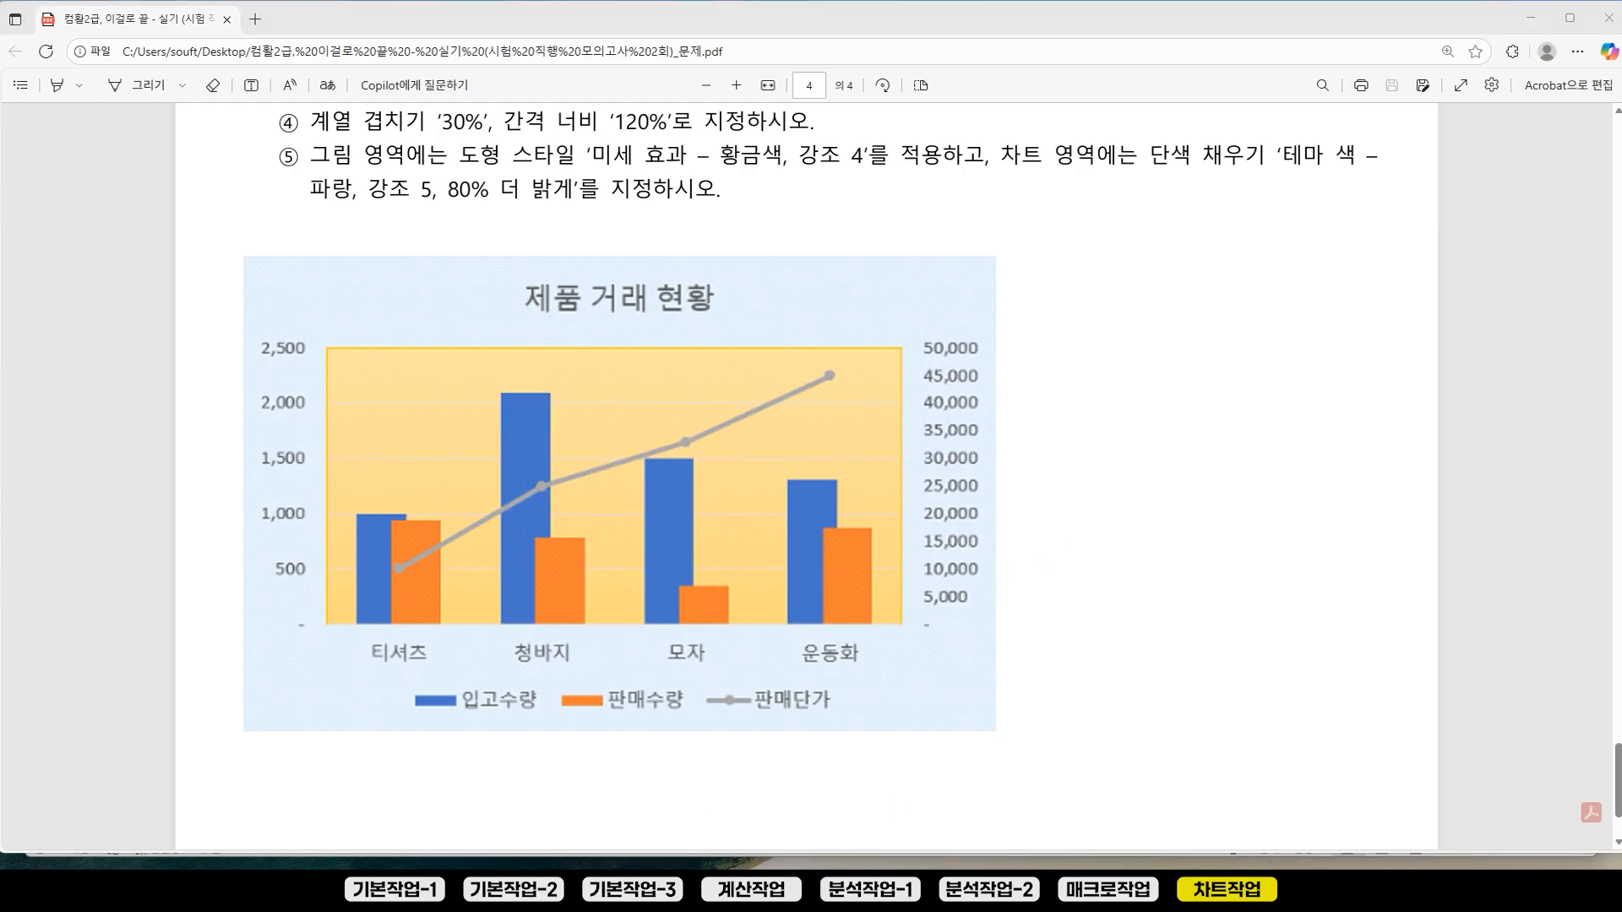